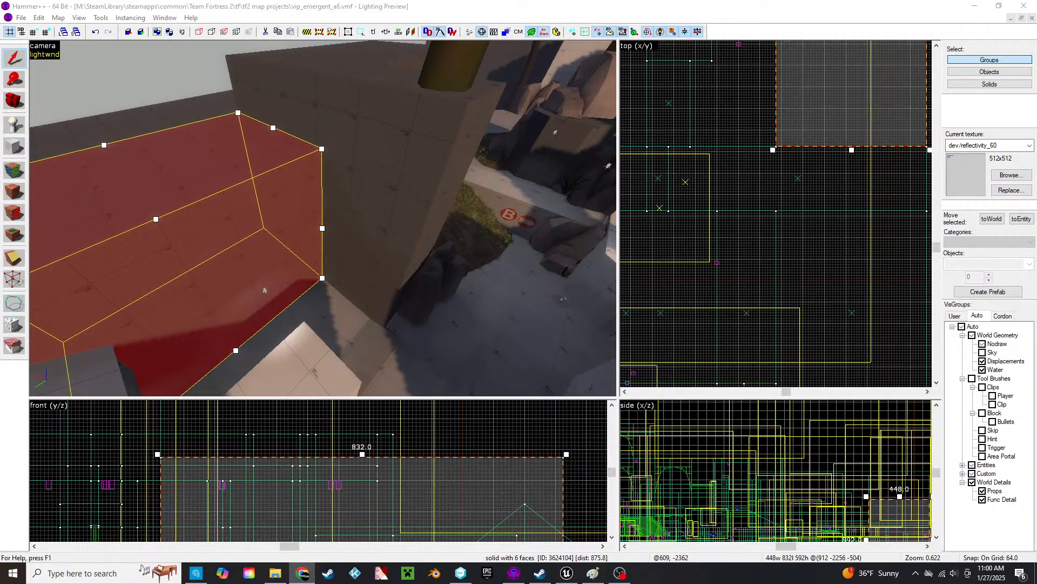
# - Enlarge the 3D camera viewport by shrinking the three 2D views beside and below it
pyautogui.click(255, 3)
pyautogui.press('z')
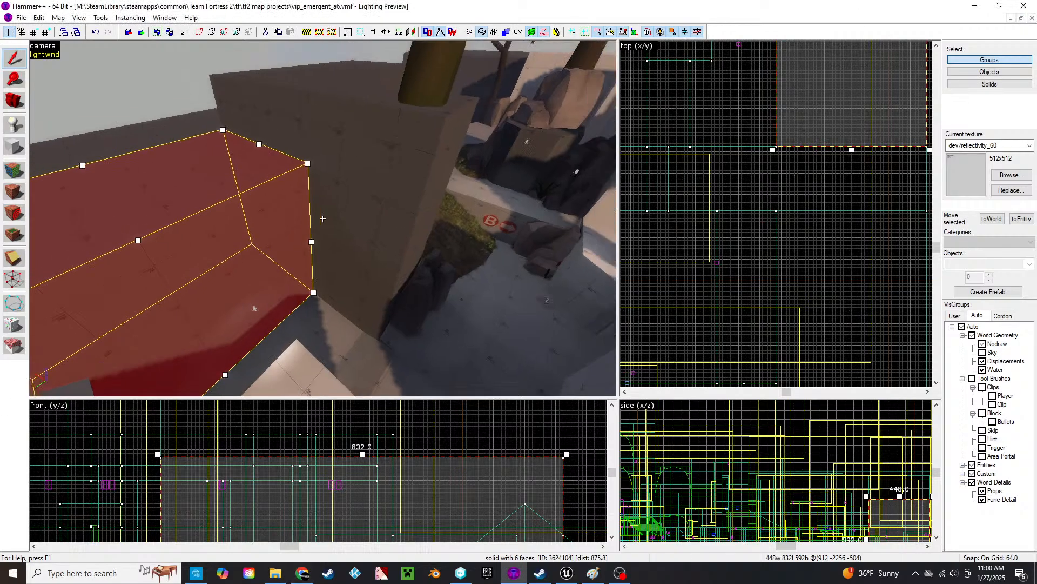
pyautogui.press('d')
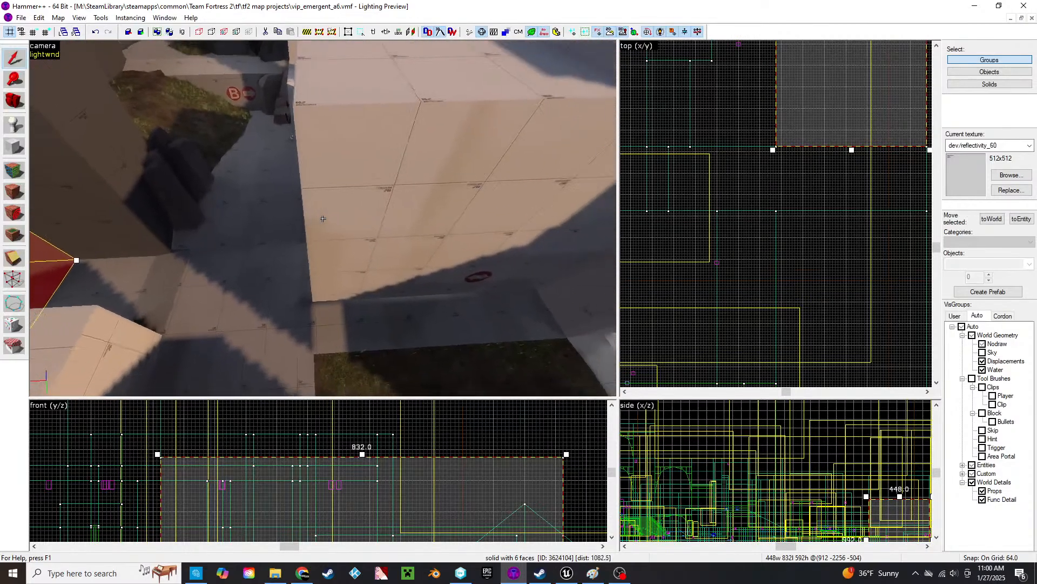
pyautogui.press('w')
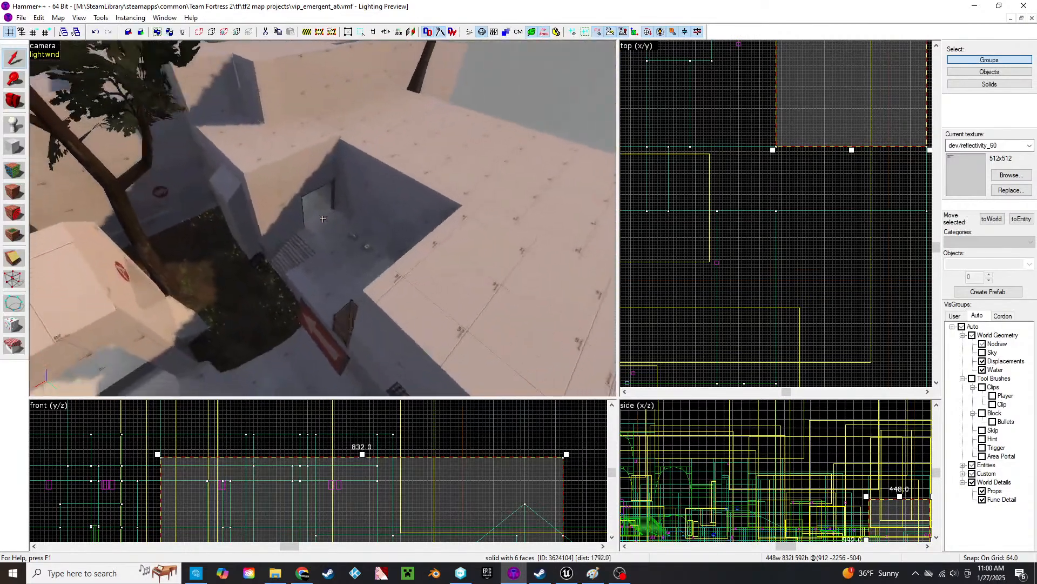
pyautogui.press('z')
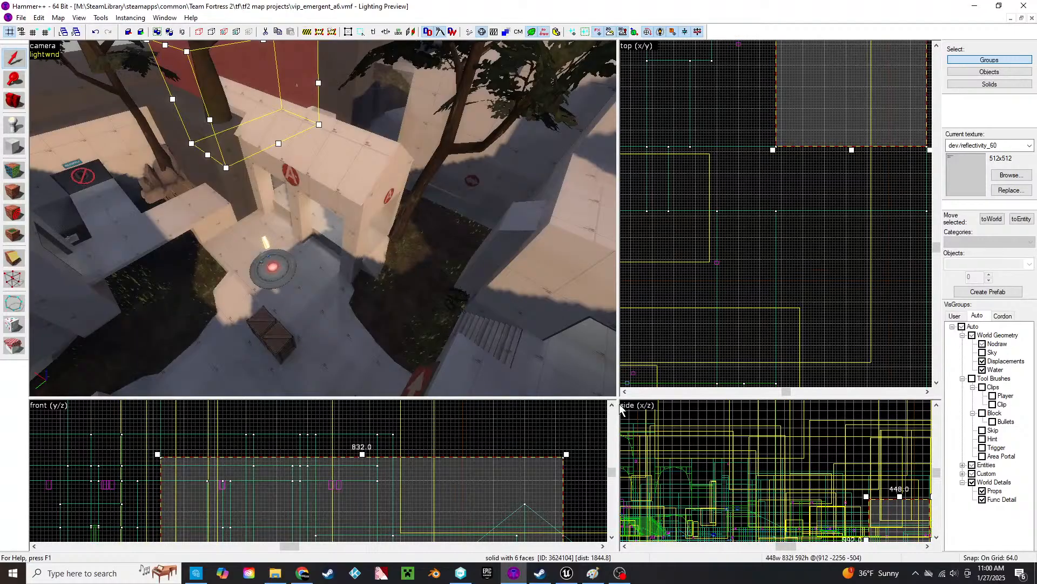
pyautogui.moveTo(620, 404); pyautogui.dragTo(696, 428)
# - Examine the control point A area in the camera view, including the surrounding rooftops, courtyard and side paths
pyautogui.press('z')
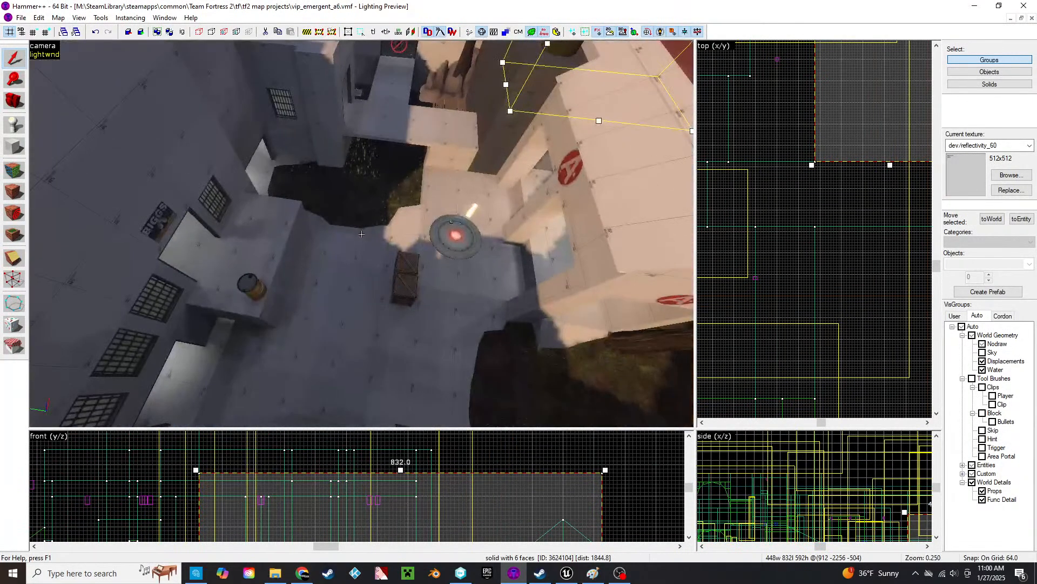
pyautogui.press('s')
pyautogui.press('z')
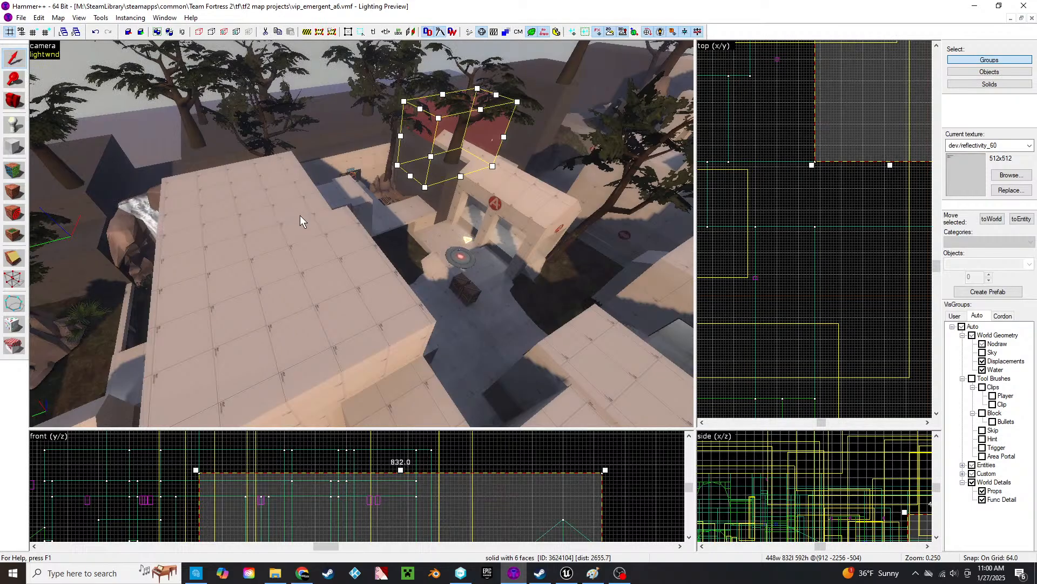
pyautogui.press('z')
pyautogui.press('w')
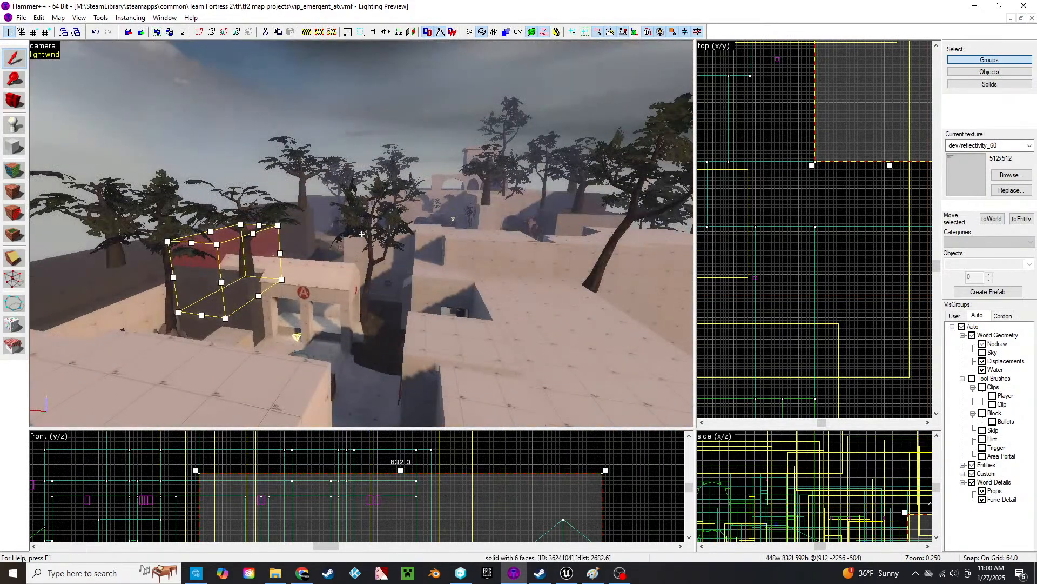
pyautogui.press('w')
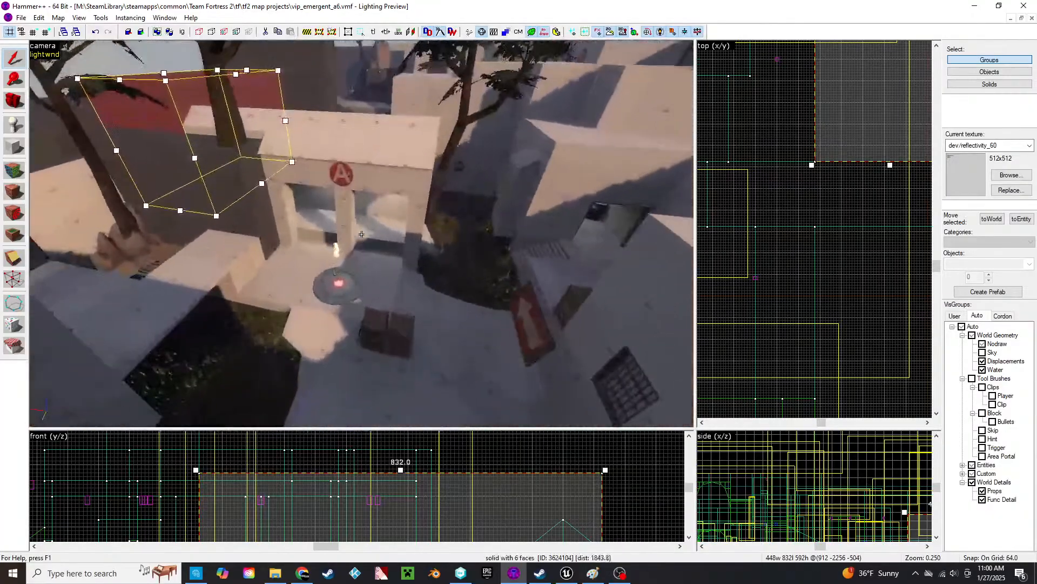
pyautogui.press('w')
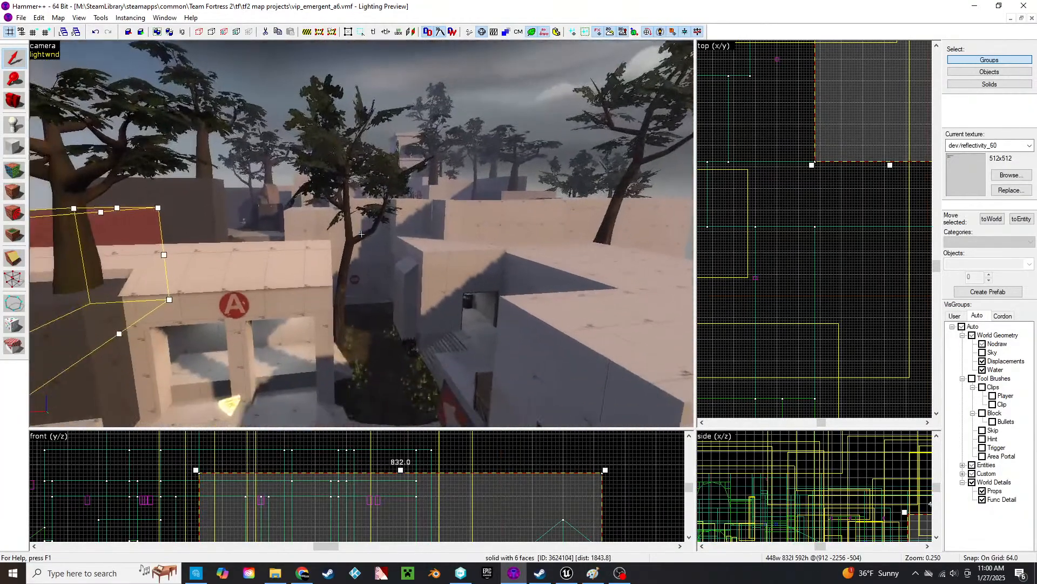
pyautogui.press('w')
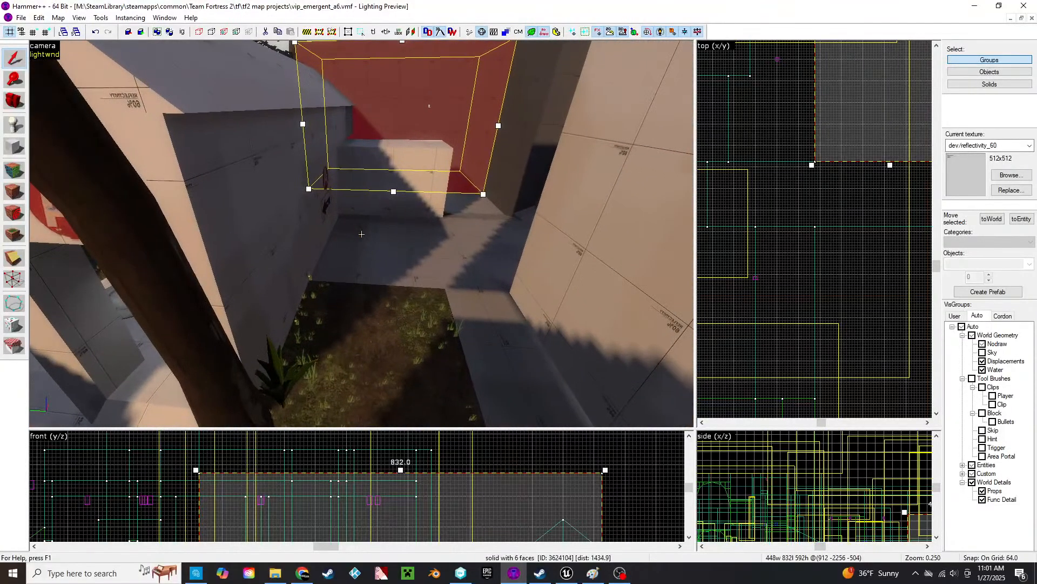
pyautogui.press('w')
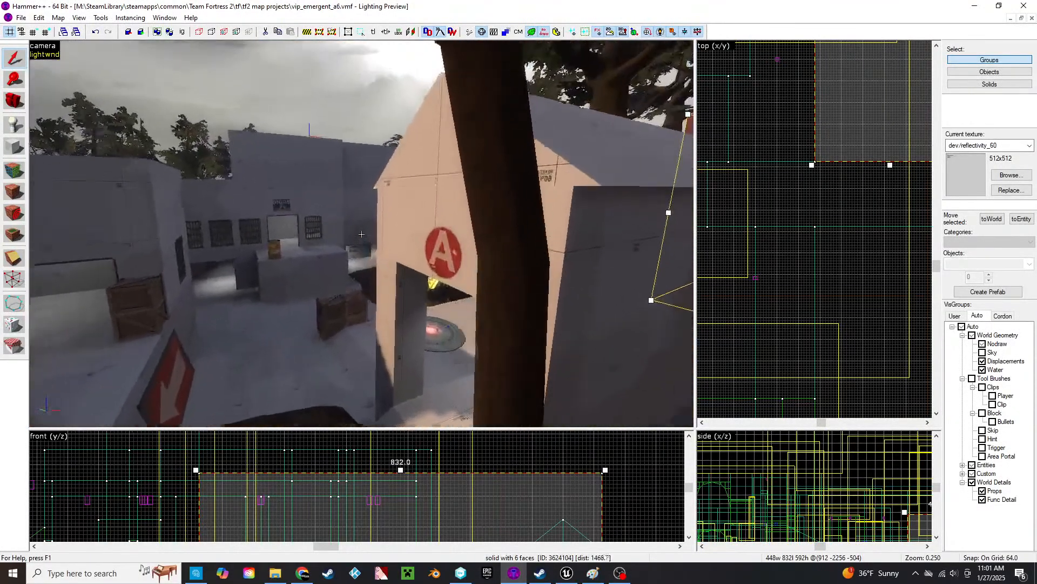
pyautogui.press('a')
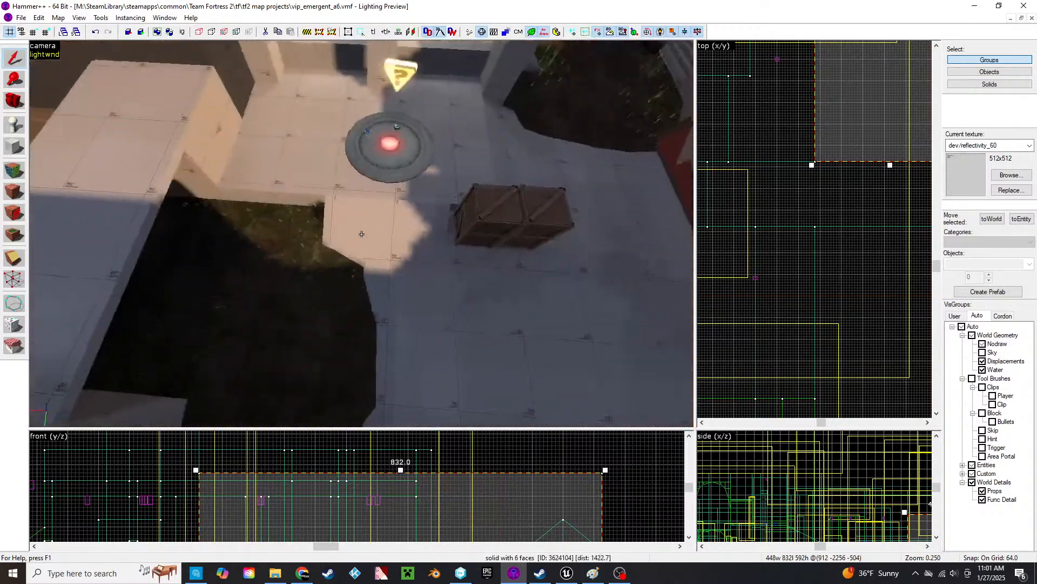
pyautogui.press('s')
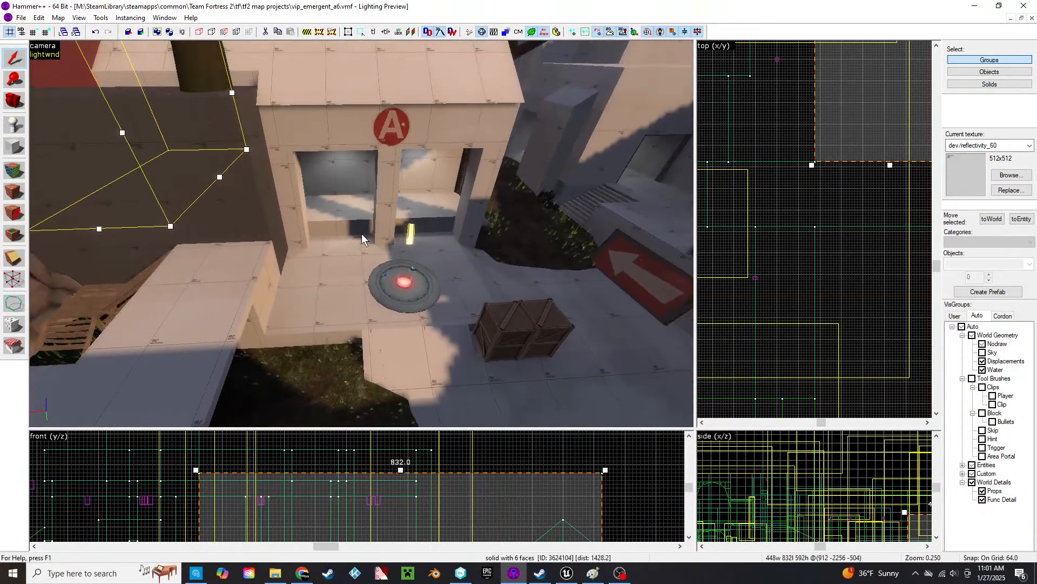
pyautogui.press('z')
pyautogui.press('z')
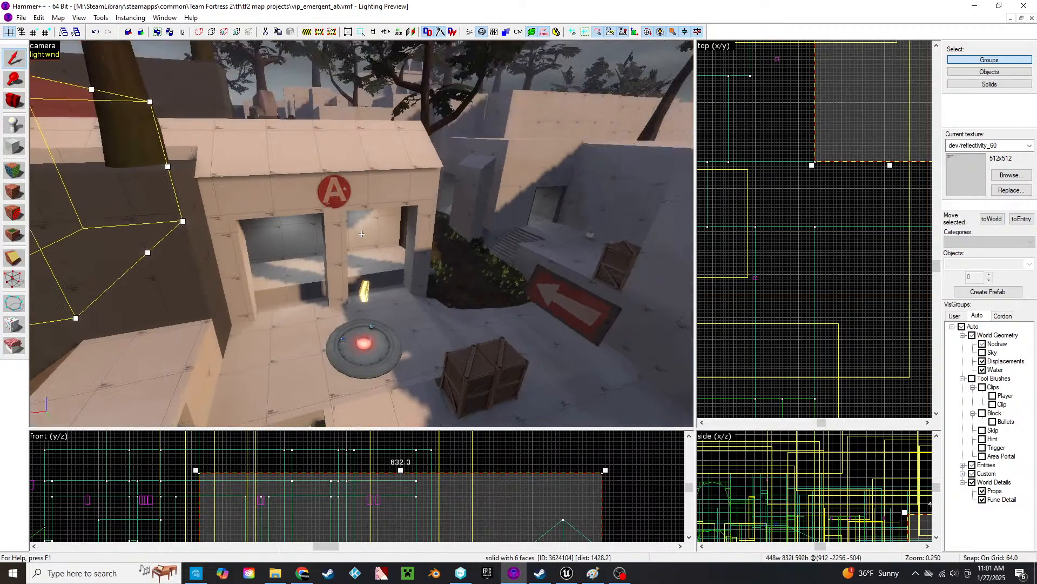
# - Examine the RED spawn room, checking its player spawns, resupply cabinets, exit doors and the area just outside
pyautogui.press('w')
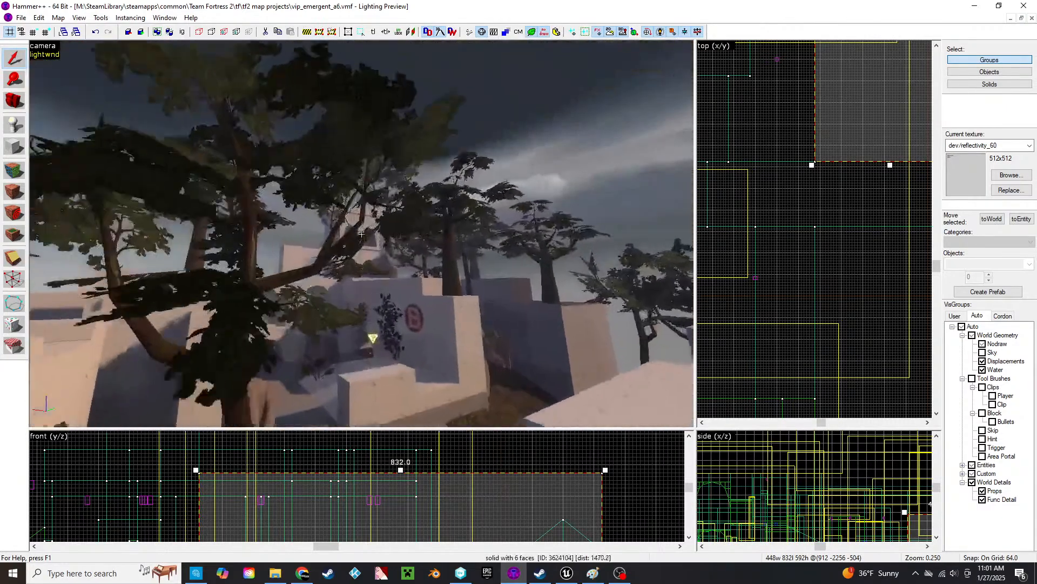
pyautogui.press('w')
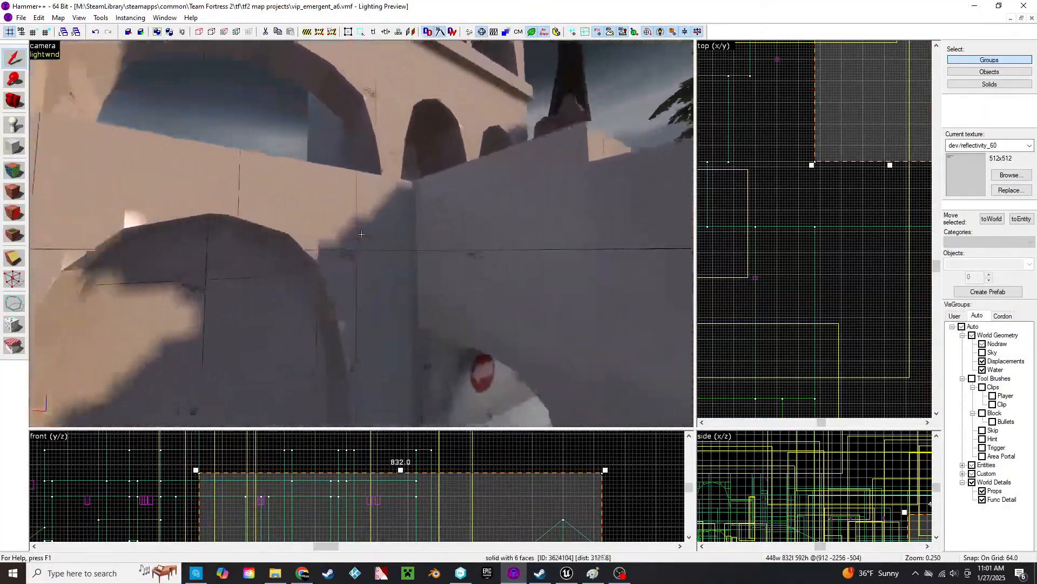
pyautogui.press('w')
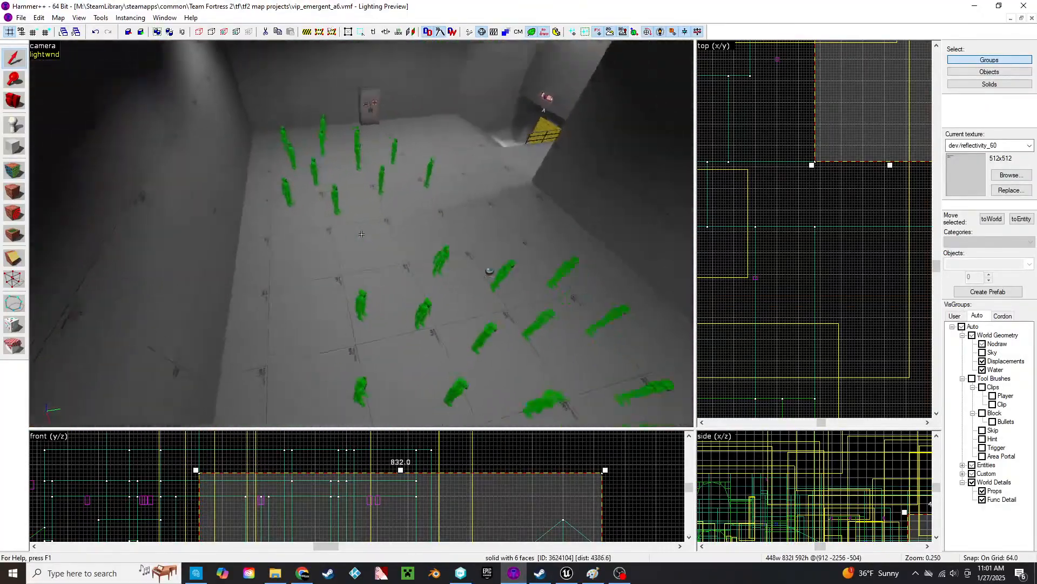
pyautogui.press('z')
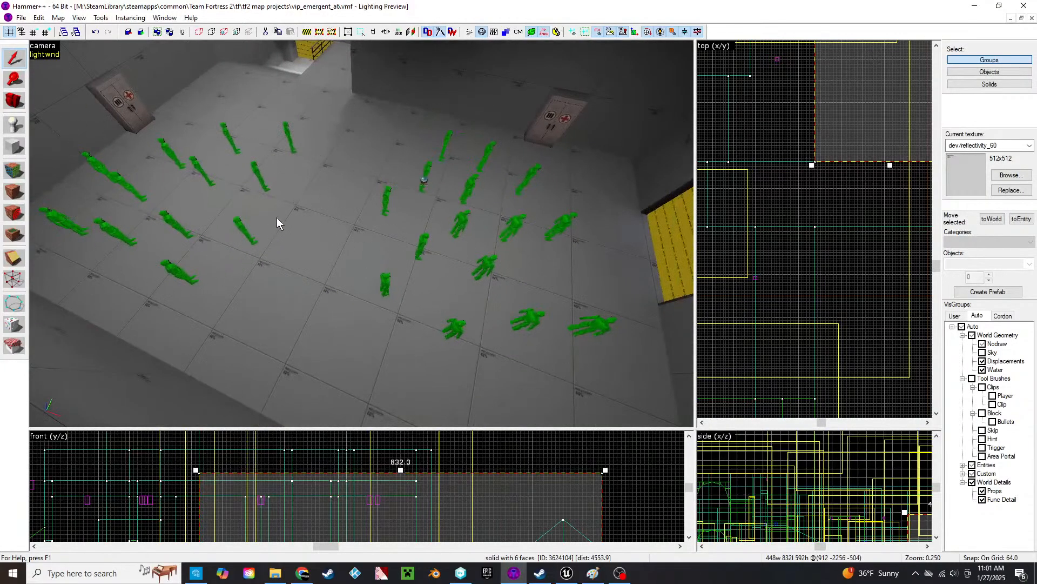
pyautogui.press('z')
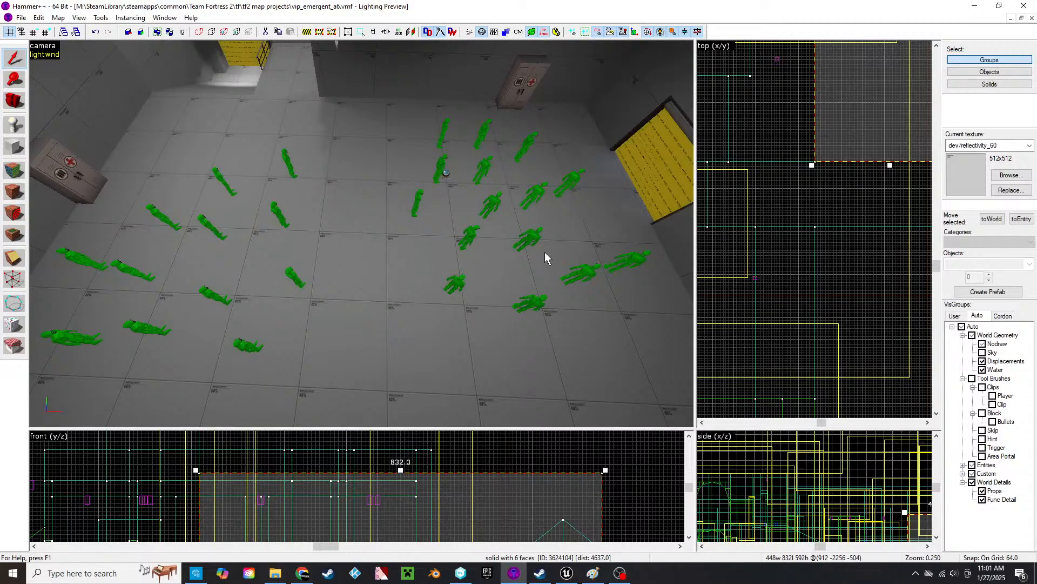
pyautogui.press('z')
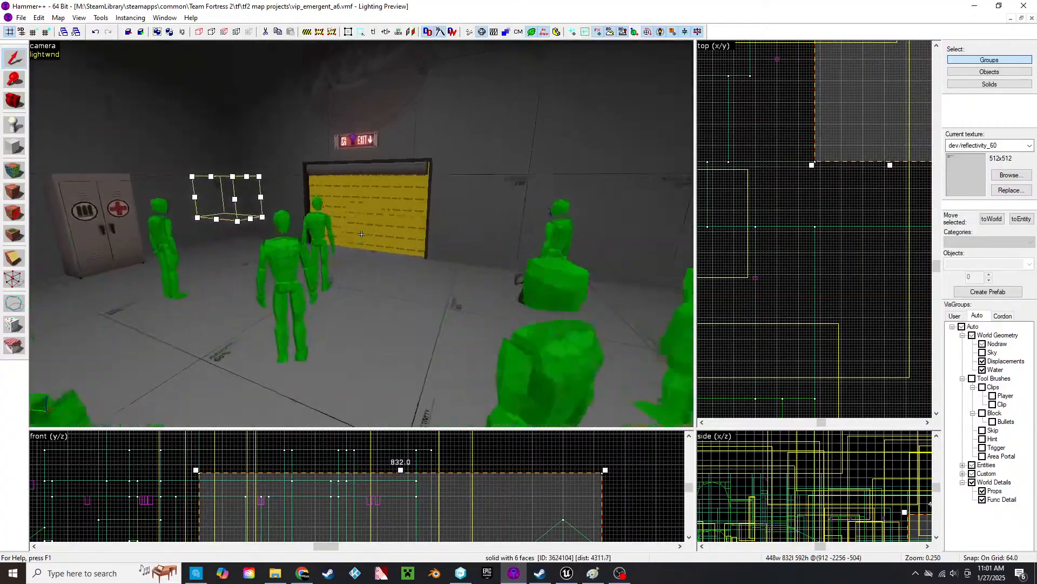
pyautogui.press('w')
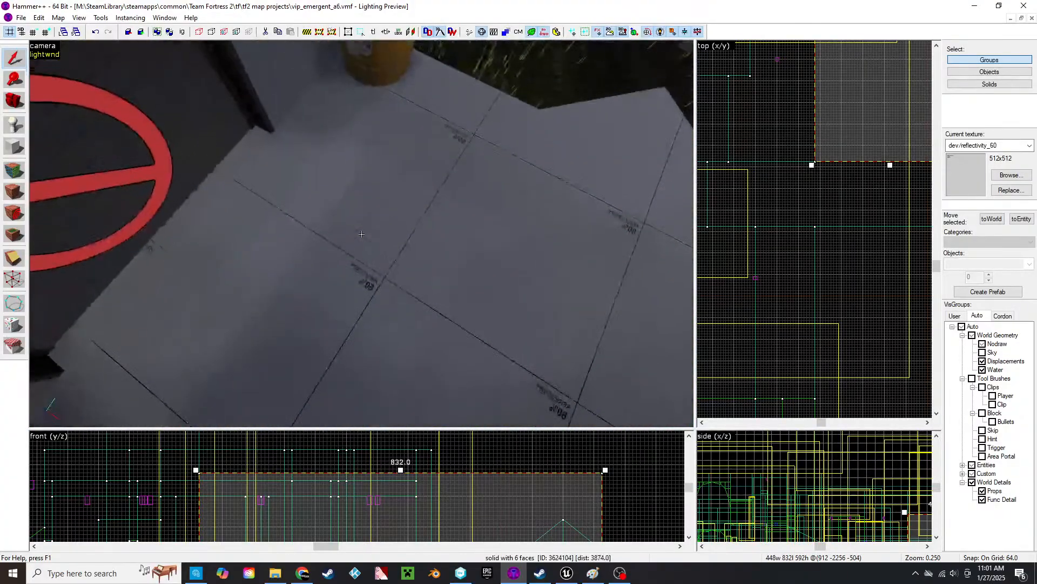
pyautogui.press('w')
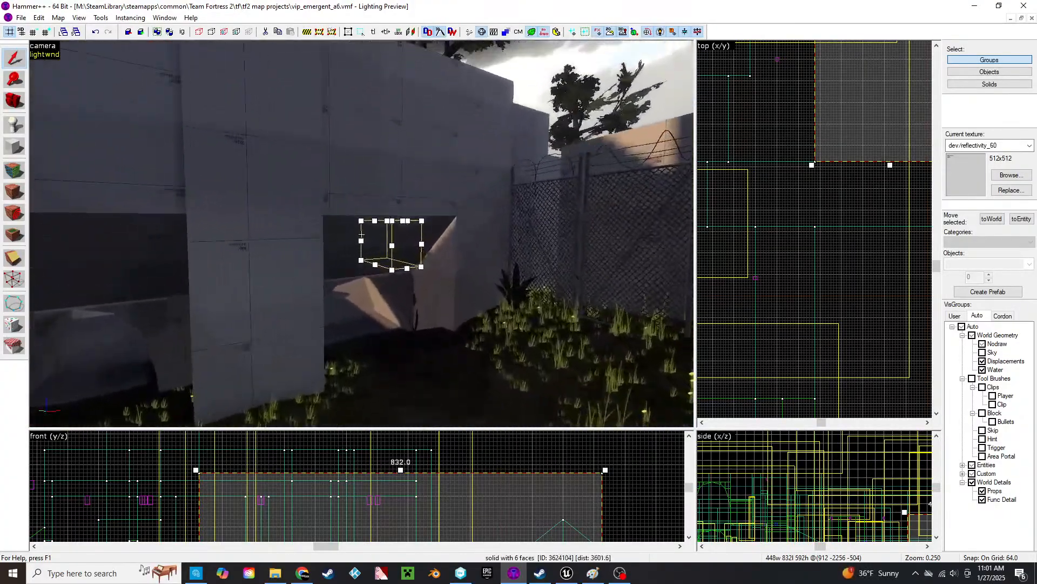
pyautogui.press('w')
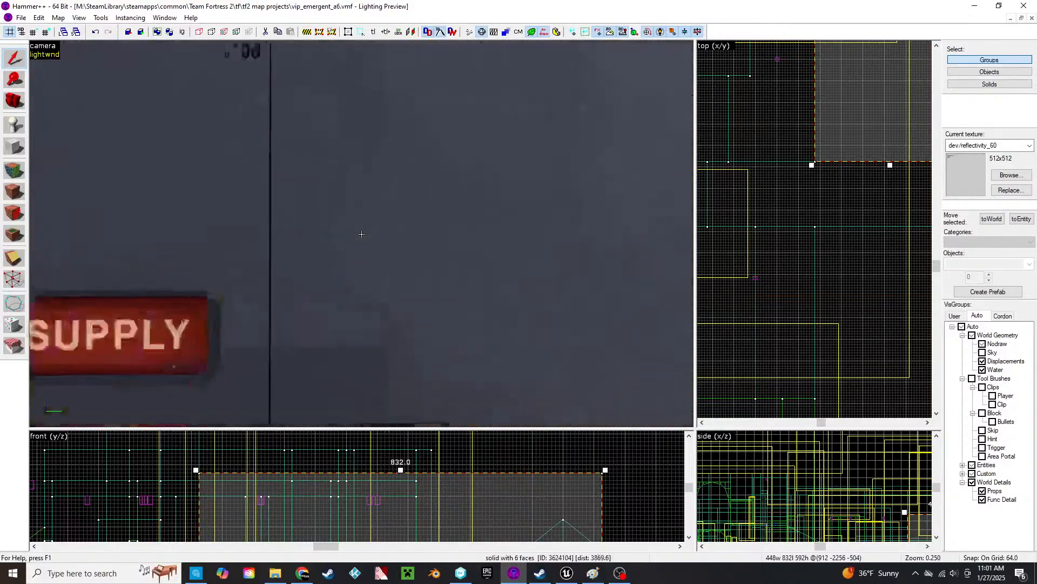
pyautogui.press('w')
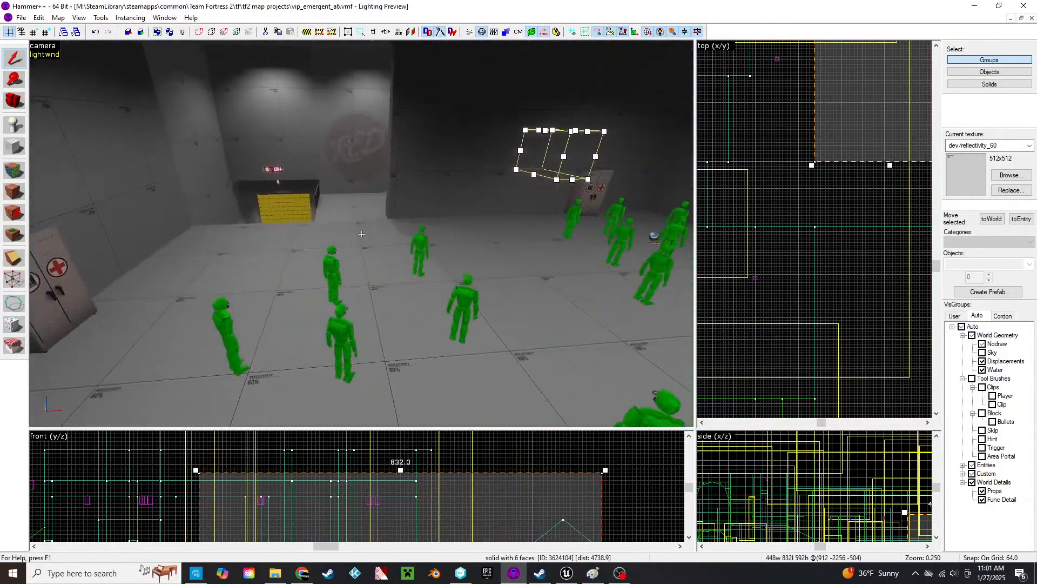
pyautogui.press('w')
pyautogui.press('a')
pyautogui.press('z')
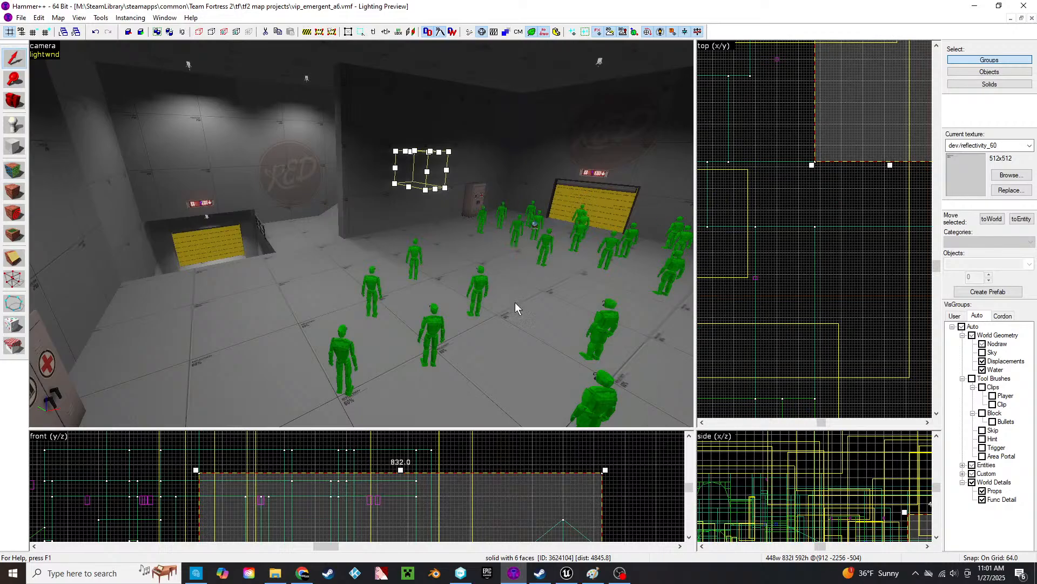
# - Duplicate the spawns_red2 player spawn near the resupply cabinet, placing the copy 48 units west and 32 units north of the original
pyautogui.press('z')
pyautogui.press('z')
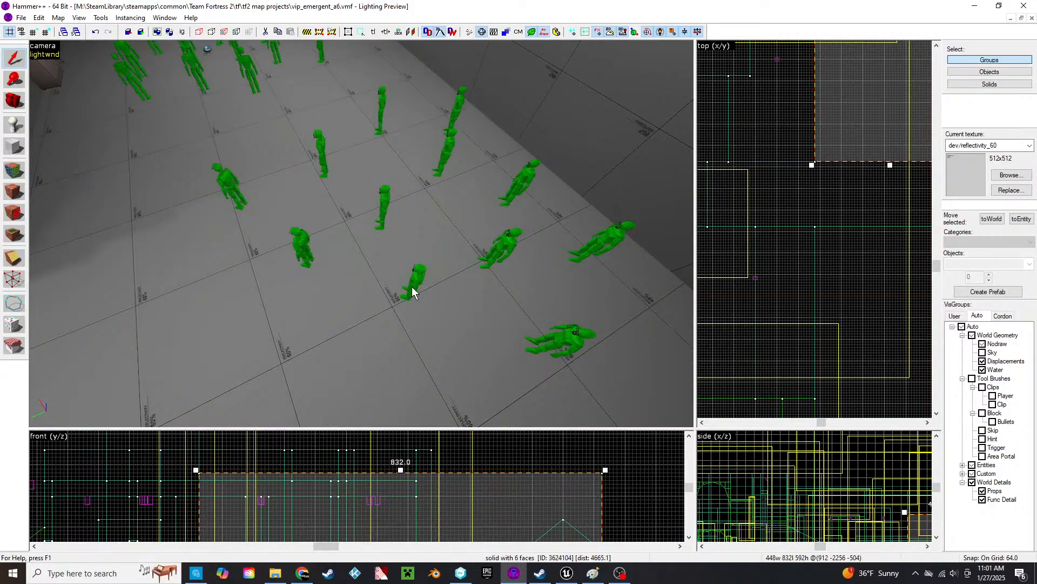
pyautogui.press('z')
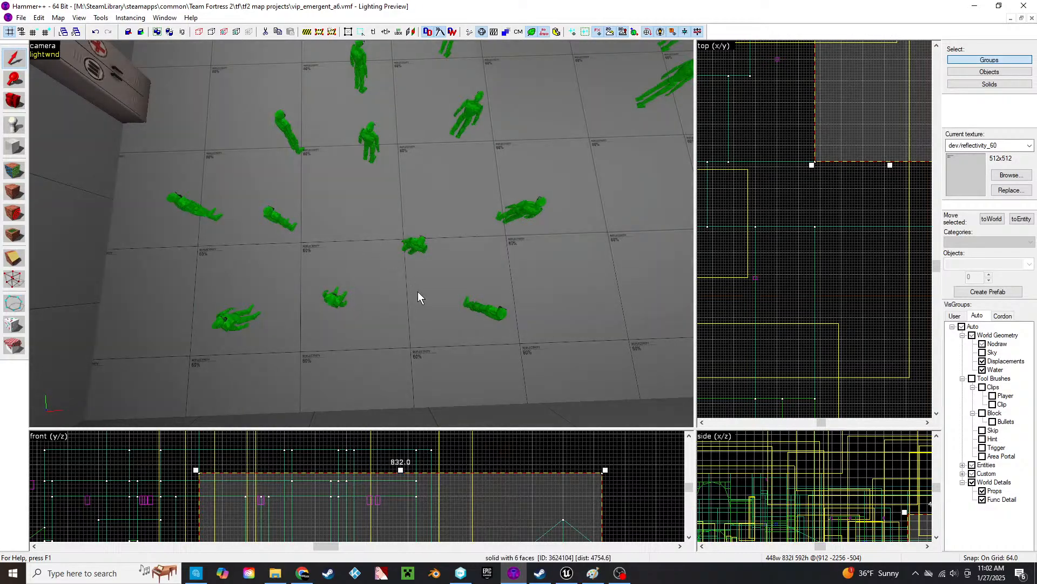
pyautogui.click(414, 246)
pyautogui.scroll(-5, 848, 193)
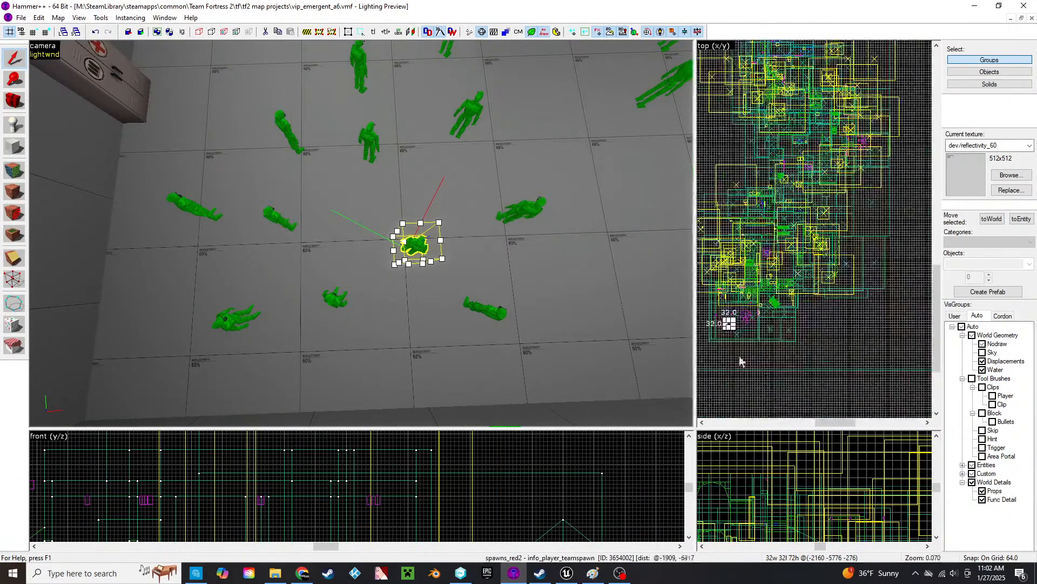
pyautogui.scroll(10, 745, 329)
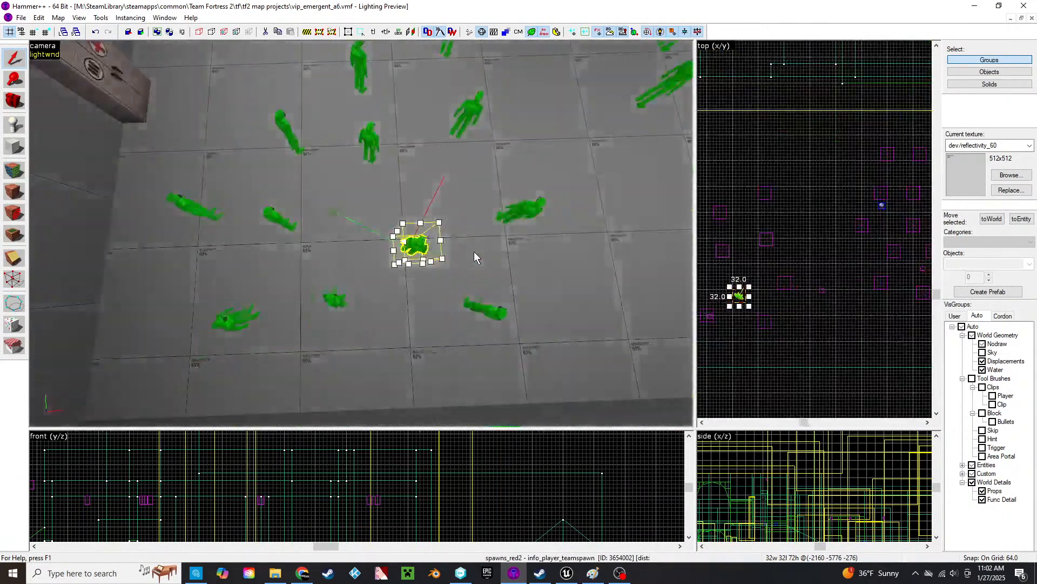
pyautogui.scroll(-5, 475, 251)
pyautogui.scroll(6, 341, 253)
pyautogui.moveTo(737, 303); pyautogui.dragTo(809, 303, button='middle')
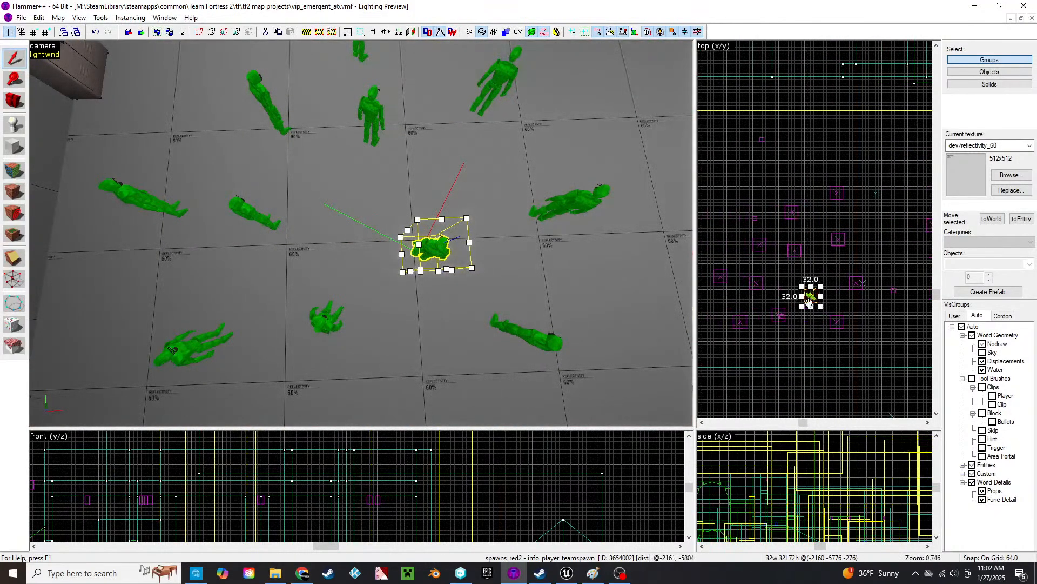
pyautogui.scroll(4, 809, 300)
pyautogui.keyDown('shift'); pyautogui.moveTo(809, 300); pyautogui.dragTo(775, 270); pyautogui.keyUp('shift')
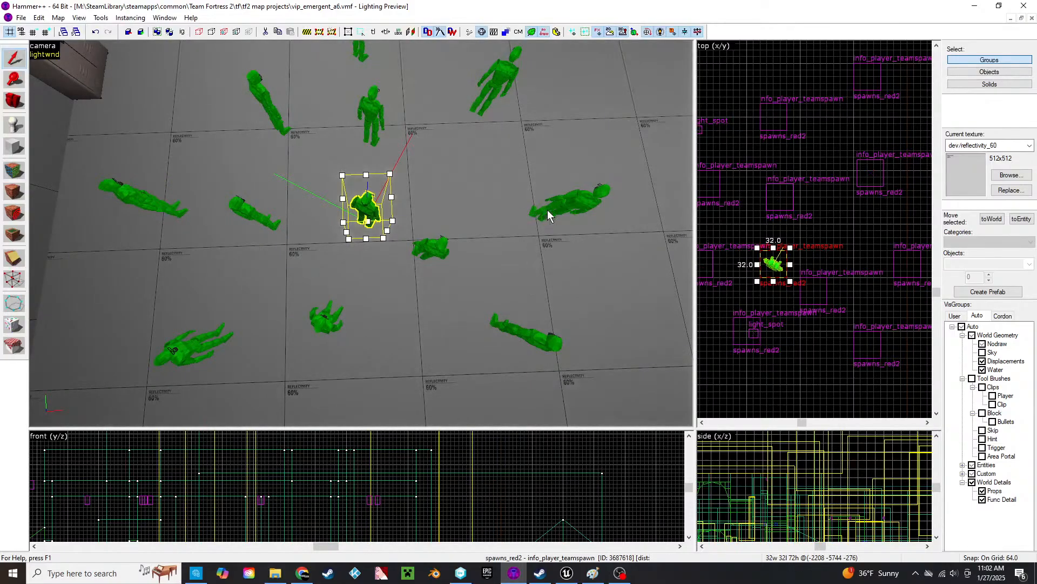
# - Move the original duplicated player spawn 16 units east and 16 units south, away from its copy
pyautogui.click(429, 251)
pyautogui.moveTo(815, 294); pyautogui.dragTo(834, 304)
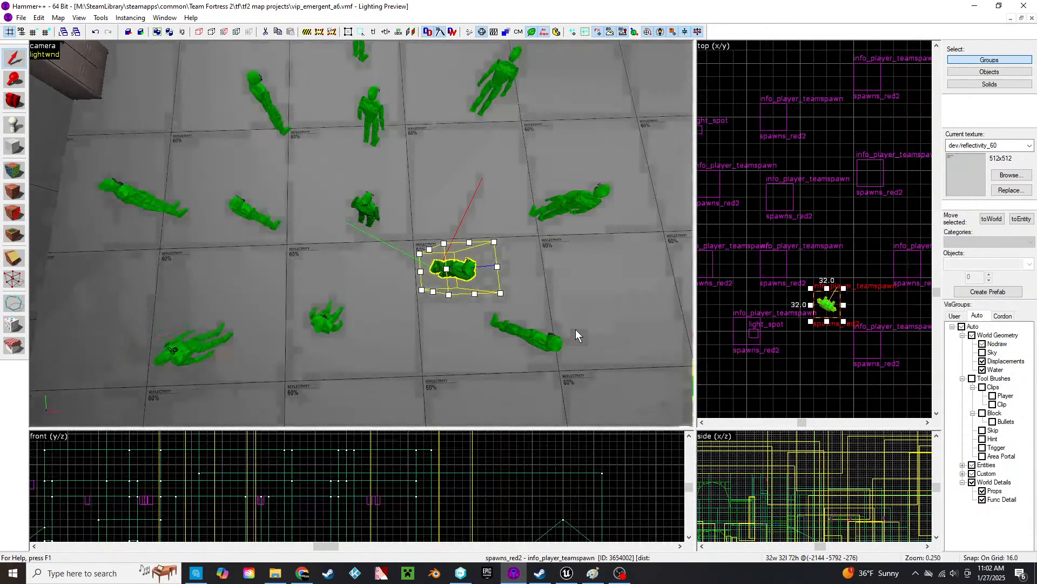
pyautogui.click(834, 304)
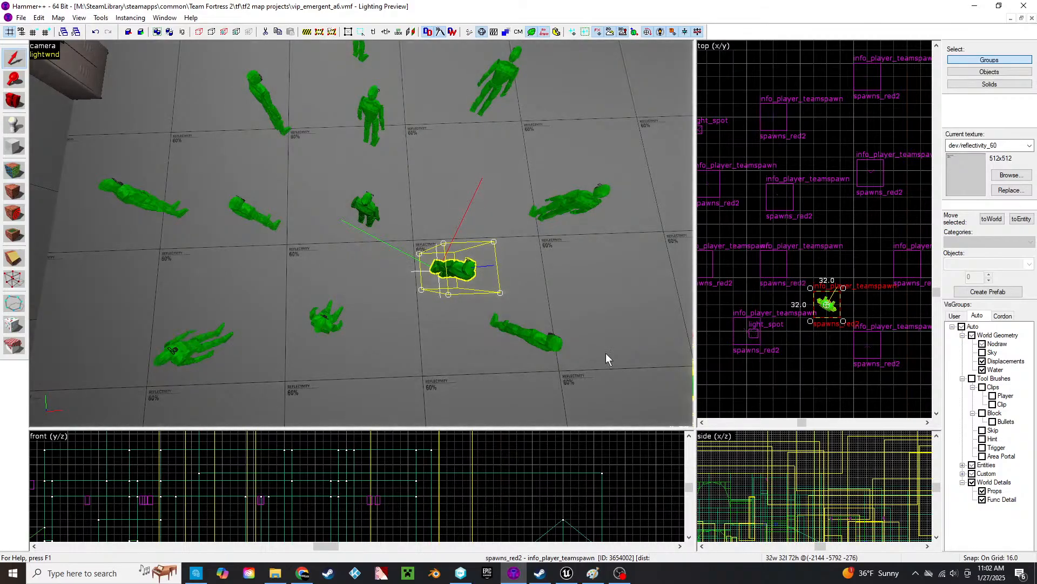
# - Duplicate the easternmost player spawn 64 units west and 32 units north, and move the spawn north of the copy to (-2096, -5632)
pyautogui.press('z')
pyautogui.press('d')
pyautogui.press('z')
pyautogui.click(518, 265)
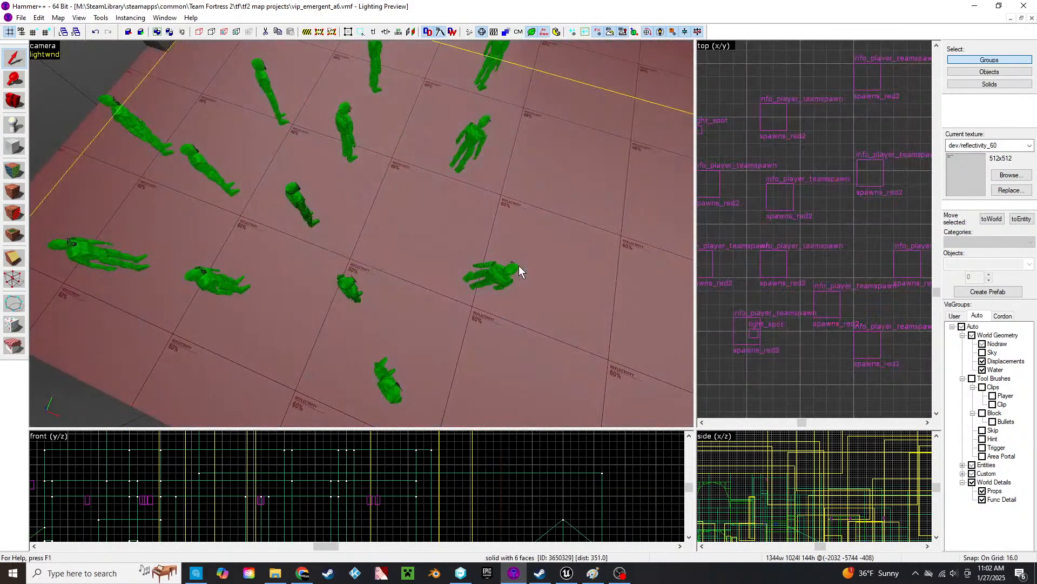
pyautogui.click(501, 280)
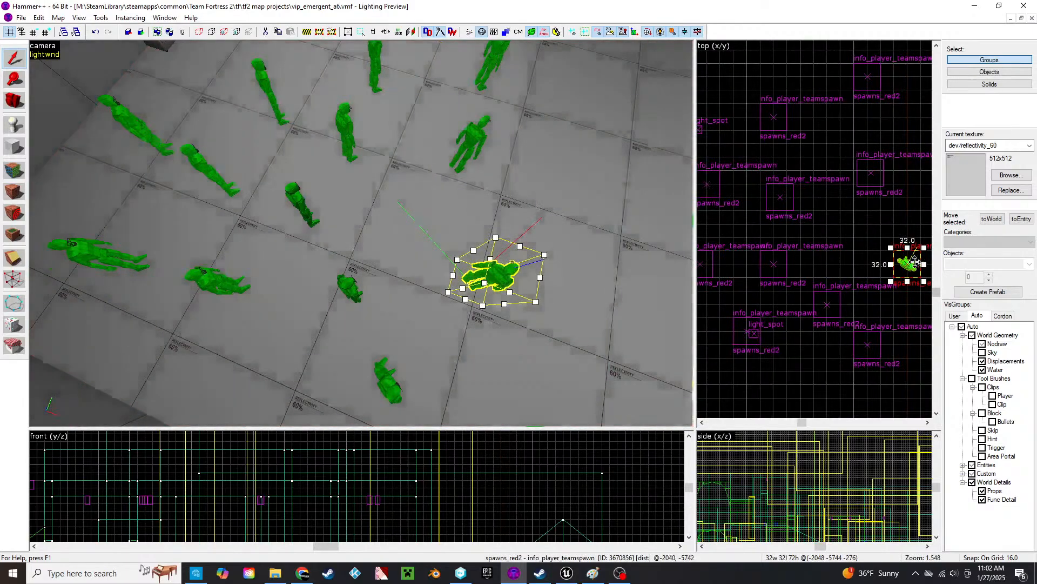
pyautogui.moveTo(907, 264); pyautogui.dragTo(869, 168)
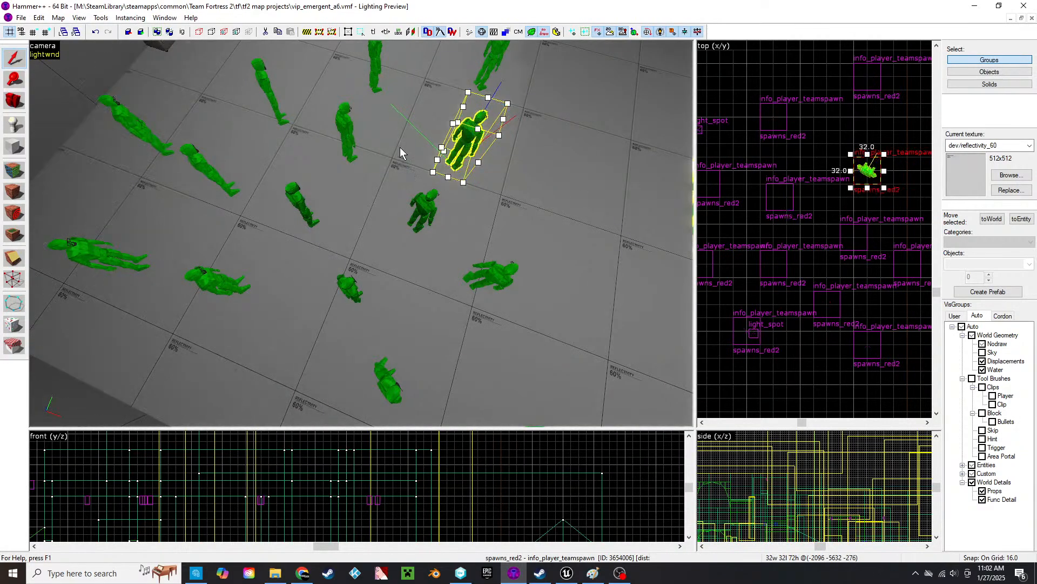
# - Shift the spawns_red2 player spawn west of the previous one slightly west, to (-2208, -5664)
pyautogui.click(350, 132)
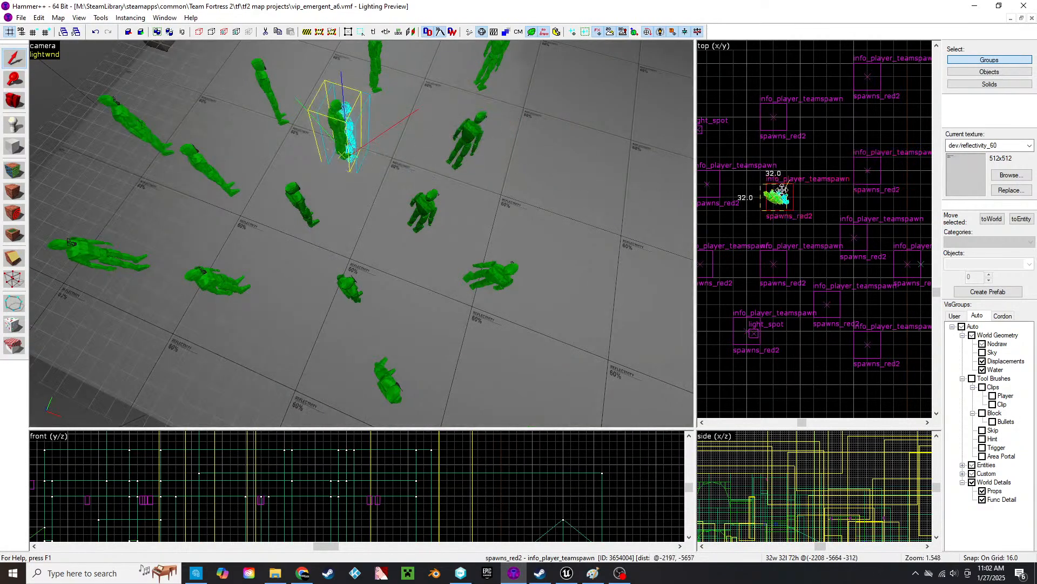
pyautogui.press('z')
pyautogui.press('d')
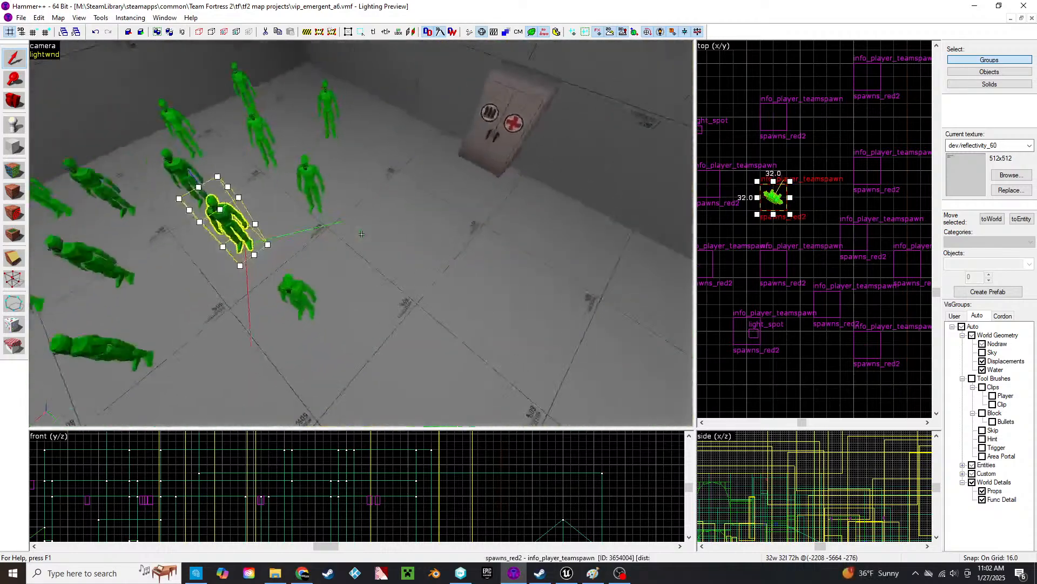
# - Examine the spacing of the RED player spawns between the resupply cabinets, including the spawn at (-2288, -5648)
pyautogui.press('z')
pyautogui.click(318, 200)
pyautogui.moveTo(810, 204); pyautogui.dragTo(881, 215, button='middle')
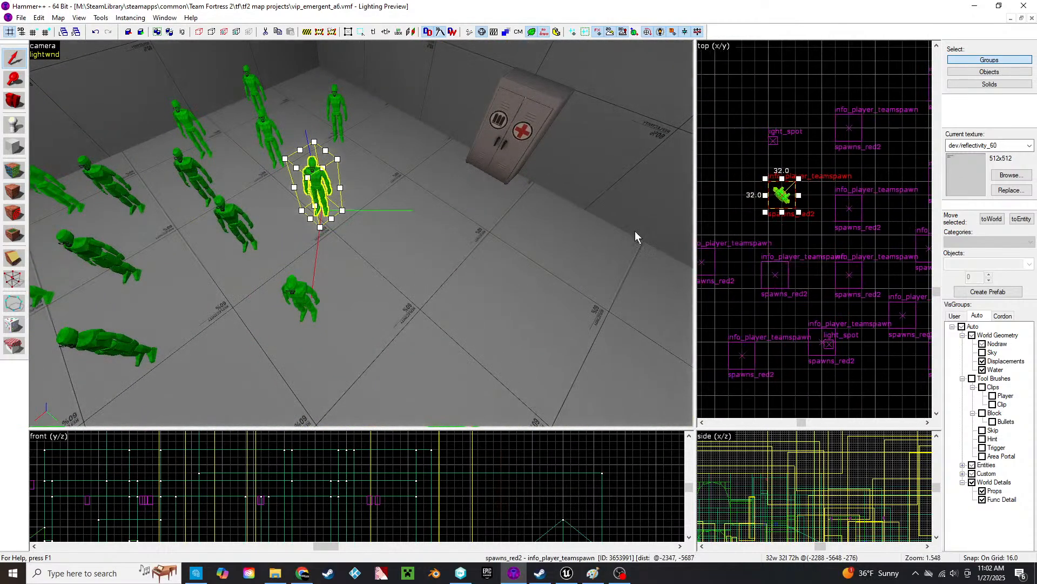
pyautogui.press('z')
pyautogui.press('d')
pyautogui.press('d')
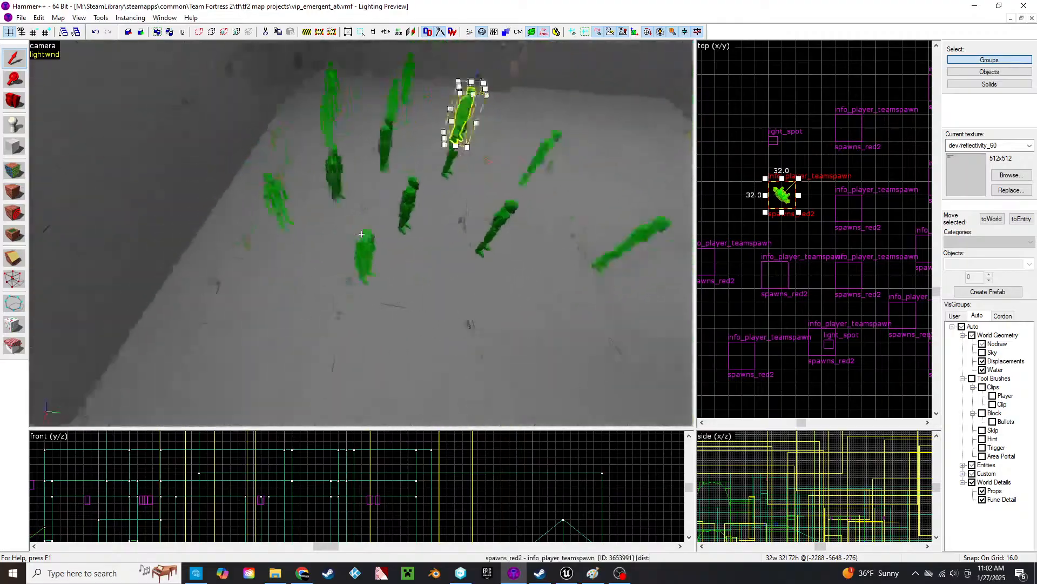
pyautogui.press('a')
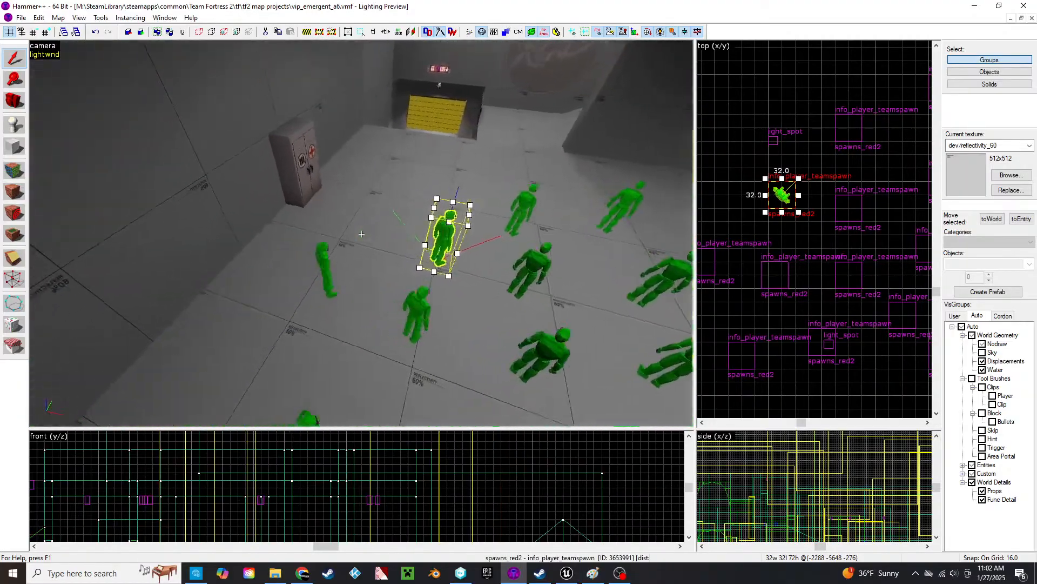
pyautogui.press('s')
pyautogui.press('z')
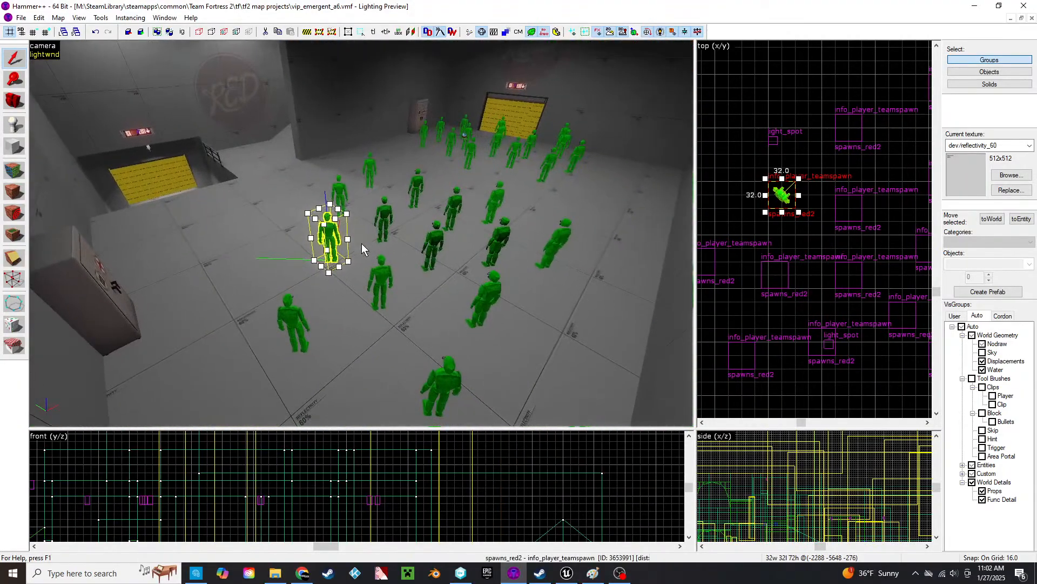
# - Duplicate the spawns_red2 player spawn at (-2296, -5744) and place the copy southwest of it at (-2400, -5808)
pyautogui.click(379, 289)
pyautogui.moveTo(790, 285); pyautogui.dragTo(845, 245, button='middle')
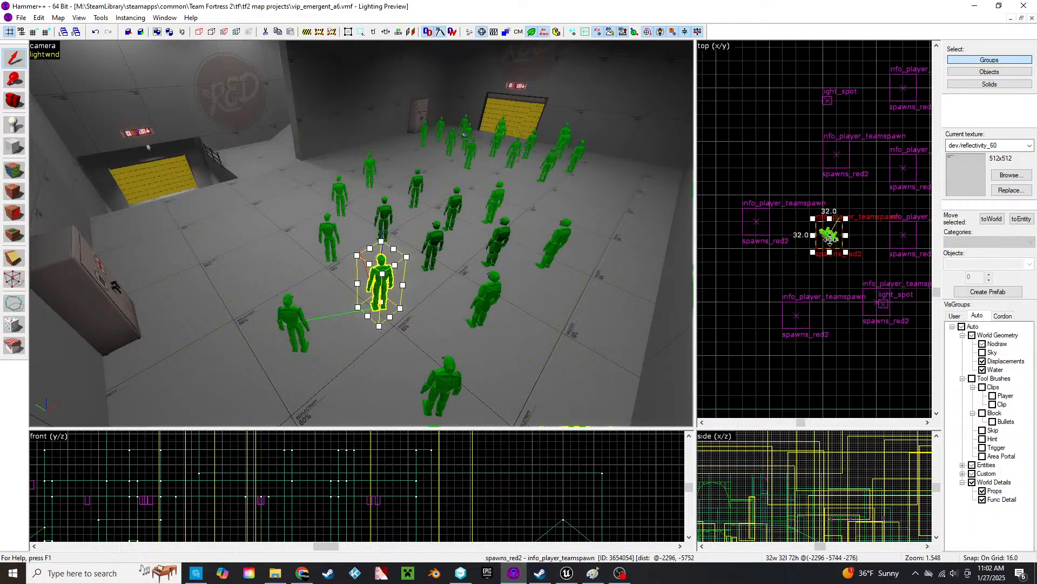
pyautogui.moveTo(830, 239); pyautogui.dragTo(742, 289)
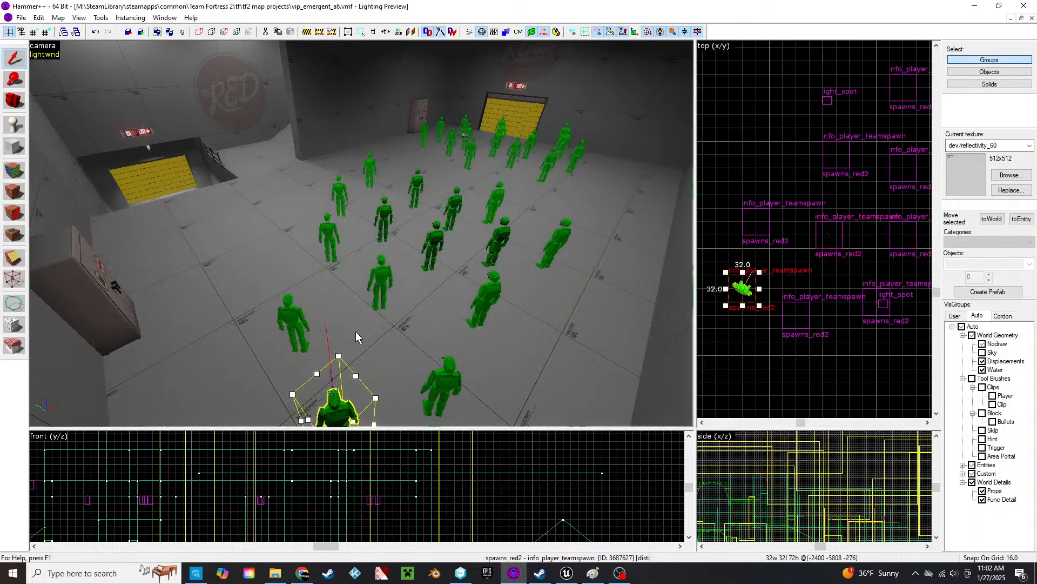
# - Duplicate the player spawn at (-2240, -5824), placing the copy 64 units east and 64 units south at (-2176, -5888)
pyautogui.click(486, 296)
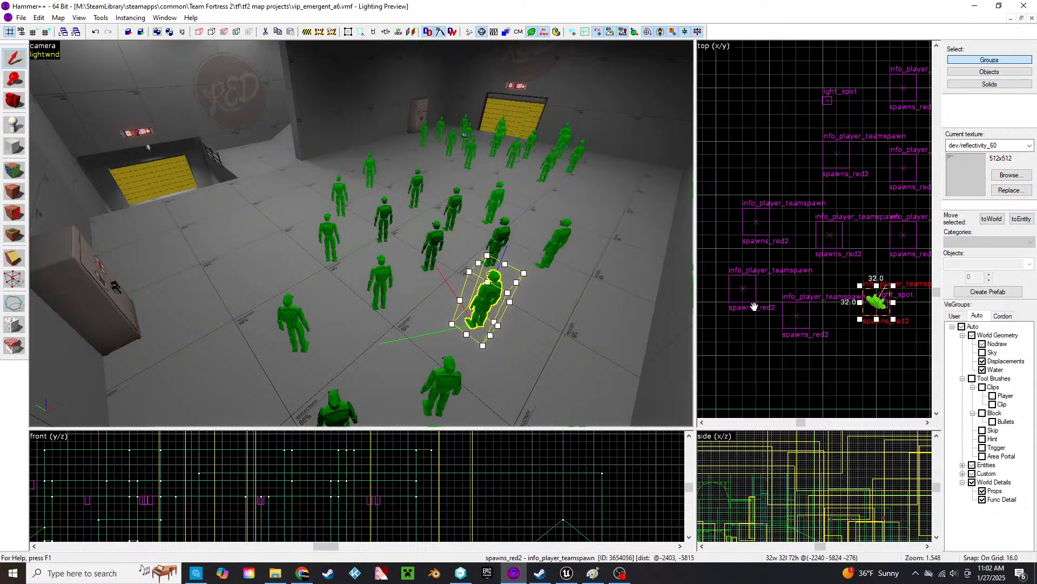
pyautogui.moveTo(895, 285); pyautogui.dragTo(852, 202, button='middle')
pyautogui.moveTo(819, 234); pyautogui.dragTo(881, 273)
pyautogui.press('z')
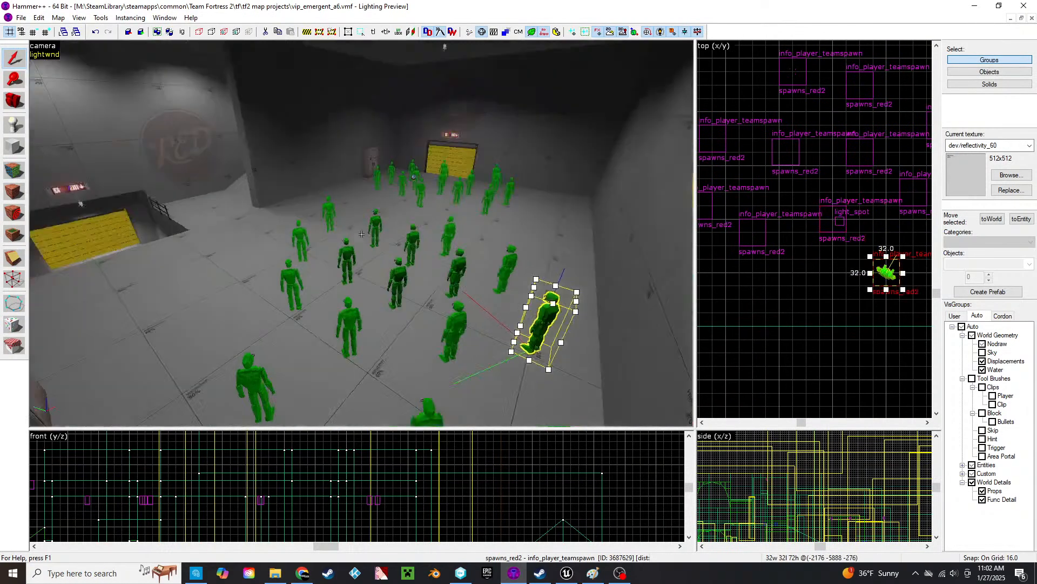
pyautogui.press('w')
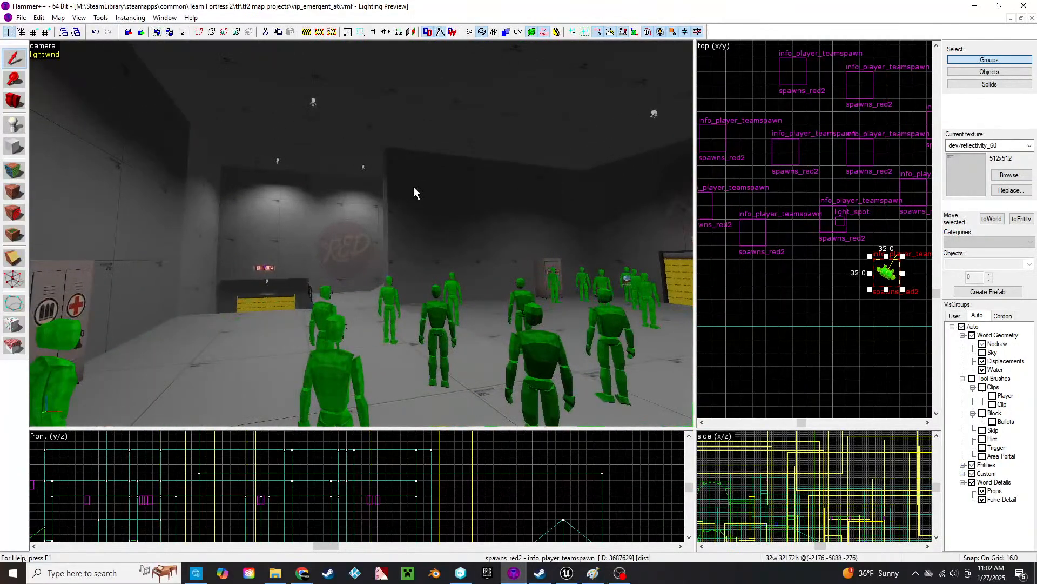
# - Duplicate the 656-unit-wide wall beside the RED logo alcove, placing the copy to its west across the opening
pyautogui.click(405, 199)
pyautogui.press('z')
pyautogui.press('w')
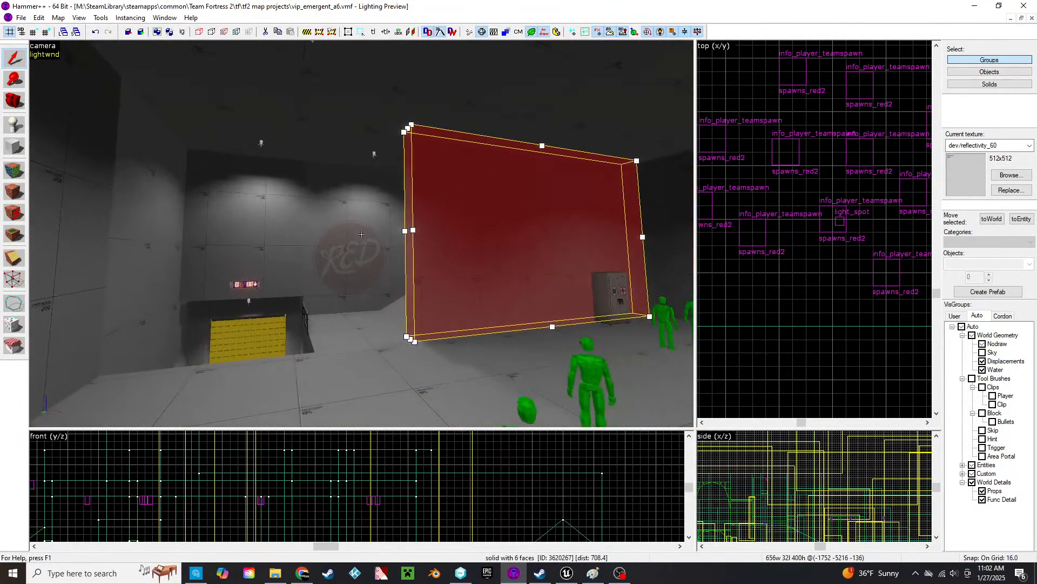
pyautogui.press('z')
pyautogui.scroll(-5, 815, 221)
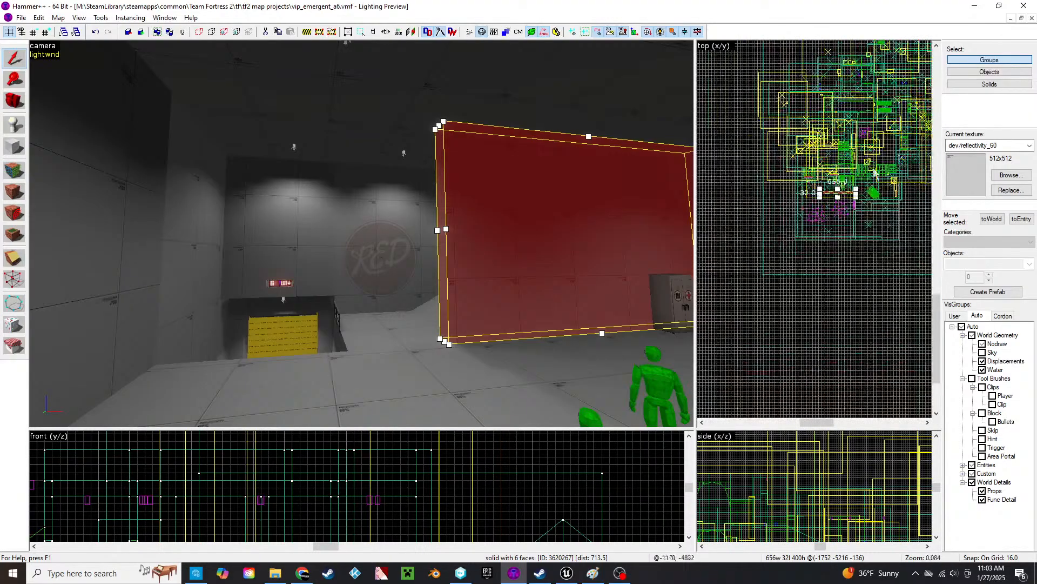
pyautogui.press('z')
pyautogui.press('s')
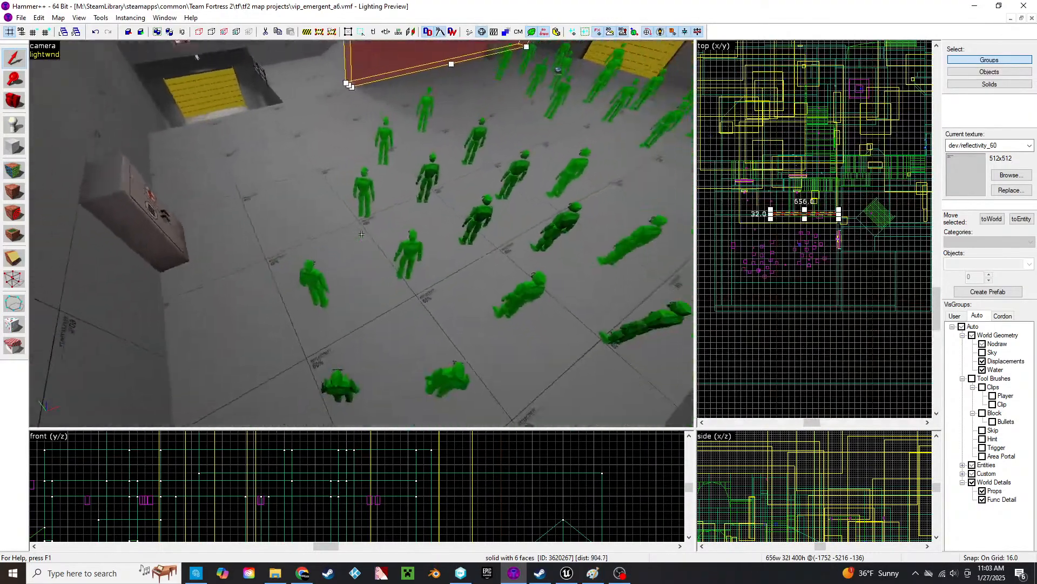
pyautogui.press('z')
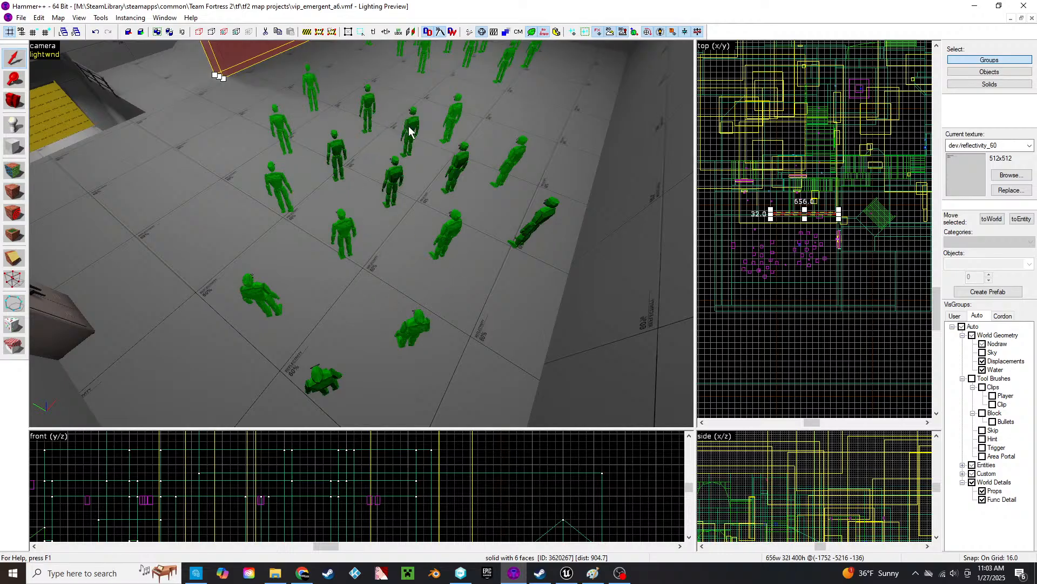
pyautogui.press('z')
pyautogui.press('w')
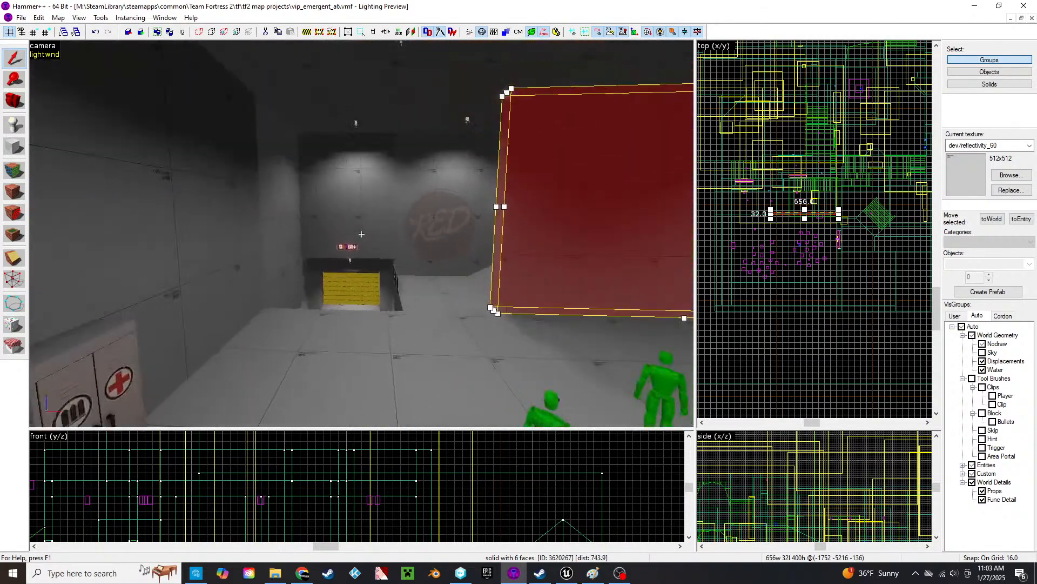
pyautogui.press('z')
pyautogui.scroll(8, 785, 215)
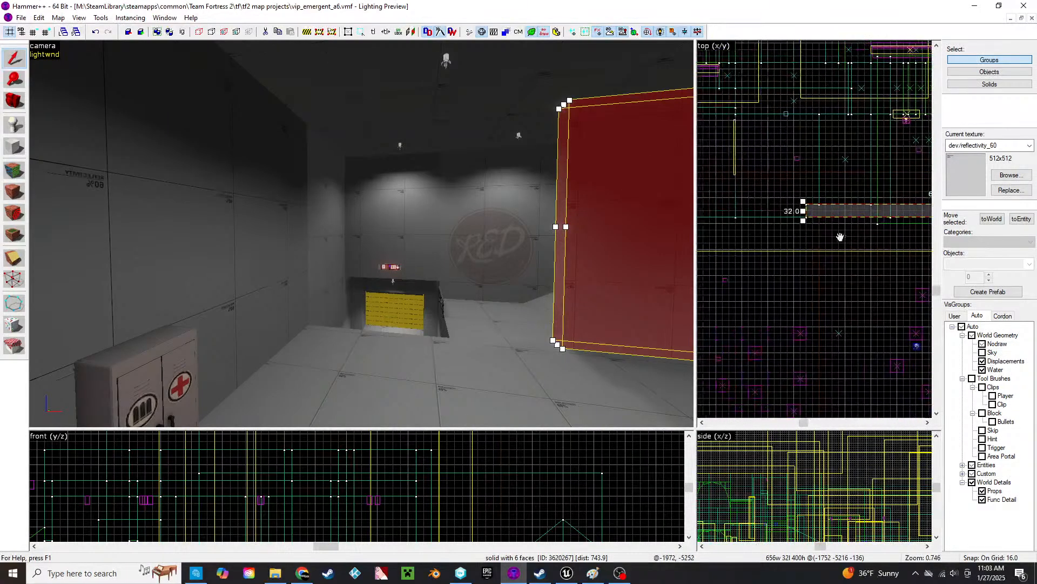
pyautogui.moveTo(843, 214)
pyautogui.mouseDown()
pyautogui.moveTo(692, 213)
pyautogui.moveTo(723, 222)
pyautogui.mouseUp()
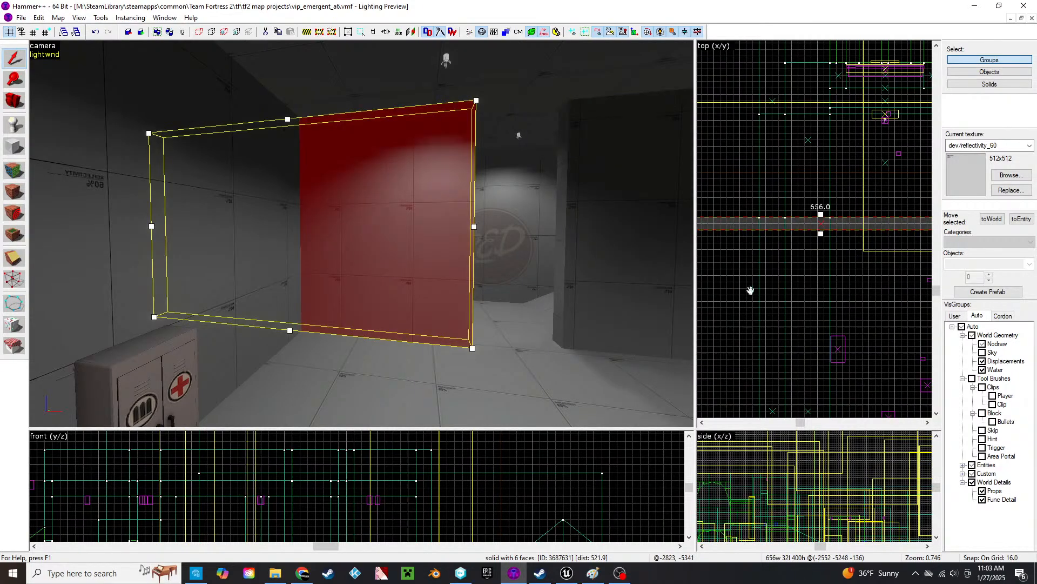
# - Align the copied wall with the original wall's west end, centred at (-2408, -5216)
pyautogui.scroll(-4, 737, 319)
pyautogui.scroll(4, 900, 236)
pyautogui.scroll(4, 839, 216)
pyautogui.moveTo(711, 282)
pyautogui.mouseDown()
pyautogui.moveTo(834, 248)
pyautogui.moveTo(820, 251)
pyautogui.mouseUp()
pyautogui.scroll(-5, 842, 281)
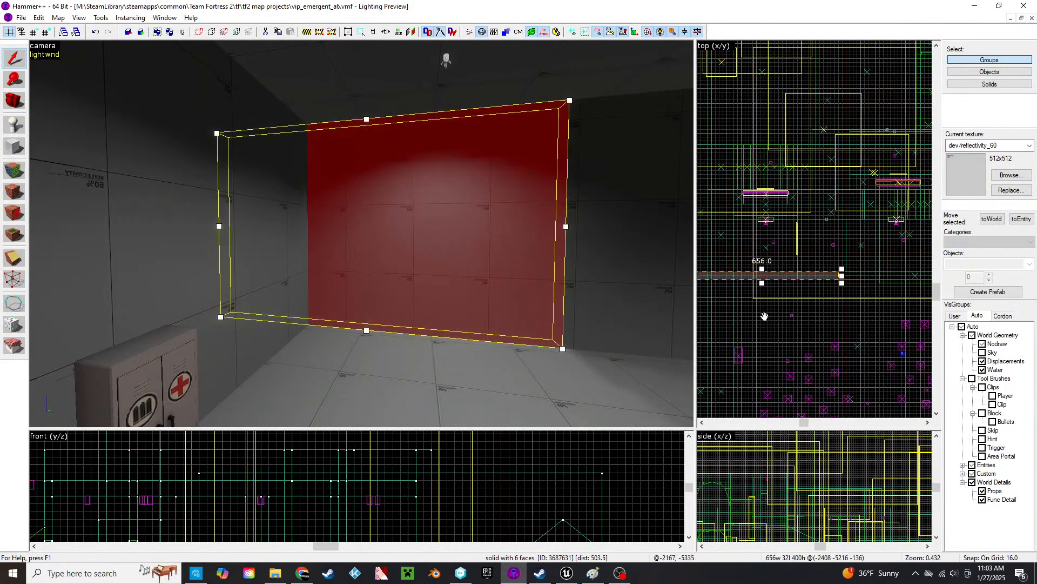
# - Resize the copied wall to 448 units wide and 48 units high, leaving a header beam below the ceiling
pyautogui.moveTo(729, 262); pyautogui.dragTo(776, 263)
pyautogui.scroll(-5, 378, 493)
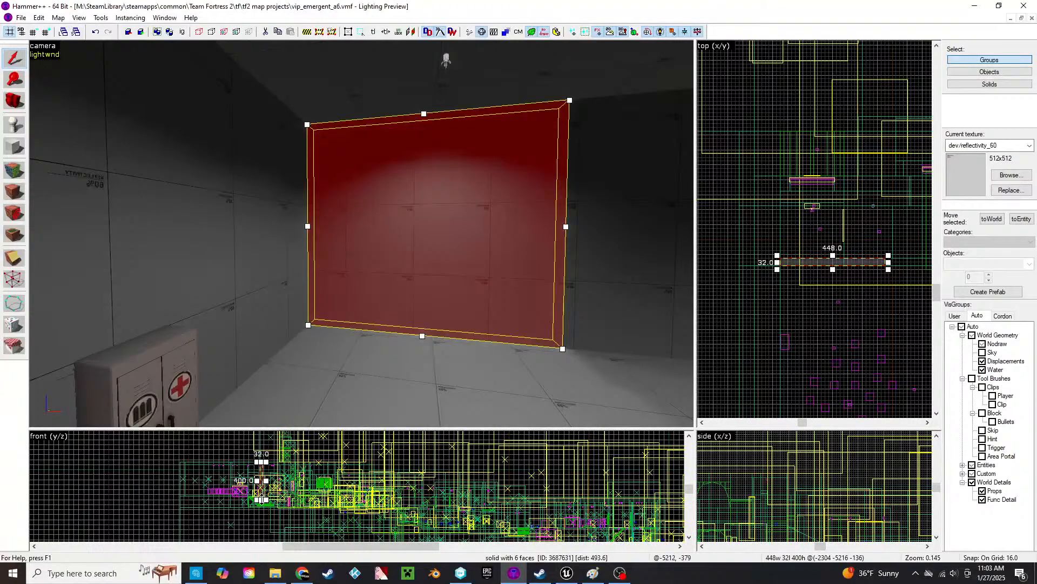
pyautogui.moveTo(262, 500); pyautogui.dragTo(263, 474)
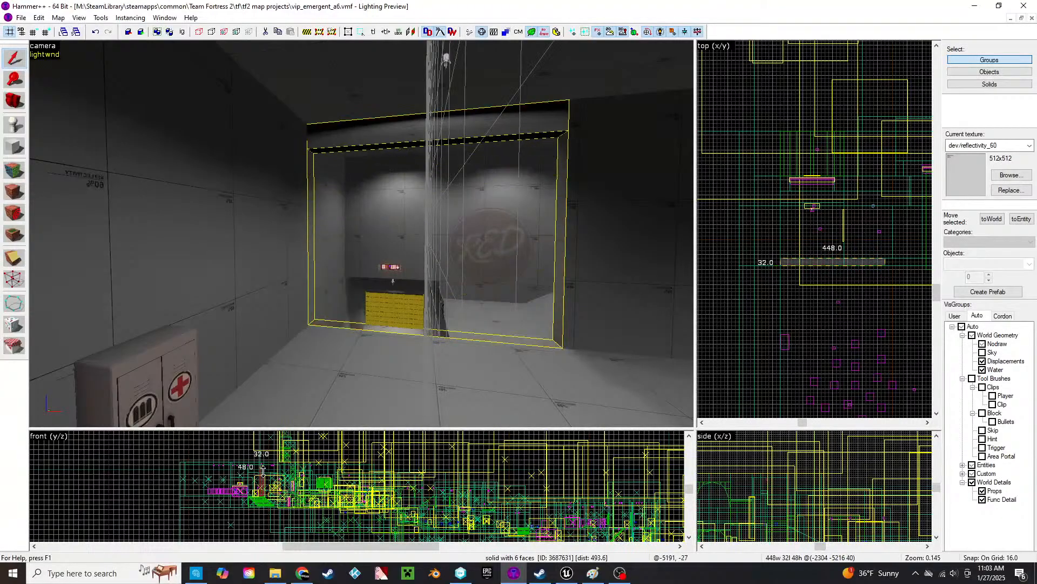
# - Open the lighting preview settings and run a full bake of the scene with the new header beam
pyautogui.click(560, 380)
pyautogui.press('z')
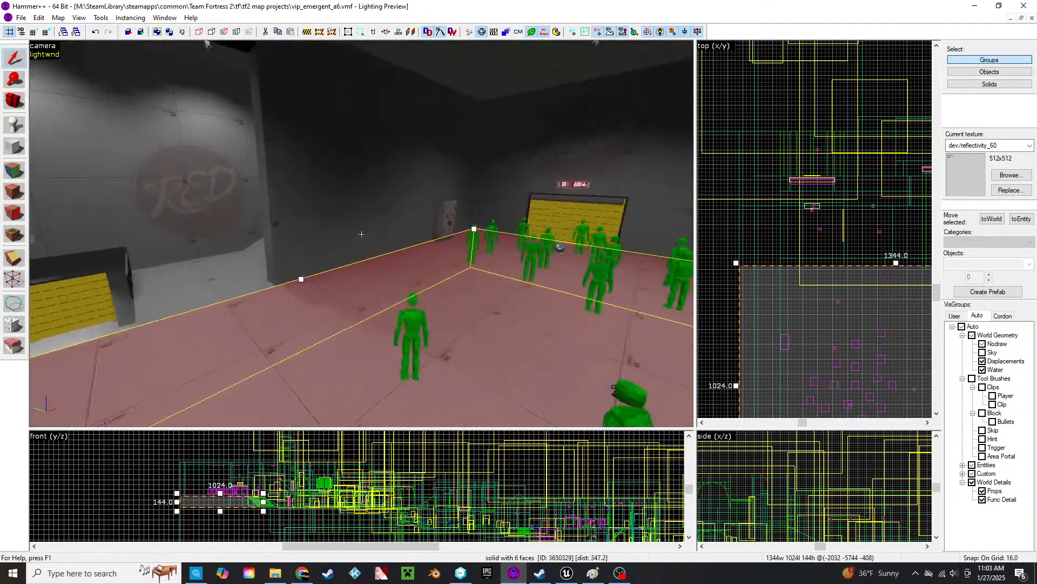
pyautogui.press('w')
pyautogui.press('z')
pyautogui.click(418, 133)
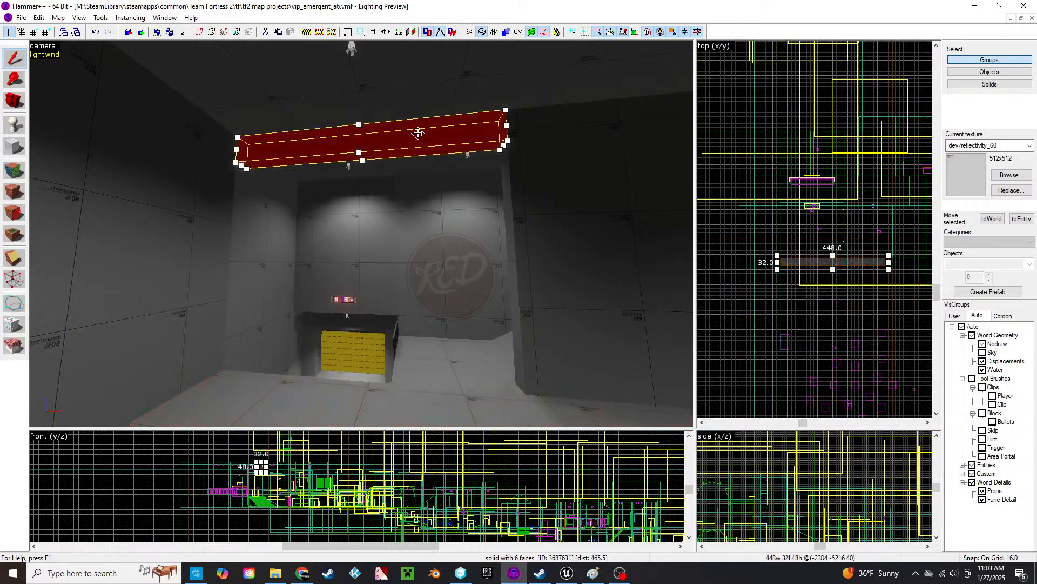
pyautogui.click(41, 56)
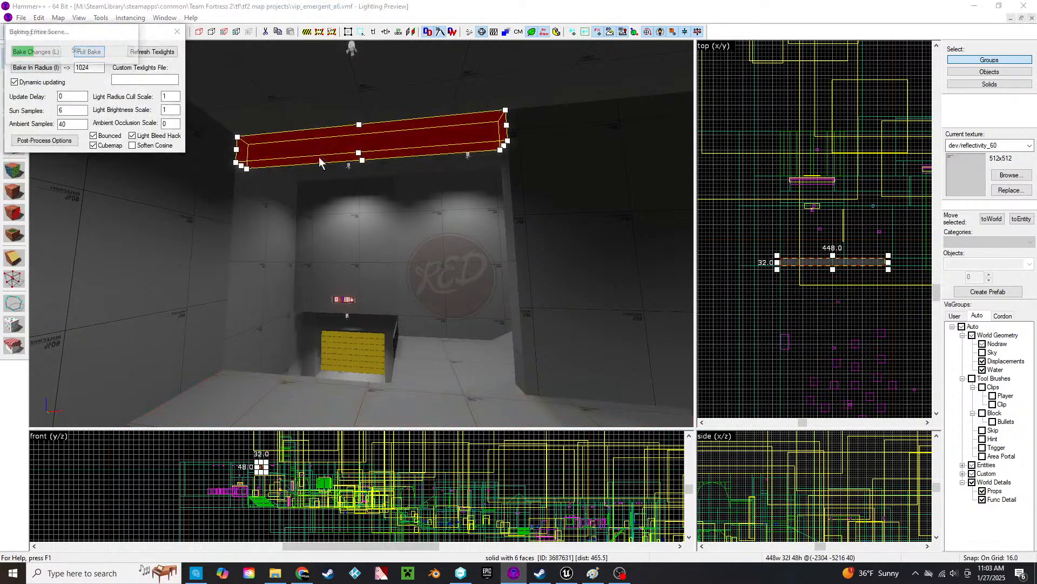
pyautogui.click(410, 338)
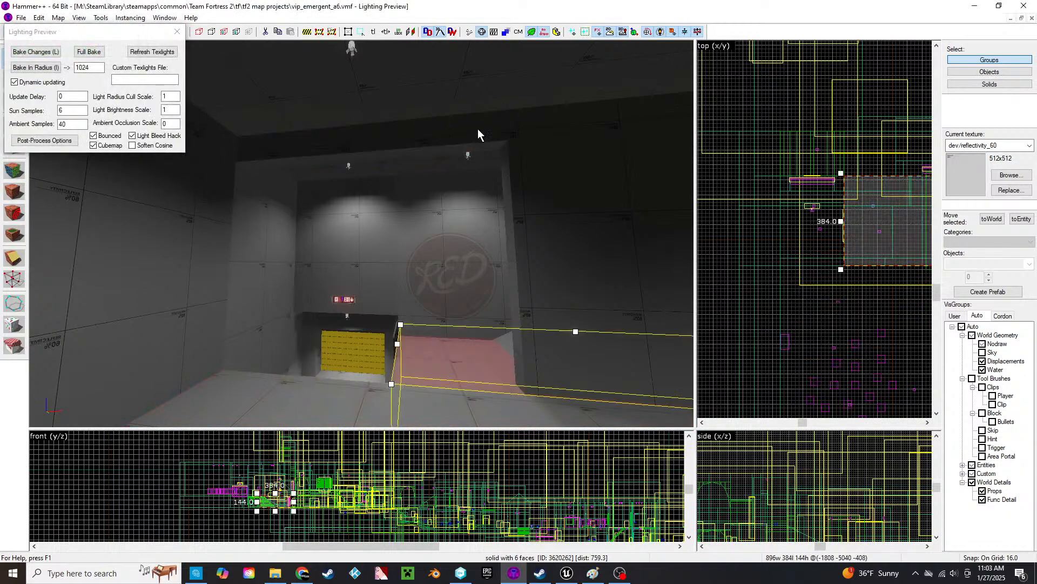
# - Extend the header beam downward to 64 units high and close the lighting preview settings
pyautogui.click(417, 129)
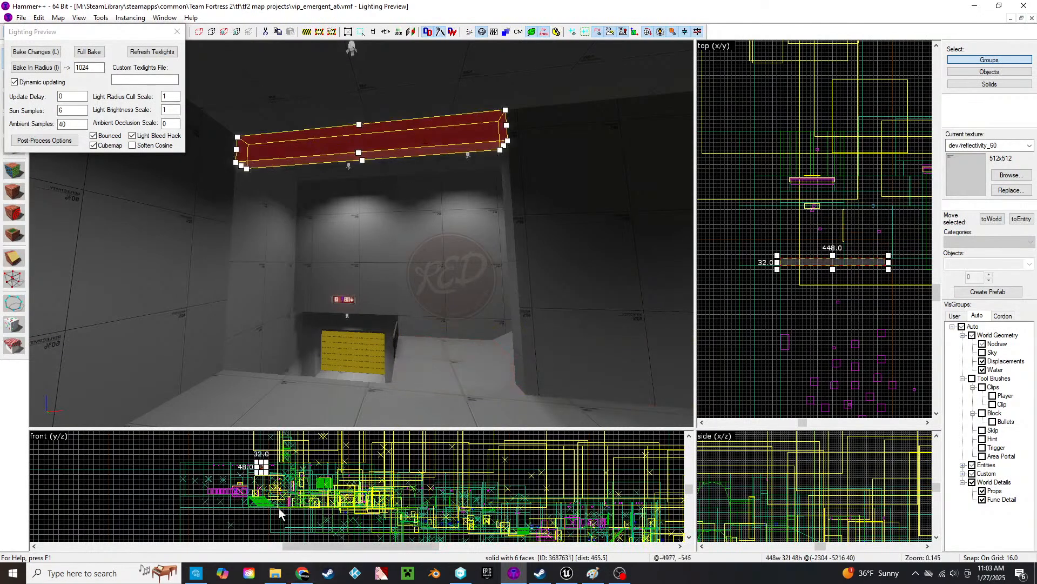
pyautogui.scroll(10, 280, 512)
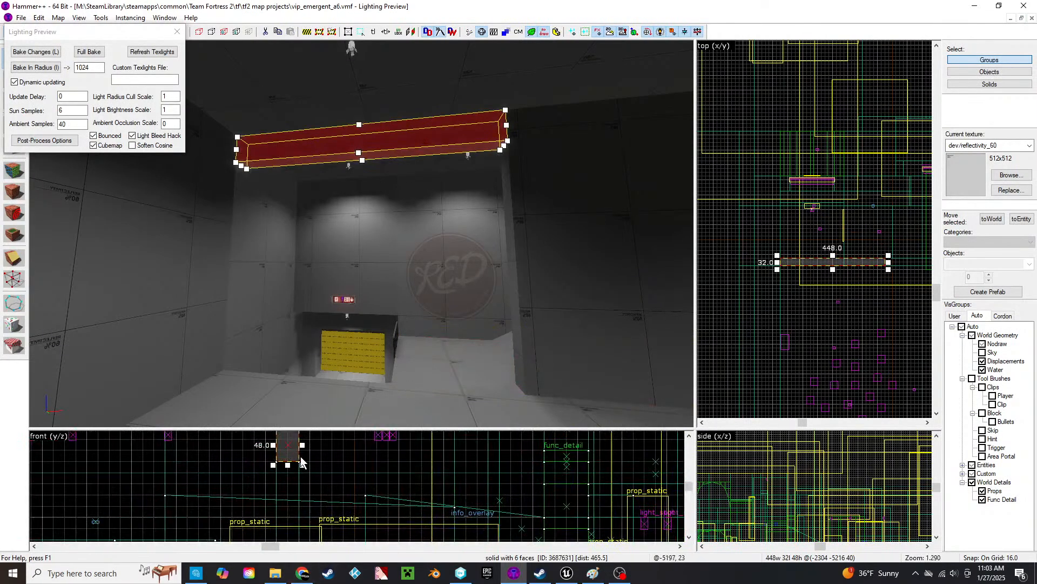
pyautogui.moveTo(287, 468); pyautogui.dragTo(294, 489, button='middle')
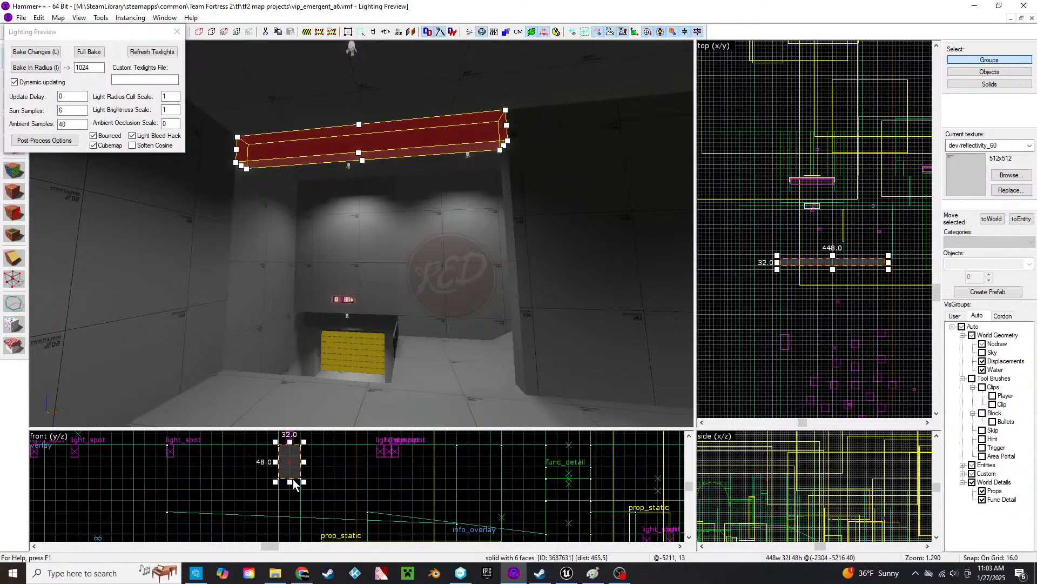
pyautogui.moveTo(289, 481); pyautogui.dragTo(290, 493)
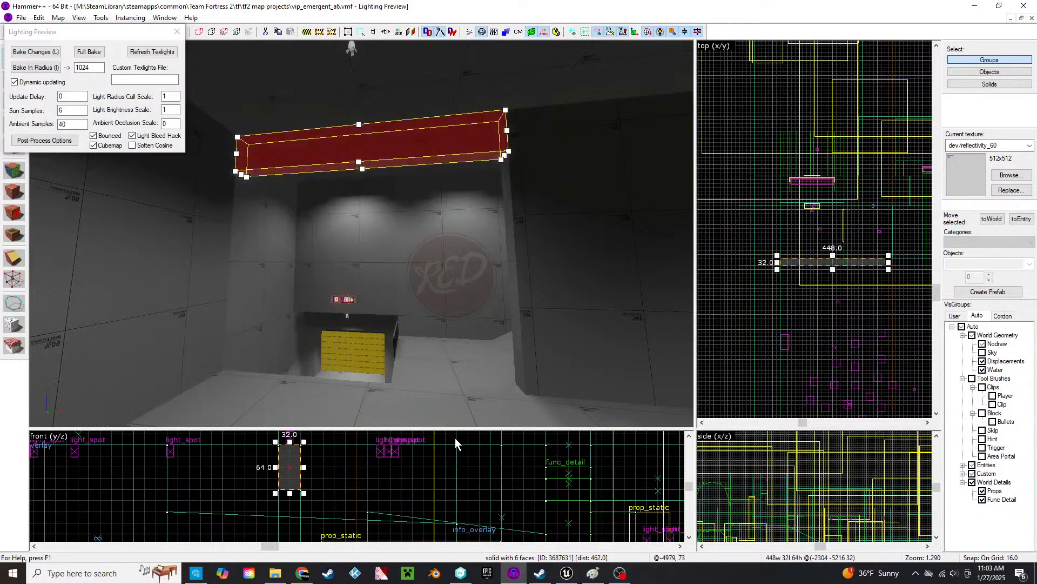
pyautogui.click(522, 214)
pyautogui.click(437, 388)
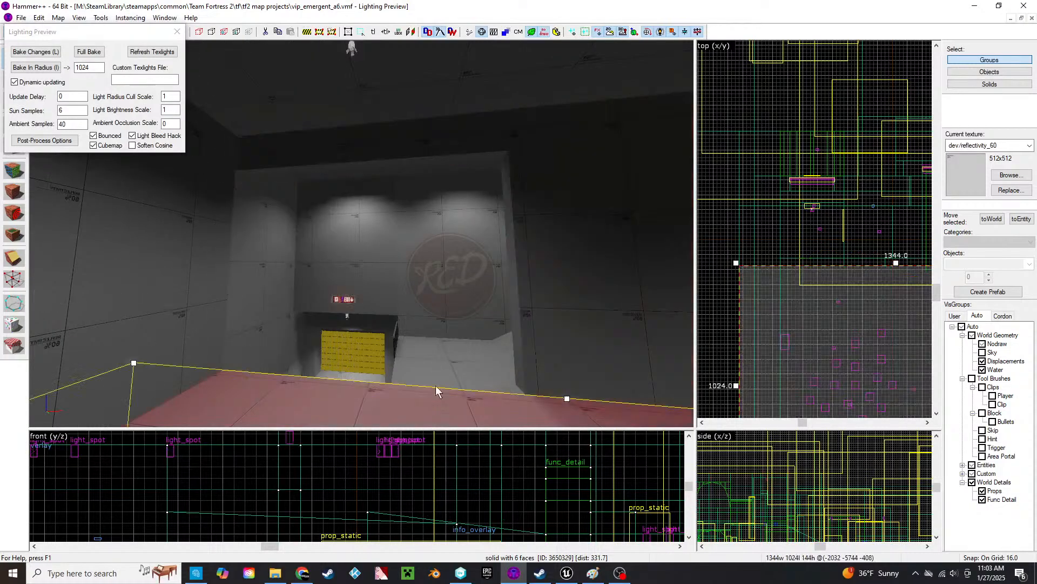
pyautogui.click(177, 31)
pyautogui.press('z')
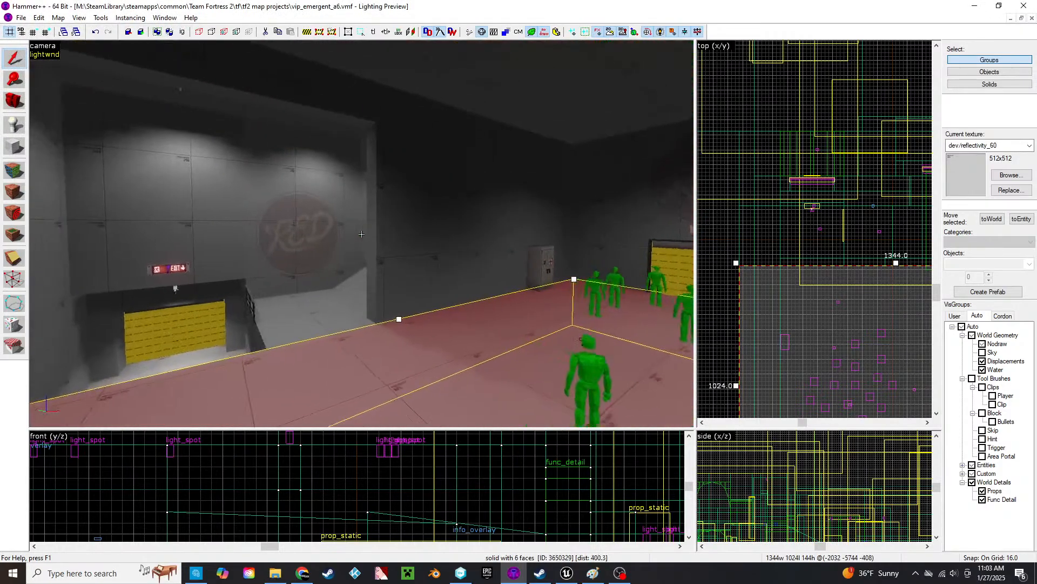
pyautogui.press('z')
pyautogui.press('z')
pyautogui.press('s')
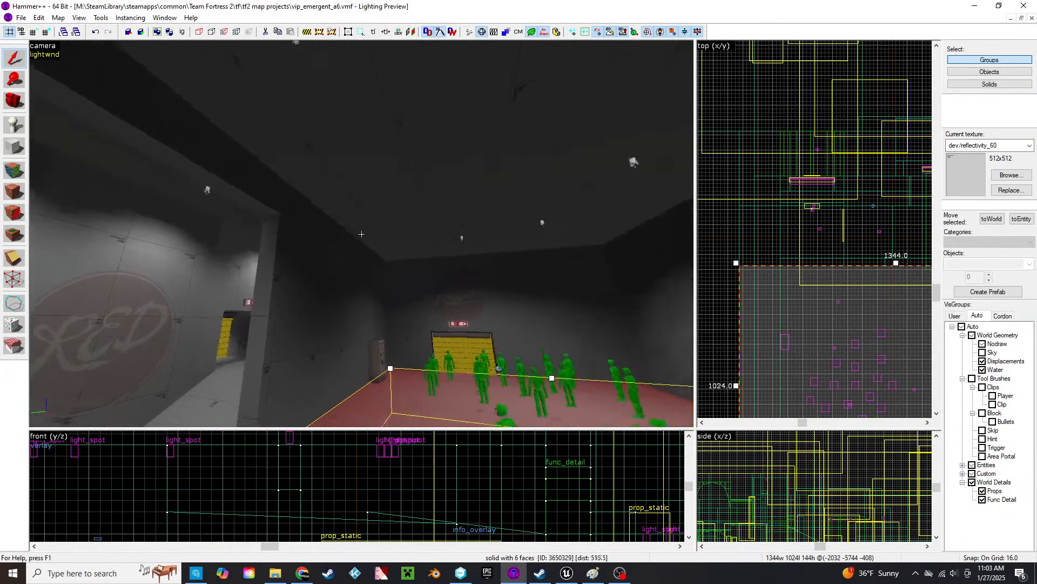
# - Inspect the RED spawn room around the header beam, the dividing wall, the resupply cabinet and the player spawns
pyautogui.press('w')
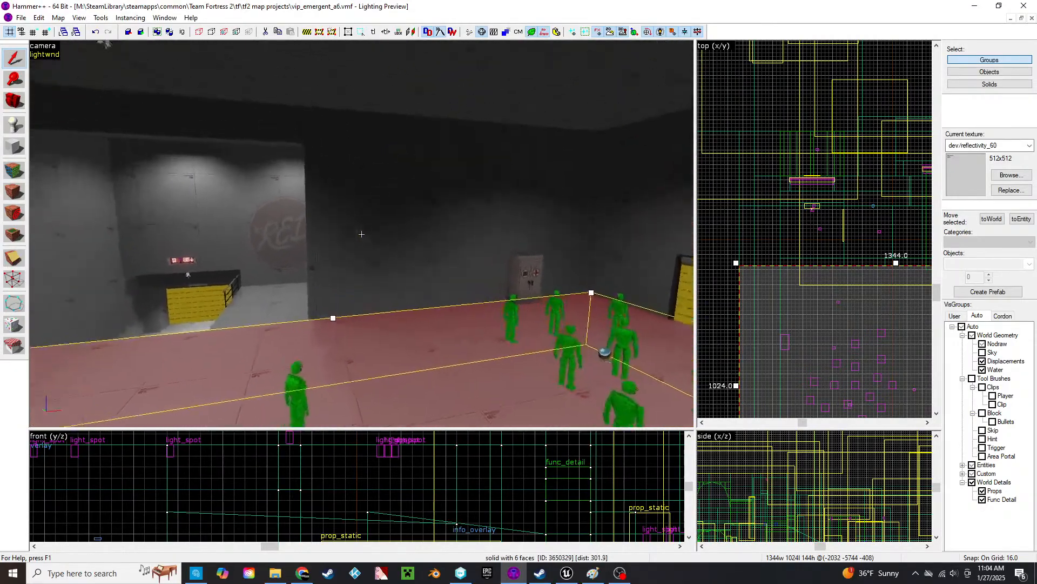
pyautogui.press('a')
pyautogui.press('a')
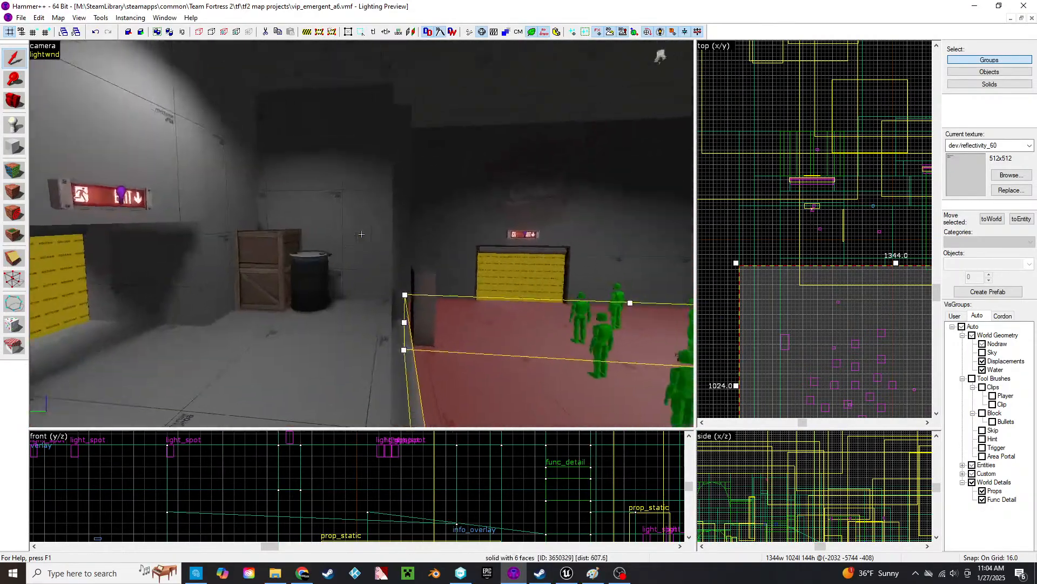
pyautogui.press('w')
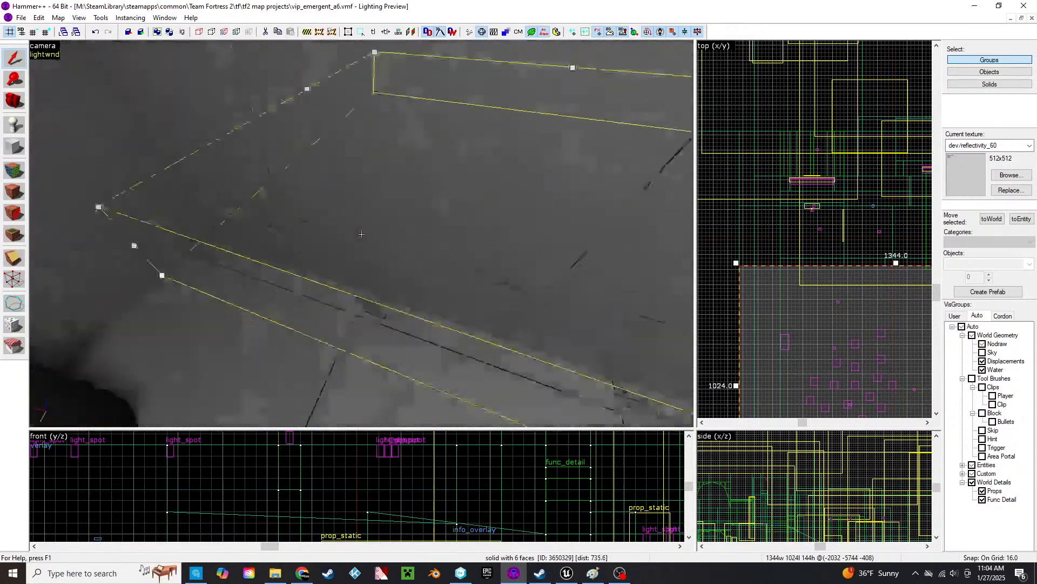
pyautogui.click(361, 234)
pyautogui.press('w')
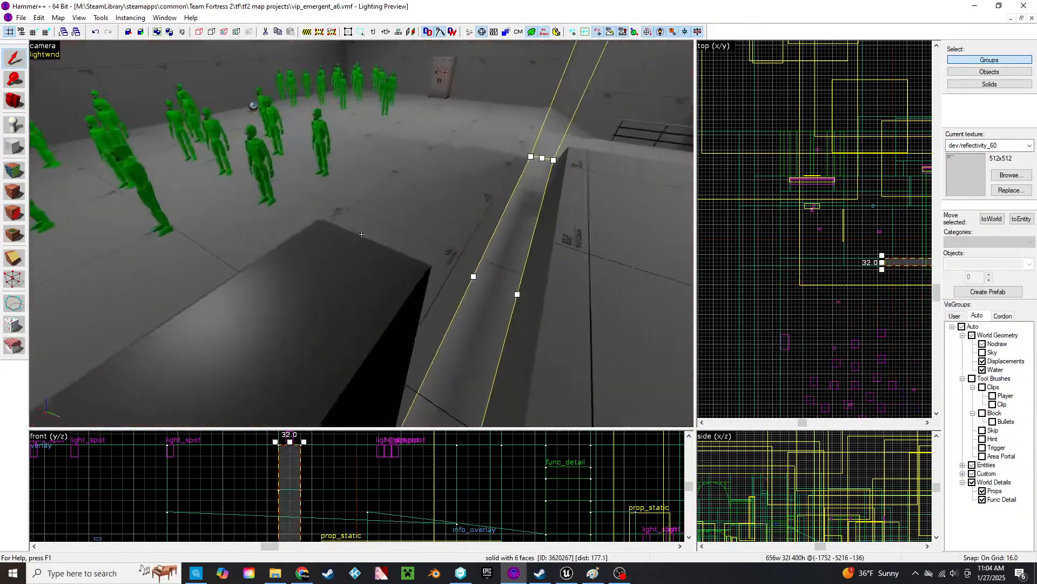
pyautogui.press('s')
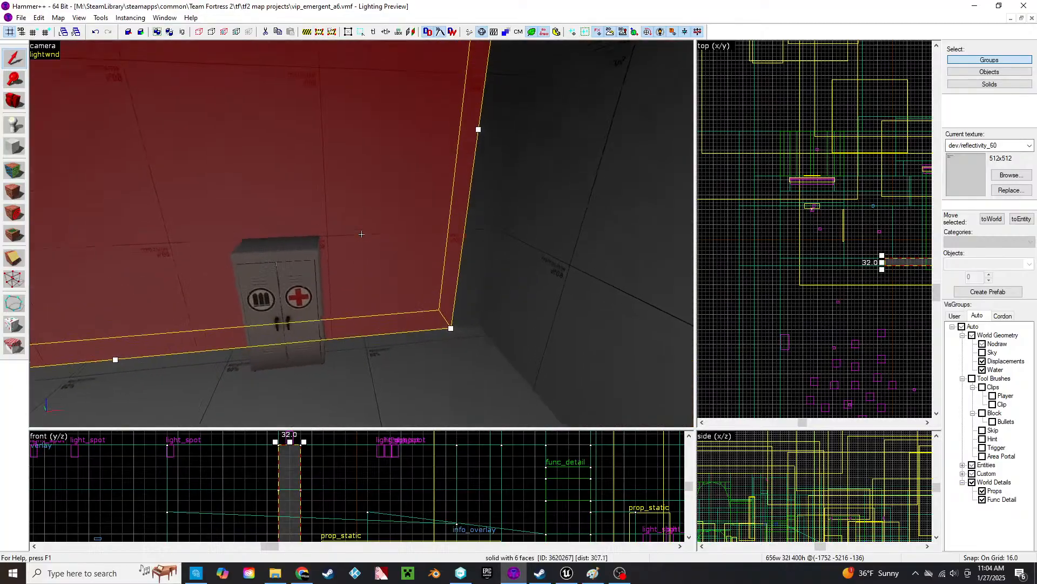
pyautogui.press('d')
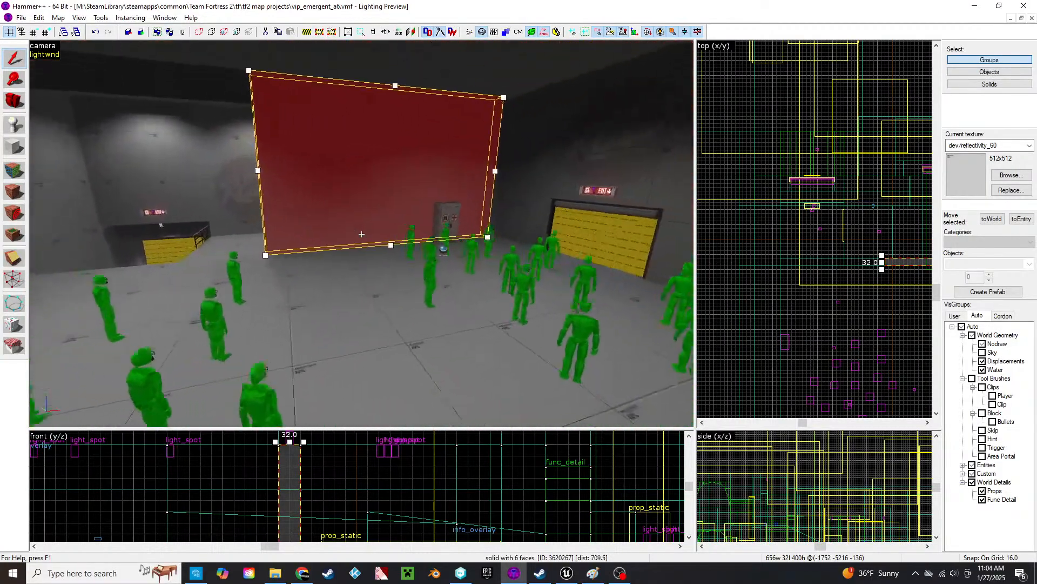
pyautogui.press('w')
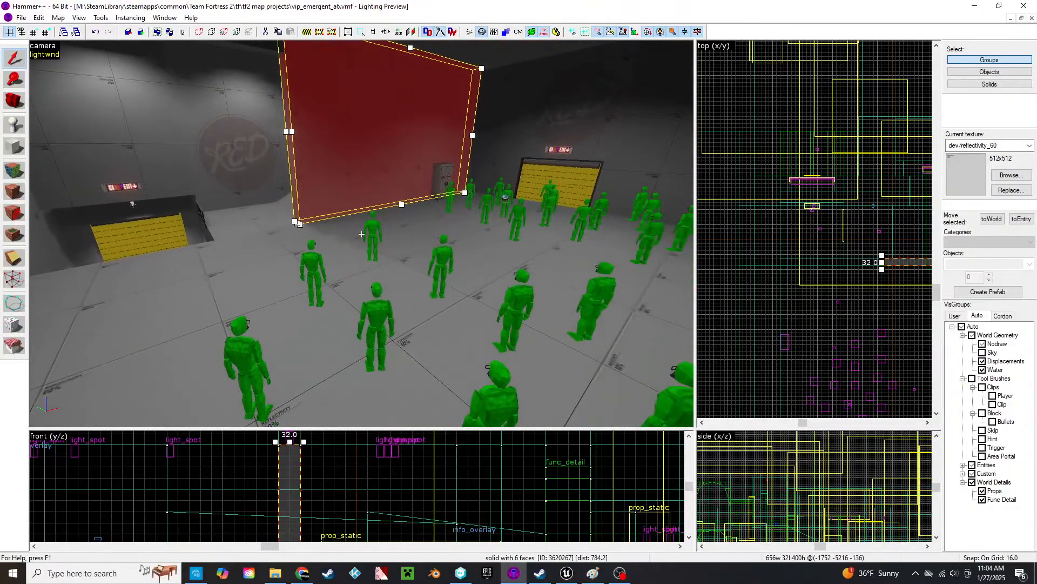
pyautogui.press('w')
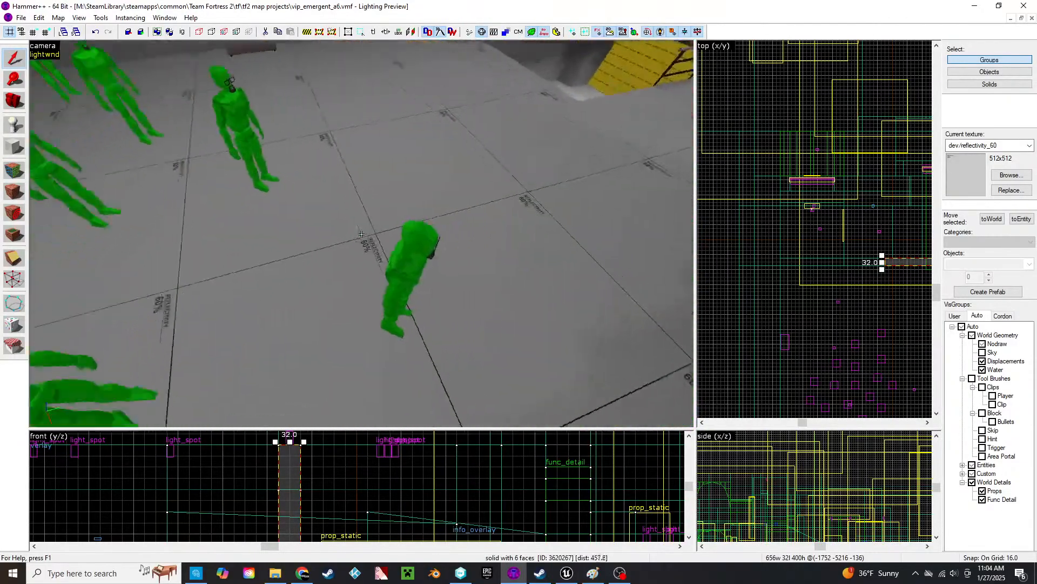
# - Reposition the outlying spawns_red2 player spawn diagonally nearer to the neighbouring spawn, centred at (-2128, -5552)
pyautogui.press('z')
pyautogui.click(382, 260)
pyautogui.scroll(4, 791, 243)
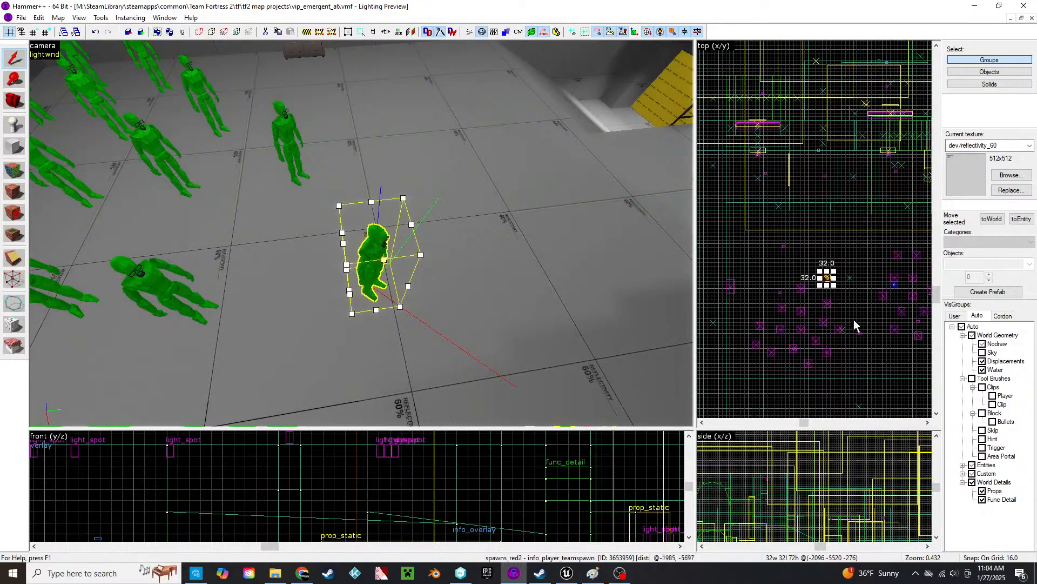
pyautogui.scroll(2, 792, 243)
pyautogui.moveTo(820, 251); pyautogui.dragTo(789, 283)
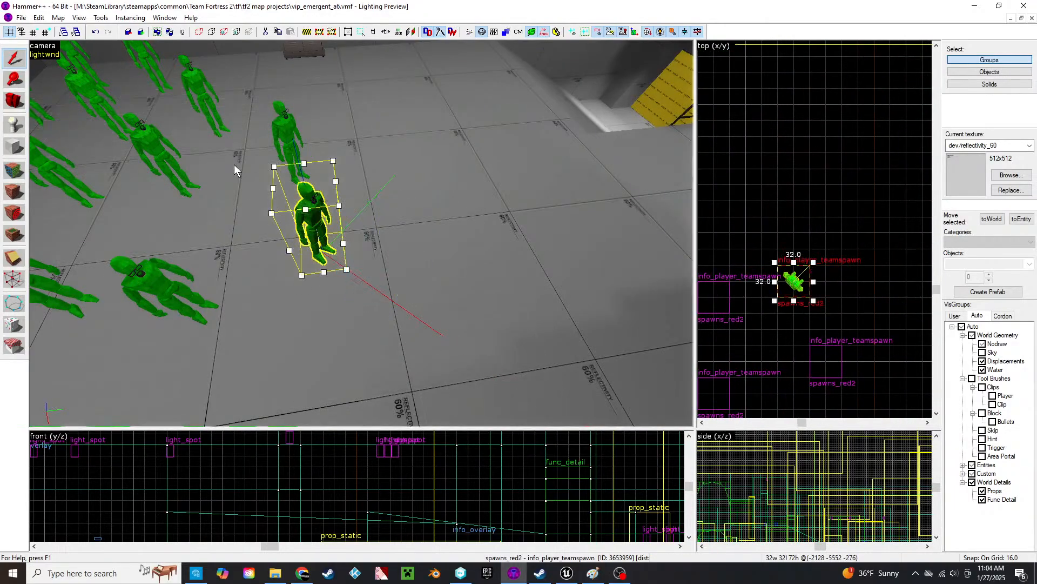
pyautogui.click(391, 207)
# - Fly from the spawn room across the map to control point A and examine the capture platform and its shelter
pyautogui.press('z')
pyautogui.press('w')
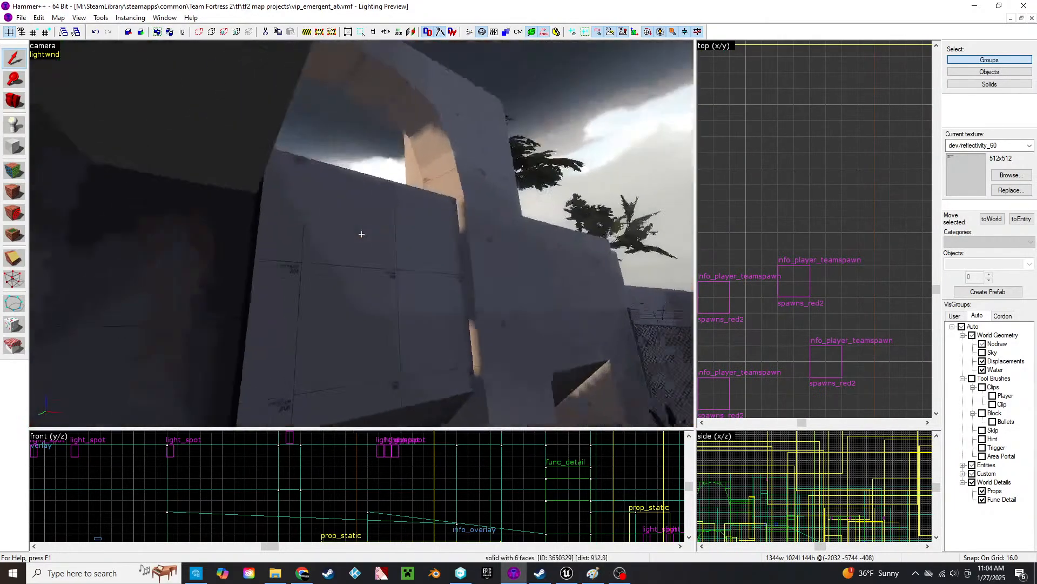
pyautogui.press('w')
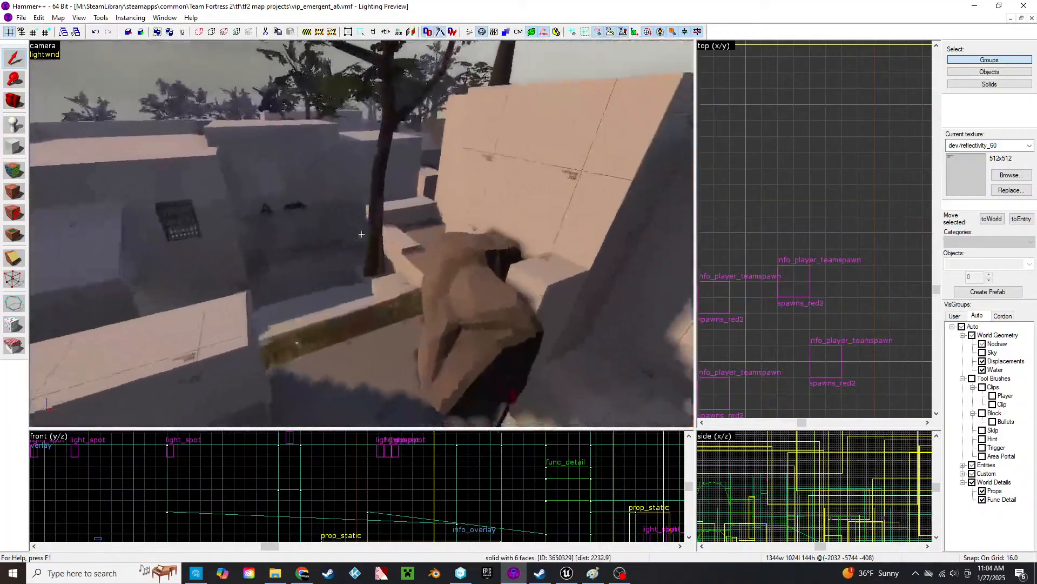
pyautogui.press('w')
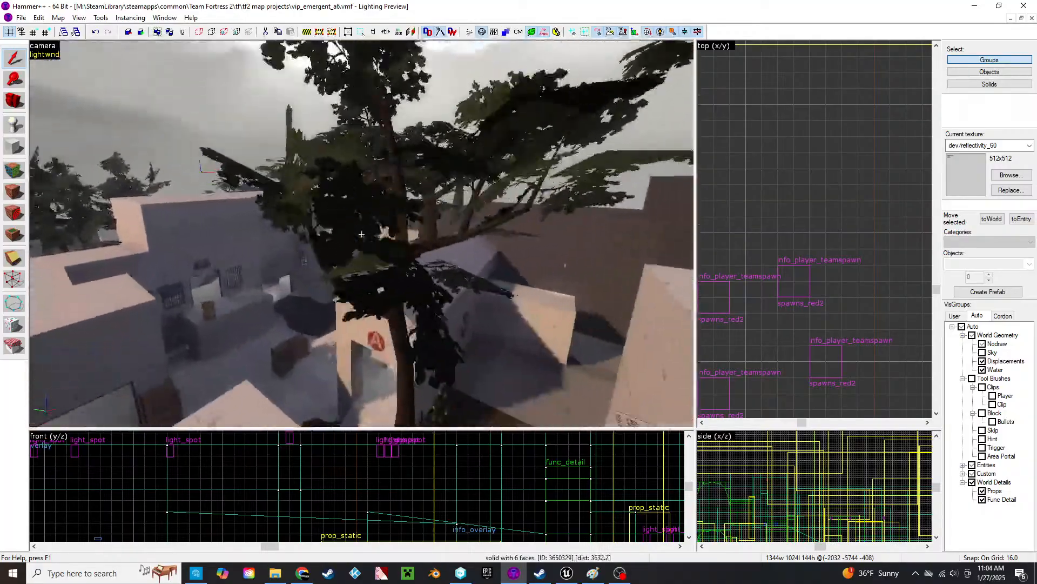
pyautogui.press('w')
pyautogui.press('z')
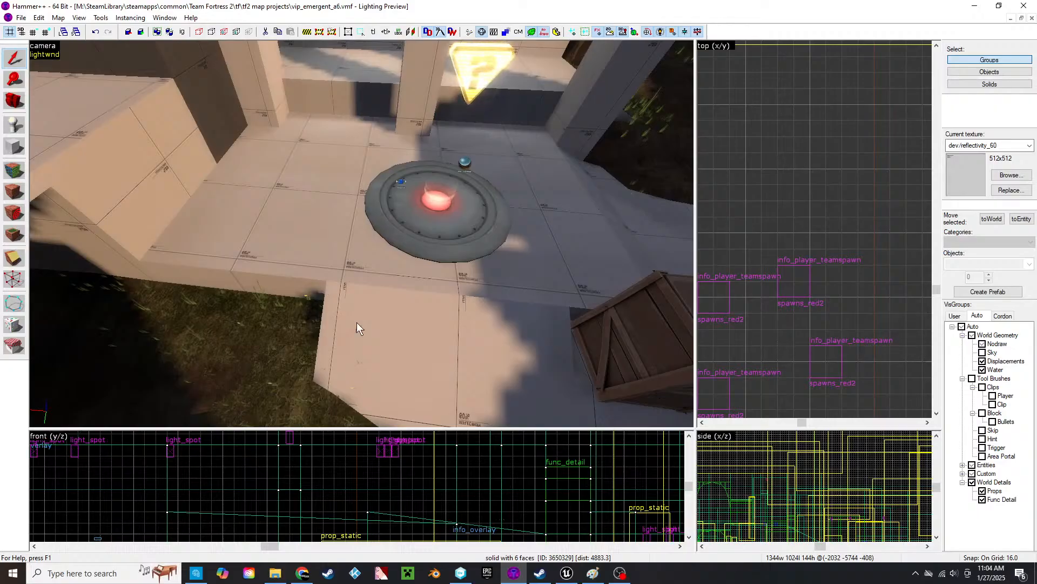
pyautogui.press('z')
pyautogui.press('s')
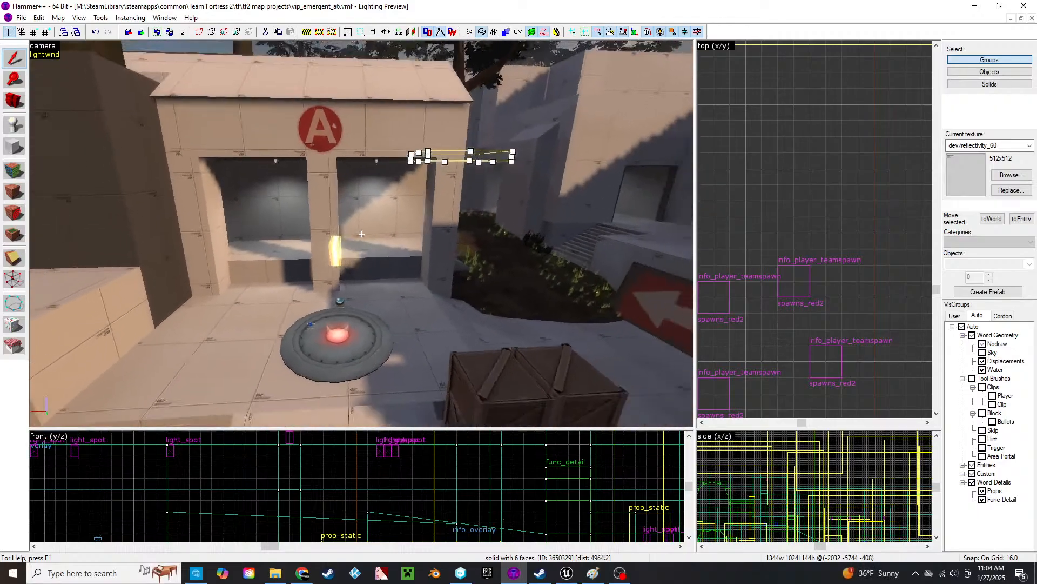
pyautogui.press('d')
pyautogui.press('w')
pyautogui.press('z')
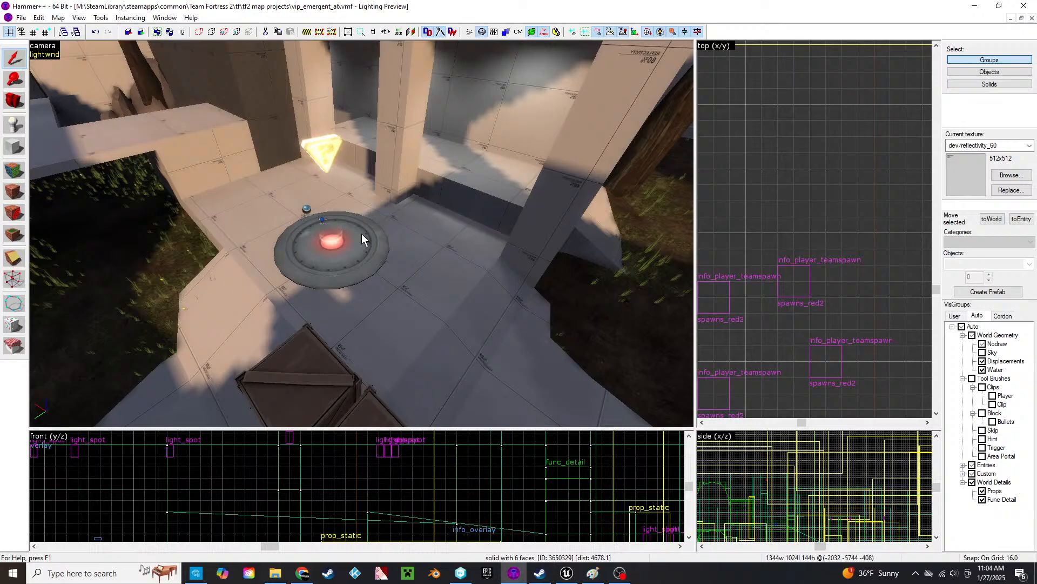
# - Examine the approaches to point A, including the crates, surrounding buildings, the interior route and the bridge by the outer wall
pyautogui.press('z')
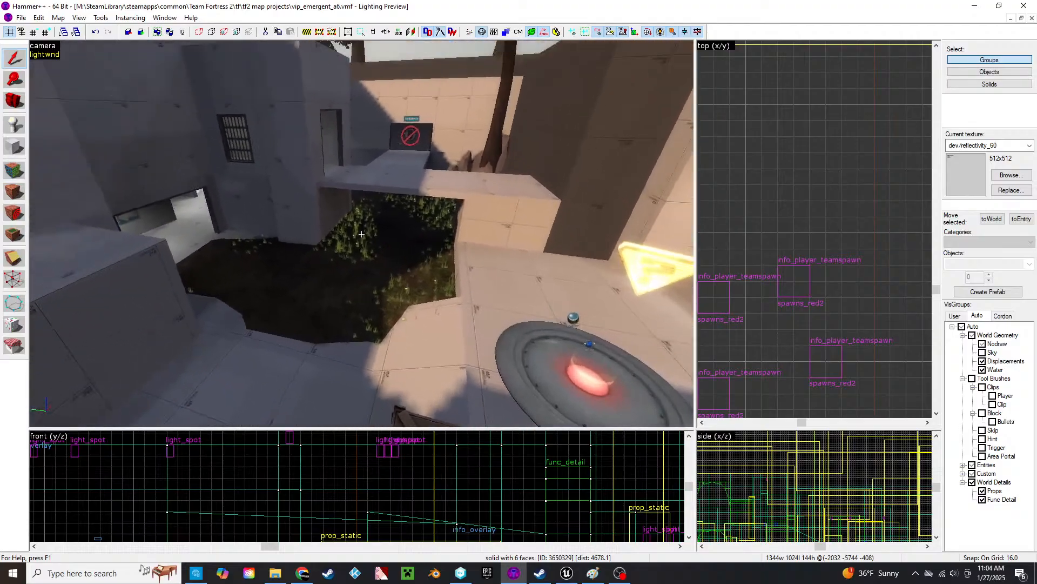
pyautogui.press('s')
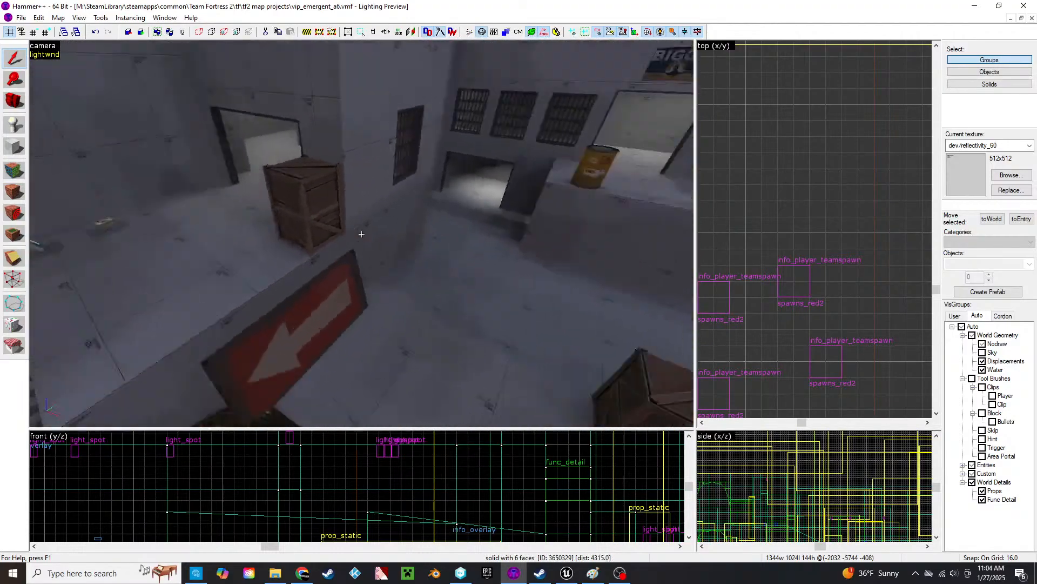
pyautogui.press('s')
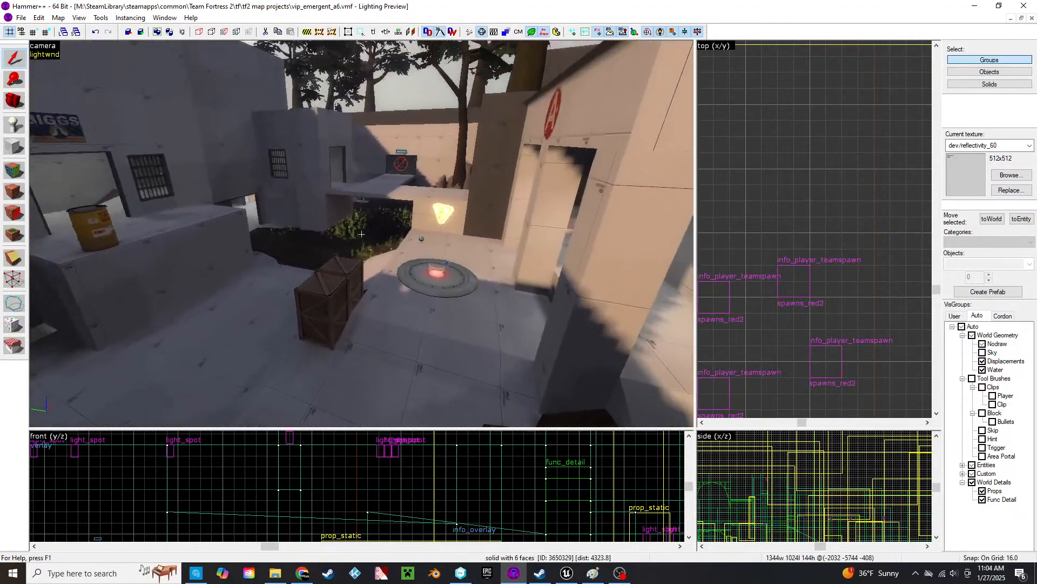
pyautogui.press('z')
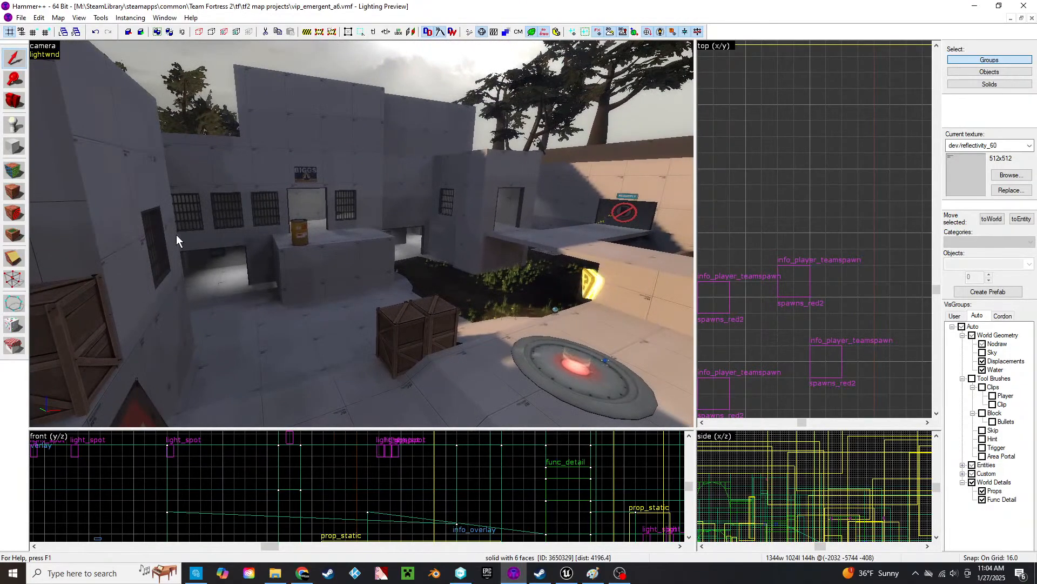
pyautogui.press('z')
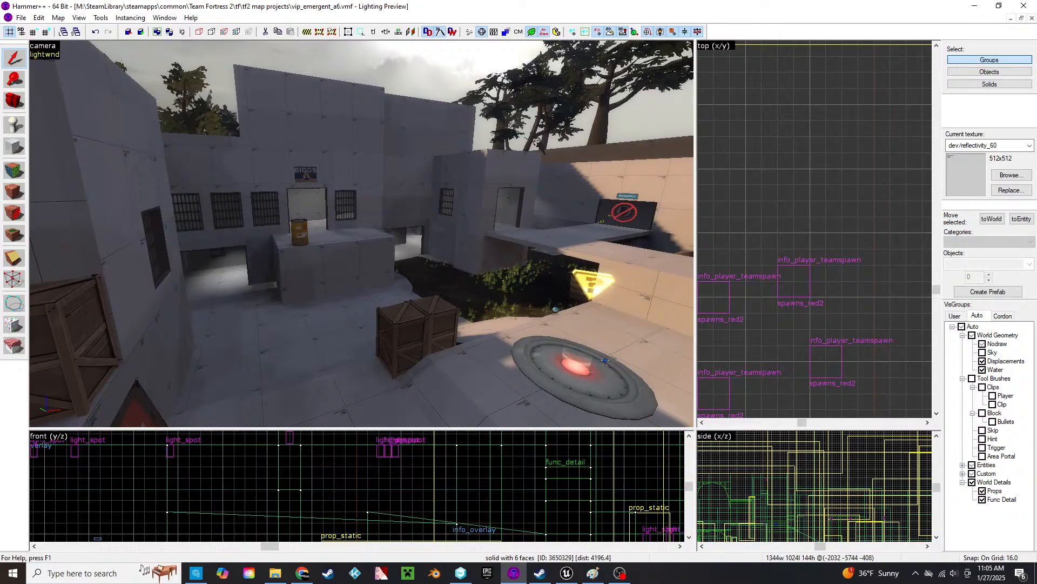
pyautogui.press('w')
pyautogui.press('w')
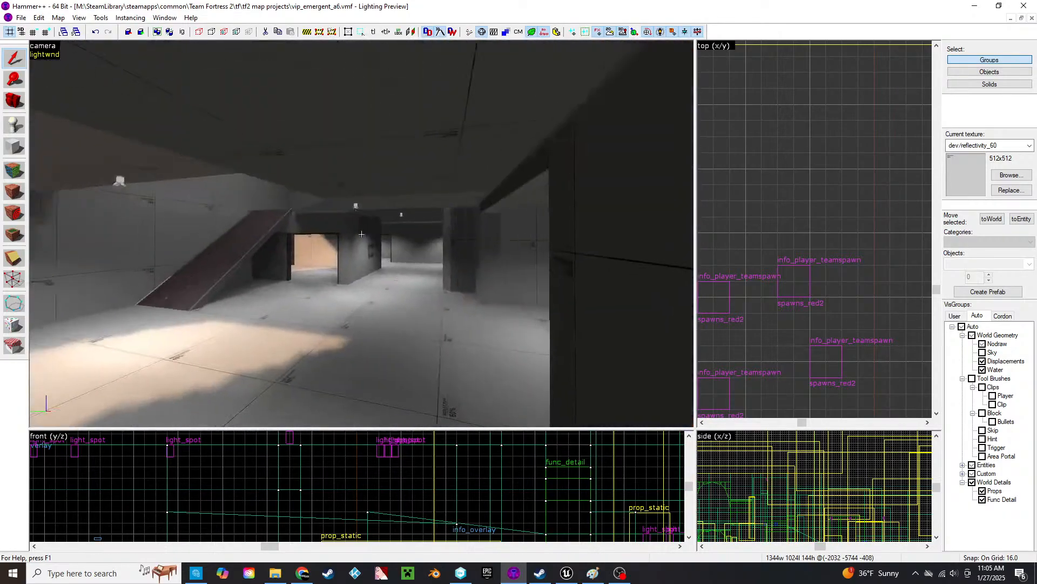
pyautogui.press('w')
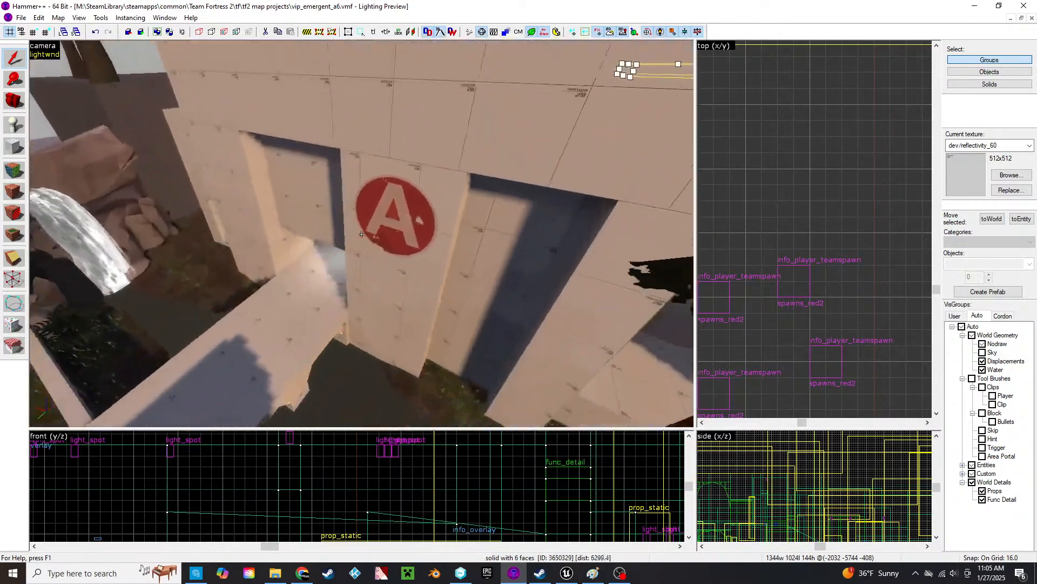
pyautogui.press('z')
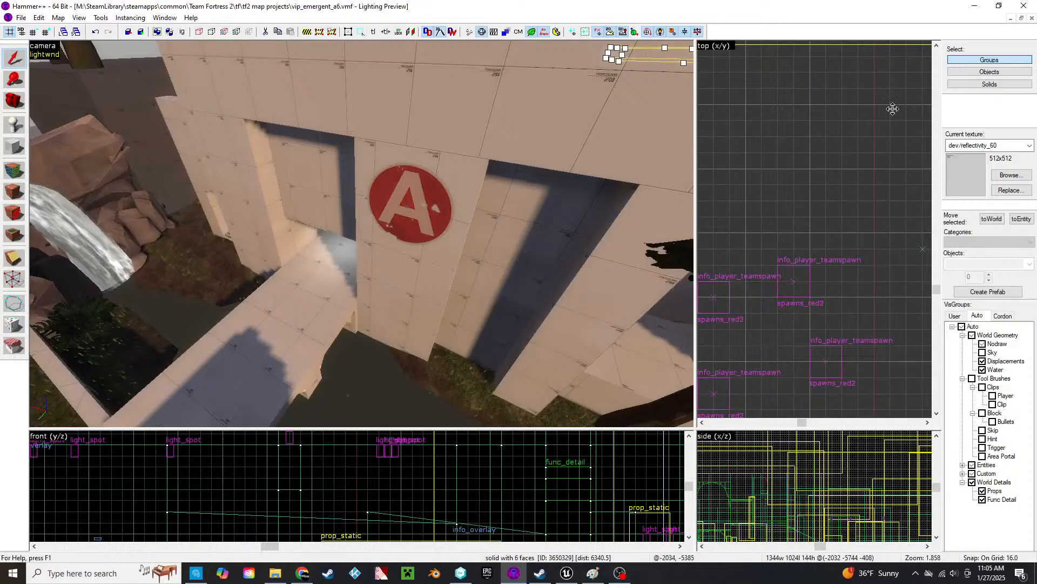
# - Switch from vip_emergent_a6 to the cp_gorge_d map and maximize its window
pyautogui.click(1021, 18)
pyautogui.click(789, 111)
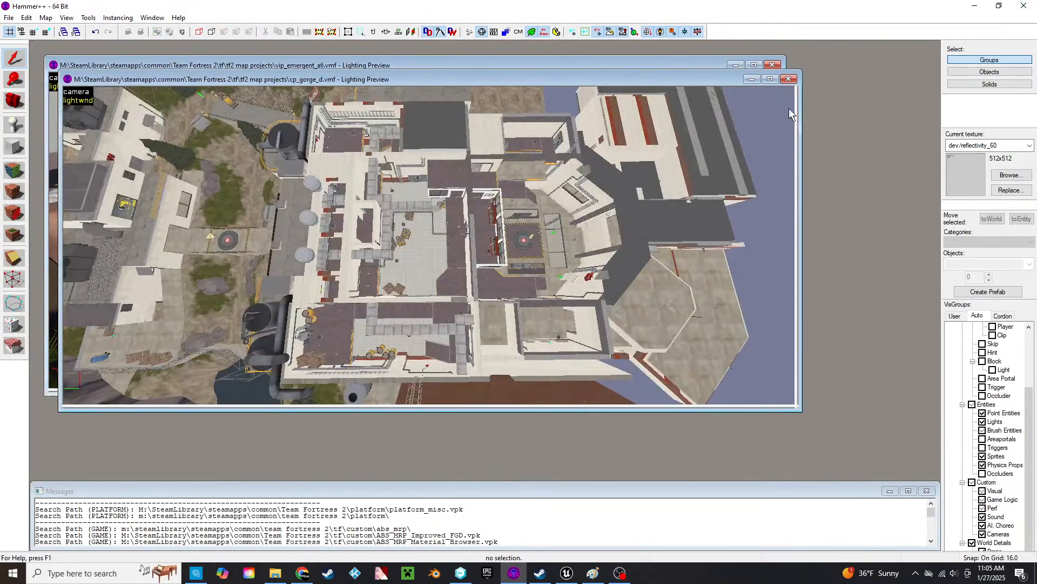
pyautogui.click(772, 80)
# - Examine the capture point A platform in cp_gorge_d and the white buildings and open ground around it
pyautogui.press('z')
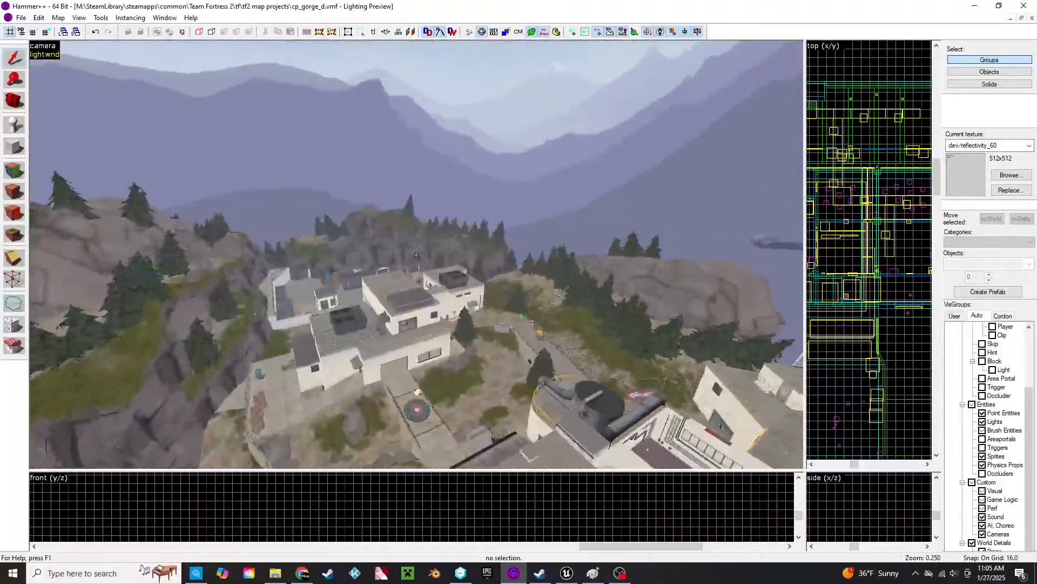
pyautogui.press('w')
pyautogui.press('z')
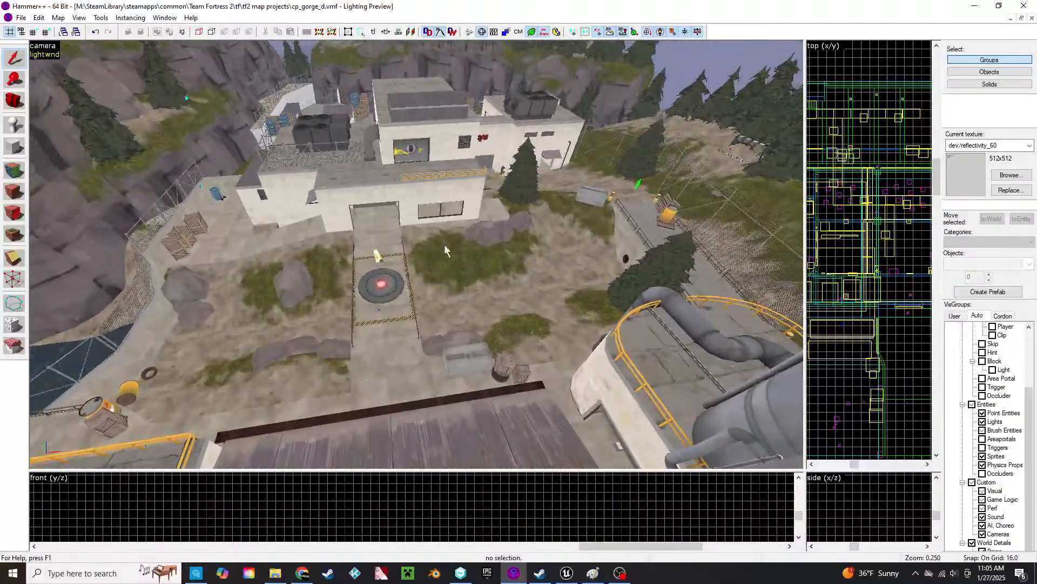
pyautogui.press('z')
pyautogui.press('w')
pyautogui.press('z')
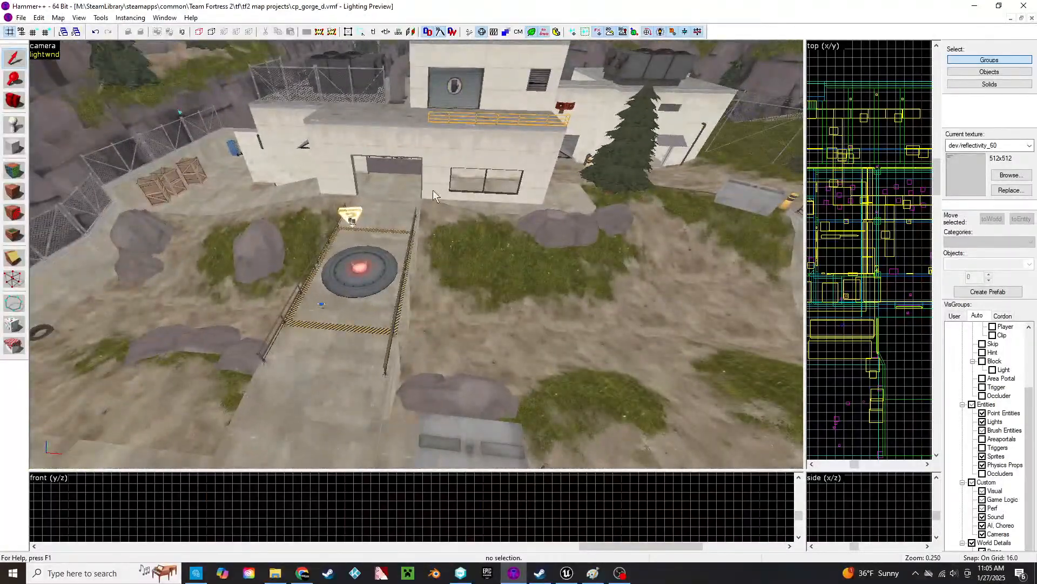
pyautogui.press('z')
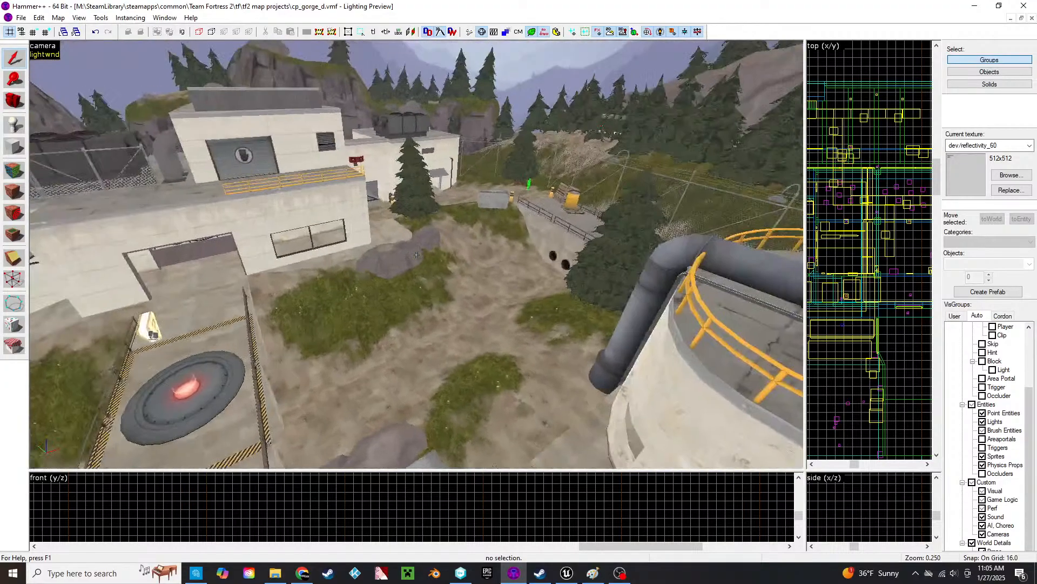
pyautogui.press('z')
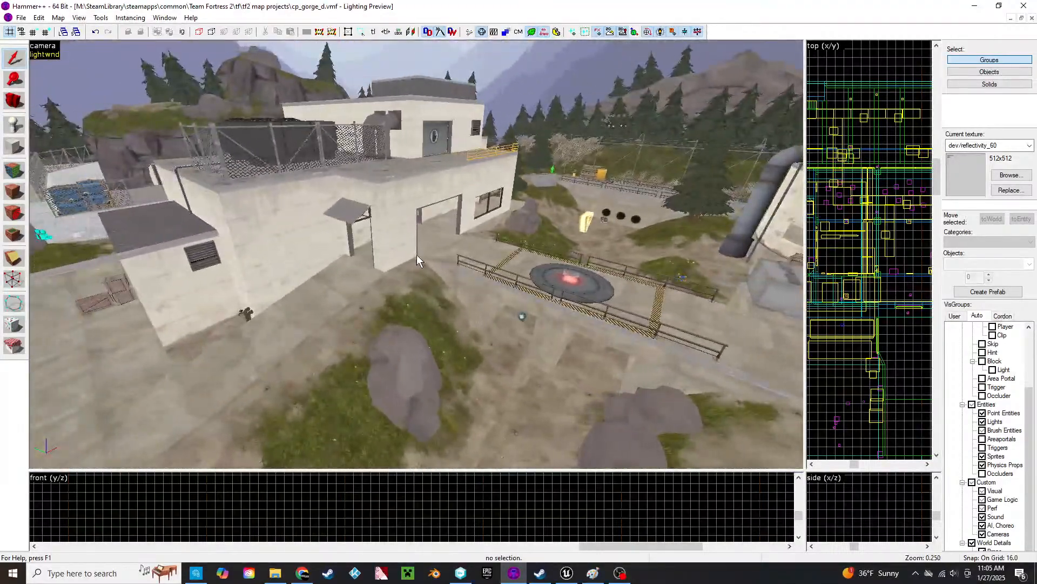
# - Examine the rocks and covered walkway near cp_gorge_d's point A and the facility interior from above, finishing by restoring the map window's size
pyautogui.press('z')
pyautogui.press('s')
pyautogui.press('z')
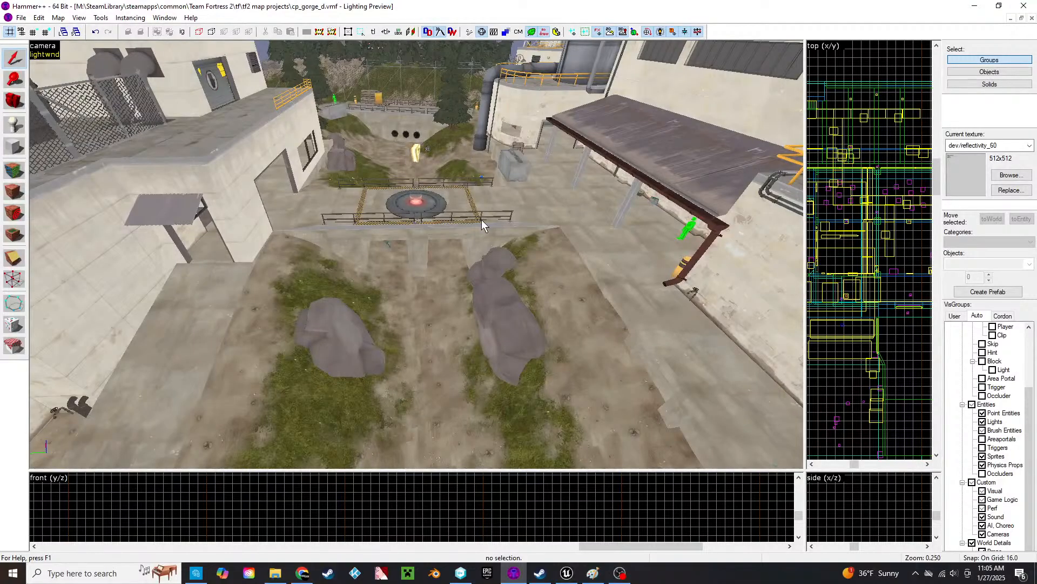
pyautogui.press('z')
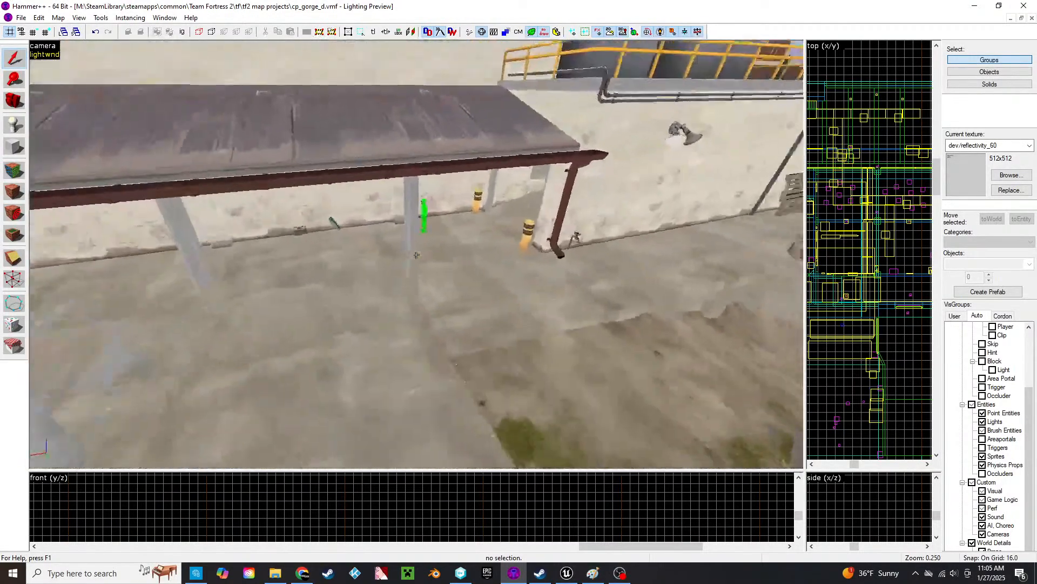
pyautogui.press('s')
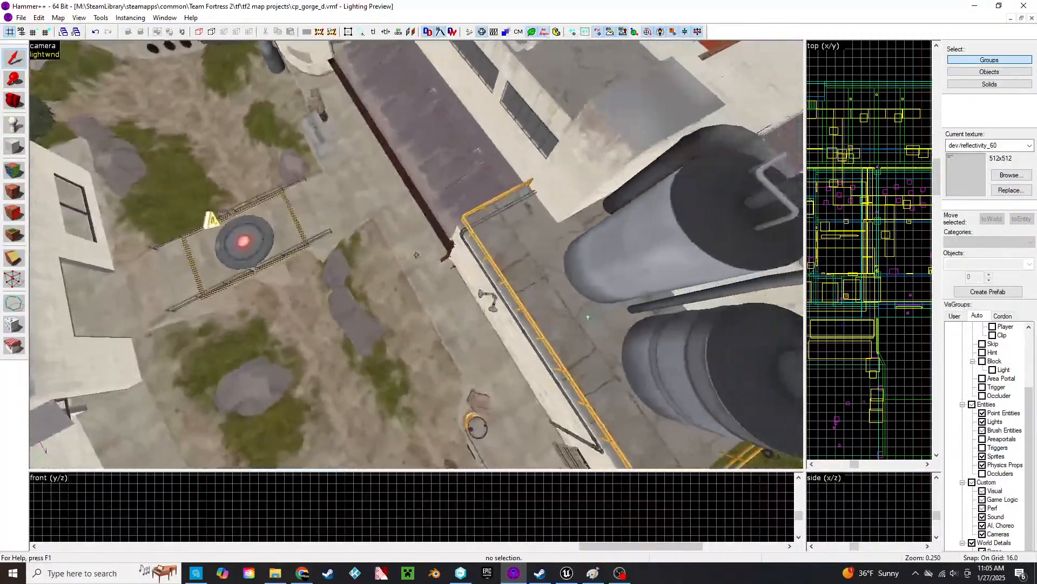
pyautogui.press('z')
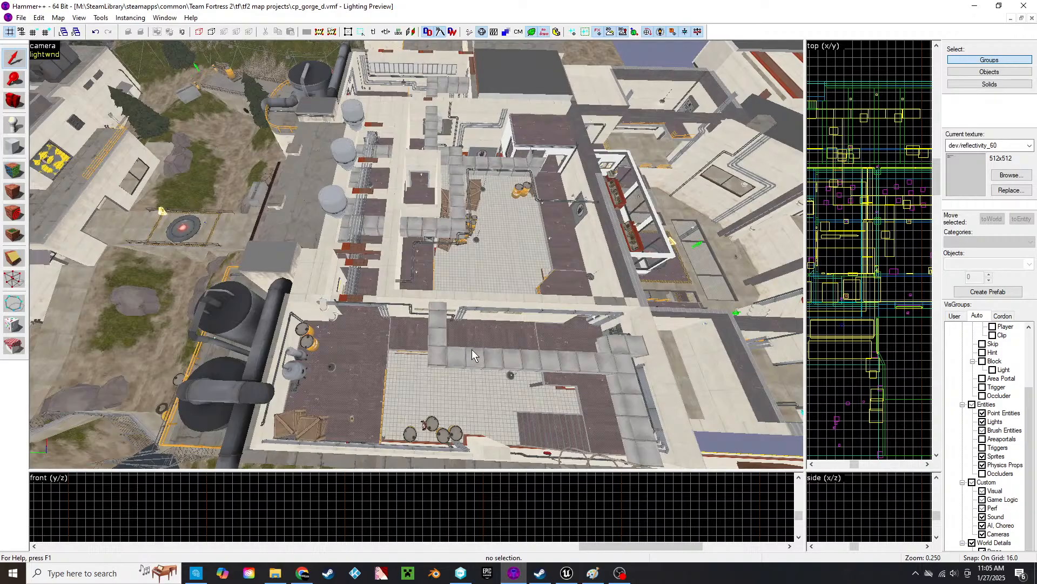
pyautogui.click(1022, 18)
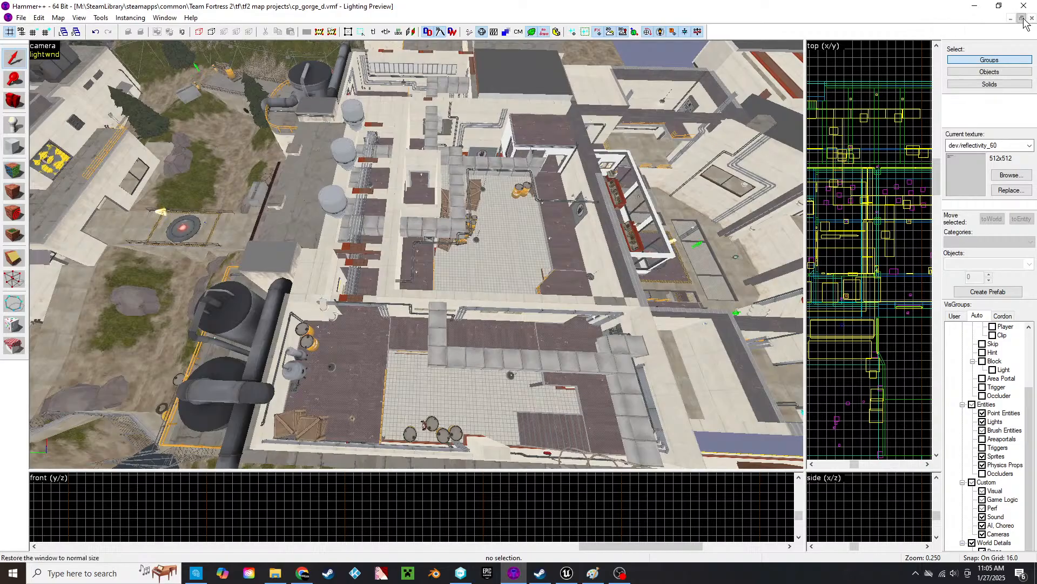
# - Switch back to the vip_emergent_a6 map and examine point A and the rooftops around it from above
pyautogui.click(755, 65)
pyautogui.press('z')
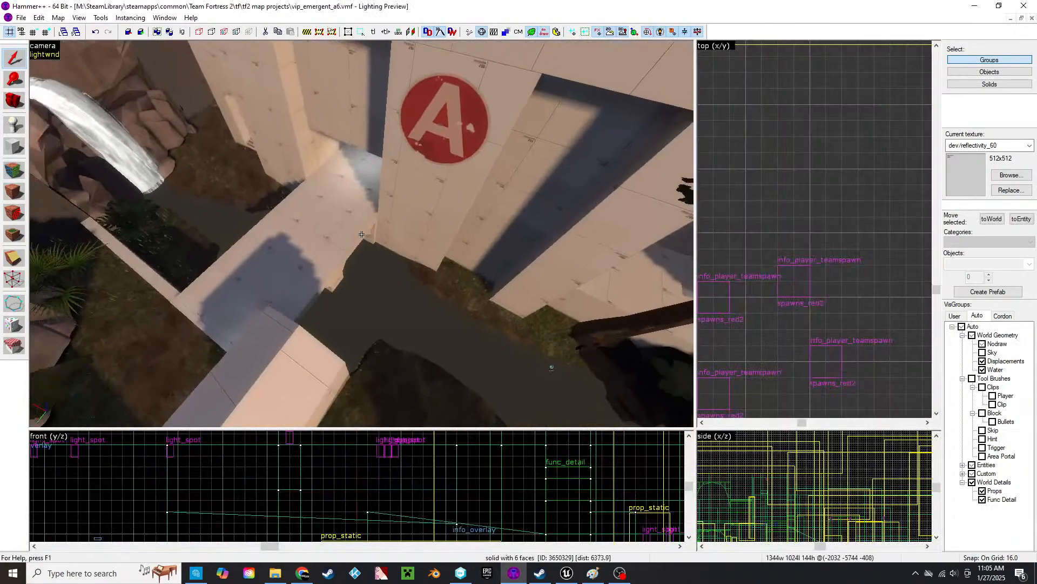
pyautogui.press('w')
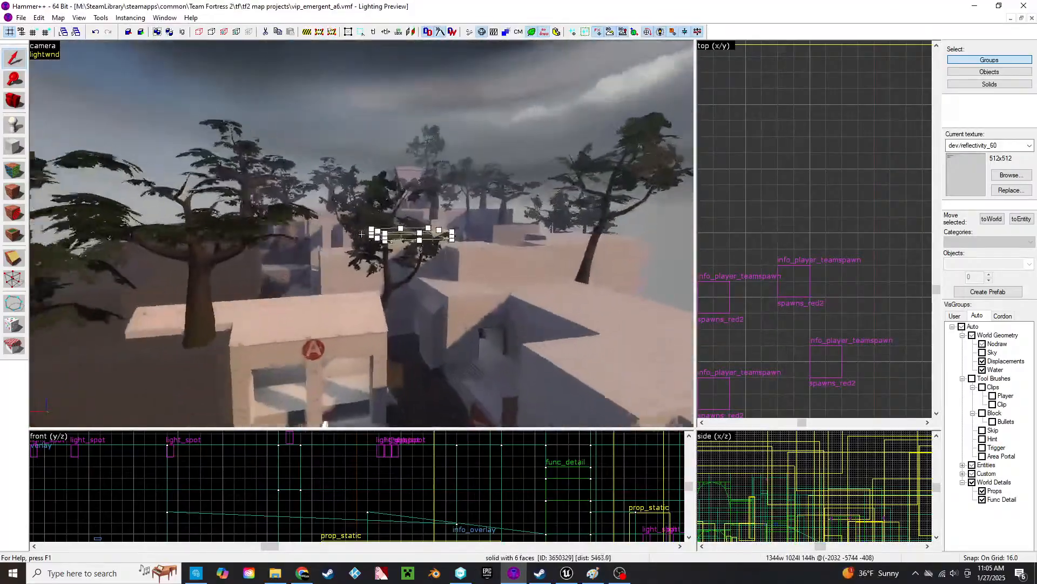
pyautogui.press('s')
pyautogui.press('d')
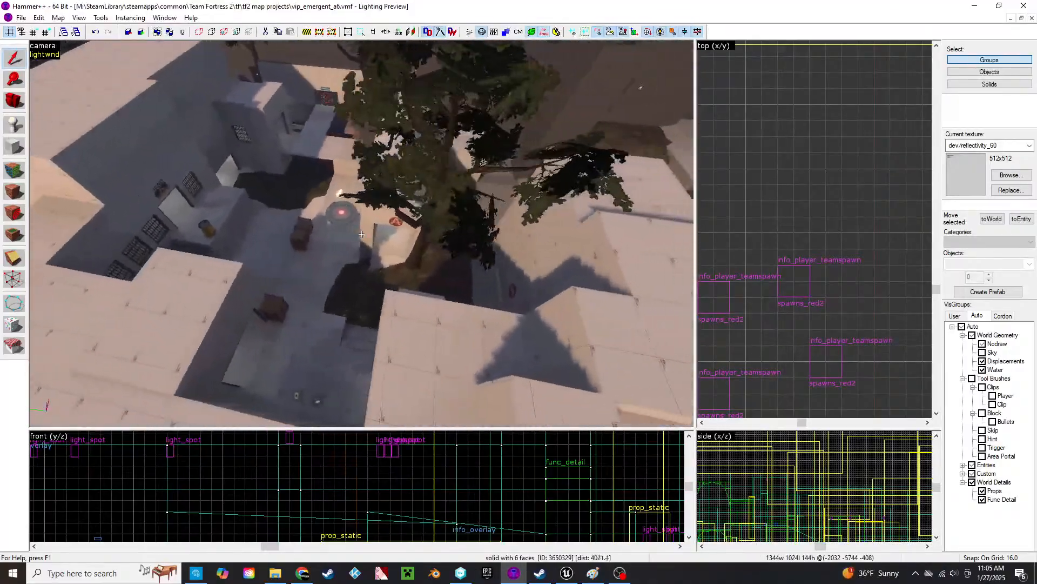
pyautogui.press('d')
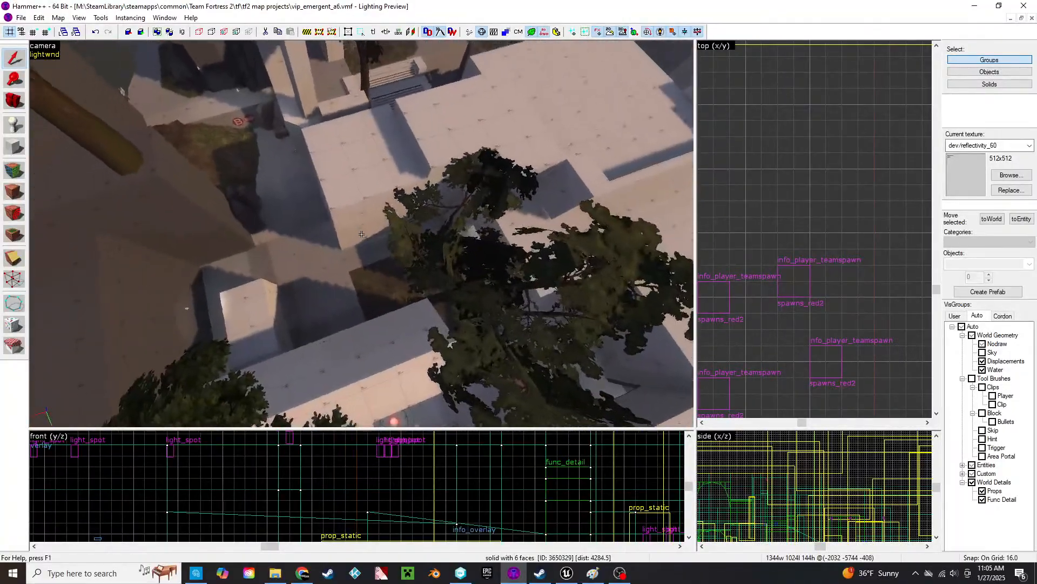
# - Delete the five roof brushes covering the adjoining buildings between points A and B
pyautogui.press('z')
pyautogui.click(553, 157)
pyautogui.keyDown('ctrl'); pyautogui.click(473, 164); pyautogui.keyUp('ctrl')
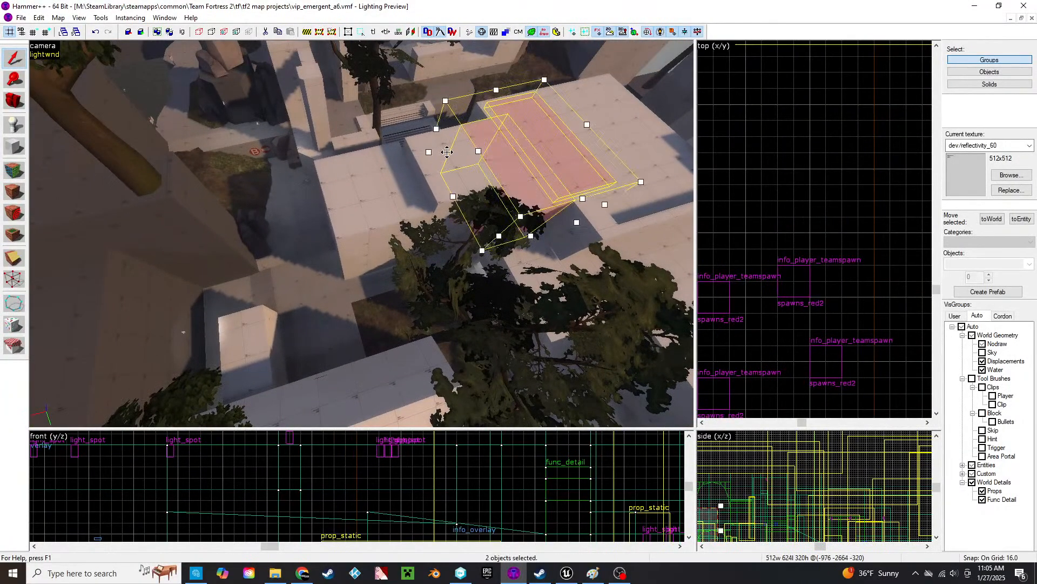
pyautogui.keyDown('ctrl'); pyautogui.click(413, 180); pyautogui.keyUp('ctrl')
pyautogui.keyDown('ctrl'); pyautogui.click(380, 193); pyautogui.keyUp('ctrl')
pyautogui.keyDown('ctrl'); pyautogui.click(634, 155); pyautogui.keyUp('ctrl')
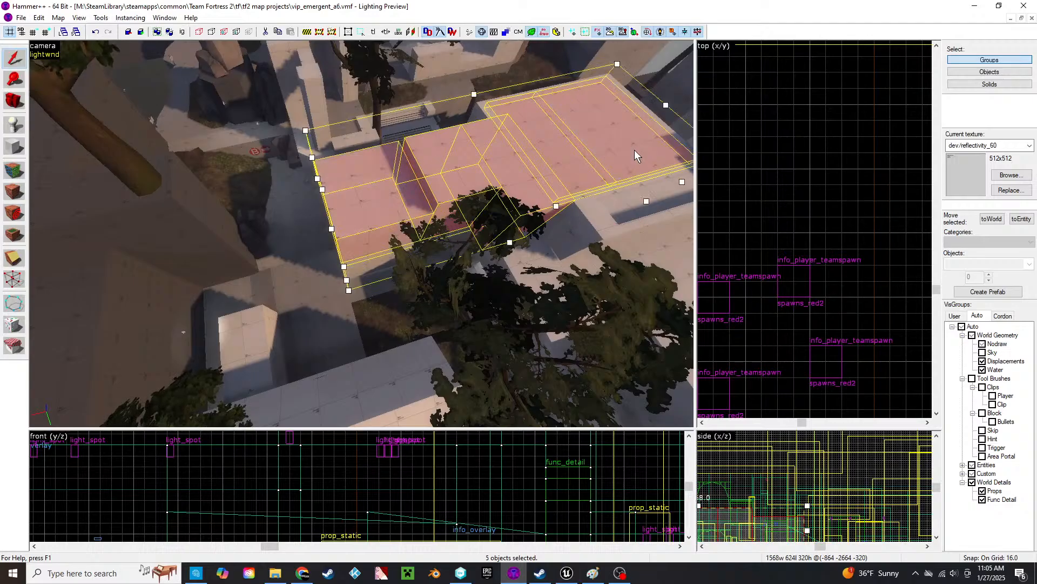
pyautogui.press('Delete')
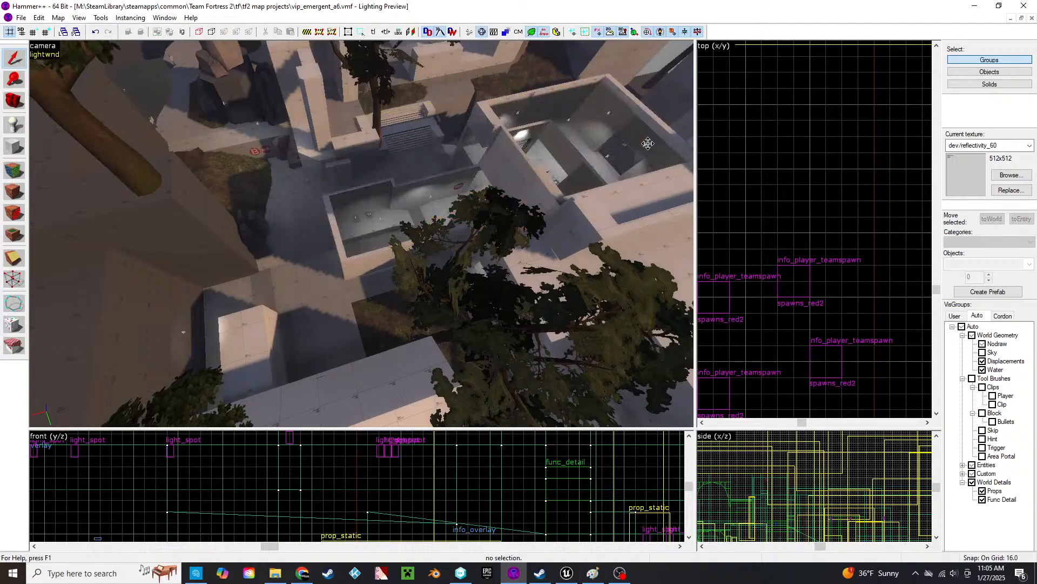
# - Hide all props in the map so the brushwork is unobstructed
pyautogui.press('z')
pyautogui.press('s')
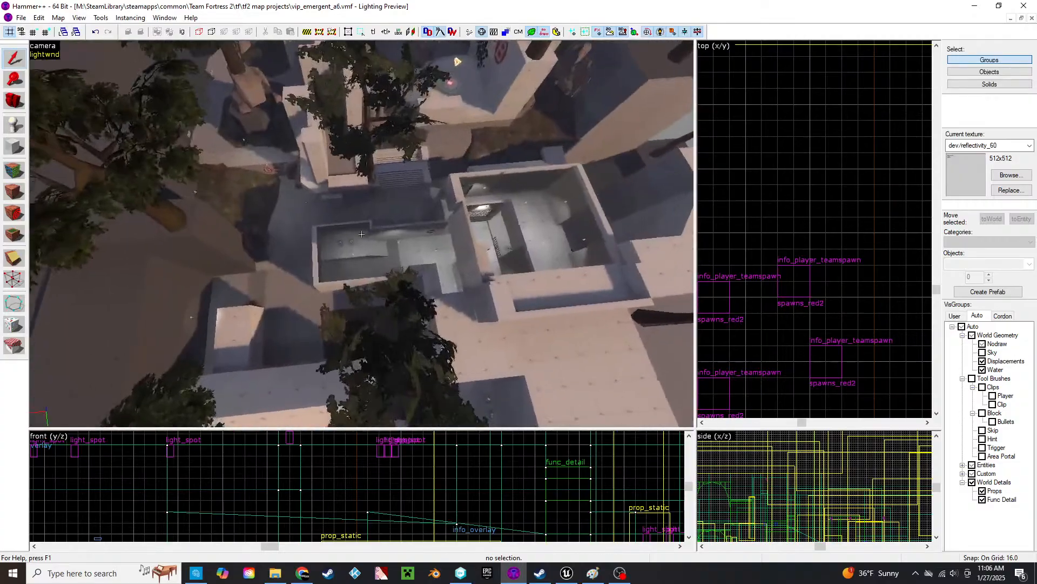
pyautogui.press('z')
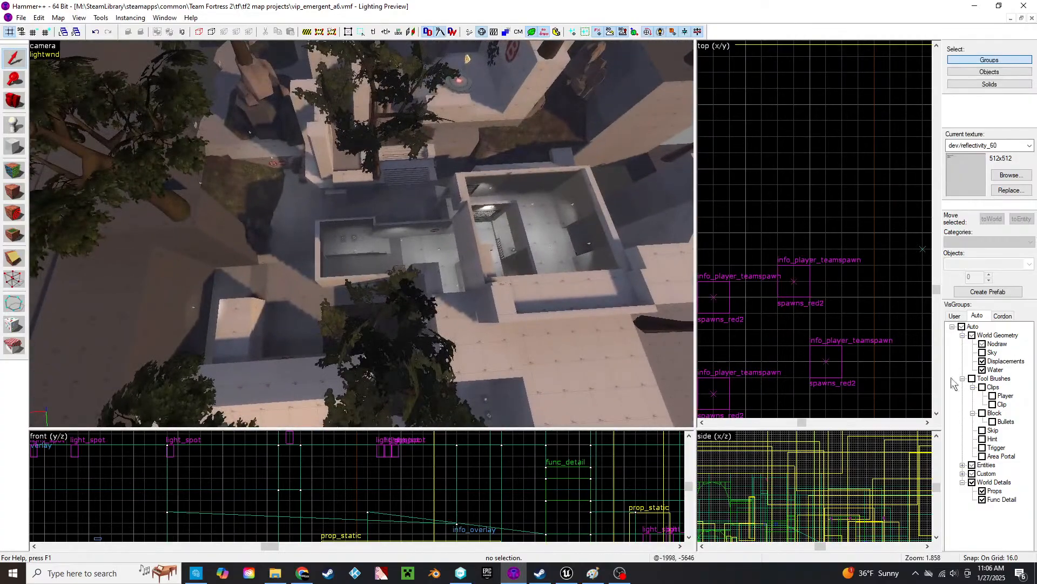
pyautogui.click(981, 491)
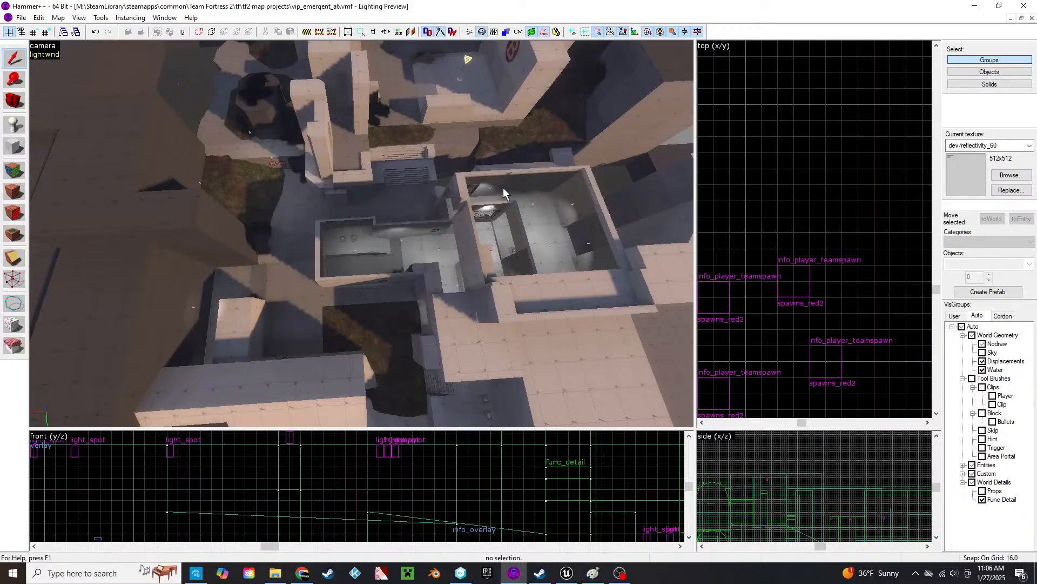
# - Select the func_detail bridge beside the large room and examine the grassy passage and archways beyond it
pyautogui.press('z')
pyautogui.press('w')
pyautogui.press('d')
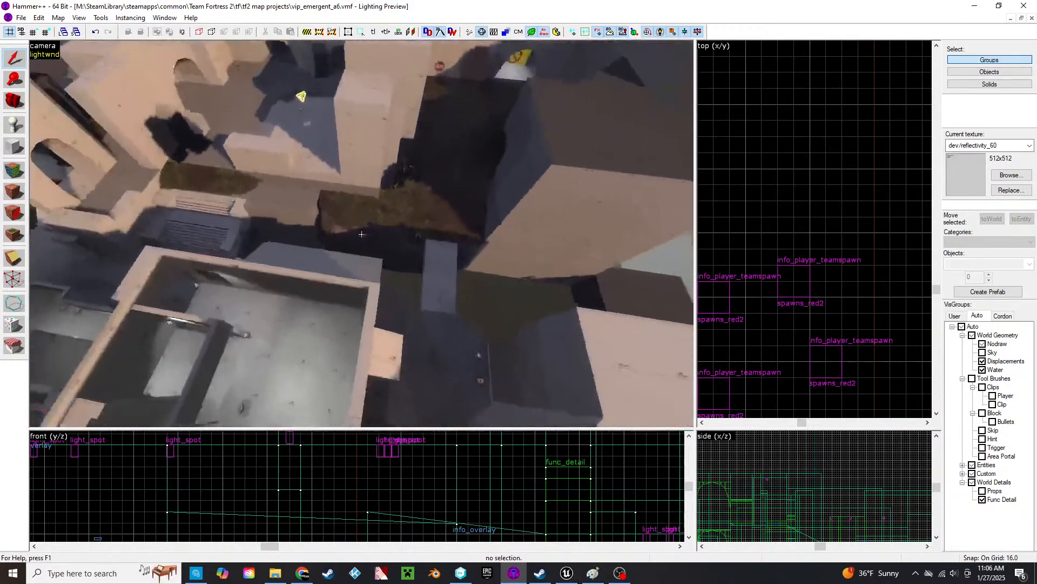
pyautogui.press('z')
pyautogui.click(410, 261)
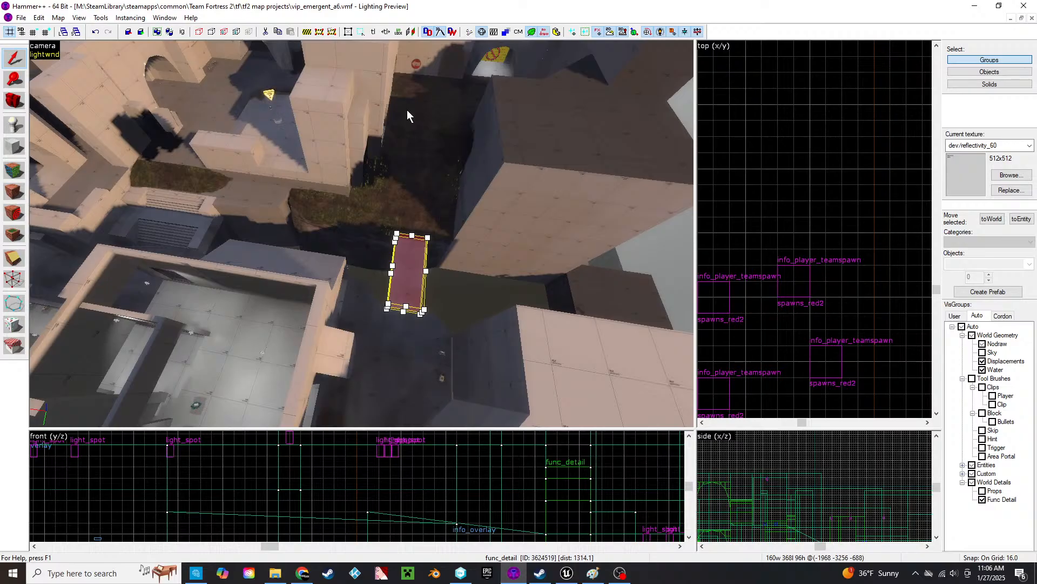
pyautogui.press('z')
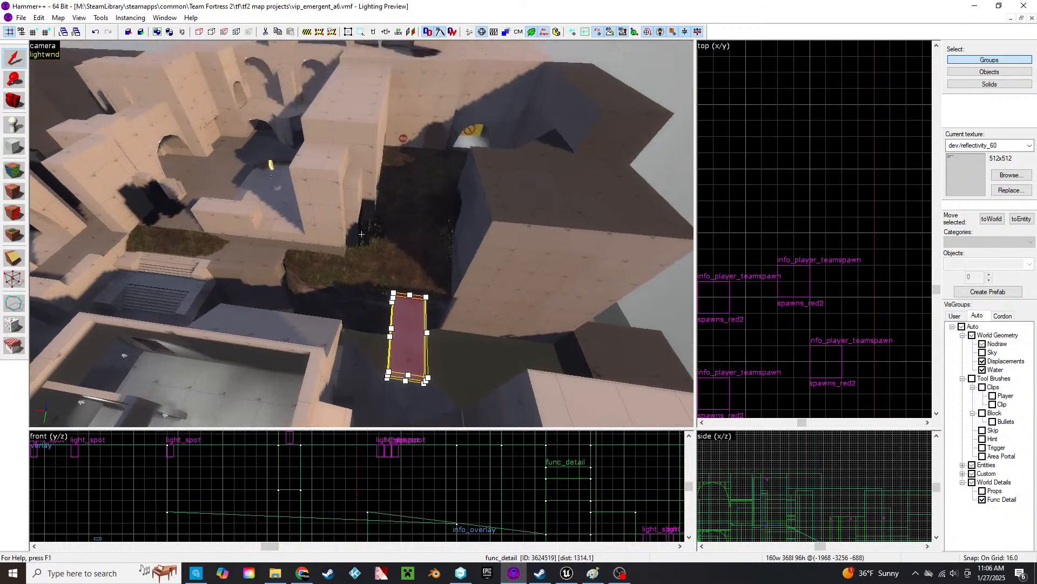
pyautogui.press('w')
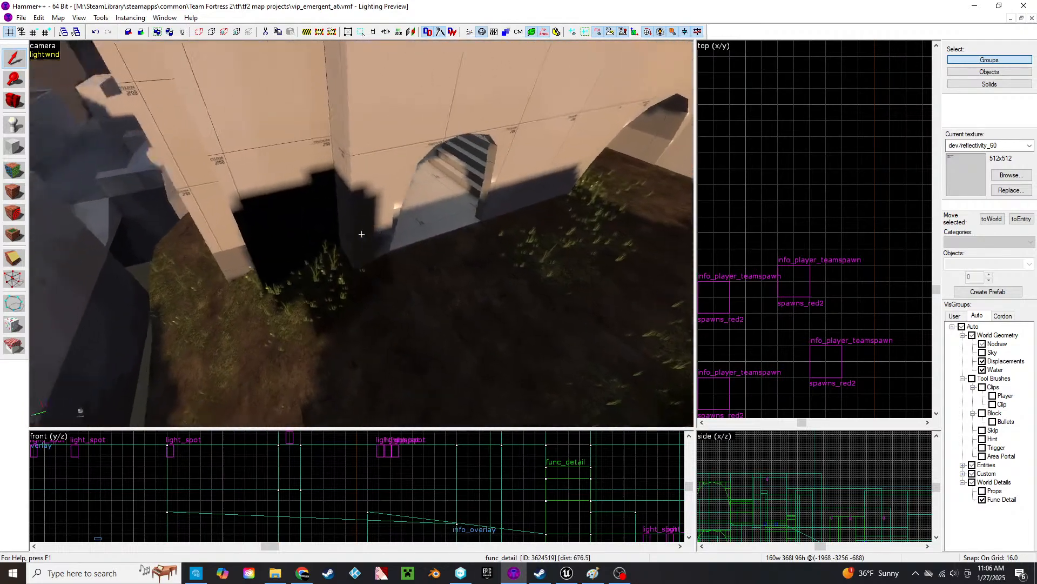
pyautogui.press('z')
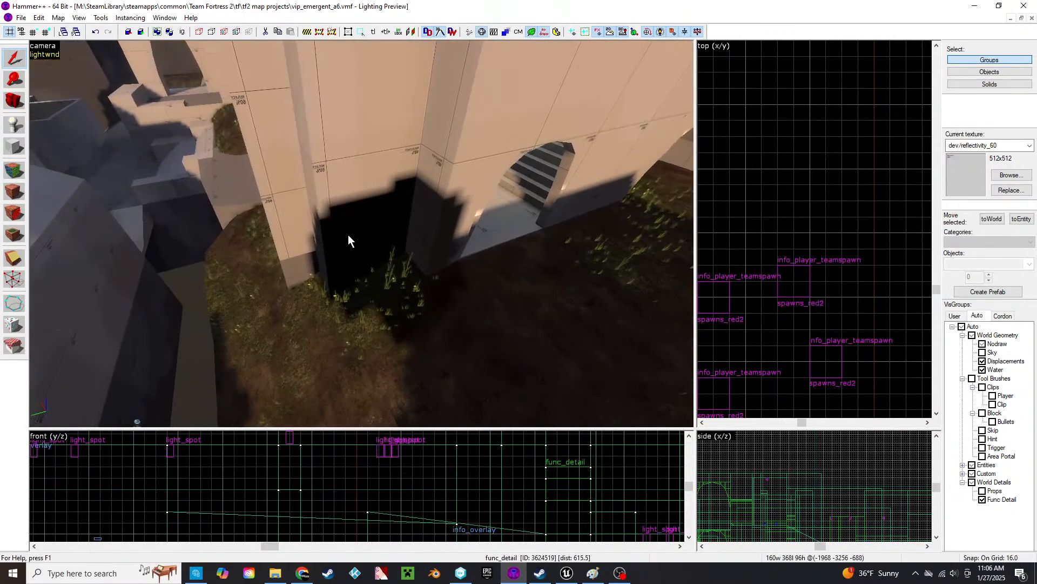
pyautogui.press('z')
pyautogui.press('s')
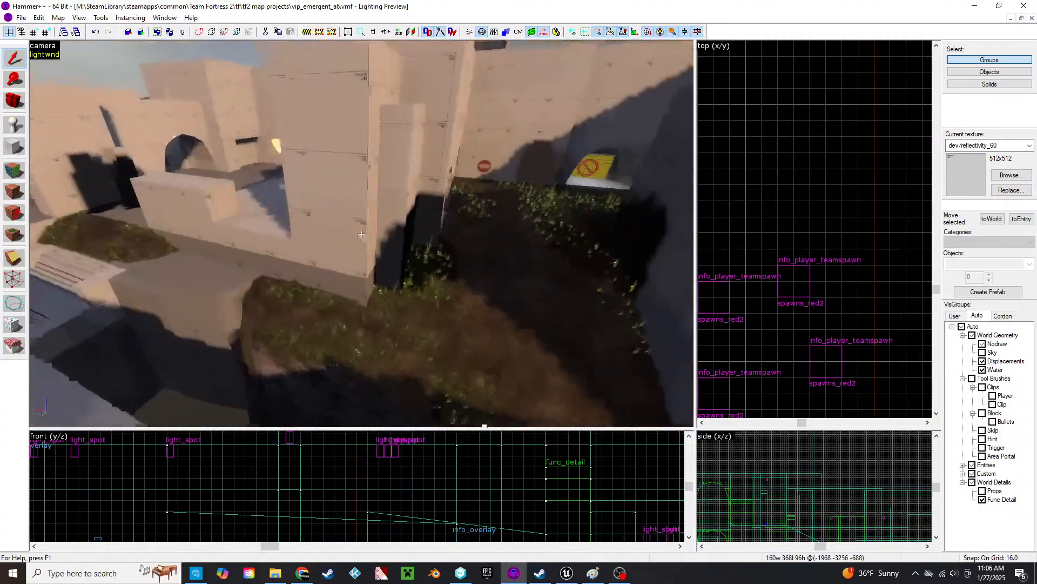
# - Examine the roofless rooms from above and outside, including the slatted steps and the paths leading towards point B
pyautogui.press('z')
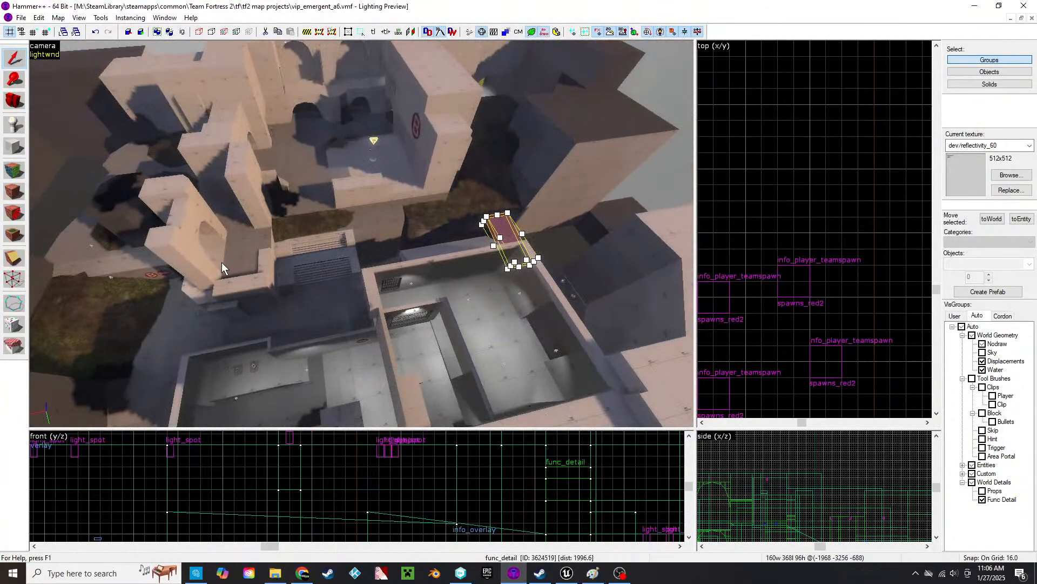
pyautogui.press('z')
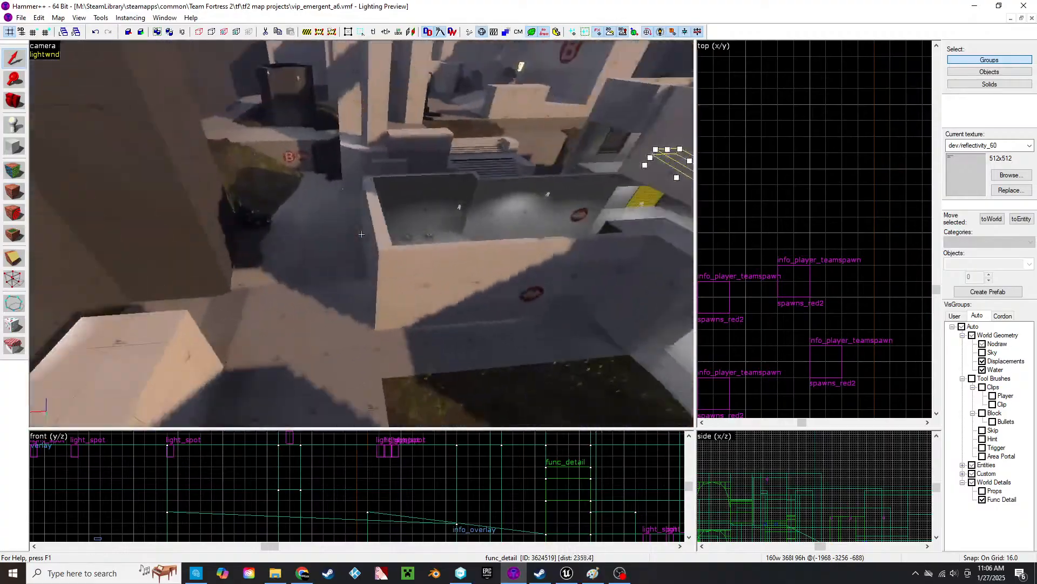
pyautogui.press('z')
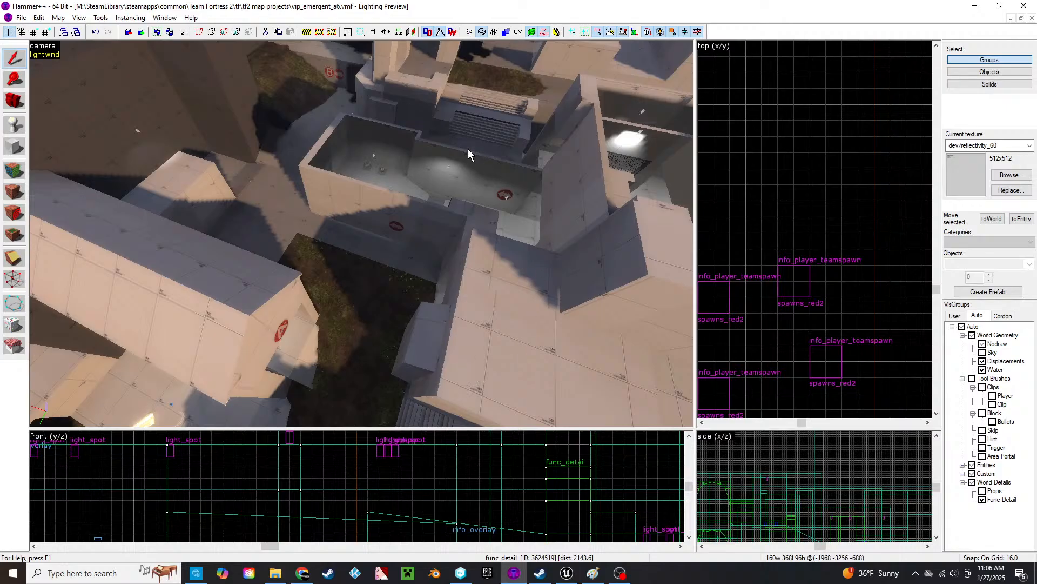
pyautogui.press('z')
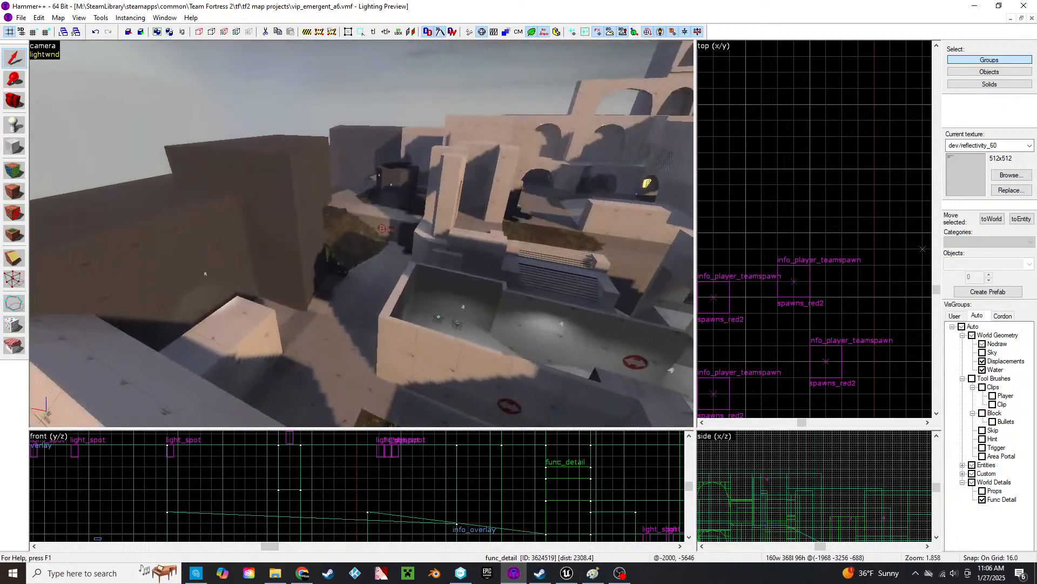
pyautogui.press('-')
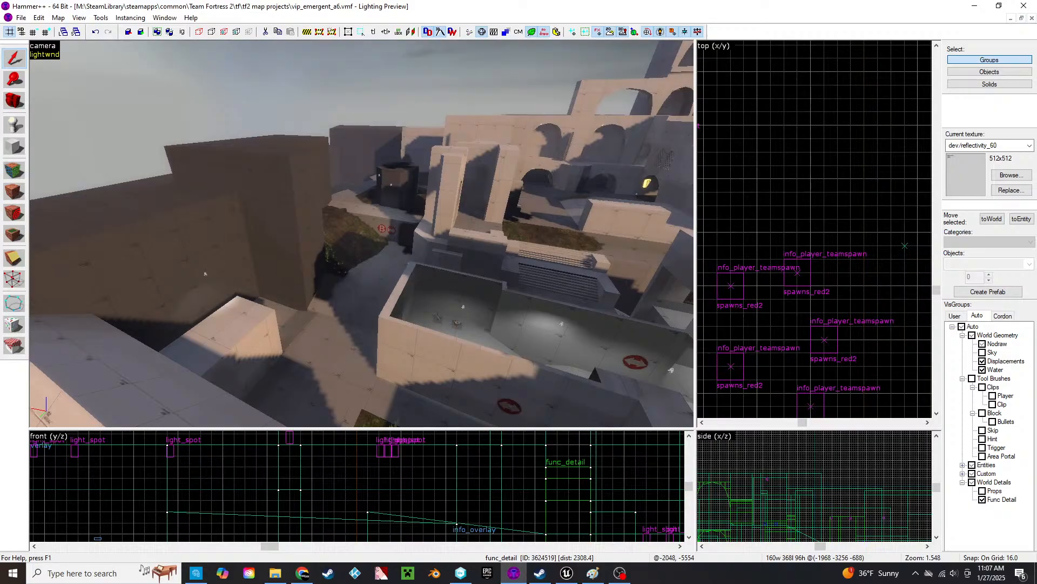
pyautogui.press('z')
pyautogui.press('w')
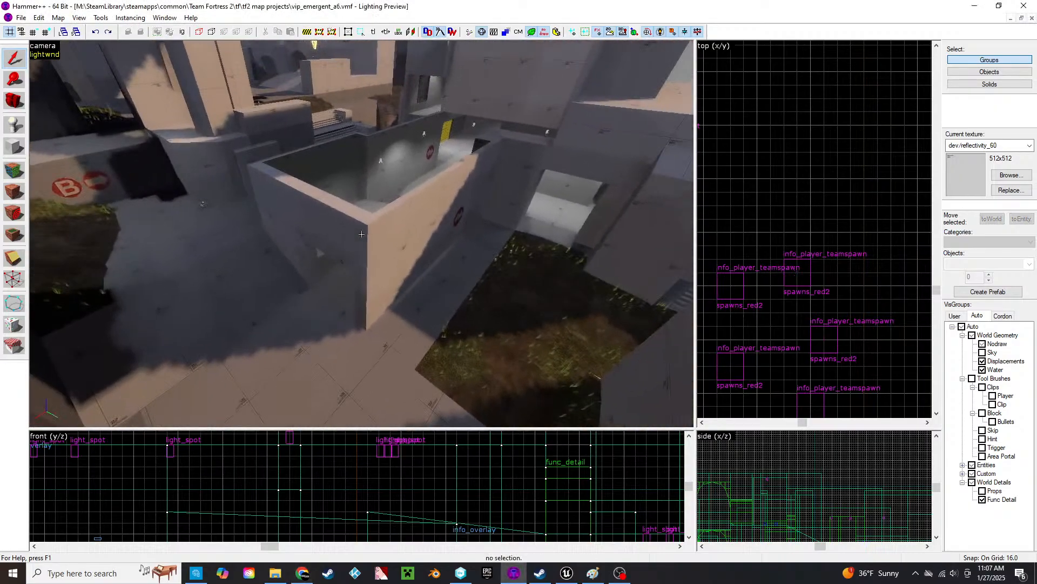
# - Inspect the floor brush and the raised block along the wall with the point A arrow sign, selecting each
pyautogui.click(361, 233)
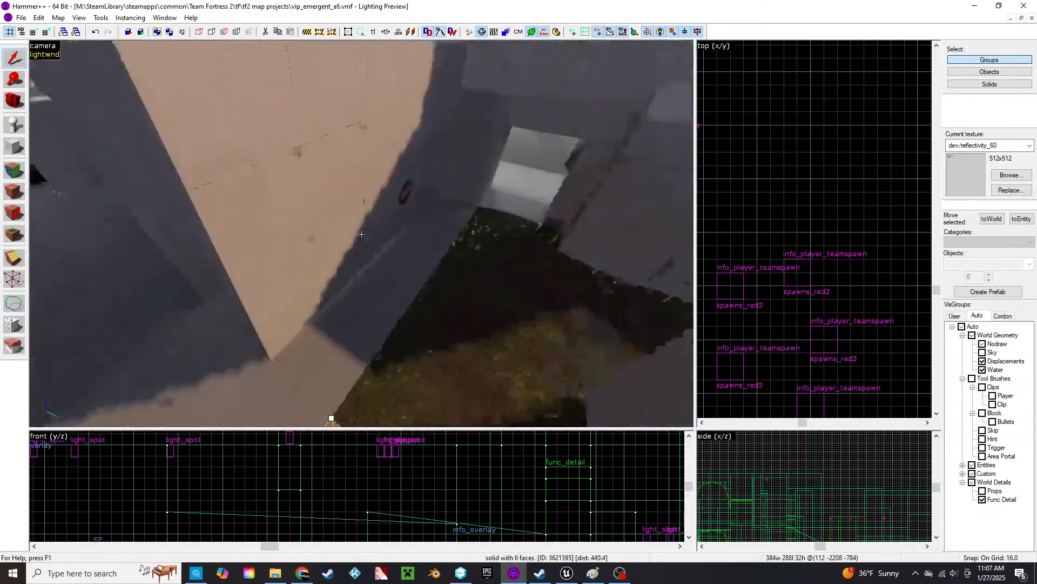
pyautogui.press('w')
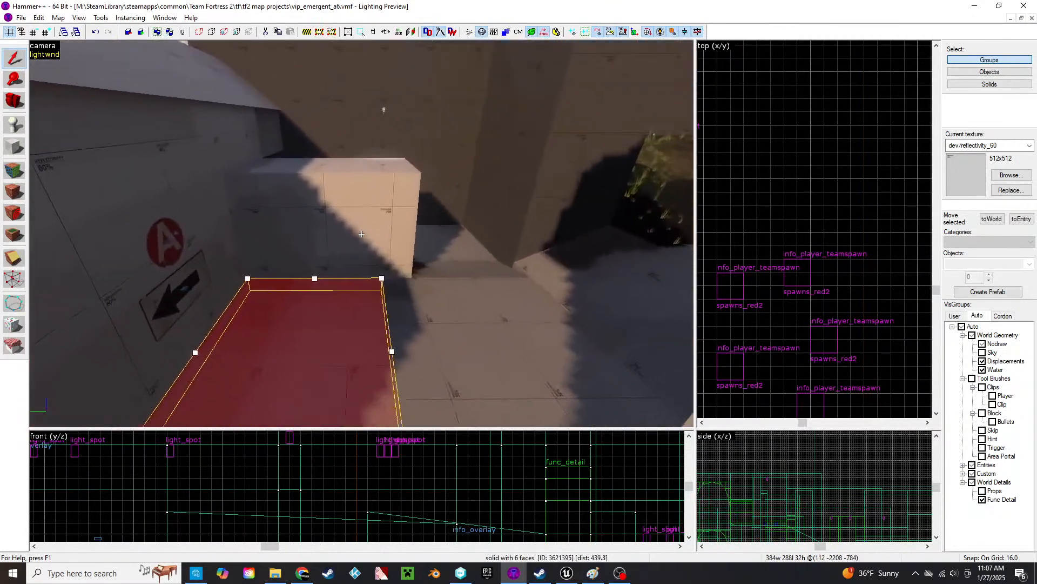
pyautogui.press('w')
pyautogui.click(353, 244)
pyautogui.press('z')
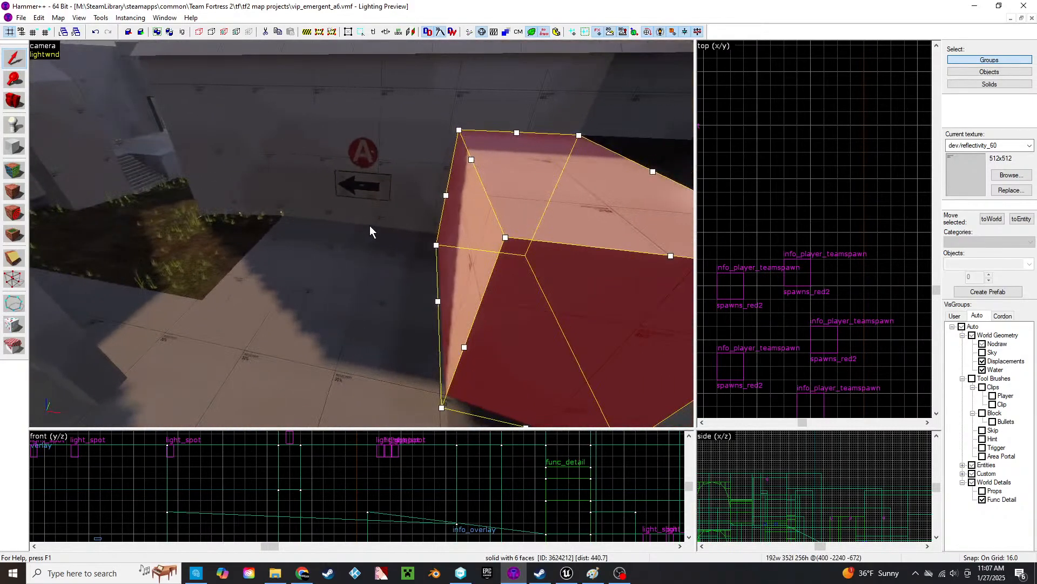
pyautogui.press('z')
pyautogui.press('w')
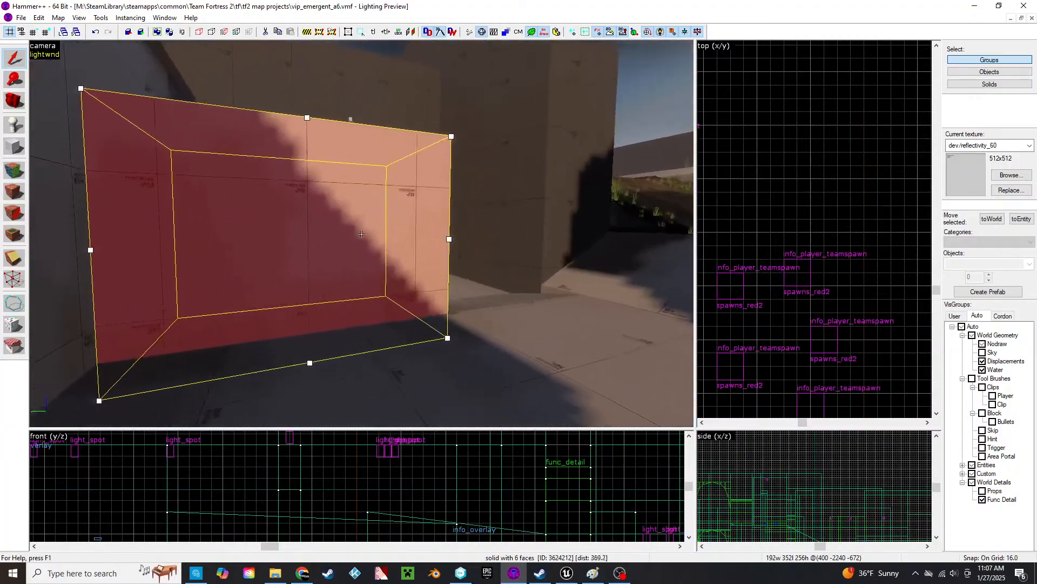
pyautogui.press('s')
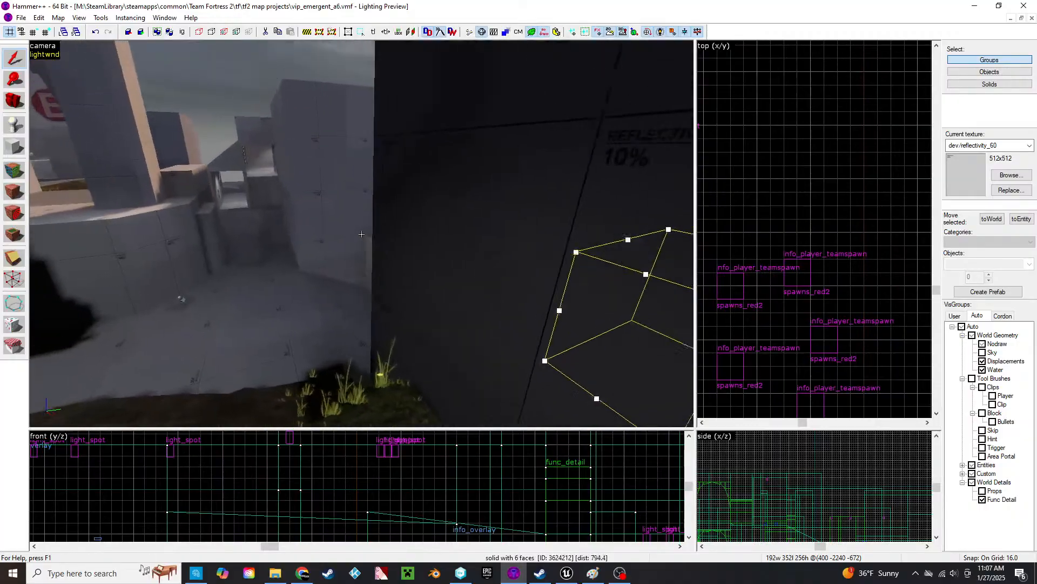
# - Examine the route past the tall walls and the room with the grated window and health kit
pyautogui.press('z')
pyautogui.press('z')
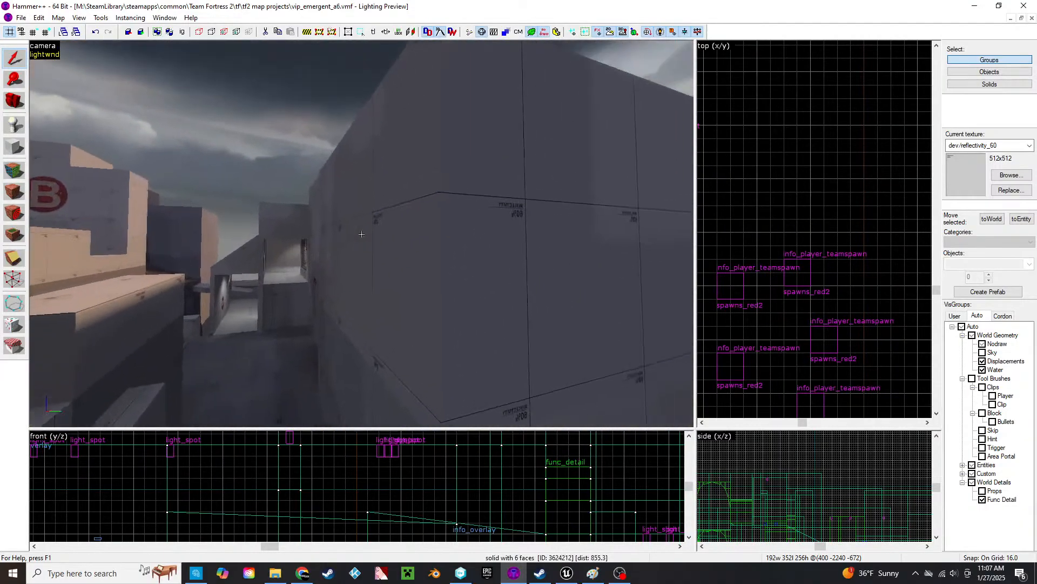
pyautogui.press('w')
pyautogui.press('w')
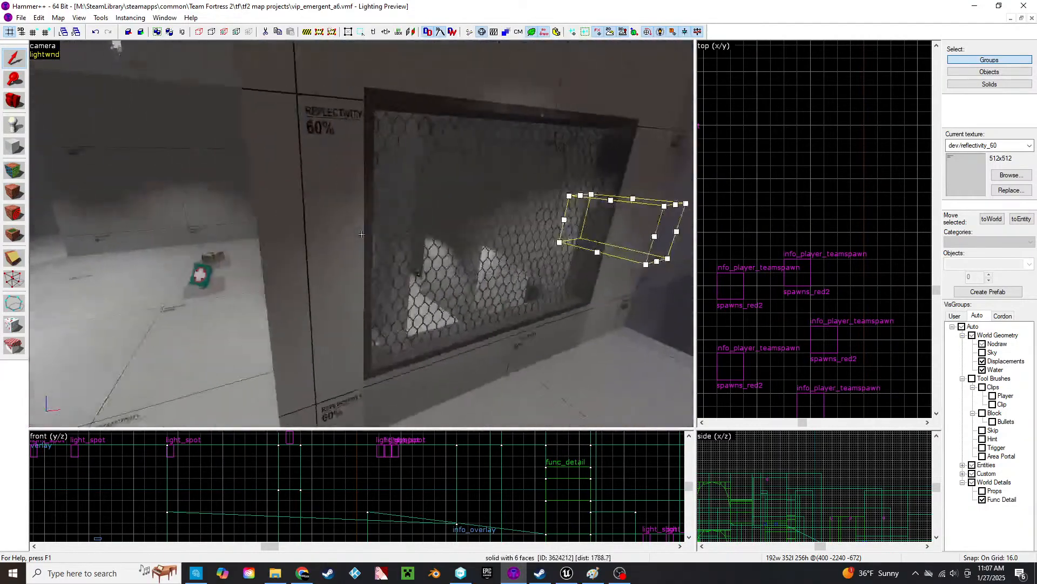
pyautogui.press('w')
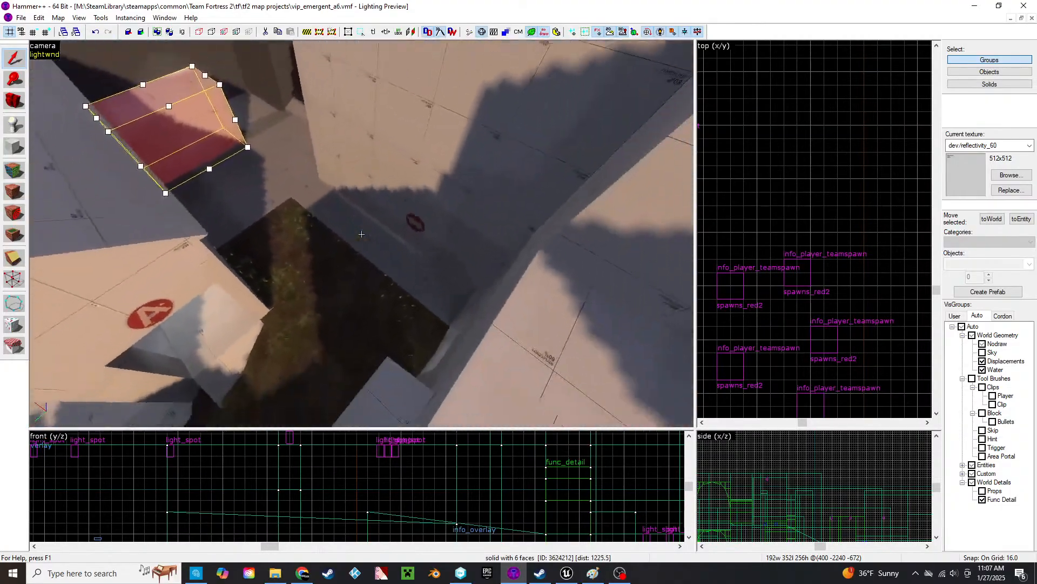
# - Delete the two tall roof blocks above the low-walled room beside the grass patch
pyautogui.press('z')
pyautogui.click(407, 215)
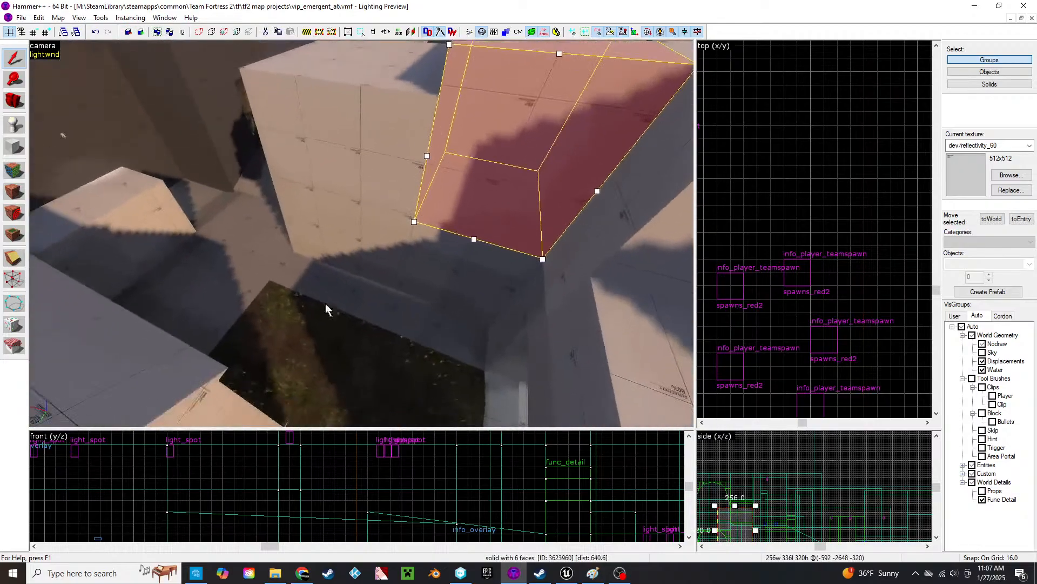
pyautogui.click(374, 248)
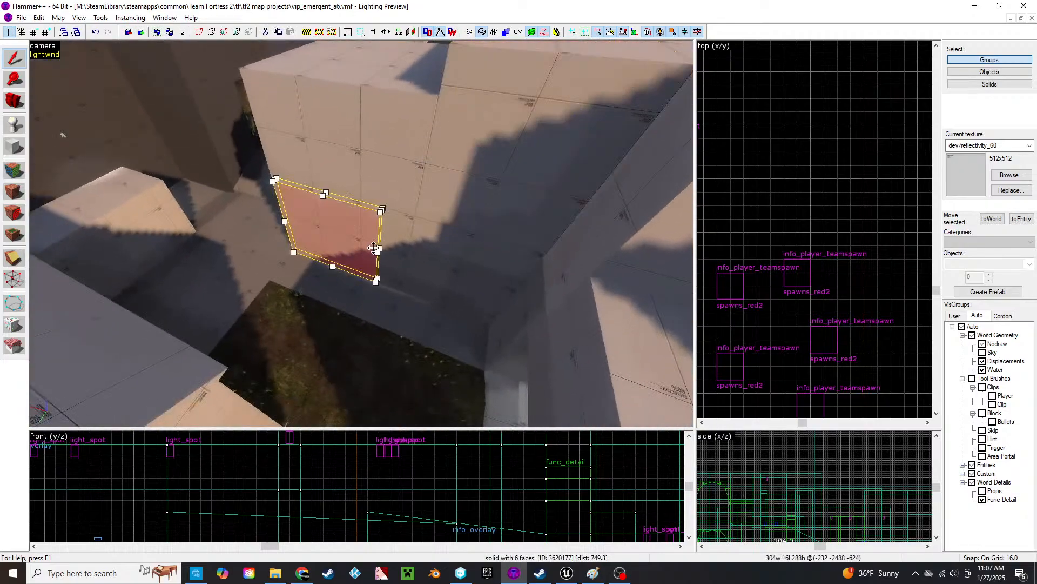
pyautogui.press('Delete')
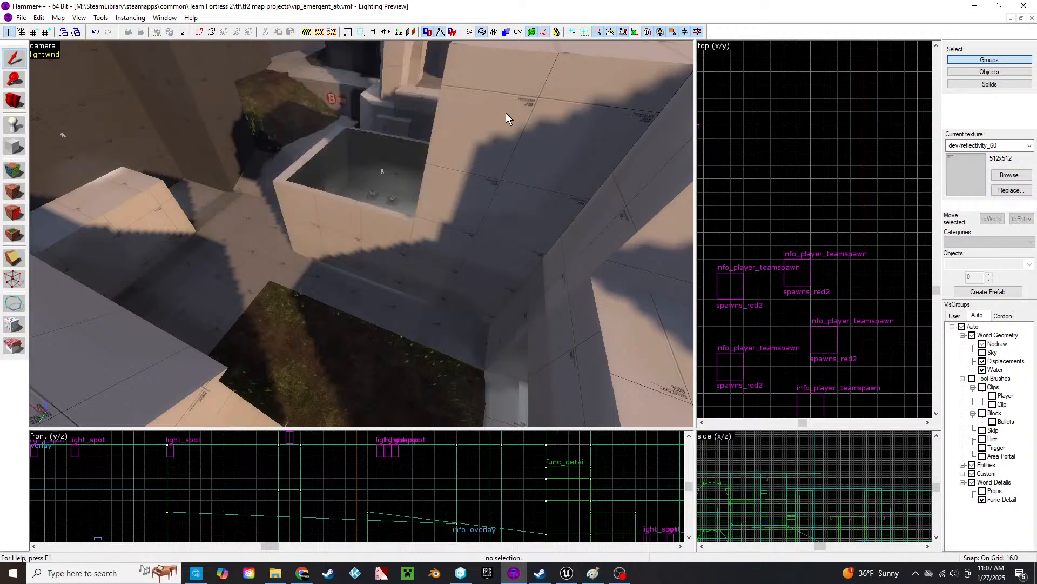
pyautogui.click(473, 178)
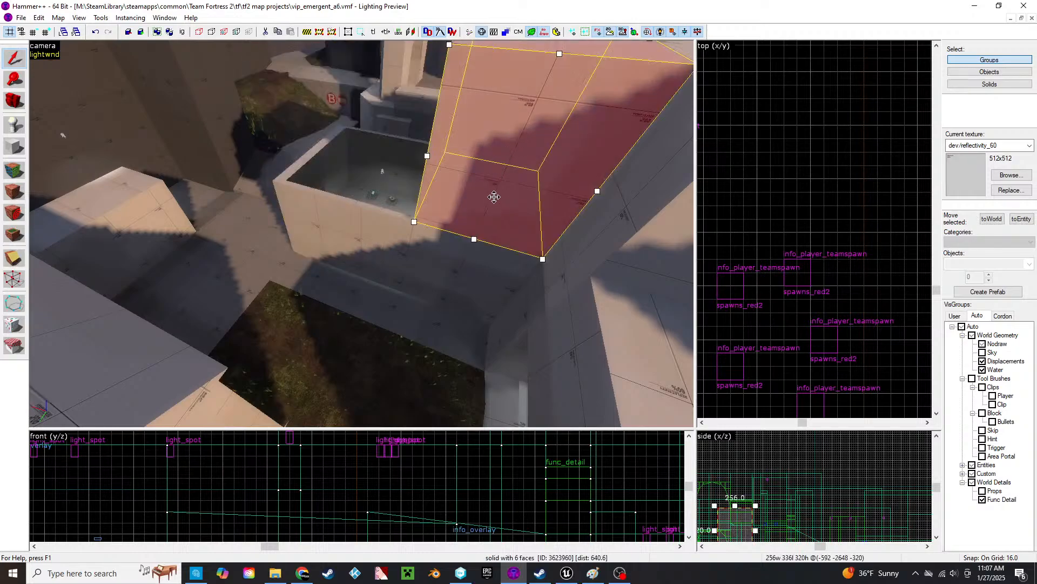
pyautogui.press('Delete')
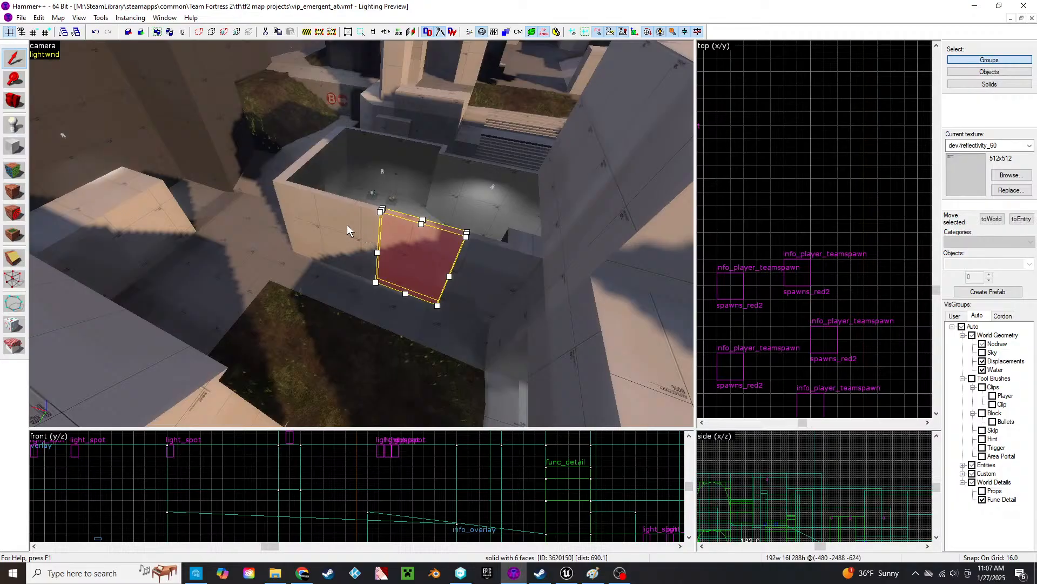
# - Delete the roofless room's back wall section and the adjoining 304-unit-wide wall, opening the room towards the grass side
pyautogui.click(347, 225)
pyautogui.press('z')
pyautogui.press('w')
pyautogui.press('z')
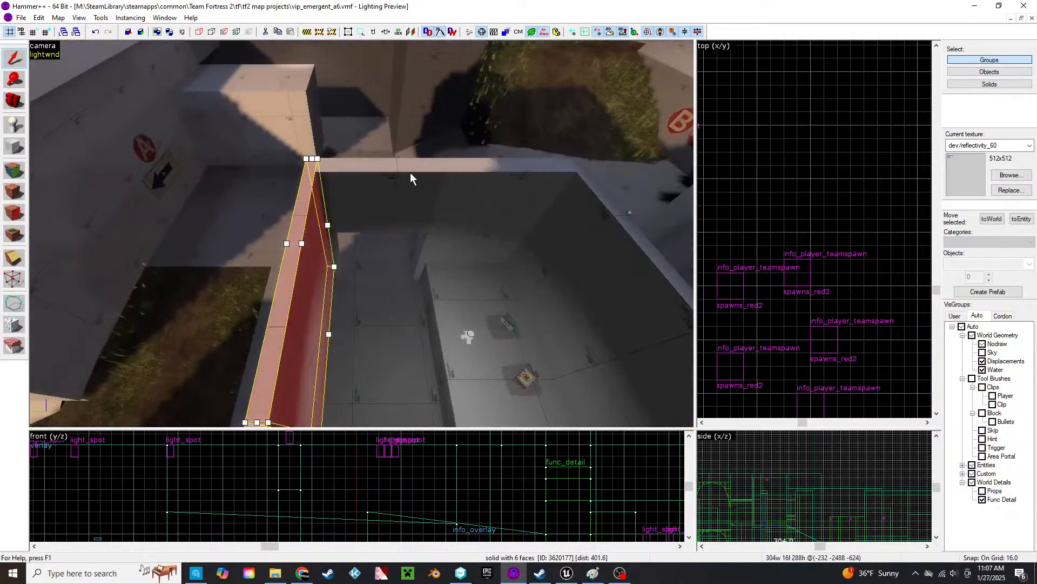
pyautogui.click(410, 178)
pyautogui.press('Delete')
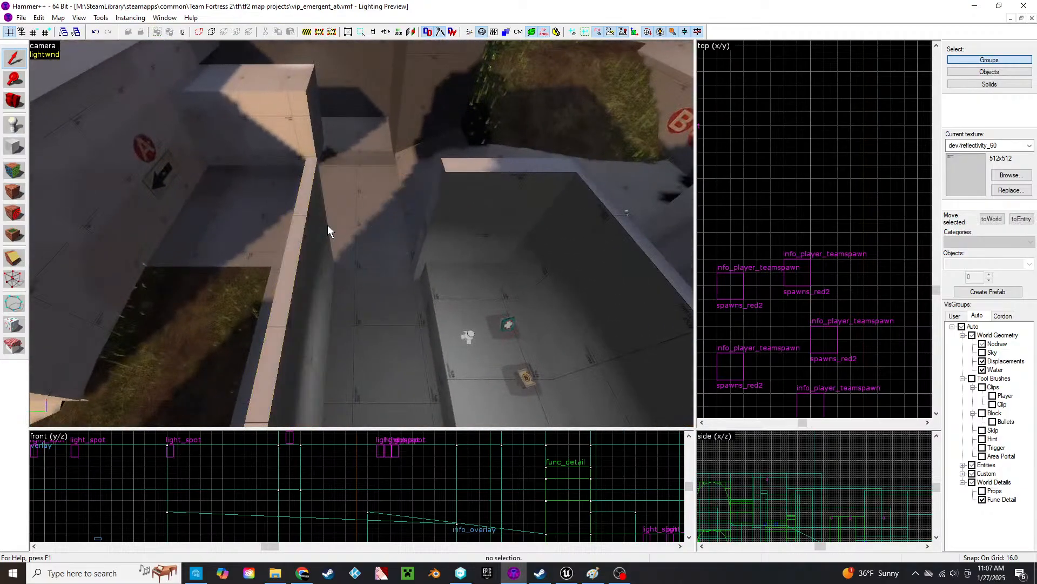
pyautogui.click(309, 228)
pyautogui.press('Delete')
pyautogui.press('z')
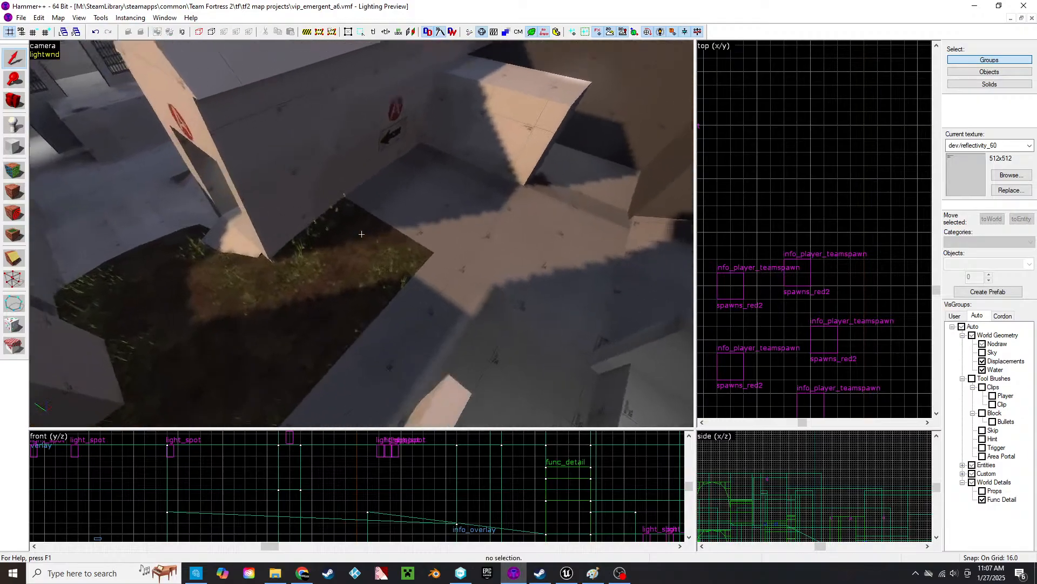
# - Delete the two grass displacement brushes between the point A doorway and the opened room
pyautogui.press('s')
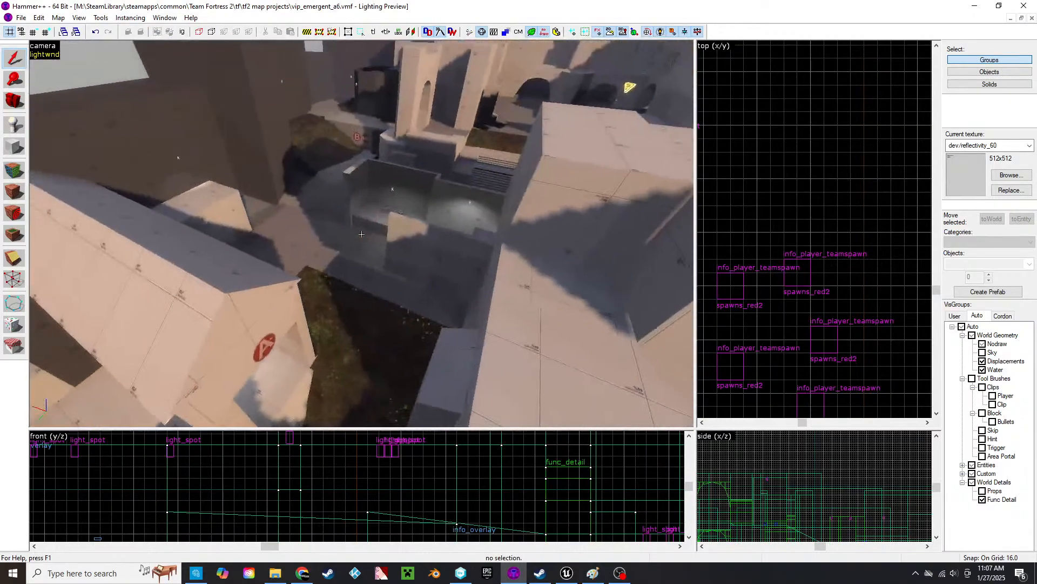
pyautogui.press('w')
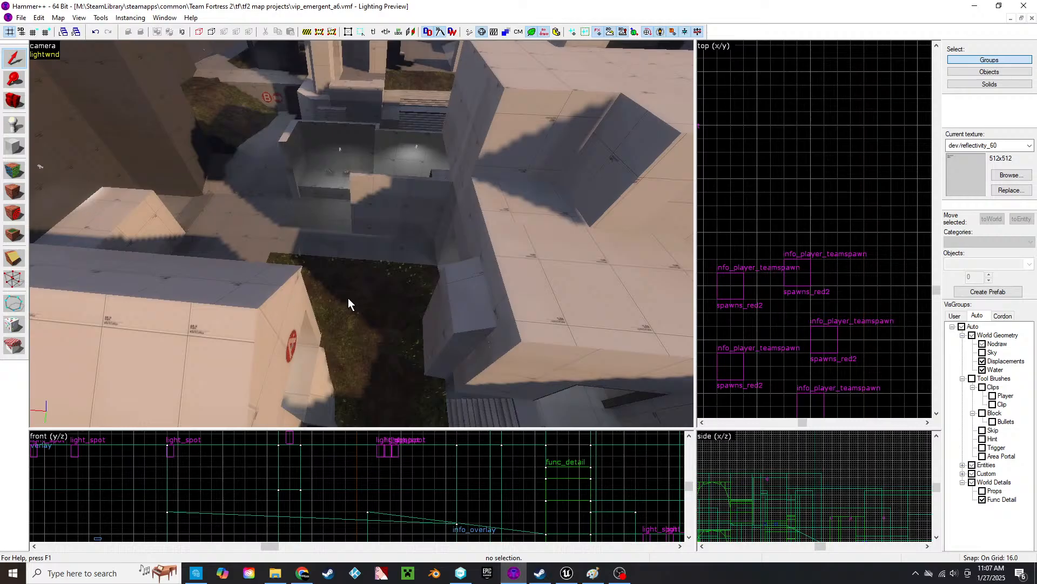
pyautogui.press('z')
pyautogui.press('w')
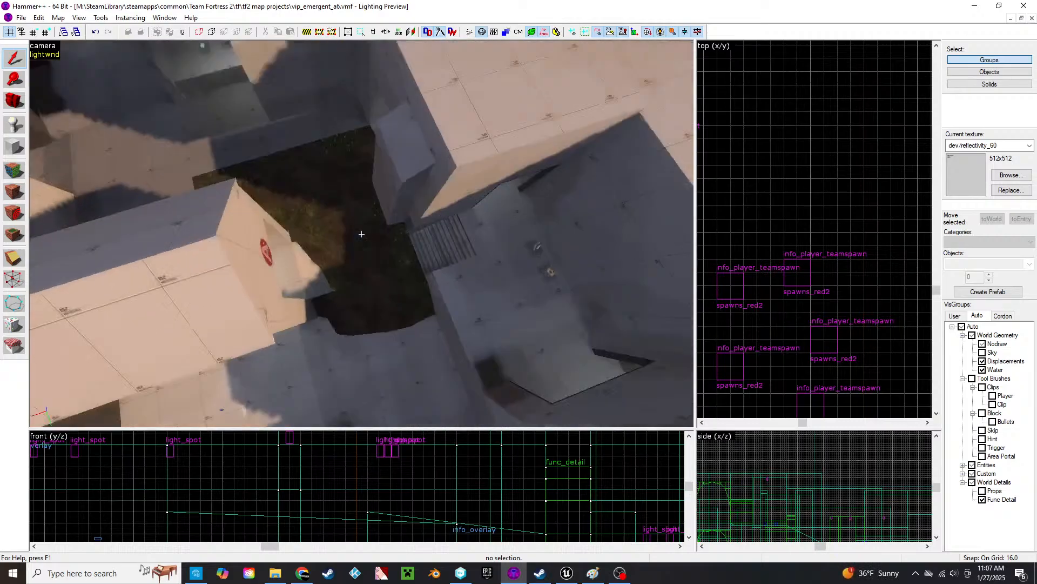
pyautogui.click(361, 233)
pyautogui.click(361, 233)
pyautogui.press('d')
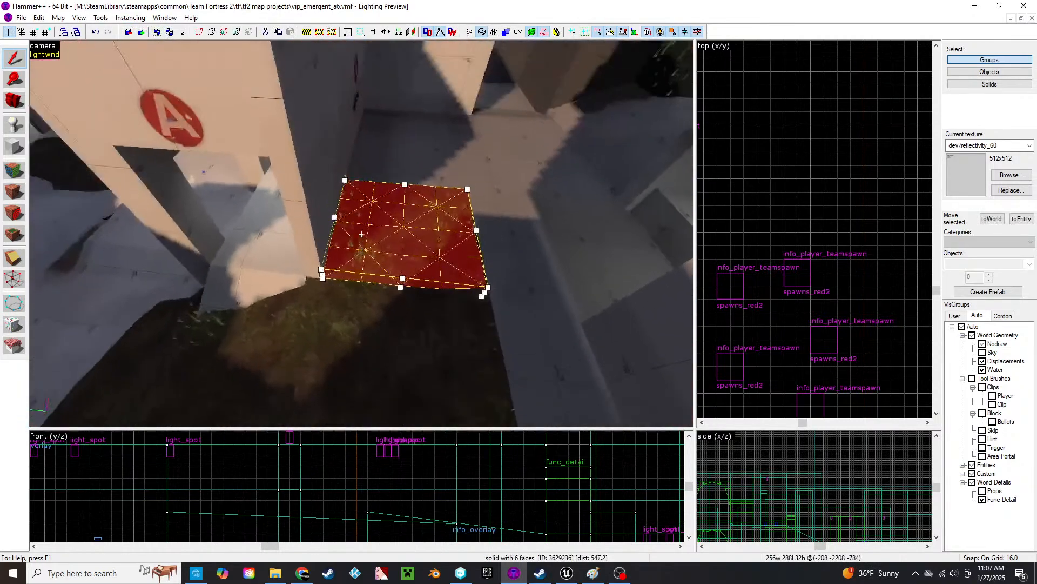
pyautogui.press('Delete')
pyautogui.click(406, 326)
pyautogui.press('Delete')
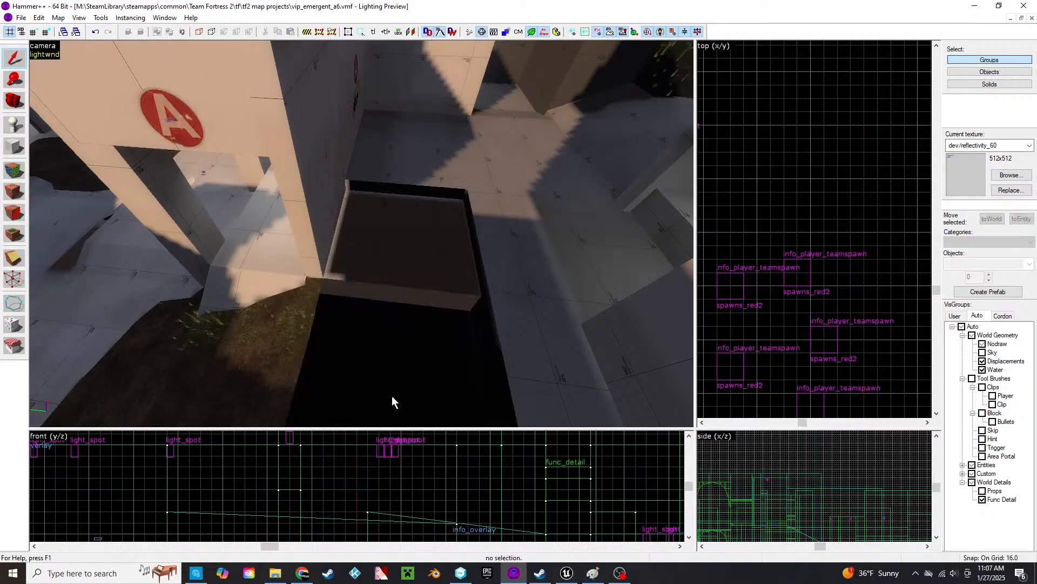
# - Examine the gap left by the removed grass, selecting the blocks that border it to check their extents
pyautogui.press('w')
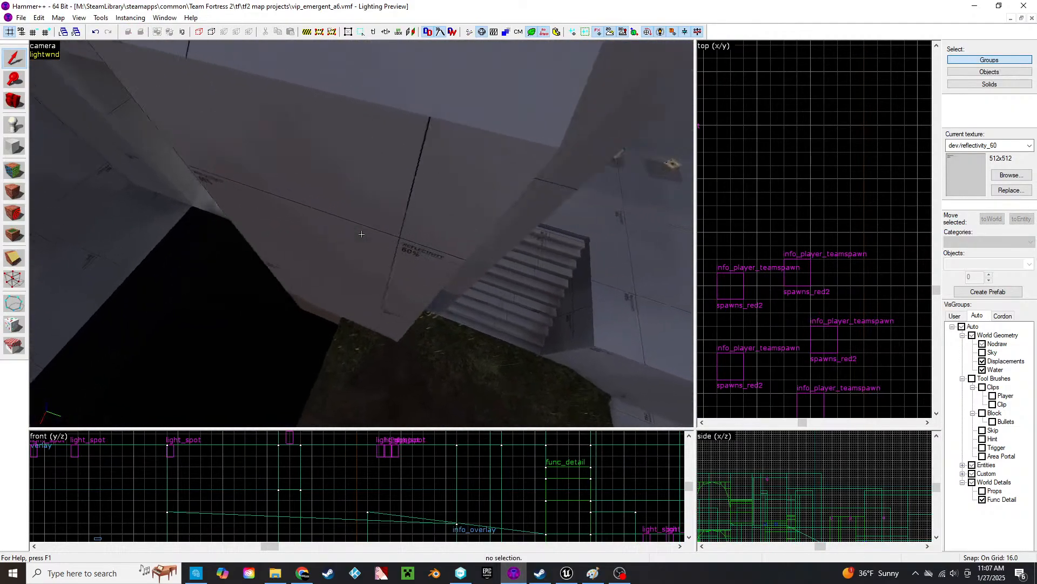
pyautogui.press('s')
pyautogui.press('z')
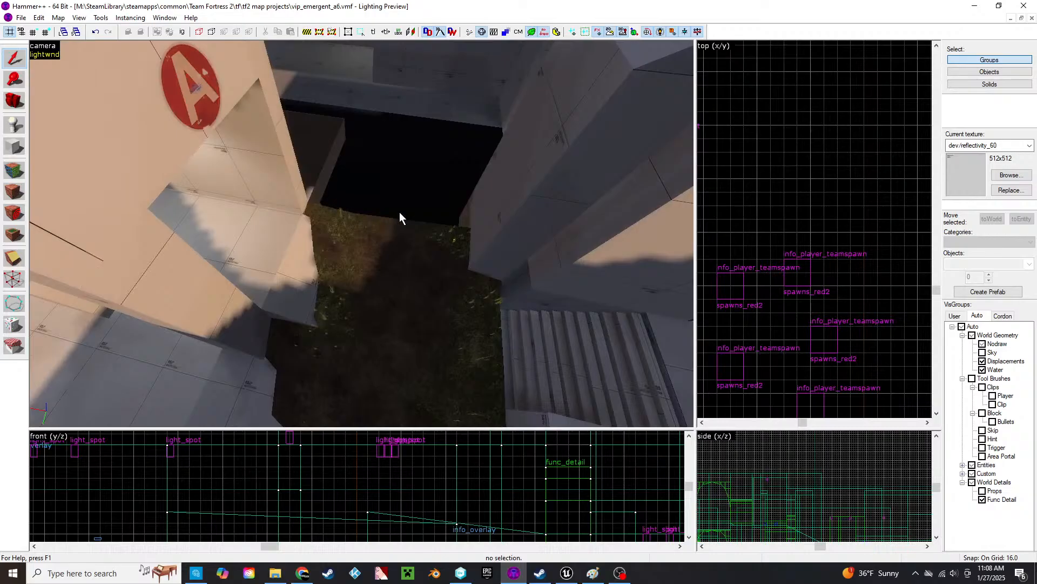
pyautogui.press('z')
pyautogui.press('w')
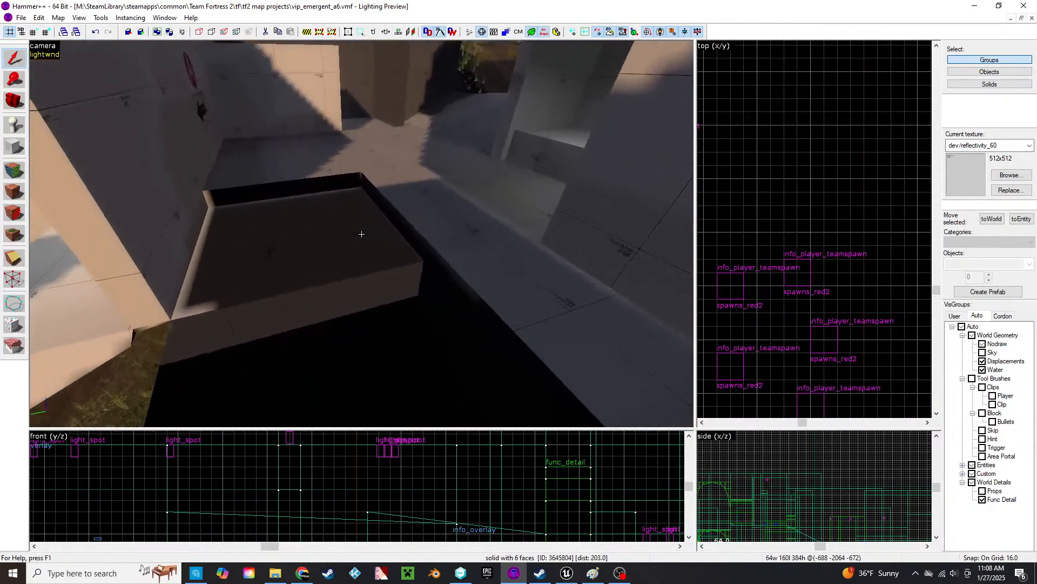
pyautogui.press('z')
pyautogui.click(362, 249)
pyautogui.press('z')
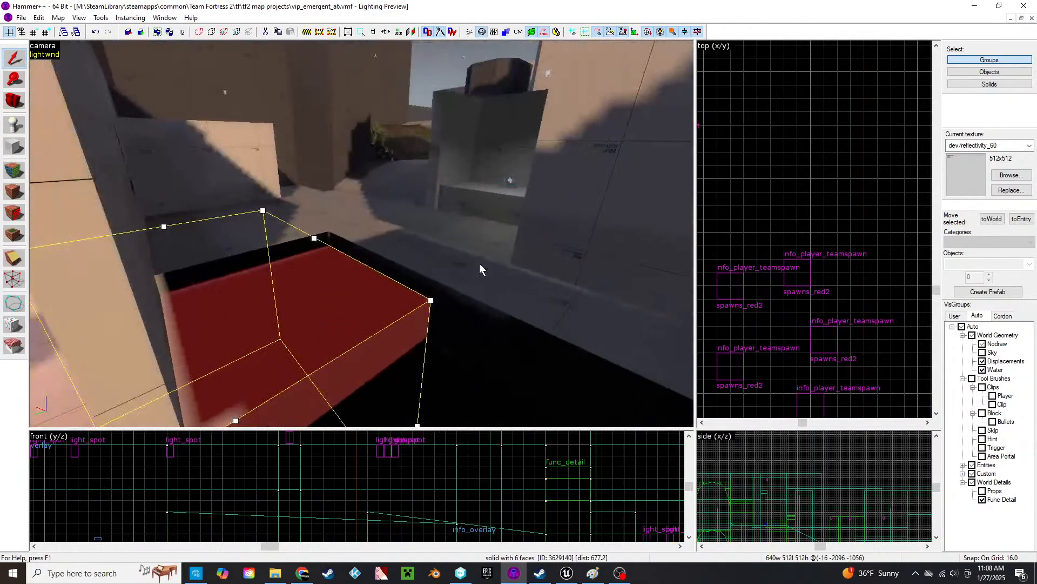
pyautogui.press('d')
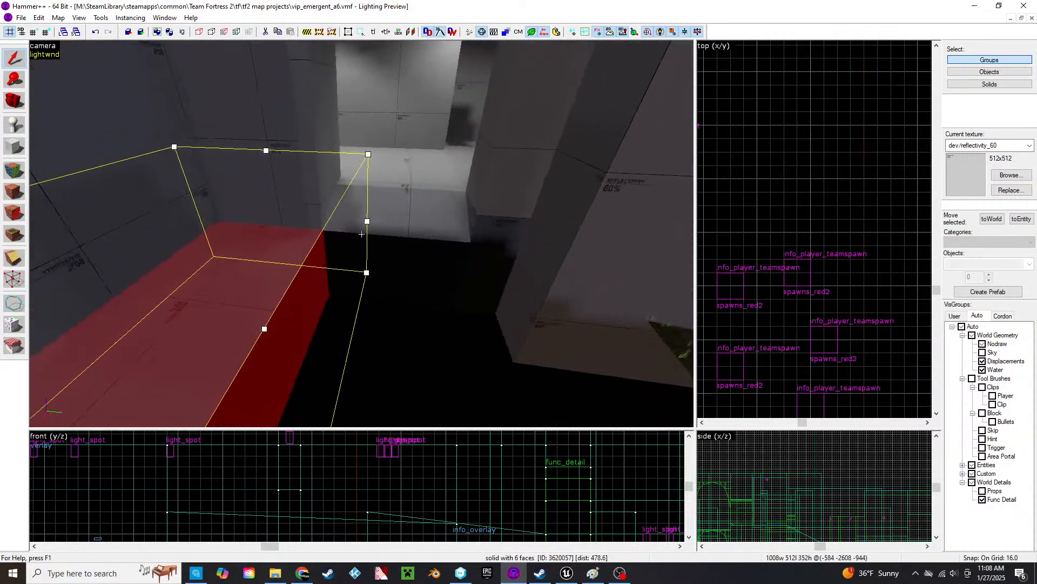
pyautogui.click(362, 234)
pyautogui.click(361, 234)
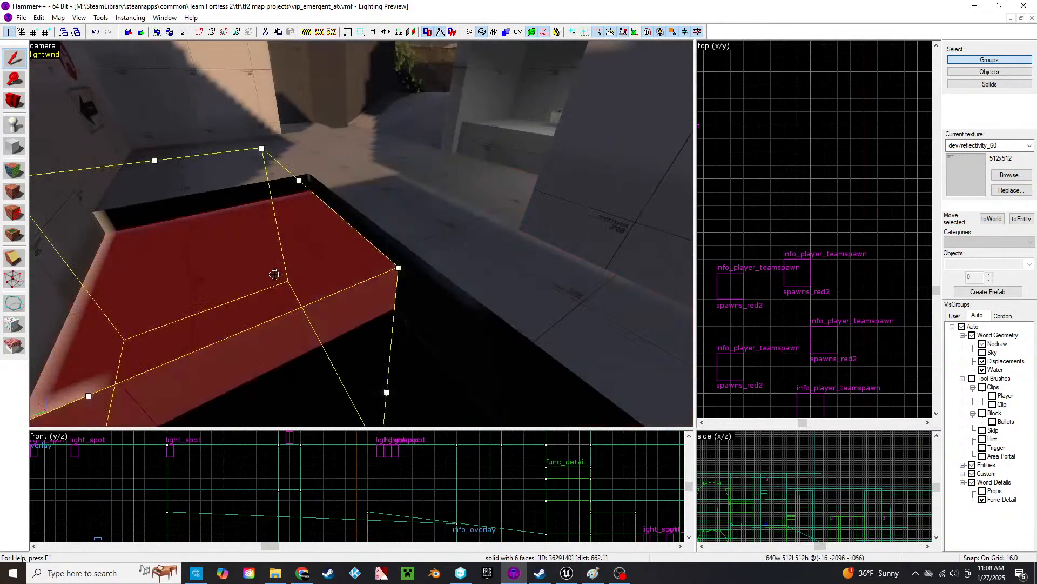
pyautogui.press('z')
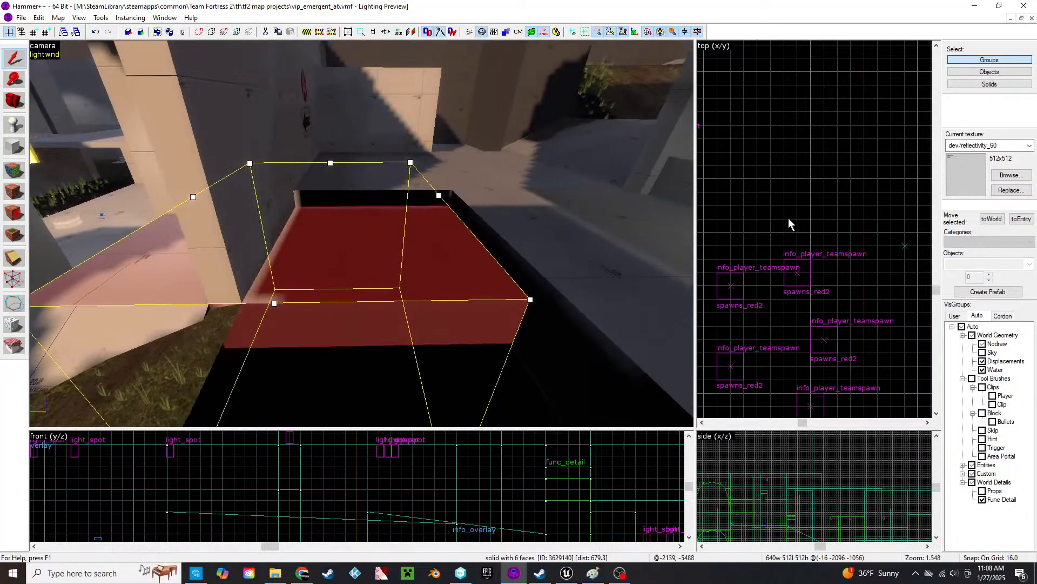
# - Shorten the large 640 by 512 block in plan so it ends level with the thin floor slab's far edge
pyautogui.scroll(-5, 794, 215)
pyautogui.click(350, 170)
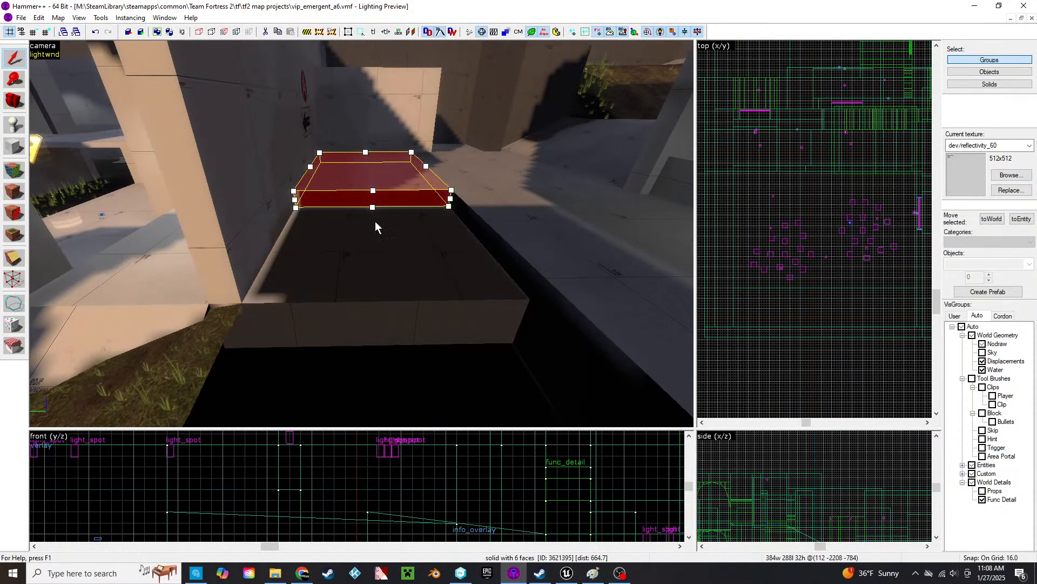
pyautogui.click(375, 227)
pyautogui.scroll(5, 864, 192)
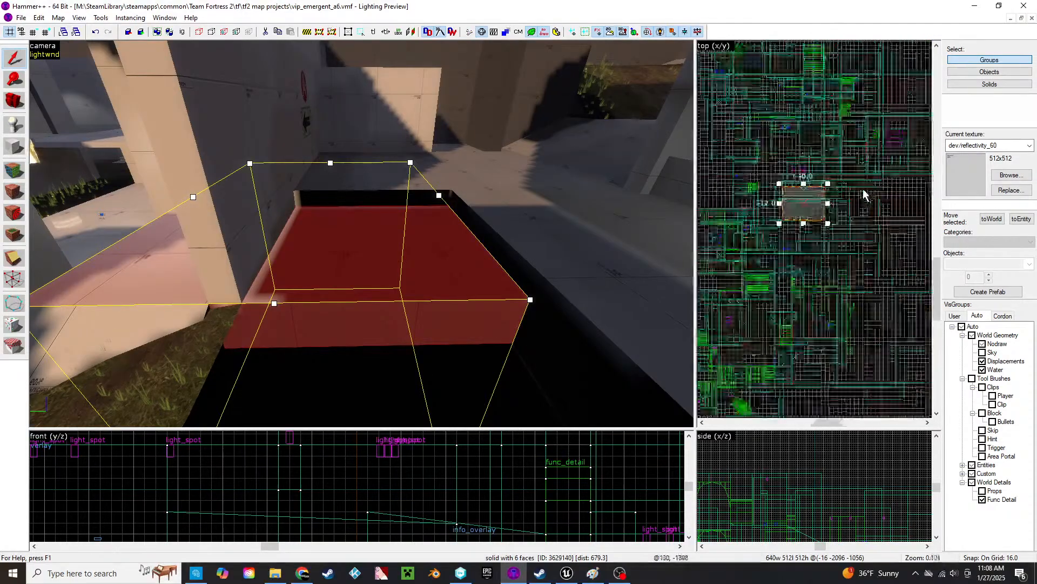
pyautogui.scroll(6, 864, 193)
pyautogui.moveTo(784, 221); pyautogui.dragTo(820, 223, button='middle')
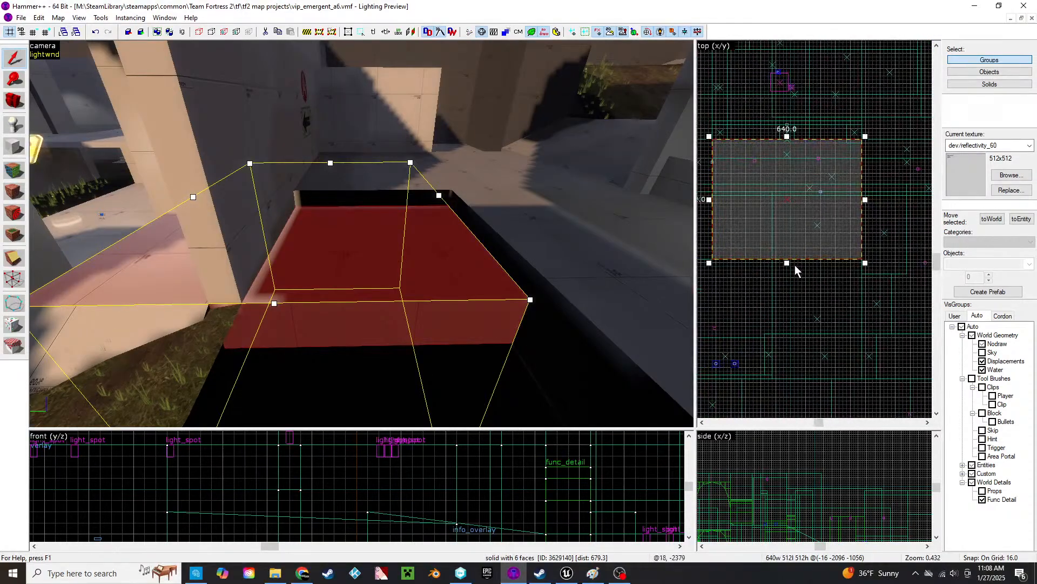
pyautogui.moveTo(787, 263); pyautogui.dragTo(789, 194)
# - Widen the thin floor slab beside the point A arrow wall to 640 units, keeping its length at 288
pyautogui.click(396, 184)
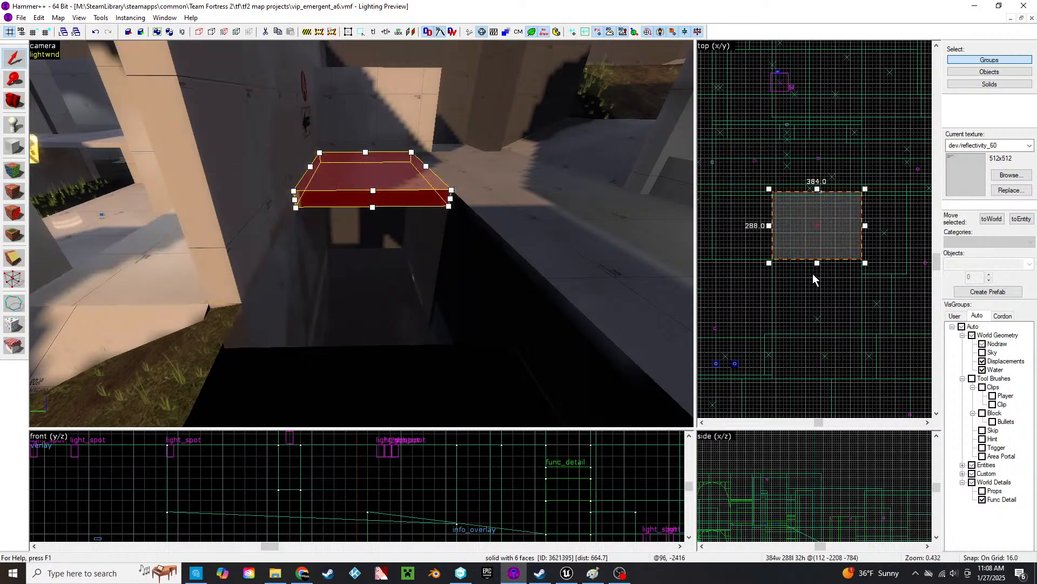
pyautogui.moveTo(817, 263); pyautogui.dragTo(820, 312)
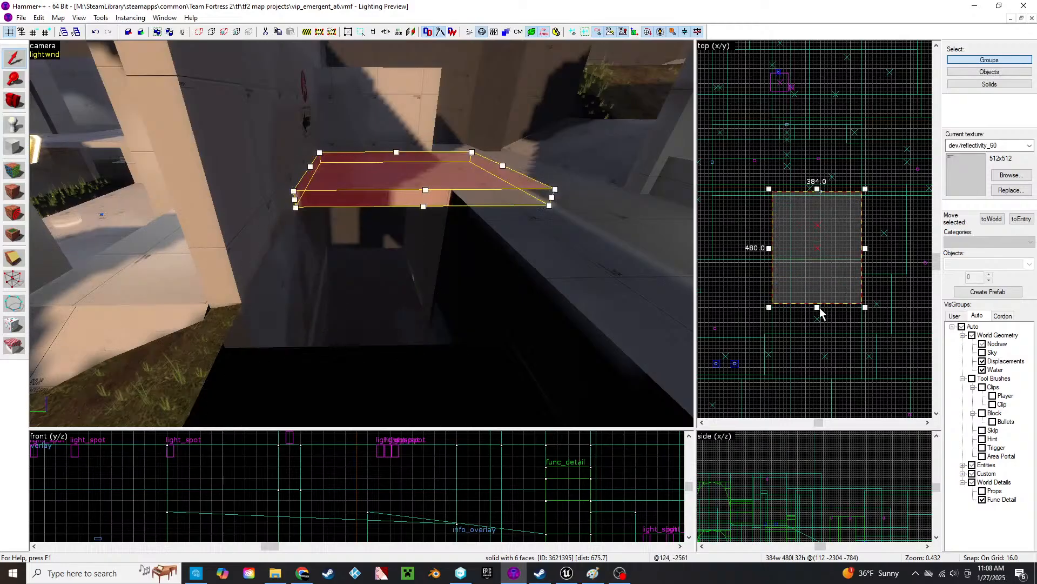
pyautogui.moveTo(786, 231); pyautogui.dragTo(830, 240, button='middle')
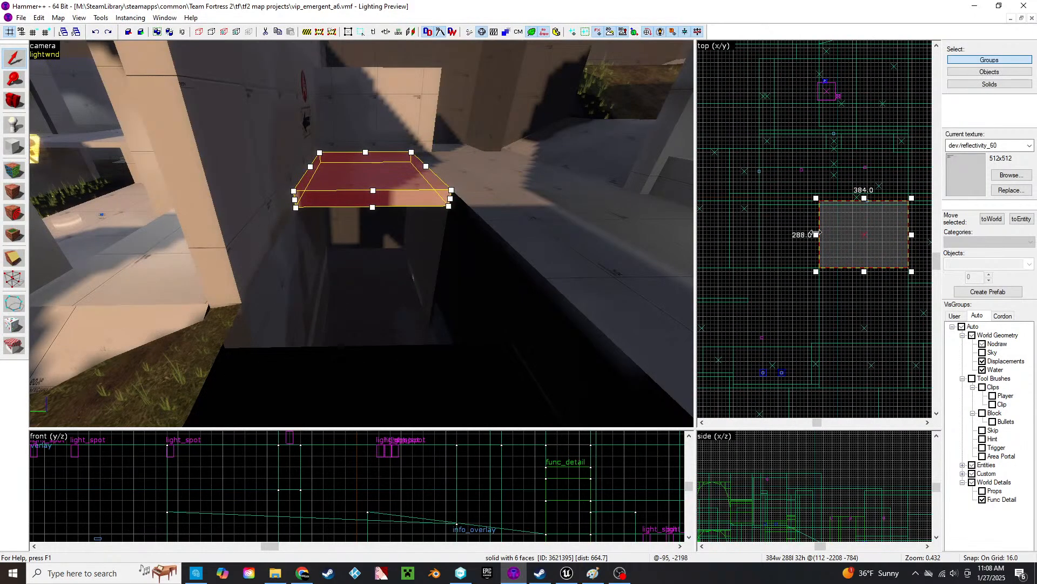
pyautogui.moveTo(819, 233); pyautogui.dragTo(757, 230)
pyautogui.press('z')
pyautogui.press('a')
pyautogui.press('w')
pyautogui.press('s')
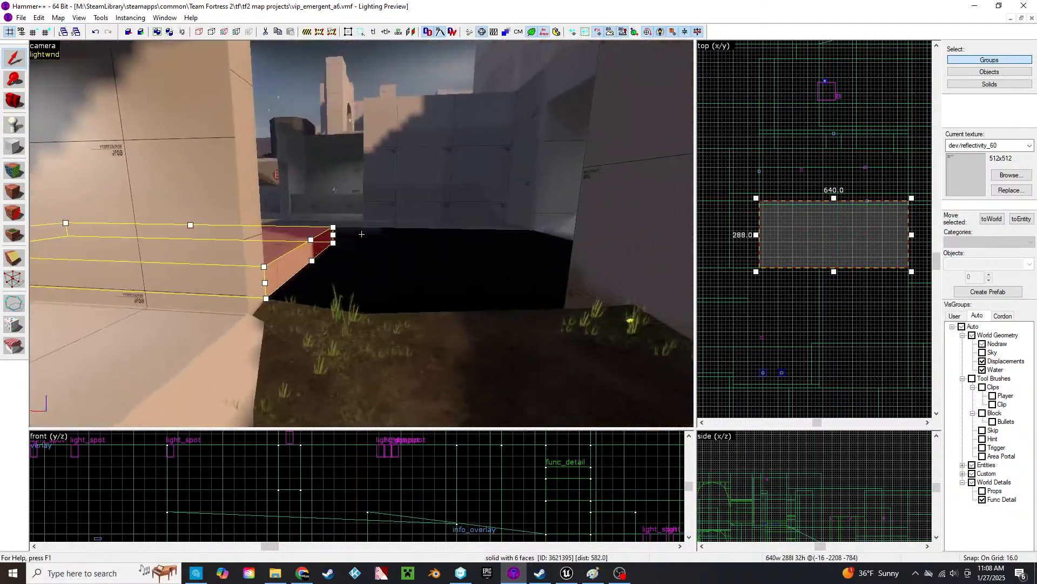
# - Extend the floor slab to 960 units wide, across the gap beside the remaining grass
pyautogui.moveTo(761, 256); pyautogui.dragTo(856, 255, button='middle')
pyautogui.scroll(3, 802, 242)
pyautogui.moveTo(875, 244); pyautogui.dragTo(747, 248)
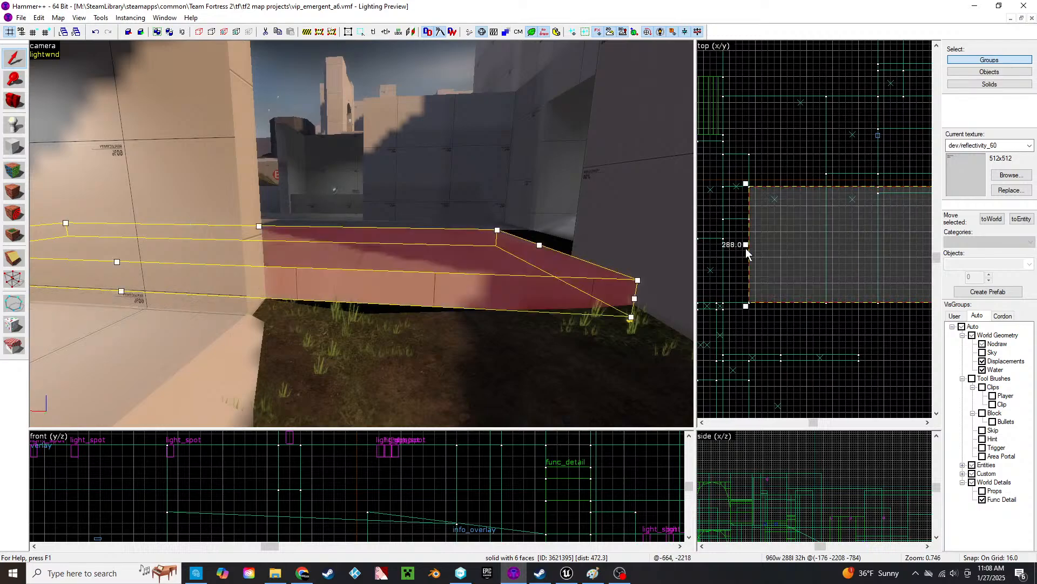
pyautogui.press('z')
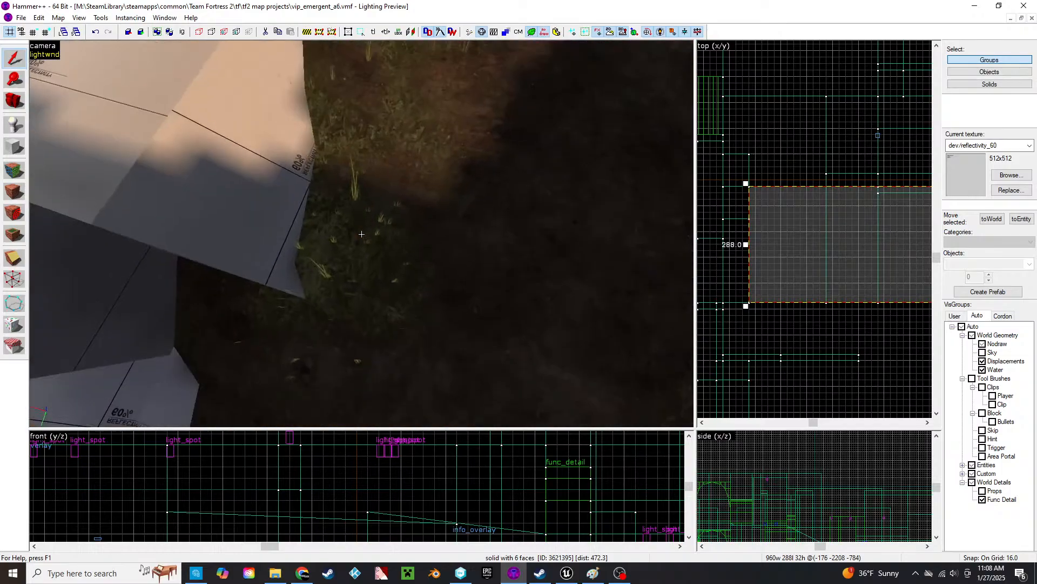
pyautogui.press('z')
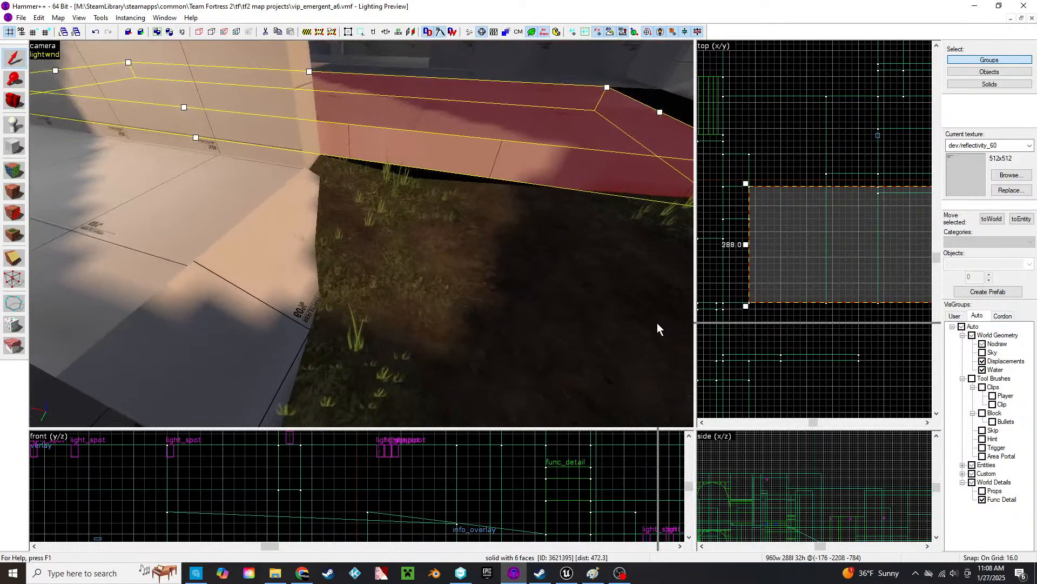
# - Enlarge the 2D views and extend the 960-unit slab downwards to a height of 160 units
pyautogui.moveTo(657, 322); pyautogui.dragTo(649, 319)
pyautogui.scroll(-12, 370, 406)
pyautogui.moveTo(473, 439); pyautogui.dragTo(385, 423, button='middle')
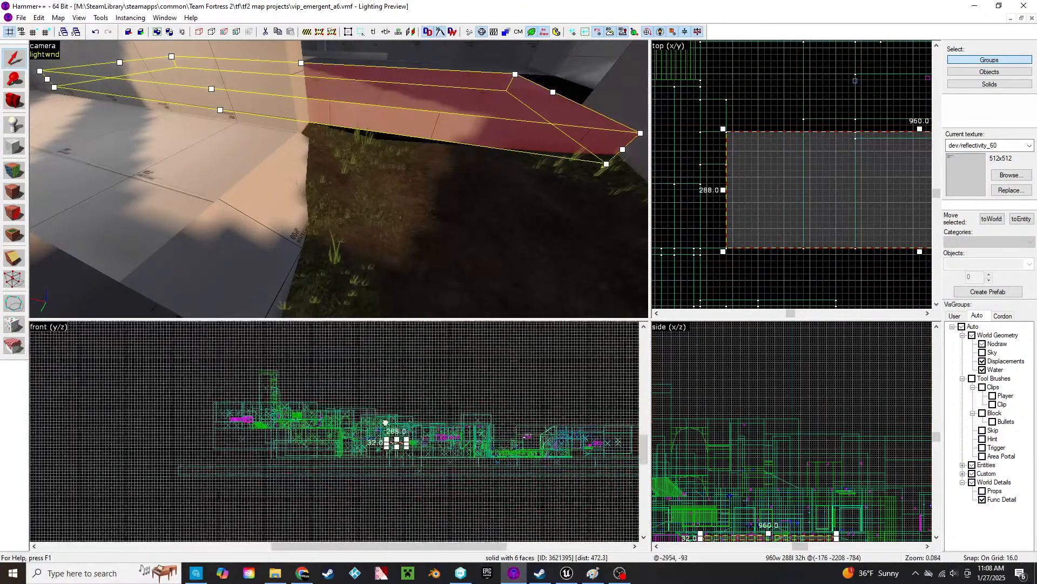
pyautogui.scroll(12, 394, 460)
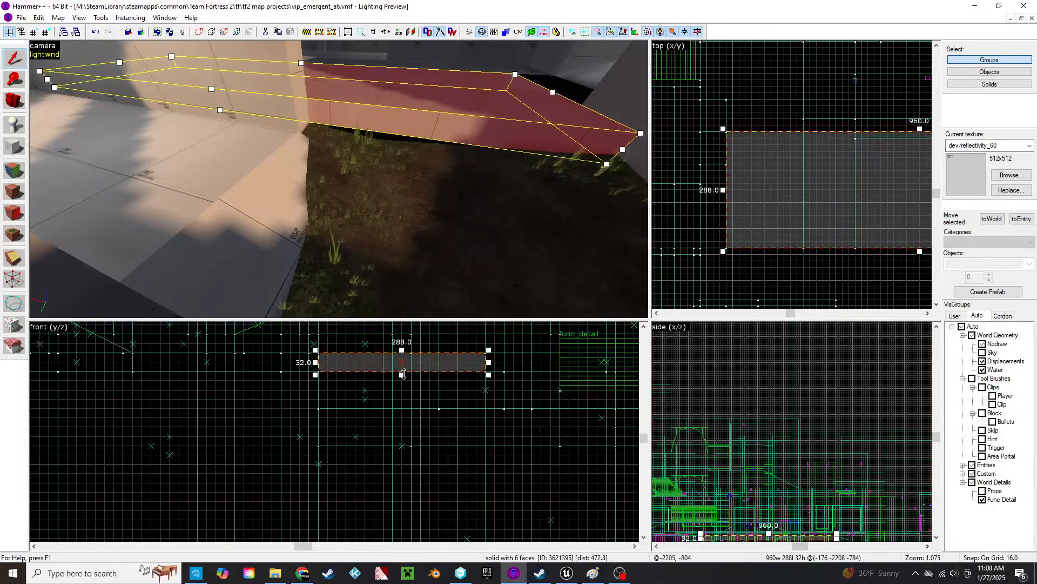
pyautogui.click(401, 443)
pyautogui.press('z')
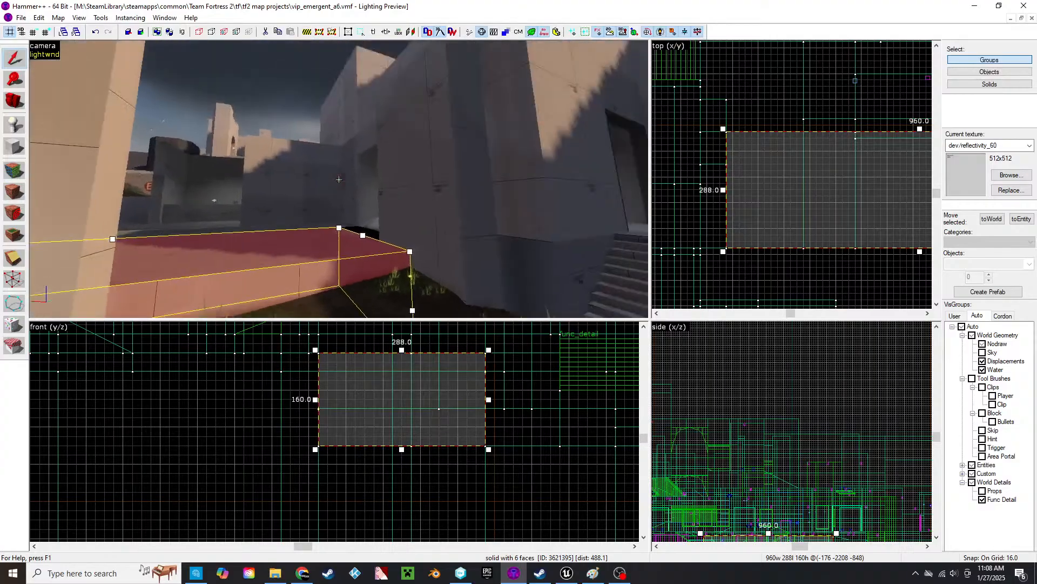
pyautogui.press('w')
pyautogui.press('s')
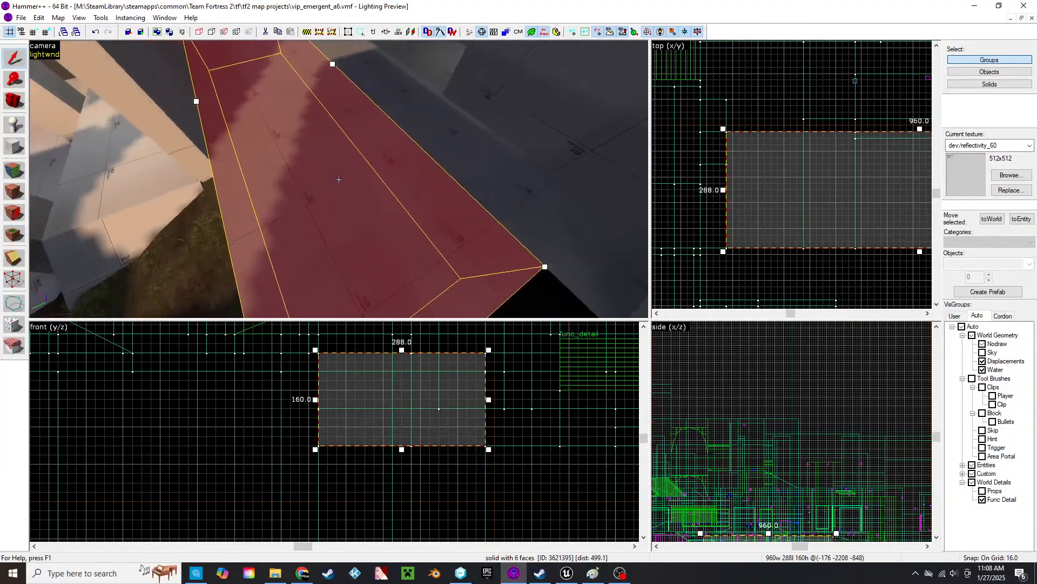
pyautogui.press('w')
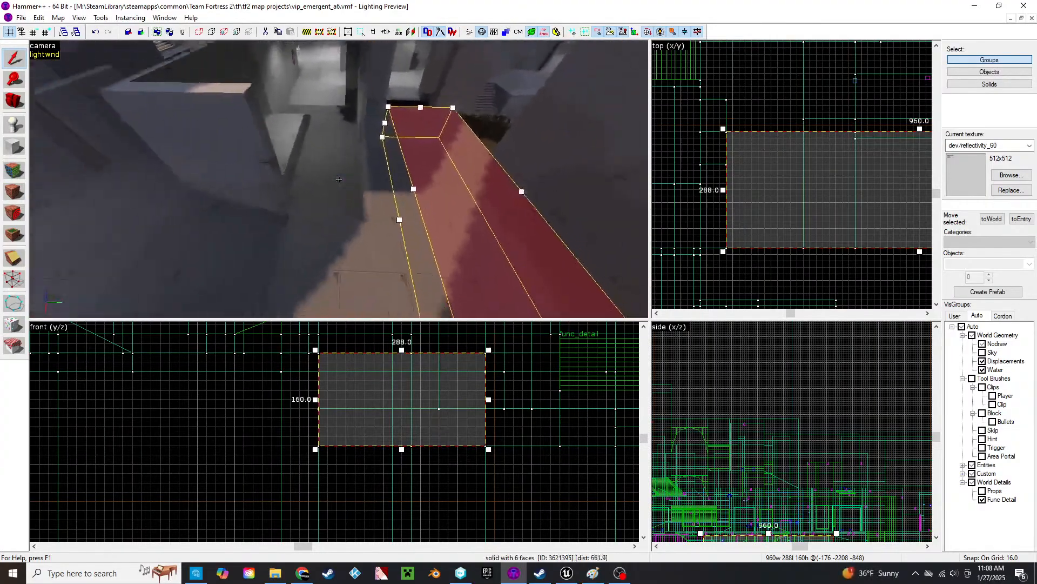
# - Narrow the ramp beside the grass from its inner wall side to 368 units wide, keeping its length at 192
pyautogui.press('z')
pyautogui.click(351, 173)
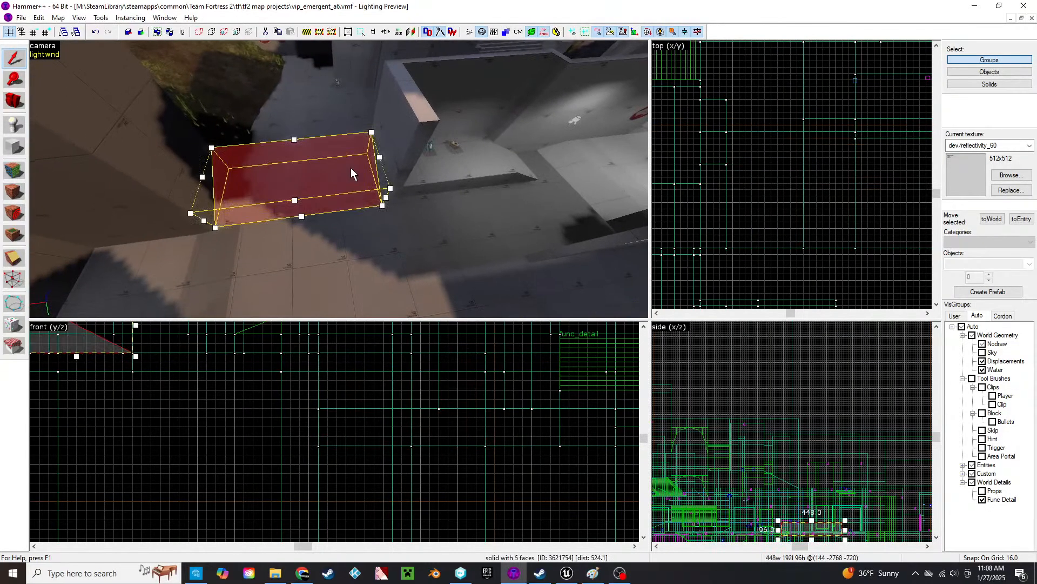
pyautogui.press('z')
pyautogui.press('w')
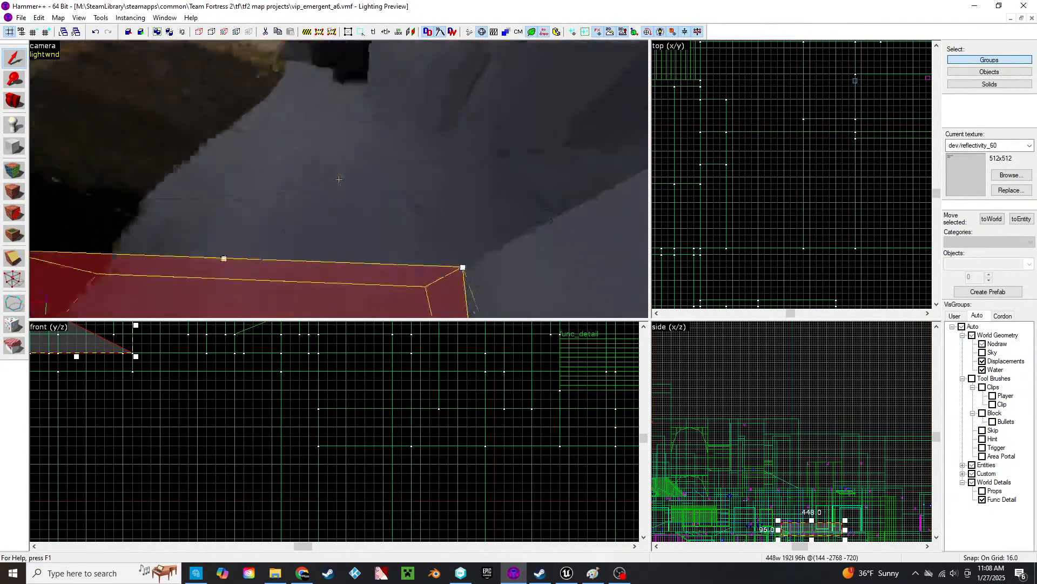
pyautogui.press('a')
pyautogui.press('z')
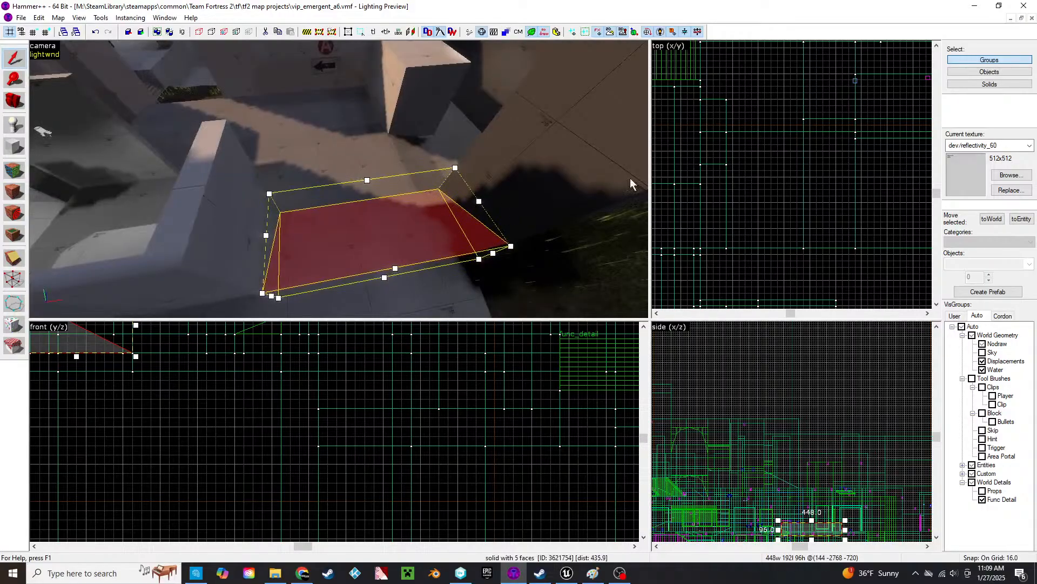
pyautogui.scroll(-5, 910, 160)
pyautogui.scroll(10, 877, 215)
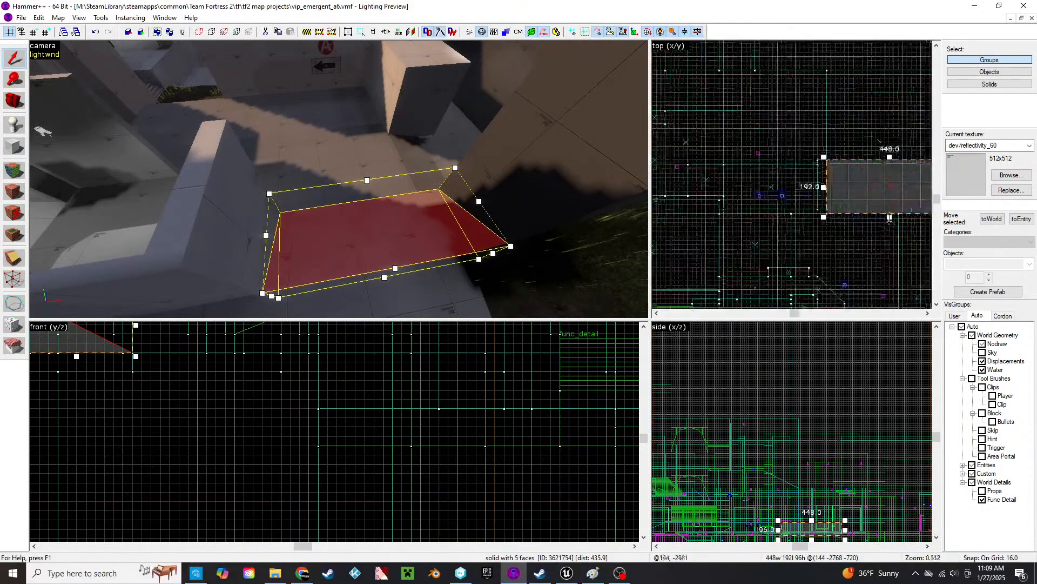
pyautogui.press(']')
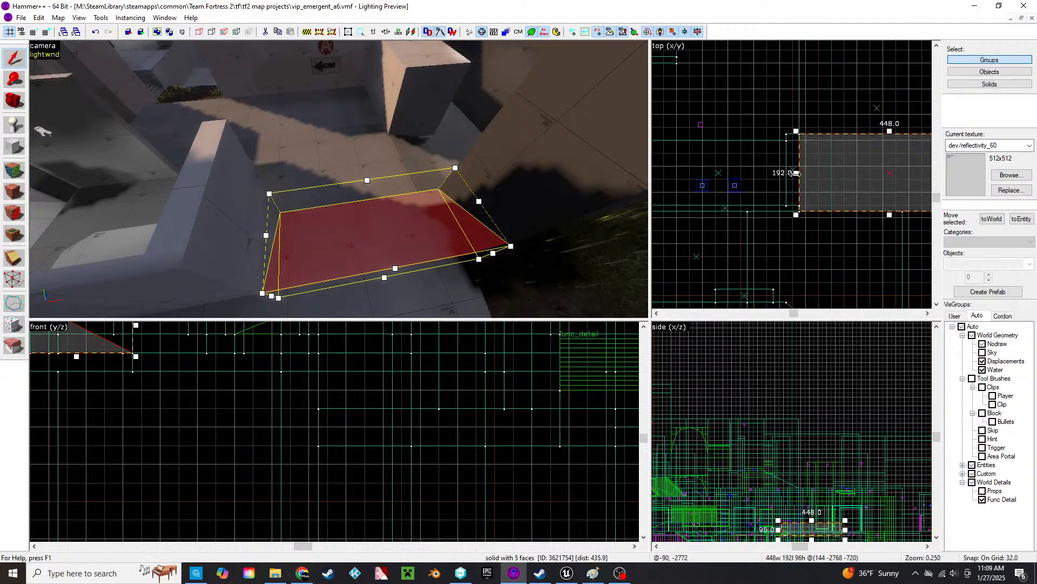
pyautogui.moveTo(795, 173); pyautogui.dragTo(829, 178)
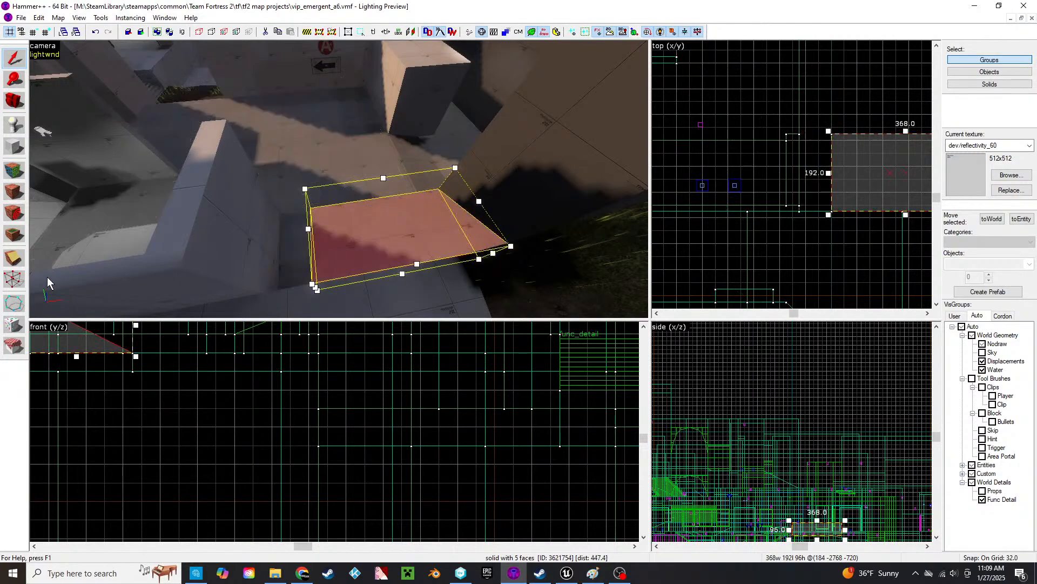
# - Move the 32 by 176 wall block 80 units across so it sits against the shortened ramp's end
pyautogui.click(234, 255)
pyautogui.press('z')
pyautogui.press('w')
pyautogui.press('z')
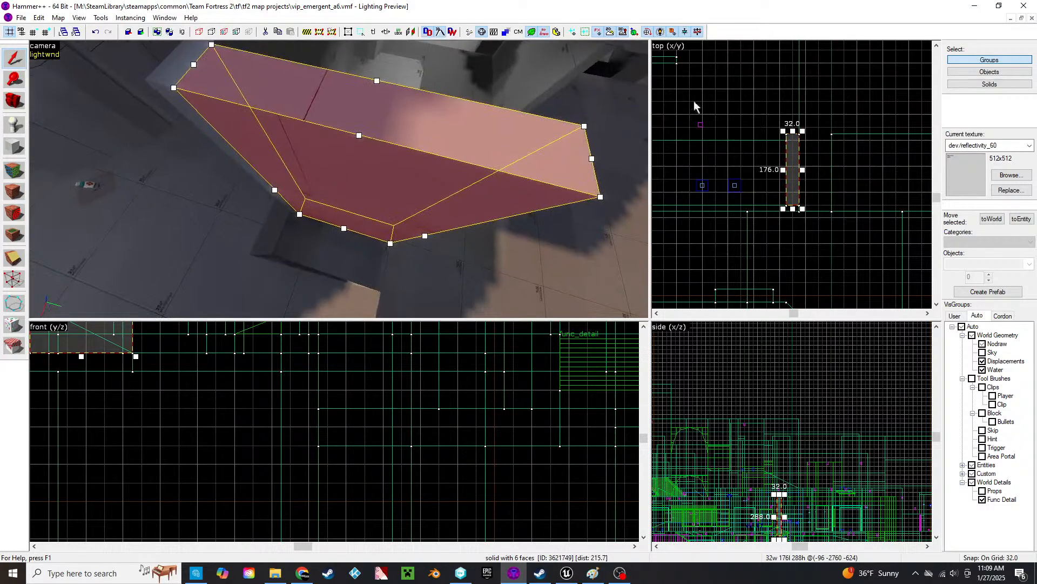
pyautogui.scroll(3, 842, 165)
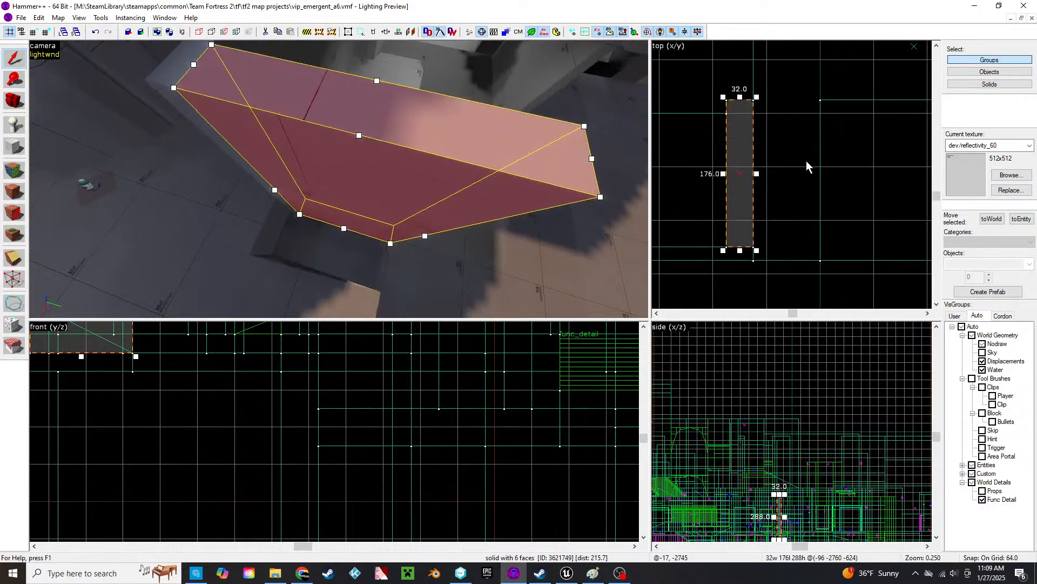
pyautogui.press('[')
pyautogui.press('[')
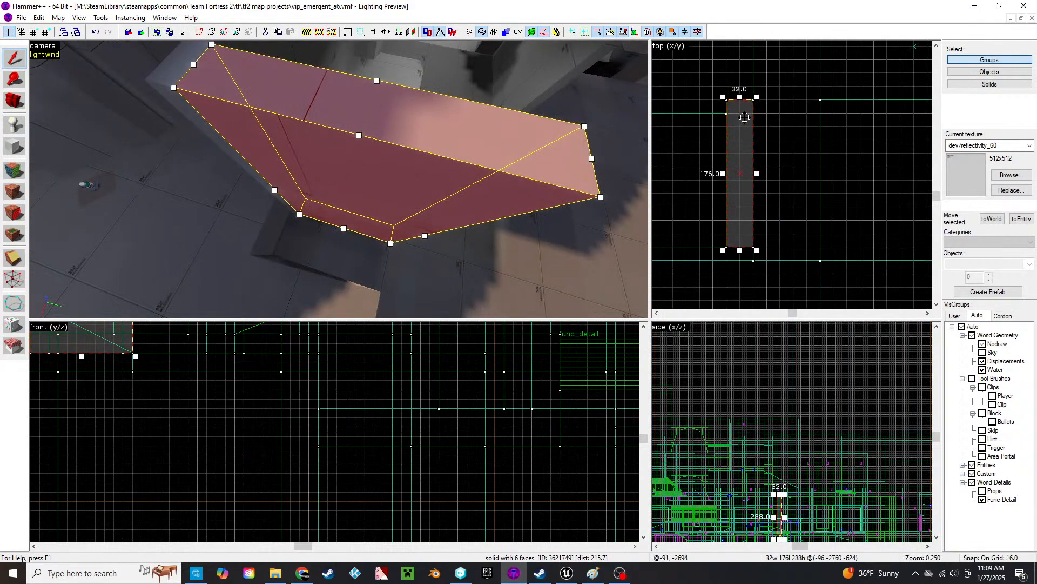
pyautogui.moveTo(745, 105)
pyautogui.mouseDown()
pyautogui.moveTo(775, 122)
pyautogui.moveTo(807, 116)
pyautogui.mouseUp()
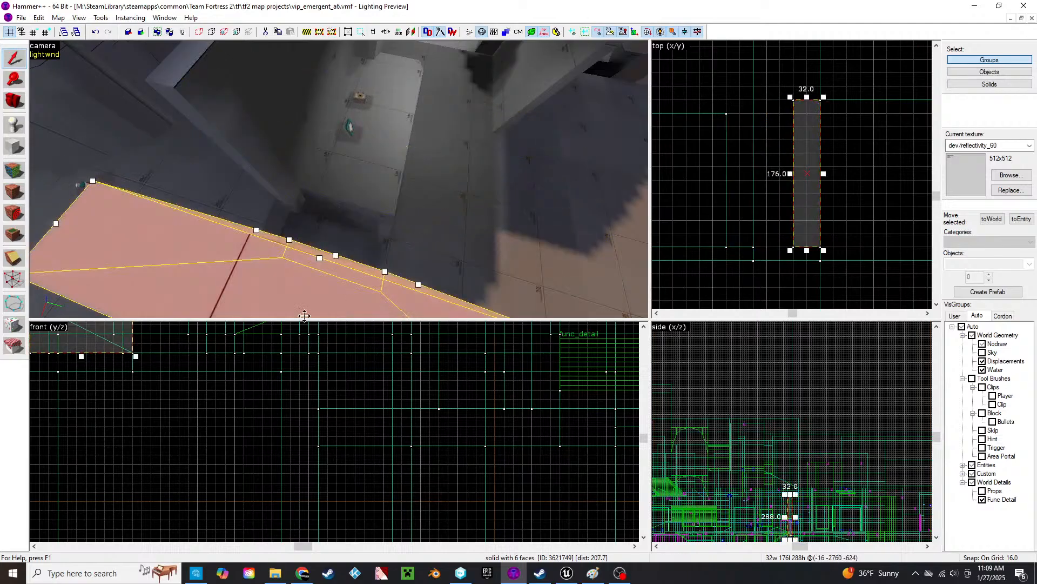
# - Lengthen the adjoining 16-unit-thick wall to 448 units so it ends level with the moved wall block
pyautogui.press('z')
pyautogui.press('z')
pyautogui.click(384, 147)
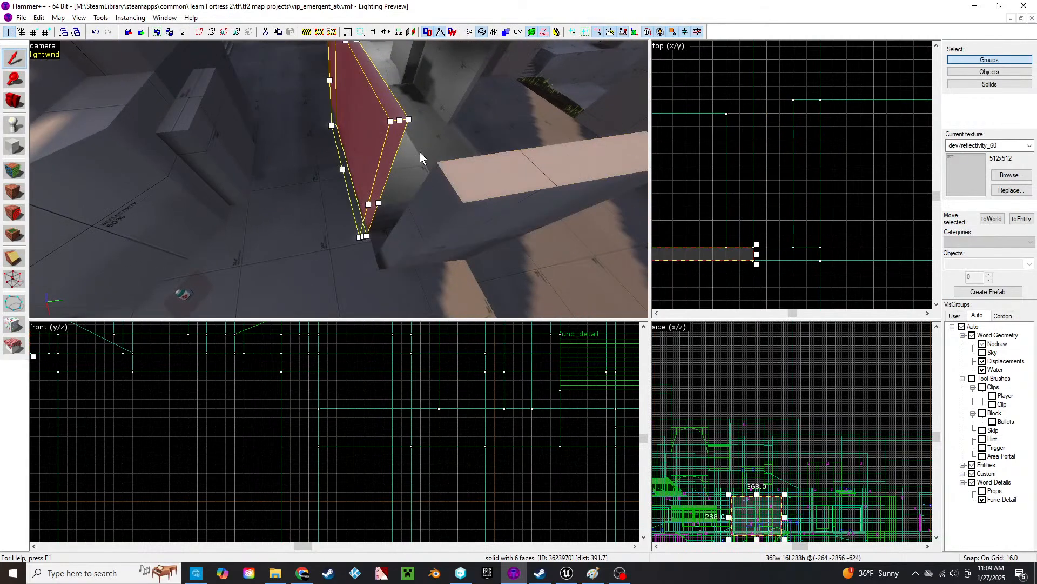
pyautogui.moveTo(757, 254); pyautogui.dragTo(819, 262)
pyautogui.press('z')
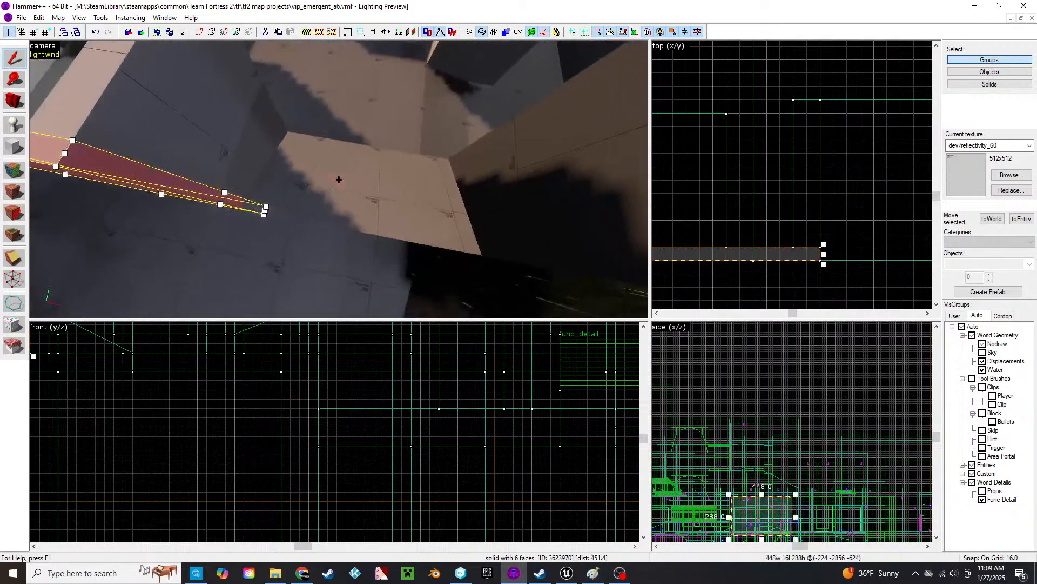
# - Delete the black arrow overlay and the point A sign overlay protruding above the shortened wall
pyautogui.click(339, 180)
pyautogui.press('a')
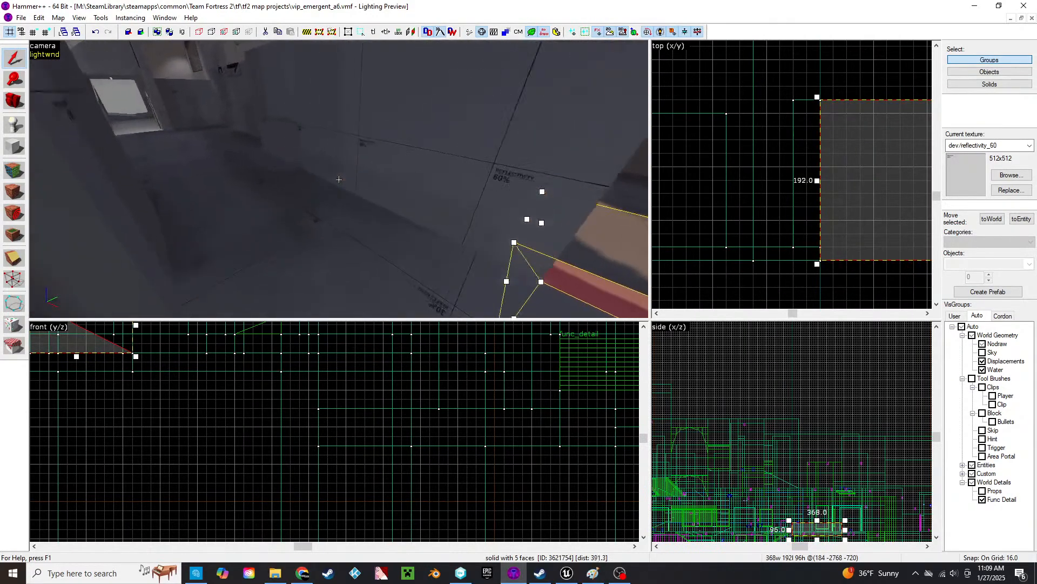
pyautogui.press('s')
pyautogui.press('w')
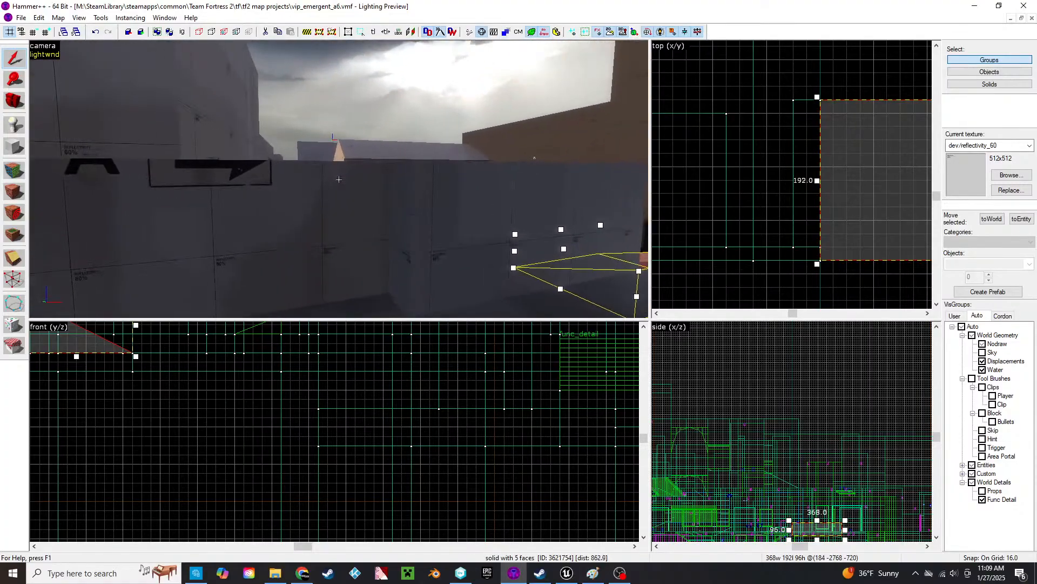
pyautogui.press('z')
pyautogui.click(239, 158)
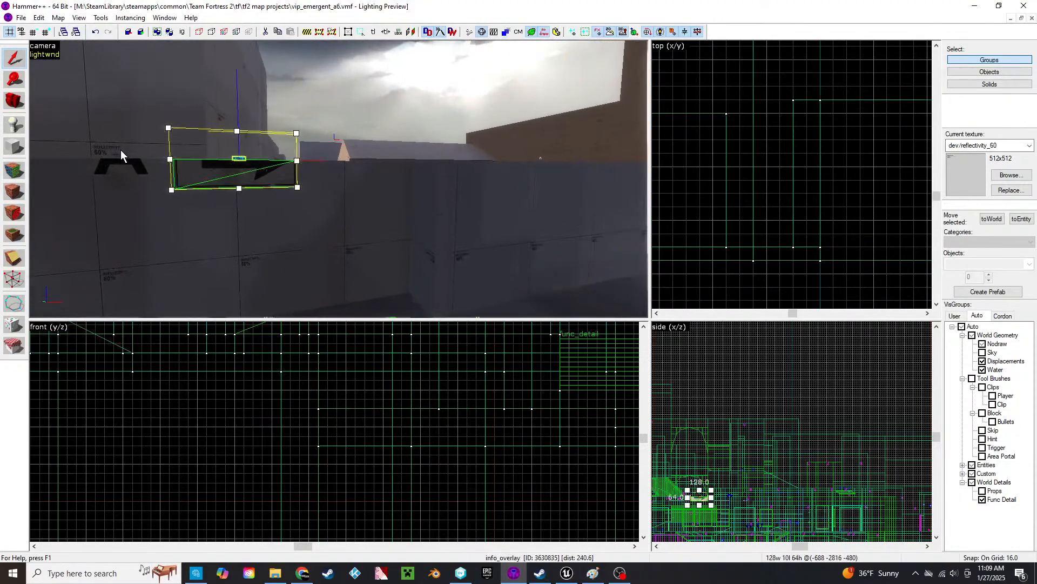
pyautogui.keyDown('ctrl'); pyautogui.click(120, 151); pyautogui.keyUp('ctrl')
pyautogui.click(164, 198)
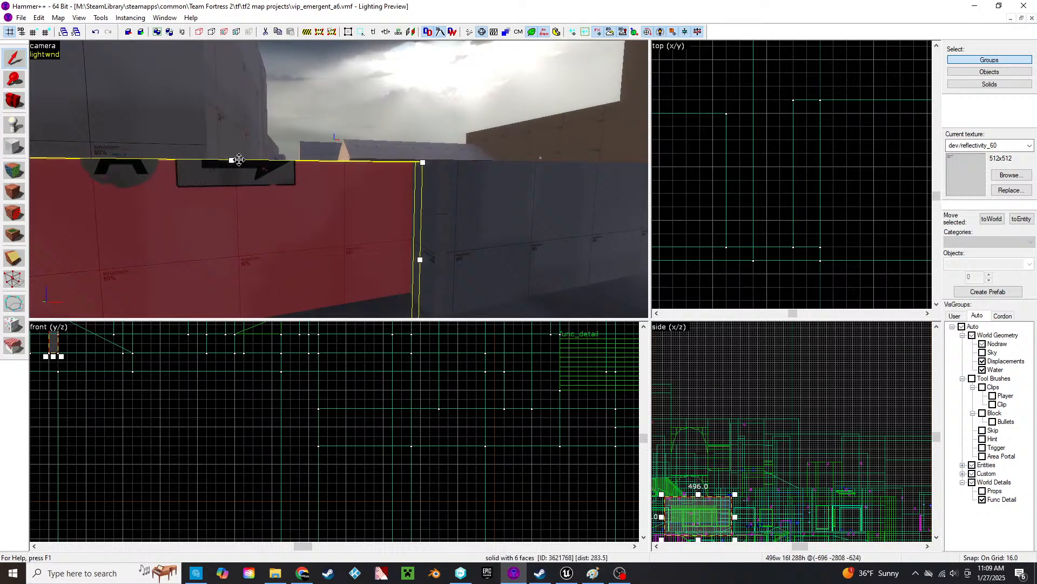
pyautogui.click(236, 162)
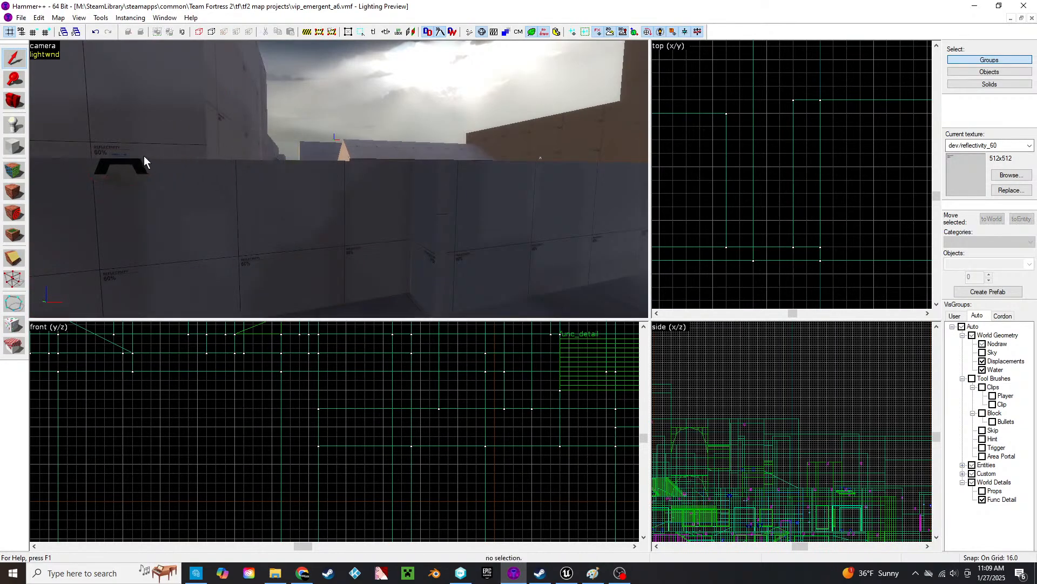
pyautogui.click(120, 154)
pyautogui.press('Delete')
# - Examine the roofless room, its remaining walls and the route towards point A from several viewpoints
pyautogui.press('z')
pyautogui.press('w')
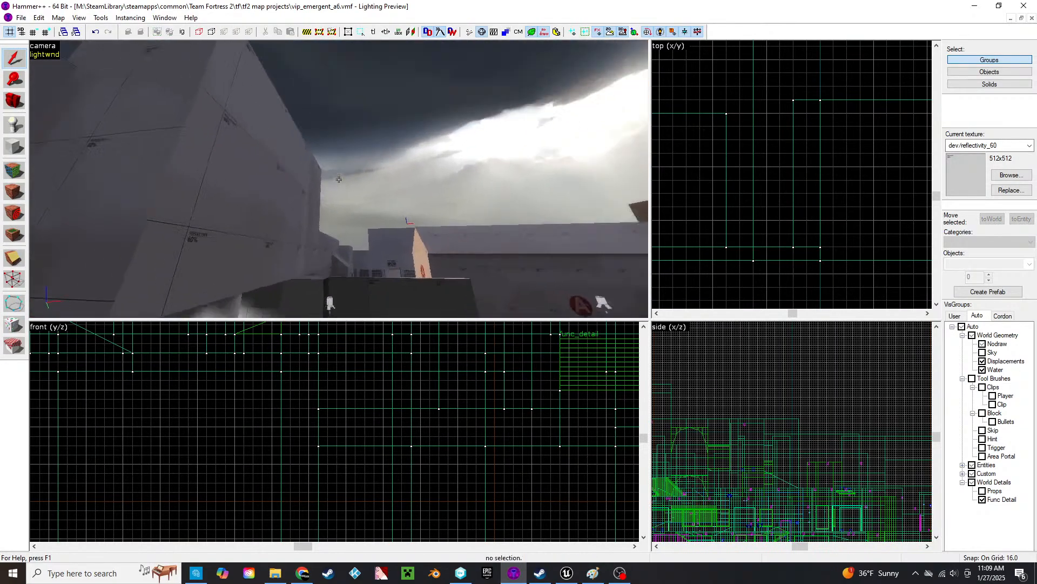
pyautogui.press('w')
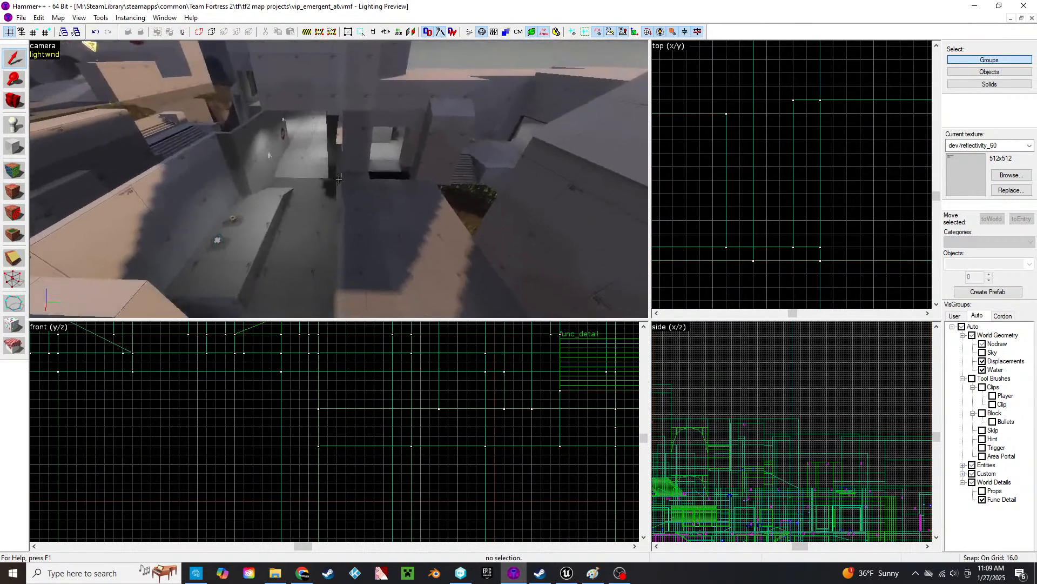
pyautogui.press('z')
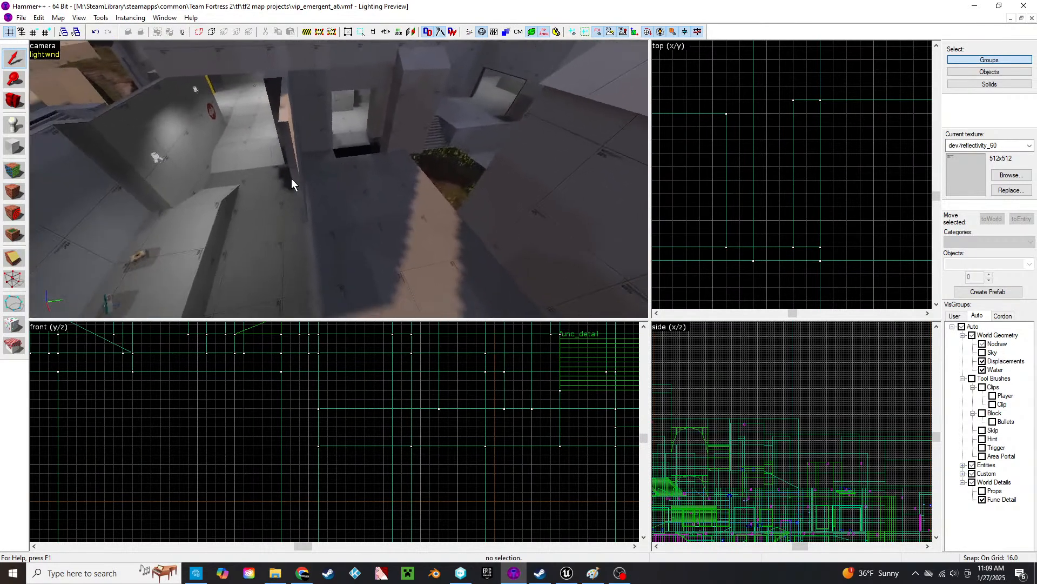
pyautogui.press('z')
pyautogui.press('w')
pyautogui.press('s')
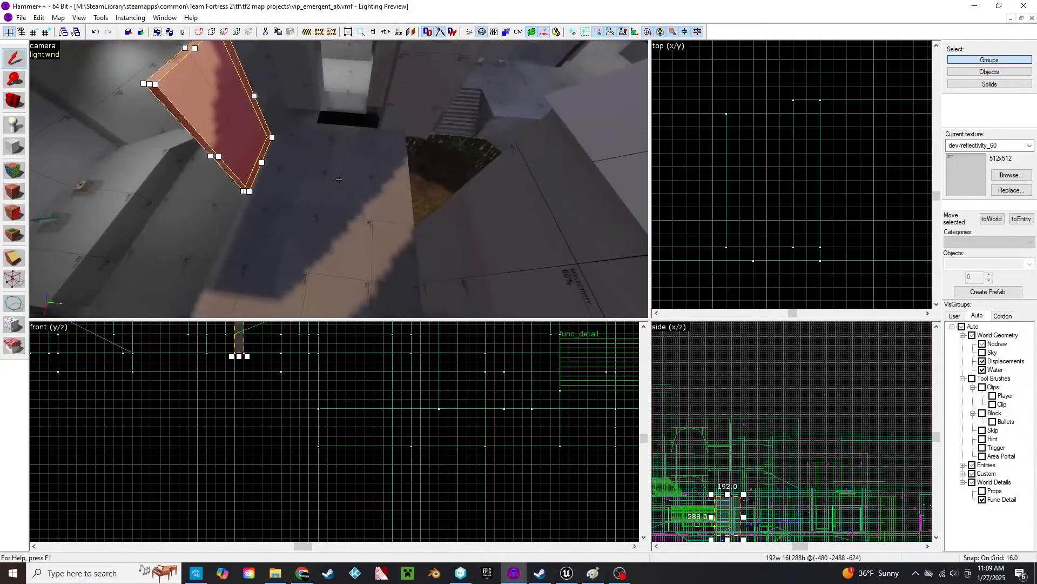
pyautogui.press('w')
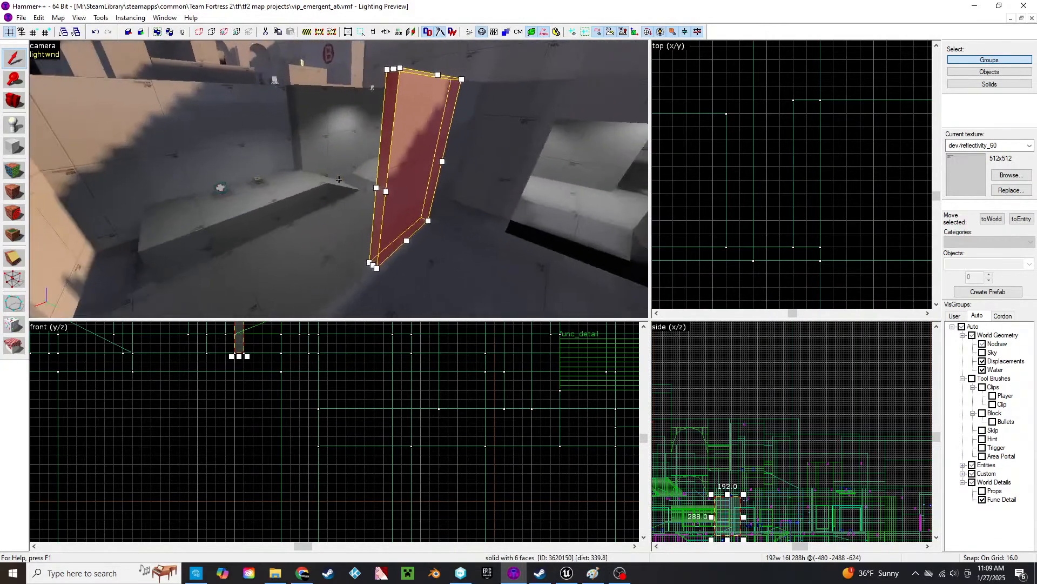
pyautogui.press('w')
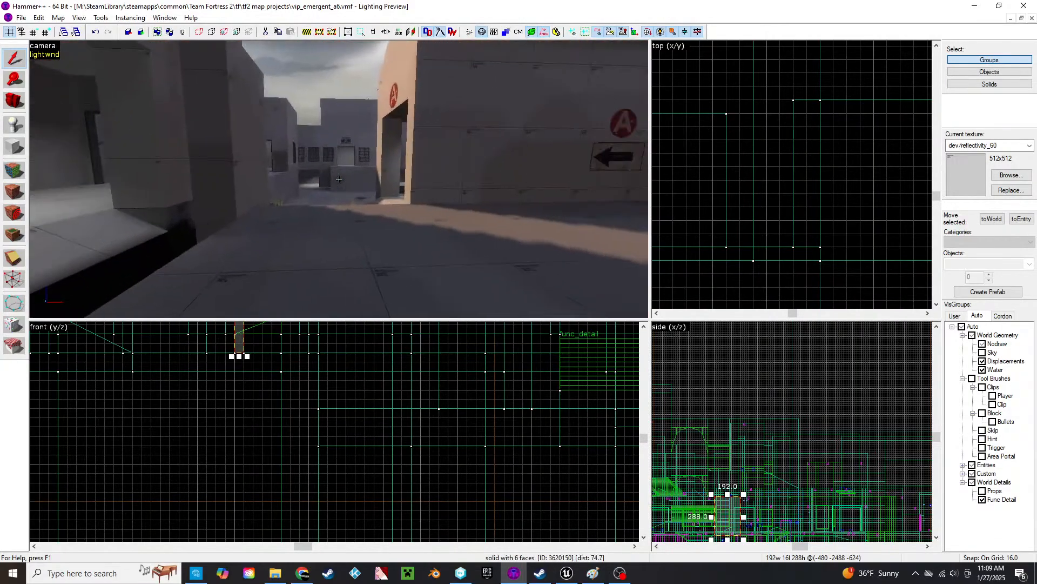
pyautogui.press('s')
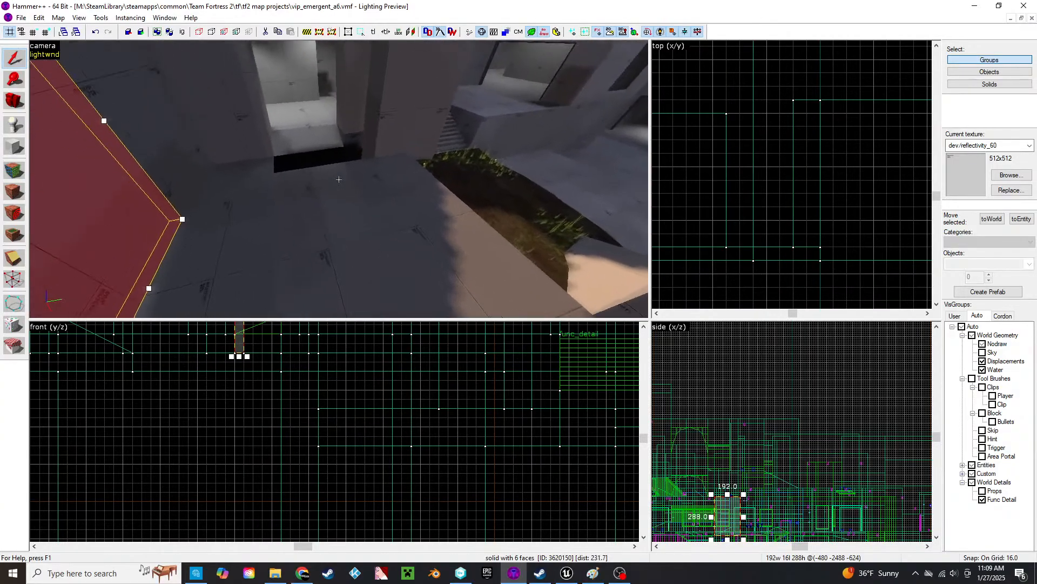
# - Select the 144-unit and 192-unit thin wall pieces beside the doorway together
pyautogui.press('z')
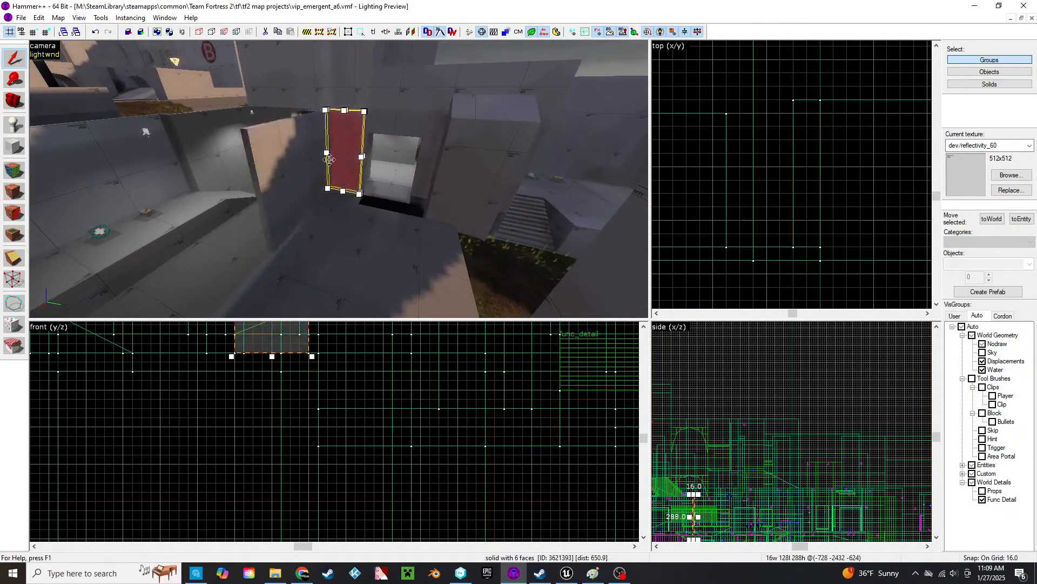
pyautogui.click(320, 135)
pyautogui.press('z')
pyautogui.press('w')
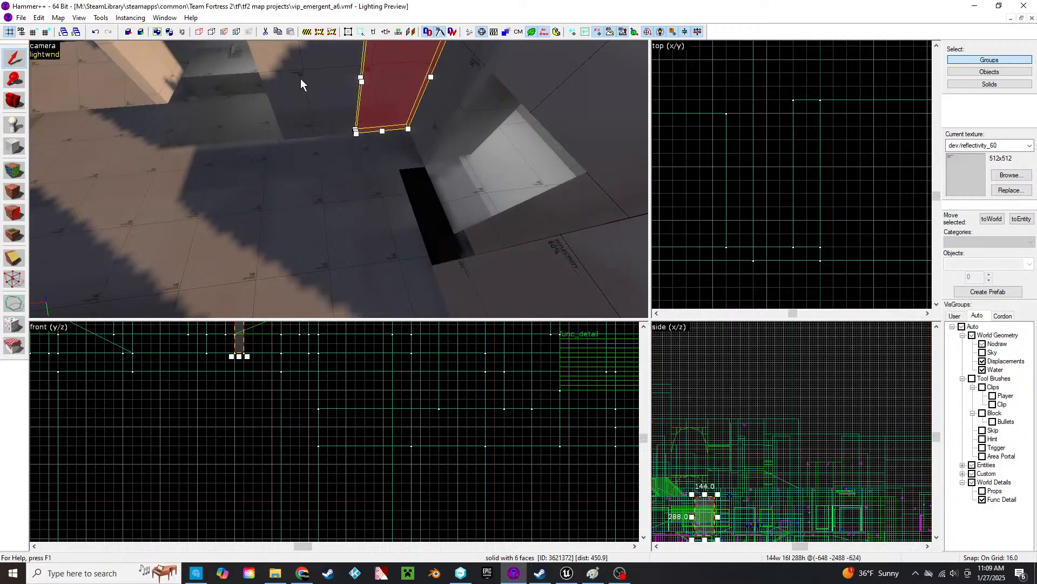
pyautogui.scroll(-5, 810, 122)
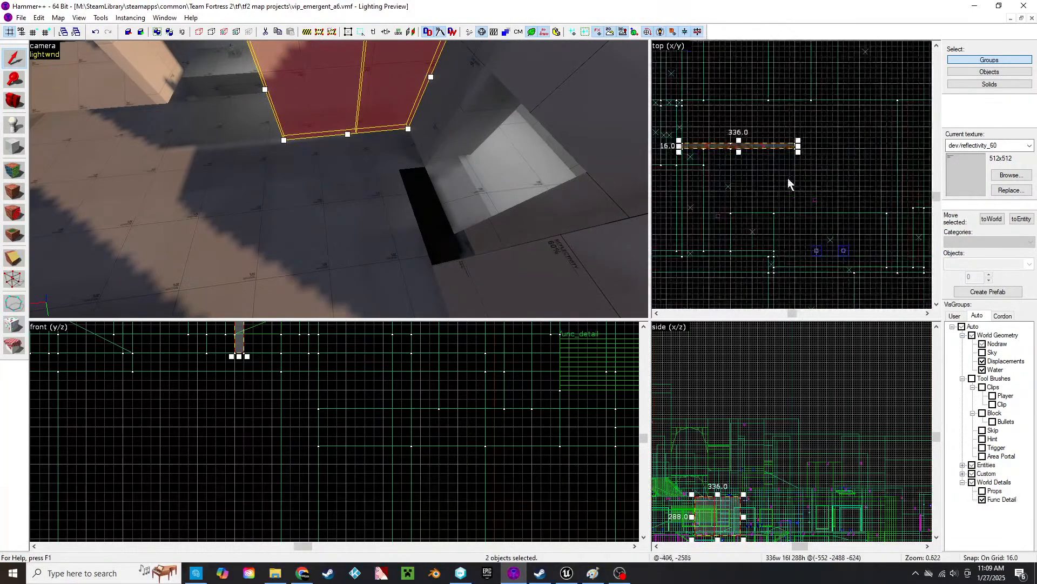
# - Examine the sightlines and routes around the two selected wall pieces, the pickup platform and the point A approach
pyautogui.press('z')
pyautogui.press('s')
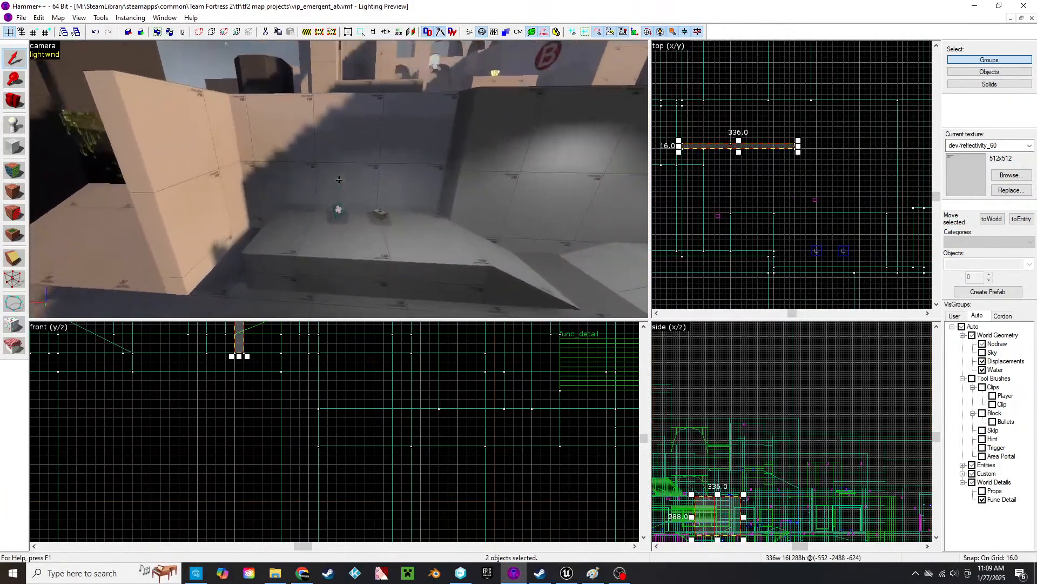
pyautogui.press('w')
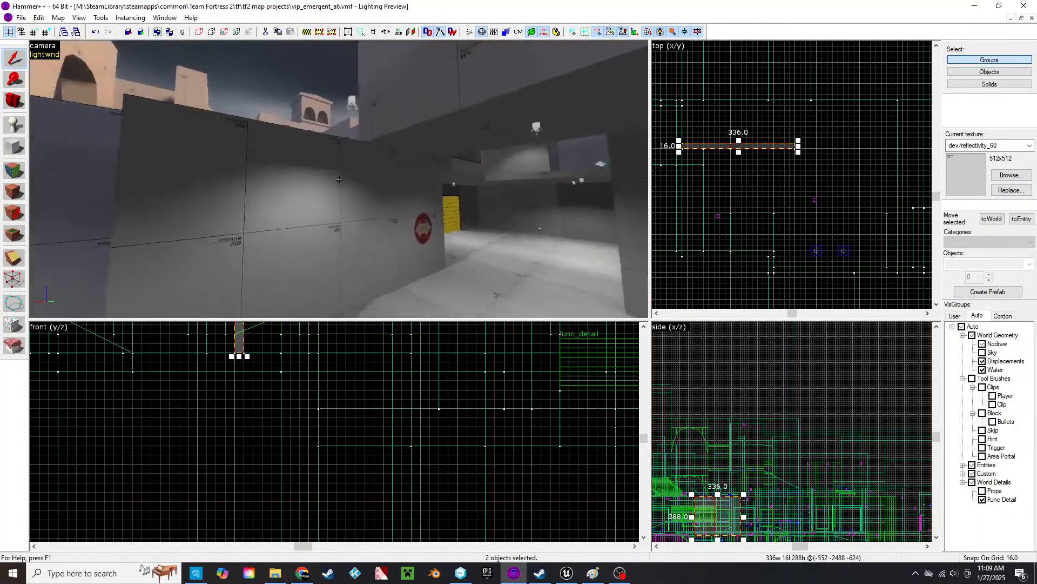
pyautogui.press('w')
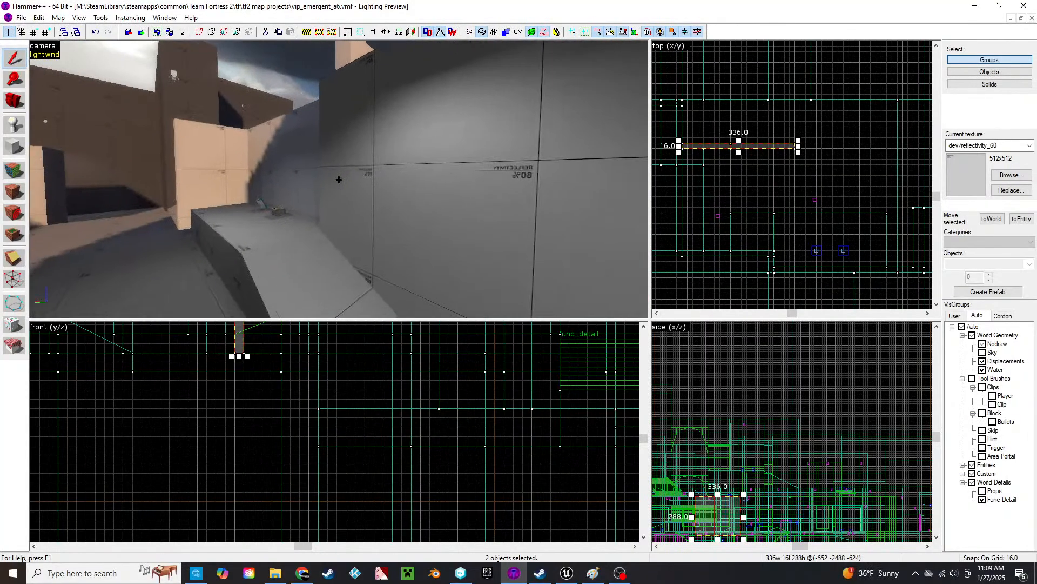
pyautogui.press('s')
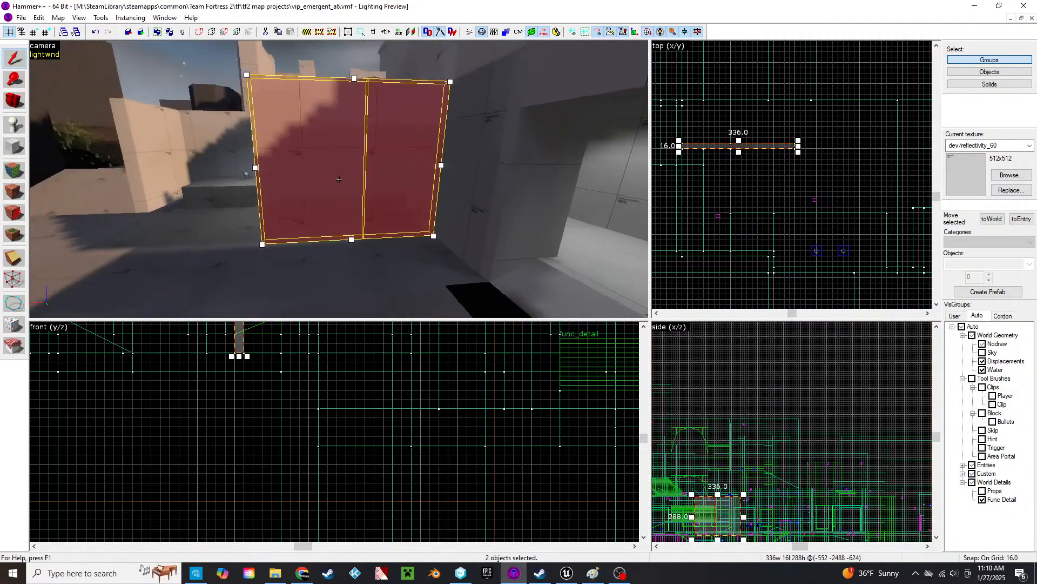
pyautogui.press('w')
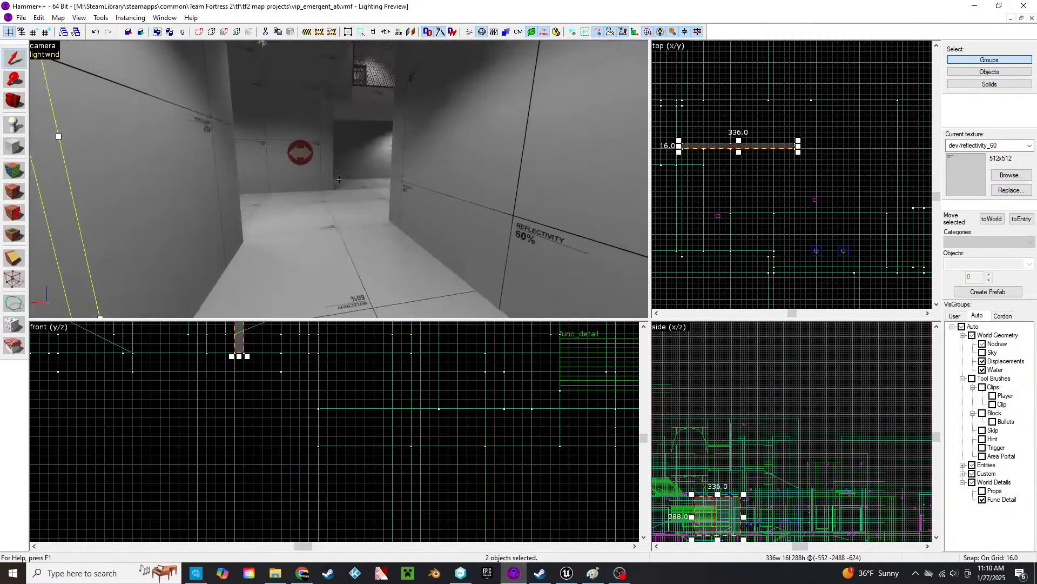
pyautogui.press('w')
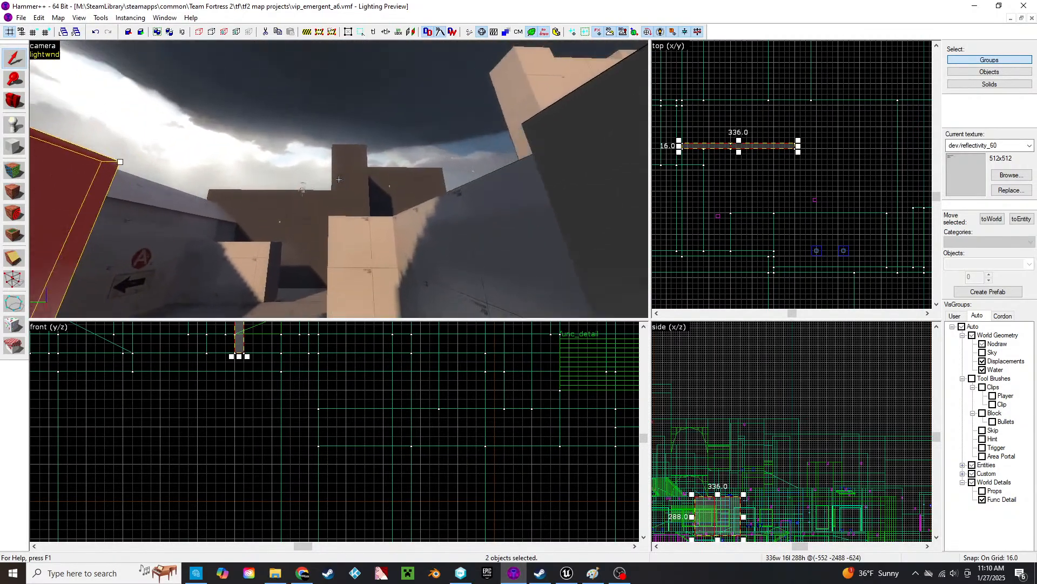
pyautogui.press('w')
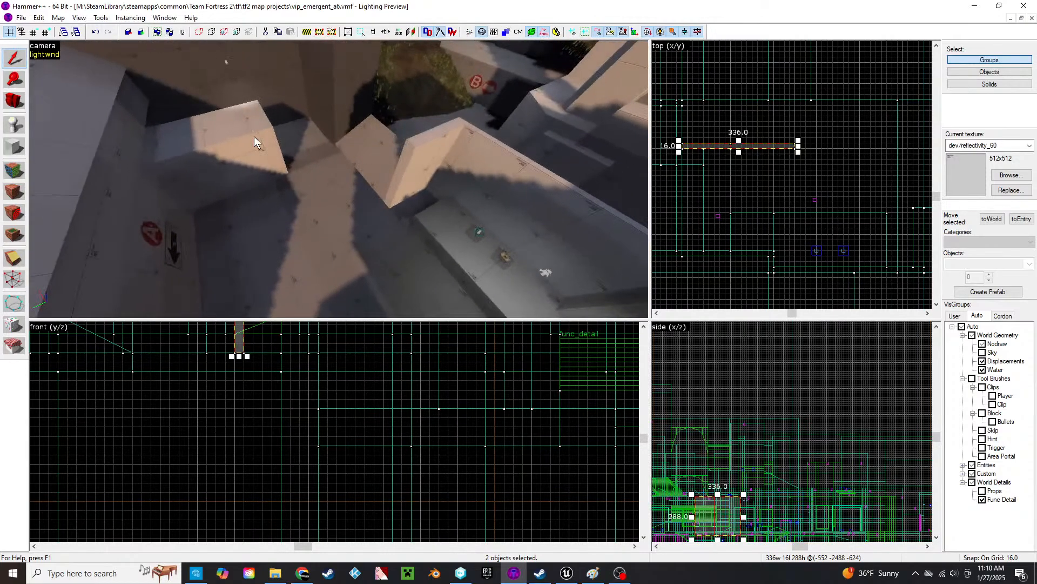
pyautogui.press('w')
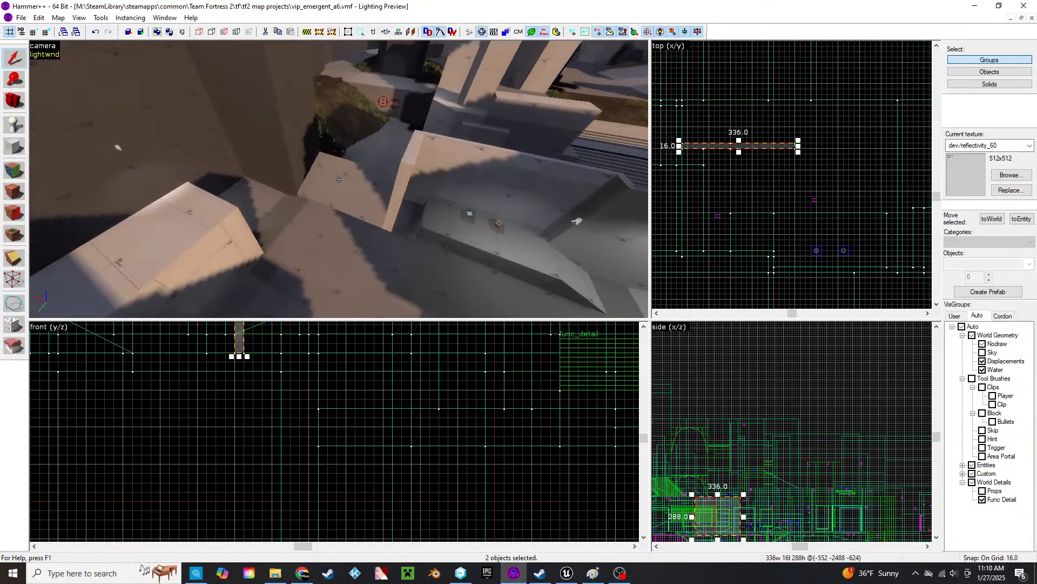
# - Examine the grassy mound, the point B approach and the sightlines towards the two selected thin wall pieces
pyautogui.press('w')
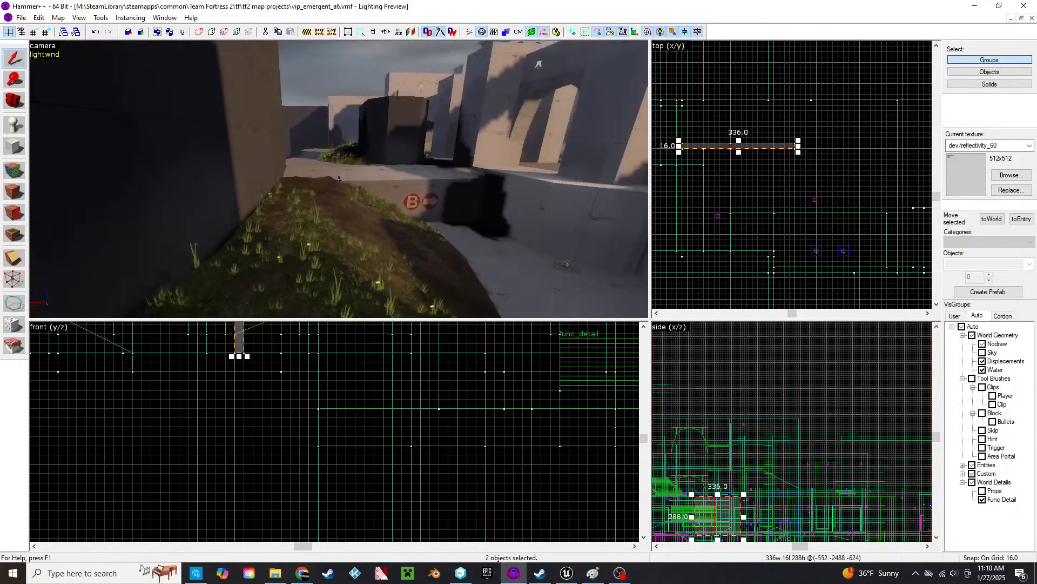
pyautogui.press('w')
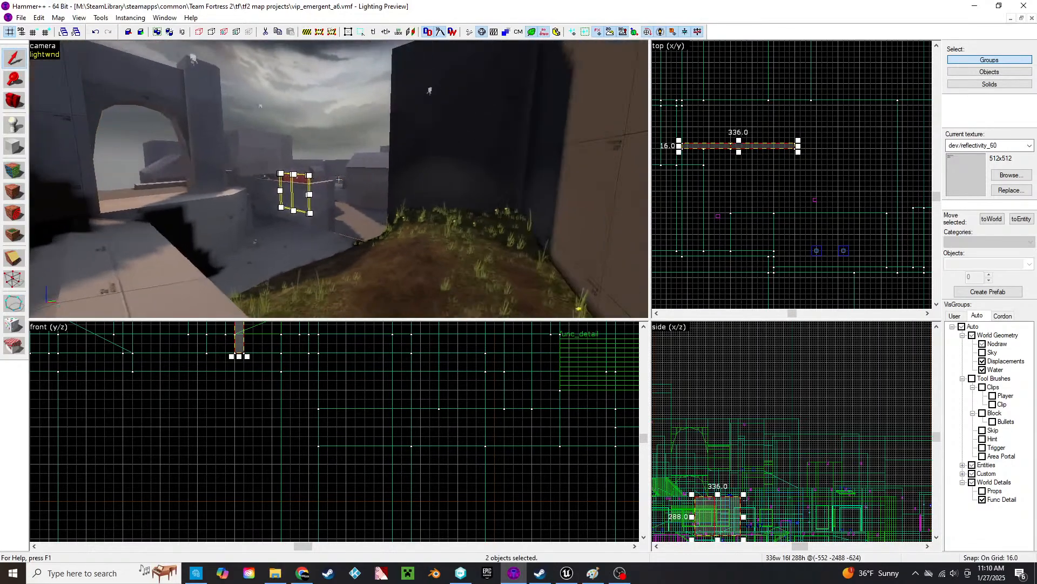
pyautogui.press('w')
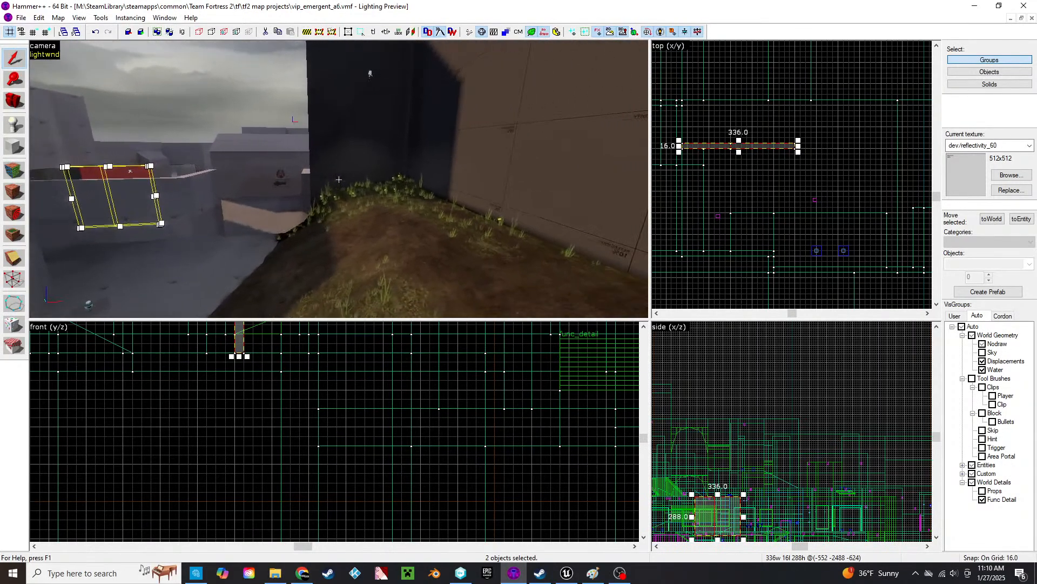
pyautogui.press('w')
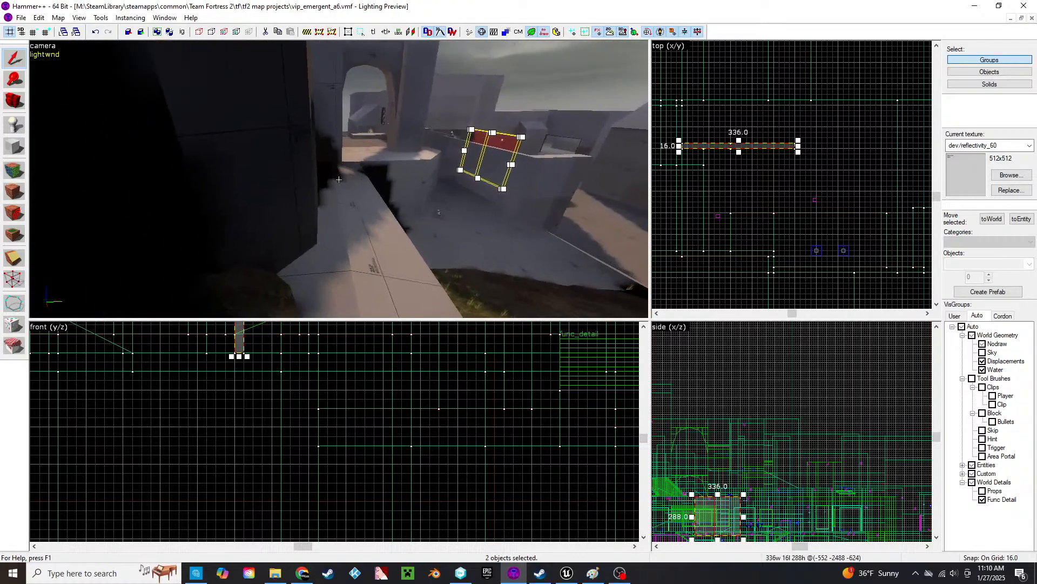
pyautogui.press('w')
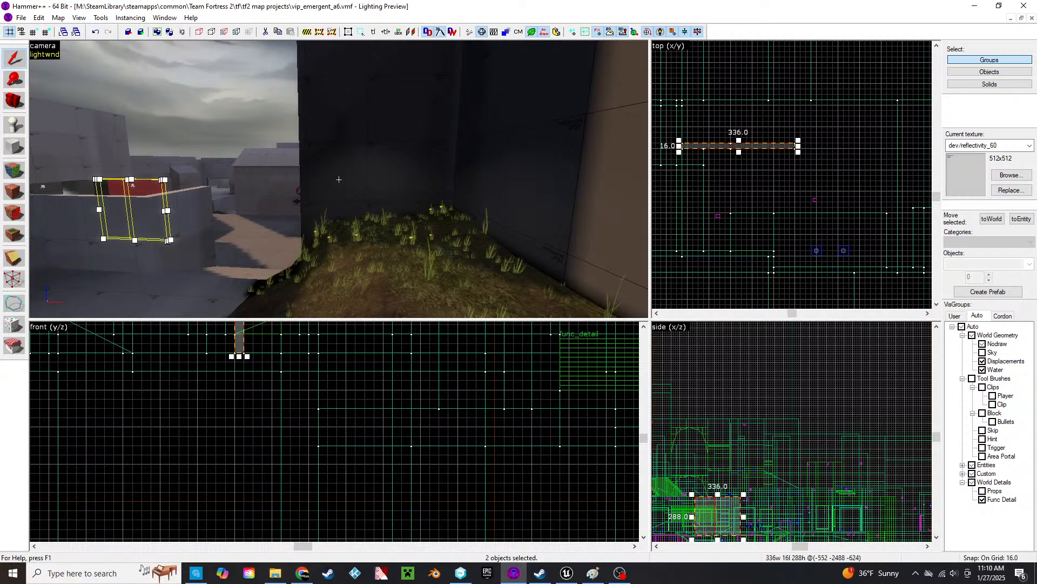
pyautogui.press('w')
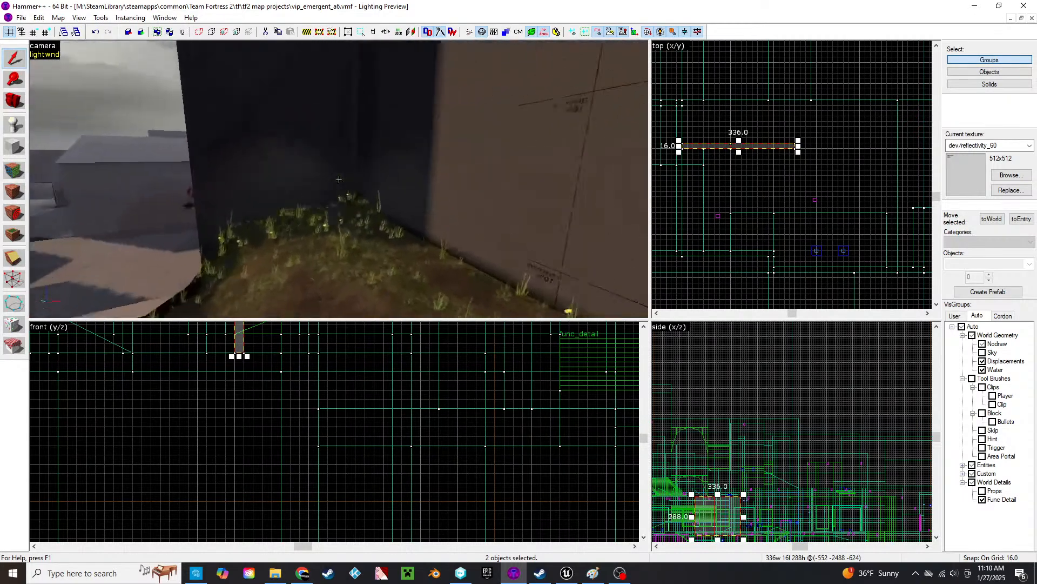
pyautogui.press('s')
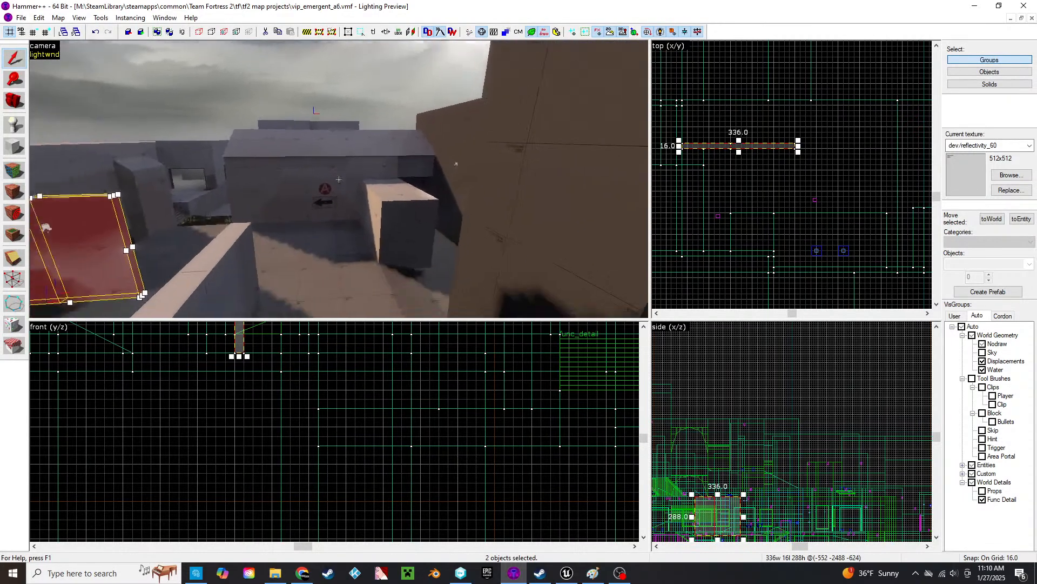
pyautogui.press('z')
pyautogui.press('z')
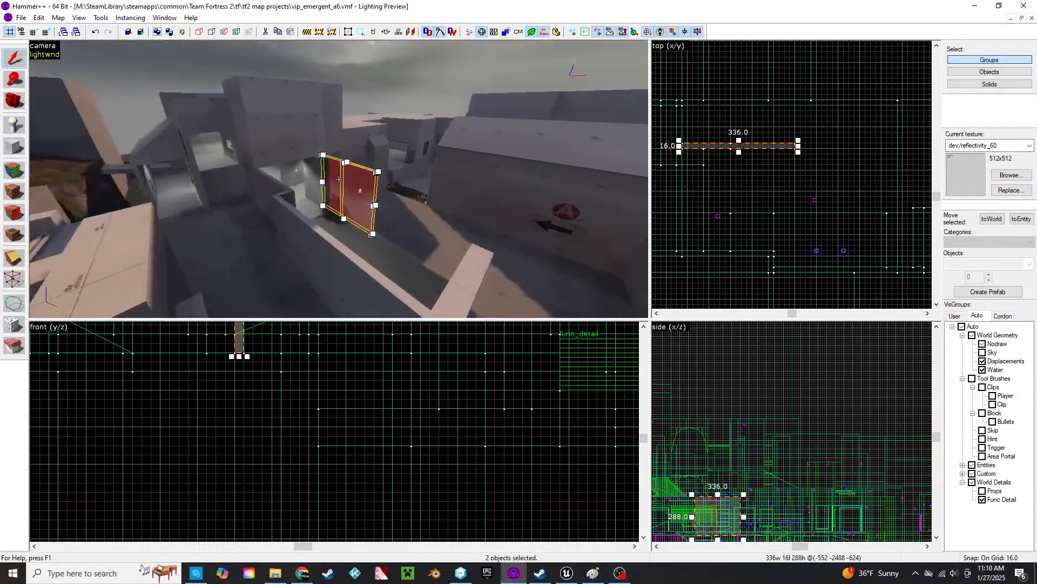
# - Move the two selected thin wall pieces together 128 units along positive Y, keeping their X position
pyautogui.press('w')
pyautogui.press('w')
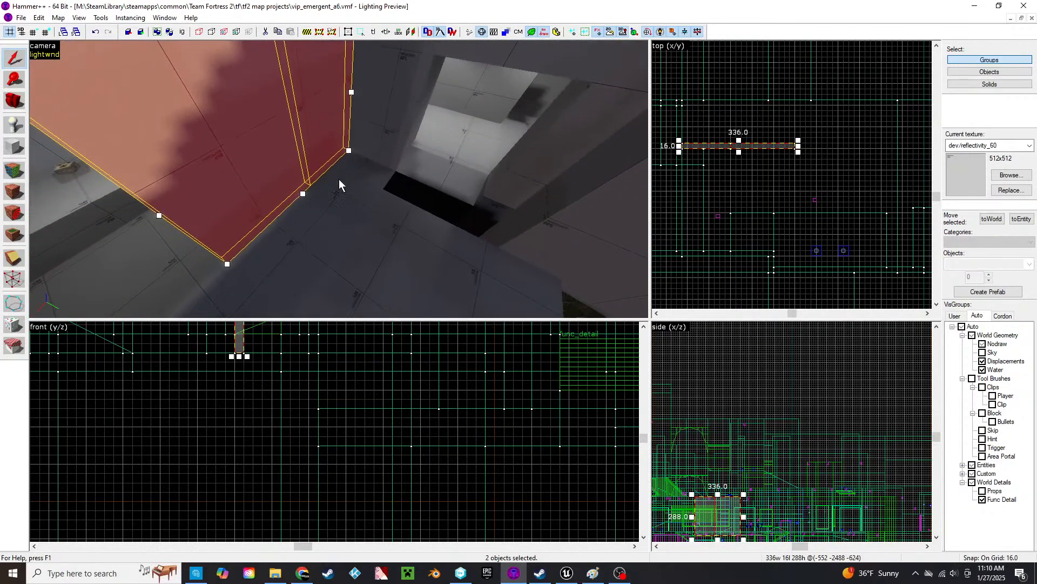
pyautogui.scroll(6, 662, 132)
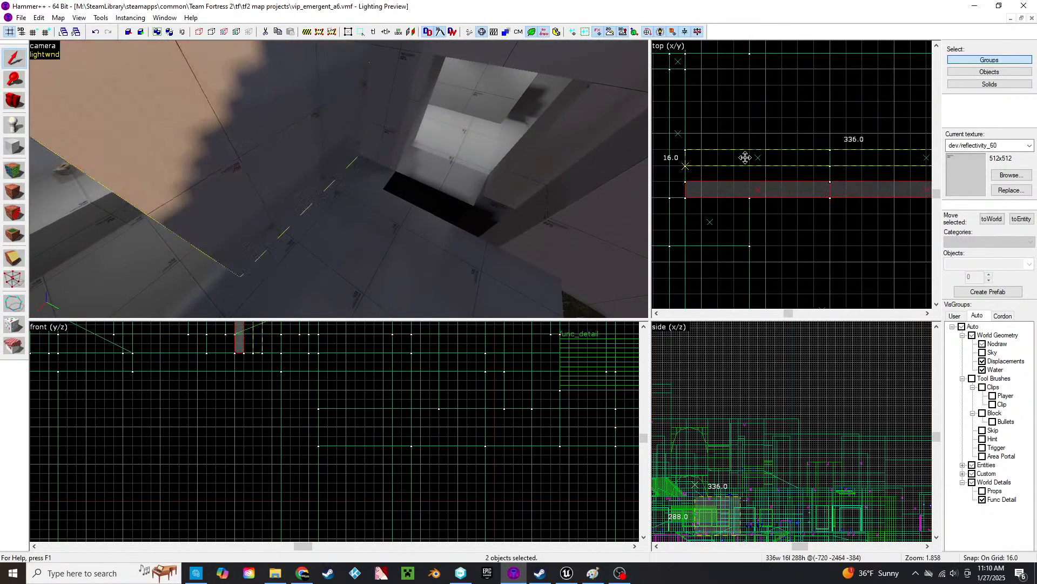
pyautogui.moveTo(746, 69); pyautogui.dragTo(746, 69)
pyautogui.press('z')
# - Delete the 80 by 48 by 288 unit block standing near the relocated thin walls
pyautogui.press('s')
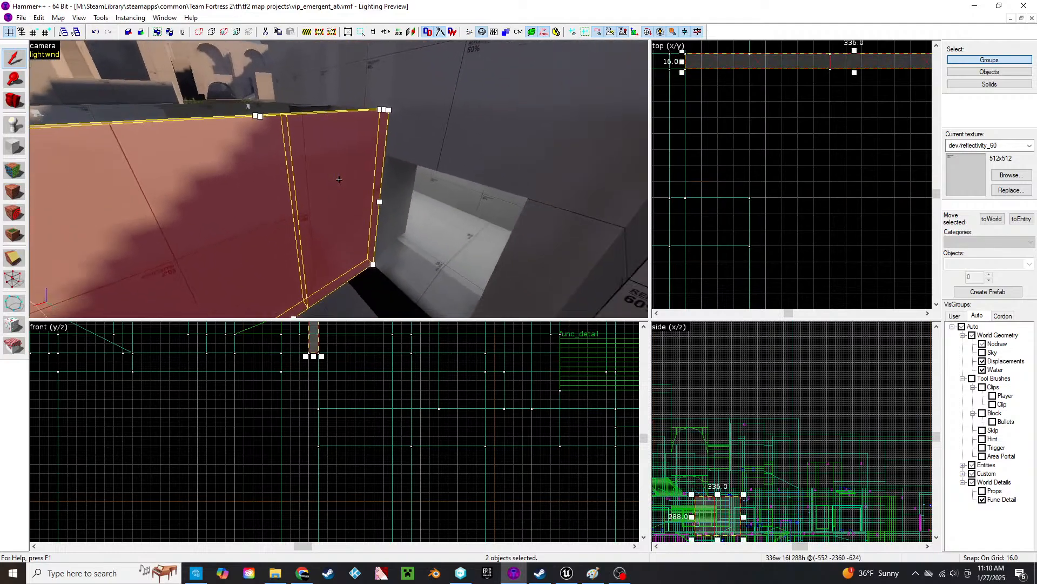
pyautogui.press('s')
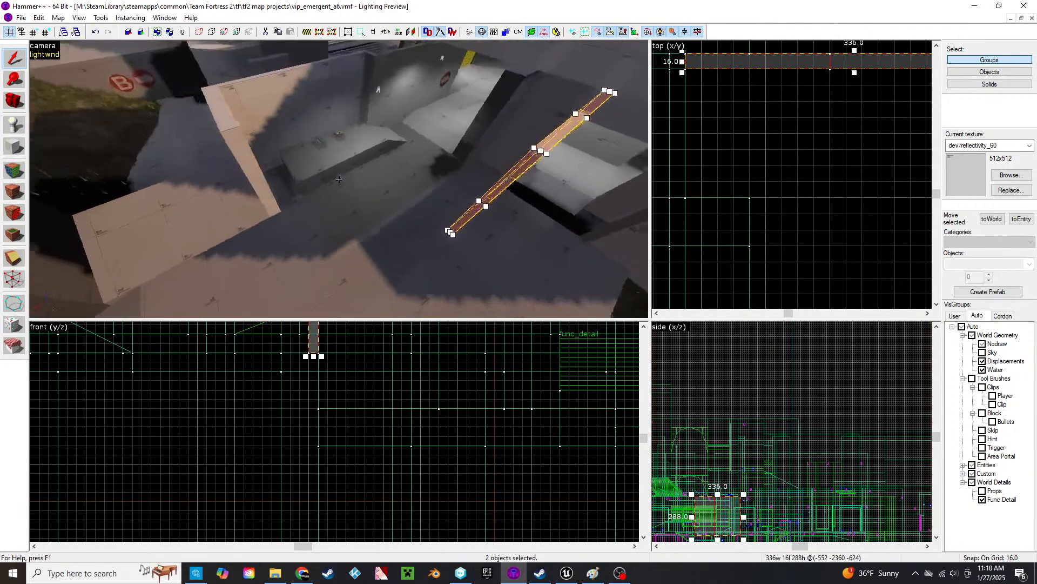
pyautogui.press('w')
pyautogui.click(339, 179)
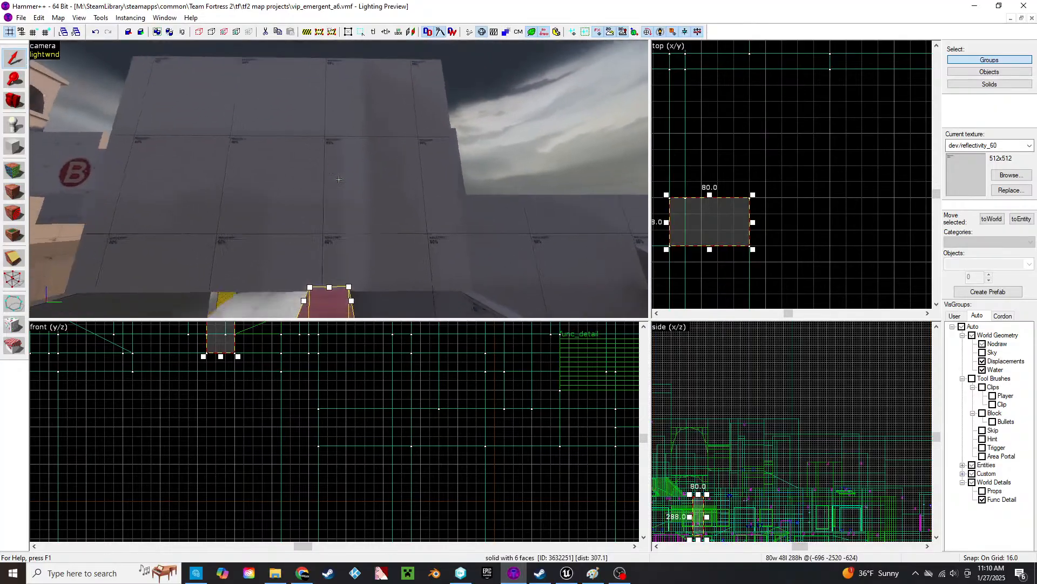
pyautogui.press('Delete')
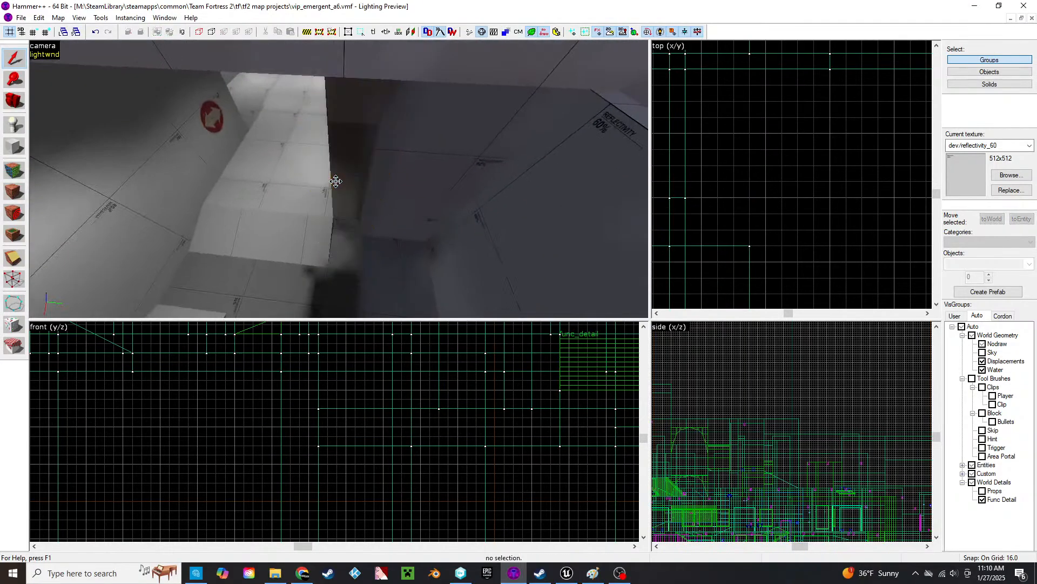
pyautogui.press('w')
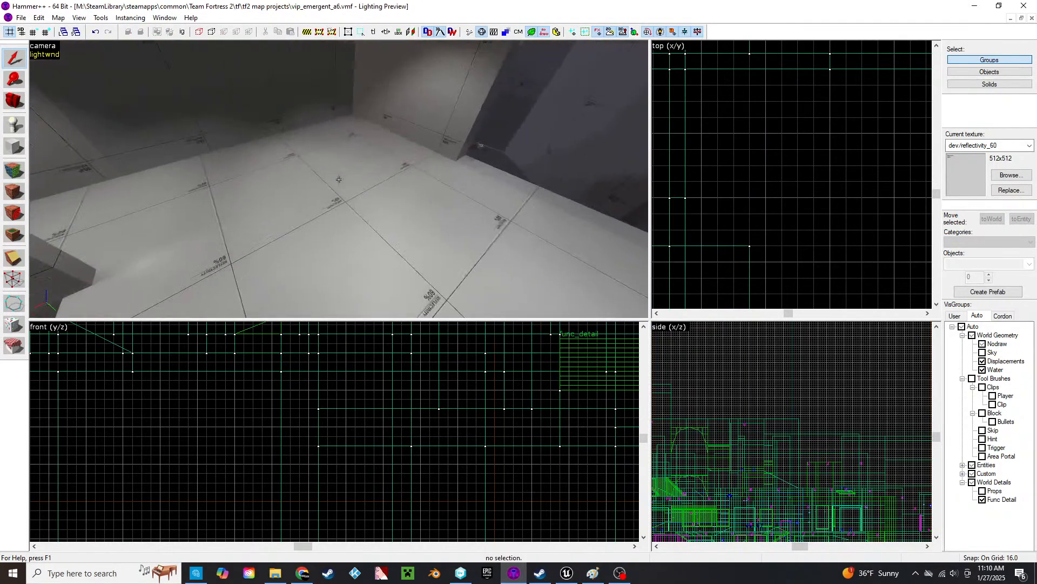
pyautogui.click(339, 179)
pyautogui.press('z')
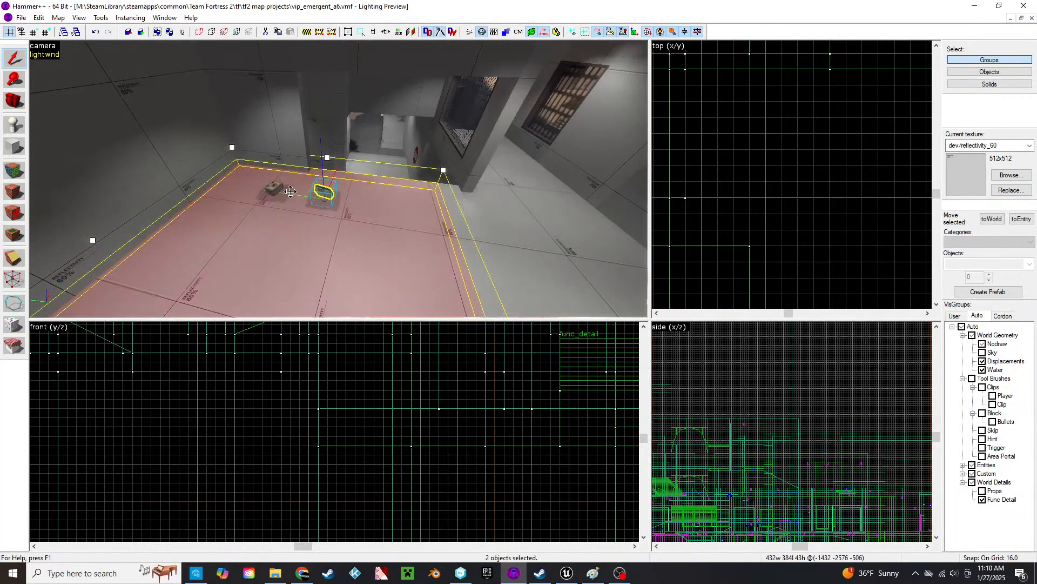
pyautogui.press('z')
pyautogui.press('w')
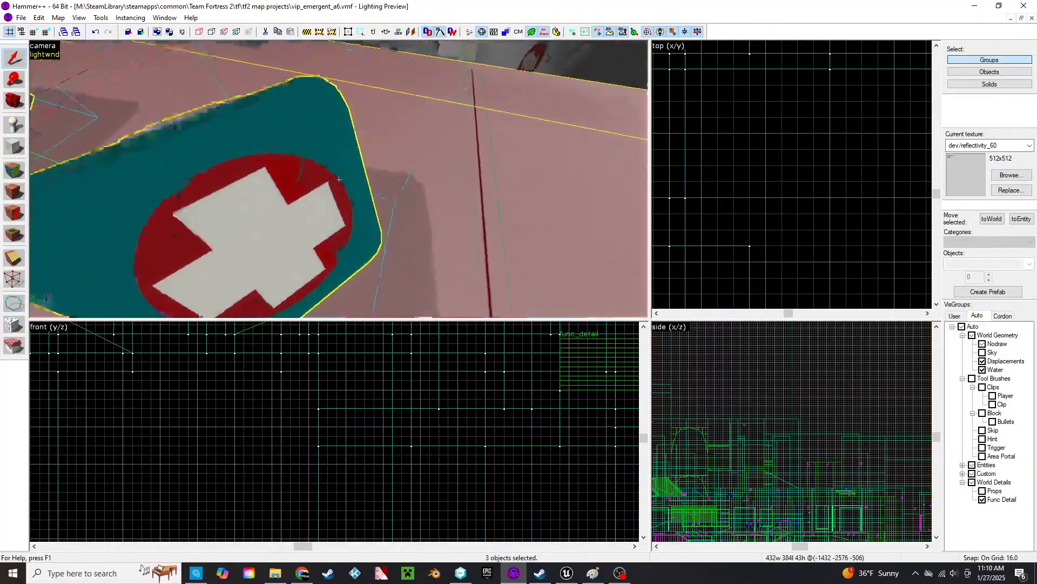
pyautogui.press('s')
pyautogui.press('z')
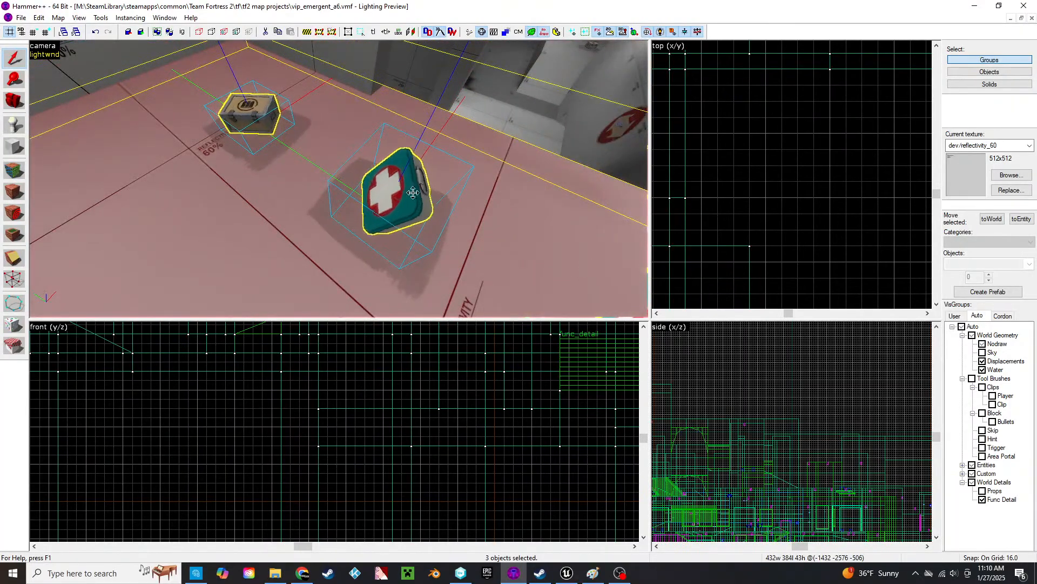
pyautogui.press('Escape')
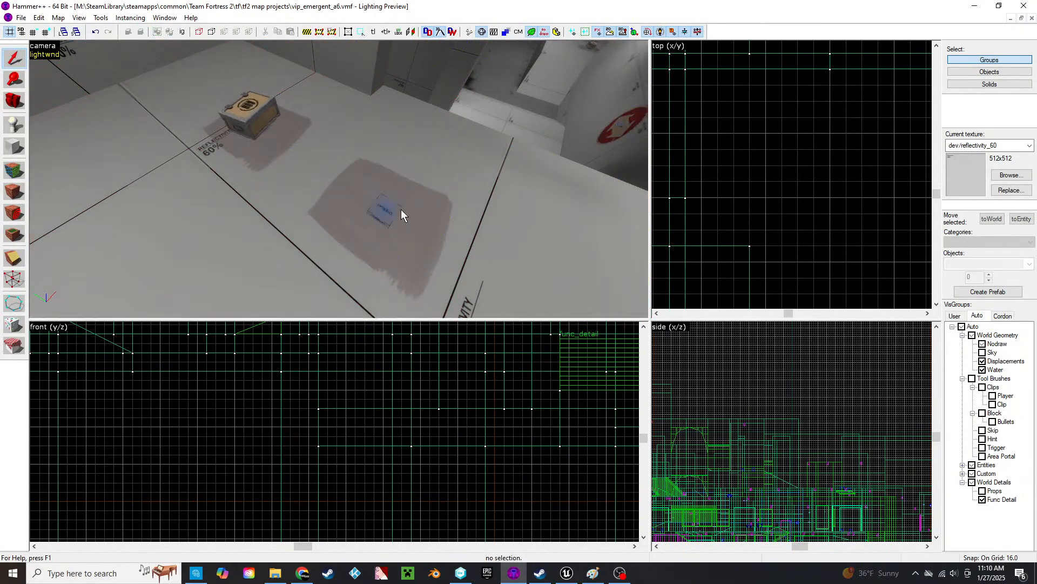
# - Select the medium health kit, the ammo pack, their two ground overlays and the 432 by 384 unit raised floor slab together
pyautogui.click(264, 129)
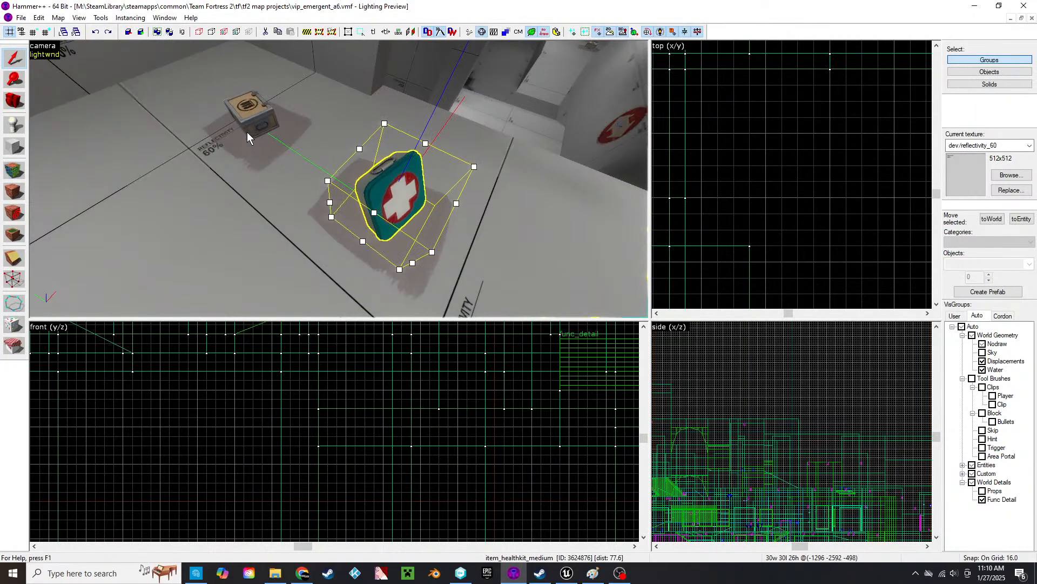
pyautogui.press('z')
pyautogui.press('w')
pyautogui.keyDown('ctrl'); pyautogui.click(339, 180); pyautogui.keyUp('ctrl')
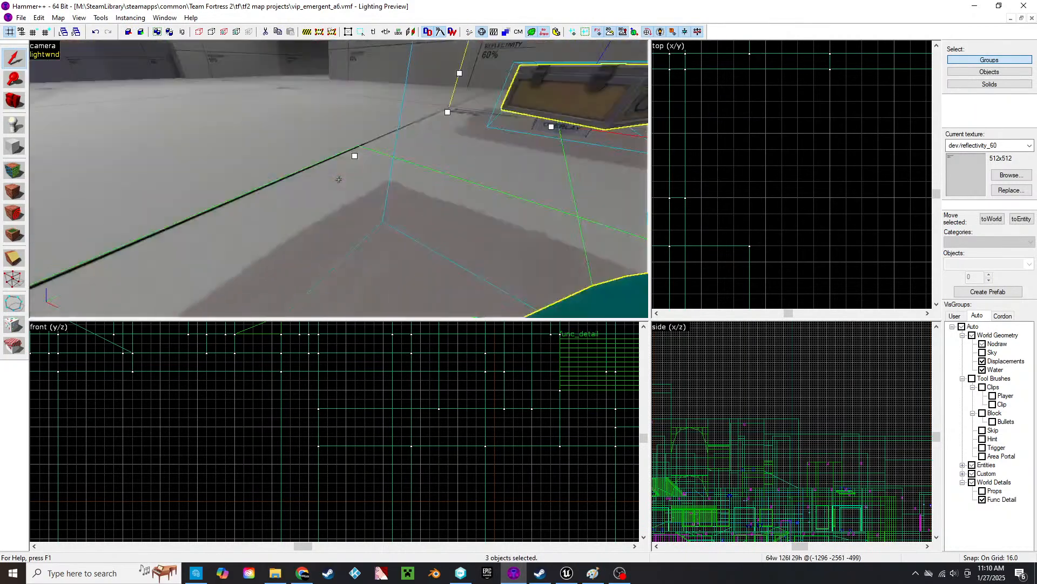
pyautogui.press('w')
pyautogui.press('s')
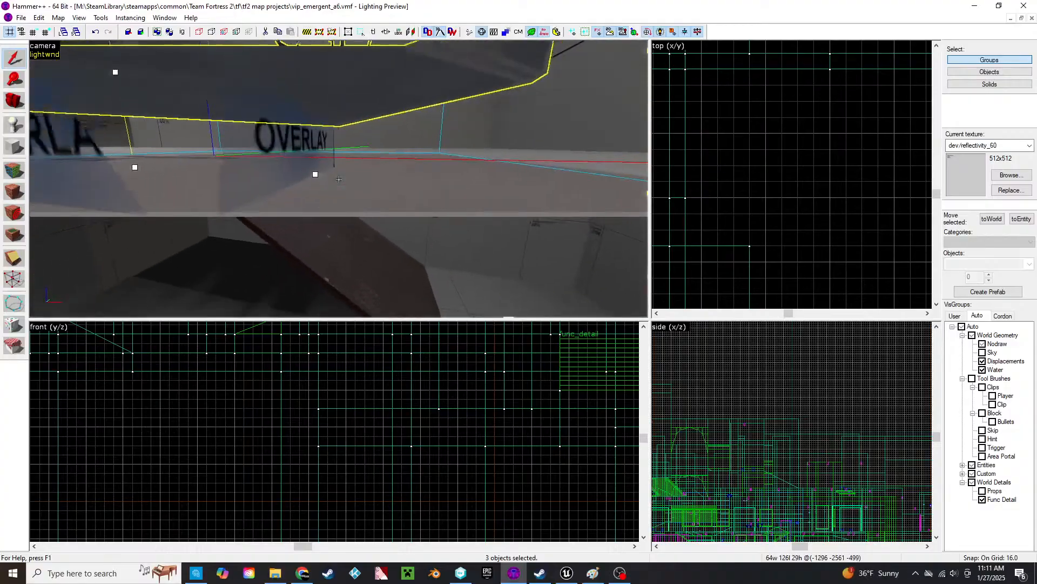
pyautogui.keyDown('ctrl'); pyautogui.click(339, 179); pyautogui.keyUp('ctrl')
pyautogui.press('s')
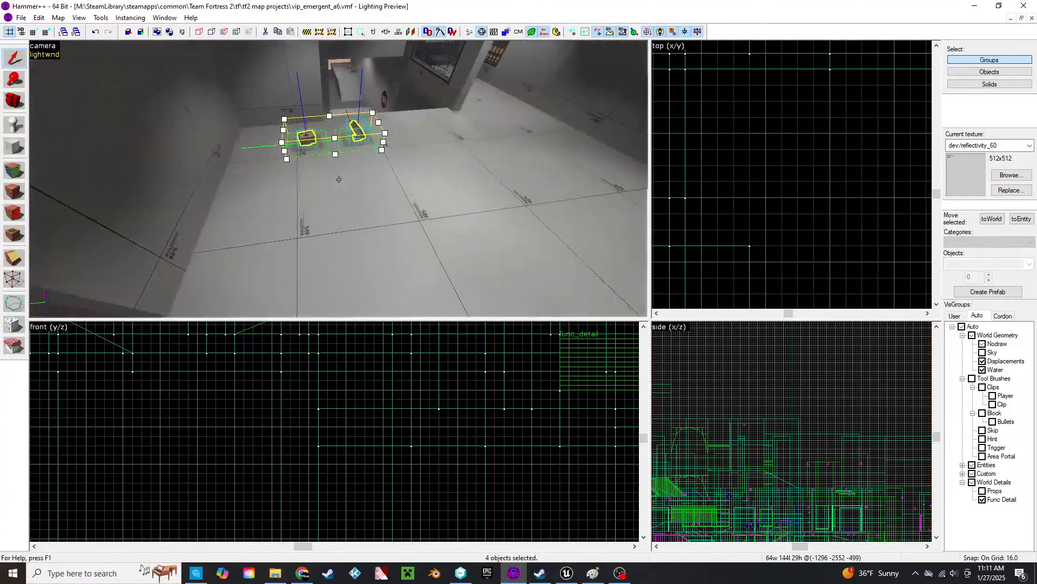
pyautogui.keyDown('ctrl'); pyautogui.click(338, 179); pyautogui.keyUp('ctrl')
pyautogui.press('z')
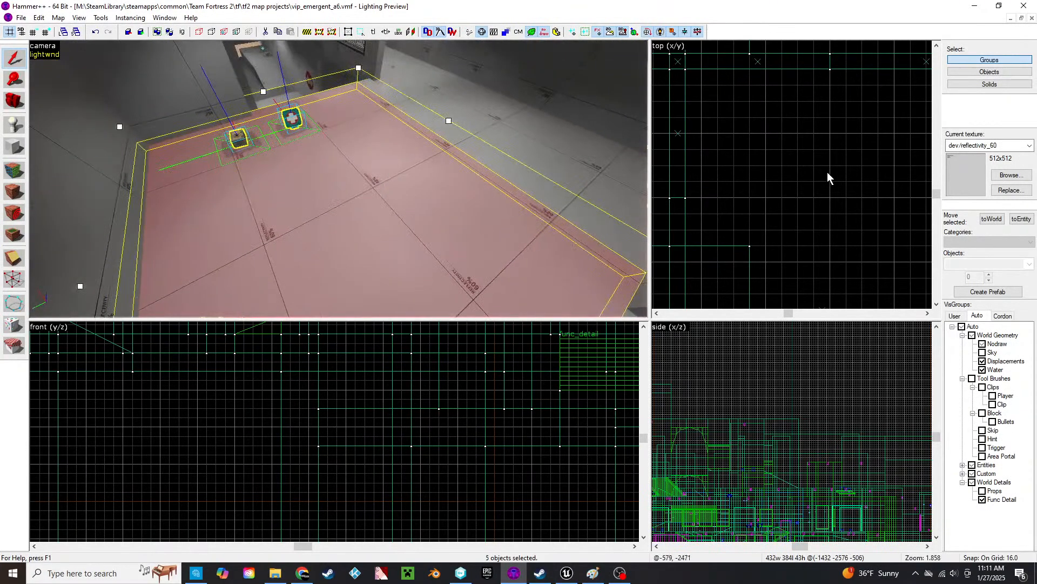
# - Move the selected floor slab with its pickups and overlays in plan over the roofless room, centred at X -248, Y -2656
pyautogui.scroll(-16, 834, 186)
pyautogui.scroll(6, 779, 191)
pyautogui.moveTo(865, 202); pyautogui.dragTo(771, 201, button='middle')
pyautogui.moveTo(724, 197); pyautogui.dragTo(803, 193)
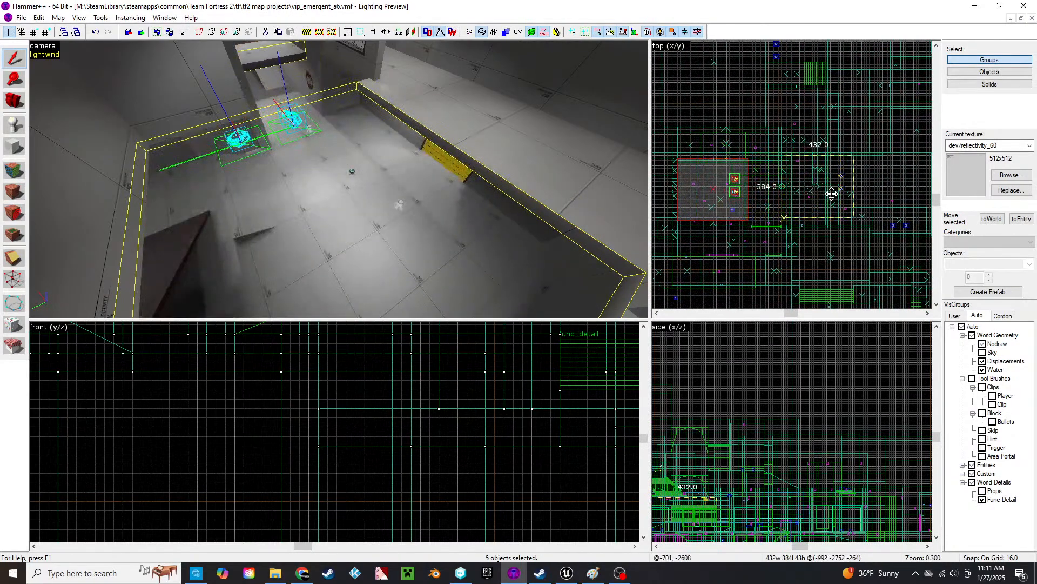
pyautogui.press('z')
pyautogui.press('w')
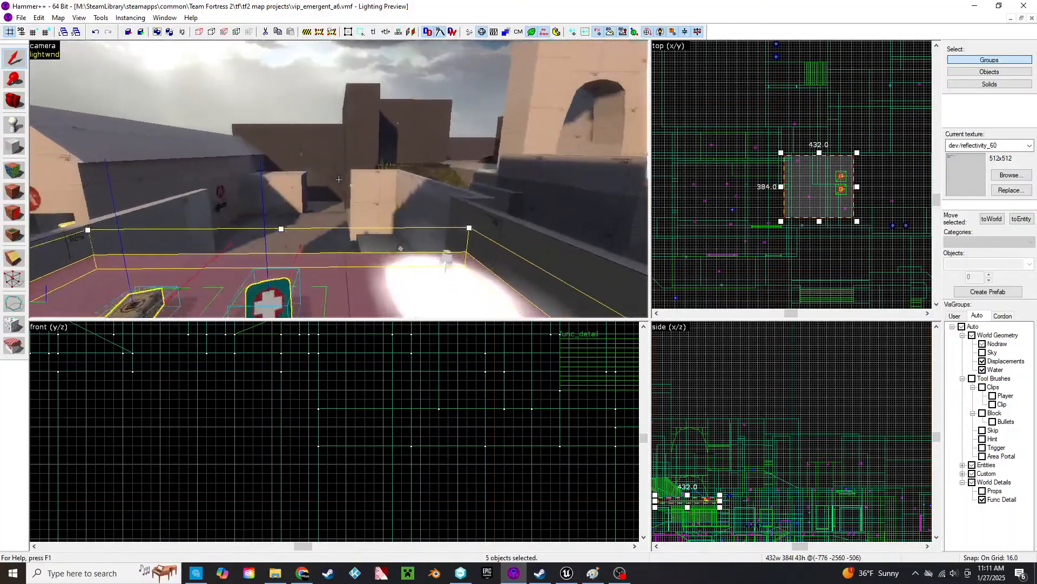
pyautogui.press('a')
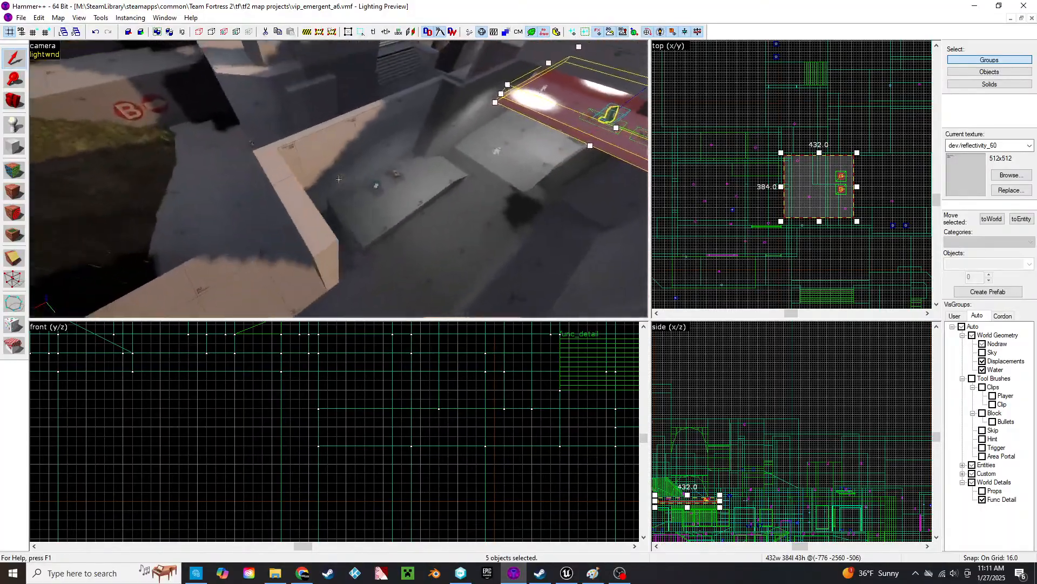
pyautogui.scroll(4, 794, 186)
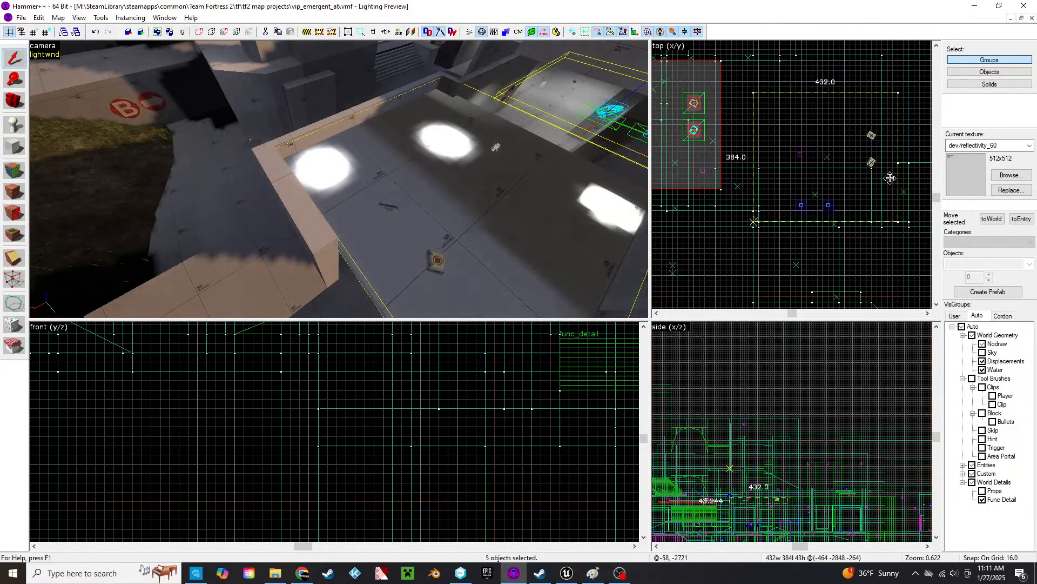
pyautogui.moveTo(890, 179); pyautogui.dragTo(890, 179)
pyautogui.moveTo(760, 164); pyautogui.dragTo(729, 189, button='middle')
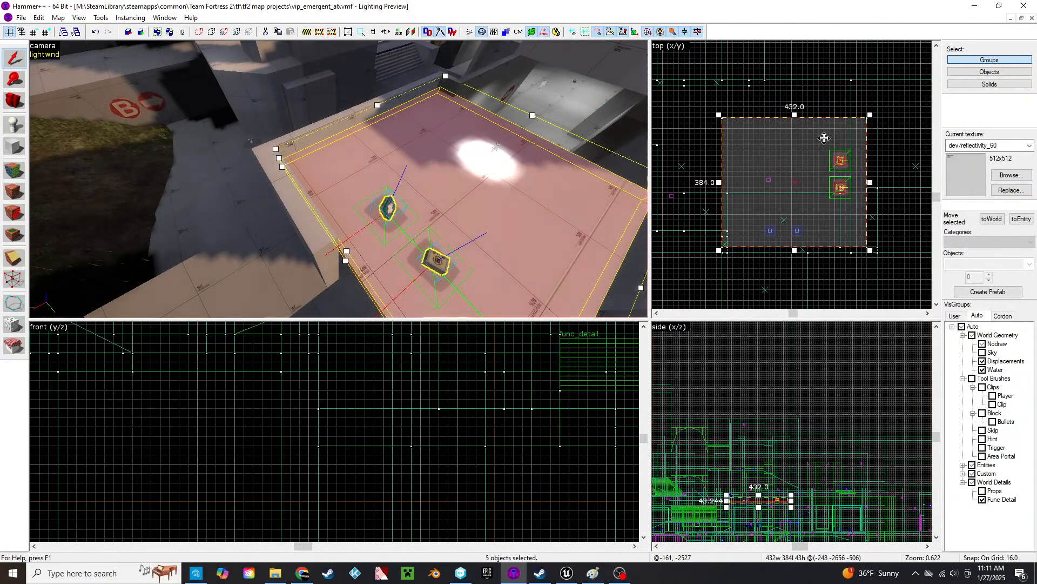
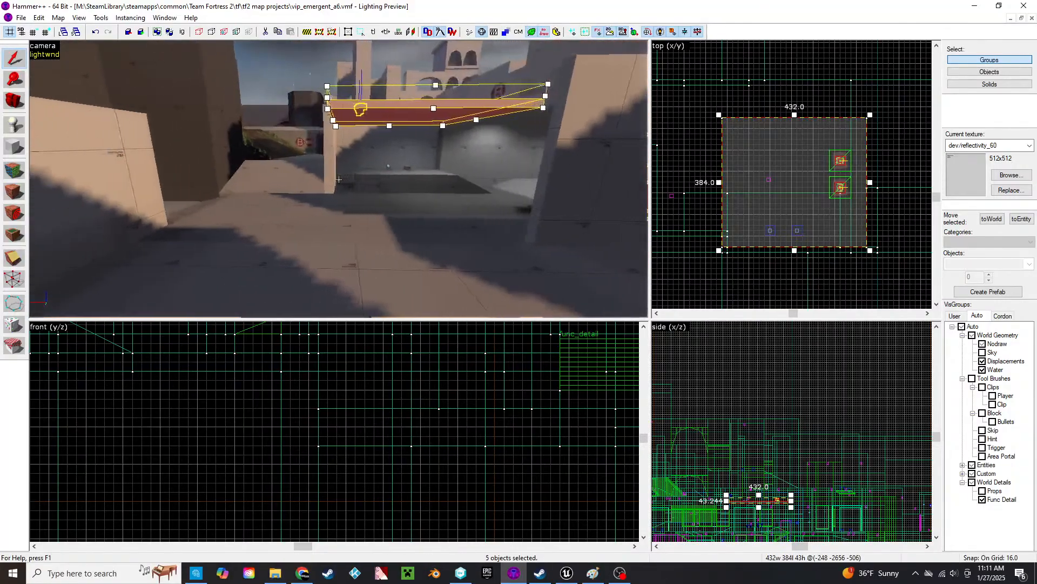
# - Examine the relocated floor slab from the outside approach, and the adjoining interior room with its upper ledge and window opening
pyautogui.press('w')
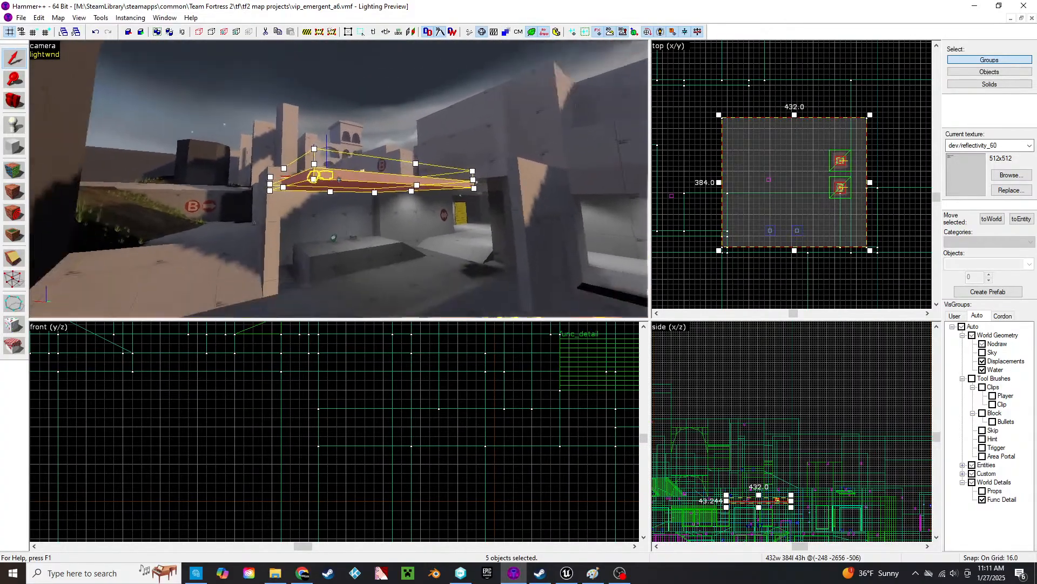
pyautogui.press('w')
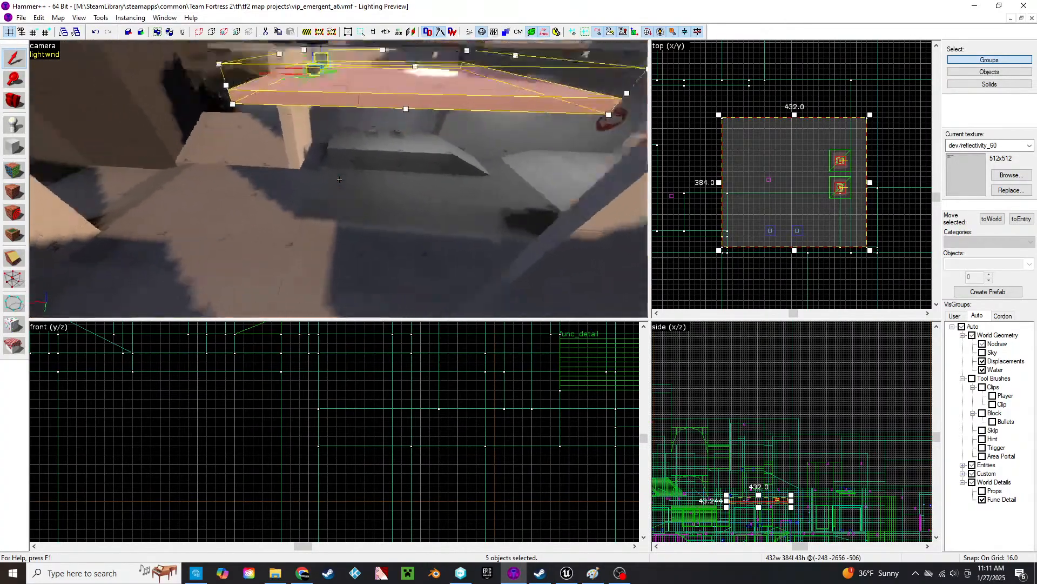
pyautogui.press('w')
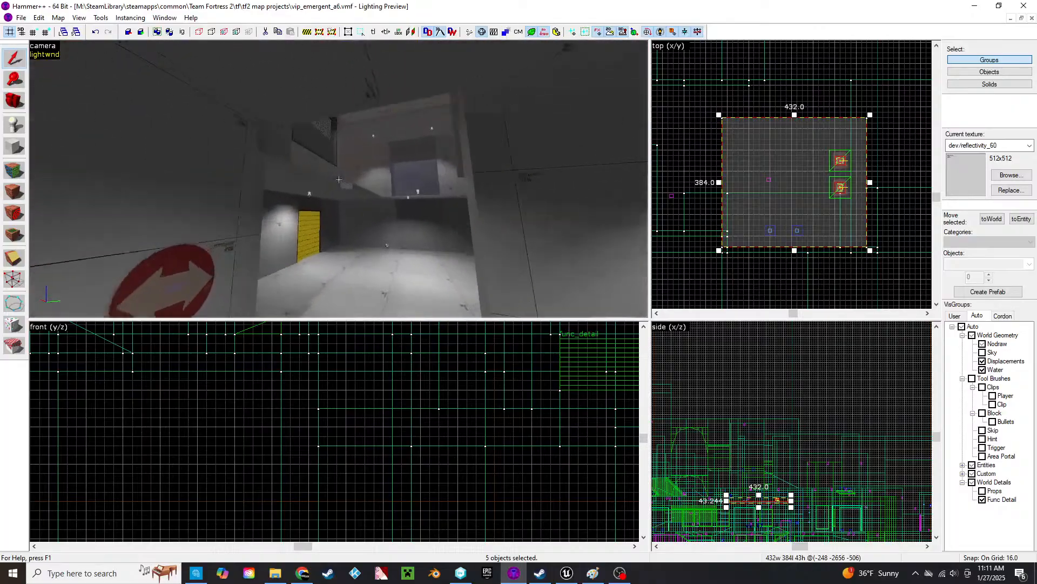
pyautogui.press('w')
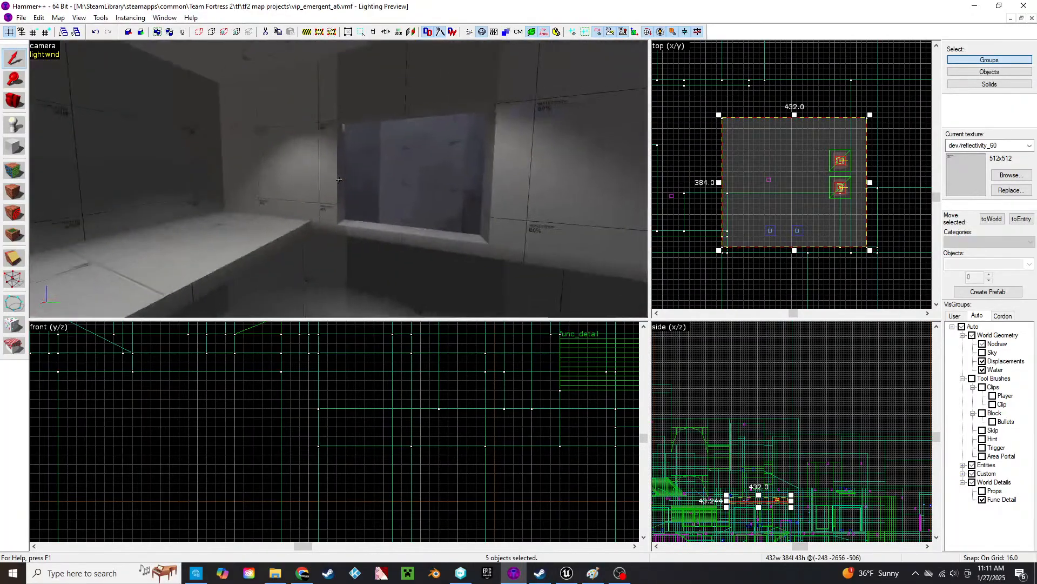
pyautogui.press('w')
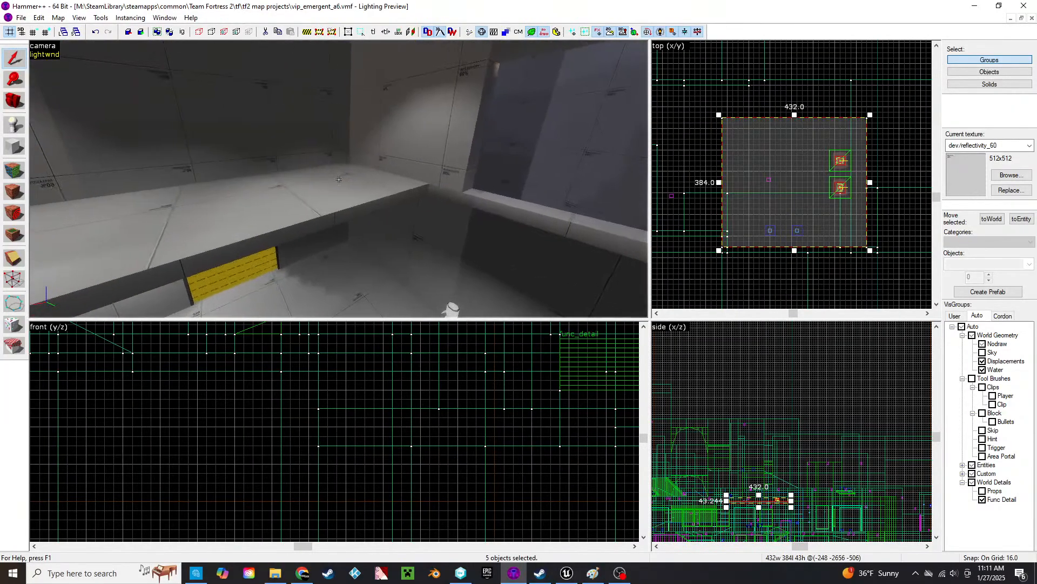
# - Cut the spotlight above the relocated floor slab and paste it on the slab's underside at about X -255, Y -2650, Z -537
pyautogui.press('s')
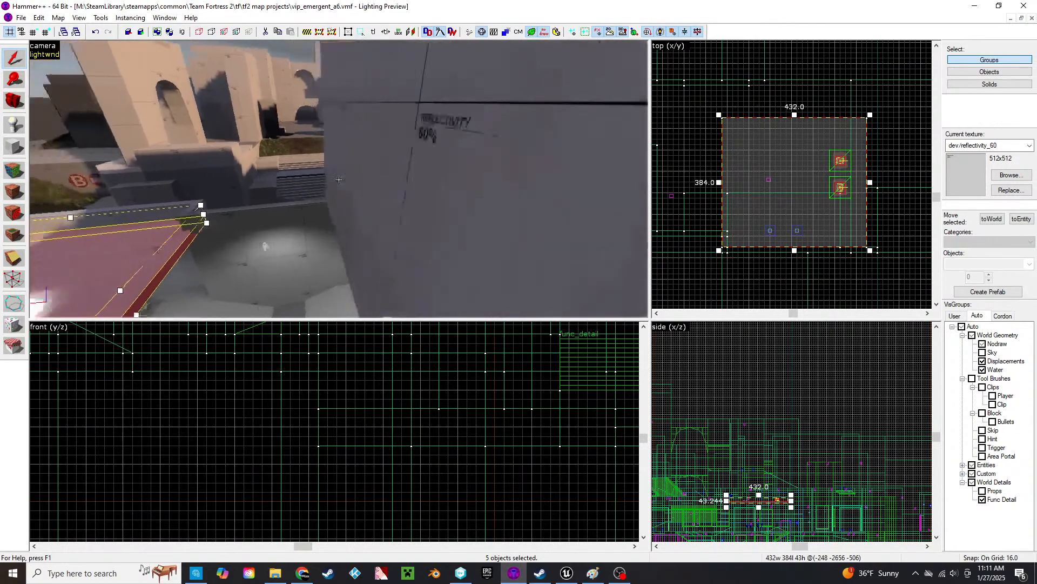
pyautogui.press('w')
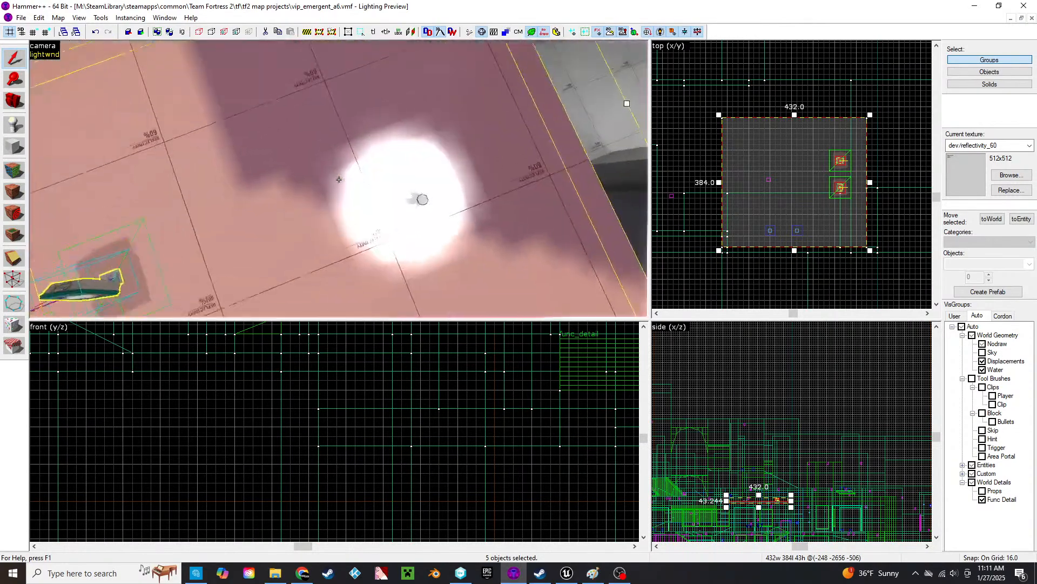
pyautogui.press('s')
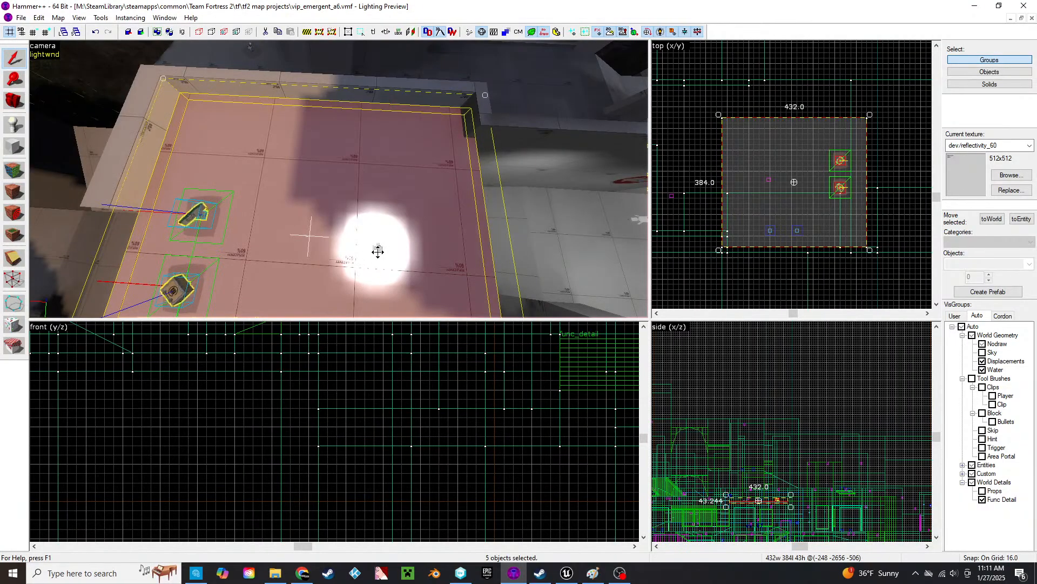
pyautogui.press('Escape')
pyautogui.click(380, 250)
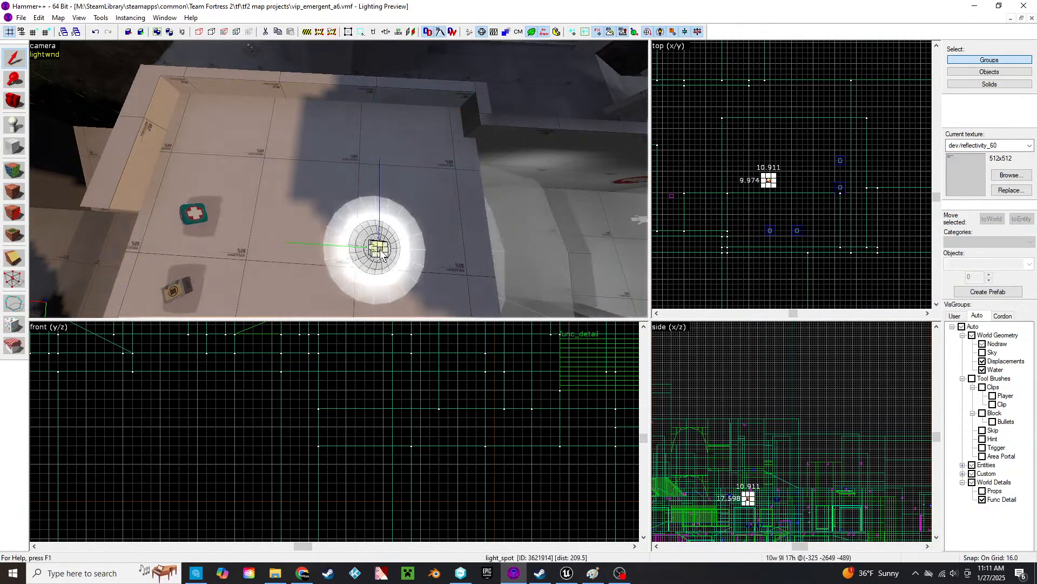
pyautogui.press('z')
pyautogui.press('w')
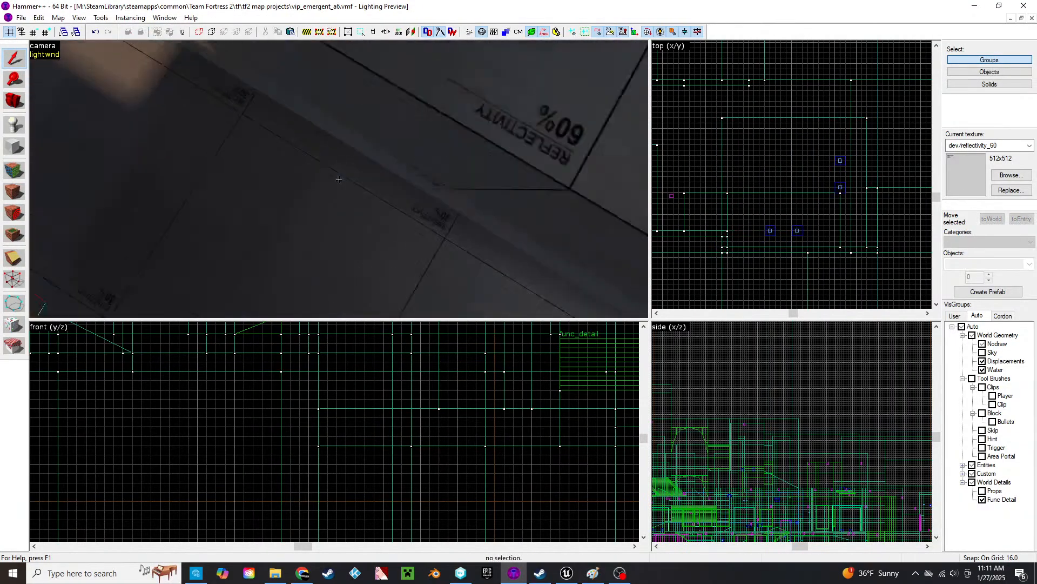
pyautogui.click(339, 179)
pyautogui.press('w')
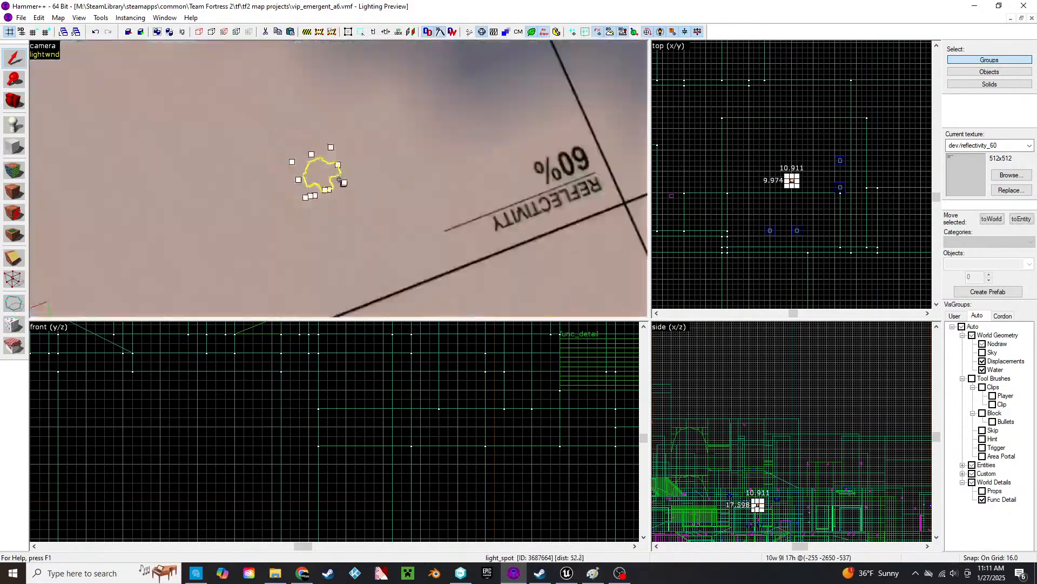
# - Trim the relocated floor slab's west edge so that the slab measures 416 by 384 units in plan
pyautogui.press('s')
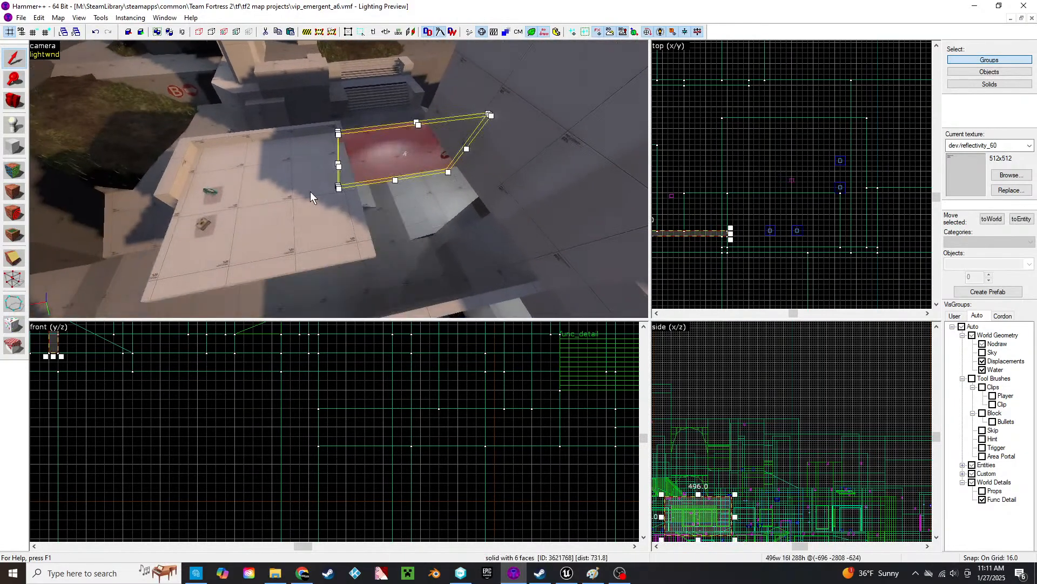
pyautogui.click(310, 192)
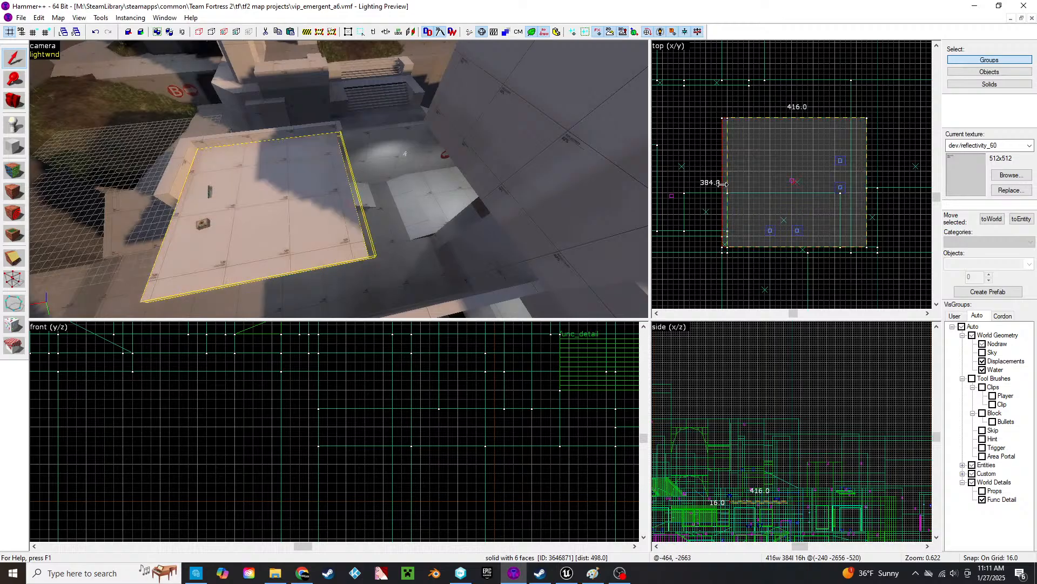
pyautogui.click(303, 238)
pyautogui.press('z')
# - Examine the trimmed slab from above and below, the surrounding A-signed approaches, and the 960 by 288 by 160 unit floor block with its adjoining gap
pyautogui.press('d')
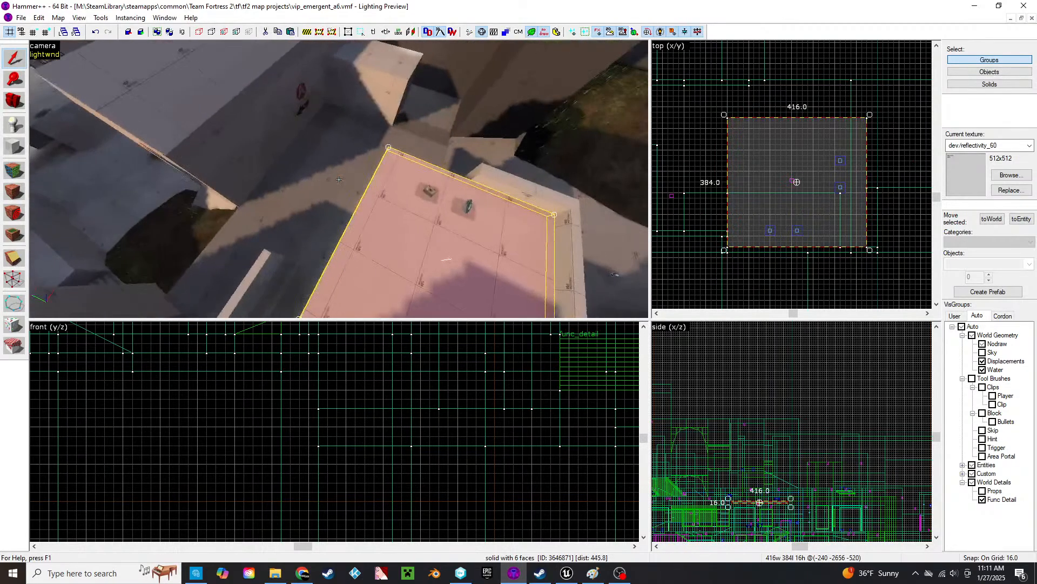
pyautogui.press('a')
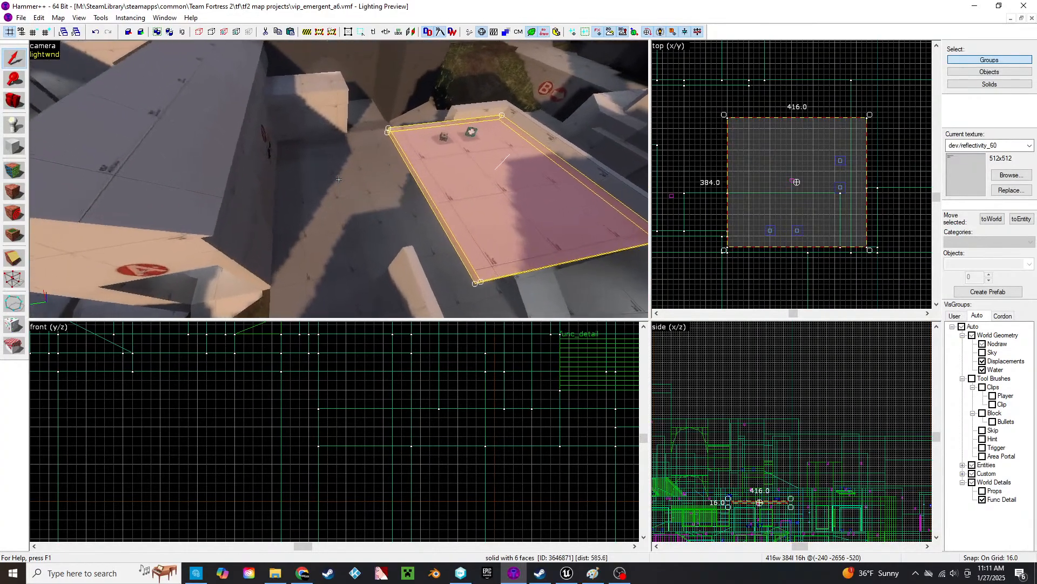
pyautogui.press('w')
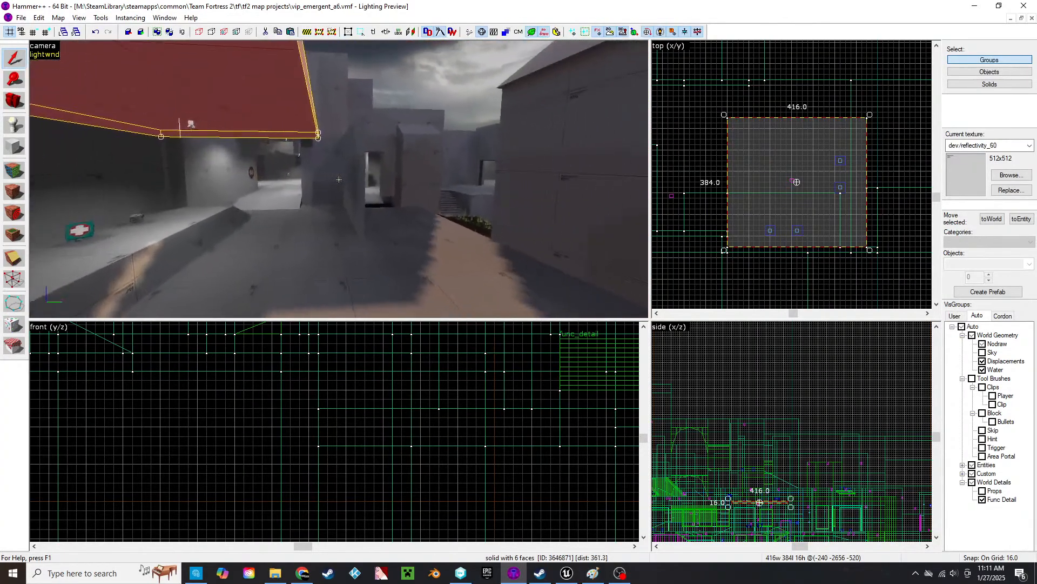
pyautogui.press('w')
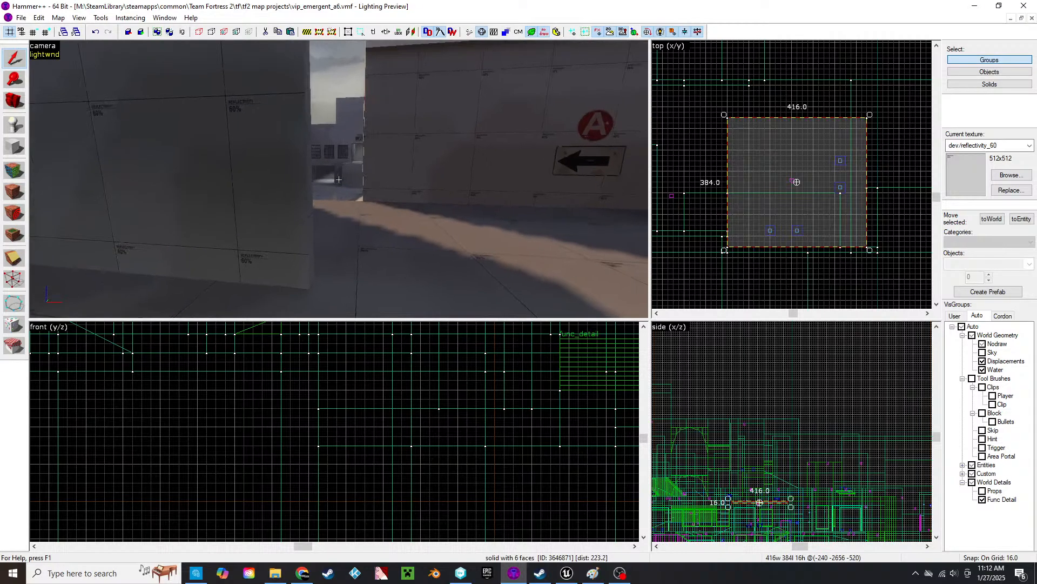
pyautogui.press('s')
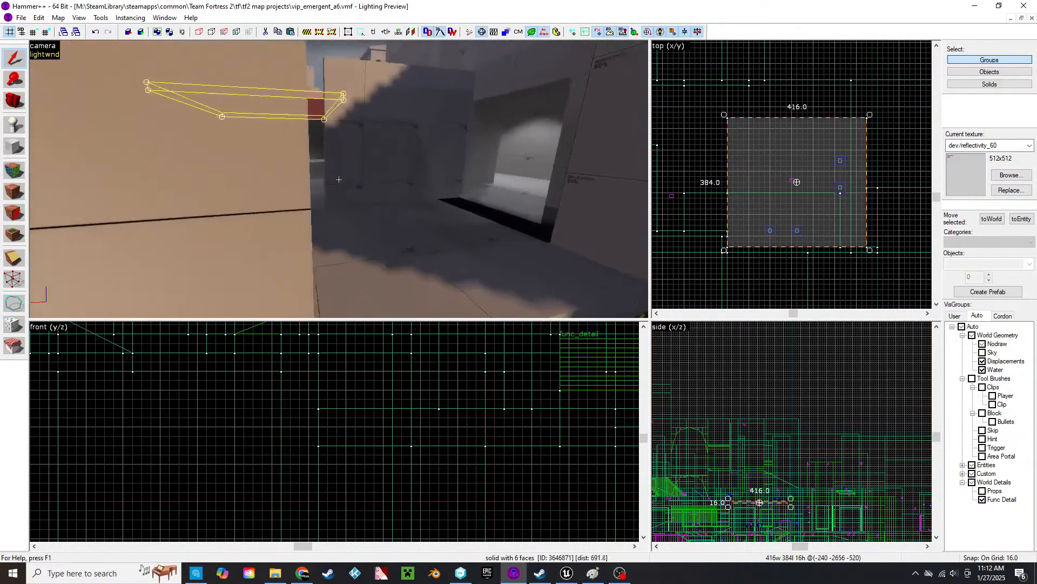
pyautogui.press('s')
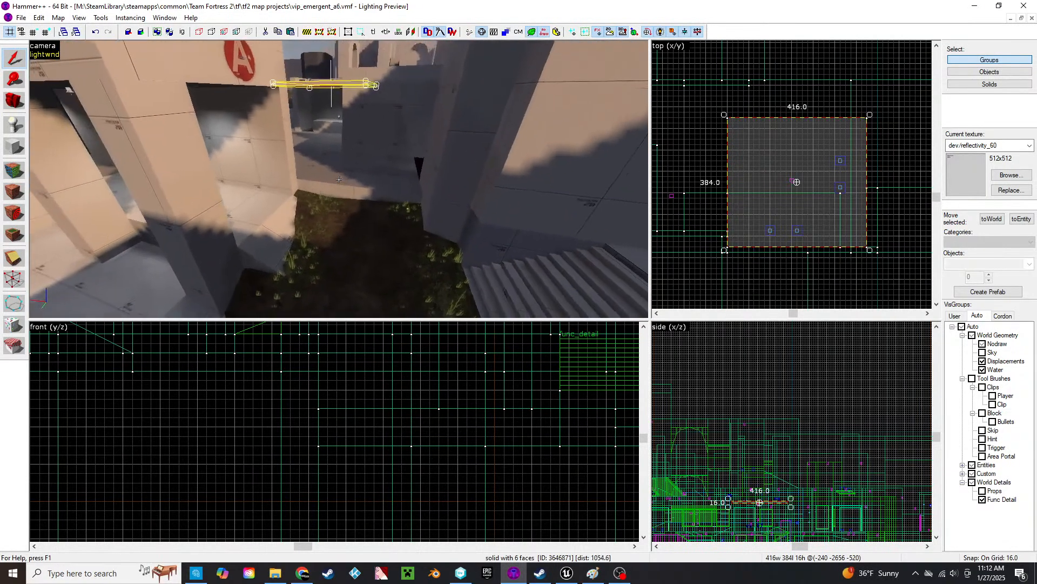
pyautogui.press('z')
pyautogui.click(345, 191)
pyautogui.press('z')
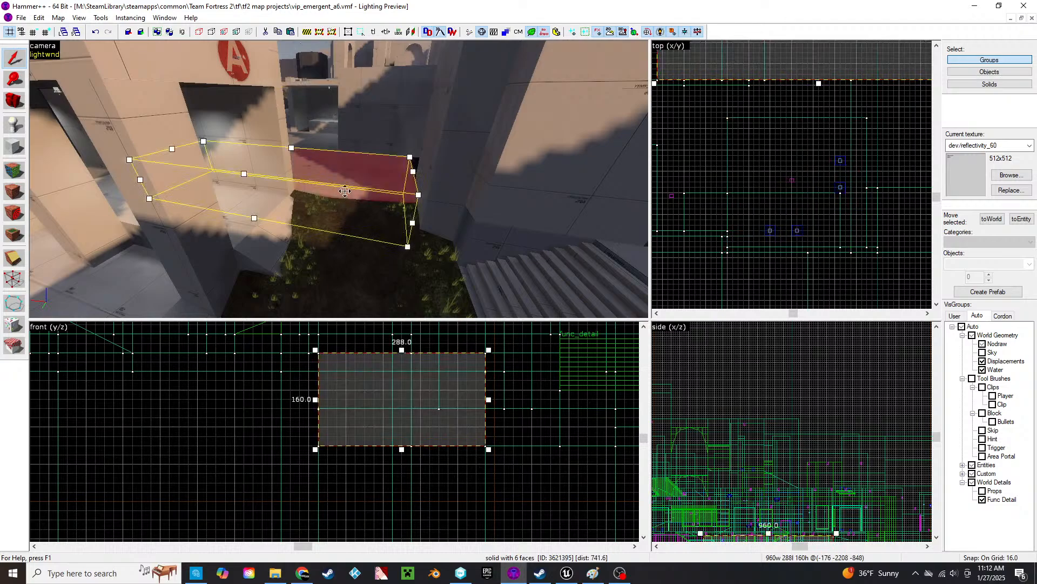
pyautogui.press('w')
pyautogui.press('s')
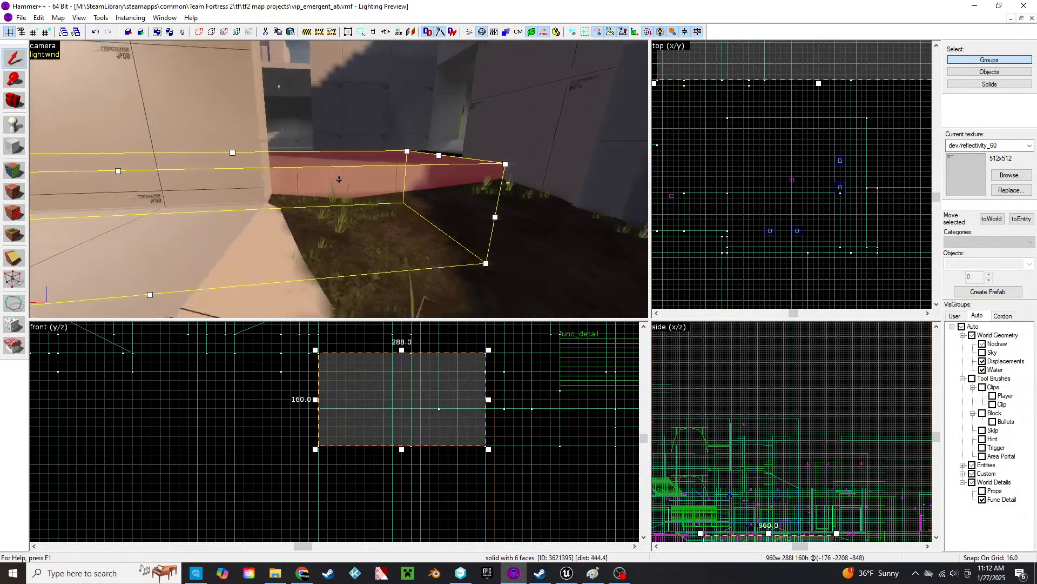
pyautogui.press('w')
pyautogui.press('d')
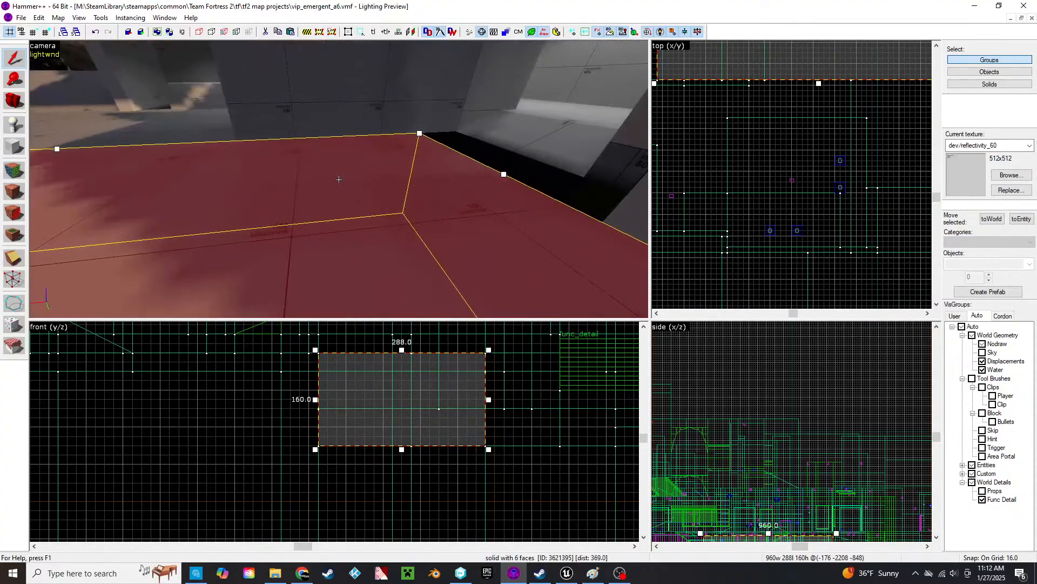
pyautogui.press('w')
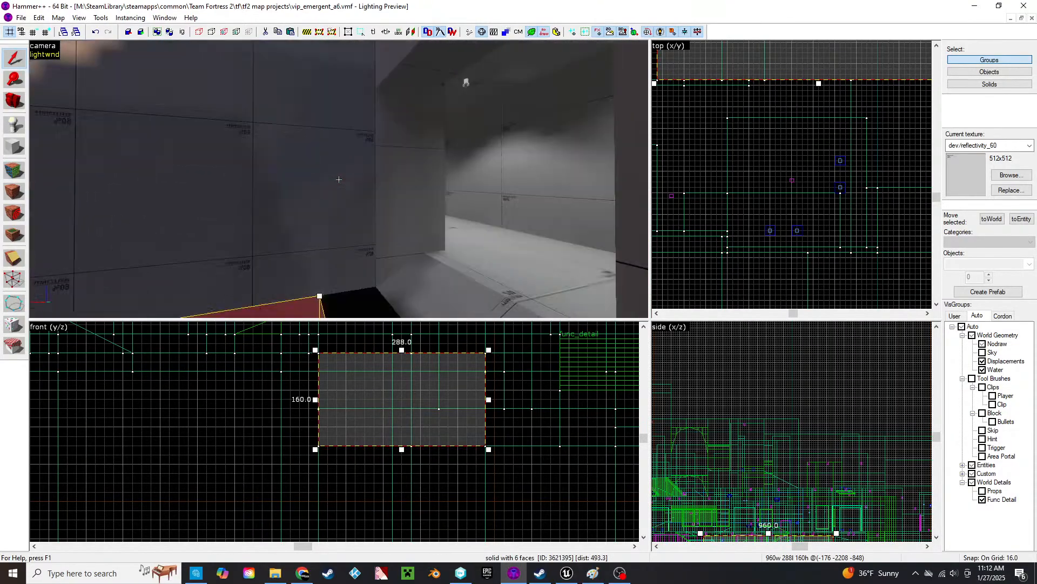
# - Switch the camera view from lighting preview to 3D Shaded Textured Polygons
pyautogui.click(49, 55)
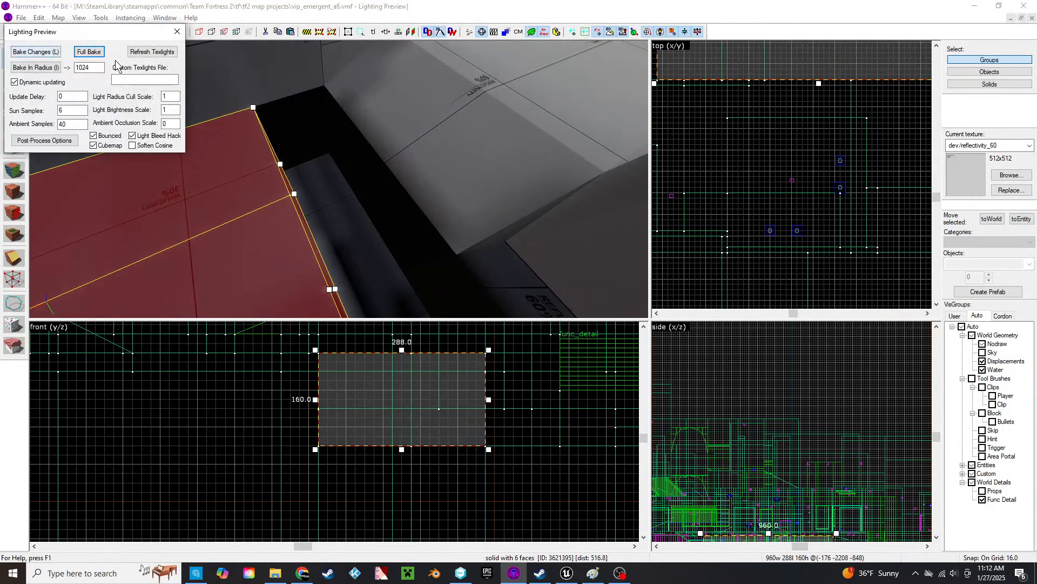
pyautogui.click(49, 48)
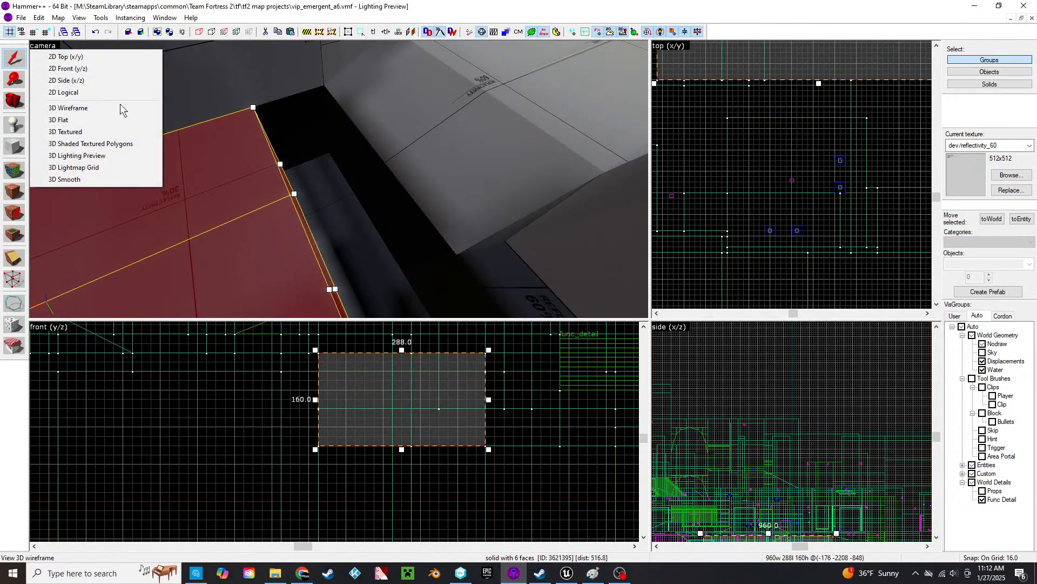
pyautogui.click(120, 139)
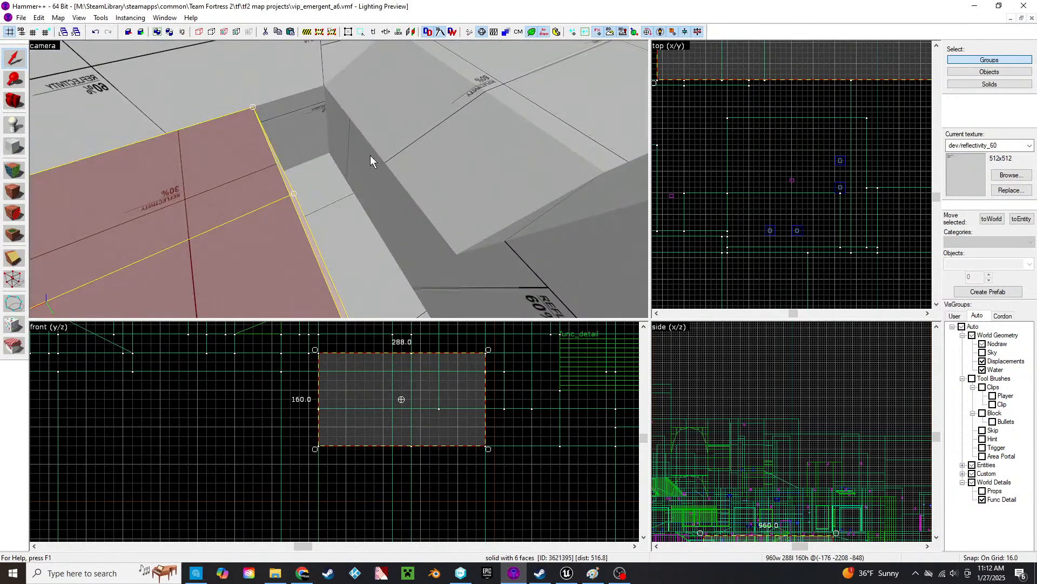
# - Shorten the 128 unit wide, 448 unit high block beside the gap to 192 units along Y by pulling back its south face
pyautogui.press('z')
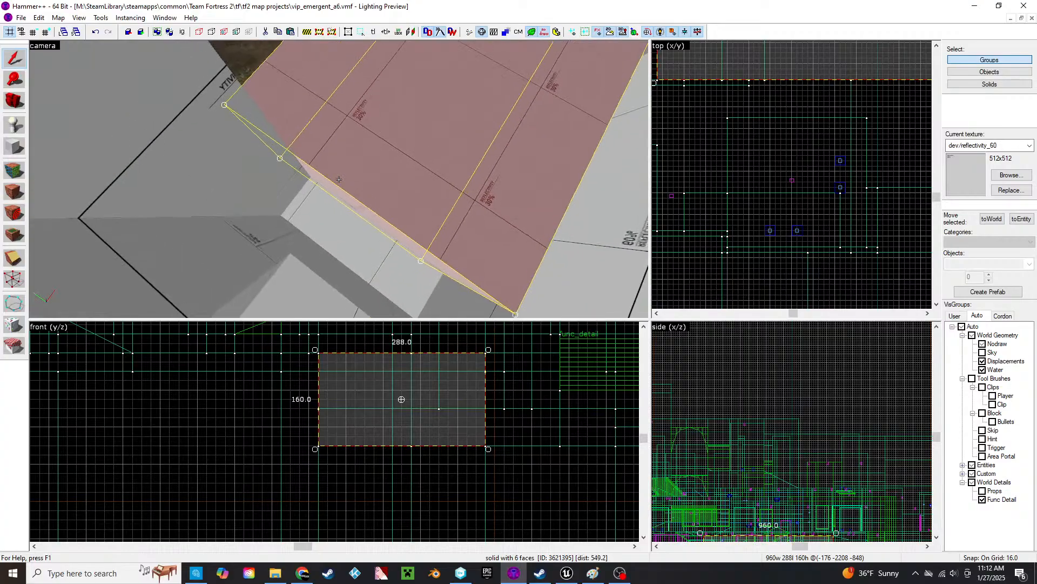
pyautogui.click(338, 179)
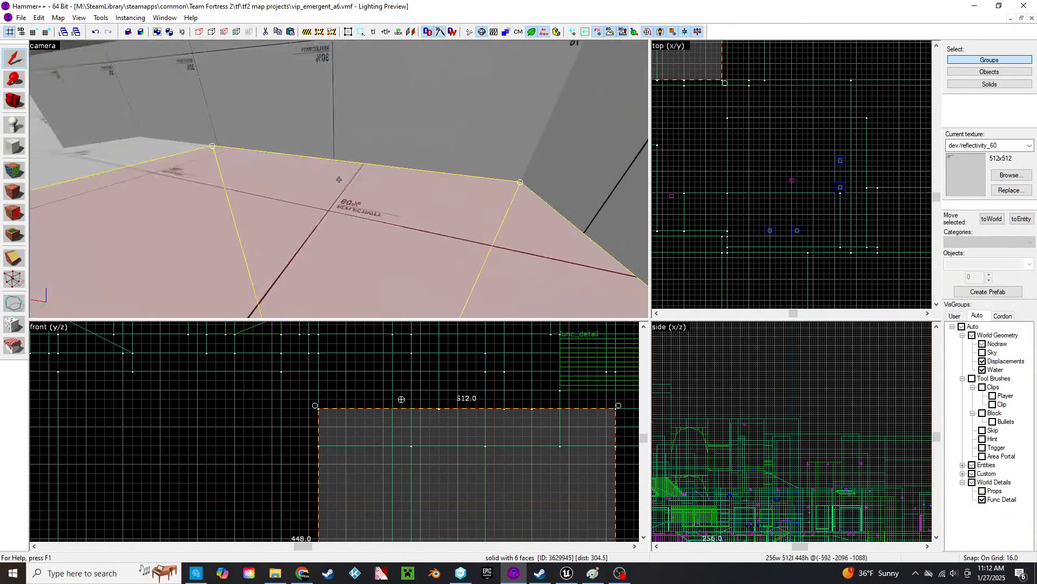
pyautogui.click(338, 179)
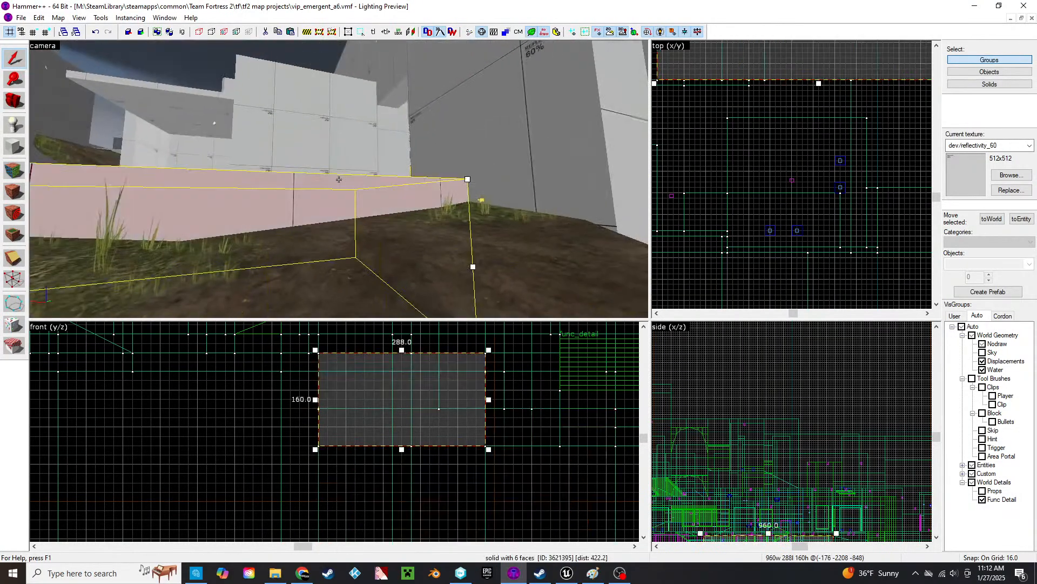
pyautogui.press('w')
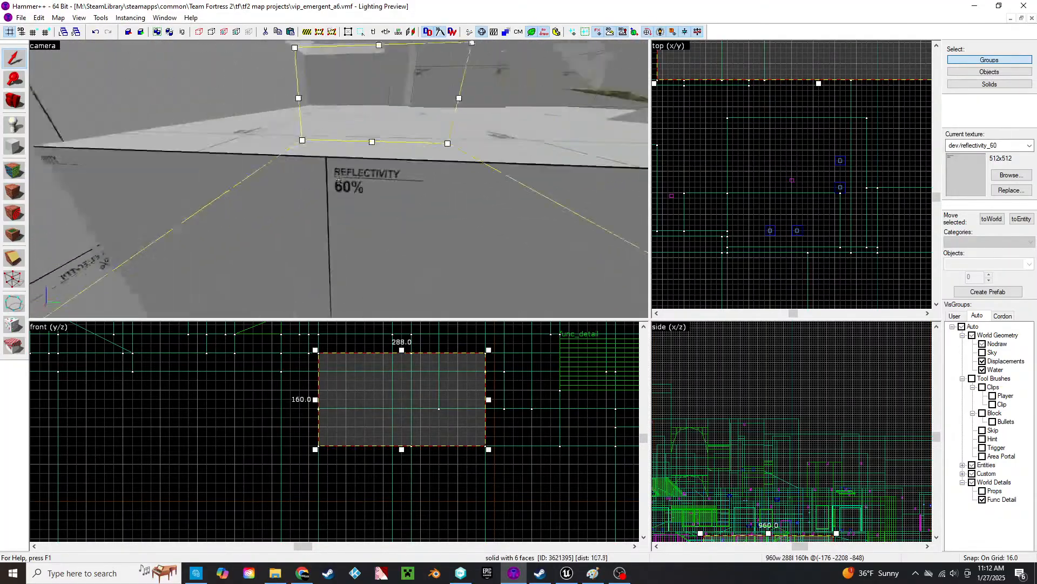
pyautogui.click(339, 178)
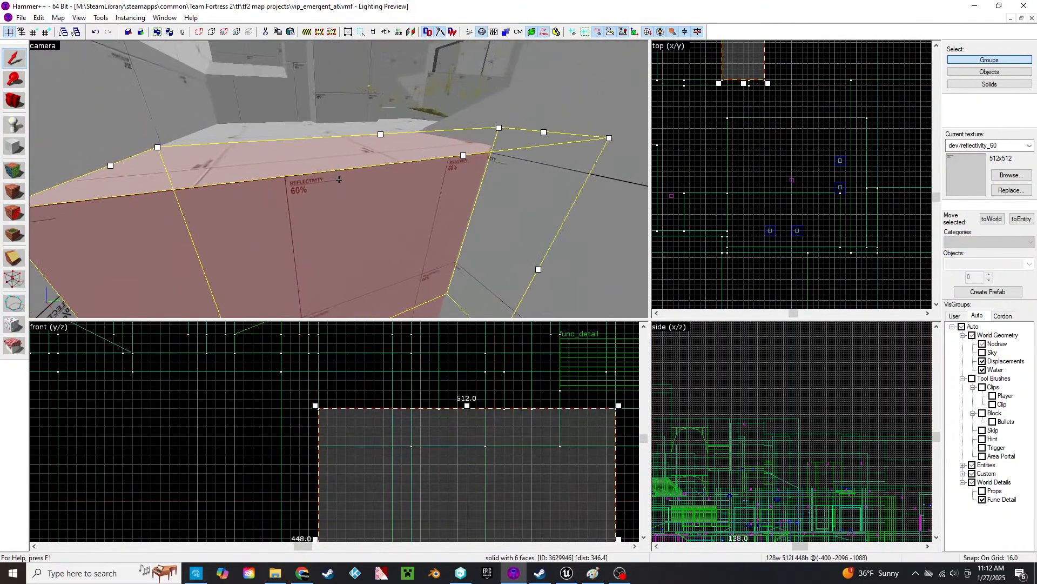
pyautogui.press('d')
pyautogui.press('s')
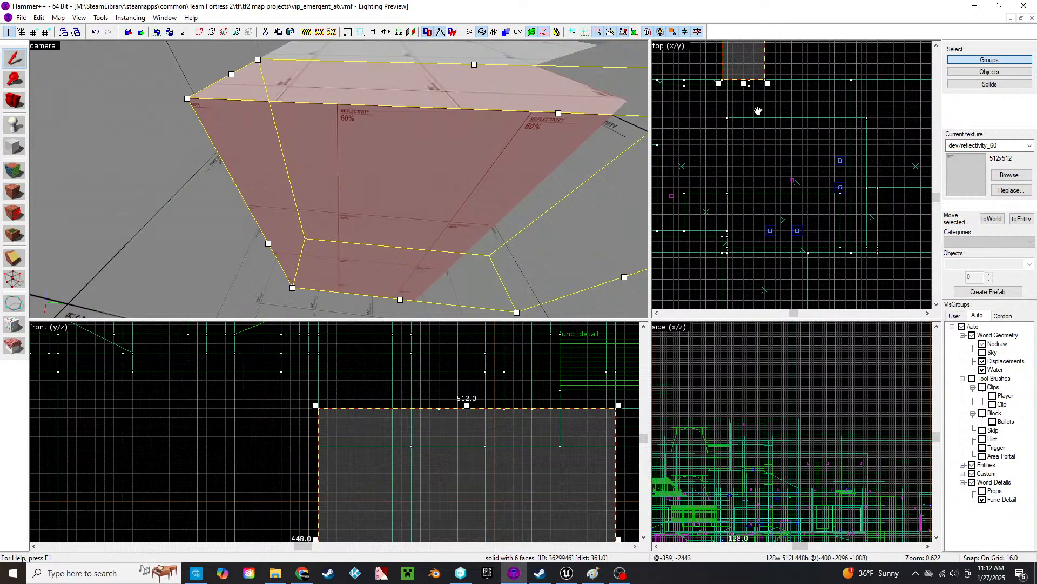
pyautogui.moveTo(758, 111); pyautogui.dragTo(773, 266)
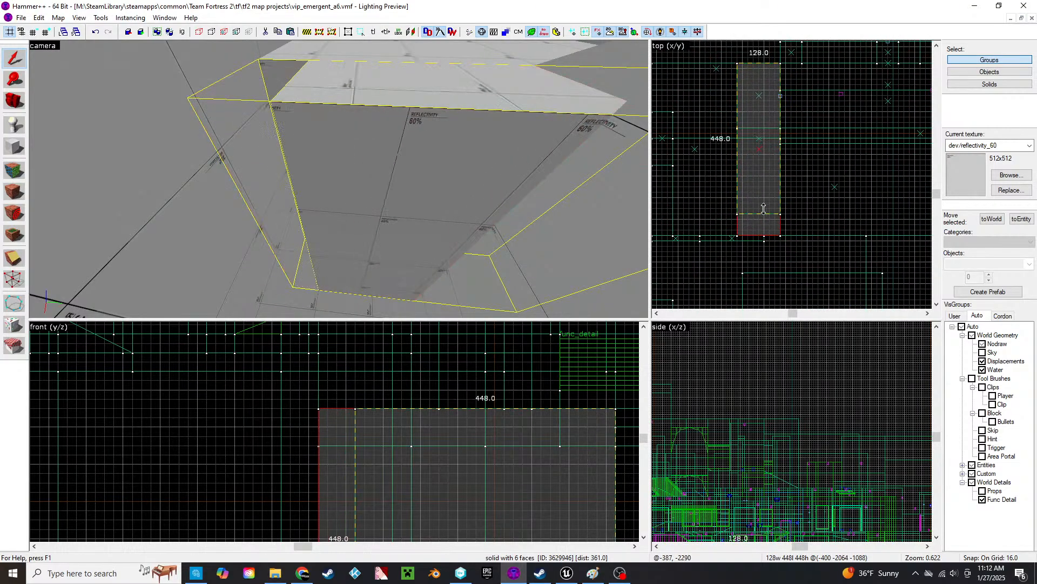
pyautogui.moveTo(784, 128); pyautogui.dragTo(784, 128)
pyautogui.press('z')
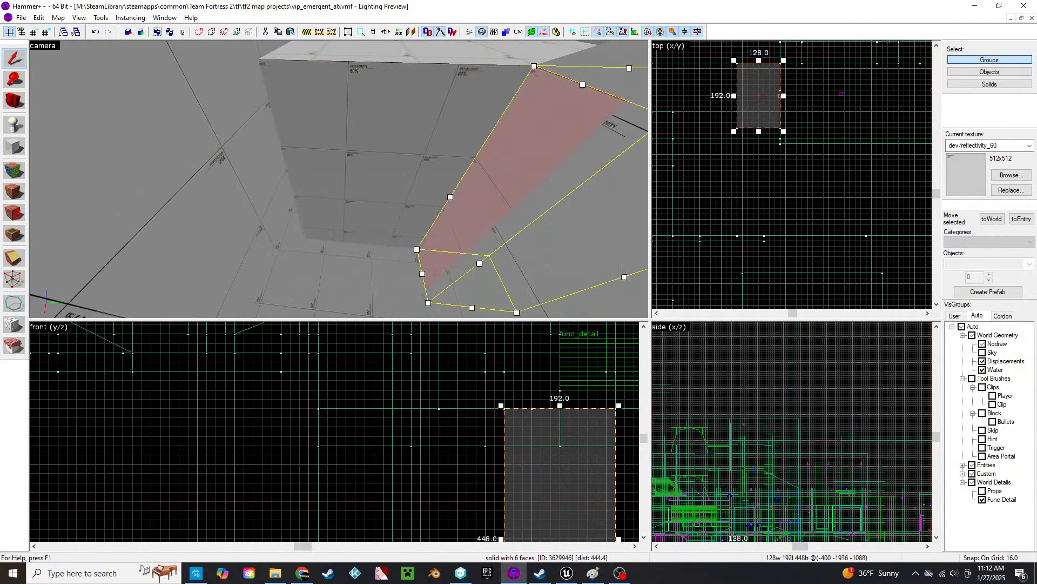
# - Shorten the neighbouring 256 unit wide, 448 unit high block to 224 units along Y by pulling back its south face
pyautogui.press('w')
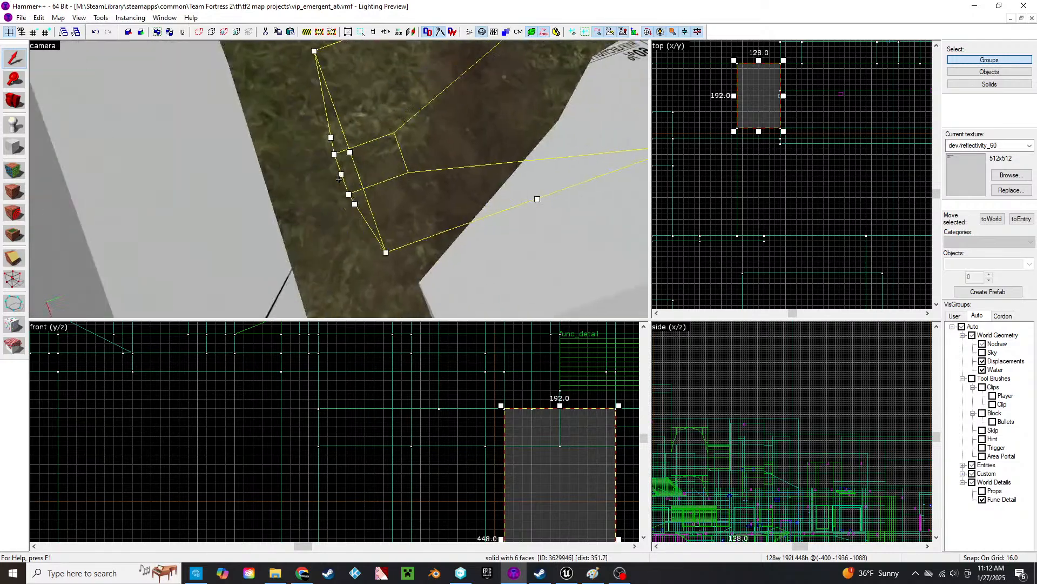
pyautogui.press('s')
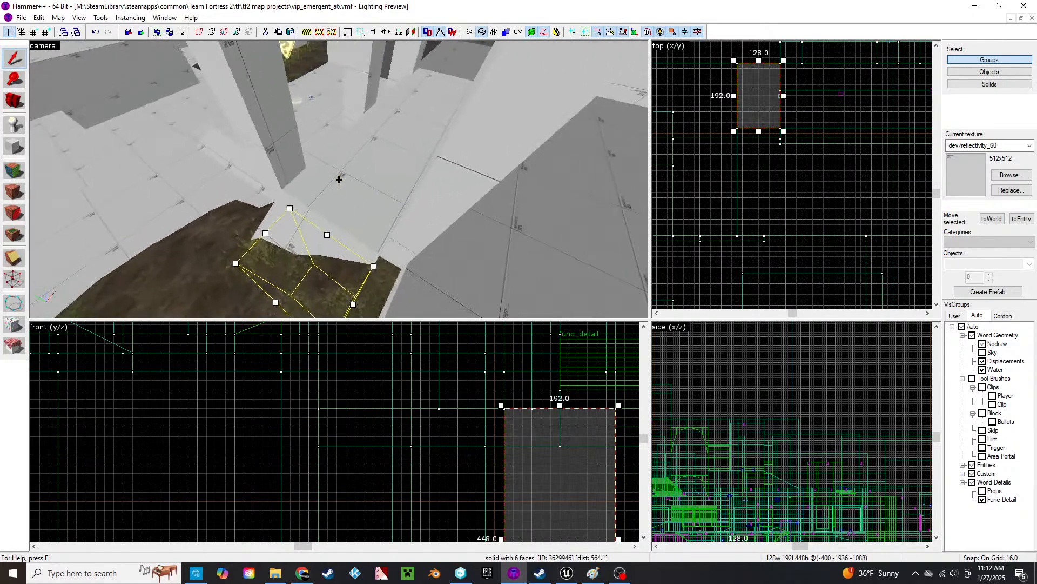
pyautogui.press('d')
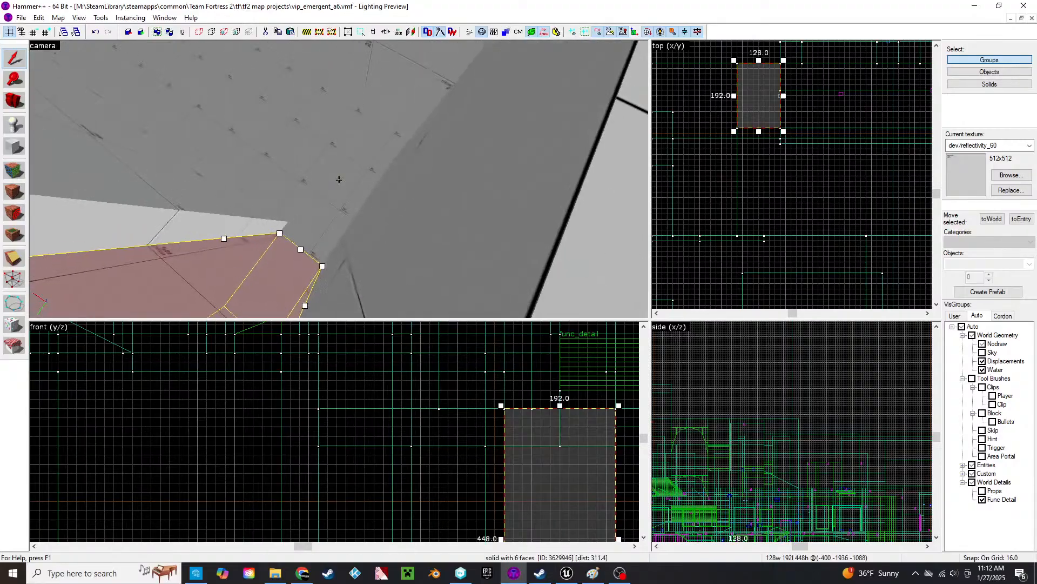
pyautogui.click(339, 179)
pyautogui.press('z')
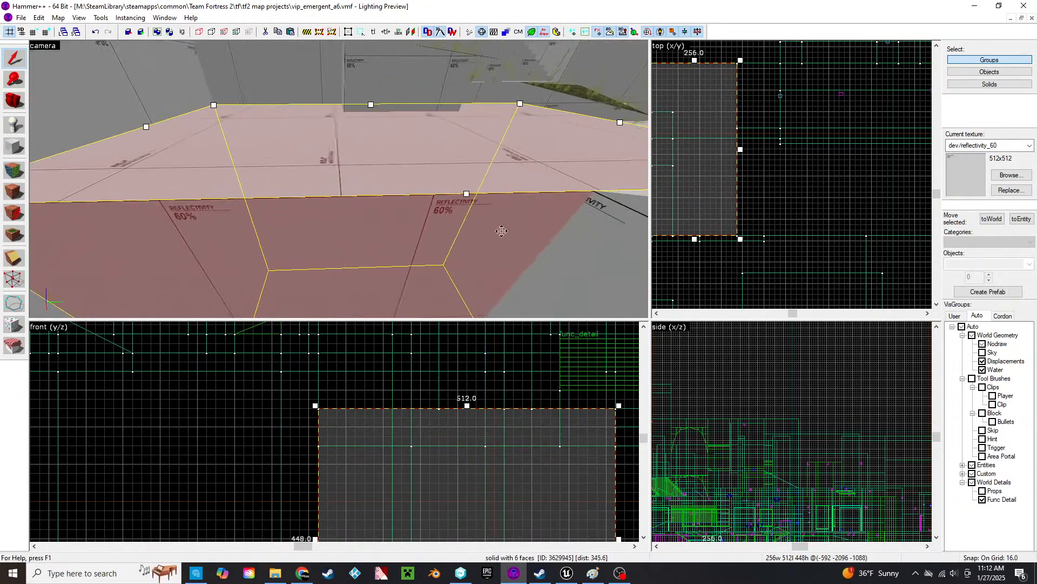
pyautogui.moveTo(788, 139); pyautogui.dragTo(835, 153, button='middle')
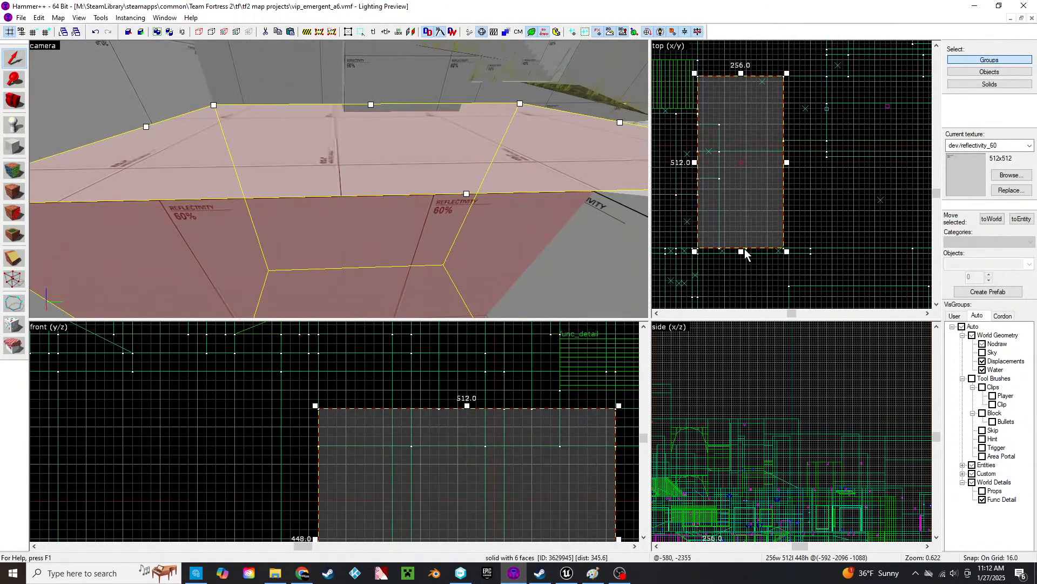
pyautogui.moveTo(745, 250); pyautogui.dragTo(757, 153)
pyautogui.press('z')
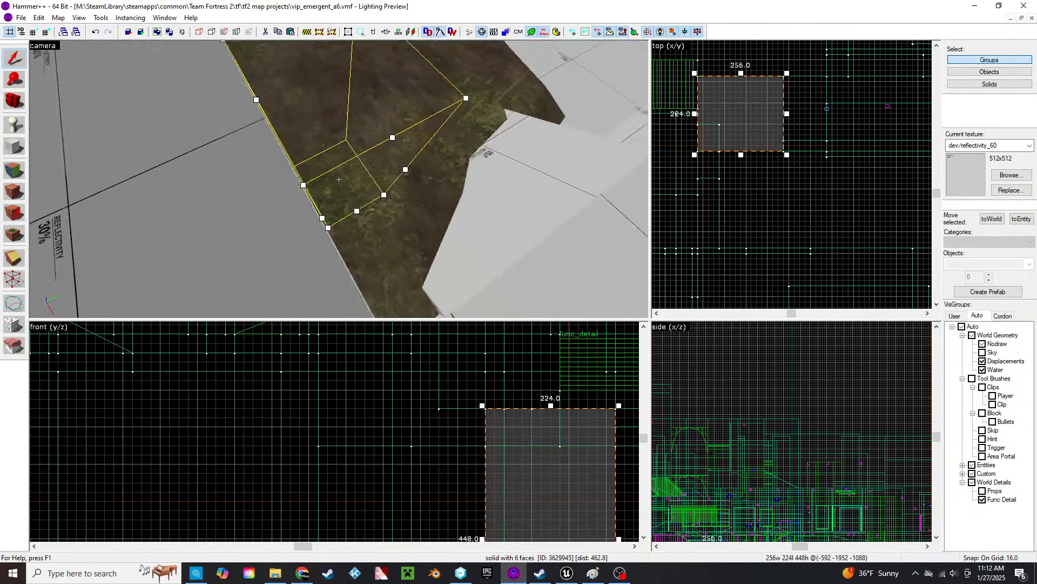
# - Hide the displacements so the floor blocks beneath them are exposed
pyautogui.press('z')
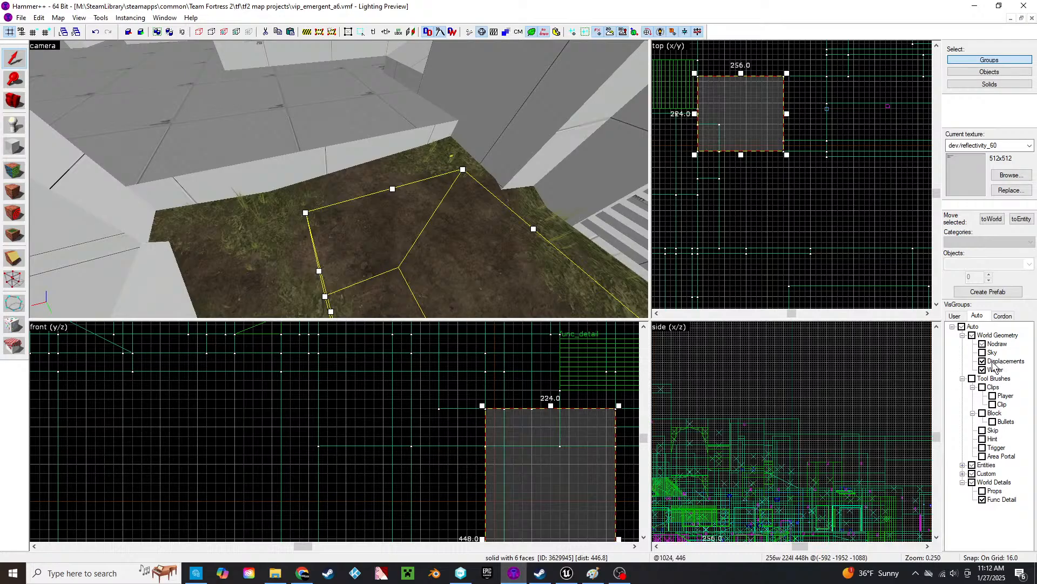
pyautogui.click(983, 361)
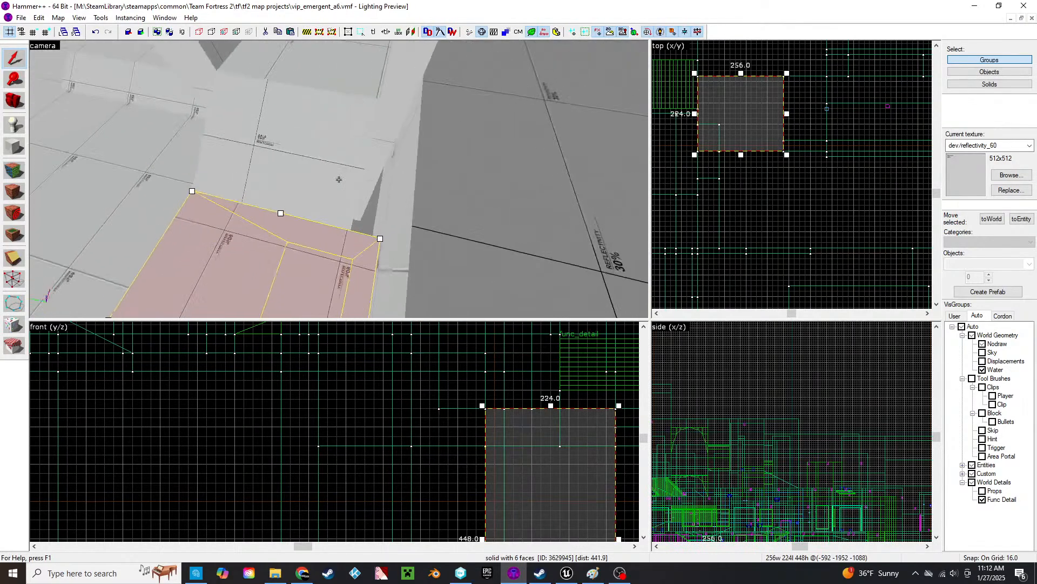
pyautogui.press('z')
# - Lengthen the 128 unit wide, 448 unit high block and the 64 unit high block above it to 224 units along Y, extending their south faces
pyautogui.click(358, 187)
pyautogui.click(345, 273)
pyautogui.press('z')
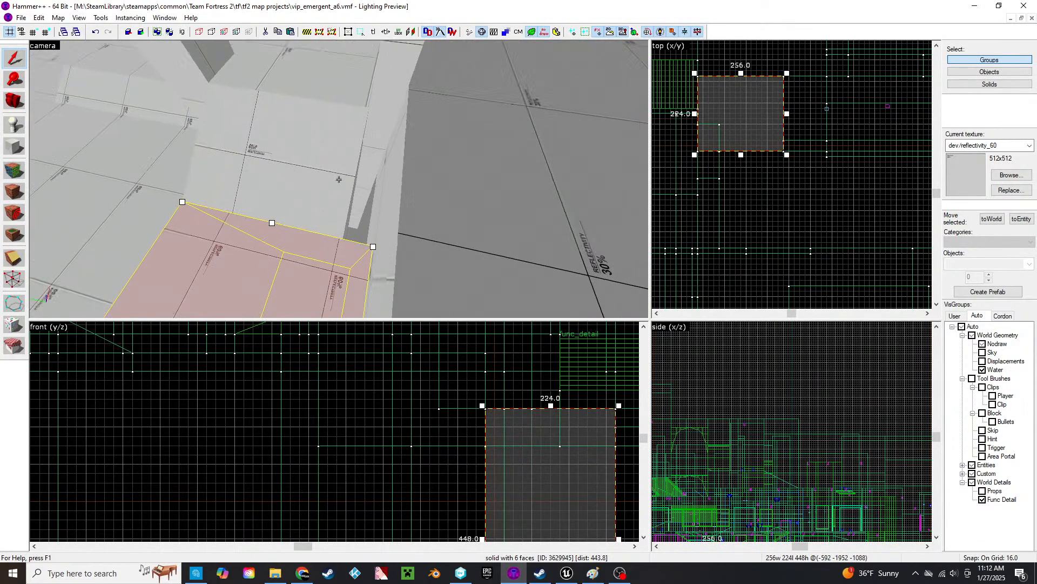
pyautogui.press('s')
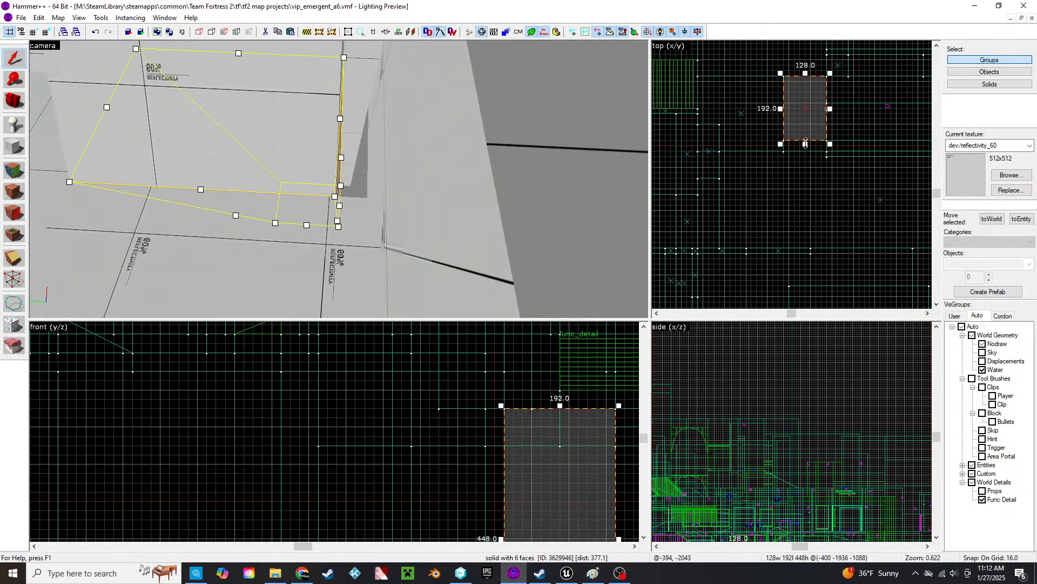
pyautogui.moveTo(805, 145); pyautogui.dragTo(806, 157)
pyautogui.click(298, 104)
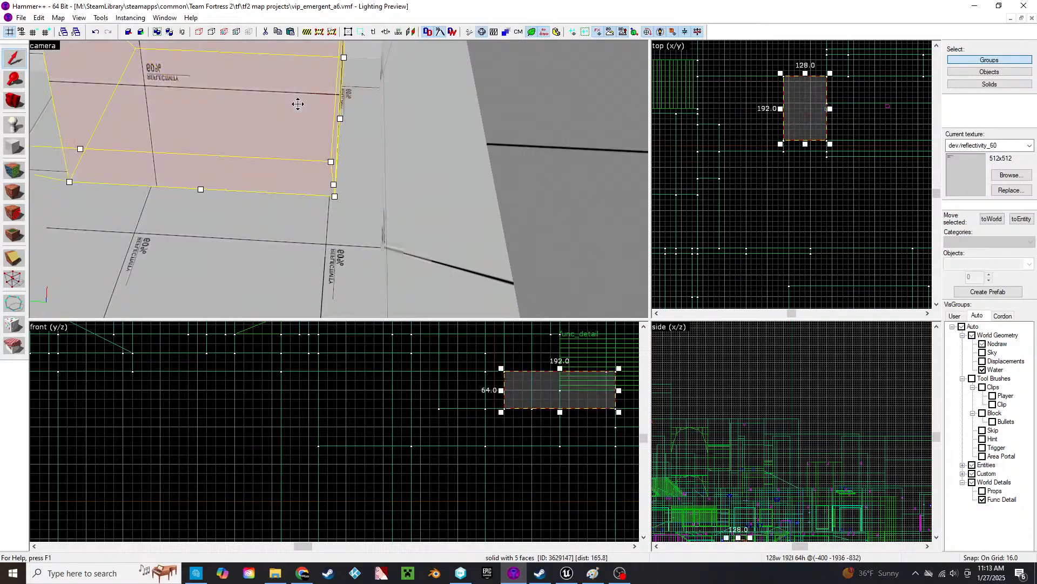
pyautogui.moveTo(805, 143); pyautogui.dragTo(804, 156)
pyautogui.press('z')
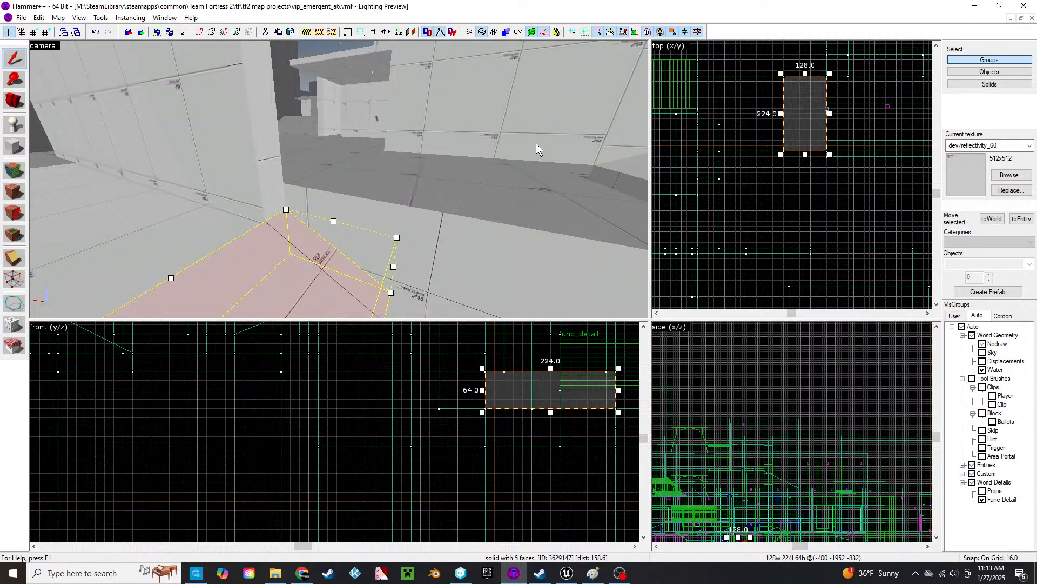
# - Clip the 960 by 288 by 160 unit floor block along Y into 320 and 640 unit wide pieces, keeping both
pyautogui.click(500, 190)
pyautogui.press('z')
pyautogui.press('z')
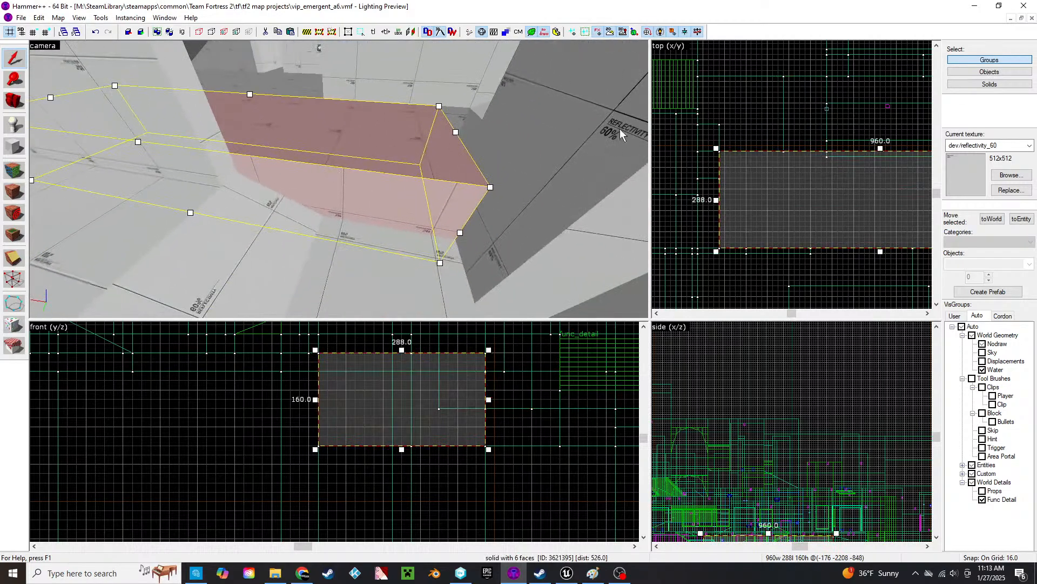
pyautogui.scroll(2, 769, 157)
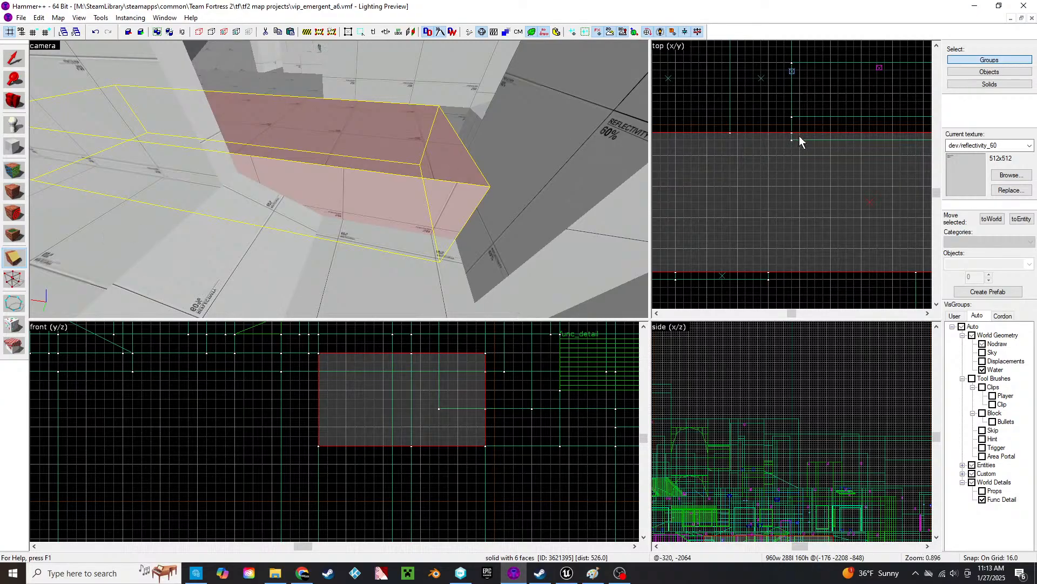
pyautogui.moveTo(799, 135); pyautogui.dragTo(792, 160)
pyautogui.hotkey('shift', 'x')
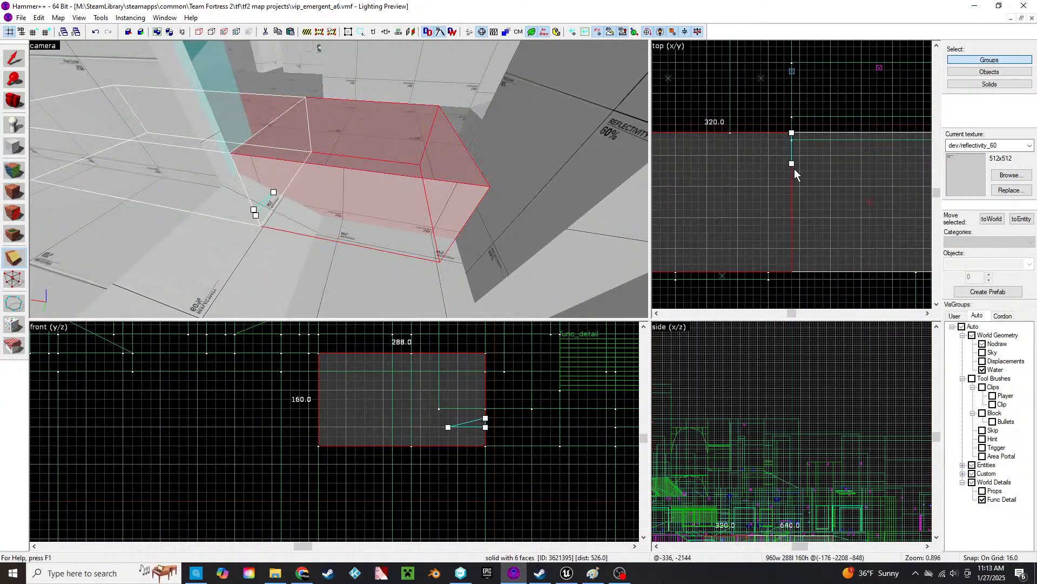
pyautogui.hotkey('shift', 'x')
pyautogui.press('Return')
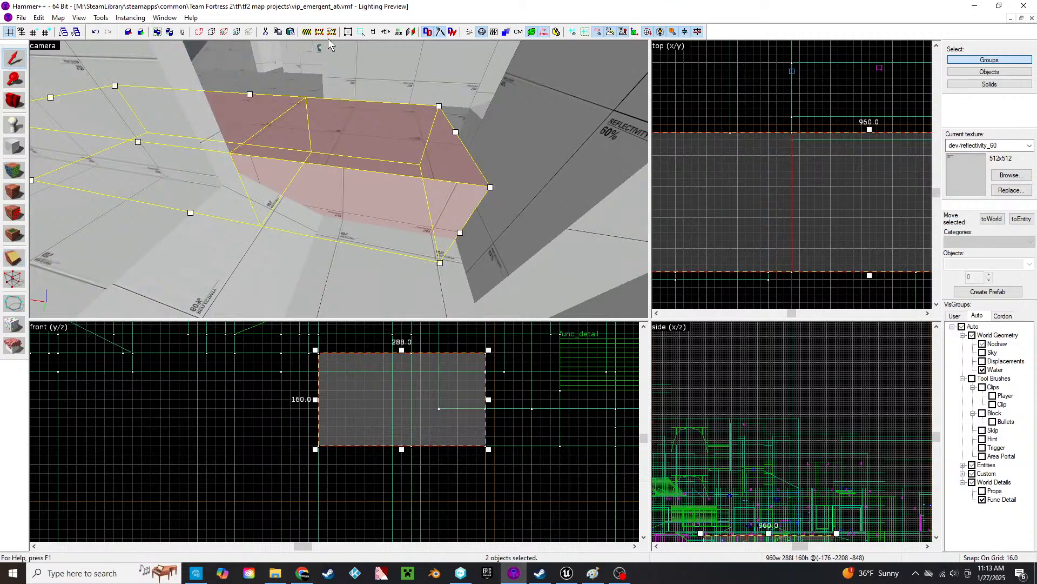
# - Lower the top of the 320 unit wide floor piece so it is 128 units high
pyautogui.click(549, 144)
pyautogui.click(448, 167)
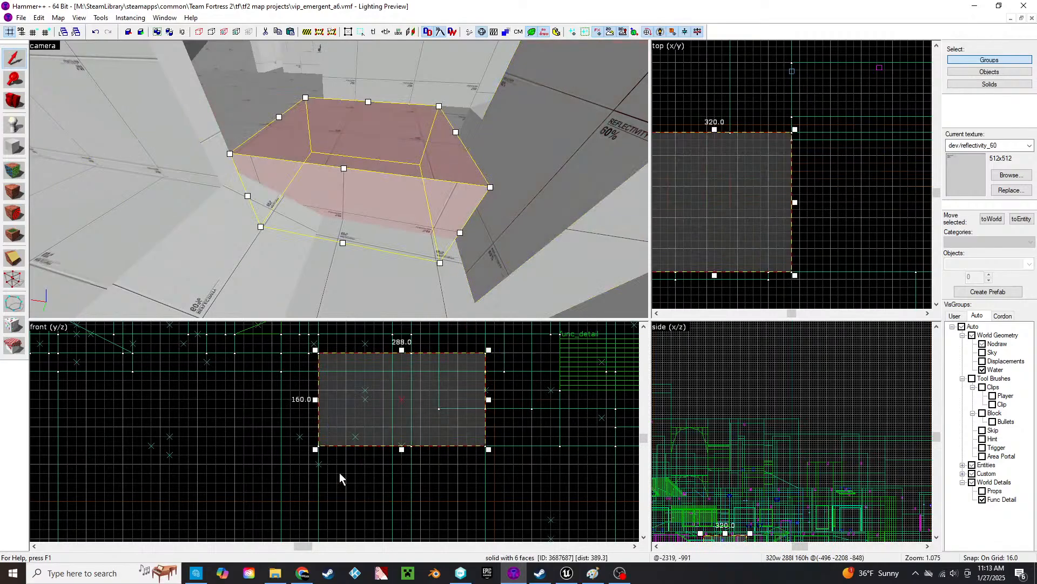
pyautogui.moveTo(402, 350); pyautogui.dragTo(403, 369)
# - Examine the lowered floor piece from several sides, including the stairs, the A-signed approach and the neighbouring passage
pyautogui.press('z')
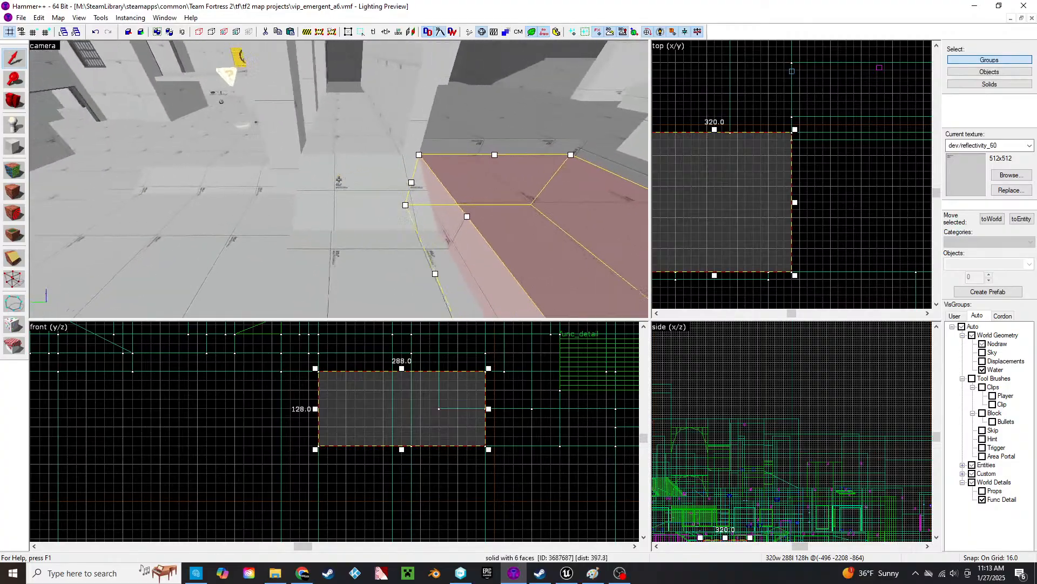
pyautogui.press('a')
pyautogui.press('w')
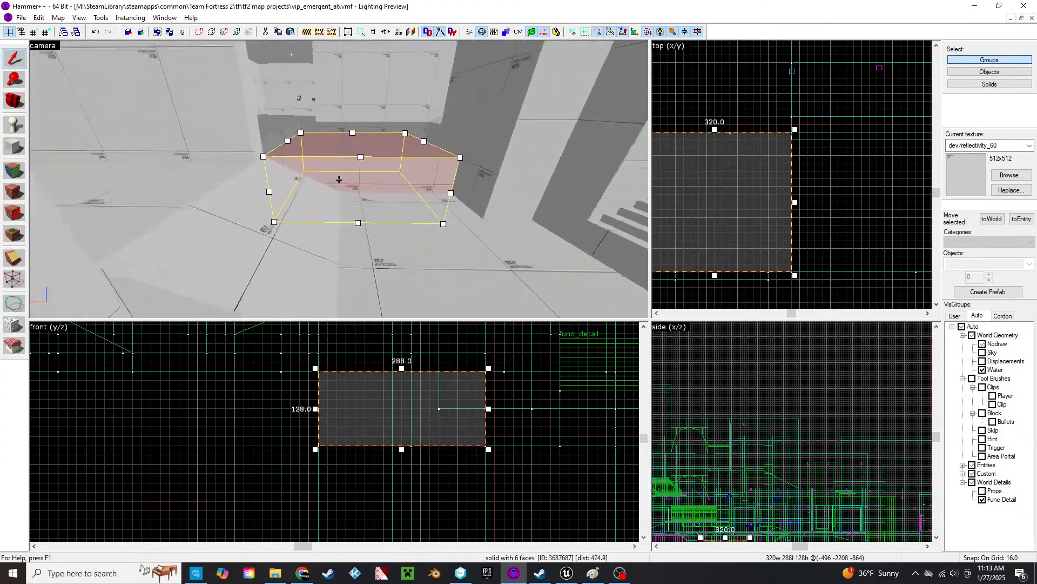
pyautogui.press('w')
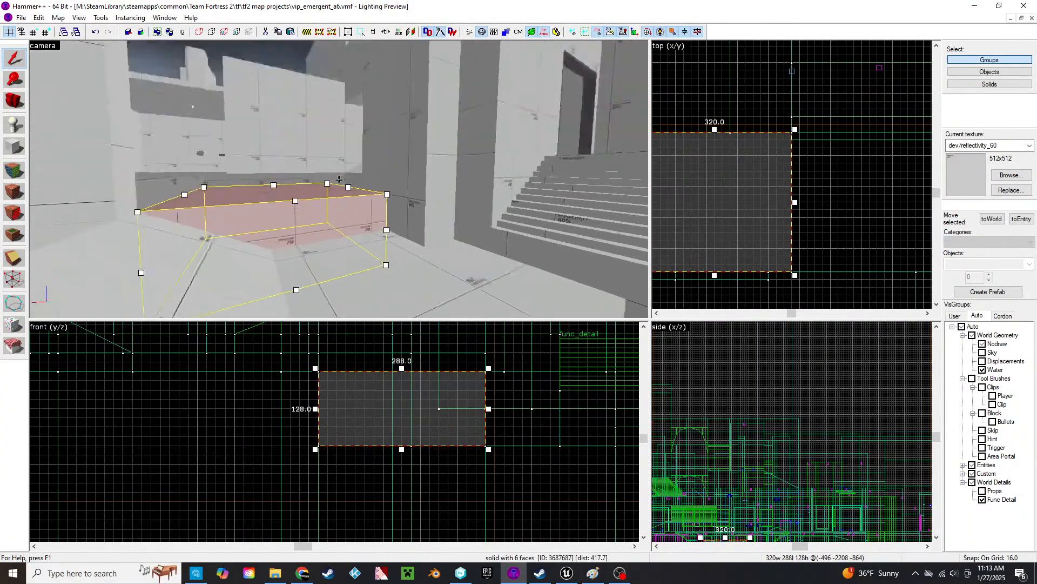
pyautogui.press('w')
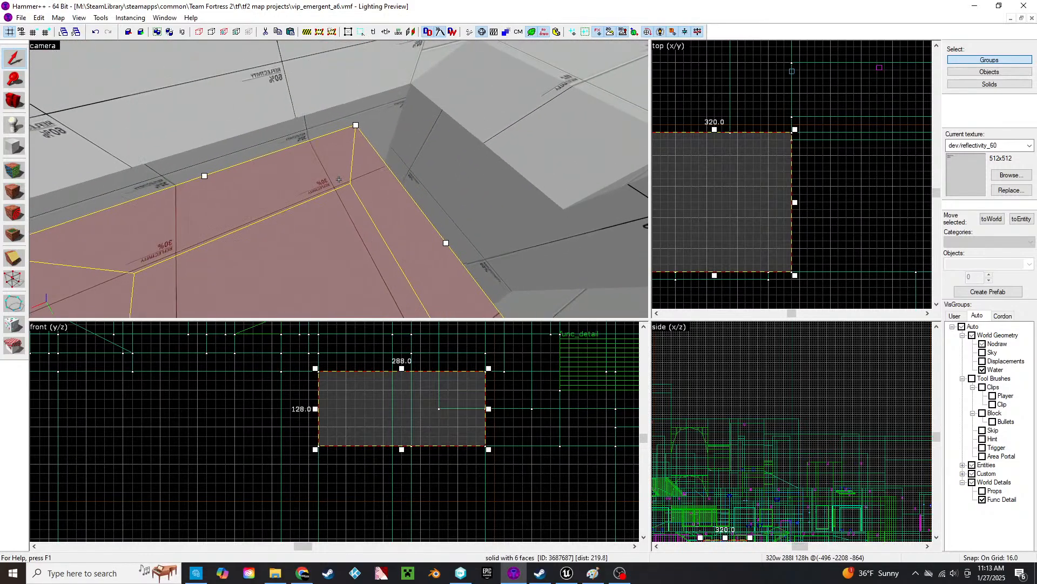
pyautogui.press('s')
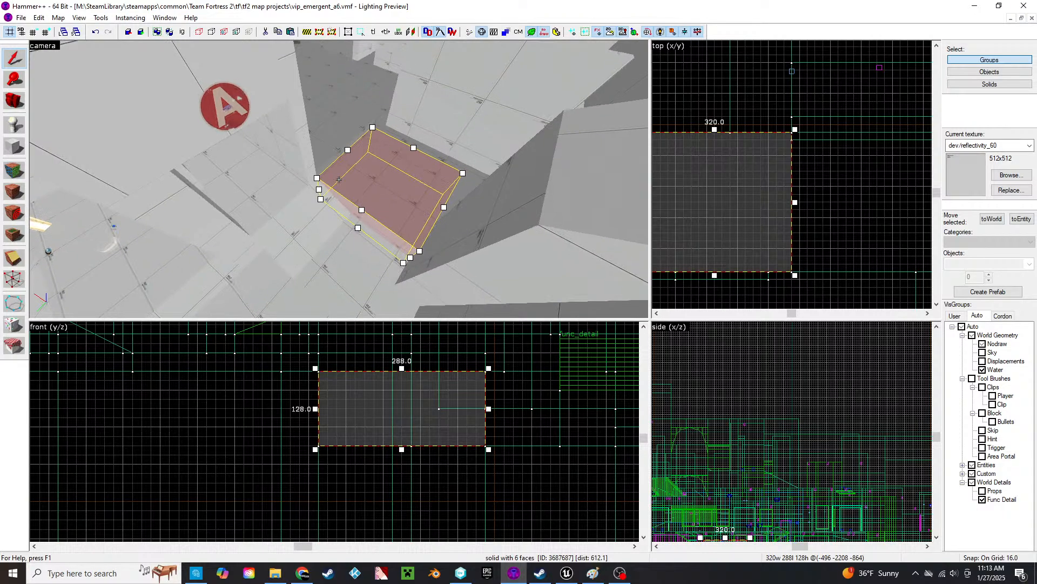
pyautogui.press('s')
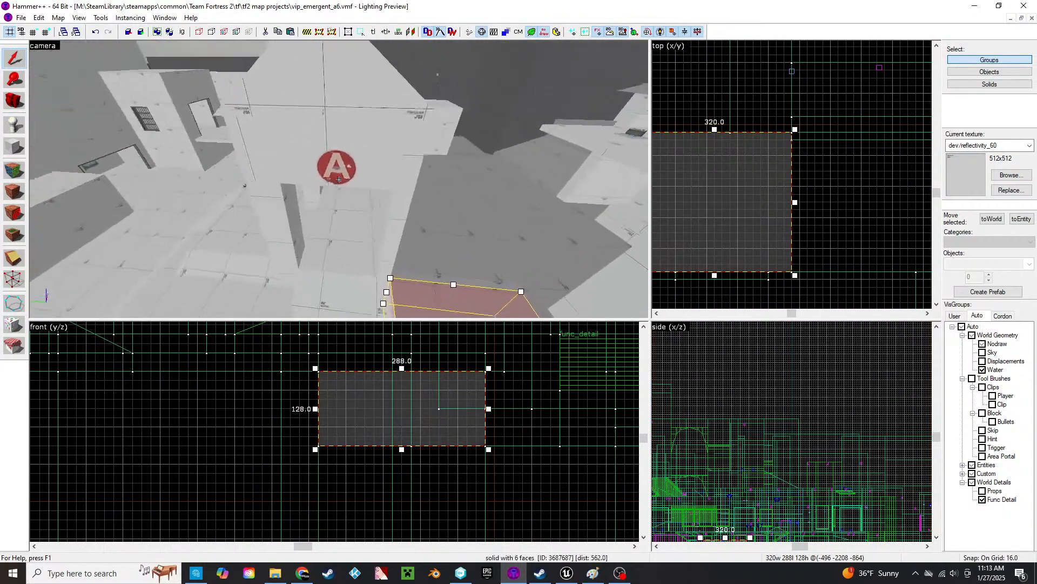
pyautogui.press('s')
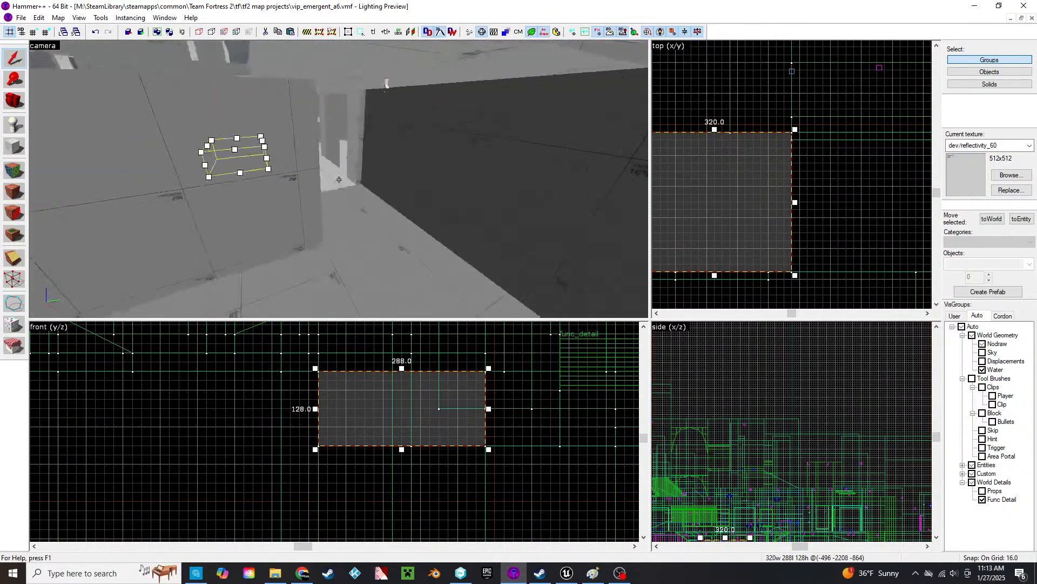
pyautogui.press('w')
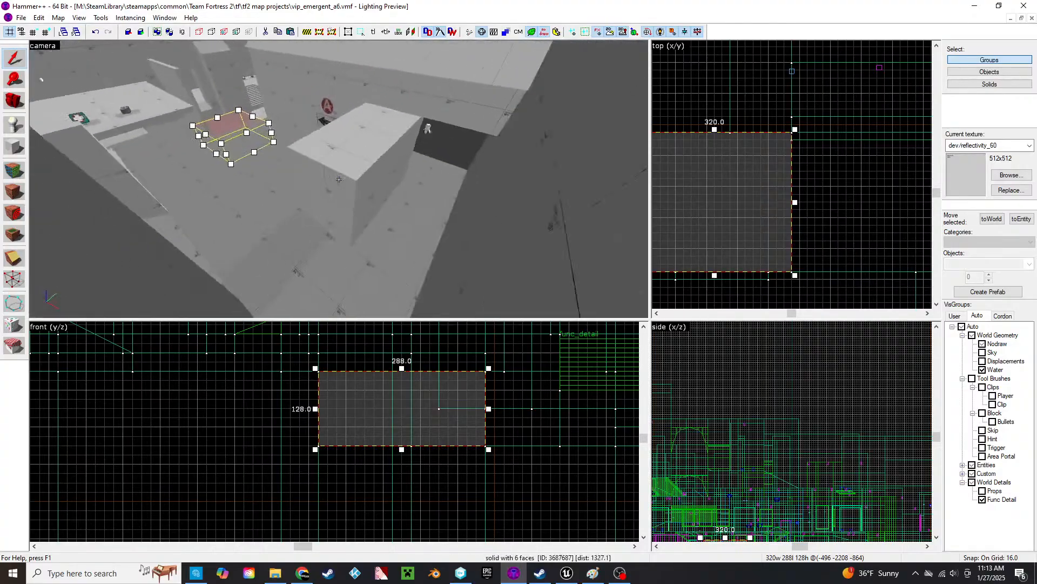
# - Narrow the 832 unit long, 592 unit high wall block to 368 units along X by pulling back its west face
pyautogui.press('z')
pyautogui.click(367, 91)
pyautogui.scroll(-5, 762, 178)
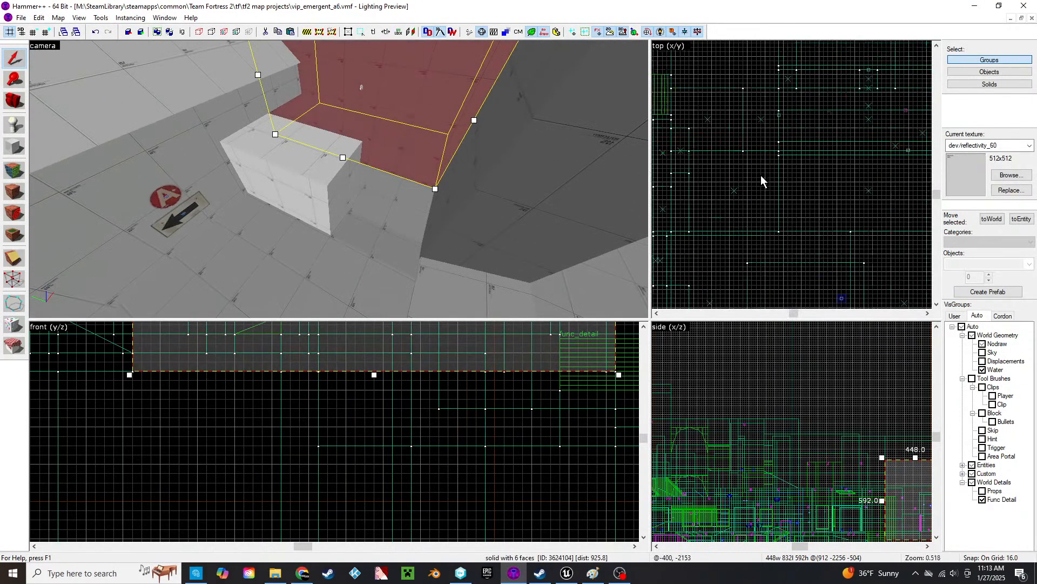
pyautogui.scroll(5, 818, 193)
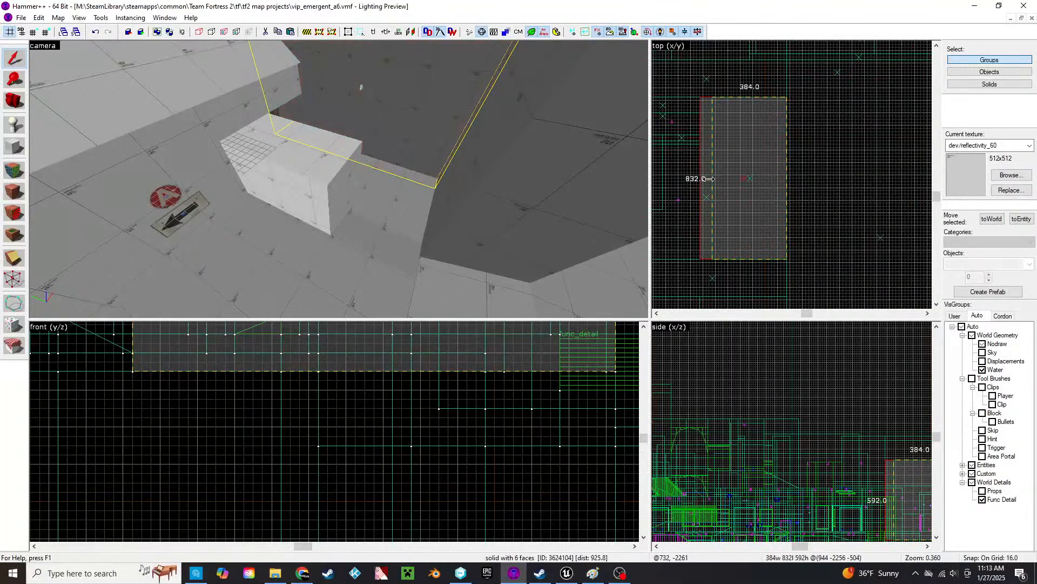
# - Extend the east ends of the adjoining 80 and 160 unit long, 128 unit high blocks toward the wall, making the longer-span one 1104 units wide
pyautogui.press('z')
pyautogui.press('w')
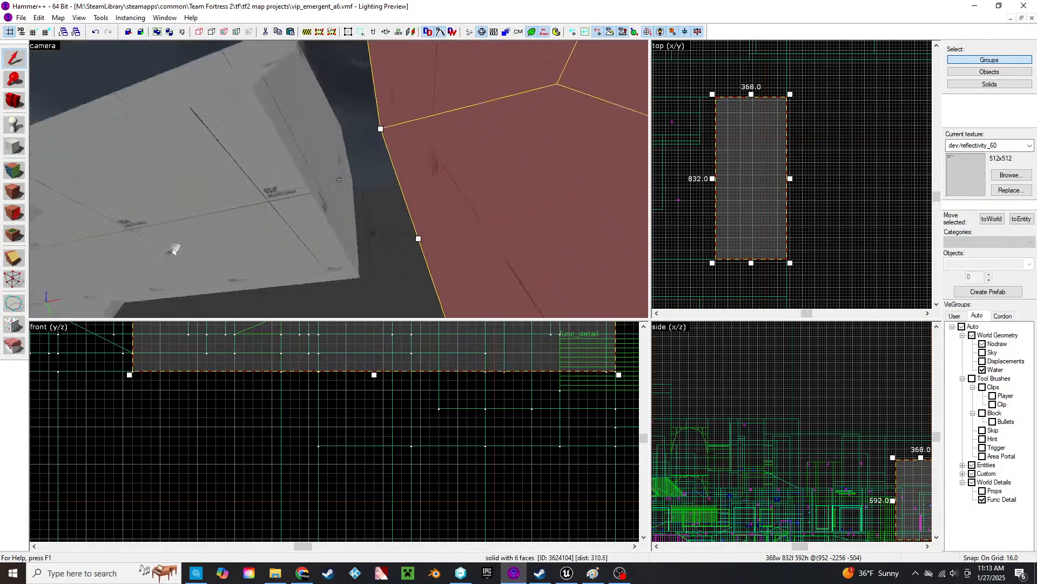
pyautogui.click(339, 179)
pyautogui.click(338, 179)
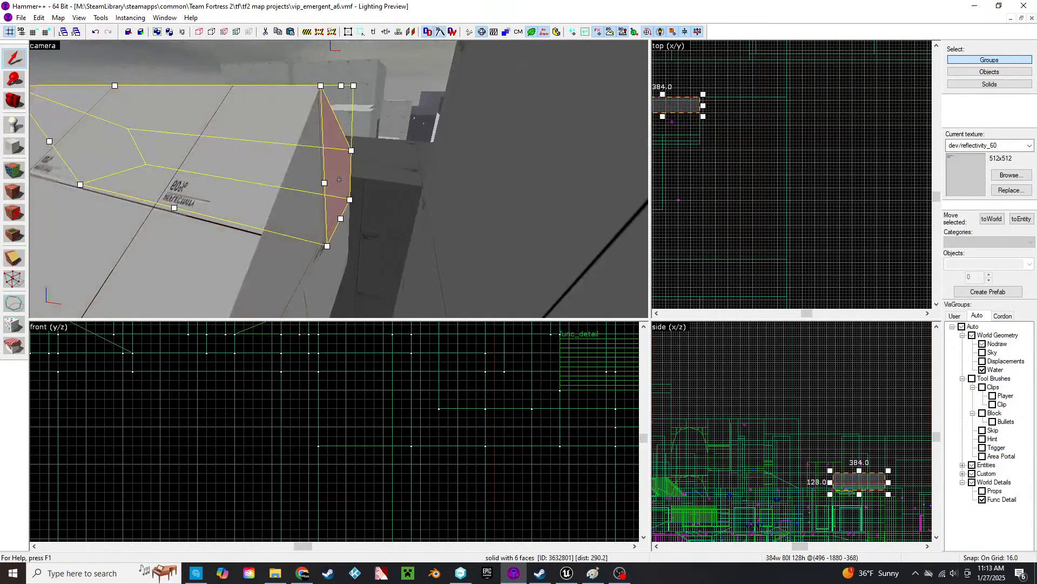
pyautogui.scroll(5, 702, 100)
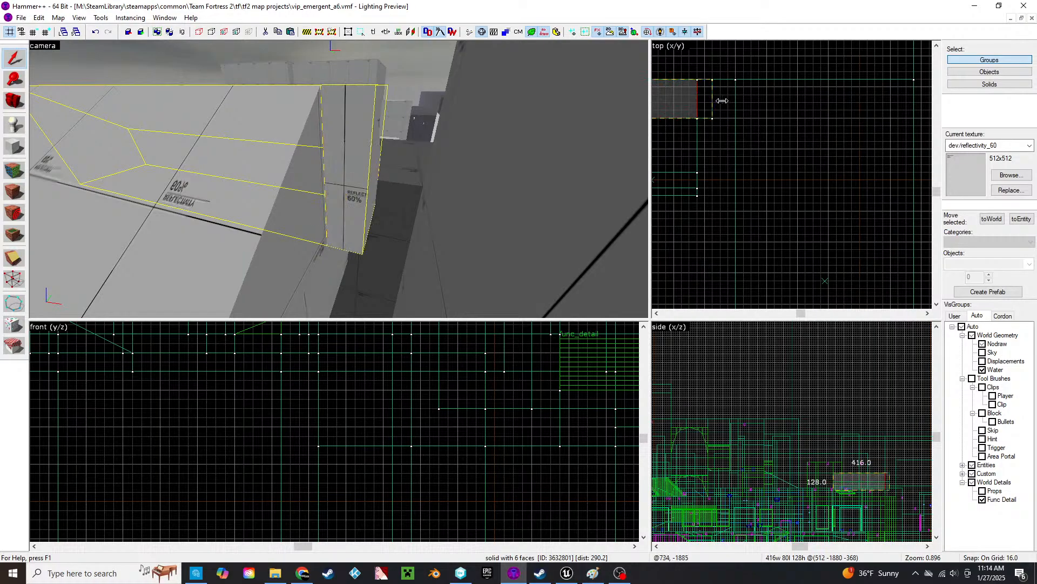
pyautogui.click(240, 208)
pyautogui.moveTo(701, 157); pyautogui.dragTo(739, 157)
# - Extend the east end of the 192 unit long, 112 unit high block to make it 464 units wide along X
pyautogui.press('z')
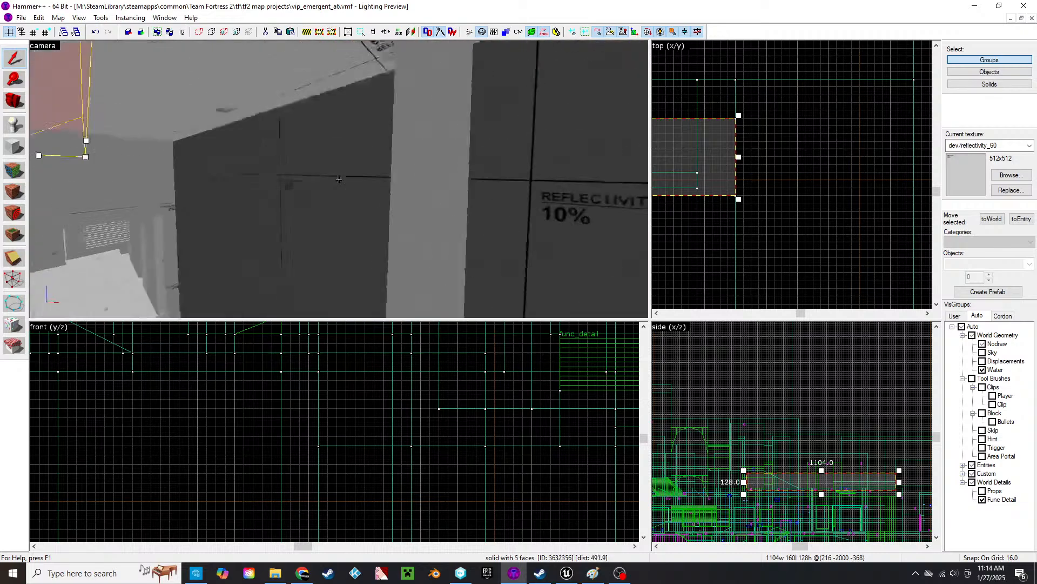
pyautogui.click(339, 179)
pyautogui.press('s')
pyautogui.press('d')
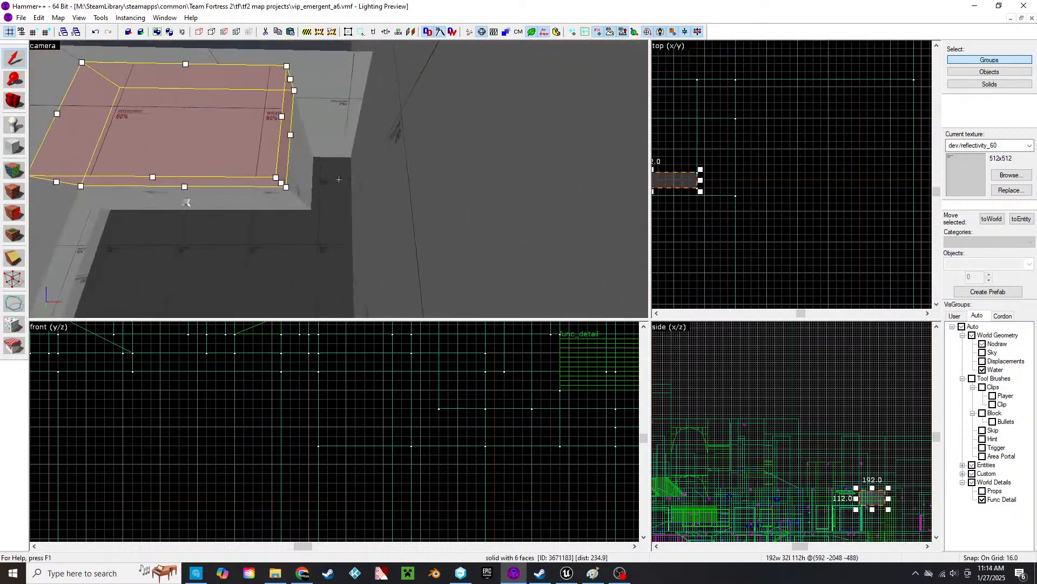
pyautogui.click(319, 168)
pyautogui.click(300, 168)
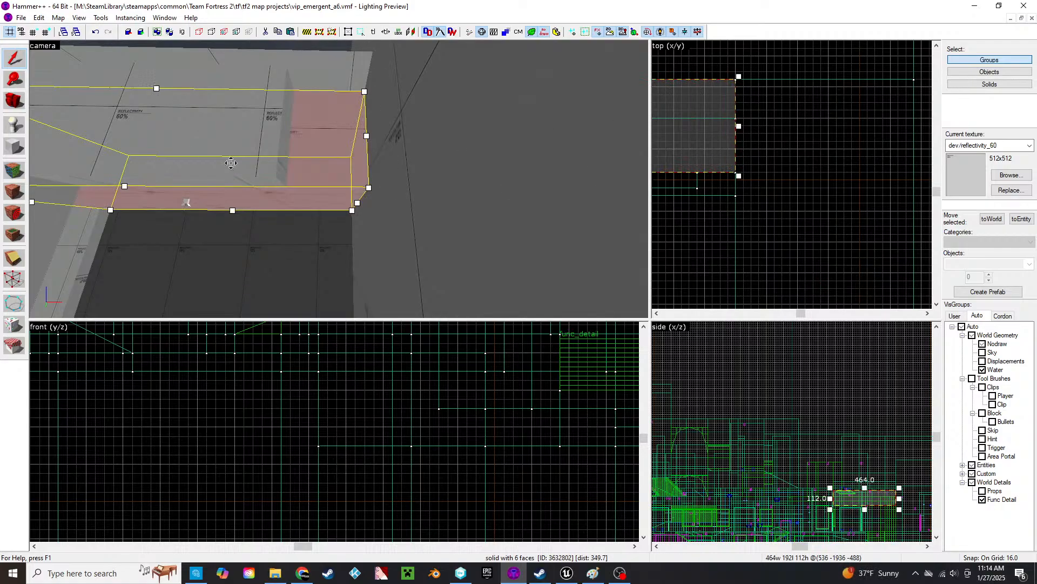
pyautogui.click(204, 110)
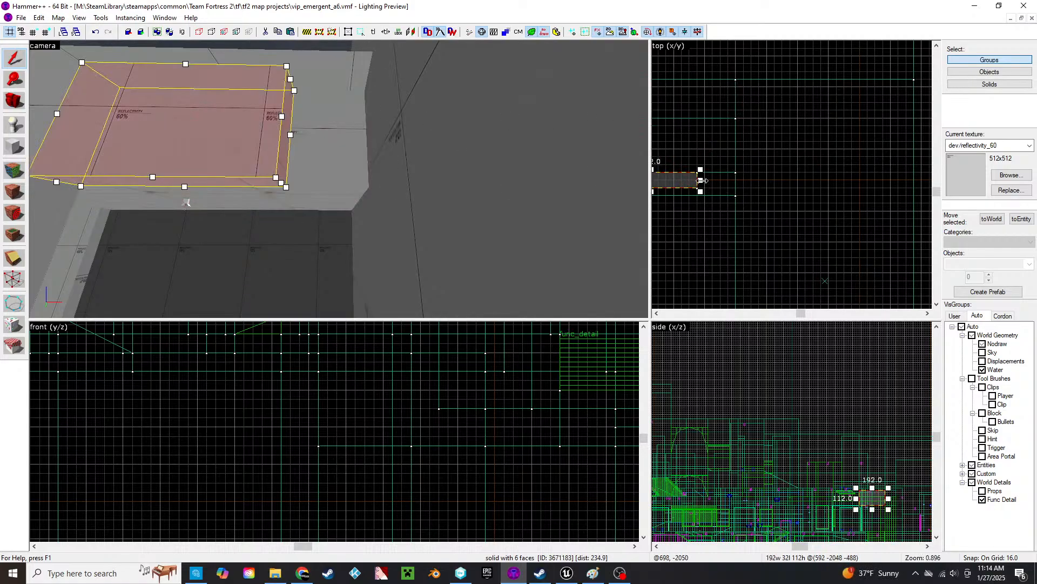
# - Widen the 352 unit long, 256 unit high block in the passage to 272 units along X by extending its east face
pyautogui.press('z')
pyautogui.press('w')
pyautogui.click(339, 179)
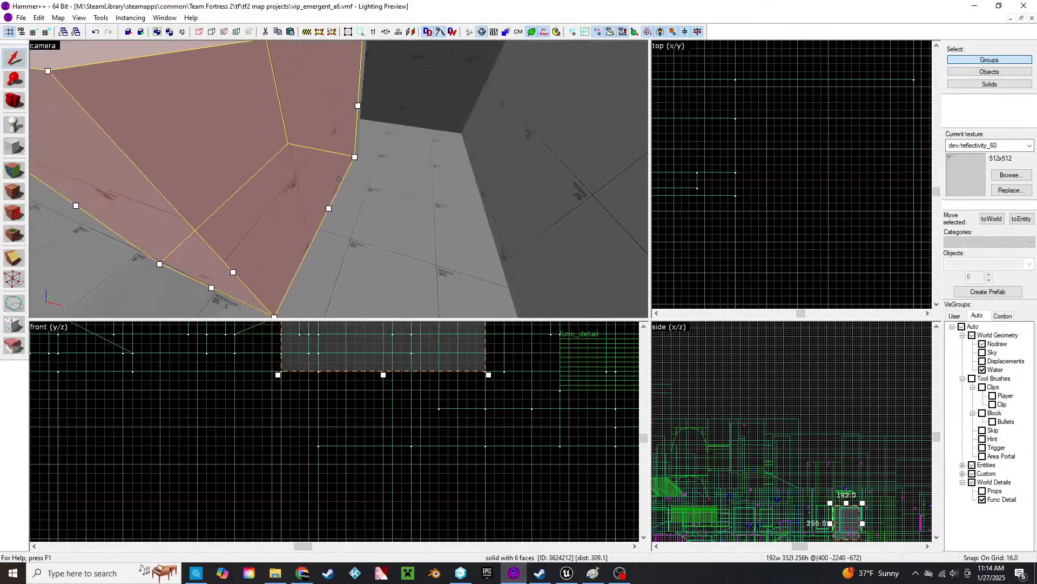
pyautogui.press('z')
pyautogui.scroll(-5, 786, 189)
pyautogui.scroll(5, 787, 190)
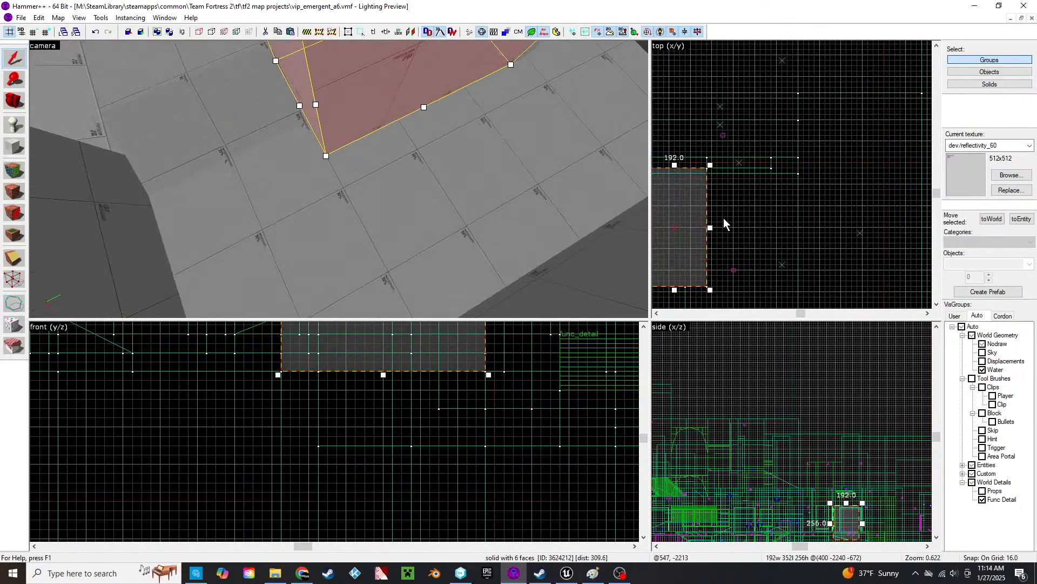
pyautogui.moveTo(712, 226); pyautogui.dragTo(742, 228)
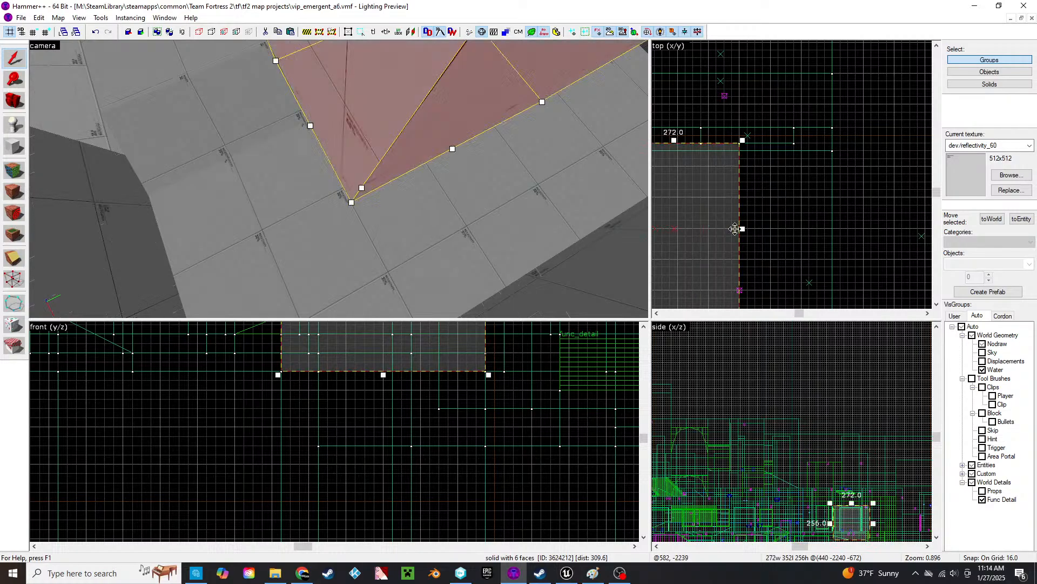
# - Pull the west face of the 832 unit long, 592 unit high wall block further east to widen the passage
pyautogui.press('z')
pyautogui.press('z')
pyautogui.click(486, 218)
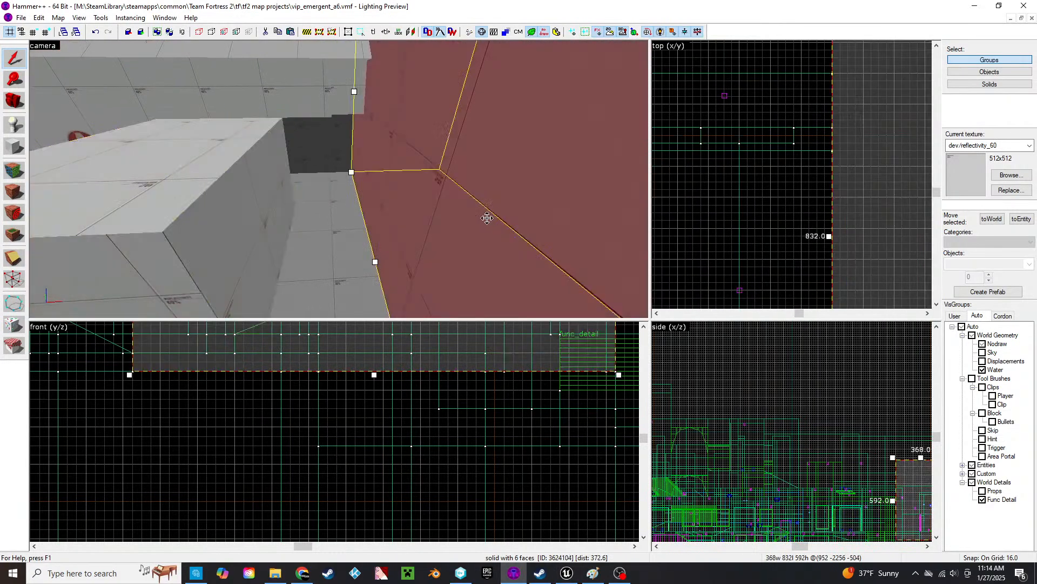
pyautogui.moveTo(830, 239); pyautogui.dragTo(863, 237)
# - Extend the two 112 unit high overhead blocks east to the wall, making the 192 unit long one 528 units wide and the 32 unit one 336
pyautogui.click(348, 76)
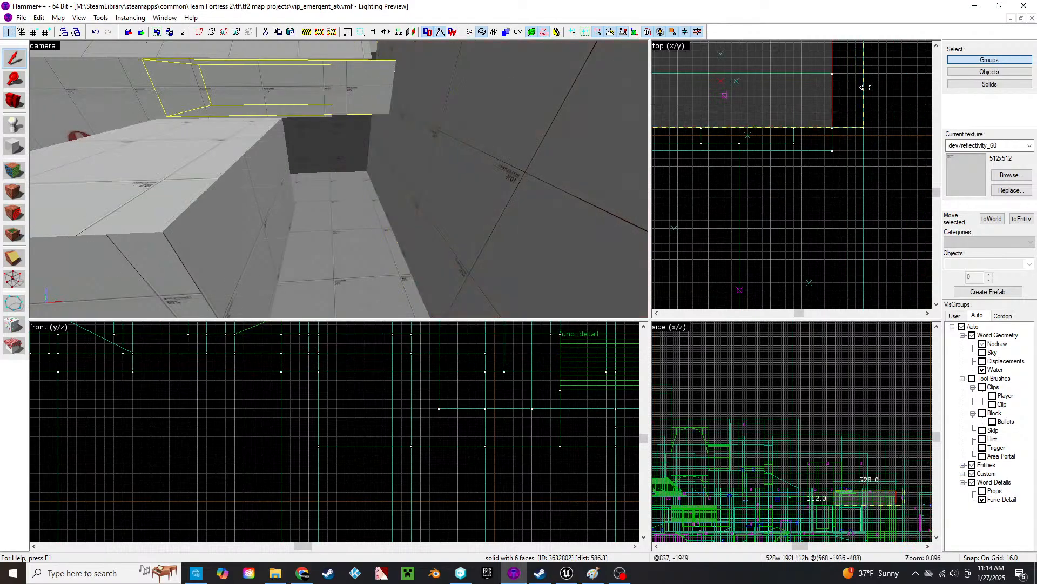
pyautogui.click(275, 102)
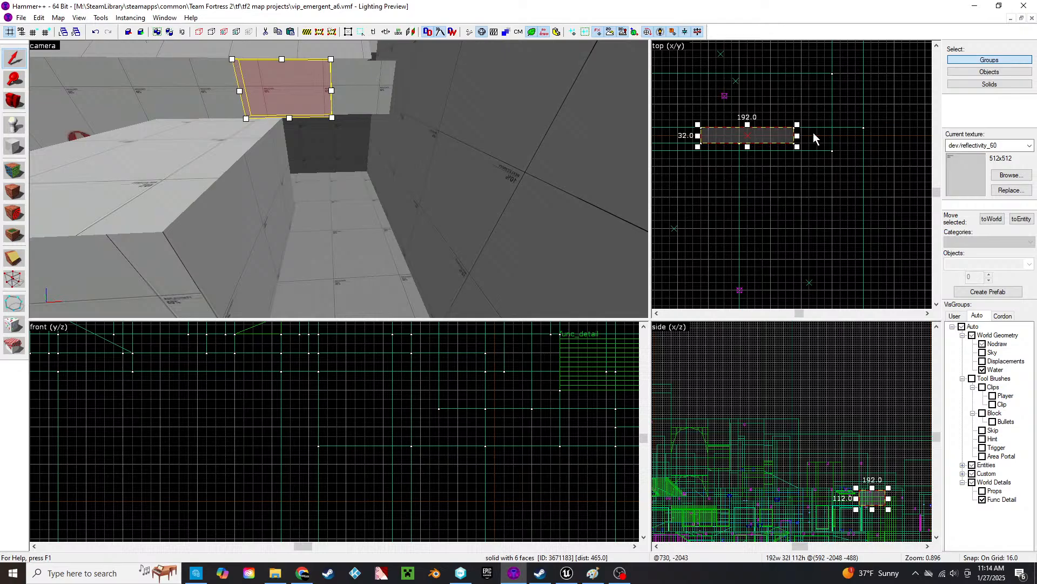
pyautogui.moveTo(861, 142); pyautogui.dragTo(864, 142)
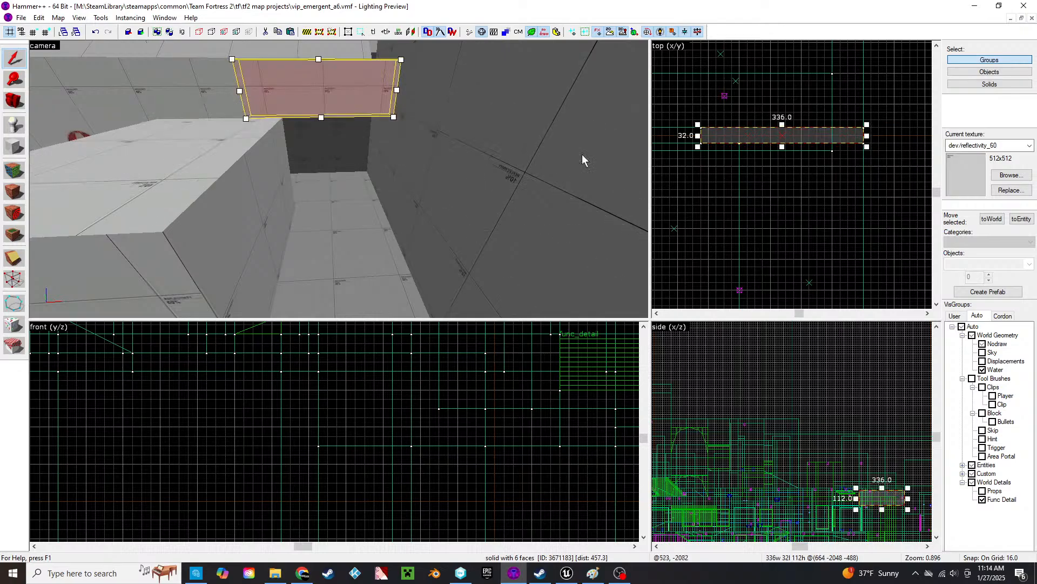
# - Extend the east ends of the two 128 unit high roof blocks to the wall, making the 160 unit long sloped one 1168 units wide
pyautogui.press('z')
pyautogui.press('w')
pyautogui.press('d')
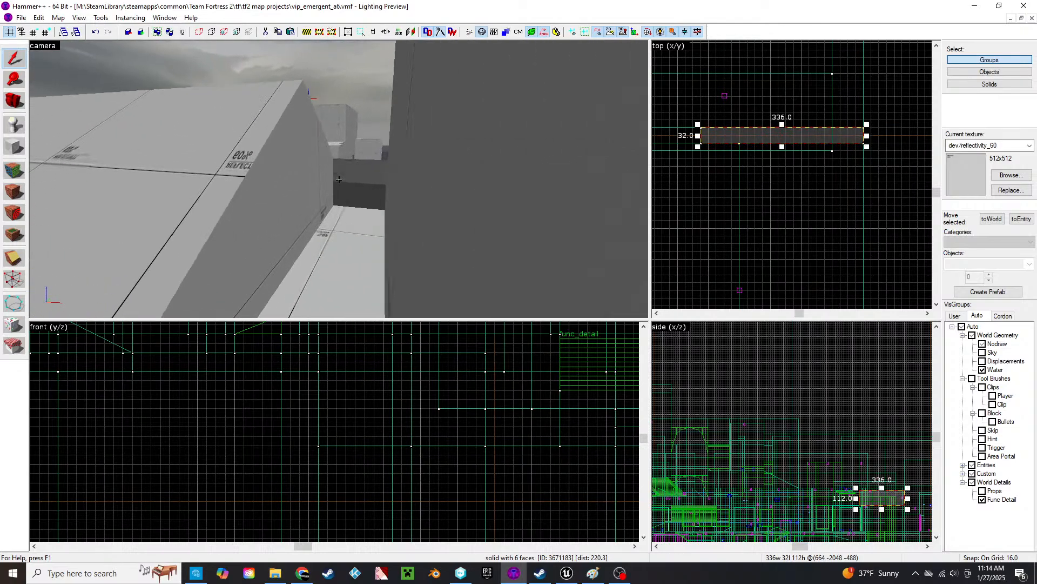
pyautogui.click(311, 203)
pyautogui.moveTo(910, 114); pyautogui.dragTo(815, 235, button='middle')
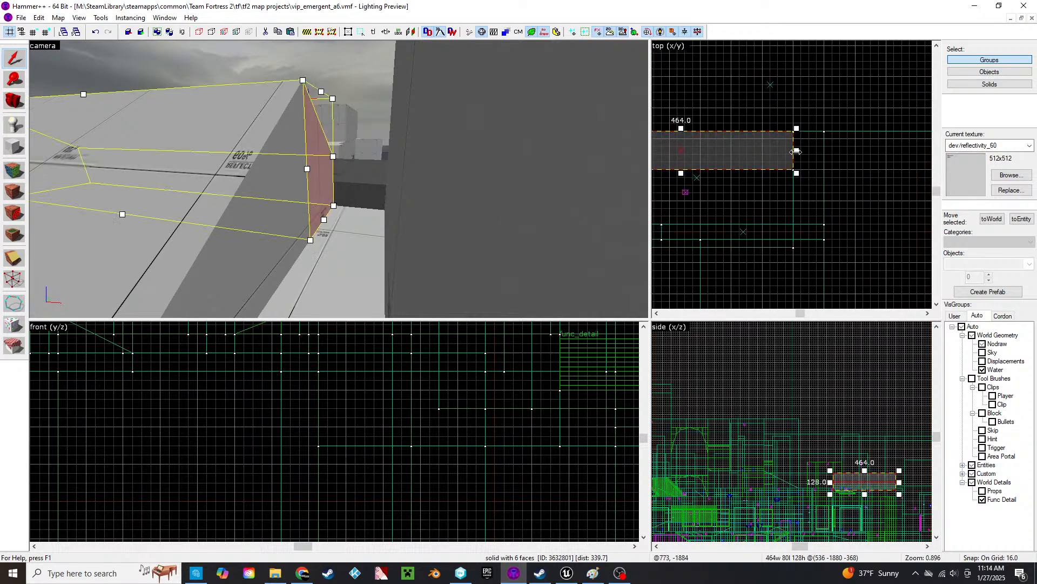
pyautogui.moveTo(797, 152); pyautogui.dragTo(829, 155)
pyautogui.click(227, 209)
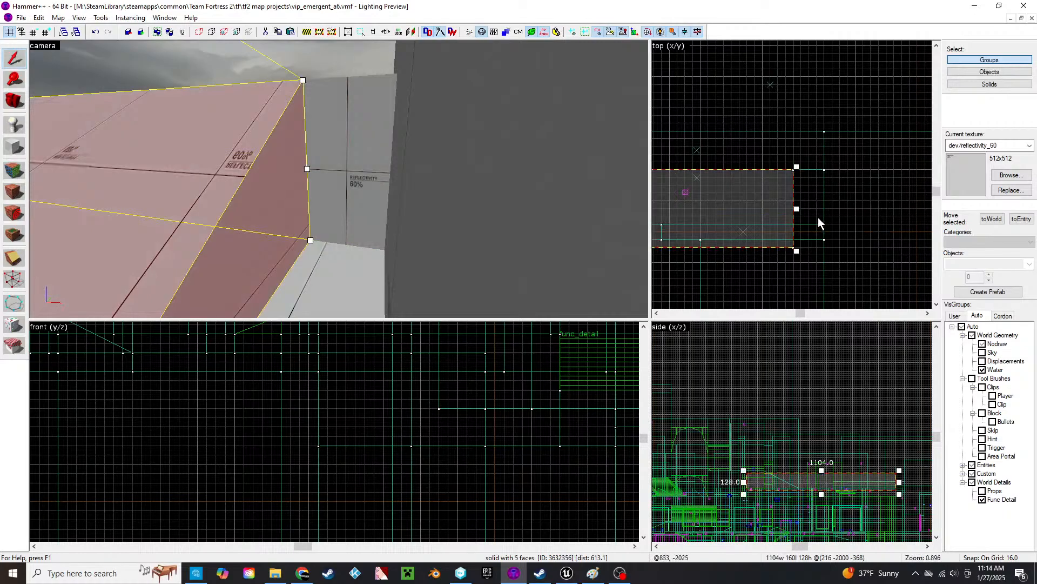
pyautogui.moveTo(799, 209); pyautogui.dragTo(828, 219)
pyautogui.press('z')
pyautogui.press('s')
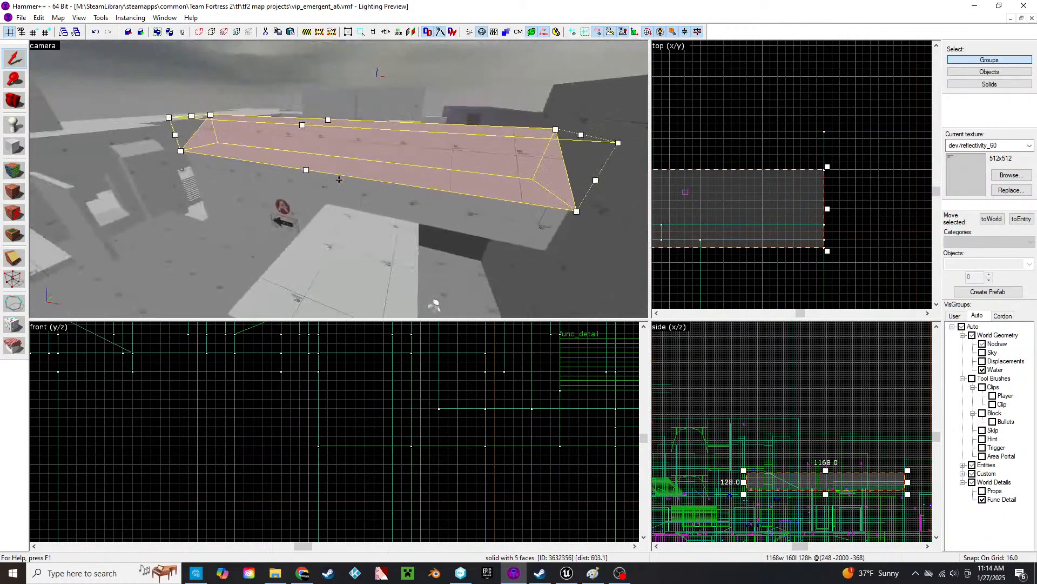
# - Extend the west end of the 160 unit long sloped roof block above the A sign to make it 656 units wide along X
pyautogui.click(339, 179)
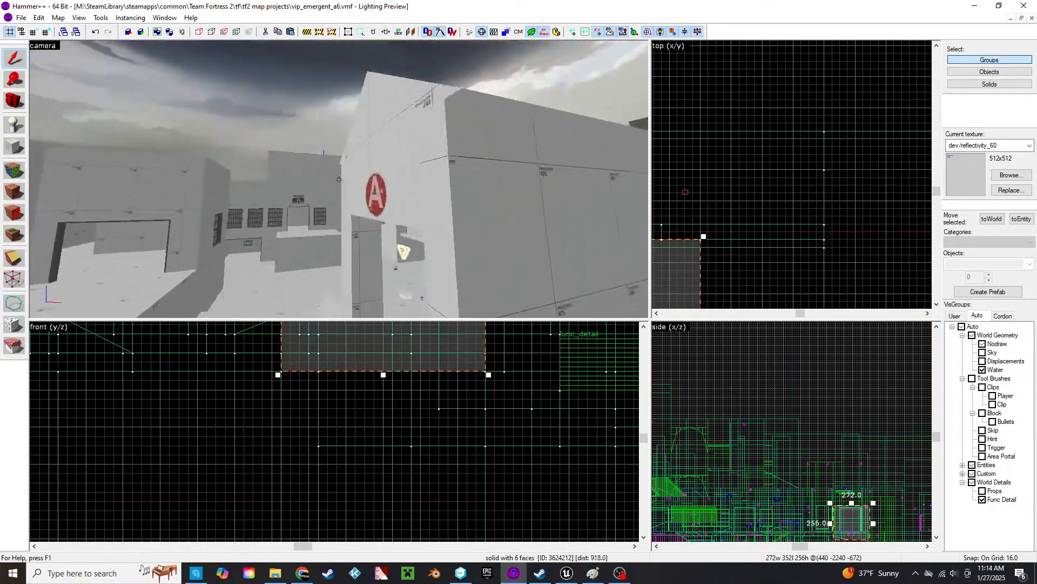
pyautogui.press('w')
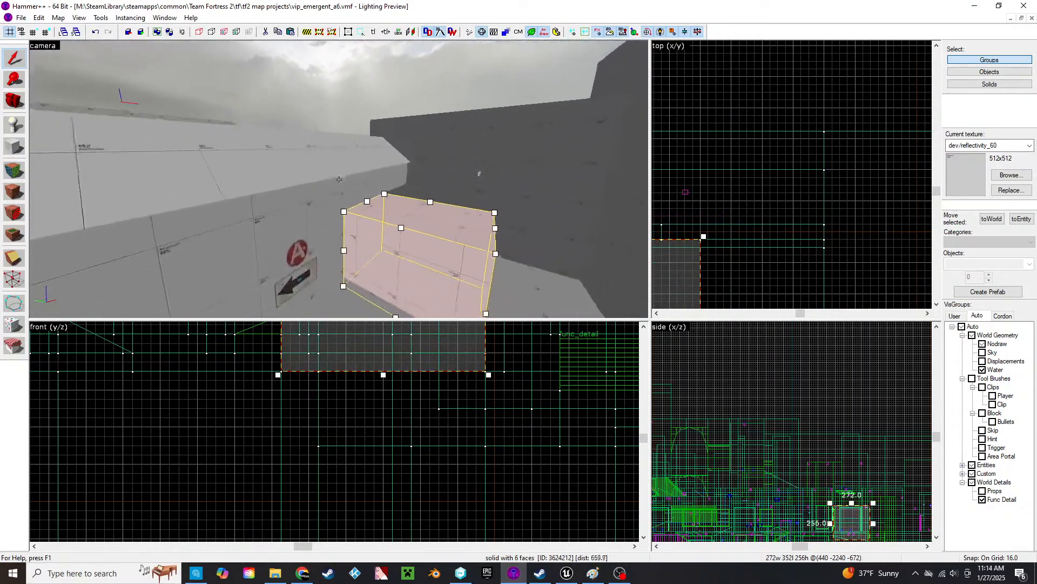
pyautogui.press('d')
pyautogui.press('w')
pyautogui.press('a')
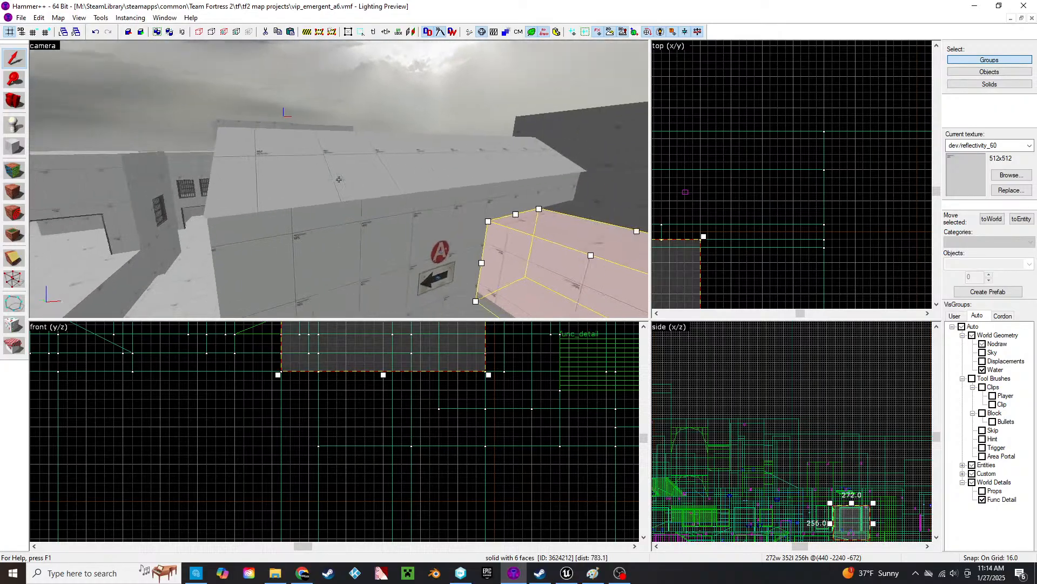
pyautogui.click(339, 178)
pyautogui.press('z')
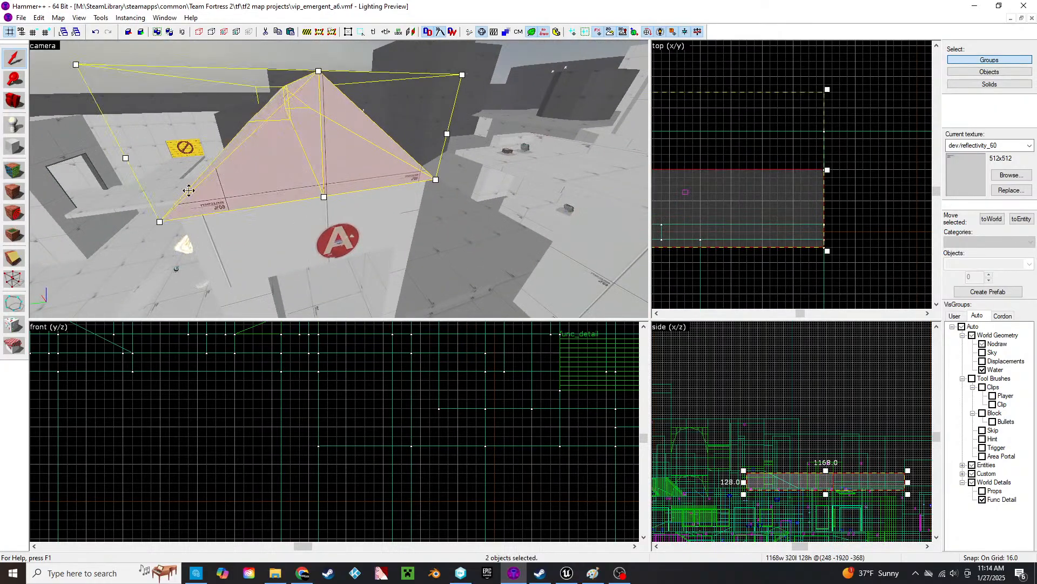
pyautogui.press('z')
pyautogui.press('d')
pyautogui.press('z')
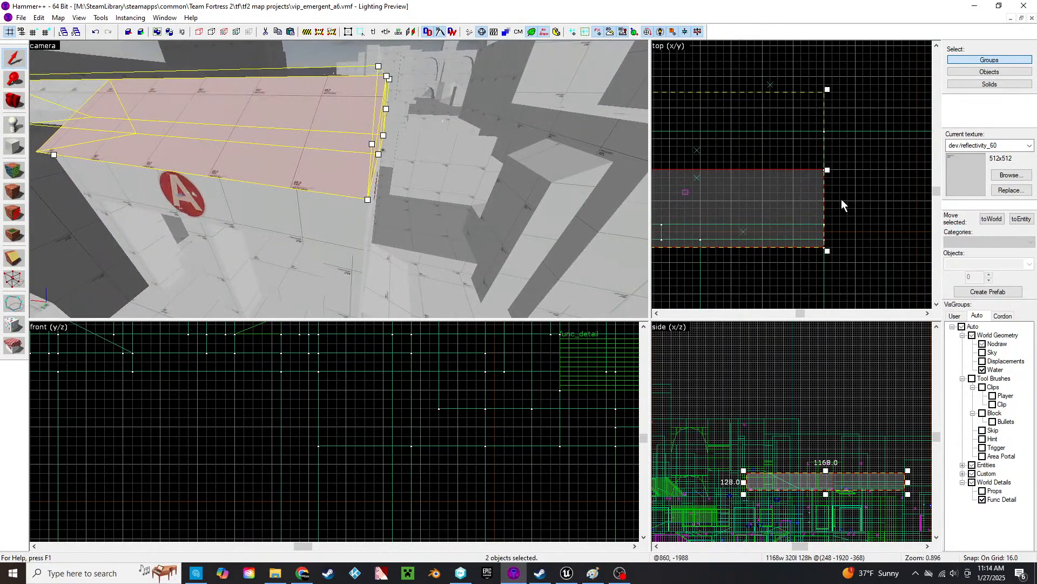
pyautogui.scroll(-5, 825, 188)
pyautogui.click(297, 153)
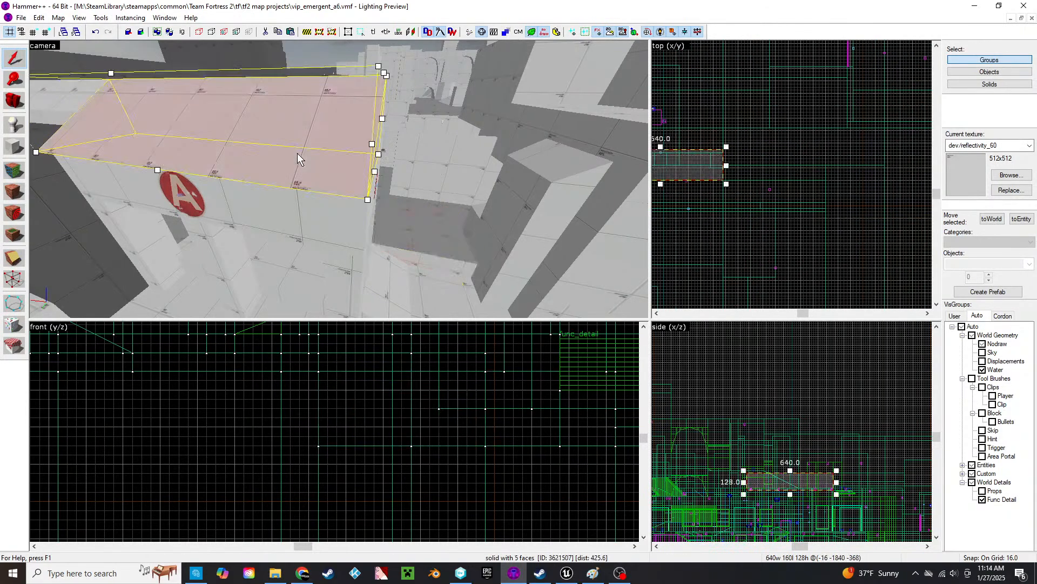
pyautogui.moveTo(657, 194); pyautogui.dragTo(741, 186, button='middle')
pyautogui.scroll(4, 698, 173)
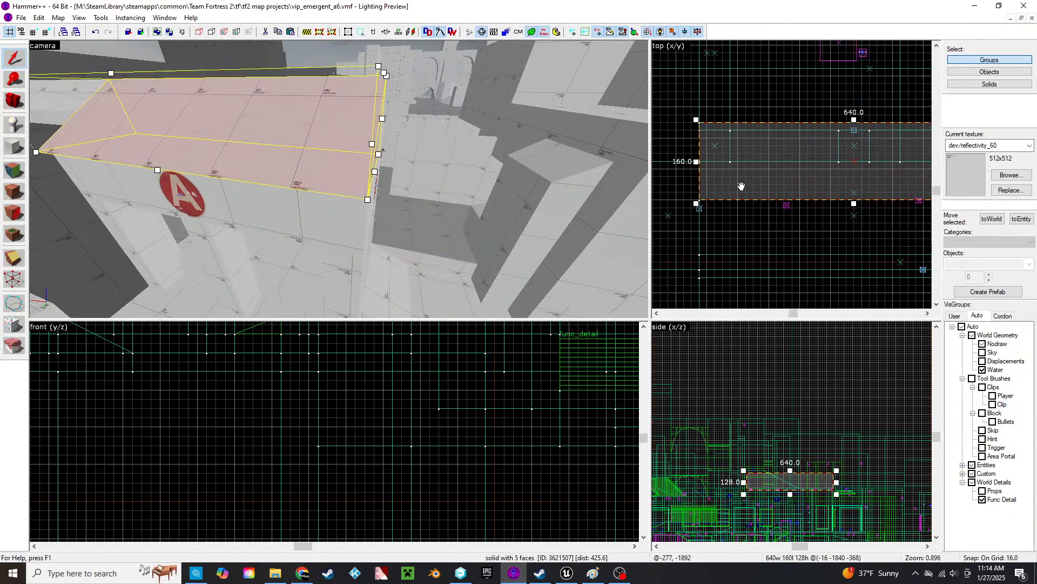
pyautogui.moveTo(698, 162); pyautogui.dragTo(689, 162)
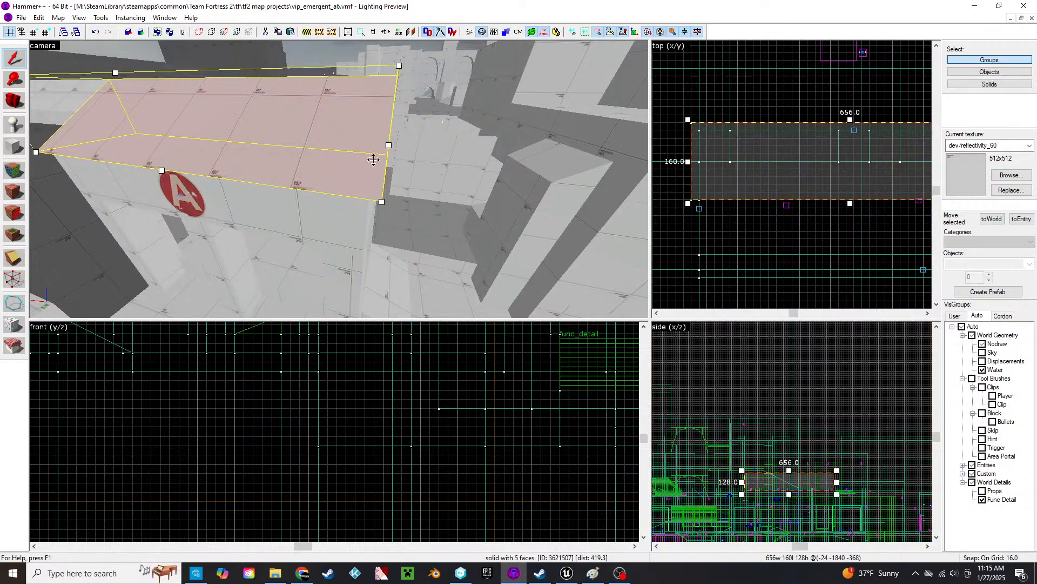
# - Extend the west end of the 1168 unit wide sloped roof block 16 units so it lines up with the neighbouring roof half
pyautogui.press('z')
pyautogui.press('d')
pyautogui.press('z')
pyautogui.click(339, 179)
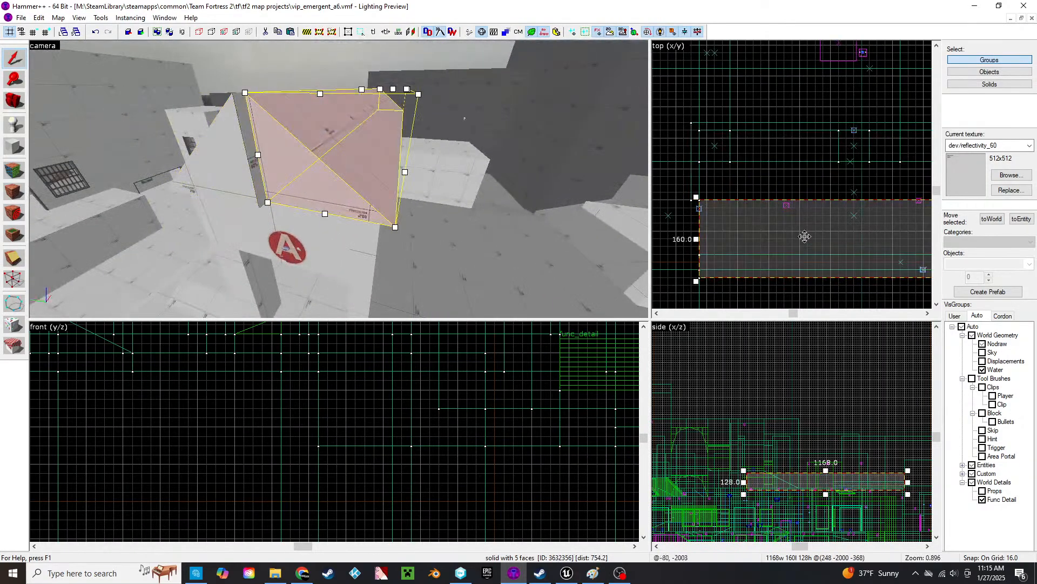
pyautogui.moveTo(696, 239); pyautogui.dragTo(688, 238)
# - Extend the east end of the 16 unit thick, 288 unit high wall panel to make it 384 units wide along X
pyautogui.press('z')
pyautogui.click(339, 179)
pyautogui.press('w')
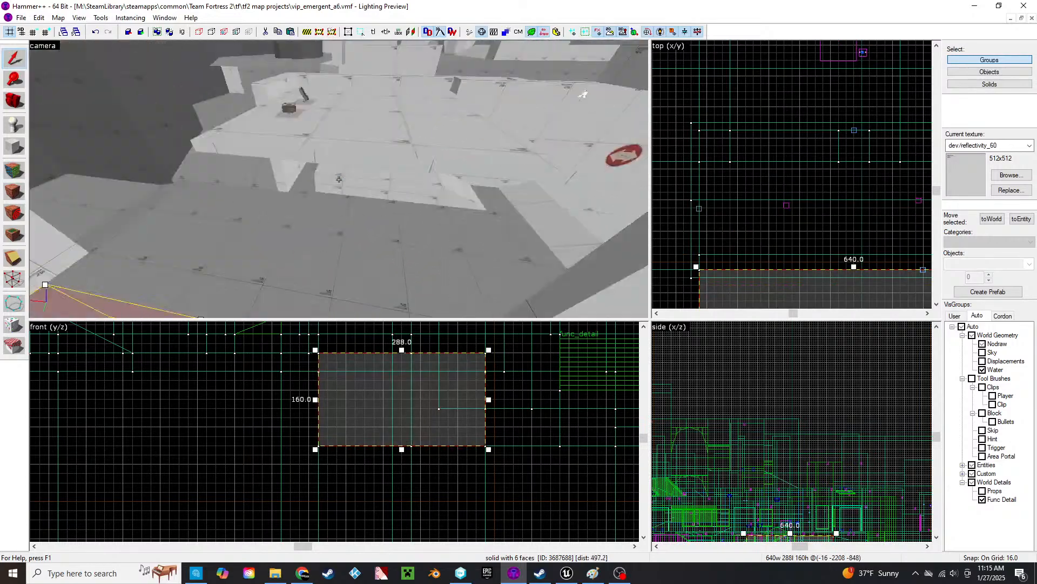
pyautogui.click(339, 179)
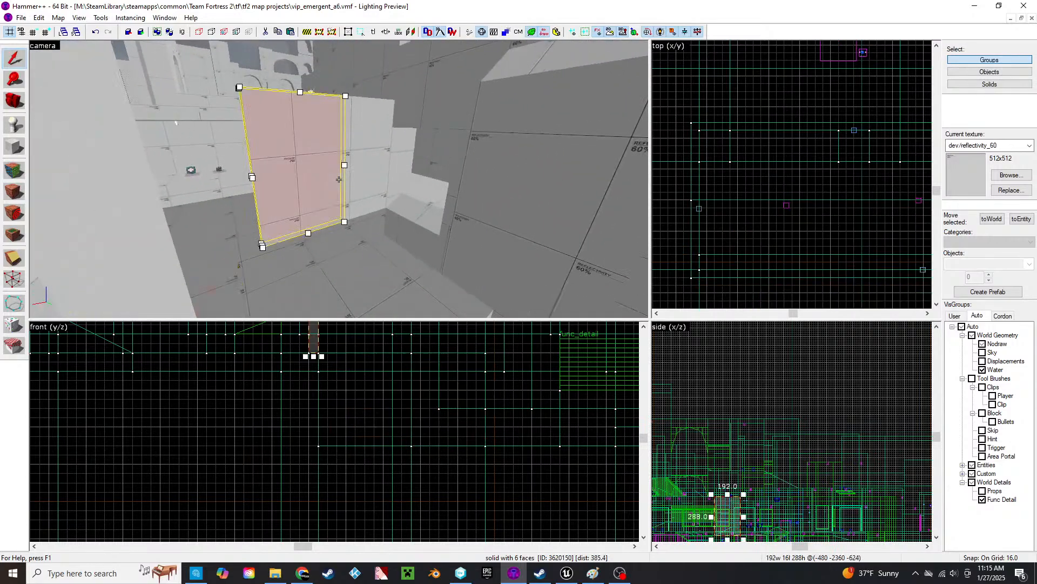
pyautogui.press('w')
pyautogui.scroll(-8, 808, 178)
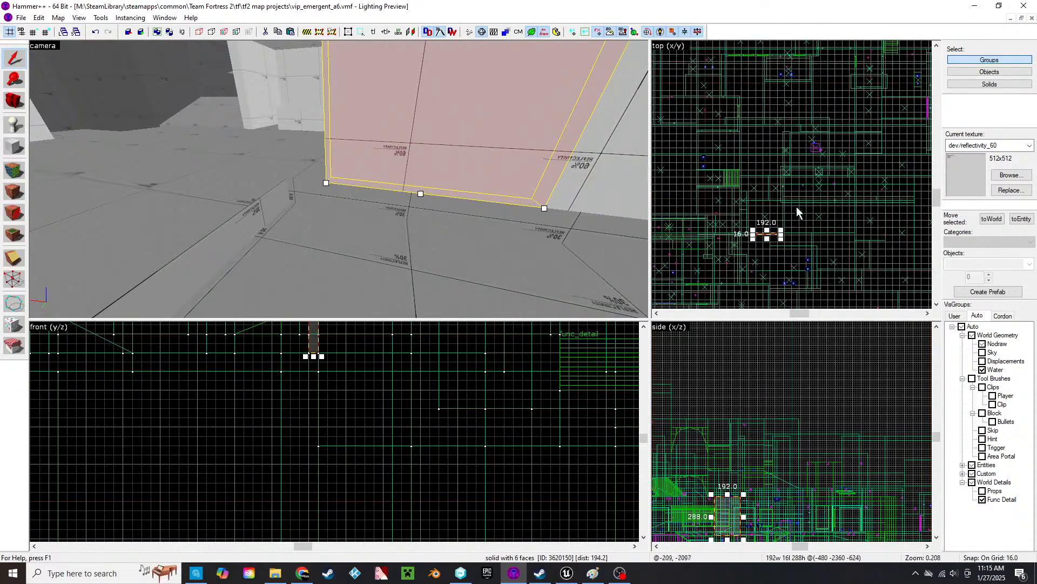
pyautogui.scroll(5, 794, 233)
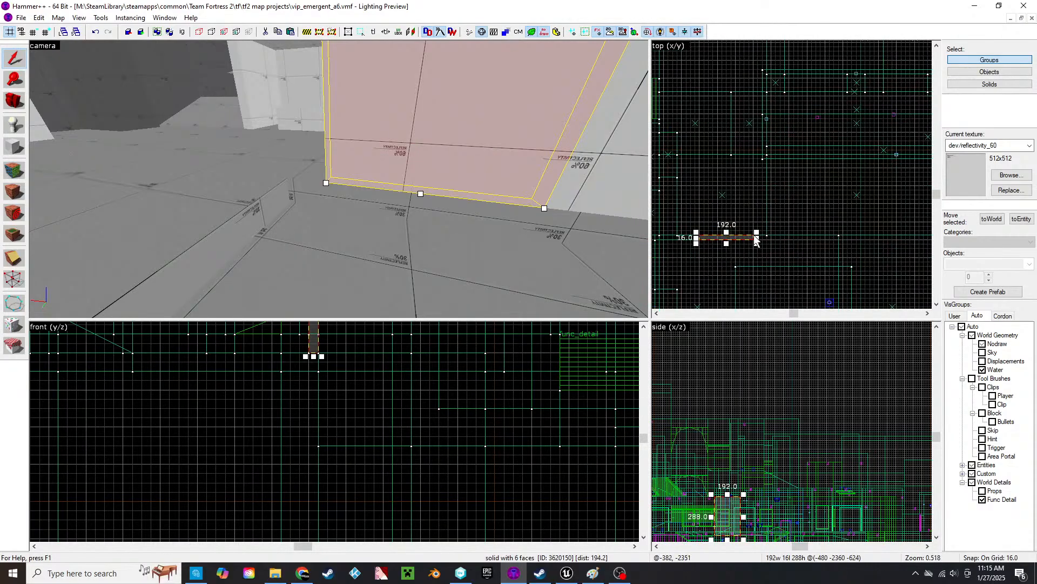
pyautogui.moveTo(756, 237); pyautogui.dragTo(812, 242)
# - Examine the lengthened wall panel, the floor block beside it and the route leading towards point B
pyautogui.press('z')
pyautogui.press('s')
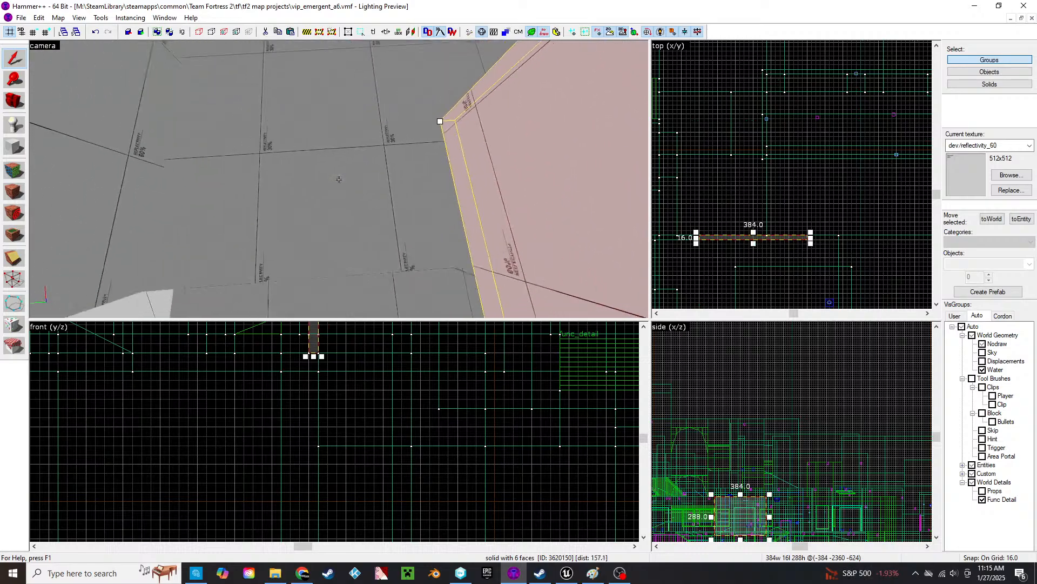
pyautogui.press('a')
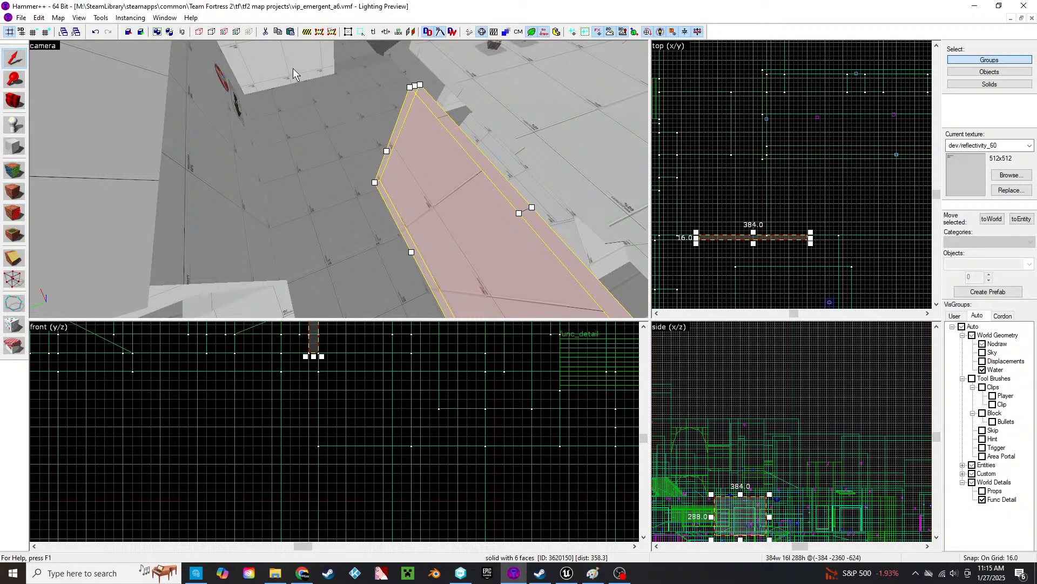
pyautogui.click(293, 68)
pyautogui.click(368, 179)
pyautogui.press('z')
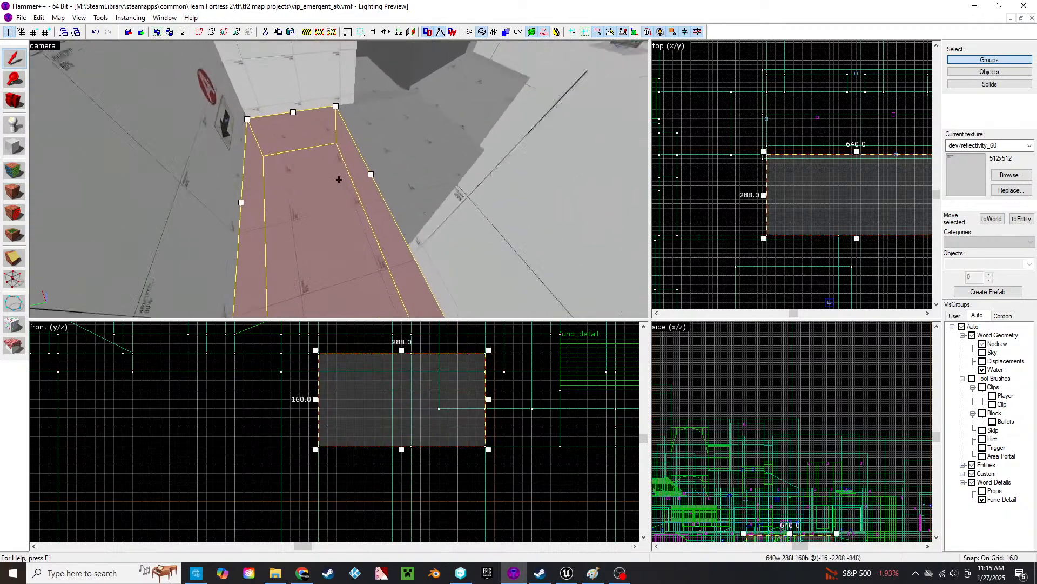
pyautogui.press('a')
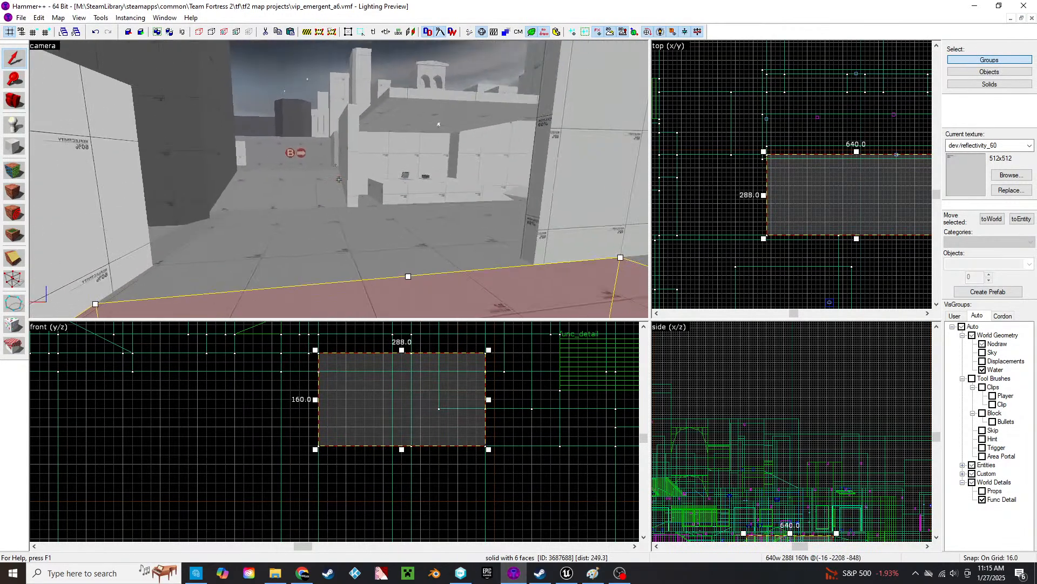
pyautogui.press('d')
pyautogui.press('a')
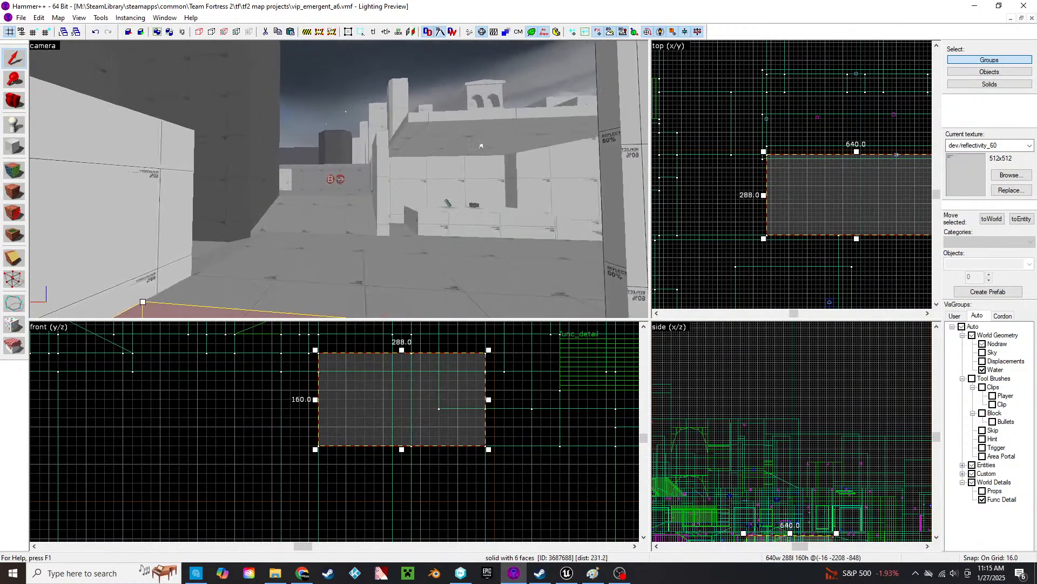
pyautogui.press('w')
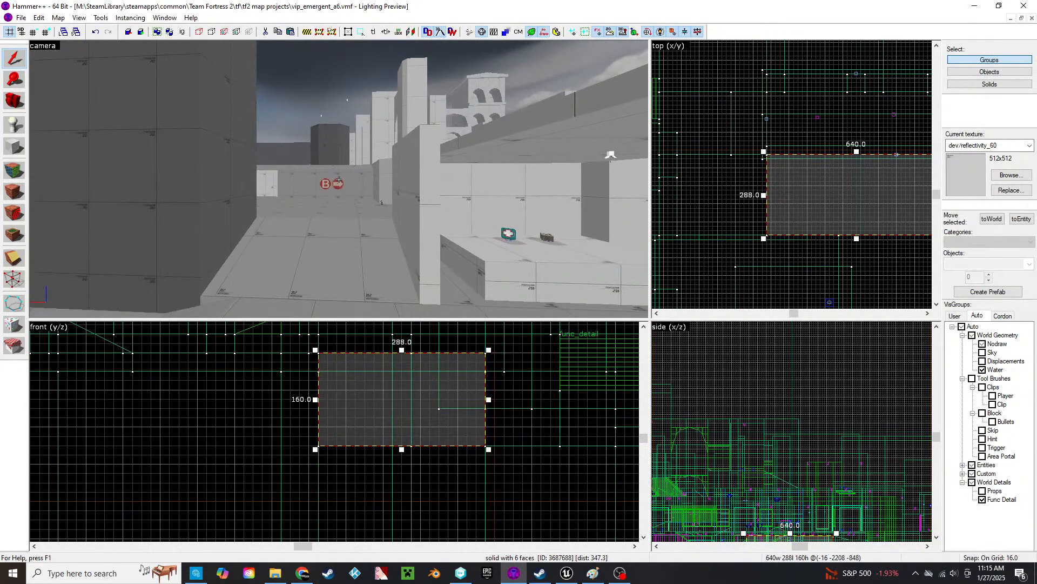
pyautogui.press('w')
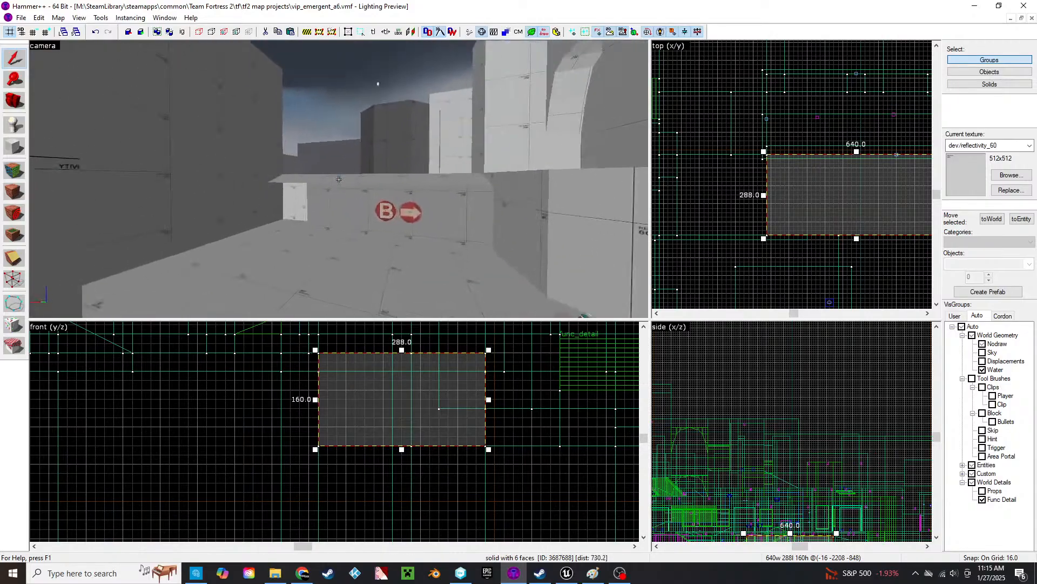
pyautogui.press('w')
pyautogui.press('a')
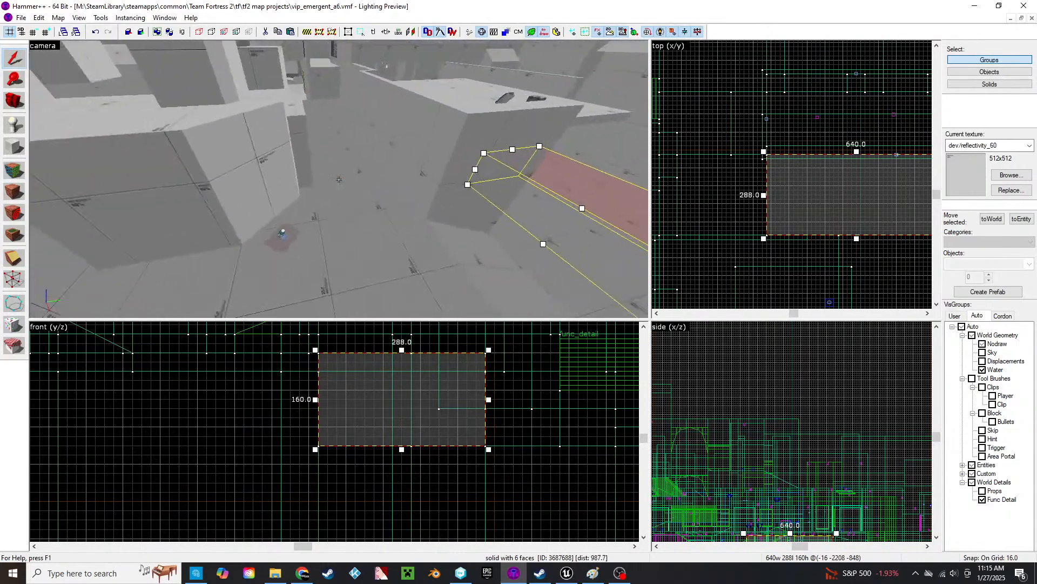
pyautogui.press('a')
pyautogui.press('s')
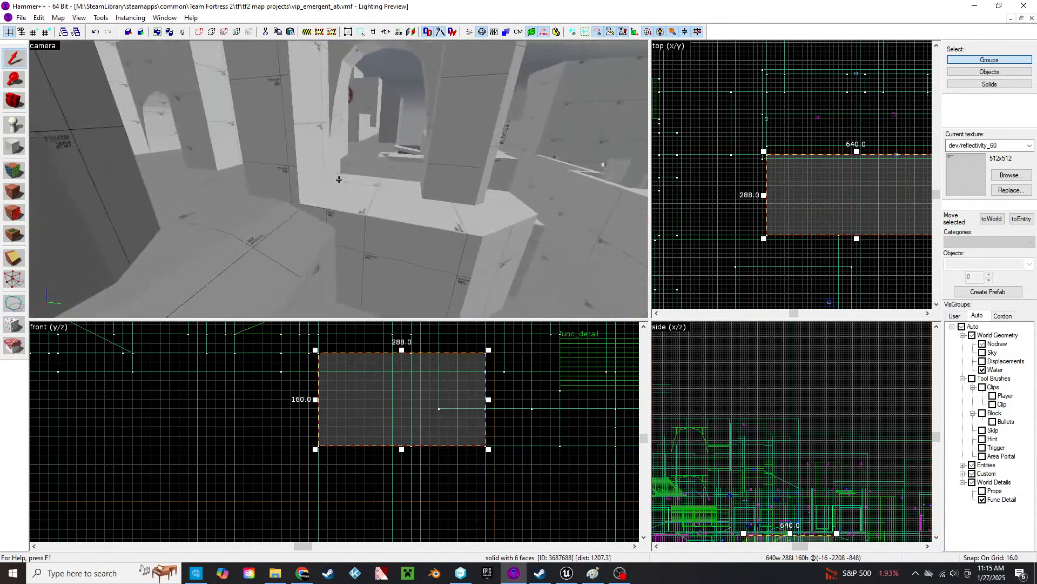
pyautogui.press('w')
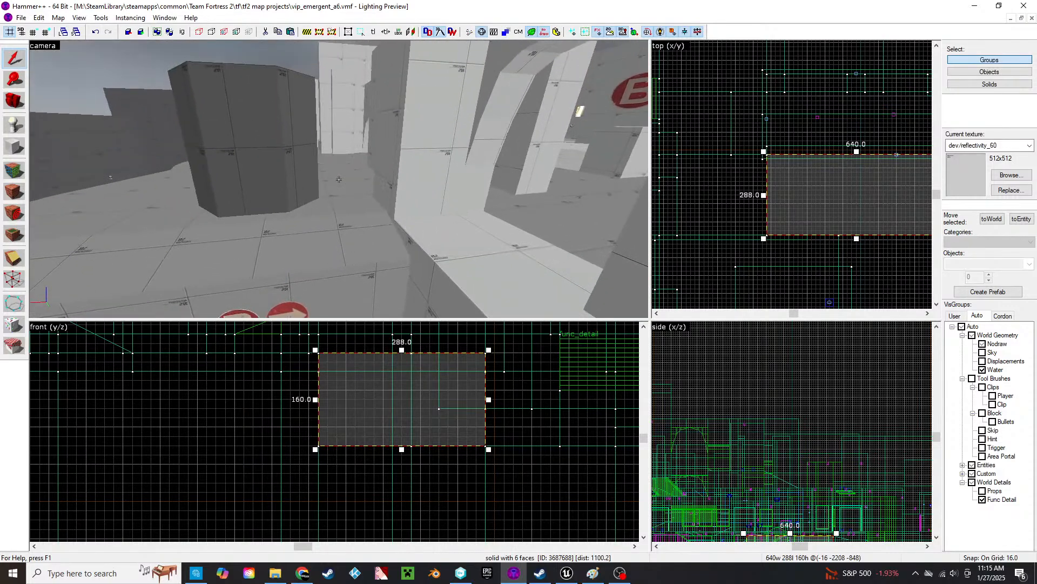
# - Delete the raised platform block against the wall together with the health and ammo pickups on top of it
pyautogui.press('a')
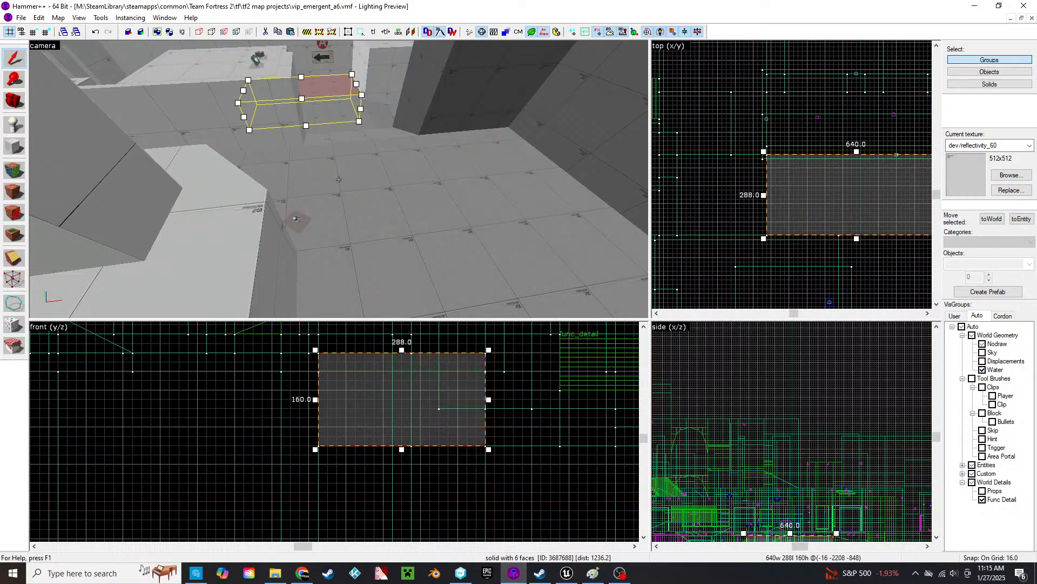
pyautogui.press('w')
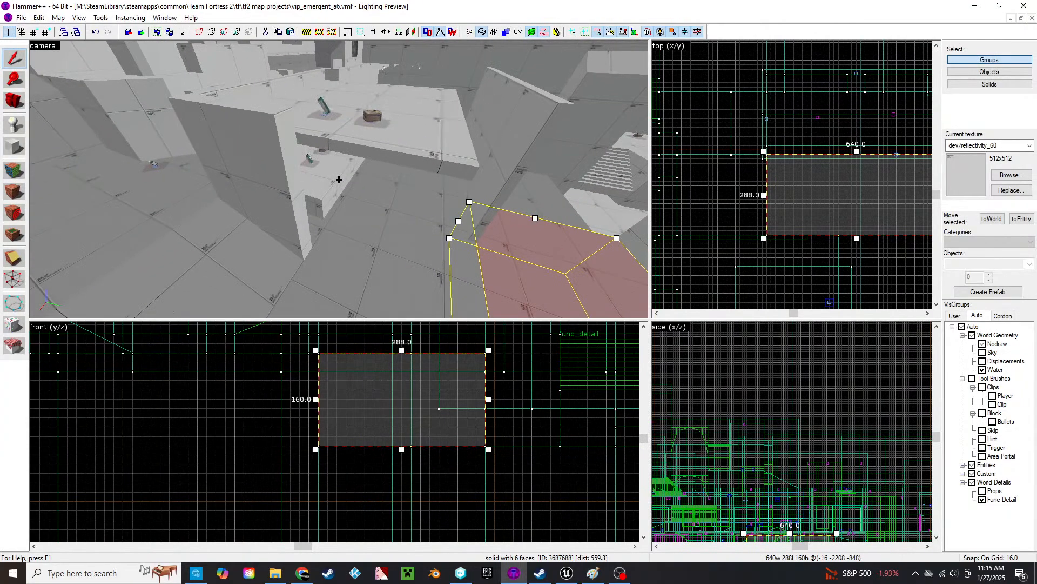
pyautogui.press('w')
pyautogui.press('w')
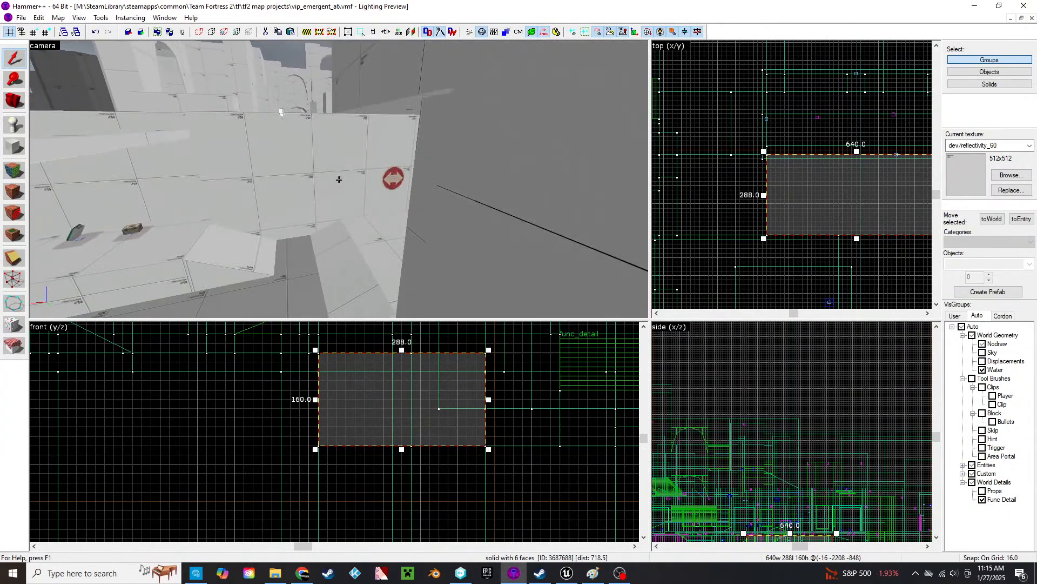
pyautogui.press('w')
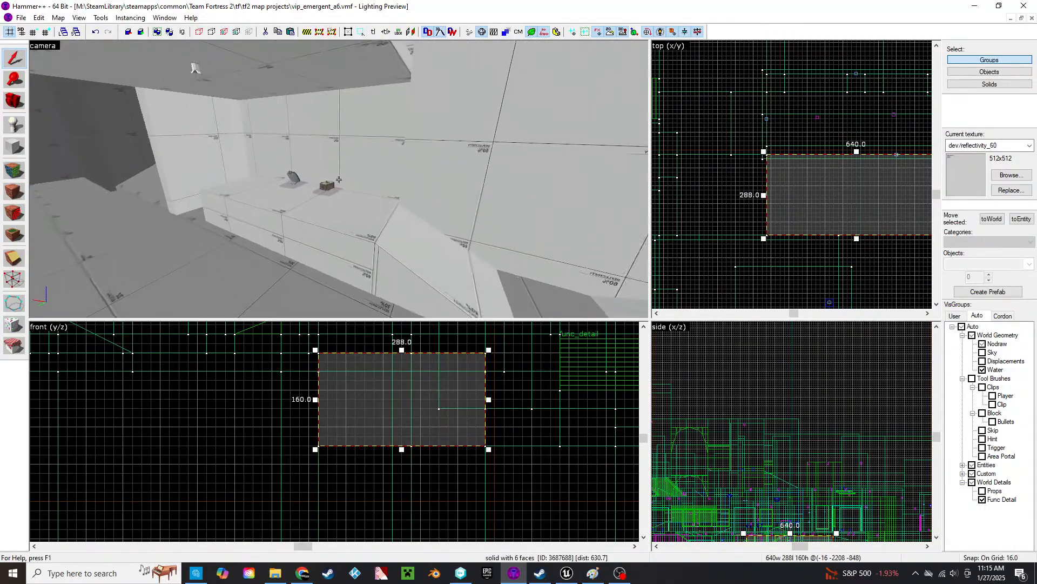
pyautogui.press('z')
pyautogui.click(352, 196)
pyautogui.keyDown('ctrl'); pyautogui.click(309, 185); pyautogui.keyUp('ctrl')
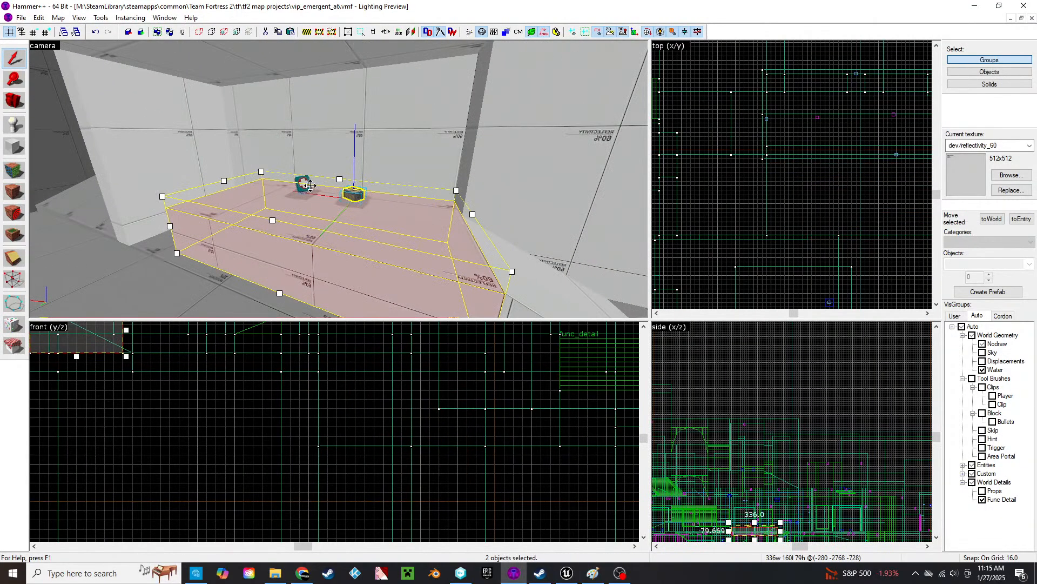
pyautogui.press('Delete')
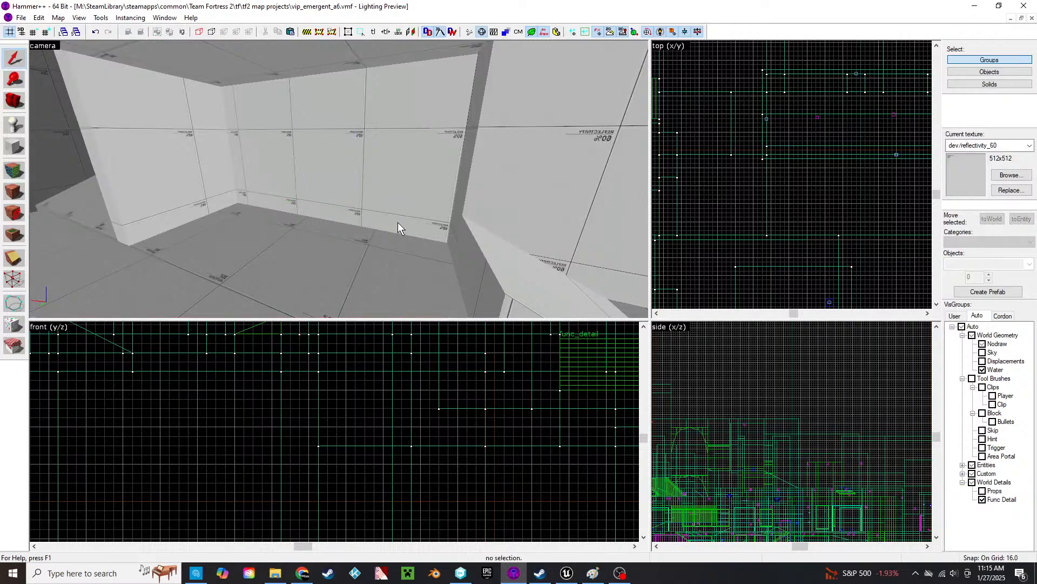
# - Select the 256-unit-long sloped brush at the edge of the sunken floor and shorten it to 144 units
pyautogui.press('z')
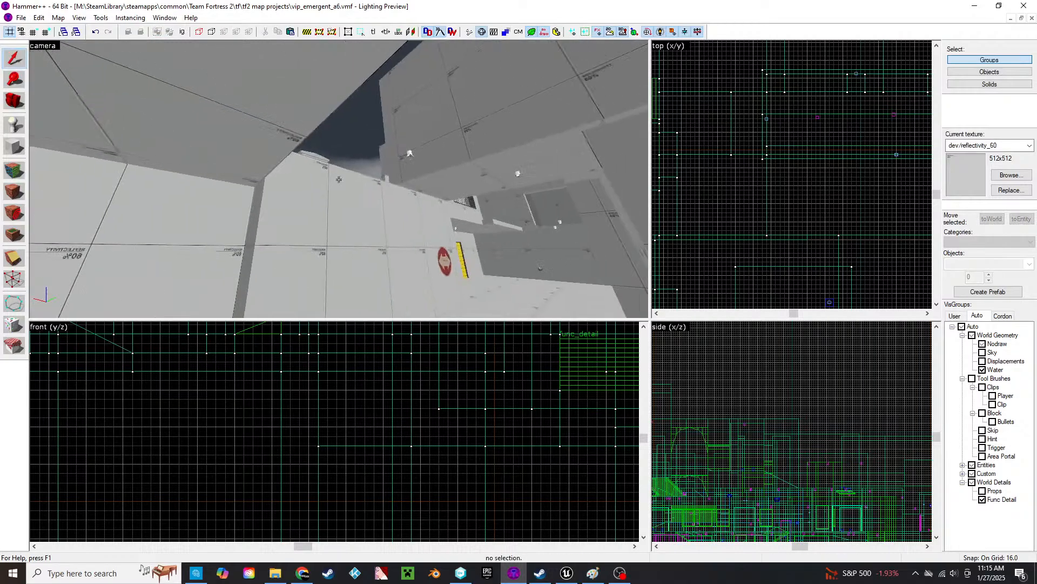
pyautogui.press('w')
pyautogui.click(338, 180)
pyautogui.press('s')
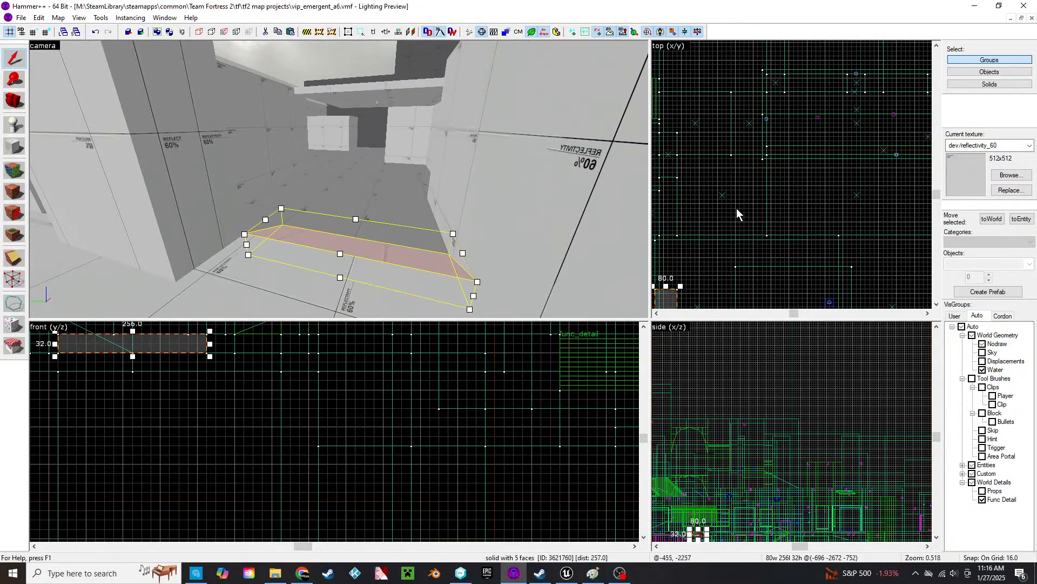
pyautogui.scroll(-4, 738, 209)
pyautogui.moveTo(768, 222); pyautogui.dragTo(808, 143, button='middle')
pyautogui.scroll(3, 754, 189)
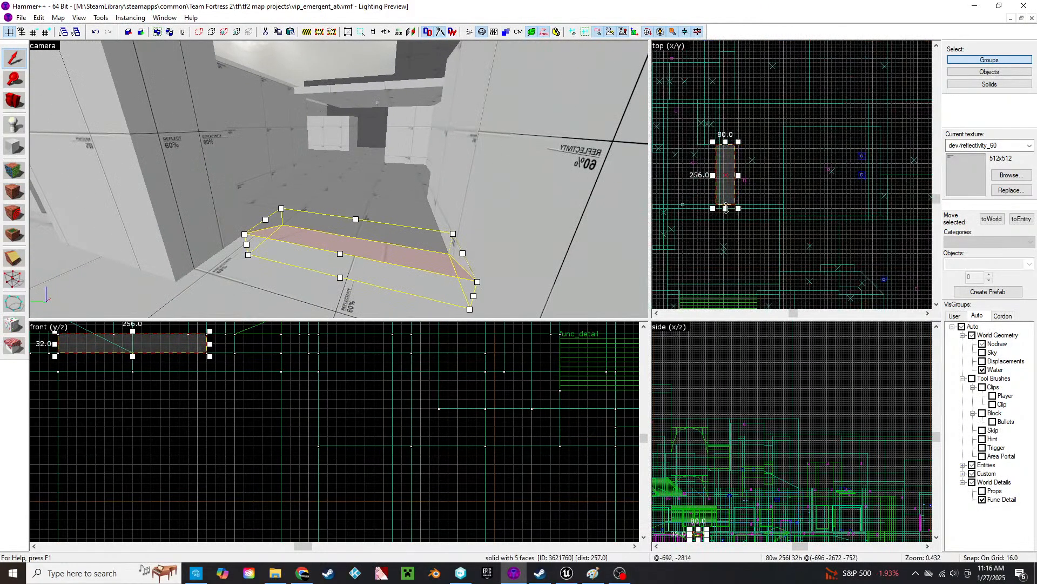
# - Select the metal-plate ramp with its adjoining flat landing and place both over the sunken area beside the wall
pyautogui.press('z')
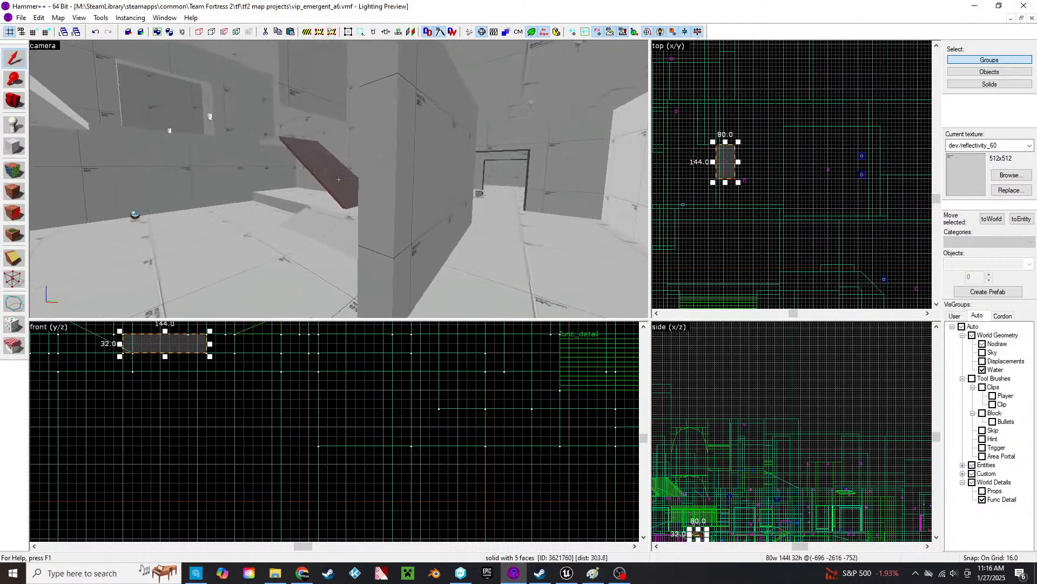
pyautogui.click(339, 180)
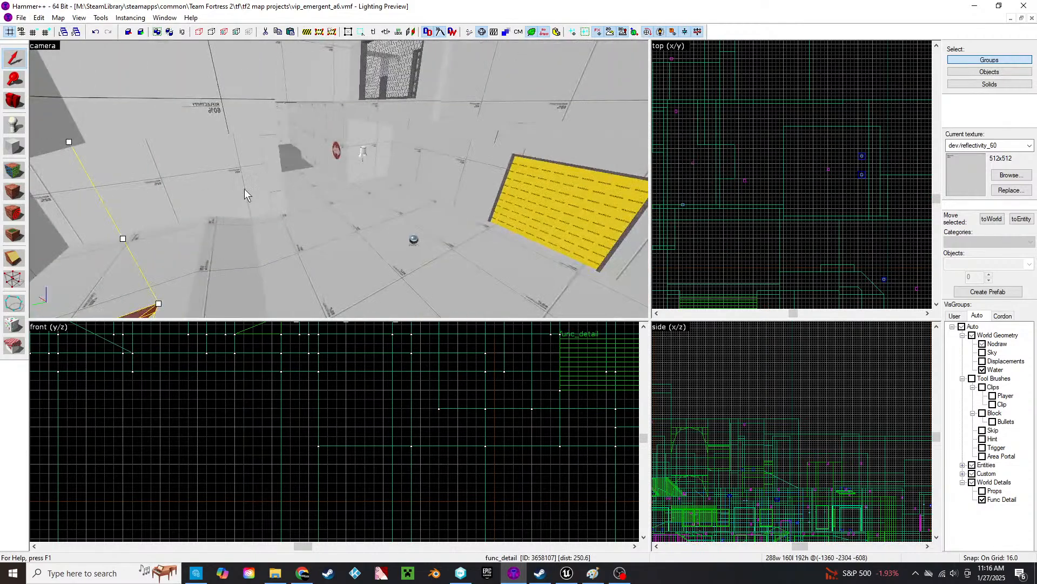
pyautogui.press('z')
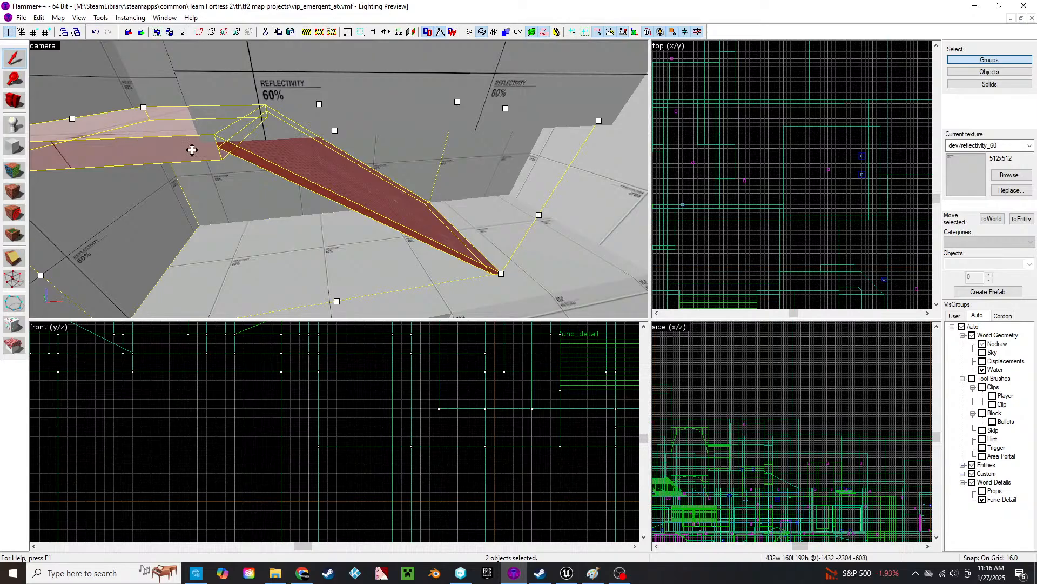
pyautogui.press('Escape')
pyautogui.press('z')
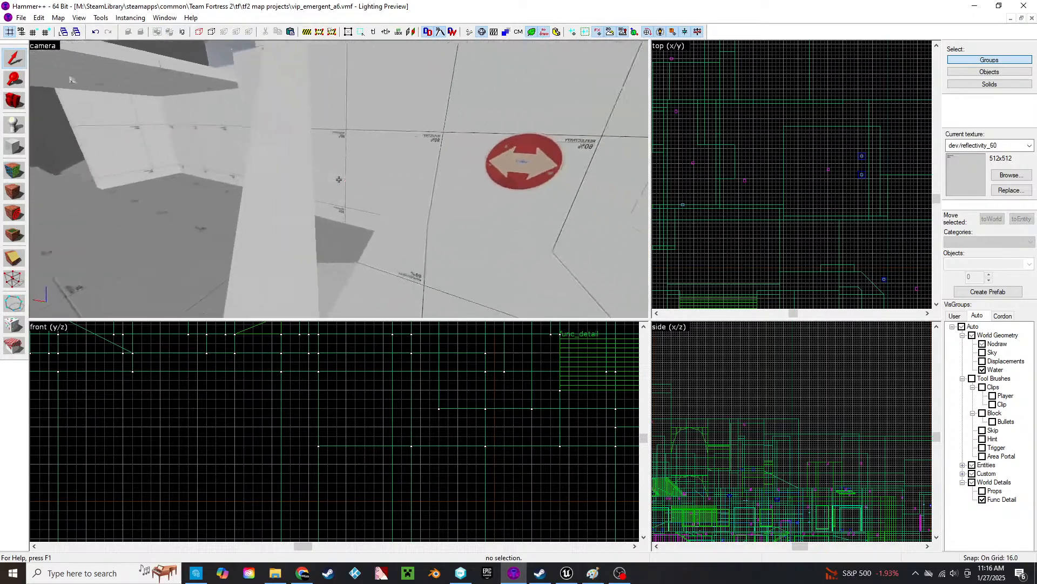
pyautogui.hotkey('ctrl', 'z')
pyautogui.press('z')
pyautogui.scroll(-7, 760, 115)
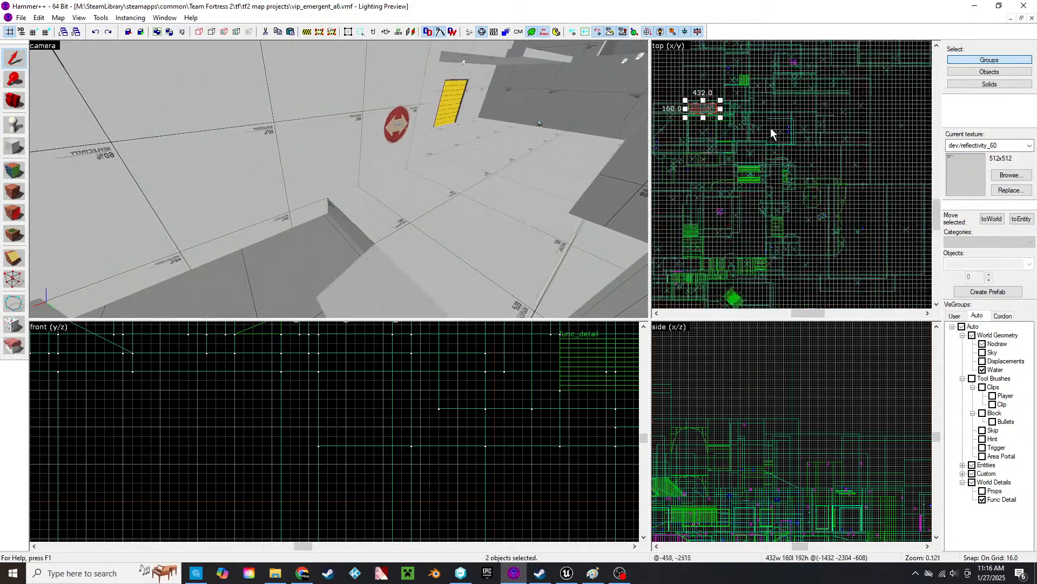
pyautogui.scroll(3, 708, 109)
pyautogui.moveTo(723, 132); pyautogui.dragTo(761, 151)
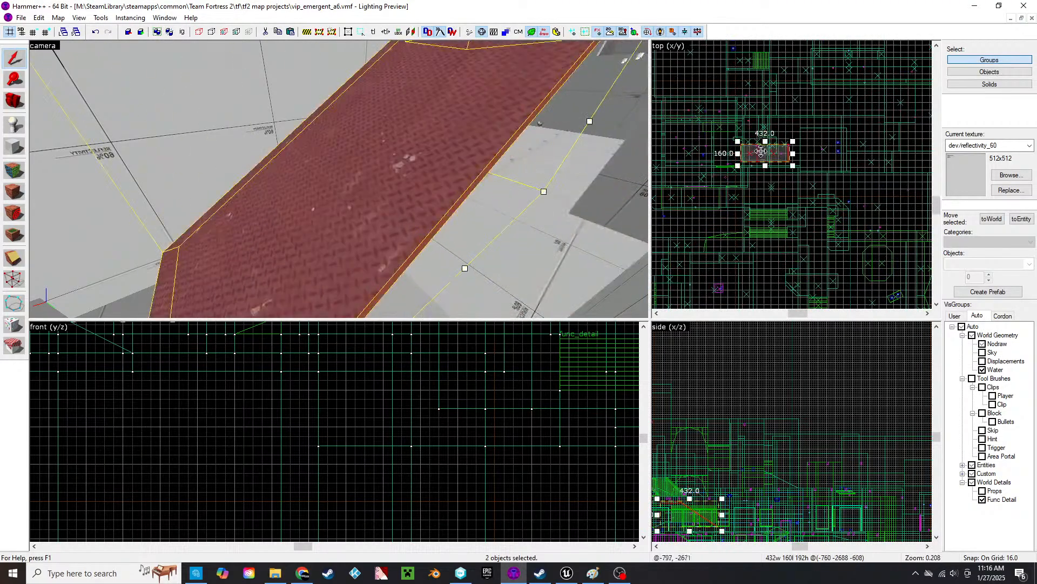
# - Turn the ramp and landing around so that the slope faces the opposite direction
pyautogui.hotkey('ctrl', 'm')
pyautogui.press('Return')
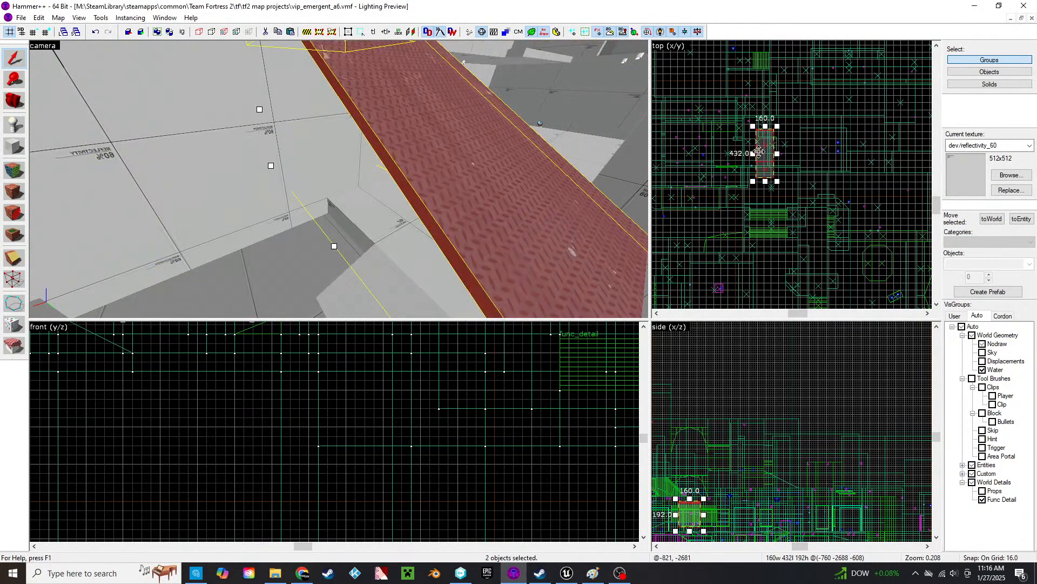
pyautogui.hotkey('ctrl', 'z')
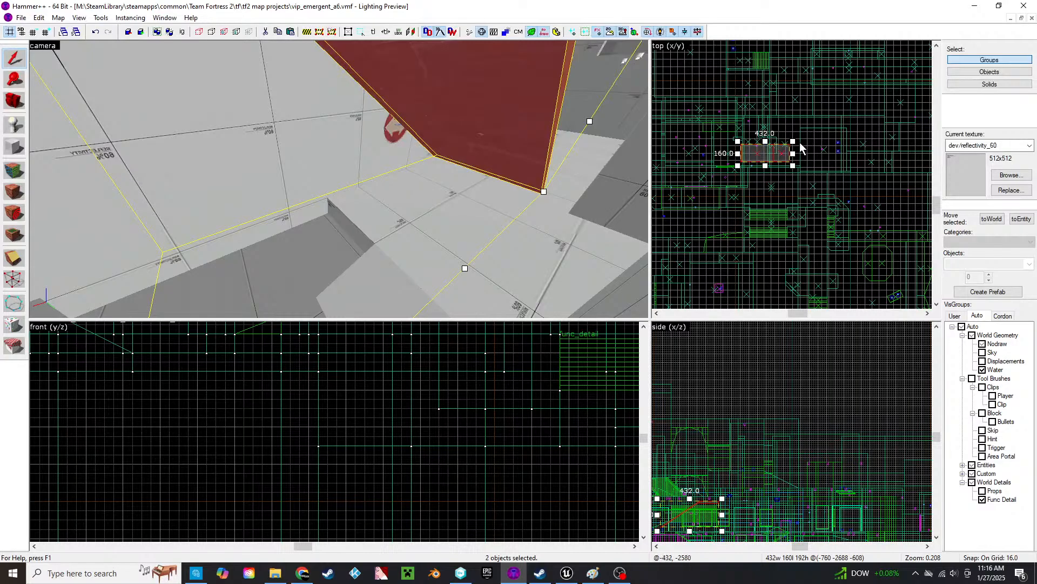
# - Shift the ramp and landing flush with the wall at the edge of the sunken area
pyautogui.scroll(8, 783, 163)
pyautogui.press('z')
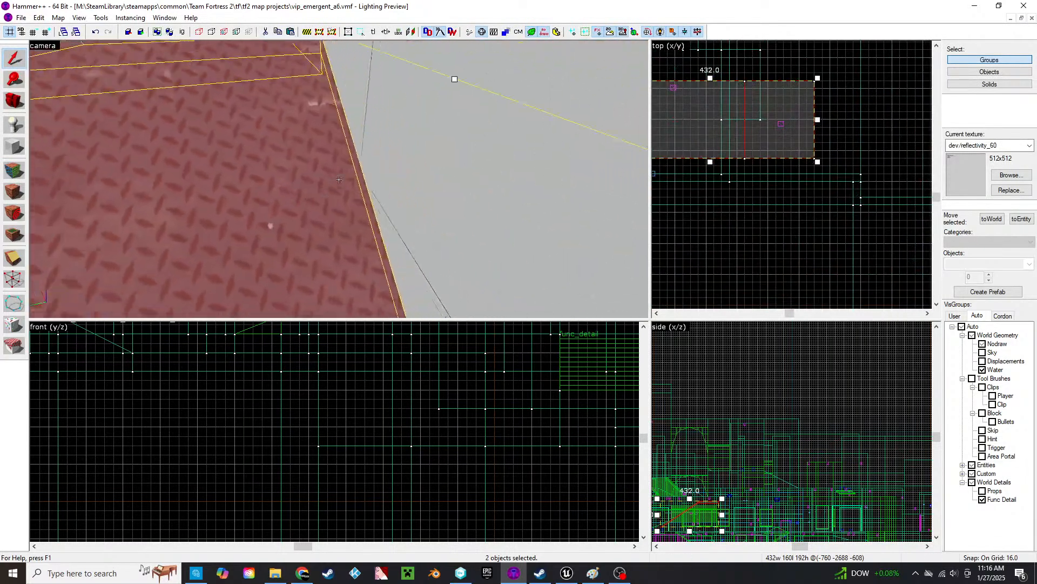
pyautogui.press('s')
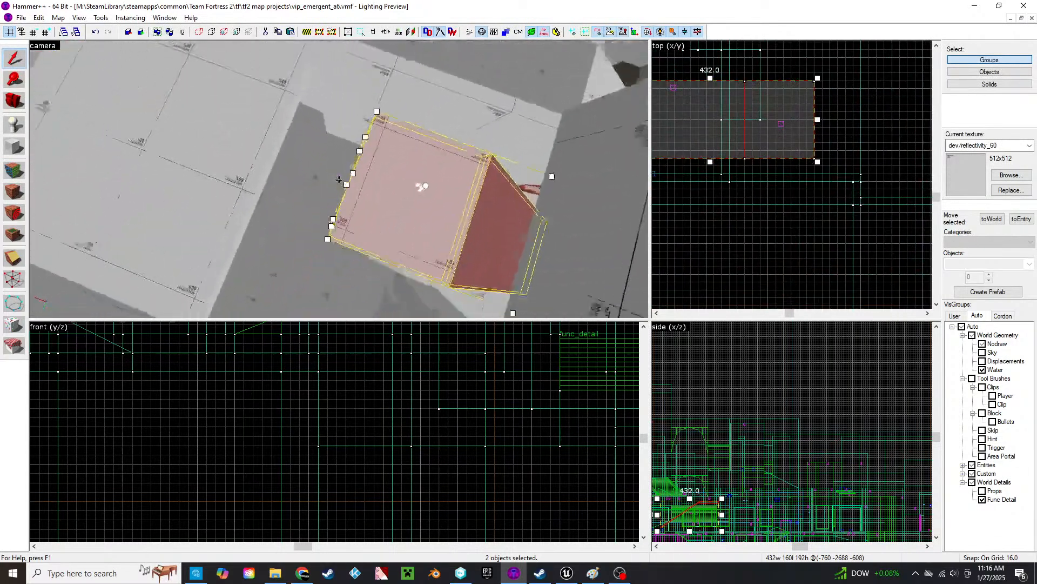
pyautogui.press('z')
pyautogui.scroll(2, 830, 177)
pyautogui.moveTo(790, 137); pyautogui.dragTo(857, 154)
pyautogui.press('z')
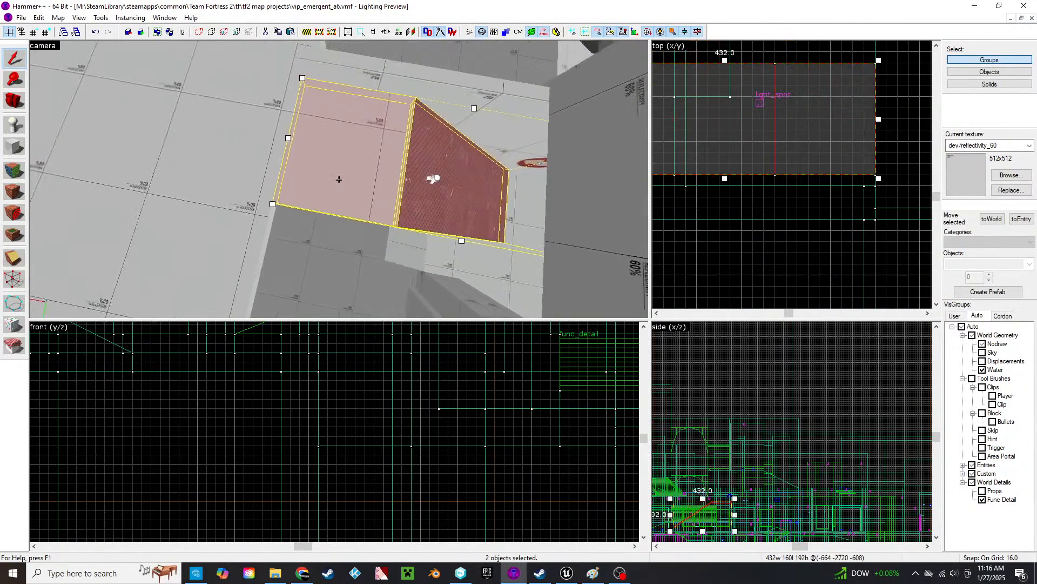
# - Delete the flat landing brush attached to the upper end of the metal-plate ramp
pyautogui.press('w')
pyautogui.press('w')
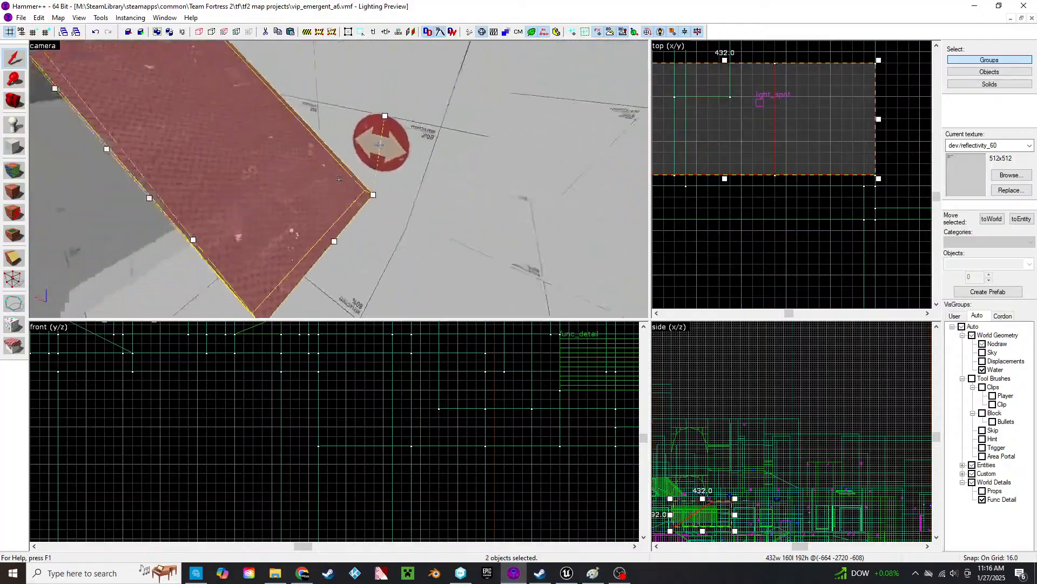
pyautogui.press('w')
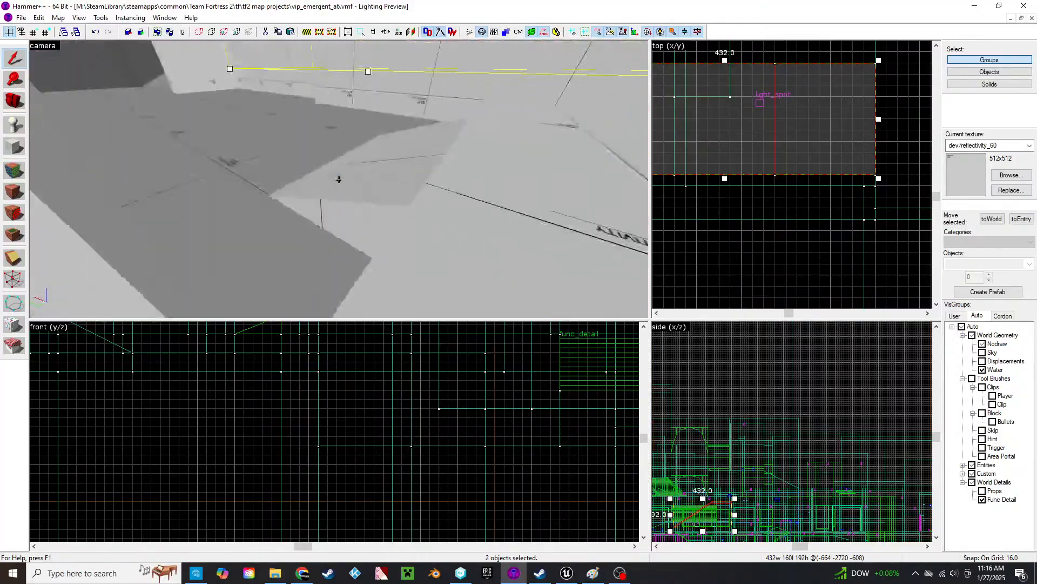
pyautogui.press('s')
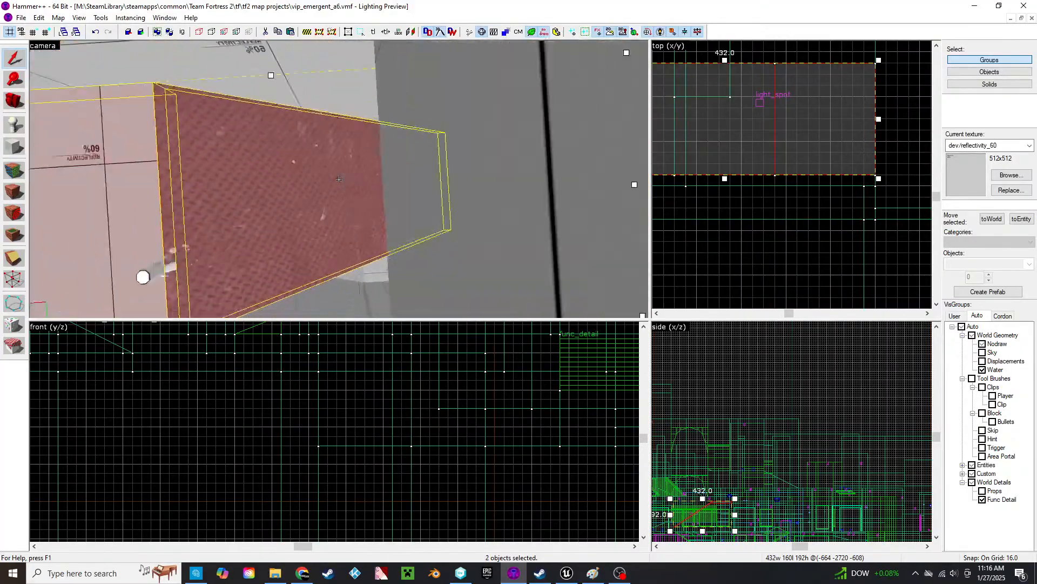
pyautogui.click(400, 145)
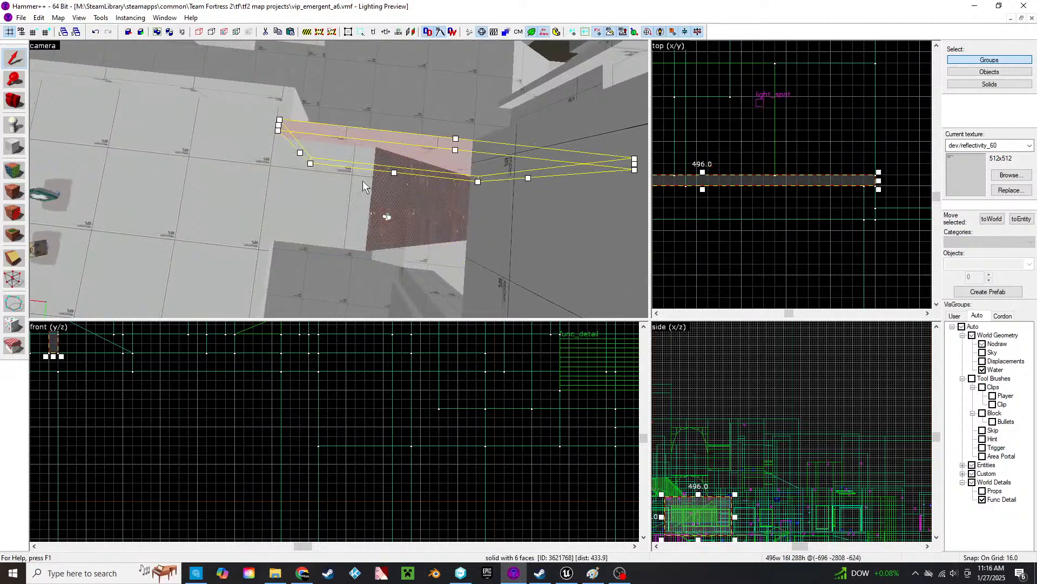
pyautogui.click(342, 194)
pyautogui.press('Delete')
# - Select the remaining metal-plate ramp and narrow it to 128 units
pyautogui.click(416, 176)
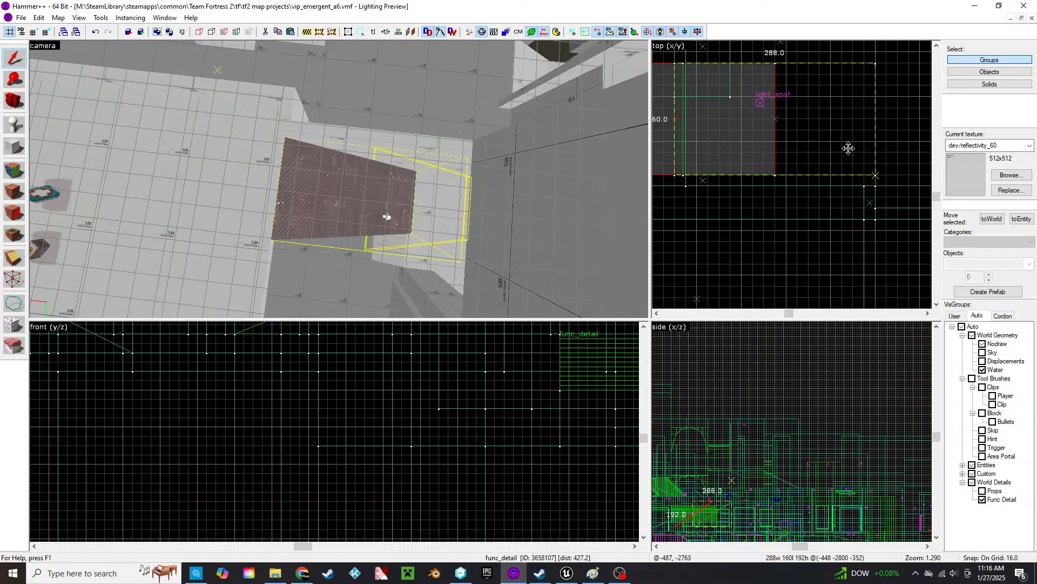
pyautogui.moveTo(849, 148); pyautogui.dragTo(848, 148)
pyautogui.press('w')
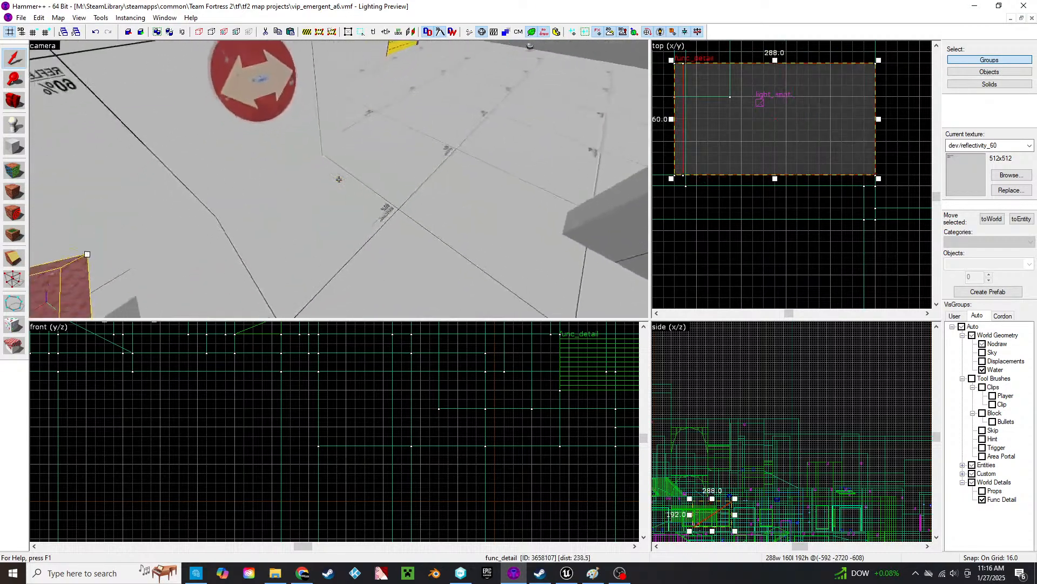
pyautogui.press('a')
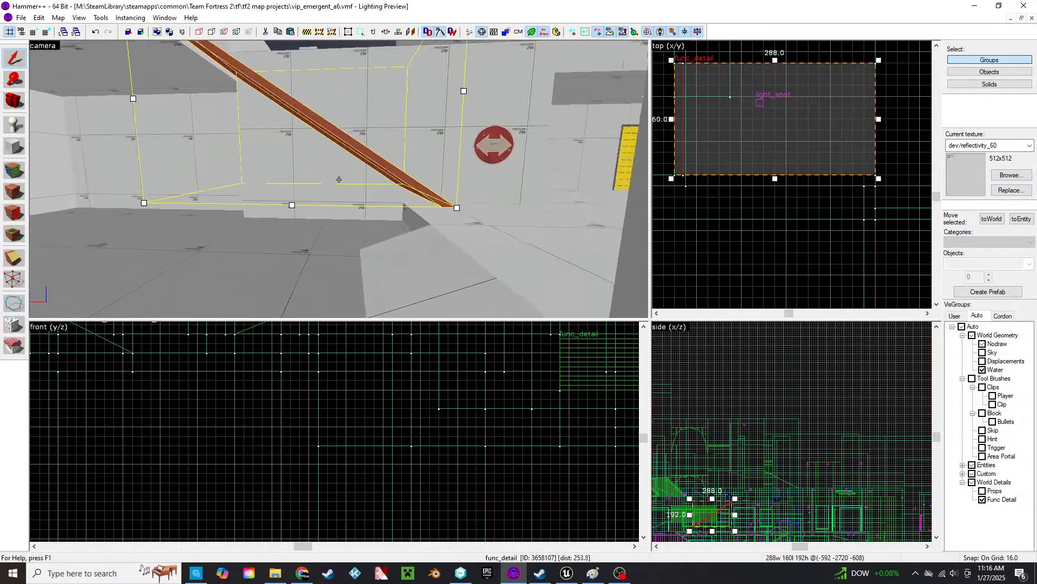
pyautogui.press('d')
pyautogui.press('d')
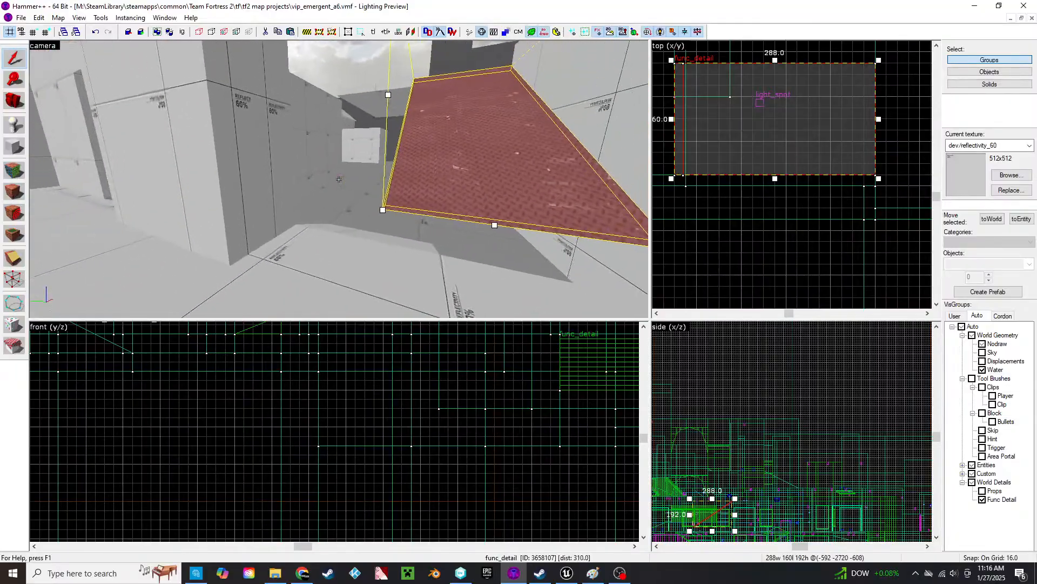
pyautogui.press('z')
pyautogui.moveTo(852, 170); pyautogui.dragTo(833, 222, button='middle')
pyautogui.press('z')
pyautogui.press('w')
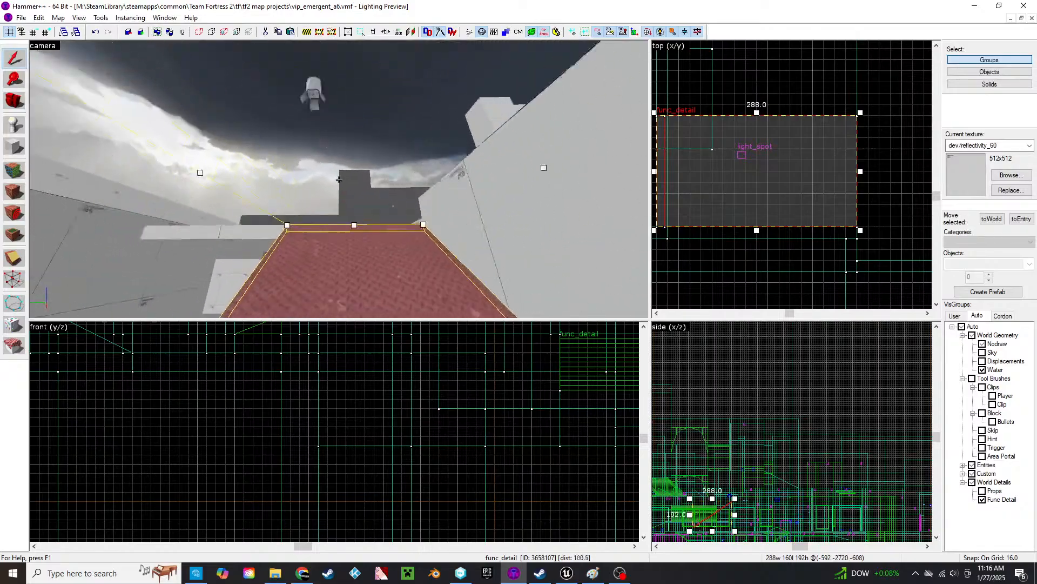
pyautogui.press('z')
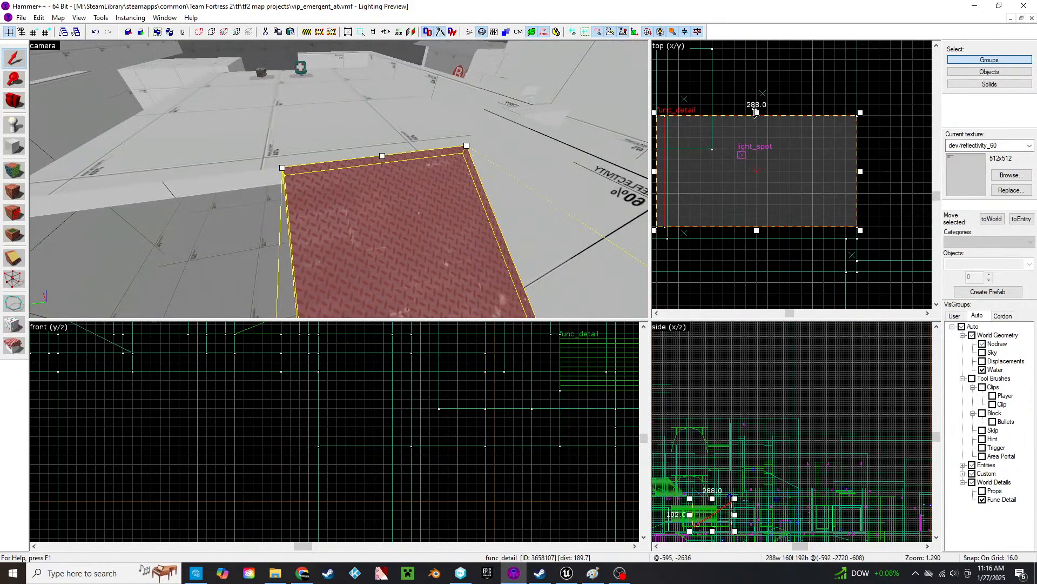
pyautogui.press('z')
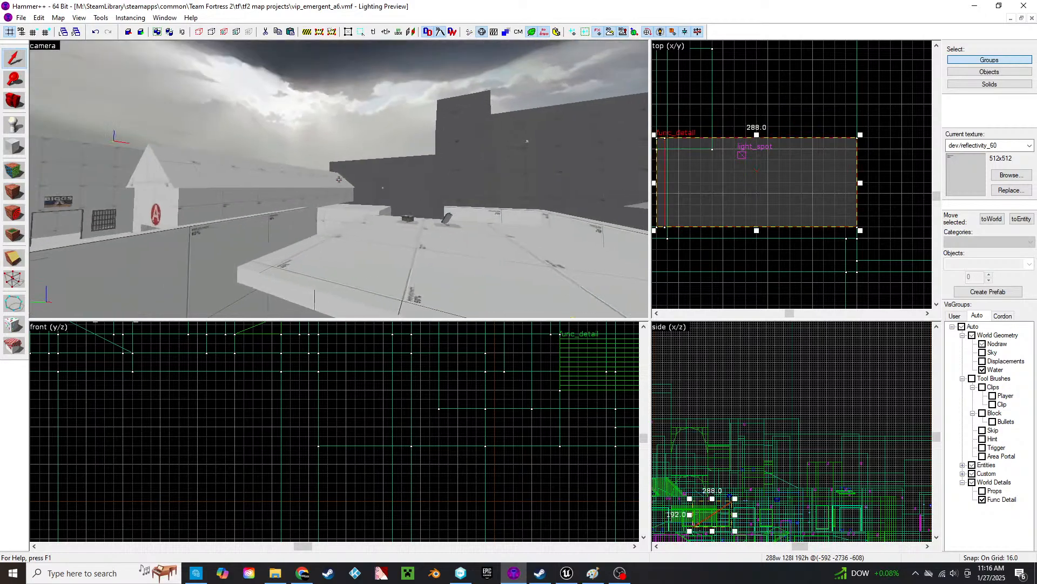
# - Duplicate the ramp in the side view, offsetting the copy diagonally downward along the slope past the ramp's lower end
pyautogui.press('s')
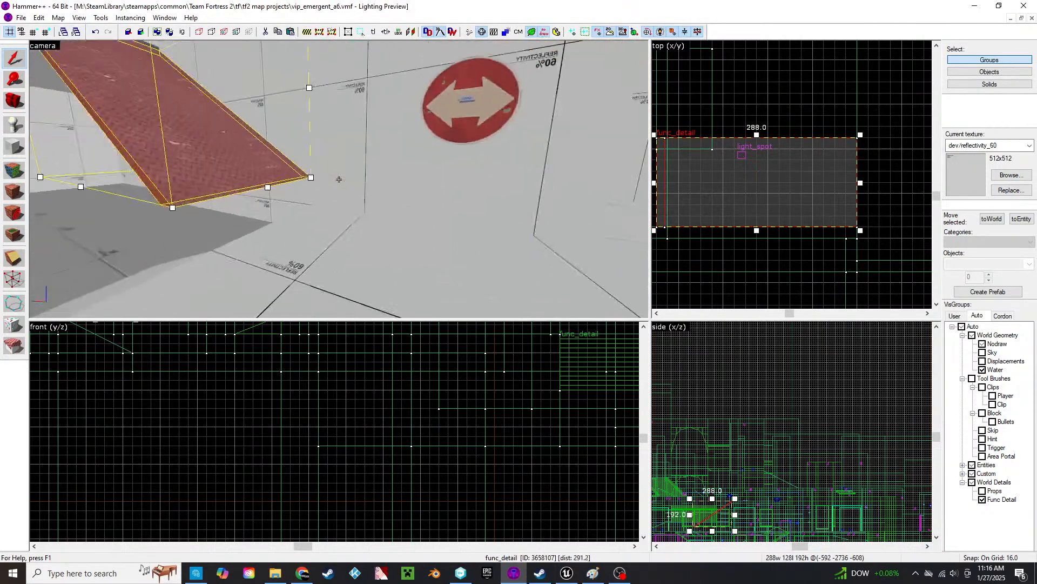
pyautogui.press('a')
pyautogui.scroll(10, 786, 481)
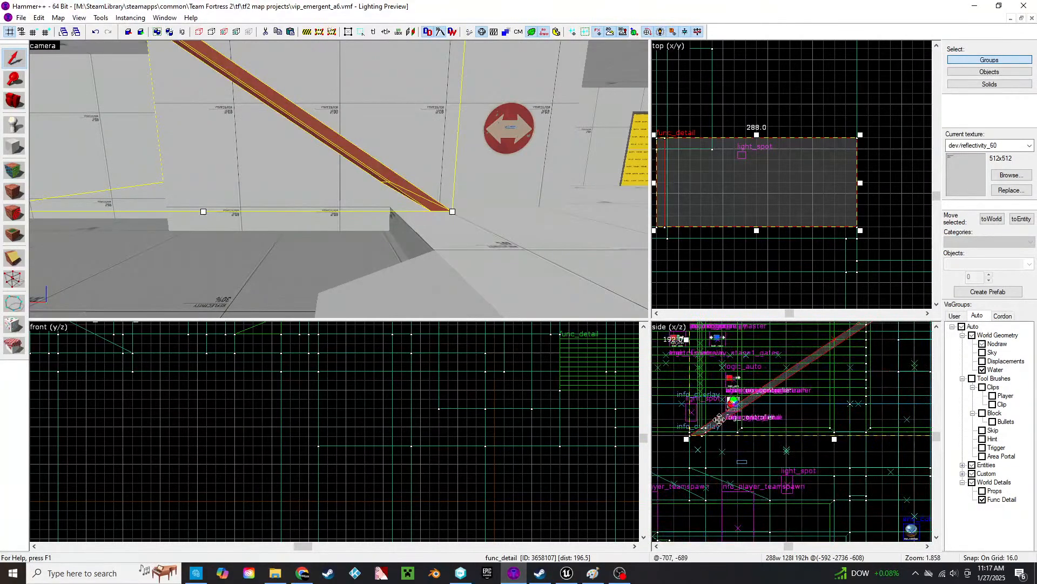
pyautogui.scroll(5, 719, 438)
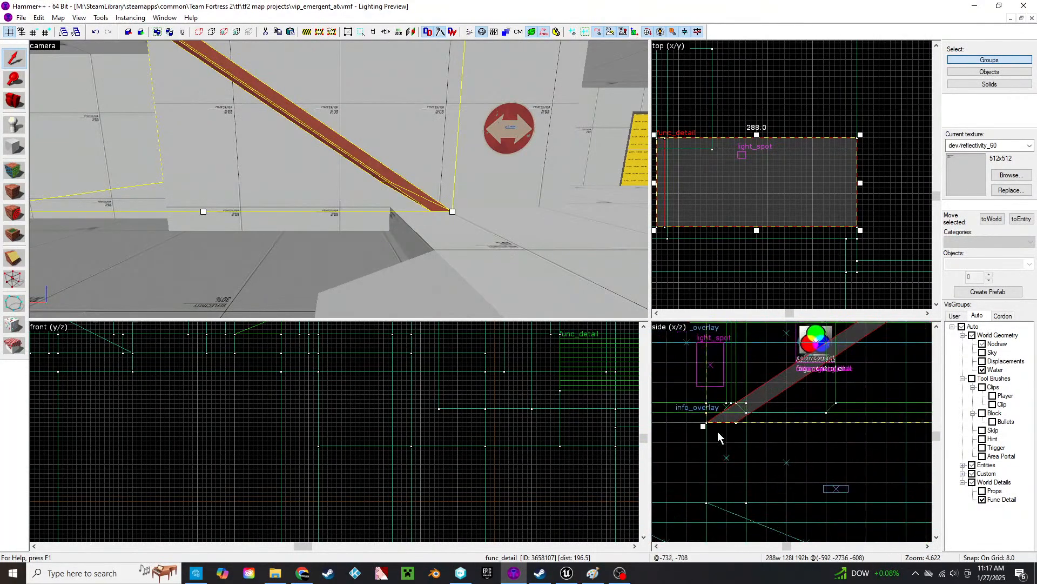
pyautogui.scroll(2, 718, 431)
pyautogui.scroll(-3, 800, 375)
pyautogui.moveTo(811, 369); pyautogui.dragTo(716, 435)
pyautogui.press('z')
pyautogui.press('z')
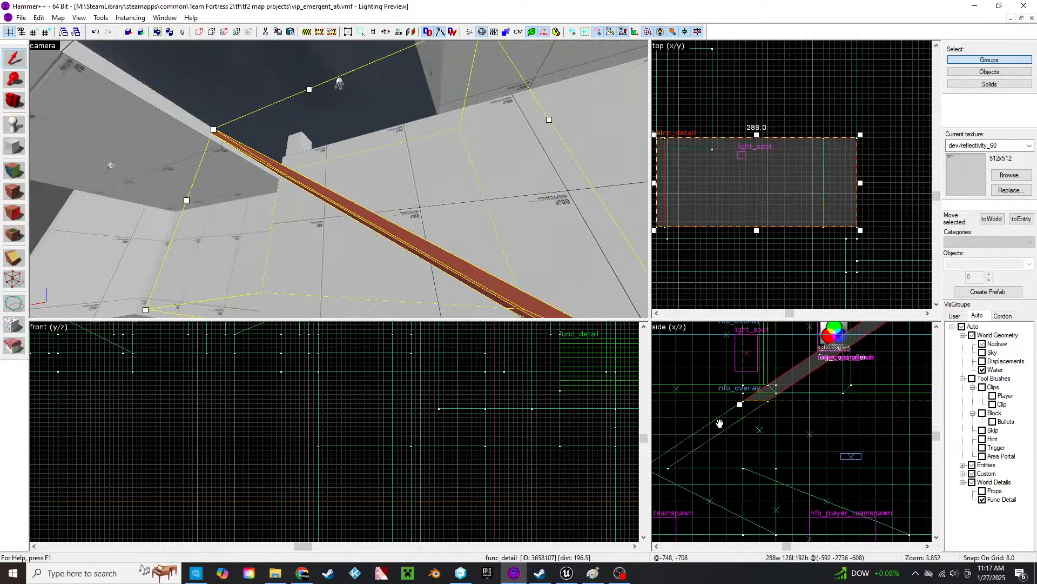
# - Set the grid to 4 units and extend the metal-plate ramp's lower-end vertices diagonally along the slope down to floor level
pyautogui.moveTo(720, 424); pyautogui.dragTo(787, 430)
pyautogui.press('[')
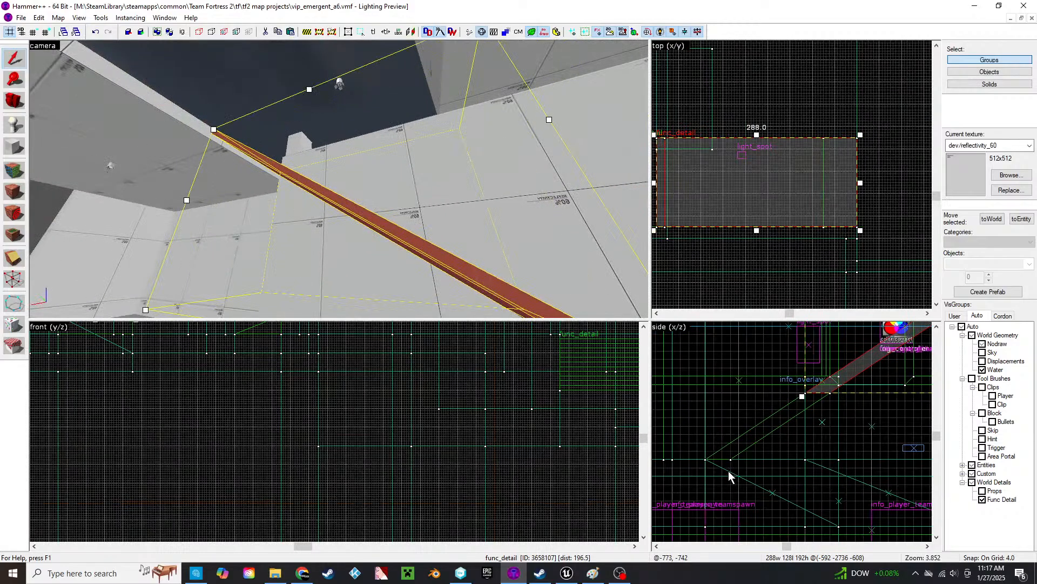
pyautogui.click(13, 282)
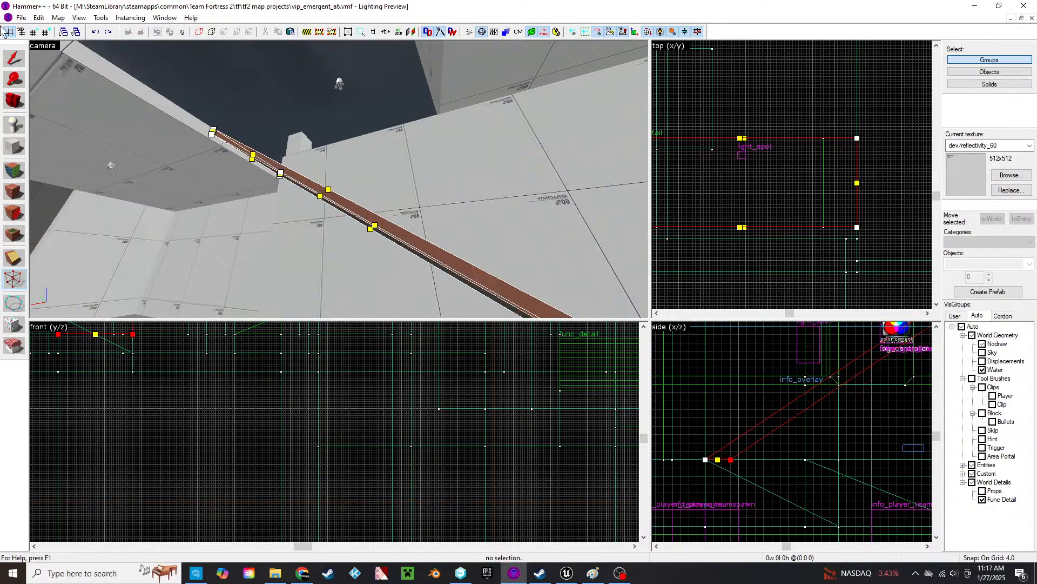
pyautogui.click(15, 58)
# - Clear the selection and examine the extended metal ramp from its foot, along its slope and from above the sunken area
pyautogui.press('z')
pyautogui.click(339, 179)
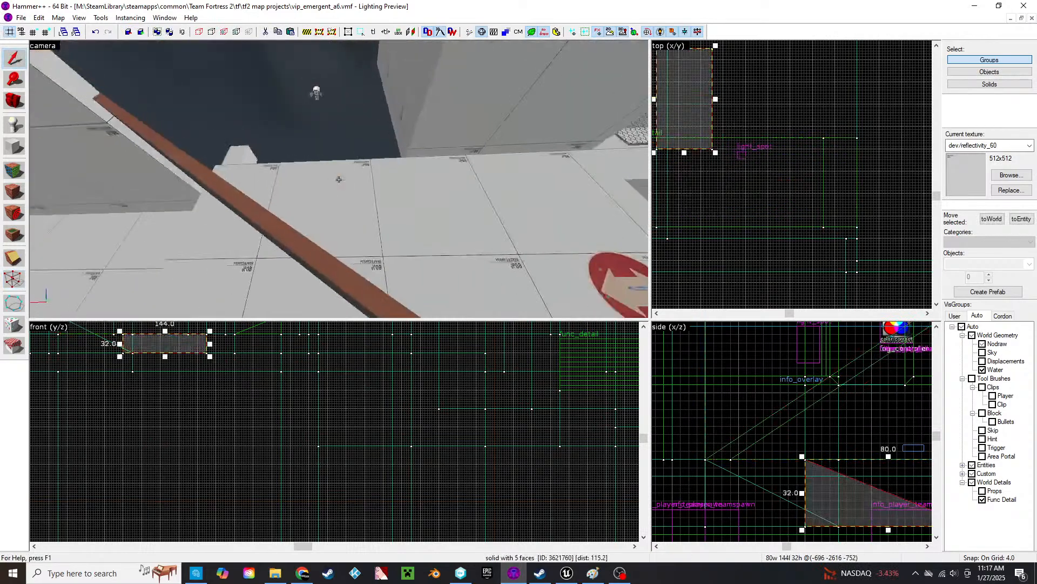
pyautogui.press('w')
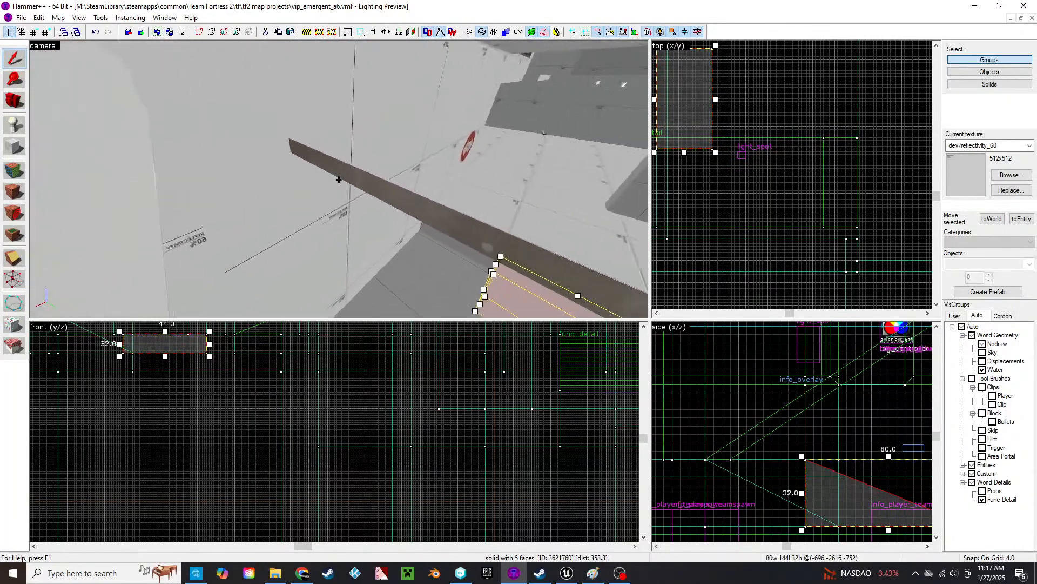
pyautogui.click(338, 179)
pyautogui.press('Escape')
pyautogui.press('w')
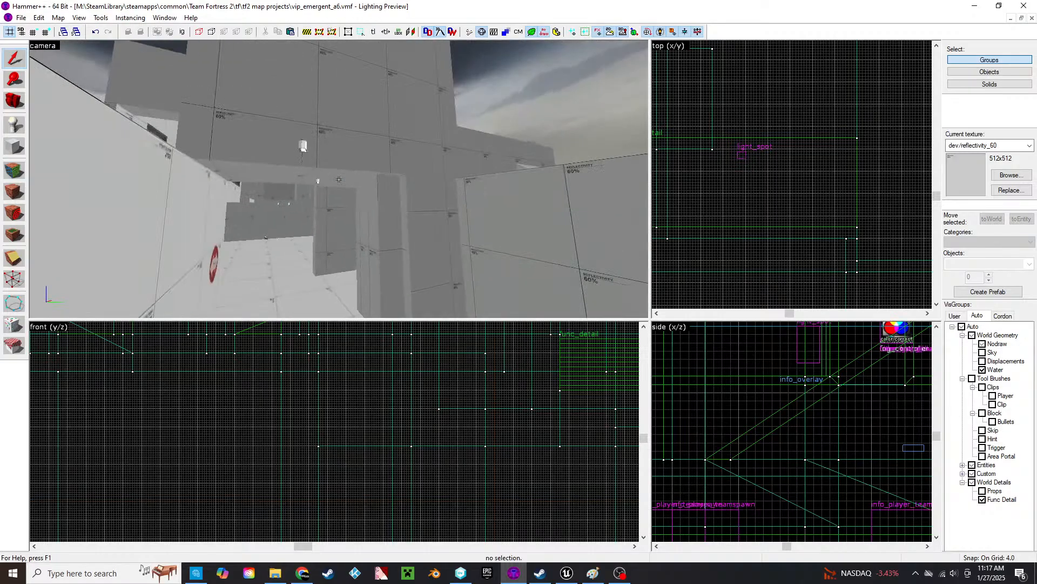
pyautogui.press('s')
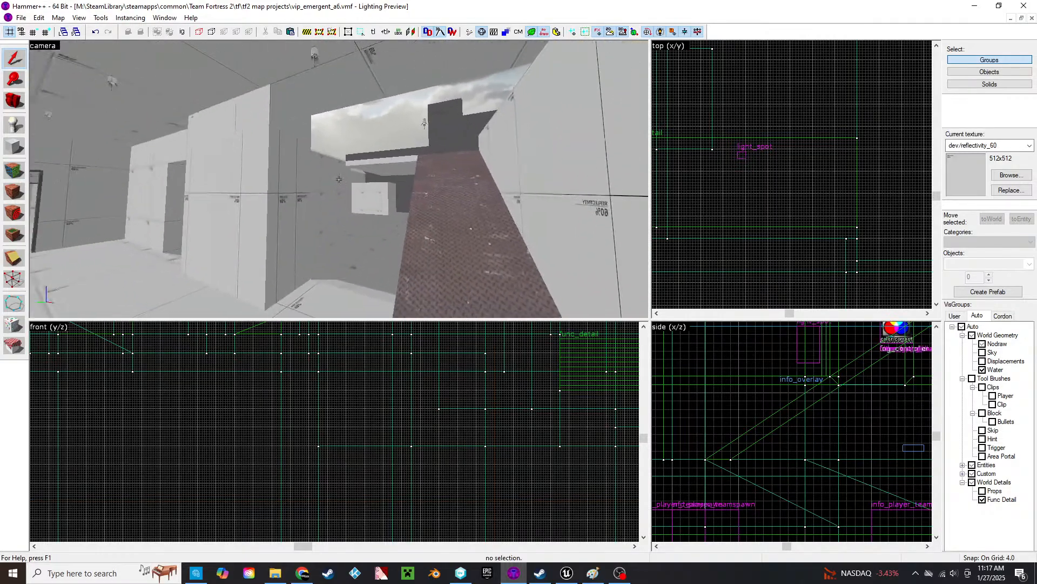
pyautogui.press('w')
pyautogui.scroll(5, 740, 458)
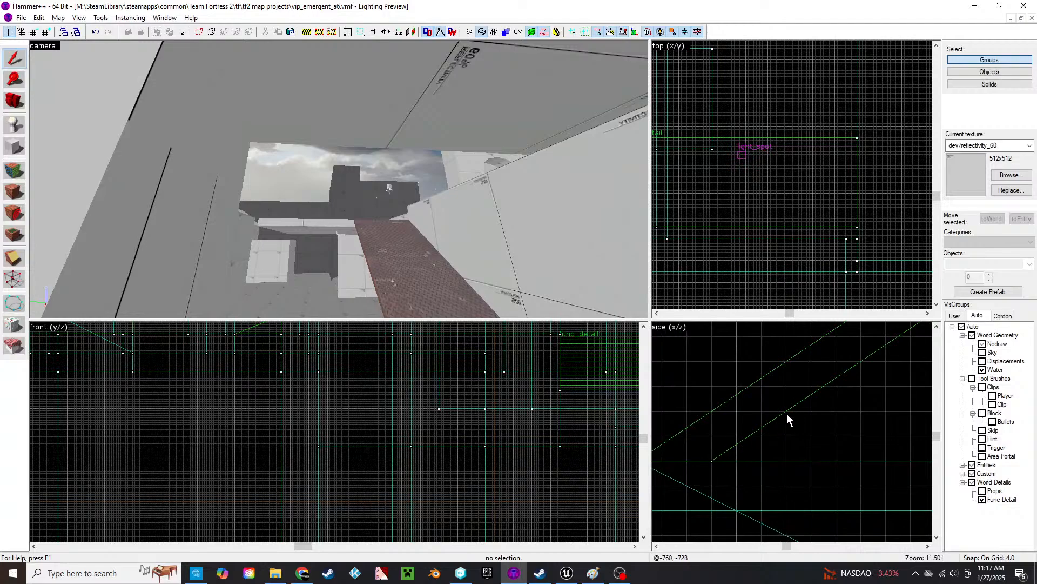
pyautogui.press('z')
pyautogui.press('w')
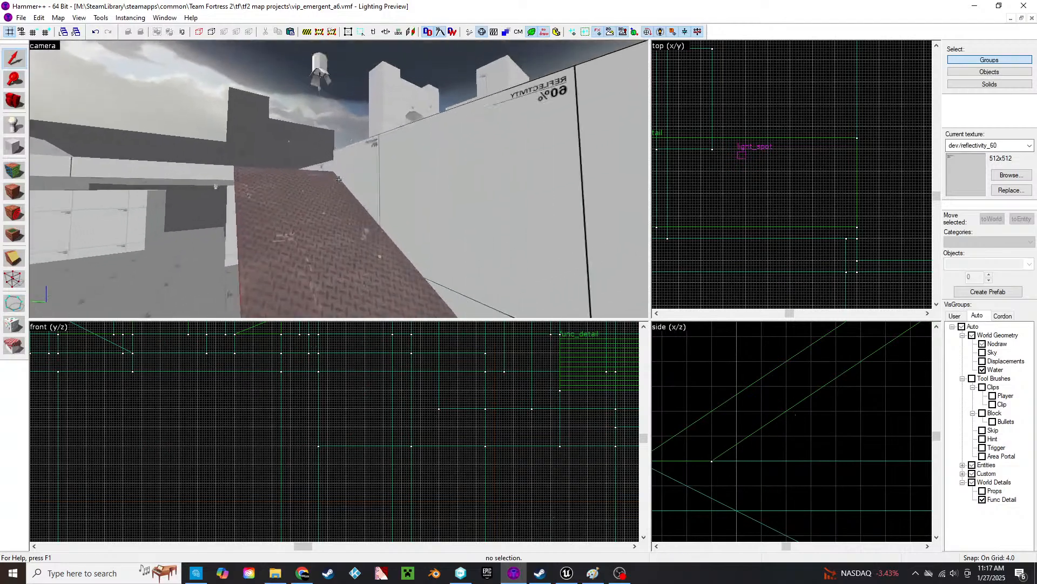
pyautogui.press('s')
pyautogui.press('z')
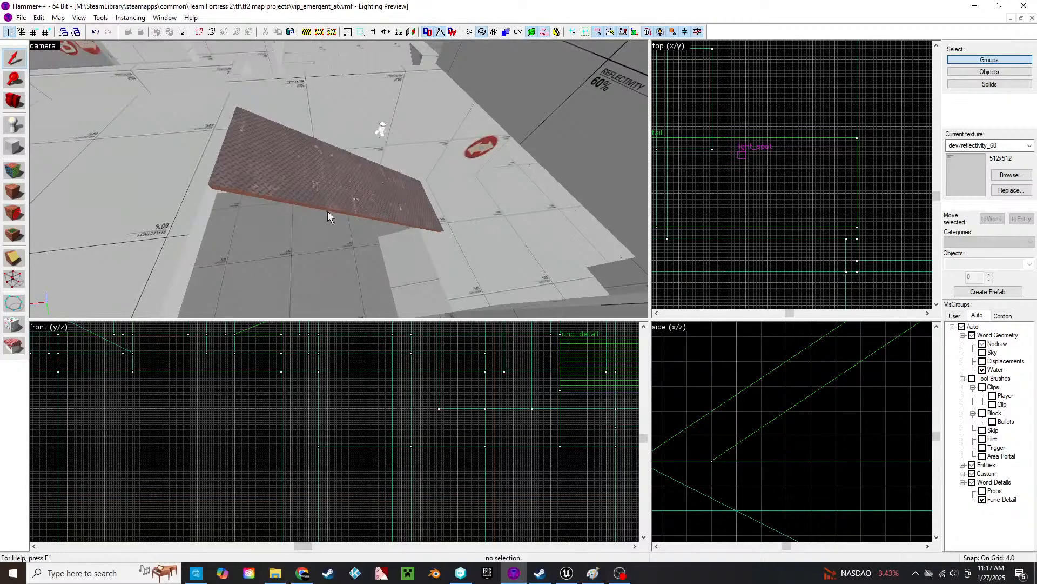
pyautogui.press('z')
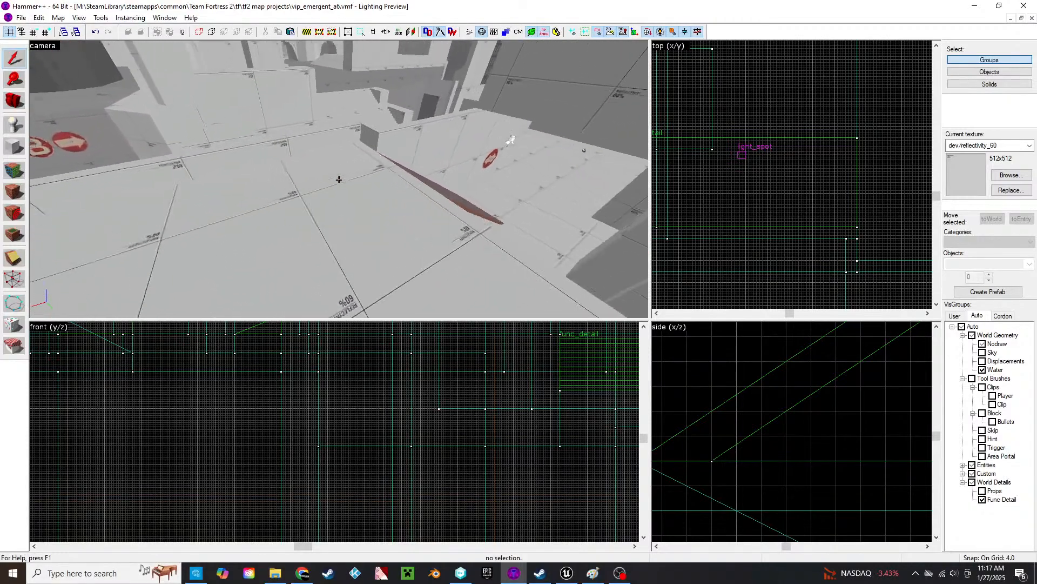
pyautogui.press('w')
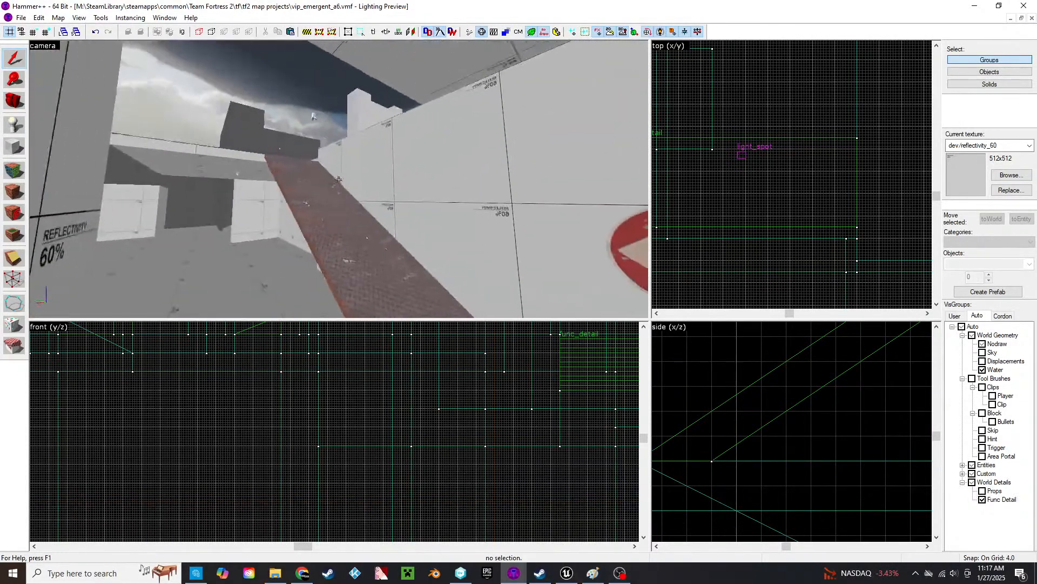
pyautogui.press('s')
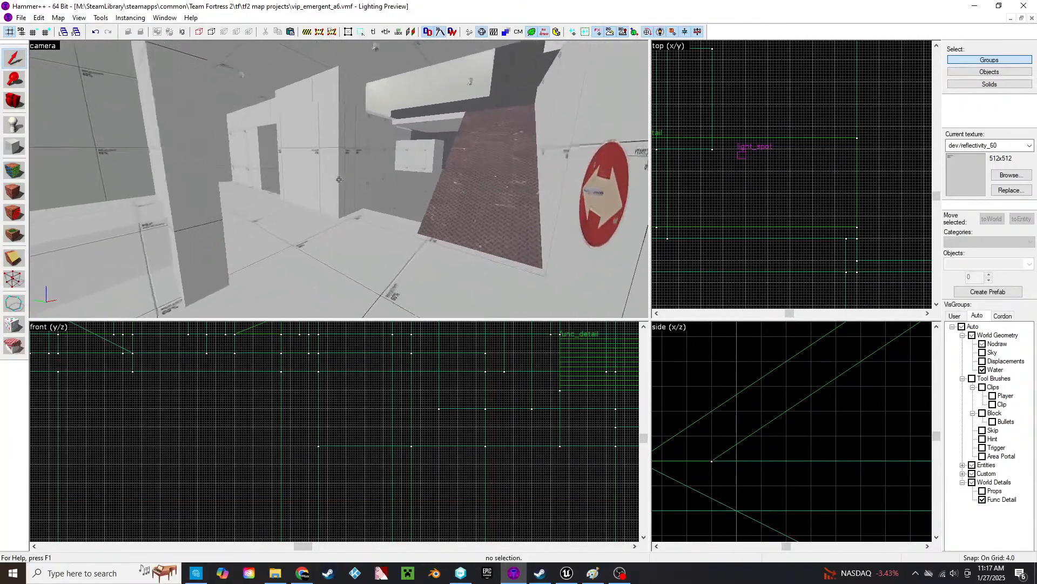
pyautogui.press('w')
pyautogui.press('s')
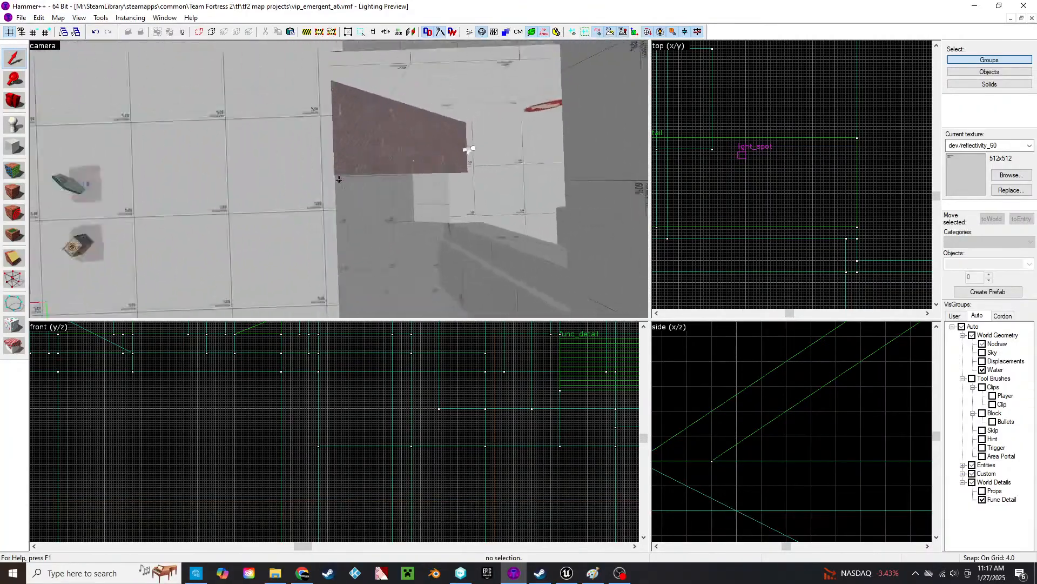
pyautogui.press('s')
pyautogui.press('w')
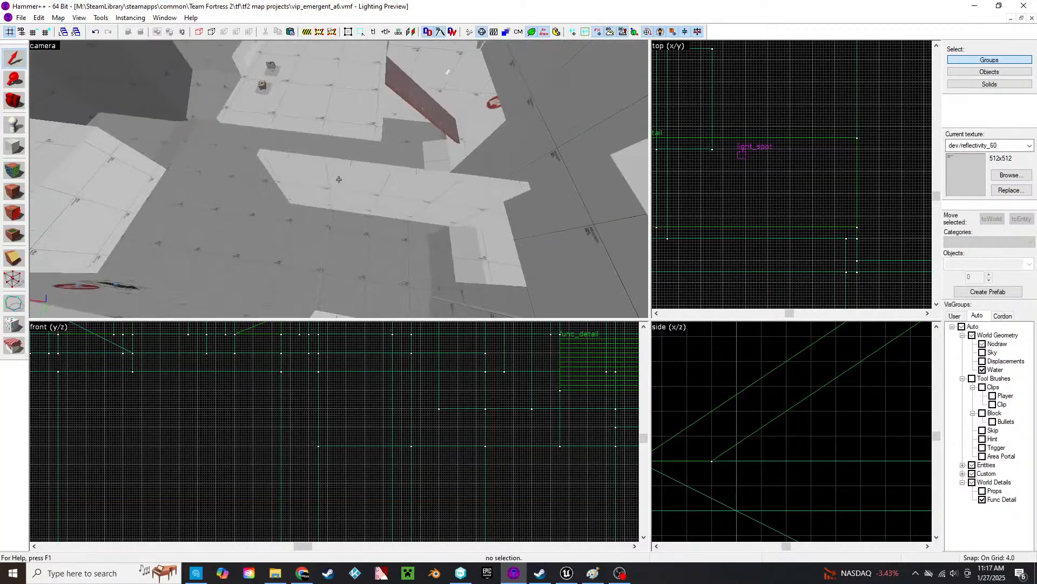
pyautogui.press('z')
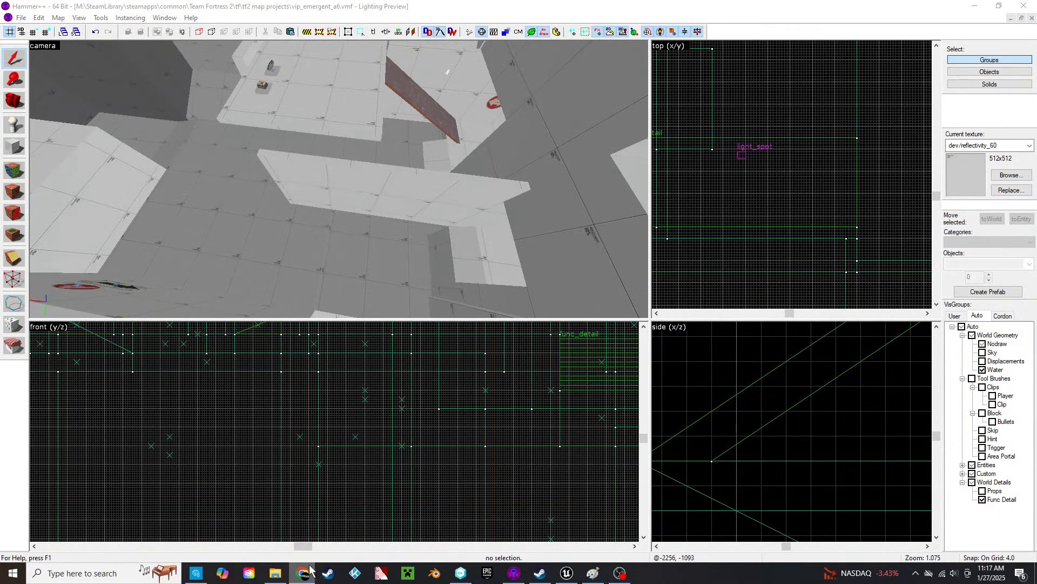
# - Switch to the cp_gorge_d.vmf map and maximize its window
pyautogui.click(1022, 19)
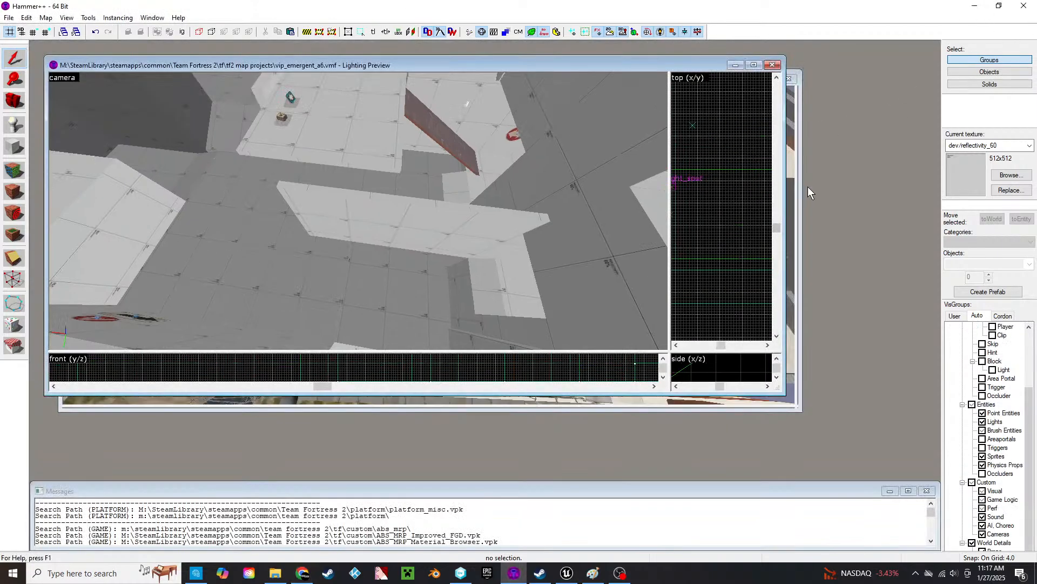
pyautogui.click(795, 190)
pyautogui.click(770, 79)
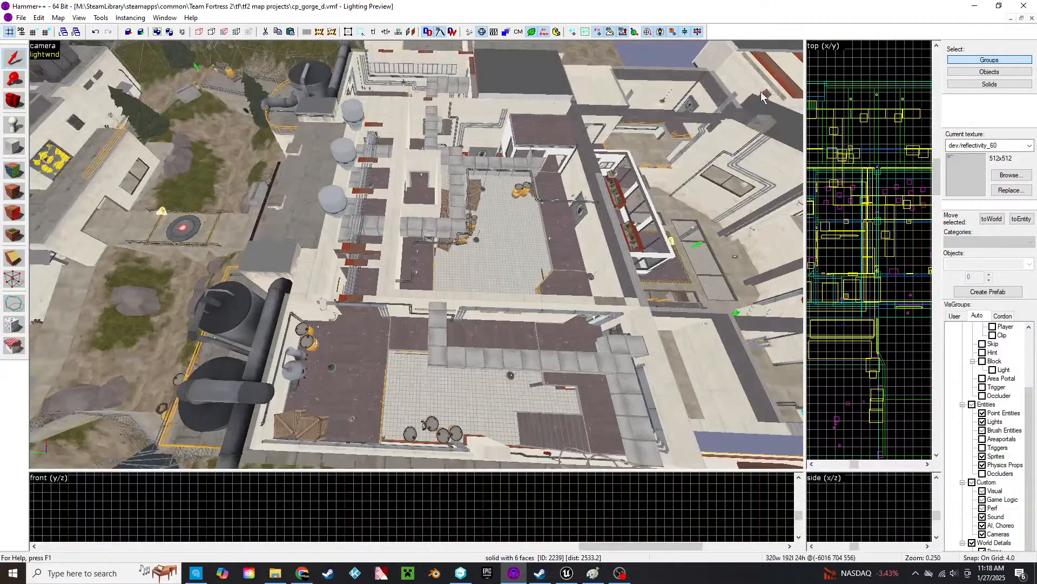
# - Examine the concrete yard outside the control point building in cp_gorge_d, including its metal canopy and surrounding walls
pyautogui.press('z')
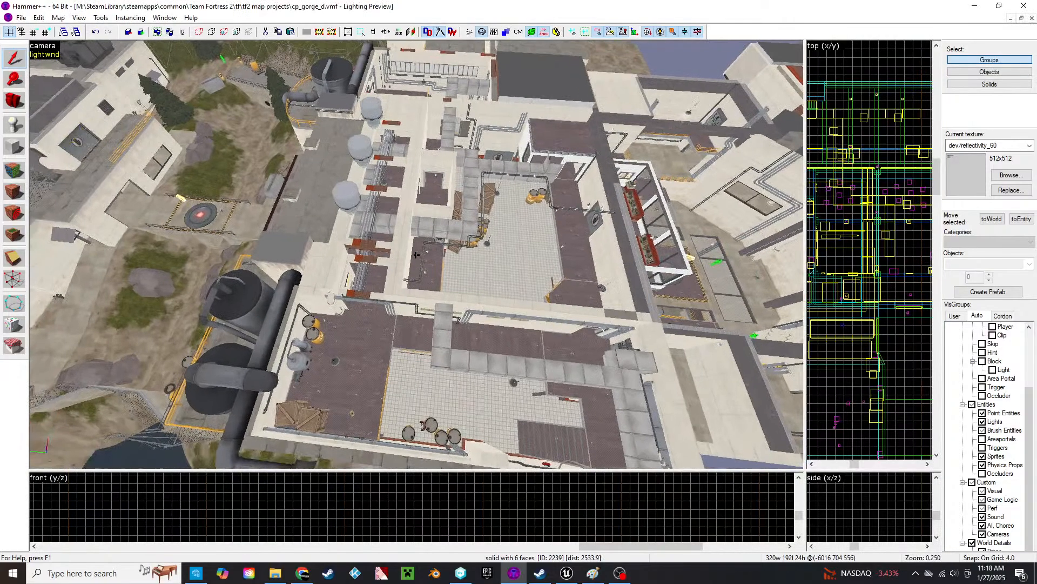
pyautogui.press('w')
pyautogui.press('a')
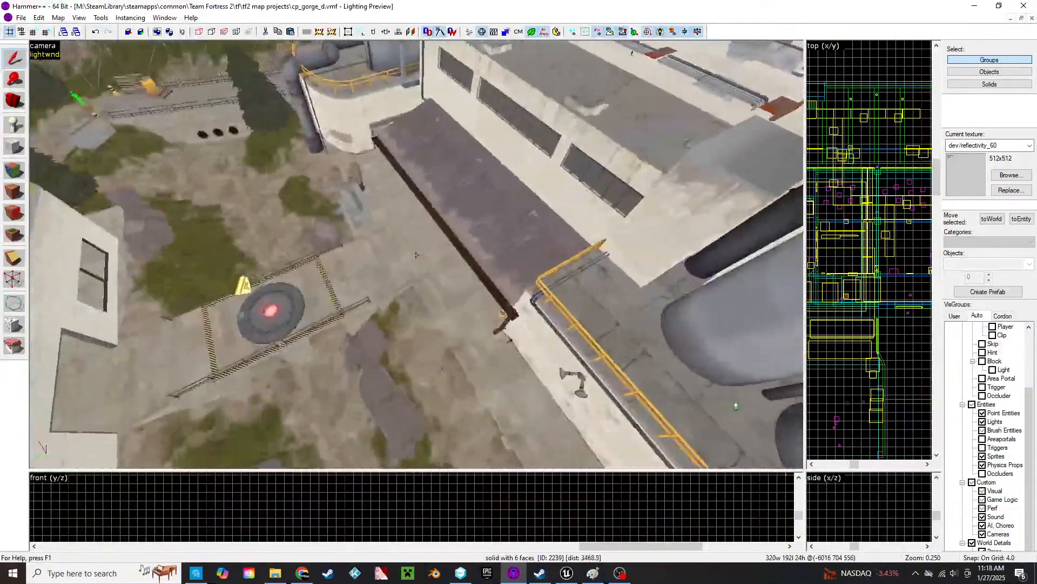
pyautogui.press('w')
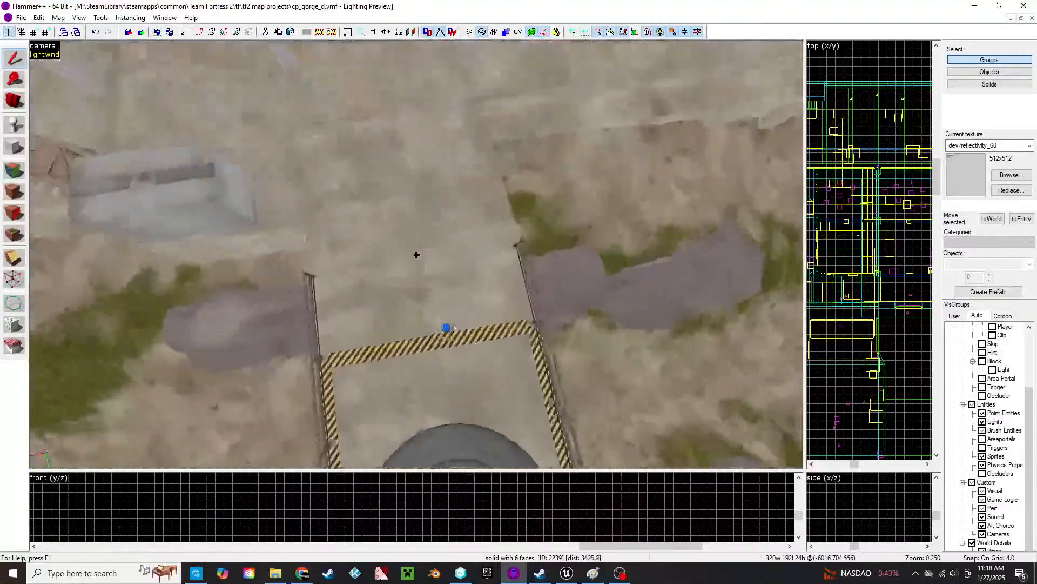
pyautogui.press('s')
pyautogui.press('w')
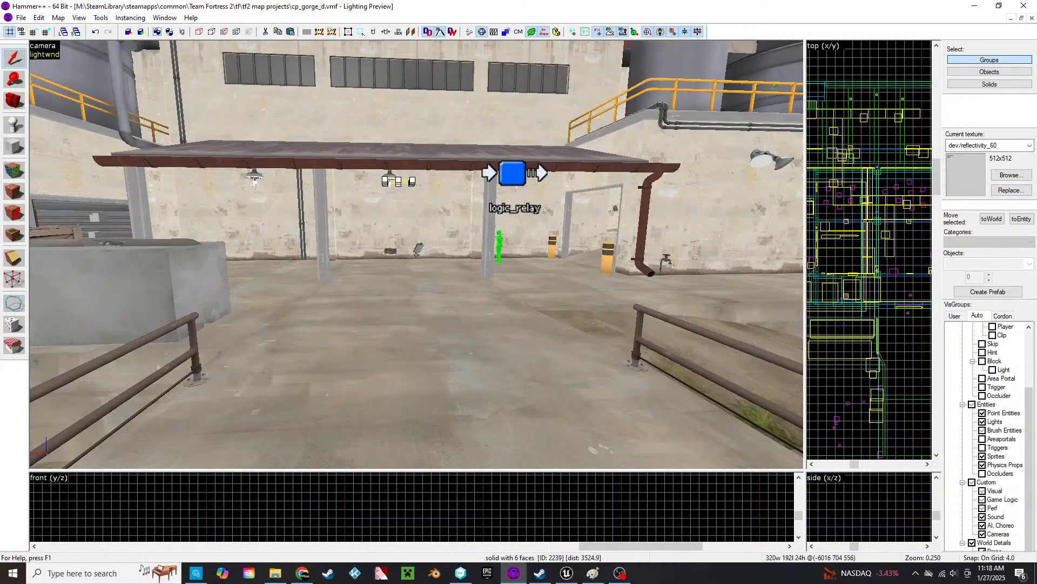
pyautogui.press('w')
pyautogui.press('s')
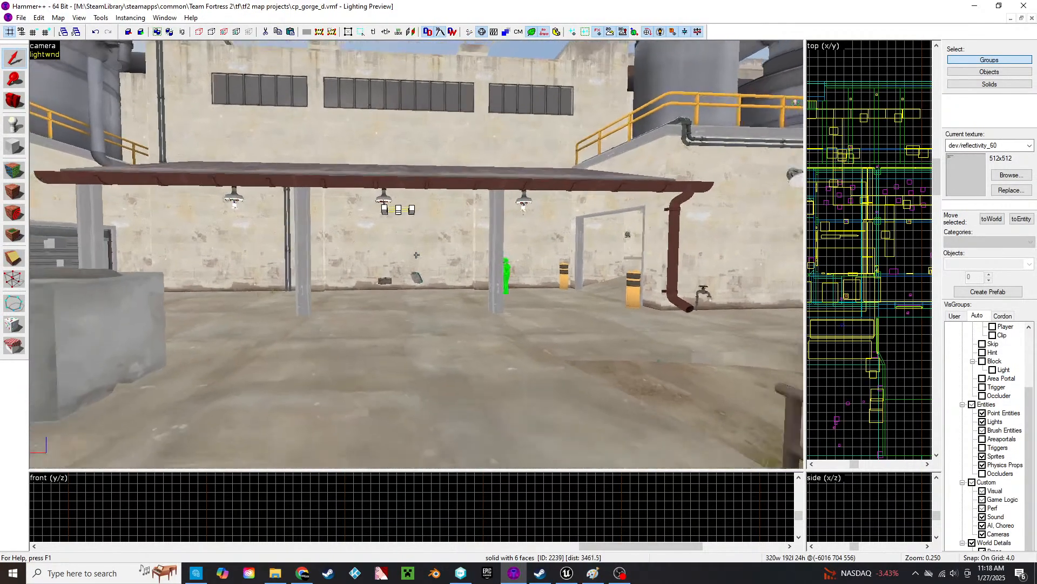
pyautogui.press('s')
pyautogui.press('w')
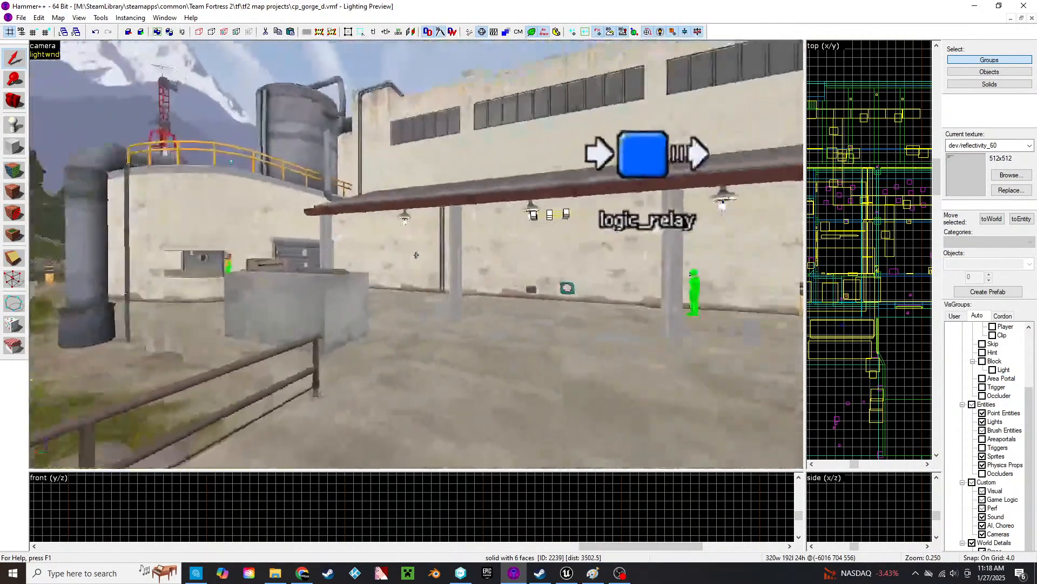
pyautogui.press('w')
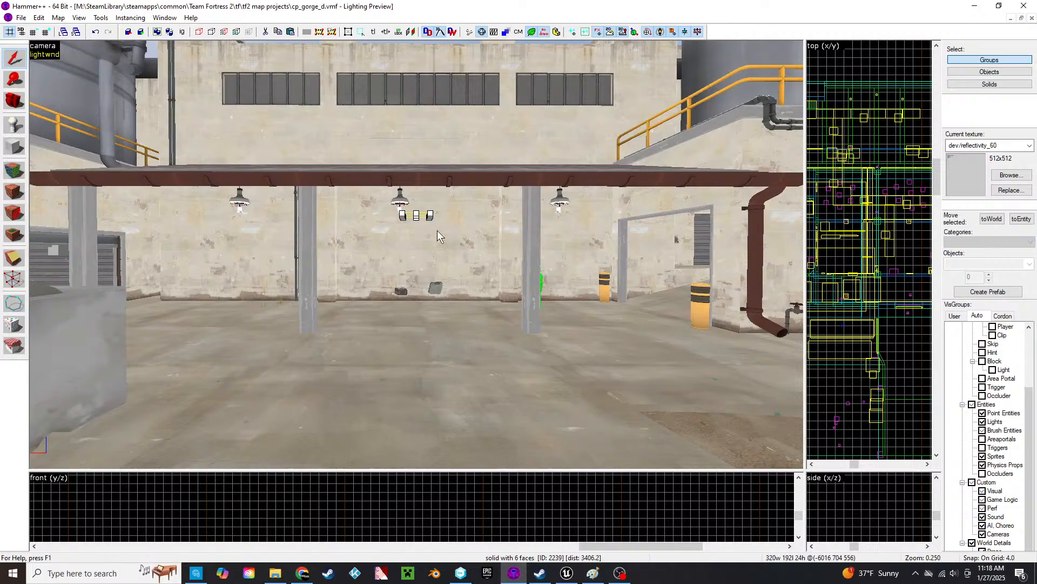
# - Select the window brush above the canopy, then the door_main_gate_2 door, and examine the wall and gate around them
pyautogui.click(483, 101)
pyautogui.press('w')
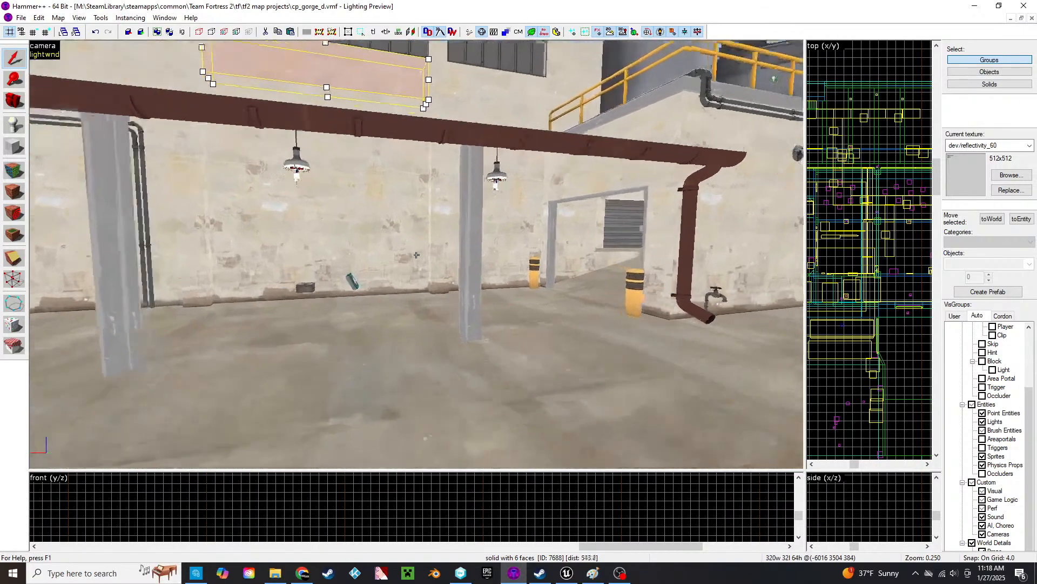
pyautogui.press('w')
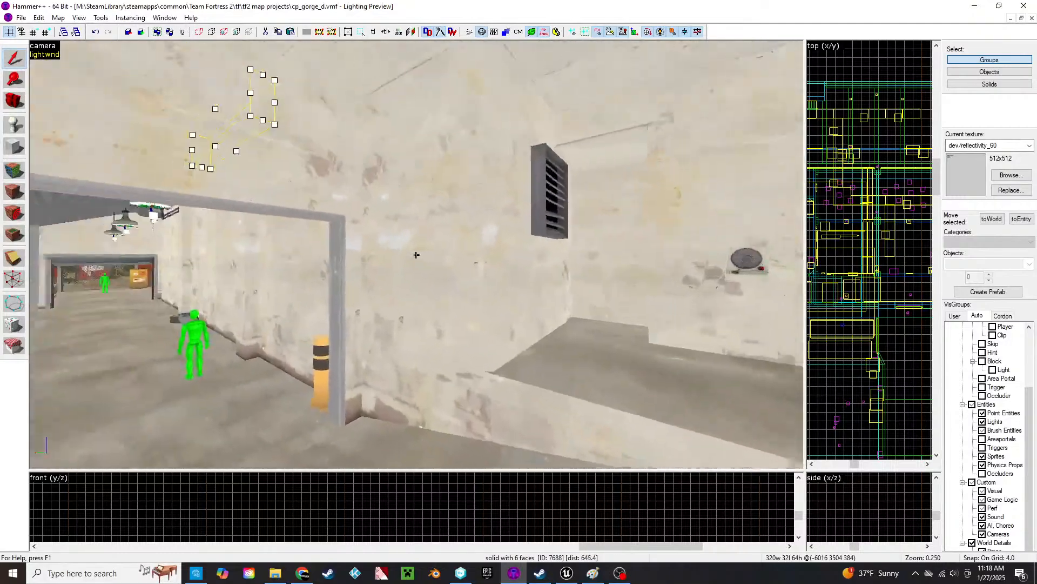
pyautogui.click(416, 255)
pyautogui.press('w')
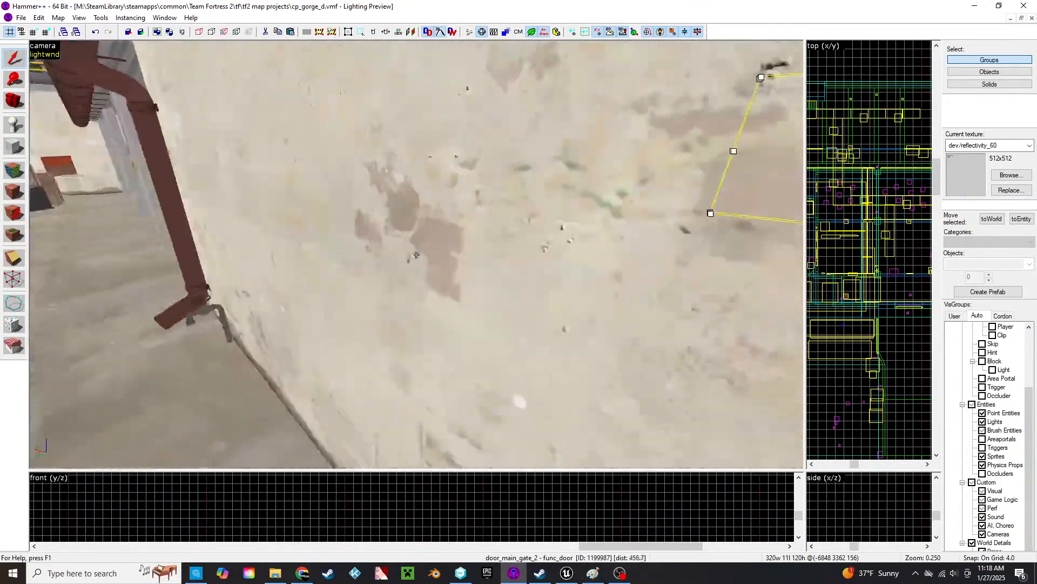
pyautogui.press('s')
pyautogui.press('w')
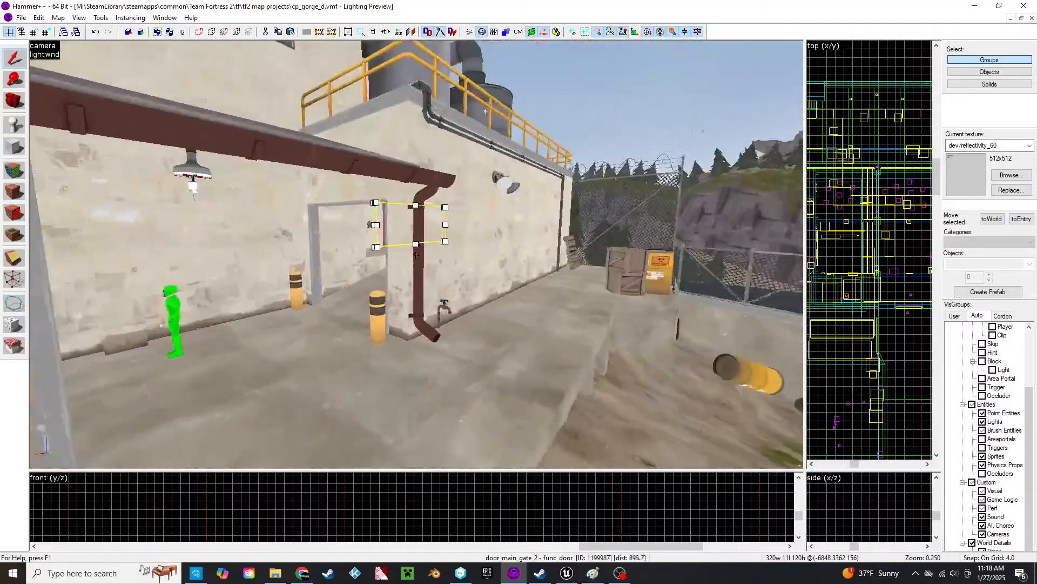
pyautogui.press('z')
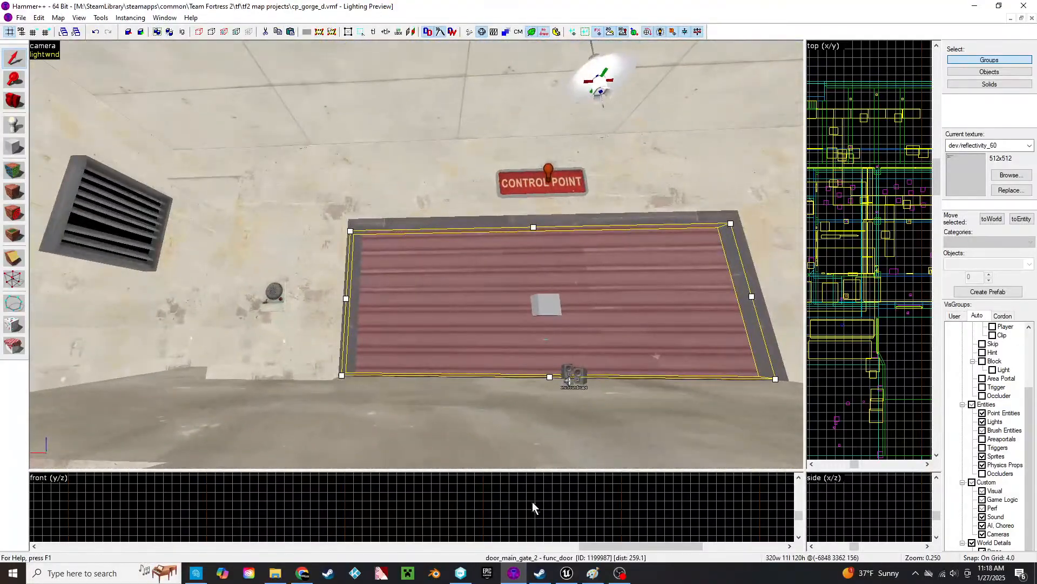
# - Switch back to the vip_emergent_a6.vmf map, maximize its window, and examine the sunken area near point A from ground level and above
pyautogui.click(1021, 18)
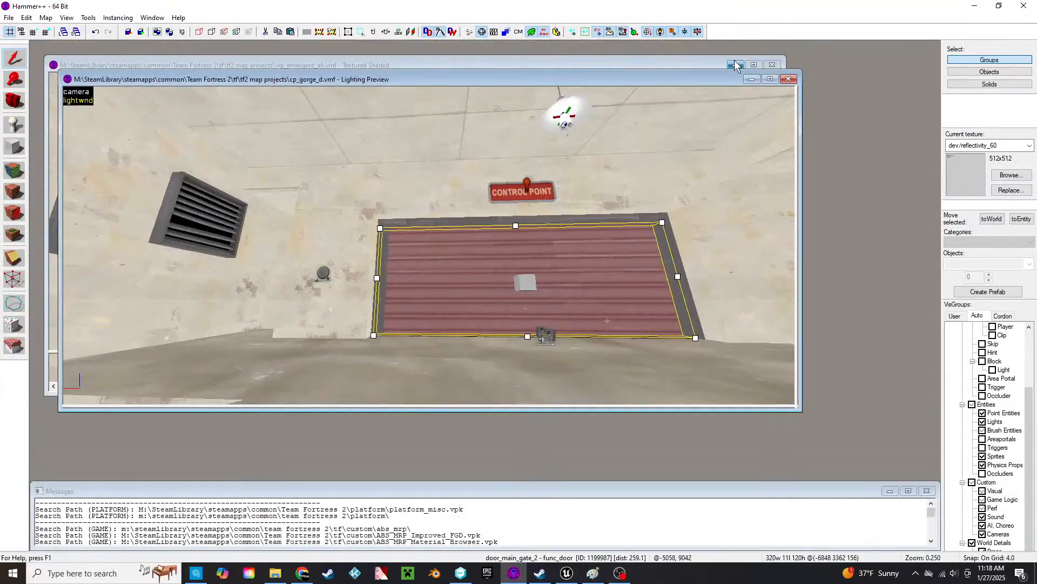
pyautogui.click(754, 65)
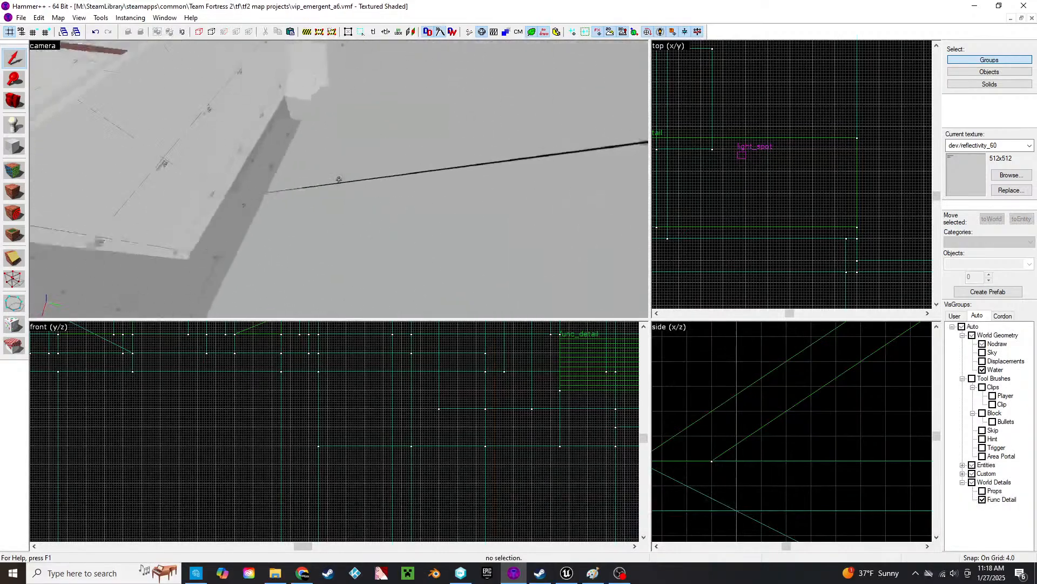
pyautogui.press('w')
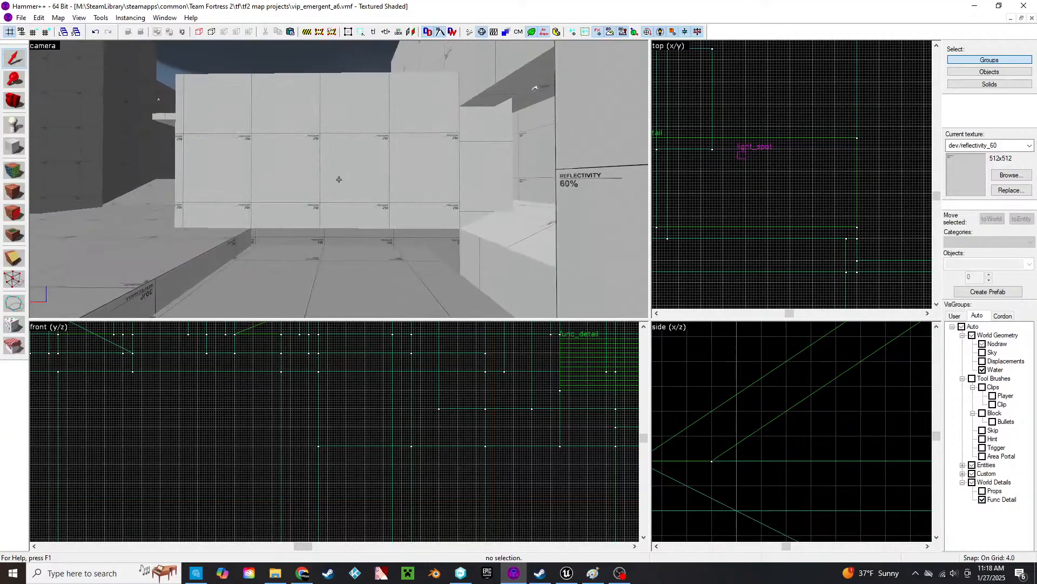
pyautogui.press('s')
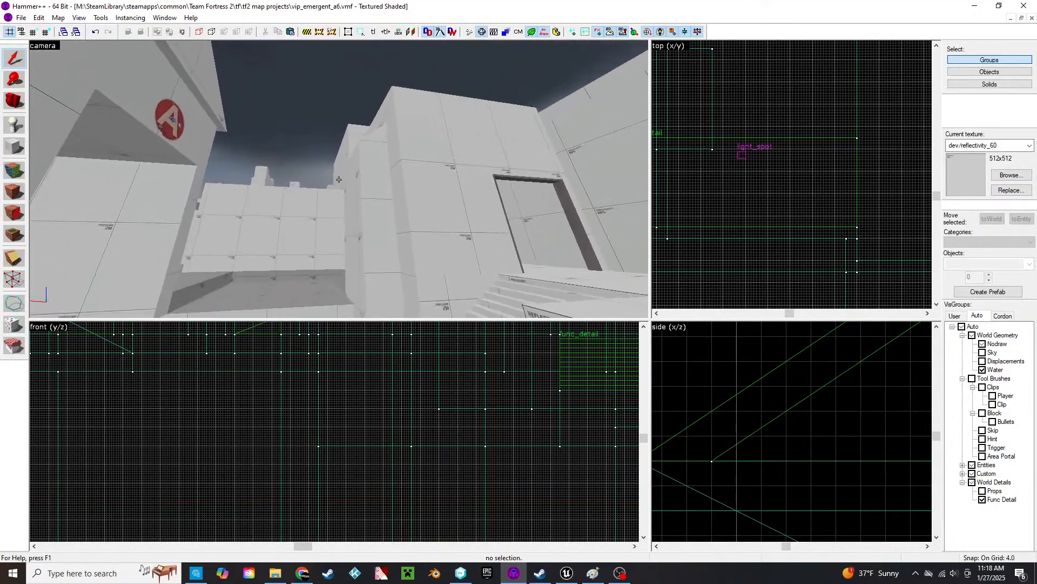
pyautogui.press('w')
pyautogui.press('s')
pyautogui.press('z')
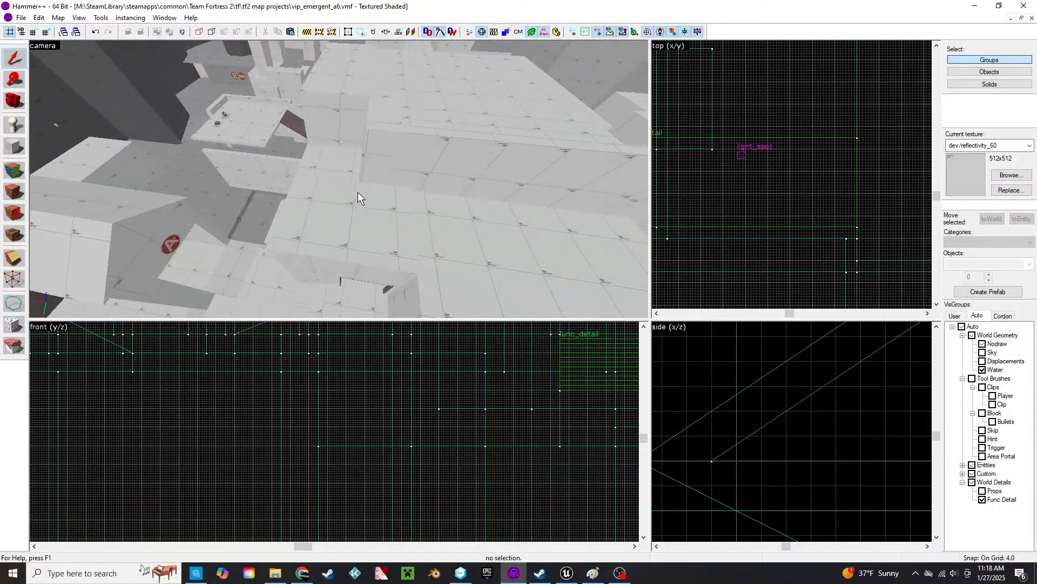
pyautogui.press('z')
pyautogui.press('w')
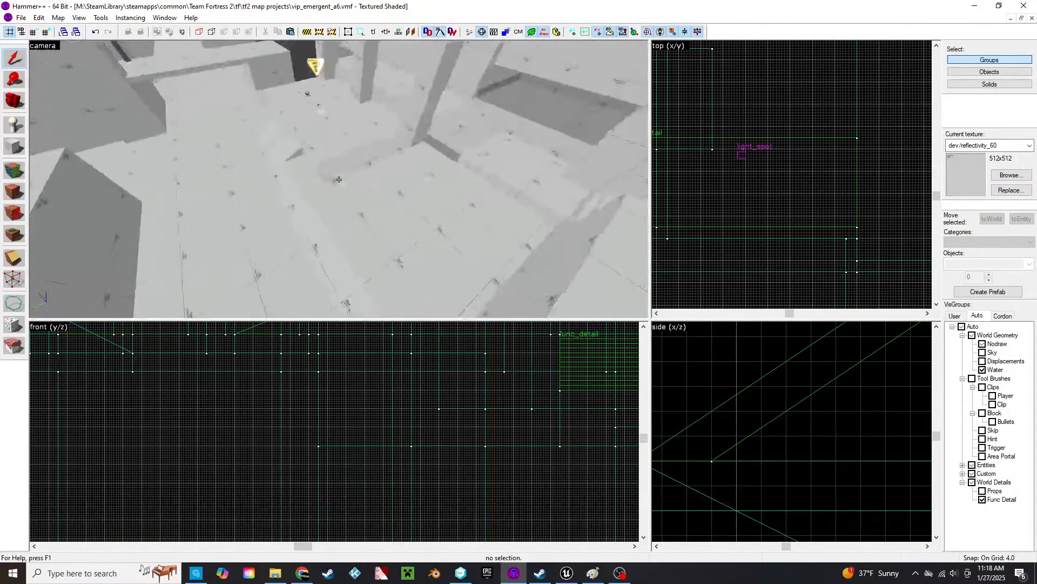
pyautogui.press('w')
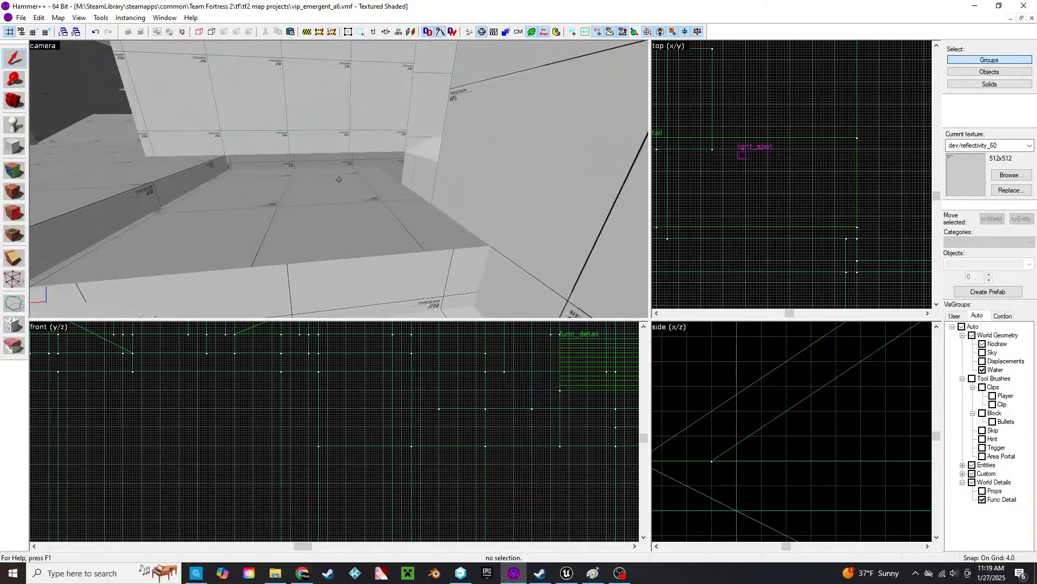
pyautogui.press('s')
pyautogui.press('z')
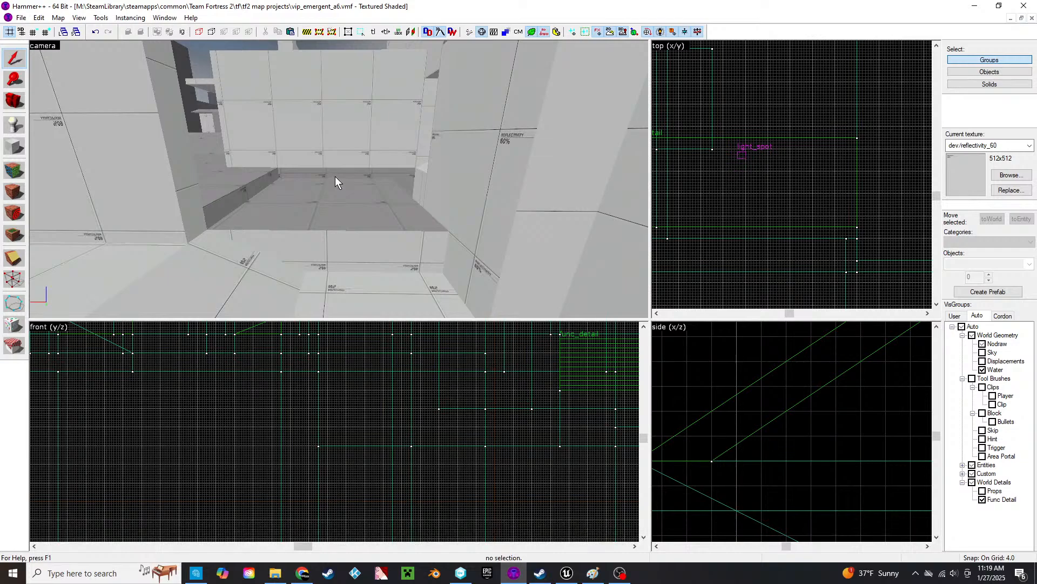
# - Examine the wall behind the sunken area and the route past it toward the point B sign
pyautogui.press('w')
pyautogui.press('w')
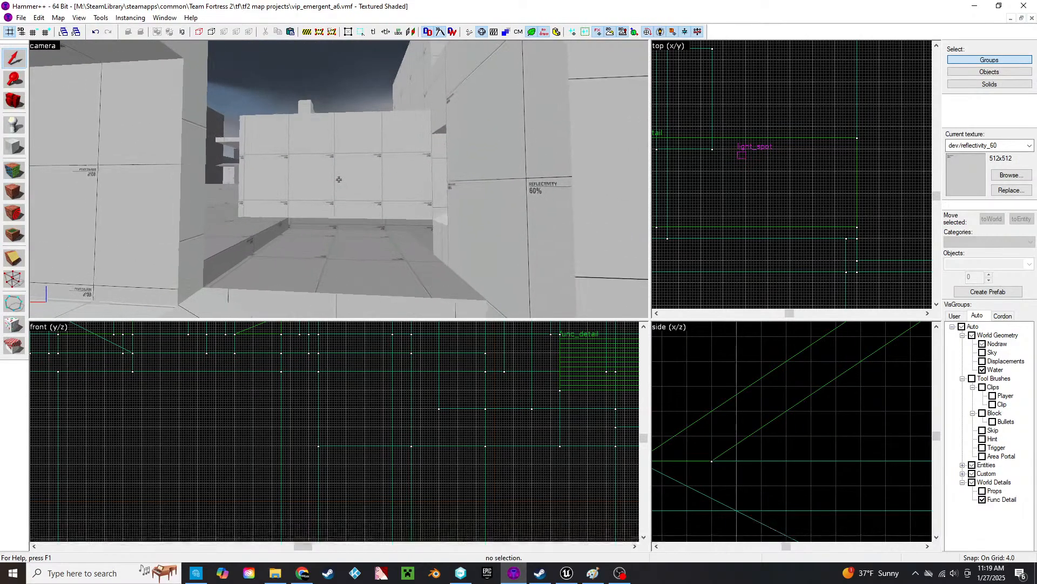
pyautogui.press('w')
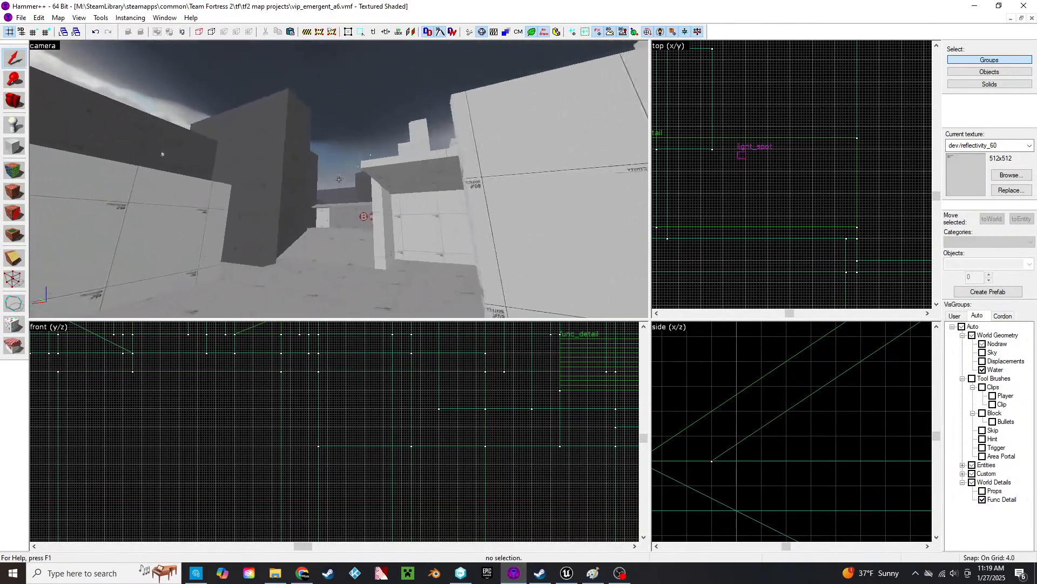
pyautogui.press('w')
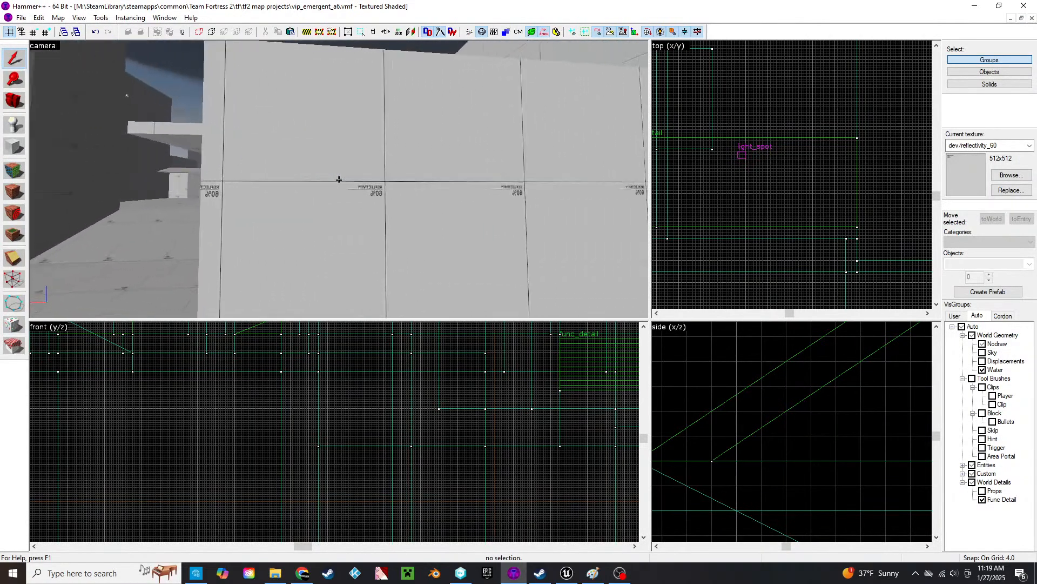
pyautogui.press('s')
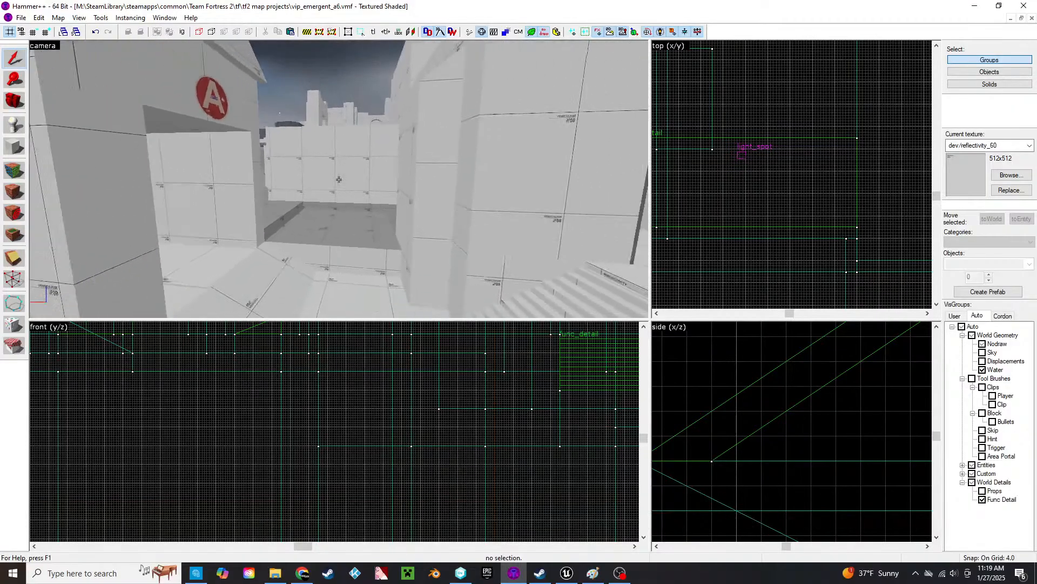
pyautogui.press('w')
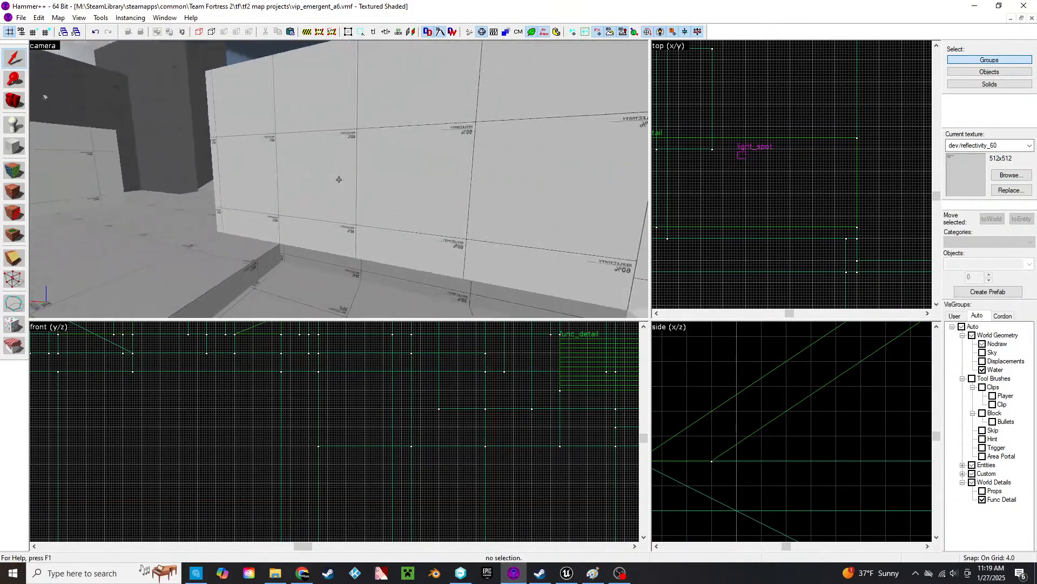
pyautogui.press('w')
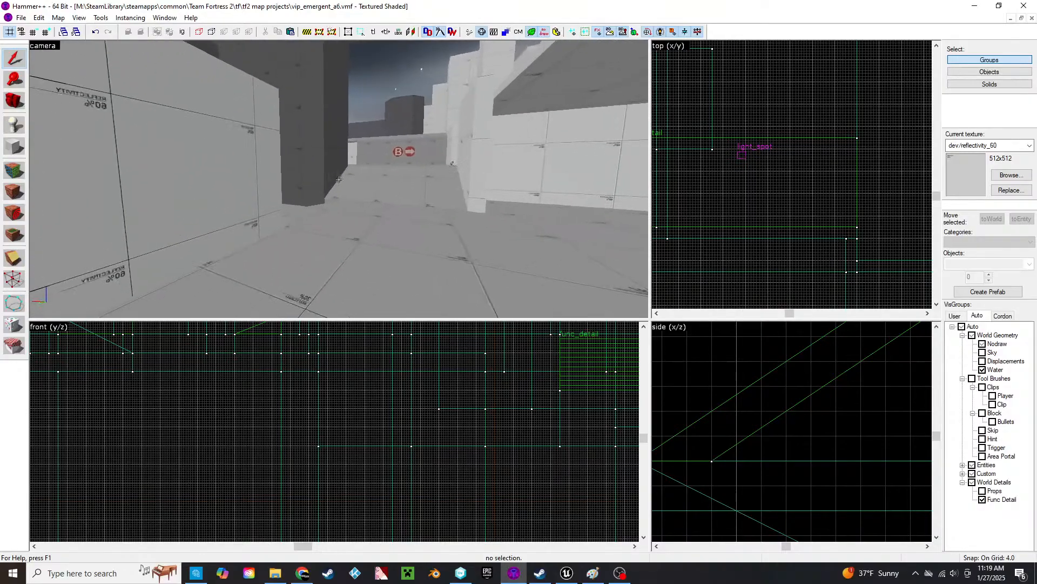
pyautogui.press('w')
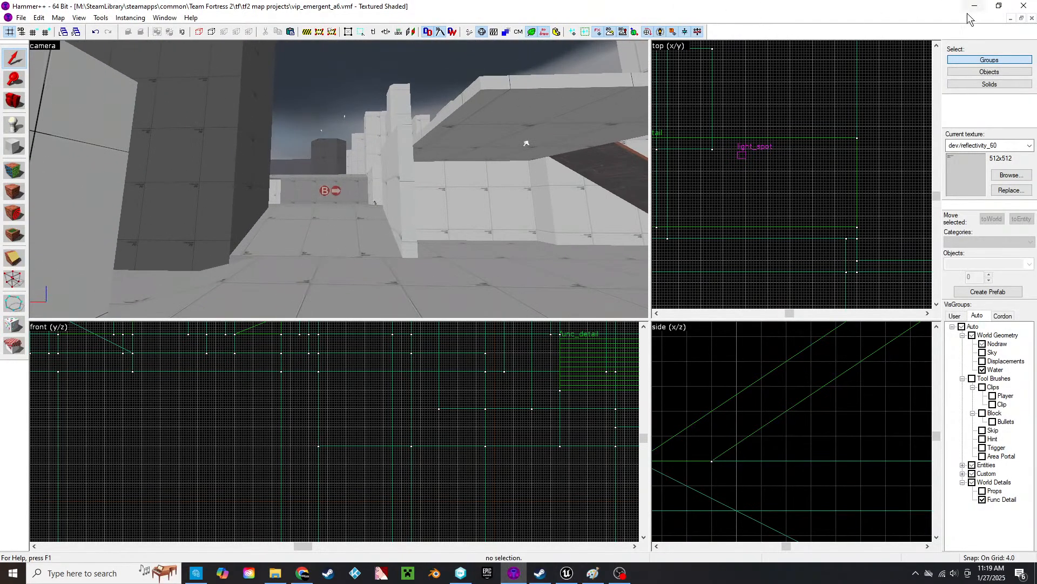
# - Switch to the cp_gorge_d.vmf map, maximize its window, and examine the yard and canopy outside the control point gate
pyautogui.click(1026, 21)
pyautogui.click(796, 118)
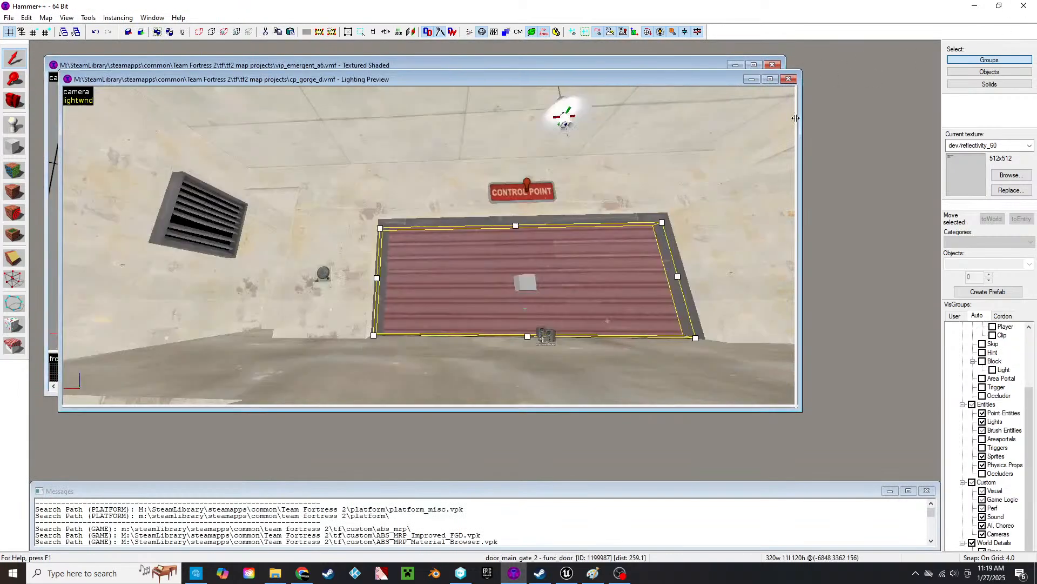
pyautogui.click(771, 80)
pyautogui.press('z')
pyautogui.press('s')
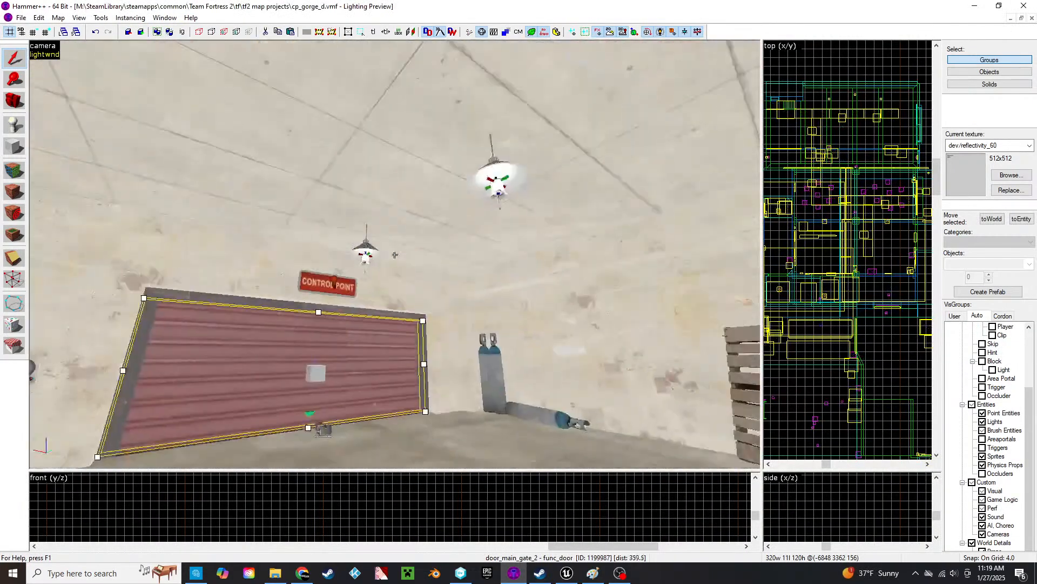
pyautogui.press('s')
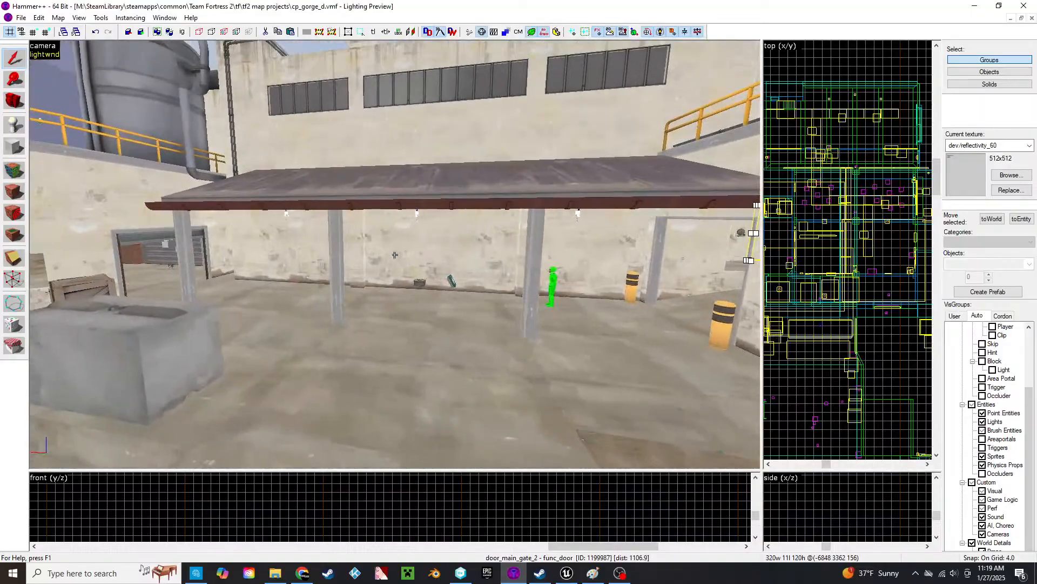
pyautogui.press('z')
pyautogui.press('w')
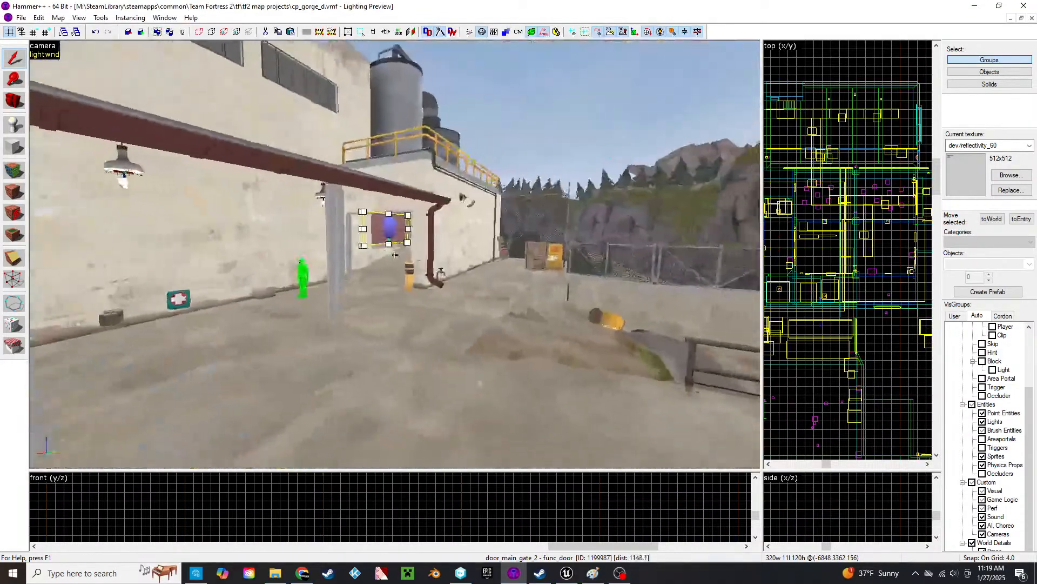
# - Examine the tiled interior hall of cp_gorge_d, including its barrels, support pillars, pipes and metal staircases
pyautogui.press('w')
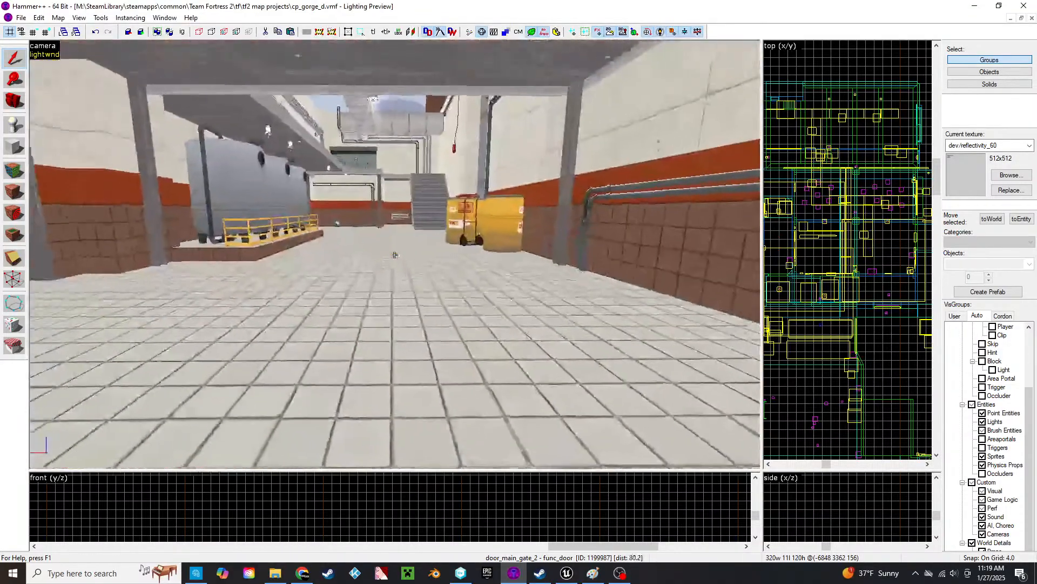
pyautogui.press('z')
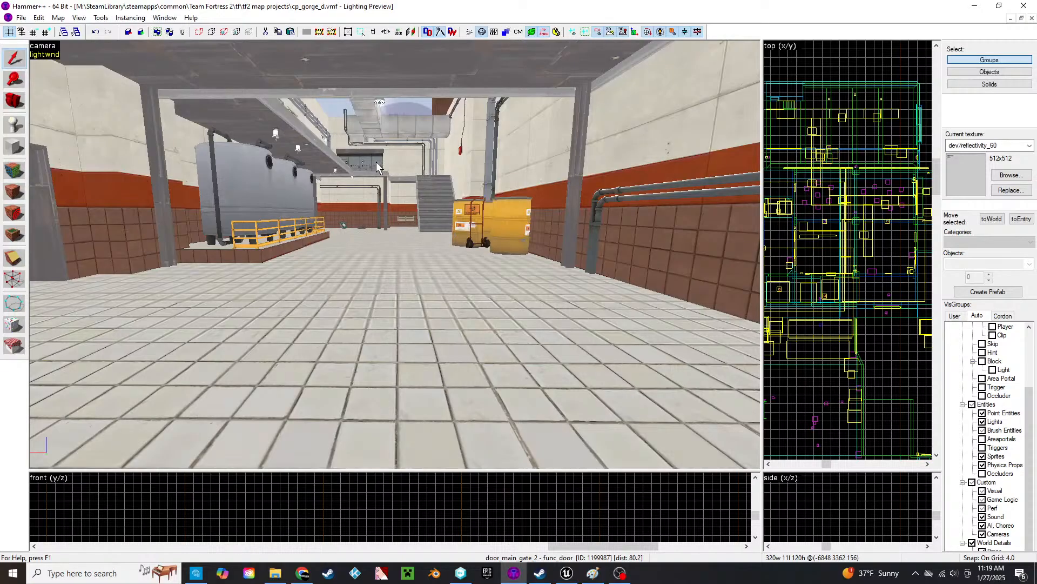
pyautogui.press('z')
pyautogui.press('w')
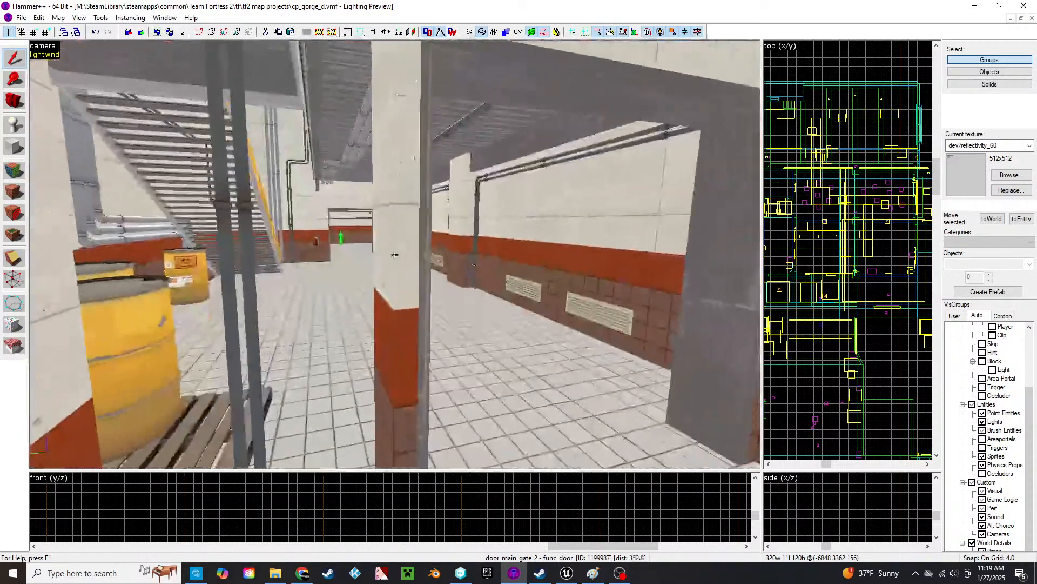
pyautogui.press('w')
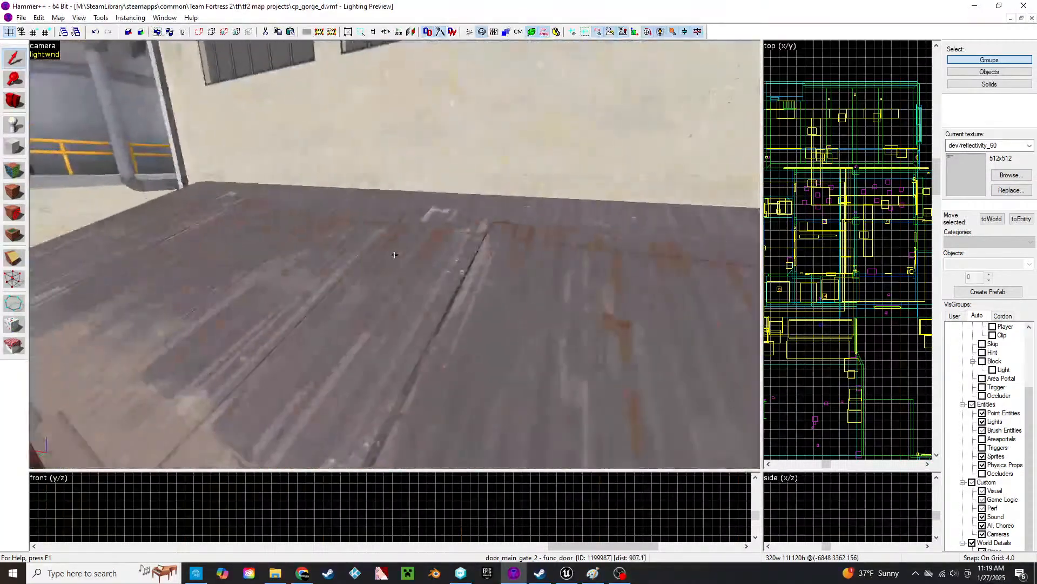
pyautogui.press('w')
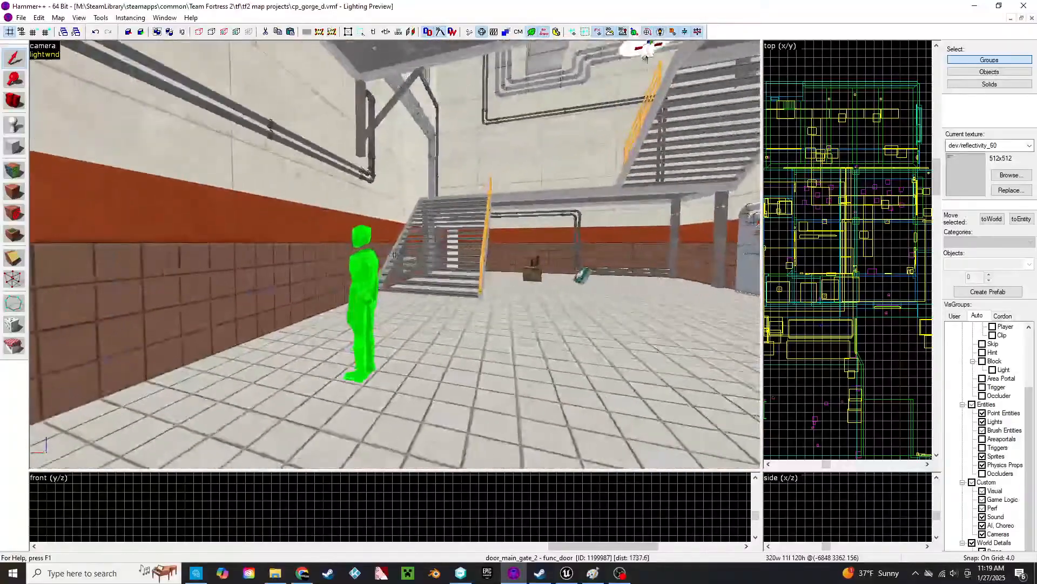
pyautogui.press('w')
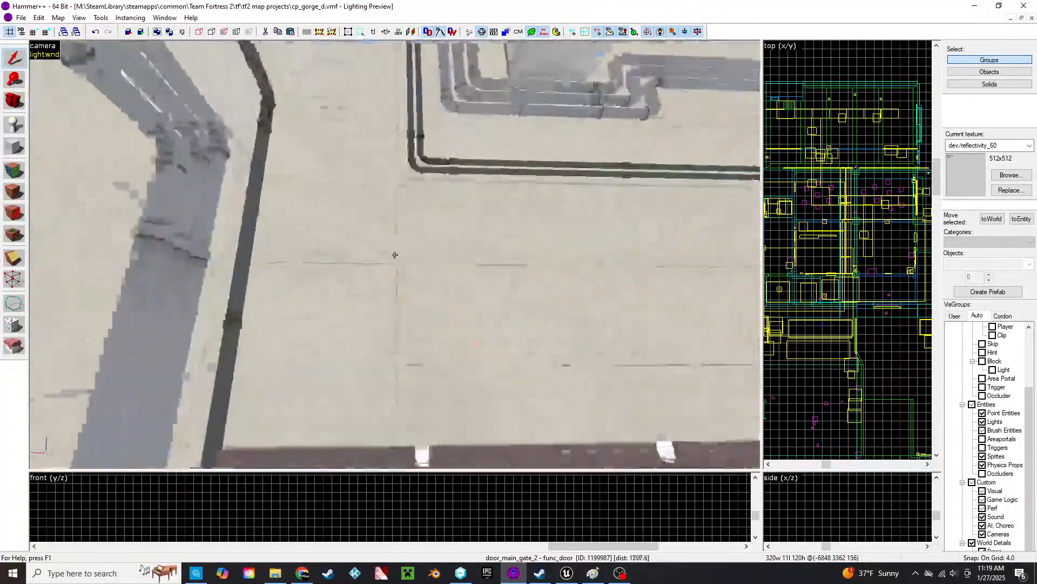
# - Examine the upper metal-floored corridors, the crate hall below them and the route back to the control point gate in cp_gorge_d
pyautogui.press('s')
pyautogui.press('w')
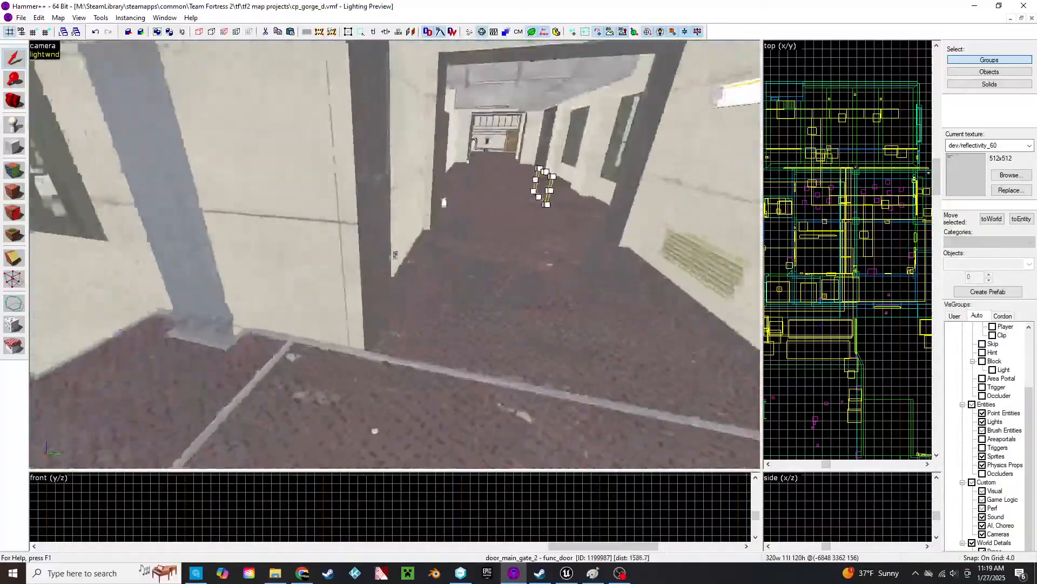
pyautogui.press('w')
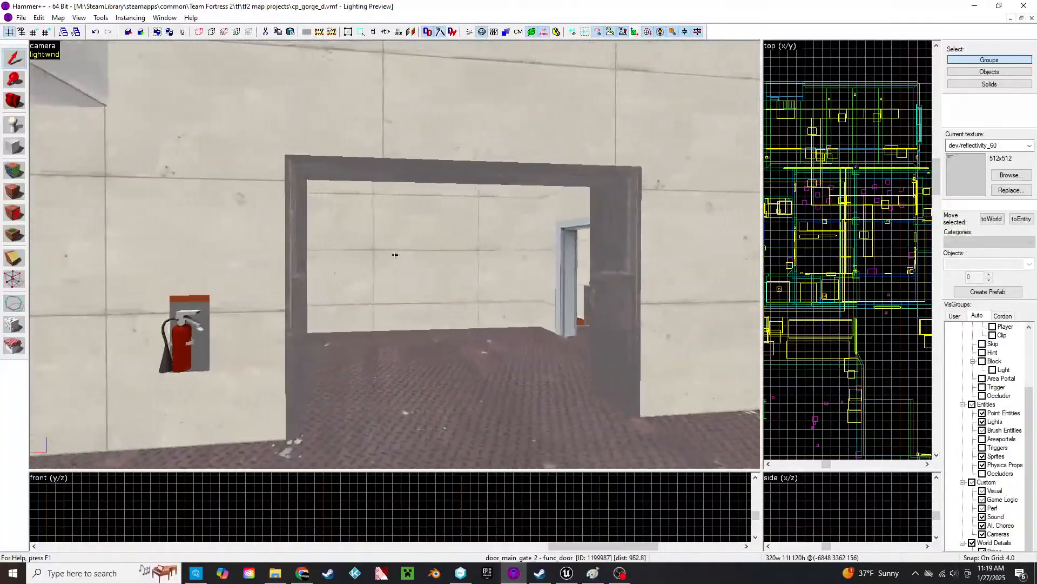
pyautogui.press('w')
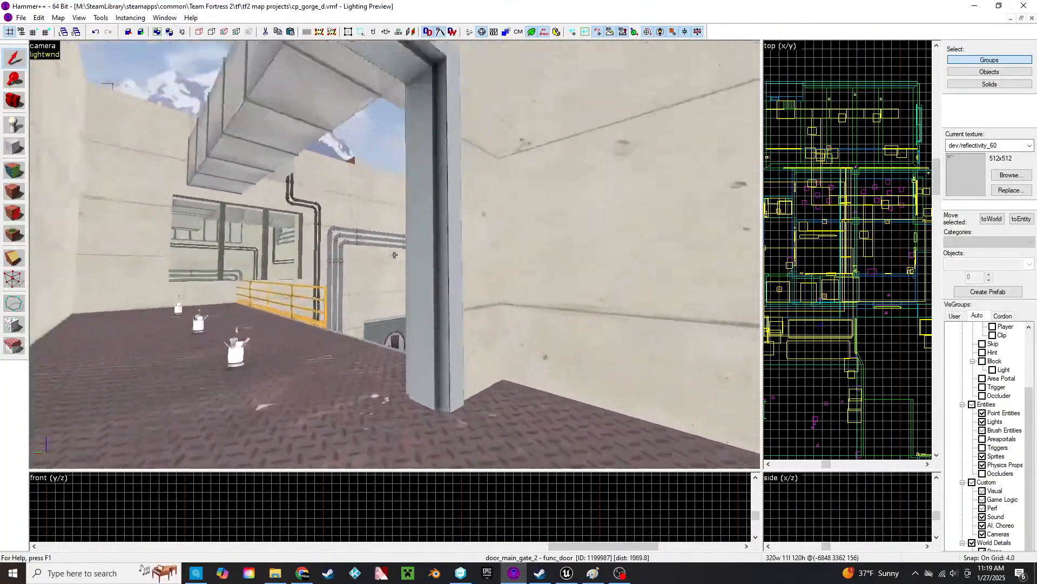
pyautogui.press('z')
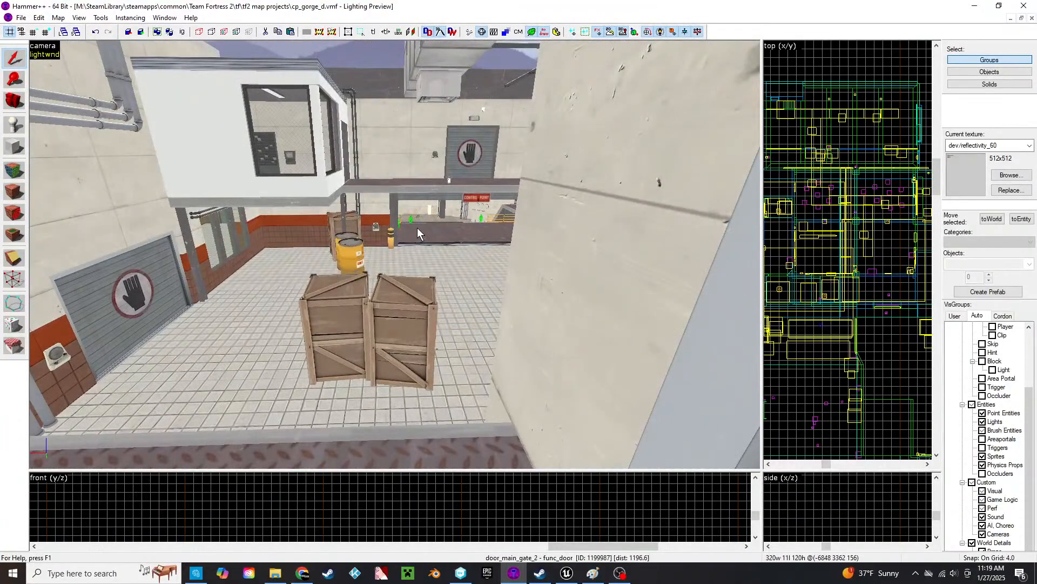
pyautogui.press('z')
pyautogui.press('w')
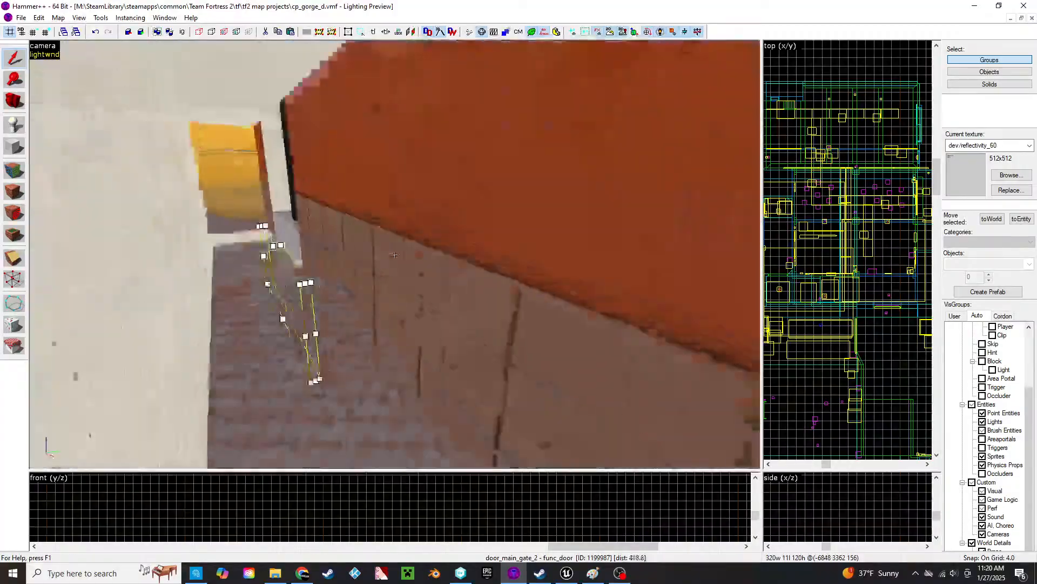
pyautogui.press('w')
pyautogui.press('z')
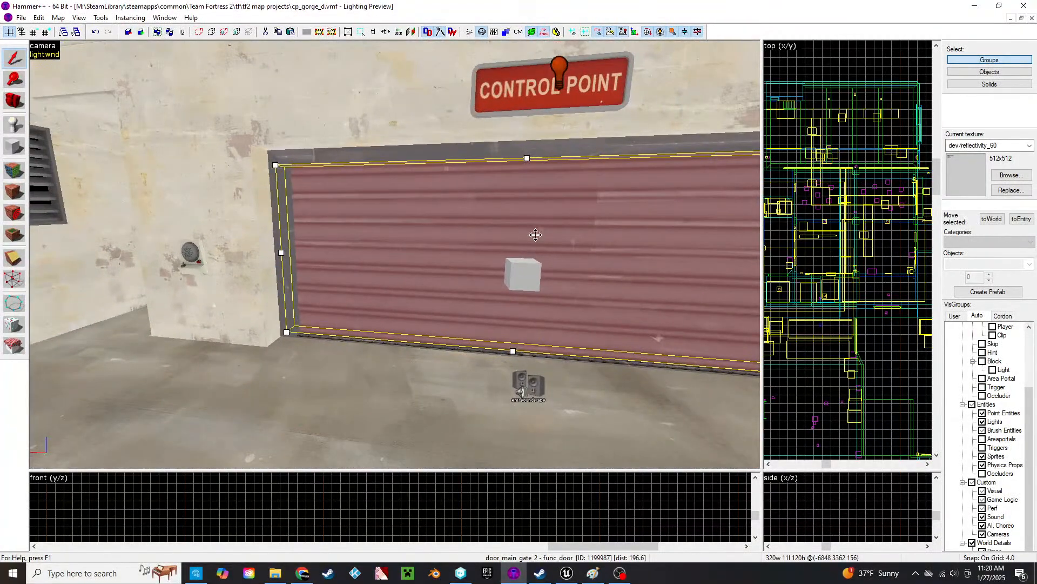
# - Switch back to the vip_emergent_a6.vmf map, maximize its window, and examine the metal ramp over the sunken area
pyautogui.click(1022, 17)
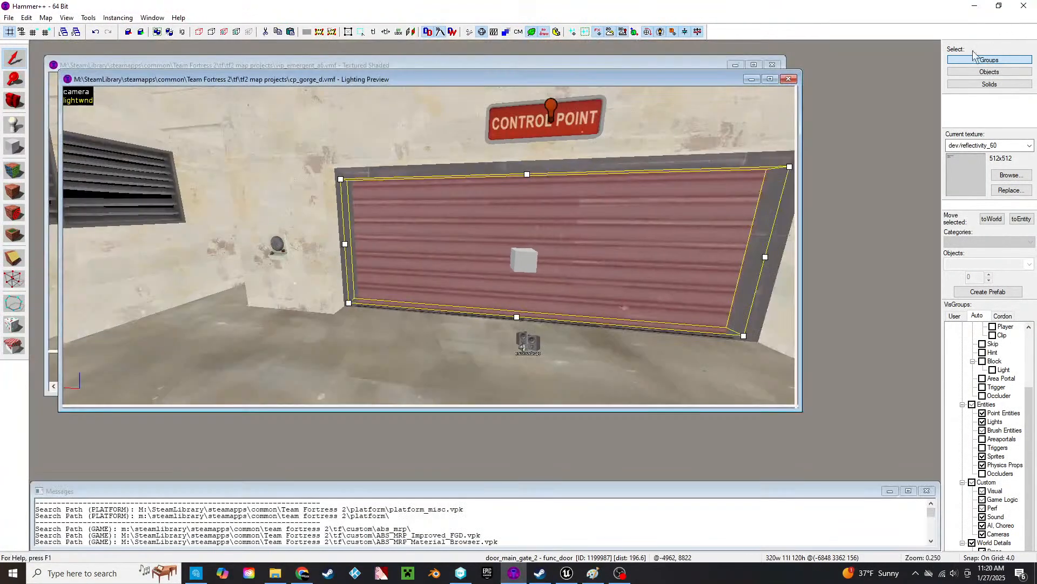
pyautogui.click(754, 65)
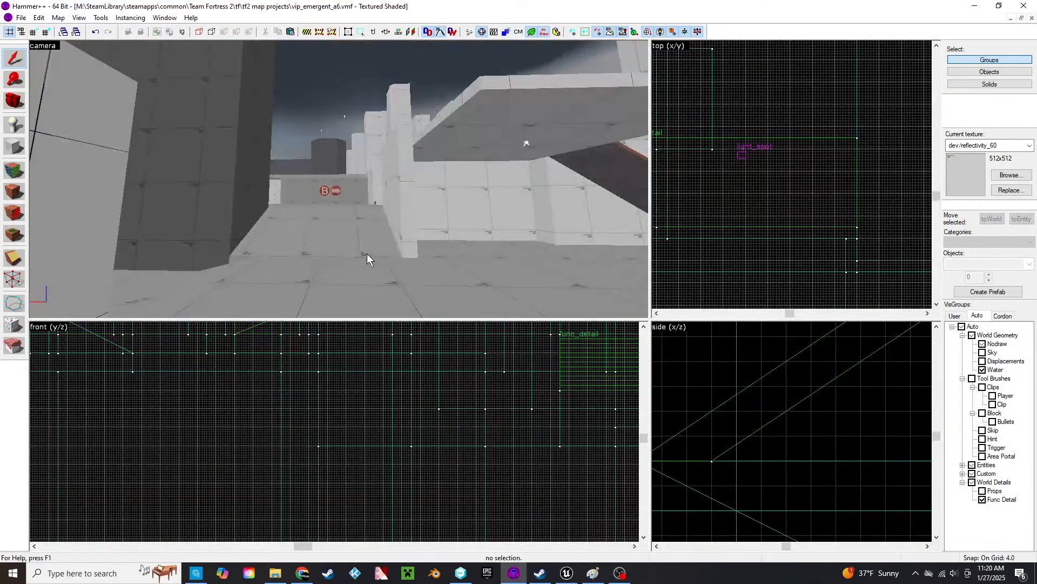
pyautogui.press('z')
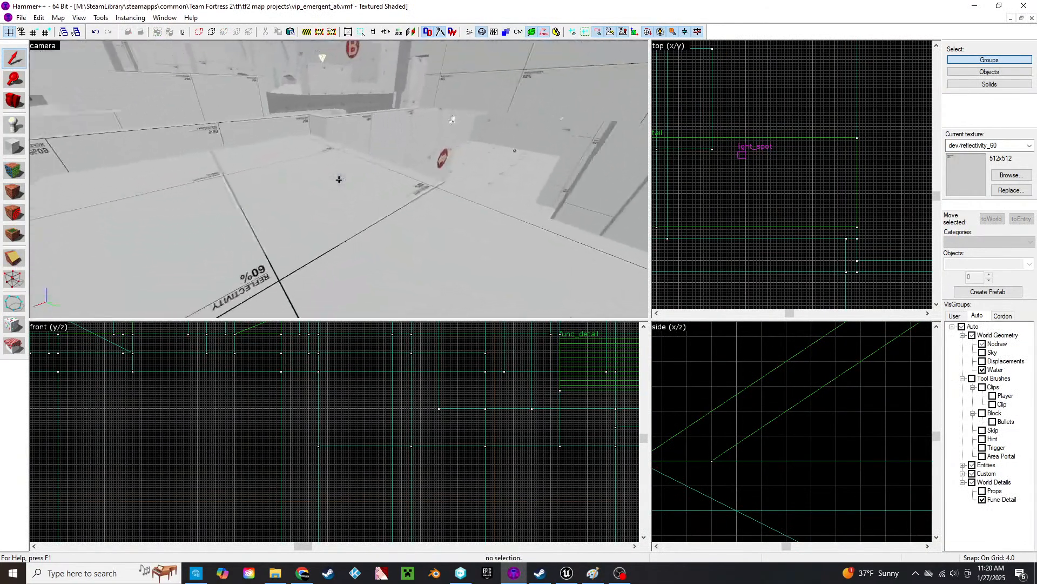
pyautogui.press('w')
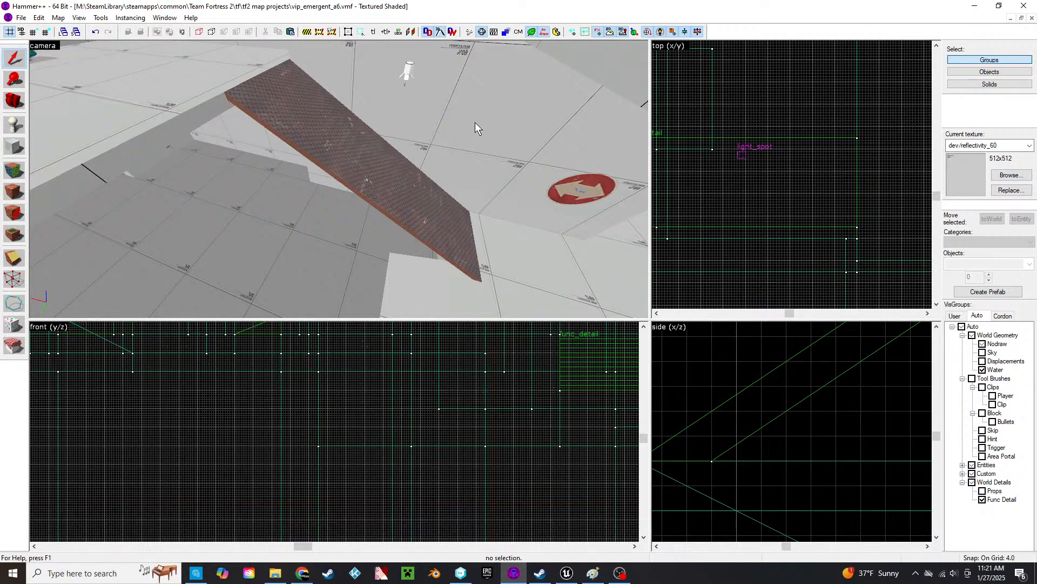
# - Examine the ground-level path beside the raised platform leading toward the B arrow sign in vip_emergent_a6
pyautogui.press('z')
pyautogui.press('w')
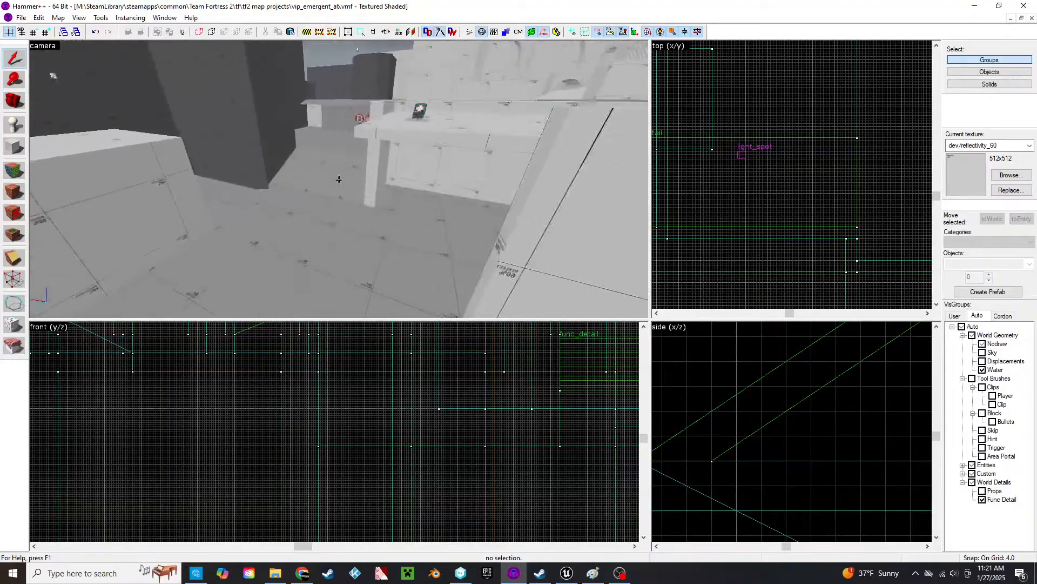
pyautogui.press('z')
# - Switch to the cp_gorge_d.vmf map, maximize its window, and examine the route from the control point gate and canopy to the upper metal walkways
pyautogui.click(1021, 17)
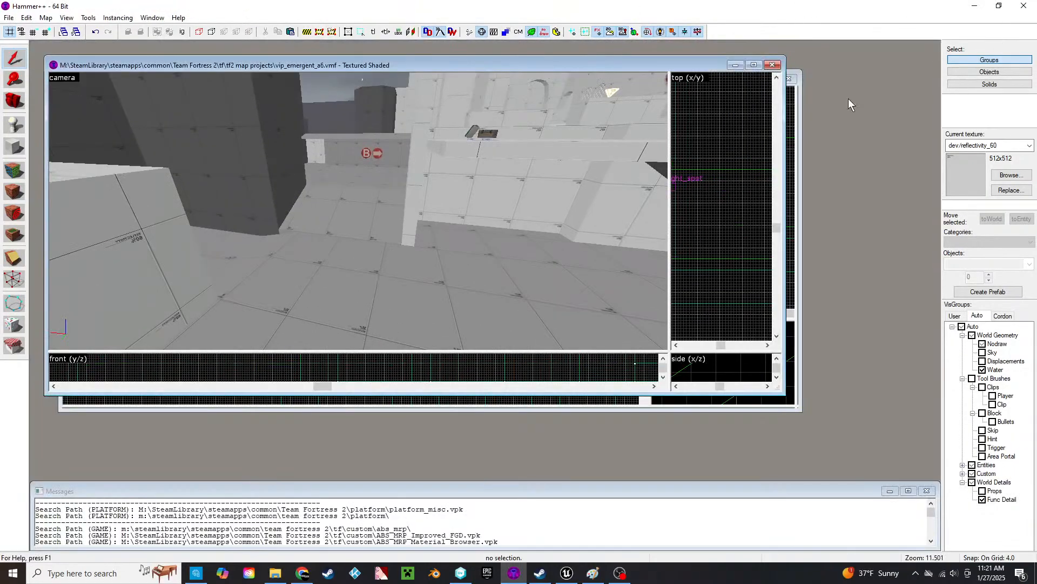
pyautogui.click(796, 145)
pyautogui.click(770, 78)
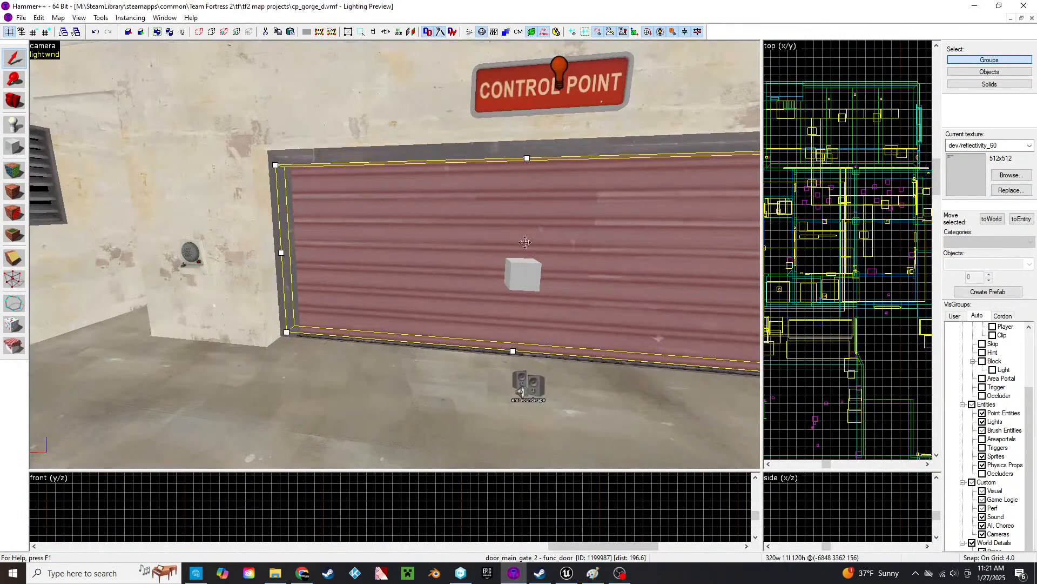
pyautogui.press('z')
pyautogui.press('w')
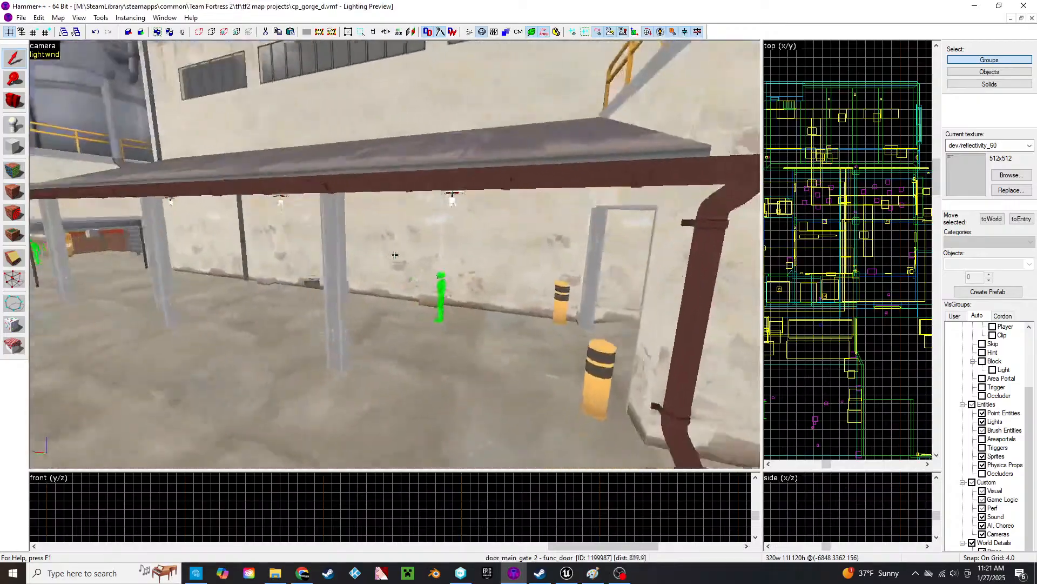
pyautogui.press('w')
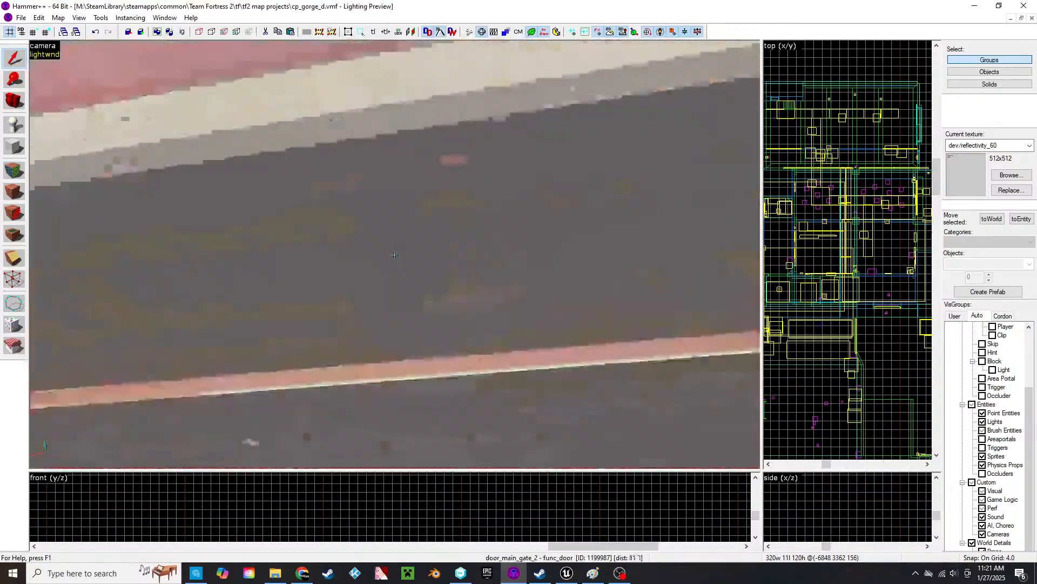
pyautogui.press('w')
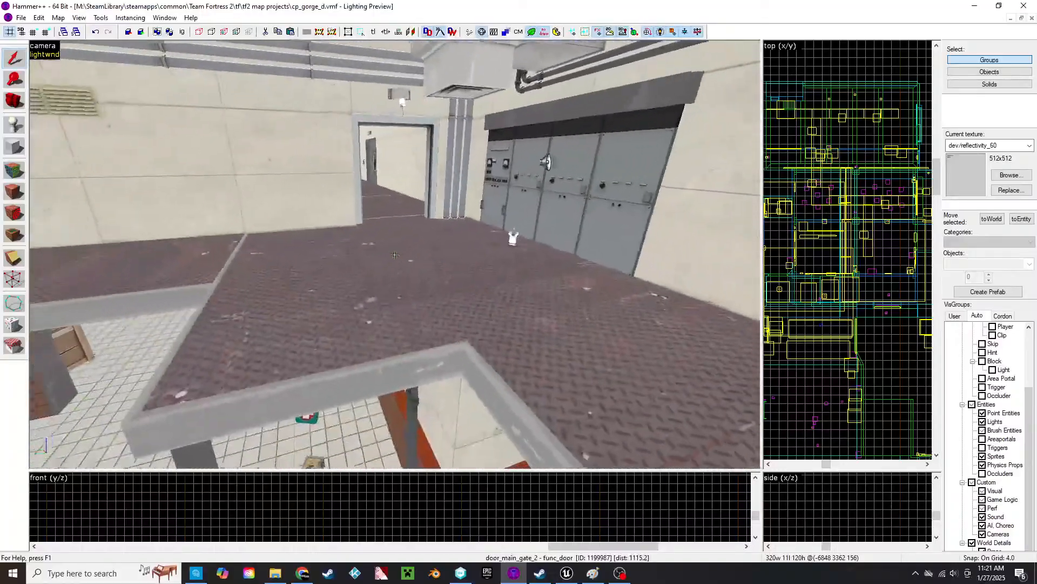
pyautogui.press('w')
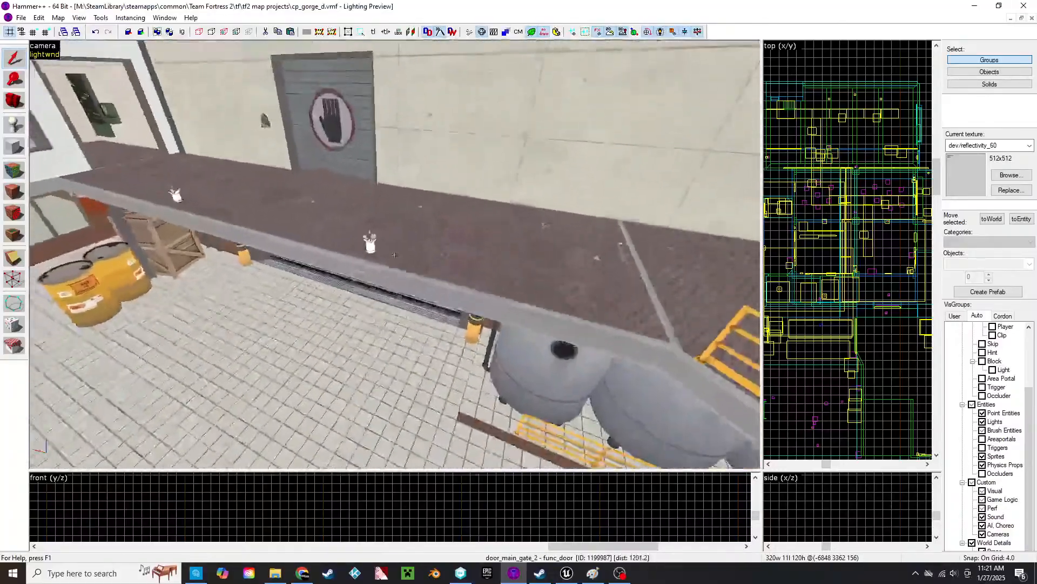
pyautogui.press('z')
pyautogui.press('z')
# - Examine the glass-walled control room with its consoles and the final control point area below it in cp_gorge_d
pyautogui.press('w')
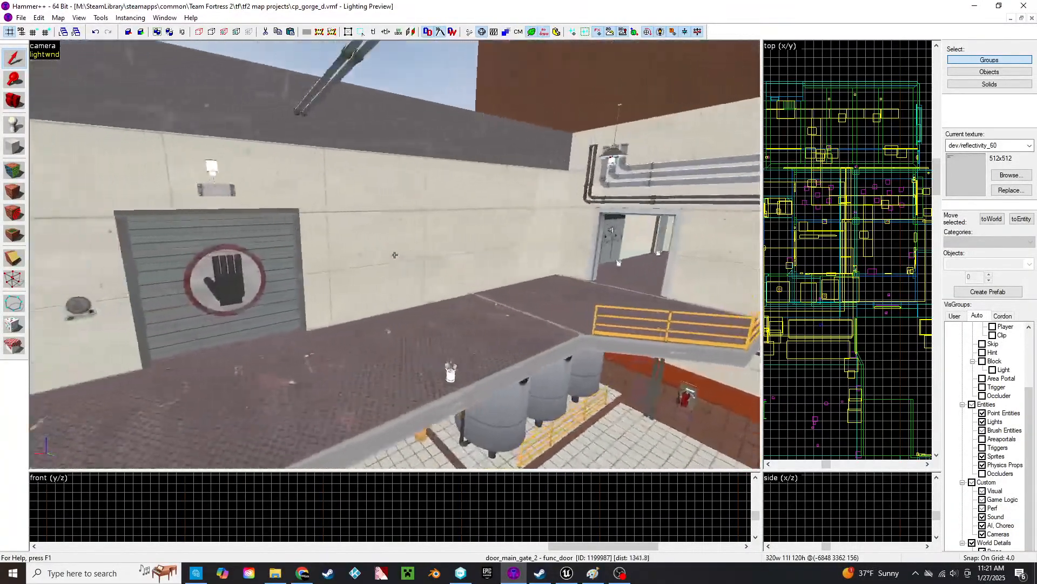
pyautogui.press('w')
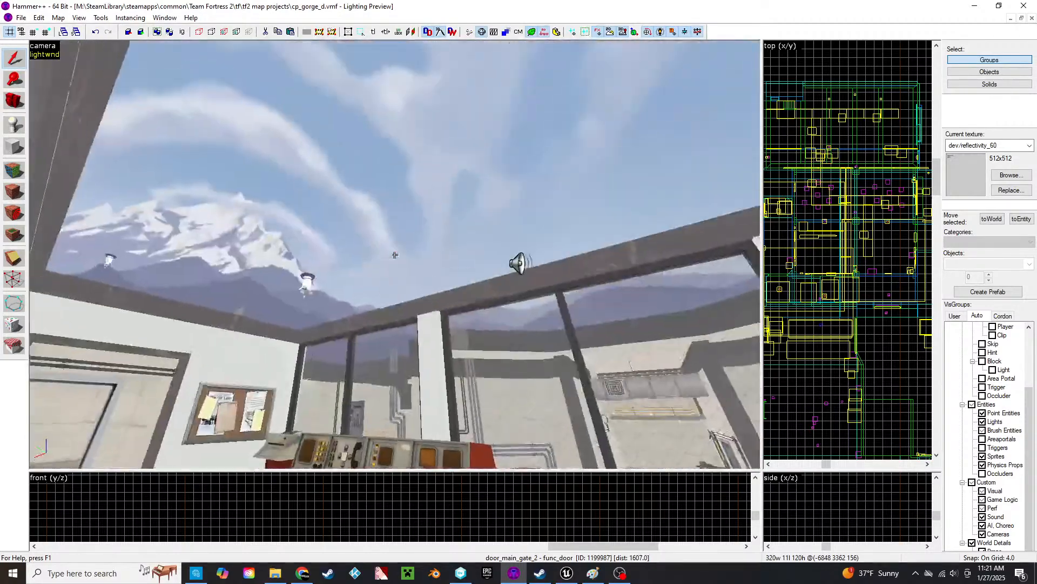
pyautogui.press('a')
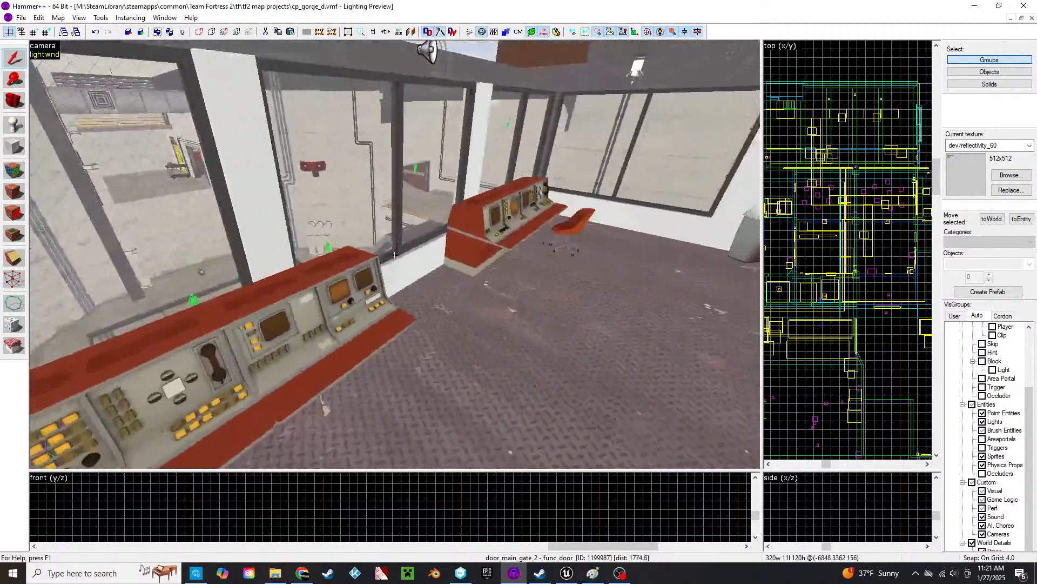
pyautogui.press('w')
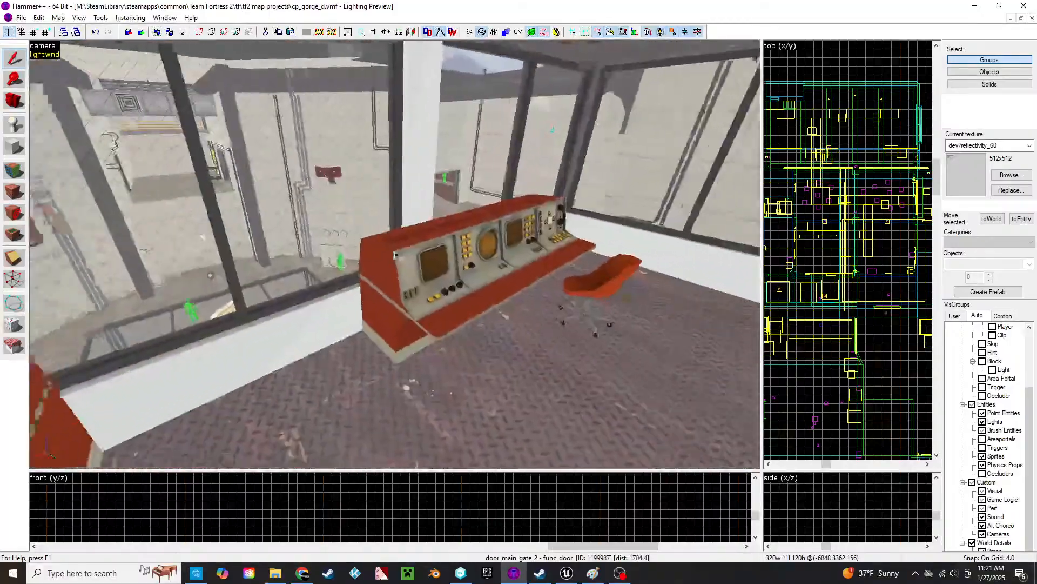
pyautogui.press('w')
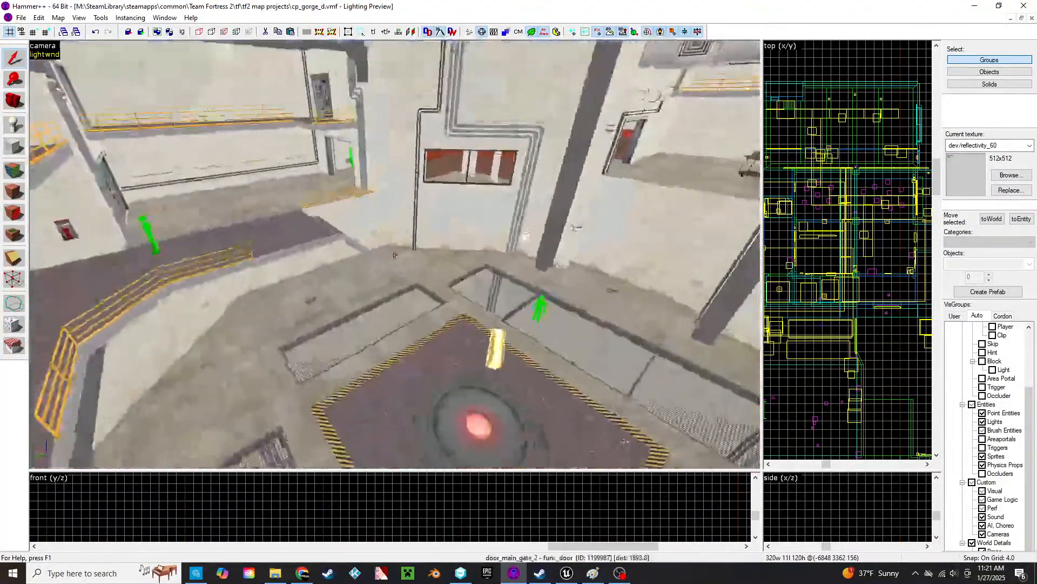
pyautogui.press('s')
pyautogui.press('d')
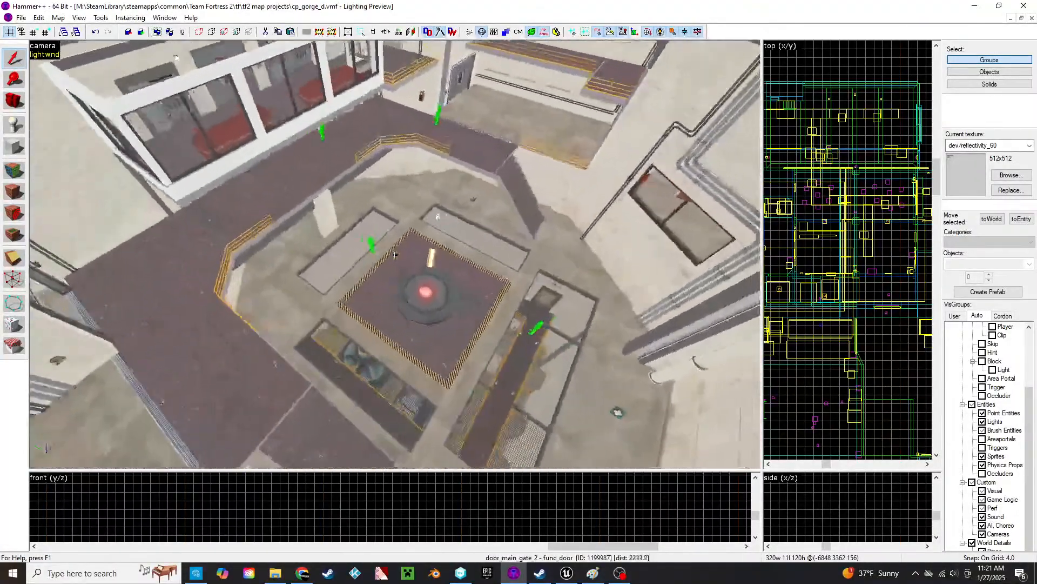
pyautogui.press('z')
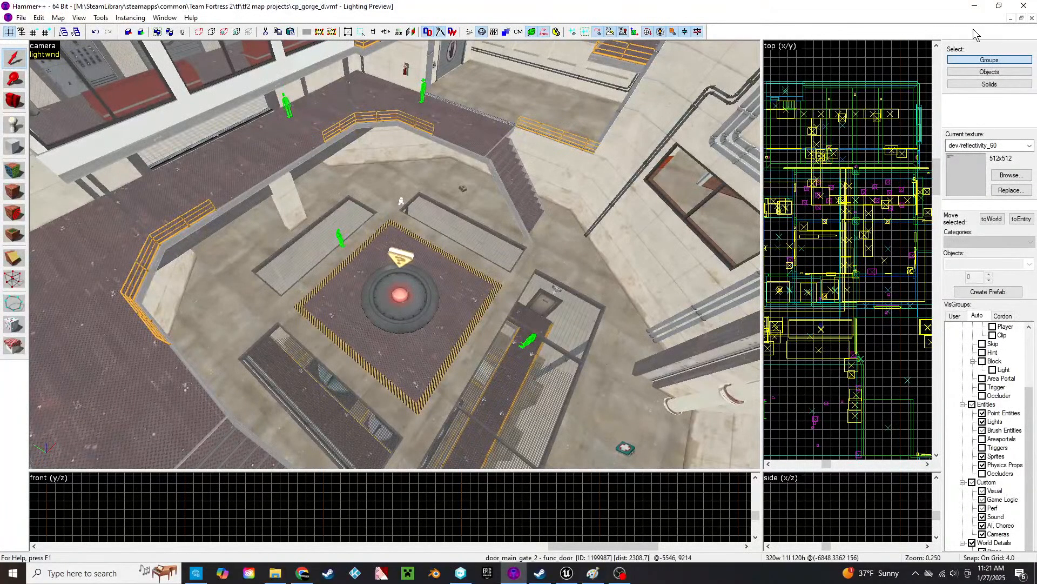
# - Switch back to the vip_emergent_a6.vmf map, maximize its window, and examine the ramp area and the raised platform with the pickups
pyautogui.click(1021, 17)
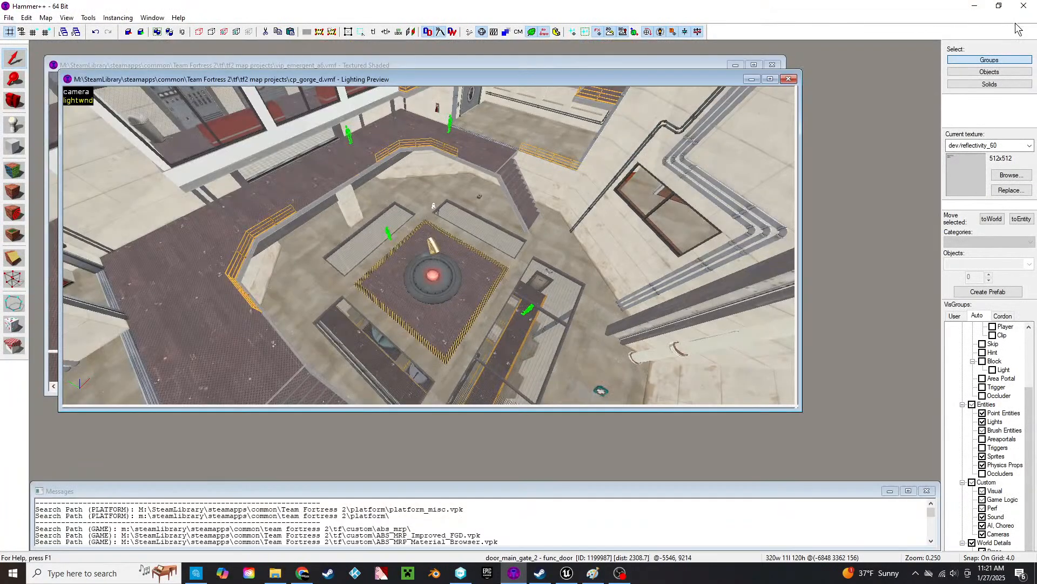
pyautogui.click(754, 64)
pyautogui.press('z')
pyautogui.press('w')
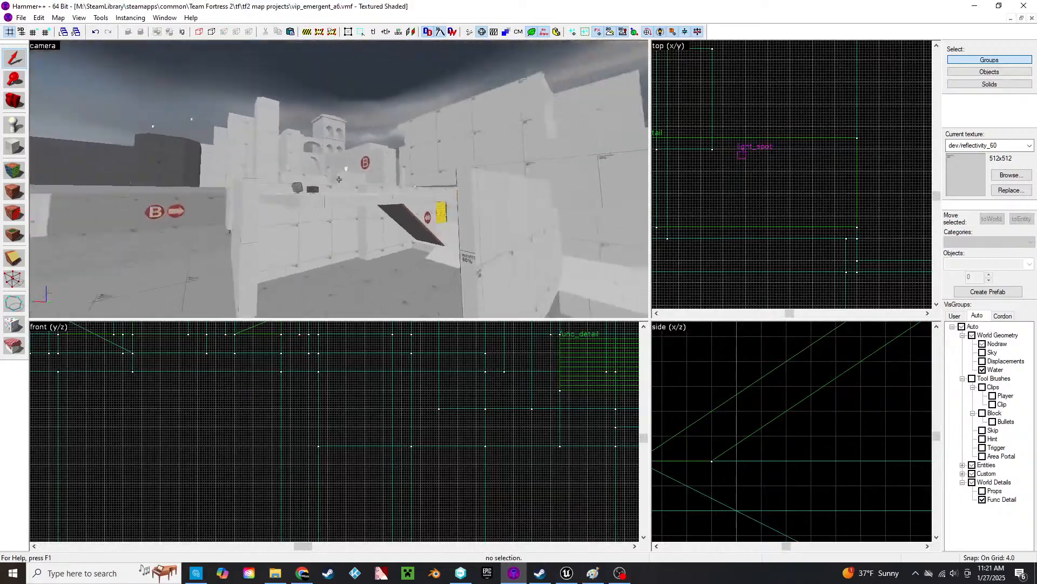
pyautogui.press('s')
pyautogui.press('z')
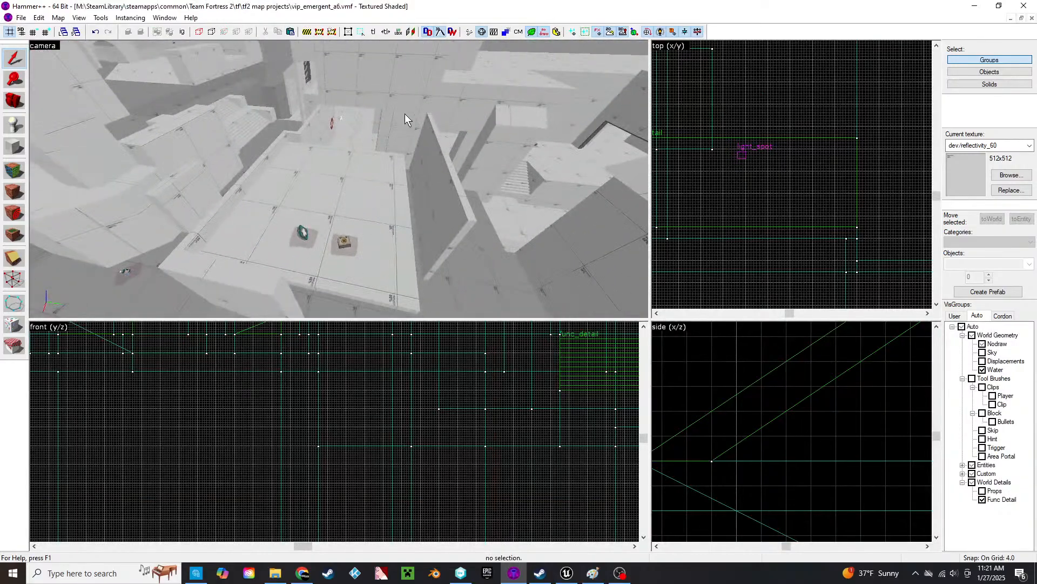
# - Examine the barred window, the white tower structure and the overall approach to point B from above
pyautogui.press('z')
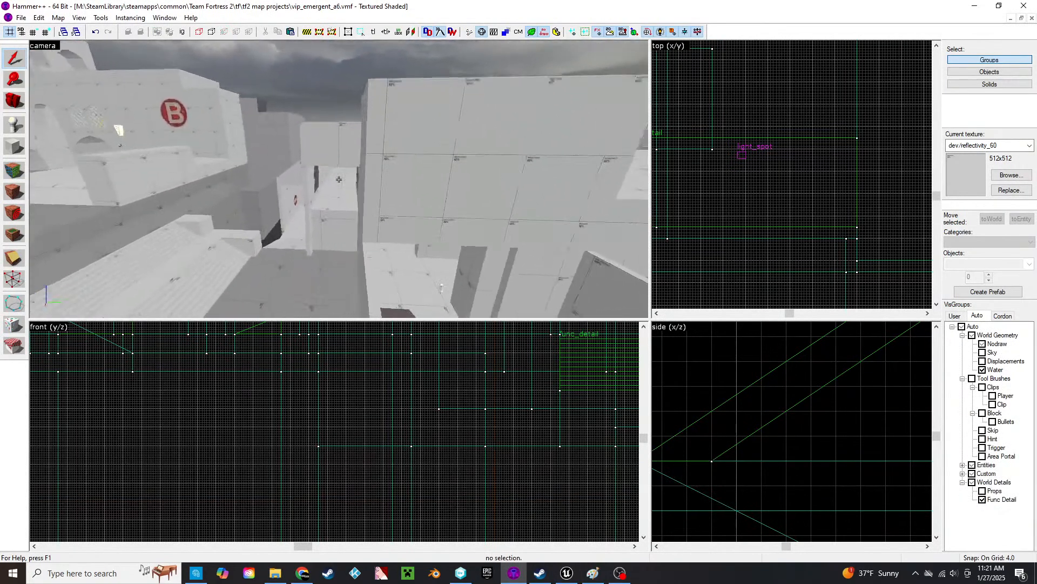
pyautogui.press('w')
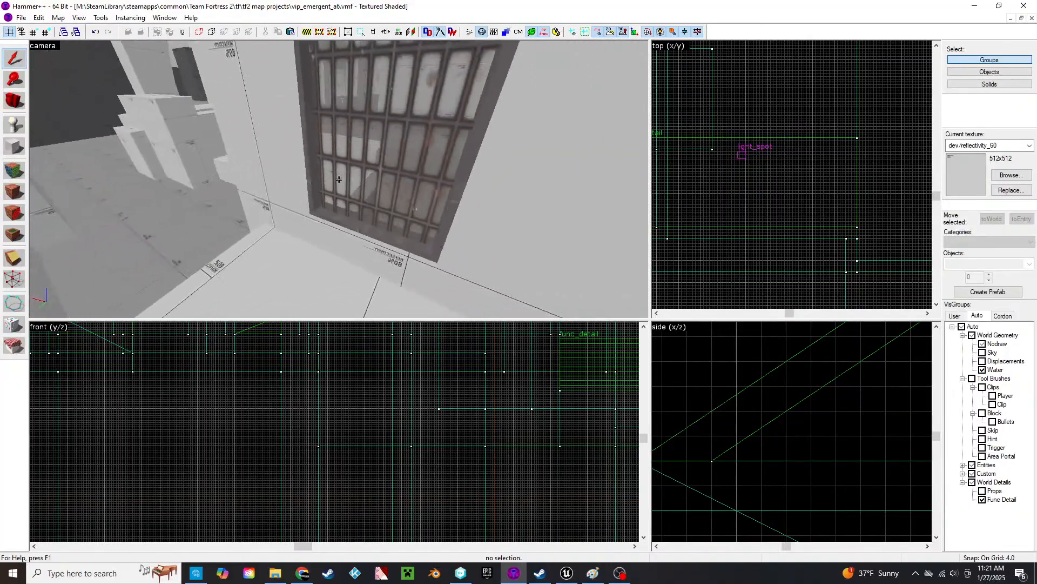
pyautogui.press('s')
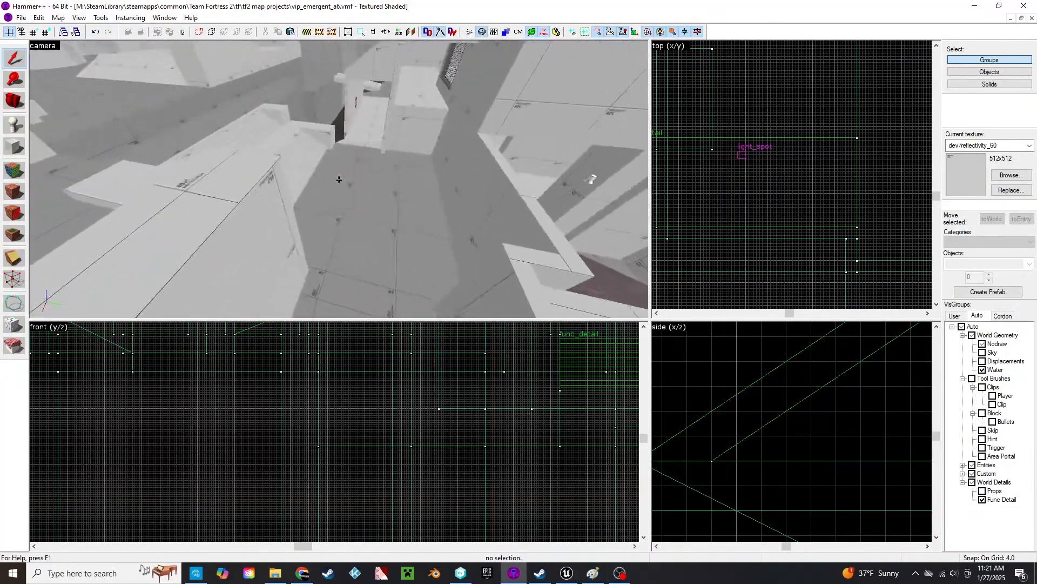
pyautogui.press('s')
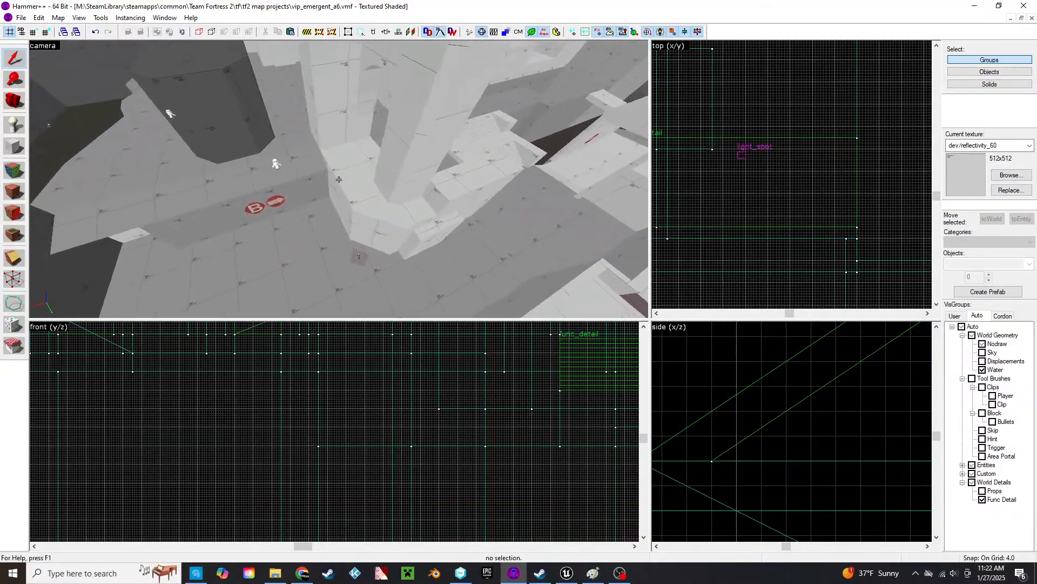
pyautogui.press('a')
pyautogui.press('z')
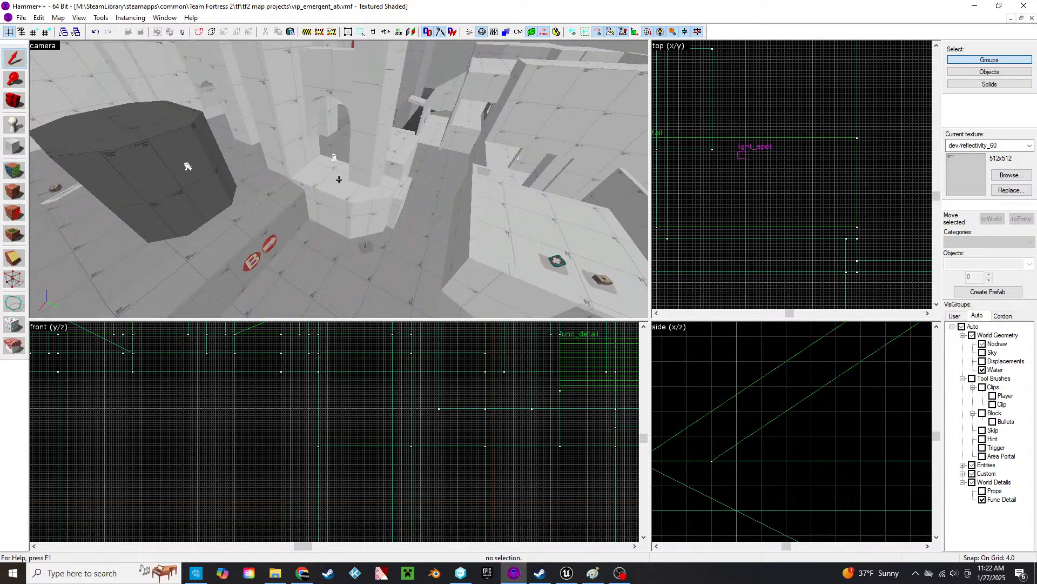
pyautogui.press('z')
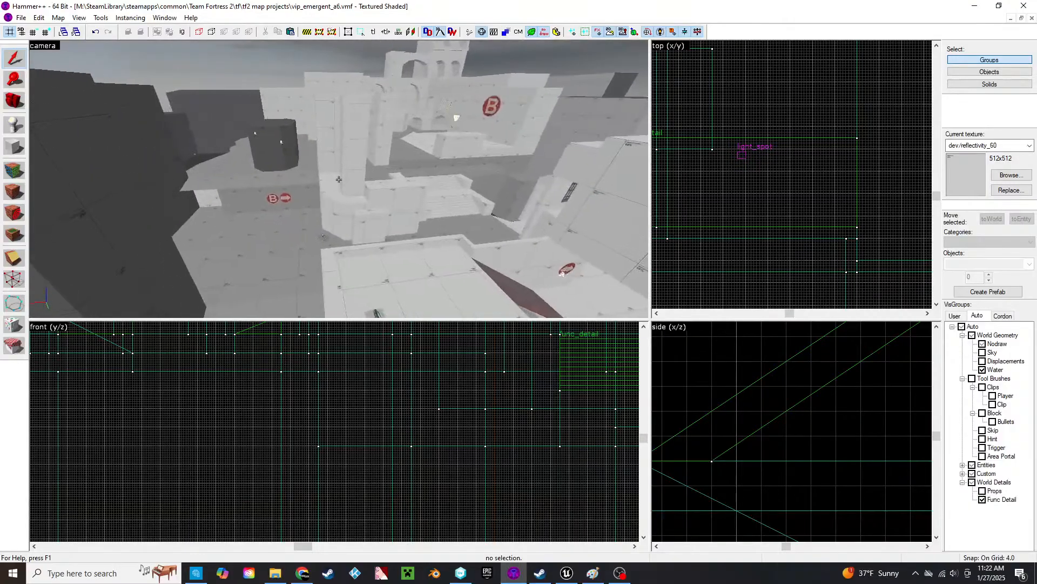
pyautogui.press('d')
pyautogui.press('z')
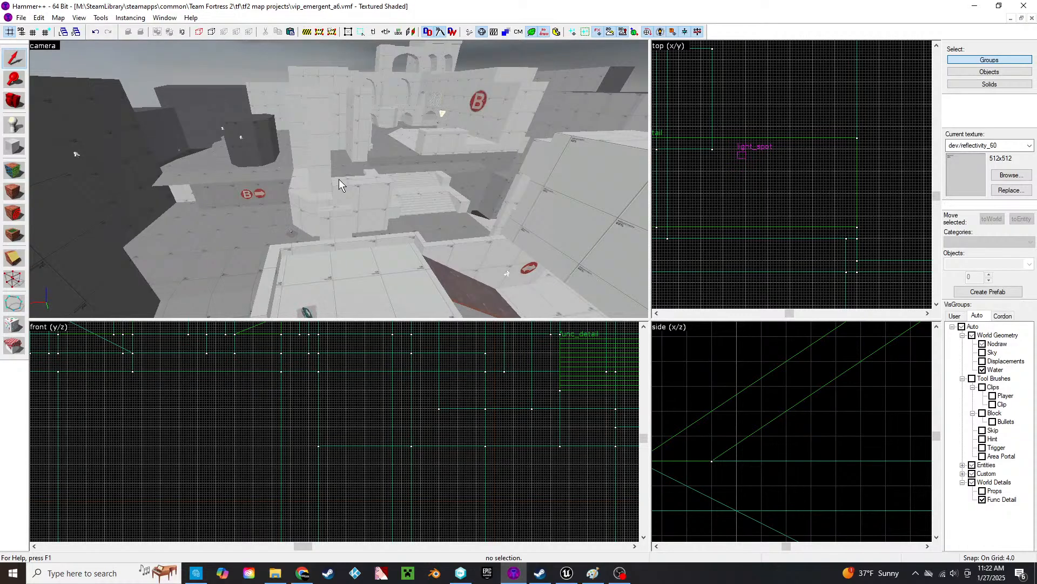
# - Examine the path from the raised pickup platform past the dark rock walls up to the B arrow sign
pyautogui.press('z')
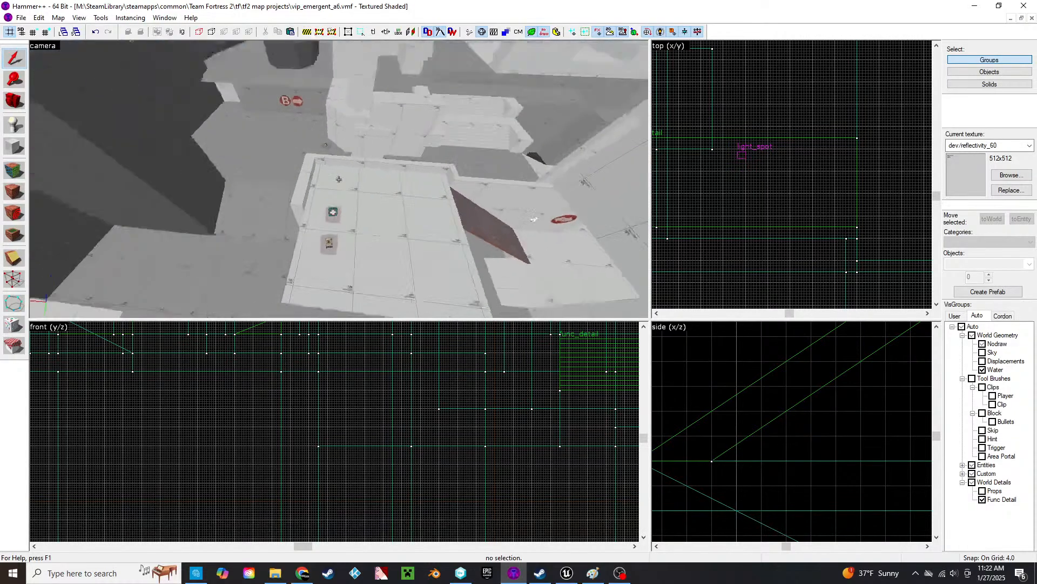
pyautogui.press('w')
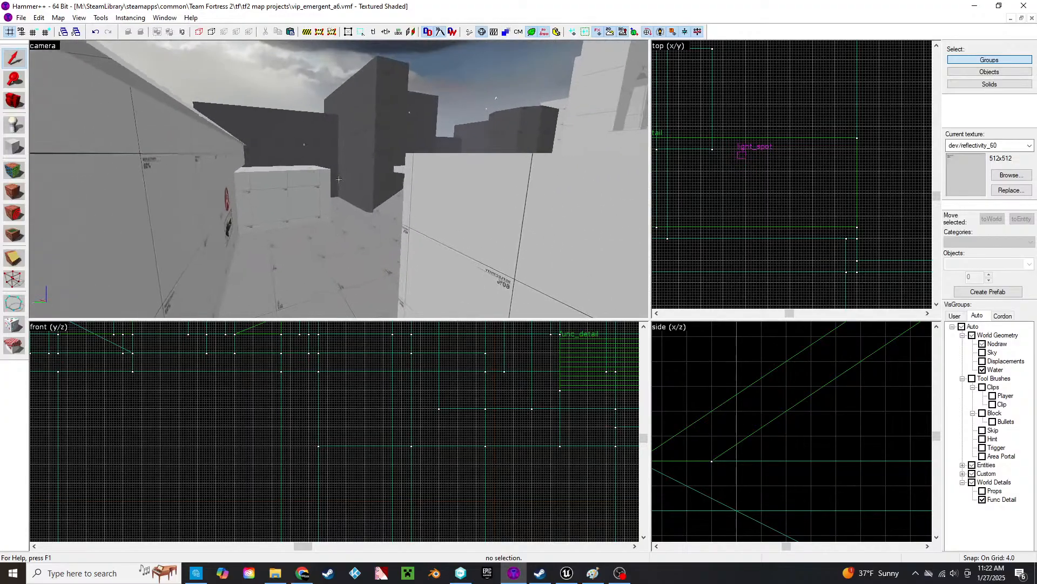
pyautogui.press('w')
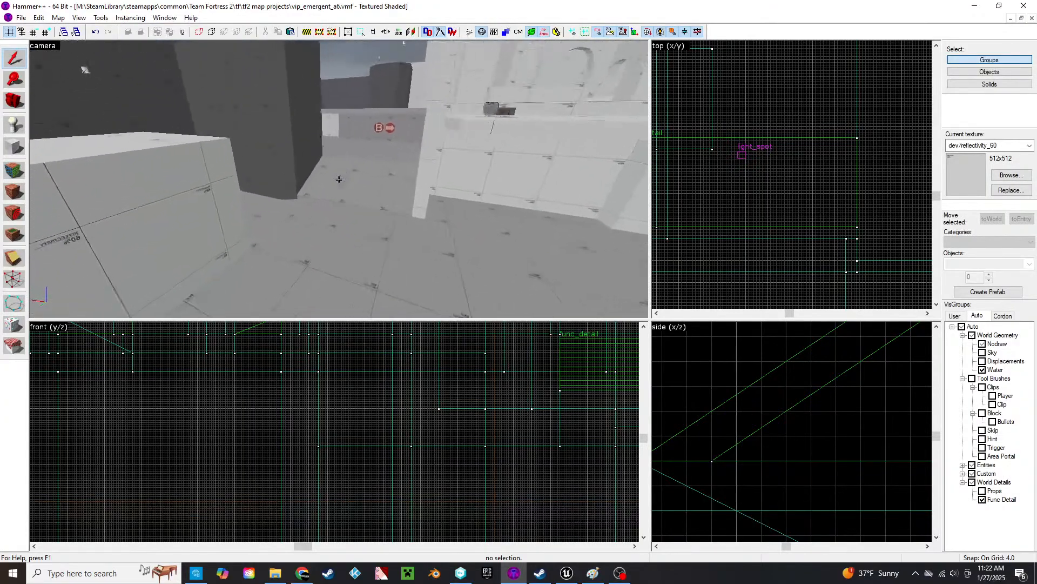
pyautogui.press('w')
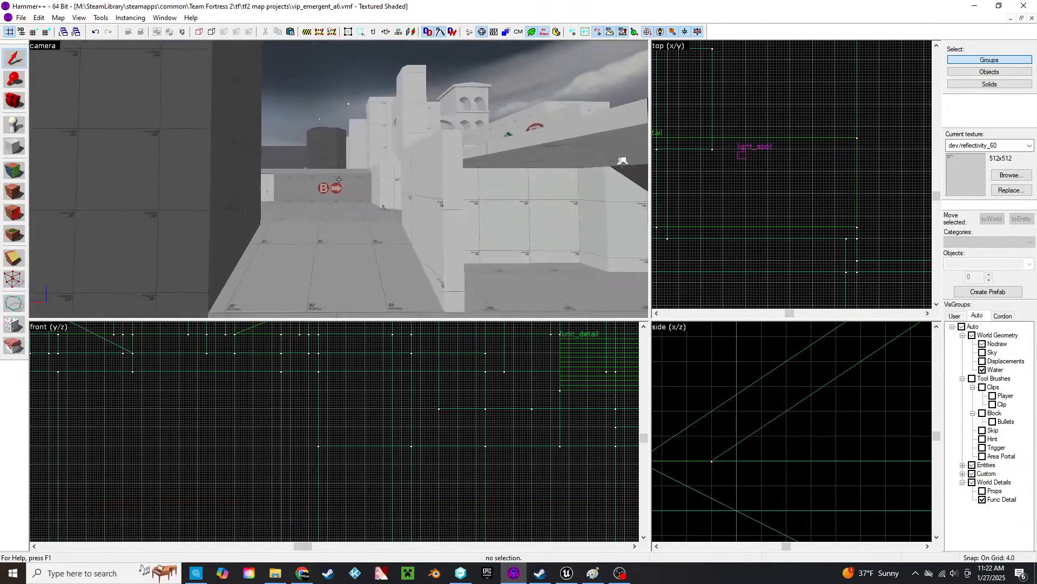
pyautogui.press('w')
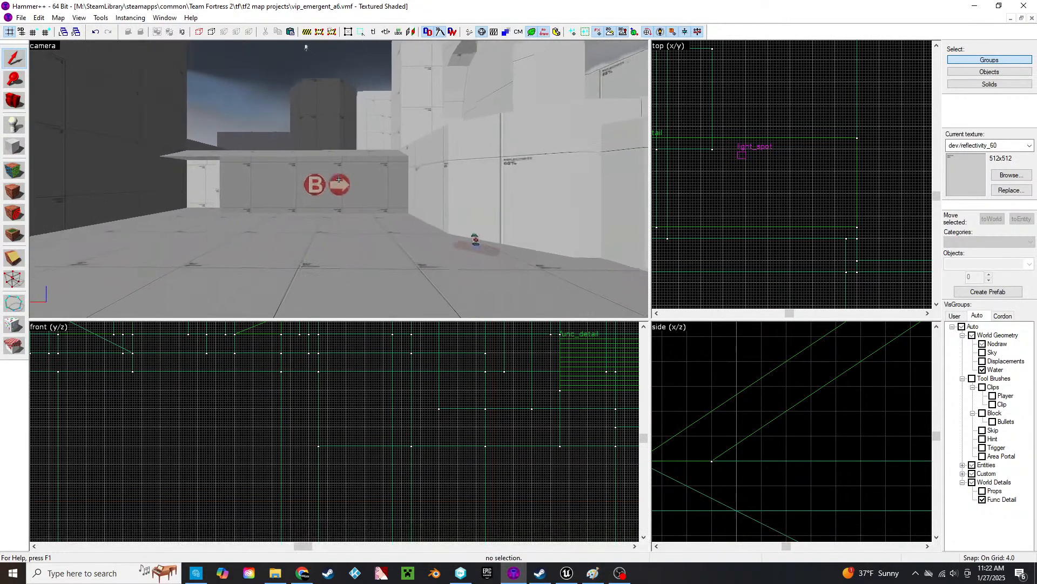
pyautogui.press('s')
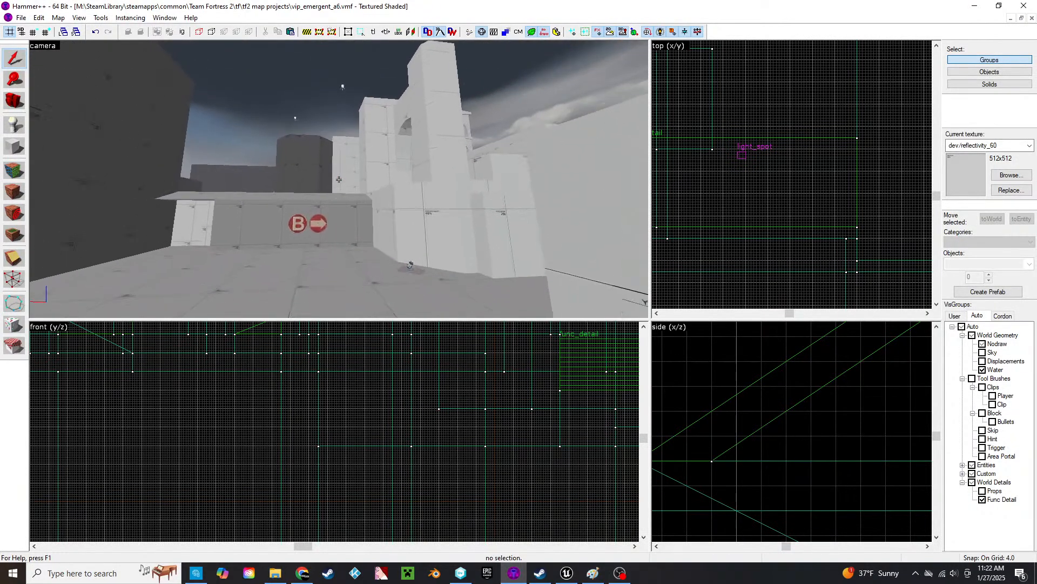
pyautogui.press('w')
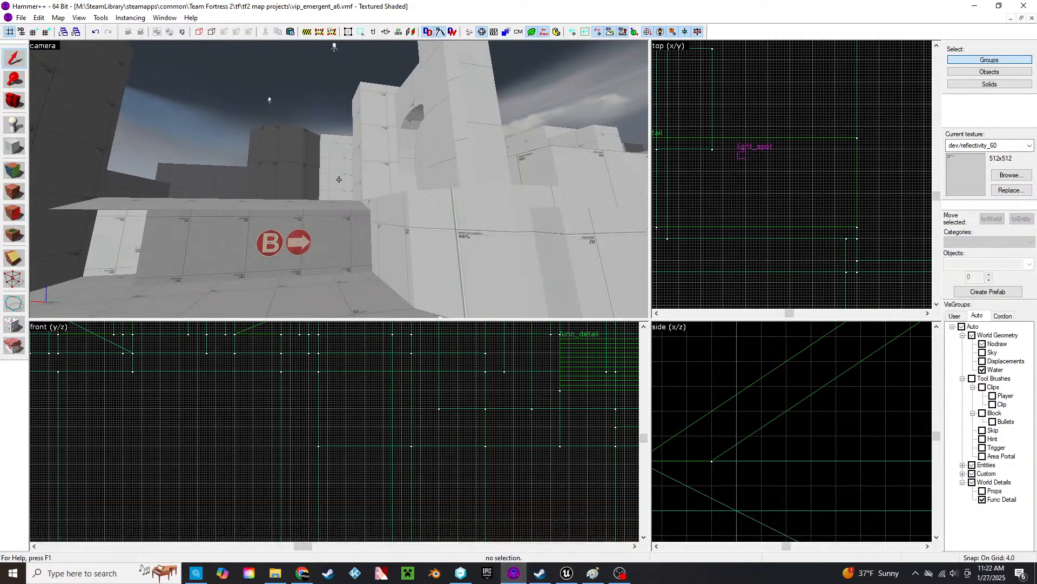
# - Examine the upper floor, stairs and openings between the walls beyond the B arrow sign
pyautogui.press('w')
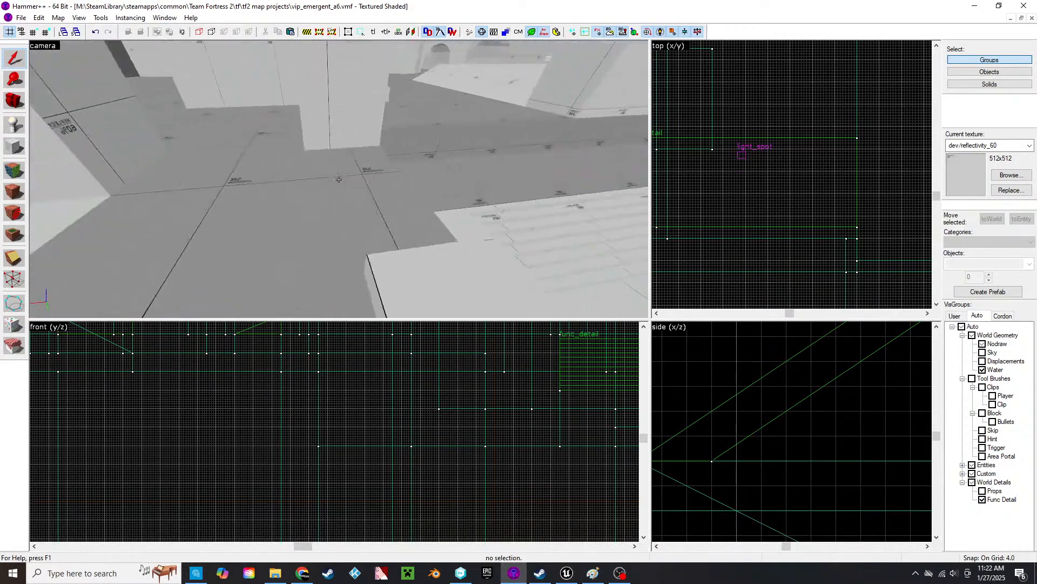
pyautogui.press('w')
pyautogui.press('z')
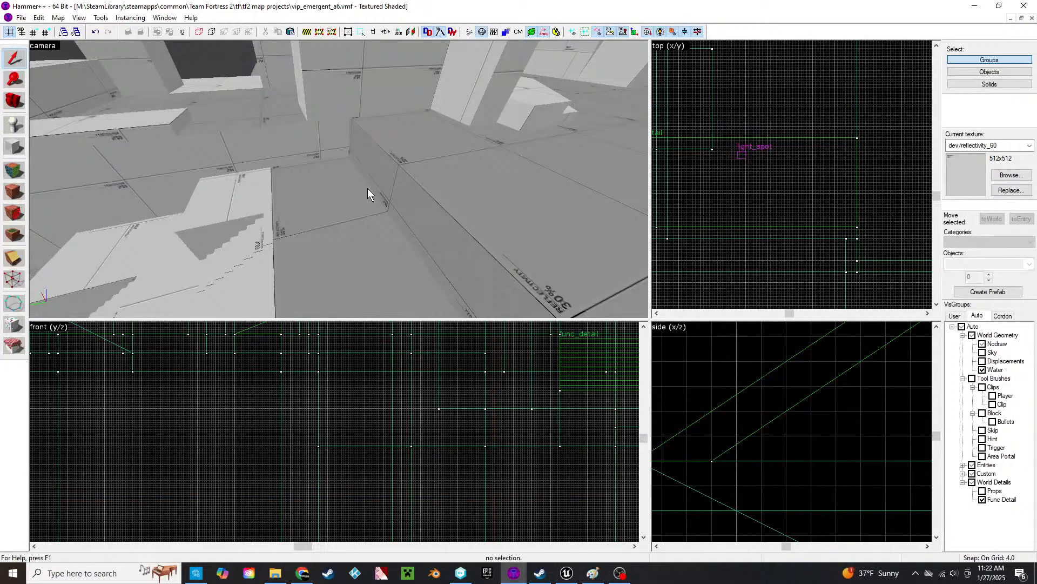
pyautogui.press('z')
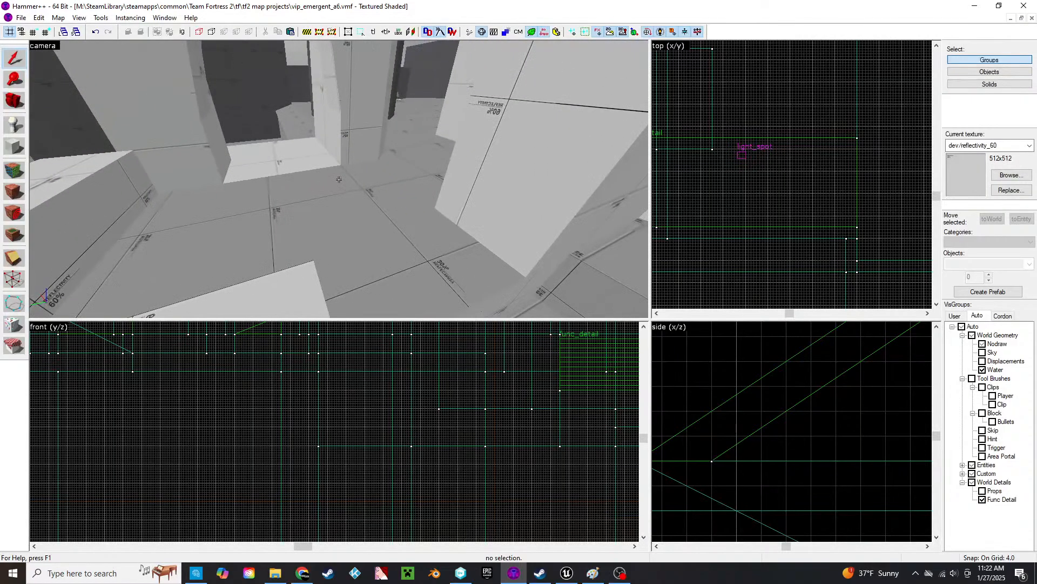
pyautogui.press('s')
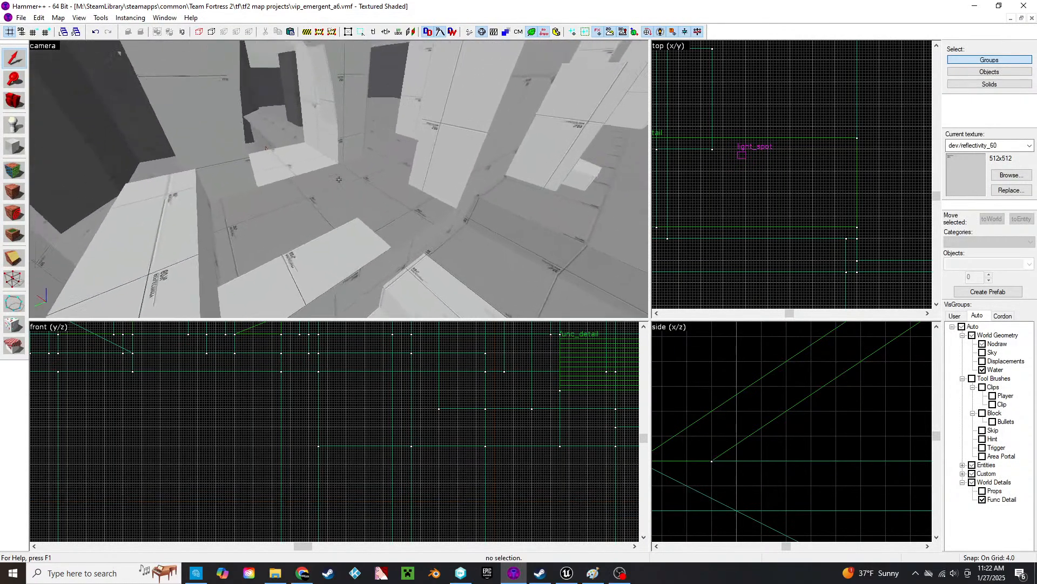
# - Make the map's props visible while surveying the platform with the pickups and the area in front of point B
pyautogui.press('s')
pyautogui.press('s')
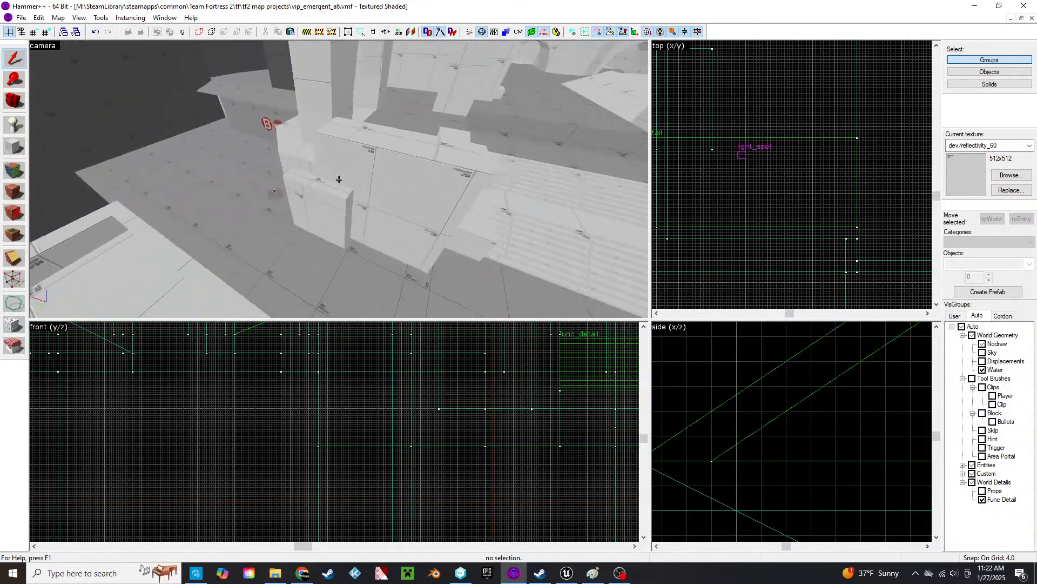
pyautogui.press('z')
pyautogui.press('z')
pyautogui.press('s')
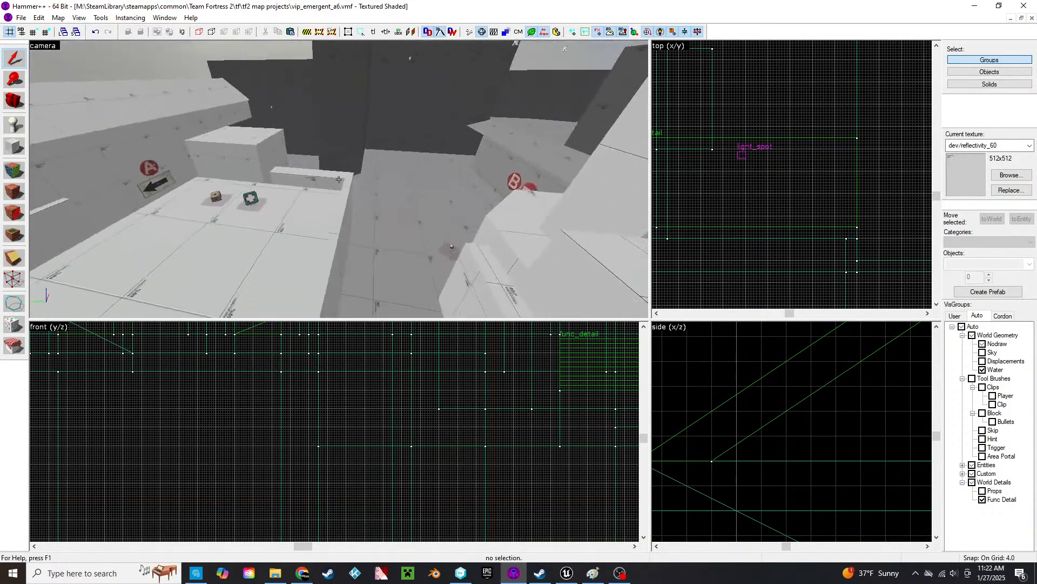
pyautogui.press('z')
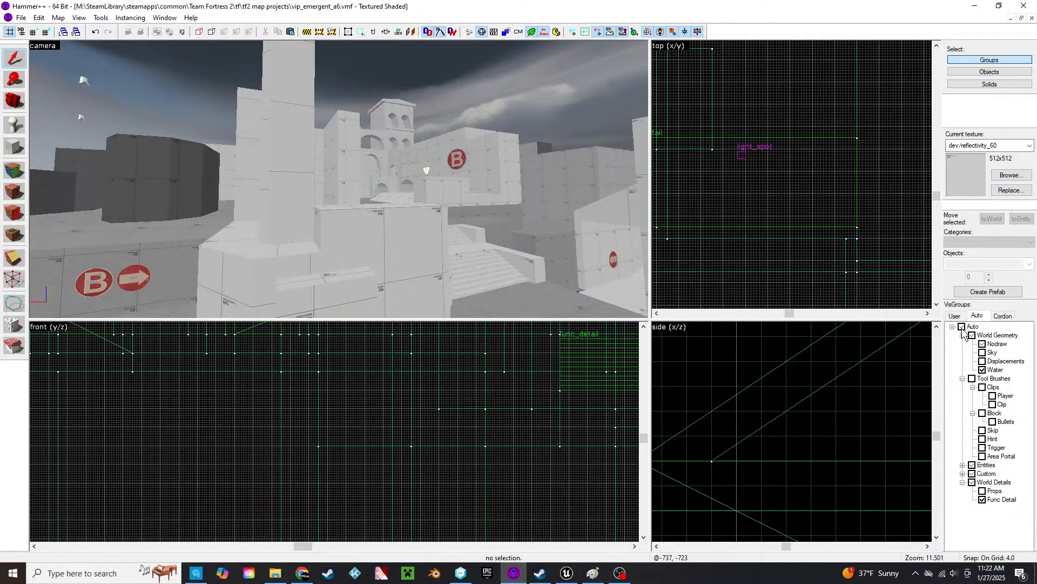
pyautogui.click(983, 491)
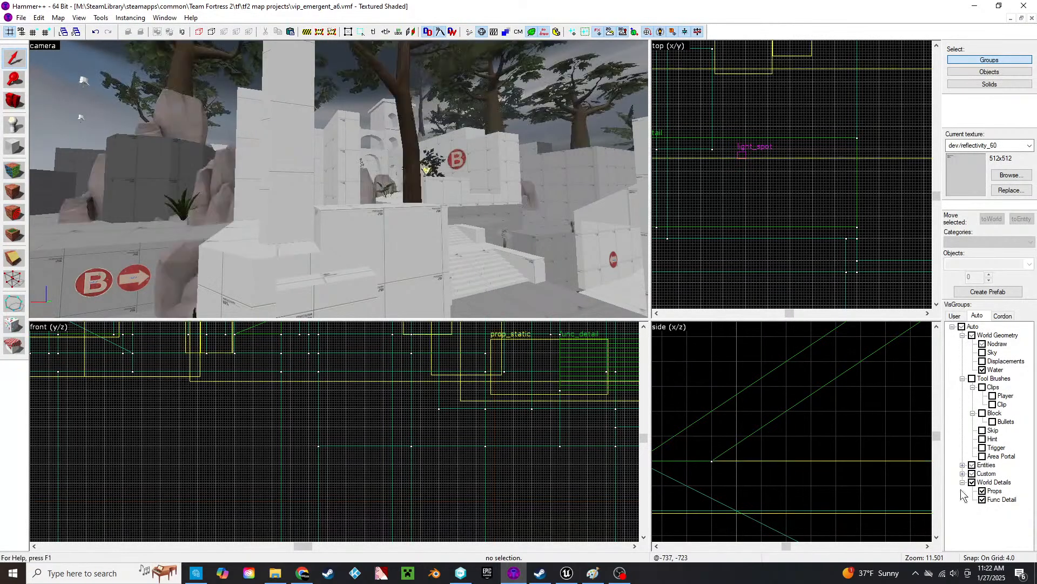
# - Make the map's displacements visible around the stairs and rocks near the leaning tree
pyautogui.press('z')
pyautogui.press('w')
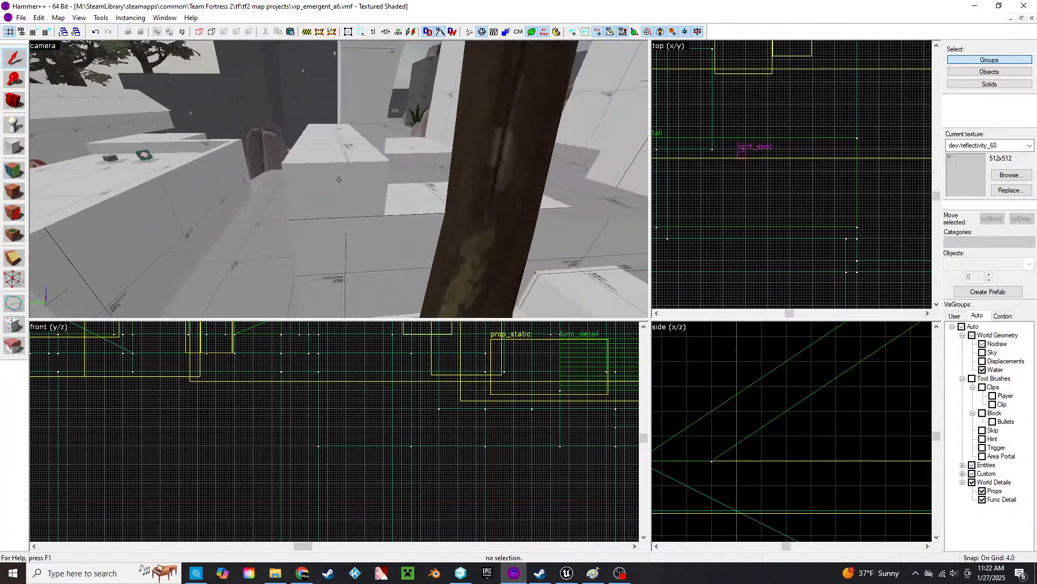
pyautogui.press('w')
pyautogui.press('s')
pyautogui.press('z')
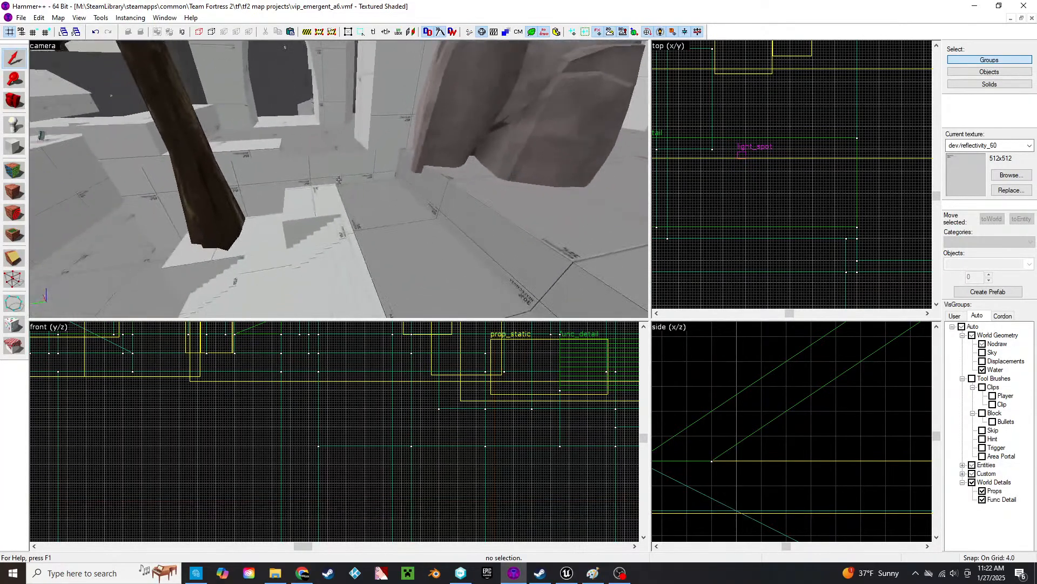
pyautogui.click(984, 362)
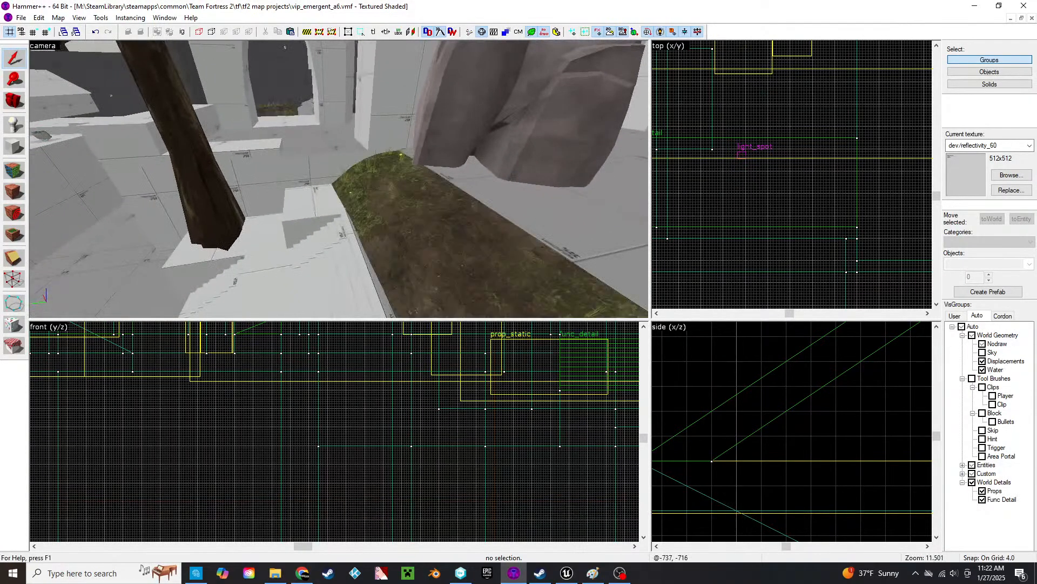
pyautogui.hotkey('alt', 'Tab')
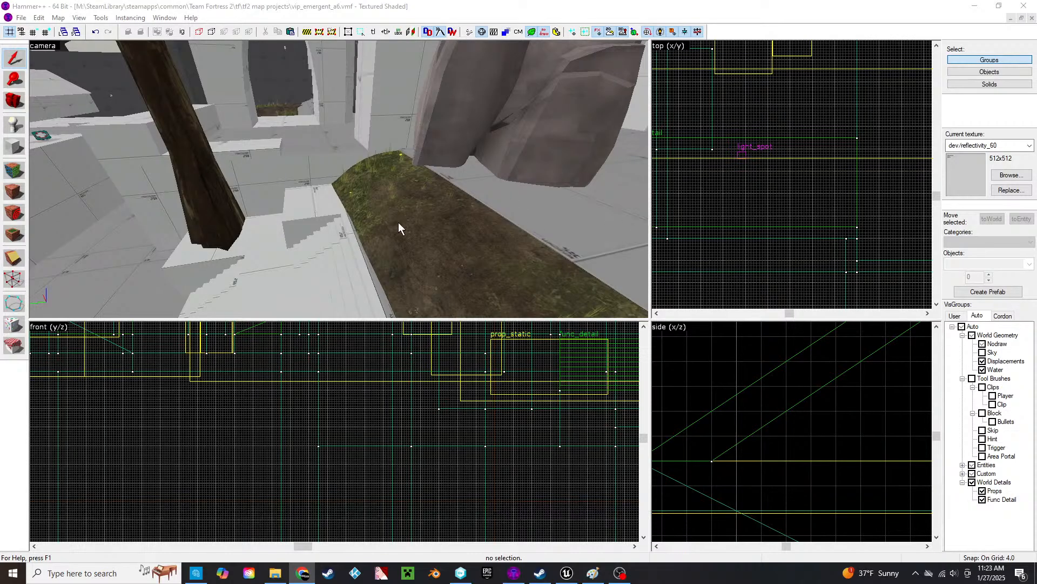
# - Select the thin slab beside the tree in front of the archway and raise its height to 64 units
pyautogui.press('z')
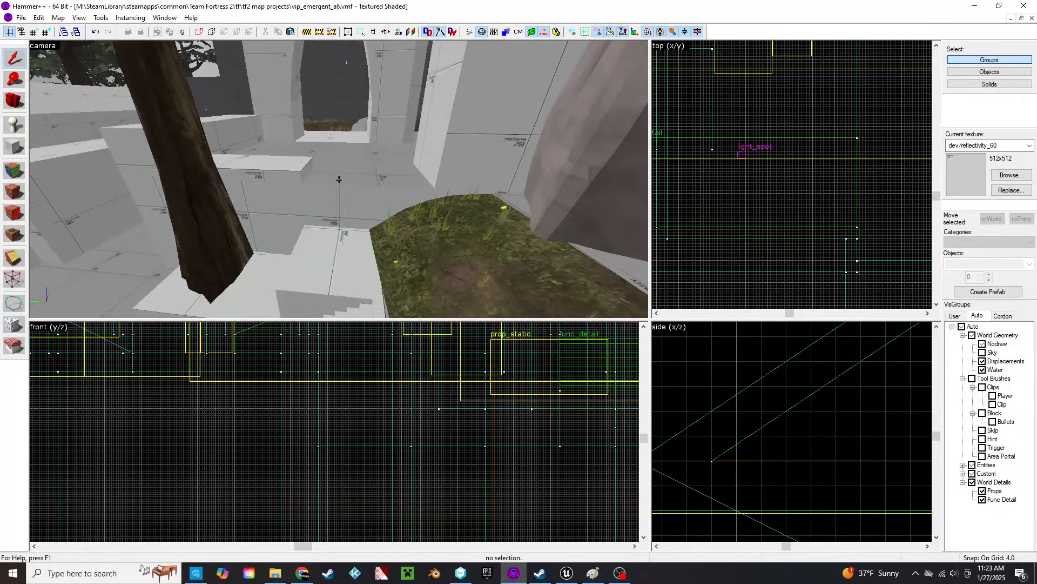
pyautogui.click(339, 179)
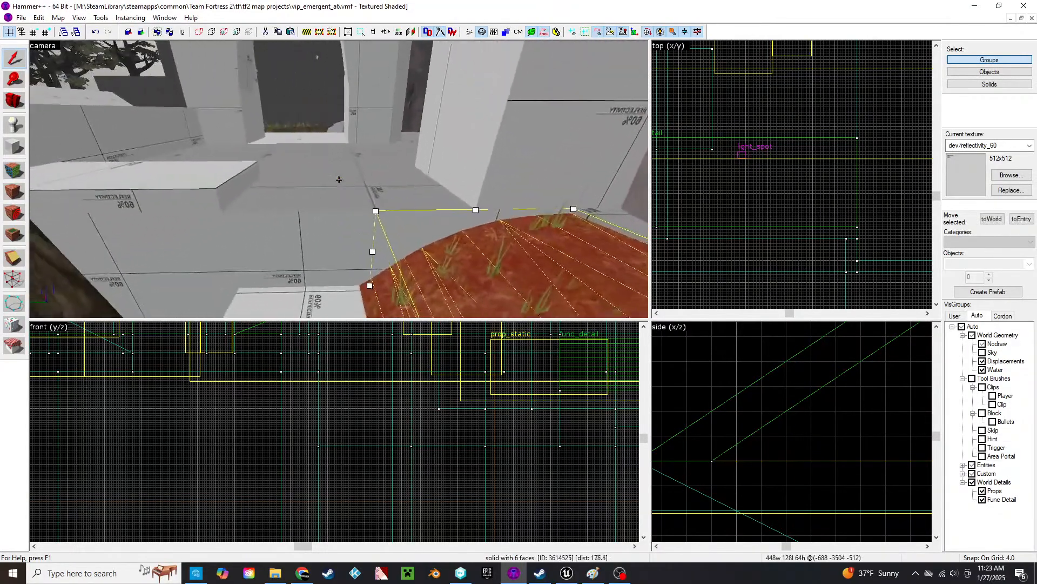
pyautogui.press('z')
pyautogui.click(268, 219)
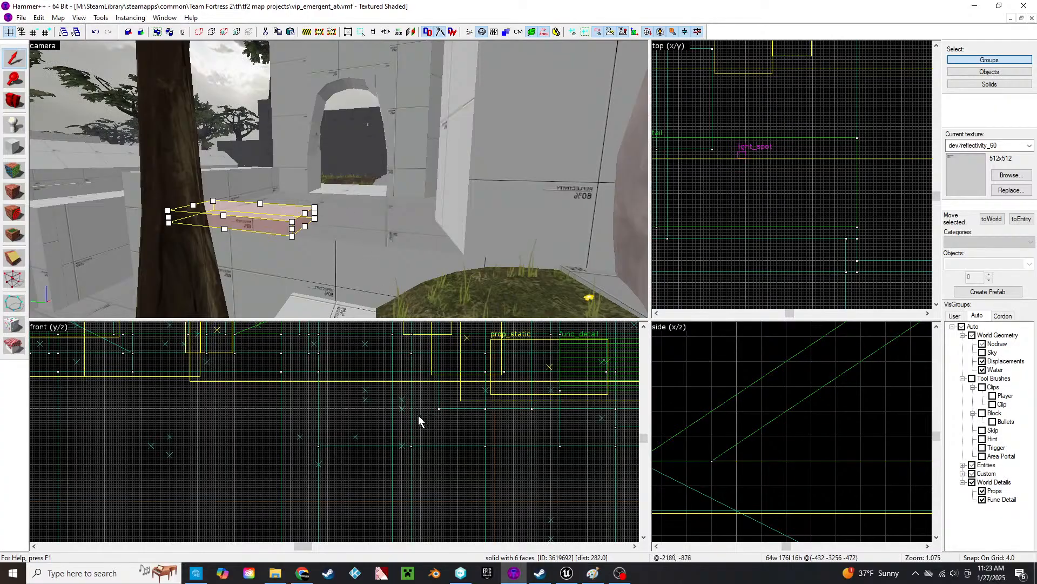
pyautogui.scroll(-3, 401, 433)
pyautogui.scroll(6, 402, 424)
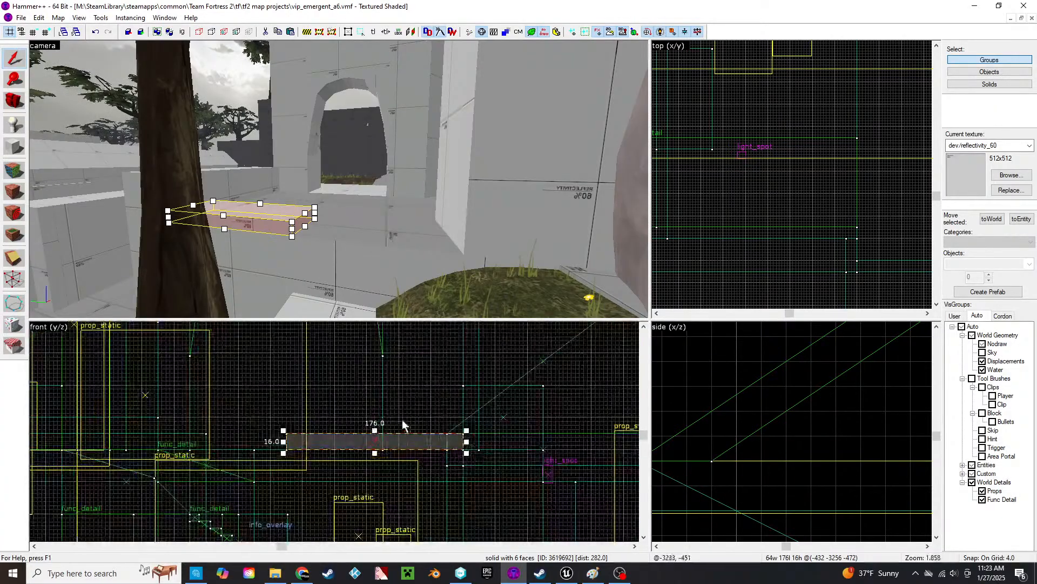
pyautogui.moveTo(374, 429); pyautogui.dragTo(382, 382)
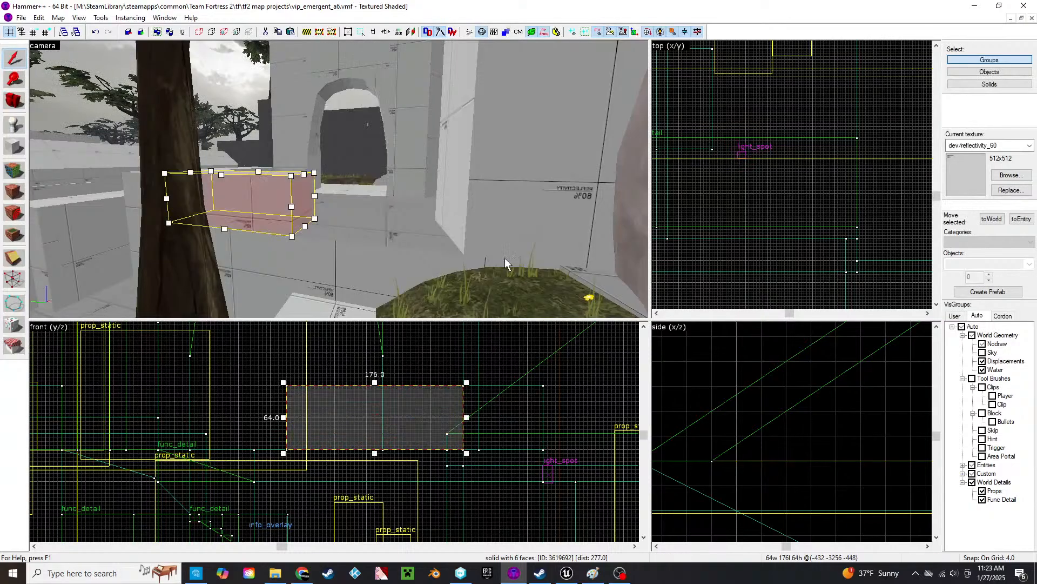
# - Try to lengthen the raised block to 240 units at its end away from the grassy mound
pyautogui.scroll(-5, 841, 156)
pyautogui.scroll(5, 850, 267)
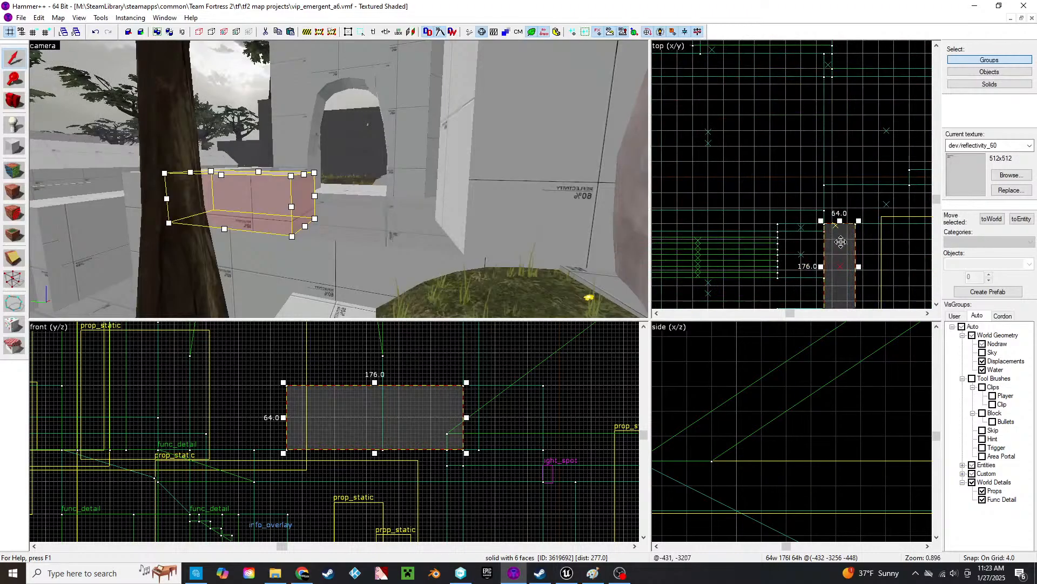
pyautogui.moveTo(838, 220); pyautogui.dragTo(846, 198)
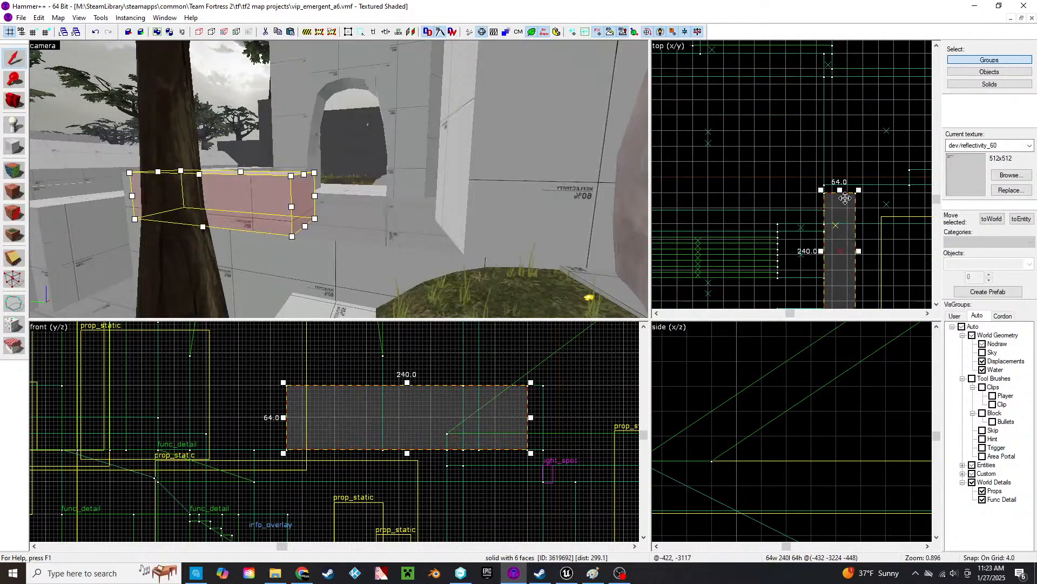
pyautogui.hotkey('ctrl', 'z')
# - Set the grid to 16 units and extend the block toward the tall wall by the grassy mound to a length of 336 units
pyautogui.scroll(6, 834, 204)
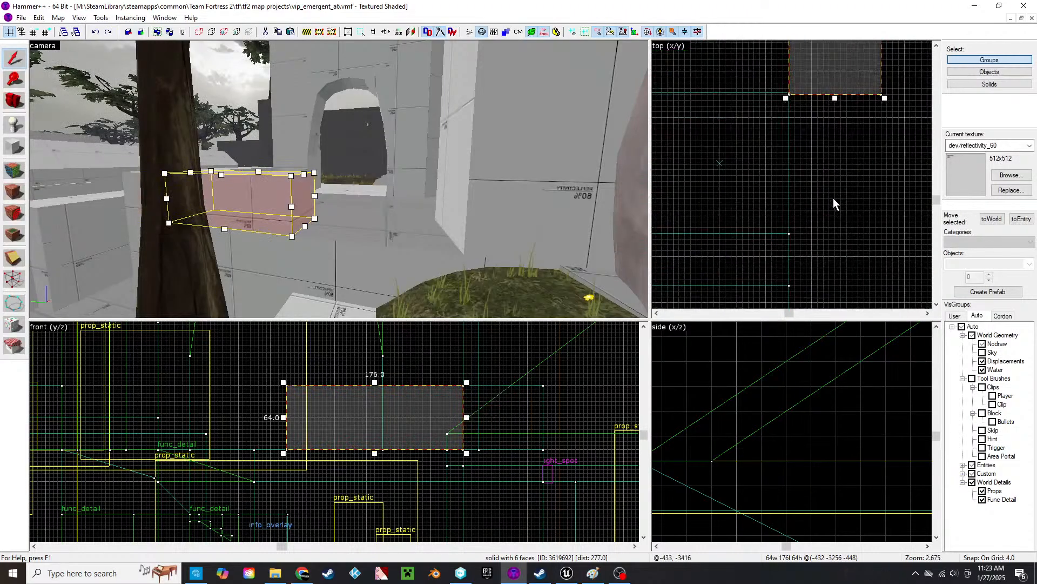
pyautogui.press(']')
pyautogui.press(']')
pyautogui.scroll(-3, 832, 164)
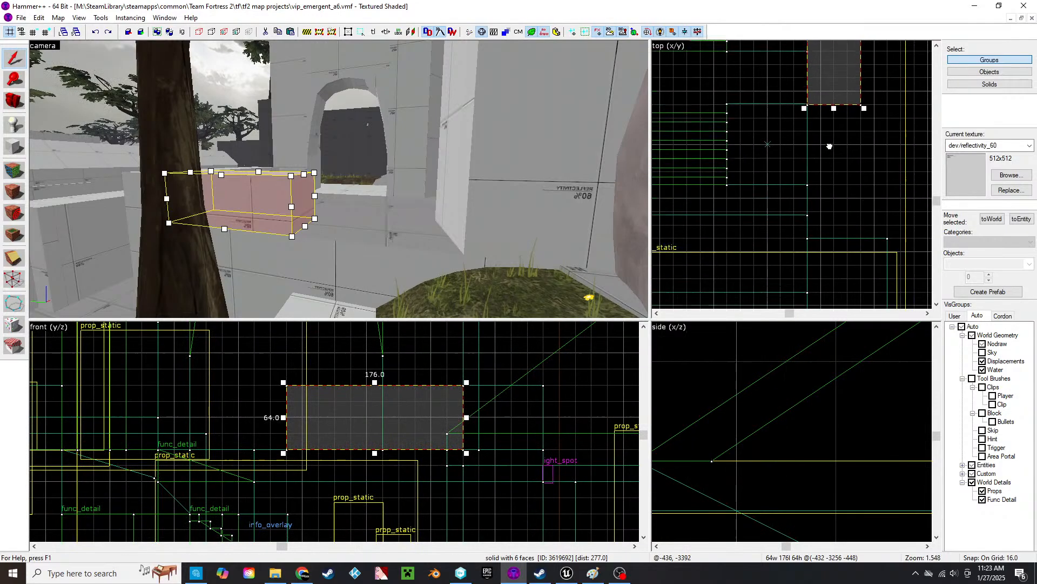
pyautogui.moveTo(824, 135); pyautogui.dragTo(825, 209)
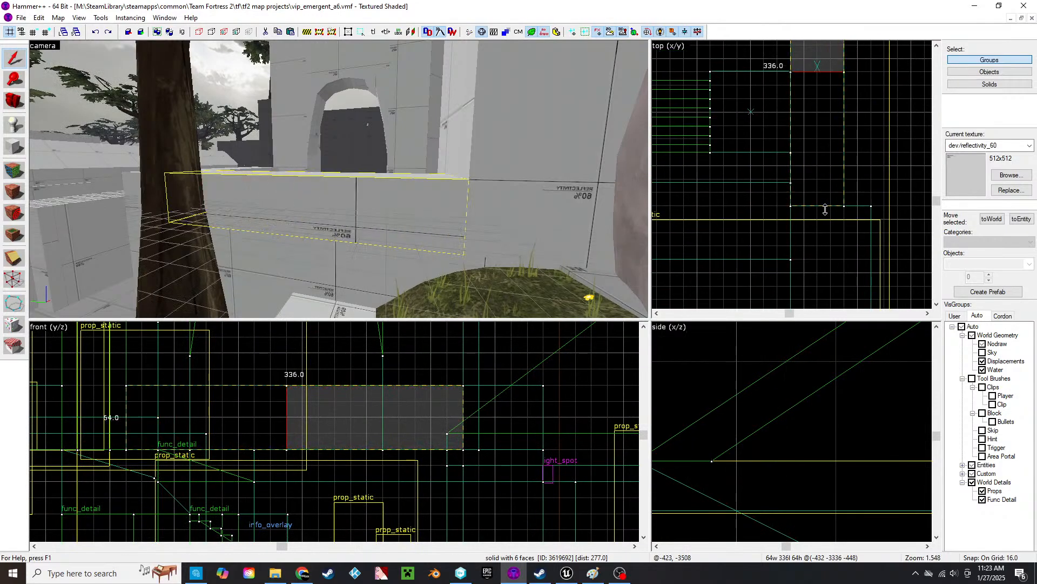
pyautogui.click(441, 292)
# - Examine the new low wall's surroundings, the B arrow path, the arched opening with its ledge and the rock outcrop
pyautogui.press('z')
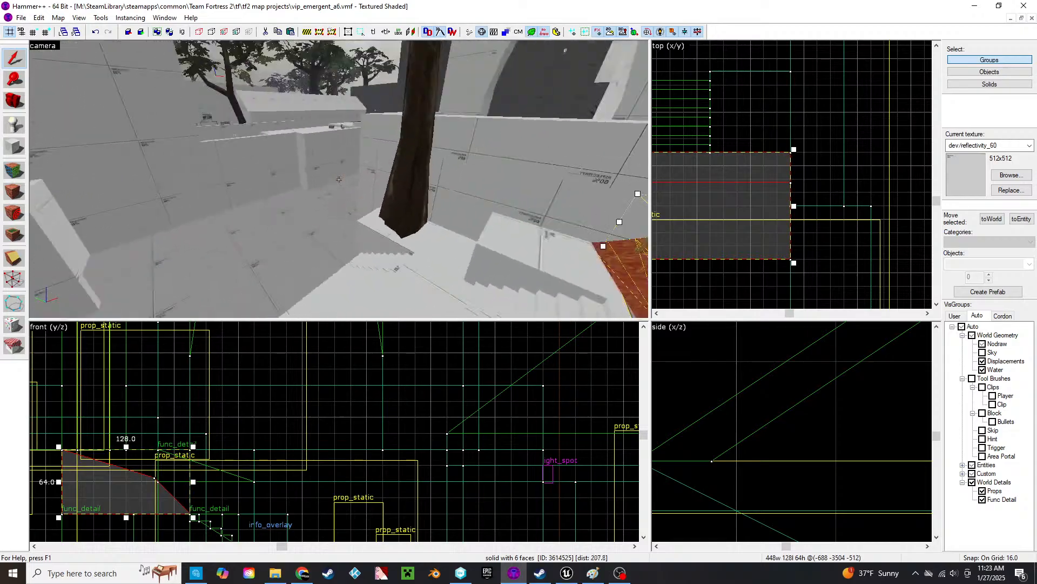
pyautogui.press('w')
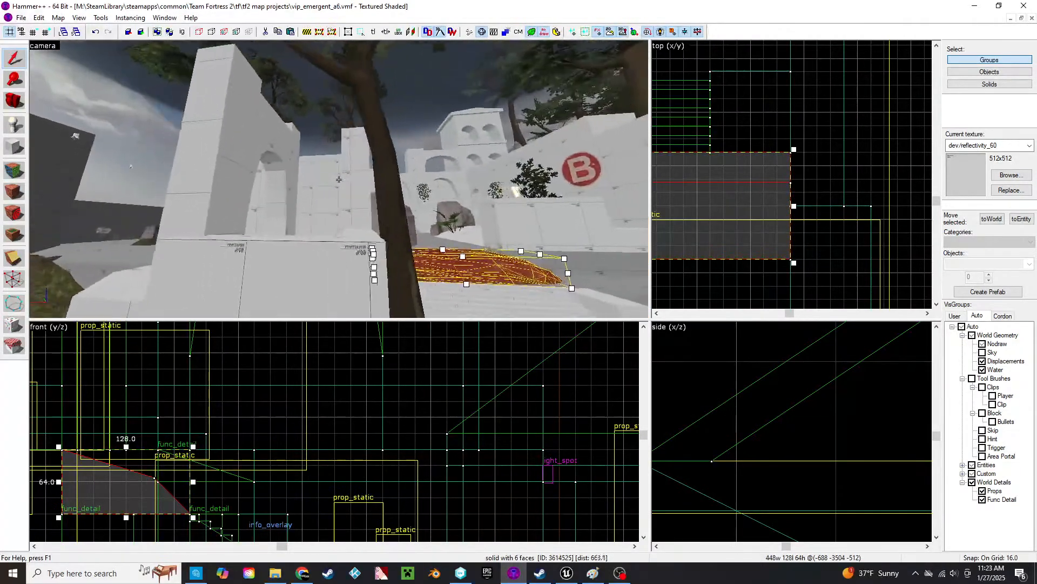
pyautogui.press('a')
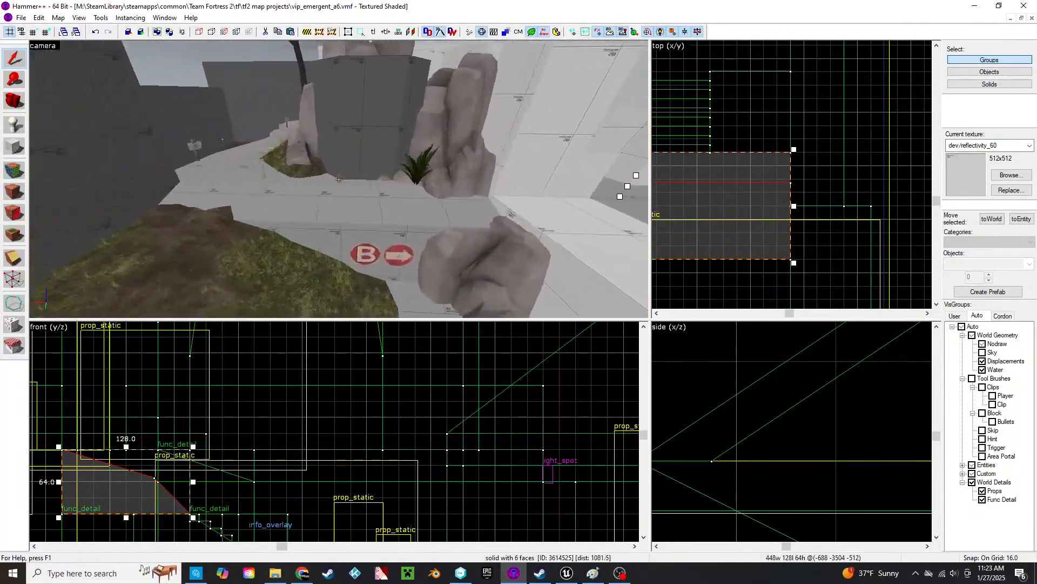
pyautogui.press('w')
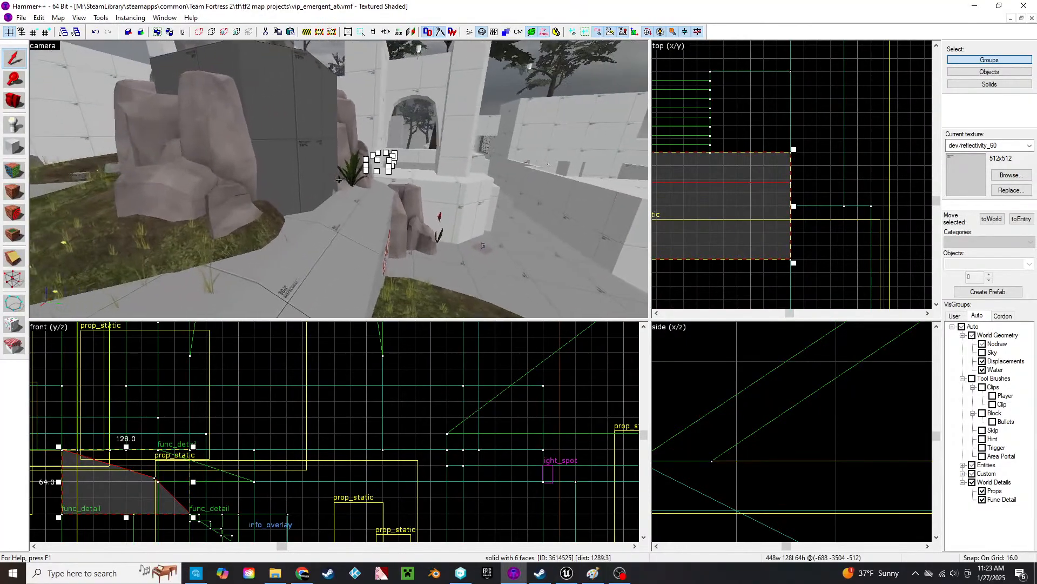
pyautogui.press('w')
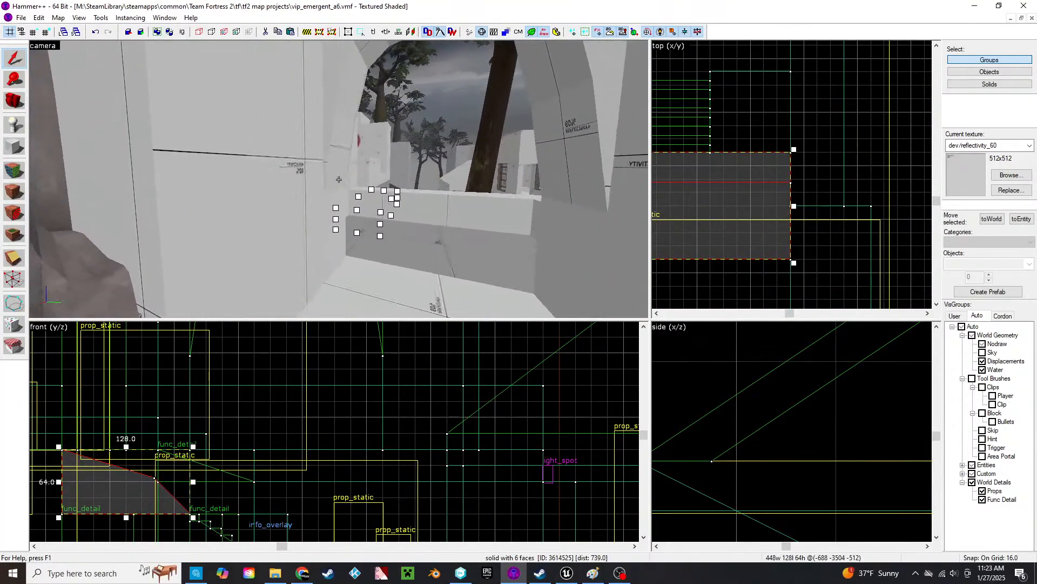
pyautogui.press('w')
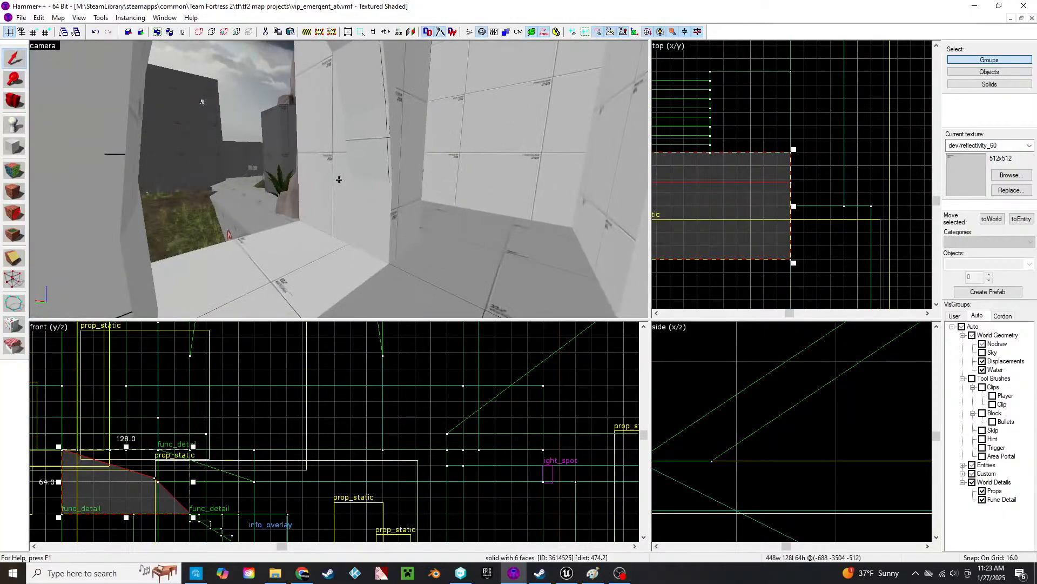
pyautogui.press('w')
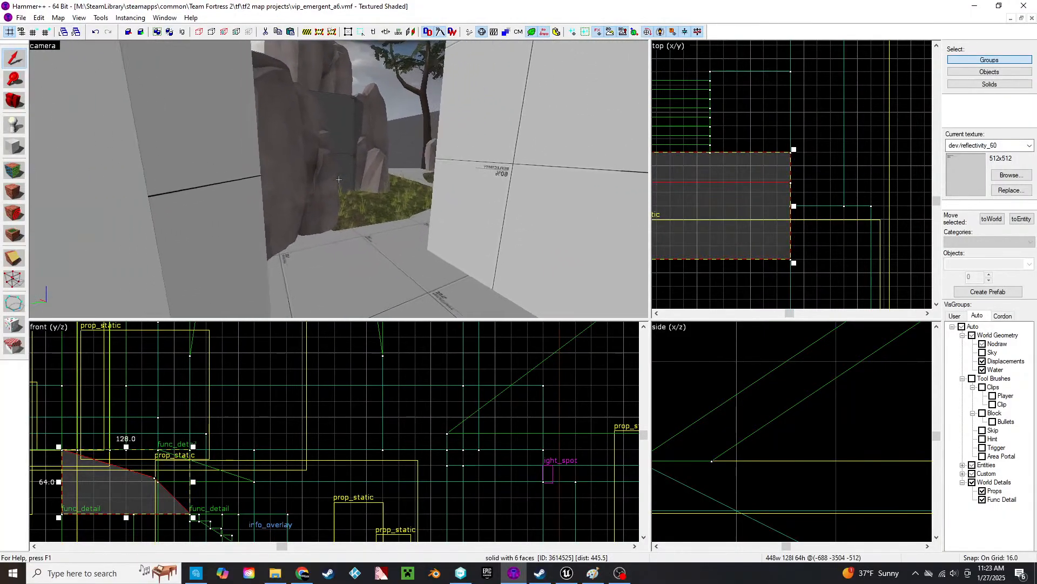
pyautogui.press('s')
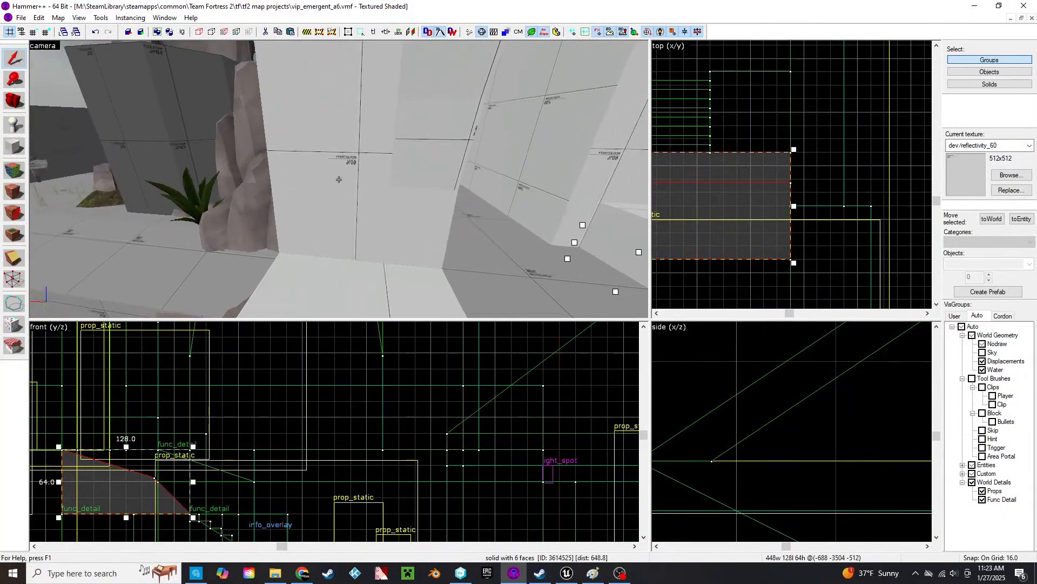
pyautogui.press('a')
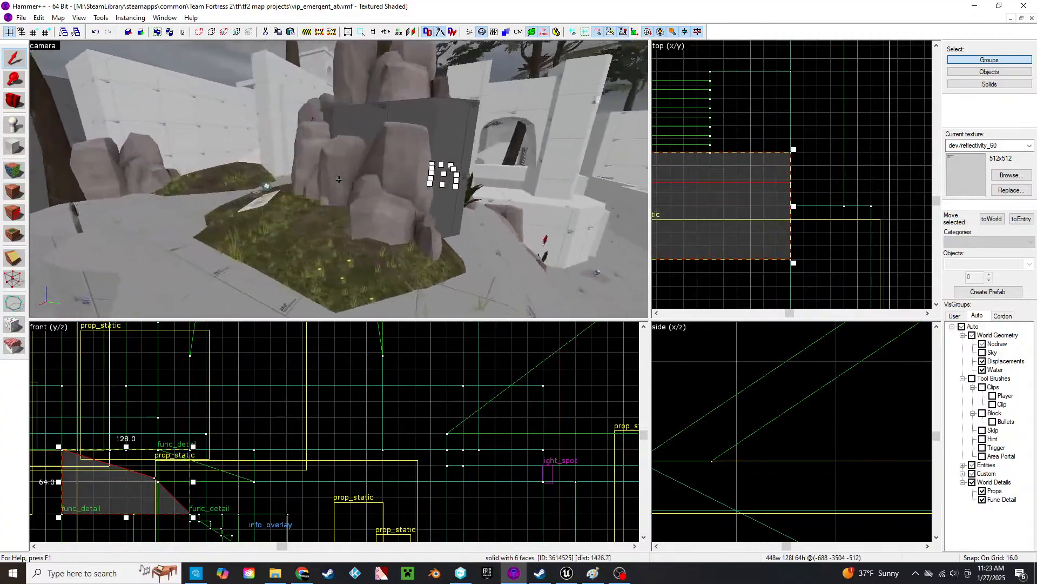
pyautogui.press('w')
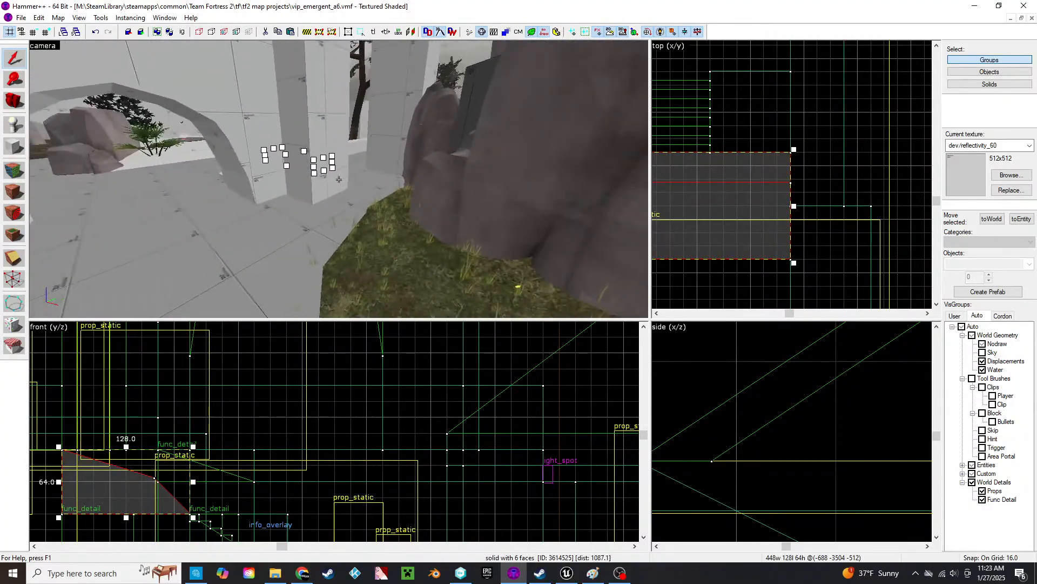
# - Examine the passage beneath the large arch, from the grassy rock mound to the palms and the lone boulder
pyautogui.press('z')
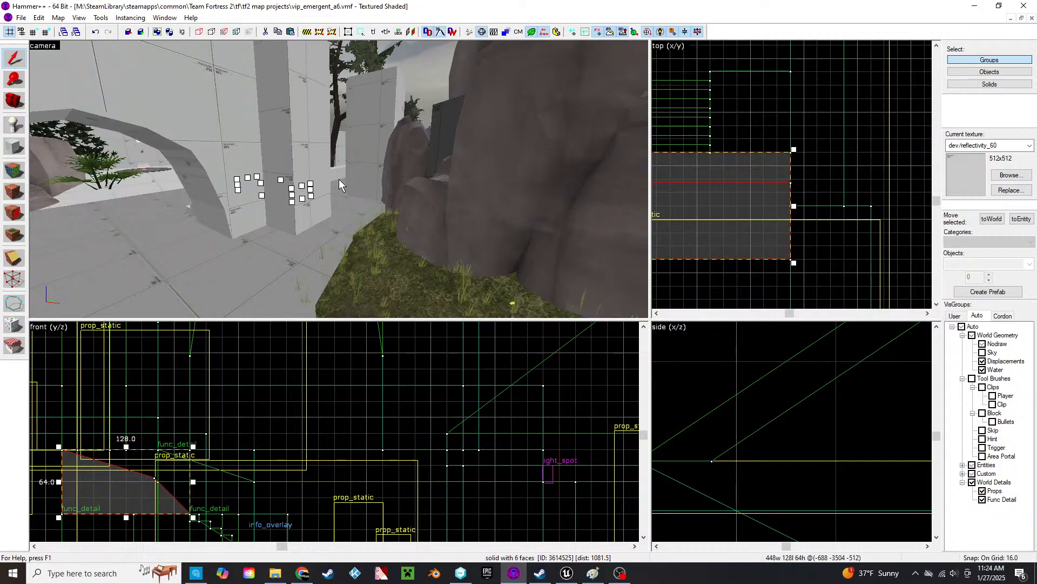
pyautogui.press('z')
pyautogui.press('w')
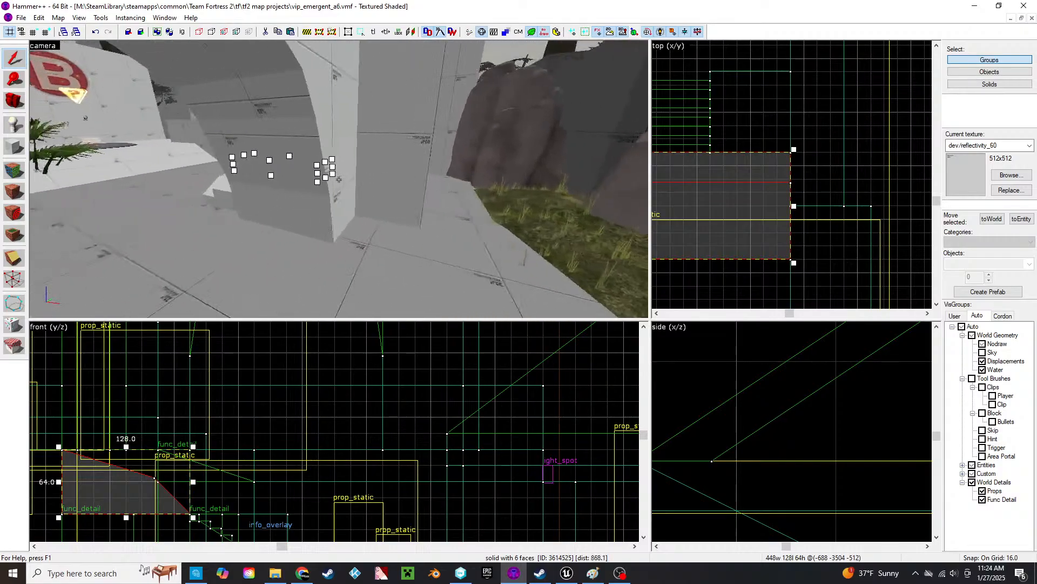
pyautogui.press('w')
pyautogui.press('s')
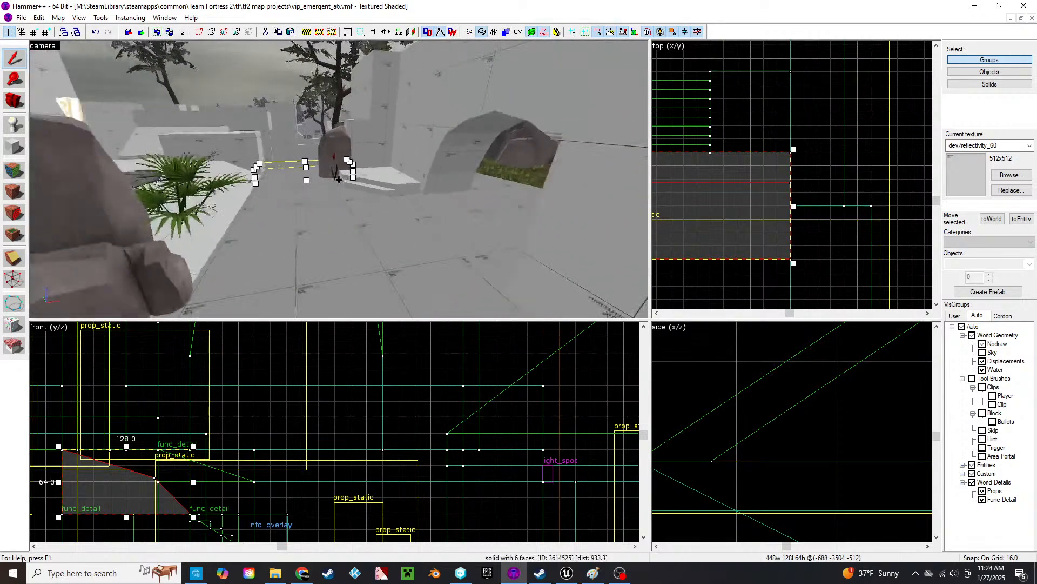
pyautogui.press('a')
pyautogui.press('w')
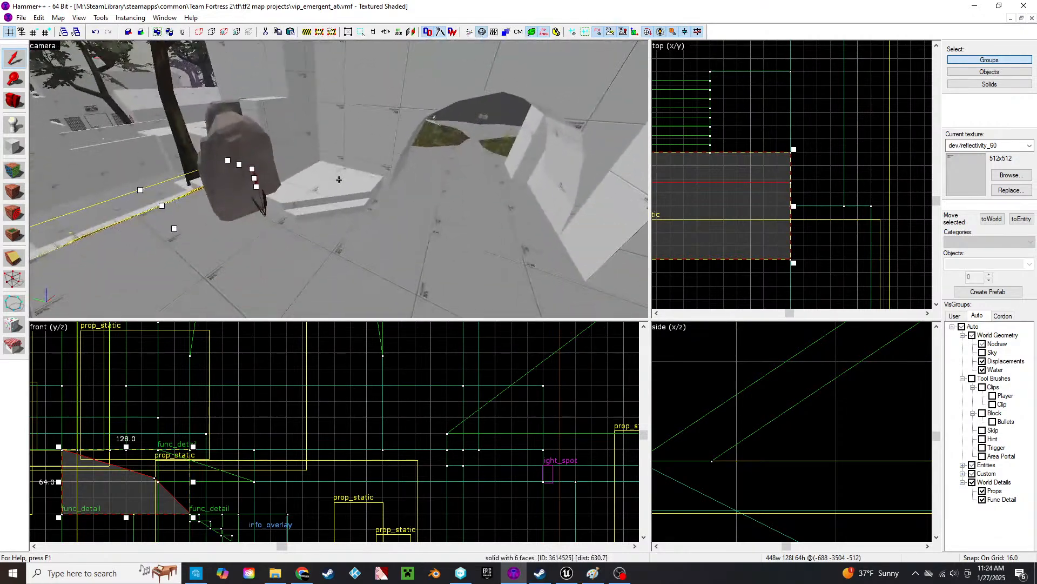
# - Delete the barred window's grate and frame pieces from the opening in the tall wall beside the sloped-roof block
pyautogui.press('w')
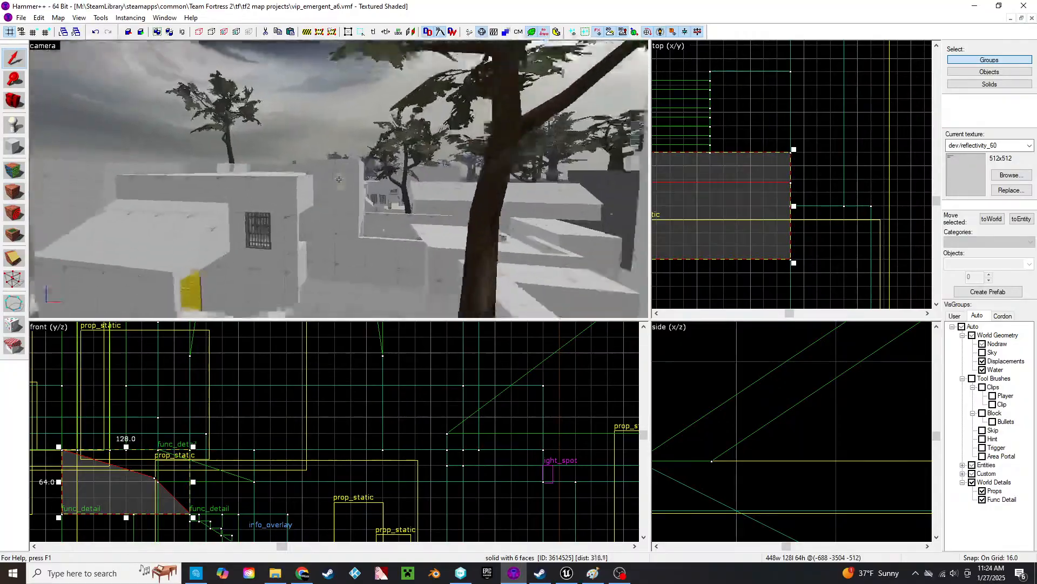
pyautogui.press('w')
pyautogui.press('s')
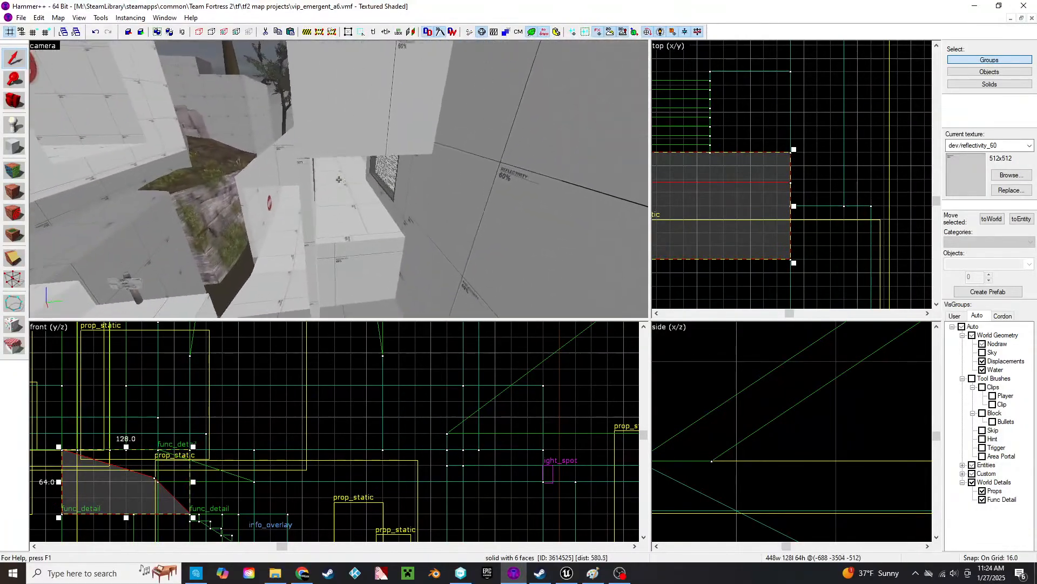
pyautogui.click(332, 194)
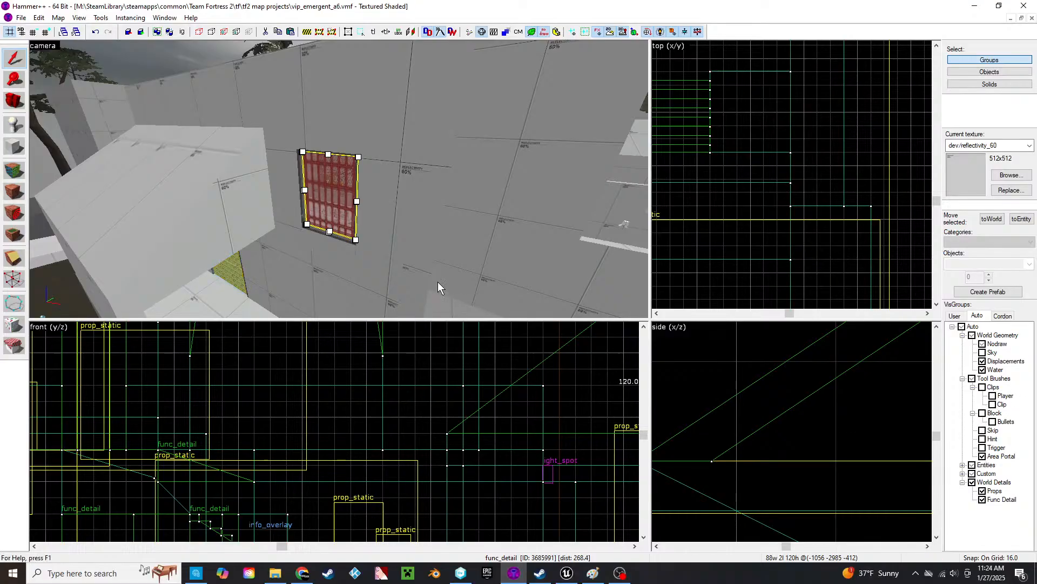
pyautogui.press('Delete')
pyautogui.click(348, 196)
pyautogui.press('Delete')
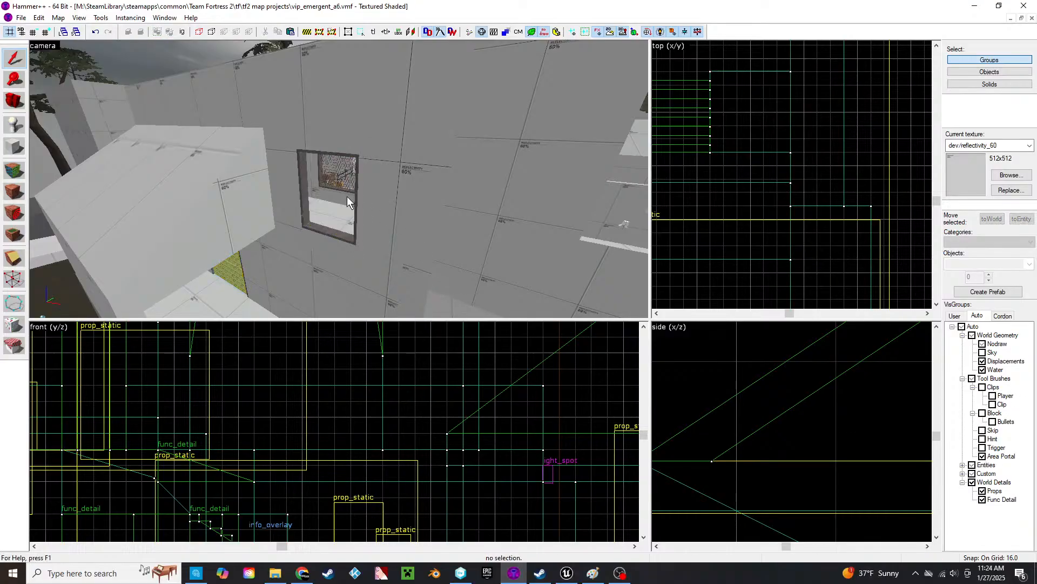
pyautogui.click(354, 178)
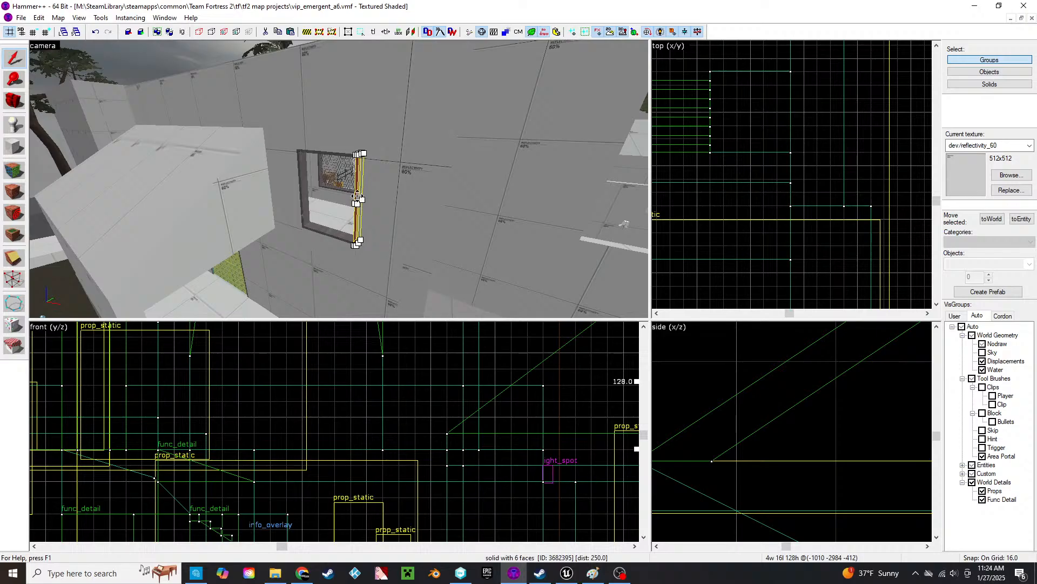
pyautogui.click(349, 153)
pyautogui.press('Delete')
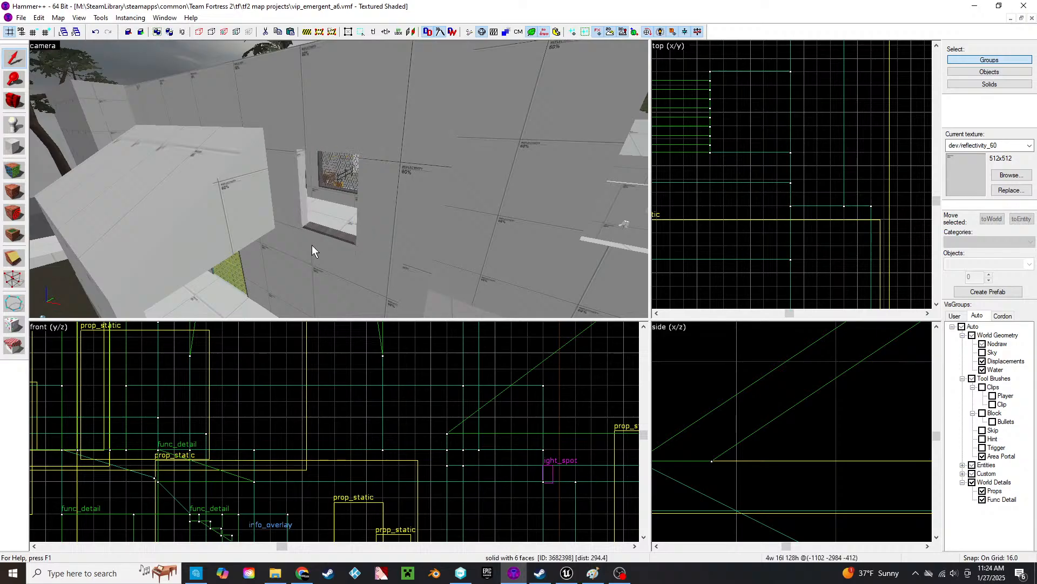
# - Set the grid to 4 units and extend the wall section above the emptied window down to a height of 252 units, filling the opening
pyautogui.click(297, 189)
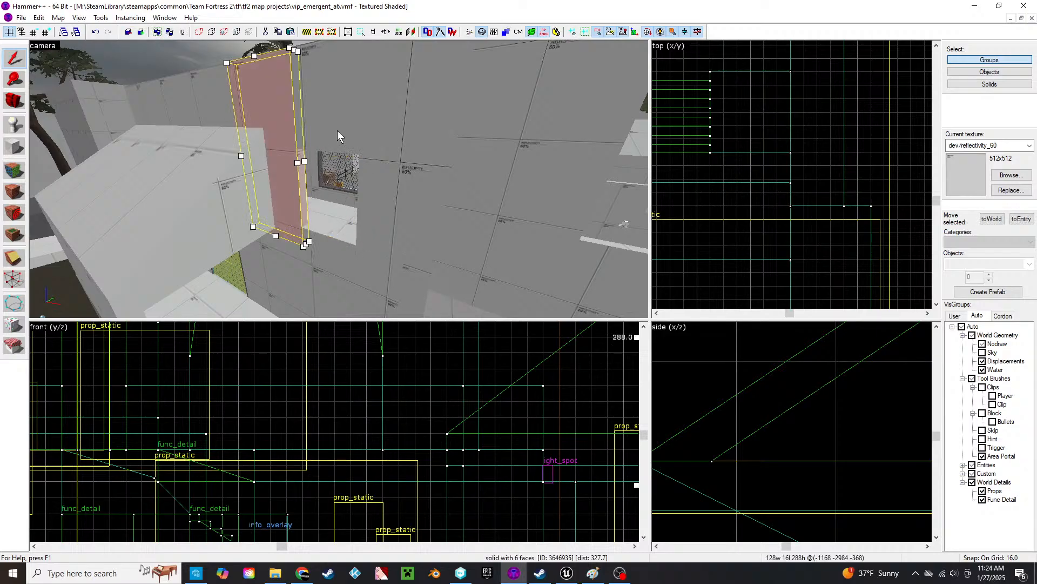
pyautogui.scroll(-9, 342, 449)
pyautogui.scroll(9, 391, 444)
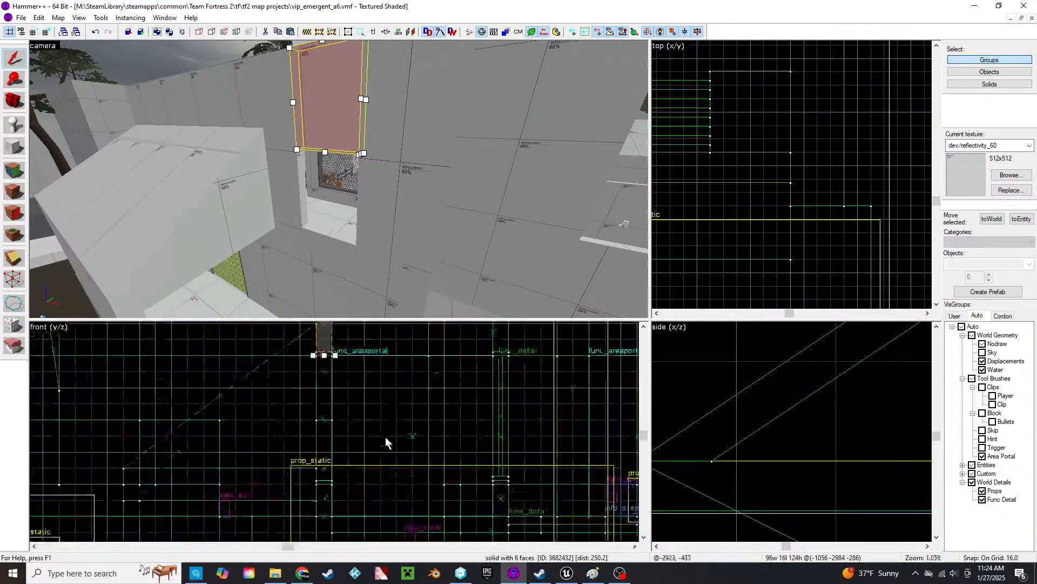
pyautogui.moveTo(322, 351); pyautogui.dragTo(322, 361)
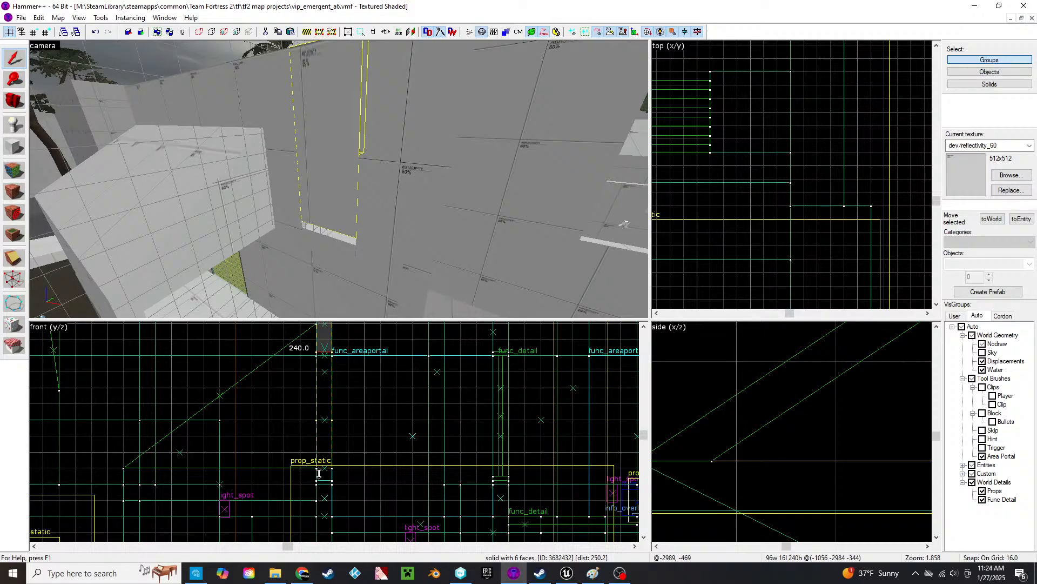
pyautogui.moveTo(318, 488); pyautogui.dragTo(319, 486)
pyautogui.scroll(7, 324, 486)
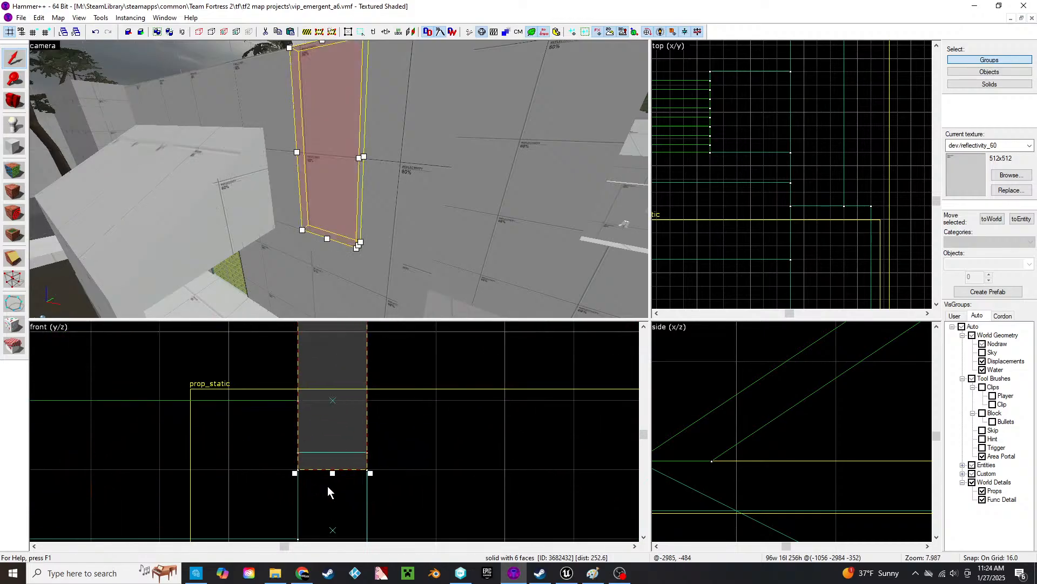
pyautogui.press('[')
pyautogui.press('[')
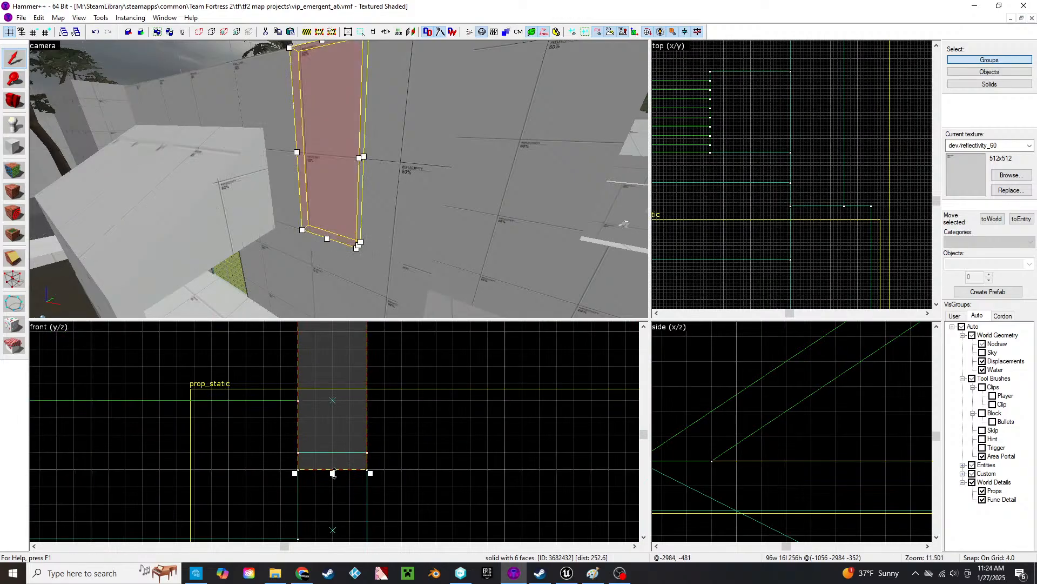
pyautogui.press('z')
# - Examine the rooftop with the pickups, the B arrow path, the area portal doorway below and the route along the metal ramp
pyautogui.press('w')
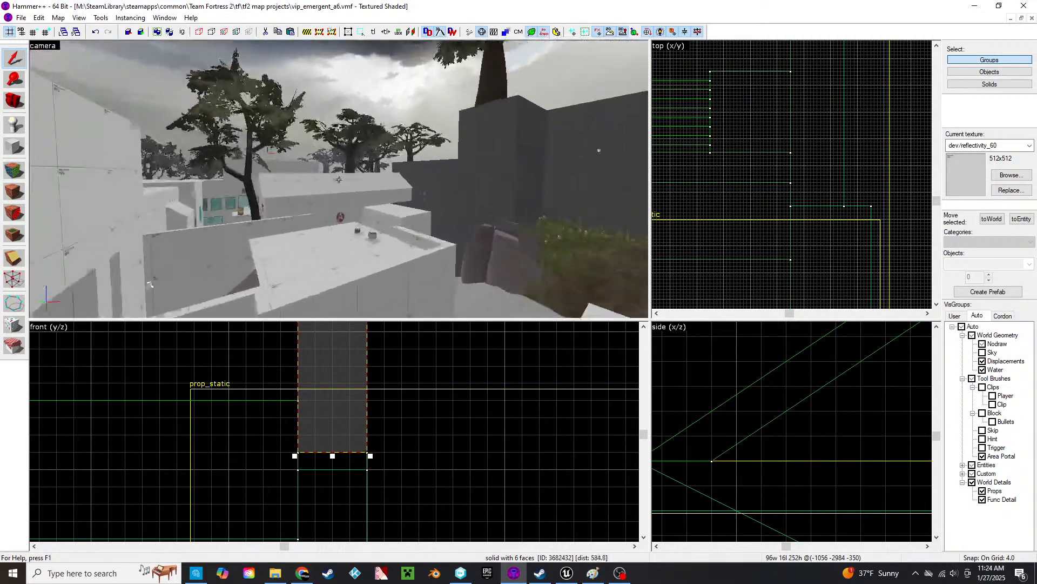
pyautogui.press('s')
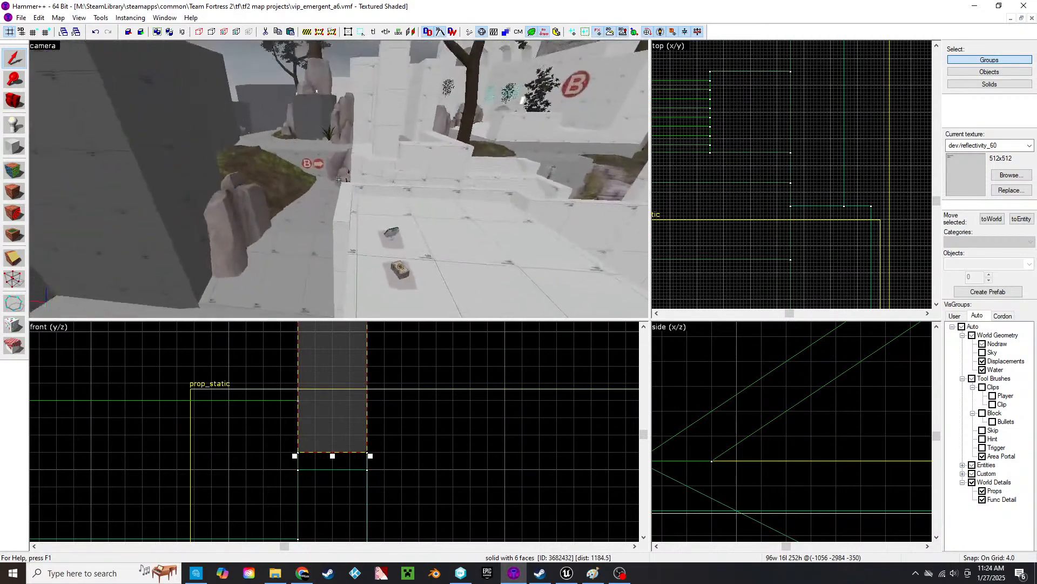
pyautogui.press('w')
pyautogui.press('s')
pyautogui.press('z')
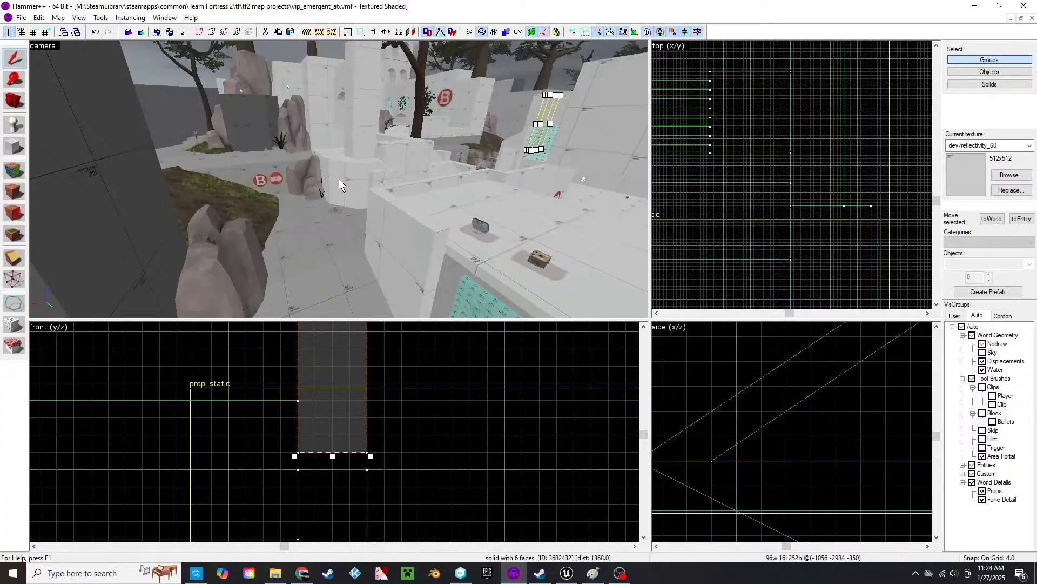
pyautogui.press('z')
pyautogui.press('w')
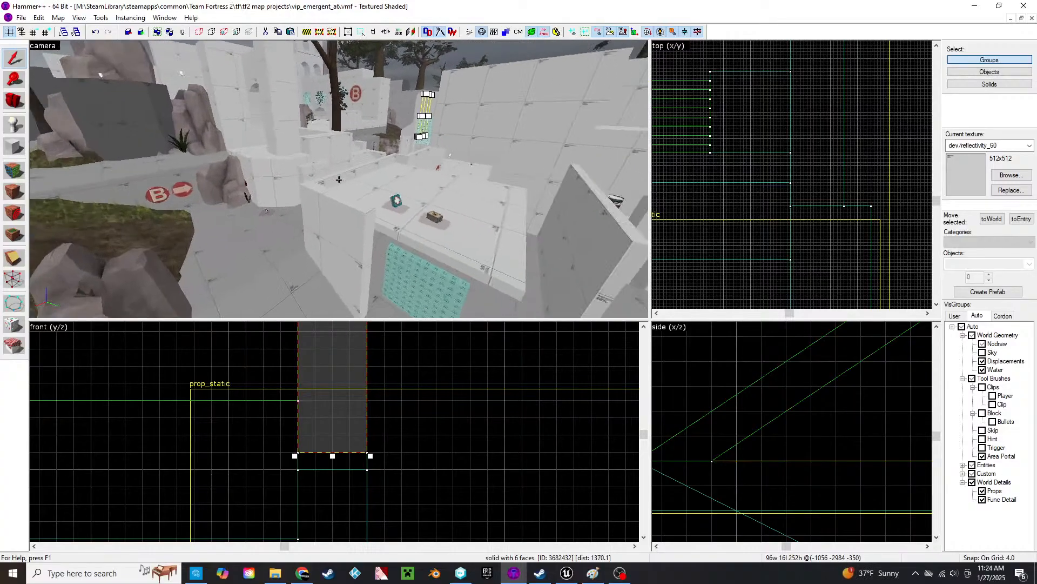
pyautogui.press('w')
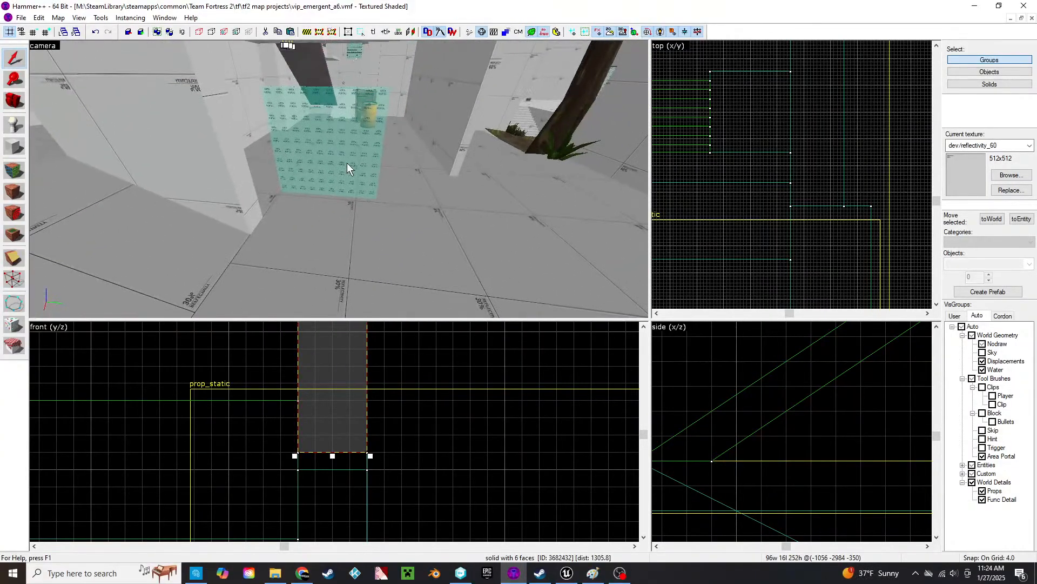
pyautogui.click(339, 179)
pyautogui.press('w')
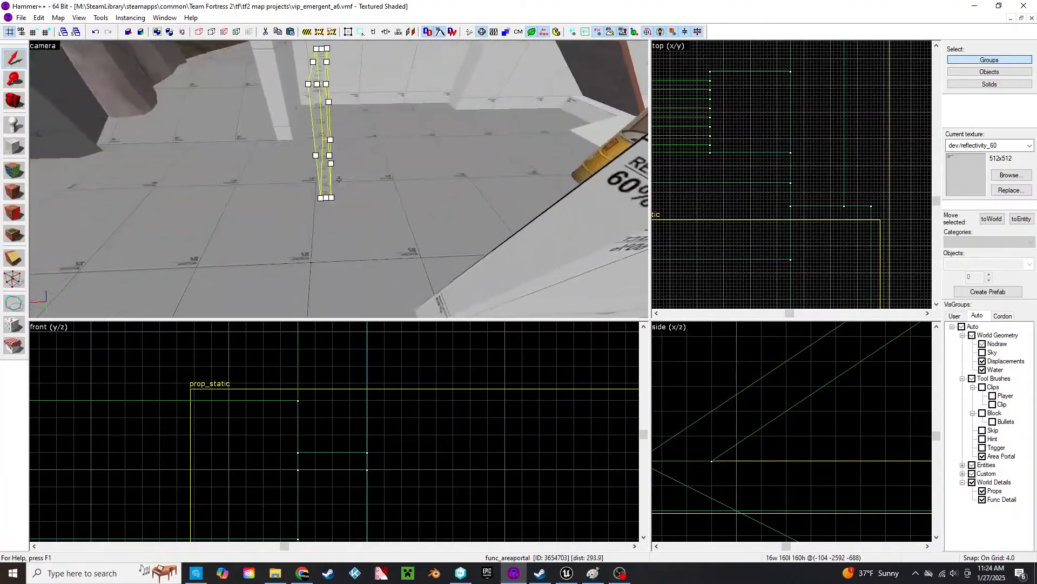
pyautogui.press('w')
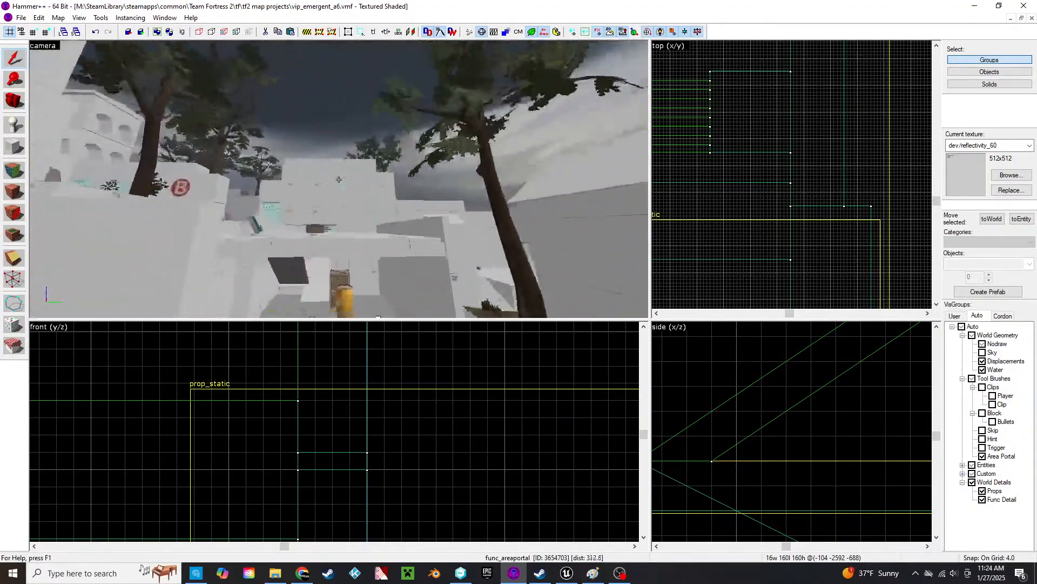
pyautogui.press('w')
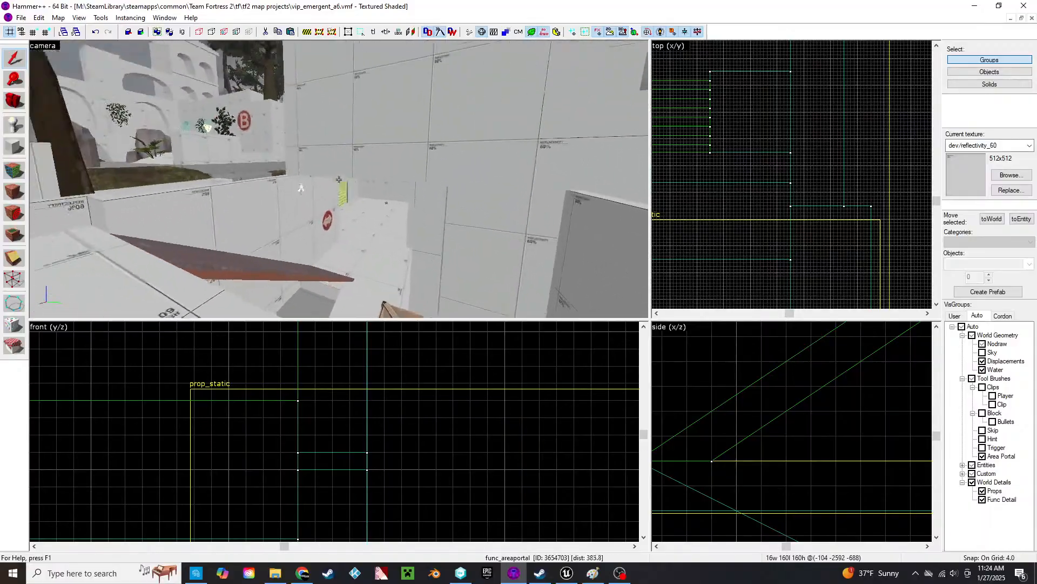
pyautogui.press('w')
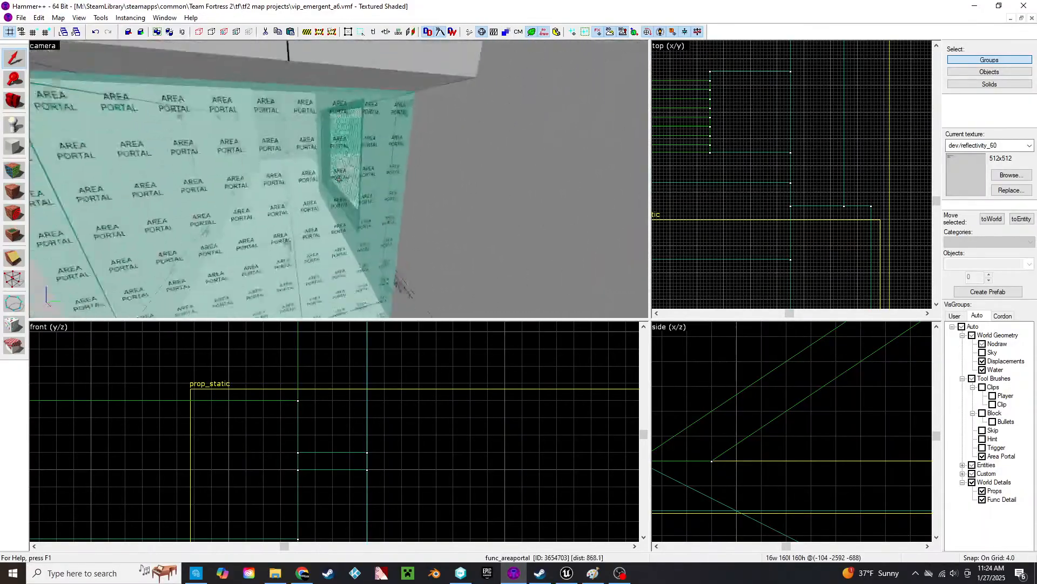
# - Delete the area portal spanning the passage opening next to the mesh window
pyautogui.press('z')
pyautogui.click(351, 180)
pyautogui.press('Delete')
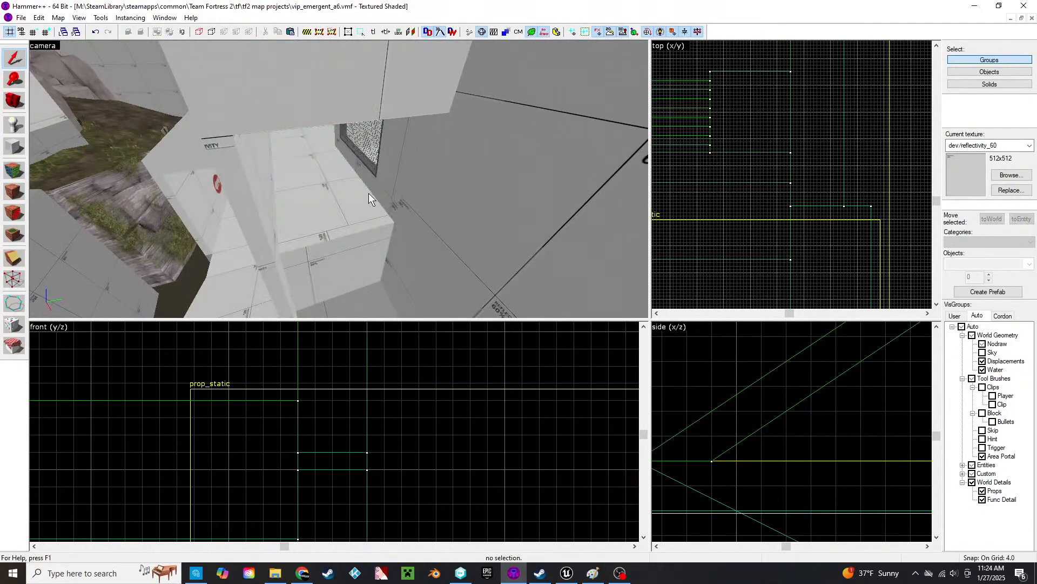
# - Try to extend the narrow pillar beneath the overhead block to 116 units long, away from the passage opening
pyautogui.press('z')
pyautogui.press('w')
pyautogui.click(339, 179)
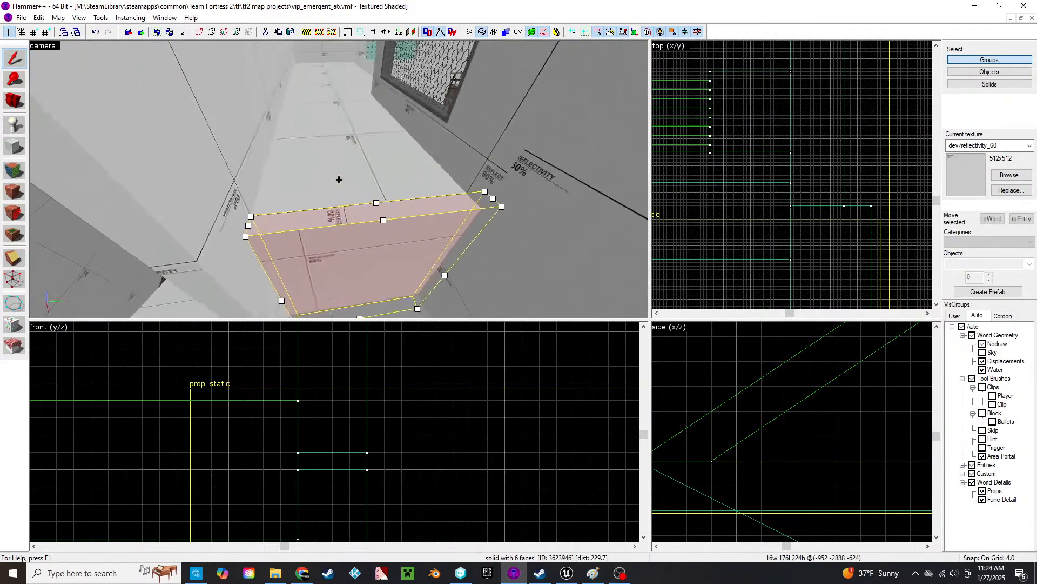
pyautogui.press('z')
pyautogui.click(365, 145)
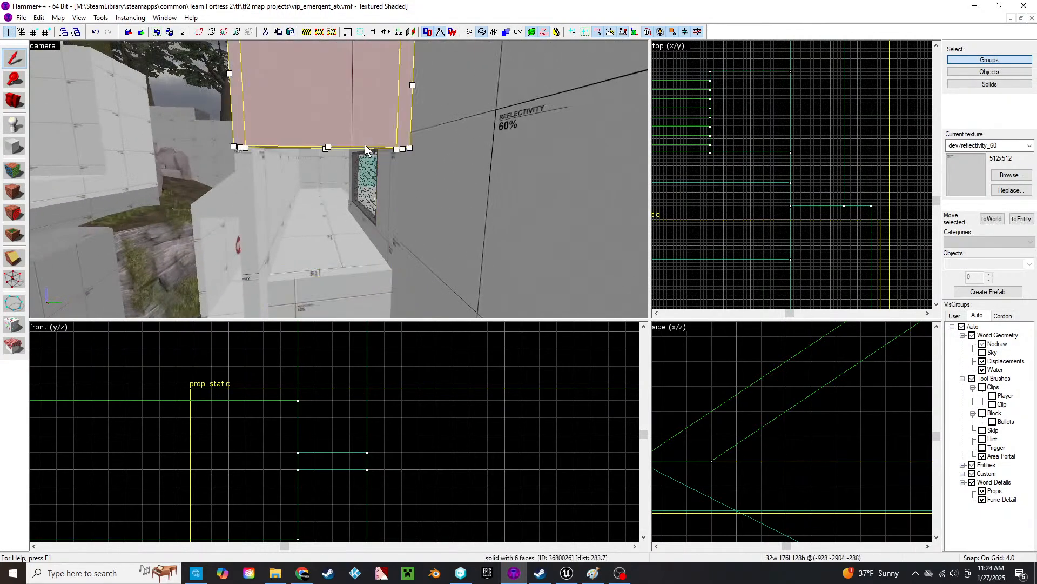
pyautogui.press('z')
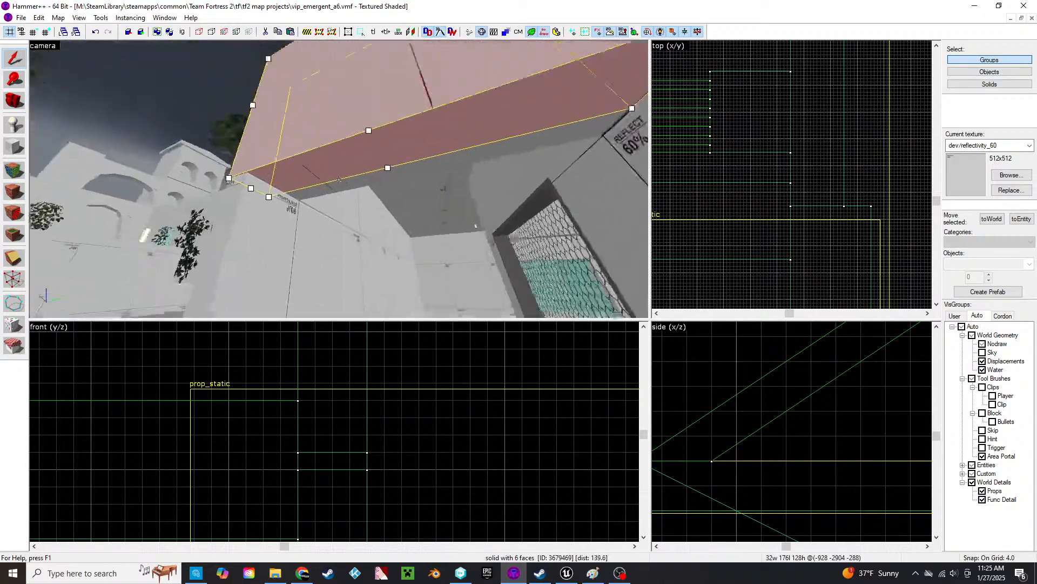
pyautogui.click(339, 179)
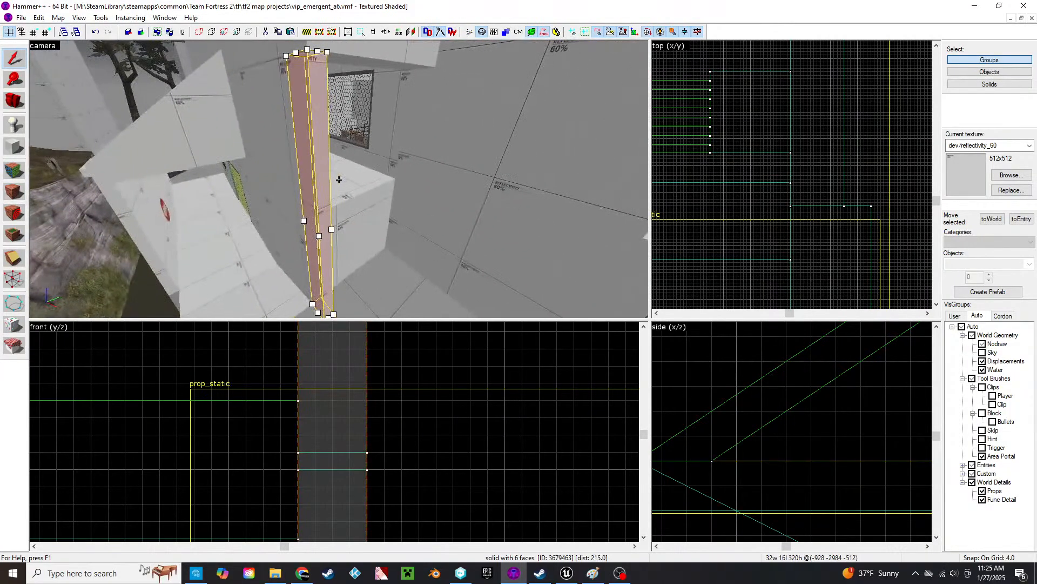
pyautogui.press('z')
pyautogui.scroll(-3, 820, 194)
pyautogui.scroll(9, 772, 129)
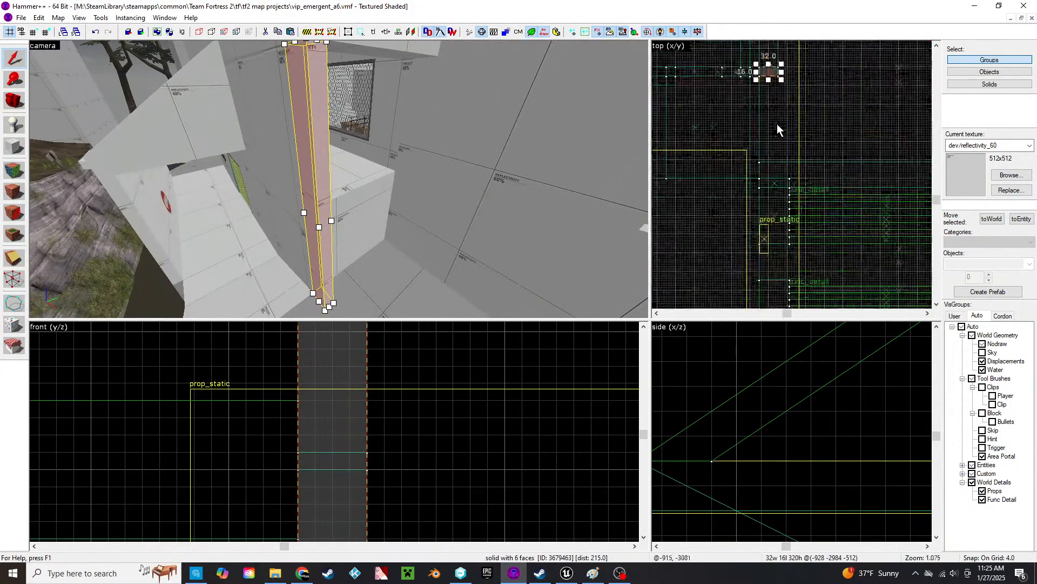
pyautogui.moveTo(761, 47); pyautogui.dragTo(766, 146)
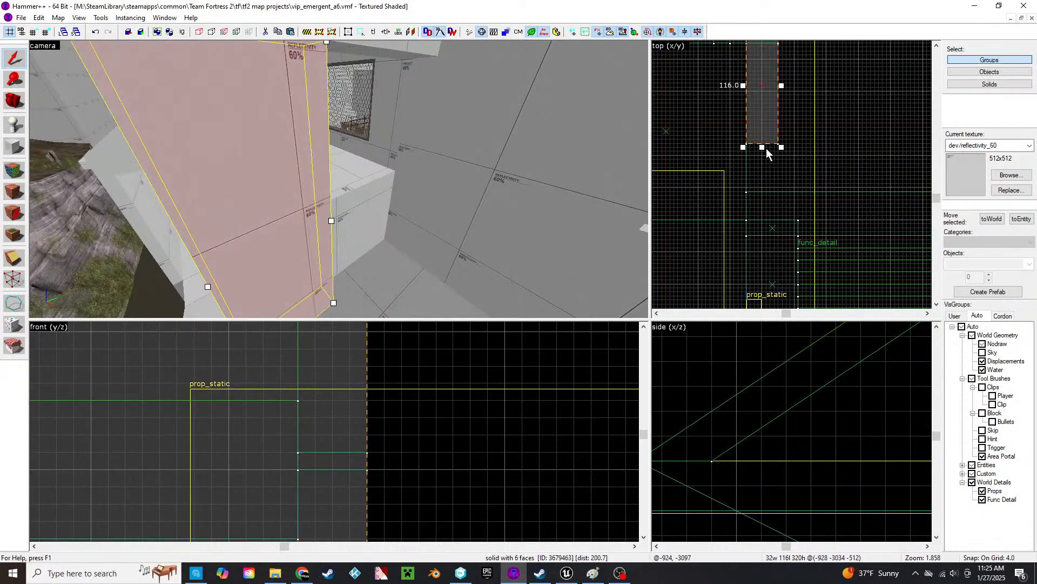
pyautogui.hotkey('ctrl', 'z')
pyautogui.moveTo(796, 160); pyautogui.dragTo(809, 342, button='middle')
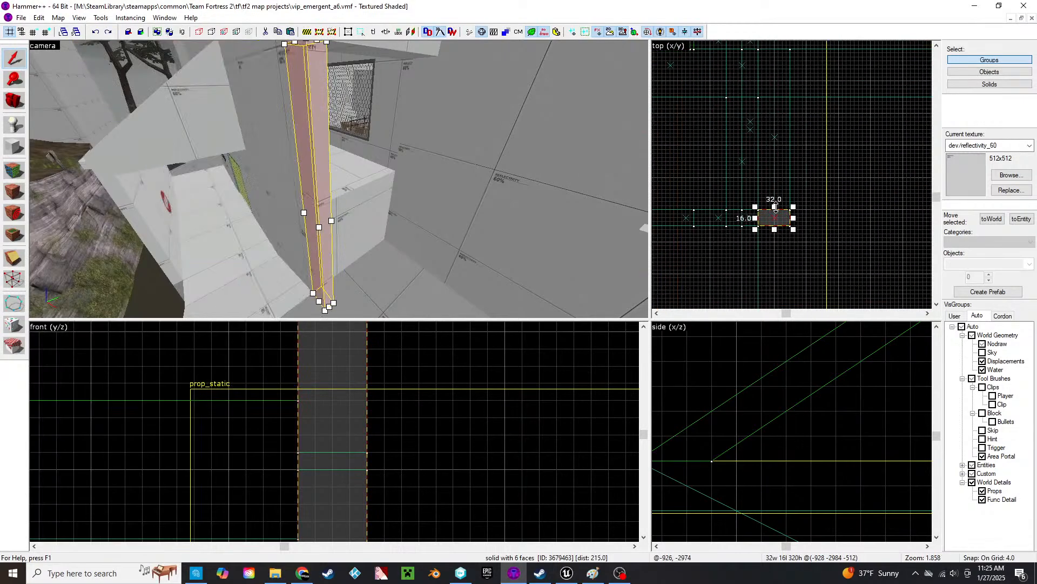
# - Extend the narrow pillar beneath the overhead block across the passage opening to a length of 176 units
pyautogui.moveTo(775, 206); pyautogui.dragTo(783, 98)
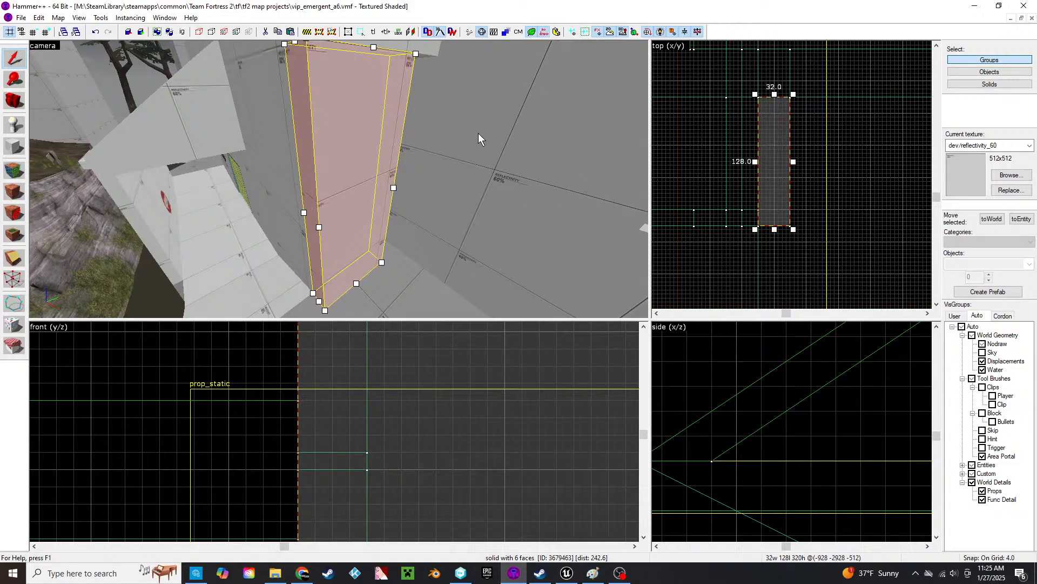
pyautogui.click(481, 139)
pyautogui.press('z')
pyautogui.press('w')
pyautogui.click(339, 179)
pyautogui.press('z')
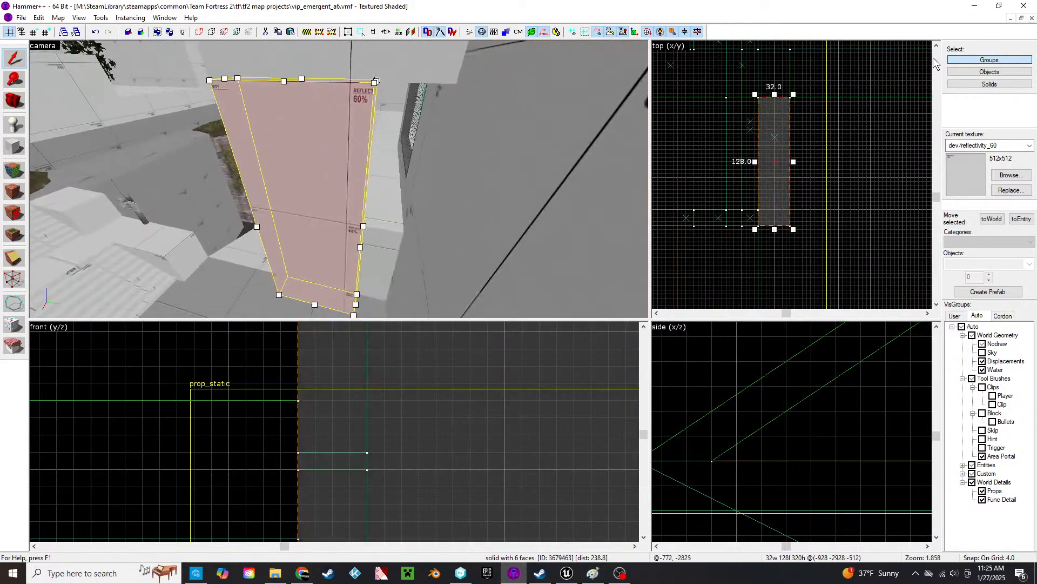
pyautogui.moveTo(759, 130); pyautogui.dragTo(768, 208, button='middle')
pyautogui.moveTo(783, 171); pyautogui.dragTo(789, 125)
# - Examine the walled-off passage from the adjoining large wall, the low block by the tree and the sloped-roof building
pyautogui.click(520, 167)
pyautogui.press('z')
pyautogui.press('s')
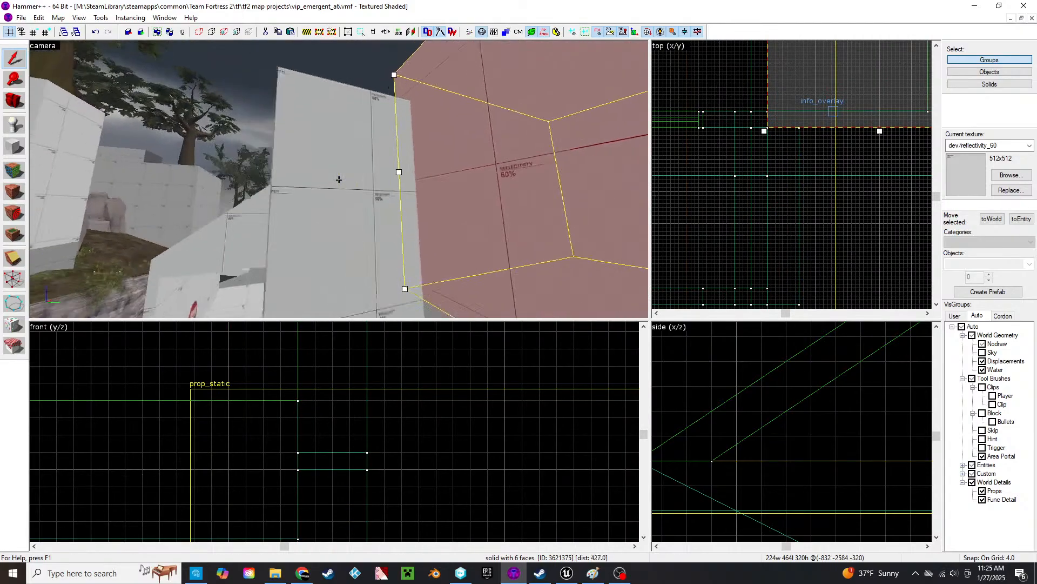
pyautogui.click(339, 179)
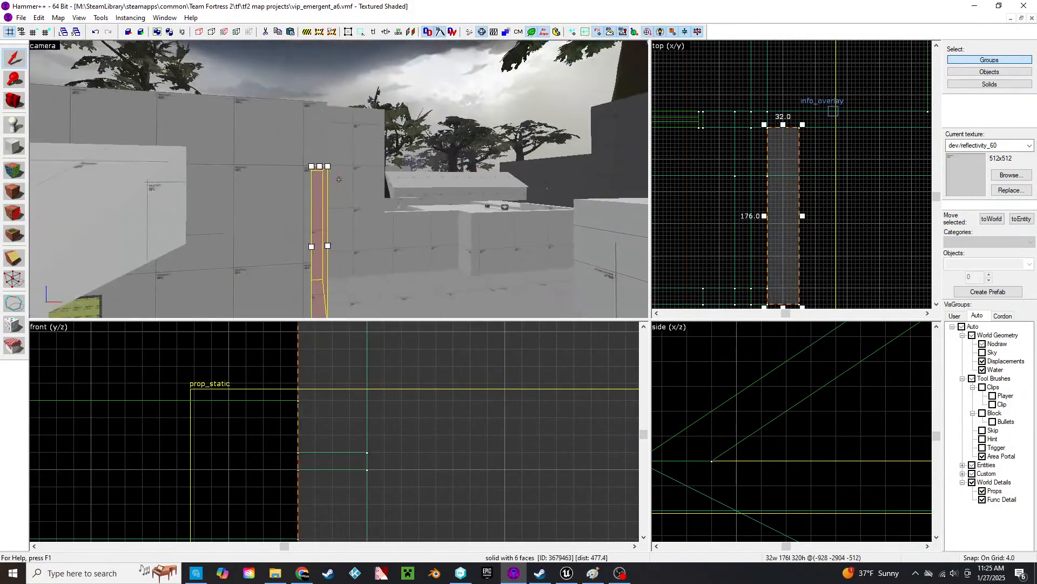
pyautogui.click(338, 178)
pyautogui.press('s')
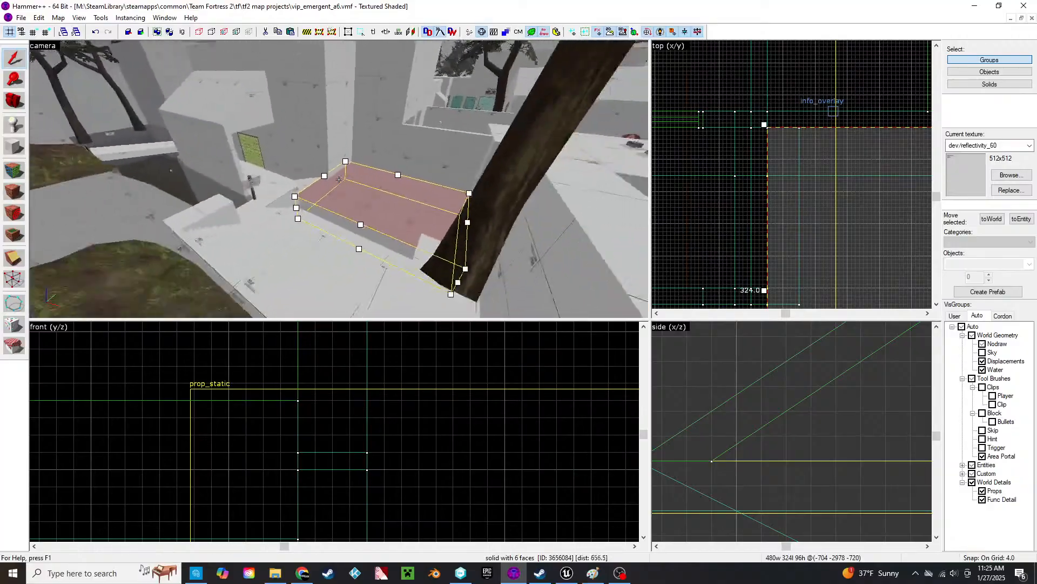
pyautogui.press('s')
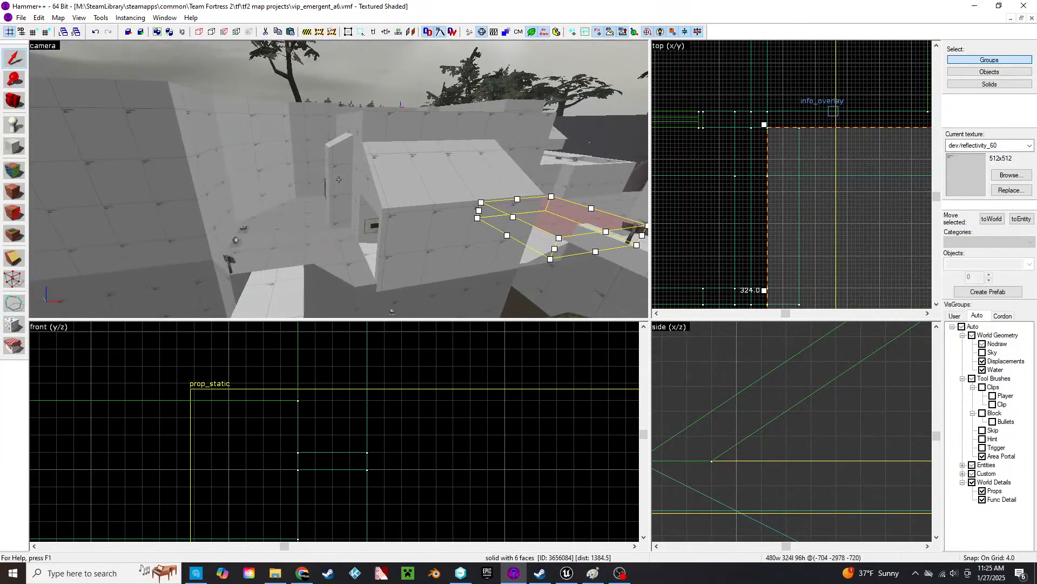
# - Delete the area portal filling the window above the crate and barrel
pyautogui.press('w')
pyautogui.press('z')
pyautogui.click(349, 182)
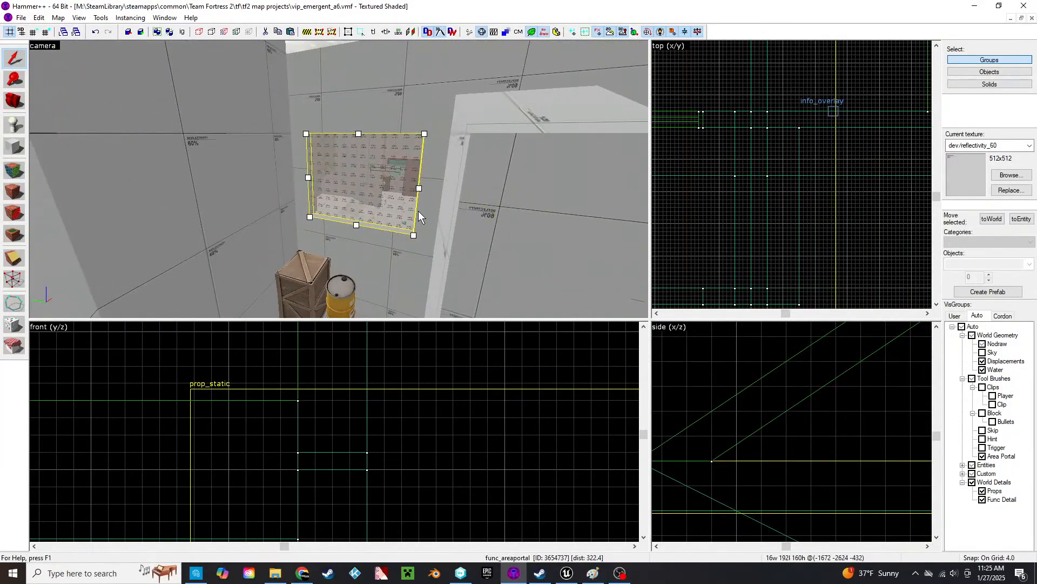
pyautogui.press('Delete')
# - Delete the raised walkway slab running along the wall above the yellow panel
pyautogui.click(437, 192)
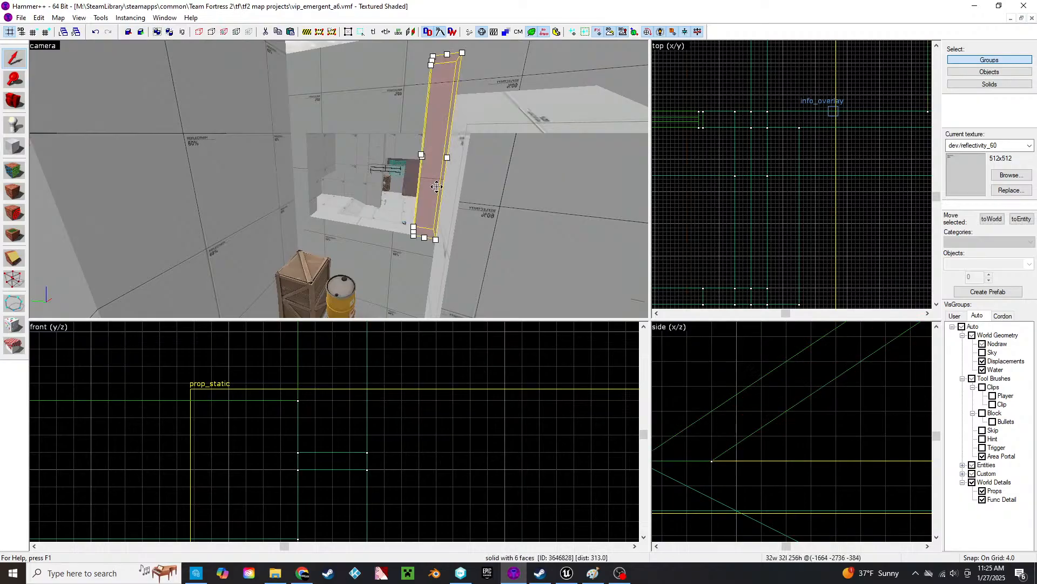
pyautogui.press('z')
pyautogui.press('w')
pyautogui.press('z')
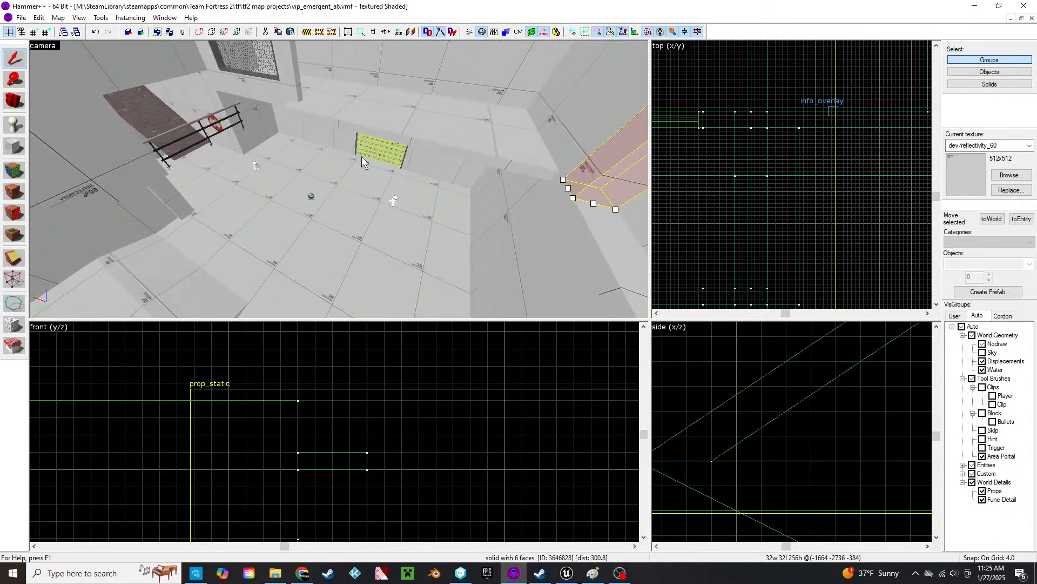
pyautogui.click(430, 109)
pyautogui.press('Delete')
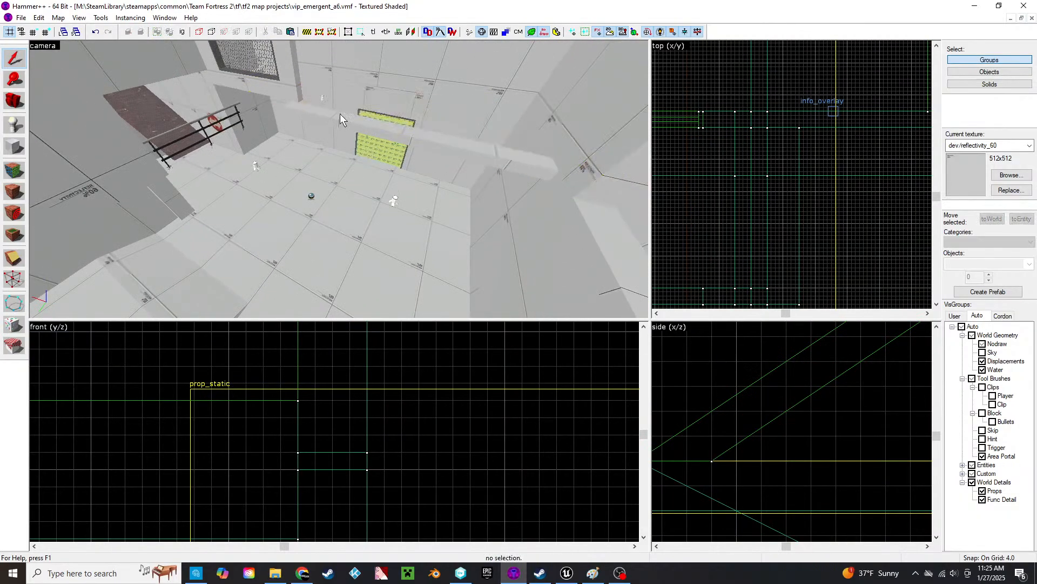
# - Delete the walkway railing, the window mesh and the leftover beam along the walkway's edge
pyautogui.click(203, 121)
pyautogui.press('Delete')
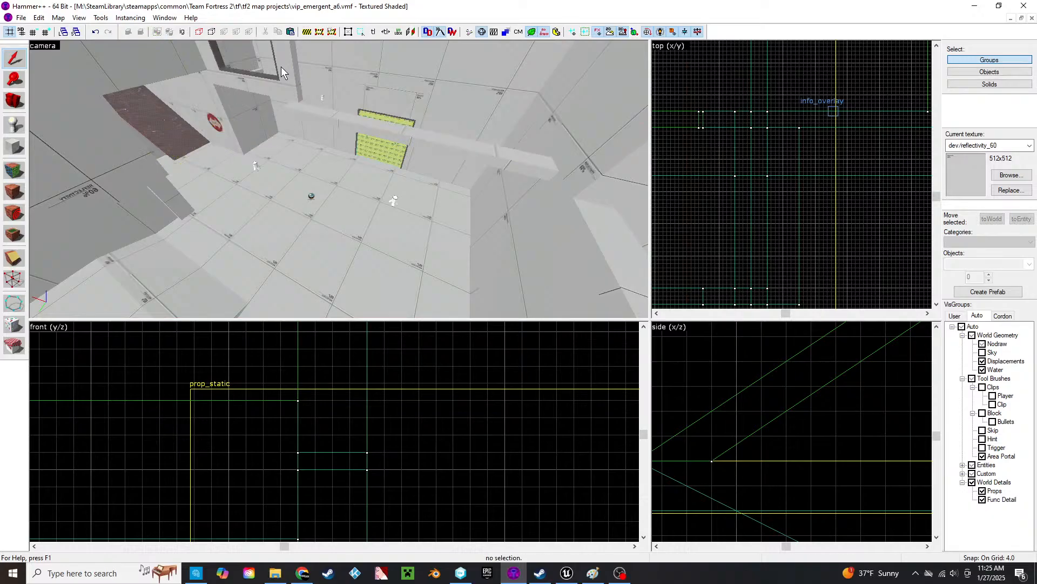
pyautogui.click(332, 133)
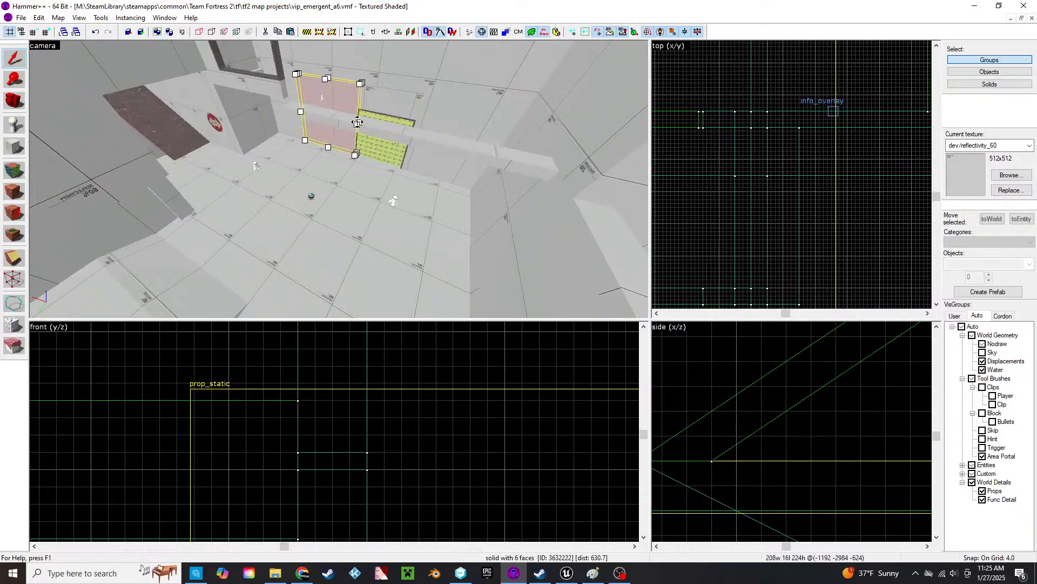
pyautogui.click(382, 129)
pyautogui.press('Delete')
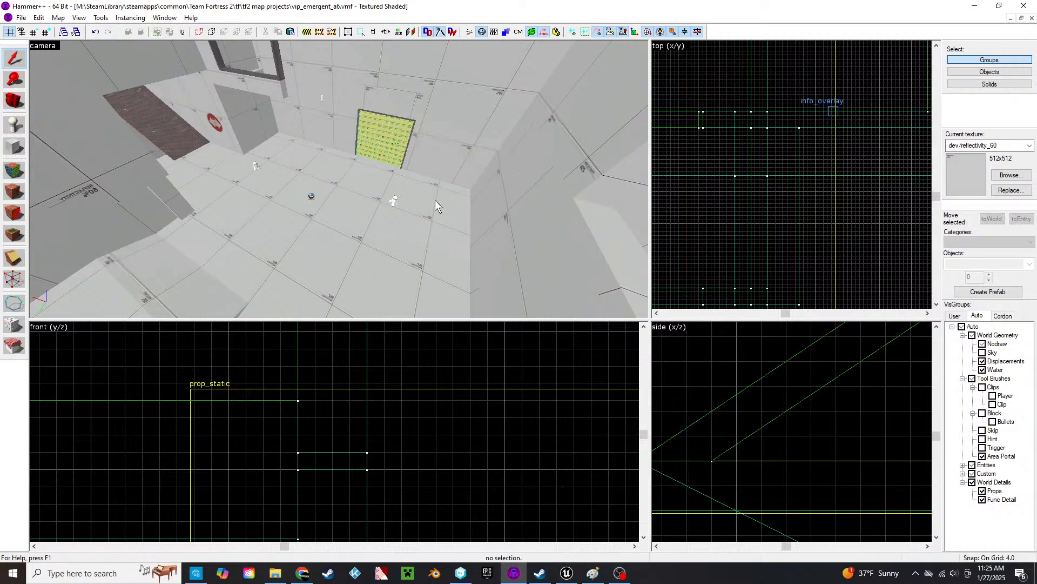
# - Delete the three spotlights that hung beneath the removed walkway
pyautogui.click(394, 202)
pyautogui.keyDown('ctrl'); pyautogui.click(297, 109); pyautogui.keyUp('ctrl')
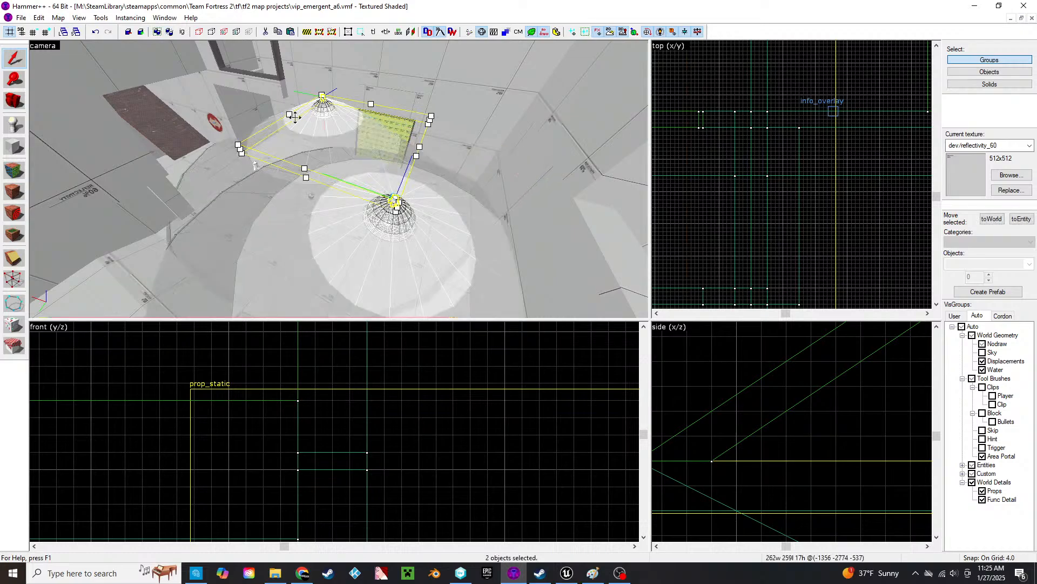
pyautogui.keyDown('ctrl'); pyautogui.click(256, 166); pyautogui.keyUp('ctrl')
pyautogui.press('z')
pyautogui.press('z')
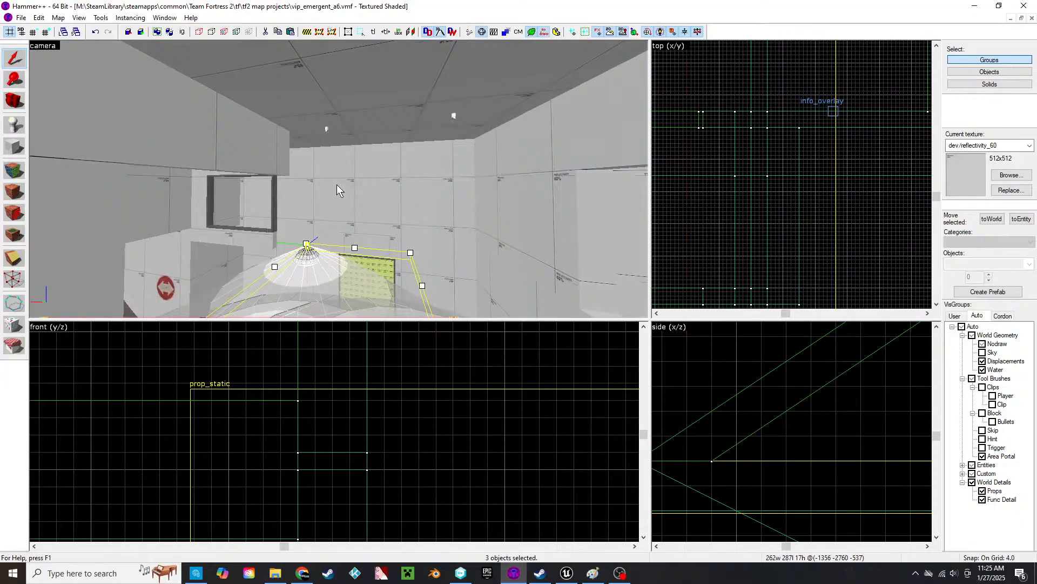
pyautogui.press('Delete')
# - Show the clip brushes and delete the corner's crates and barrel together with the player clips around them
pyautogui.click(251, 139)
pyautogui.press('z')
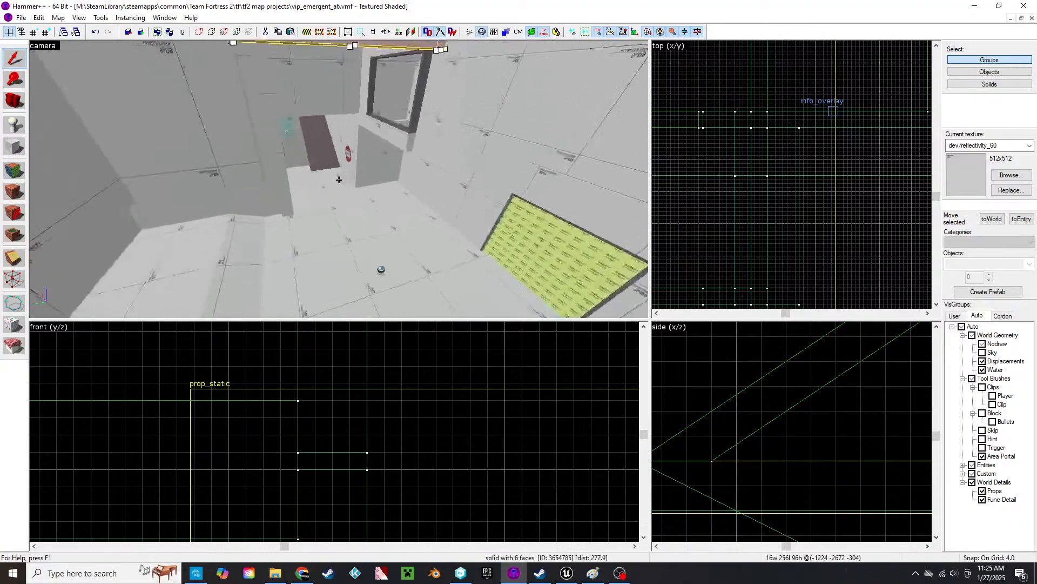
pyautogui.press('z')
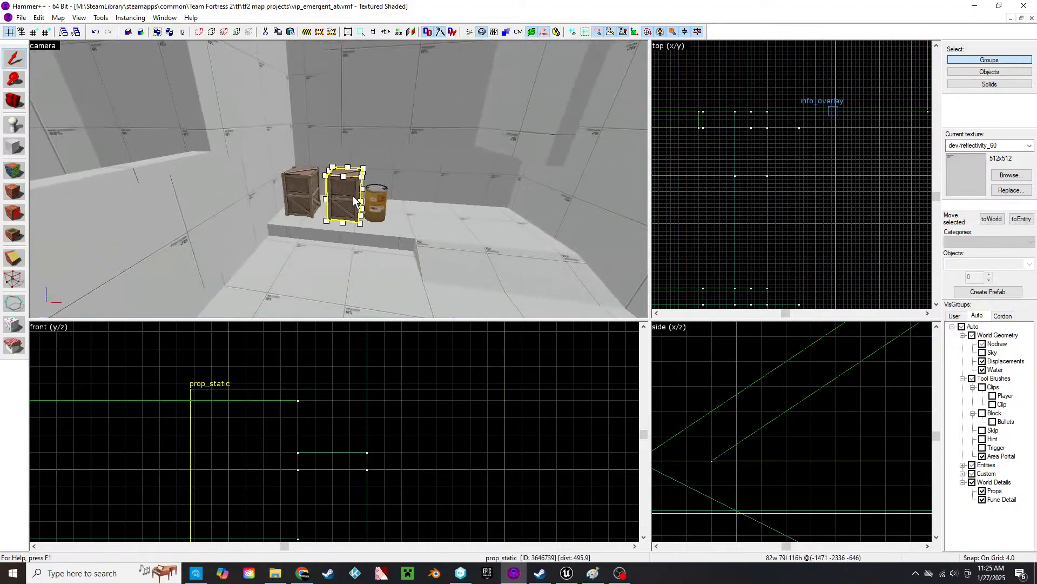
pyautogui.click(983, 387)
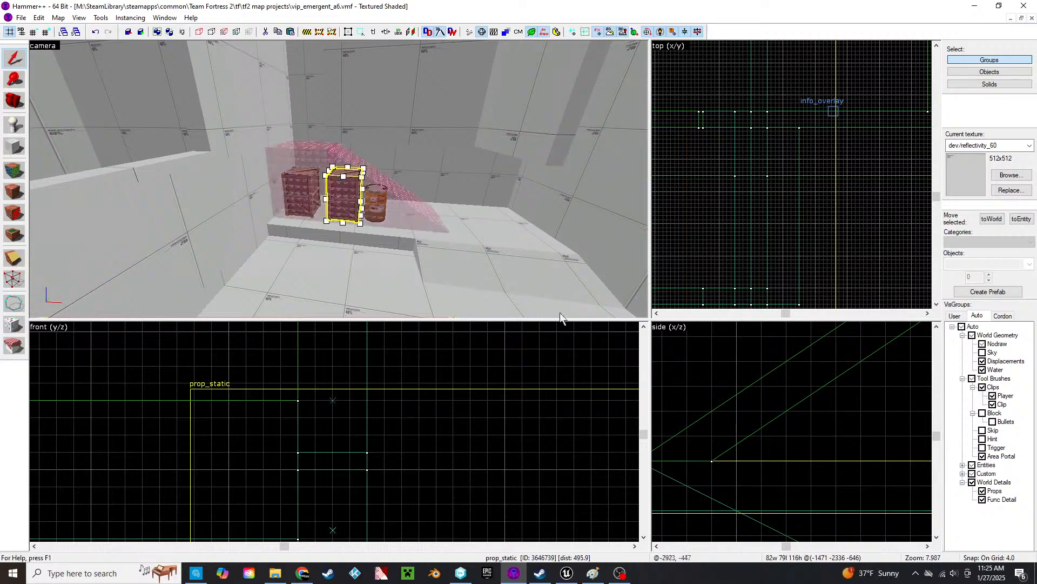
pyautogui.press('Delete')
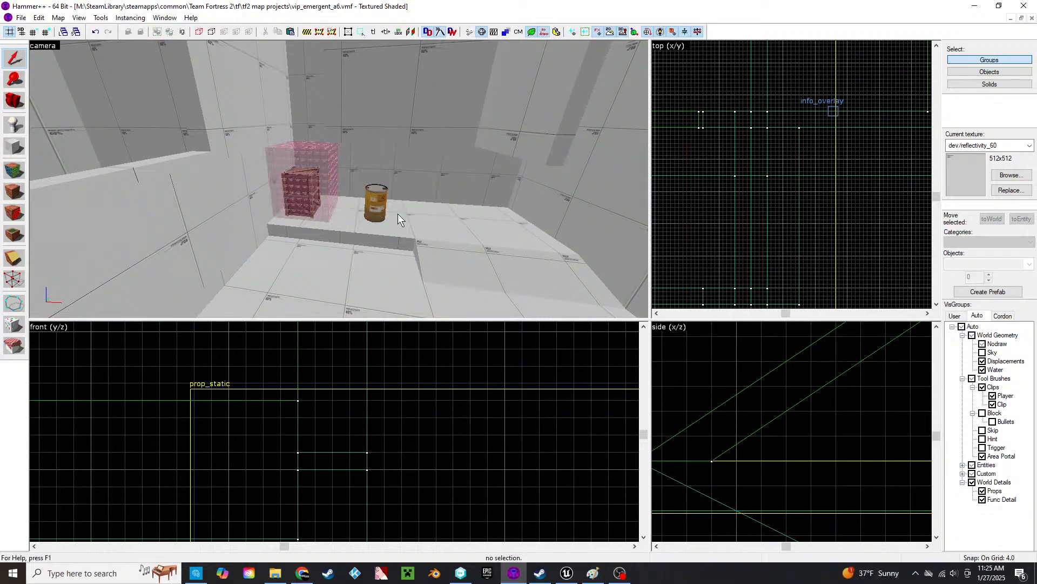
pyautogui.press('Delete')
pyautogui.click(307, 194)
pyautogui.press('Delete')
pyautogui.click(304, 194)
pyautogui.press('Delete')
# - Delete the 16-unit-wide pillar on the side wall and the func_detail block in front of the raised platform
pyautogui.click(553, 129)
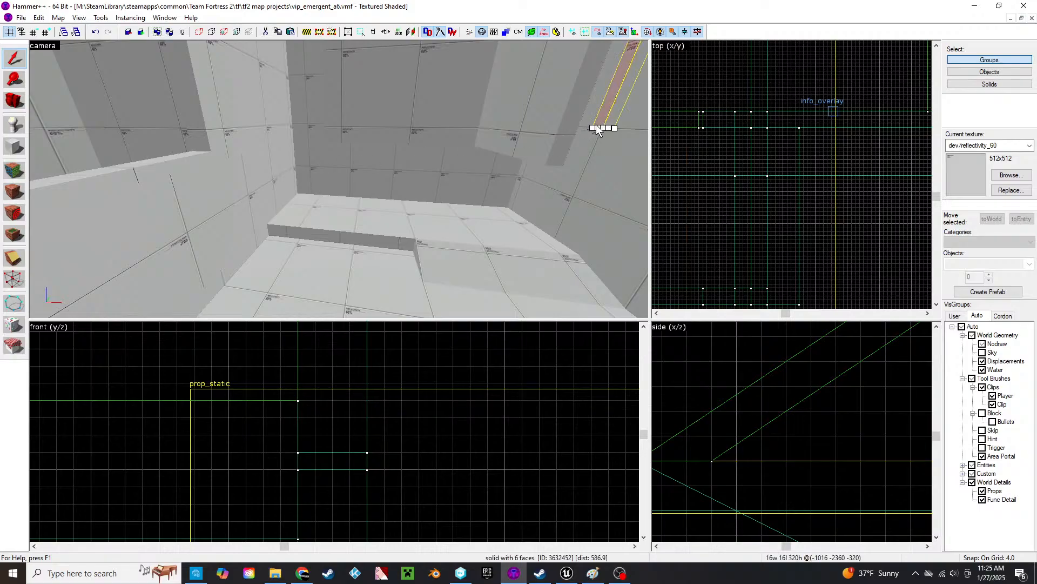
pyautogui.press('Delete')
pyautogui.click(478, 272)
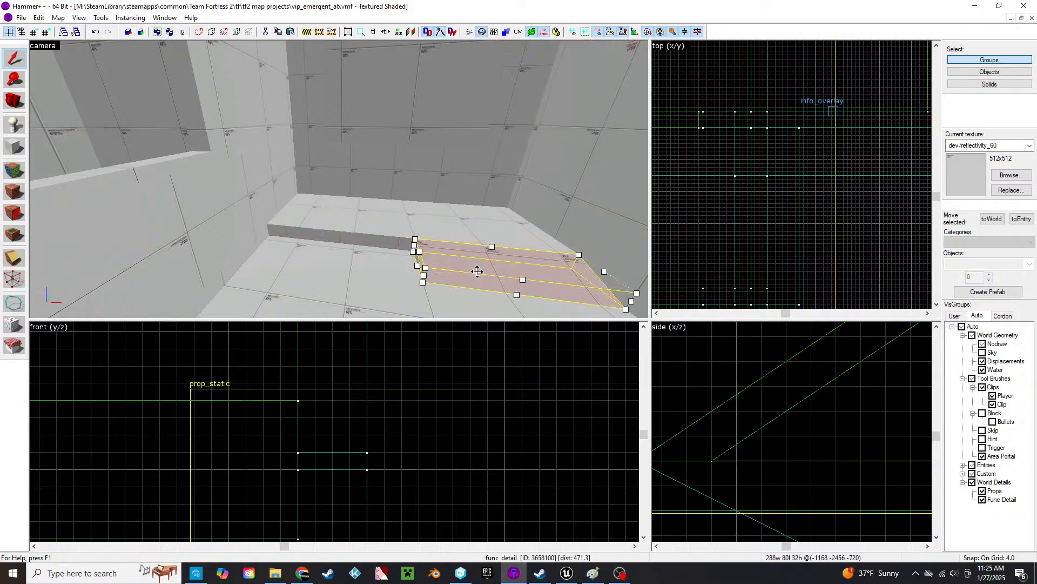
pyautogui.press('Delete')
# - Delete the block protruding from the back wall above the platform and the spotlight near the ceiling
pyautogui.click(458, 235)
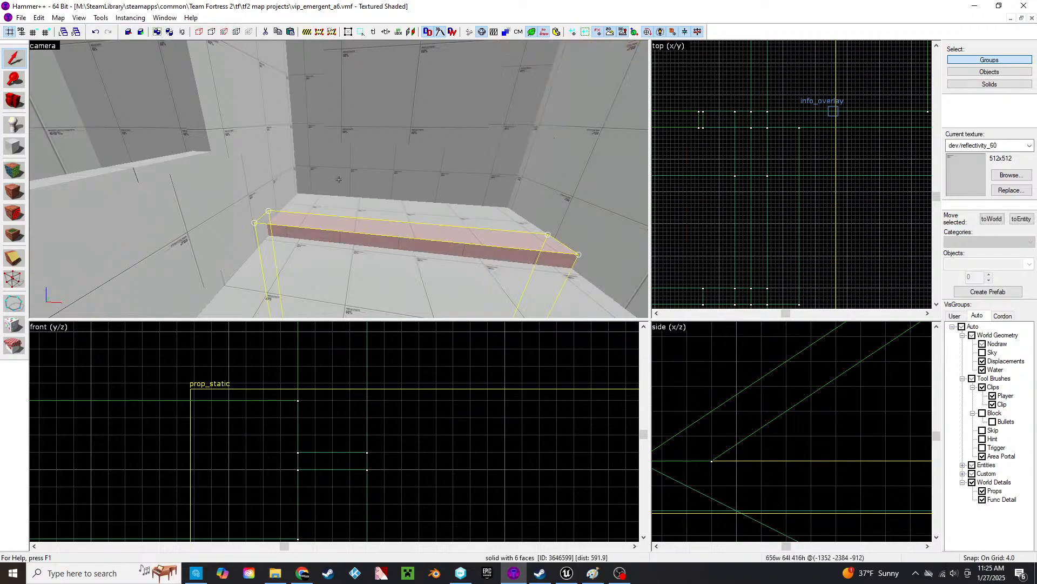
pyautogui.press('z')
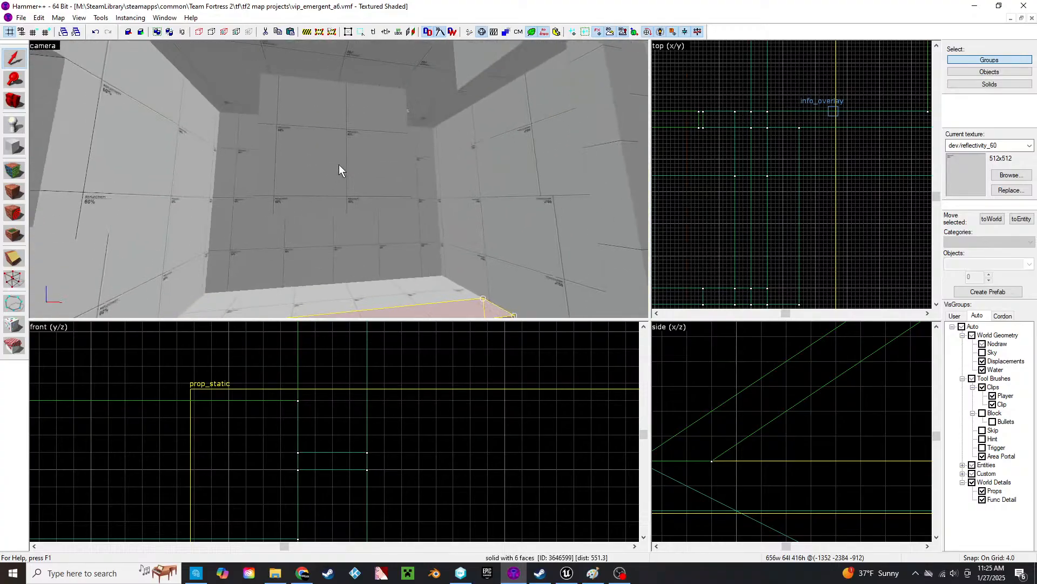
pyautogui.click(339, 164)
pyautogui.press('Delete')
pyautogui.click(409, 114)
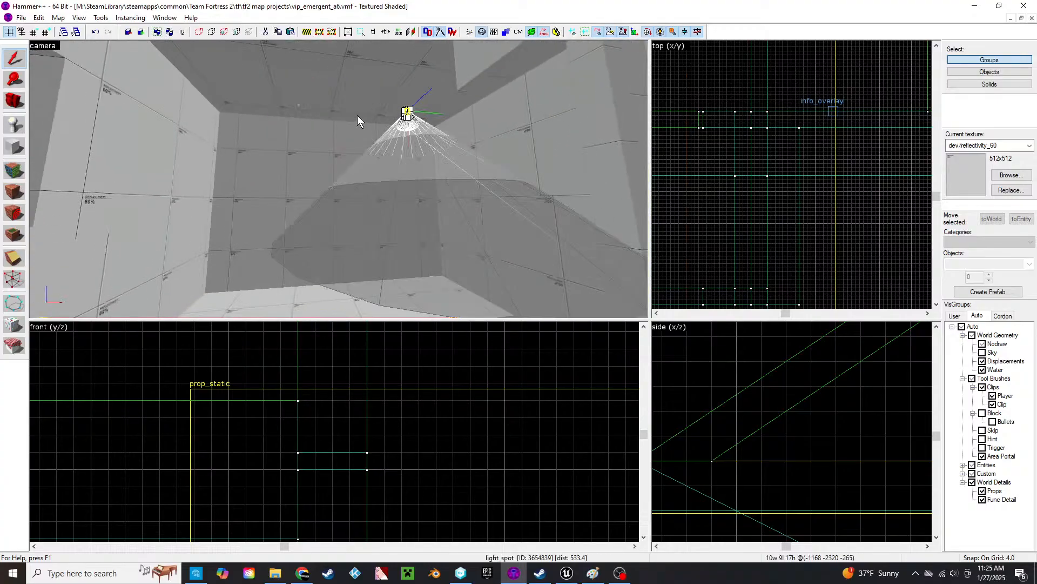
pyautogui.press('Delete')
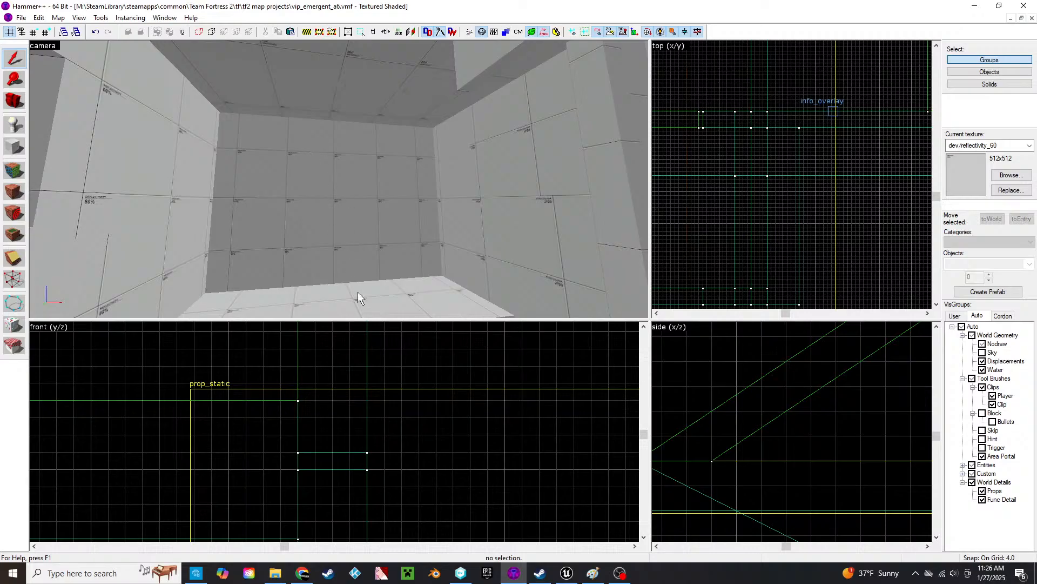
# - Delete the overhead beam hanging beneath the room's ceiling next to the window
pyautogui.click(384, 314)
pyautogui.press('z')
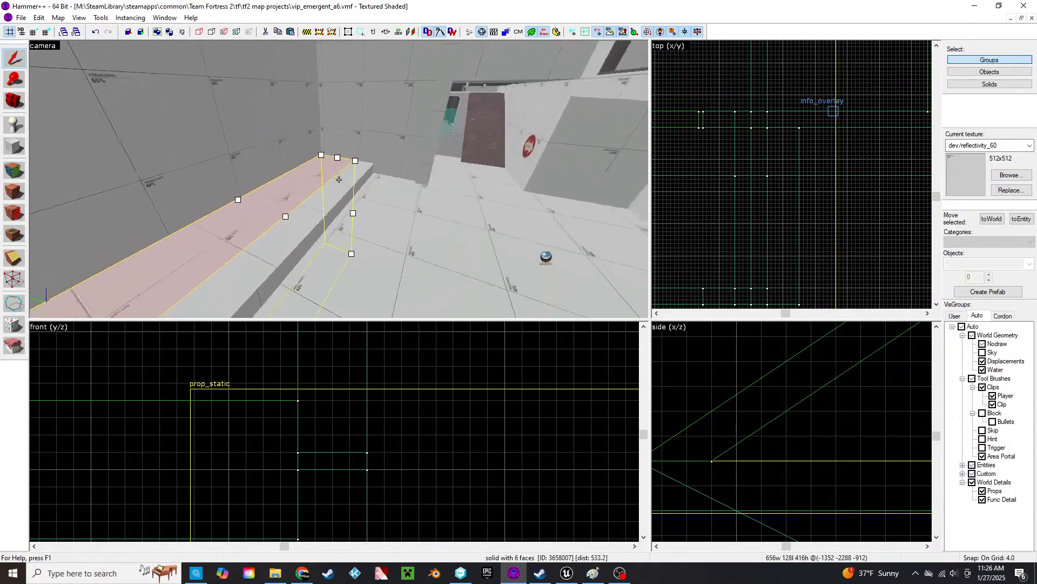
pyautogui.press('s')
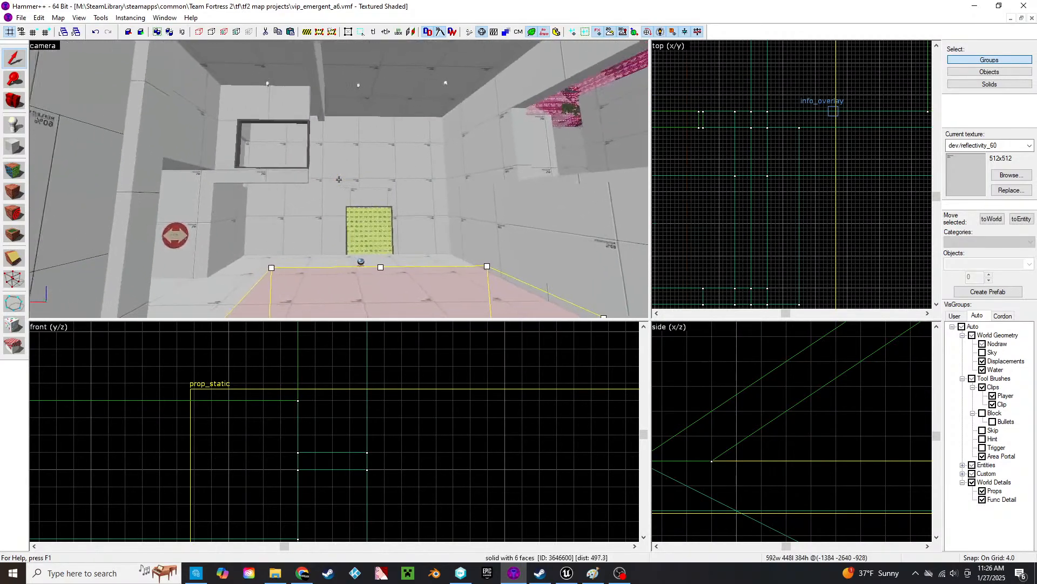
pyautogui.press('w')
pyautogui.press('z')
pyautogui.press('Delete')
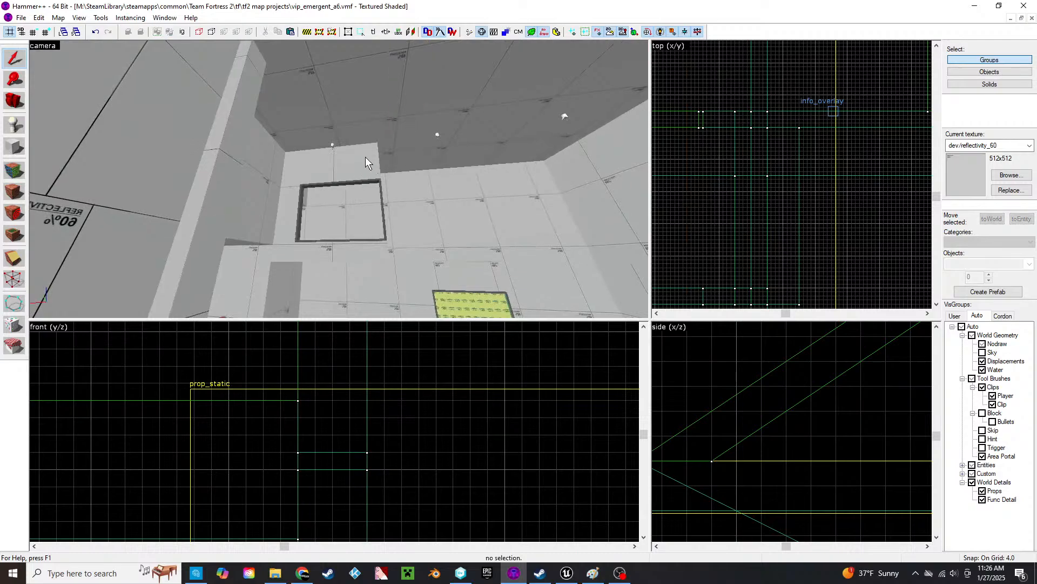
# - Delete the wall section around the window and the 176-unit-long pillar brush behind it
pyautogui.click(349, 186)
pyautogui.press('Delete')
pyautogui.click(297, 222)
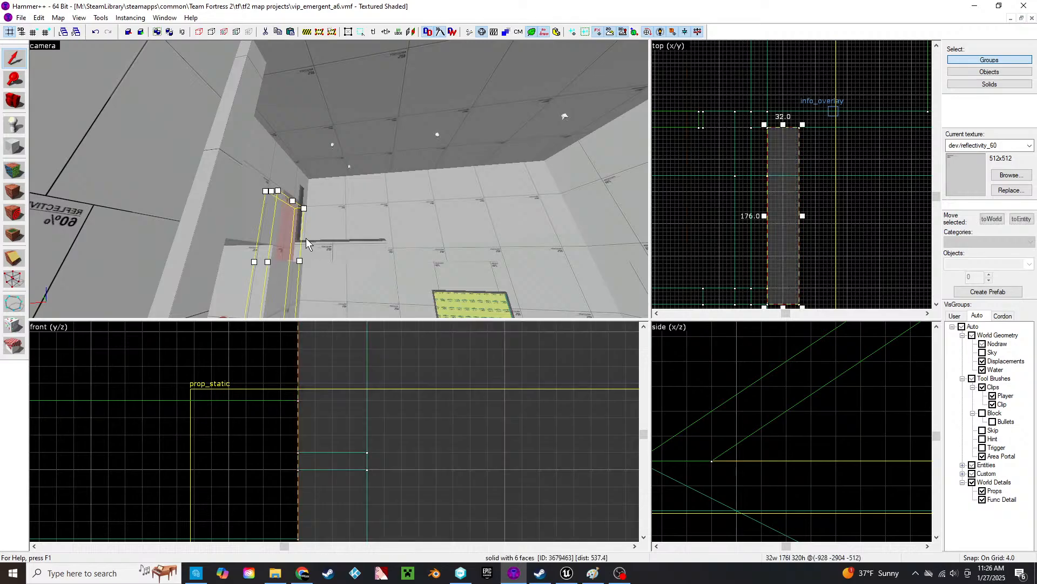
pyautogui.press('Delete')
# - Delete the remaining window frame pieces, including the side post and the long sill strip
pyautogui.click(305, 226)
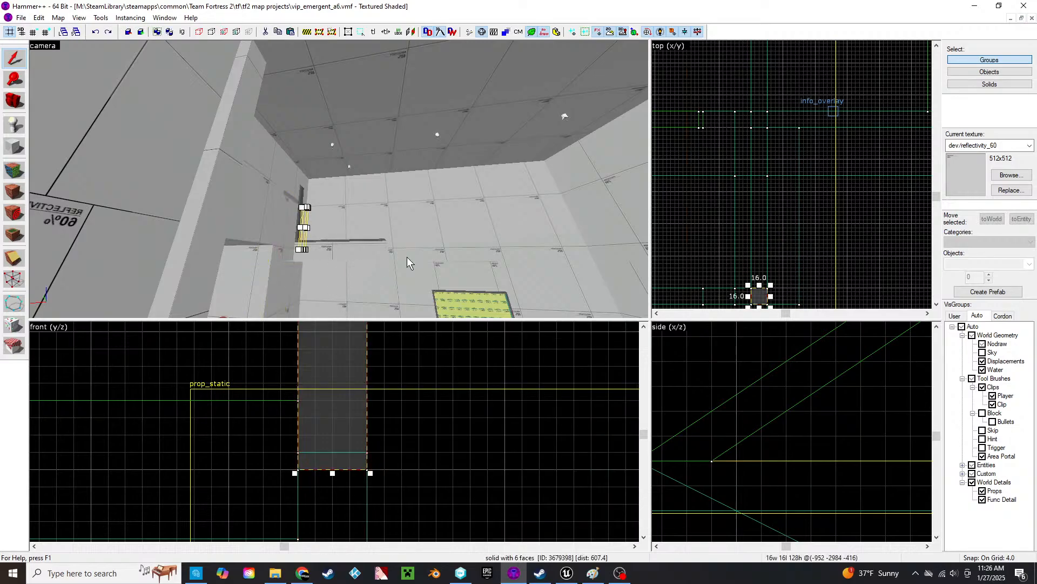
pyautogui.press('z')
pyautogui.press('w')
pyautogui.press('z')
pyautogui.click(383, 179)
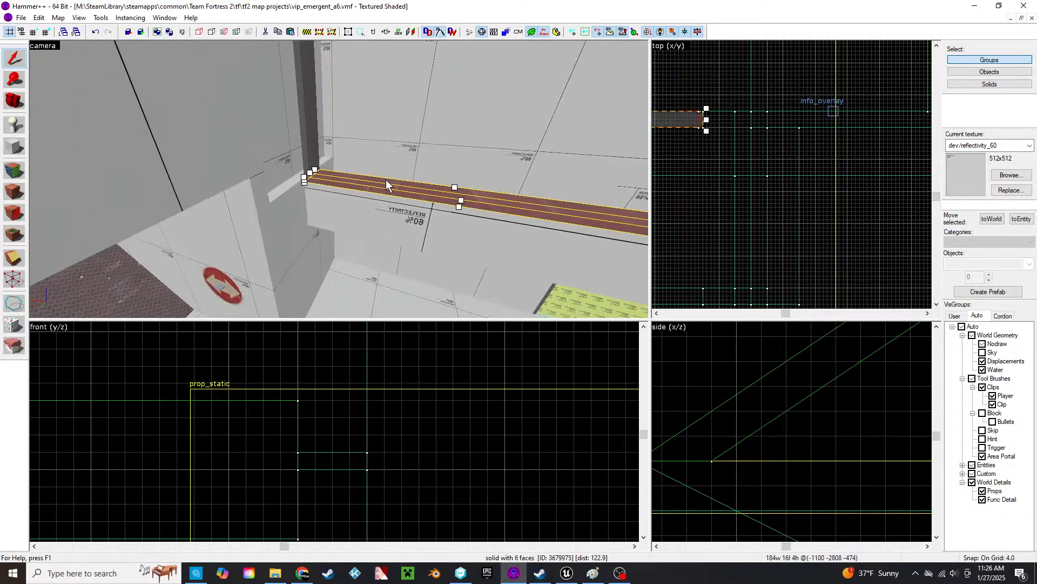
pyautogui.press('Delete')
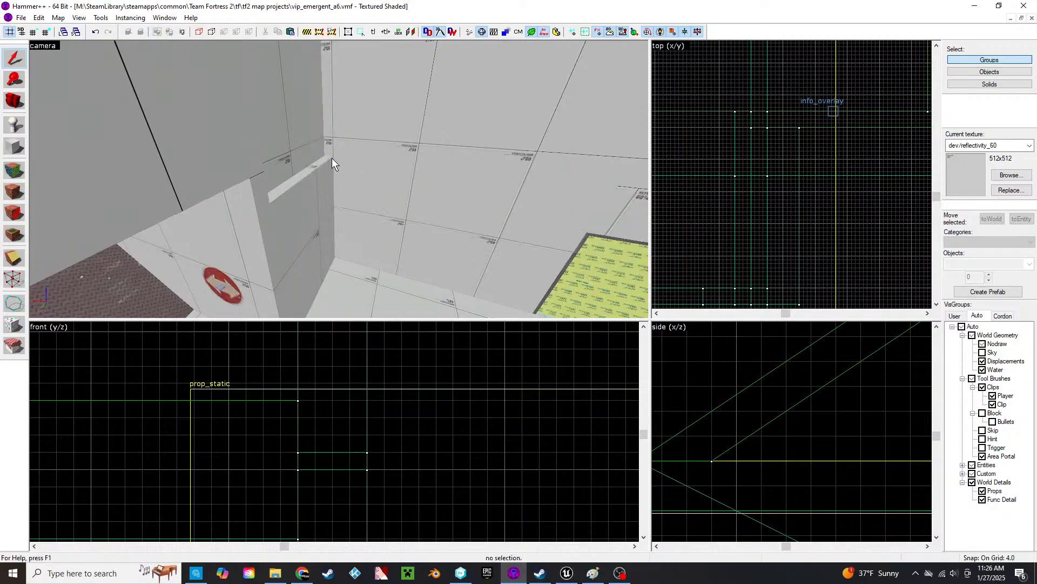
# - Delete the narrow vertical strip at the edge of the opening above the low wall
pyautogui.press('z')
pyautogui.press('w')
pyautogui.click(338, 179)
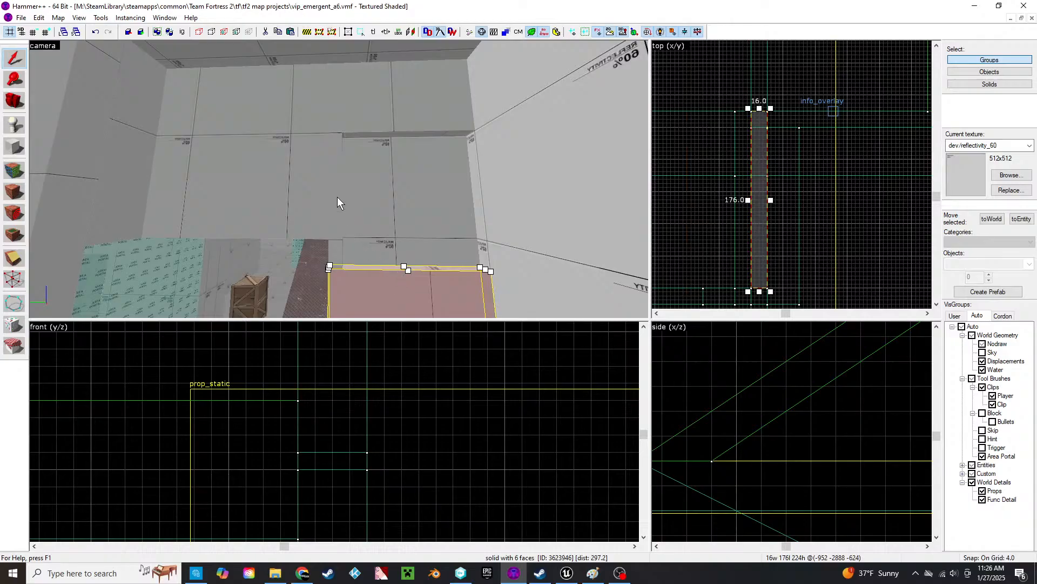
pyautogui.click(337, 197)
pyautogui.press('Delete')
# - Raise the 176-unit-long low wall to a height of 384 units to fill the opening, using an 8-unit grid
pyautogui.click(391, 306)
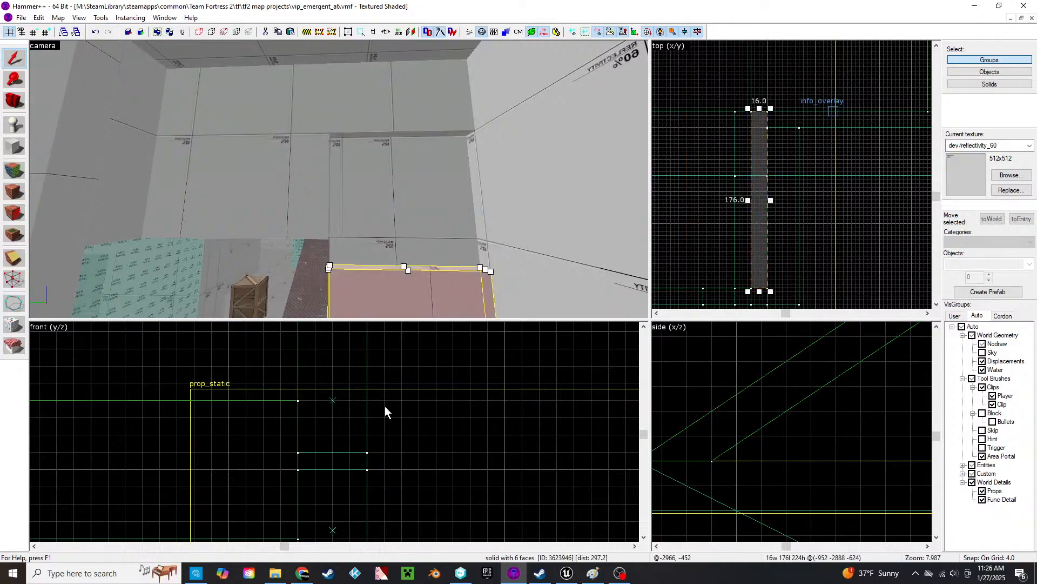
pyautogui.scroll(-5, 373, 432)
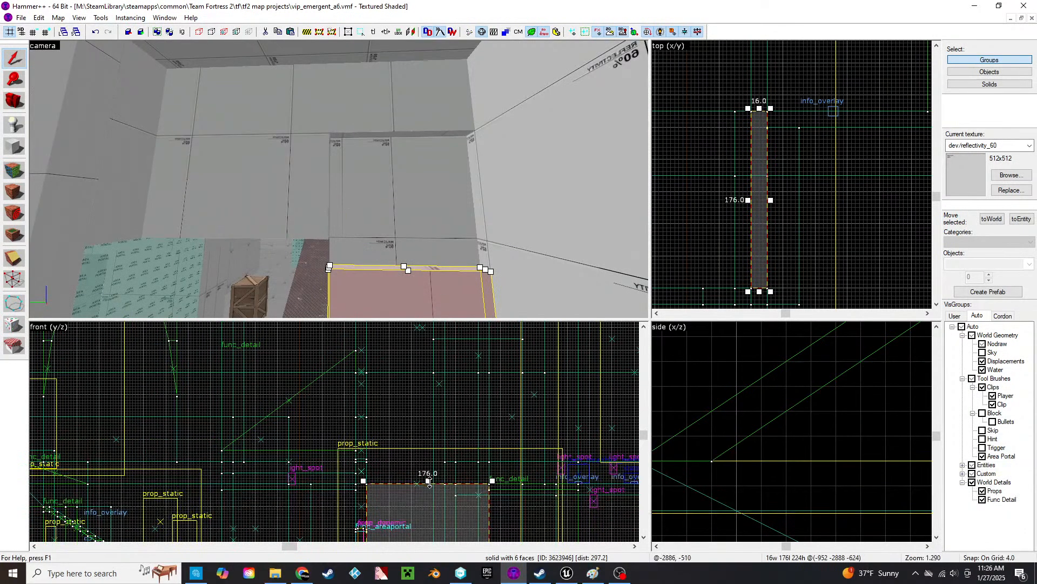
pyautogui.moveTo(429, 483); pyautogui.dragTo(448, 369)
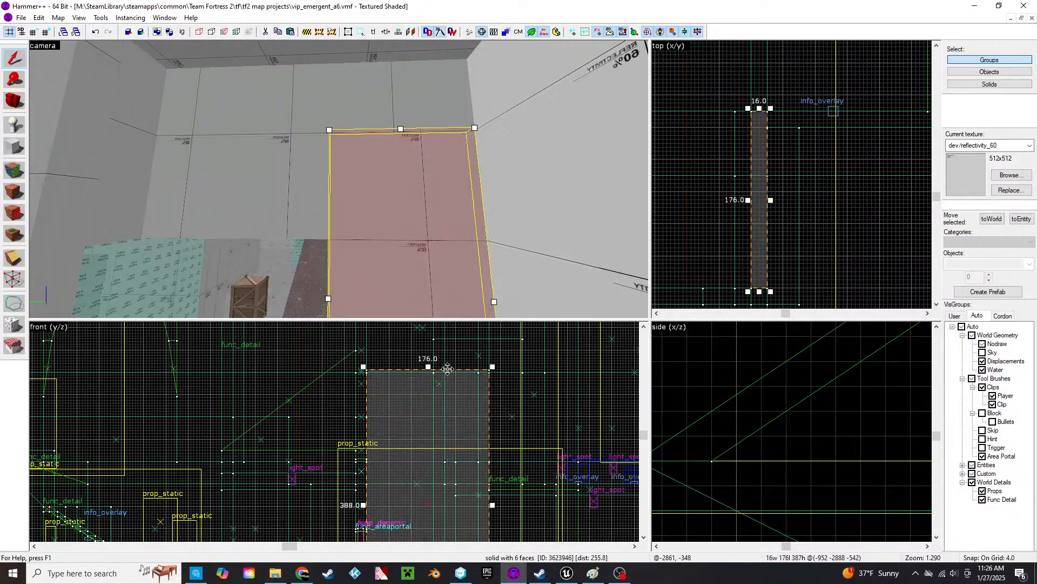
pyautogui.press(']')
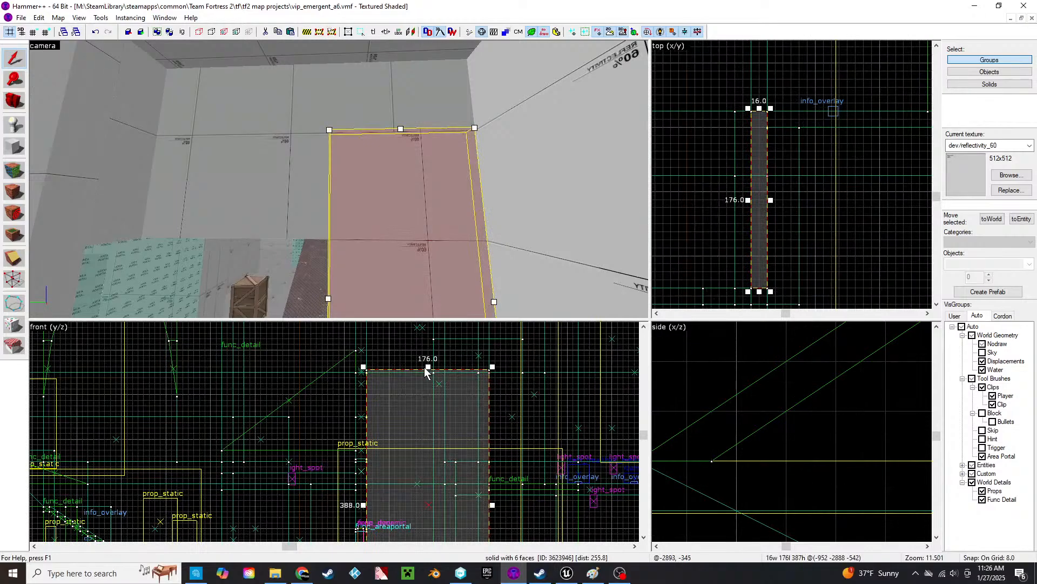
pyautogui.moveTo(429, 372); pyautogui.dragTo(433, 372)
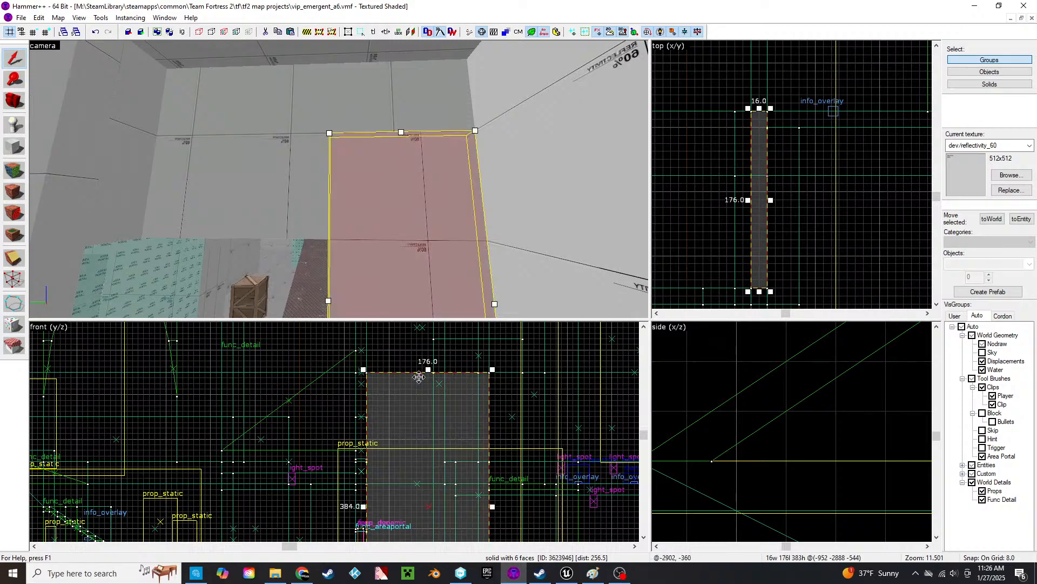
pyautogui.click(524, 90)
pyautogui.press('z')
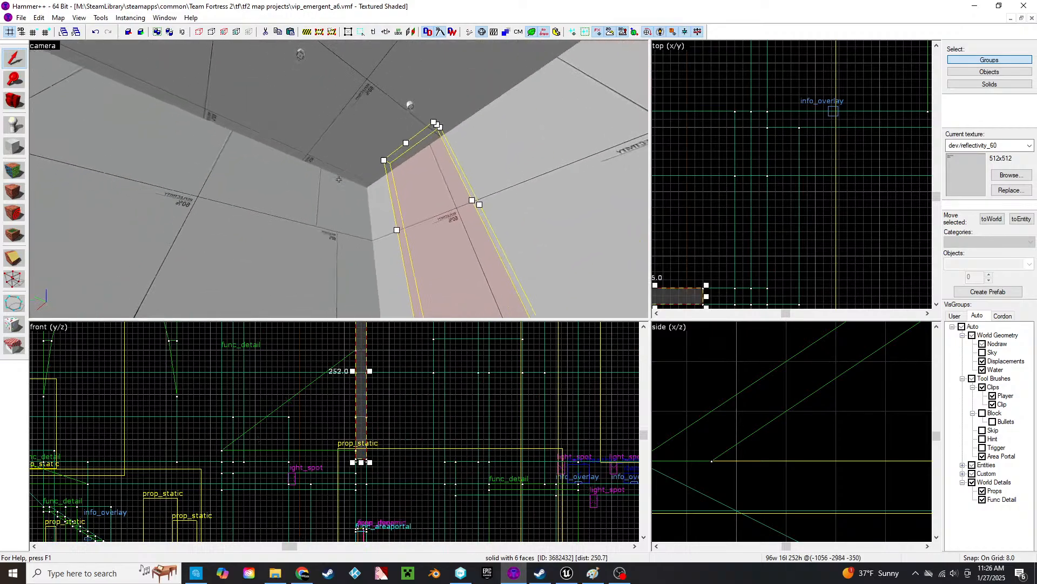
pyautogui.press('w')
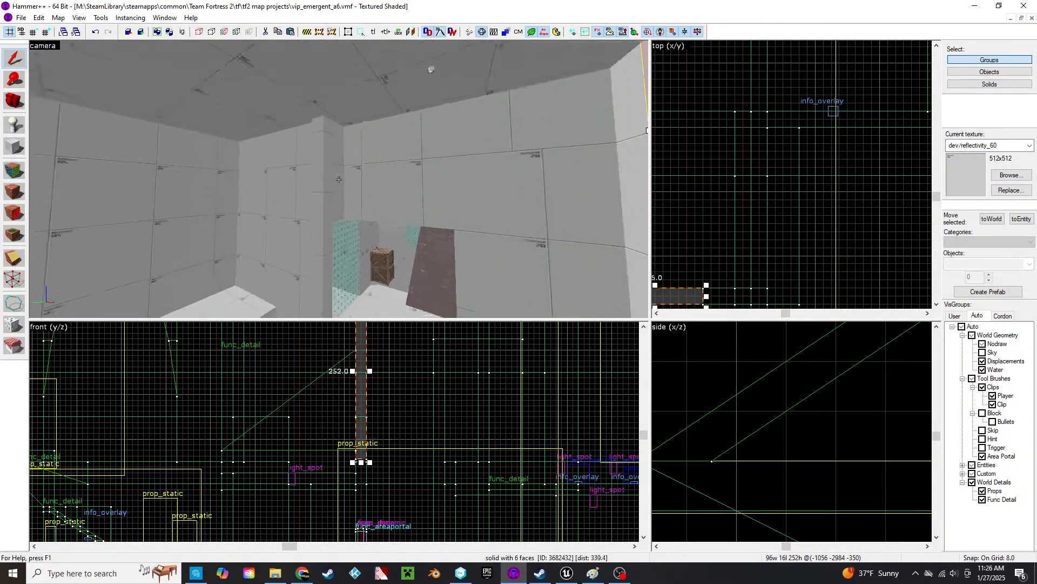
pyautogui.click(339, 179)
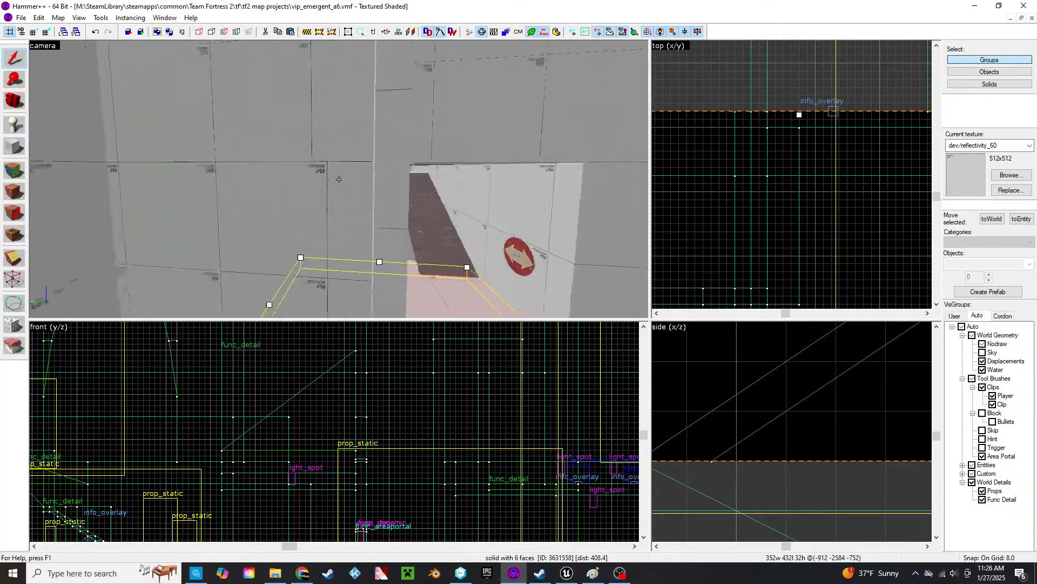
# - Extend the 192-unit-long brush above the window downward to a height of 256 units, closing the opening
pyautogui.click(339, 179)
pyautogui.click(339, 179)
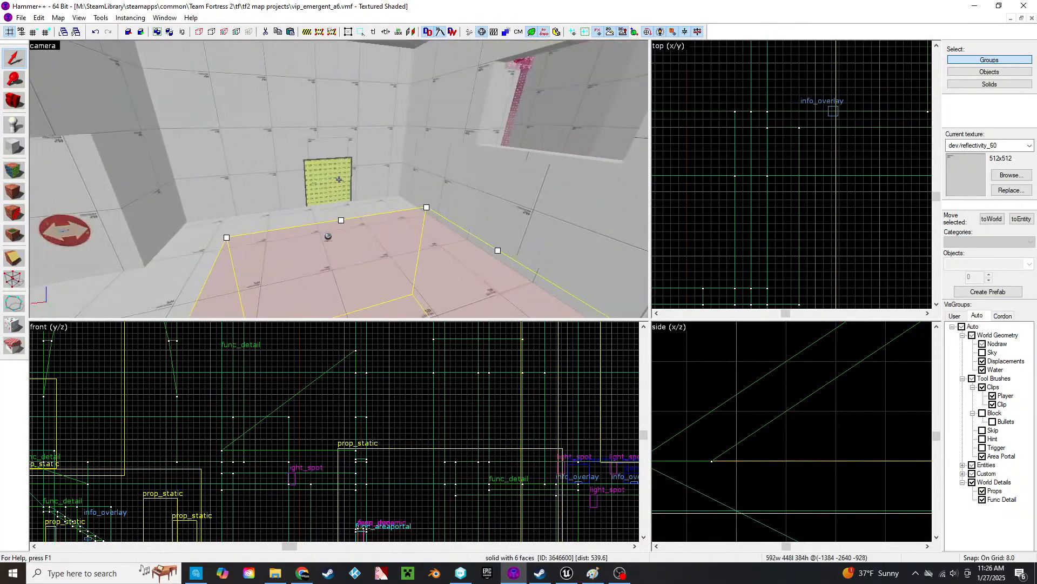
pyautogui.click(369, 146)
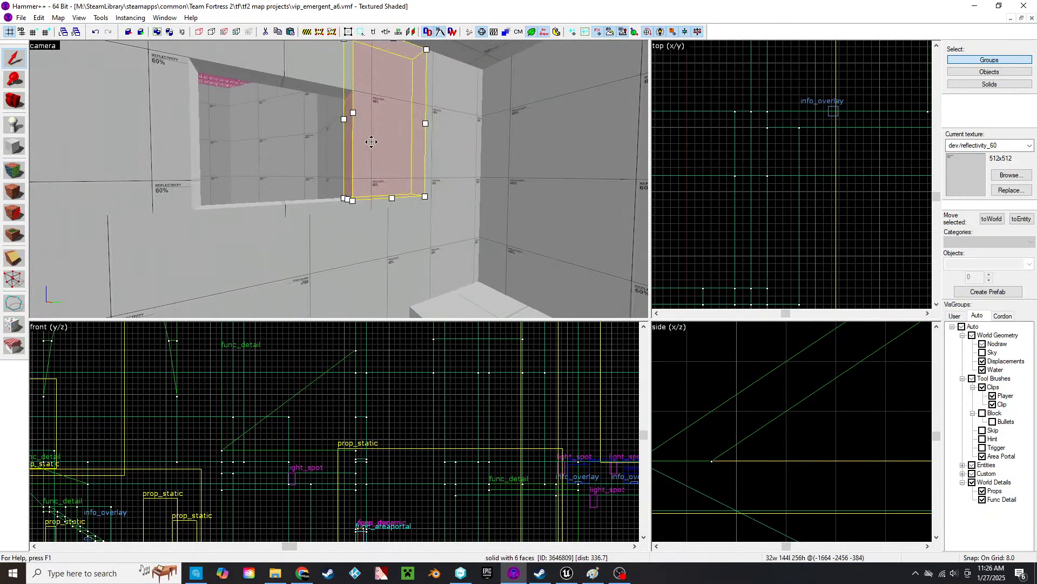
pyautogui.click(300, 46)
pyautogui.moveTo(581, 375); pyautogui.dragTo(475, 398, button='middle')
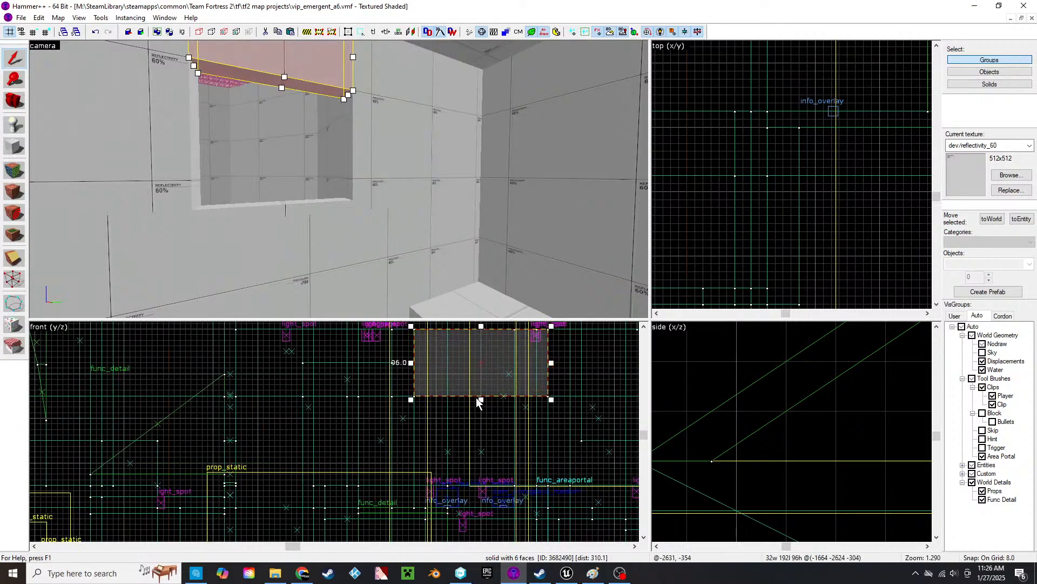
pyautogui.moveTo(478, 397); pyautogui.dragTo(486, 511)
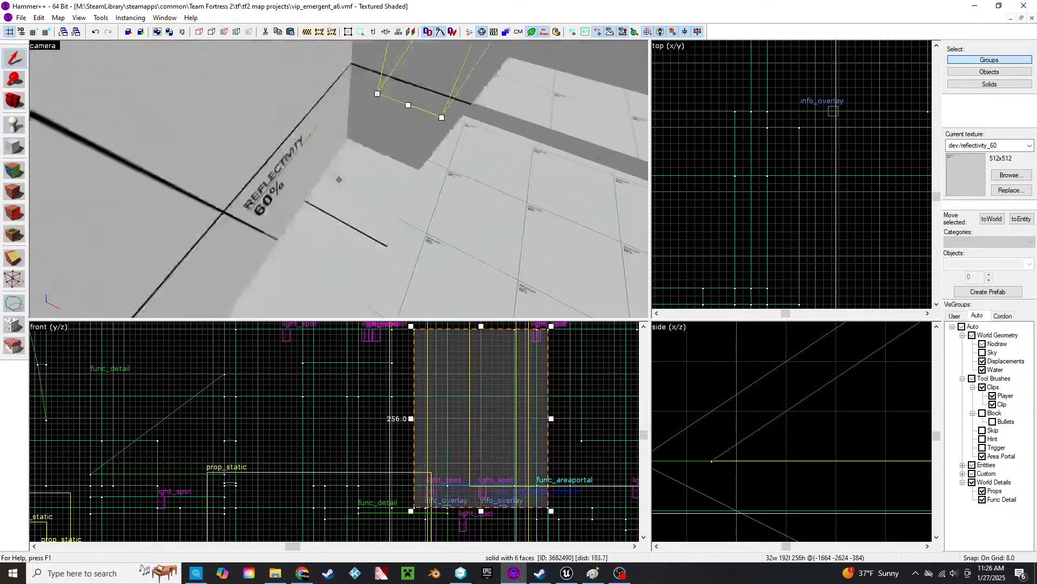
# - Delete the wooden crate and the smaller prop beside it in the room's corner
pyautogui.click(347, 181)
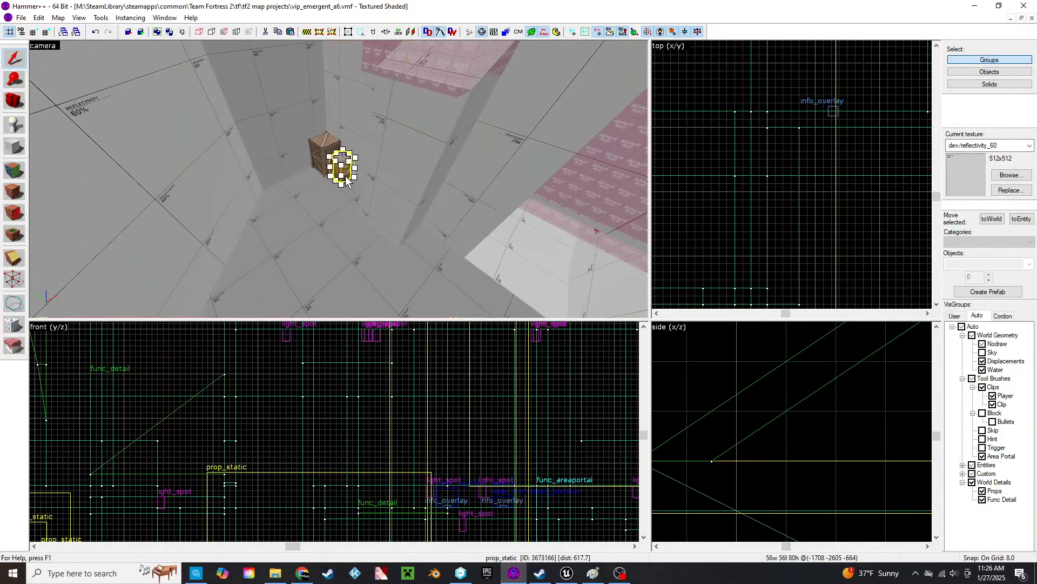
pyautogui.press('Escape')
pyautogui.click(328, 162)
pyautogui.press('Delete')
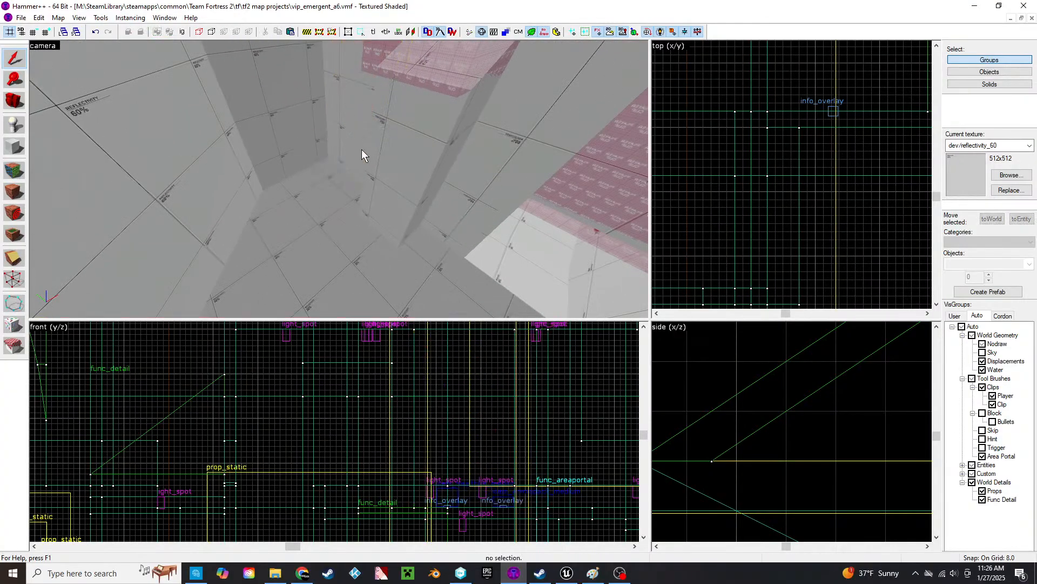
# - Delete the protruding wall block beside the cleared corner and the pale brush above it
pyautogui.click(396, 145)
pyautogui.press('Delete')
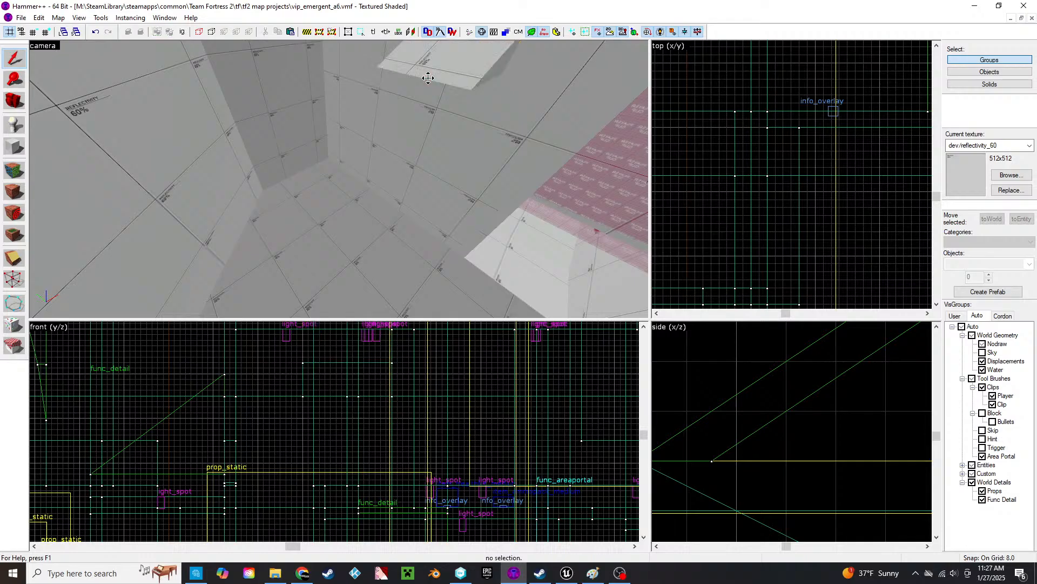
pyautogui.click(427, 79)
pyautogui.press('Delete')
pyautogui.press('z')
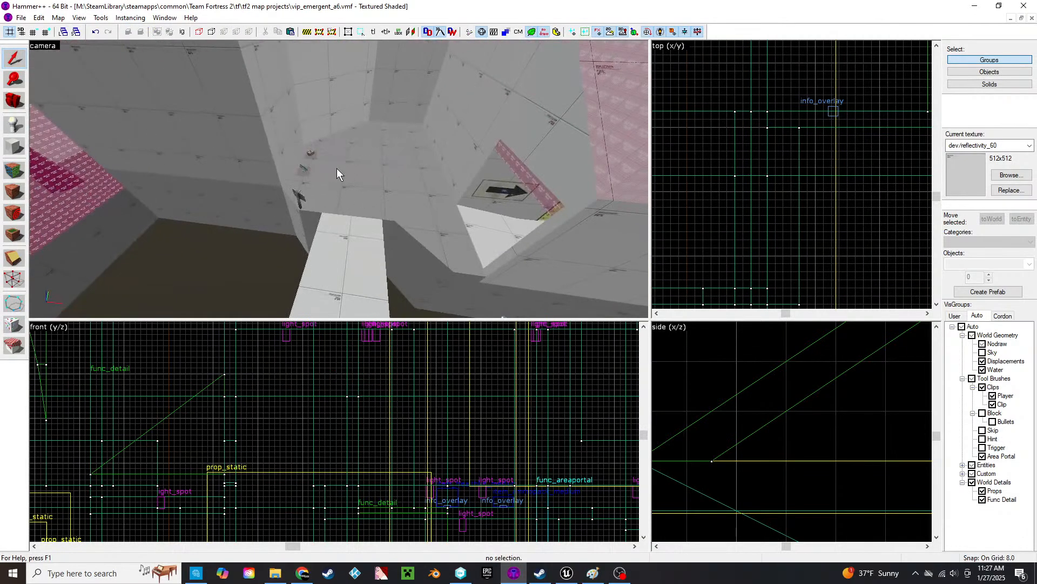
# - Move the skull-and-crossbones sign prop along the grassy cliff to about x -1680, y -3456
pyautogui.press('z')
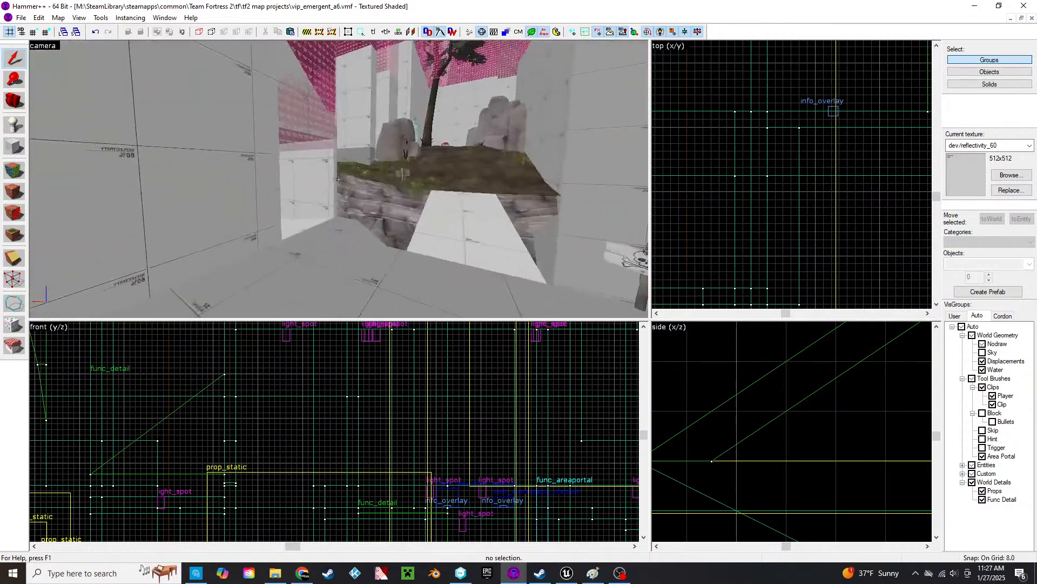
pyautogui.press('s')
pyautogui.press('w')
pyautogui.press('s')
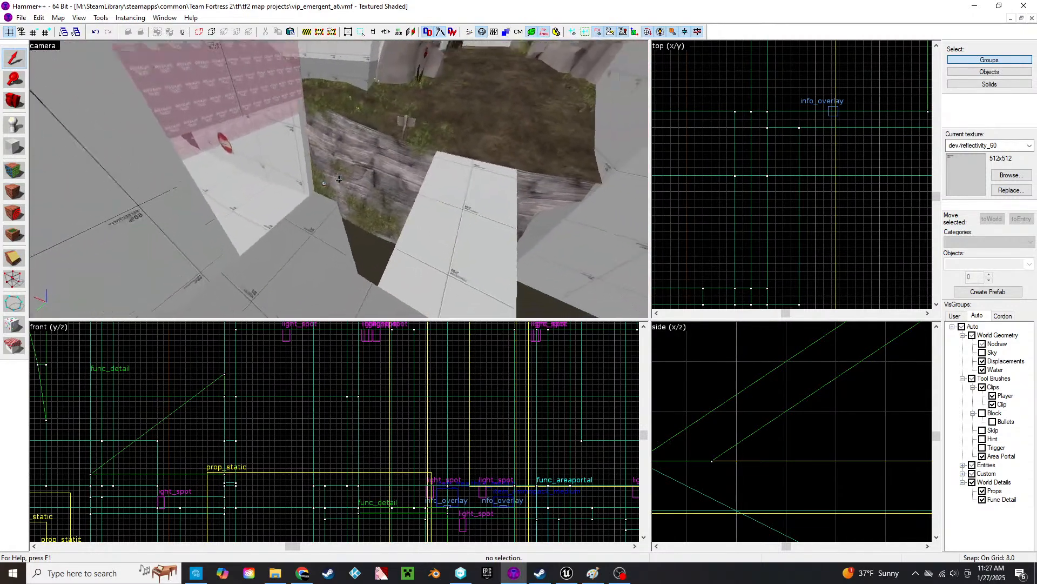
pyautogui.press('z')
pyautogui.click(384, 156)
pyautogui.scroll(-10, 735, 171)
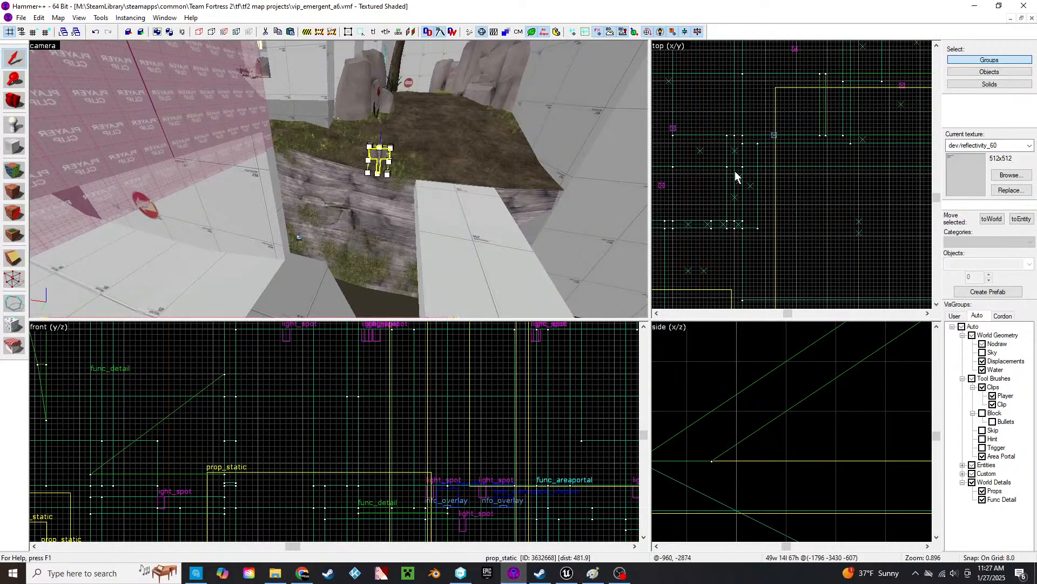
pyautogui.scroll(15, 753, 215)
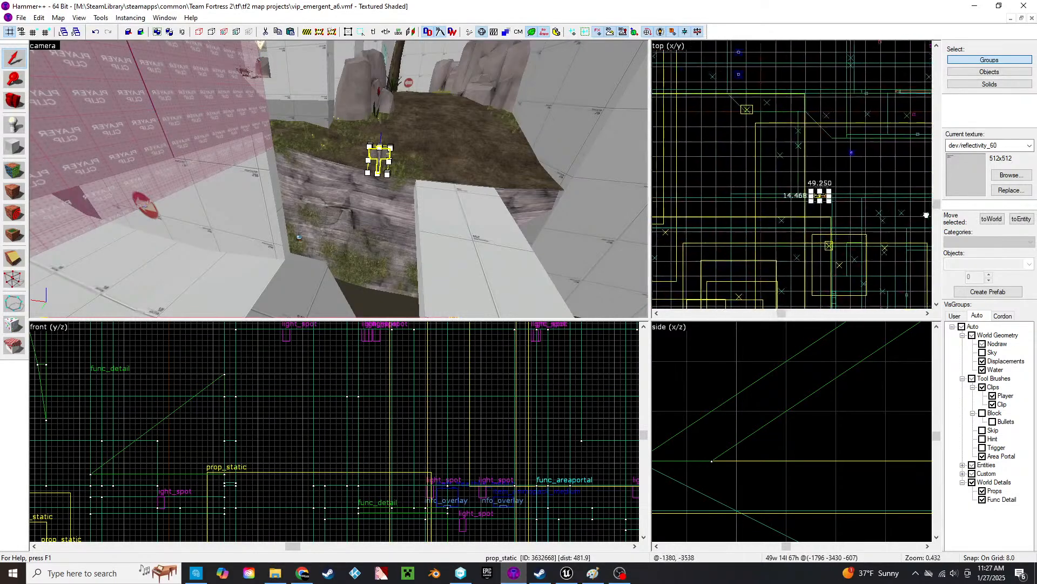
pyautogui.moveTo(846, 200)
pyautogui.keyDown('shift'); pyautogui.mouseDown()
pyautogui.moveTo(821, 197)
pyautogui.moveTo(835, 231)
pyautogui.moveTo(891, 218)
pyautogui.mouseUp(); pyautogui.keyUp('shift')
pyautogui.press('z')
# - Nudge the skull sign 8 units toward the cliff edge, to about y -3448
pyautogui.press('w')
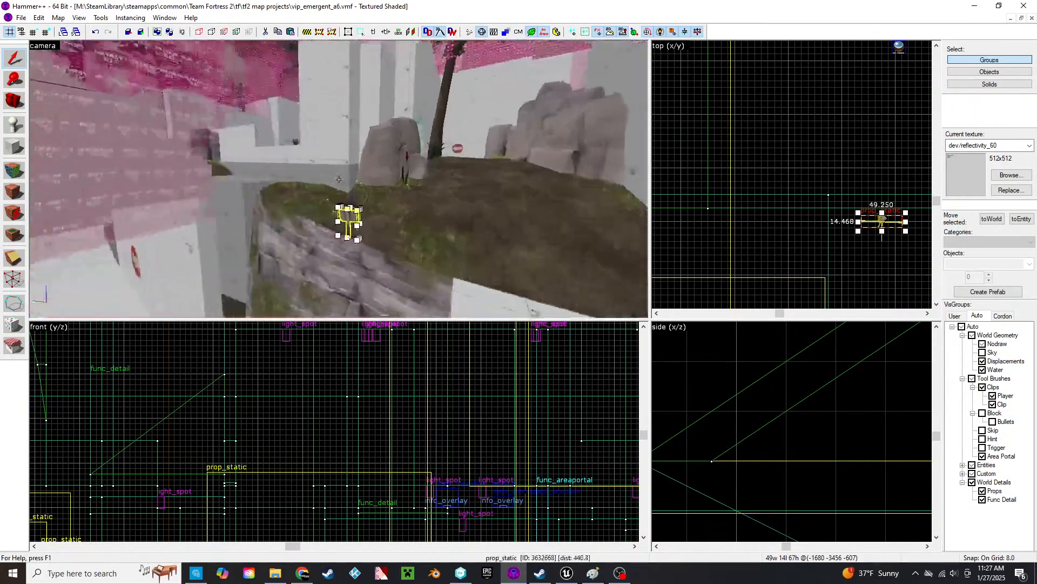
pyautogui.scroll(8, 289, 468)
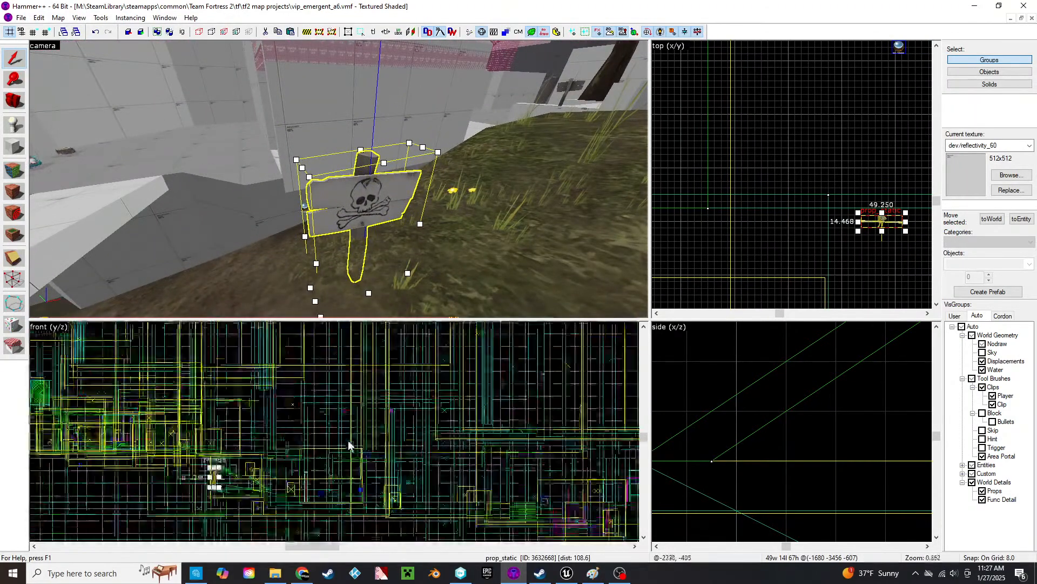
pyautogui.scroll(8, 289, 467)
pyautogui.moveTo(205, 453); pyautogui.dragTo(211, 417)
pyautogui.press('z')
pyautogui.press('s')
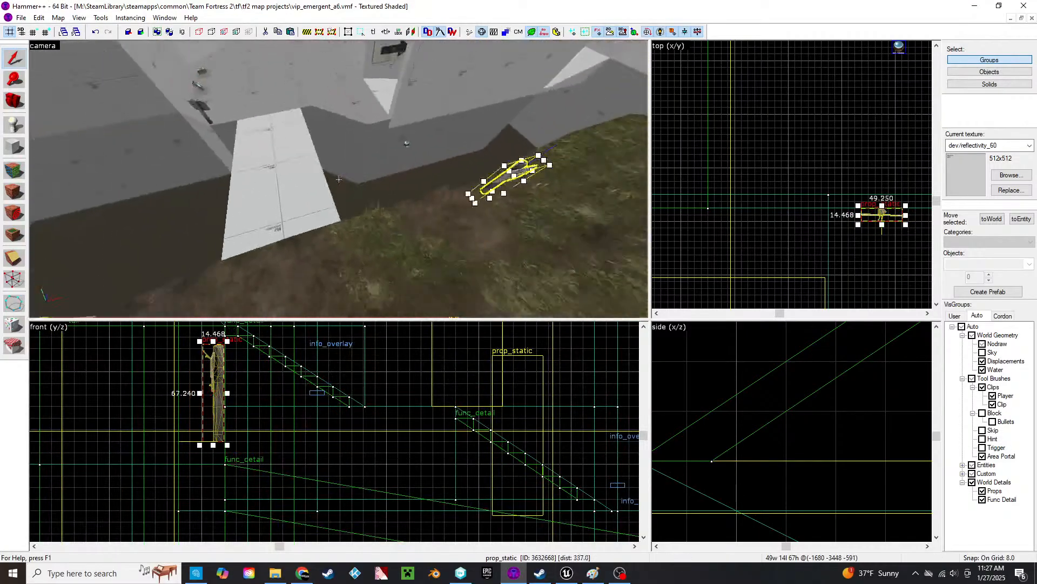
# - Shift the white func_detail ramp along the gap toward the skull sign, to about x -1768, y -3264
pyautogui.press('z')
pyautogui.click(393, 147)
pyautogui.click(311, 241)
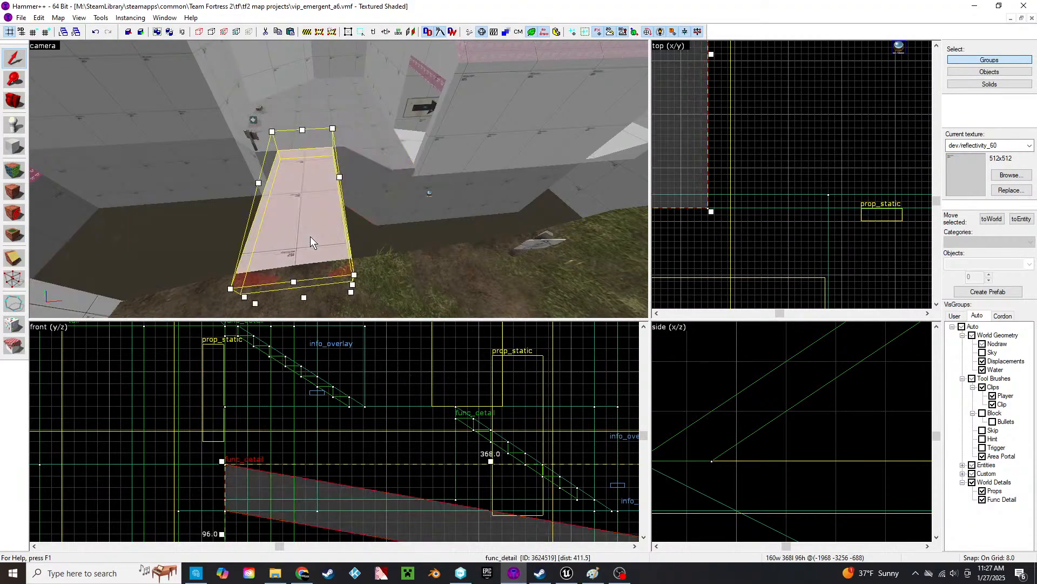
pyautogui.moveTo(777, 179); pyautogui.dragTo(811, 188, button='middle')
pyautogui.moveTo(704, 185); pyautogui.dragTo(865, 193)
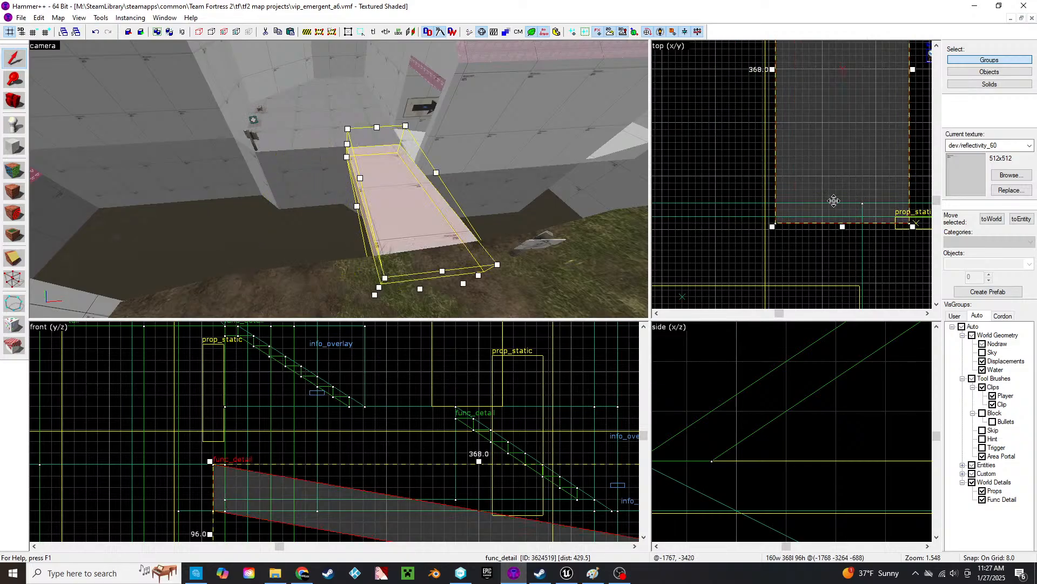
pyautogui.press('z')
pyautogui.press('w')
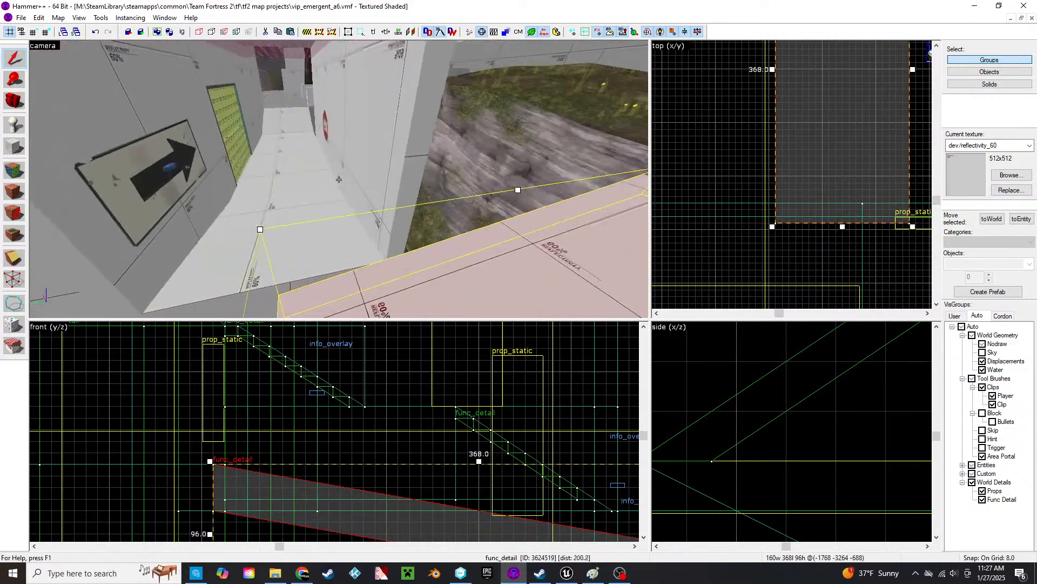
pyautogui.press('s')
pyautogui.press('z')
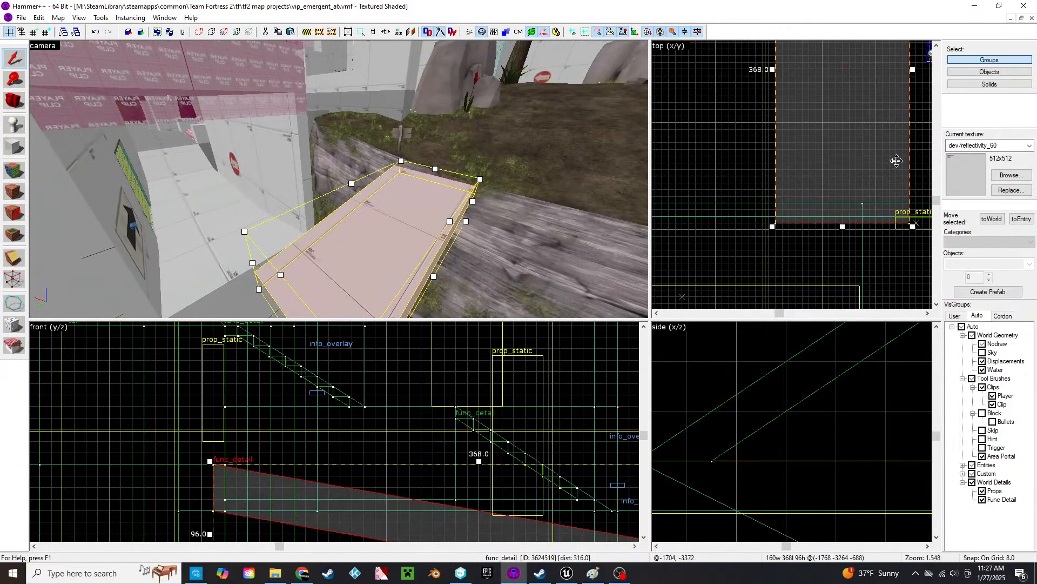
# - Slide the ramp further toward the arrow-sign doorway, to about x -1712, y -3272
pyautogui.moveTo(876, 178); pyautogui.dragTo(923, 184)
pyautogui.press('z')
pyautogui.press('d')
pyautogui.press('s')
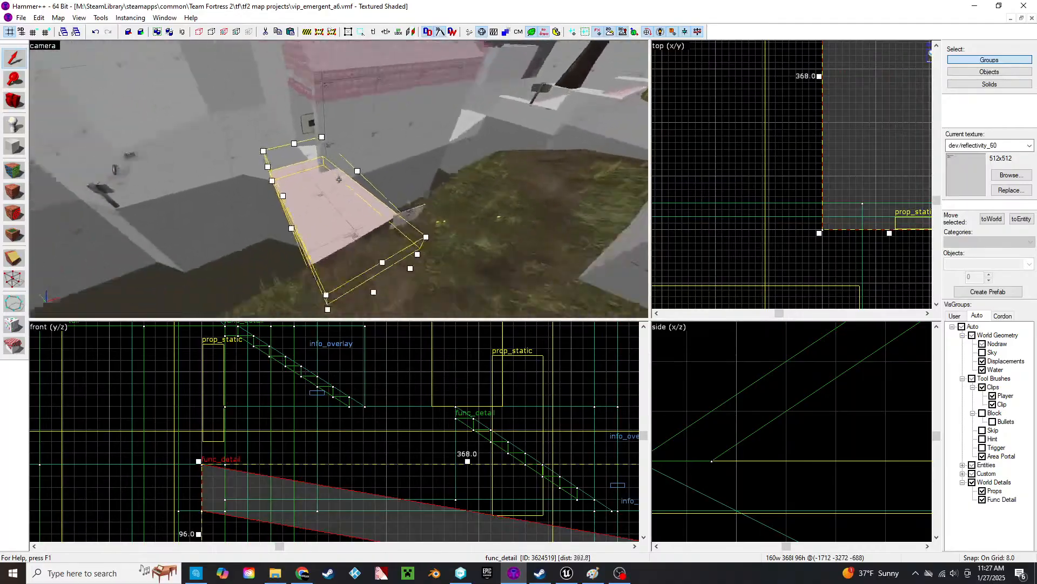
pyautogui.press('a')
pyautogui.press('w')
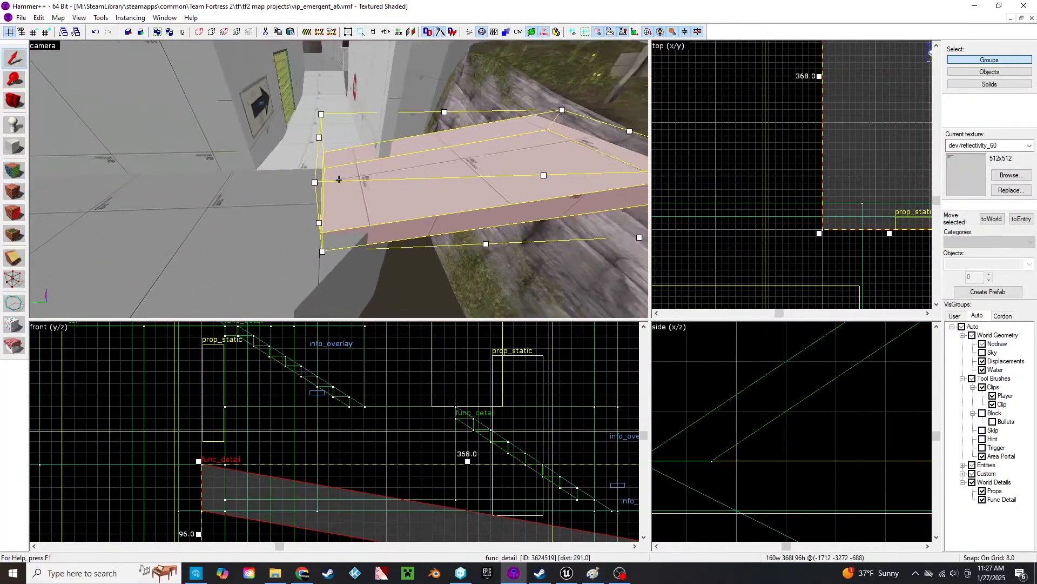
pyautogui.press('s')
pyautogui.press('s')
pyautogui.press('z')
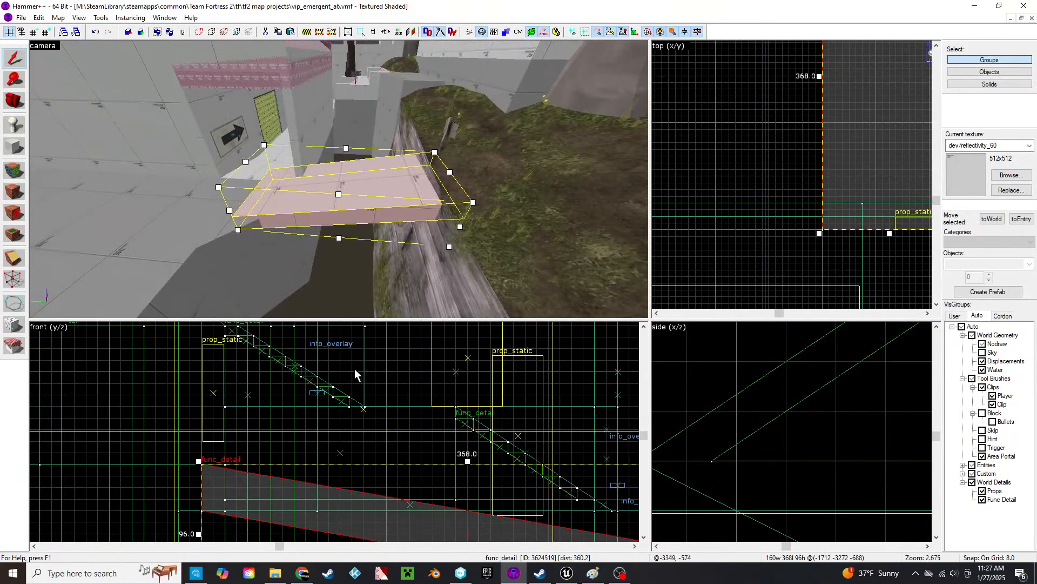
# - Reposition the ramp to about x -1664, y -3368, pushing it deeper into the grassy cliff
pyautogui.scroll(-4, 817, 230)
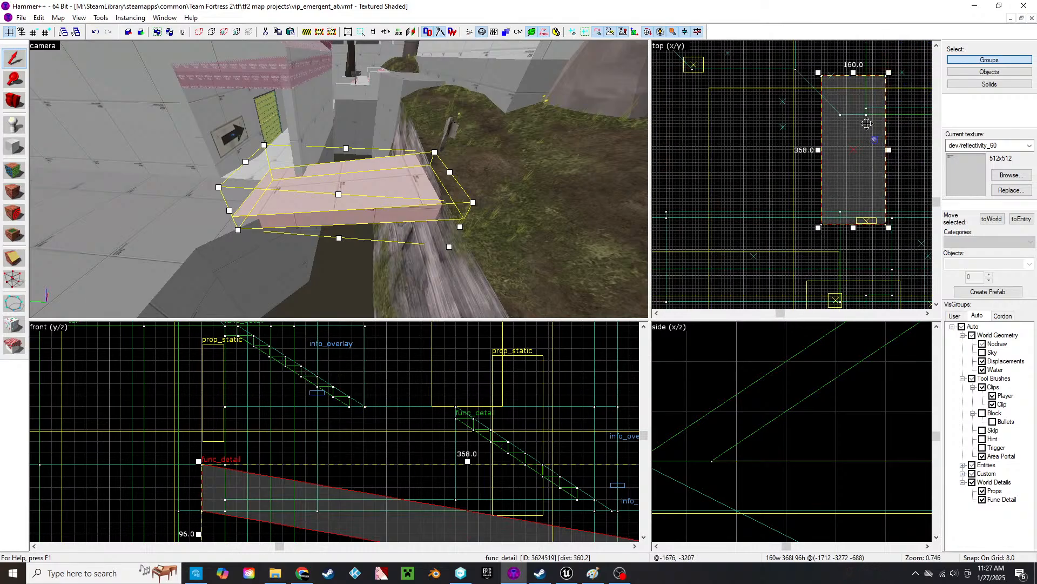
pyautogui.moveTo(868, 101)
pyautogui.mouseDown()
pyautogui.moveTo(865, 141)
pyautogui.moveTo(887, 139)
pyautogui.mouseUp()
pyautogui.press('z')
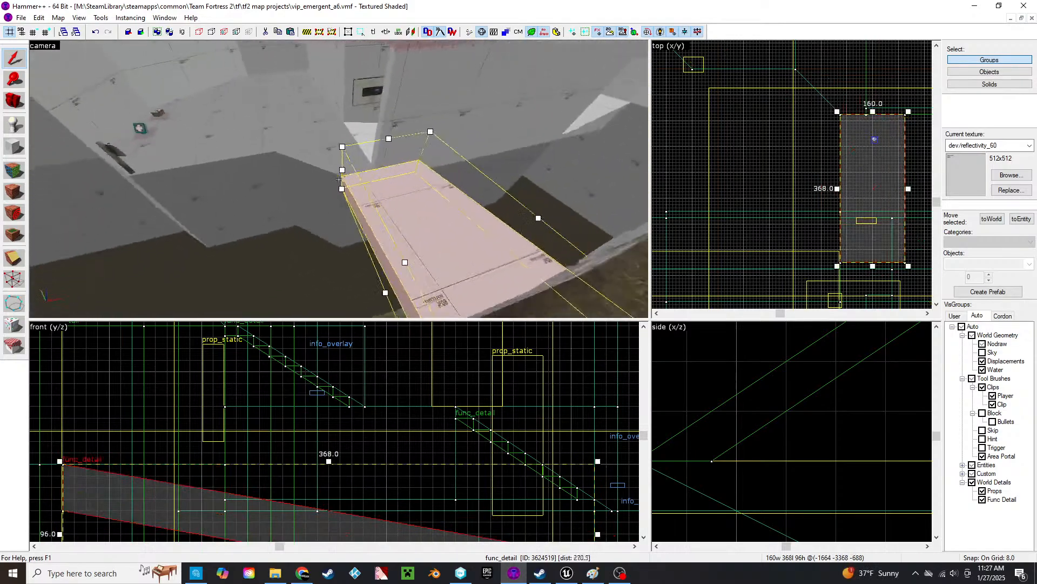
pyautogui.press('w')
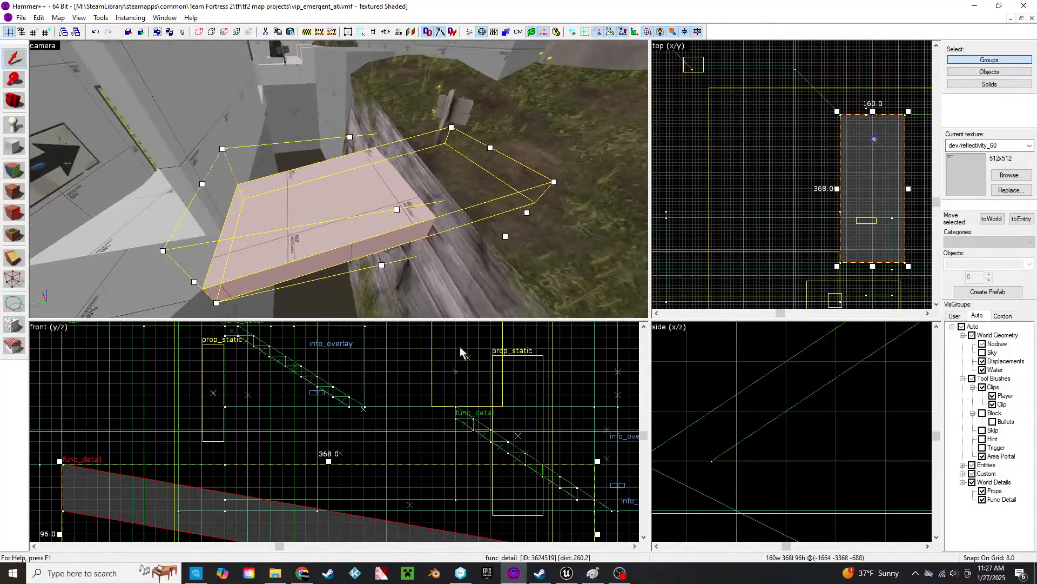
# - Pull the ramp's cliff-side vertices inward and up, shortening it to 248 units and raising its upper end about 24 units
pyautogui.scroll(-2, 428, 465)
pyautogui.scroll(4, 428, 464)
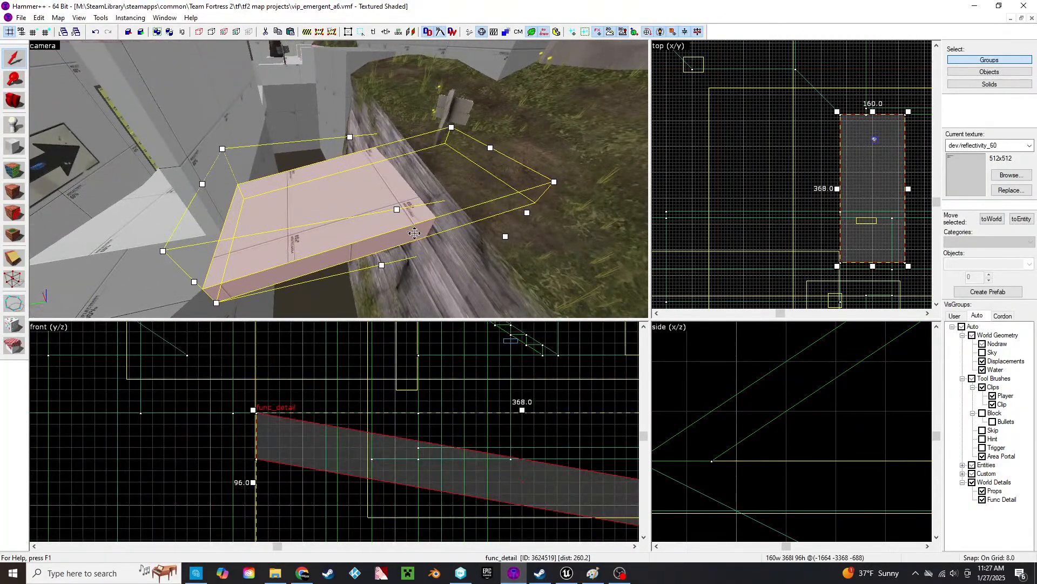
pyautogui.click(14, 280)
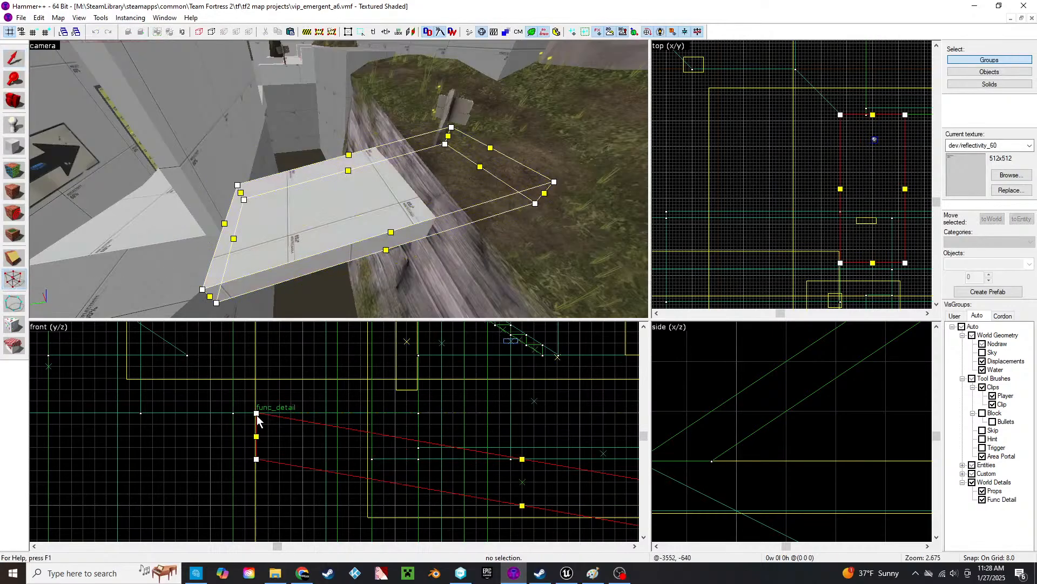
pyautogui.moveTo(256, 413); pyautogui.dragTo(429, 378)
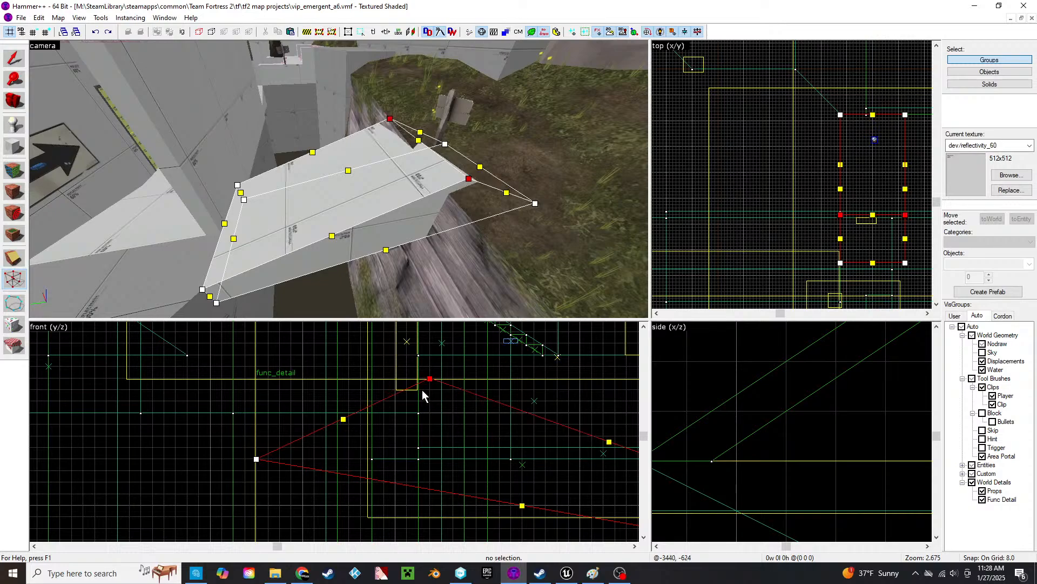
pyautogui.moveTo(256, 458); pyautogui.dragTo(430, 414)
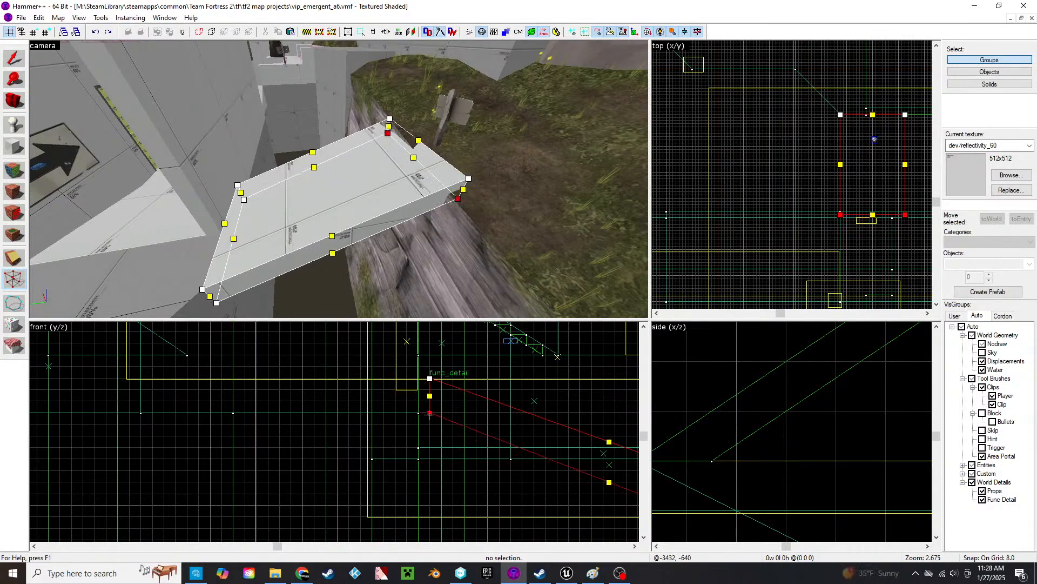
# - Raise the ramp's underside vertices at both ends to make it about 16 units thick
pyautogui.scroll(-2, 467, 427)
pyautogui.moveTo(492, 455); pyautogui.dragTo(327, 428, button='middle')
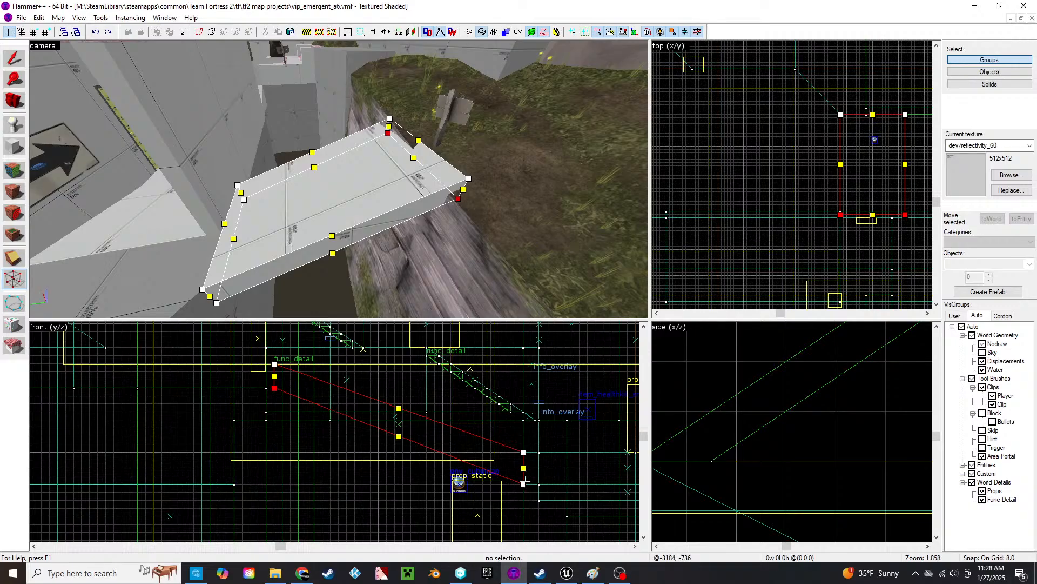
pyautogui.moveTo(523, 483); pyautogui.dragTo(524, 467)
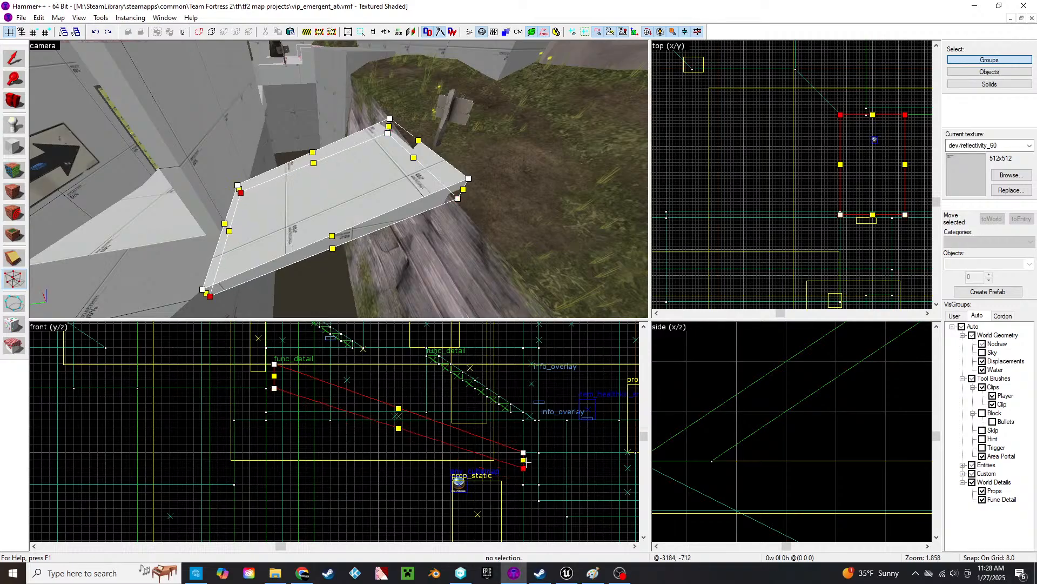
pyautogui.moveTo(274, 388); pyautogui.dragTo(274, 380)
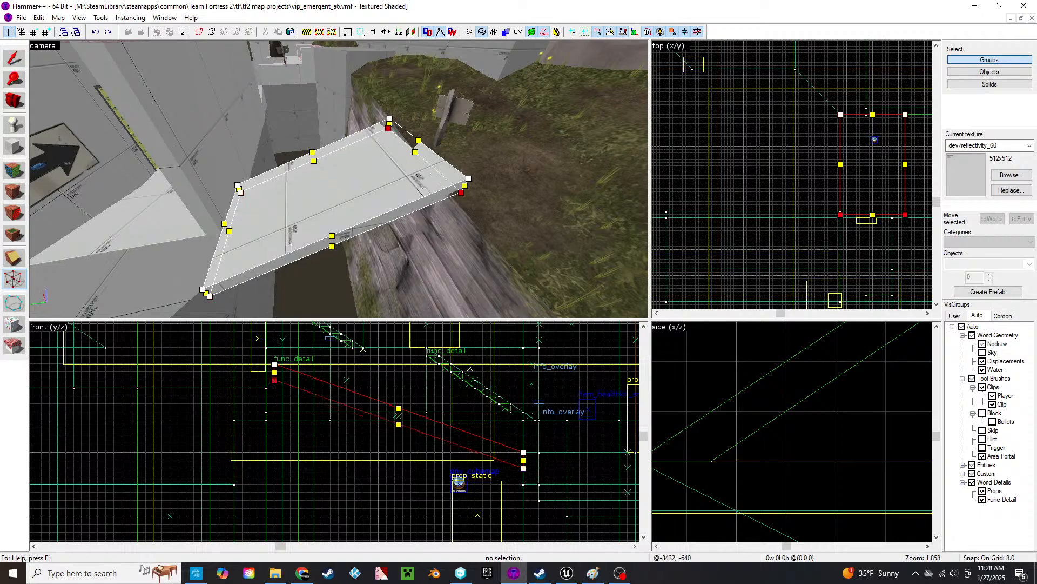
pyautogui.press('z')
pyautogui.press('w')
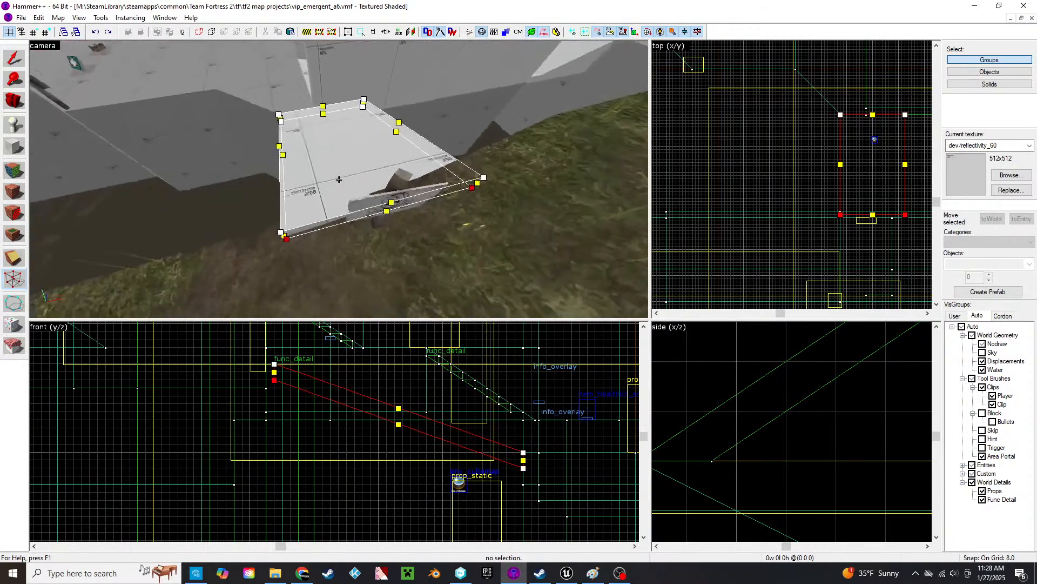
pyautogui.press('z')
pyautogui.hotkey('shift', 's')
pyautogui.press('z')
pyautogui.press('w')
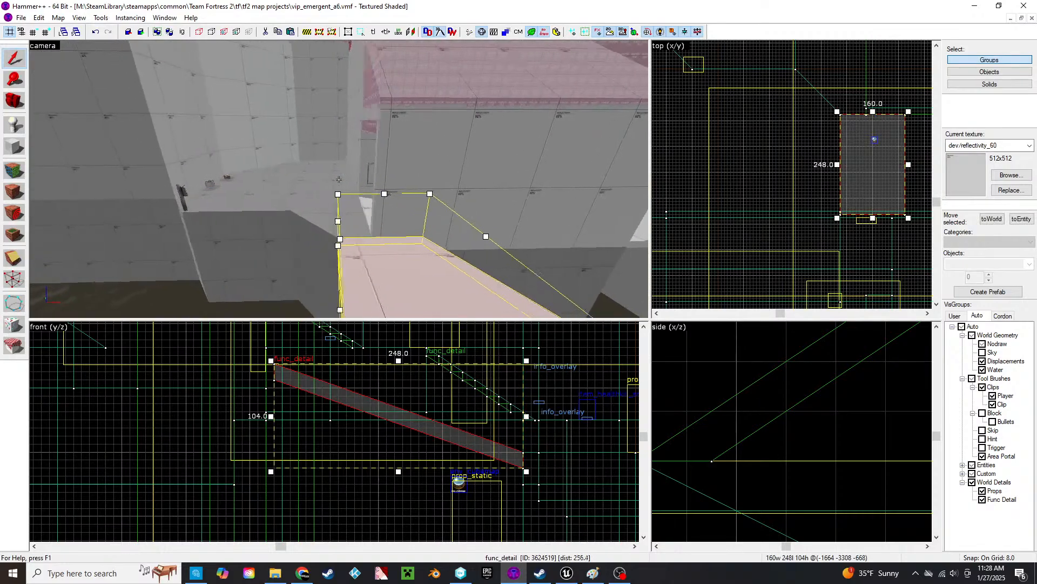
# - Delete the medium ammo pack, the medium health kit and the floor overlay in the side area
pyautogui.press('z')
pyautogui.click(305, 166)
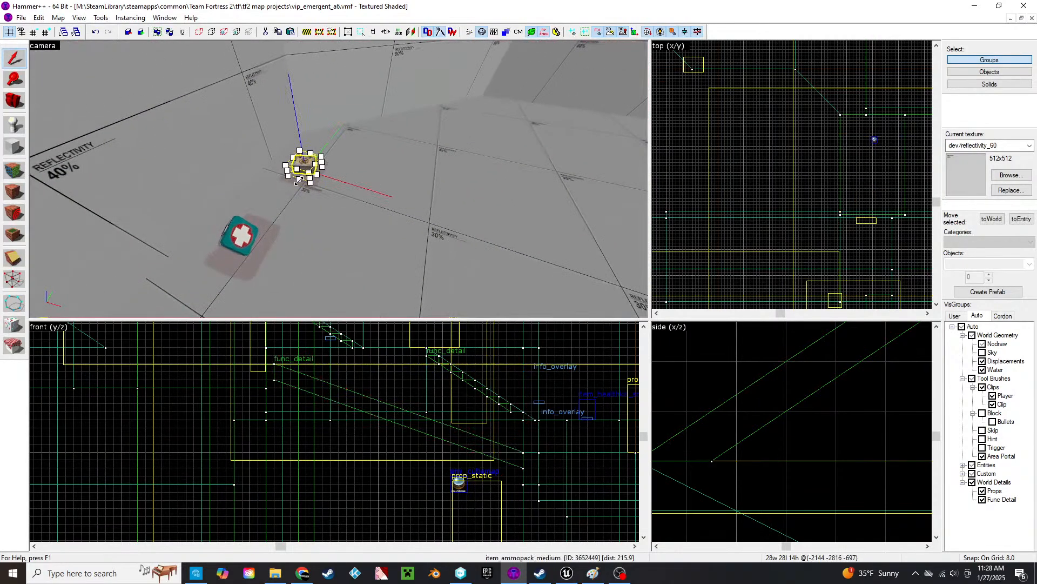
pyautogui.press('Delete')
pyautogui.click(251, 244)
pyautogui.click(249, 242)
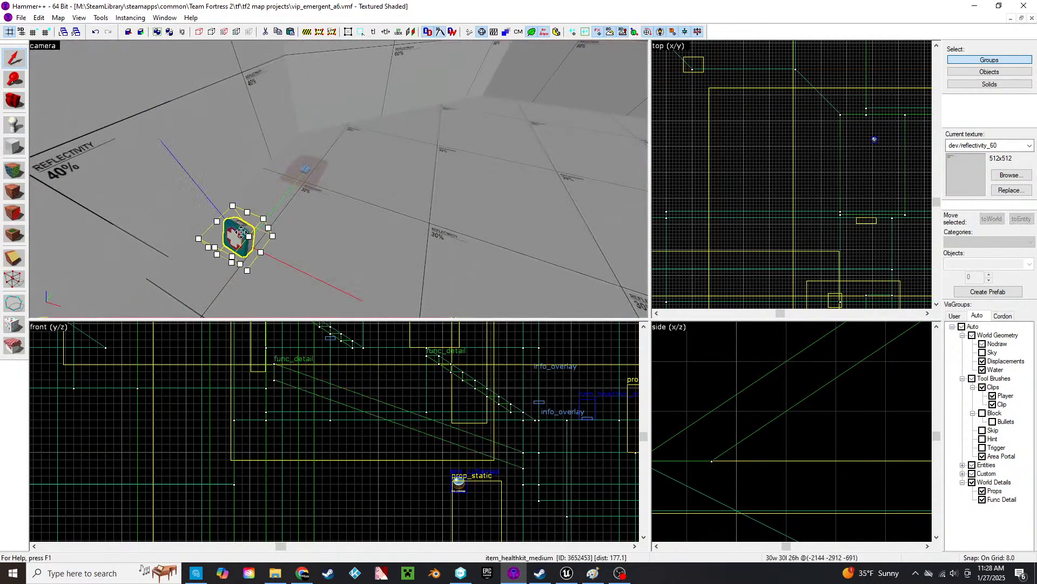
pyautogui.press('Delete')
pyautogui.click(306, 170)
pyautogui.click(306, 171)
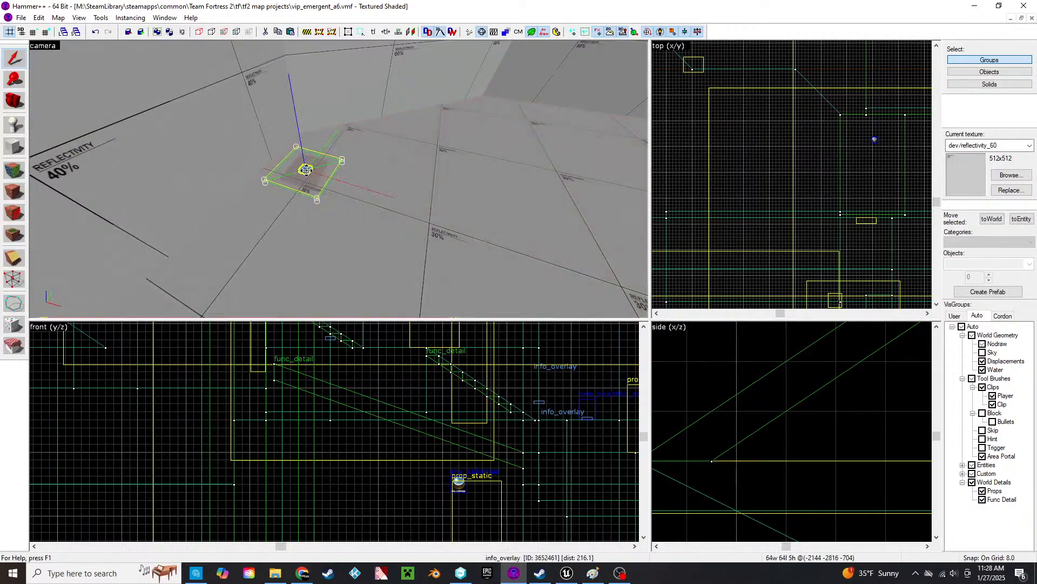
pyautogui.press('Delete')
# - Move the signpost prop from the side ledge to about x -1768, y -3152, next to the ramp
pyautogui.click(471, 195)
pyautogui.press('z')
pyautogui.press('s')
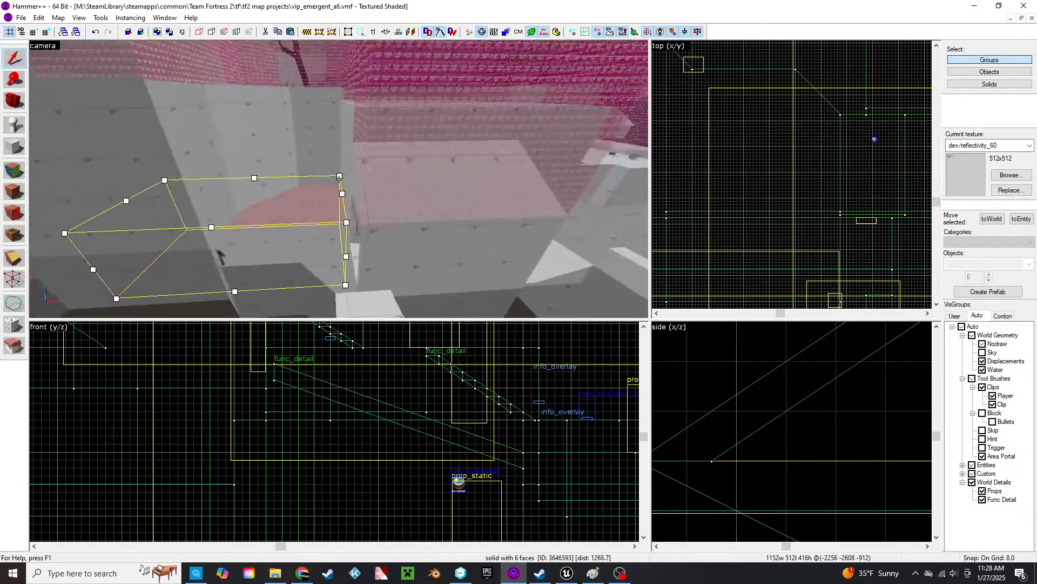
pyautogui.press('z')
pyautogui.click(261, 245)
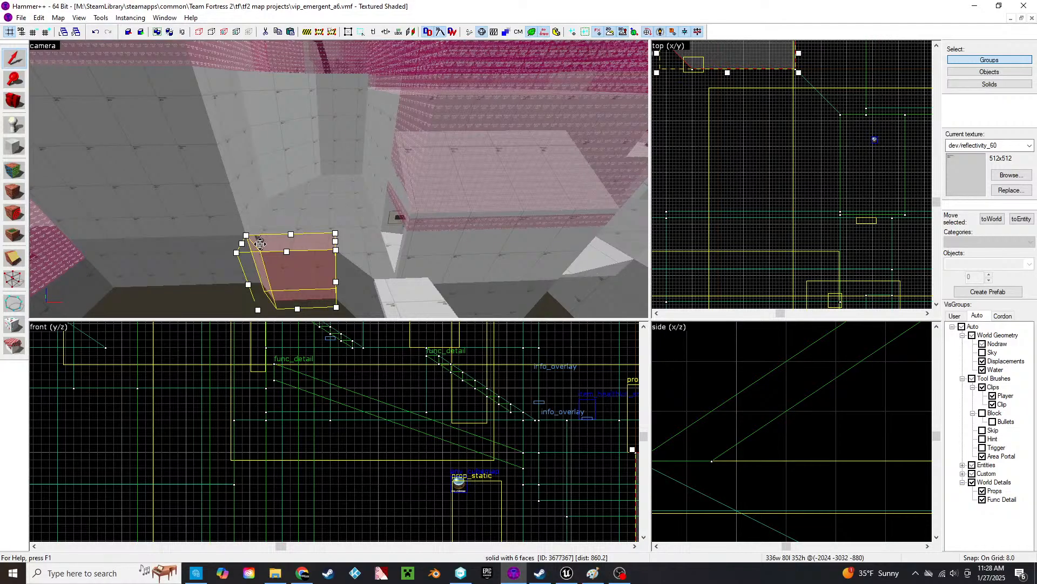
pyautogui.click(260, 243)
pyautogui.moveTo(707, 74); pyautogui.dragTo(667, 169, button='middle')
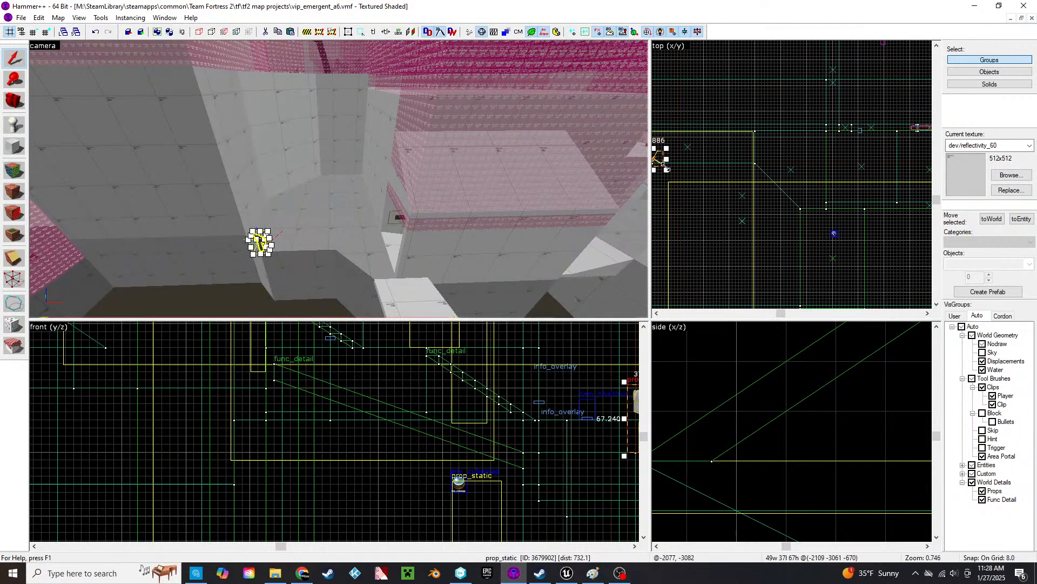
pyautogui.moveTo(656, 157); pyautogui.dragTo(790, 194)
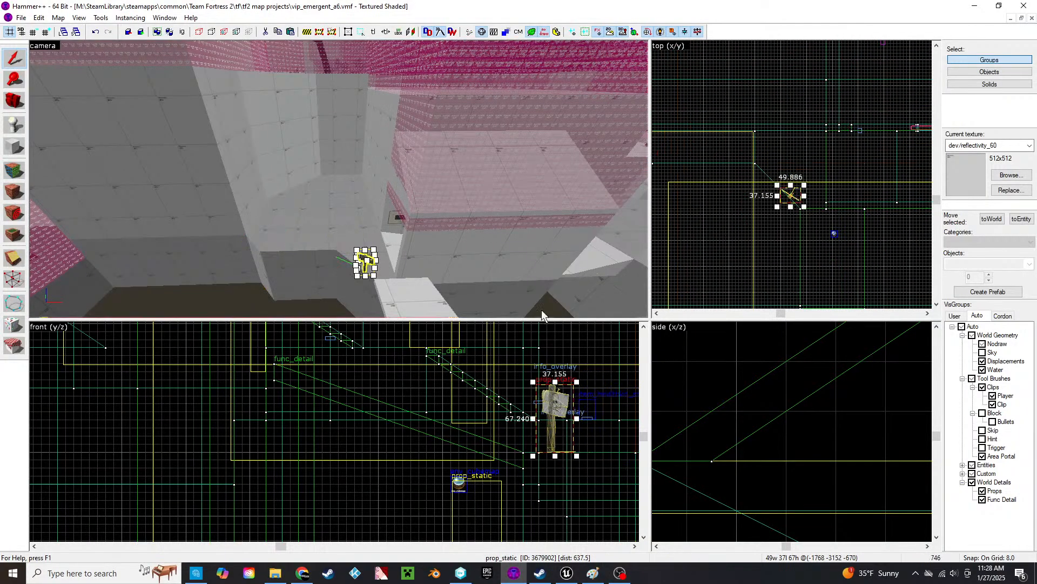
# - Delete the angled five-sided wall piece in the far corner of the side area
pyautogui.press('z')
pyautogui.press('z')
pyautogui.click(395, 127)
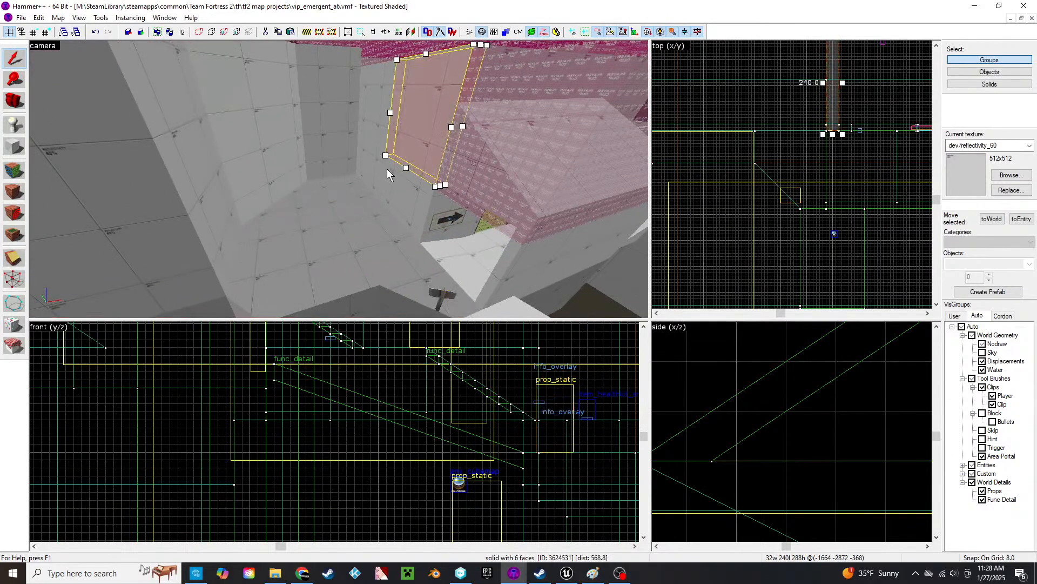
pyautogui.click(386, 223)
pyautogui.click(362, 234)
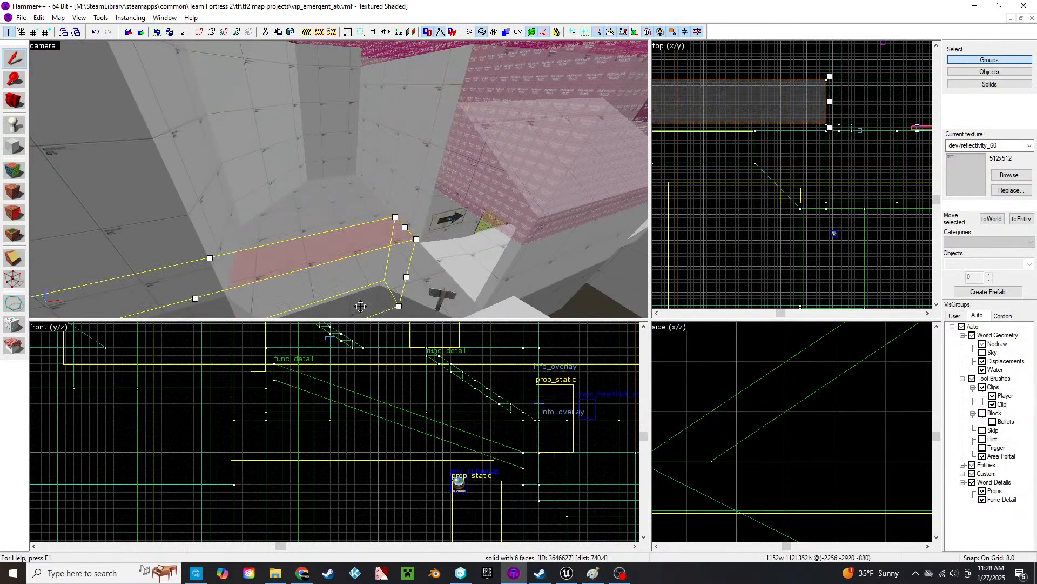
pyautogui.click(246, 226)
pyautogui.click(286, 175)
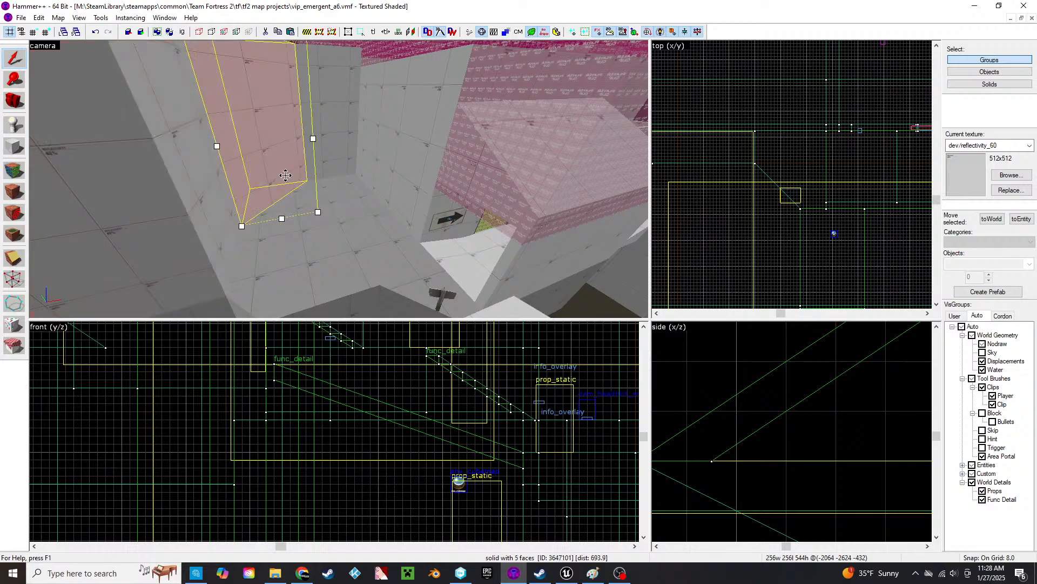
pyautogui.press('Delete')
# - Extend the 512-unit-wide back wall block forward over the side area, making it 608 units long
pyautogui.click(181, 234)
pyautogui.click(286, 119)
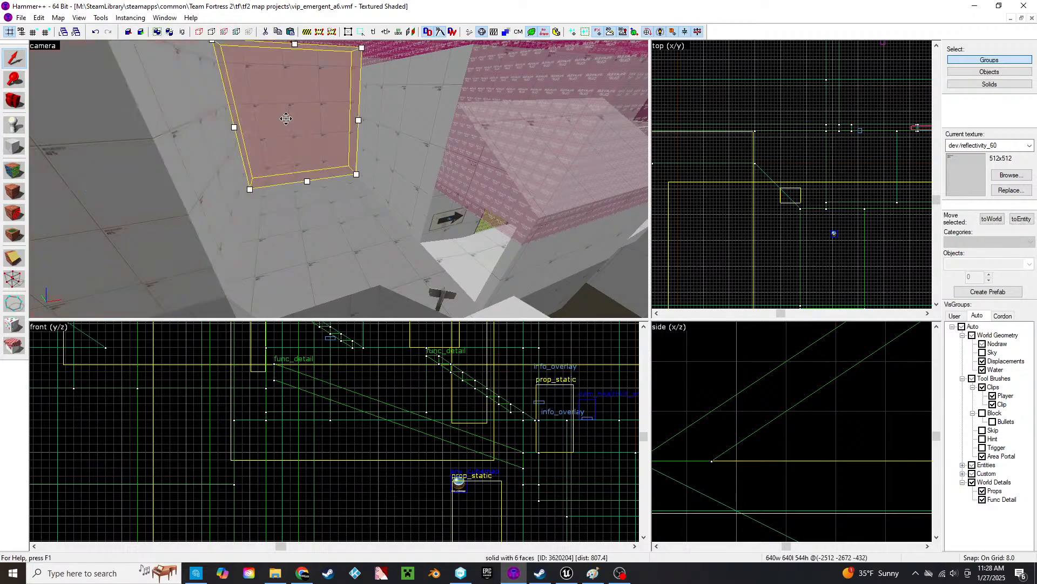
pyautogui.scroll(-5, 763, 134)
pyautogui.moveTo(818, 114); pyautogui.dragTo(850, 243, button='middle')
pyautogui.scroll(2, 759, 233)
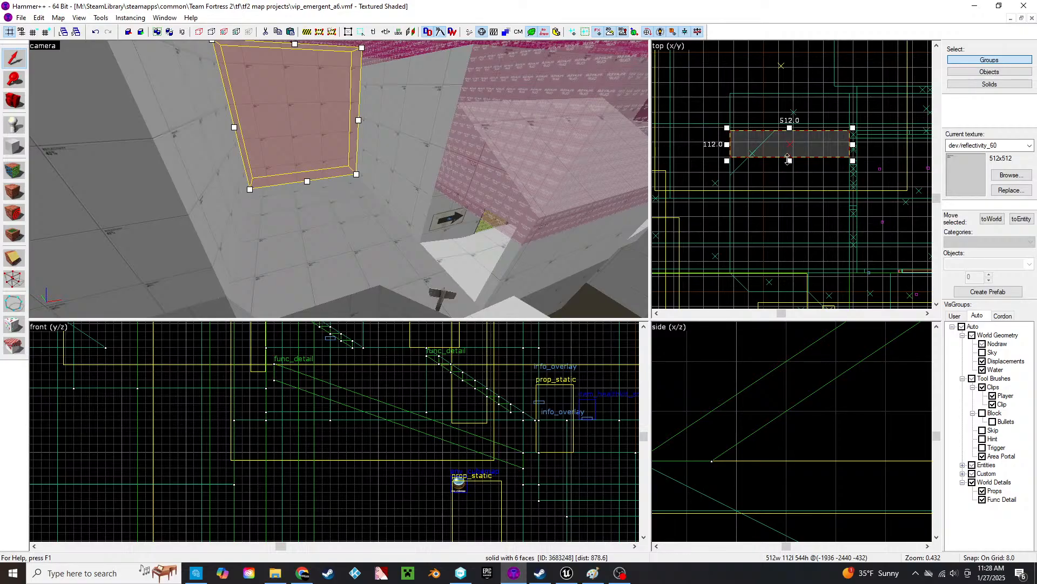
pyautogui.moveTo(788, 159); pyautogui.dragTo(784, 271)
pyautogui.scroll(5, 762, 211)
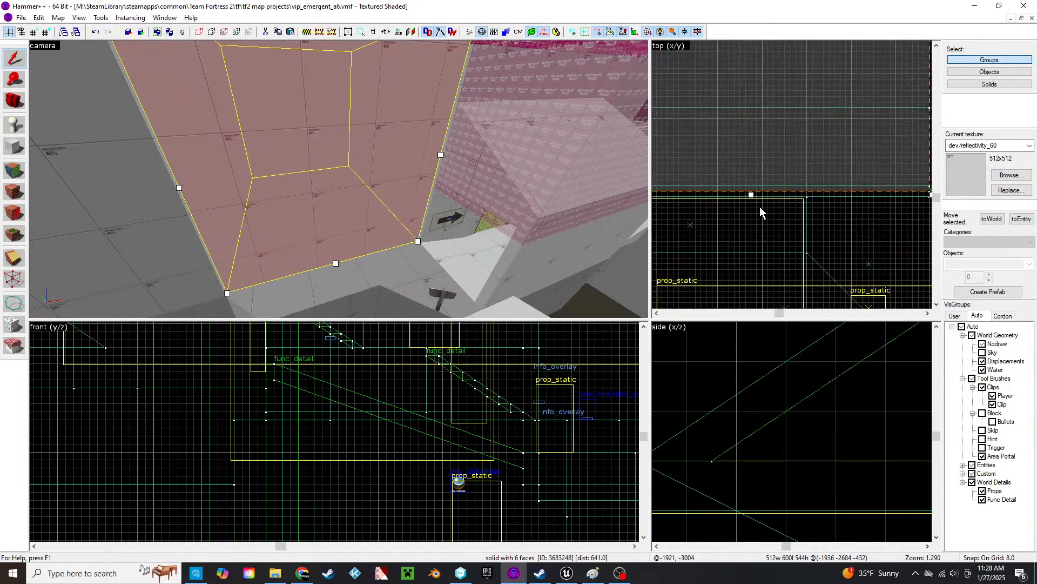
pyautogui.moveTo(751, 195); pyautogui.dragTo(752, 203)
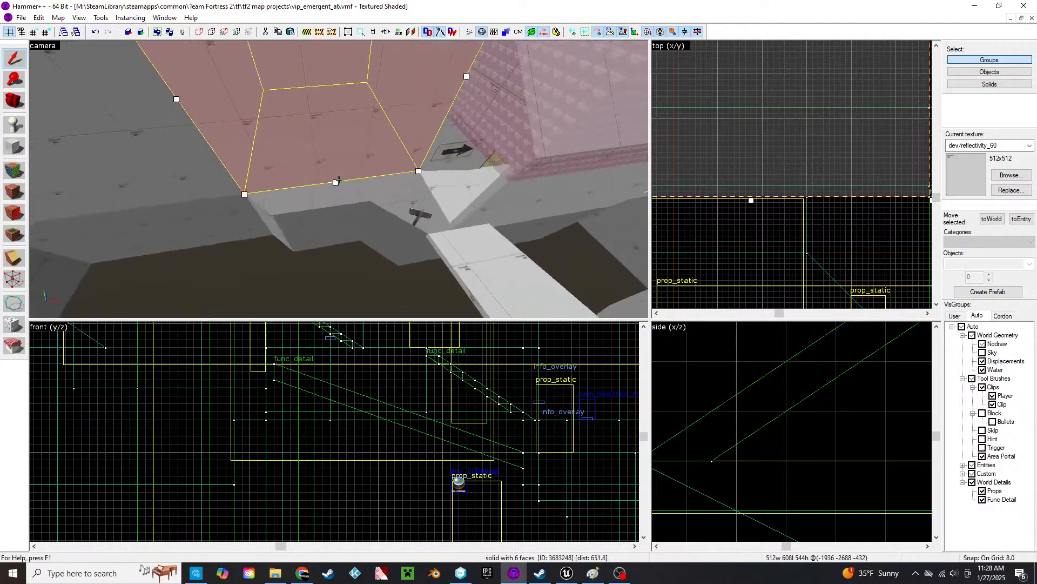
# - Clip the ledge block in front of the extended wall, keeping only its 80-unit triangular end piece
pyautogui.click(339, 171)
pyautogui.moveTo(796, 178); pyautogui.dragTo(844, 137, button='middle')
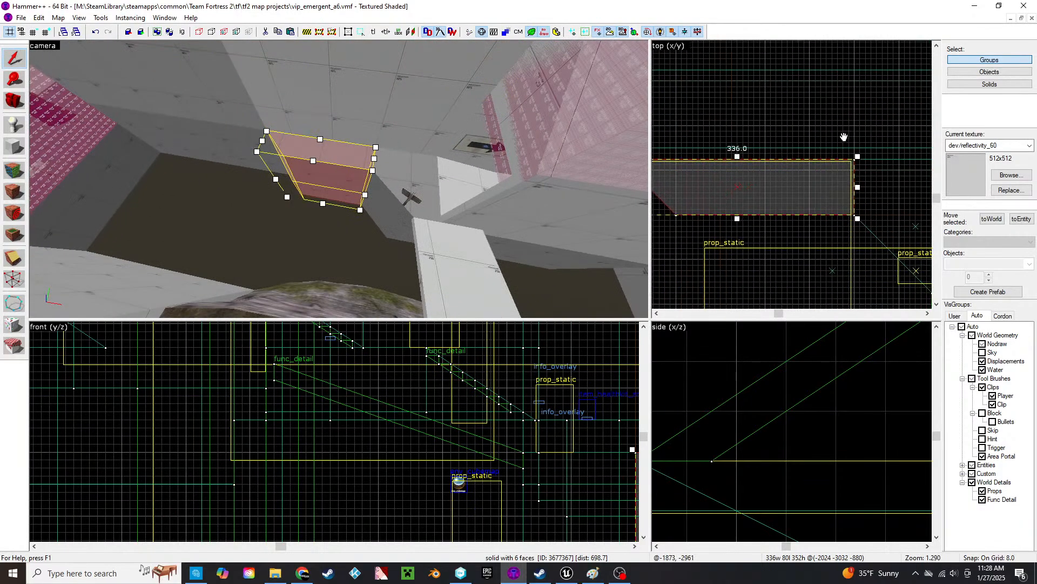
pyautogui.click(20, 262)
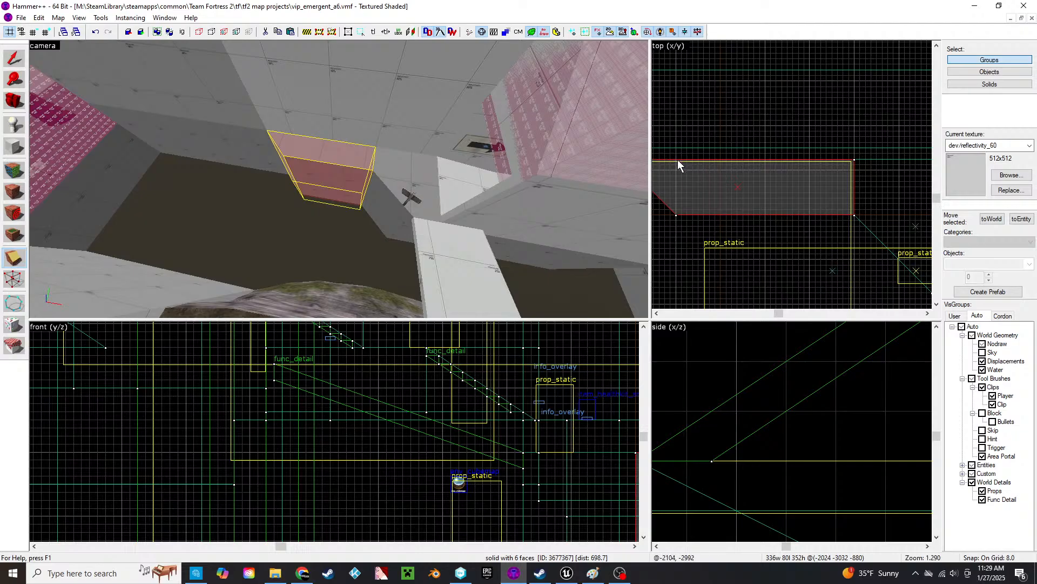
pyautogui.moveTo(677, 160); pyautogui.dragTo(678, 199)
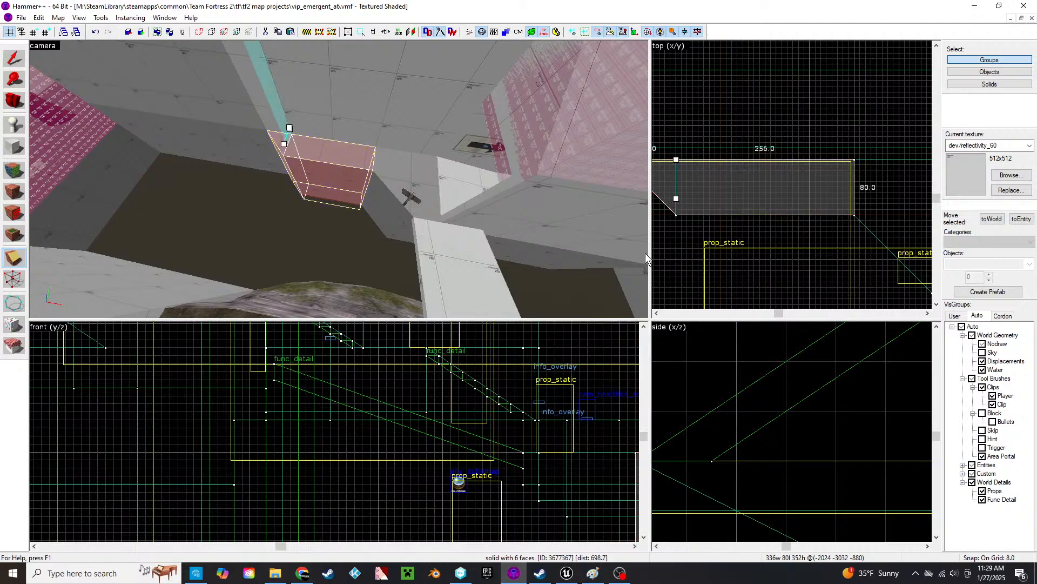
pyautogui.hotkey('shift', 'x')
pyautogui.press('Return')
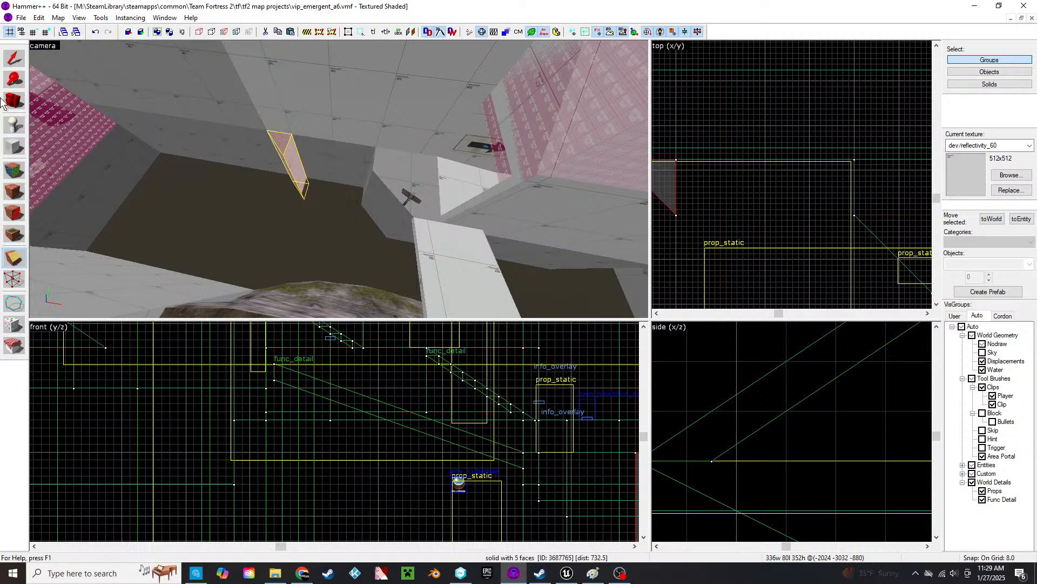
# - Move the triangular ledge piece along the wall so it sits flush against the angled ledge by the signpost
pyautogui.click(14, 58)
pyautogui.click(454, 189)
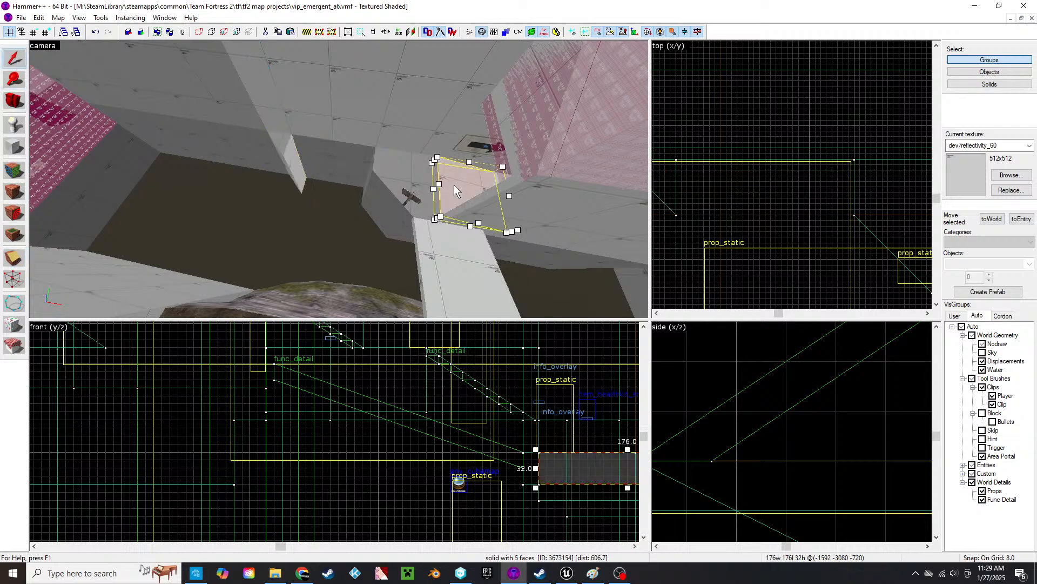
pyautogui.click(283, 161)
pyautogui.moveTo(668, 180); pyautogui.dragTo(847, 181)
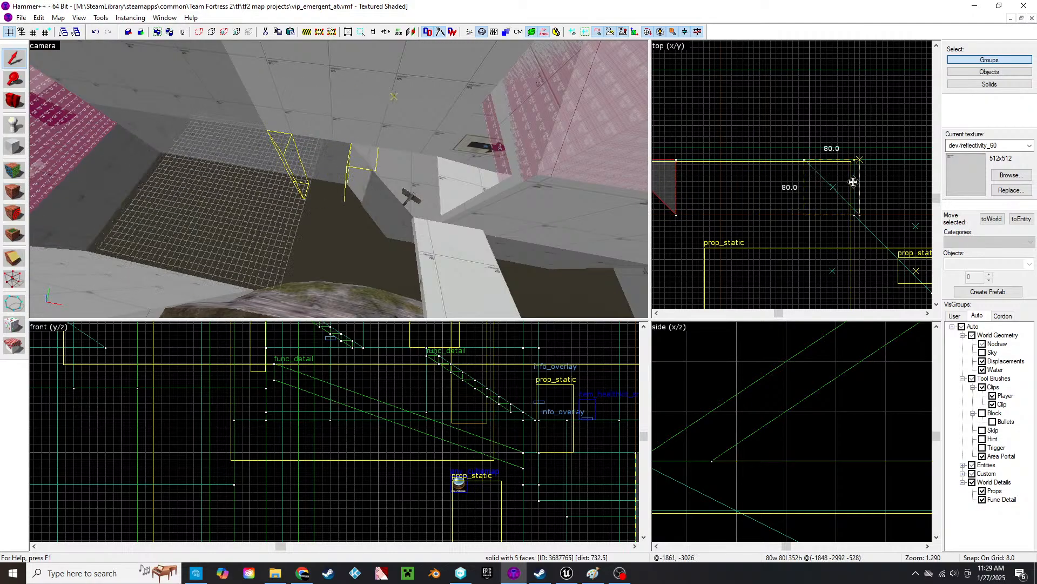
pyautogui.press('z')
pyautogui.press('w')
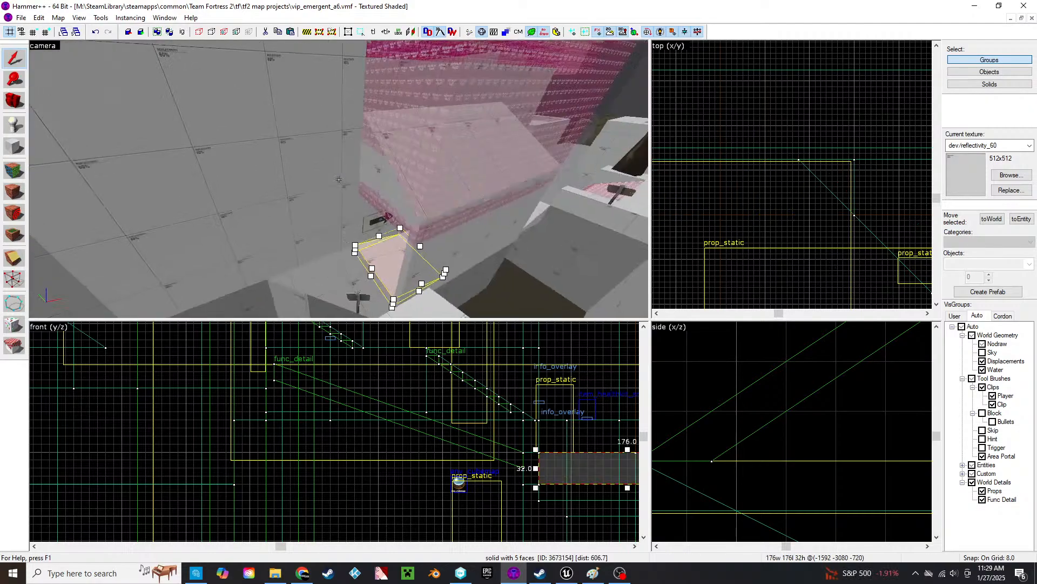
pyautogui.press('z')
pyautogui.click(384, 141)
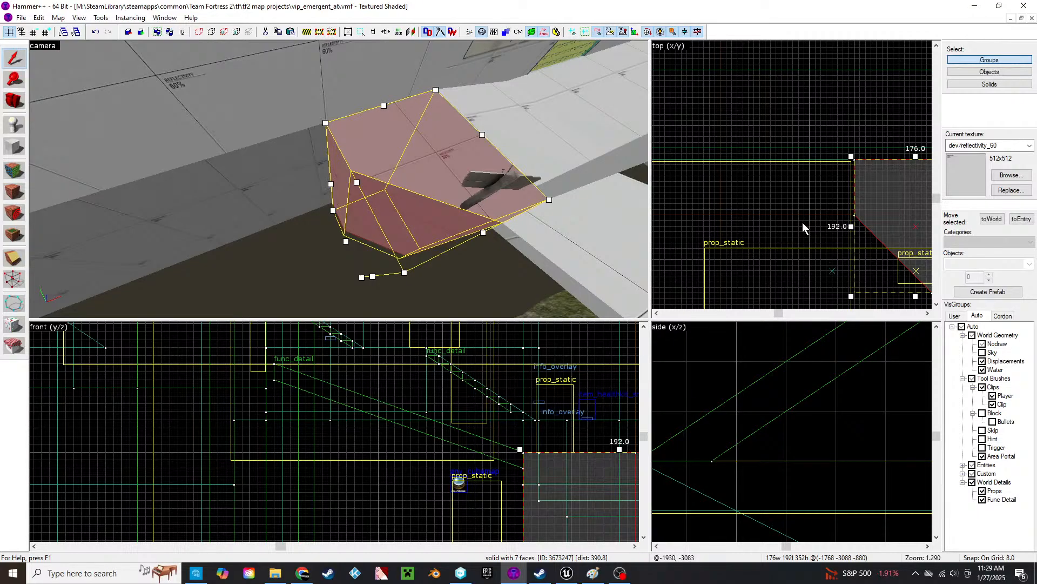
pyautogui.click(800, 222)
pyautogui.click(394, 161)
pyautogui.click(19, 265)
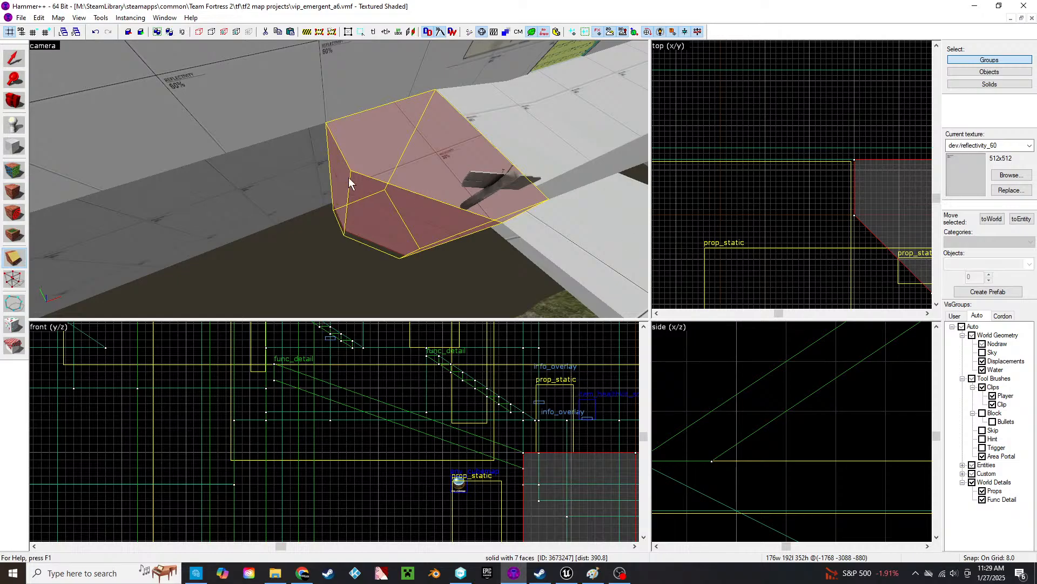
pyautogui.press('Return')
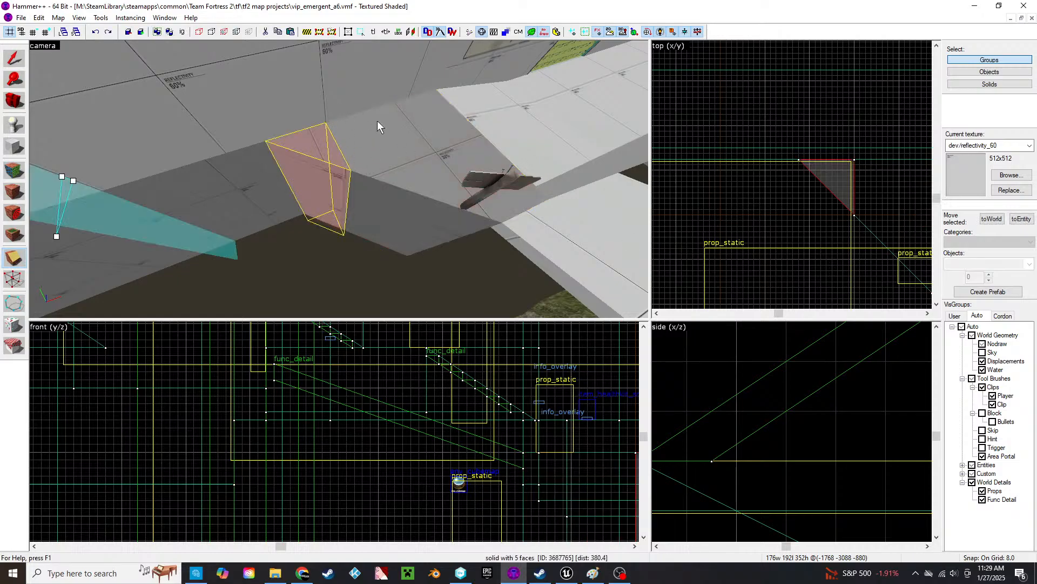
pyautogui.click(12, 66)
pyautogui.click(209, 76)
pyautogui.press('z')
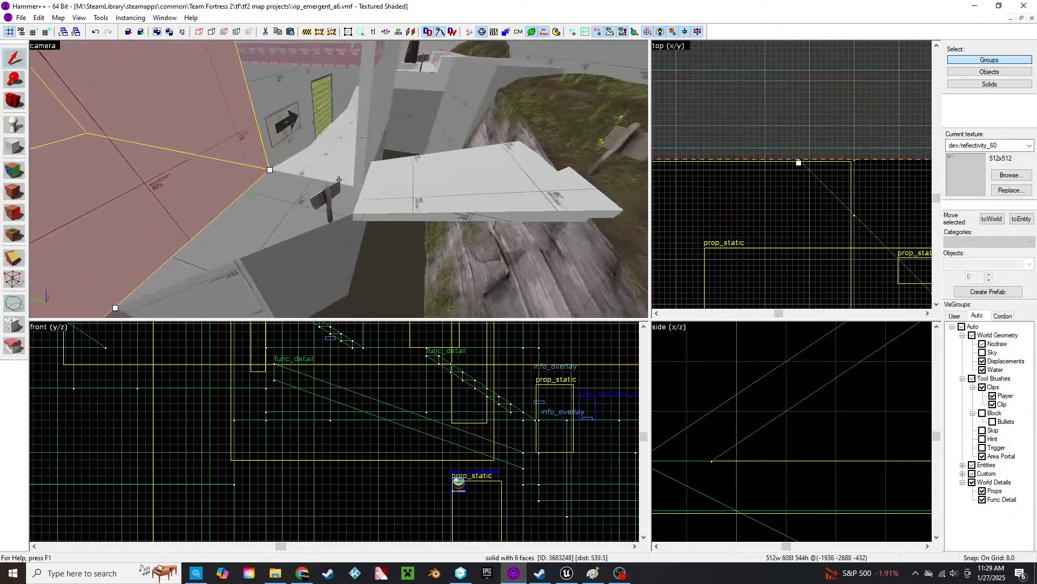
# - Shorten the 16-unit-thick wall beside the ramp to 416 units, opening the end toward the arrow sign
pyautogui.press('z')
pyautogui.click(454, 232)
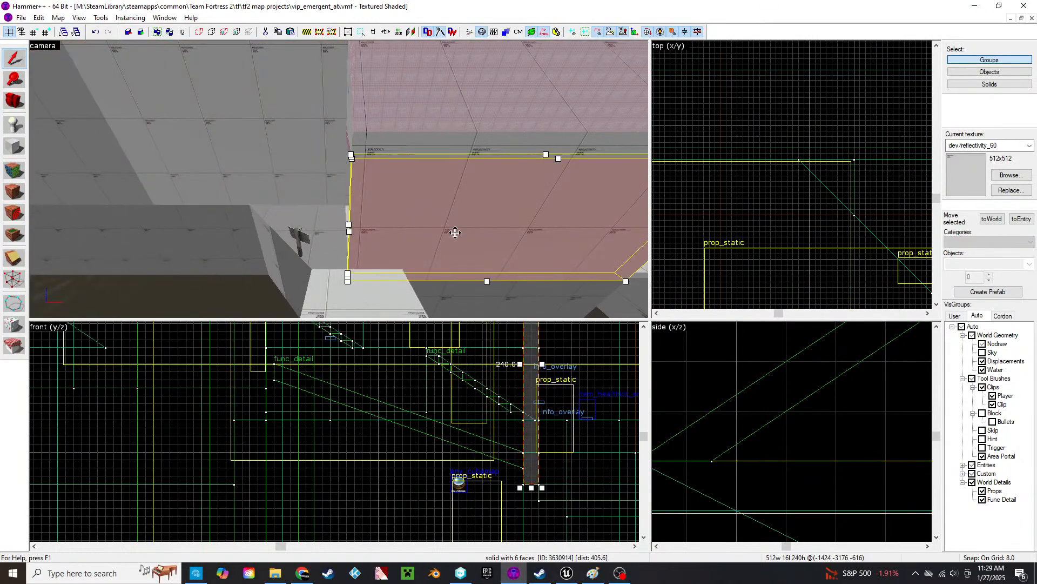
pyautogui.scroll(-9, 656, 211)
pyautogui.scroll(8, 739, 242)
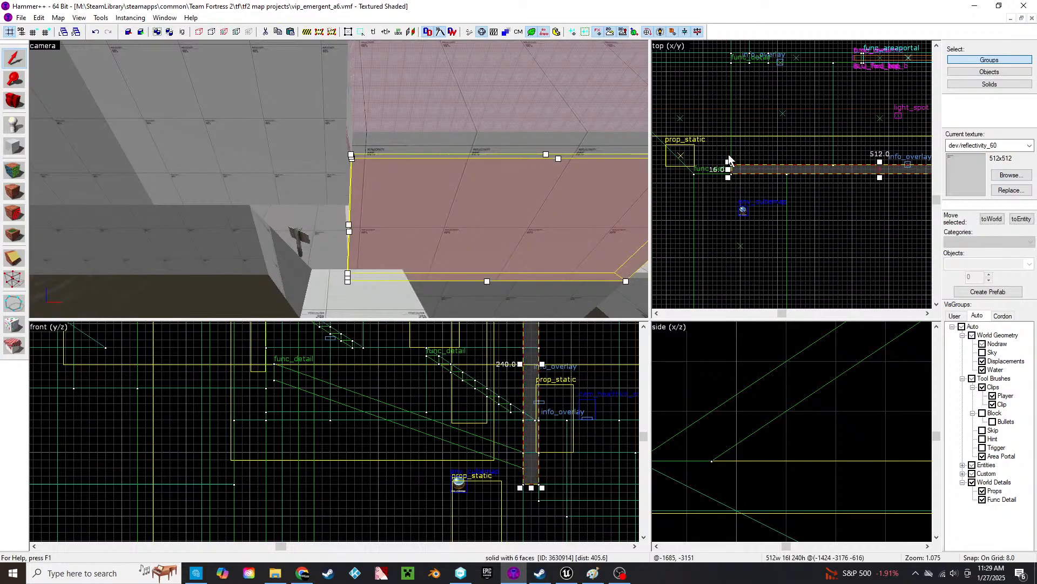
pyautogui.moveTo(728, 169); pyautogui.dragTo(784, 169)
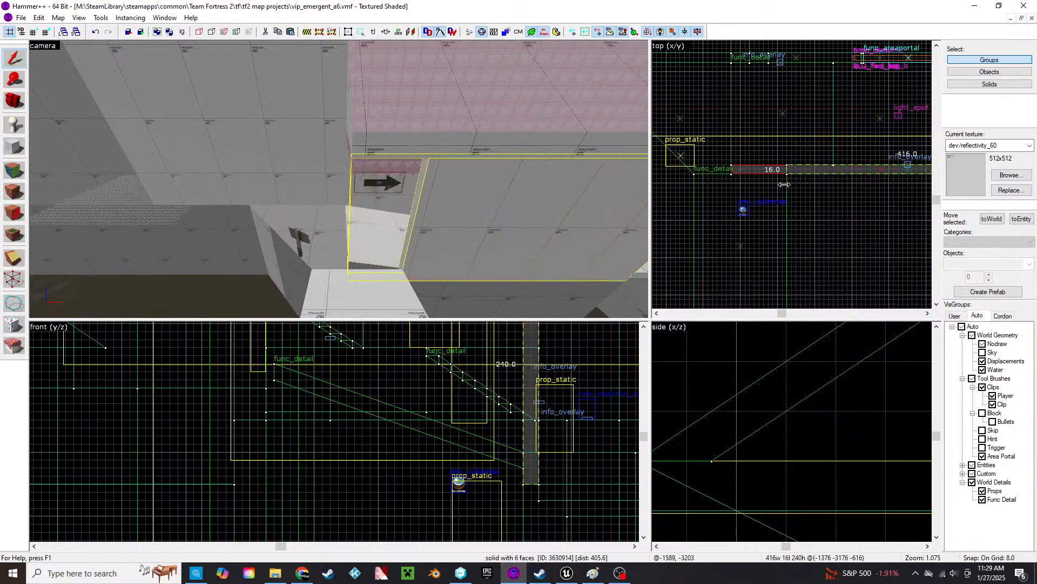
# - Move the raised 176-unit triangular floor block 96 units away from the signpost, to x -1496, y -3080
pyautogui.click(395, 257)
pyautogui.press('z')
pyautogui.press('w')
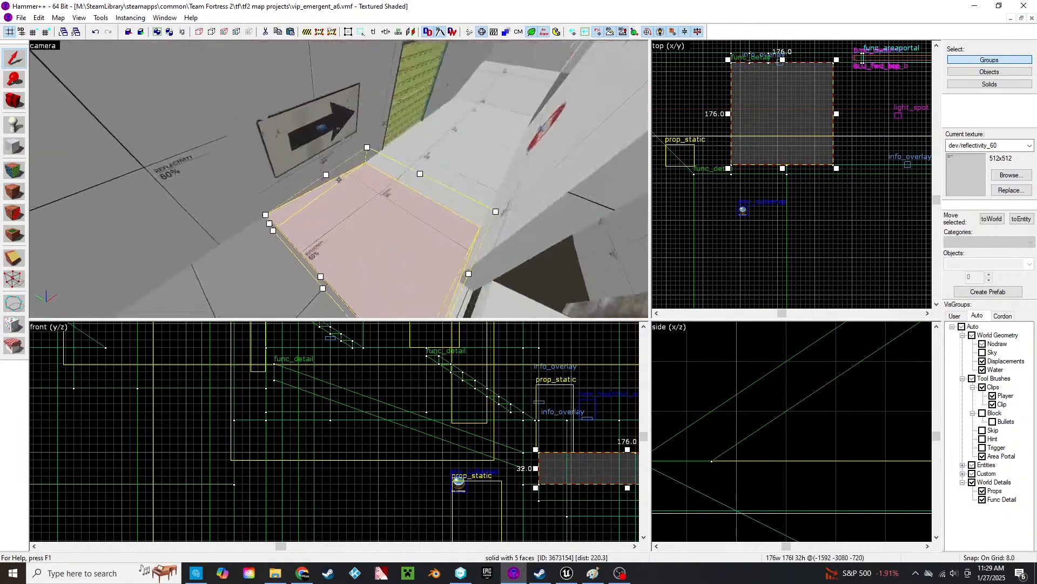
pyautogui.press('z')
pyautogui.moveTo(832, 120); pyautogui.dragTo(888, 122)
pyautogui.moveTo(879, 151); pyautogui.dragTo(866, 177, button='middle')
pyautogui.scroll(2, 873, 161)
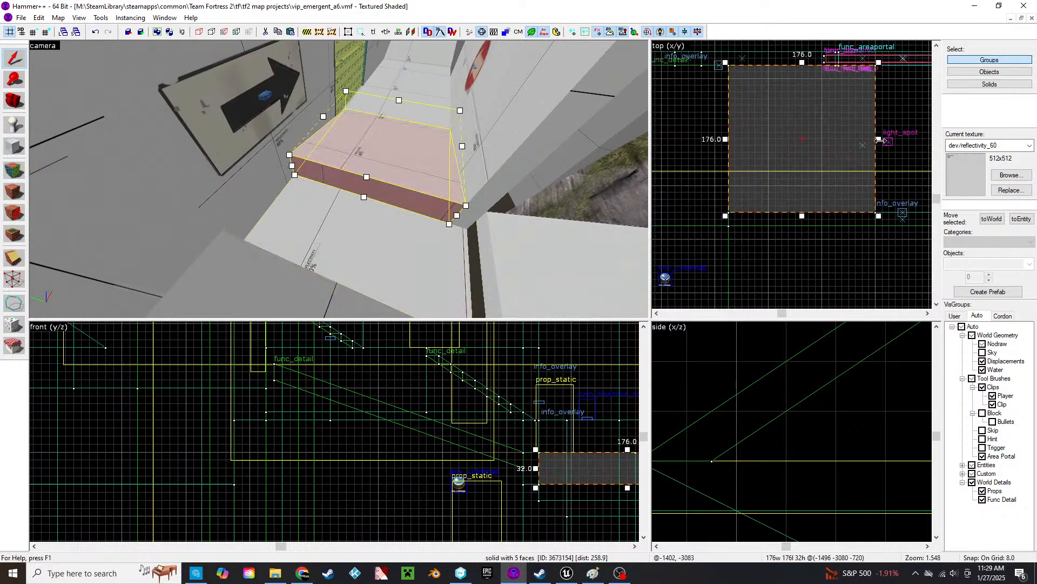
# - Narrow the triangular floor block to 112 units from its far side, keeping the edge at the ramp fixed
pyautogui.press('z')
pyautogui.press('d')
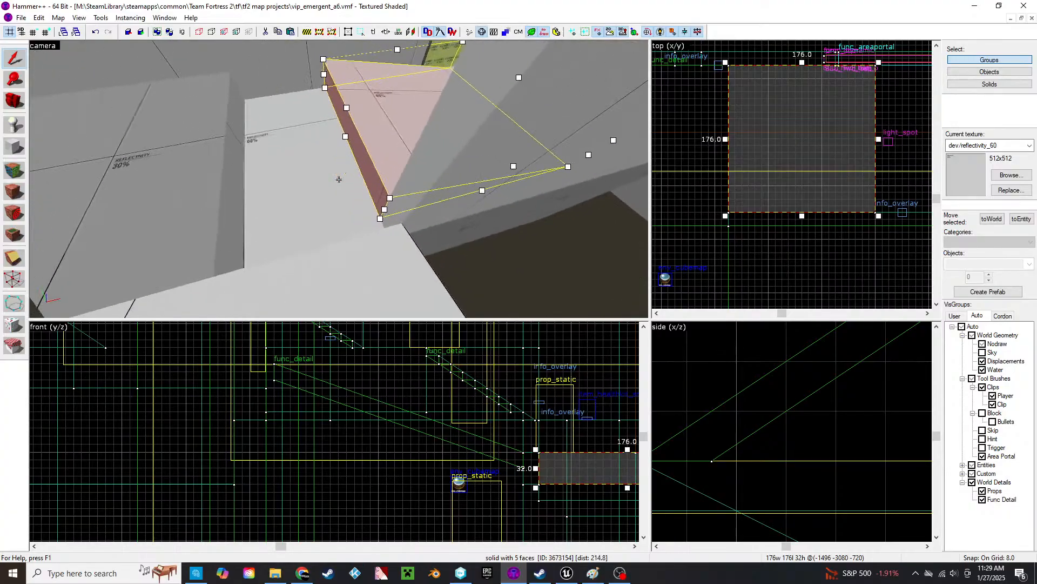
pyautogui.press('z')
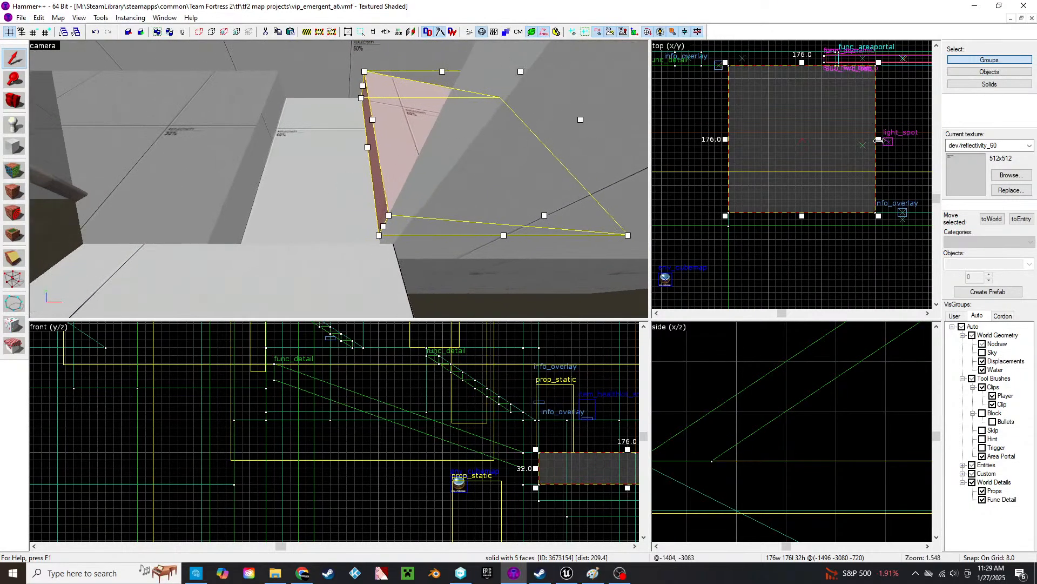
pyautogui.moveTo(879, 139); pyautogui.dragTo(824, 141)
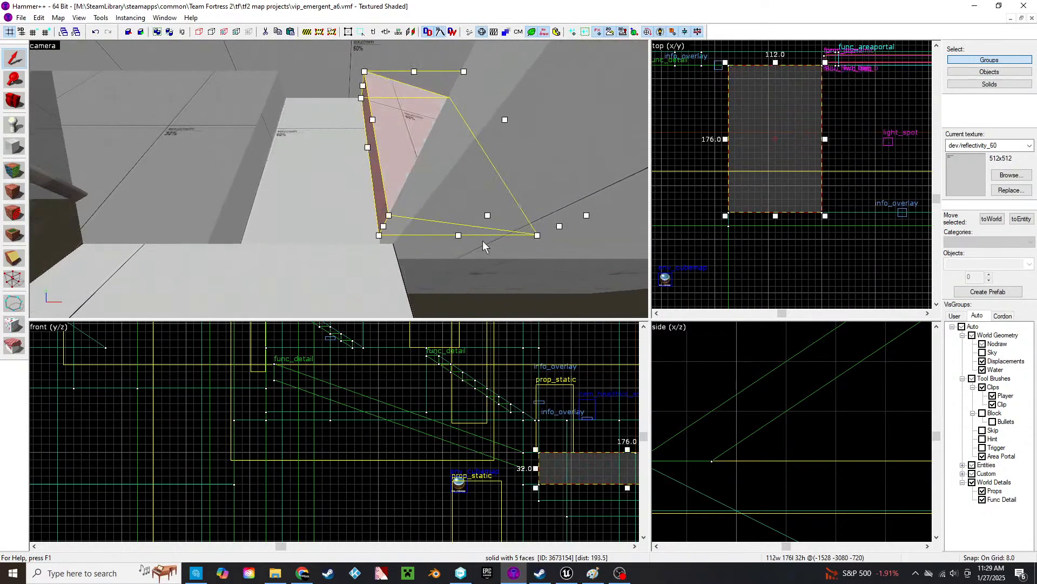
# - Examine the floor block, sloped ramp and signed wall surrounding the triangular floor block
pyautogui.click(207, 187)
pyautogui.click(297, 183)
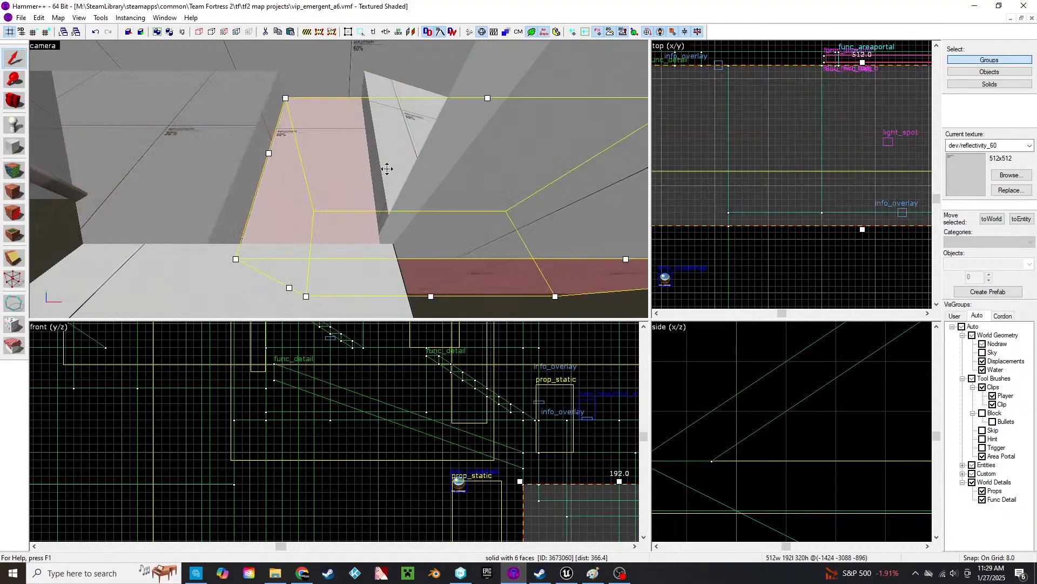
pyautogui.click(286, 278)
pyautogui.click(285, 278)
pyautogui.press('z')
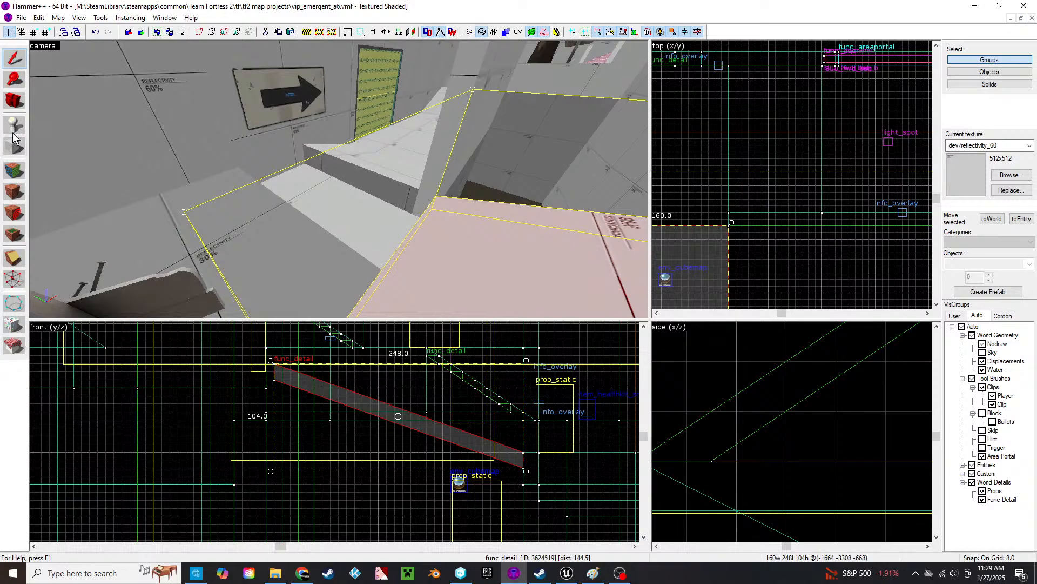
pyautogui.click(201, 125)
pyautogui.click(467, 131)
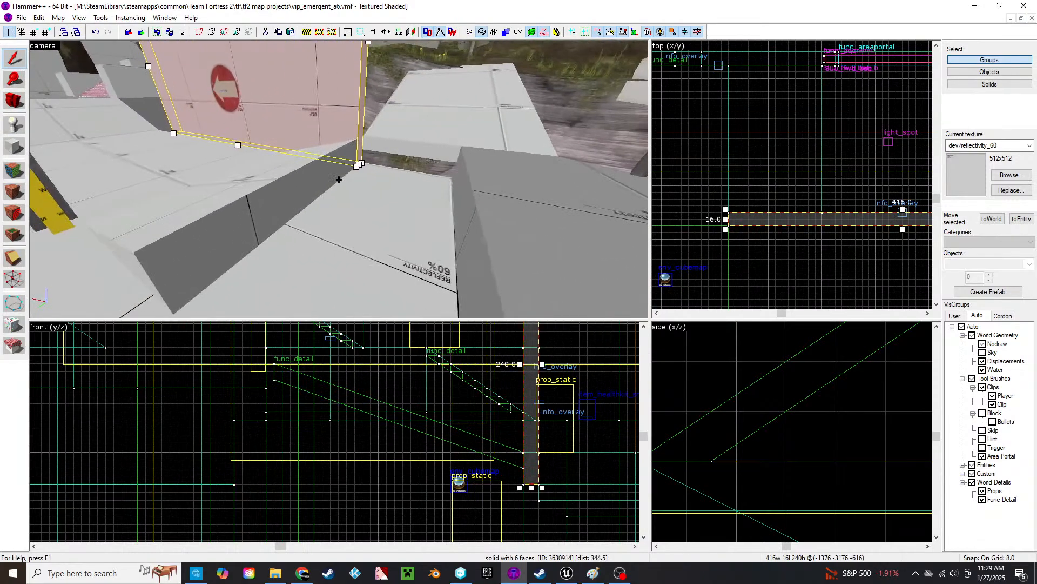
pyautogui.click(454, 240)
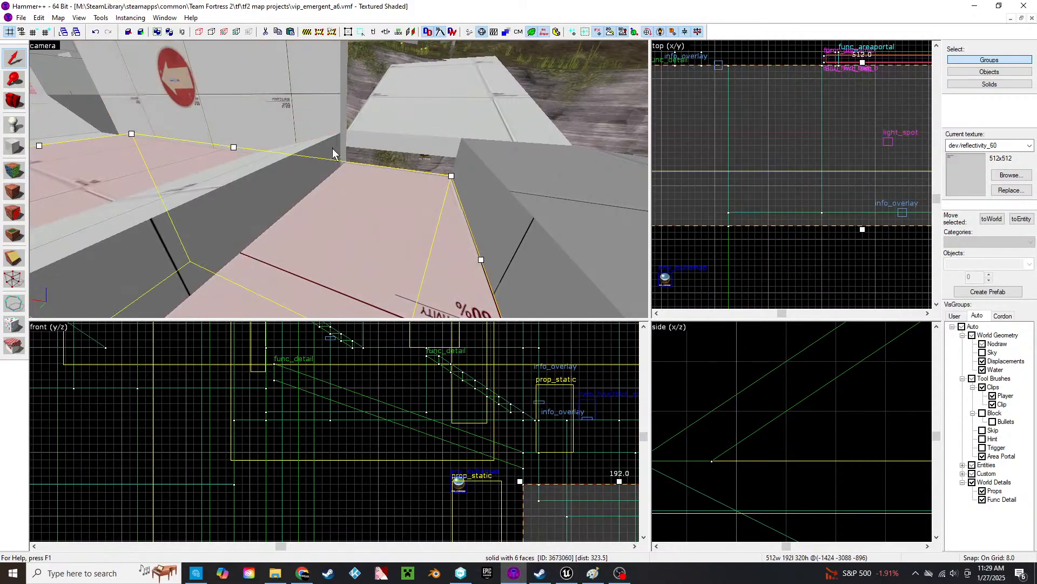
# - Copy the 16-unit-thick signed wall beside the triangular floor block and resize the copy to 96 by 192 units in plan
pyautogui.click(324, 84)
pyautogui.moveTo(822, 236); pyautogui.dragTo(883, 287, button='middle')
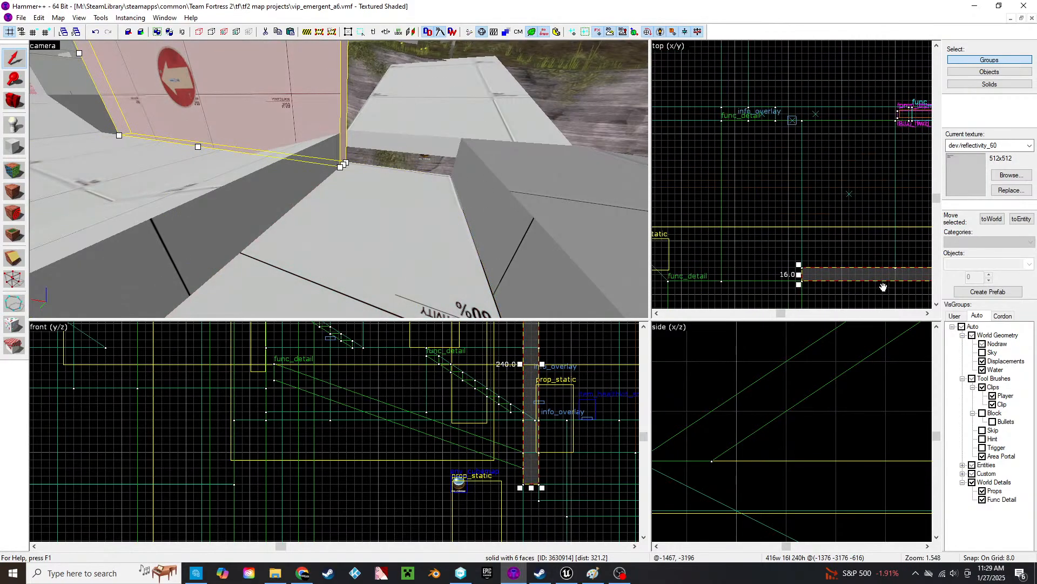
pyautogui.moveTo(832, 274)
pyautogui.keyDown('shift'); pyautogui.mouseDown()
pyautogui.moveTo(729, 109)
pyautogui.moveTo(743, 132)
pyautogui.moveTo(751, 128)
pyautogui.mouseUp(); pyautogui.keyUp('shift')
pyautogui.scroll(-1, 742, 225)
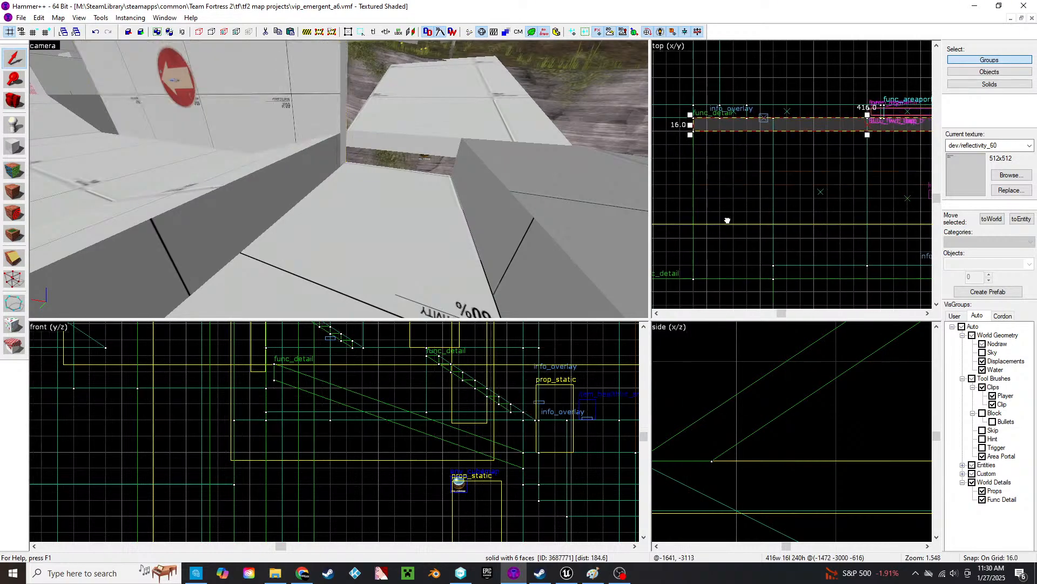
pyautogui.scroll(-1, 881, 188)
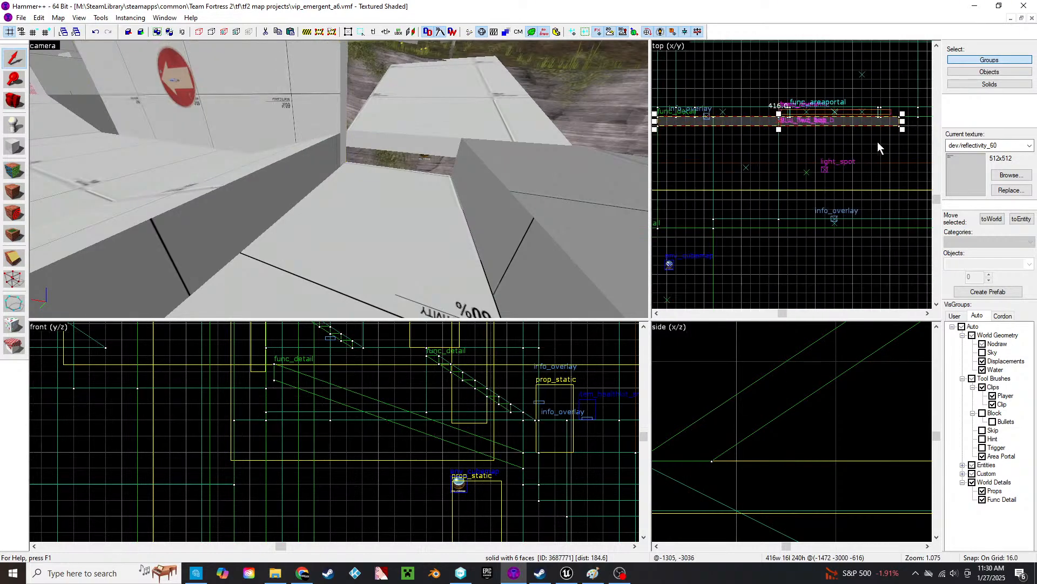
pyautogui.moveTo(901, 129); pyautogui.dragTo(716, 231)
# - Clip the copied wall block horizontally at z -704, keeping only its lowest 32 units as a floor piece by the signpost
pyautogui.press('z')
pyautogui.press('z')
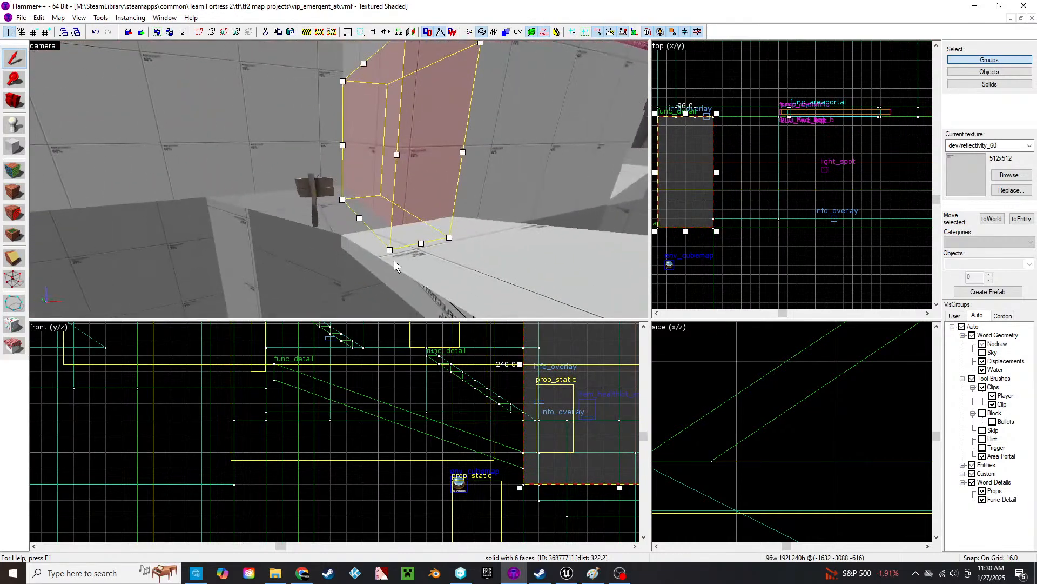
pyautogui.moveTo(499, 472); pyautogui.dragTo(425, 491)
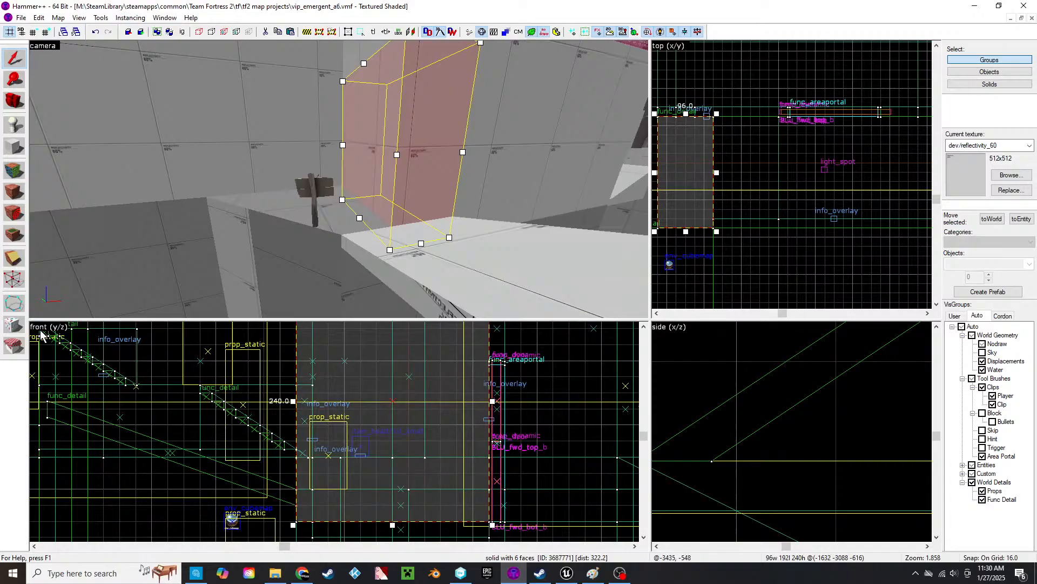
pyautogui.click(18, 264)
pyautogui.hotkey('shift', 'x')
pyautogui.moveTo(328, 489); pyautogui.dragTo(353, 490)
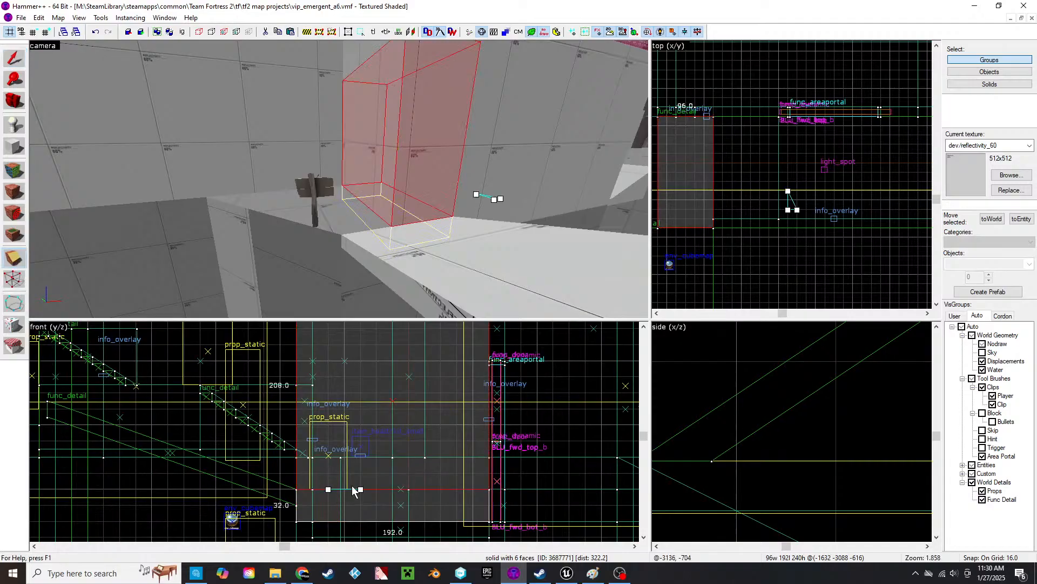
pyautogui.press('Return')
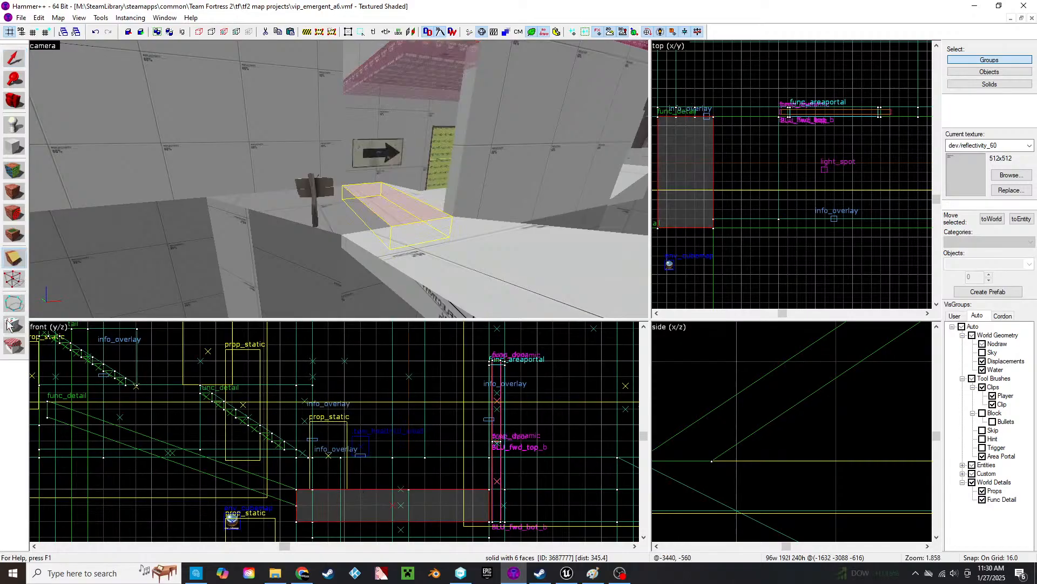
# - Select the ledge's top face around the signpost for face editing and sample its dev/reflectivity_30 texture
pyautogui.click(12, 61)
pyautogui.click(310, 168)
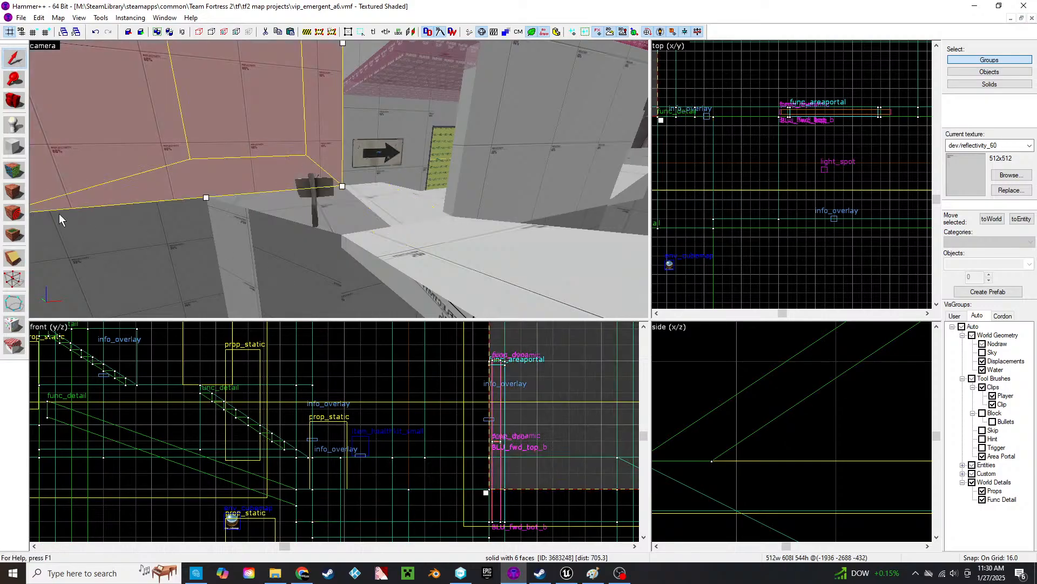
pyautogui.click(10, 172)
pyautogui.click(331, 207)
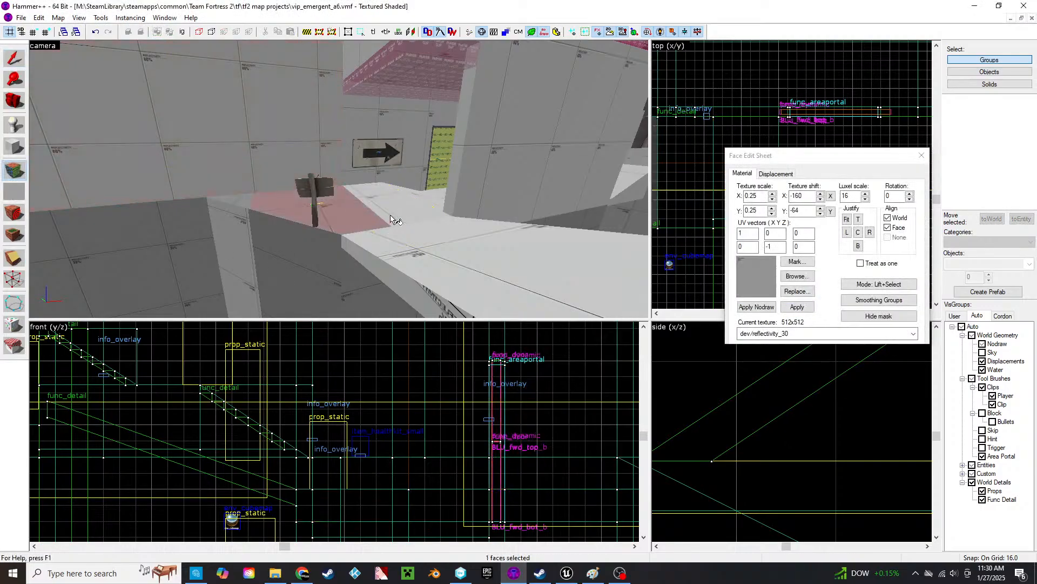
# - Close the face editing sheet and inspect the cliff ramp, the gap beneath it and the grassy path above
pyautogui.press('z')
pyautogui.press('w')
pyautogui.press('w')
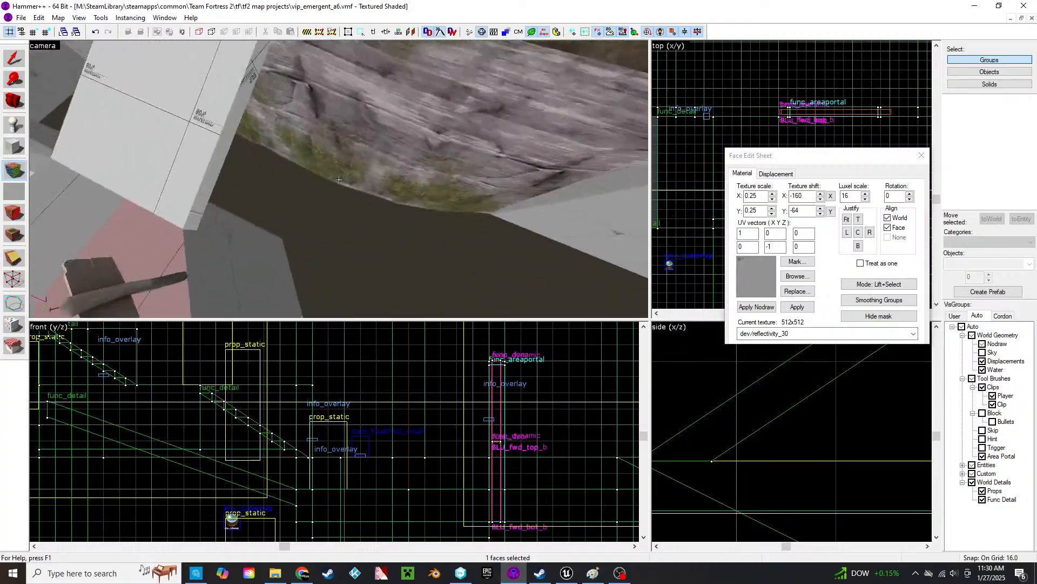
pyautogui.press('s')
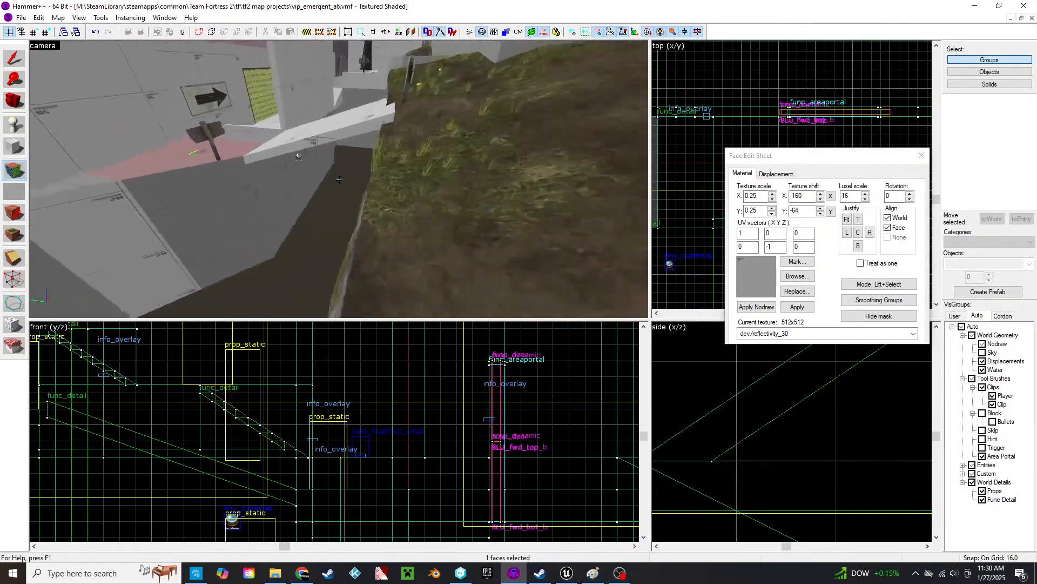
pyautogui.press('w')
pyautogui.press('s')
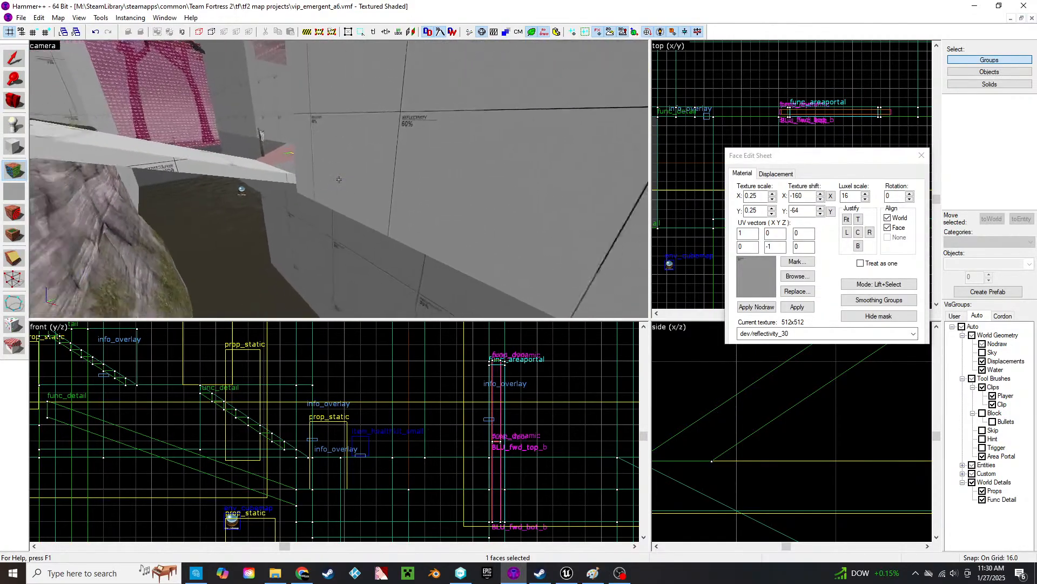
pyautogui.press('z')
pyautogui.click(922, 156)
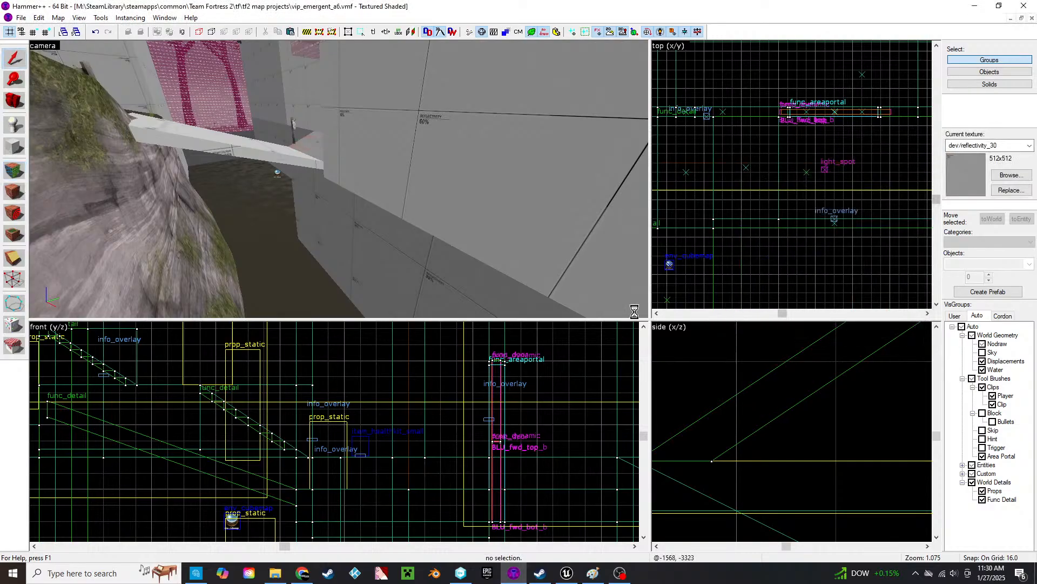
pyautogui.press('z')
pyautogui.press('w')
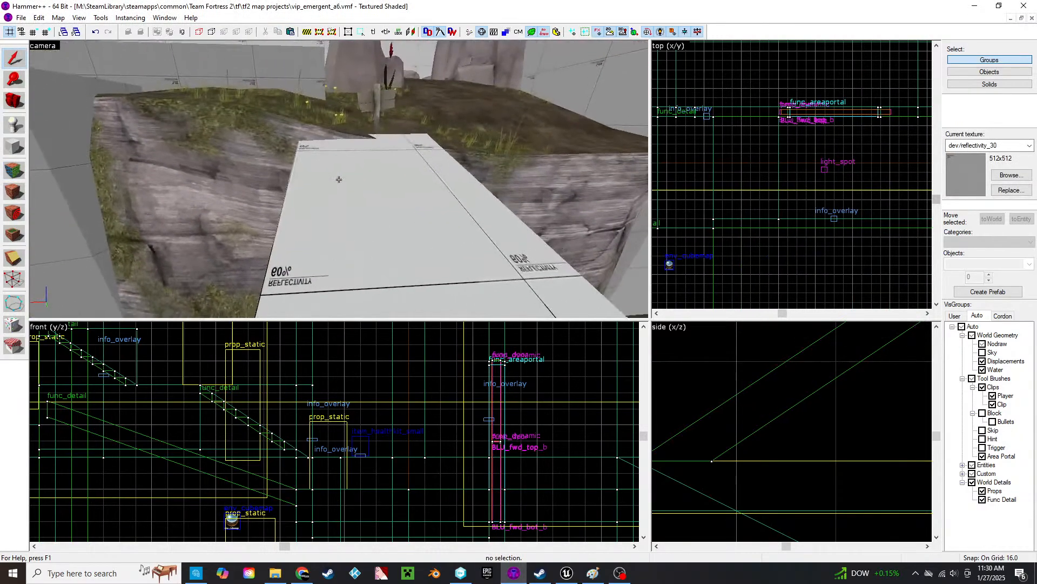
pyautogui.press('w')
pyautogui.press('s')
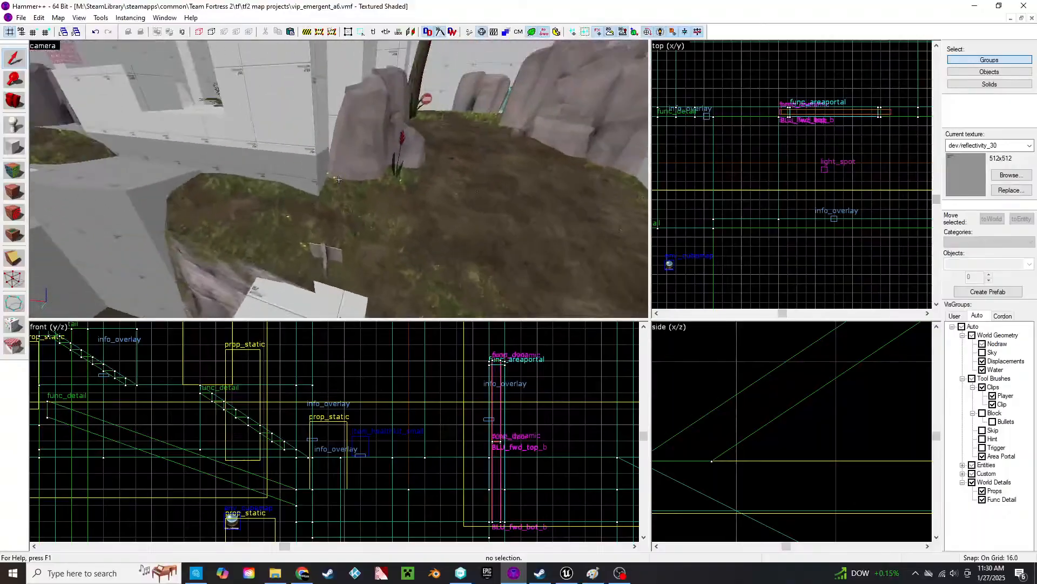
# - Delete the rock prop and the small plant standing by the wall corner on the dirt path
pyautogui.press('z')
pyautogui.click(340, 180)
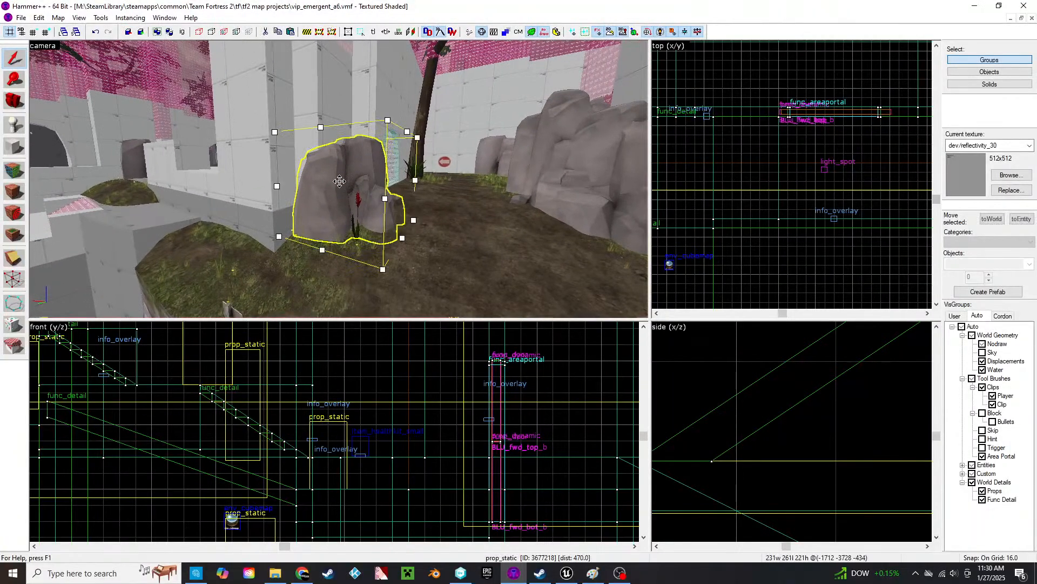
pyautogui.press('Delete')
pyautogui.click(361, 234)
pyautogui.press('Delete')
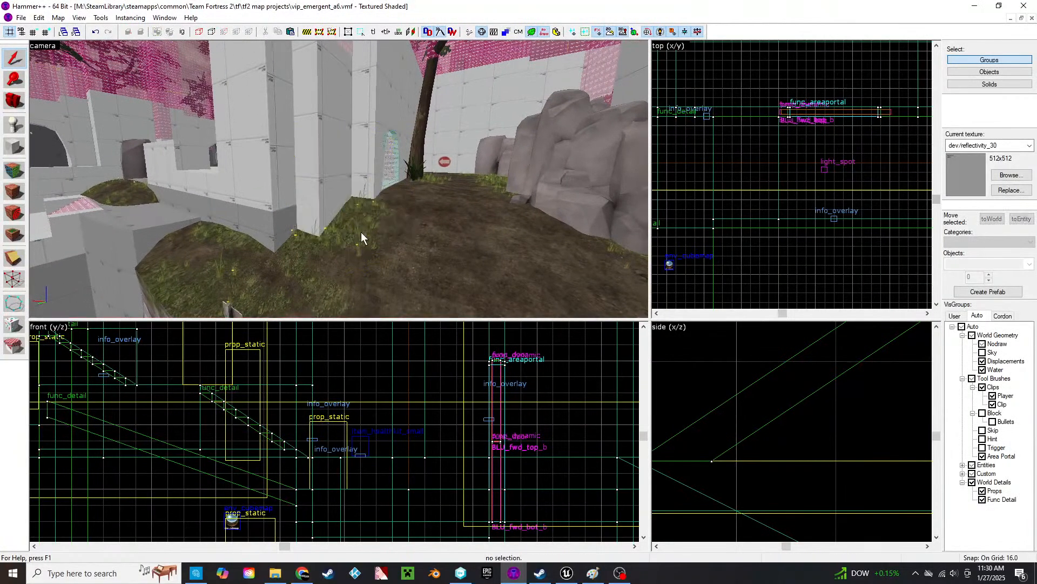
# - Delete the wall column at the path corner and the translucent tool brush above it
pyautogui.click(346, 167)
pyautogui.press('z')
pyautogui.press('w')
pyautogui.press('z')
pyautogui.press('Delete')
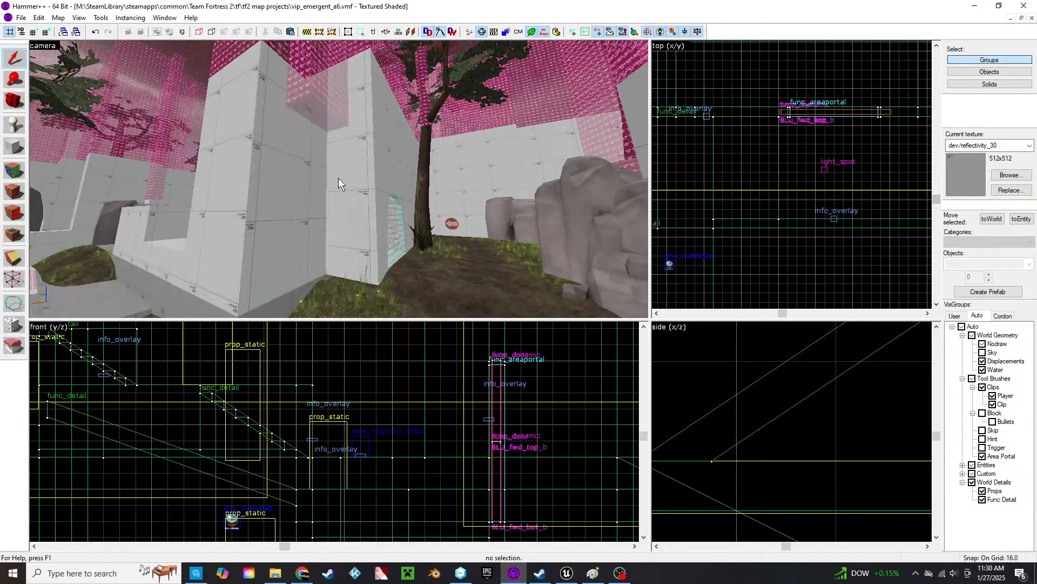
pyautogui.click(330, 122)
pyautogui.press('Delete')
# - Examine the remaining 544-unit-high wall segment and the area portal opening beside the dirt path
pyautogui.click(369, 171)
pyautogui.press('z')
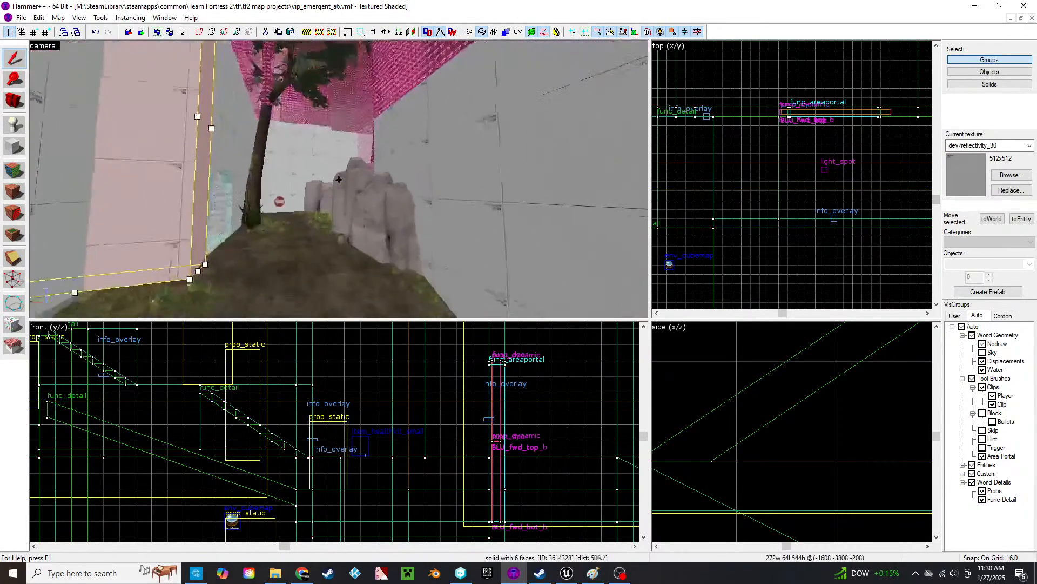
pyautogui.press('w')
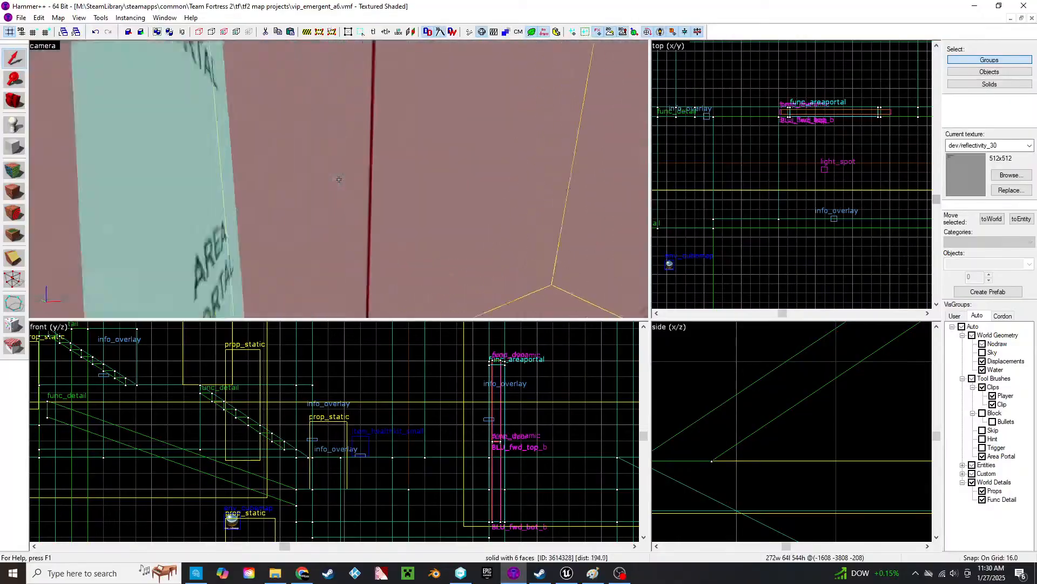
pyautogui.press('a')
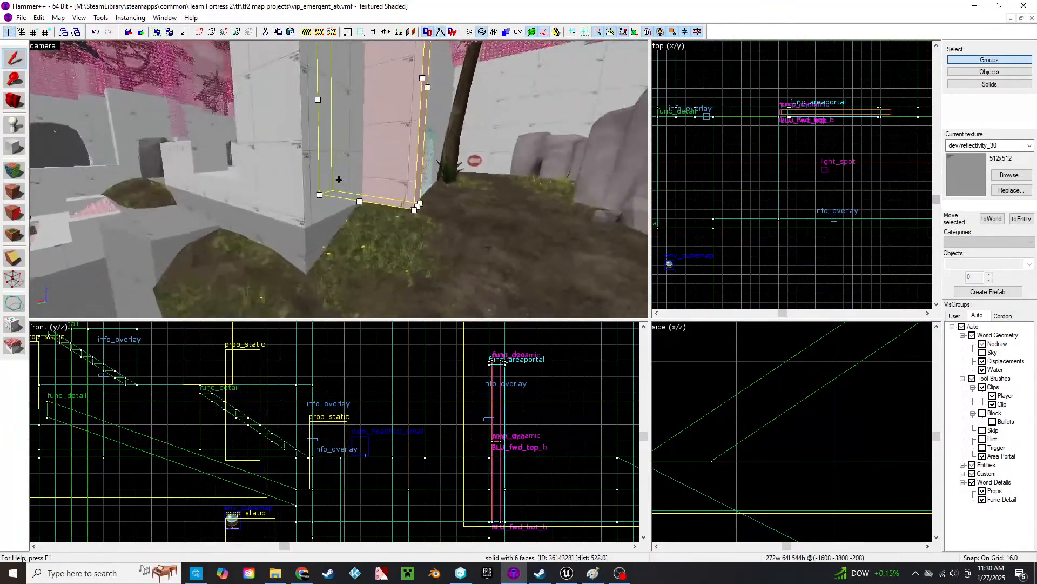
pyautogui.press('w')
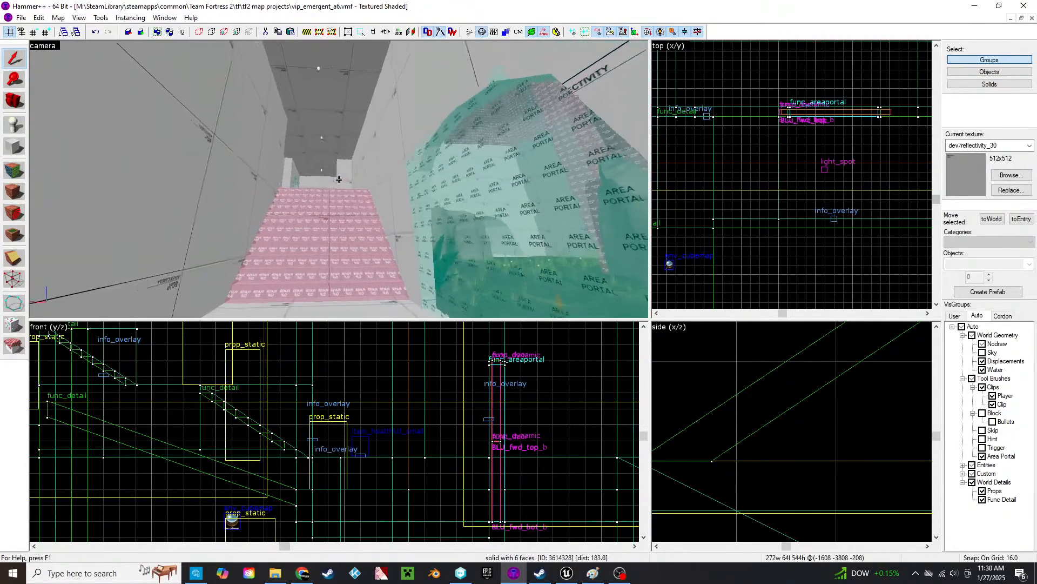
pyautogui.press('s')
pyautogui.press('s')
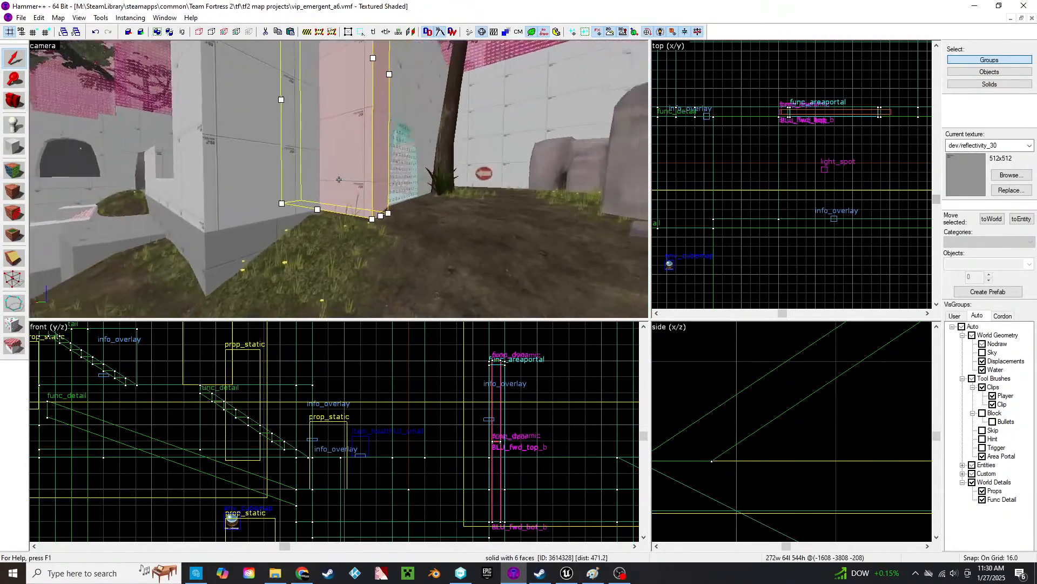
pyautogui.press('w')
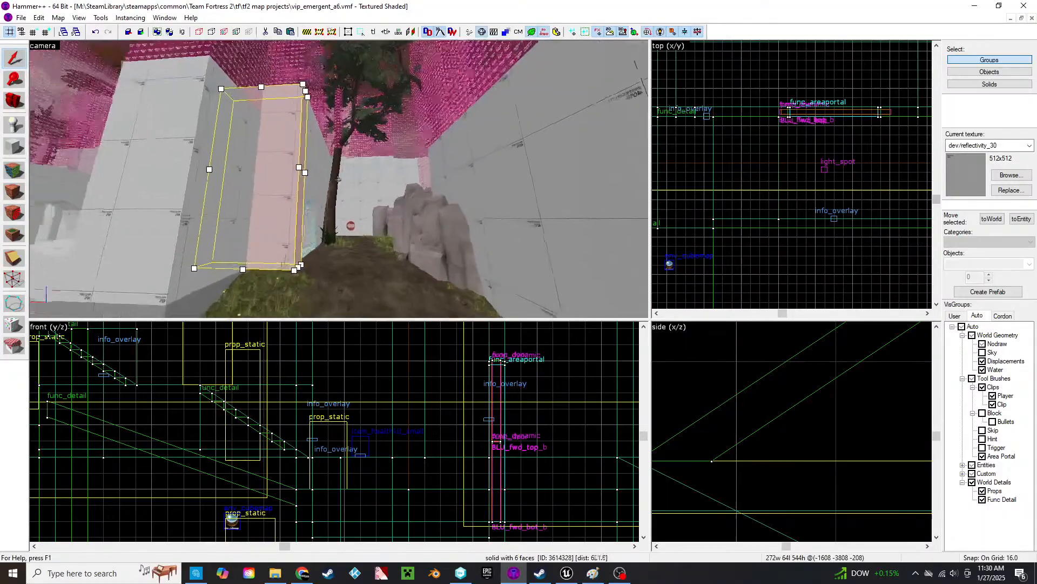
# - Select the large wall block behind the rocks along the dirt path and locate it in the top view
pyautogui.click(429, 166)
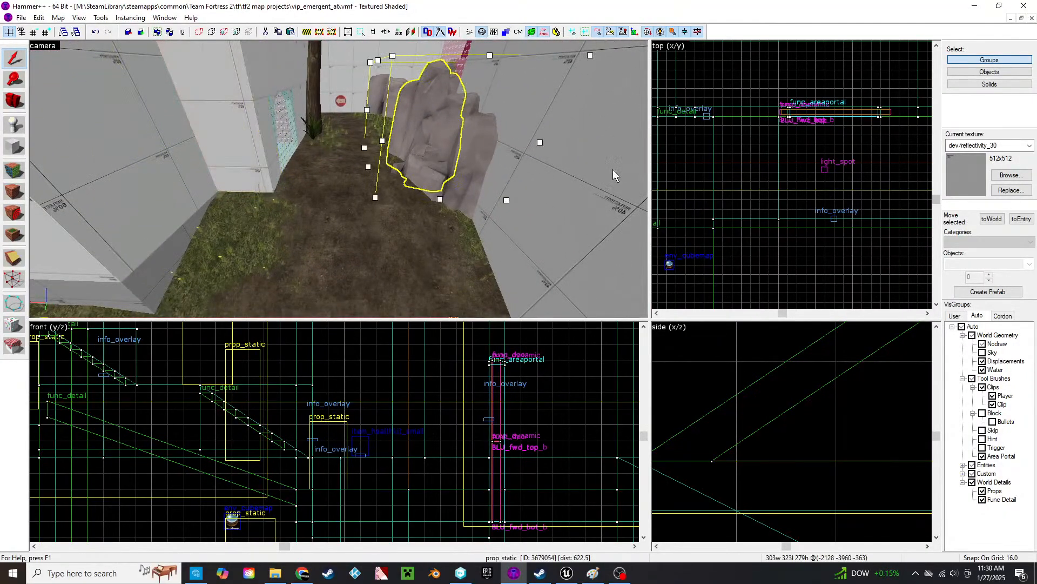
pyautogui.press('z')
pyautogui.press('w')
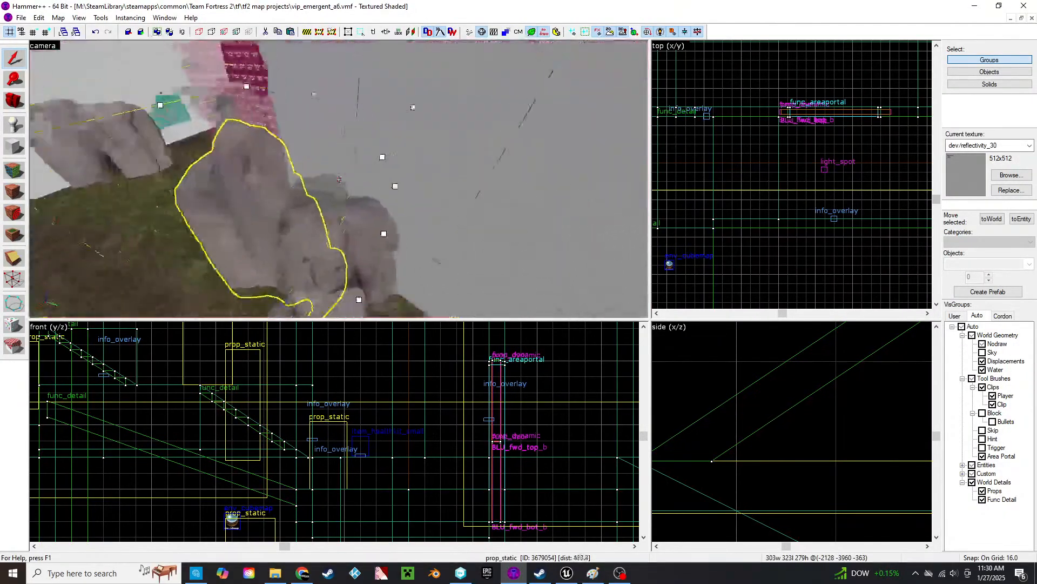
pyautogui.click(339, 178)
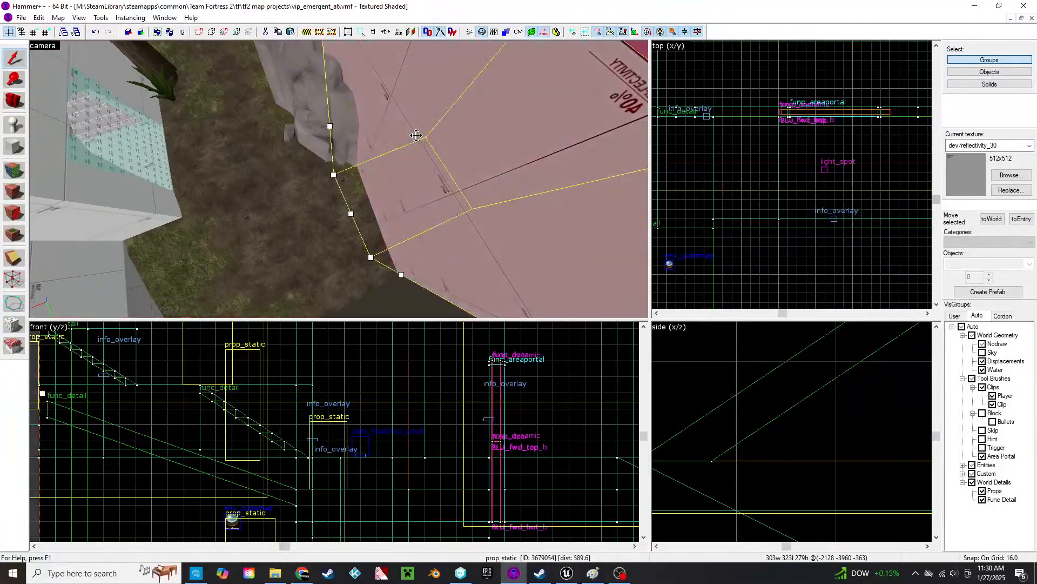
pyautogui.press('z')
pyautogui.scroll(-5, 734, 133)
pyautogui.scroll(-4, 735, 133)
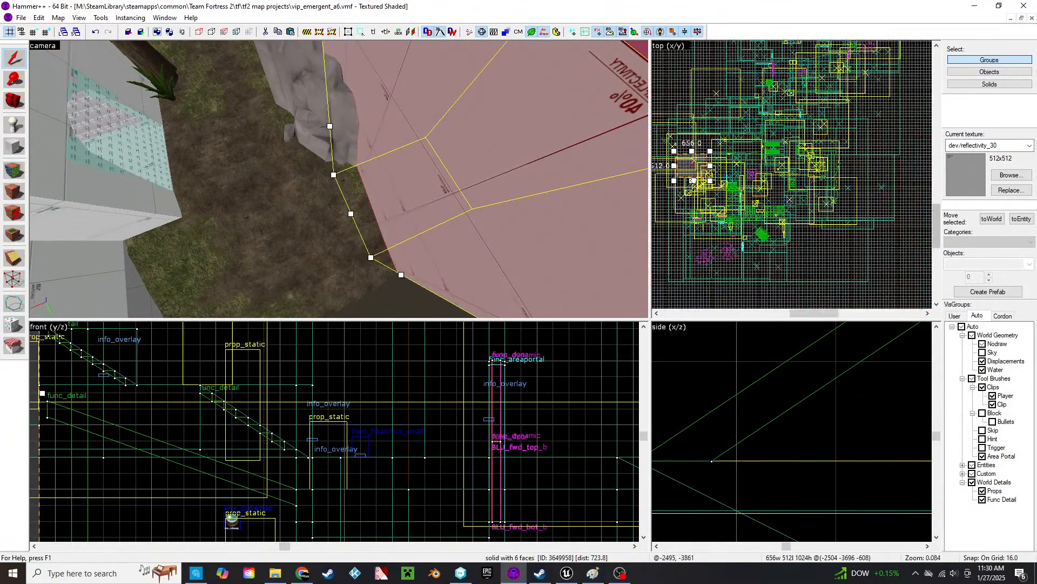
# - Widen the reflectivity wall brush behind the rocks to 768 units in the top view
pyautogui.moveTo(690, 171)
pyautogui.mouseDown(button='middle')
pyautogui.moveTo(857, 152)
pyautogui.moveTo(847, 138)
pyautogui.moveTo(734, 142)
pyautogui.mouseUp(button='middle')
pyautogui.scroll(3, 875, 149)
pyautogui.scroll(3, 875, 147)
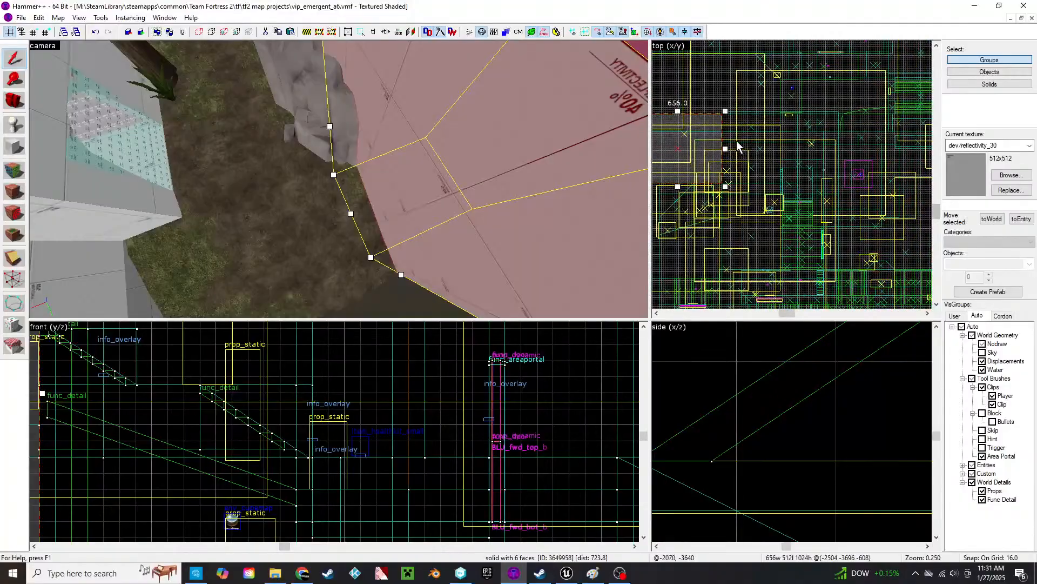
pyautogui.moveTo(727, 146); pyautogui.dragTo(743, 152)
# - Move the rock prop embedded in the widened wall about 80 units outward so it protrudes from the wall
pyautogui.press('z')
pyautogui.press('w')
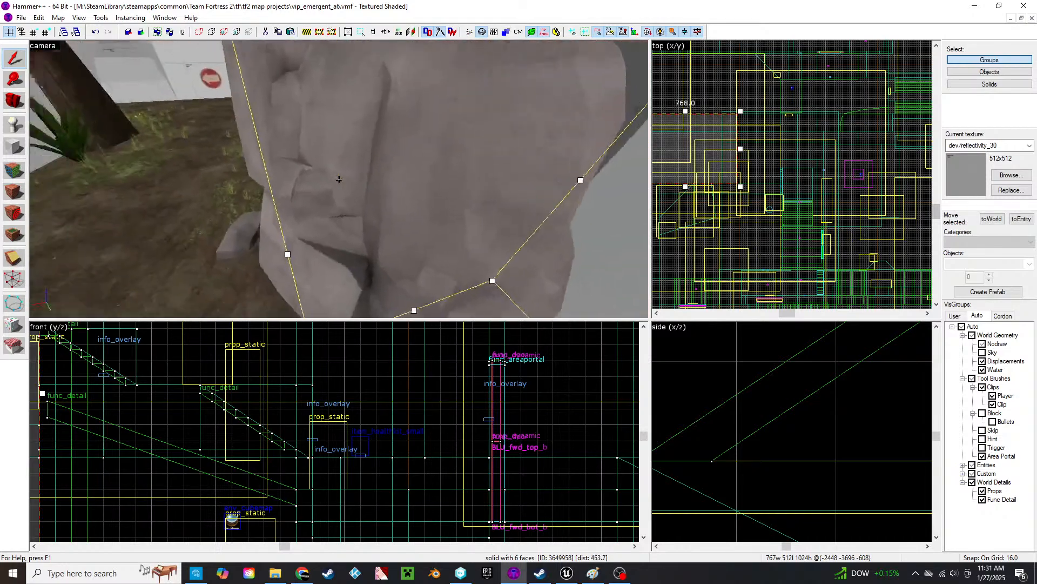
pyautogui.click(339, 179)
pyautogui.press('z')
pyautogui.scroll(3, 722, 157)
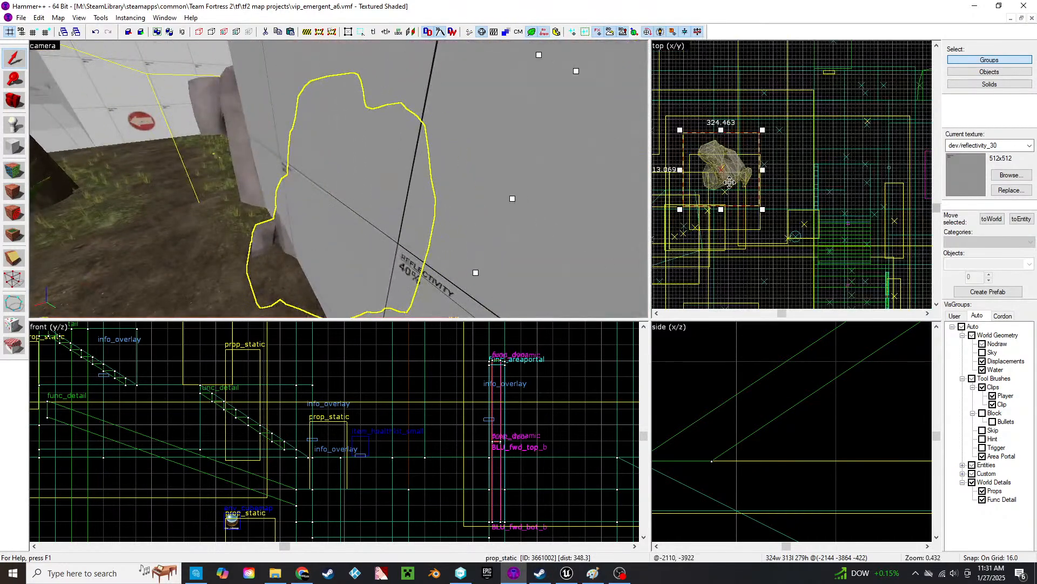
pyautogui.moveTo(724, 174); pyautogui.dragTo(749, 183)
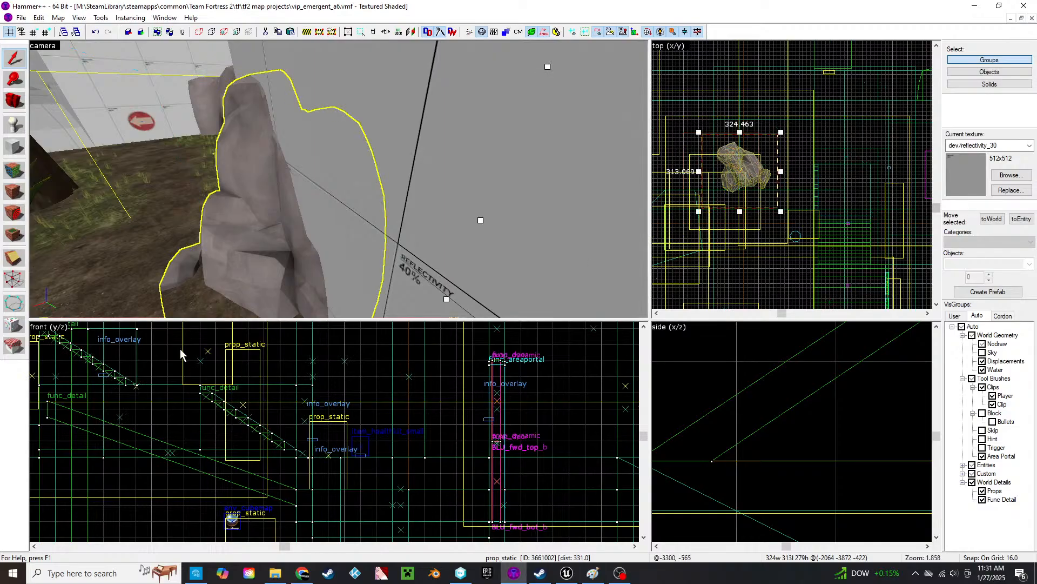
pyautogui.press('z')
pyautogui.press('w')
pyautogui.press('s')
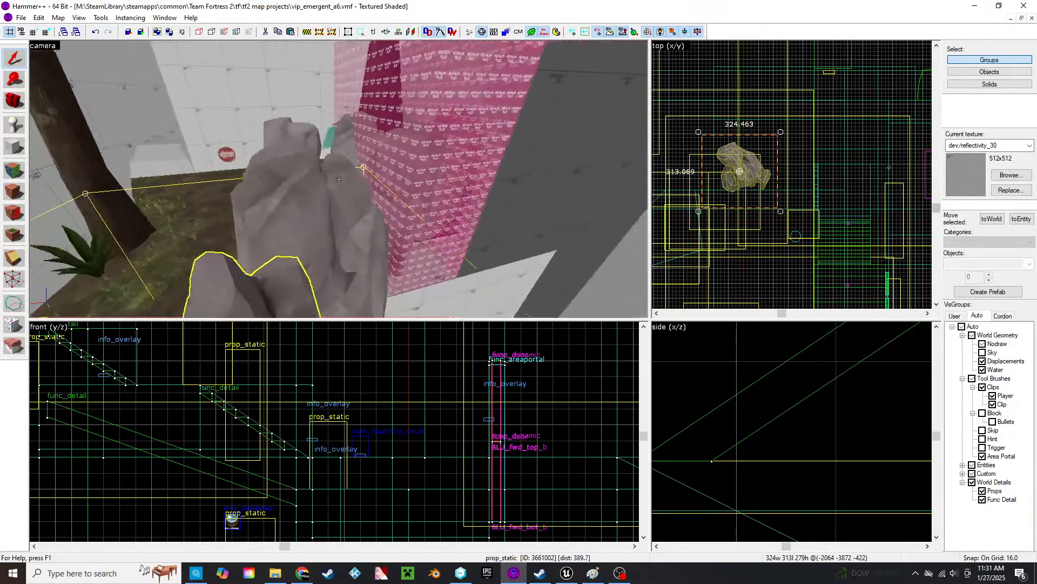
pyautogui.press('z')
pyautogui.click(744, 168)
pyautogui.click(744, 168)
# - Shift the neighbouring tall rock prop slightly away from the wall in the top view
pyautogui.click(589, 84)
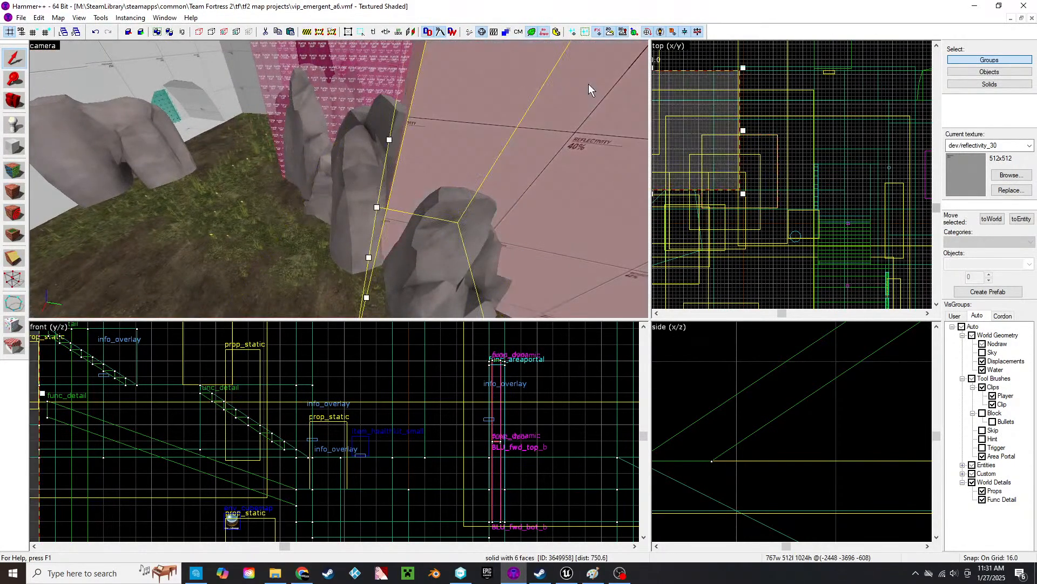
pyautogui.click(384, 177)
pyautogui.scroll(3, 732, 194)
pyautogui.moveTo(733, 201)
pyautogui.mouseDown()
pyautogui.moveTo(715, 193)
pyautogui.moveTo(762, 180)
pyautogui.moveTo(761, 201)
pyautogui.moveTo(745, 201)
pyautogui.mouseUp()
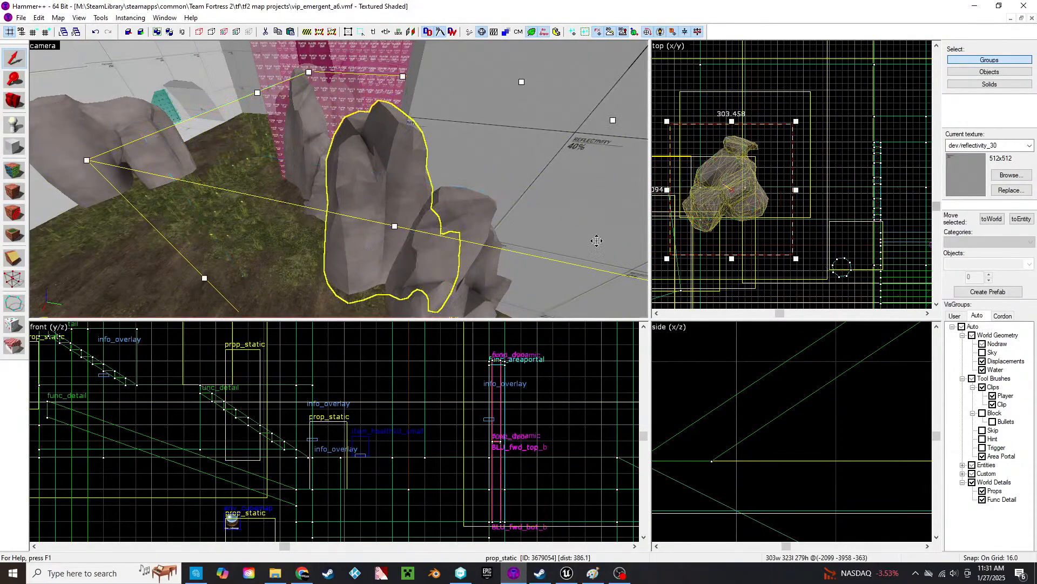
# - Select the two ground displacements at the ramp's upper end and open displacement geometry painting for them
pyautogui.click(146, 260)
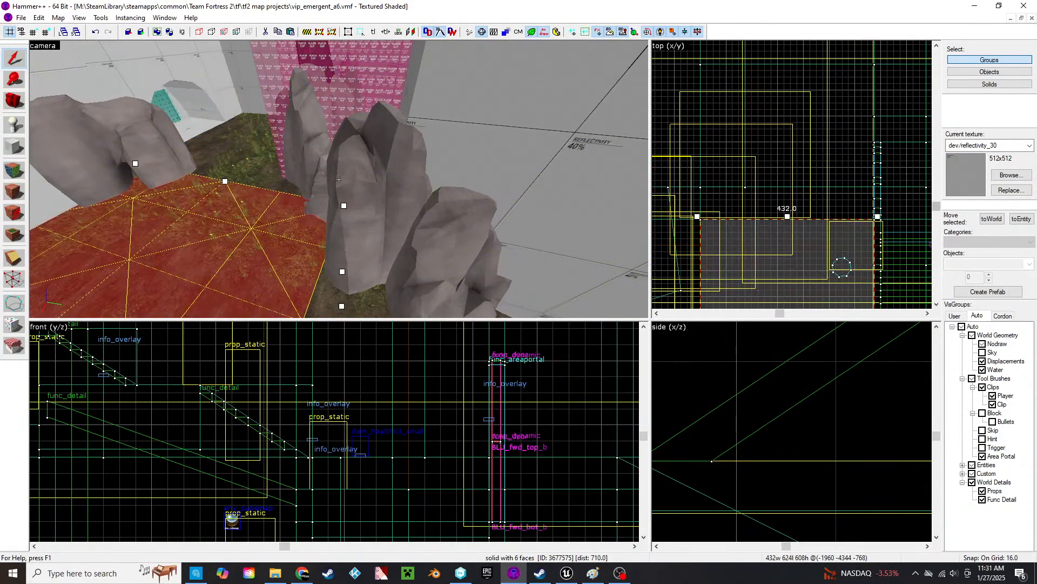
pyautogui.press('z')
pyautogui.click(339, 179)
pyautogui.press('w')
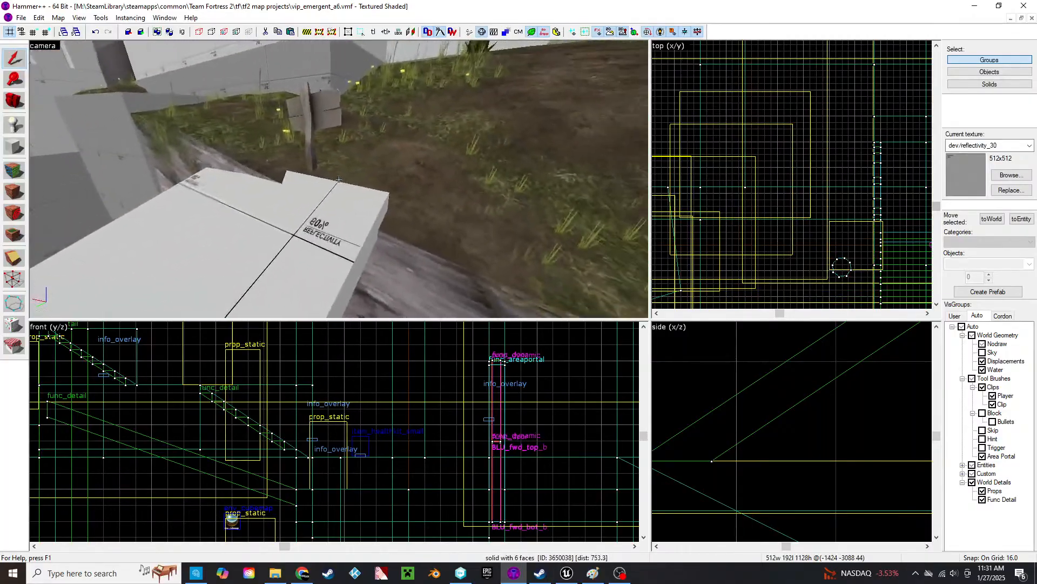
pyautogui.press('z')
pyautogui.click(453, 215)
pyautogui.keyDown('ctrl'); pyautogui.click(370, 152); pyautogui.keyUp('ctrl')
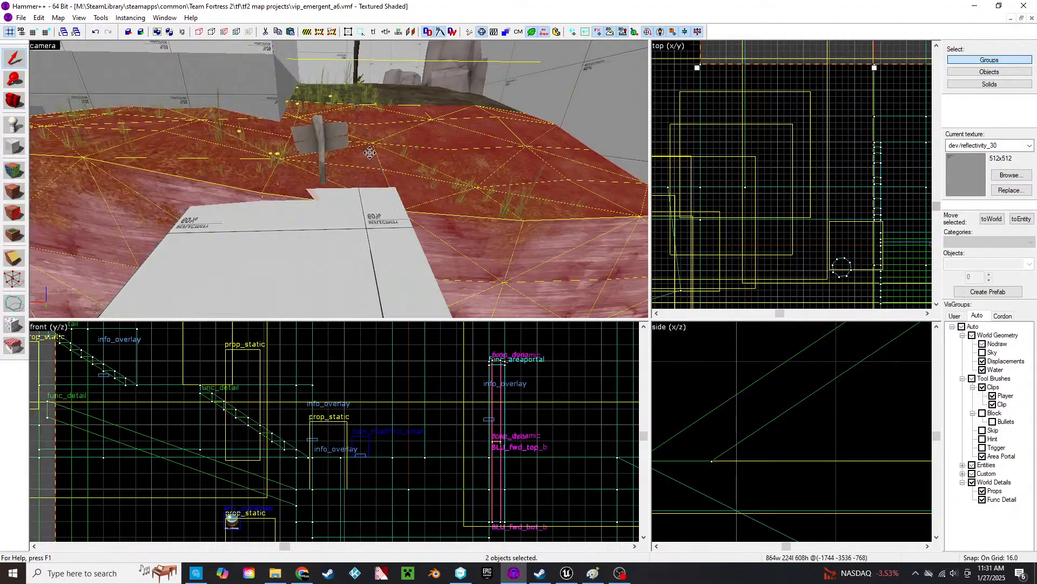
pyautogui.press('z')
pyautogui.press('a')
pyautogui.press('z')
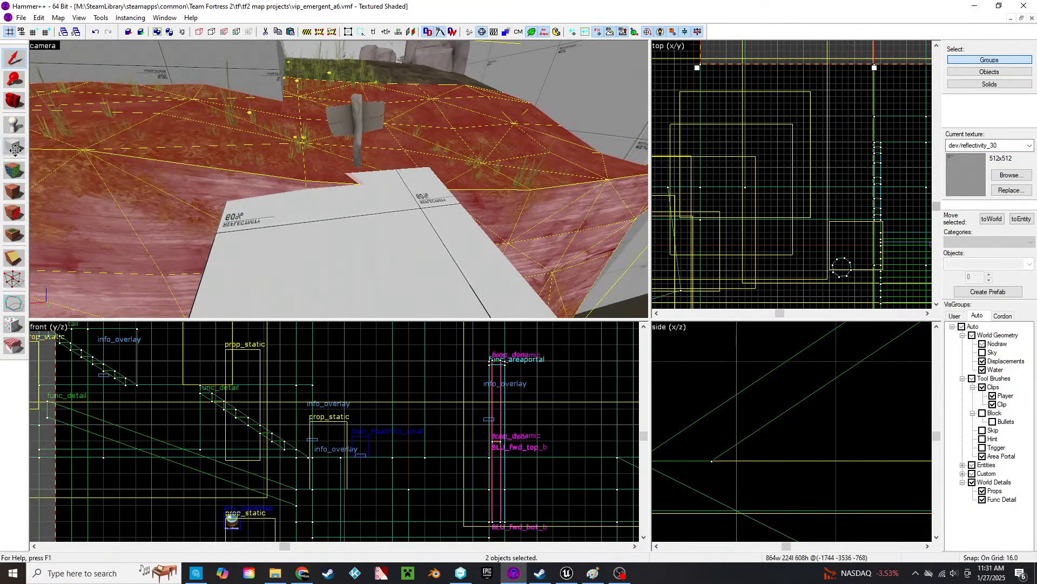
pyautogui.click(14, 170)
pyautogui.click(776, 174)
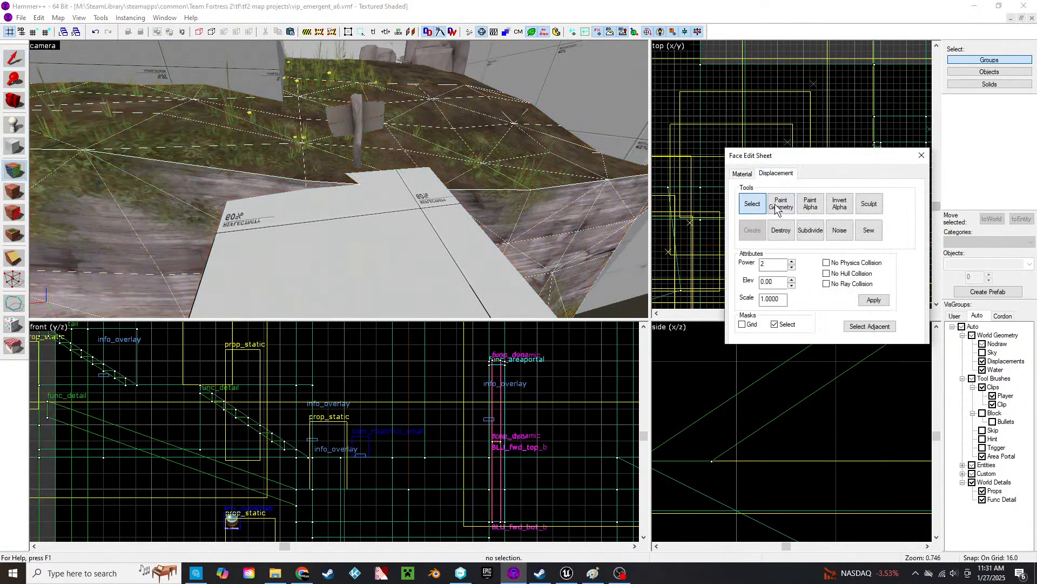
pyautogui.click(845, 204)
# - Set the paint distance to 1 and raise the displacement vertex at the corner of the ramp's upper end
pyautogui.press('z')
pyautogui.press('z')
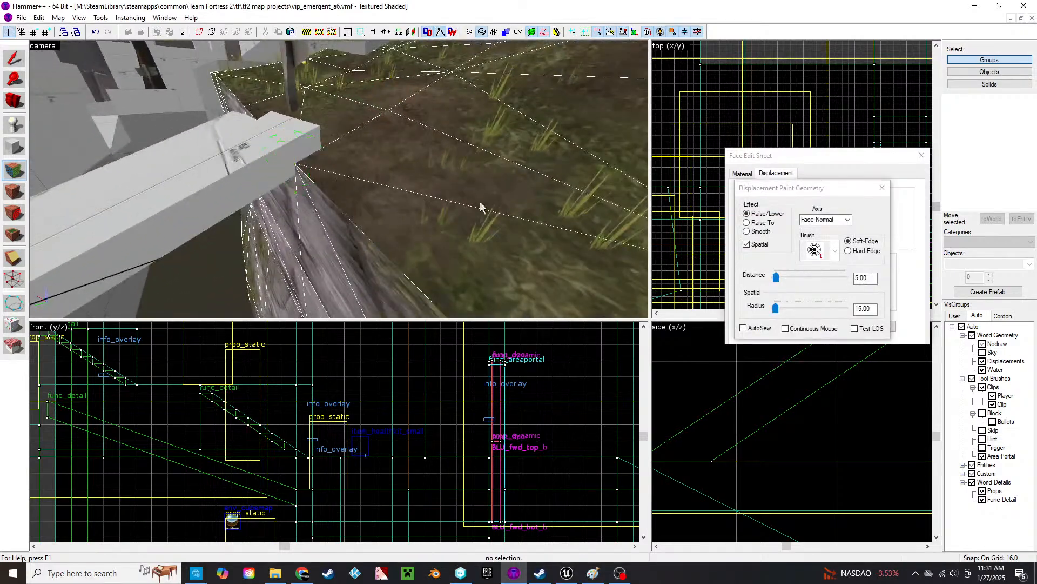
pyautogui.moveTo(858, 275); pyautogui.dragTo(767, 290)
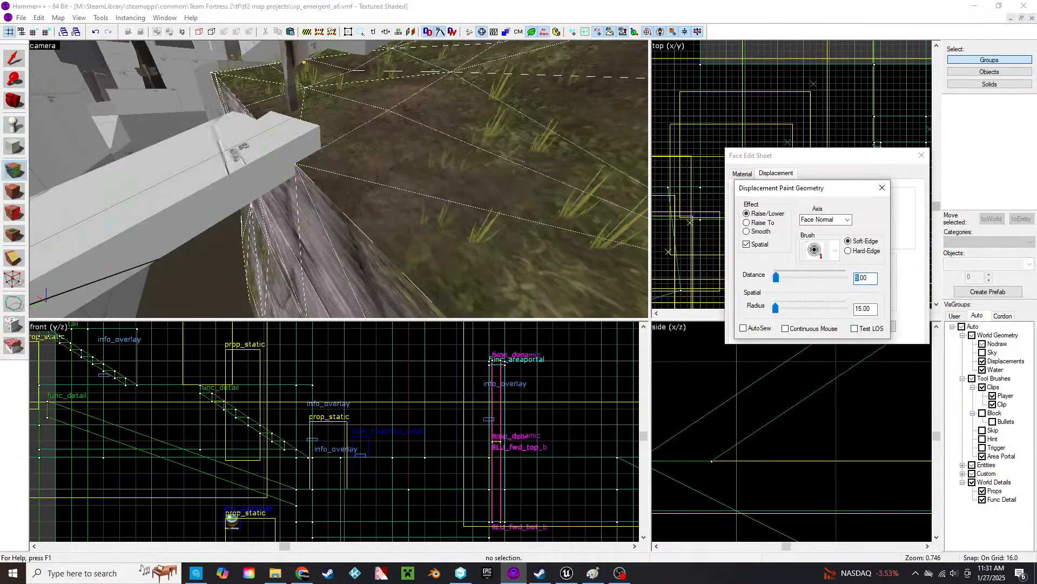
pyautogui.write('1')
pyautogui.moveTo(323, 142)
pyautogui.mouseDown()
pyautogui.moveTo(312, 142)
pyautogui.moveTo(336, 149)
pyautogui.mouseUp()
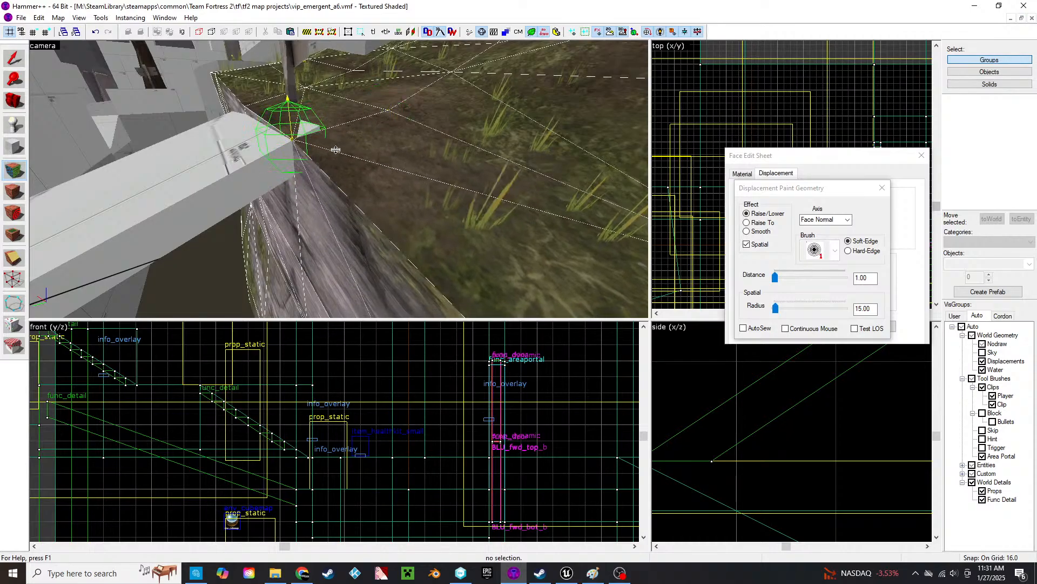
# - Lower the displacement vertices along the cliff edge that cover the ramp's upper end, and finish painting geometry
pyautogui.press('z')
pyautogui.press('a')
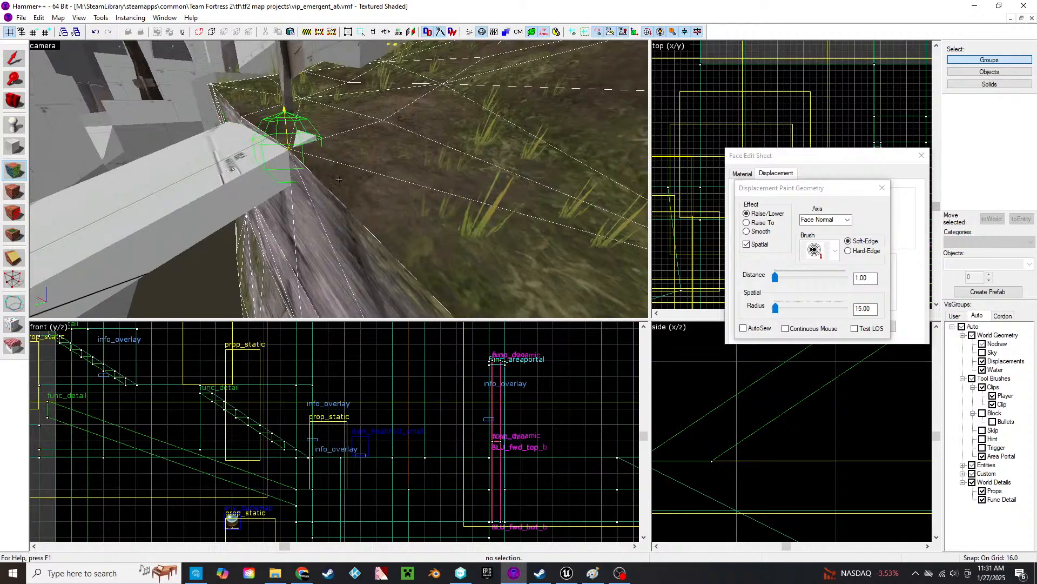
pyautogui.moveTo(298, 133); pyautogui.dragTo(305, 153, button='right')
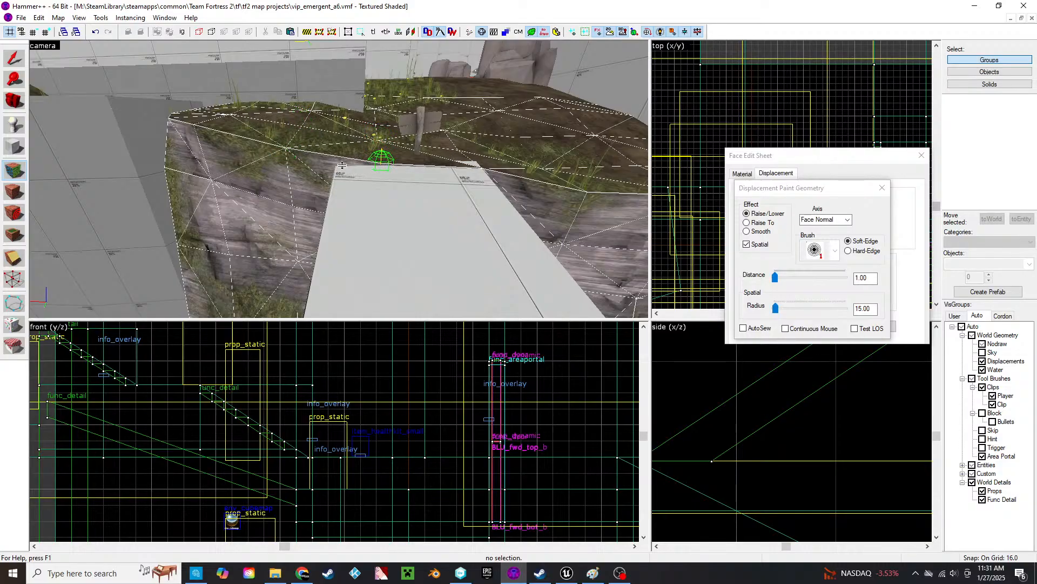
pyautogui.moveTo(291, 153); pyautogui.dragTo(293, 160, button='right')
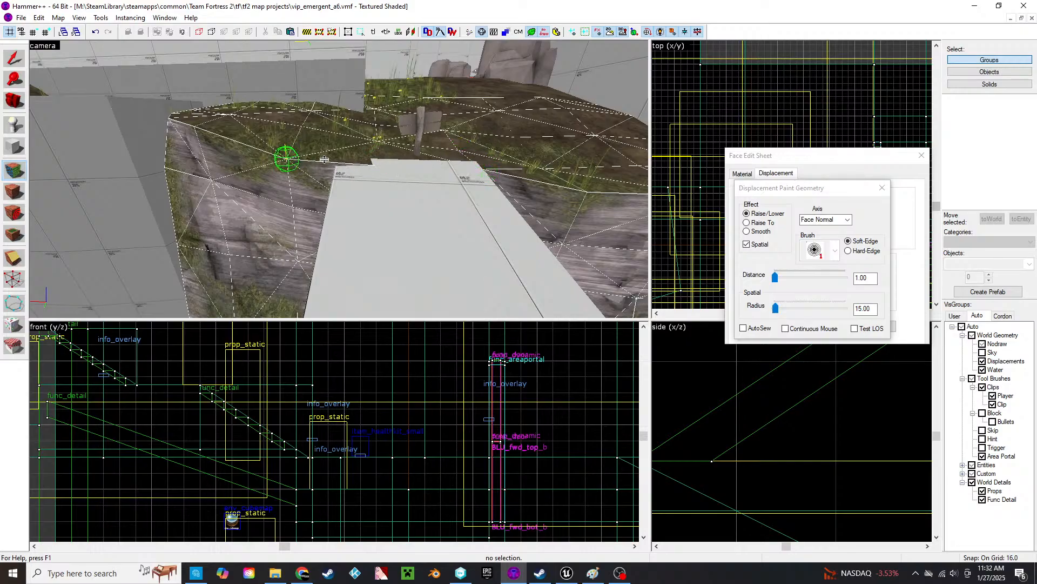
pyautogui.moveTo(324, 159); pyautogui.dragTo(317, 171)
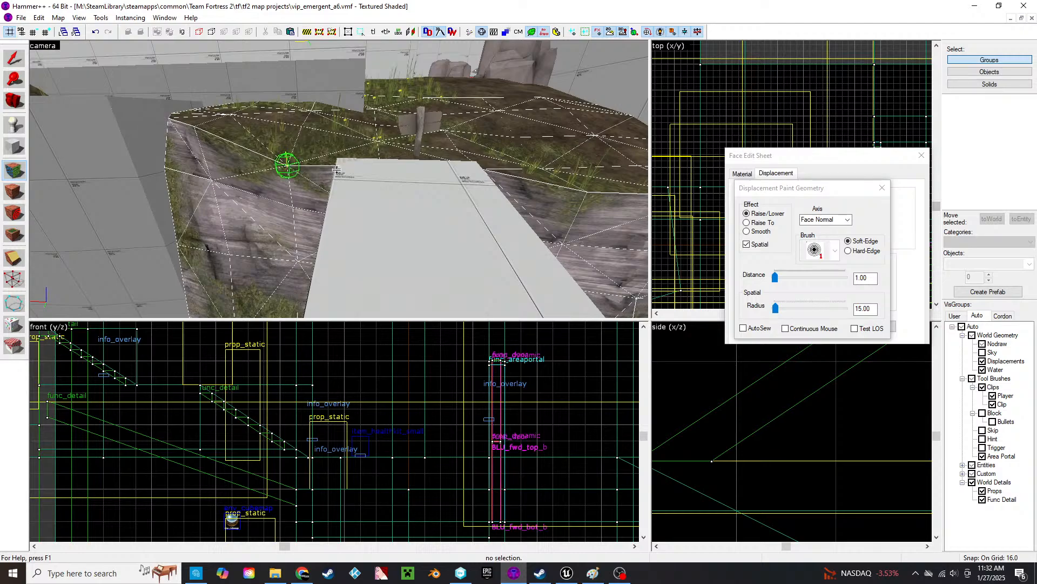
pyautogui.press('z')
pyautogui.press('d')
pyautogui.press('z')
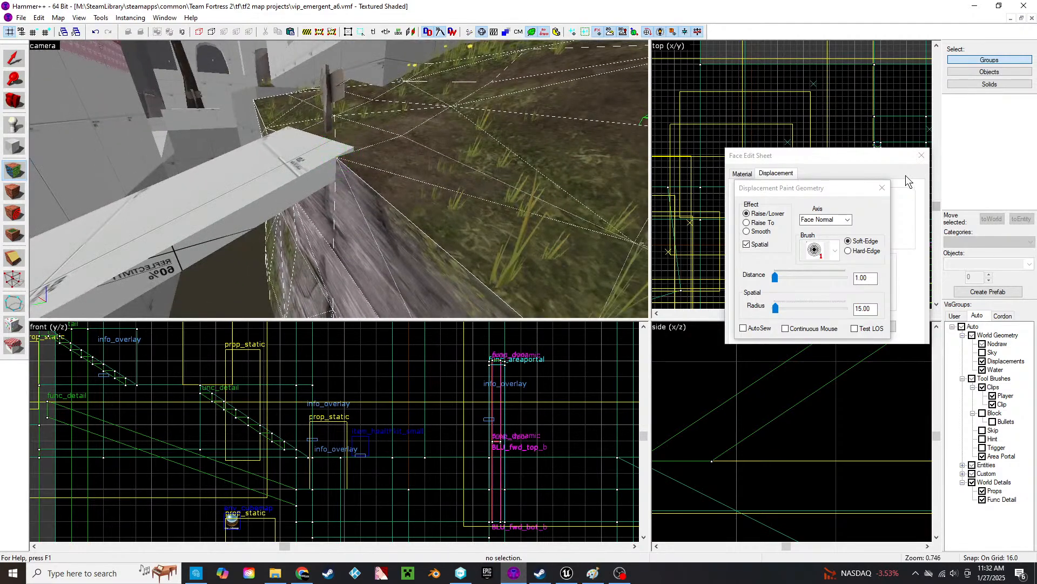
pyautogui.click(882, 187)
# - Vertex-edit the func_detail ramp on an 8-unit grid, shortening its upper end by 8 units
pyautogui.click(304, 156)
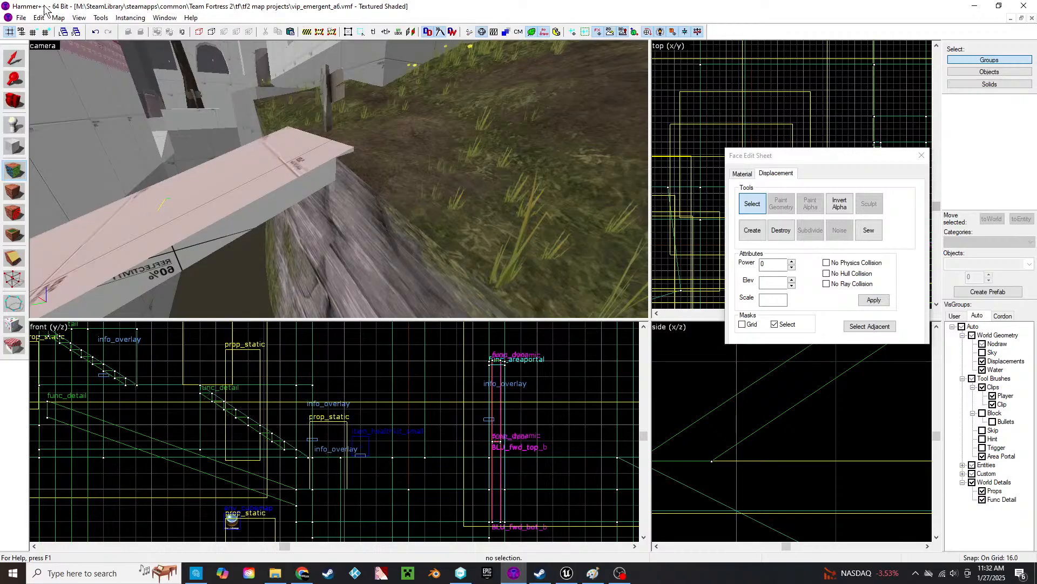
pyautogui.click(25, 66)
pyautogui.click(245, 159)
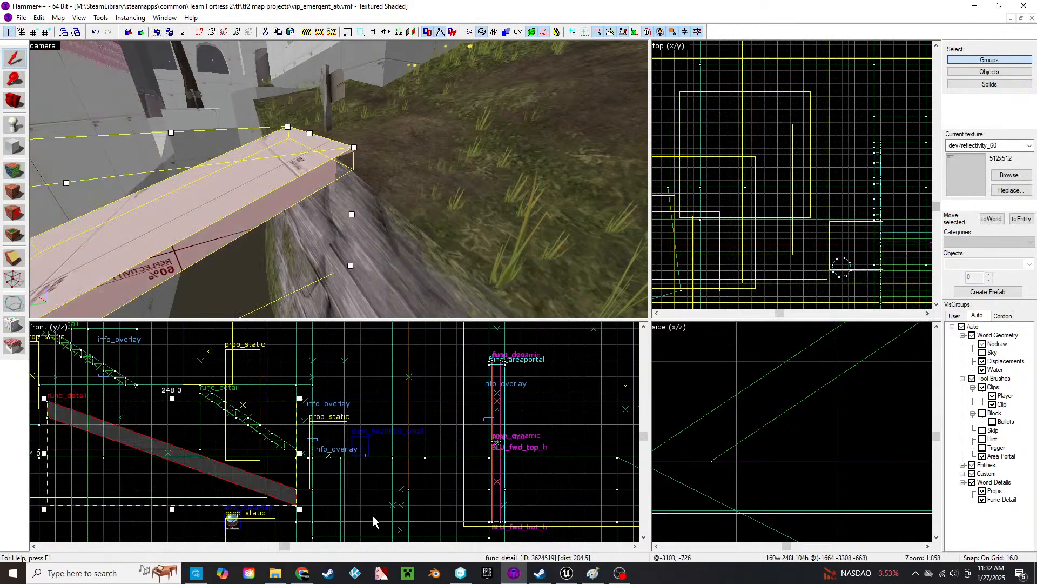
pyautogui.moveTo(194, 431); pyautogui.dragTo(279, 454, button='middle')
pyautogui.scroll(8, 213, 424)
pyautogui.press('[')
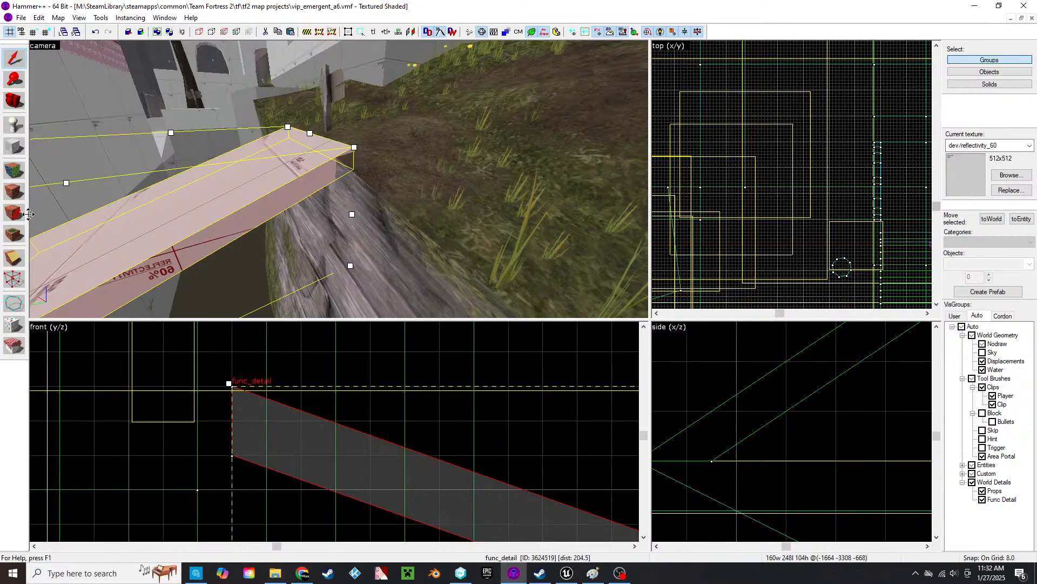
pyautogui.click(14, 262)
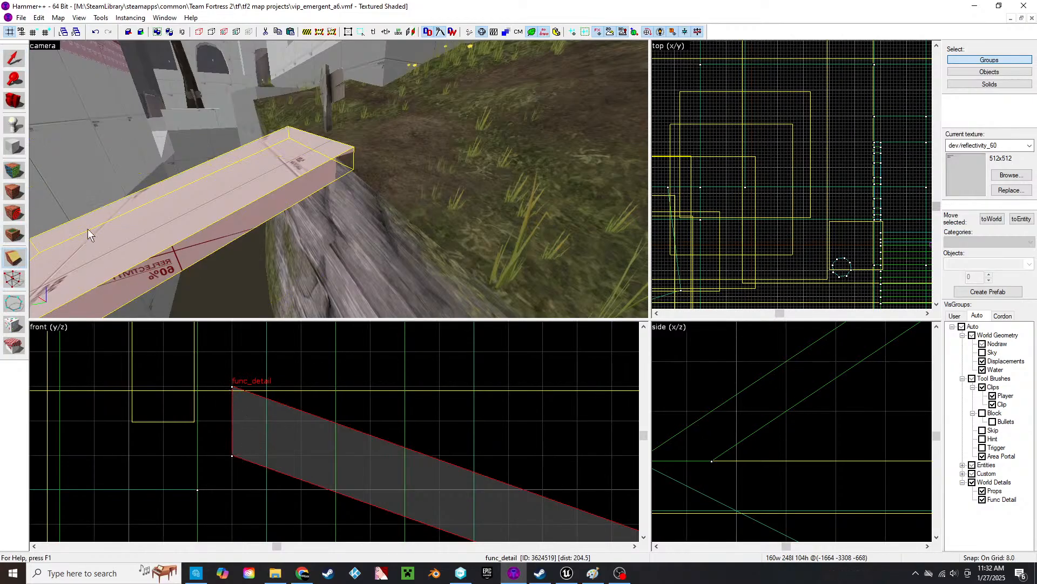
pyautogui.click(5, 285)
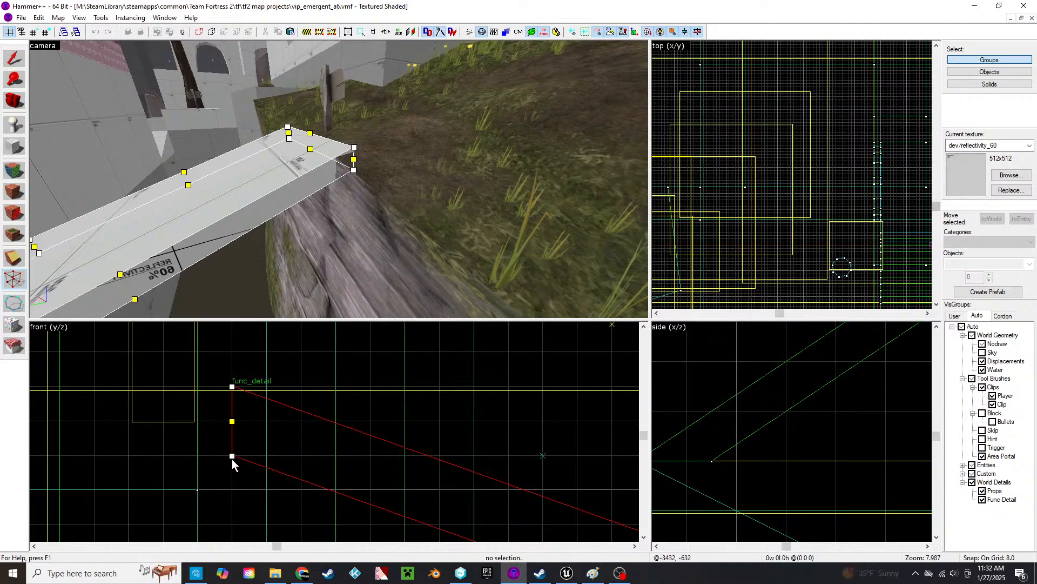
pyautogui.click(232, 456)
pyautogui.moveTo(240, 455); pyautogui.dragTo(257, 454)
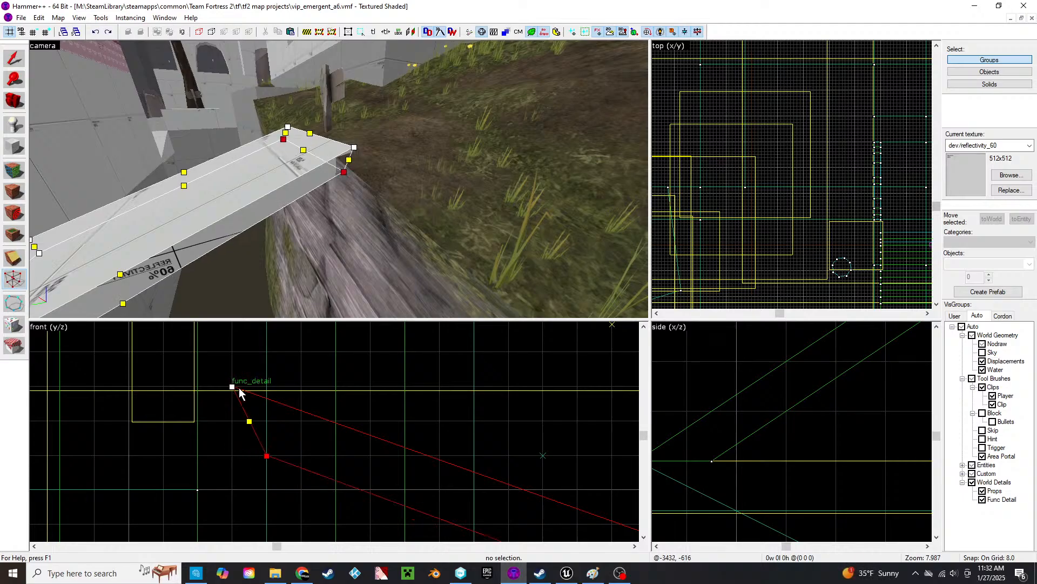
pyautogui.moveTo(230, 387); pyautogui.dragTo(265, 379)
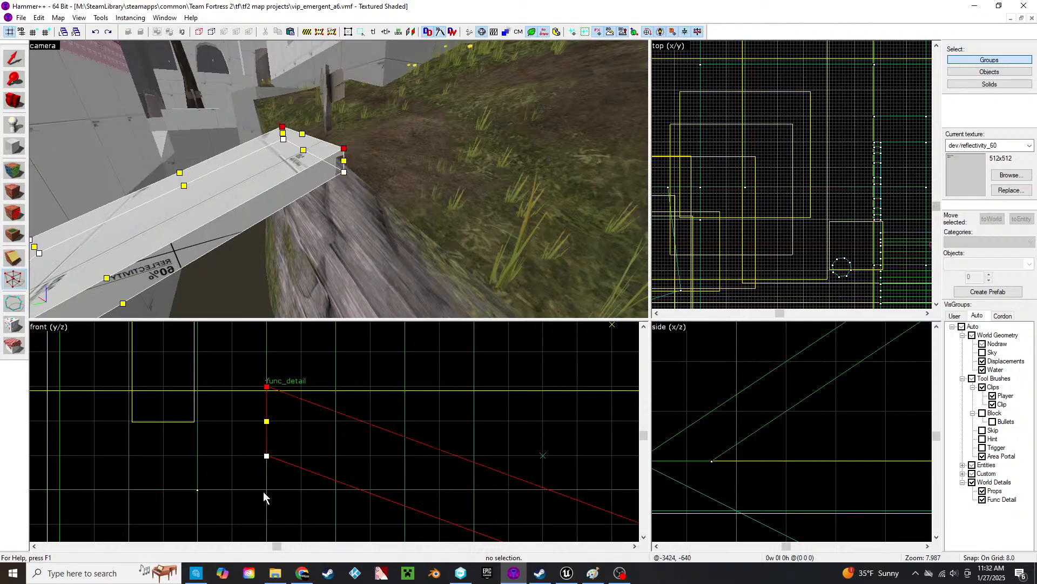
# - Set the grid to 4 units and lower both the bottom and top vertices of the ramp's upper end by 4 units
pyautogui.press('[')
pyautogui.scroll(2, 270, 450)
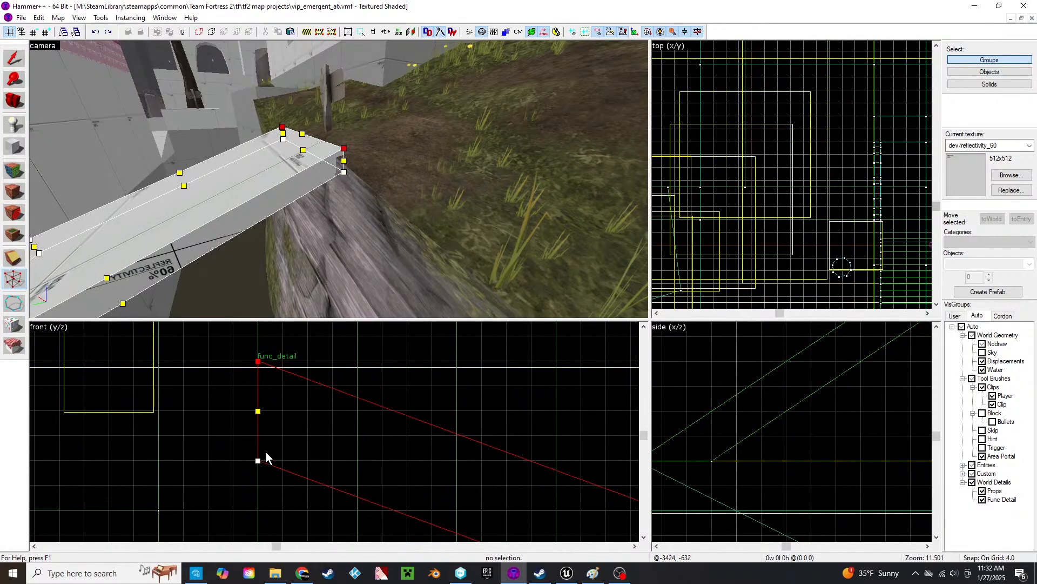
pyautogui.moveTo(258, 460); pyautogui.dragTo(258, 486)
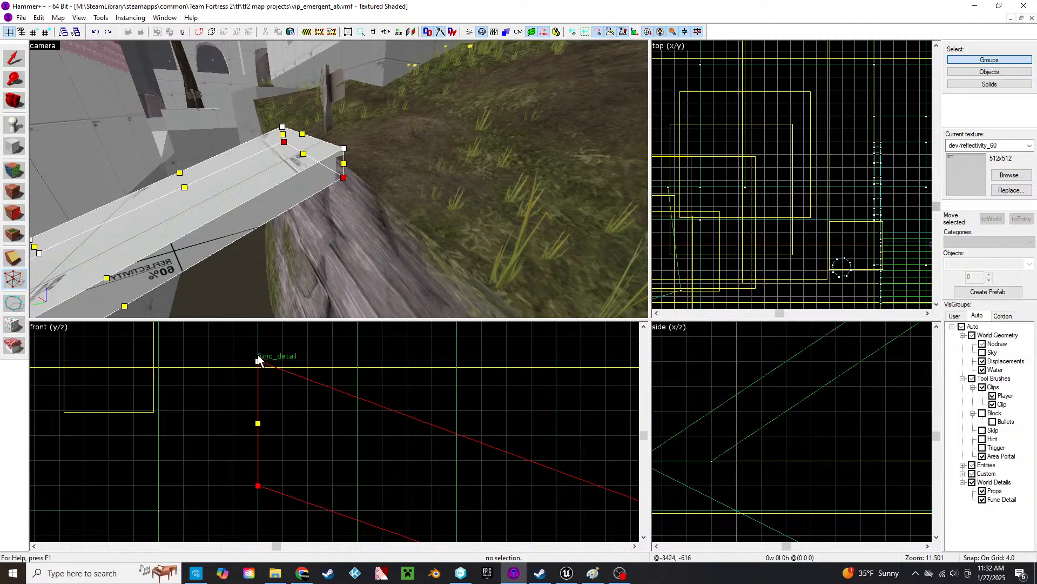
pyautogui.moveTo(258, 363); pyautogui.dragTo(258, 386)
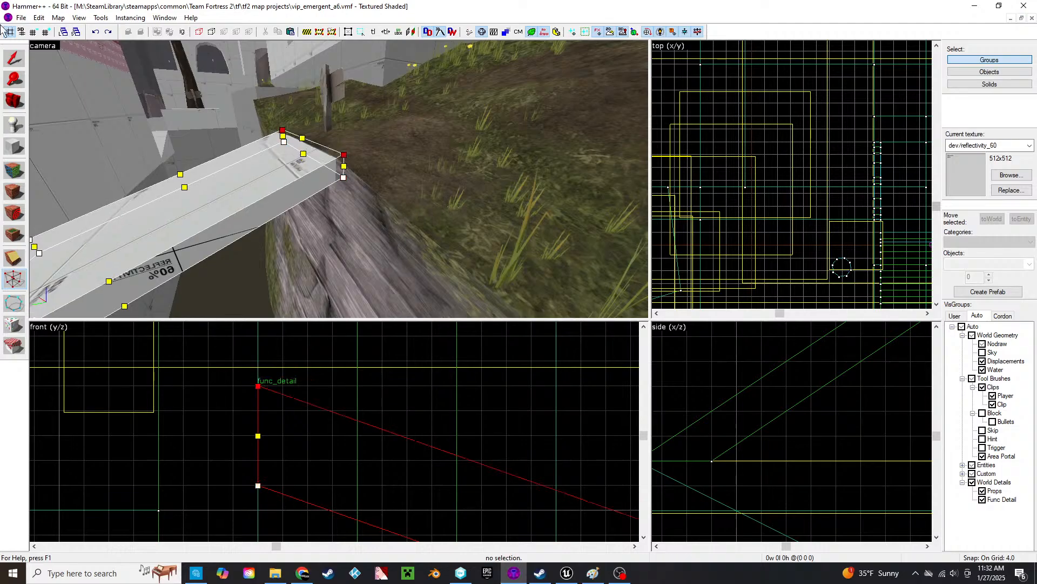
pyautogui.click(12, 59)
# - Move the wooden sign prop about 140 units sideways, from the ramp's upper end to the grass beside it
pyautogui.click(318, 115)
pyautogui.press('z')
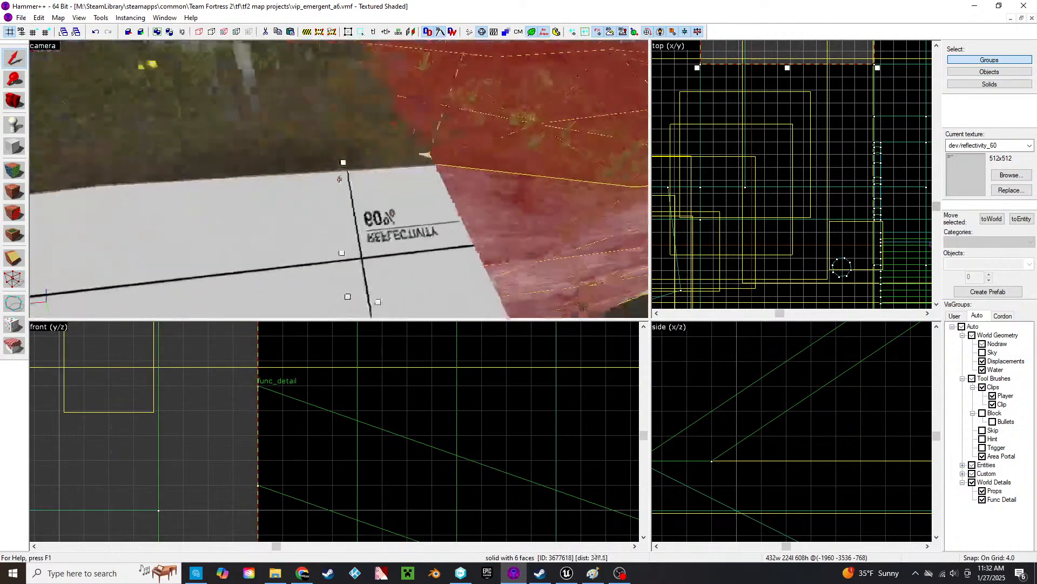
pyautogui.press('z')
pyautogui.click(328, 158)
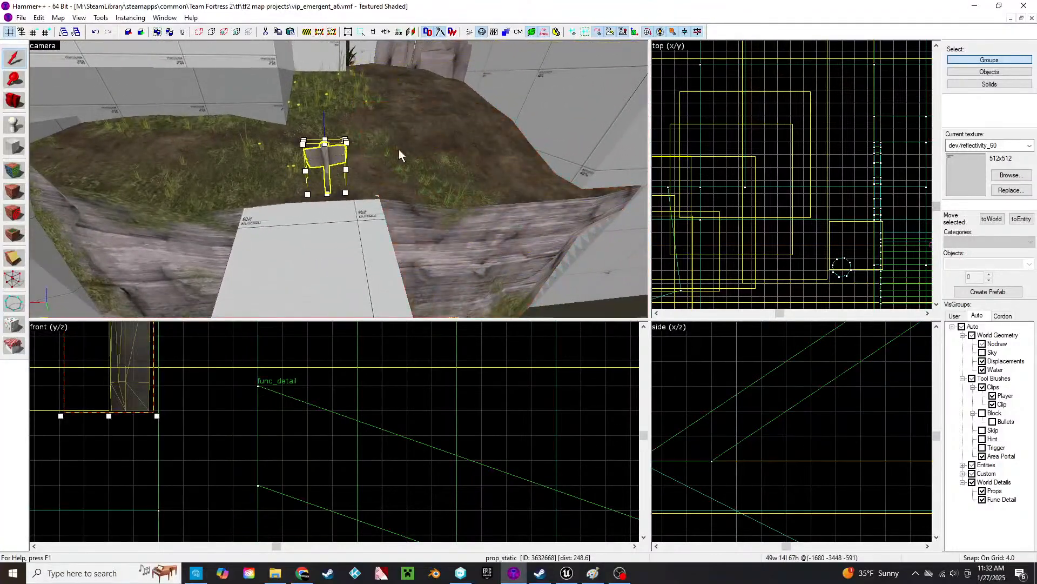
pyautogui.scroll(-4, 682, 185)
pyautogui.scroll(4, 683, 186)
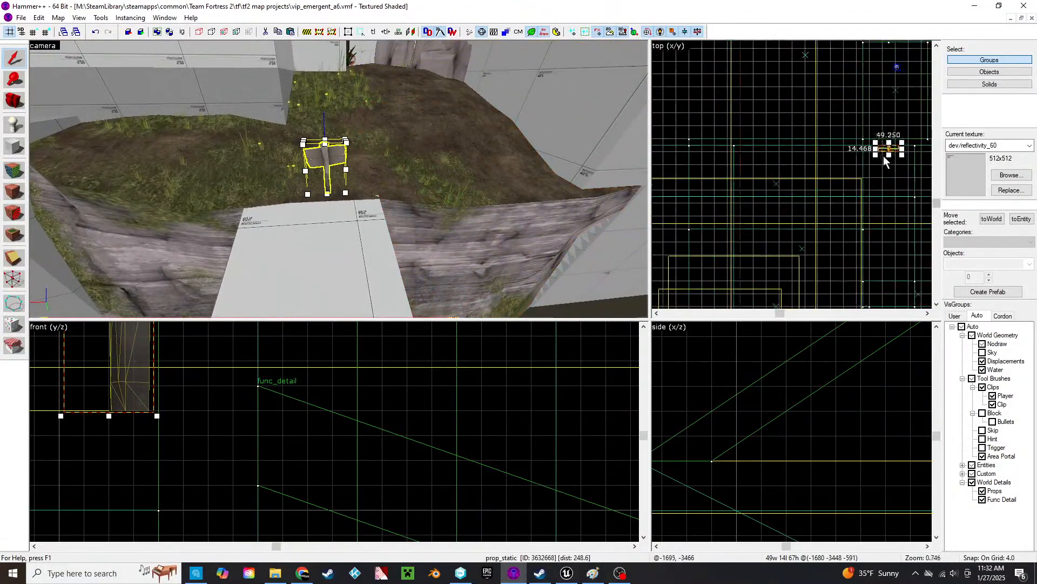
pyautogui.moveTo(891, 148); pyautogui.dragTo(834, 142)
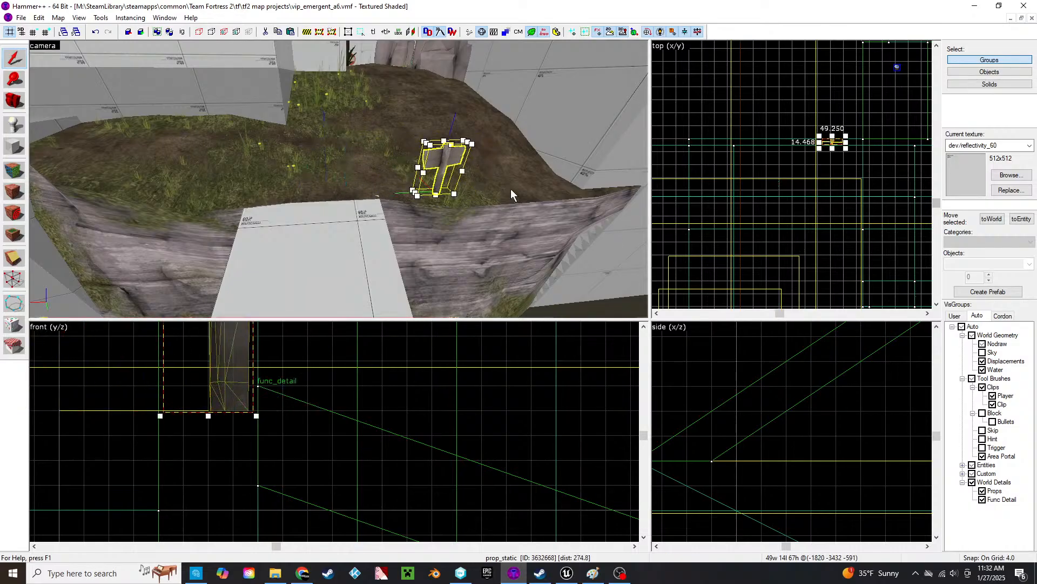
pyautogui.press('z')
pyautogui.press('w')
pyautogui.press('z')
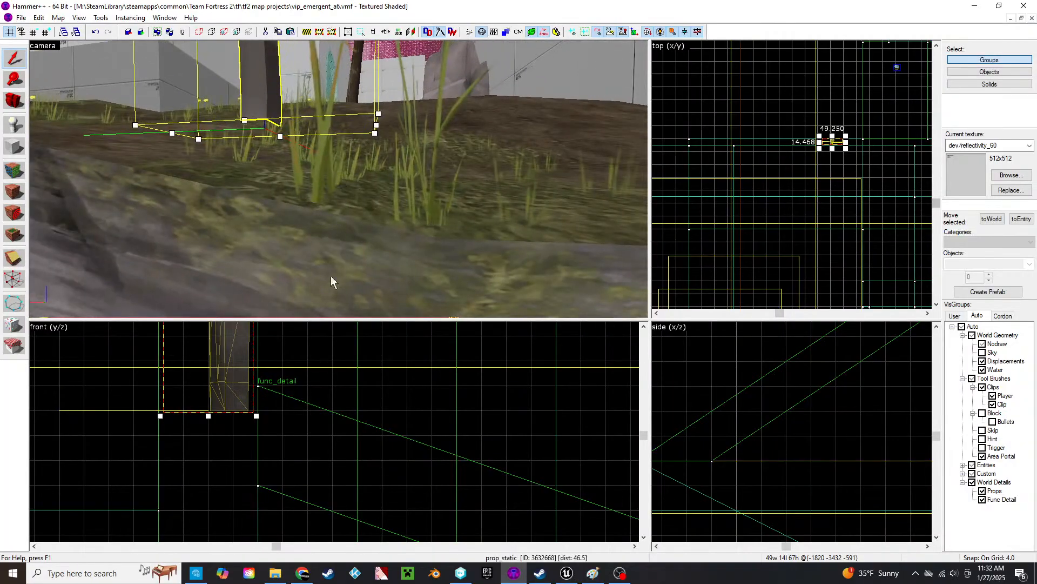
# - Lower the wooden sign prop by 16 units so that its post sinks into the grass beside the ramp
pyautogui.scroll(-3, 273, 462)
pyautogui.scroll(3, 257, 442)
pyautogui.moveTo(239, 376); pyautogui.dragTo(238, 469)
pyautogui.press('z')
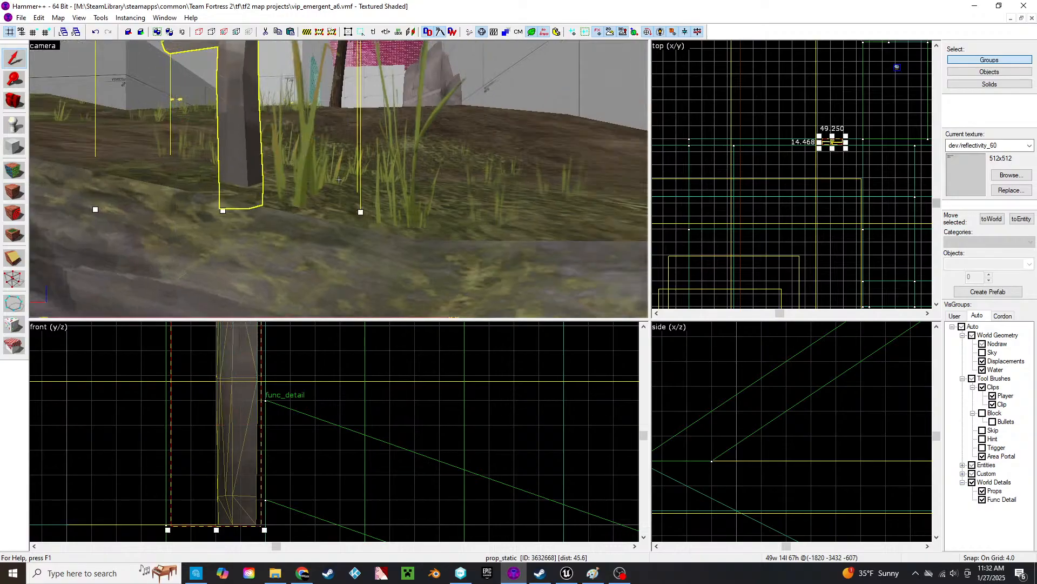
pyautogui.press('z')
pyautogui.click(248, 202)
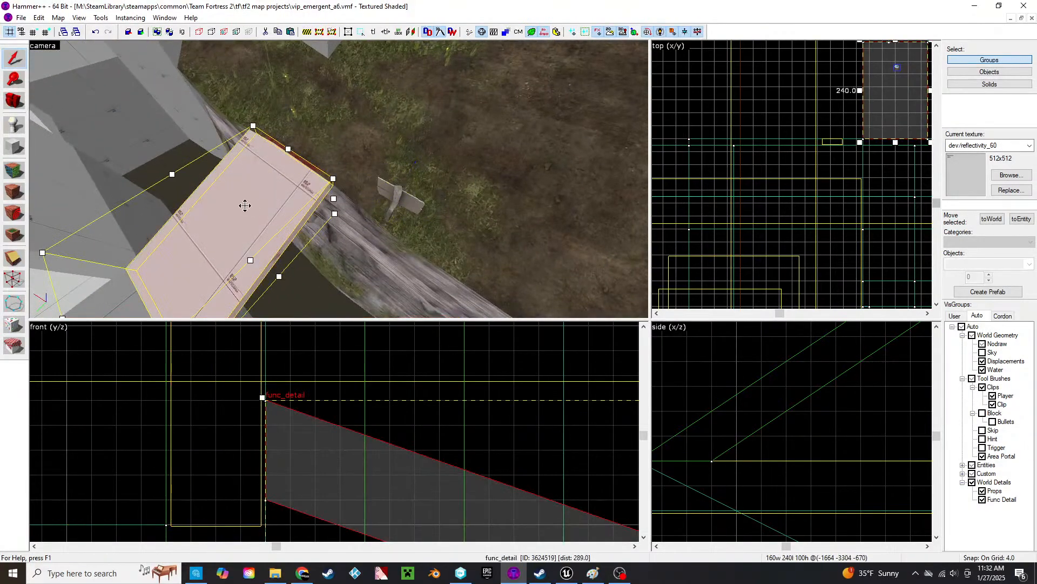
pyautogui.press('z')
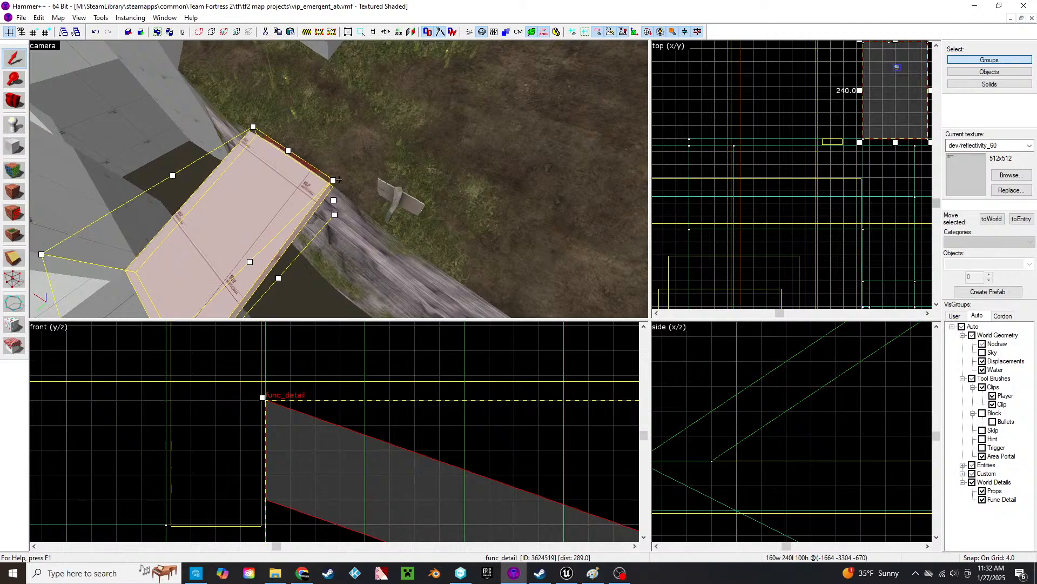
# - Set the grid to 8 units and shorten the player clip brush over the passage from its wall end to 416 units
pyautogui.press('d')
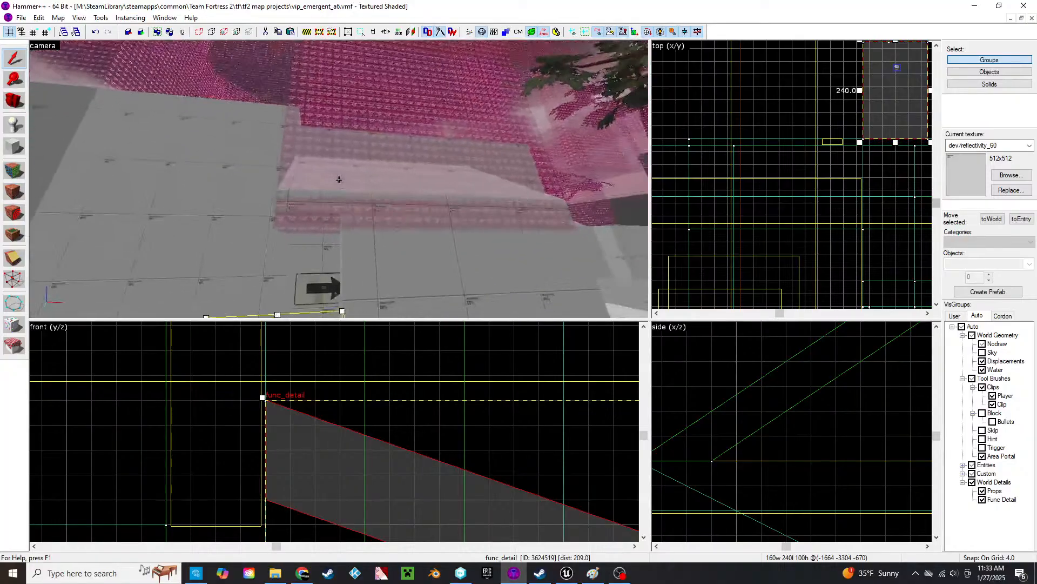
pyautogui.press('z')
pyautogui.click(336, 139)
pyautogui.scroll(-8, 771, 147)
pyautogui.scroll(10, 835, 112)
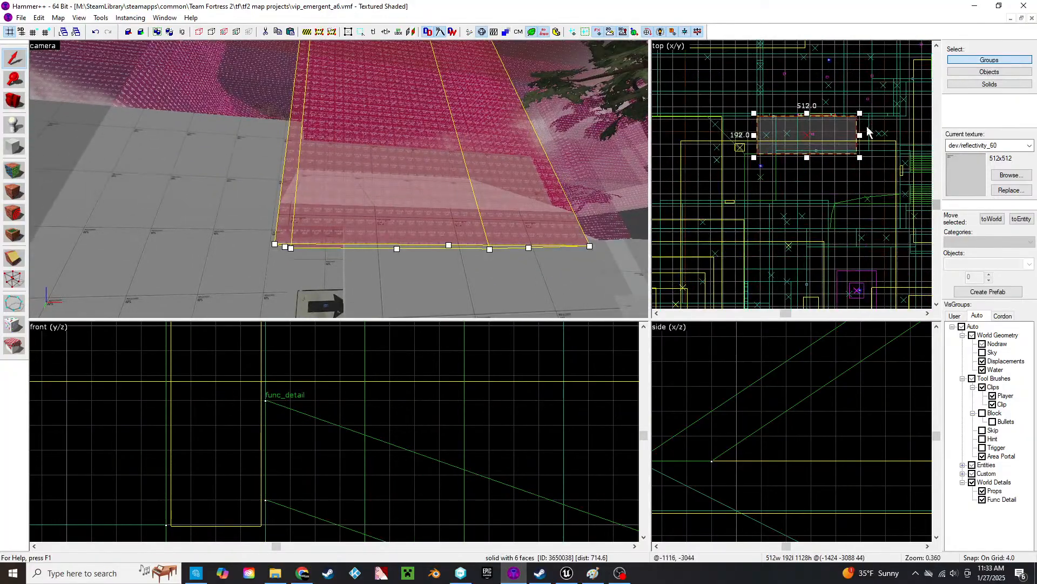
pyautogui.moveTo(754, 170); pyautogui.dragTo(900, 211, button='middle')
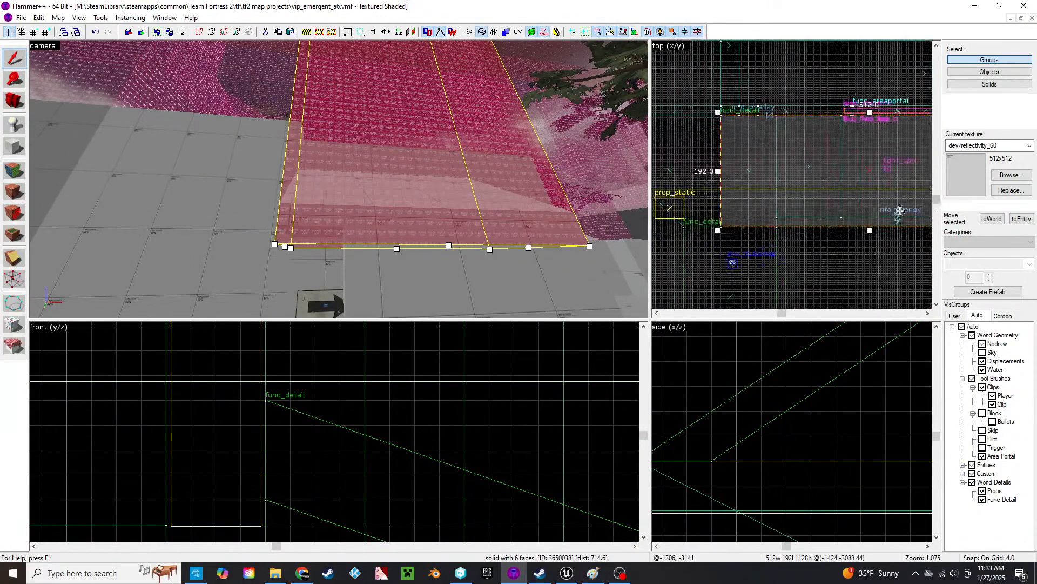
pyautogui.press(']')
pyautogui.moveTo(722, 172); pyautogui.dragTo(774, 172)
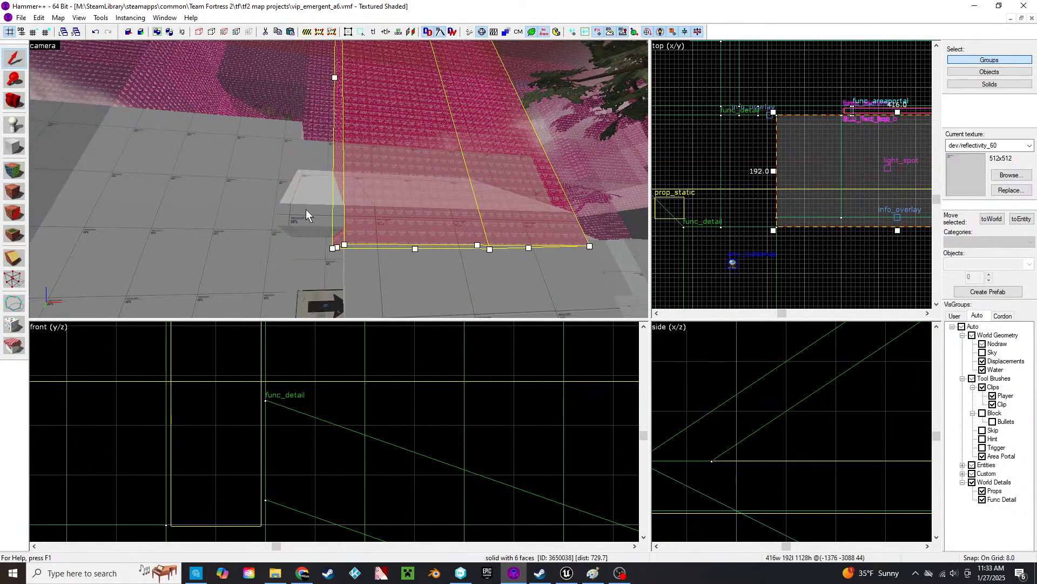
# - Shorten the thin solid and the func_detail block under the player clip to 416 units, aligned with the clip's end
pyautogui.click(306, 209)
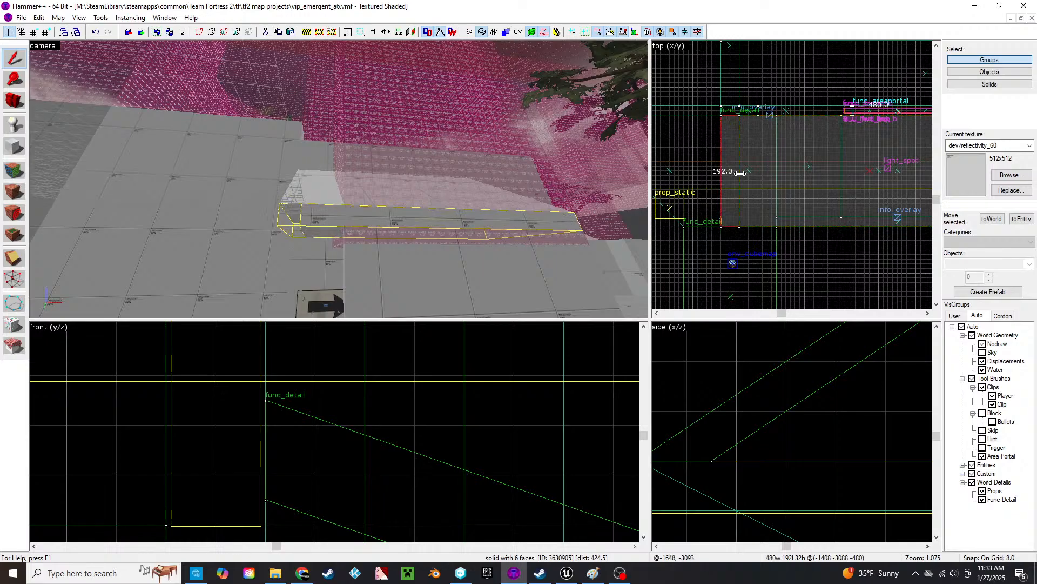
pyautogui.moveTo(771, 186); pyautogui.dragTo(776, 186)
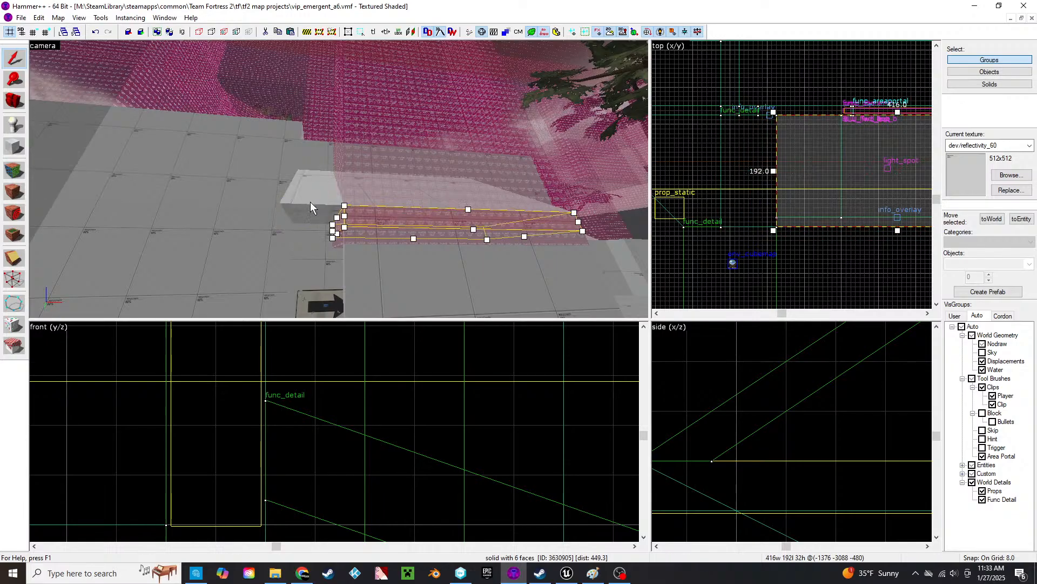
pyautogui.hotkey('ctrl', 'z')
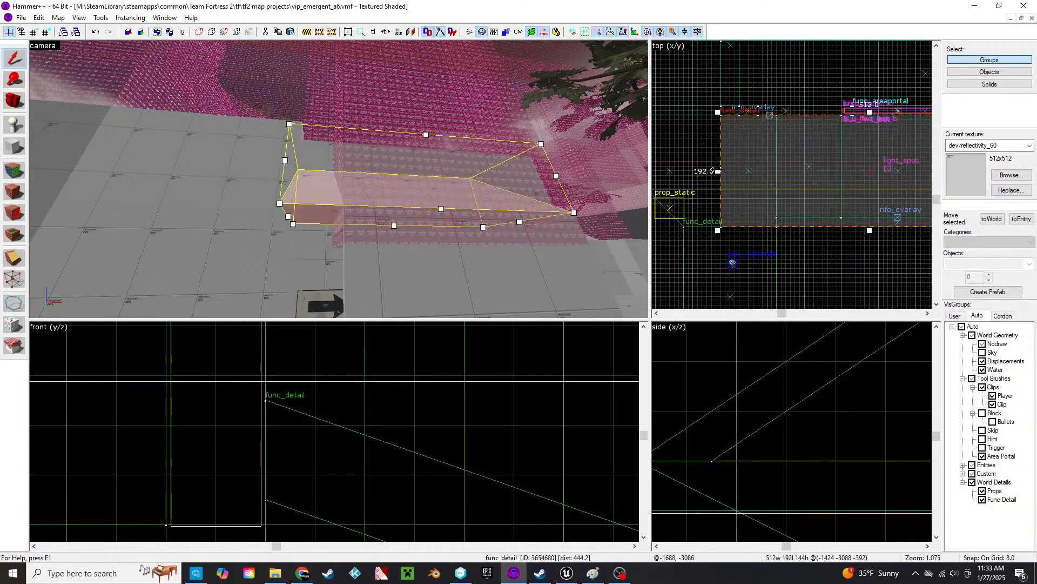
pyautogui.moveTo(719, 171); pyautogui.dragTo(775, 173)
pyautogui.click(287, 217)
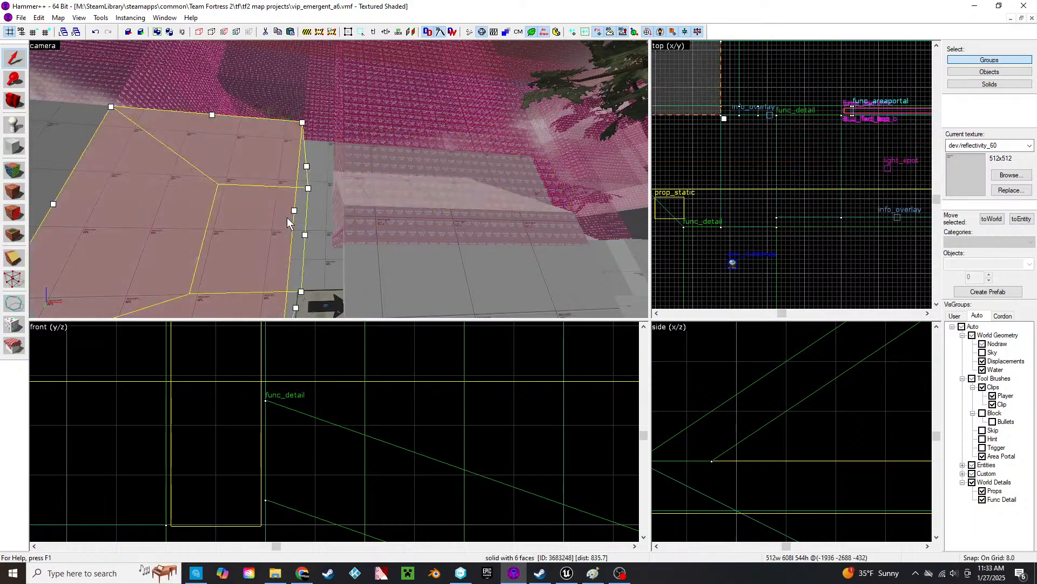
# - Move the arrow sign overlay 132 units along the wall away from the yellow-green doorway and 20 units up
pyautogui.press('z')
pyautogui.click(339, 179)
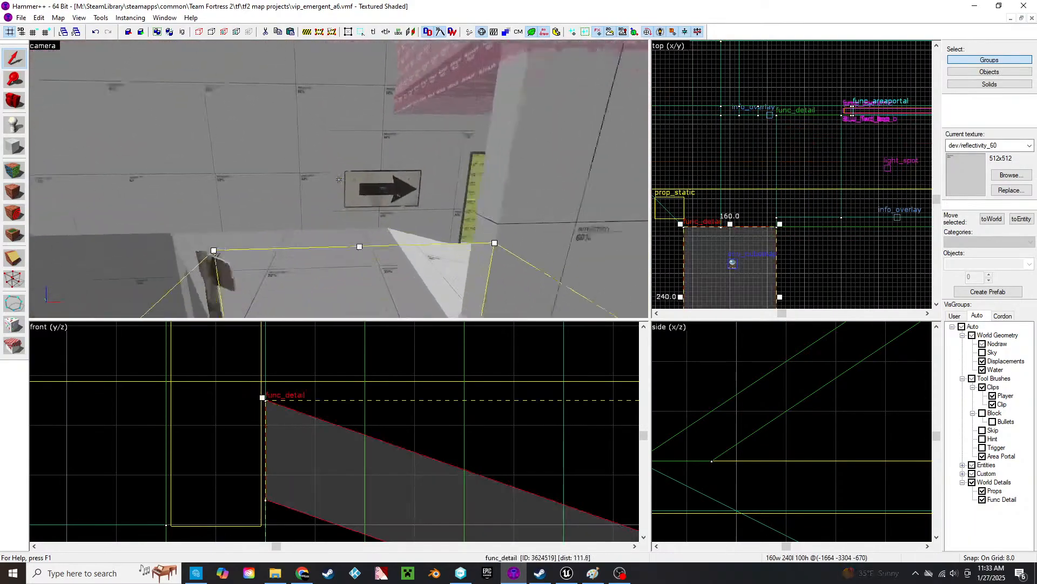
pyautogui.press('z')
pyautogui.click(382, 193)
pyautogui.scroll(-6, 343, 416)
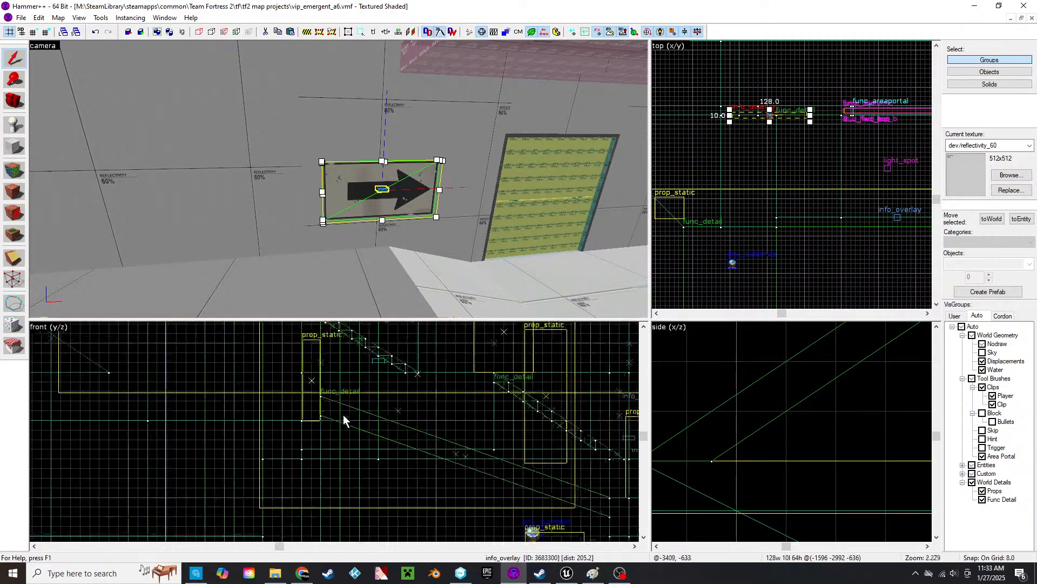
pyautogui.scroll(-3, 412, 440)
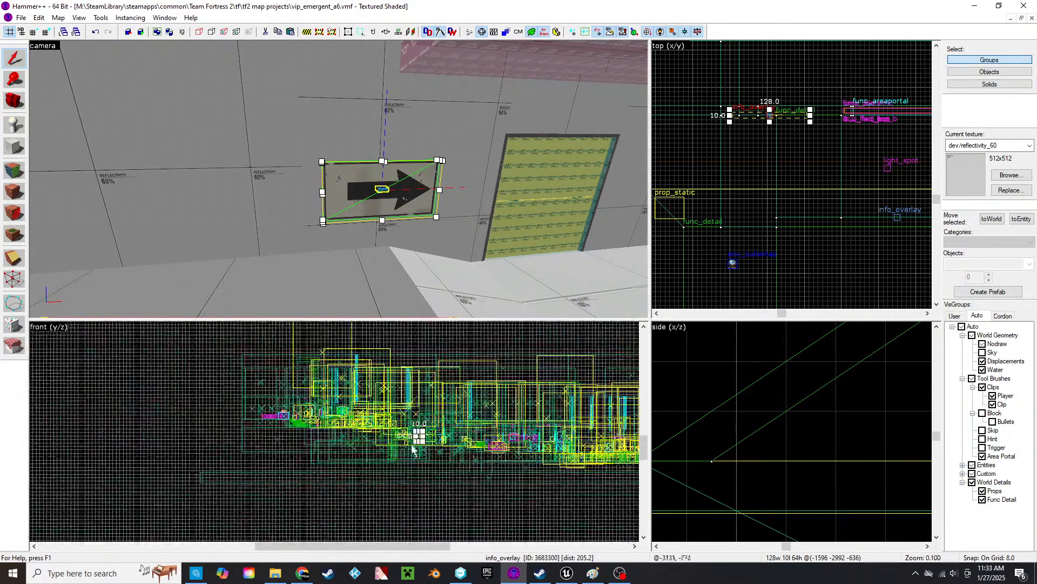
pyautogui.scroll(-6, 778, 389)
pyautogui.scroll(12, 787, 414)
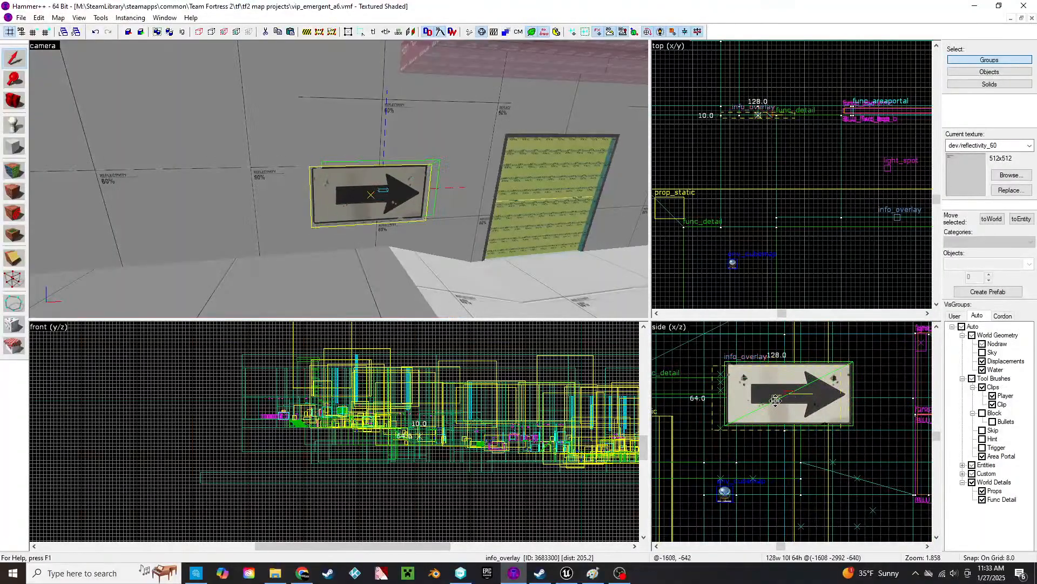
pyautogui.moveTo(776, 400); pyautogui.dragTo(795, 376)
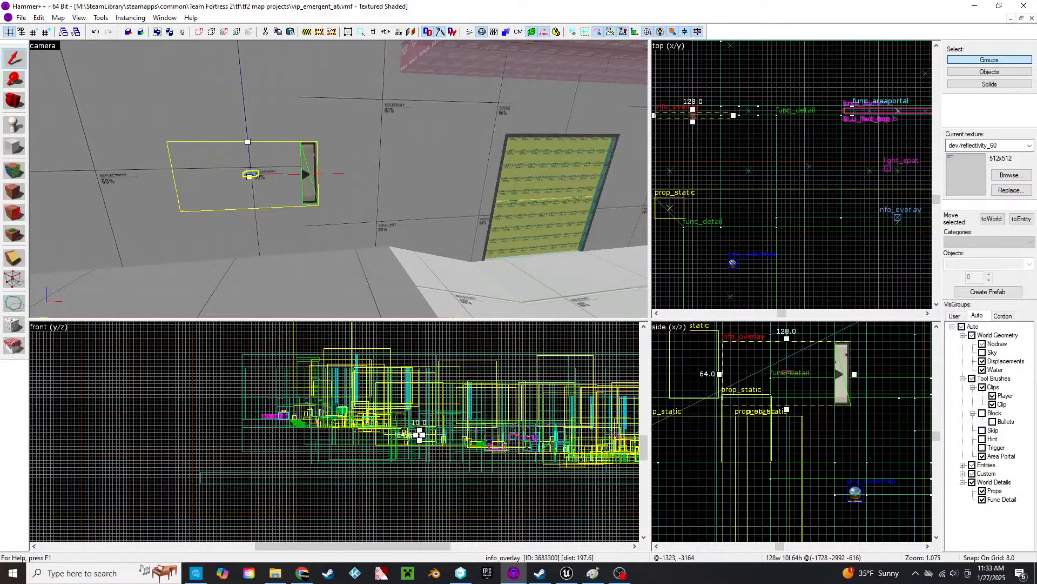
# - Extend the arrow overlay's brush faces to 30585 and 41029 by picking the adjoining wall face, and save the map
pyautogui.hotkey('alt', 'Return')
pyautogui.moveTo(660, 95); pyautogui.dragTo(656, 81)
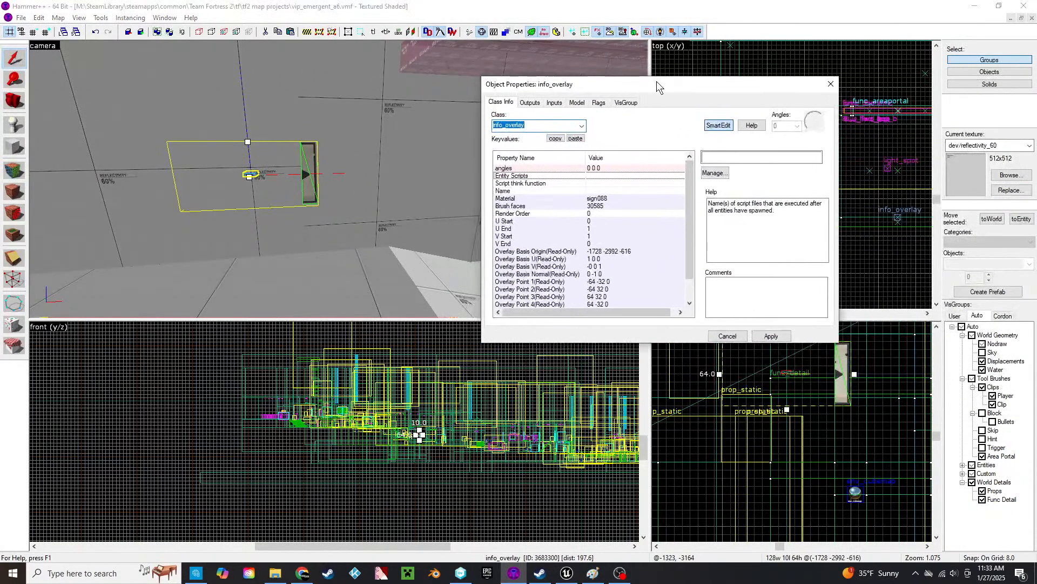
pyautogui.click(619, 206)
pyautogui.click(715, 173)
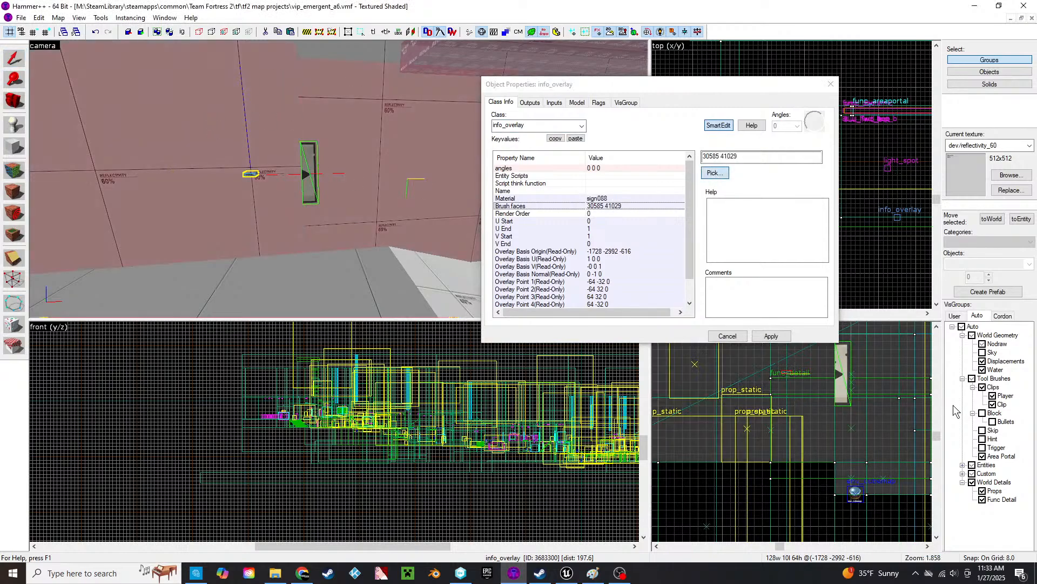
pyautogui.click(782, 335)
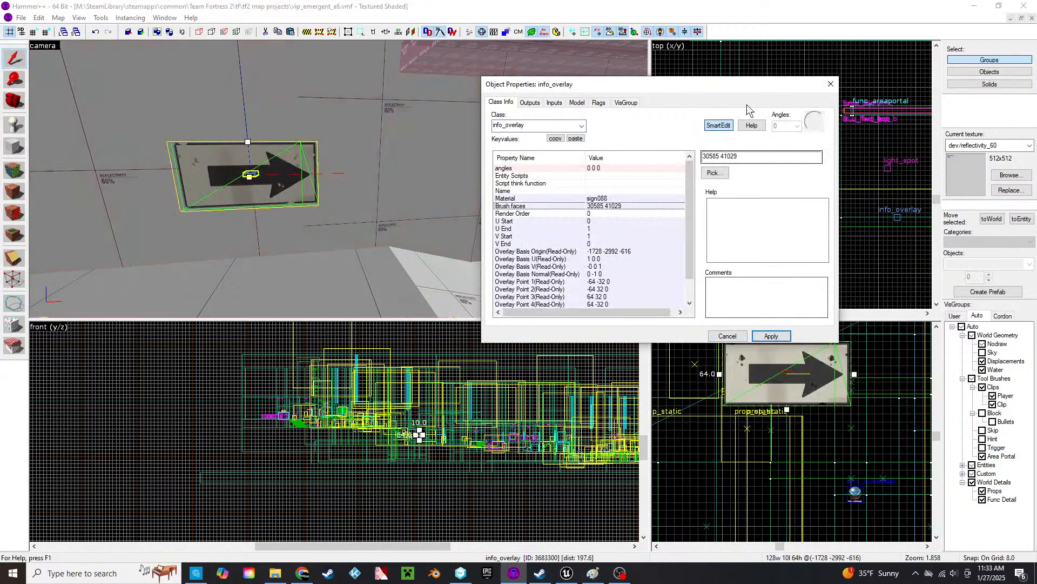
pyautogui.click(830, 83)
pyautogui.click(22, 18)
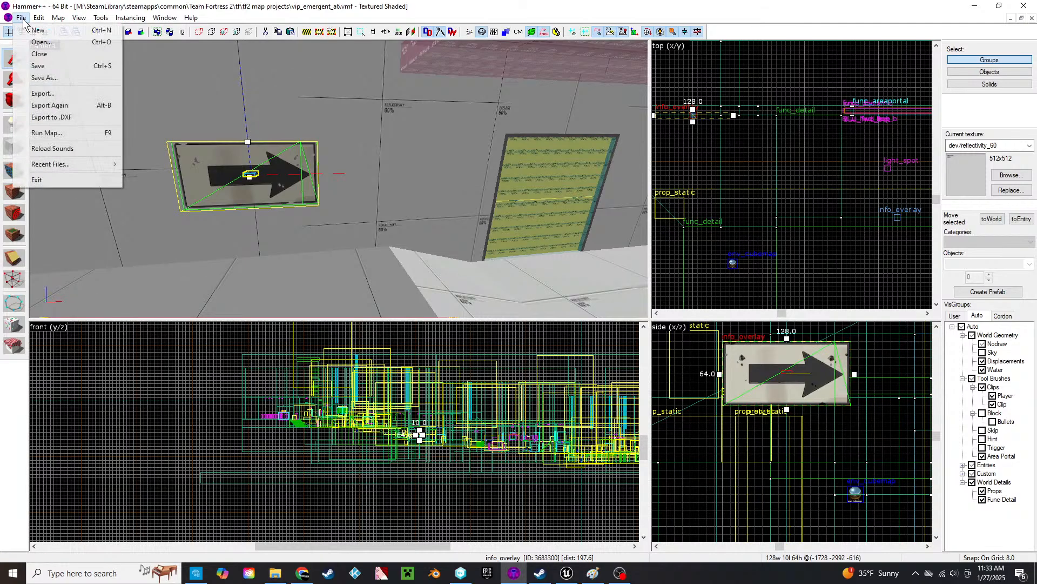
pyautogui.click(38, 66)
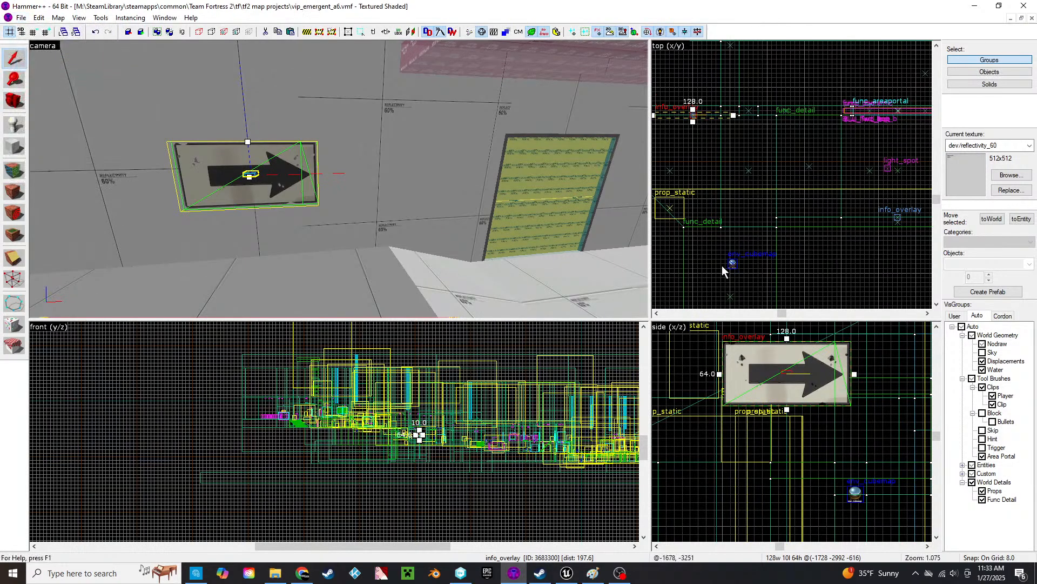
# - Examine the area around the moved arrow sign and check the texture settings of the wall faces beside and below it
pyautogui.press('z')
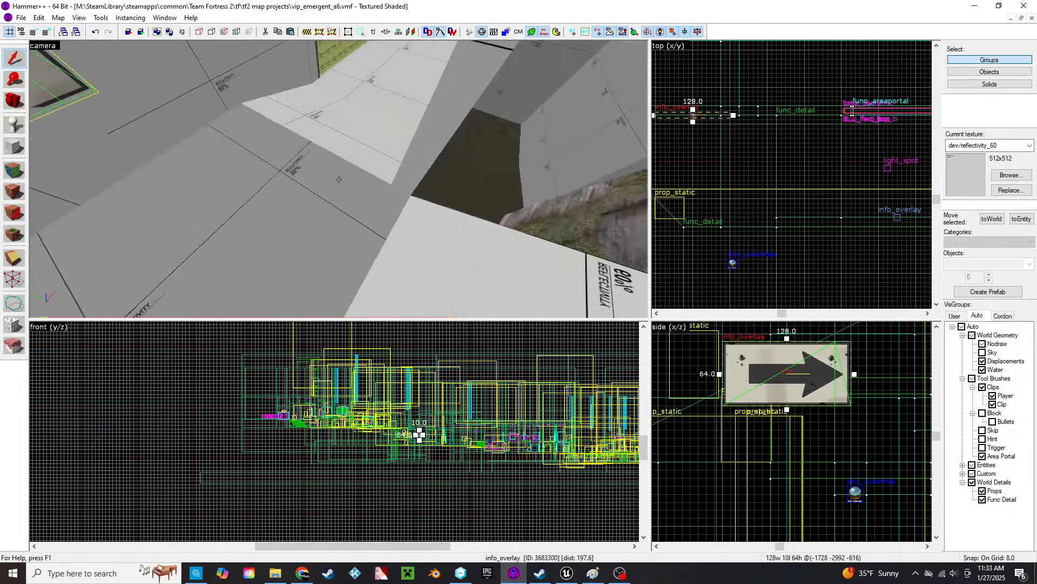
pyautogui.press('s')
pyautogui.press('w')
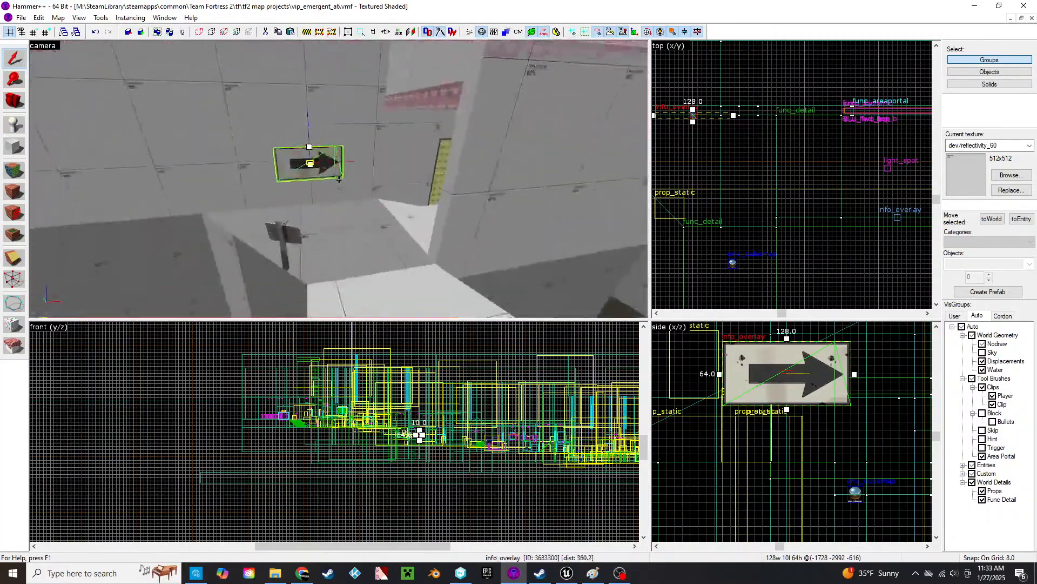
pyautogui.press('z')
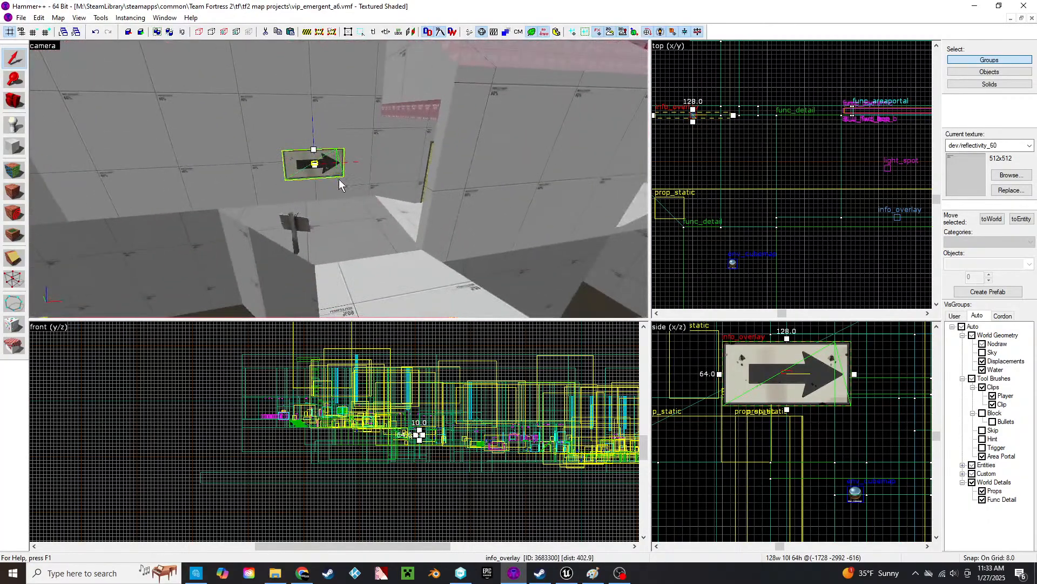
pyautogui.click(15, 172)
pyautogui.click(352, 131)
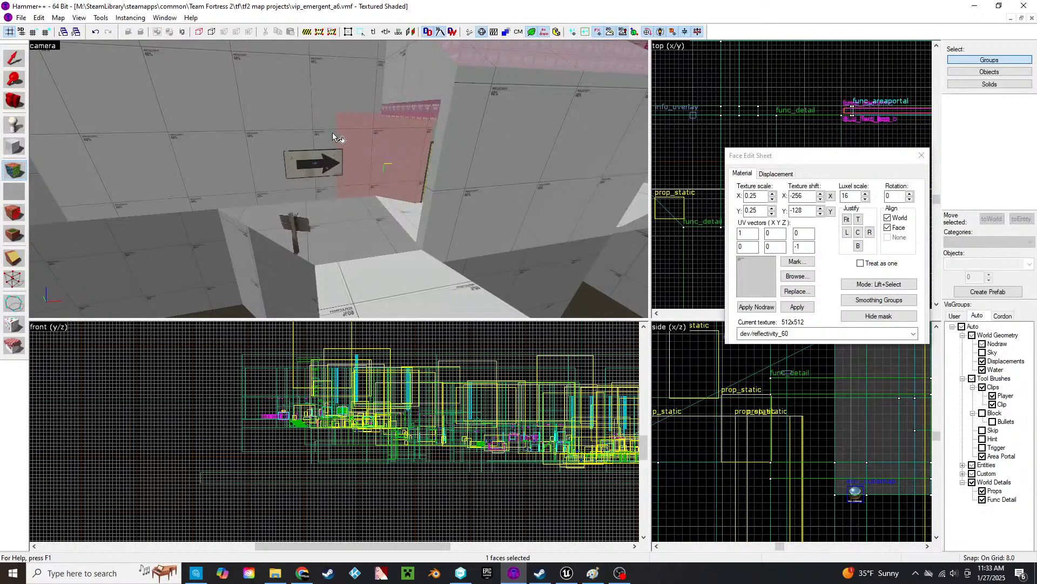
pyautogui.press('z')
pyautogui.press('z')
pyautogui.press('s')
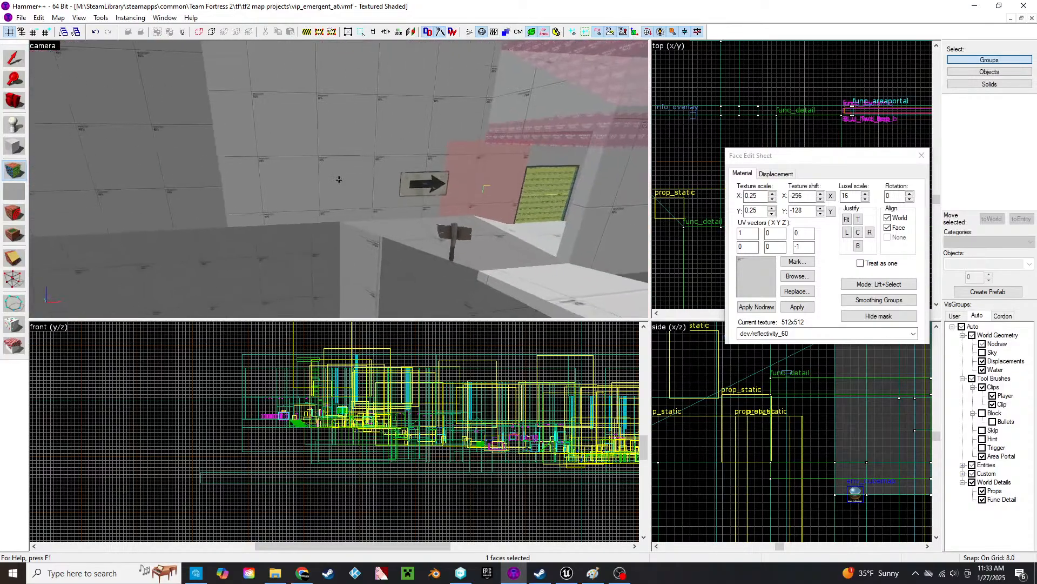
pyautogui.press('z')
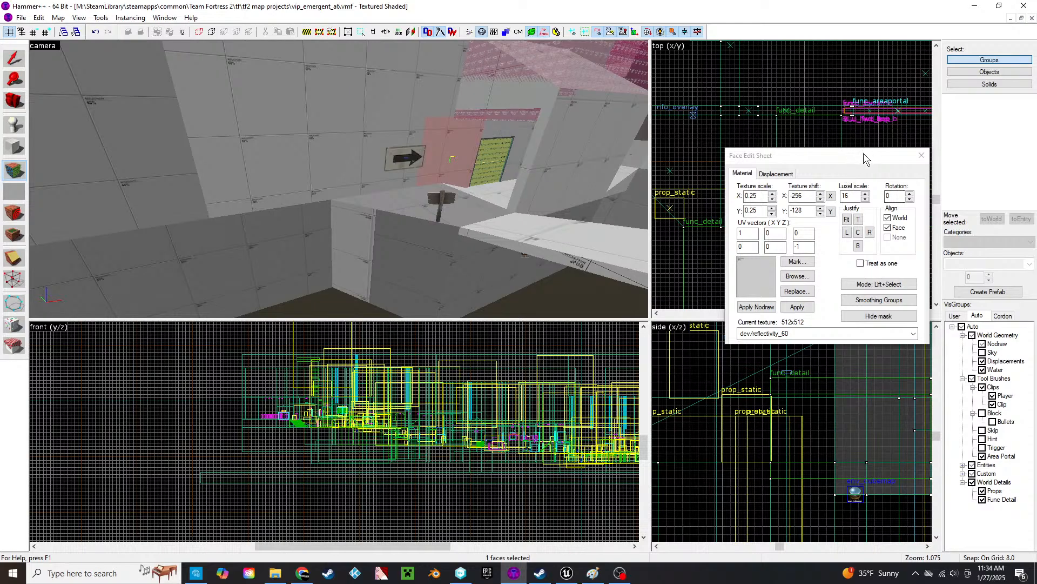
pyautogui.click(382, 274)
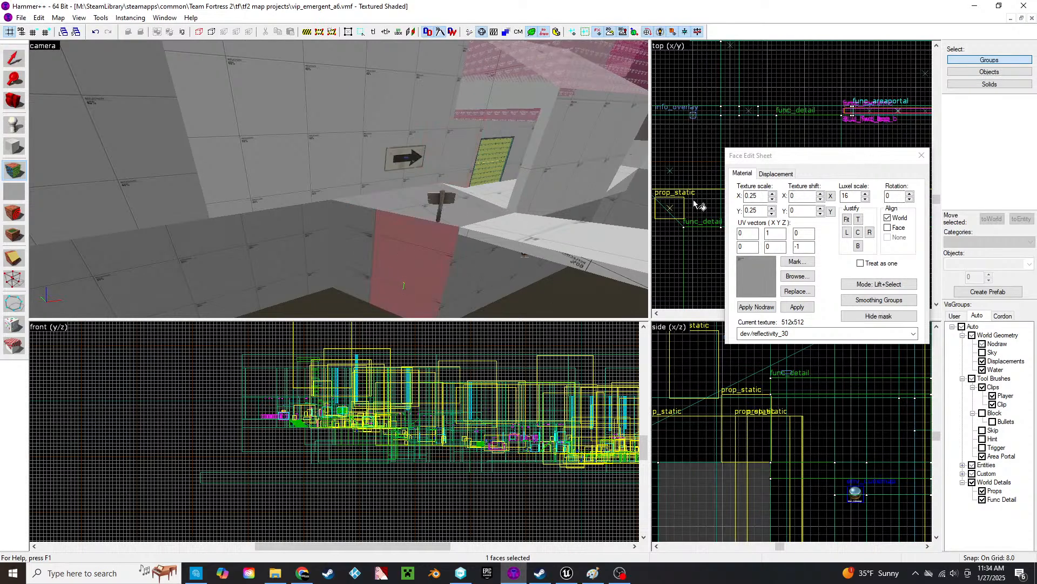
pyautogui.click(921, 156)
# - Raise the bottom of the player clip brush over the passage by 48 units, making the brush 1080 units high
pyautogui.press('z')
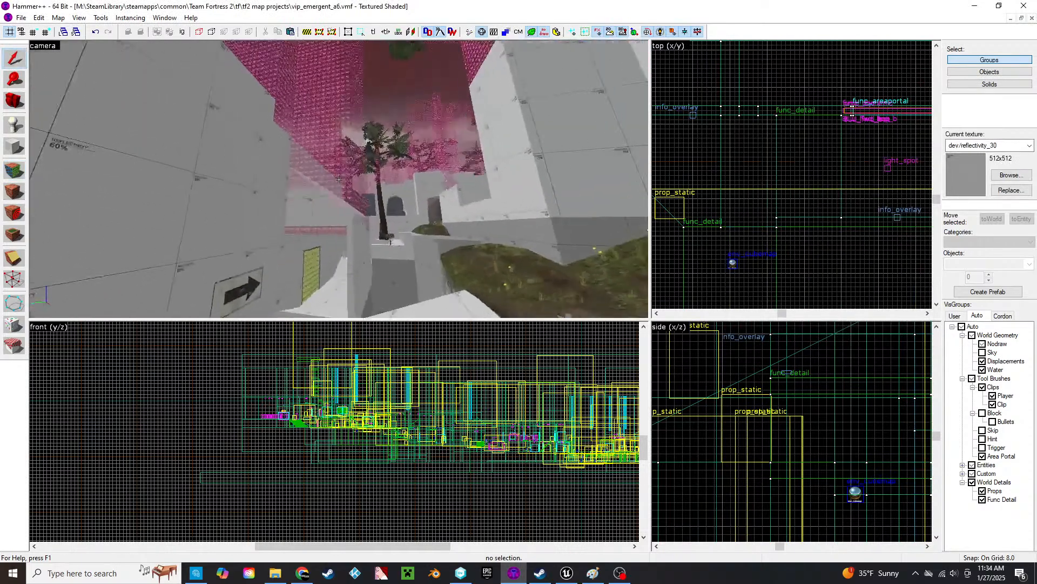
pyautogui.press('w')
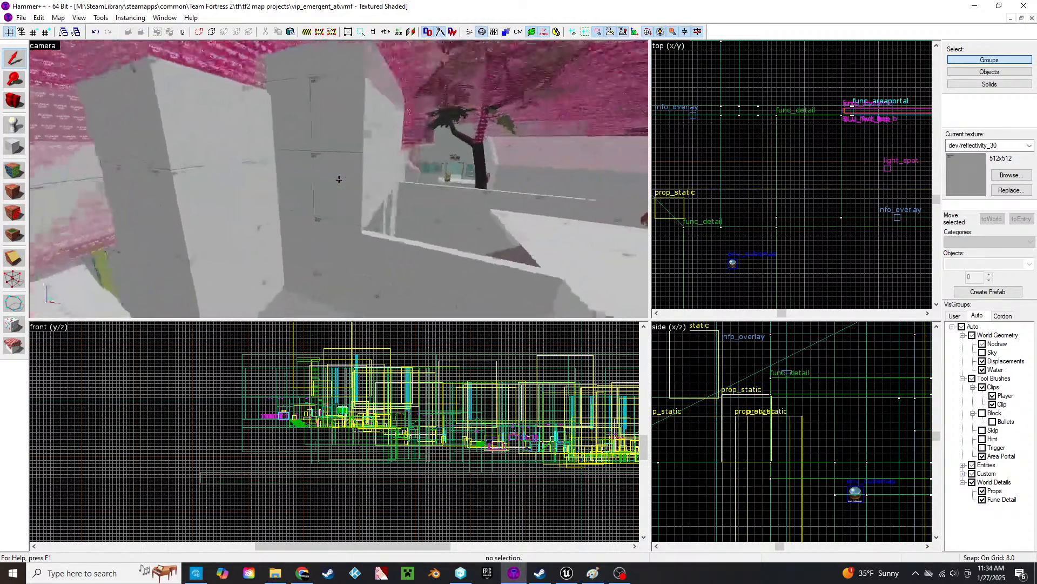
pyautogui.press('w')
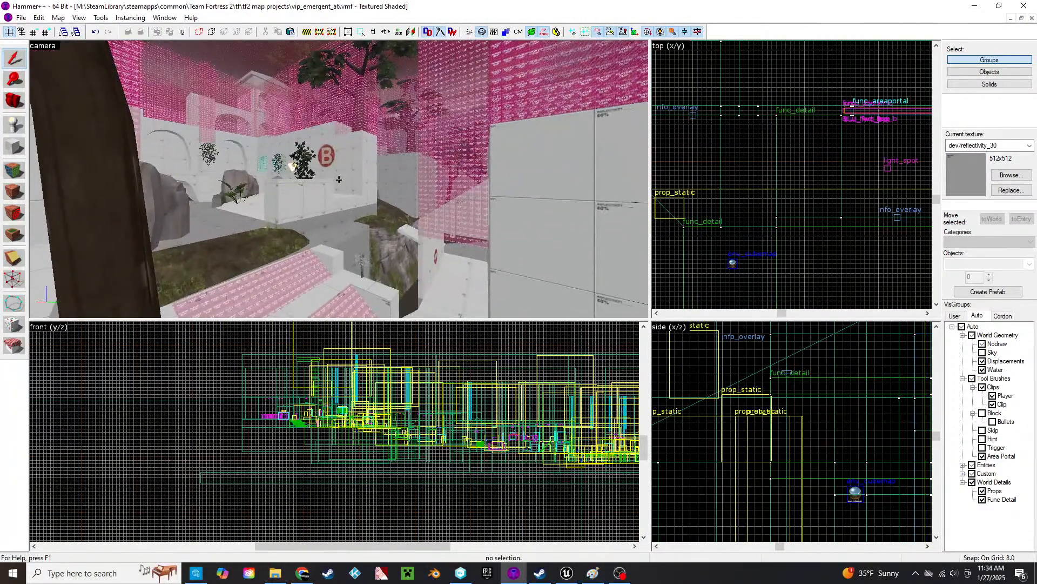
pyautogui.press('w')
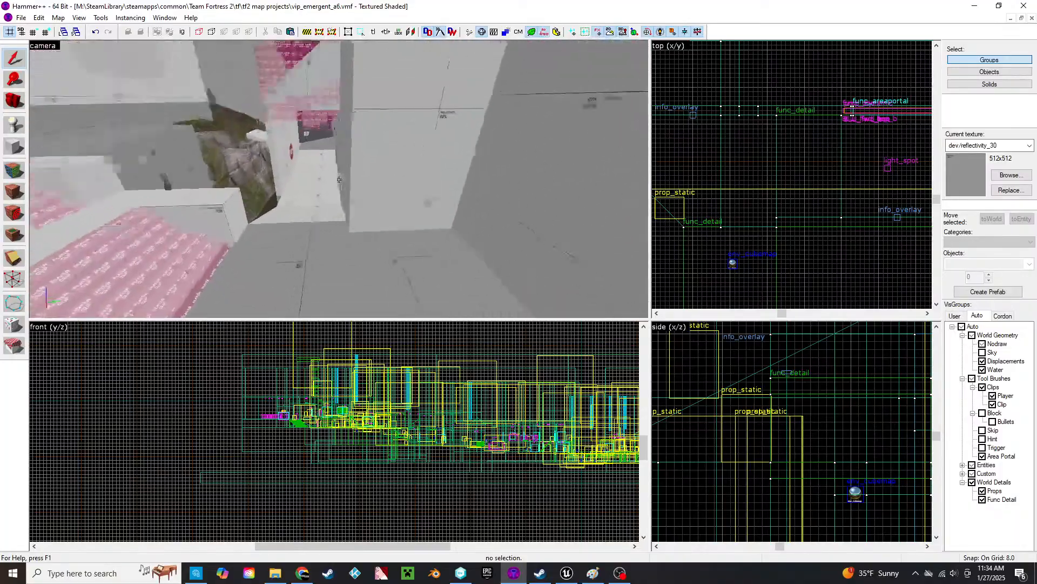
pyautogui.press('z')
pyautogui.click(315, 159)
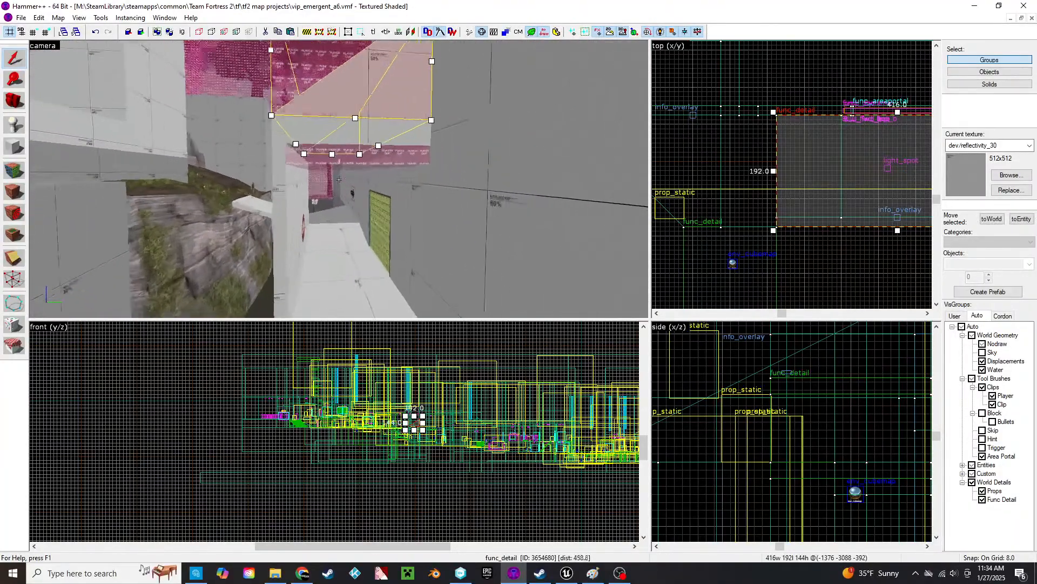
pyautogui.scroll(15, 392, 386)
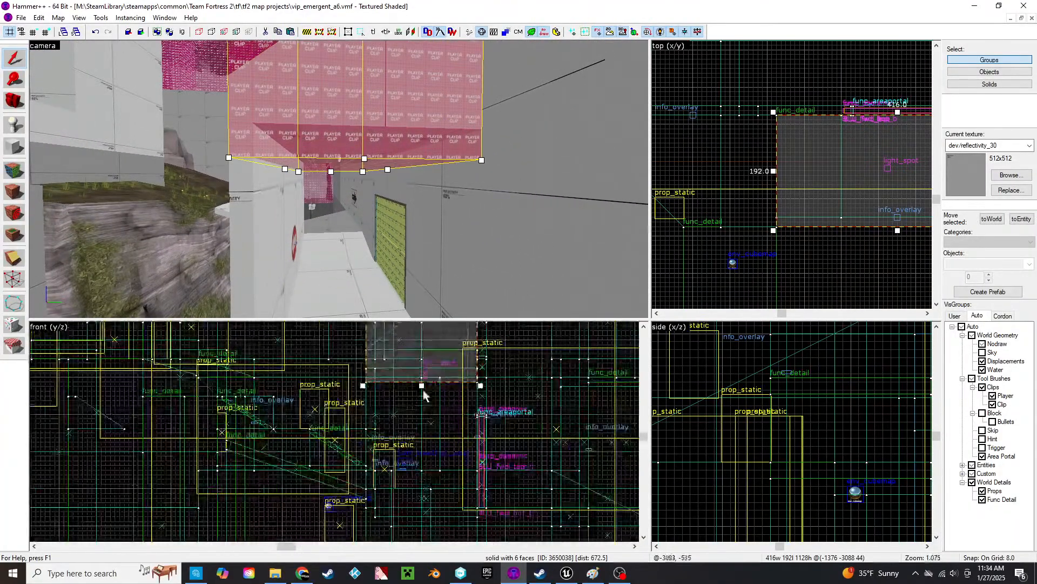
pyautogui.moveTo(419, 380); pyautogui.dragTo(424, 329)
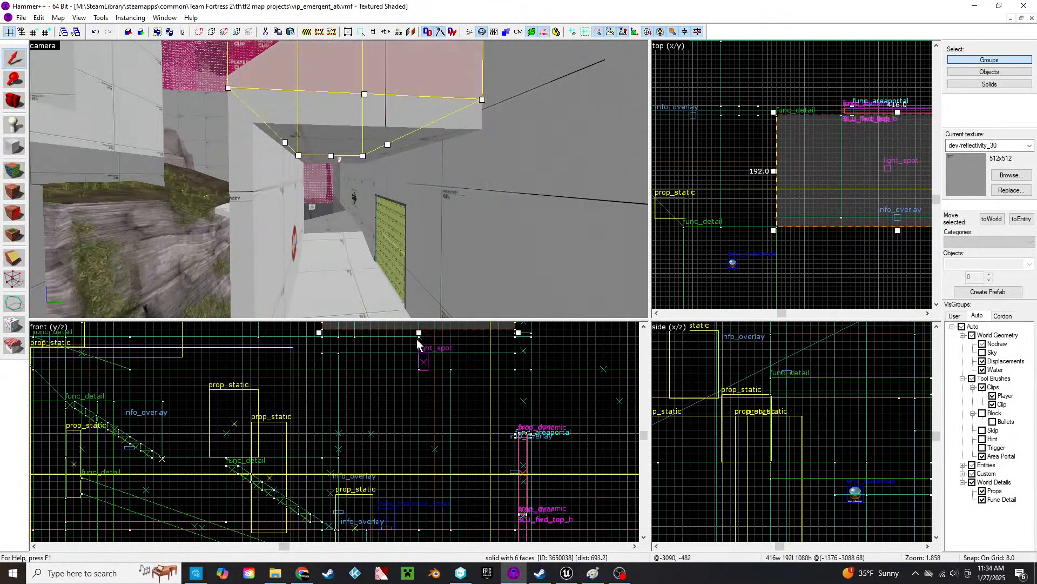
# - Examine the raised player clip brush and the surrounding outdoor area, from the rocky path and arrow signs to the courtyard beside building A
pyautogui.press('z')
pyautogui.press('a')
pyautogui.press('s')
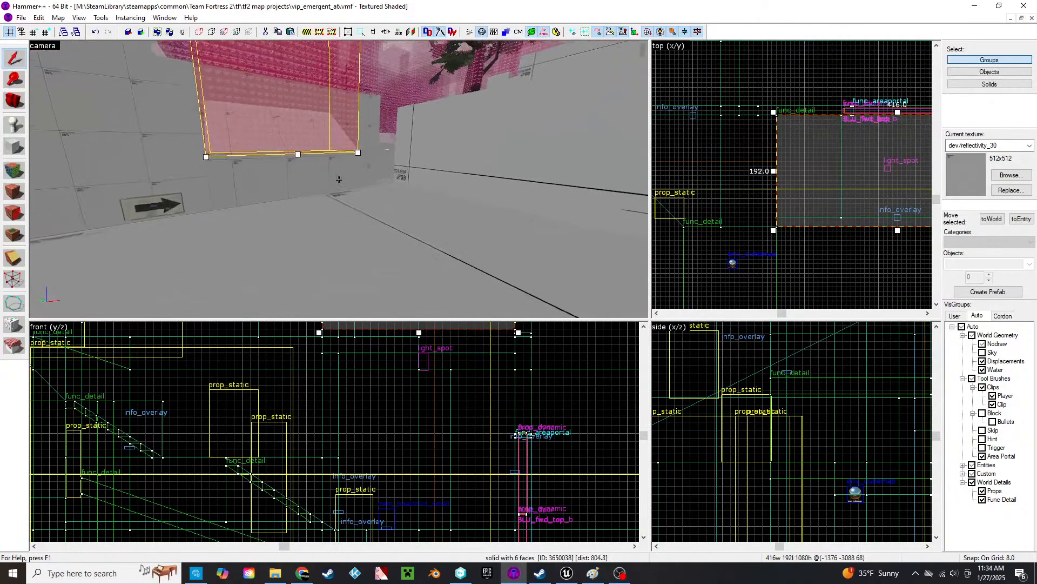
pyautogui.press('s')
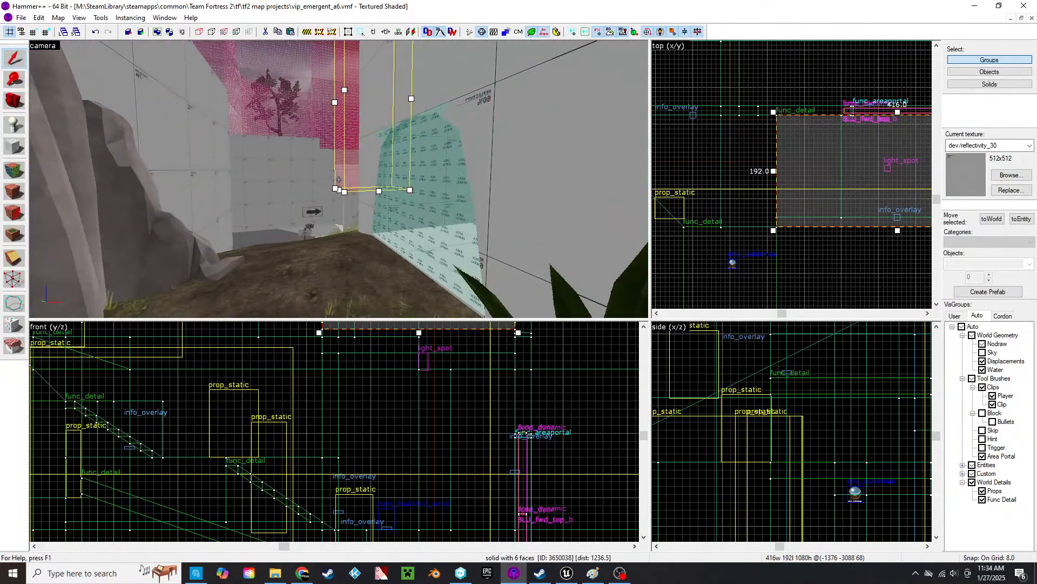
pyautogui.press('w')
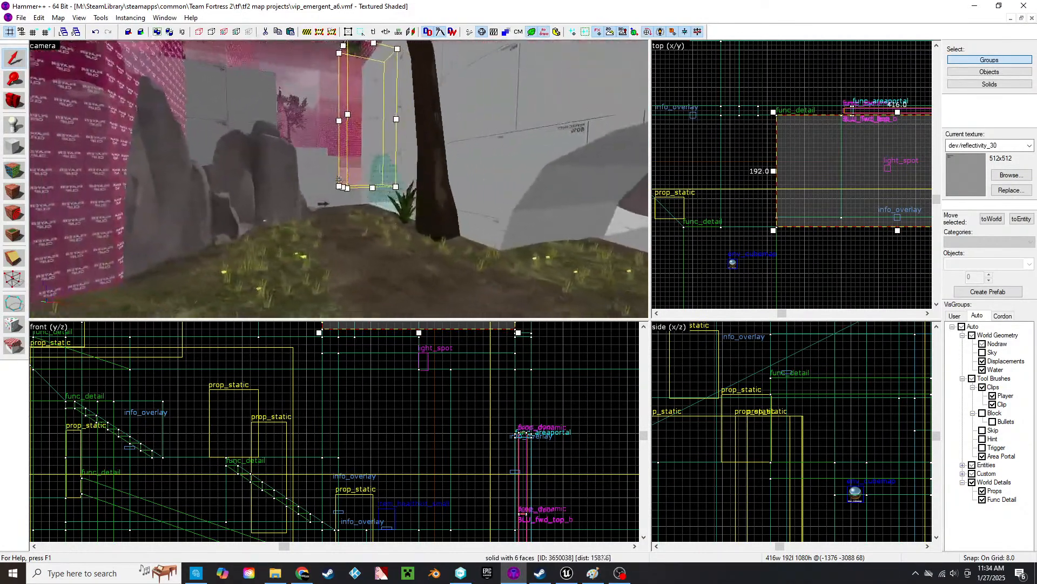
pyautogui.press('w')
pyautogui.press('a')
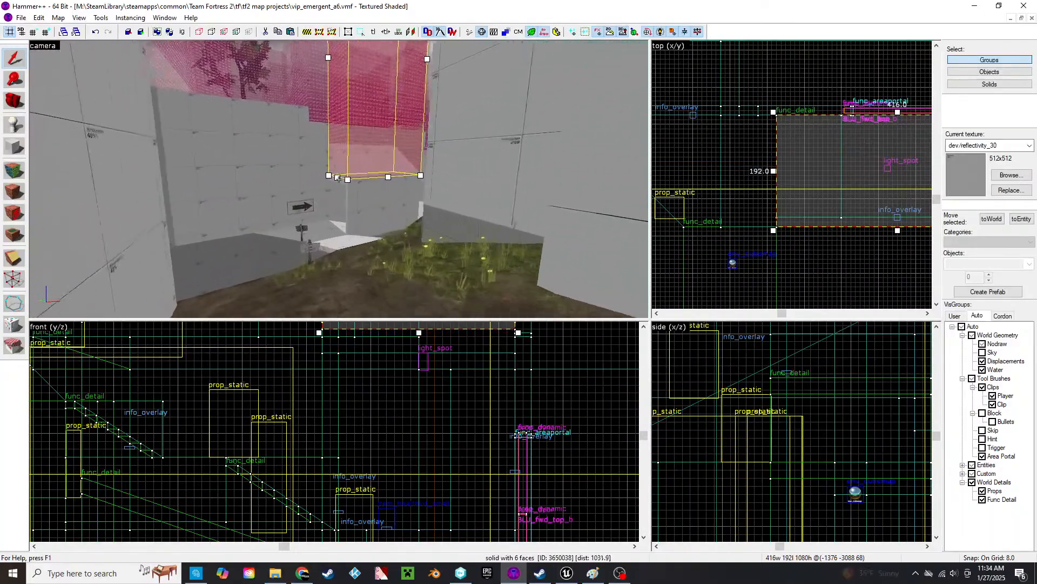
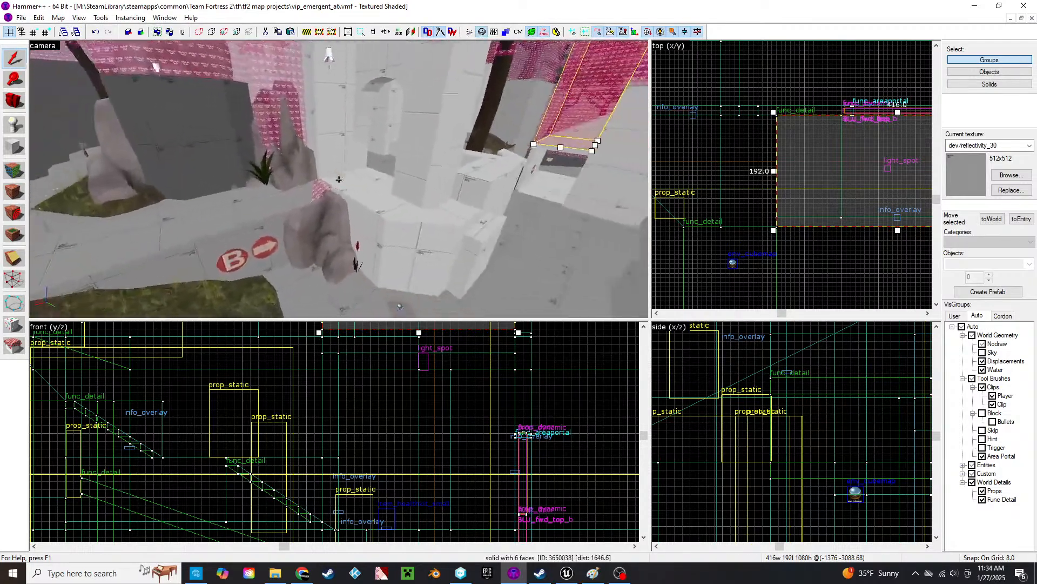
pyautogui.press('d')
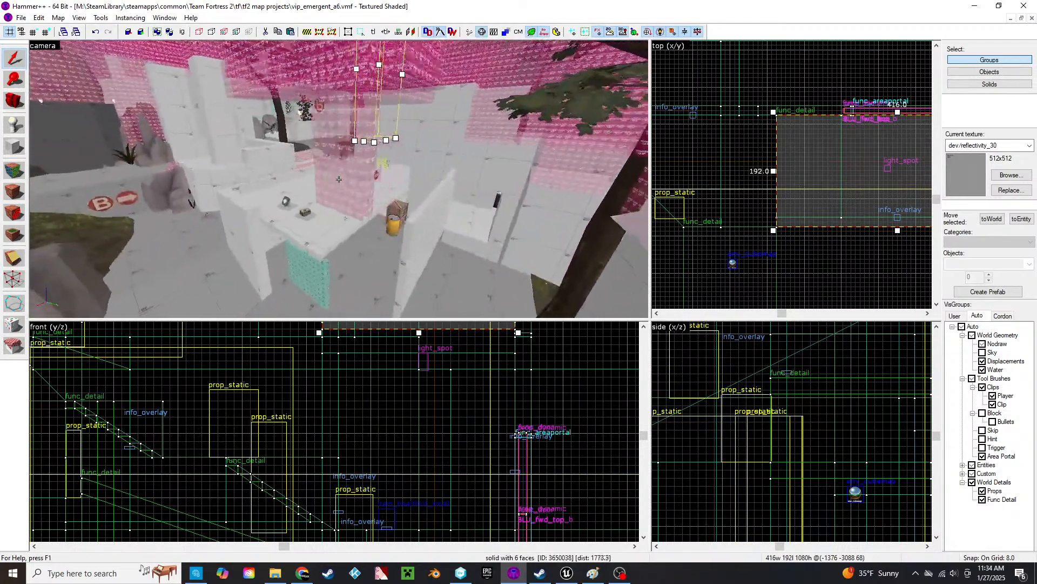
pyautogui.press('w')
pyautogui.press('s')
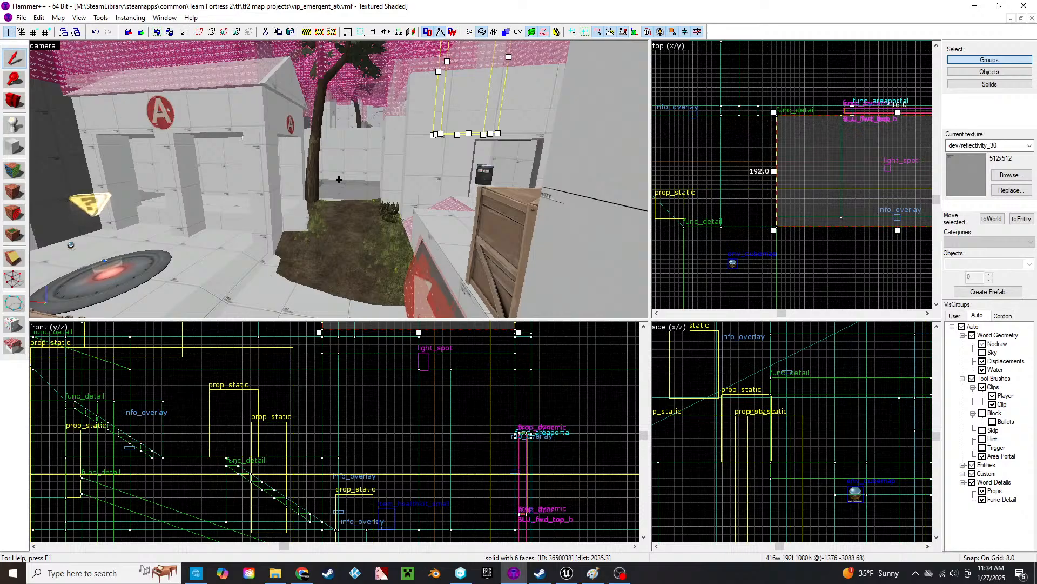
pyautogui.press('s')
pyautogui.press('w')
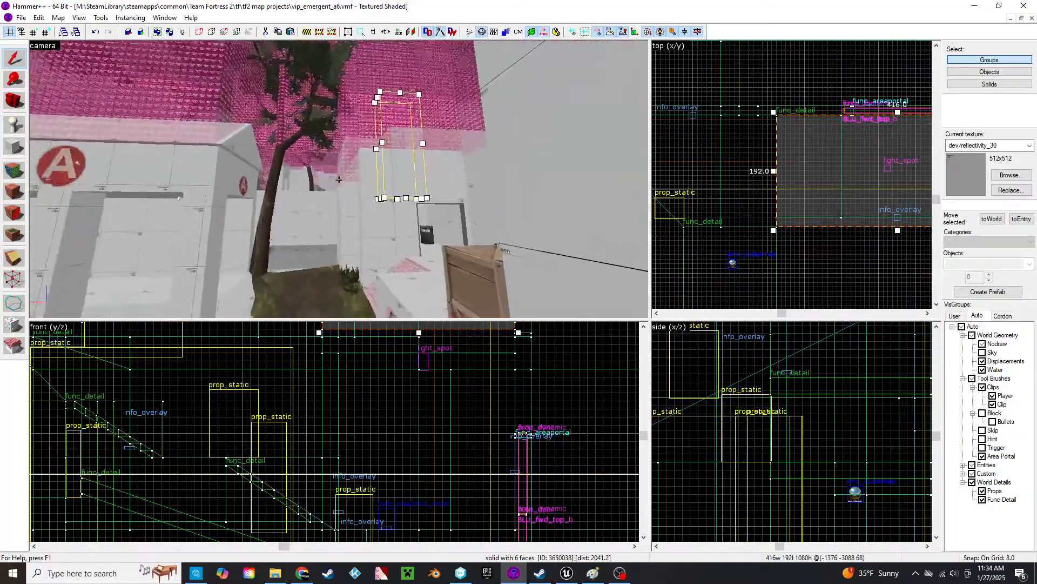
pyautogui.press('w')
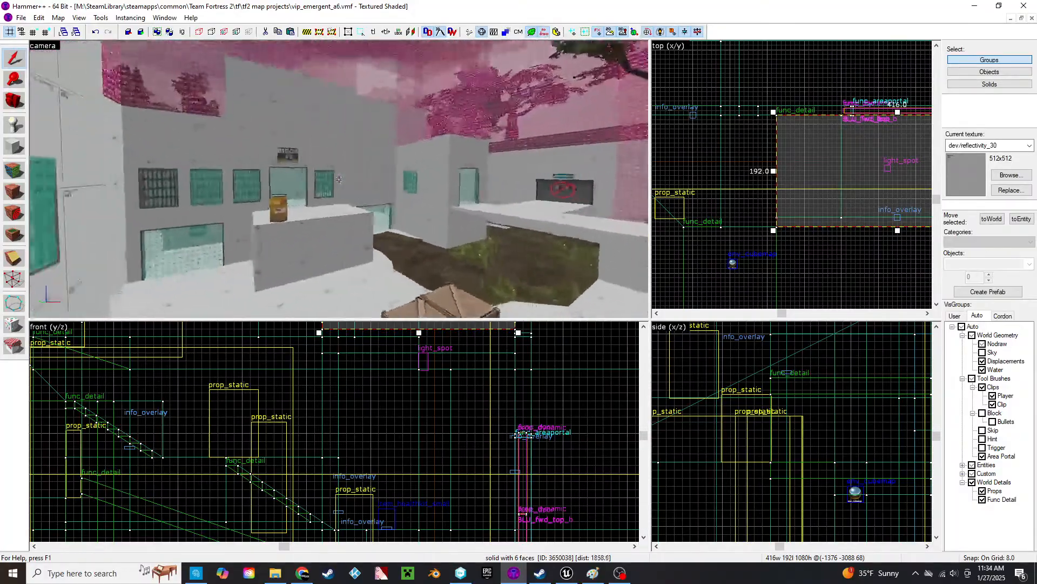
pyautogui.press('z')
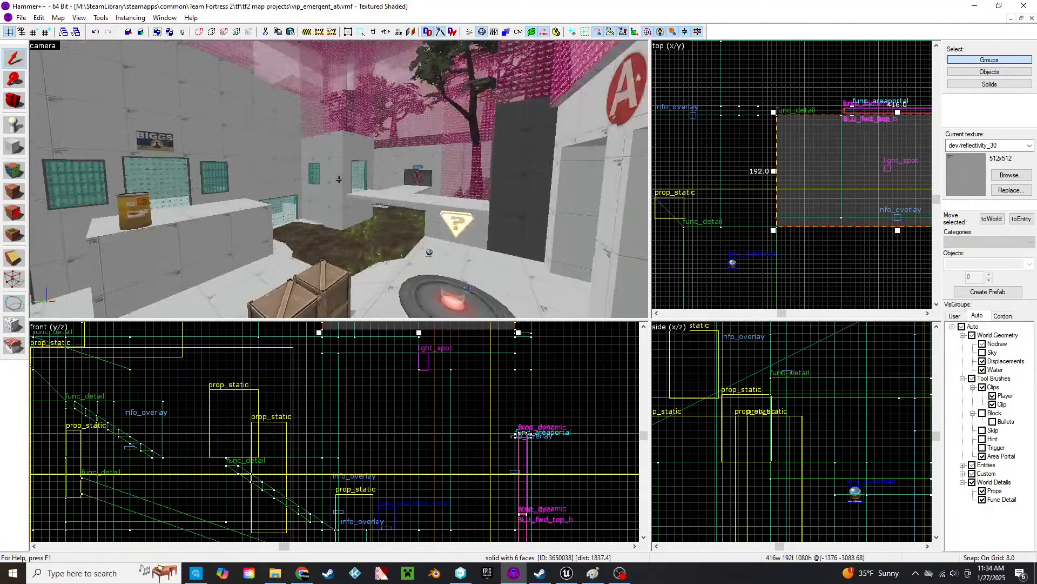
pyautogui.press('d')
pyautogui.press('w')
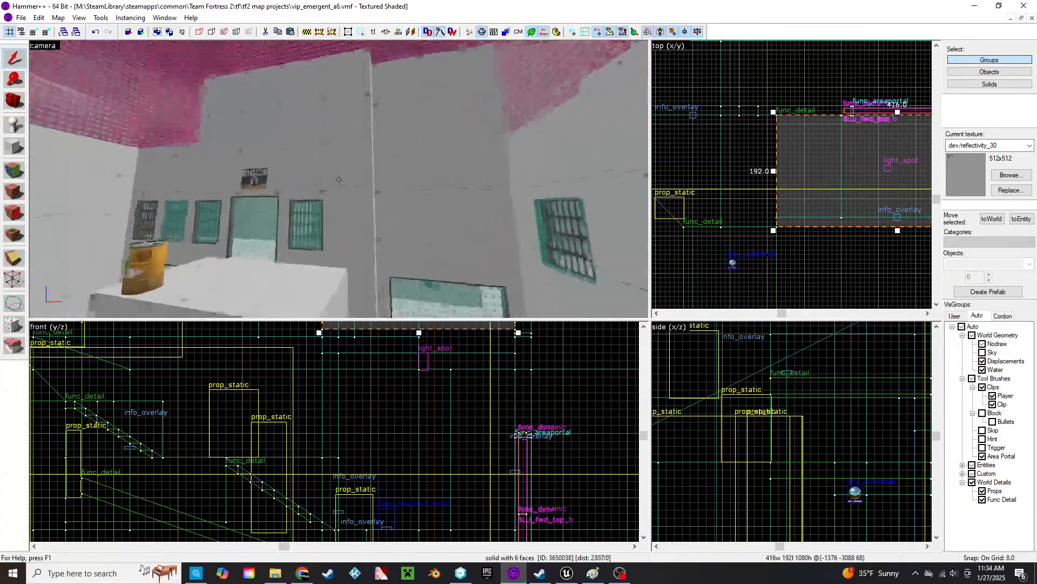
pyautogui.press('s')
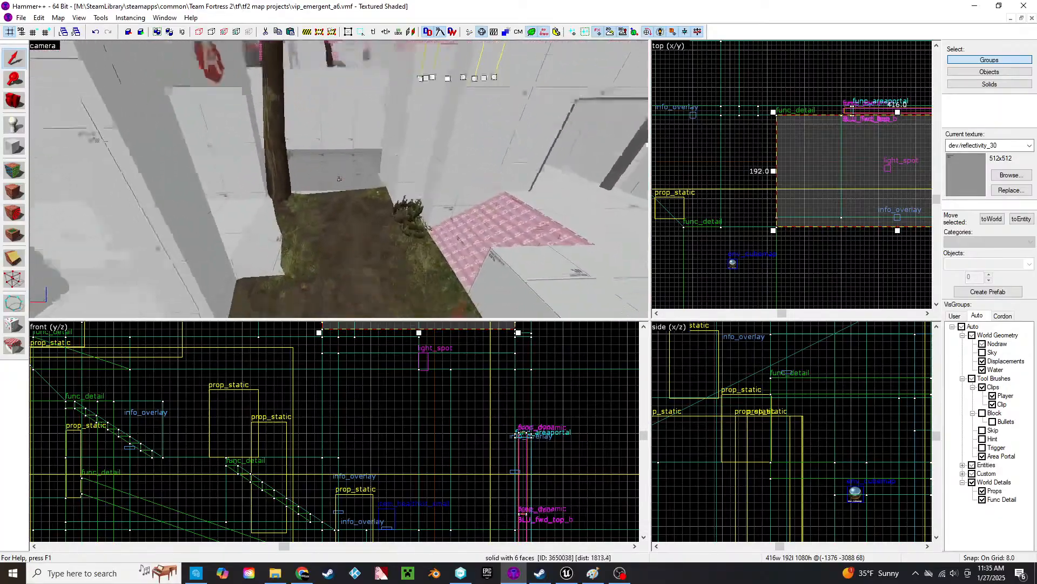
# - Inspect the grass displacement by the tree beside building A, including its face texture settings, and the floor brush behind it
pyautogui.click(339, 180)
pyautogui.press('w')
pyautogui.press('s')
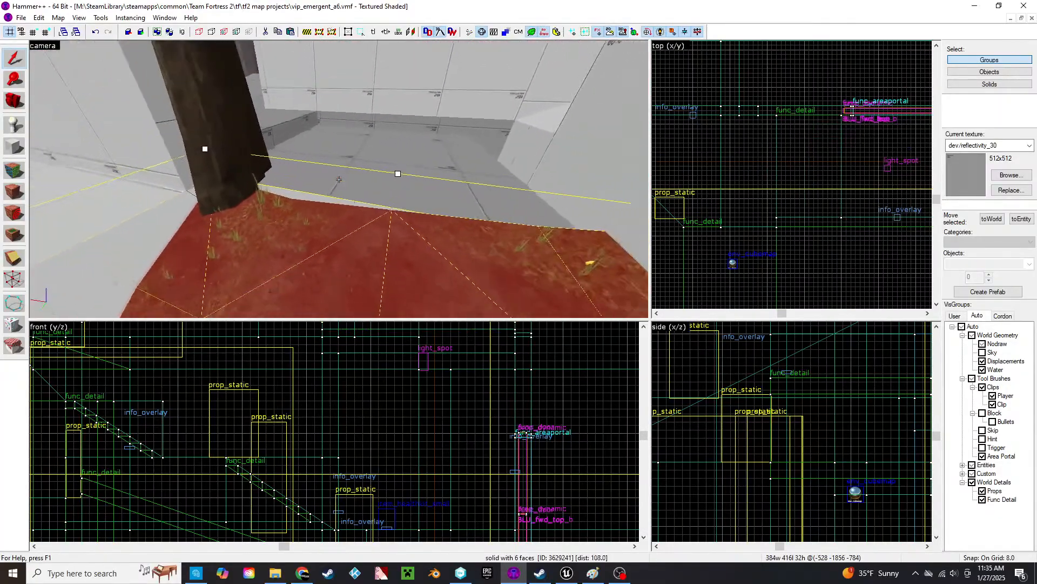
pyautogui.press('z')
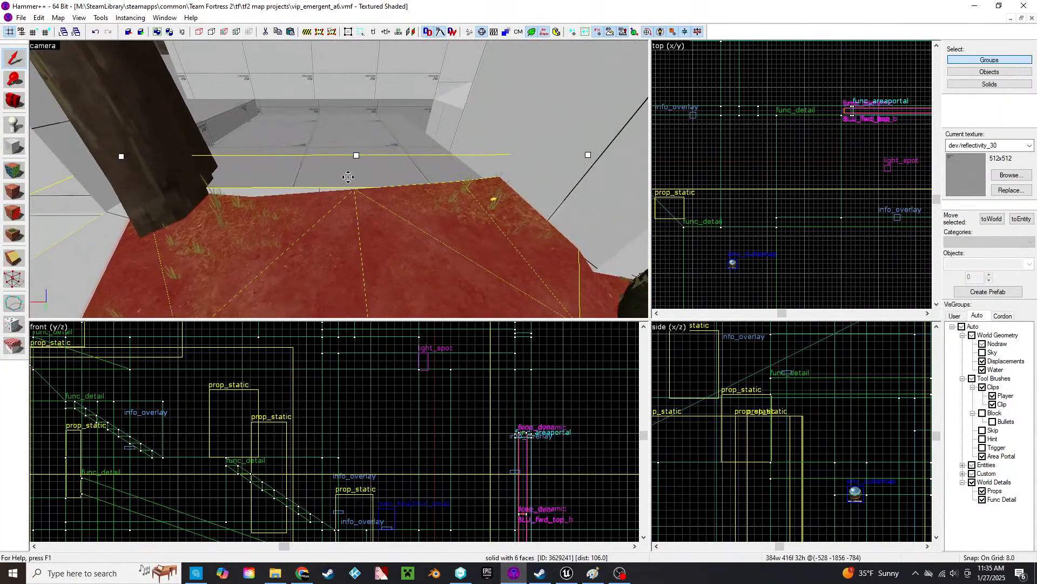
pyautogui.click(8, 171)
pyautogui.press('z')
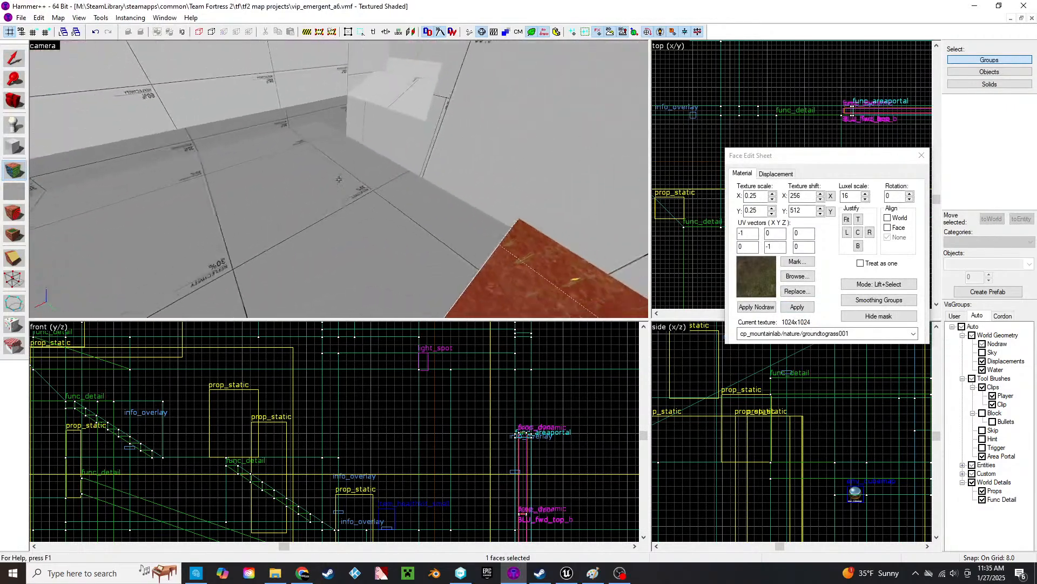
pyautogui.press('z')
pyautogui.click(922, 155)
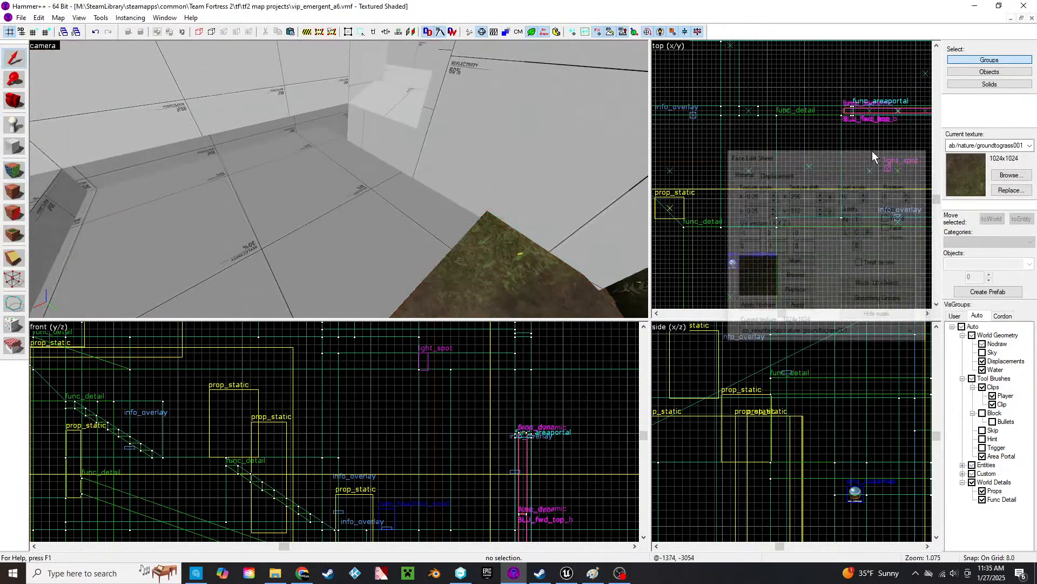
pyautogui.press('z')
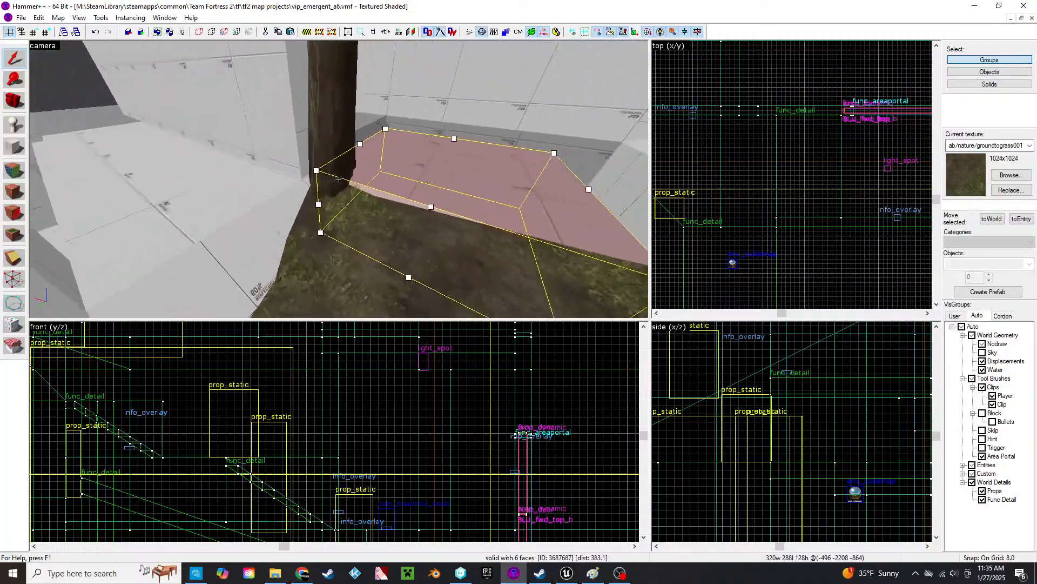
pyautogui.press('w')
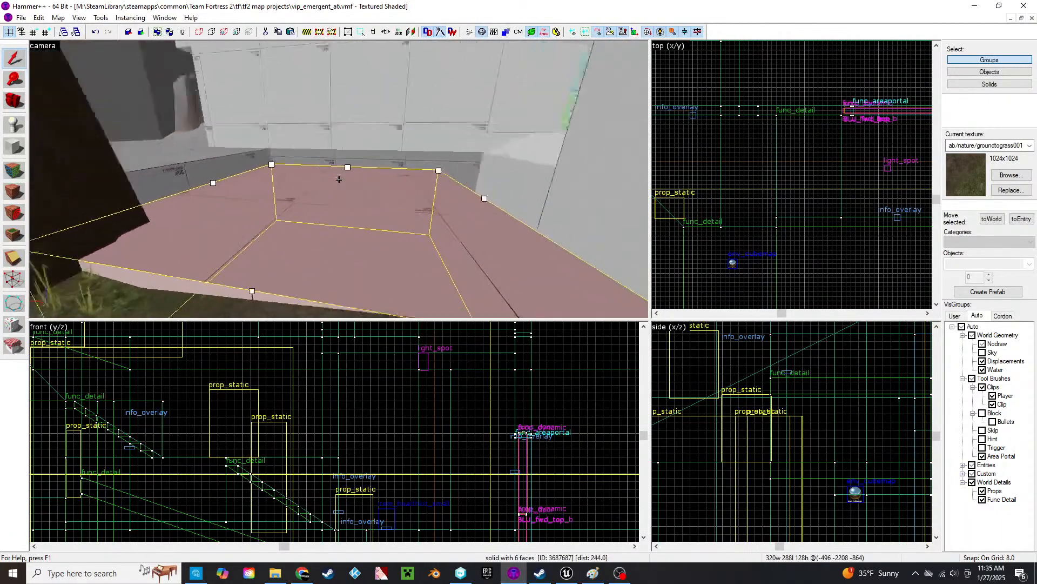
pyautogui.press('s')
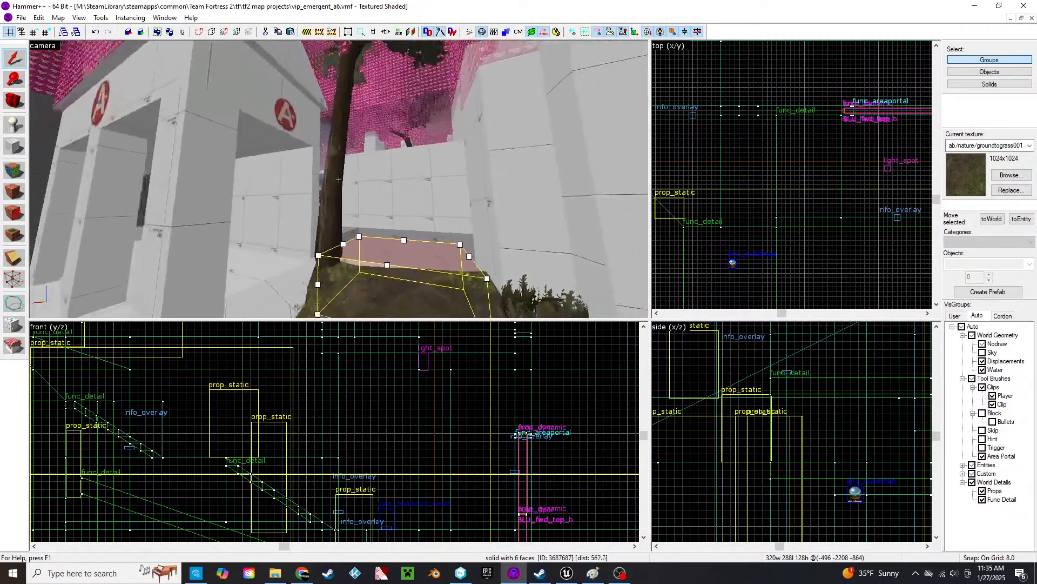
# - Delete the tall tree prop standing on the grass patch beside building A
pyautogui.press('z')
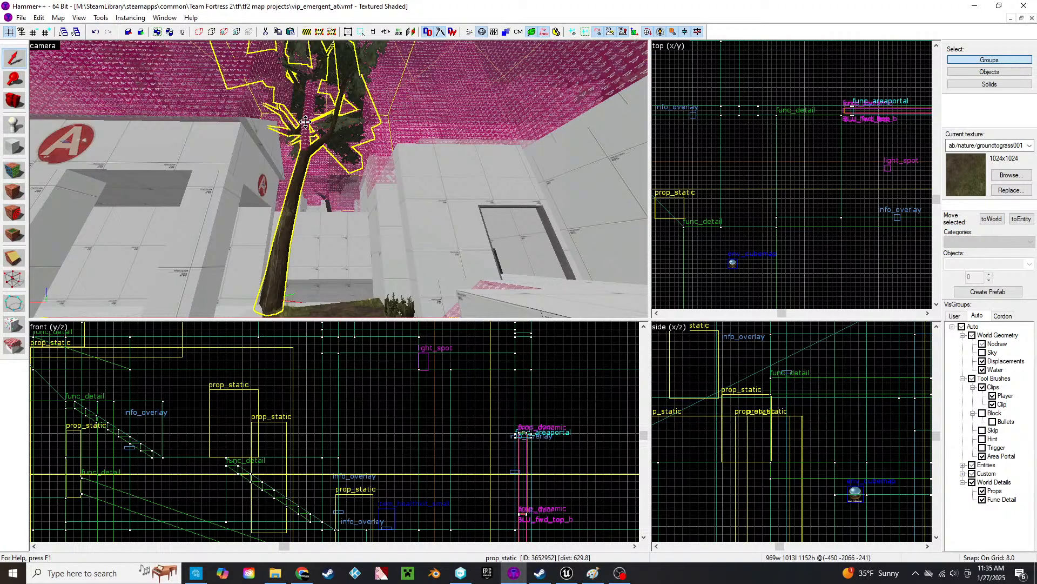
pyautogui.press('Delete')
pyautogui.press('z')
# - Check the object properties of the two woods_tree_01.mdl tree props in the grassy area near the BLU building
pyautogui.press('w')
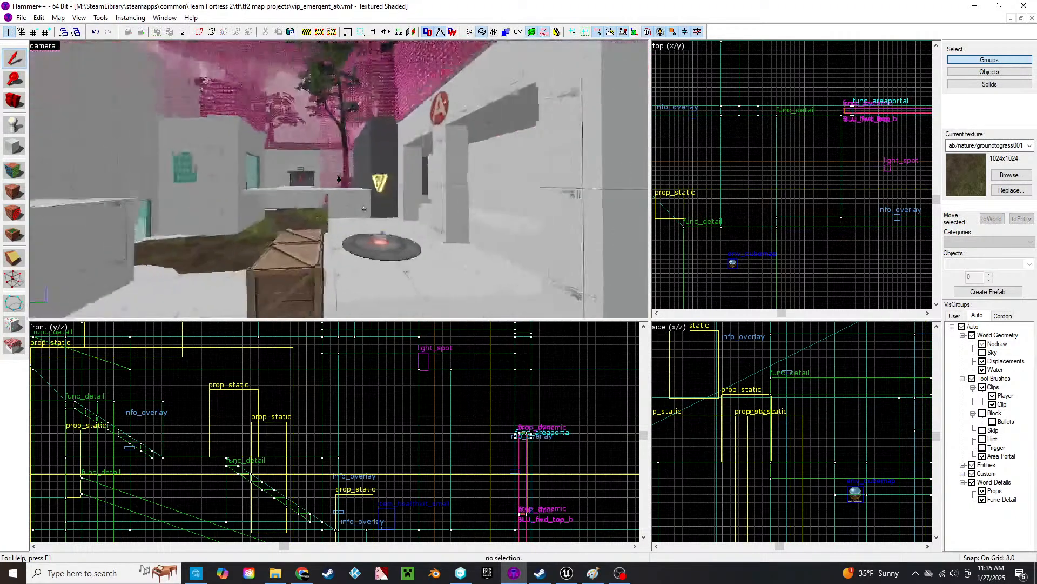
pyautogui.press('w')
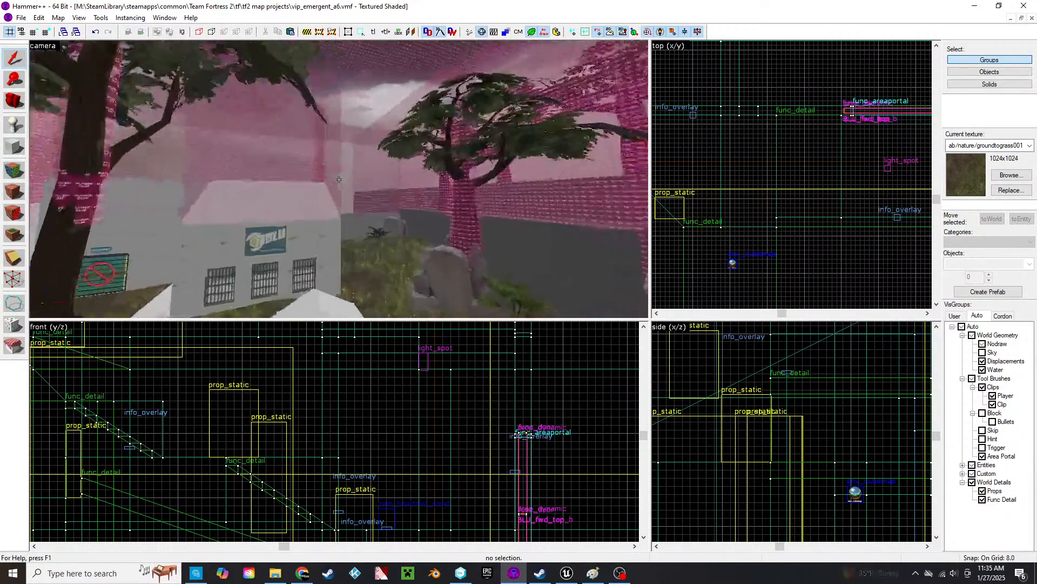
pyautogui.press('a')
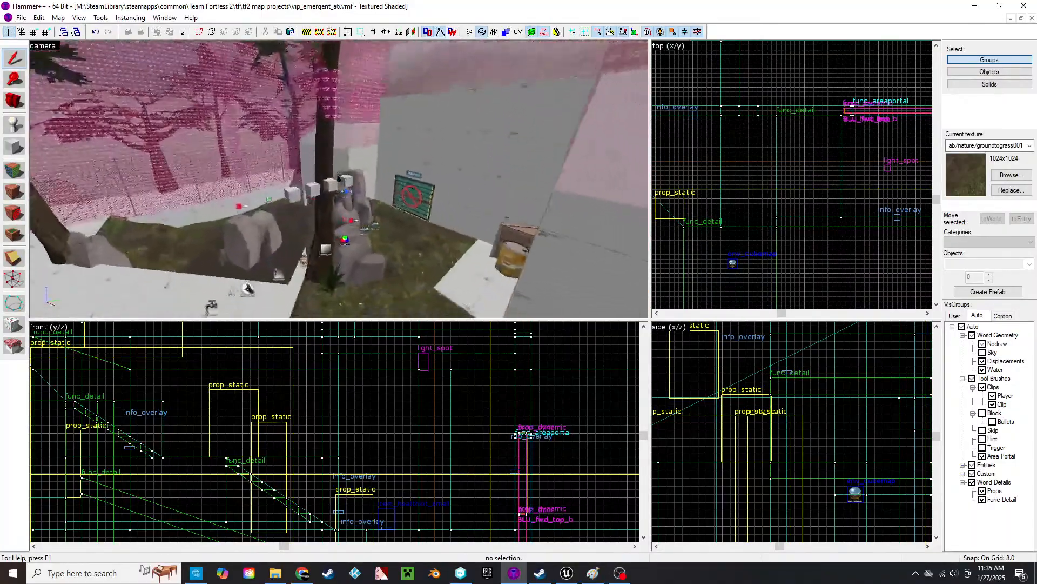
pyautogui.press('z')
pyautogui.doubleClick(378, 161)
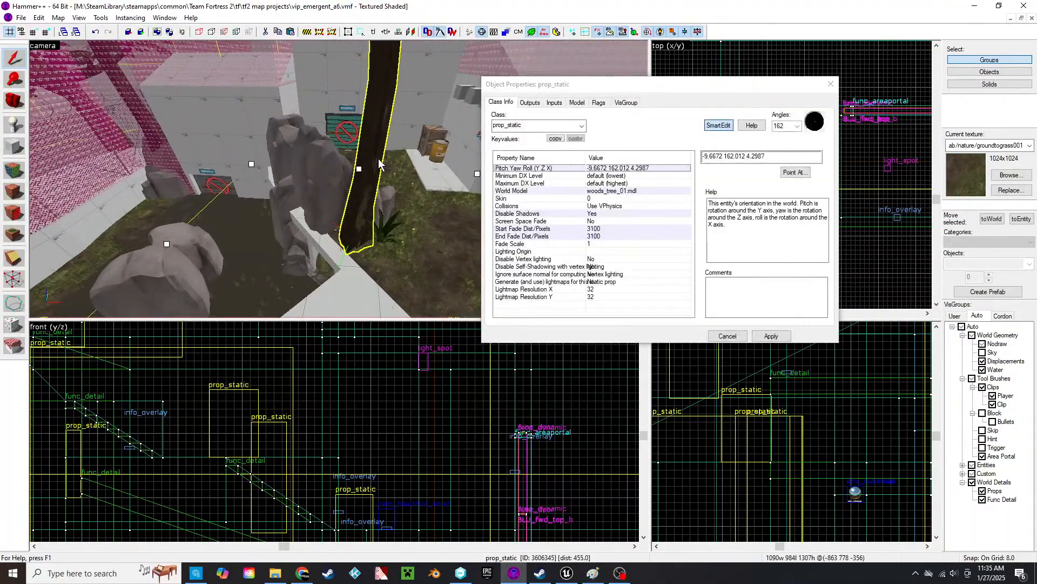
pyautogui.press('z')
pyautogui.press('w')
pyautogui.press('z')
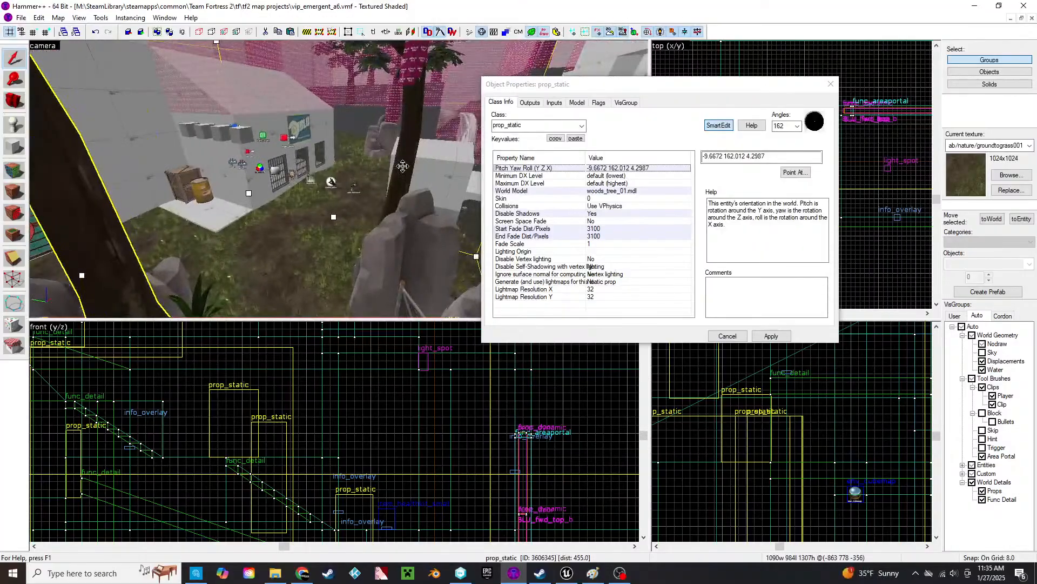
pyautogui.press('z')
pyautogui.press('w')
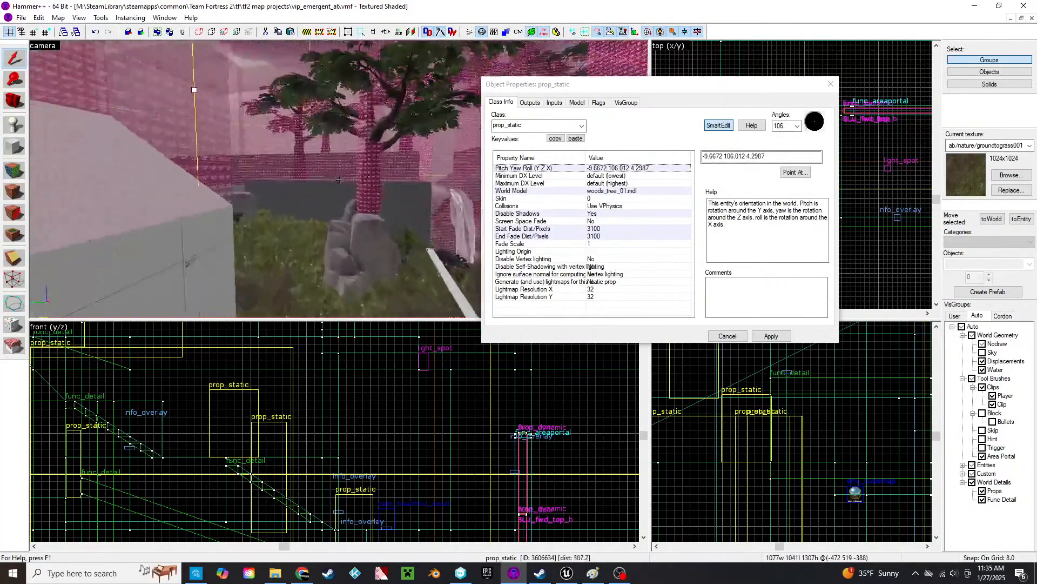
# - Display the props' collision models and examine the rocks and tree trunks around the BLU building and the walkway
pyautogui.press('z')
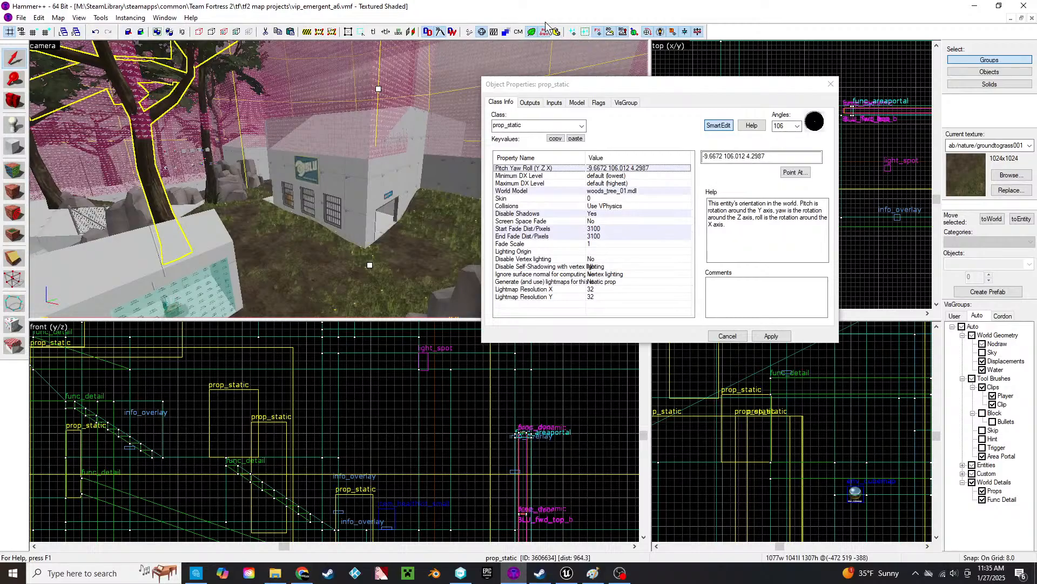
pyautogui.press('z')
pyautogui.press('w')
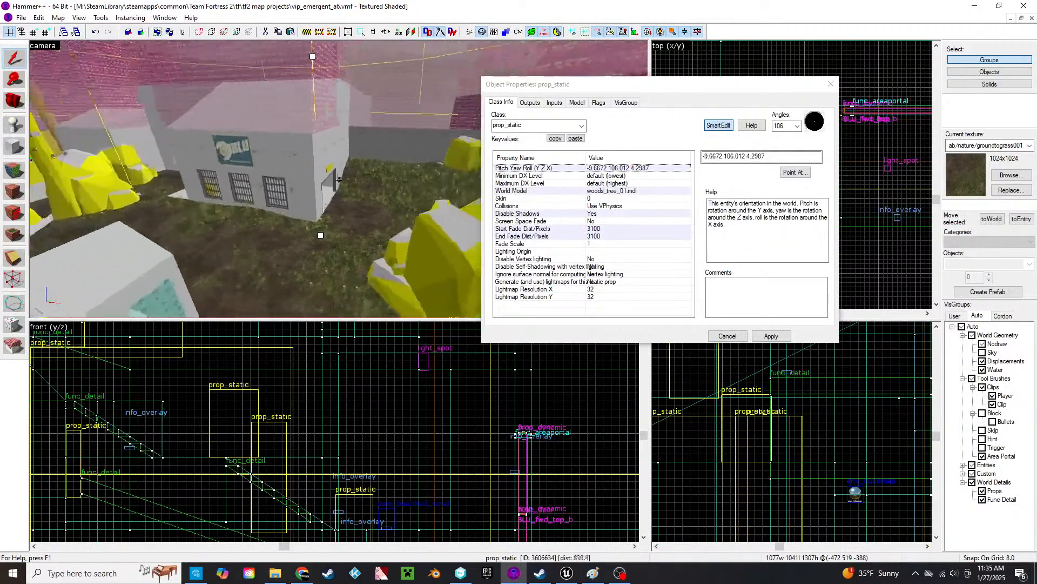
pyautogui.press('w')
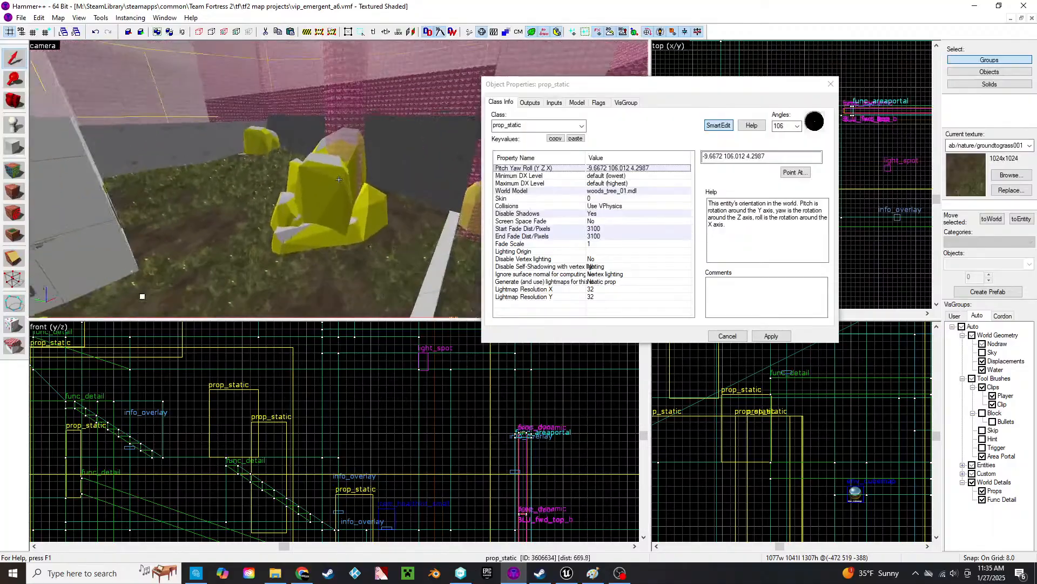
pyautogui.press('w')
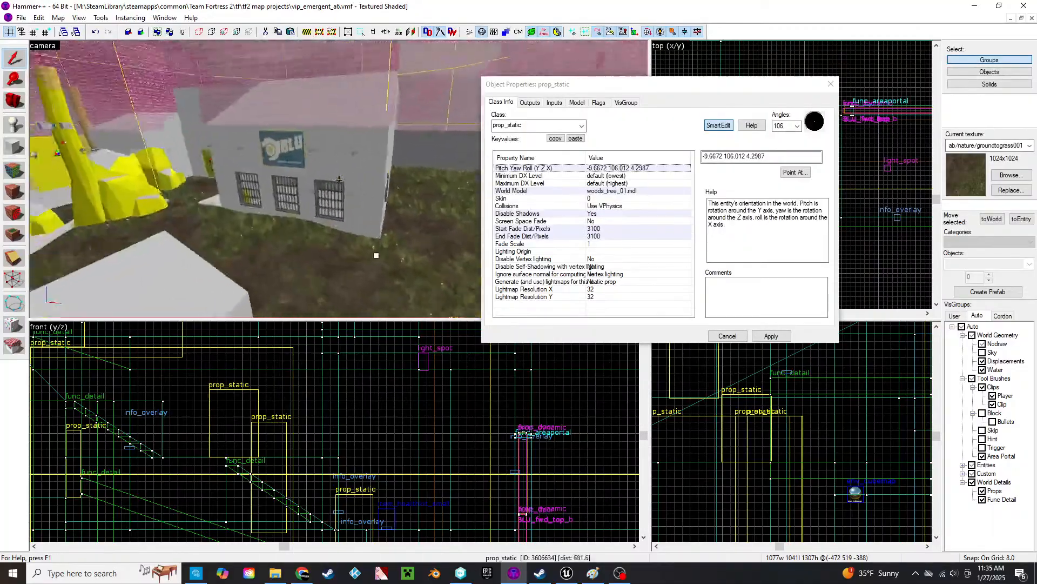
pyautogui.press('s')
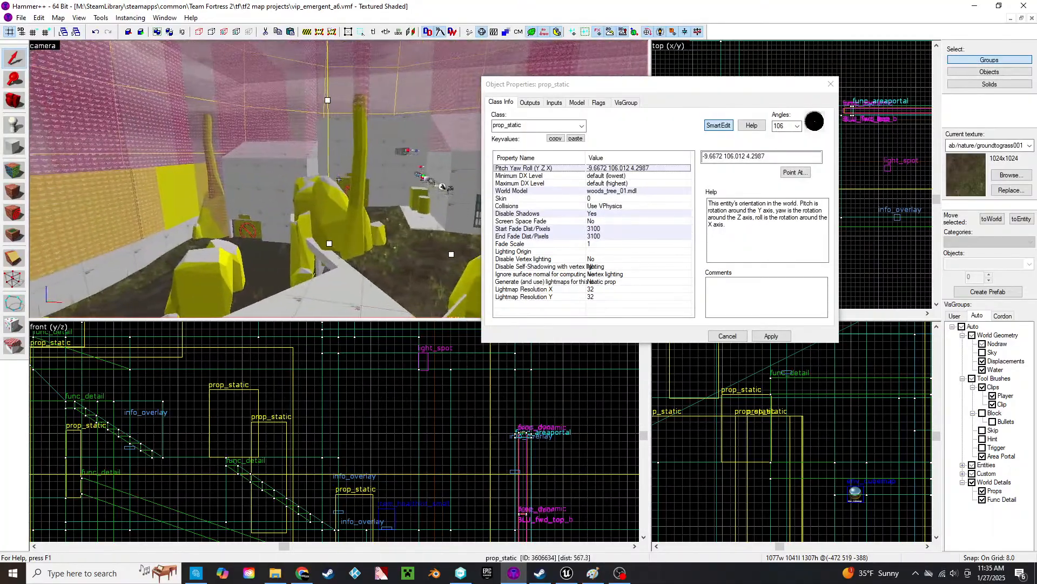
pyautogui.press('w')
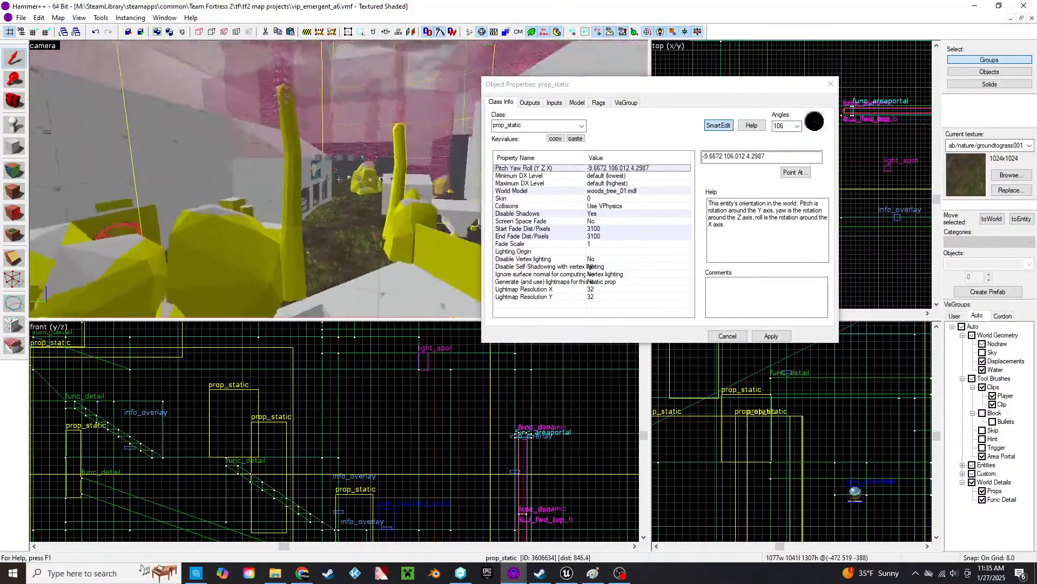
pyautogui.press('d')
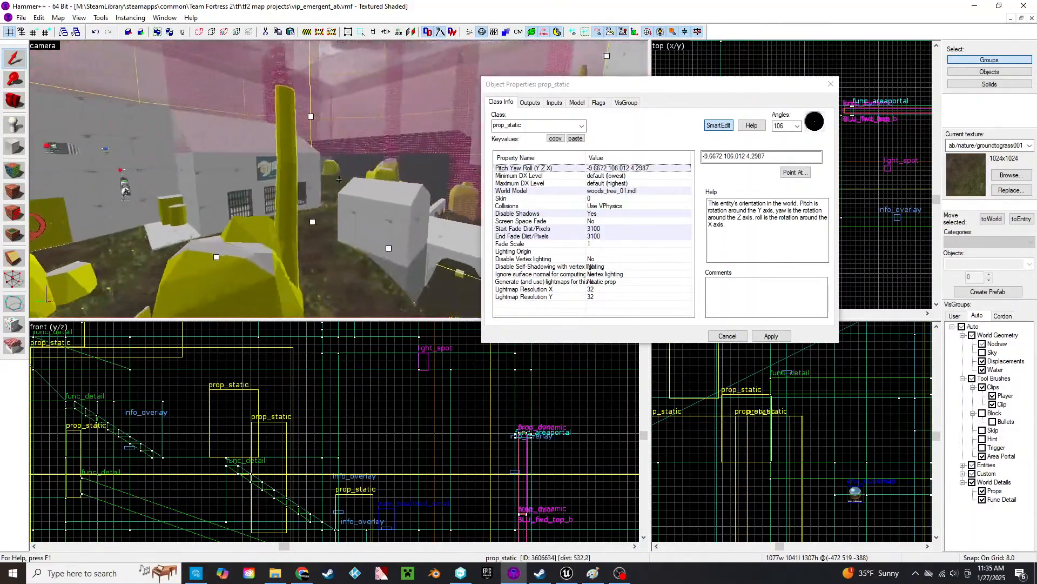
pyautogui.press('w')
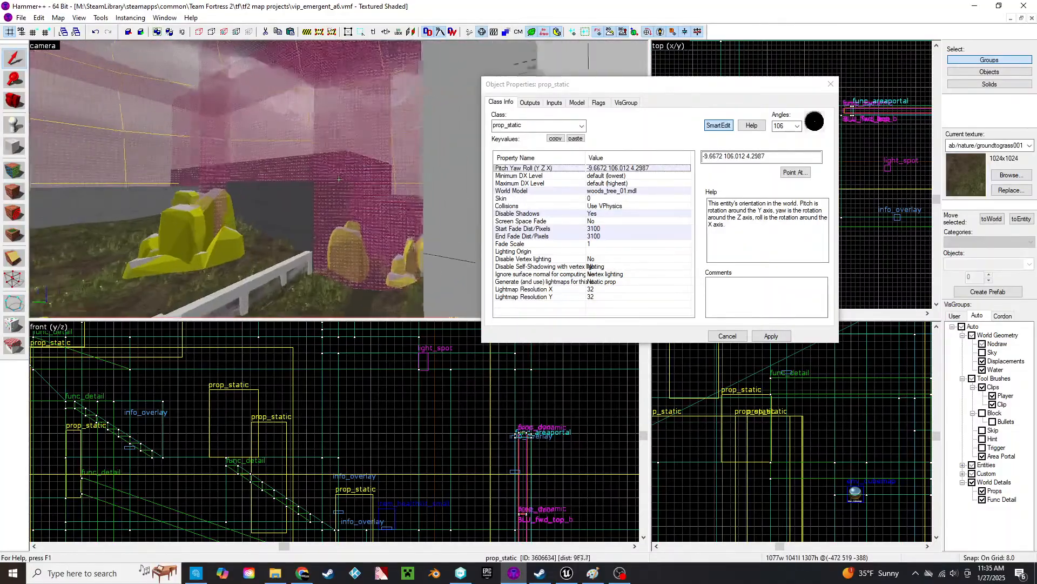
pyautogui.press('s')
pyautogui.press('z')
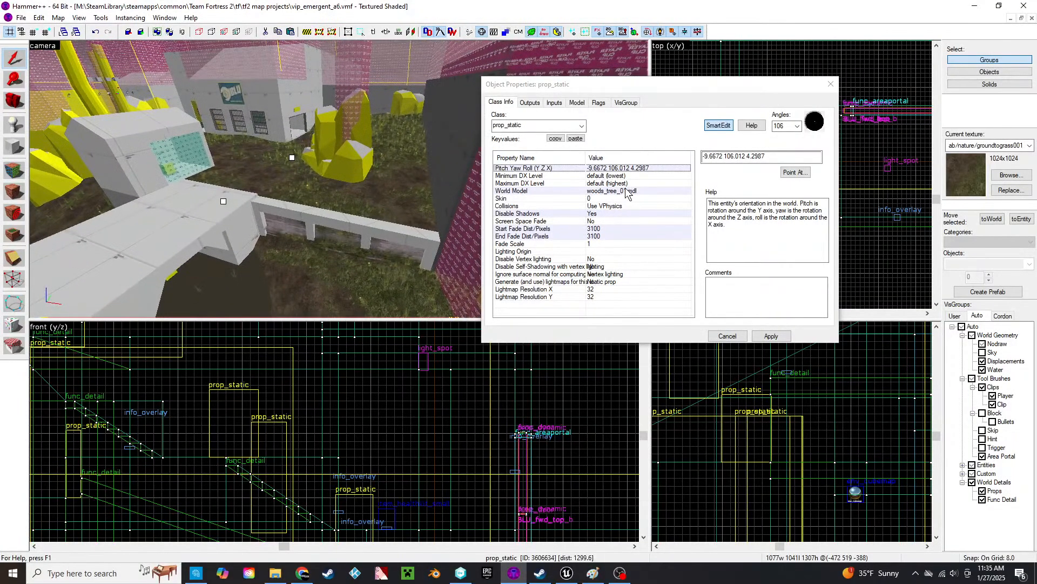
# - Hide the props' collision models and check the object properties of the large island_plant02_large.mdl prop by the wall
pyautogui.click(557, 32)
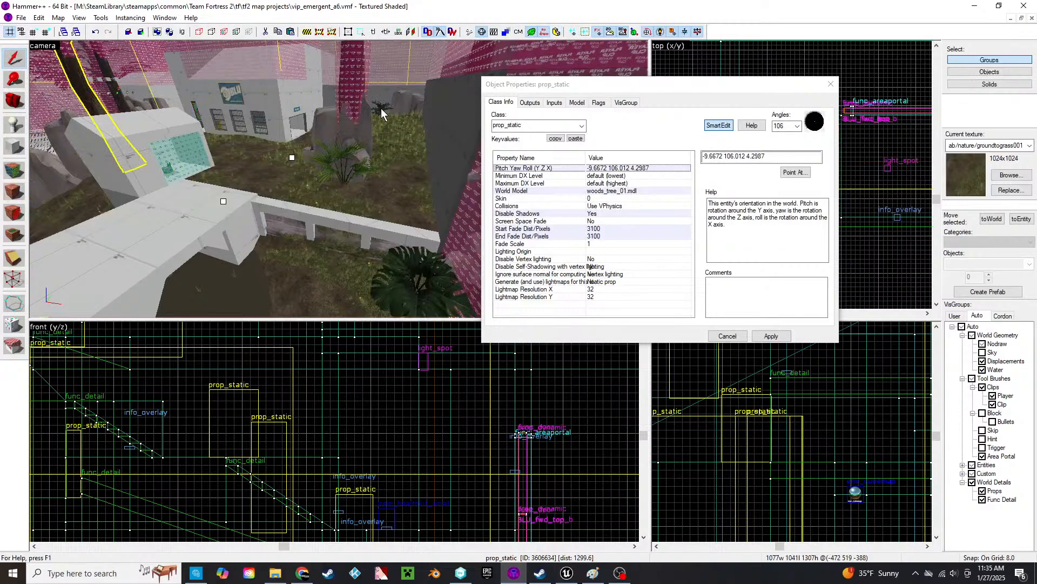
pyautogui.press('z')
pyautogui.press('w')
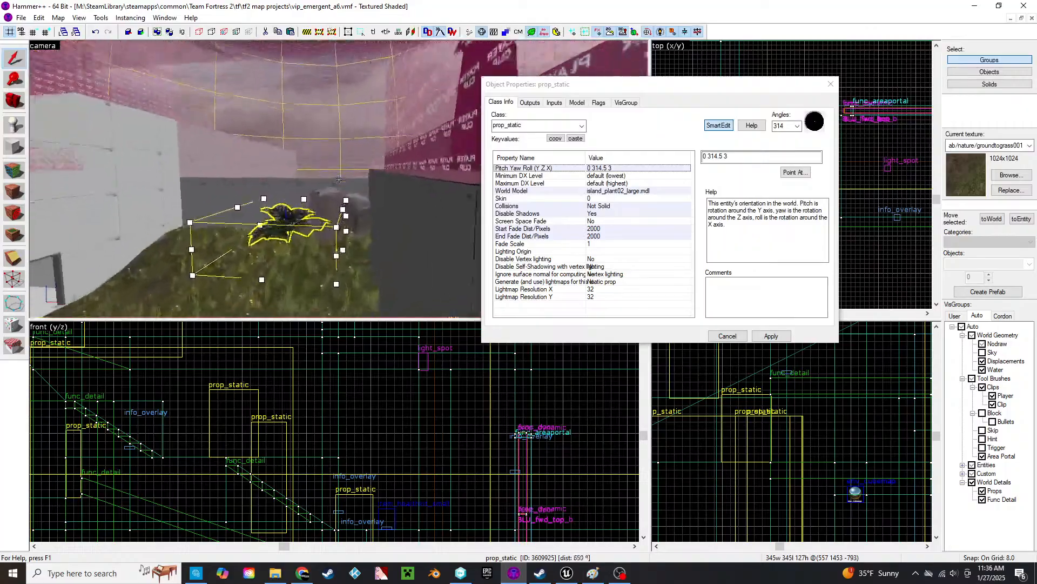
pyautogui.press('a')
pyautogui.press('z')
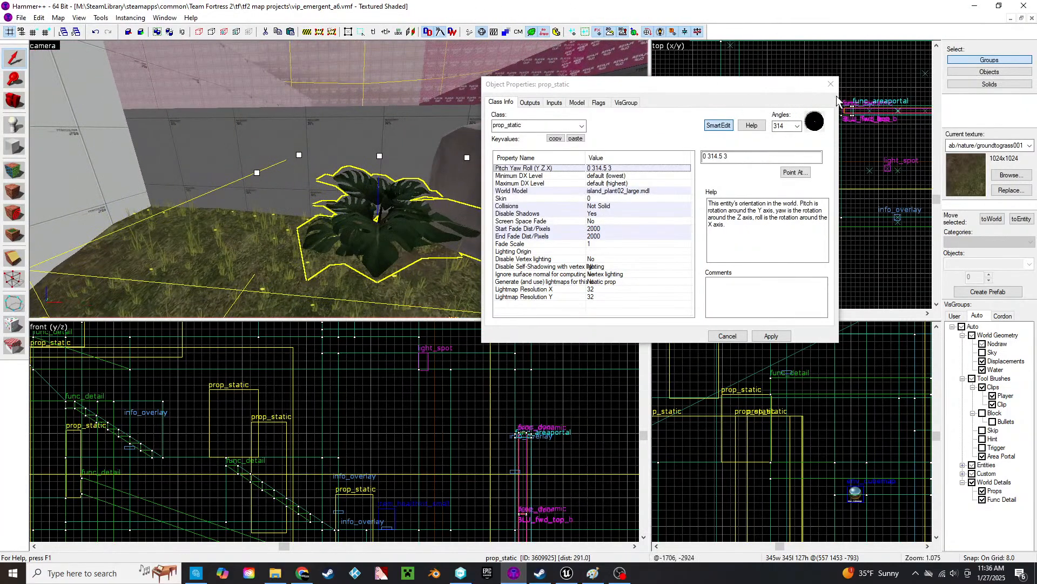
pyautogui.click(21, 17)
pyautogui.moveTo(165, 18)
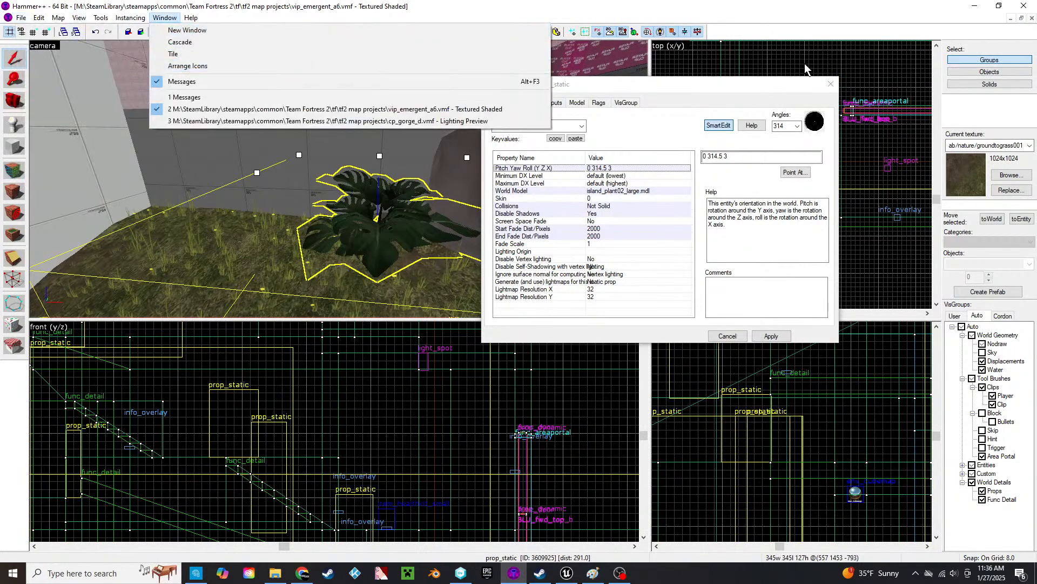
pyautogui.click(830, 86)
# - Examine the floor around building A and the lower and raised floor brushes in the adjoining passage
pyautogui.press('z')
pyautogui.press('w')
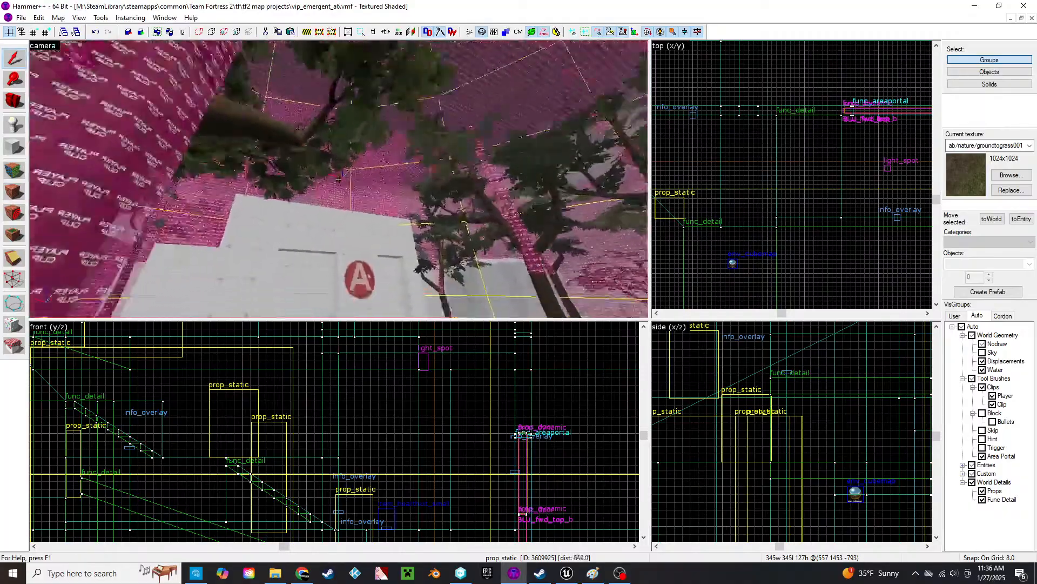
pyautogui.press('w')
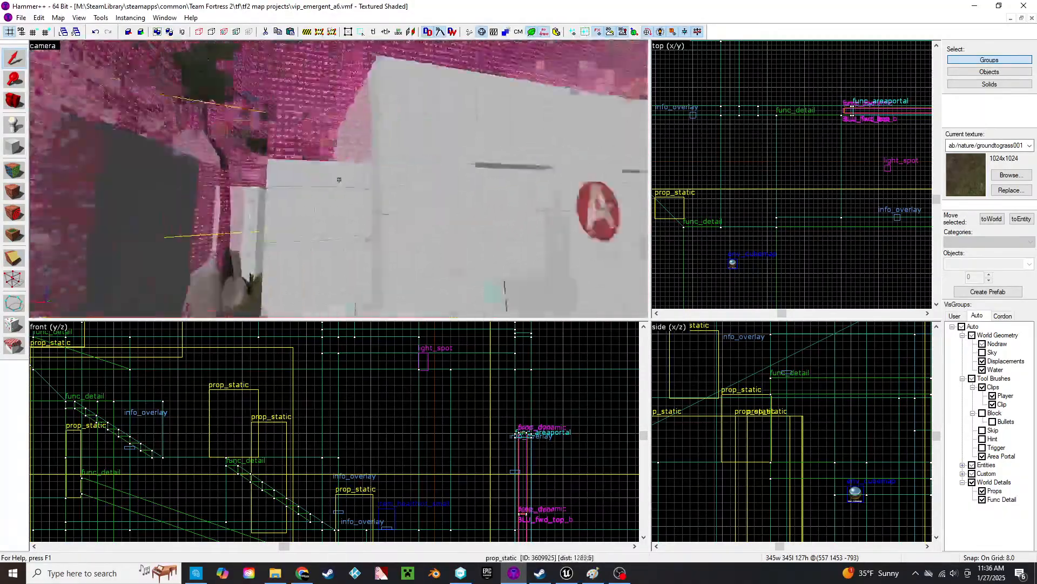
pyautogui.press('w')
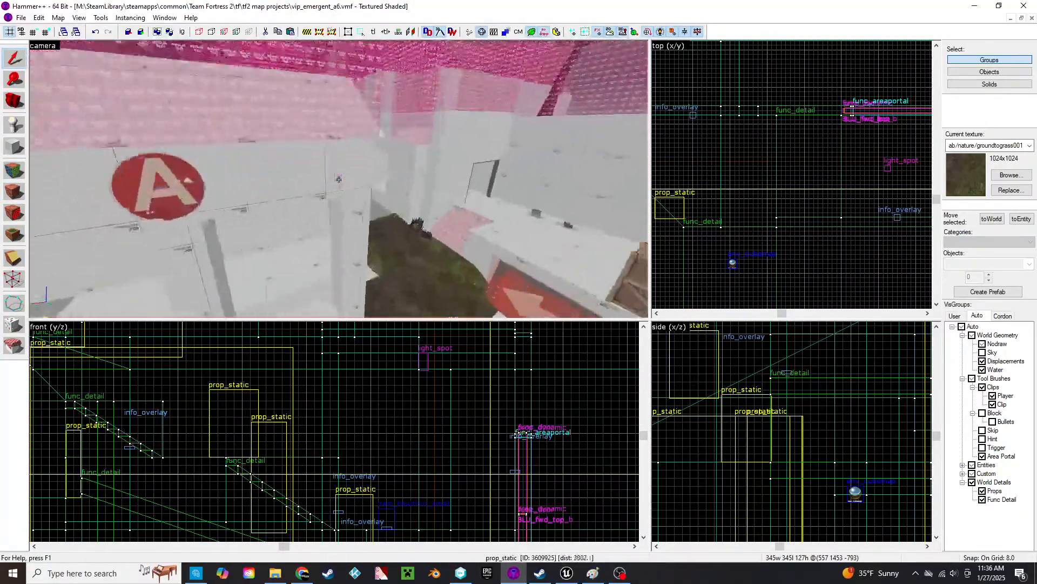
pyautogui.press('w')
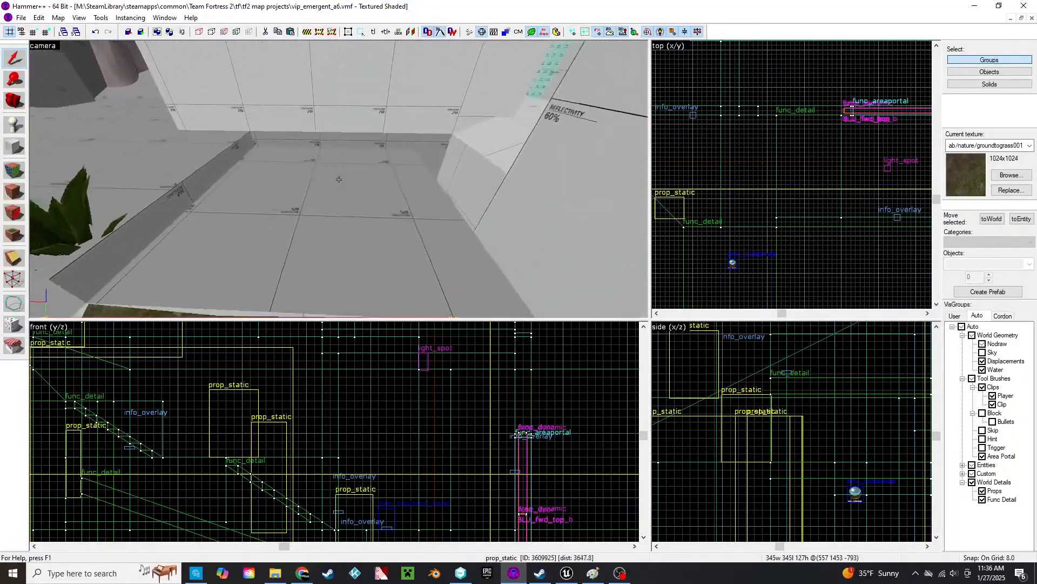
pyautogui.press('w')
pyautogui.click(342, 203)
pyautogui.scroll(-5, 424, 424)
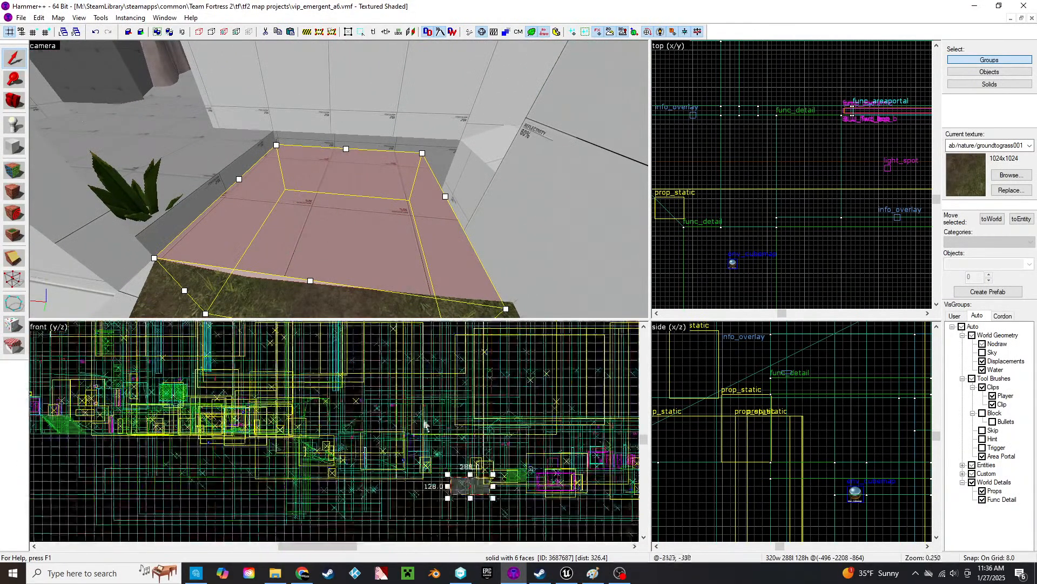
pyautogui.scroll(10, 424, 424)
pyautogui.moveTo(463, 399); pyautogui.dragTo(444, 432, button='middle')
pyautogui.click(223, 145)
# - Delete the plant prop standing at the edge of the raised floor in the passage
pyautogui.press('z')
pyautogui.press('z')
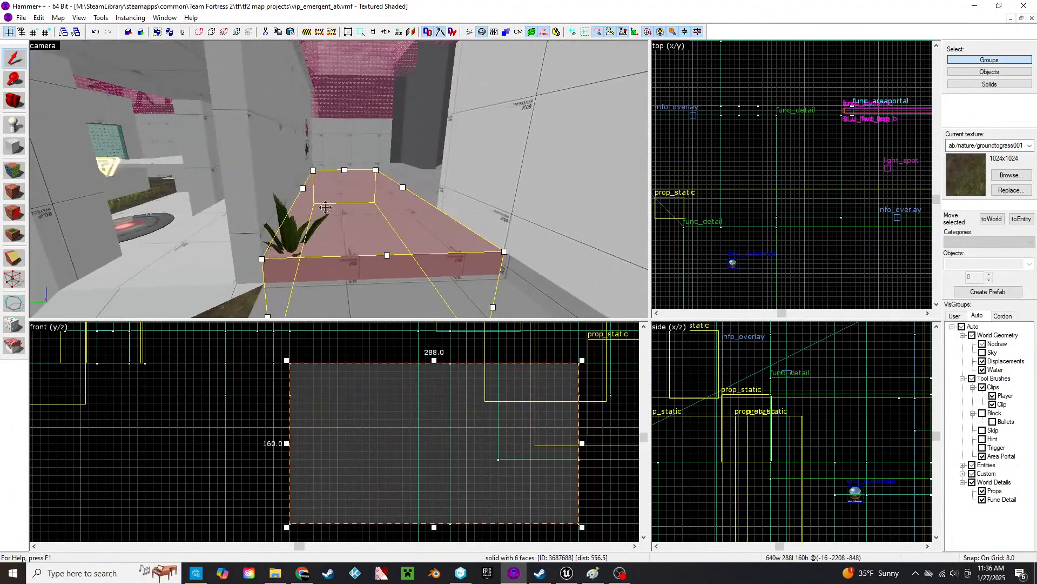
pyautogui.click(283, 238)
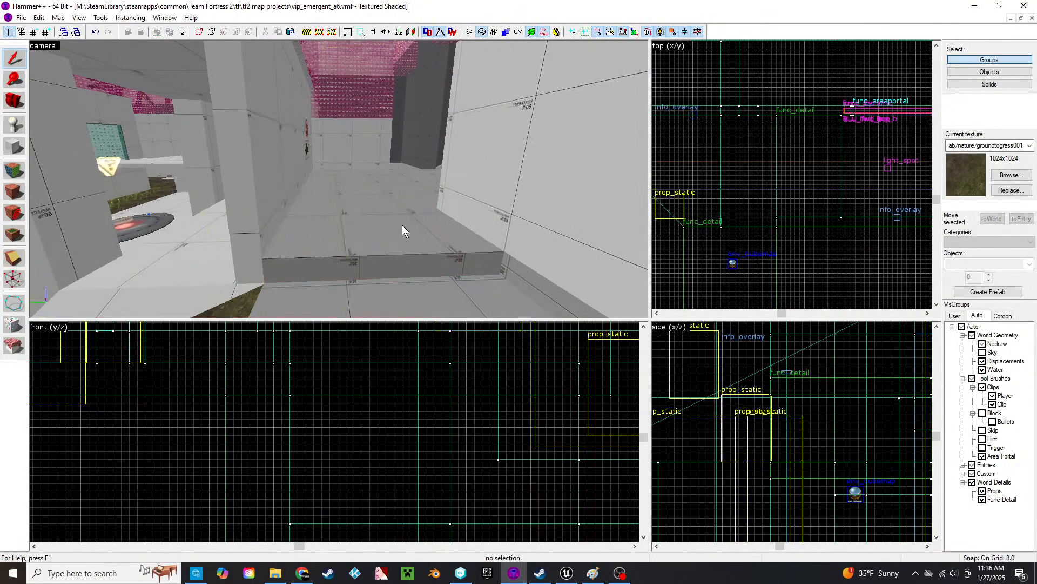
# - Split the raised floor brush with a cut across its width, separating a 144-unit-long section at the step edge
pyautogui.click(402, 225)
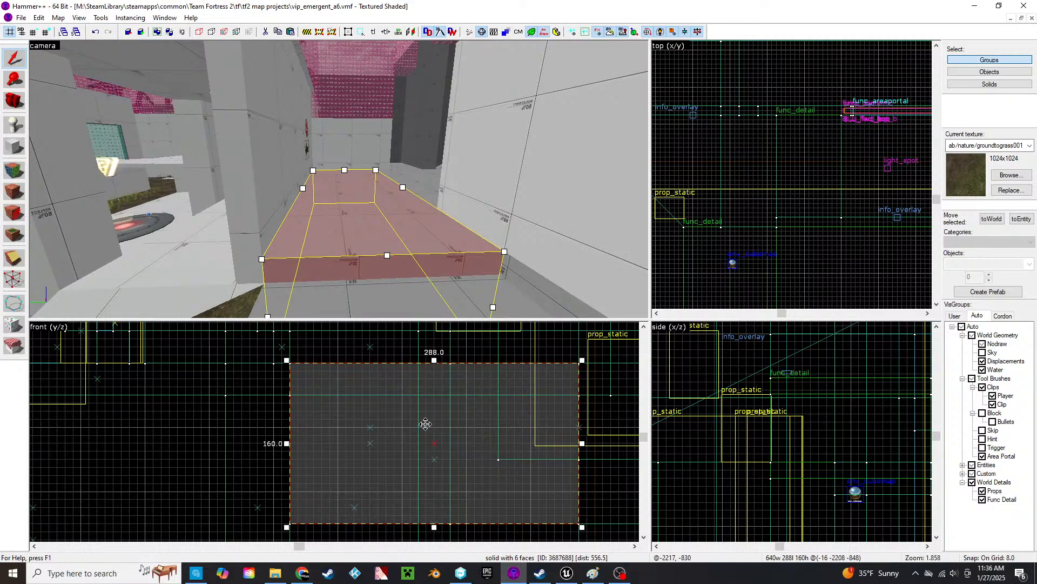
pyautogui.scroll(-2, 424, 433)
pyautogui.press('z')
pyautogui.press('w')
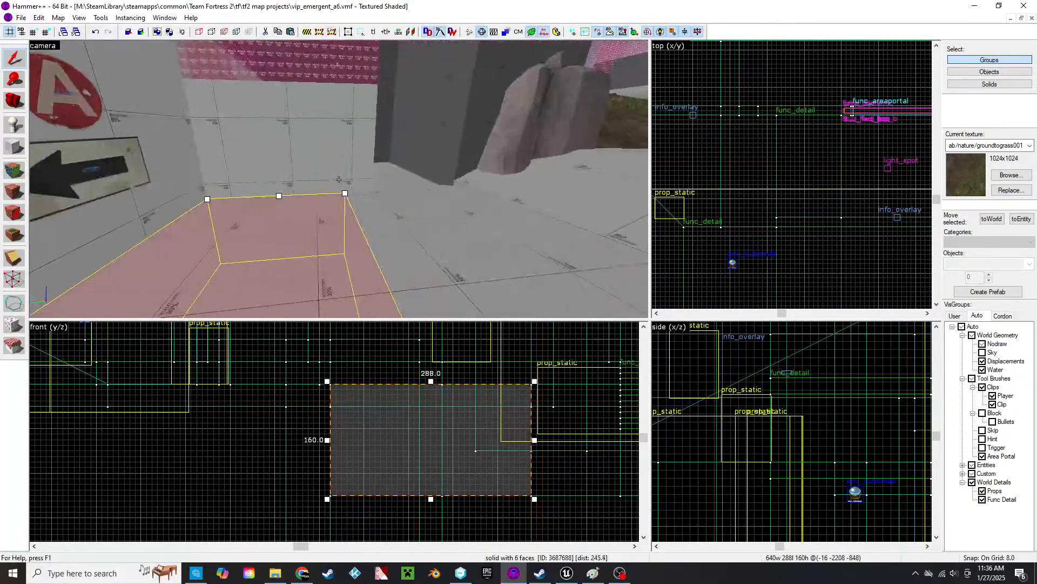
pyautogui.press('w')
pyautogui.press('d')
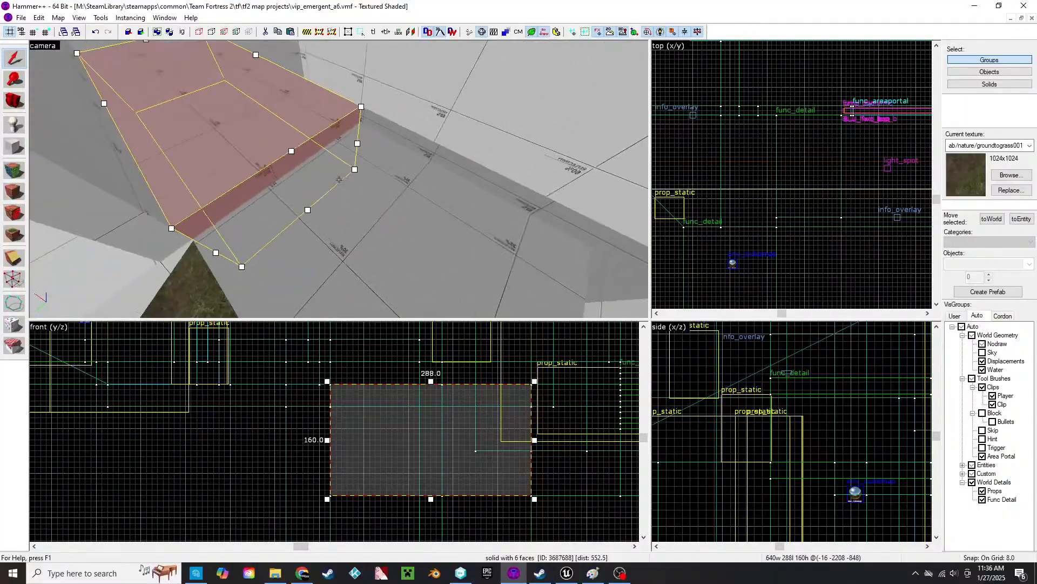
pyautogui.press('z')
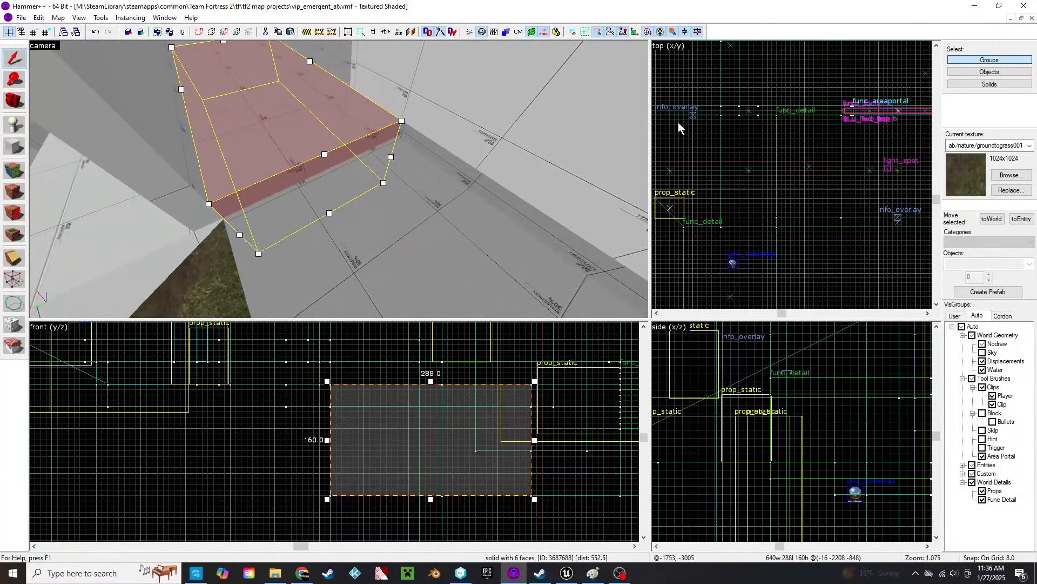
pyautogui.scroll(-8, 792, 154)
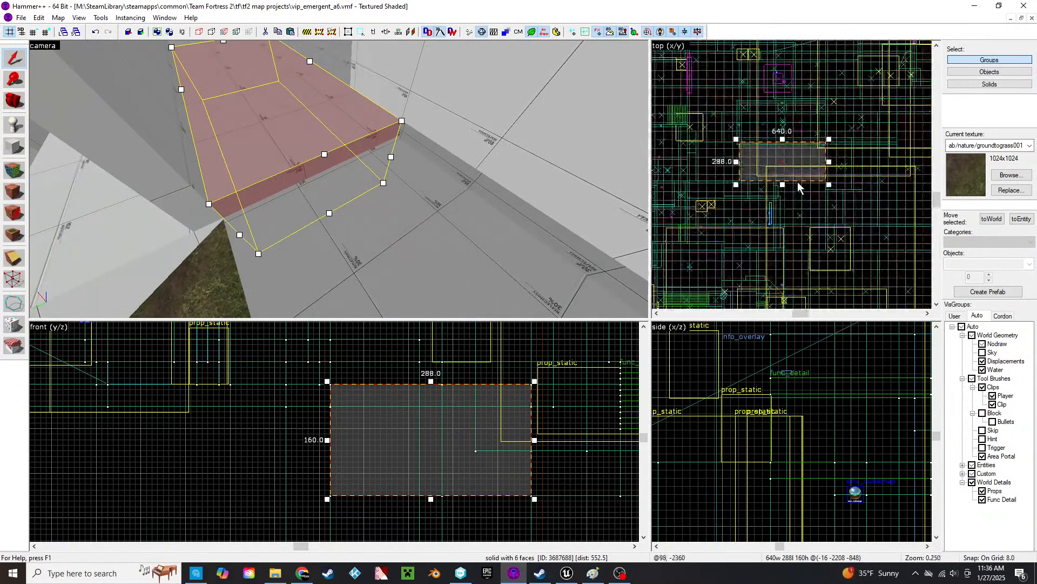
pyautogui.scroll(6, 795, 181)
pyautogui.moveTo(820, 220); pyautogui.dragTo(838, 242, button='middle')
pyautogui.click(406, 97)
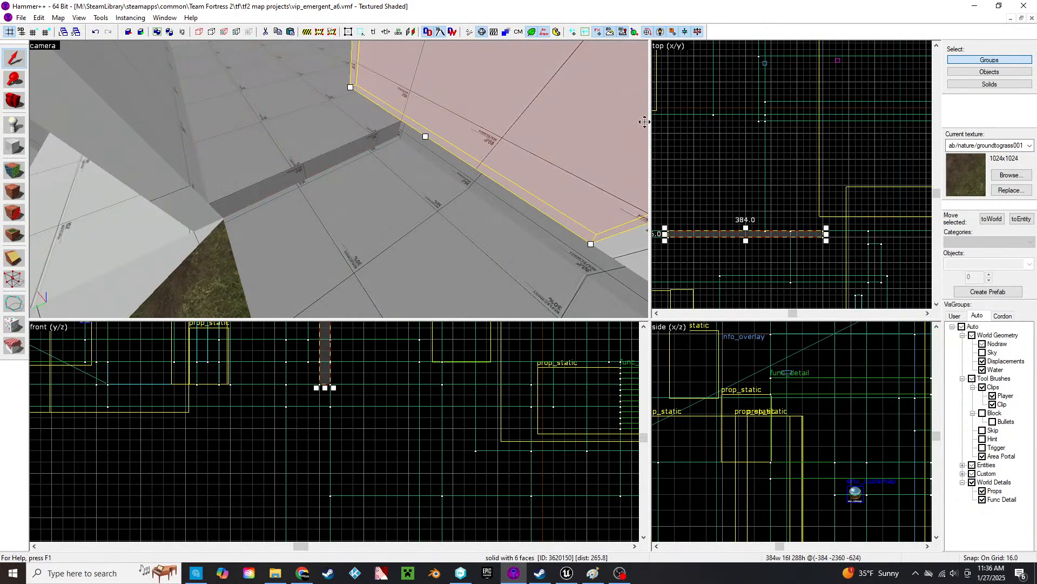
pyautogui.click(304, 135)
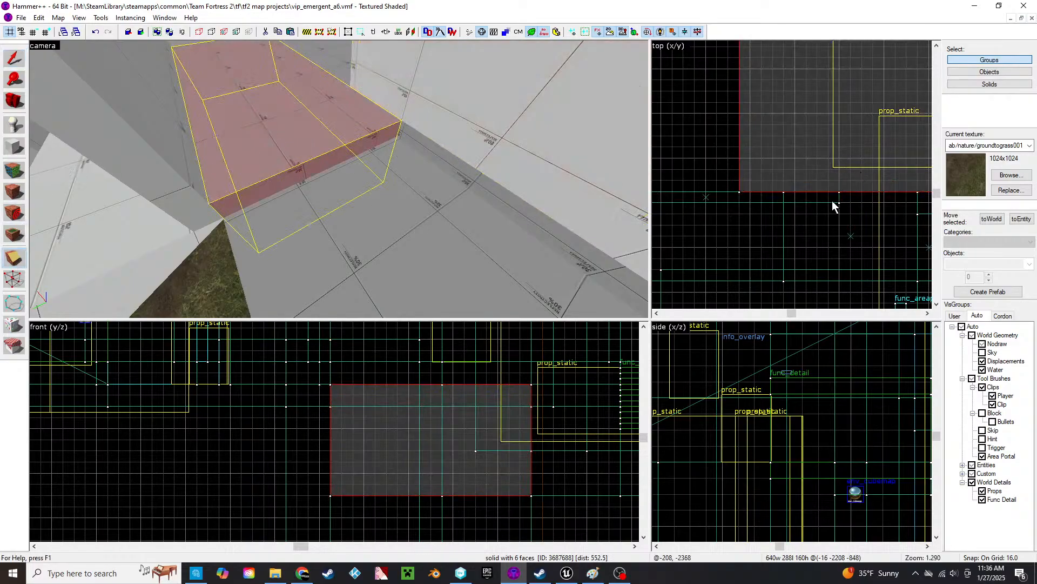
pyautogui.moveTo(840, 193); pyautogui.dragTo(838, 174)
pyautogui.press('Return')
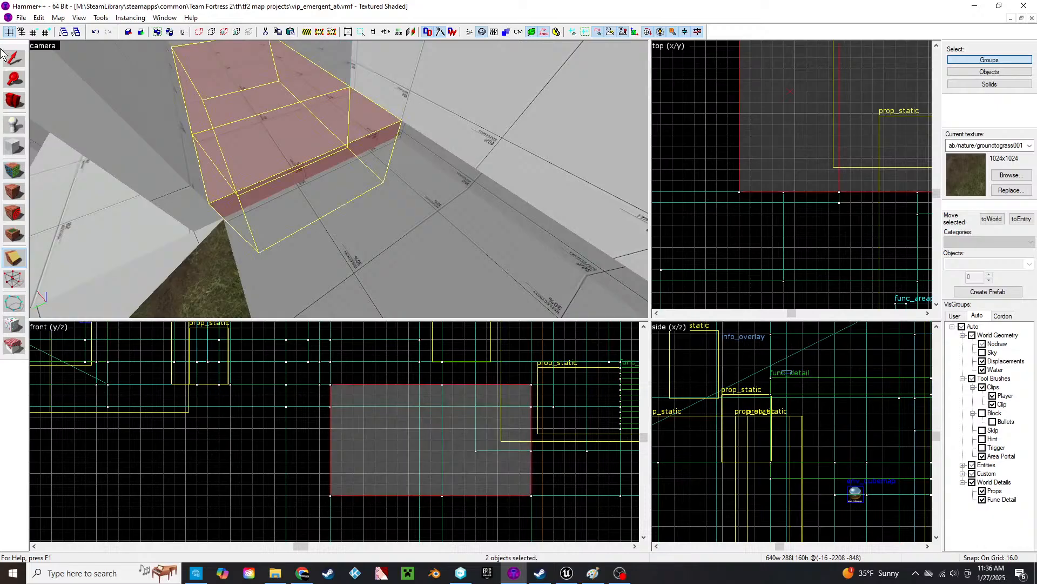
# - Split the 144-unit floor section horizontally into a 32-unit-high upper piece and a 128-unit-high lower piece
pyautogui.click(395, 163)
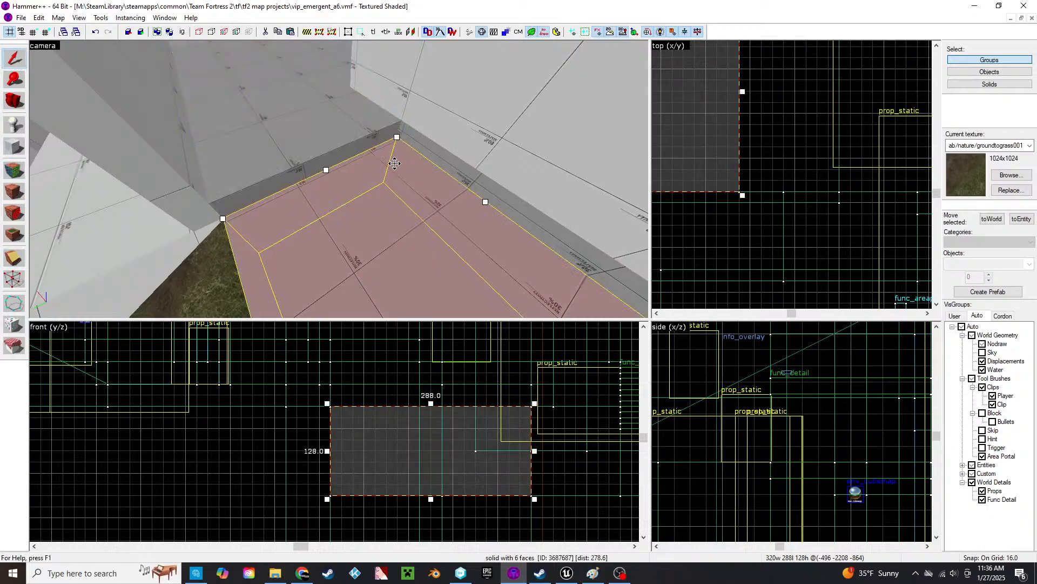
pyautogui.click(270, 142)
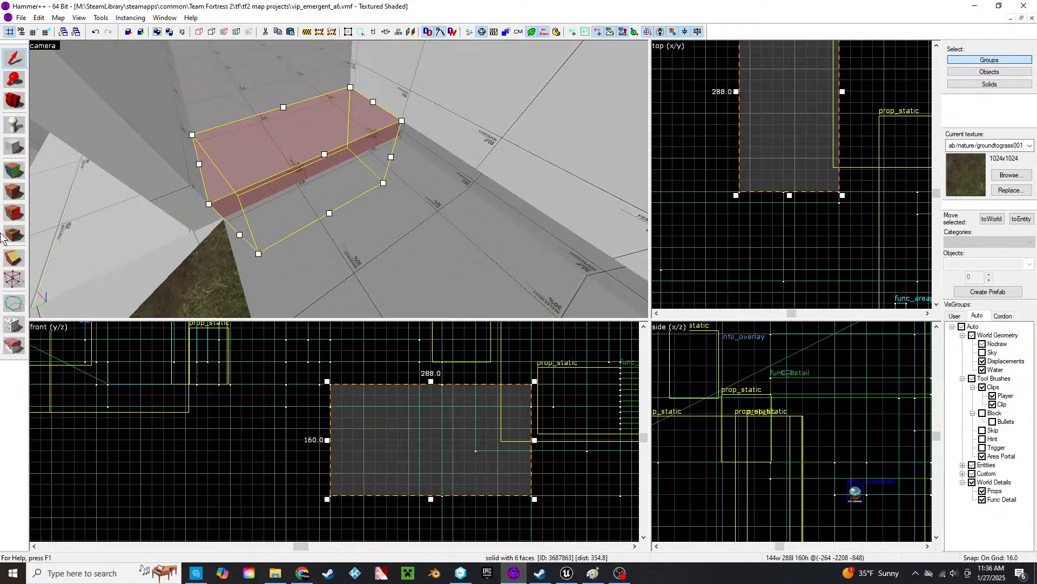
pyautogui.moveTo(328, 406); pyautogui.dragTo(339, 407)
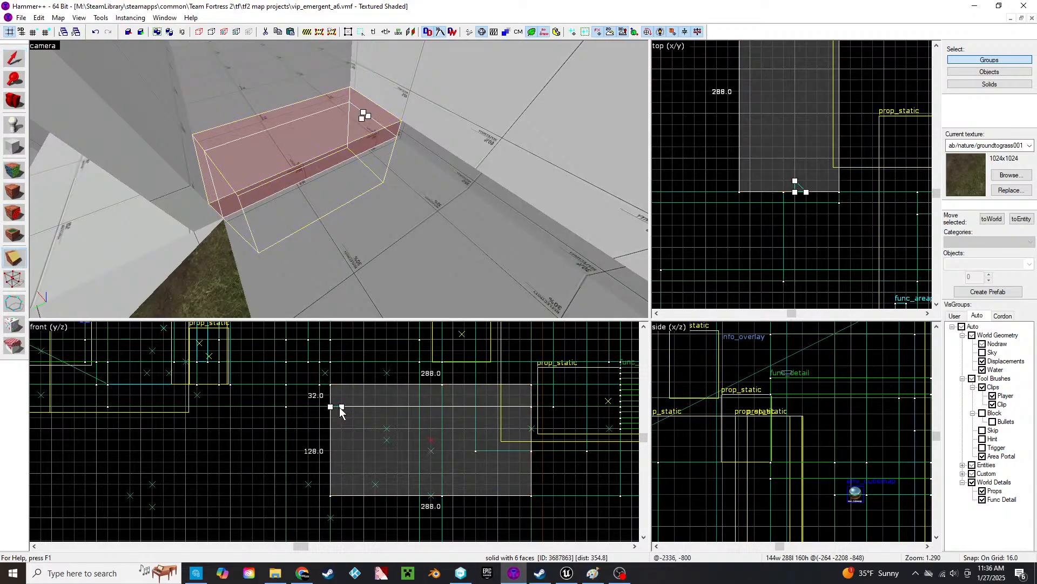
pyautogui.press('Return')
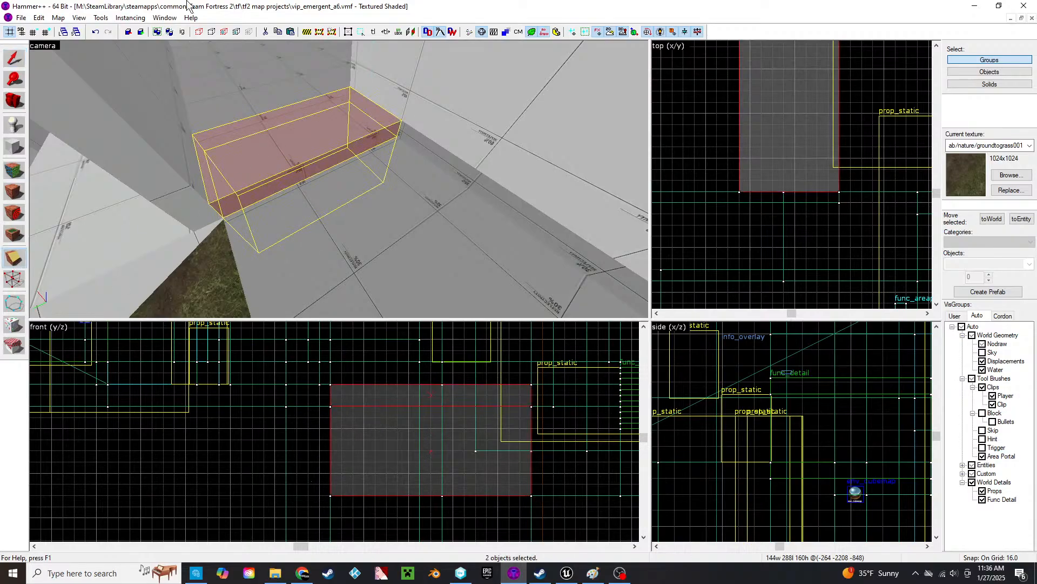
pyautogui.click(143, 116)
# - Shape the 32-unit-high upper piece into a ramp by lowering its front top edge to the base and merging the vertices
pyautogui.click(314, 183)
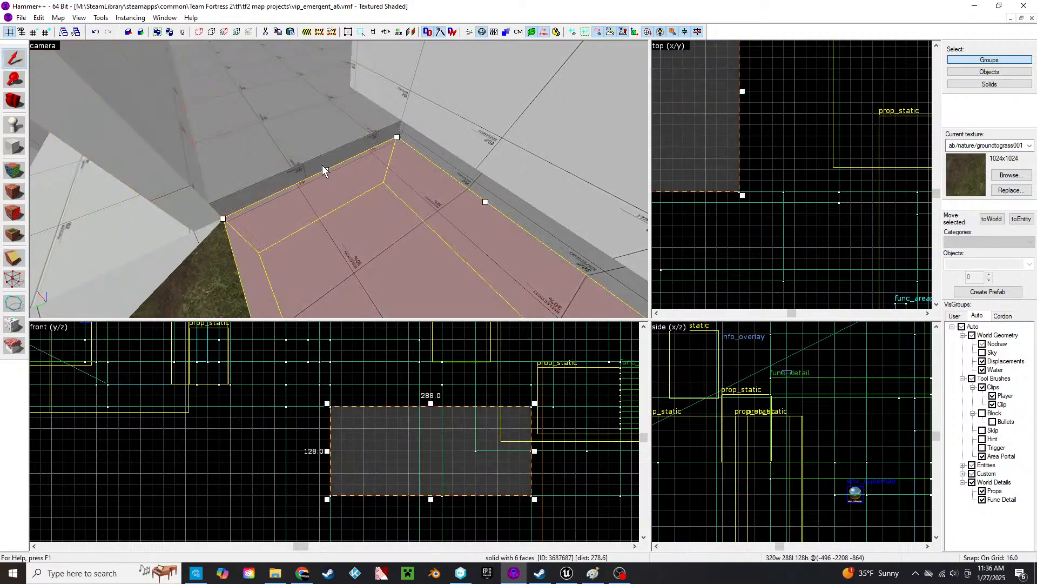
pyautogui.click(333, 157)
pyautogui.scroll(-12, 814, 472)
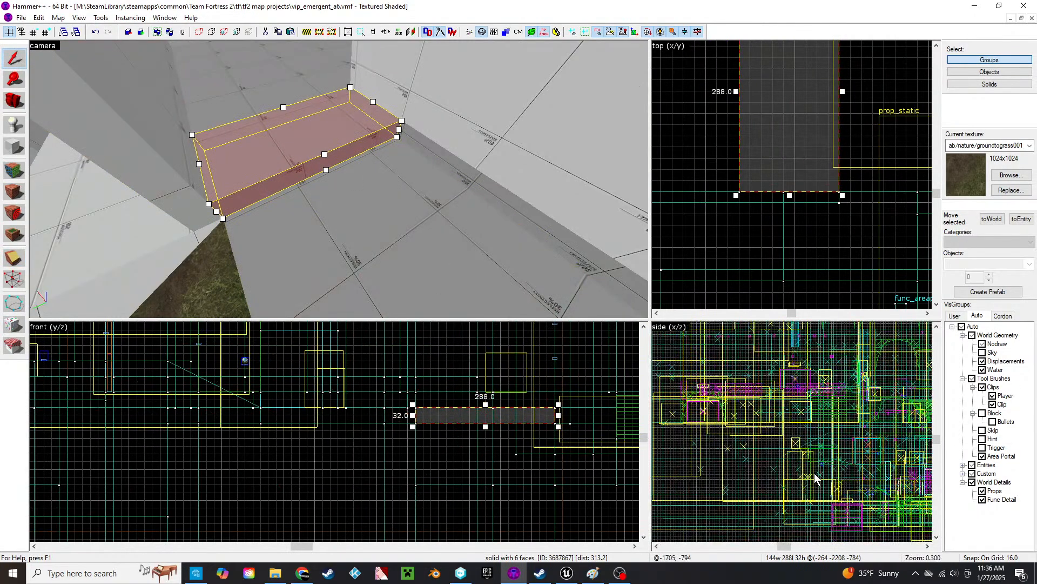
pyautogui.scroll(12, 843, 484)
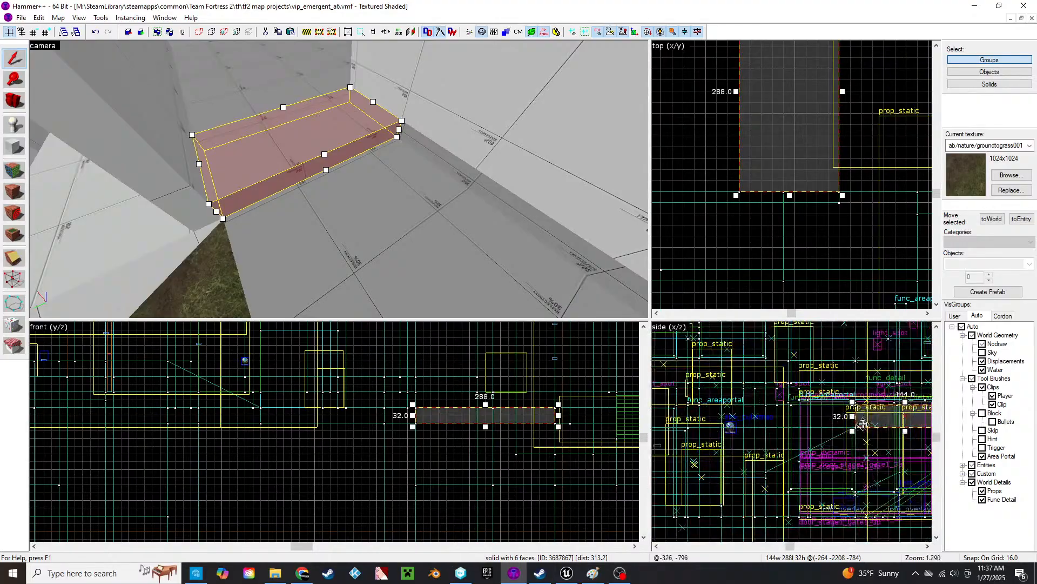
pyautogui.click(17, 281)
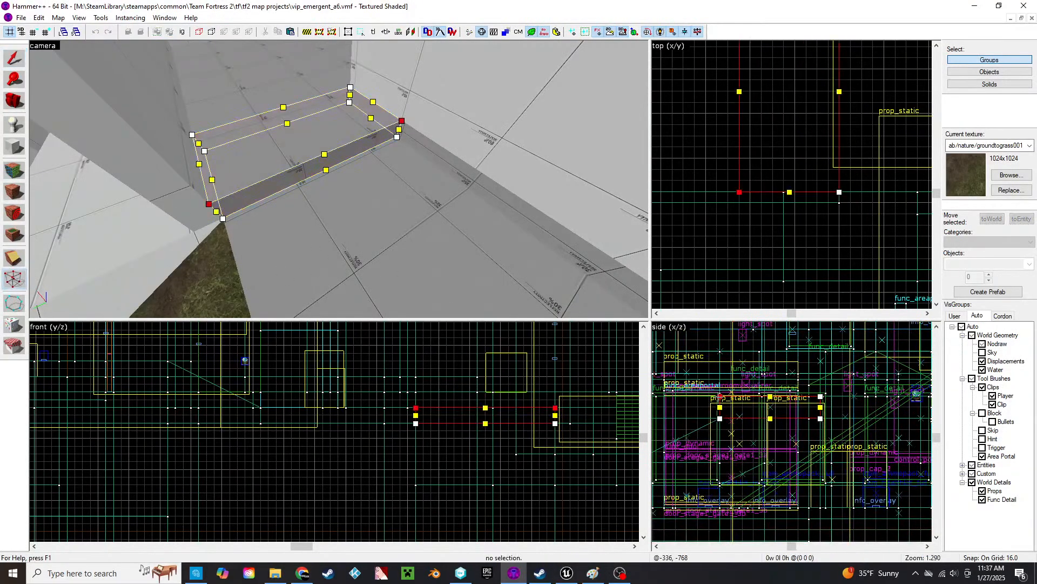
pyautogui.moveTo(722, 414); pyautogui.dragTo(722, 416)
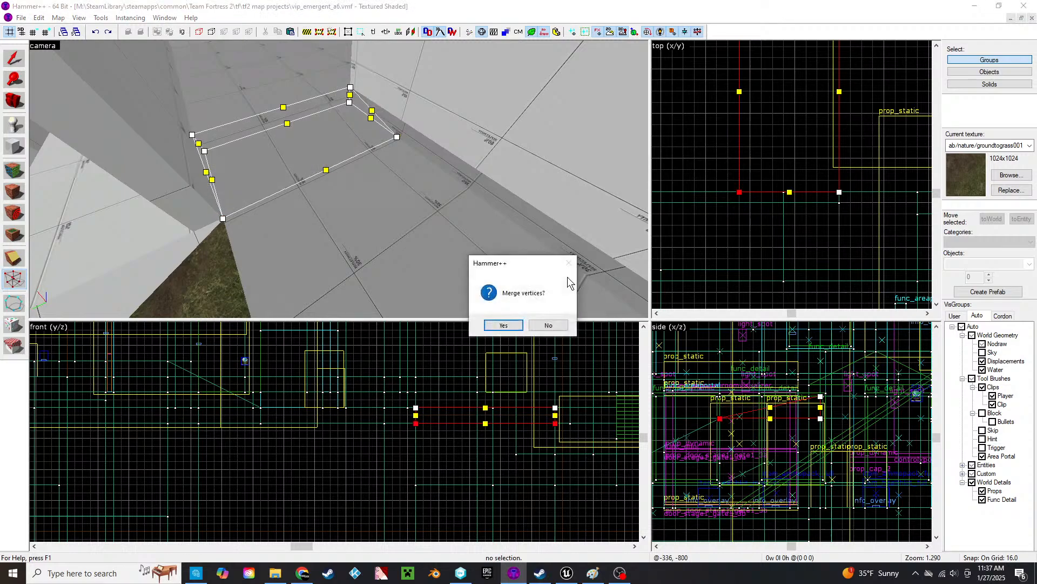
pyautogui.click(503, 326)
pyautogui.click(23, 60)
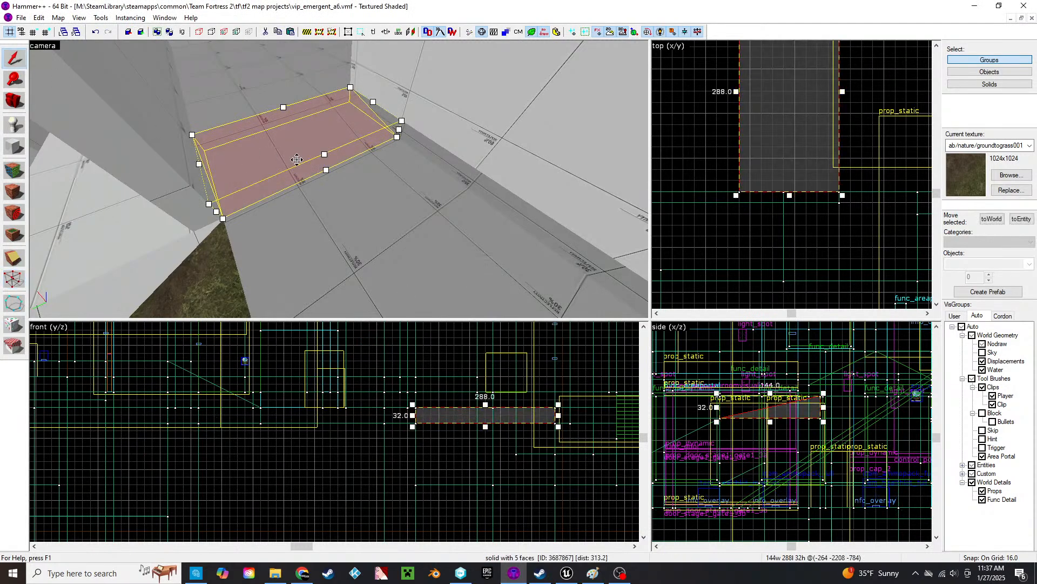
# - Copy the 320 by 288 floor brush past its far end in the passage and resize the copy to 64 by 208 by 128 units
pyautogui.click(384, 268)
pyautogui.press('z')
pyautogui.press('a')
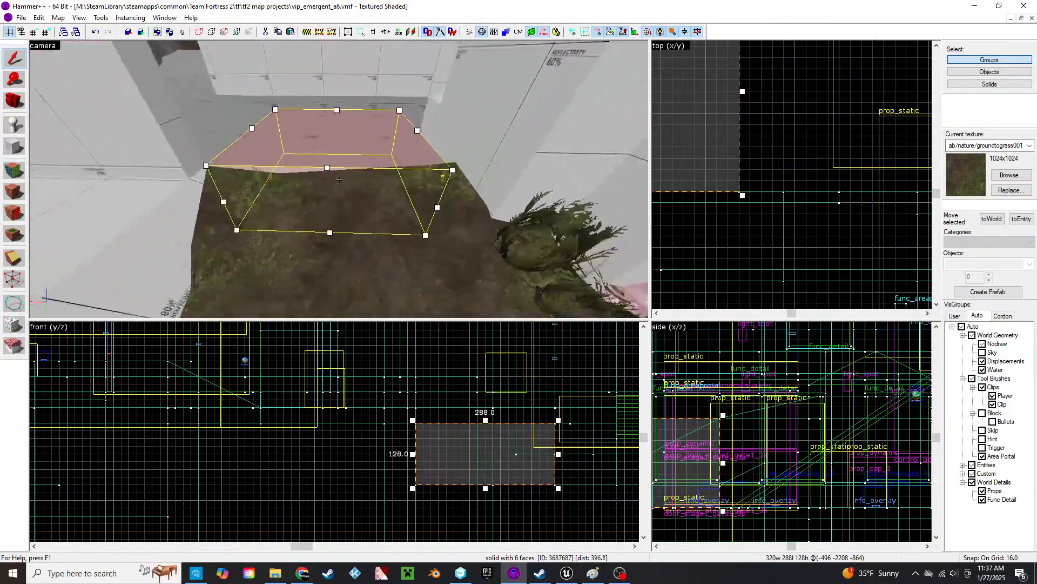
pyautogui.press('z')
pyautogui.scroll(-4, 805, 183)
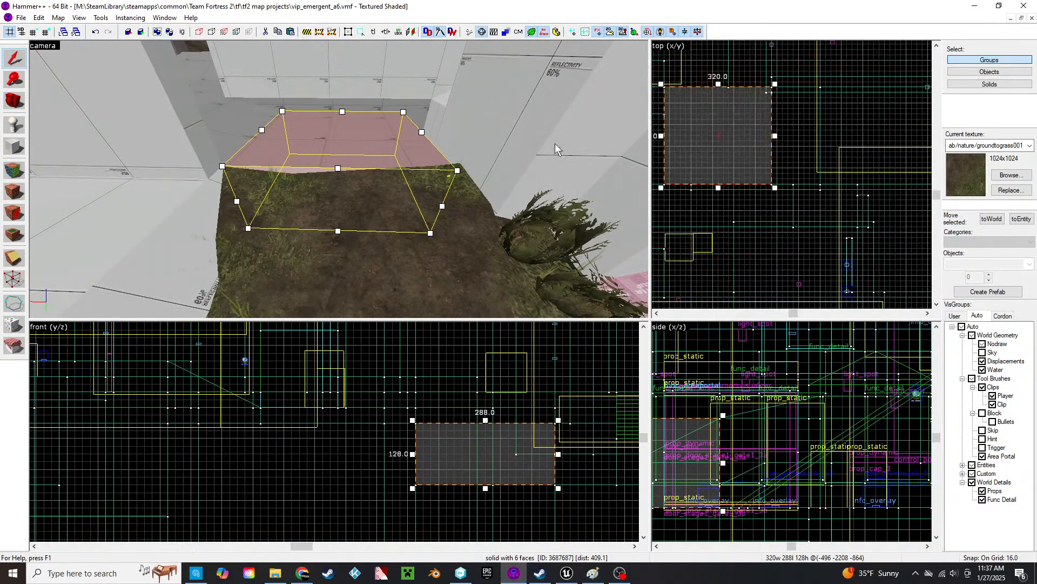
pyautogui.press('z')
pyautogui.press('w')
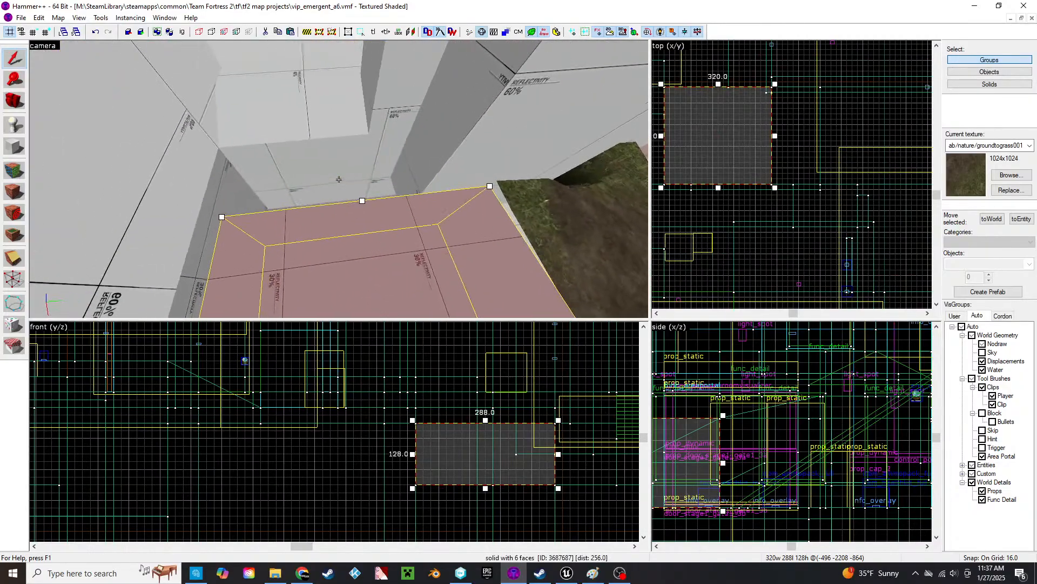
pyautogui.click(338, 179)
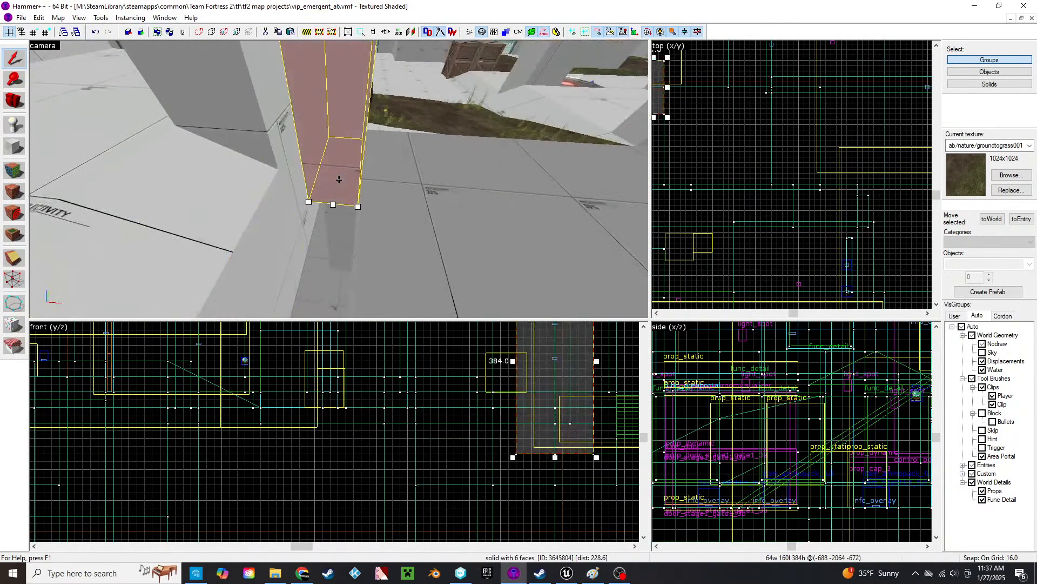
pyautogui.press('d')
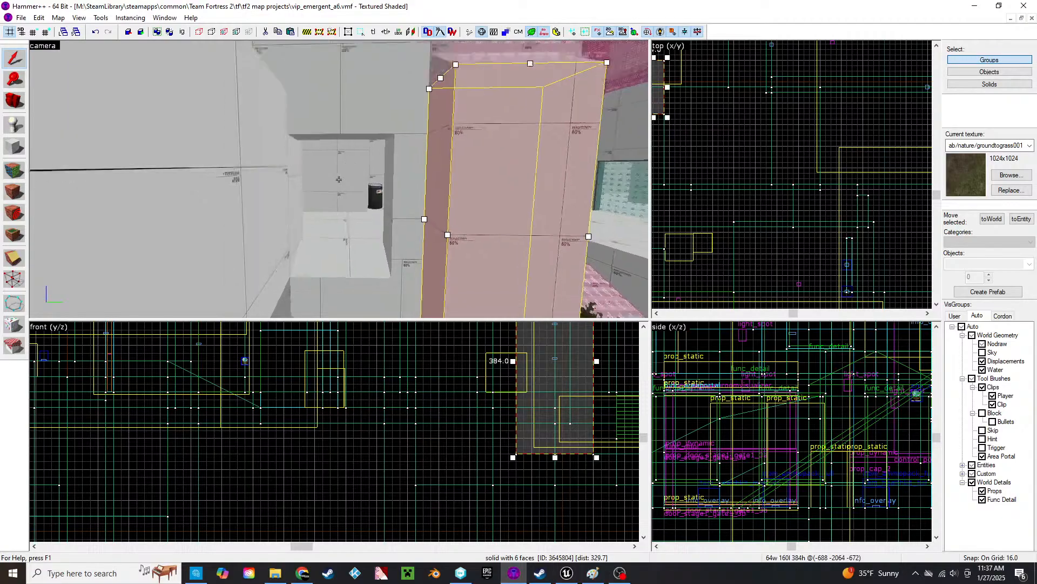
pyautogui.press('z')
pyautogui.click(386, 277)
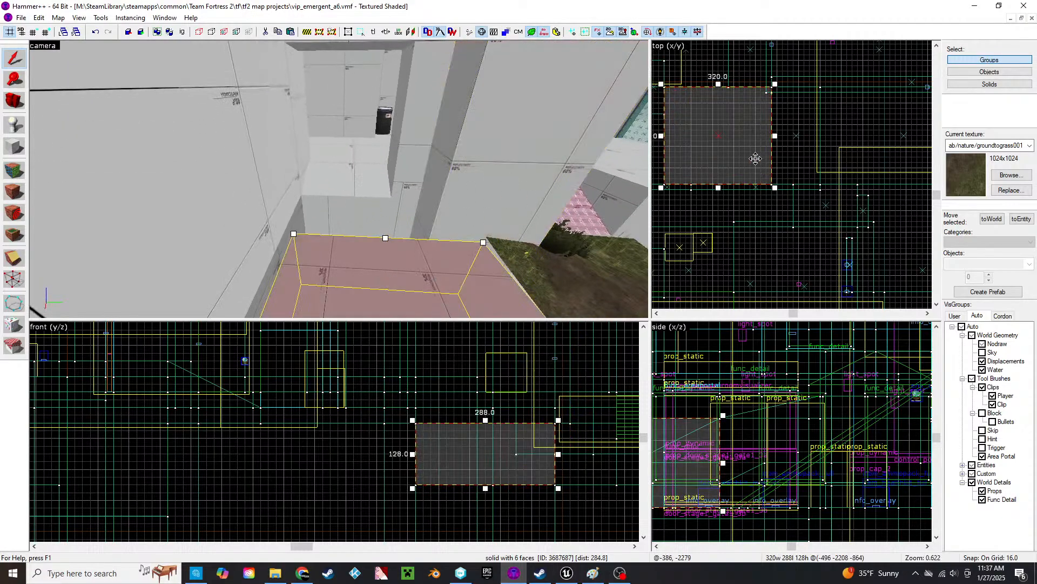
pyautogui.scroll(3, 755, 157)
pyautogui.moveTo(788, 169); pyautogui.dragTo(758, 166)
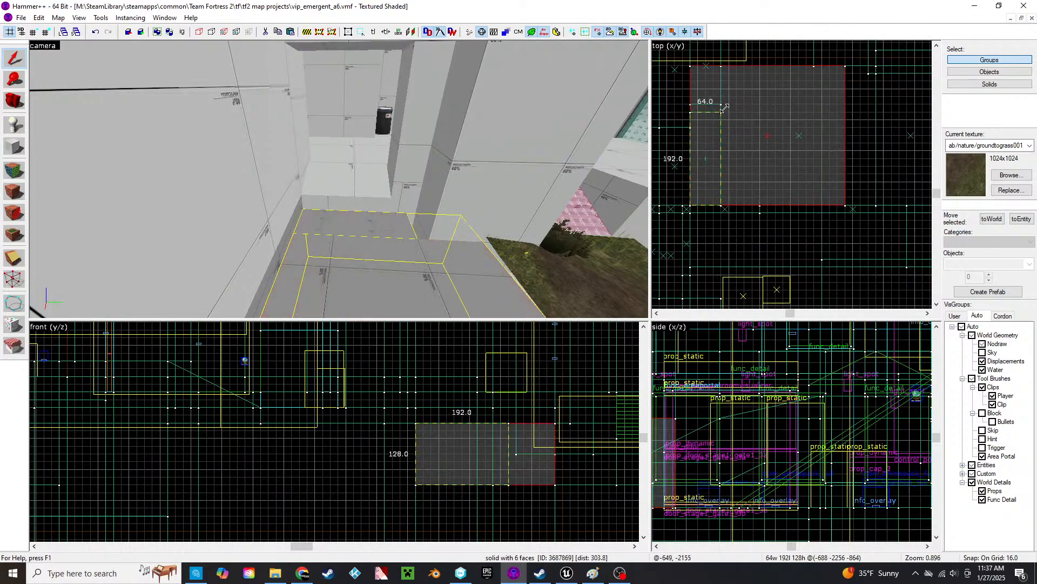
pyautogui.moveTo(724, 99); pyautogui.dragTo(724, 100)
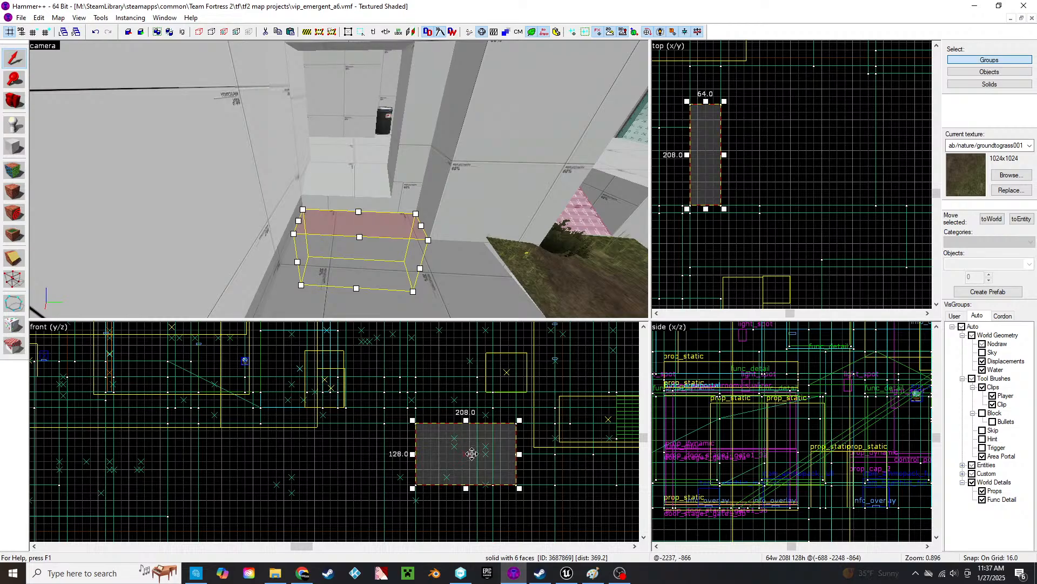
# - Copy the 32-unit-high ramp to the opposite end of the floor and rotate the copy 180 degrees about the vertical axis
pyautogui.press('z')
pyautogui.press('z')
pyautogui.click(448, 267)
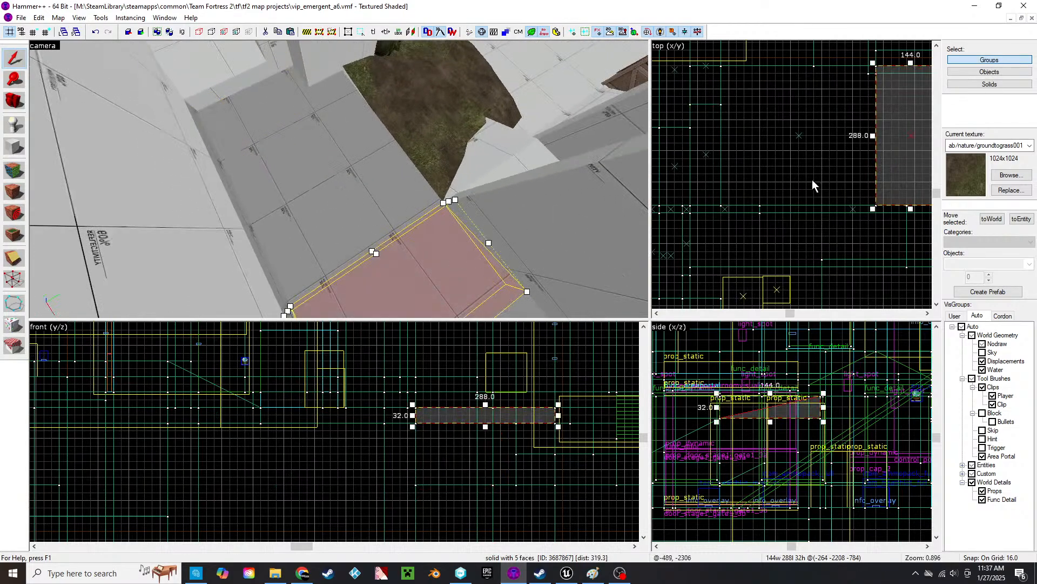
pyautogui.moveTo(908, 166); pyautogui.dragTo(711, 181)
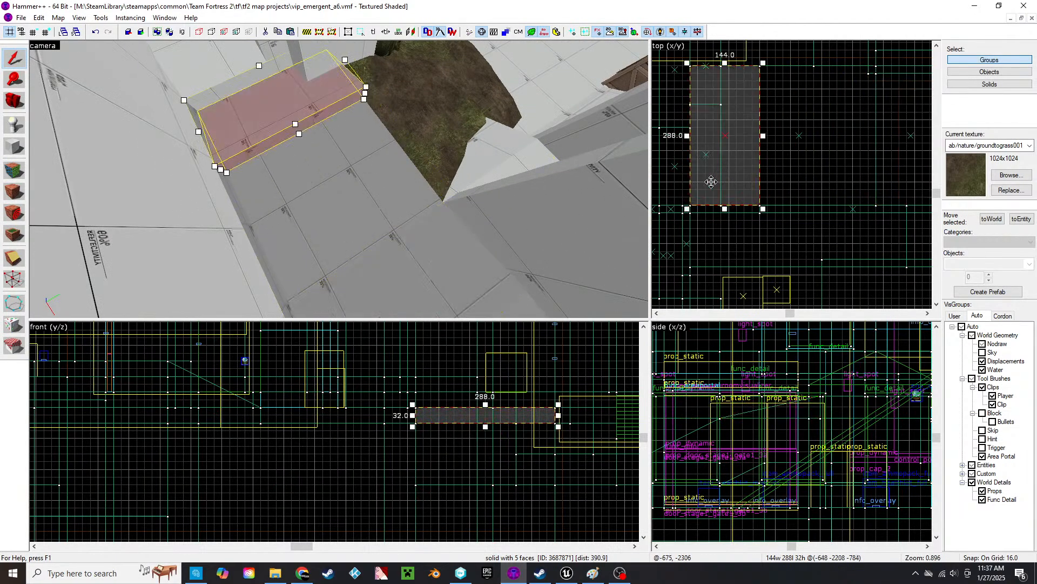
pyautogui.hotkey('ctrl', 'm')
pyautogui.press('Return')
pyautogui.hotkey('ctrl', 'm')
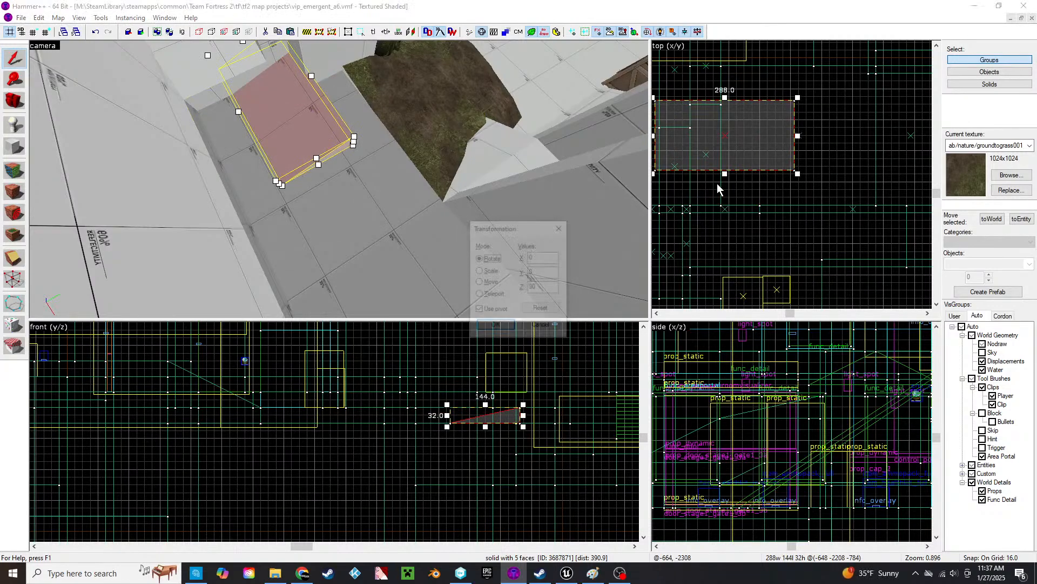
pyautogui.press('Return')
# - Resize the copied ramp to 64 units wide and 208 units long
pyautogui.moveTo(716, 183); pyautogui.dragTo(732, 187, button='middle')
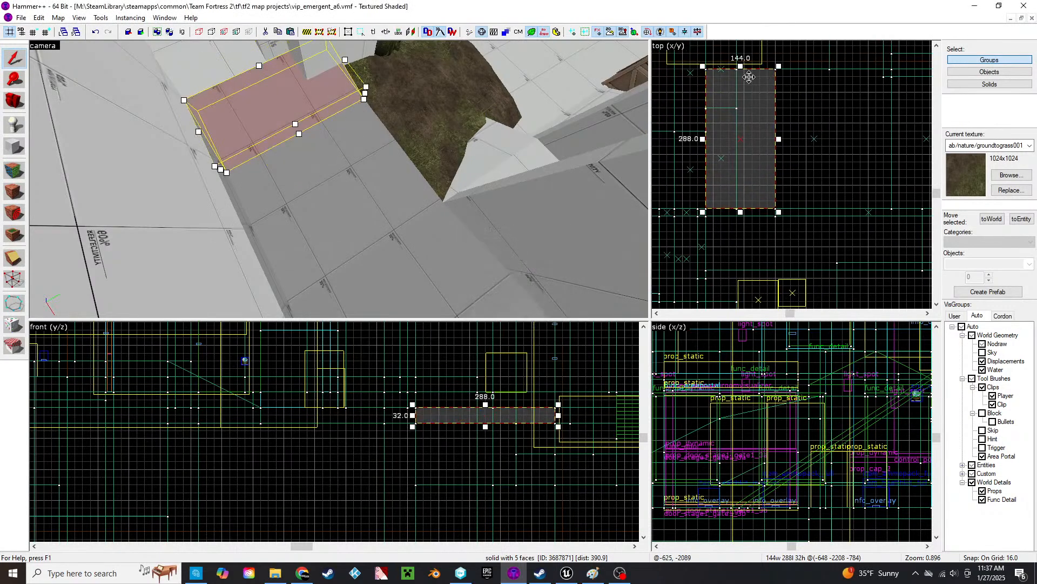
pyautogui.moveTo(742, 65); pyautogui.dragTo(739, 104)
pyautogui.press('z')
pyautogui.press('w')
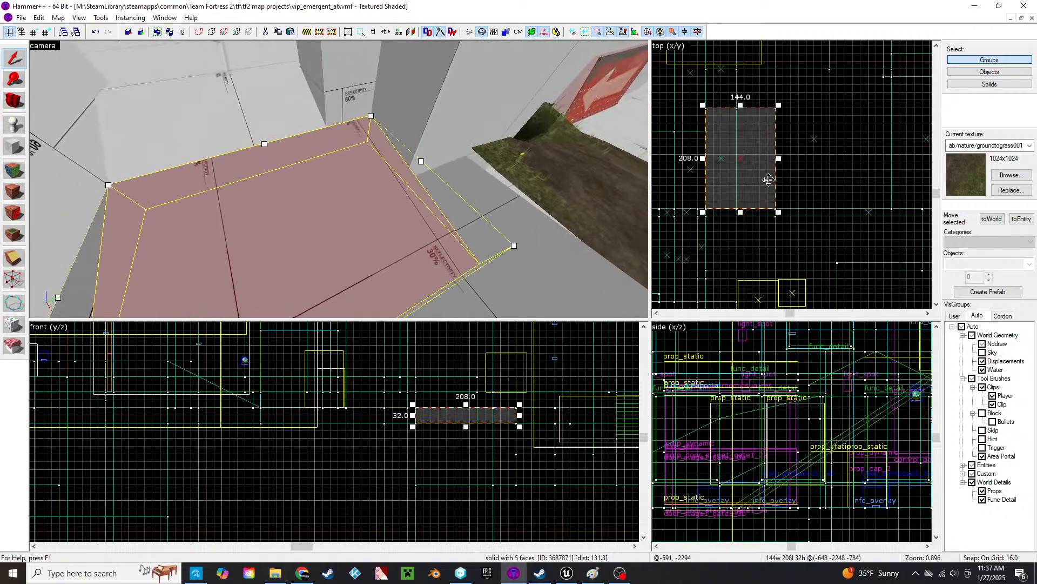
pyautogui.moveTo(781, 158); pyautogui.dragTo(744, 173)
pyautogui.press('z')
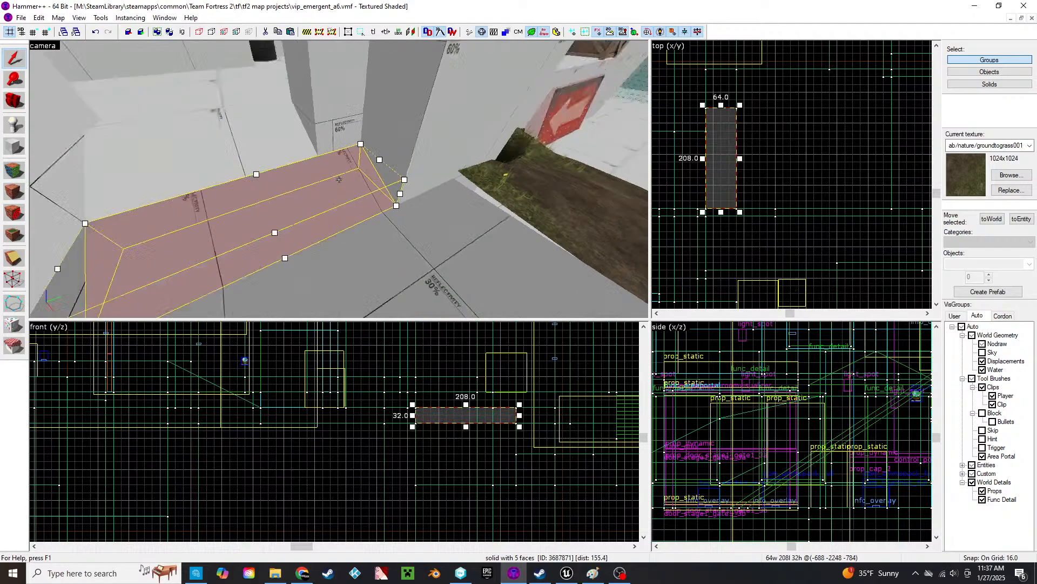
# - Apply the dev/reflectivity_60 texture from the existing upper ramp to the newly placed ramp
pyautogui.press('w')
pyautogui.click(339, 179)
pyautogui.press('a')
pyautogui.press('s')
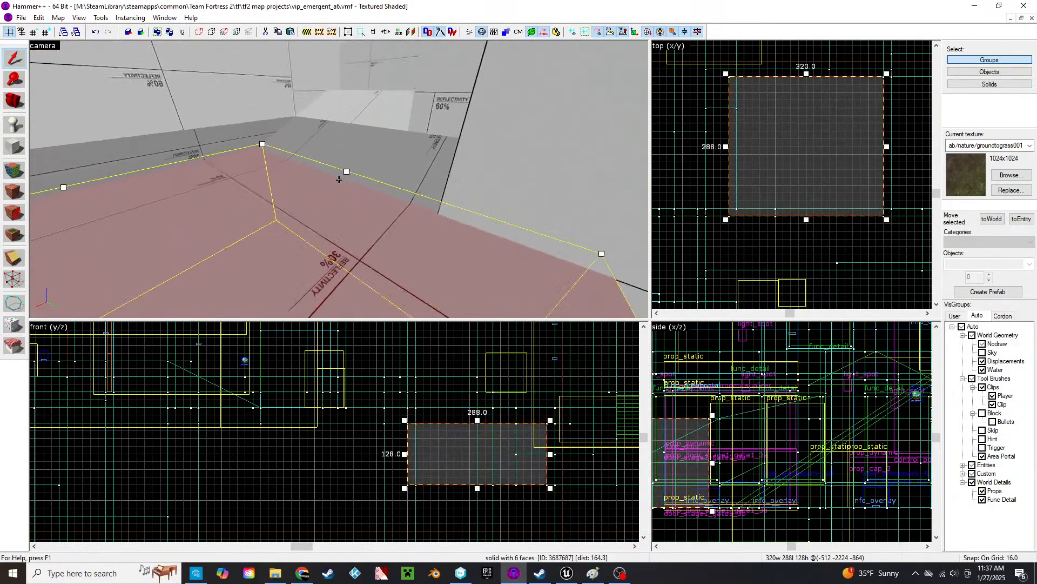
pyautogui.click(20, 172)
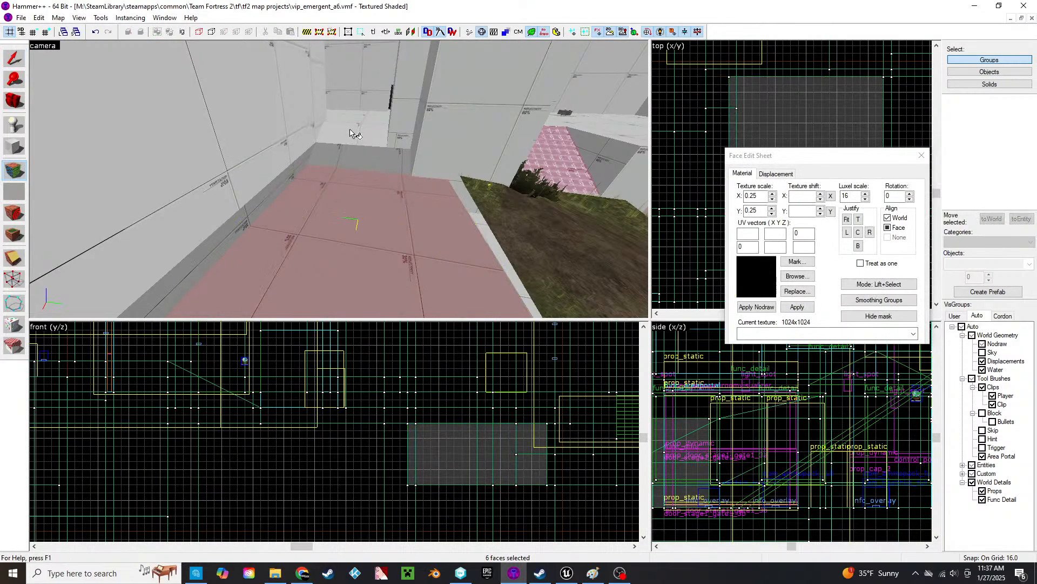
pyautogui.click(364, 140)
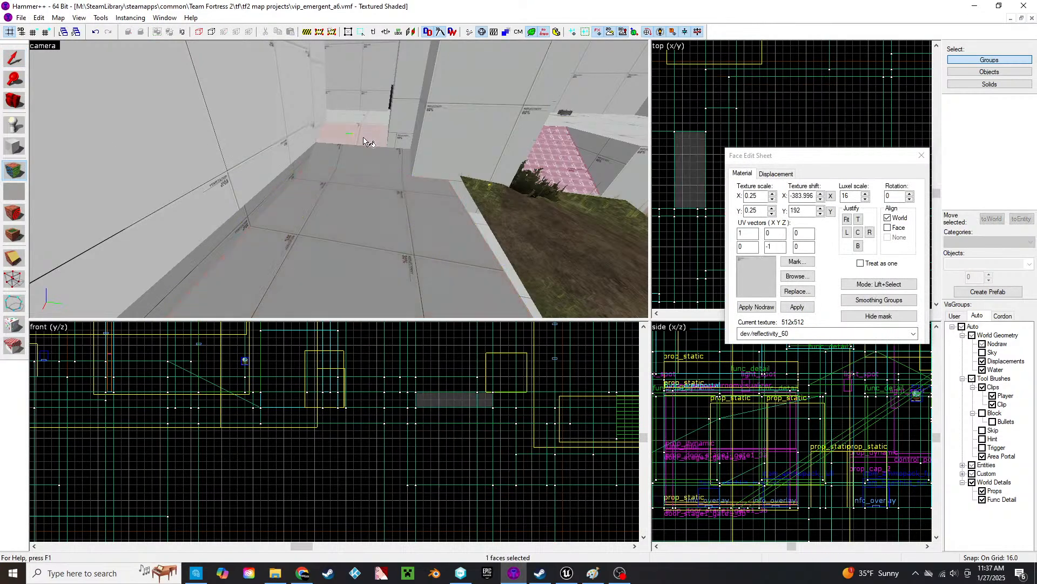
pyautogui.click(922, 156)
# - Shorten the 64-unit-thick, 256-unit-high wall beside the ramp to 192 units long by pulling back its ramp-side end
pyautogui.press('z')
pyautogui.click(339, 179)
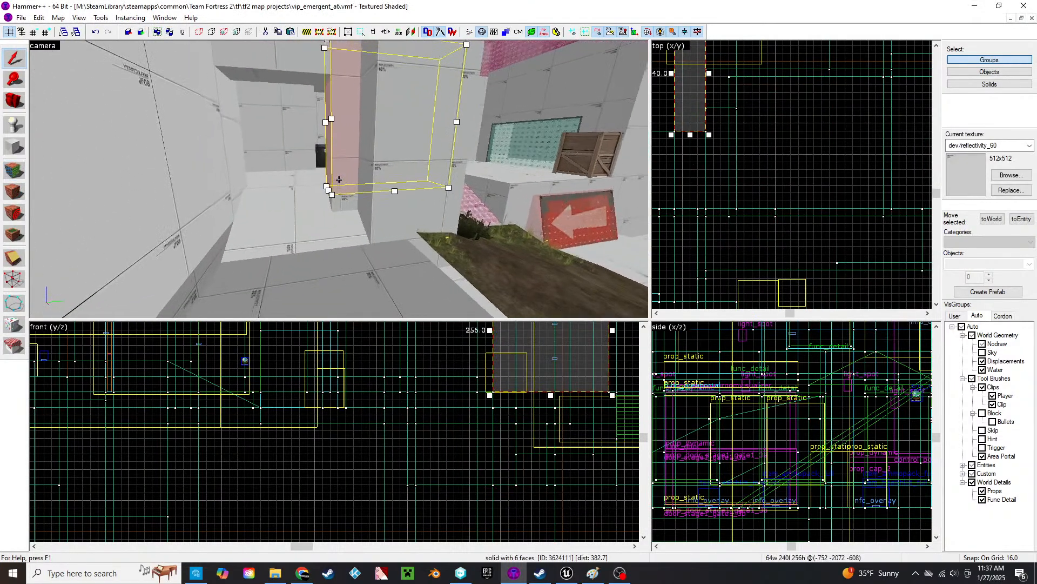
pyautogui.press('s')
pyautogui.moveTo(772, 154); pyautogui.dragTo(825, 257, button='middle')
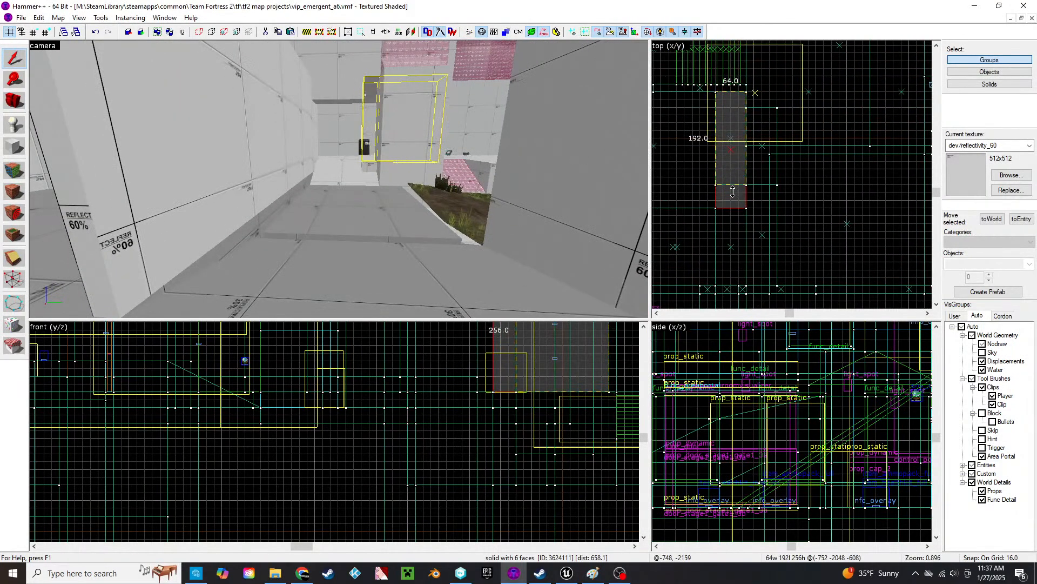
pyautogui.moveTo(732, 192); pyautogui.dragTo(732, 187)
# - Pull back the ramp-side edge of the 384-unit-wide upper floor block to line up with the shortened wall
pyautogui.click(370, 163)
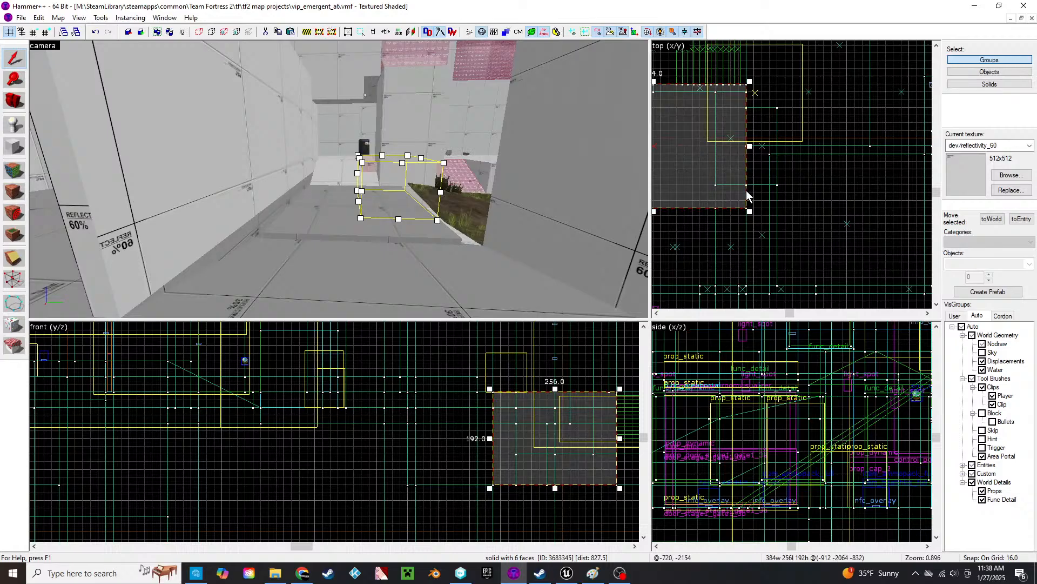
pyautogui.press('z')
pyautogui.press('w')
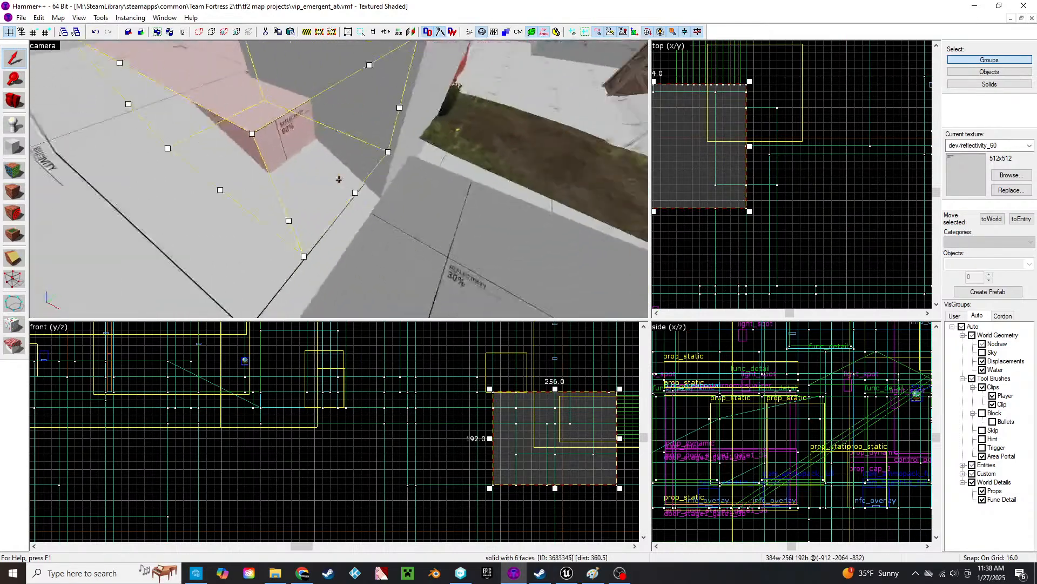
pyautogui.click(339, 178)
pyautogui.click(339, 179)
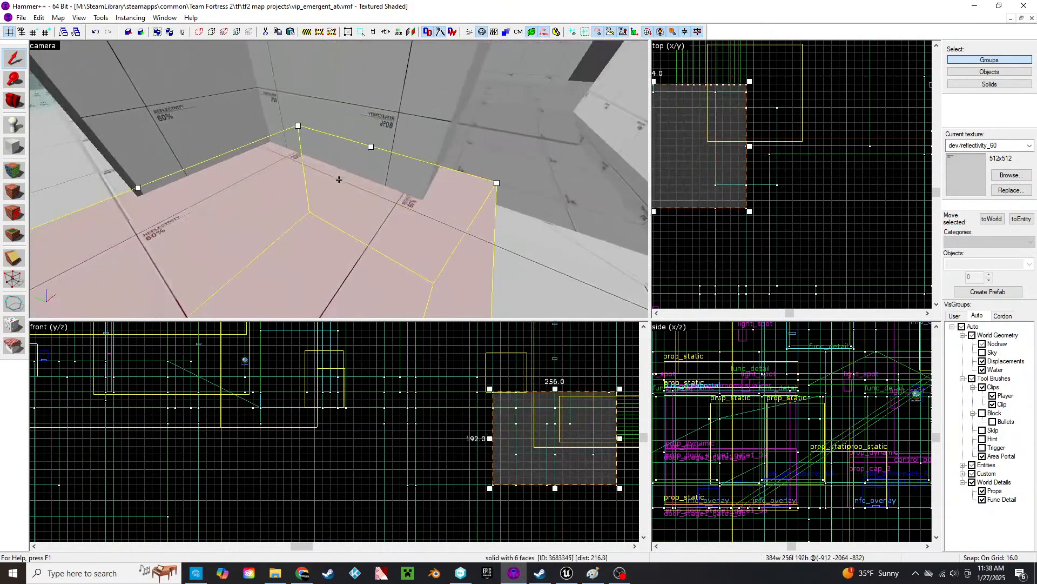
pyautogui.press('s')
pyautogui.click(338, 179)
pyautogui.click(339, 178)
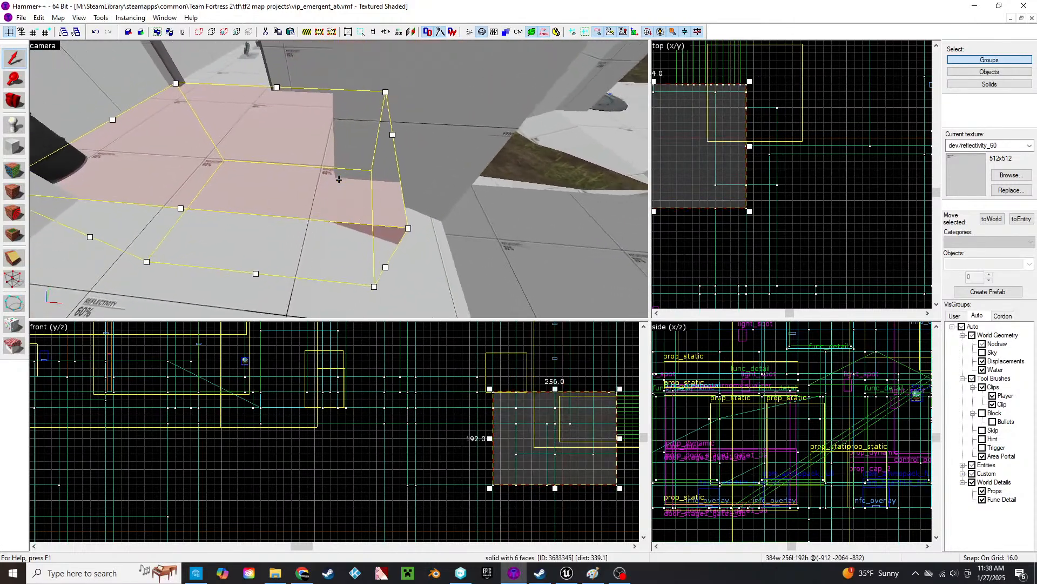
pyautogui.press('z')
pyautogui.moveTo(710, 203); pyautogui.dragTo(780, 204, button='middle')
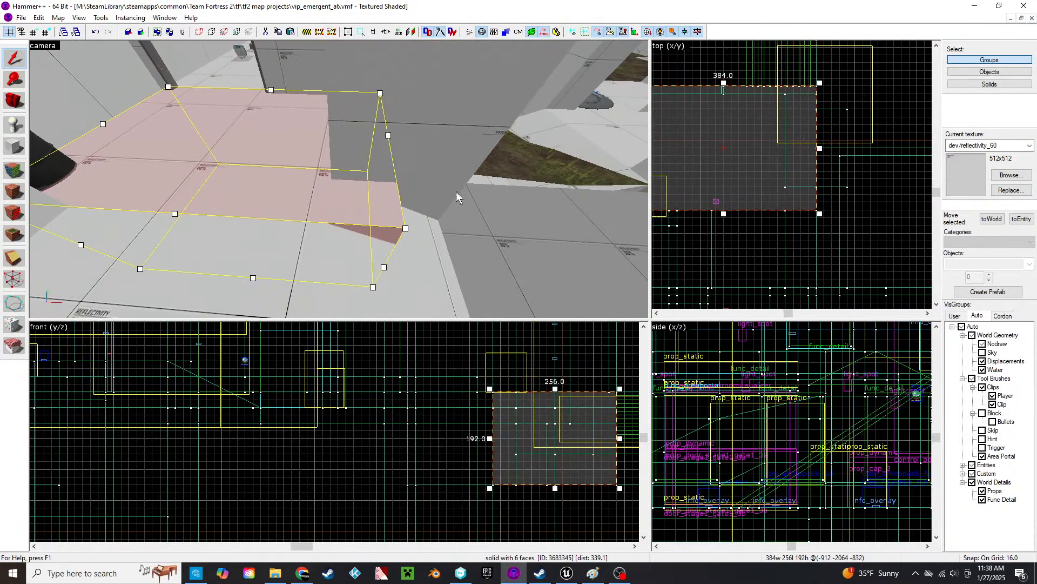
pyautogui.press('z')
pyautogui.click(338, 179)
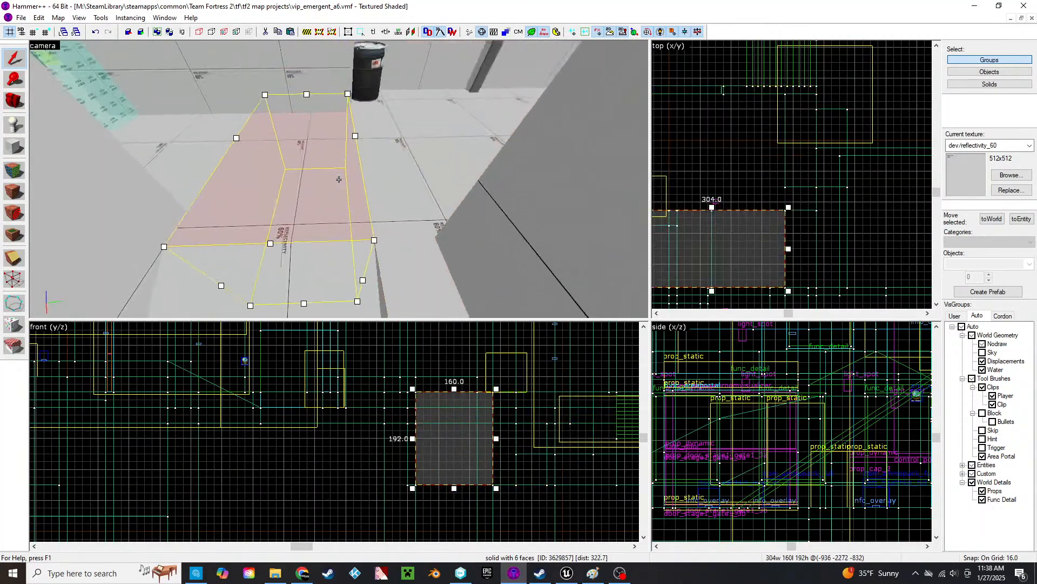
pyautogui.press('z')
pyautogui.click(390, 195)
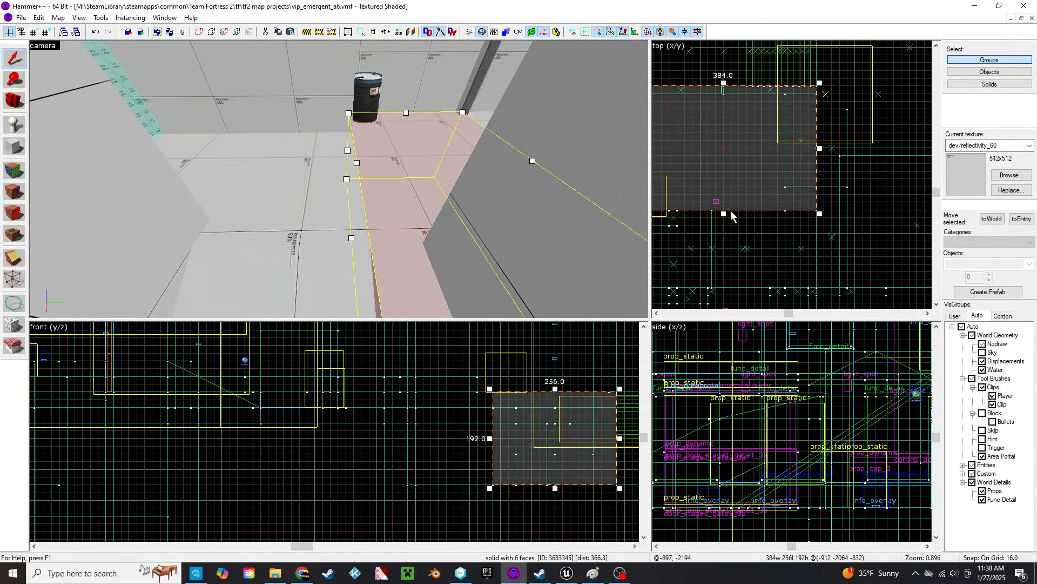
pyautogui.moveTo(724, 212); pyautogui.dragTo(713, 187)
# - Extend the neighbouring 304-unit-wide upper floor block and the adjoining 32-unit-high ramp to 208 units long
pyautogui.click(348, 213)
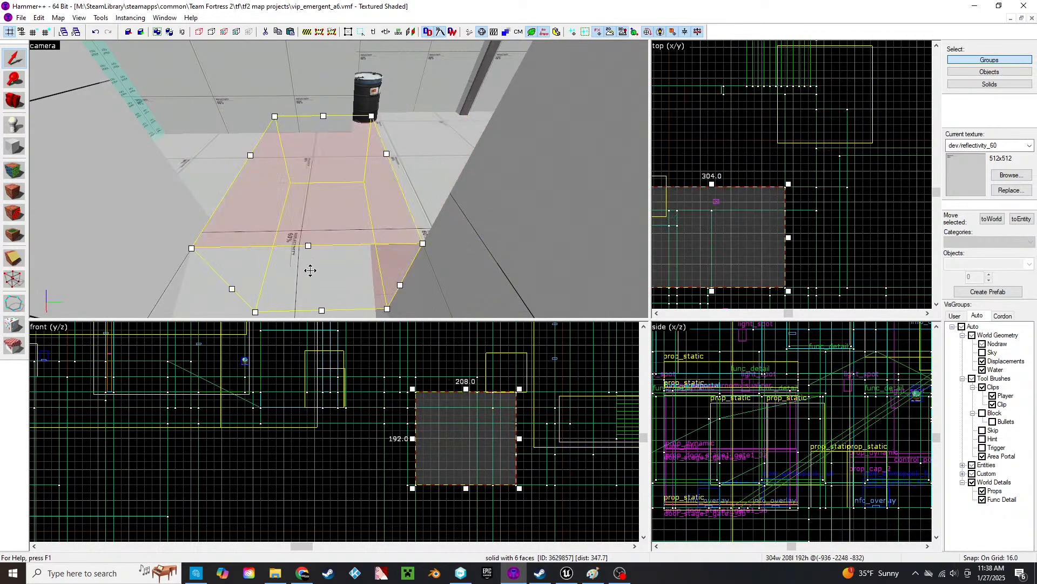
pyautogui.click(332, 284)
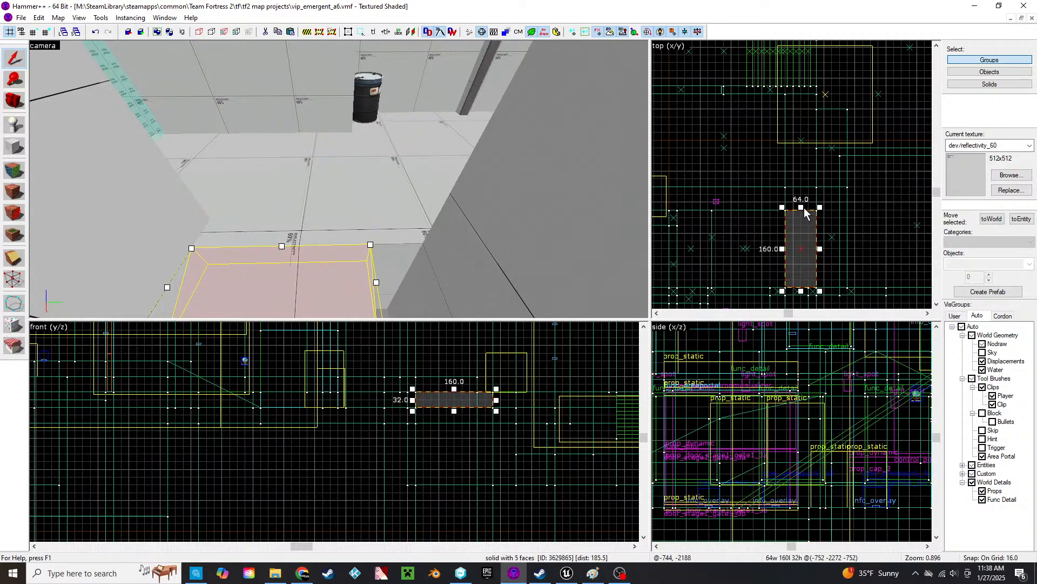
pyautogui.moveTo(804, 208); pyautogui.dragTo(803, 184)
# - Extend the 160-unit-high support block beneath the upper ramp to 208 units long
pyautogui.press('z')
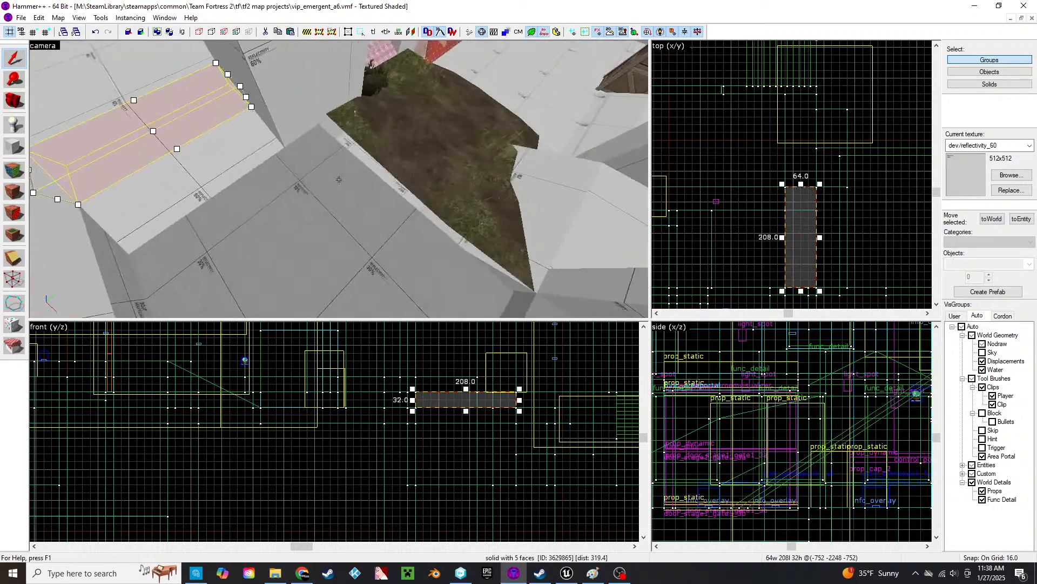
pyautogui.click(338, 179)
pyautogui.click(338, 179)
pyautogui.press('w')
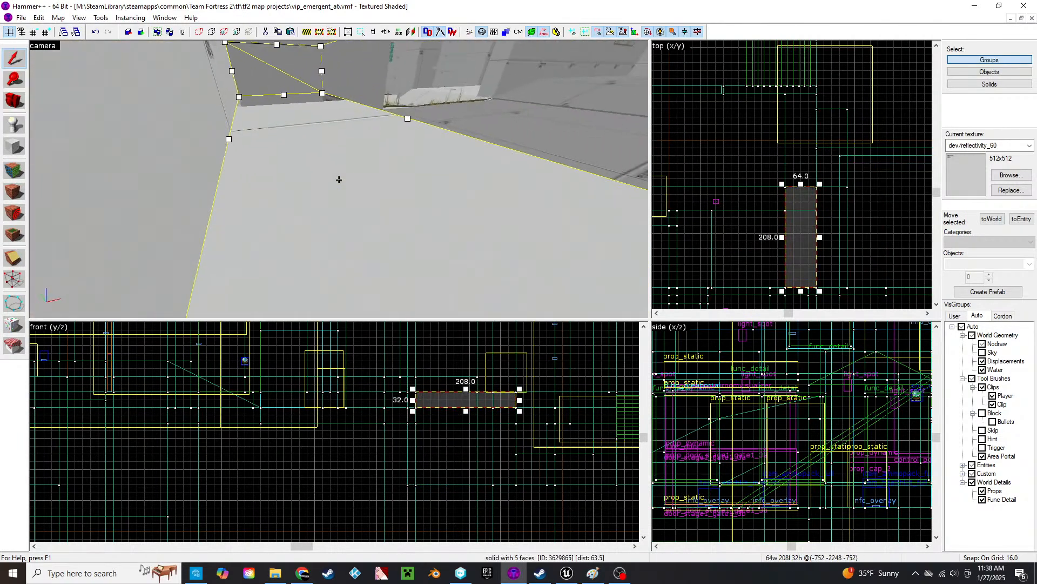
pyautogui.click(338, 180)
pyautogui.press('w')
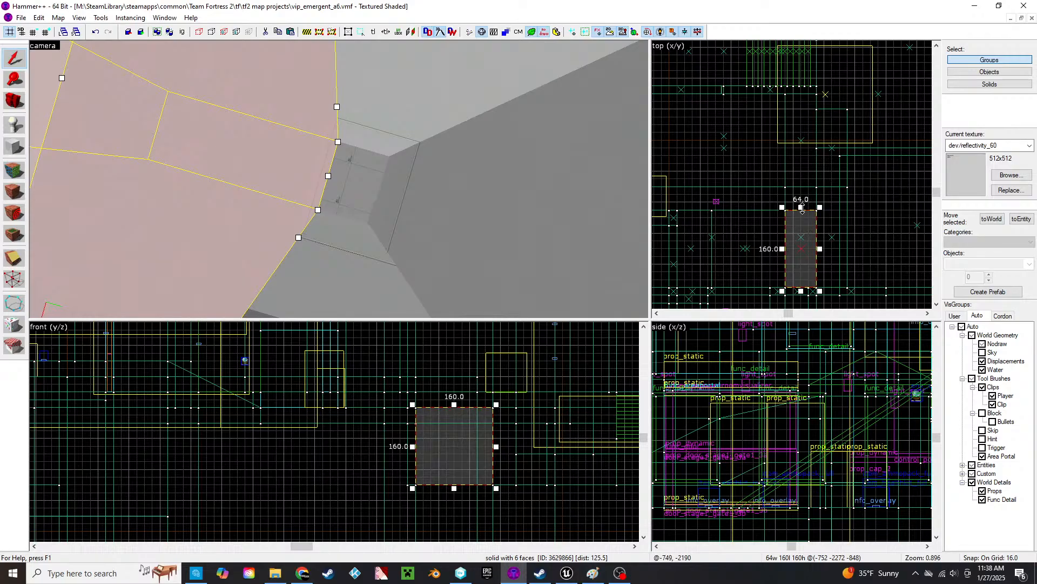
pyautogui.moveTo(801, 207); pyautogui.dragTo(801, 185)
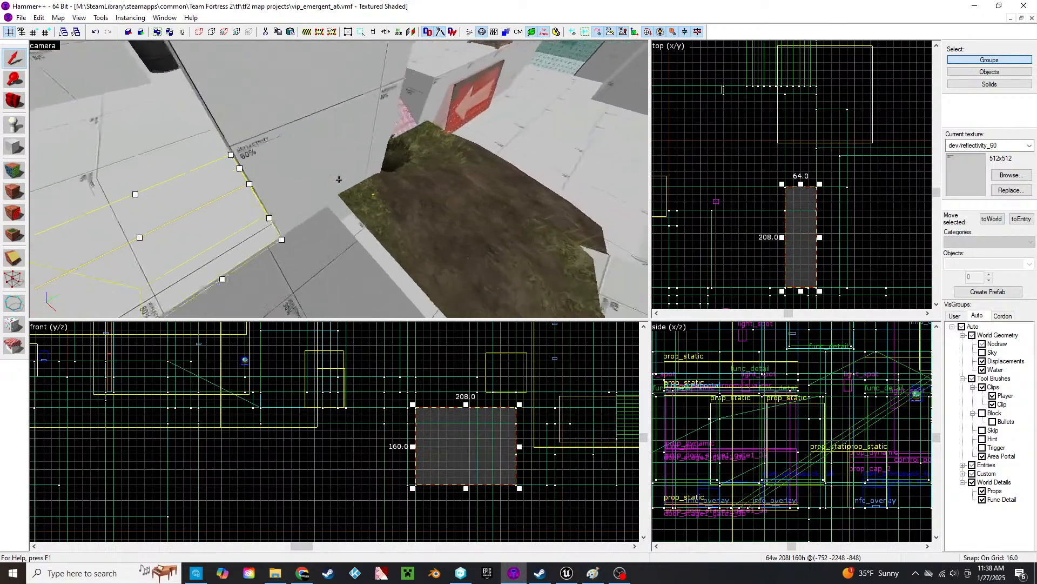
# - Move the 320 × 288 × 128 floor block beside the dirt terrain 16 units along both horizontal axes, flush with the adjoining edges
pyautogui.click(339, 179)
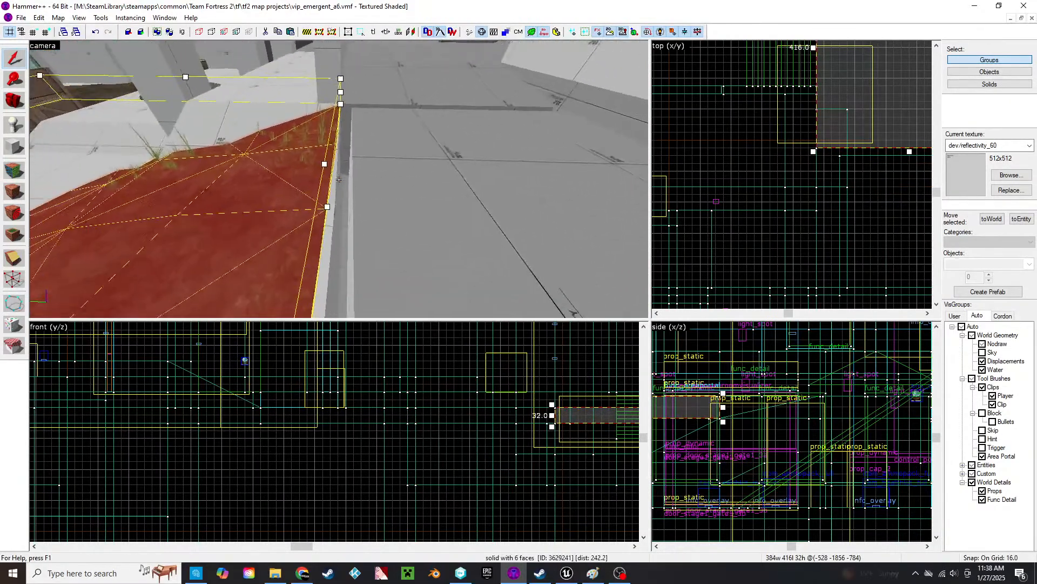
pyautogui.press('z')
pyautogui.click(465, 170)
pyautogui.hotkey('ctrl', 'z')
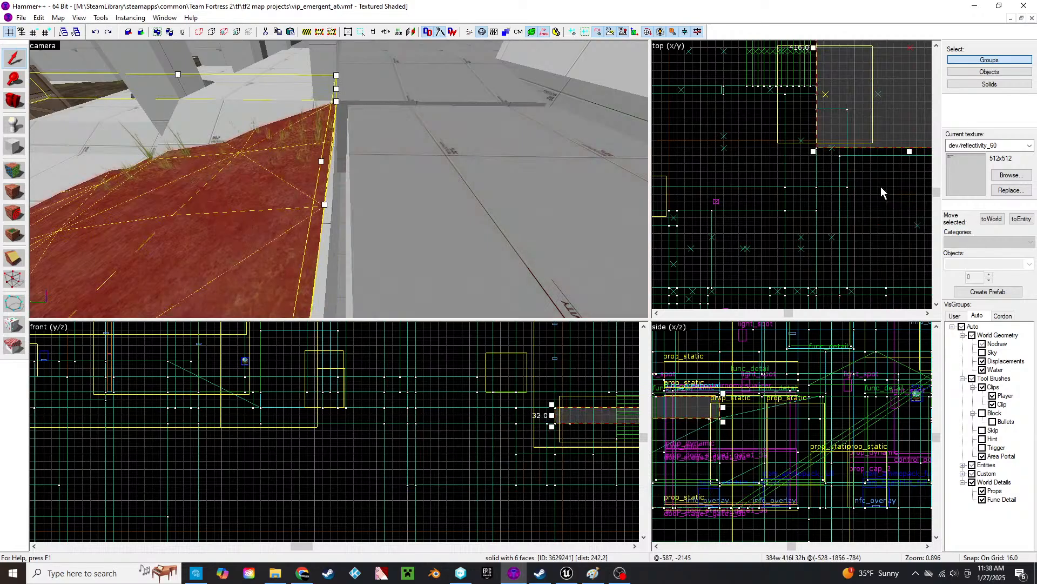
pyautogui.click(465, 189)
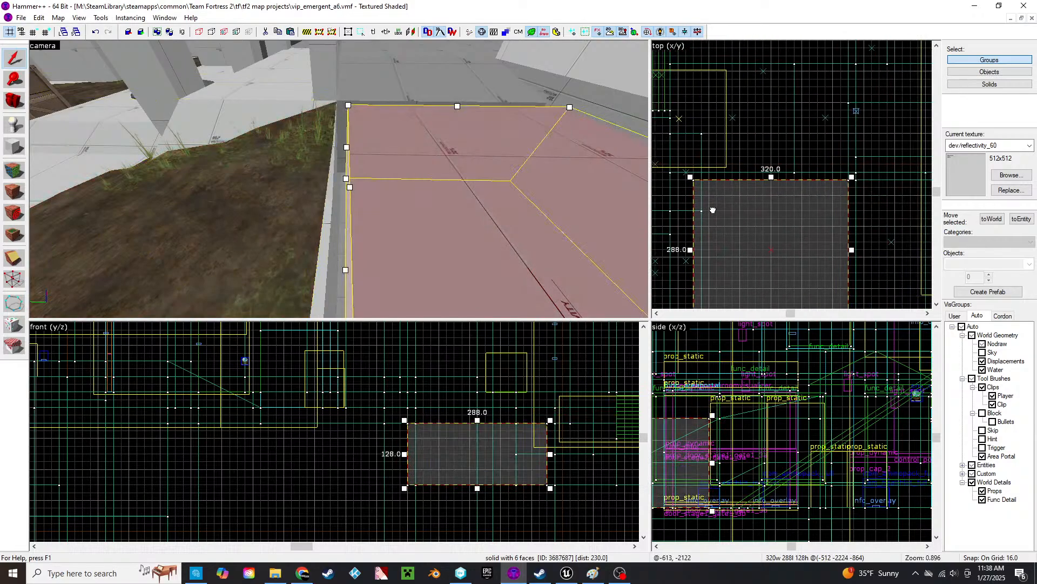
pyautogui.scroll(3, 806, 158)
pyautogui.scroll(2, 790, 201)
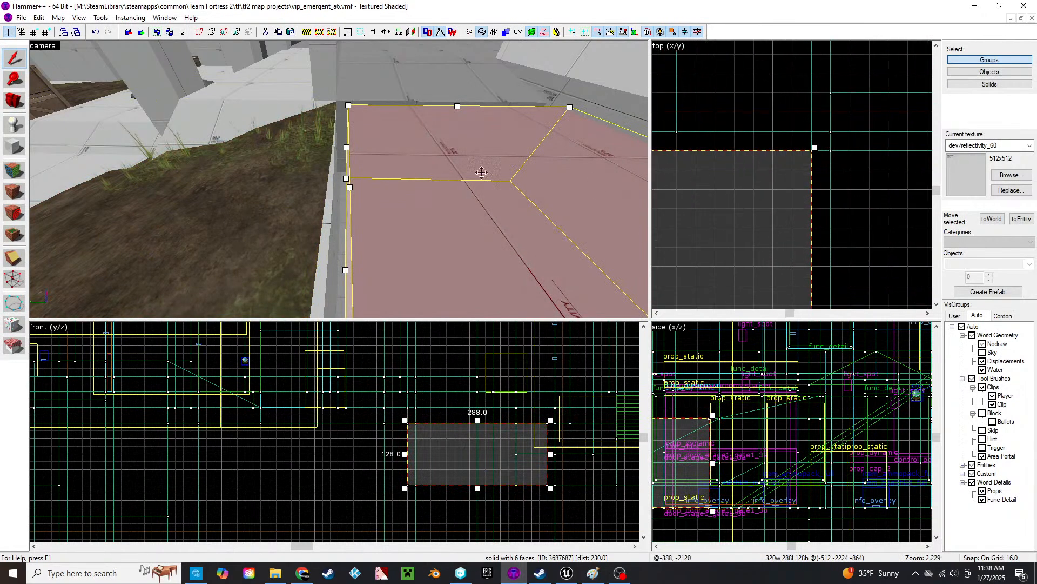
pyautogui.press('z')
pyautogui.press('w')
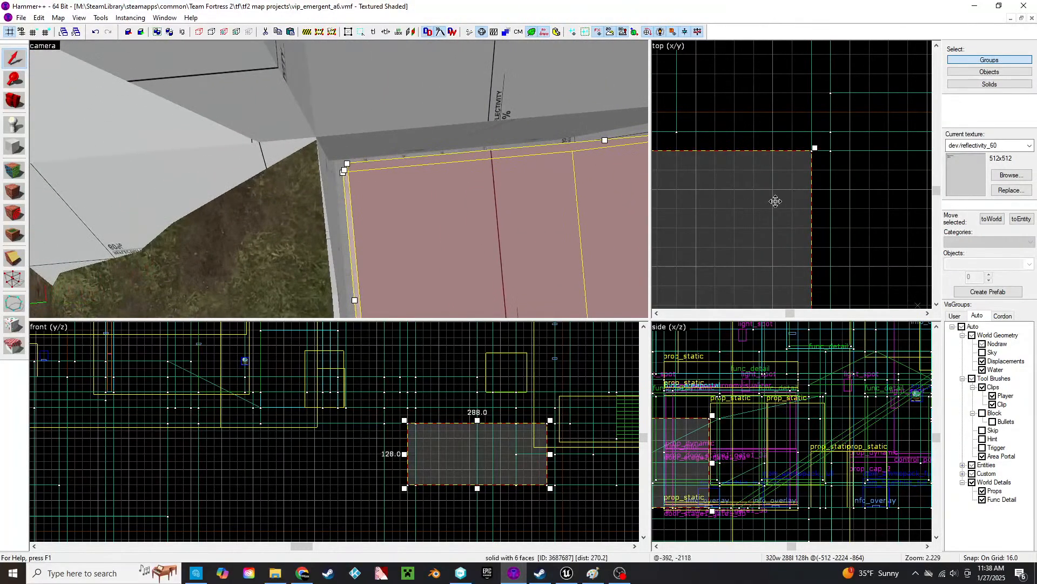
pyautogui.moveTo(775, 201); pyautogui.dragTo(799, 193)
pyautogui.press('z')
pyautogui.press('w')
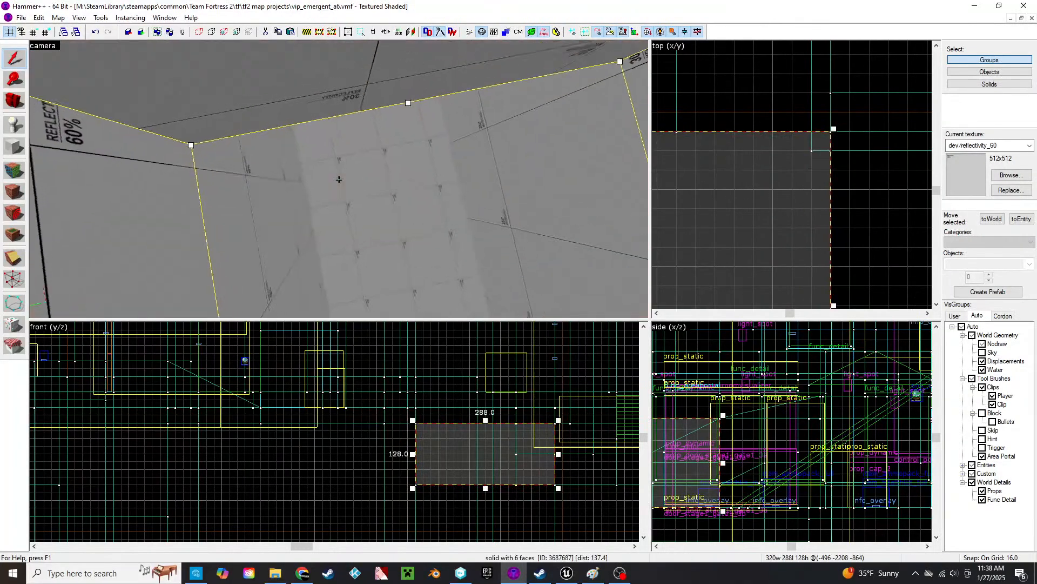
# - Open the displacement Paint Geometry settings for the dirt-and-grass terrain beside the moved floor block
pyautogui.press('s')
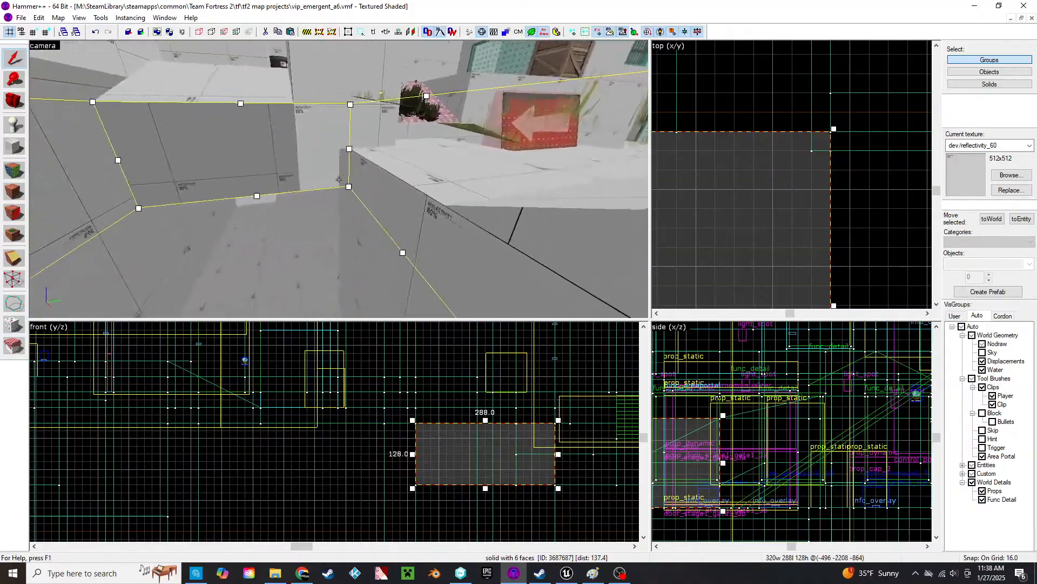
pyautogui.press('w')
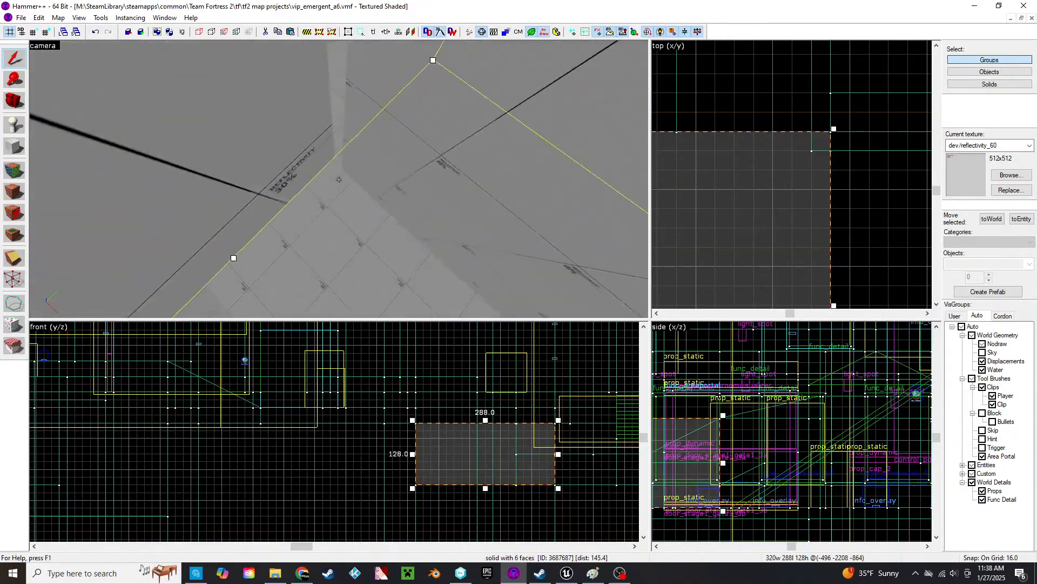
pyautogui.press('s')
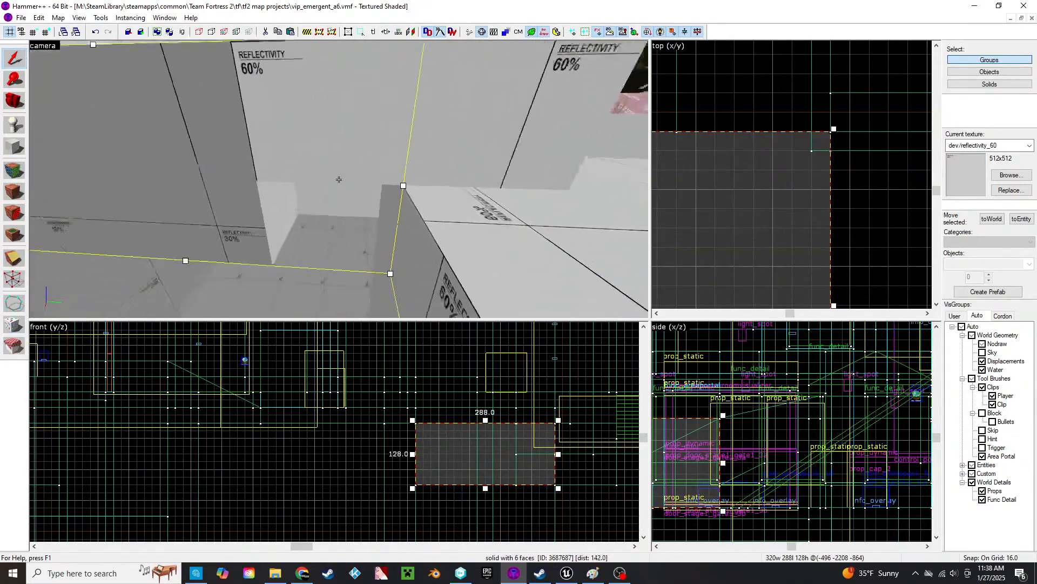
pyautogui.press('s')
pyautogui.press('w')
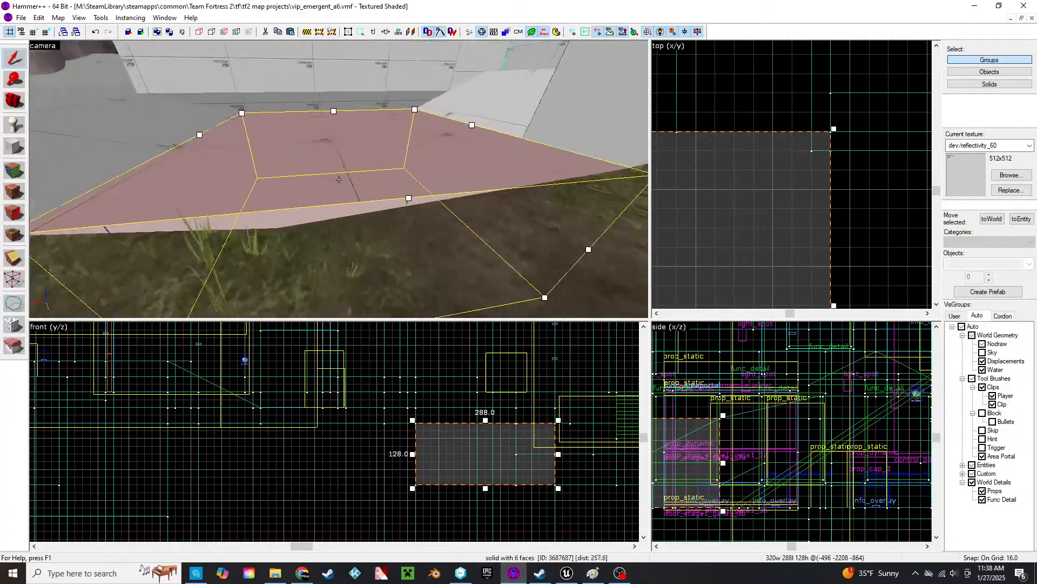
pyautogui.press('s')
pyautogui.click(530, 172)
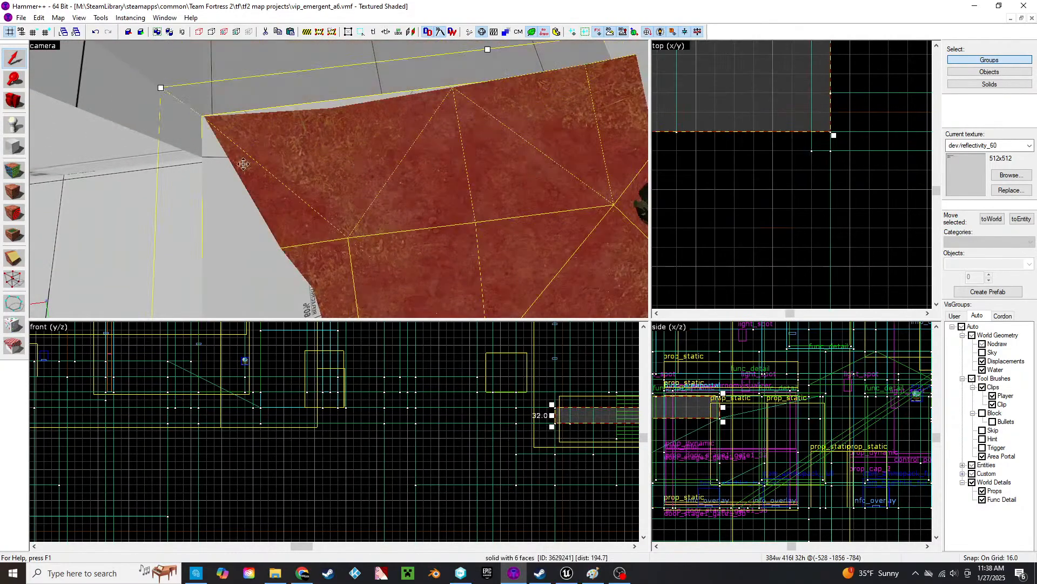
pyautogui.click(23, 166)
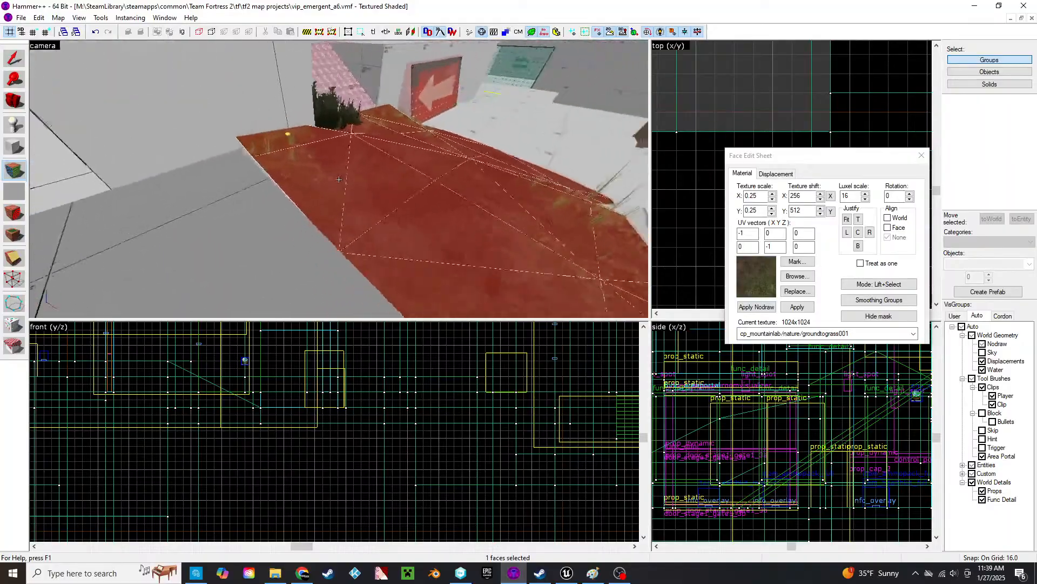
pyautogui.click(789, 174)
pyautogui.click(781, 205)
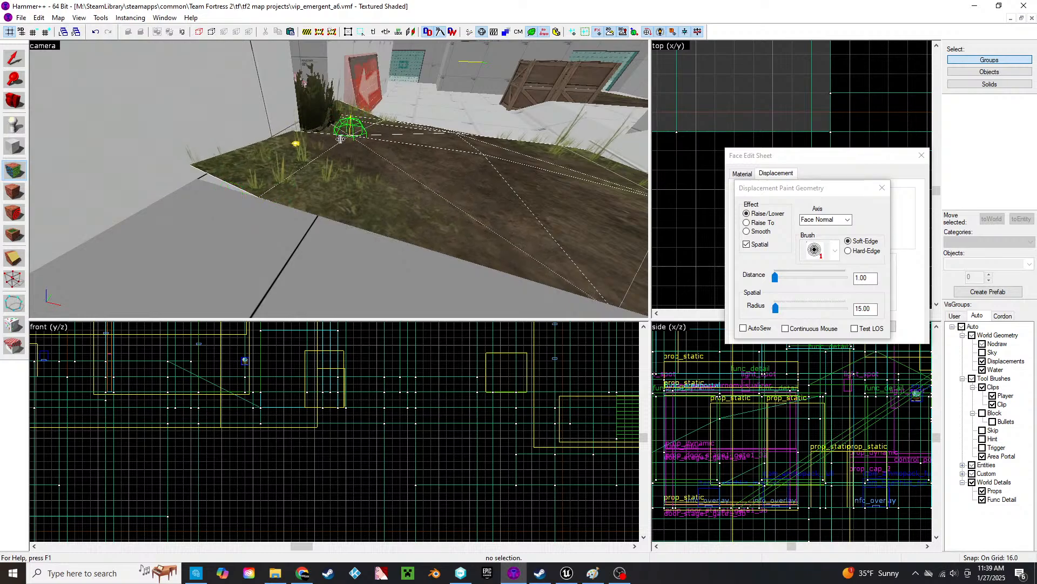
# - Adjust the terrain's edge vertices along the grey floor using Raise/Lower at distance 1.00 and spatial radius 15.00
pyautogui.press('z')
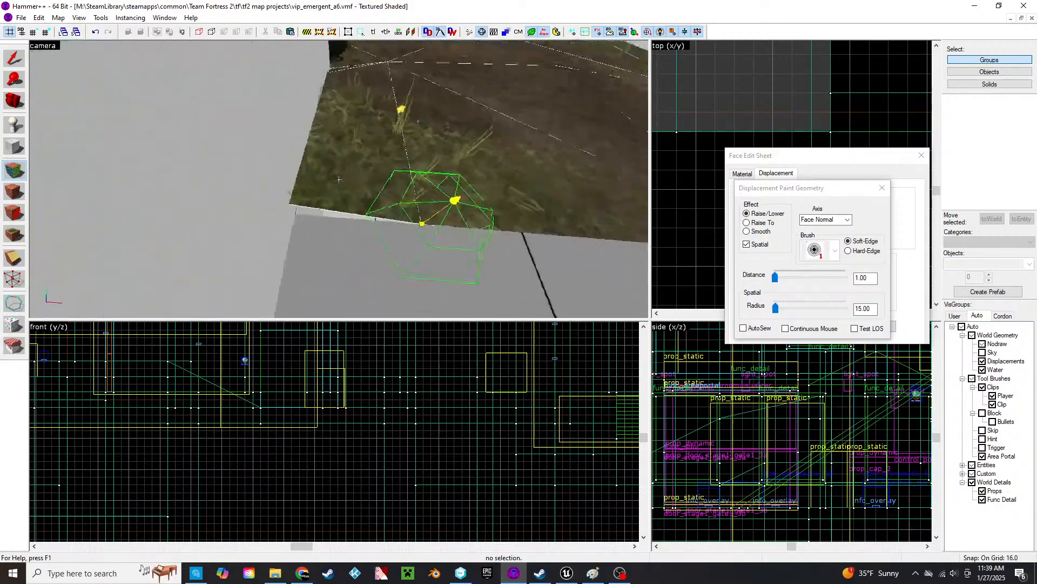
pyautogui.press('z')
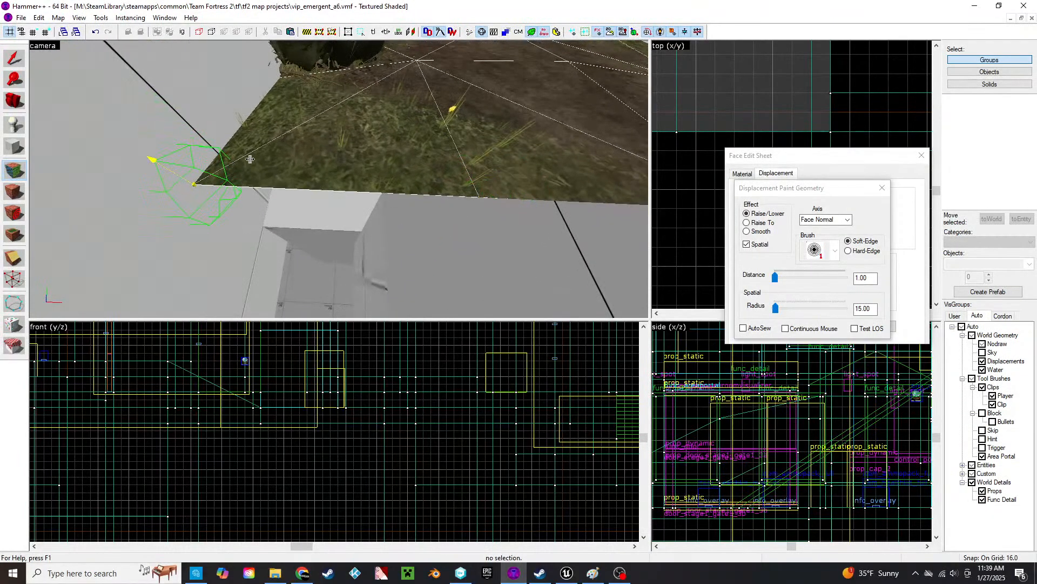
pyautogui.press('z')
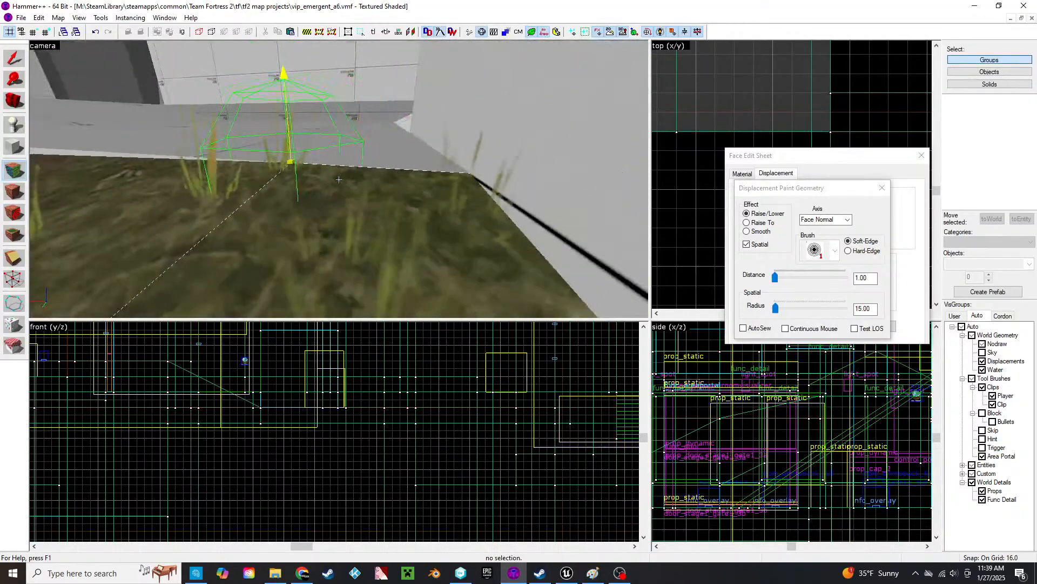
pyautogui.press('a')
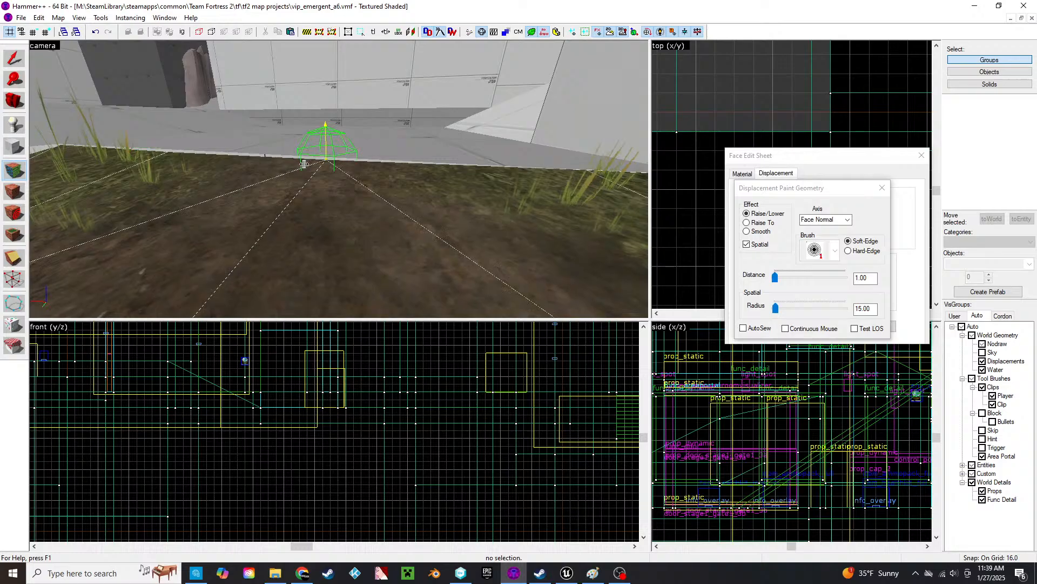
pyautogui.press('z')
pyautogui.press('w')
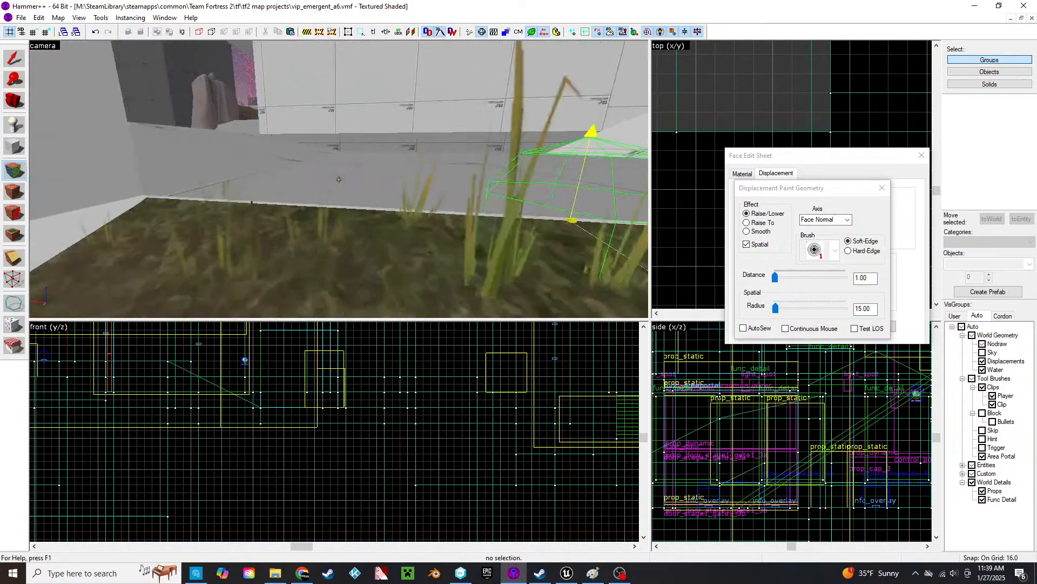
pyautogui.press('w')
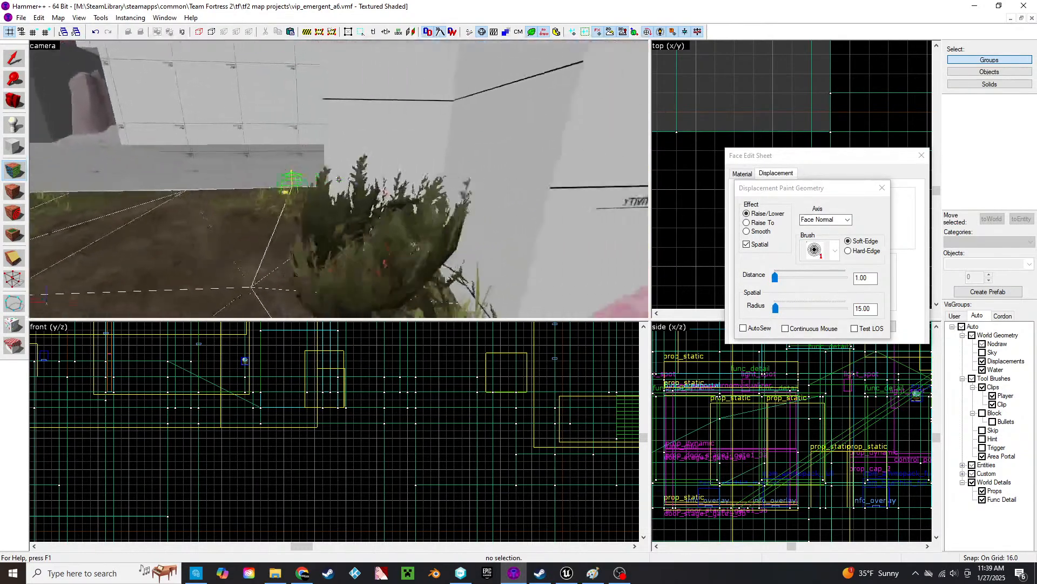
pyautogui.press('w')
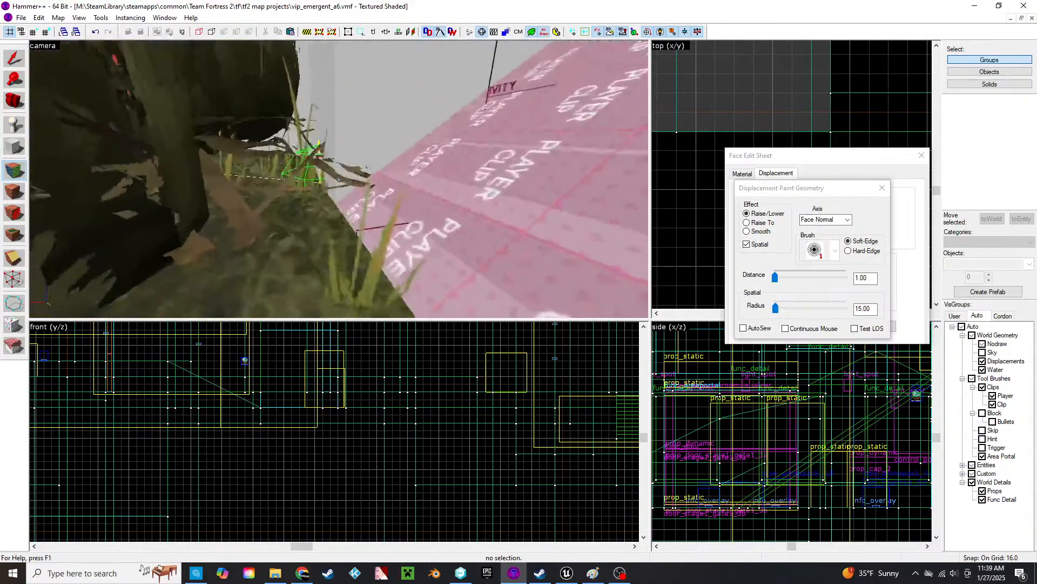
# - Adjust the terrain vertex behind the bushes, beside the player-clip ramp, with the same Raise/Lower brush
pyautogui.press('z')
pyautogui.click(349, 177)
pyautogui.click(350, 177)
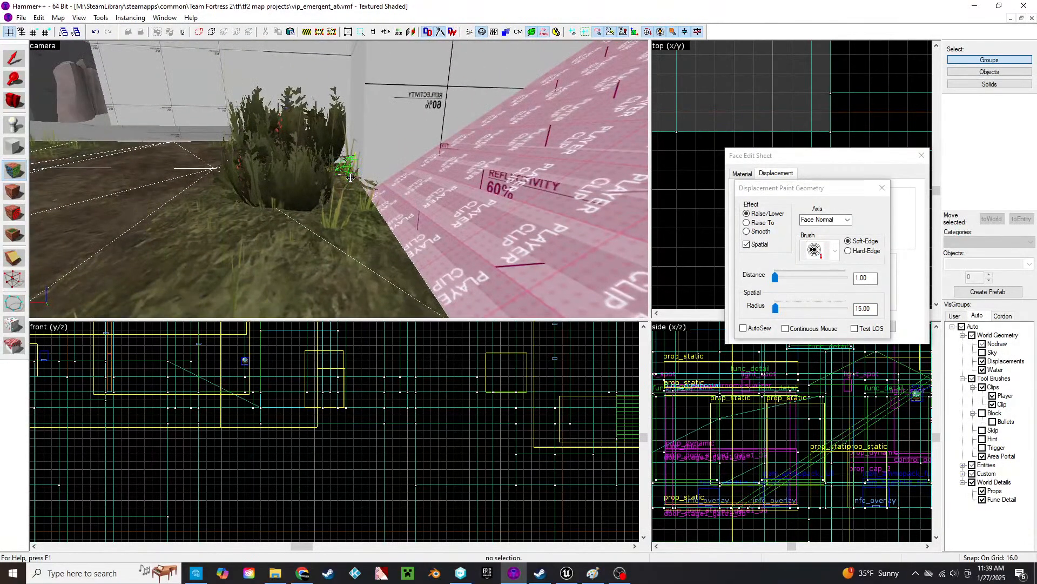
pyautogui.press('z')
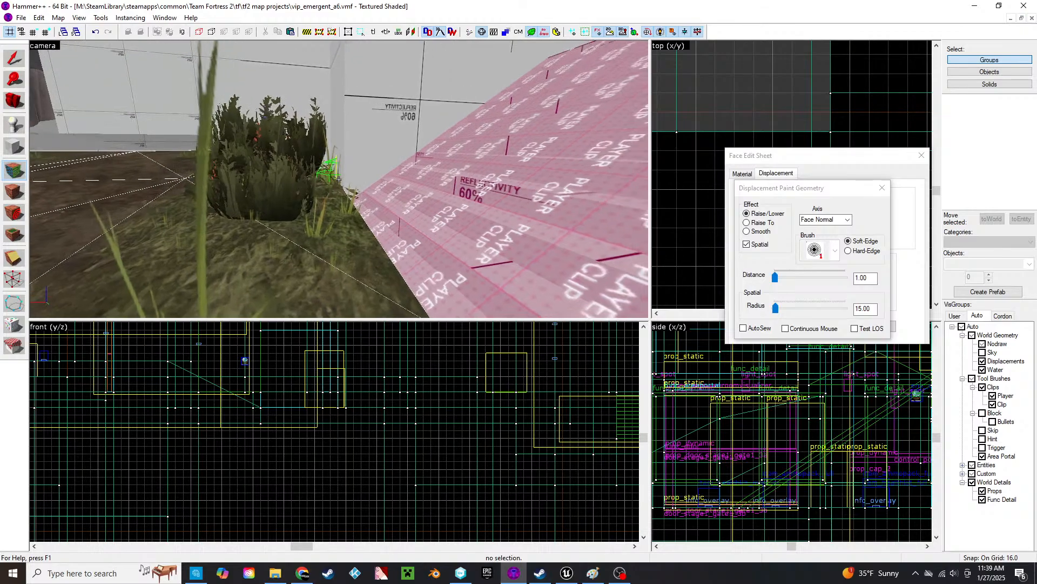
# - Shift the bush prop beside the player-clip ramp about 5 units along negative y and 3 units down into the terrain
pyautogui.press('s')
pyautogui.press('w')
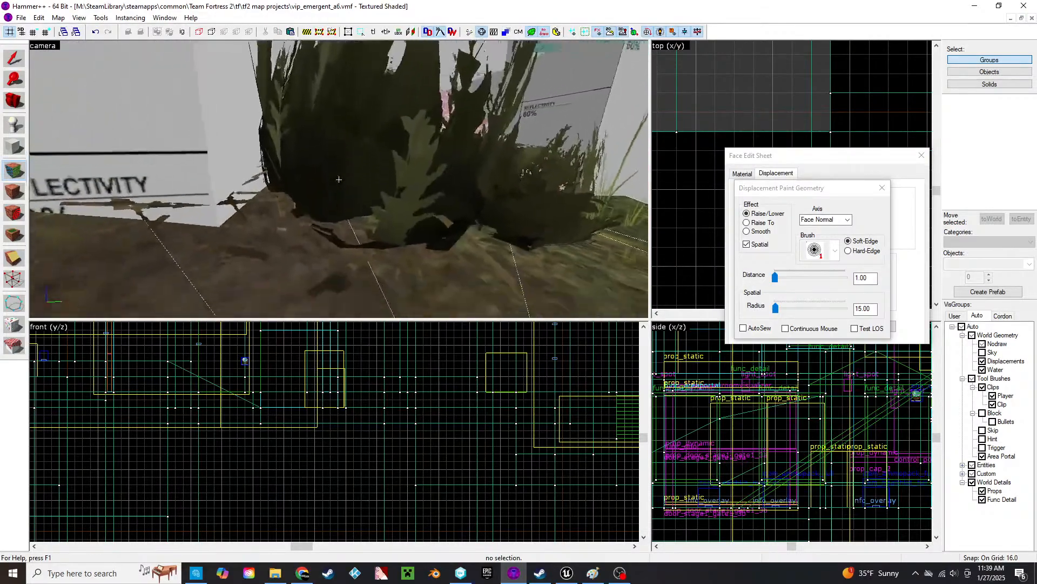
pyautogui.press('s')
pyautogui.press('w')
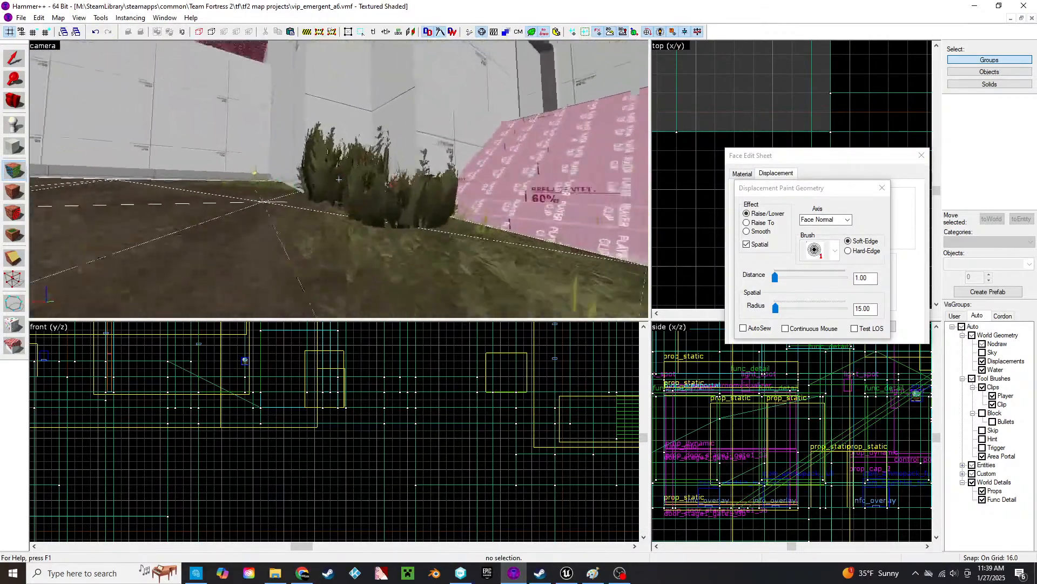
pyautogui.press('z')
pyautogui.click(7, 61)
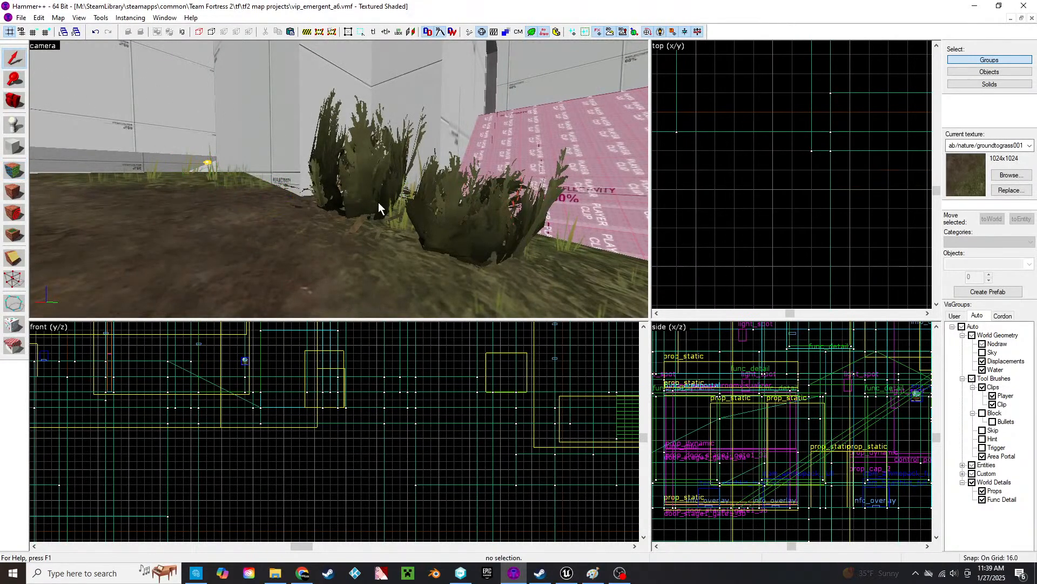
pyautogui.click(378, 202)
pyautogui.scroll(3, 478, 367)
pyautogui.scroll(4, 527, 423)
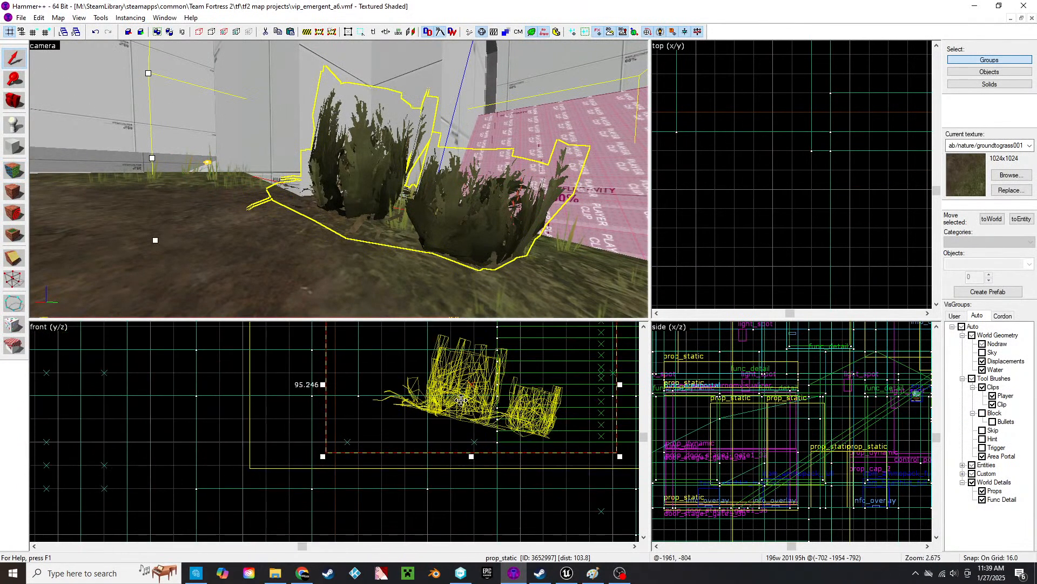
pyautogui.moveTo(462, 396); pyautogui.dragTo(455, 400)
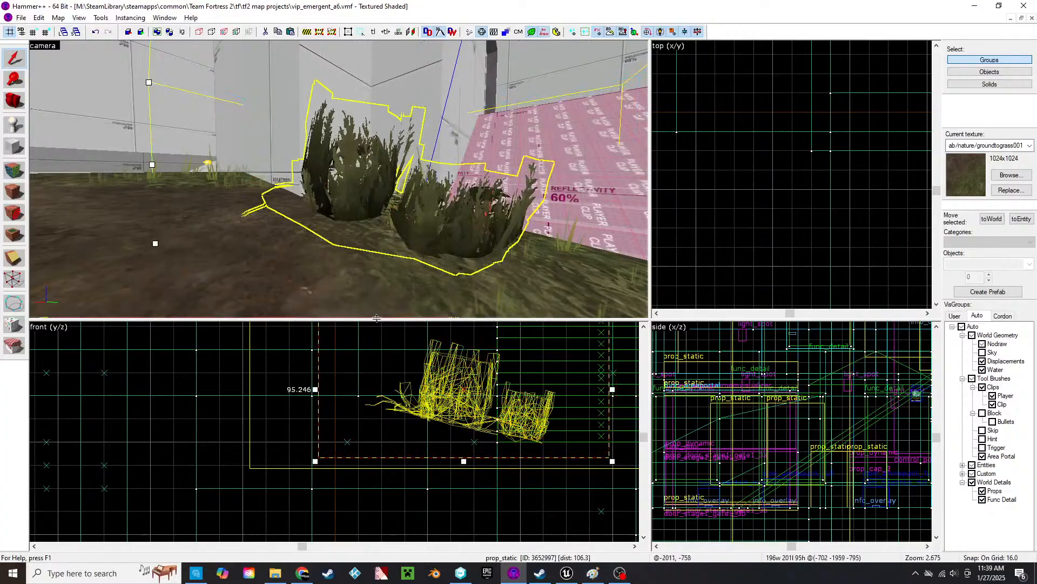
# - Examine the tall wall beside the bushes, the surrounding courtyard and the outdoor path towards the B arrow sign
pyautogui.press('z')
pyautogui.click(339, 179)
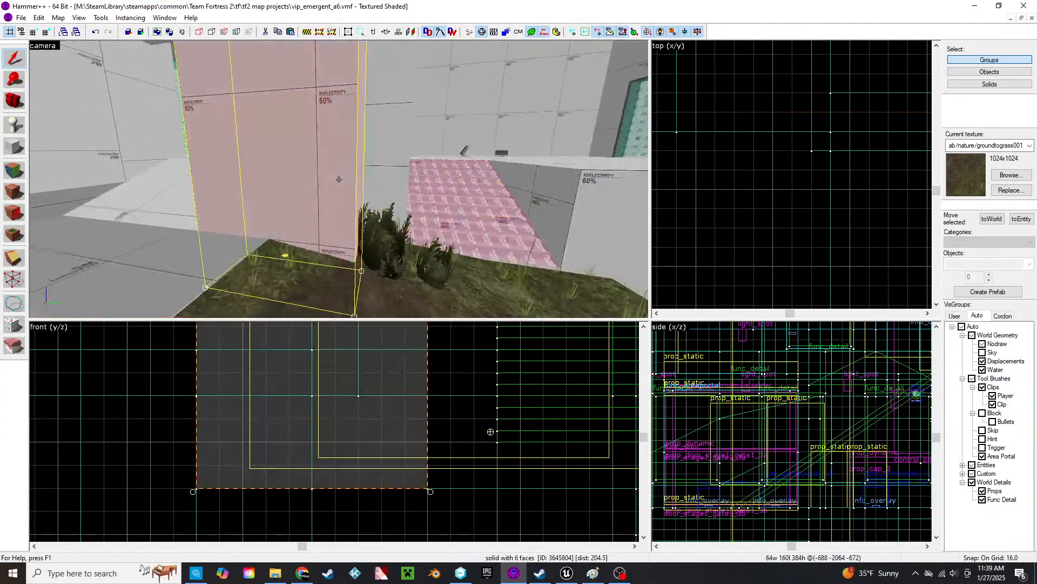
pyautogui.press('s')
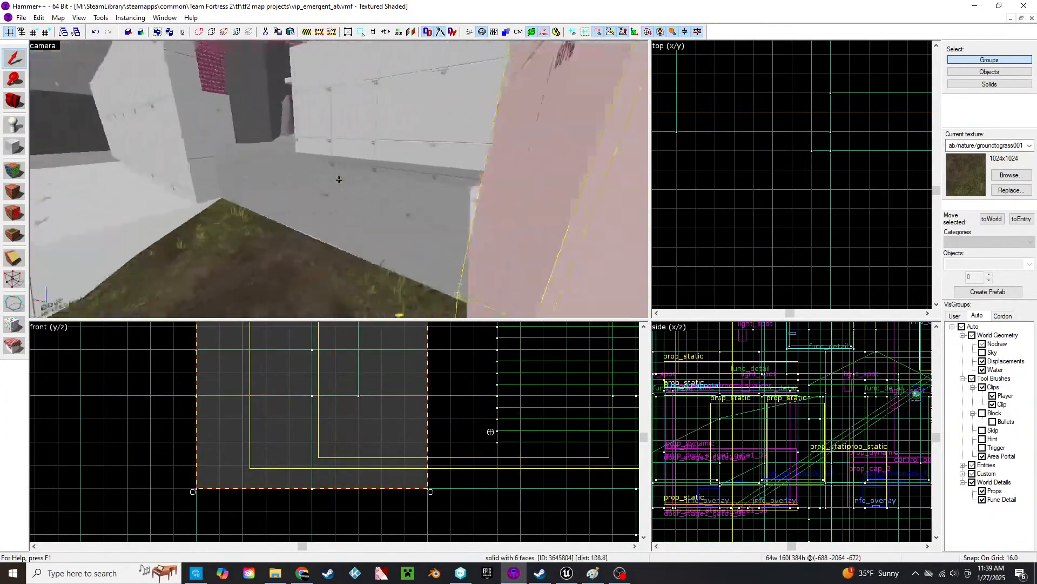
pyautogui.press('z')
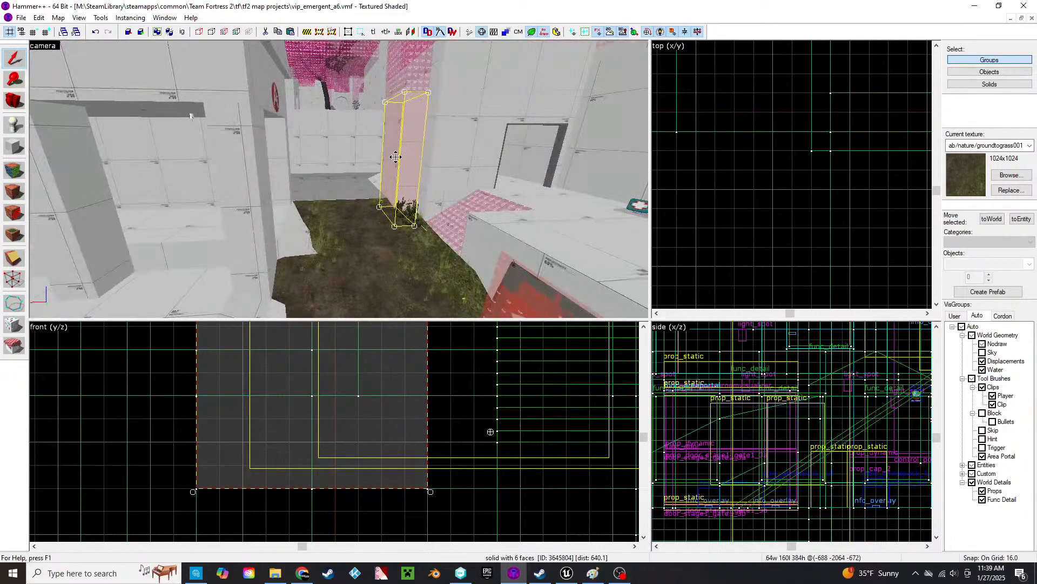
pyautogui.press('w')
pyautogui.press('w')
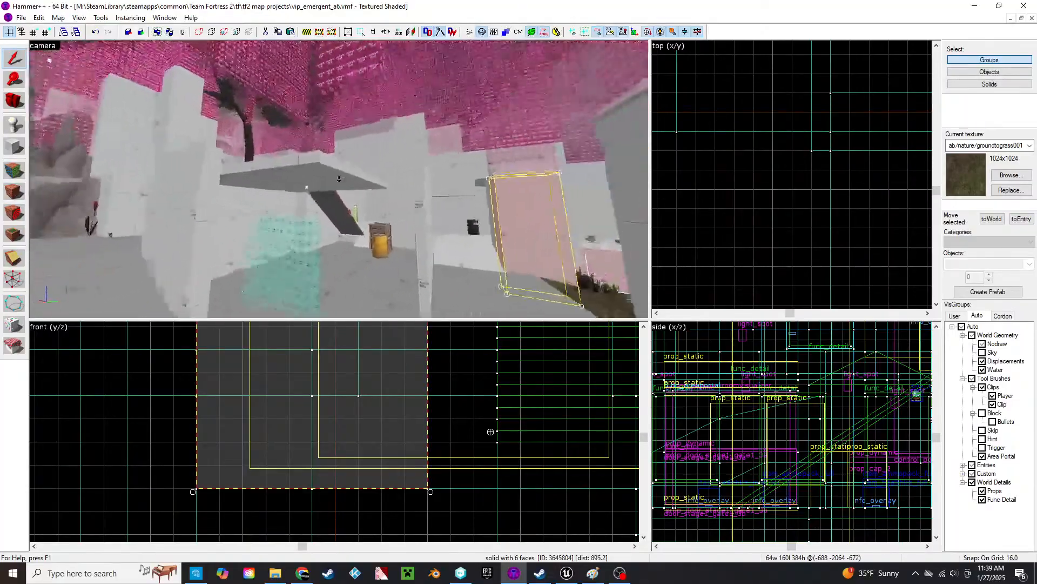
pyautogui.press('s')
pyautogui.press('a')
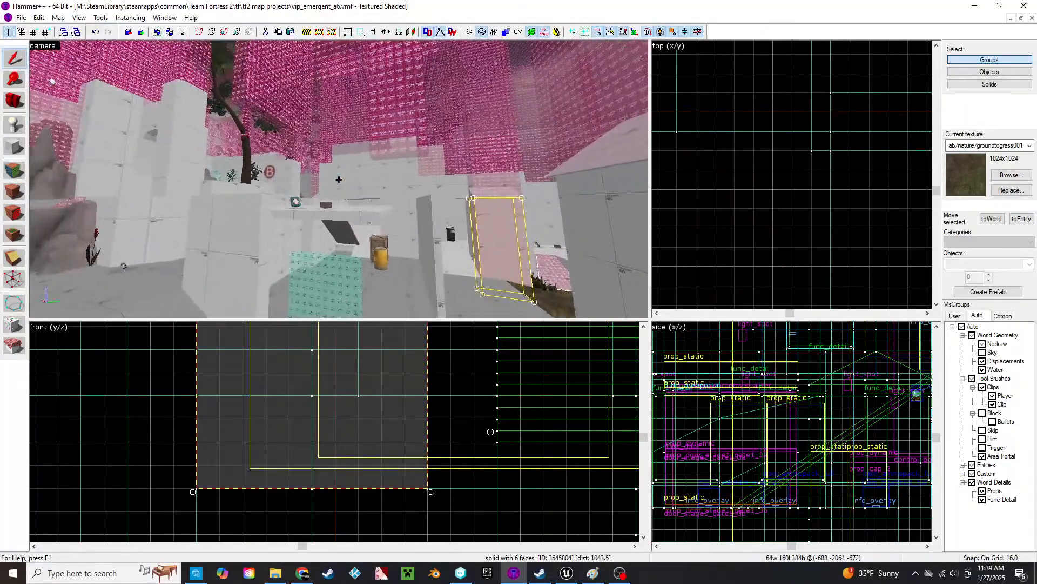
pyautogui.press('w')
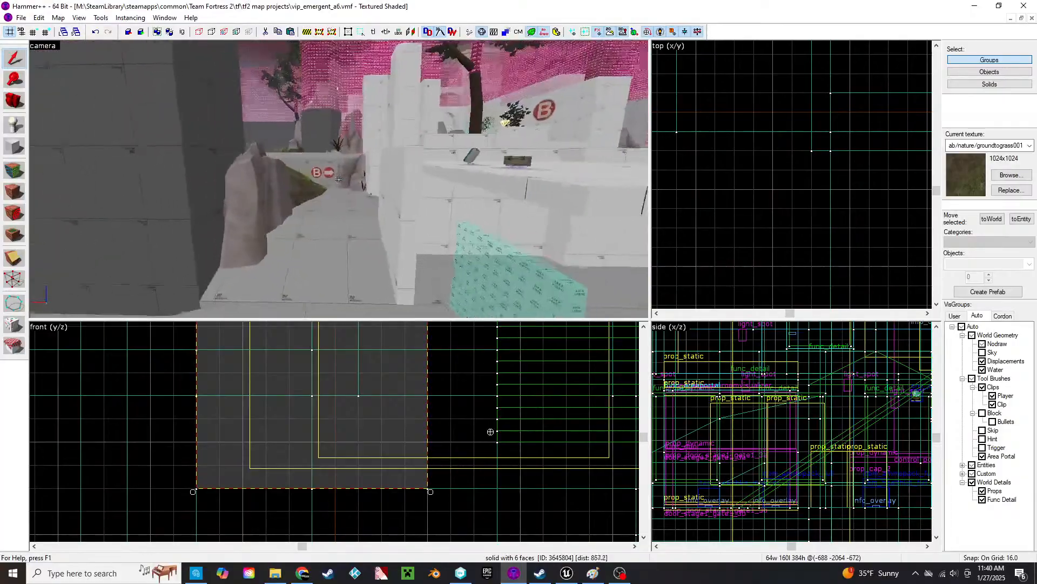
pyautogui.press('s')
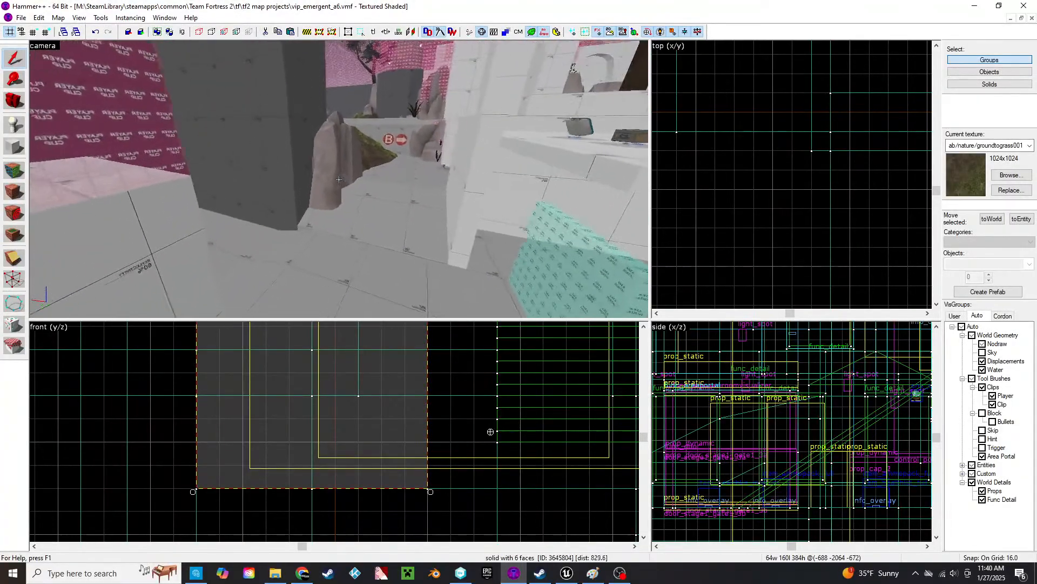
pyautogui.press('w')
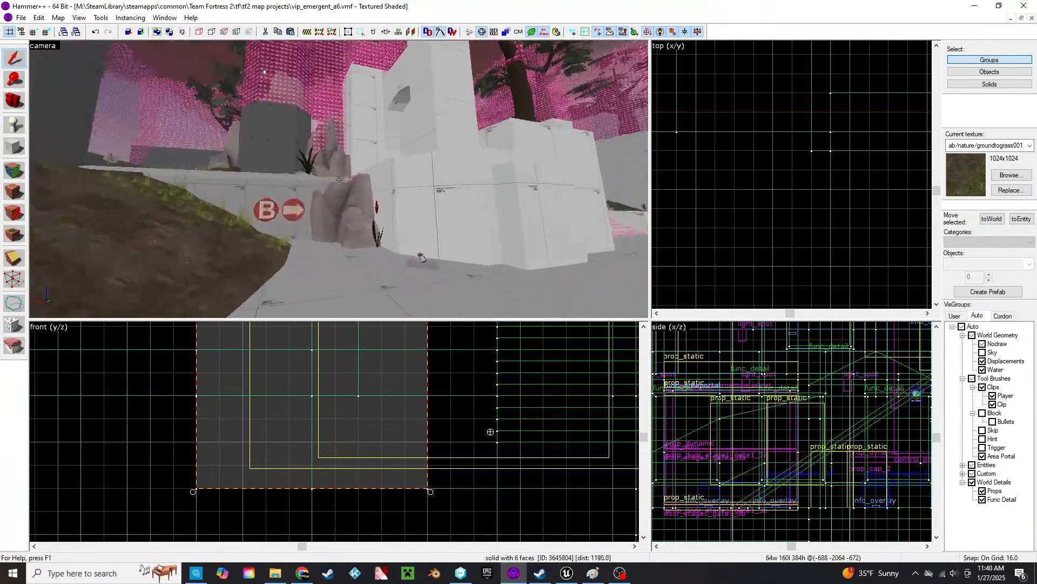
# - Examine the outdoor path around the B arrow sign, the player-clip ramps, the rocks and the arched wall
pyautogui.press('w')
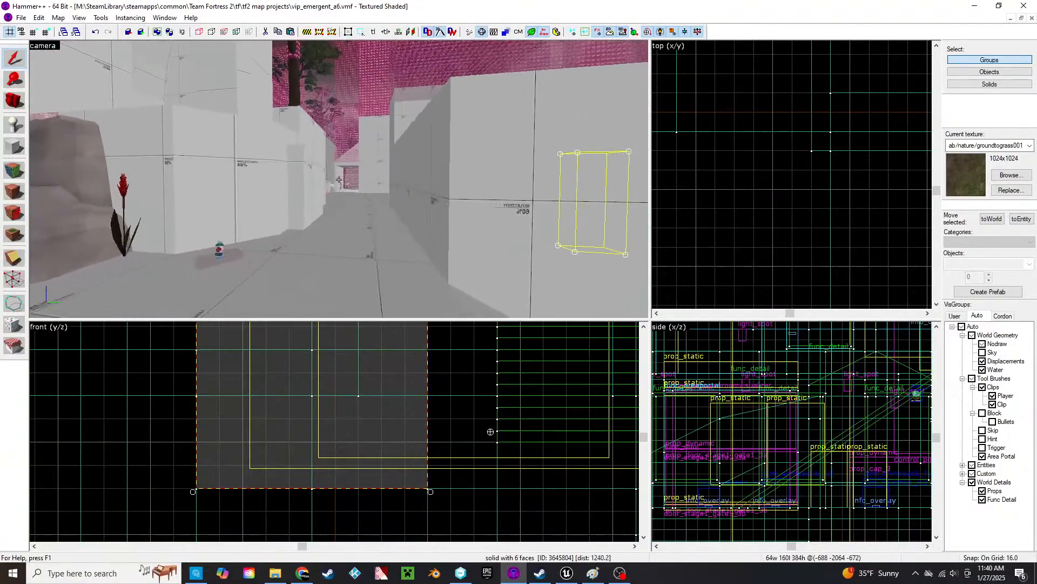
pyautogui.press('w')
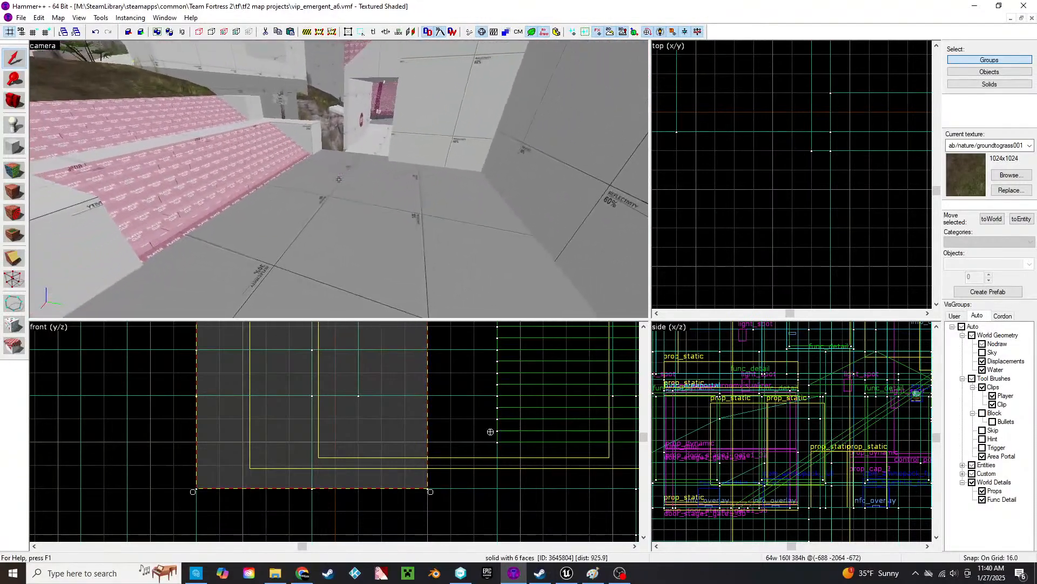
pyautogui.press('s')
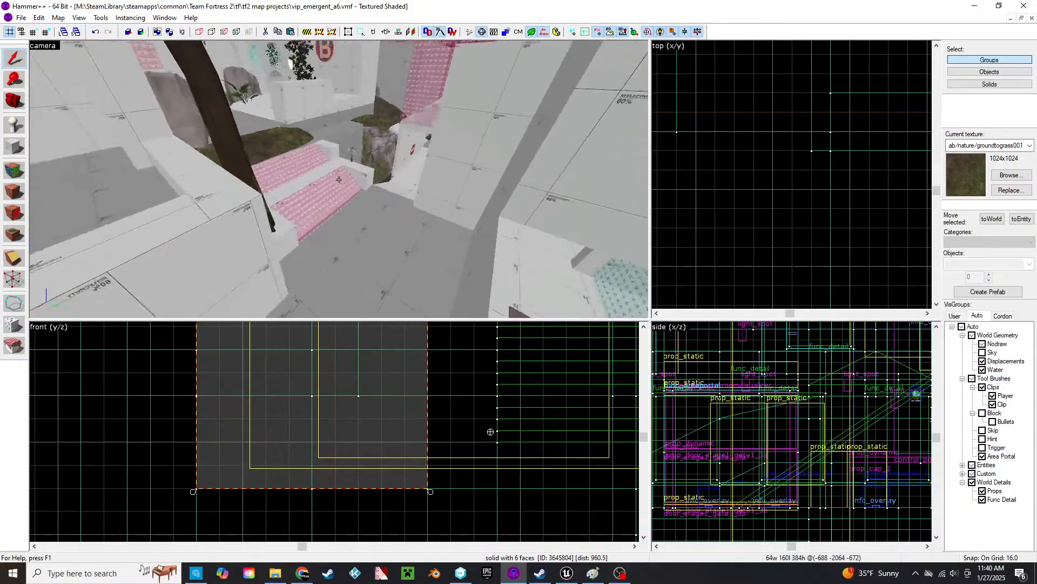
pyautogui.press('w')
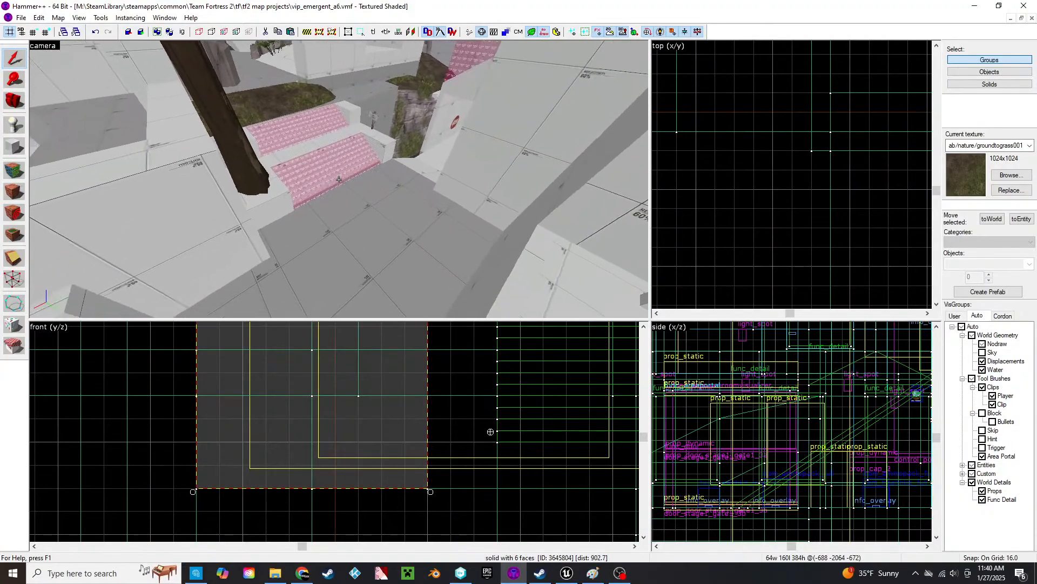
pyautogui.press('z')
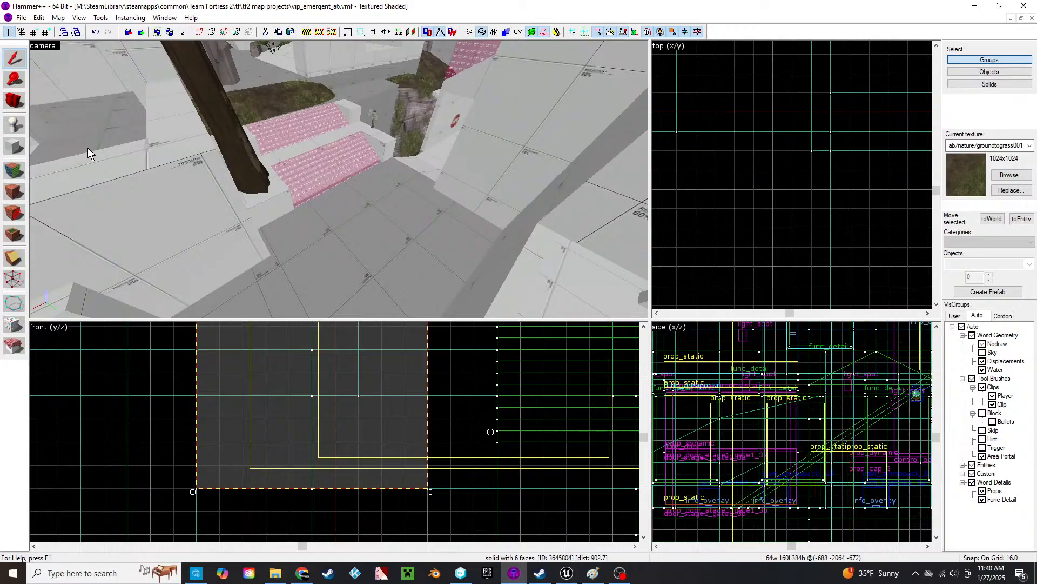
pyautogui.press('z')
pyautogui.press('w')
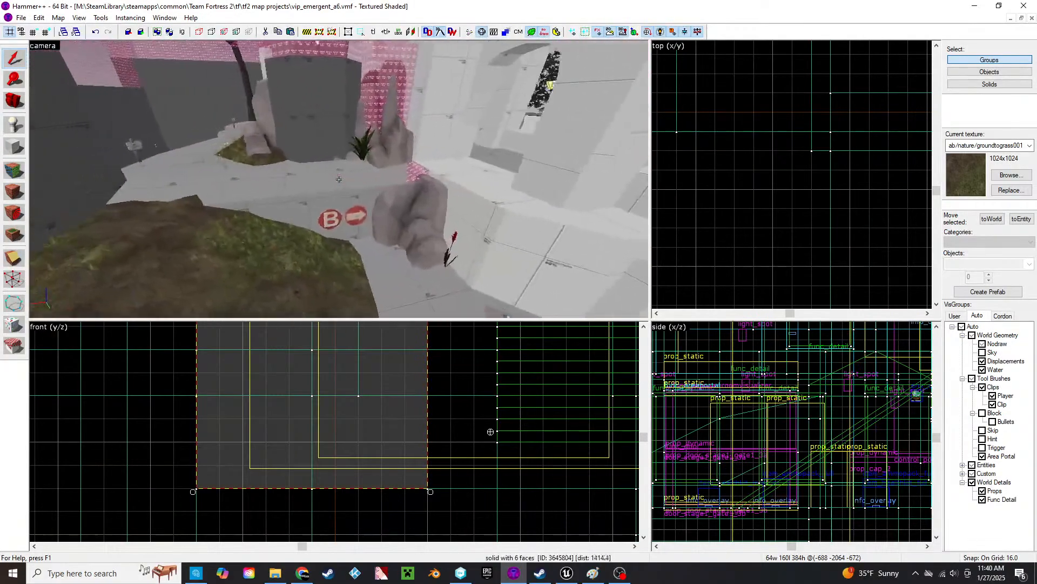
pyautogui.press('a')
pyautogui.press('w')
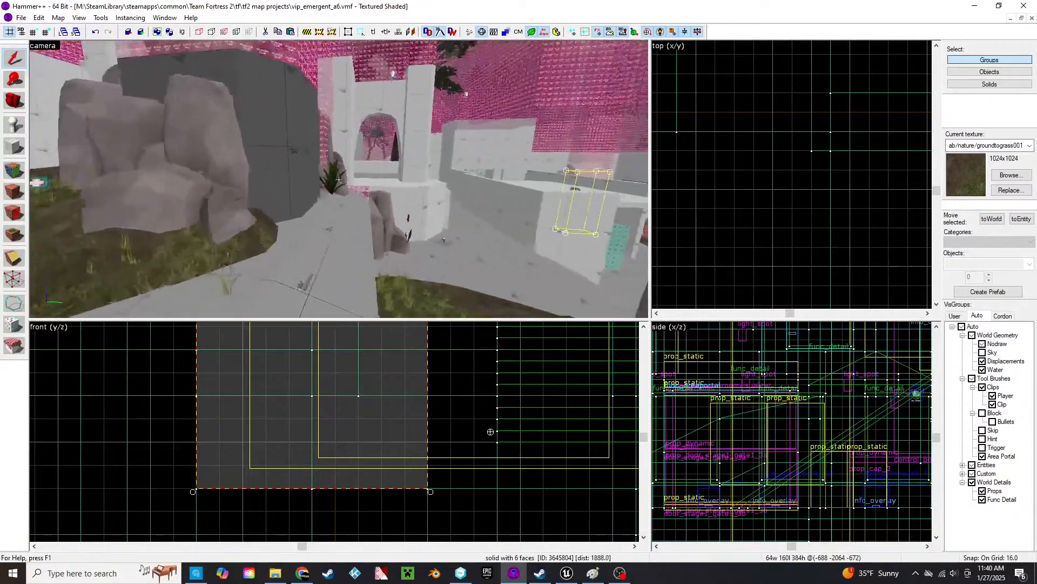
pyautogui.press('s')
pyautogui.press('w')
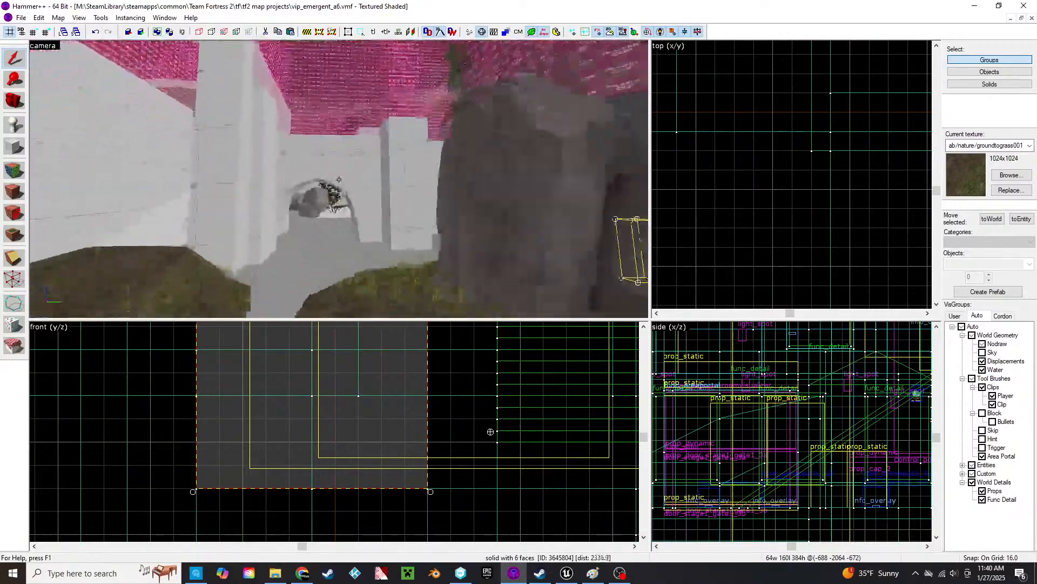
pyautogui.press('w')
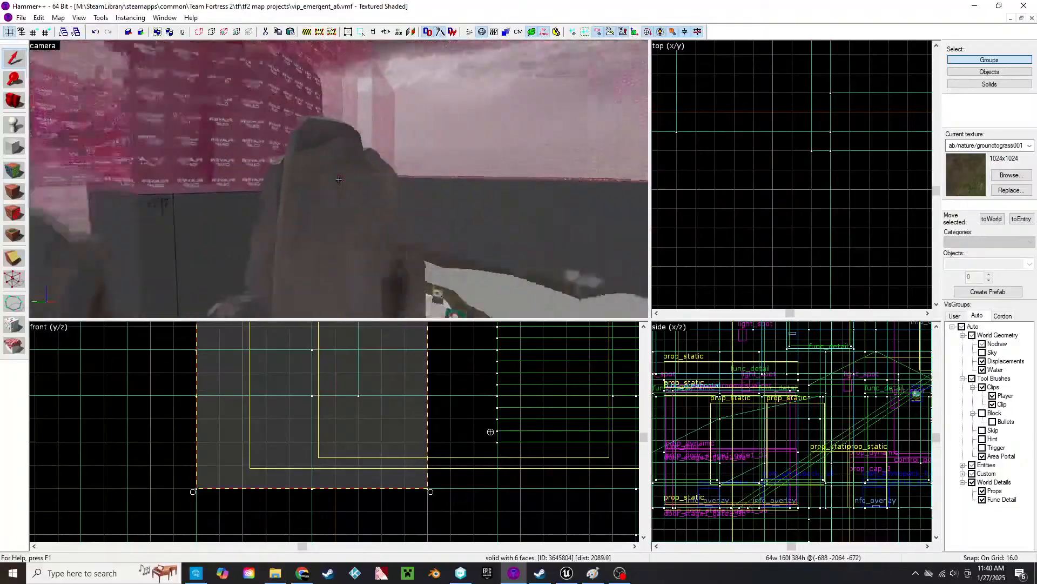
pyautogui.press('s')
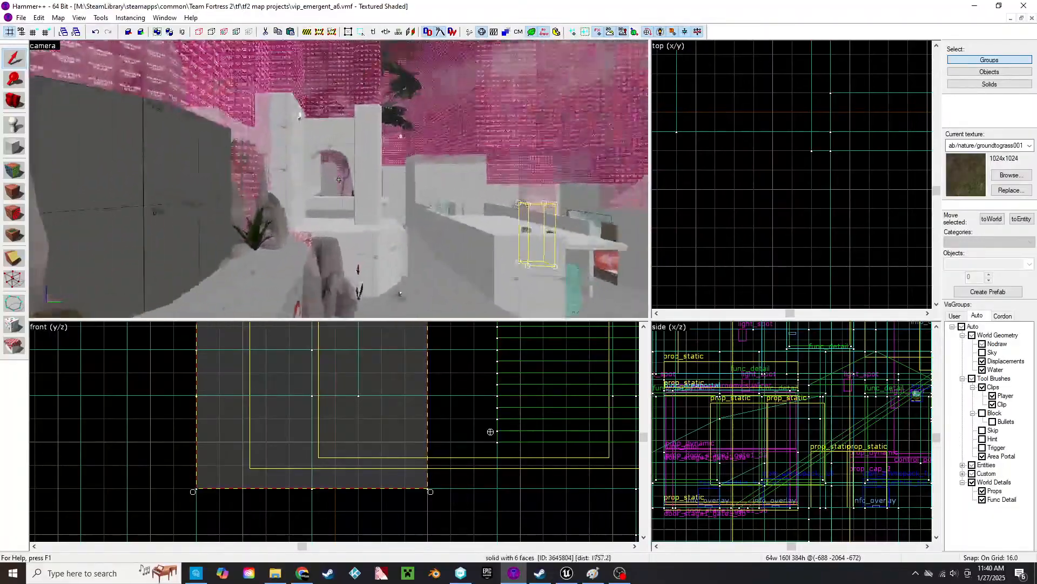
pyautogui.press('w')
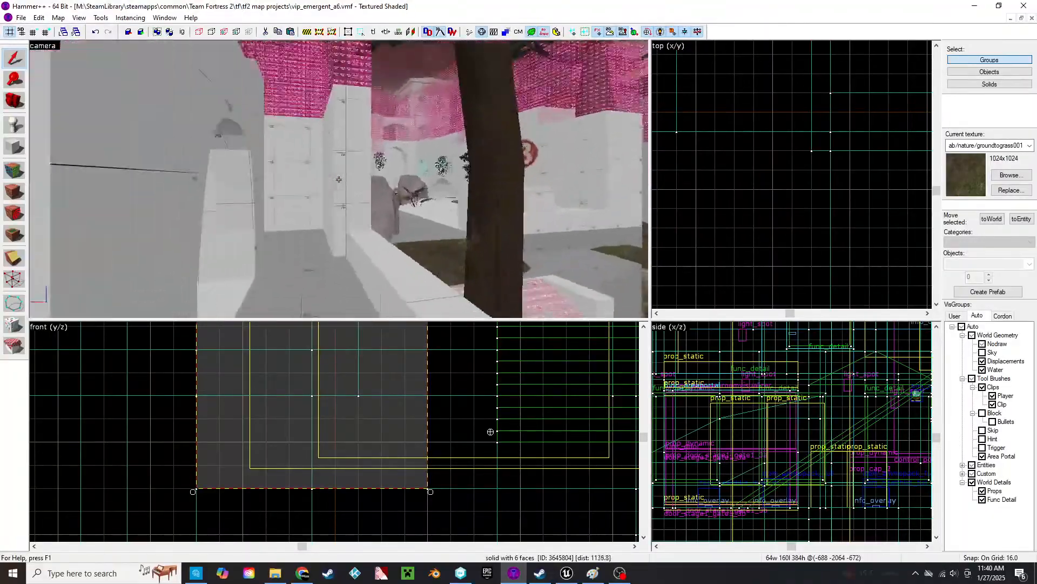
# - Select the low wall brushes along the walkway above the player-clip ramps and check them from both sides
pyautogui.click(338, 179)
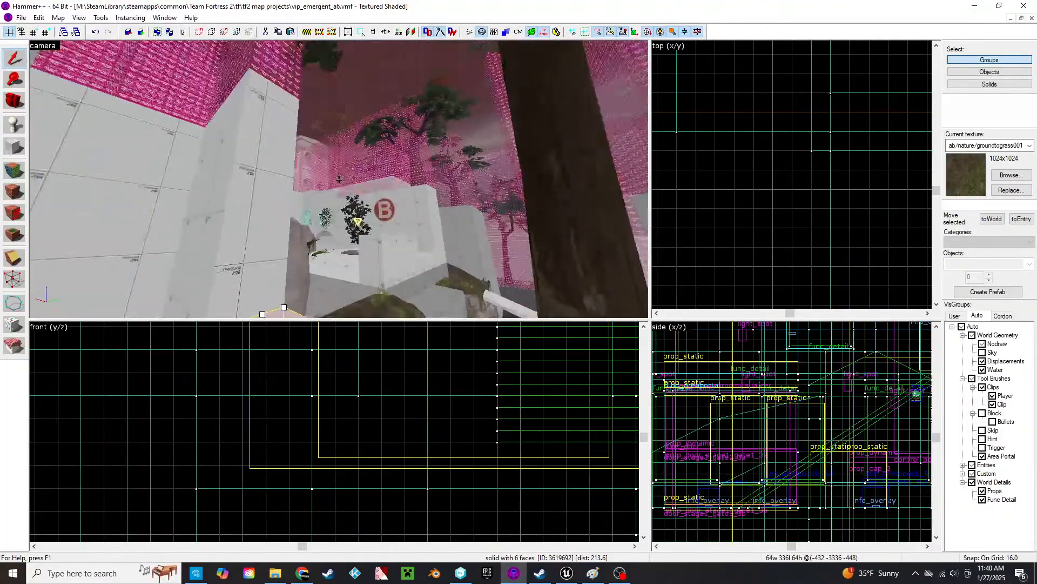
pyautogui.press('a')
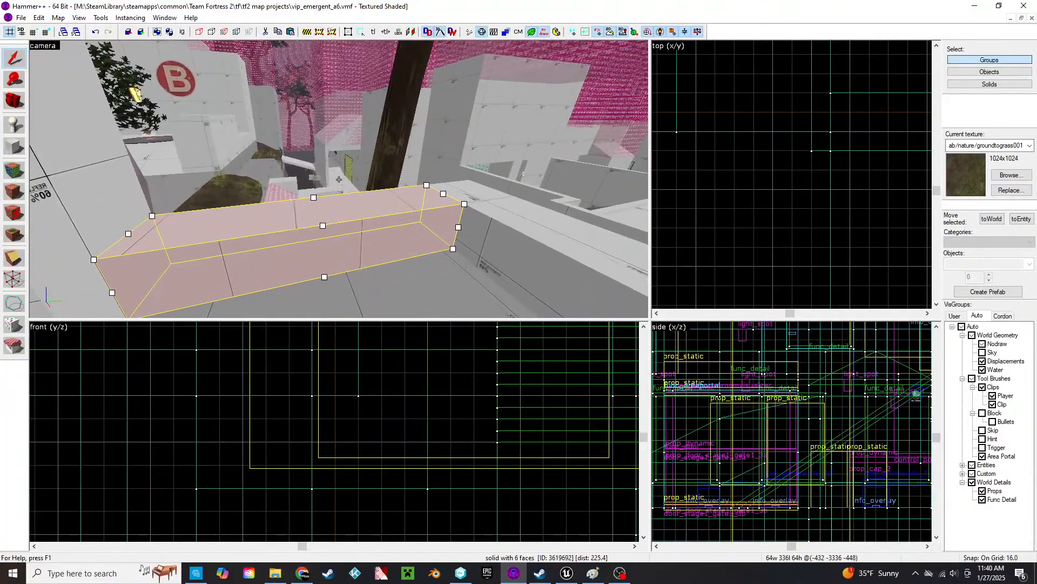
pyautogui.press('d')
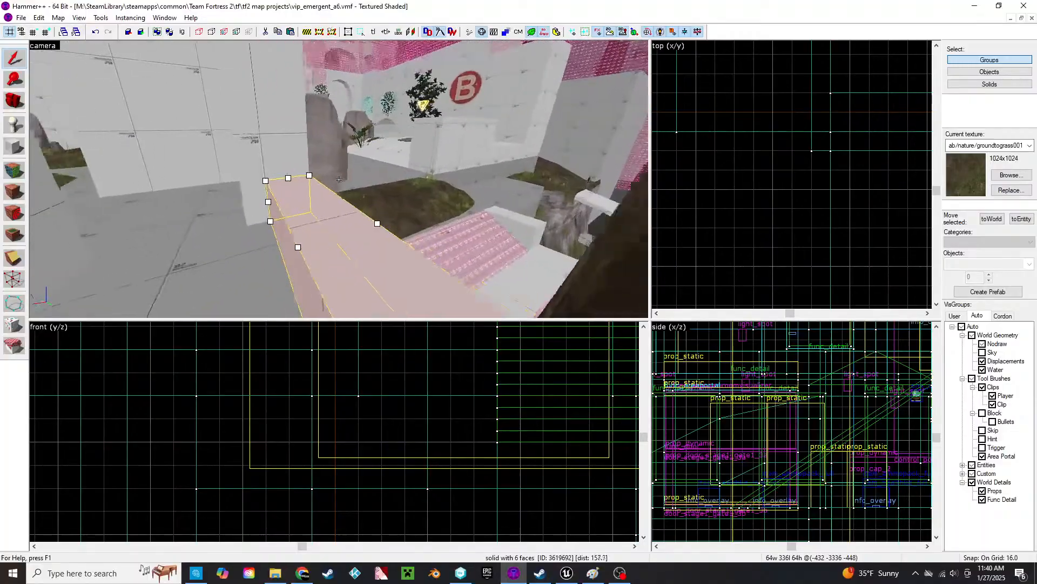
pyautogui.press('w')
pyautogui.click(339, 179)
# - Pick up the dev/reflectivity_60 texture from the wall face behind the tree using face editing
pyautogui.press('z')
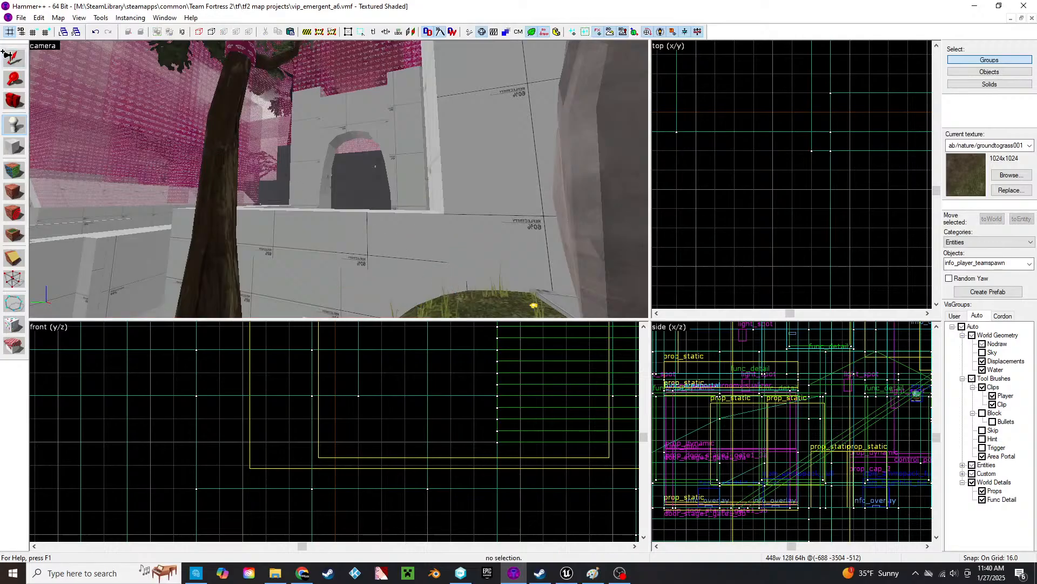
pyautogui.click(16, 171)
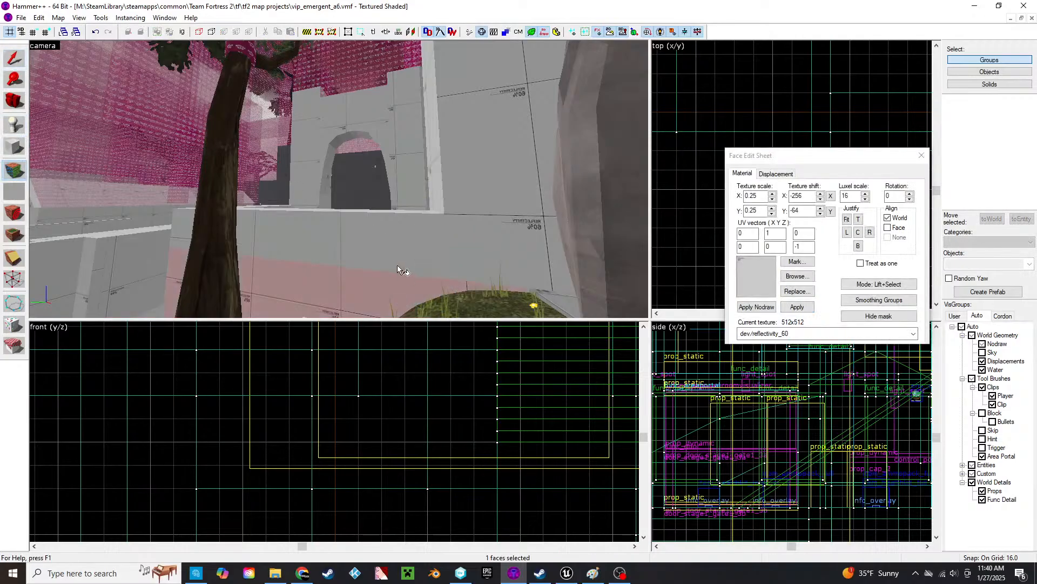
pyautogui.press('z')
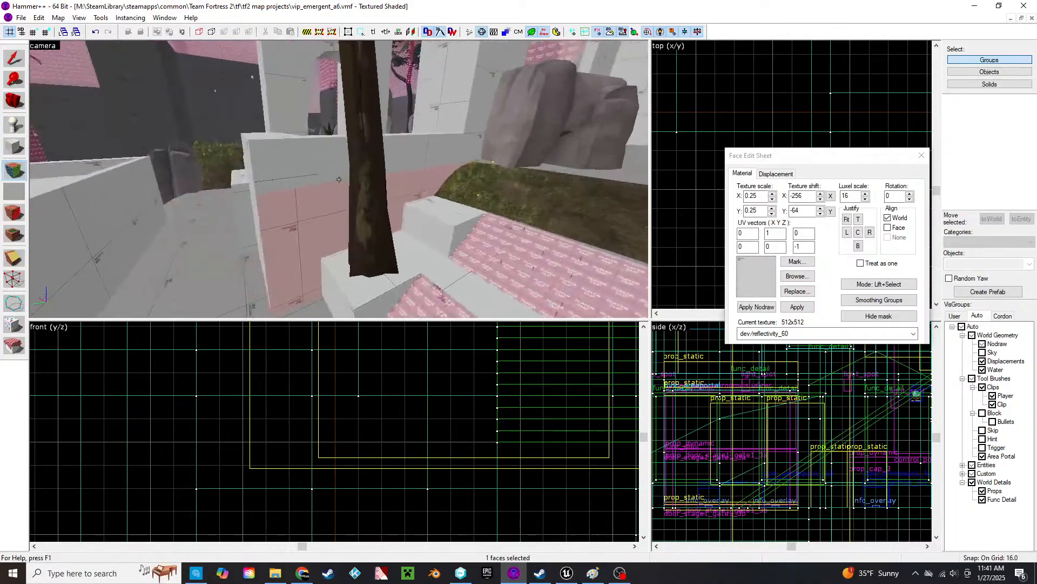
pyautogui.press('s')
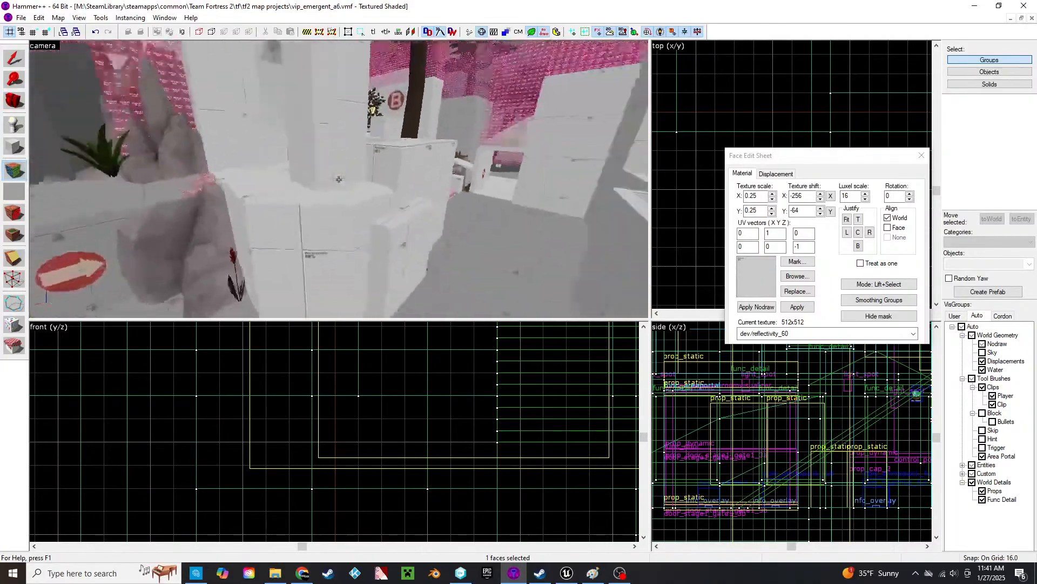
pyautogui.press('z')
pyautogui.click(922, 155)
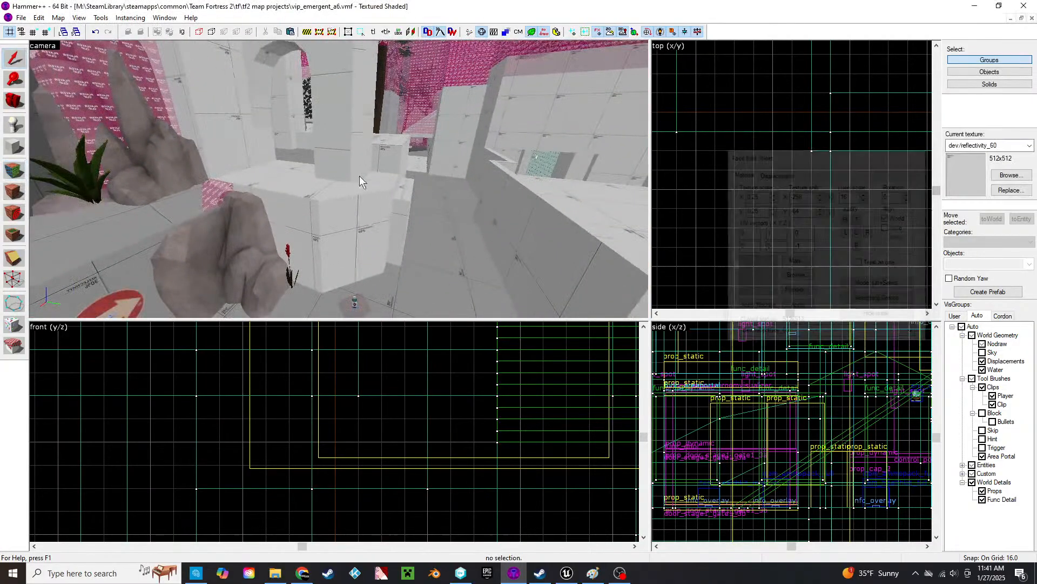
# - Check the texture settings of the horizontal white face beside the arched wall's pillars in the Face Edit Sheet
pyautogui.press('z')
pyautogui.press('z')
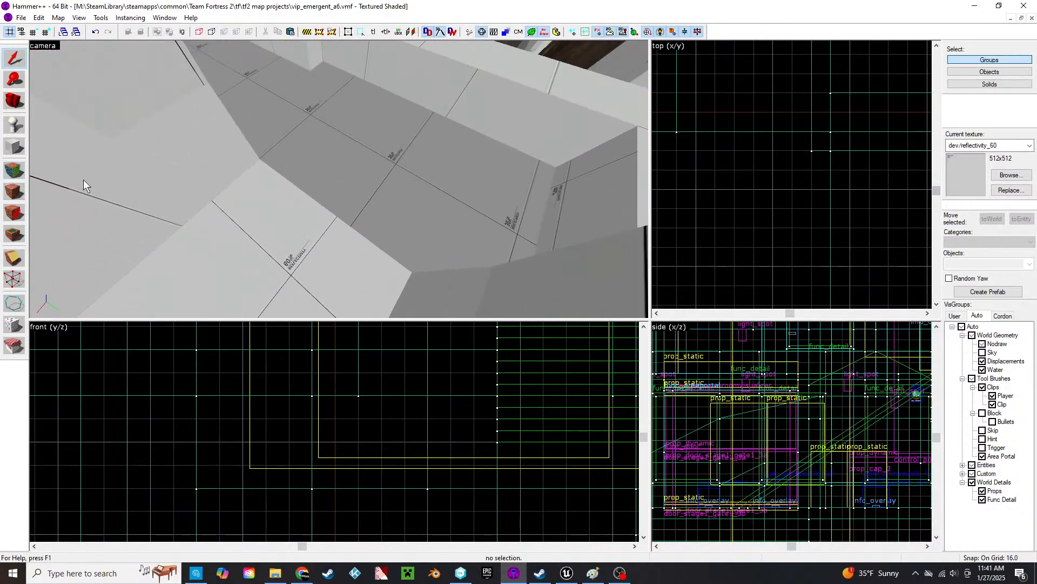
pyautogui.click(13, 172)
pyautogui.click(329, 194)
pyautogui.press('z')
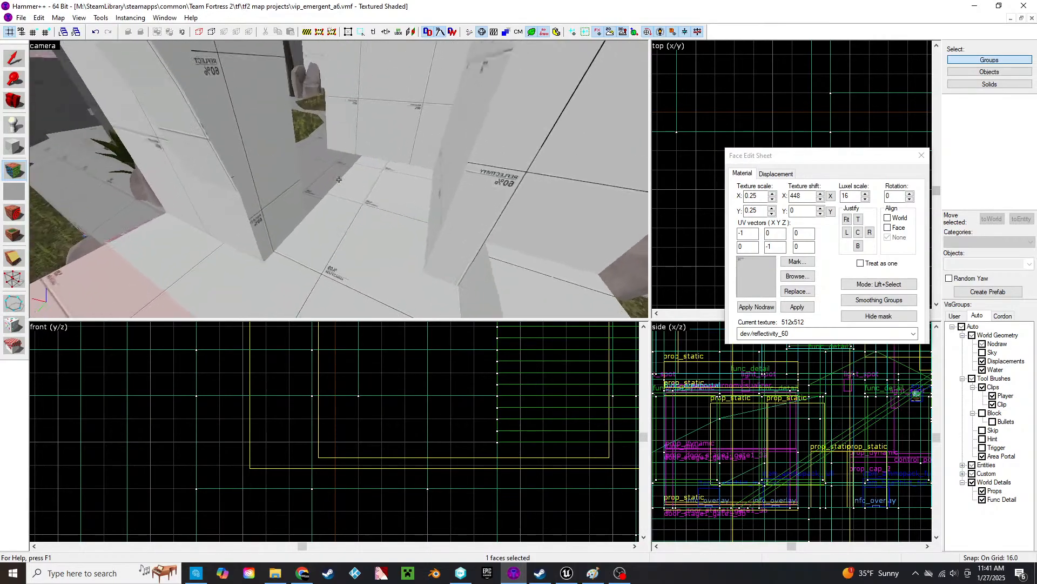
pyautogui.press('w')
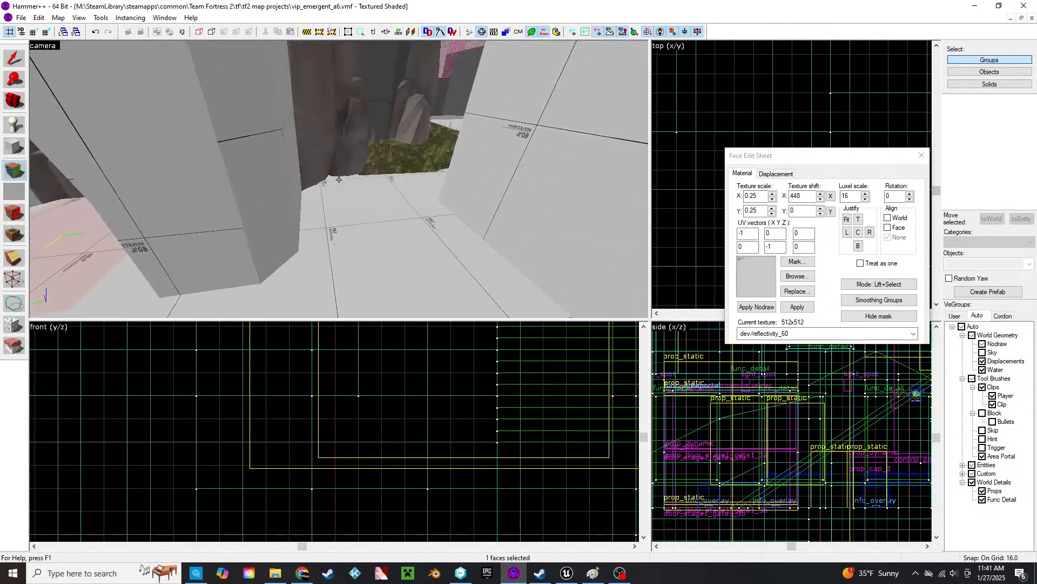
pyautogui.press('z')
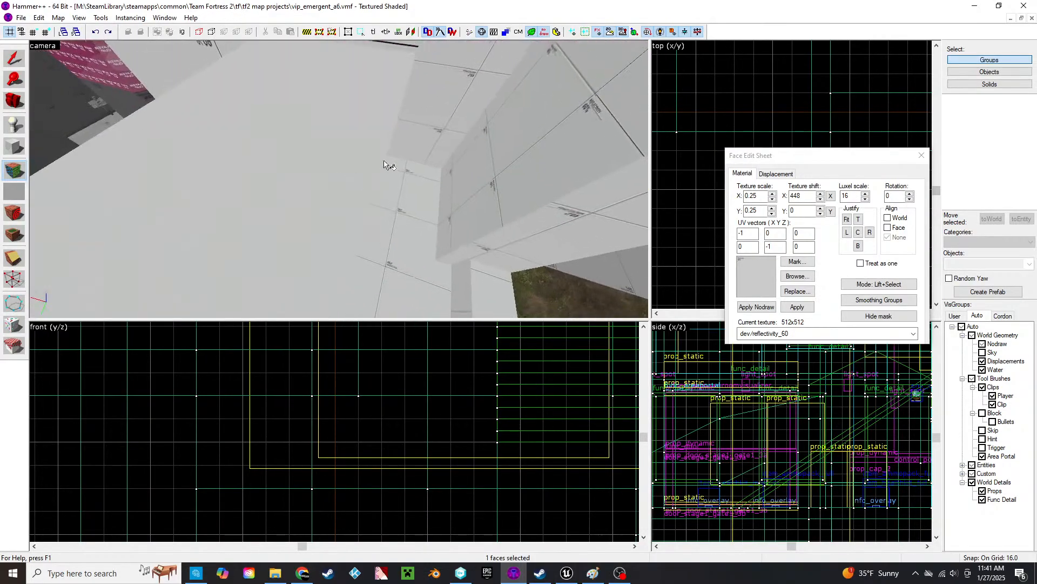
pyautogui.click(924, 157)
# - Examine the passage by the arched opening, the white ledge beside the rocks and the nearby grassy terrain mound
pyautogui.press('z')
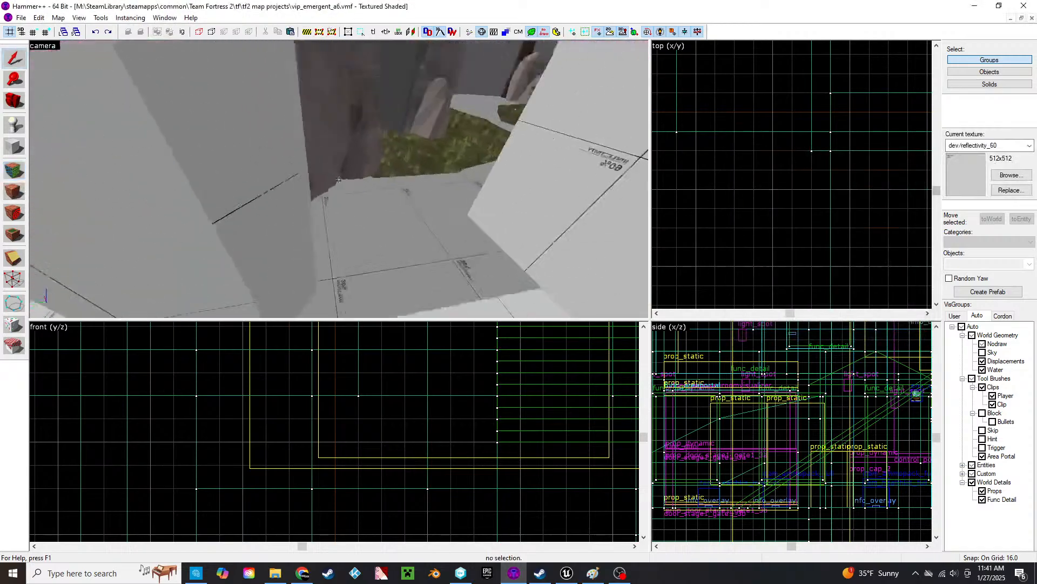
pyautogui.press('w')
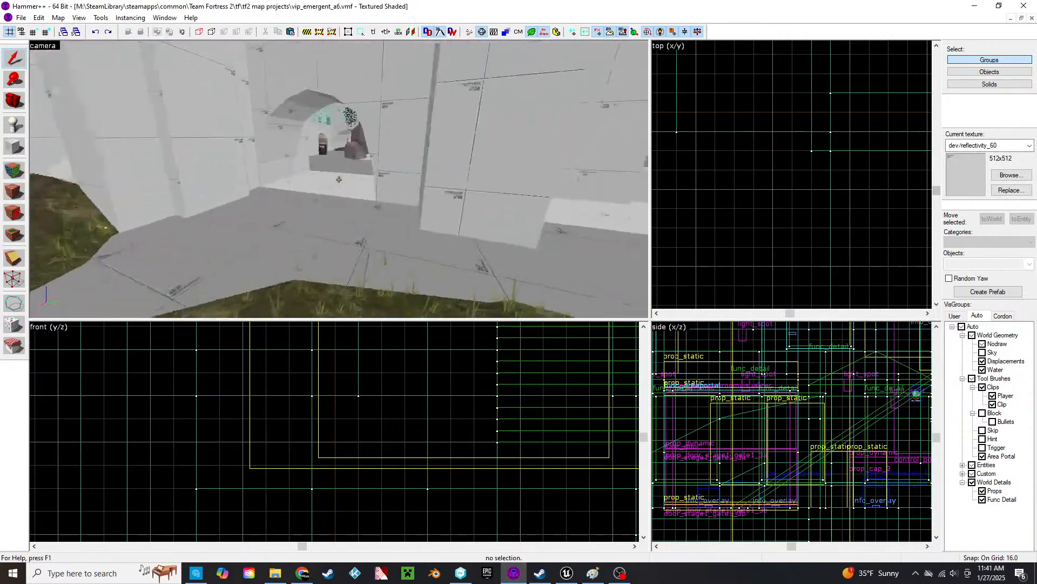
pyautogui.press('w')
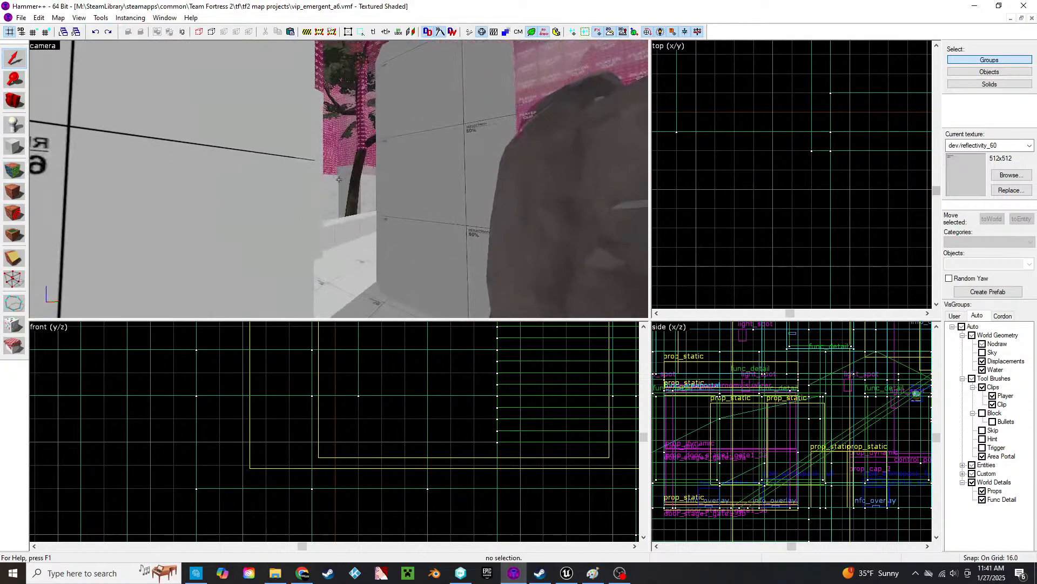
pyautogui.press('s')
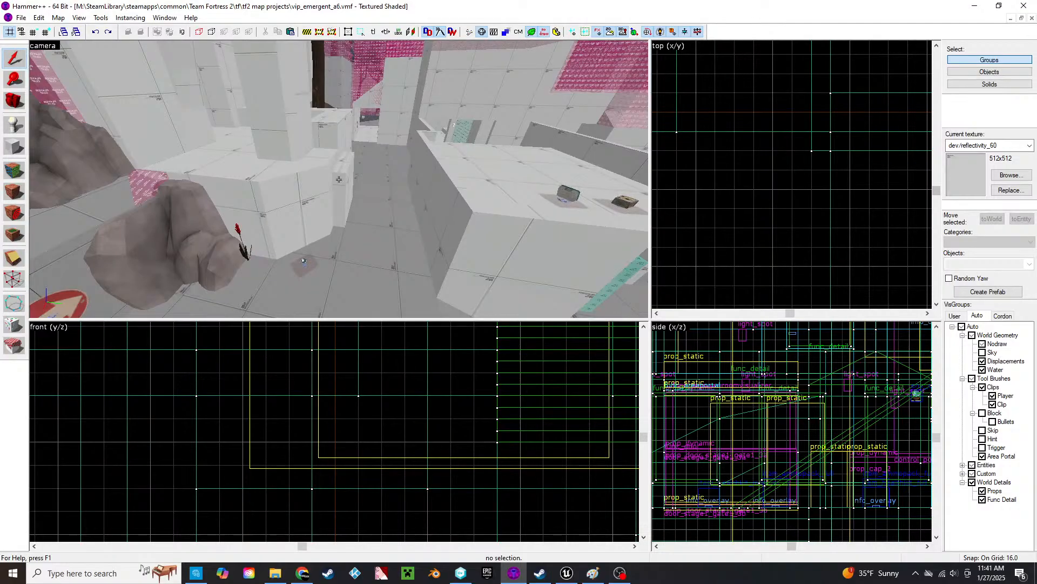
pyautogui.press('s')
pyautogui.press('w')
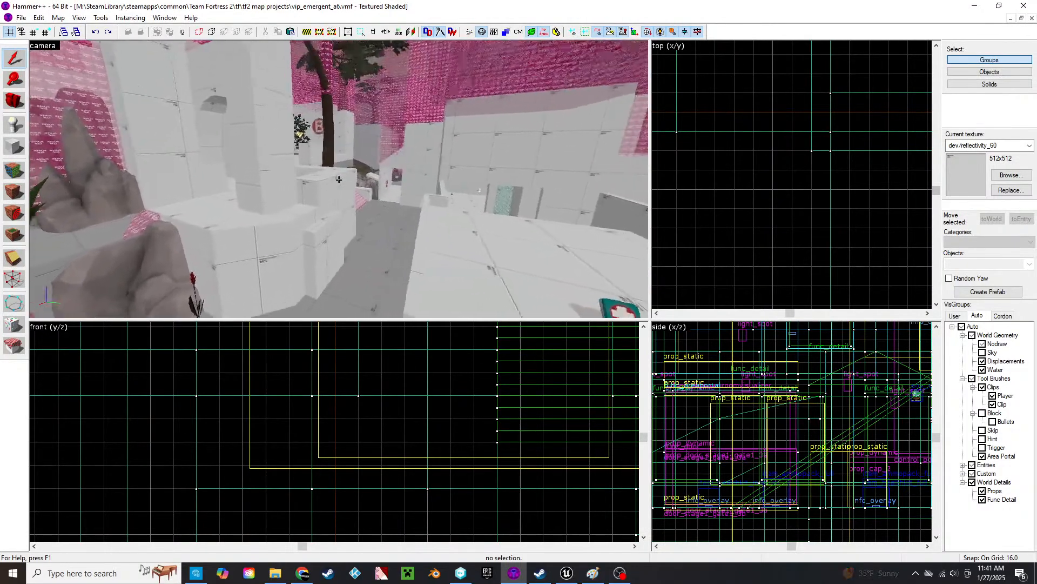
pyautogui.press('s')
pyautogui.press('s')
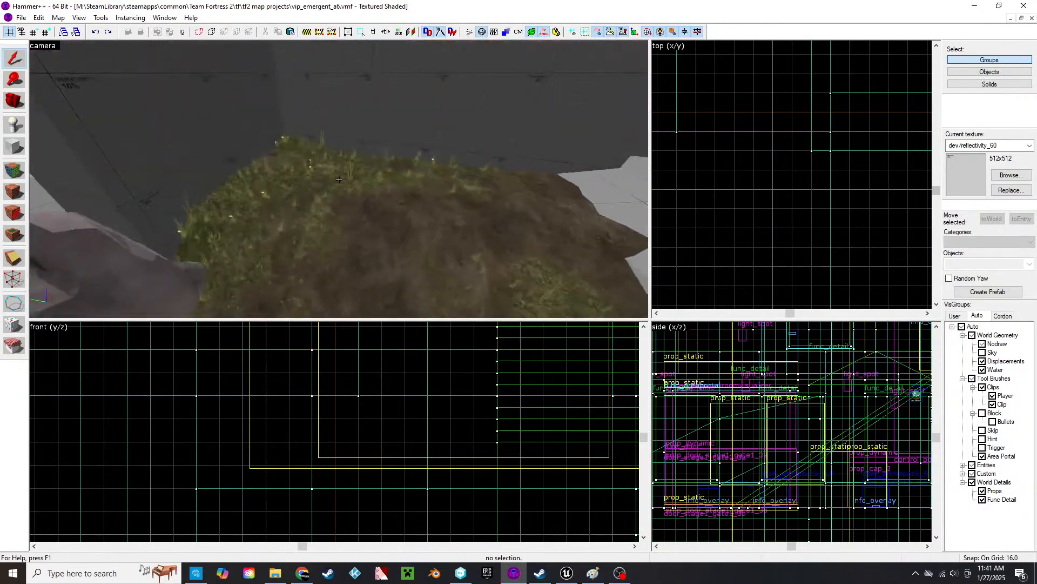
# - Examine the floor, the thin dividing wall and the area portal beside the raised platform near the A arrow sign
pyautogui.press('w')
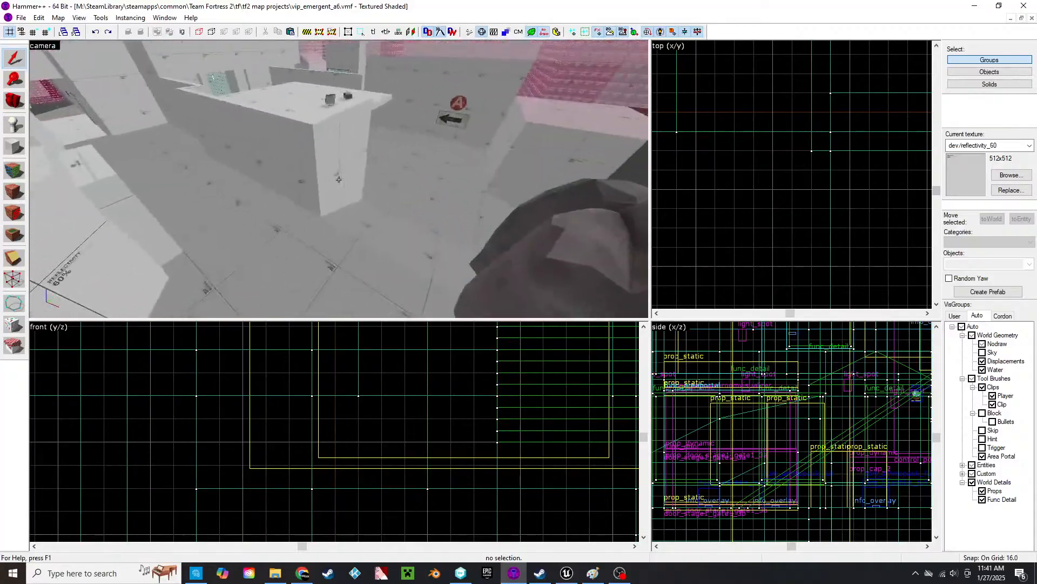
pyautogui.press('w')
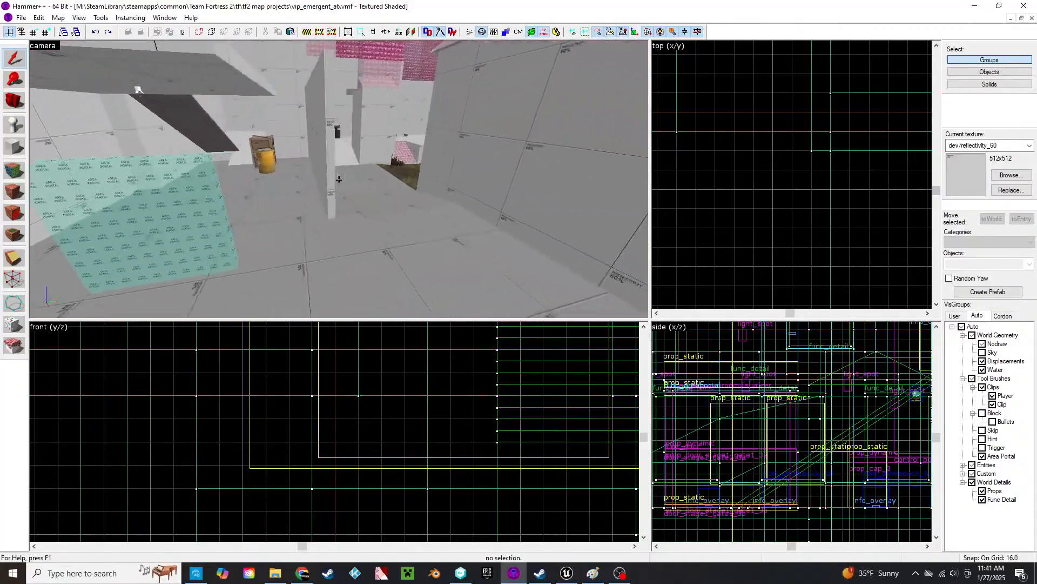
pyautogui.press('s')
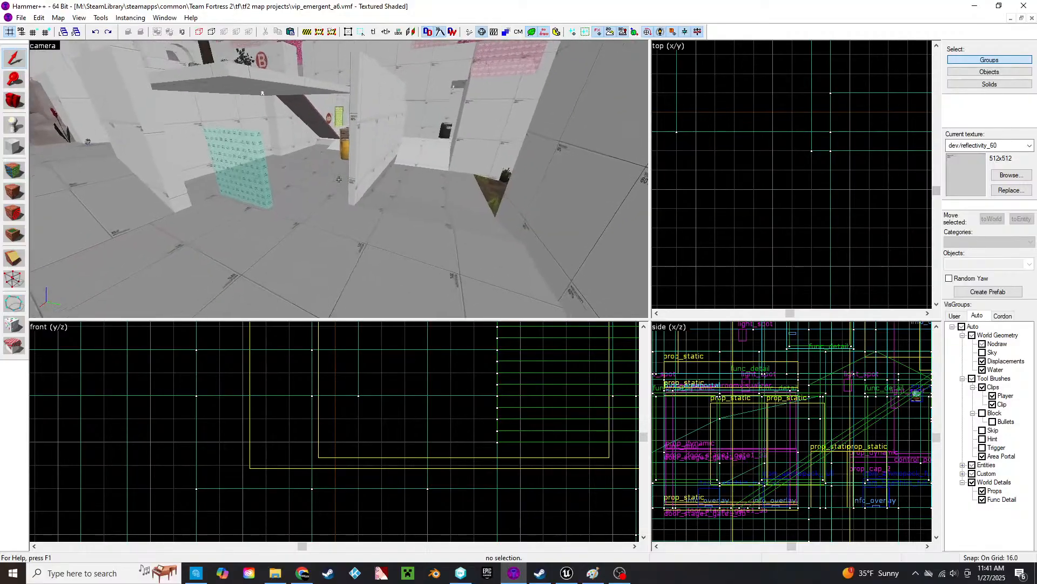
pyautogui.press('s')
pyautogui.press('w')
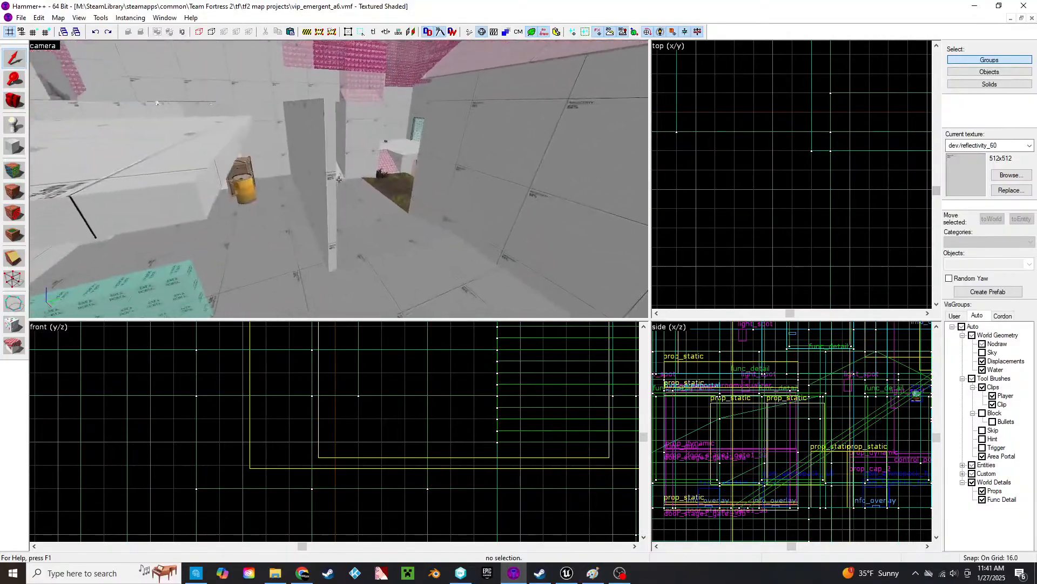
pyautogui.press('s')
pyautogui.press('d')
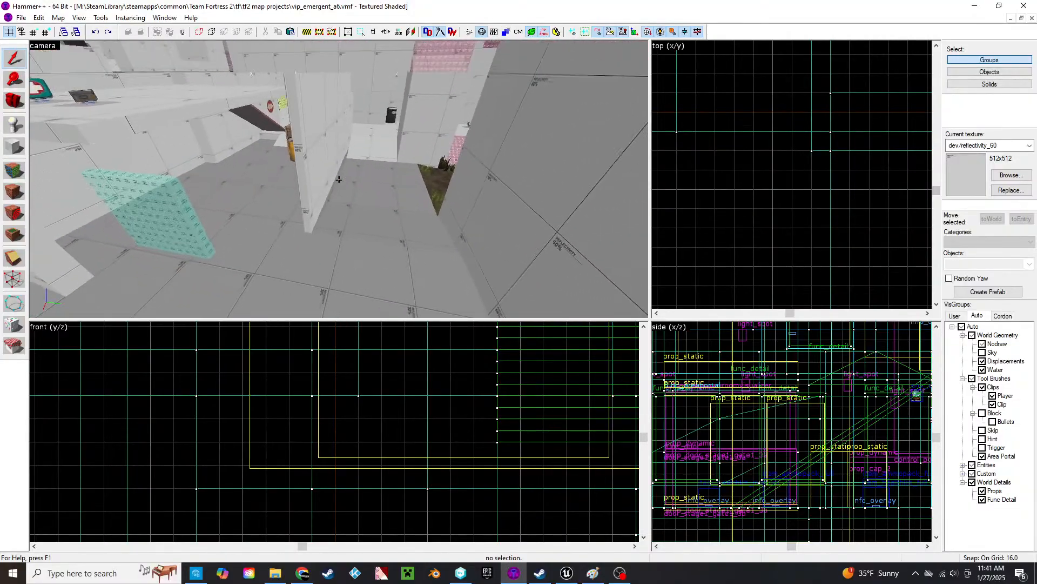
pyautogui.press('s')
pyautogui.press('z')
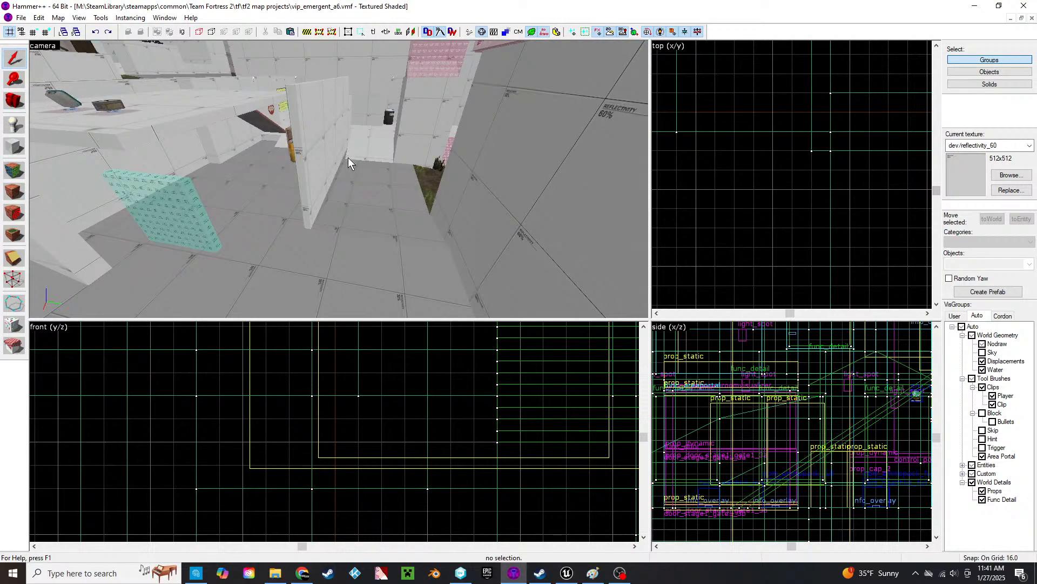
# - Select the thin dividing wall beside the raised platform and check its placement in the top view and from the passage
pyautogui.click(310, 134)
pyautogui.press('z')
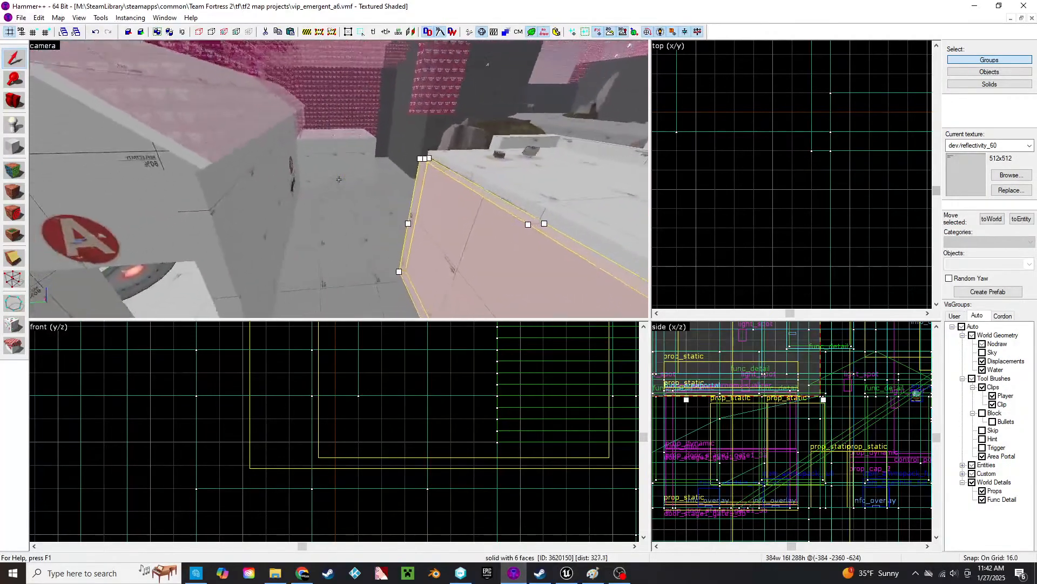
pyautogui.press('z')
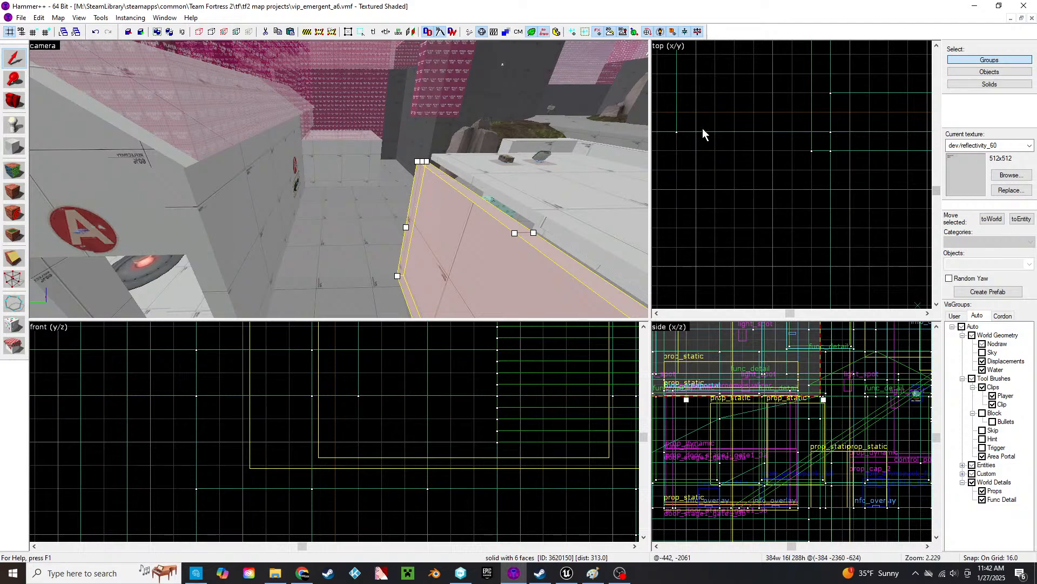
pyautogui.scroll(-7, 747, 196)
pyautogui.press('z')
pyautogui.press('w')
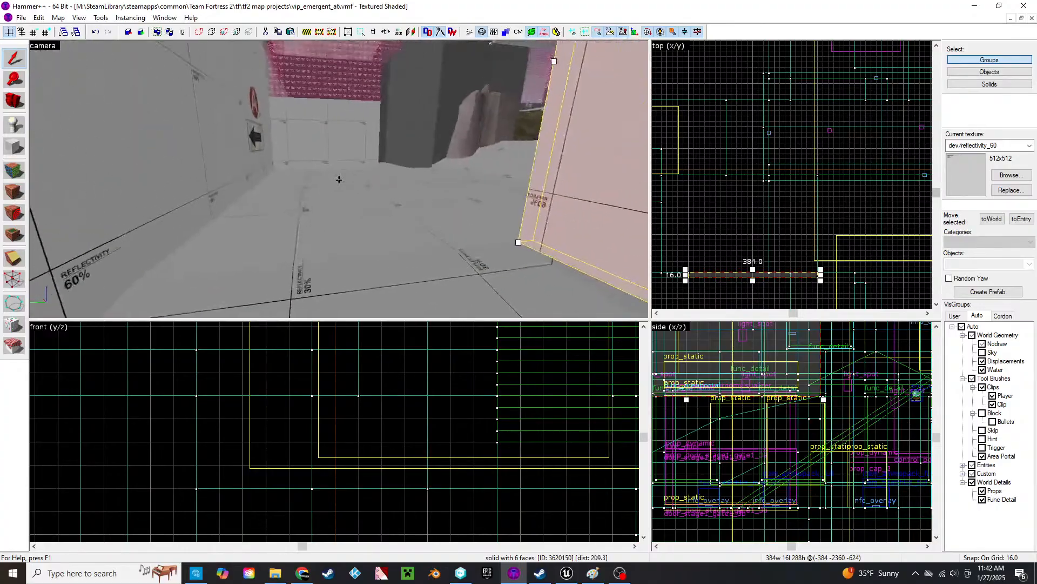
pyautogui.press('s')
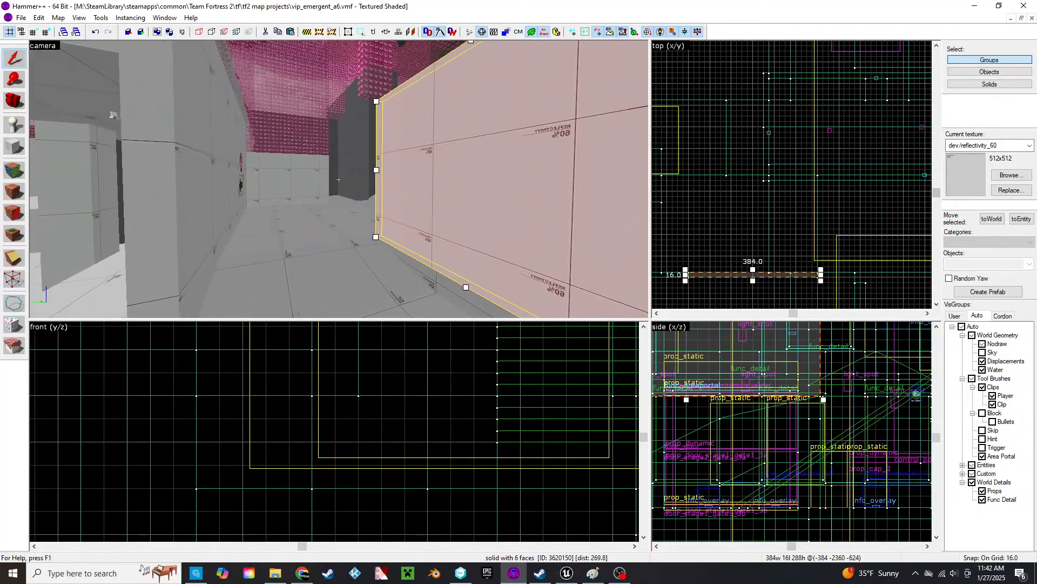
# - Examine the passage running from the A arrow sign past the area portal and rocks to the B arrow sign
pyautogui.press('w')
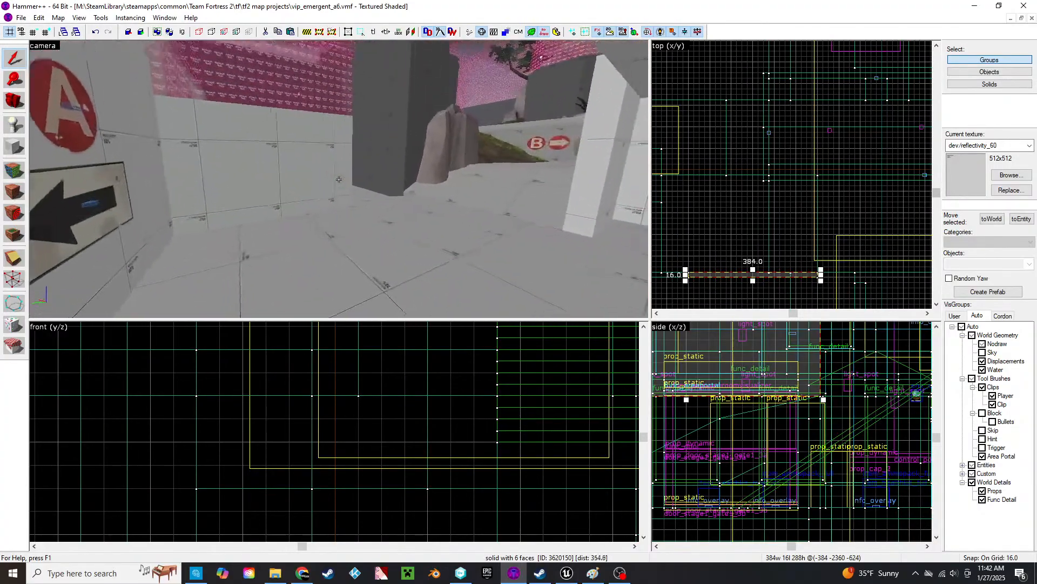
pyautogui.press('w')
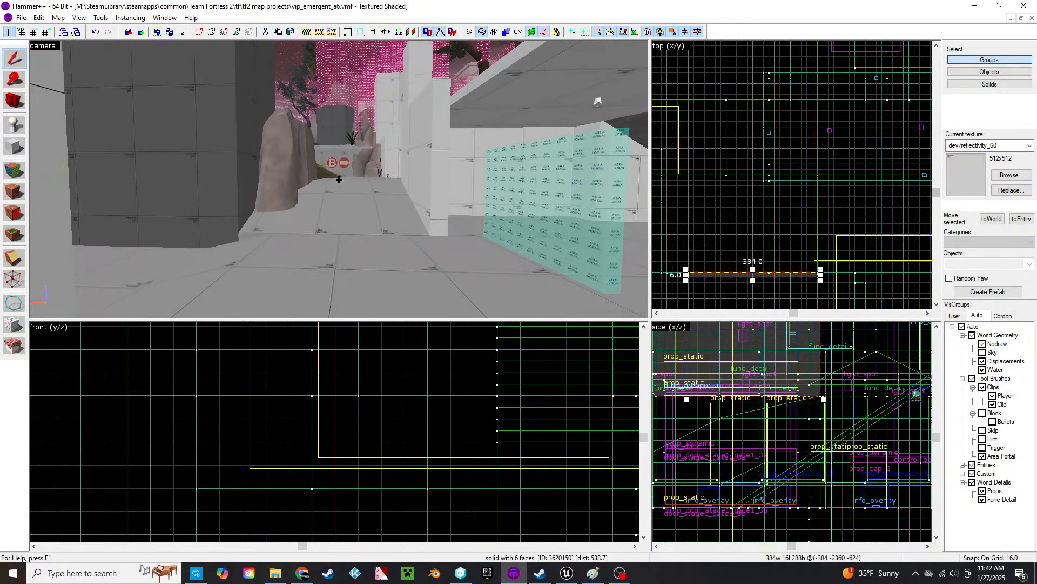
pyautogui.press('s')
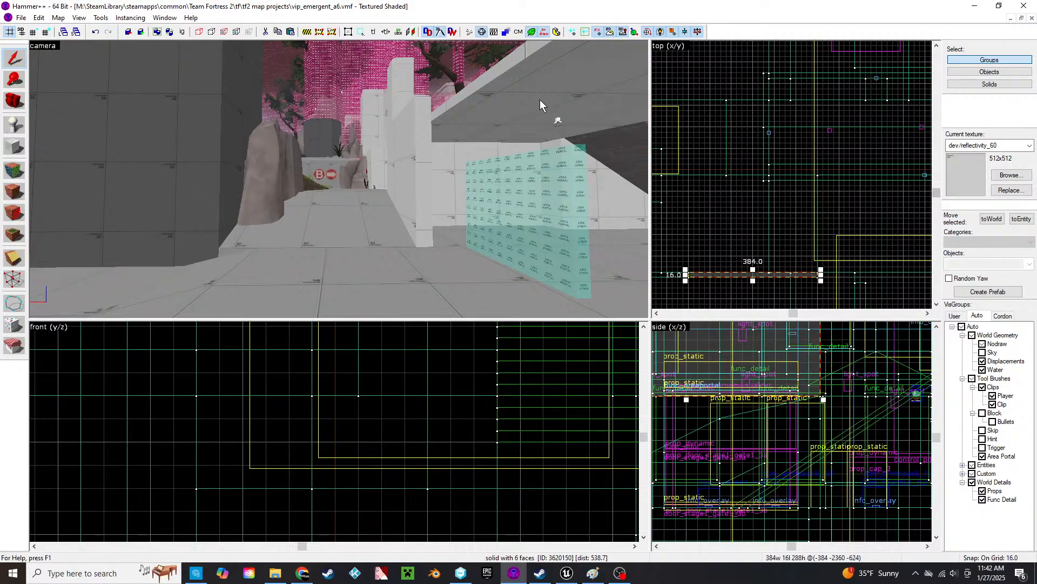
pyautogui.press('w')
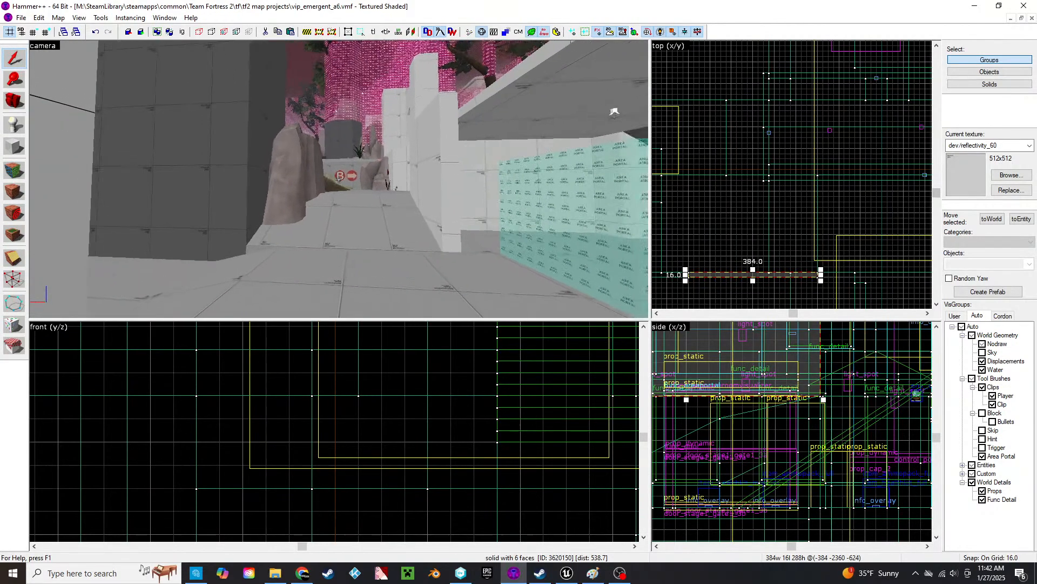
pyautogui.press('w')
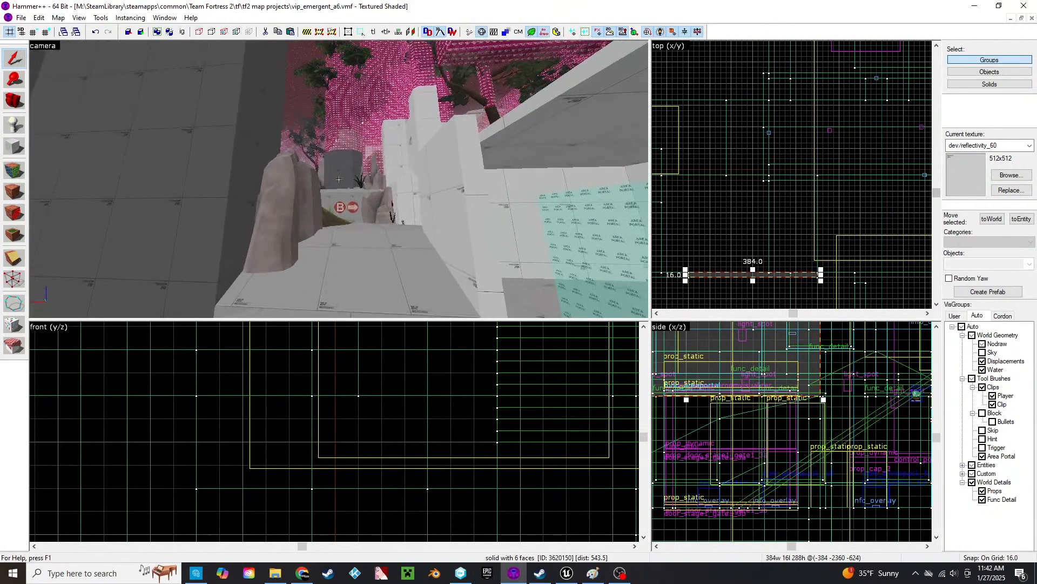
pyautogui.press('w')
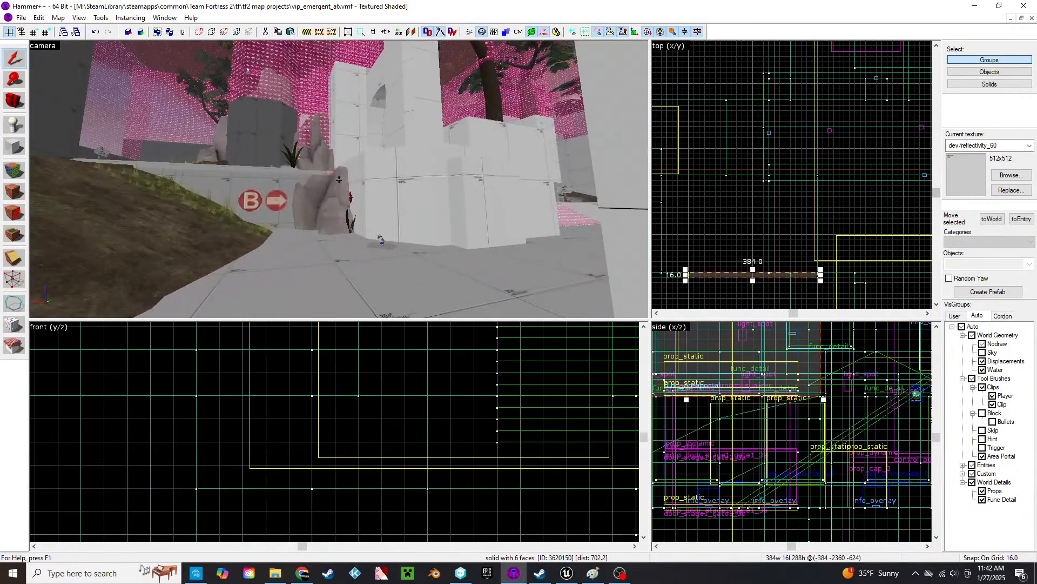
pyautogui.press('w')
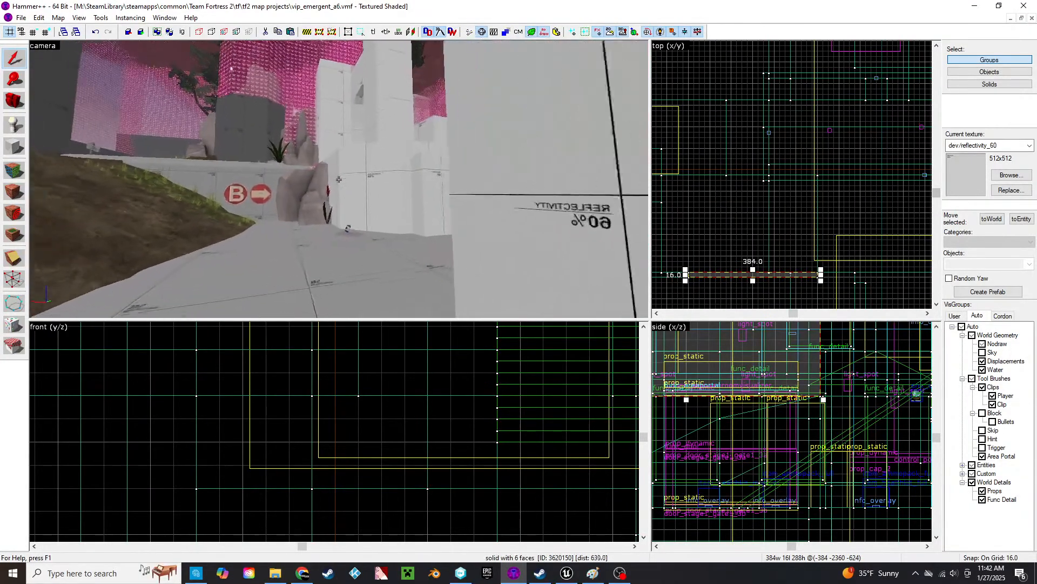
pyautogui.press('w')
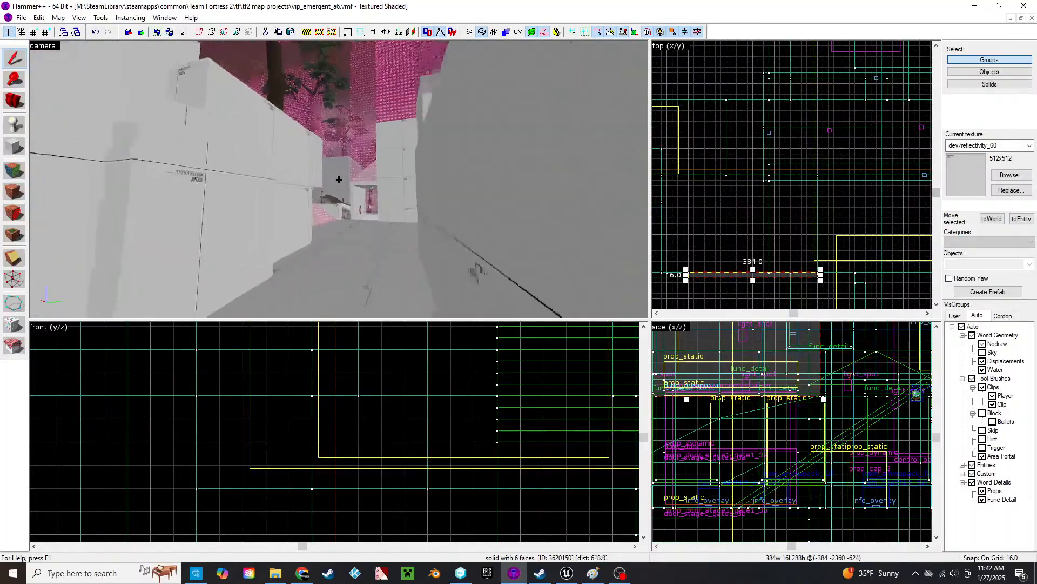
# - Select the distant block beyond the white walls and examine the sightlines toward it from the passage and the area portal
pyautogui.click(339, 180)
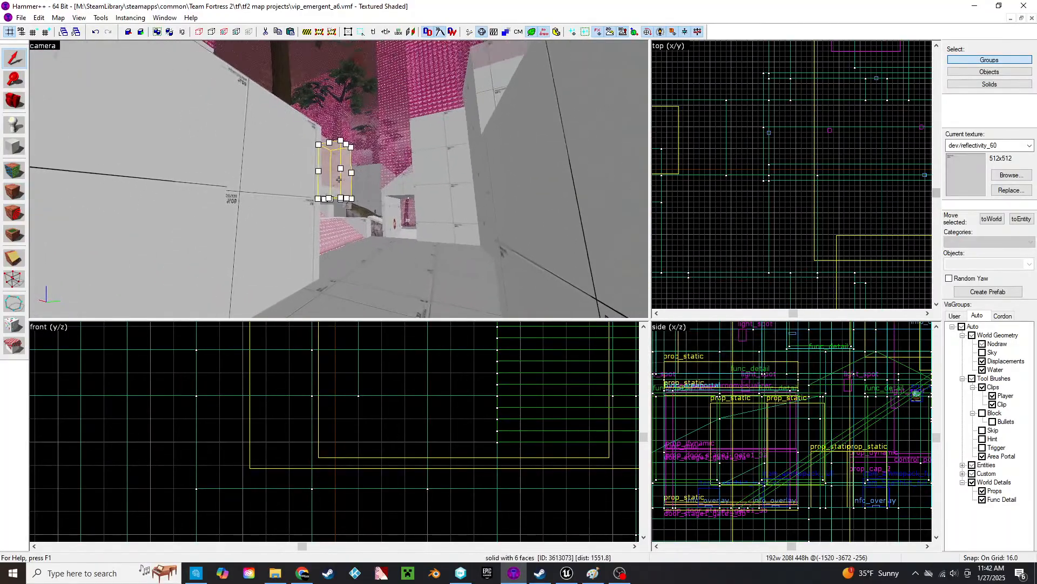
pyautogui.press('s')
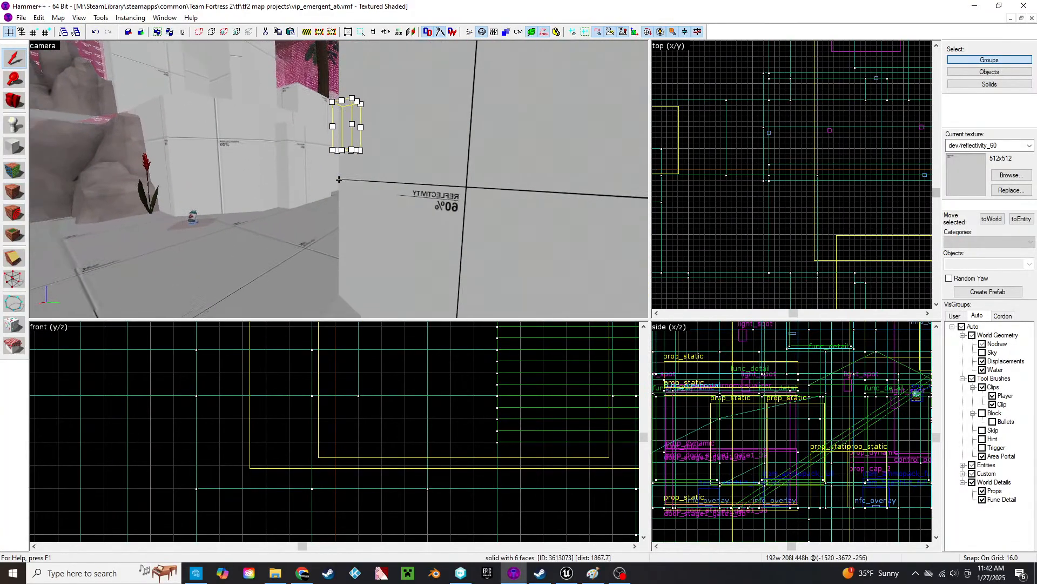
pyautogui.press('w')
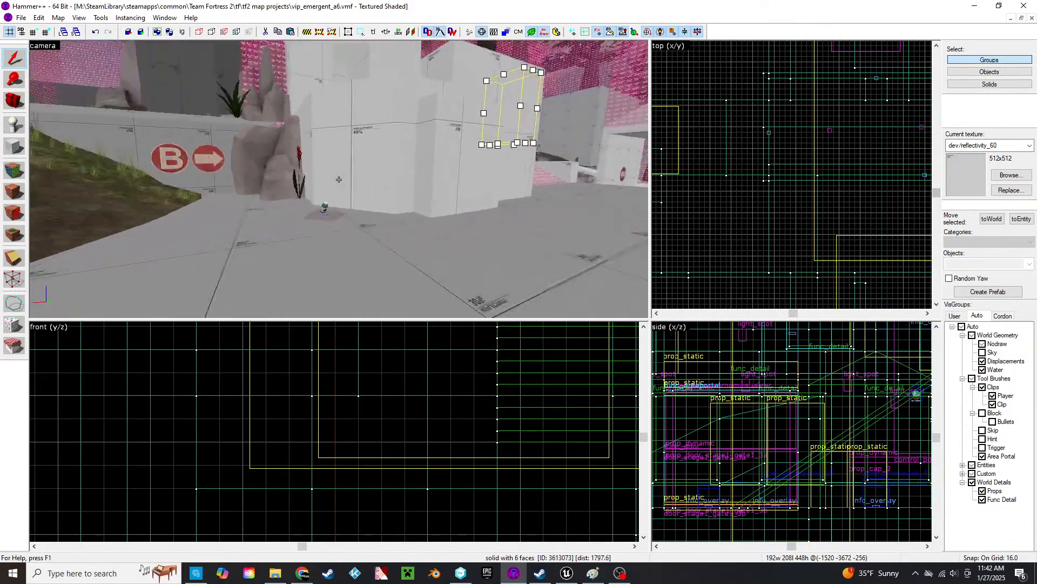
pyautogui.press('s')
pyautogui.press('s')
pyautogui.press('z')
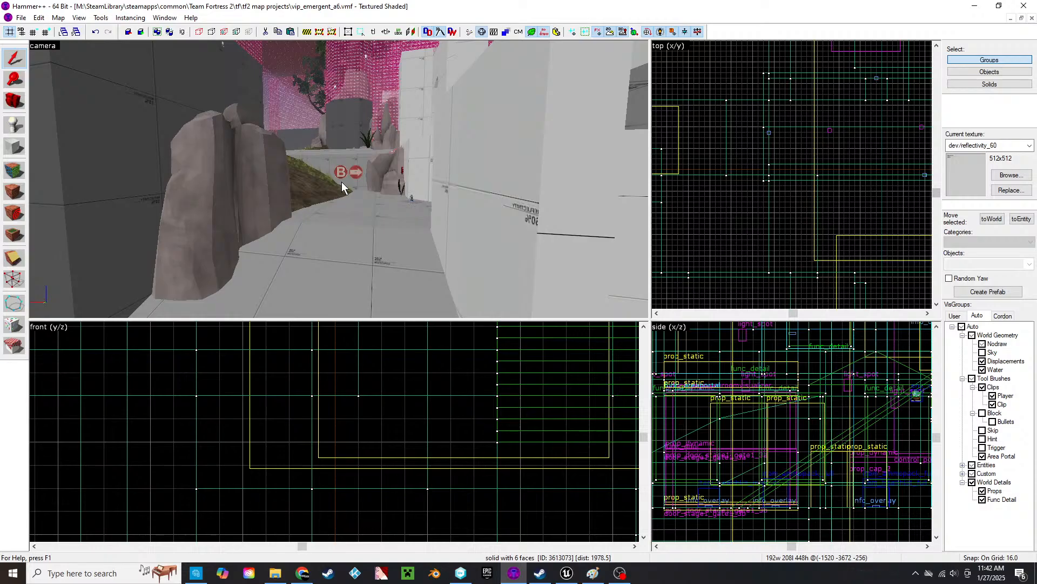
pyautogui.press('z')
pyautogui.press('w')
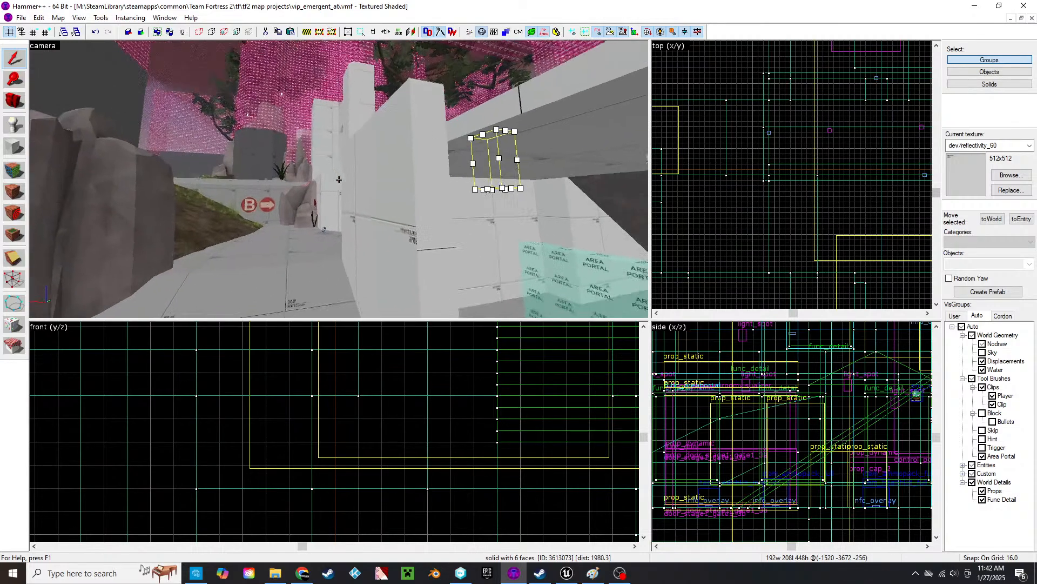
pyautogui.press('w')
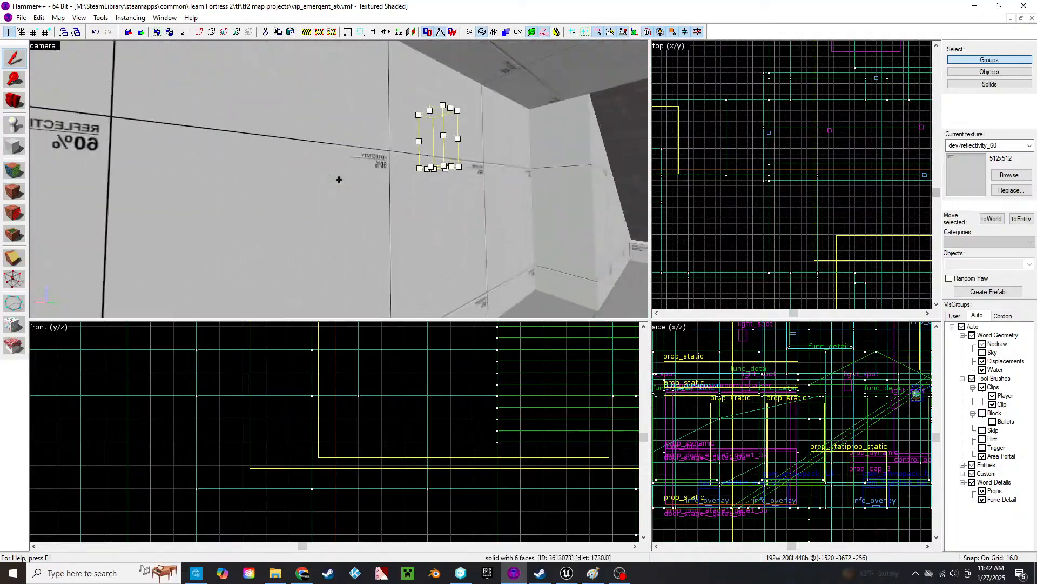
pyautogui.press('w')
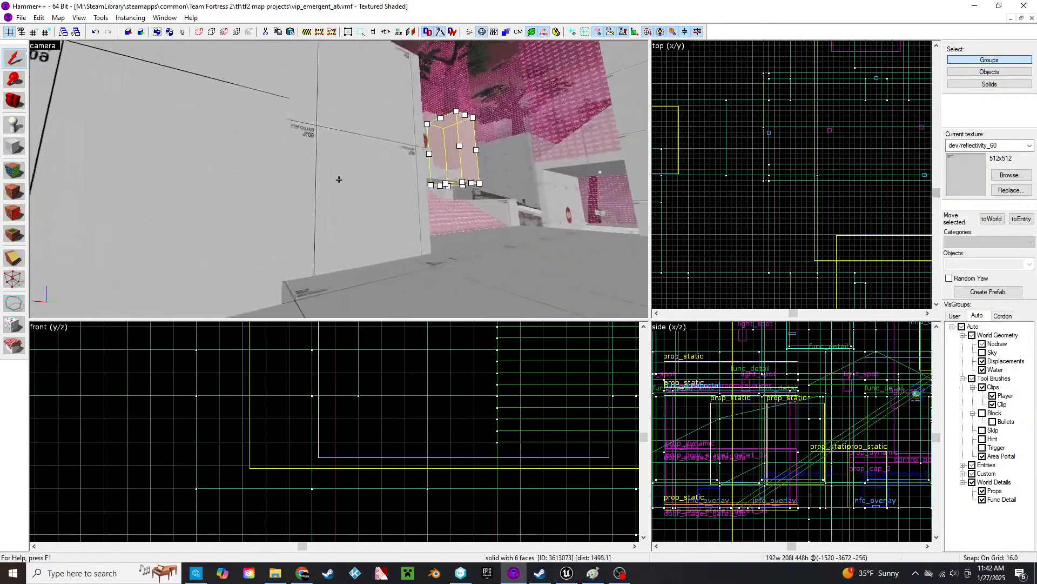
pyautogui.press('w')
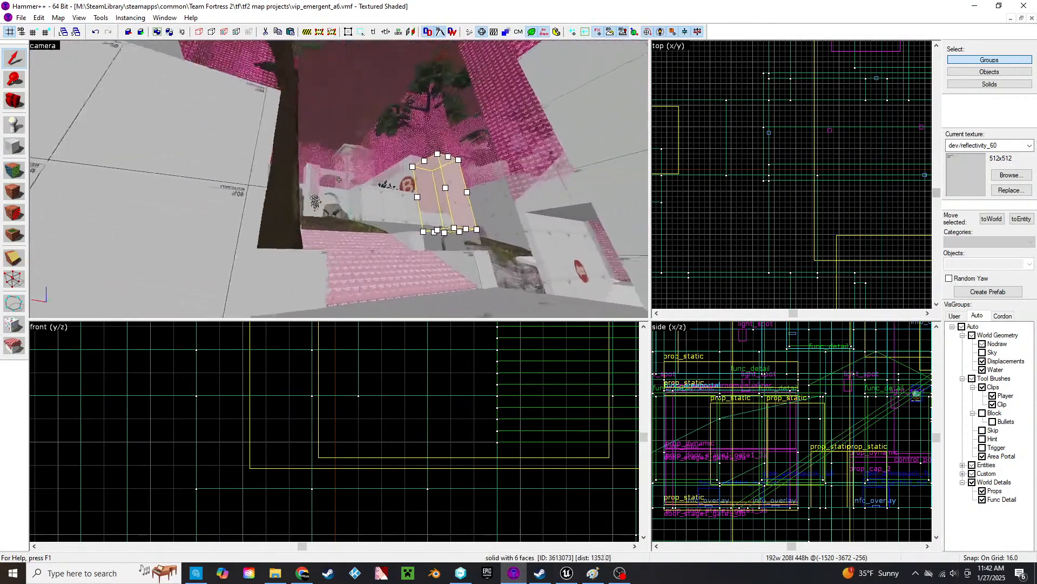
# - Examine the room with the metal ramp, wooden crates and double-arrow sign, and the walls around it
pyautogui.press('w')
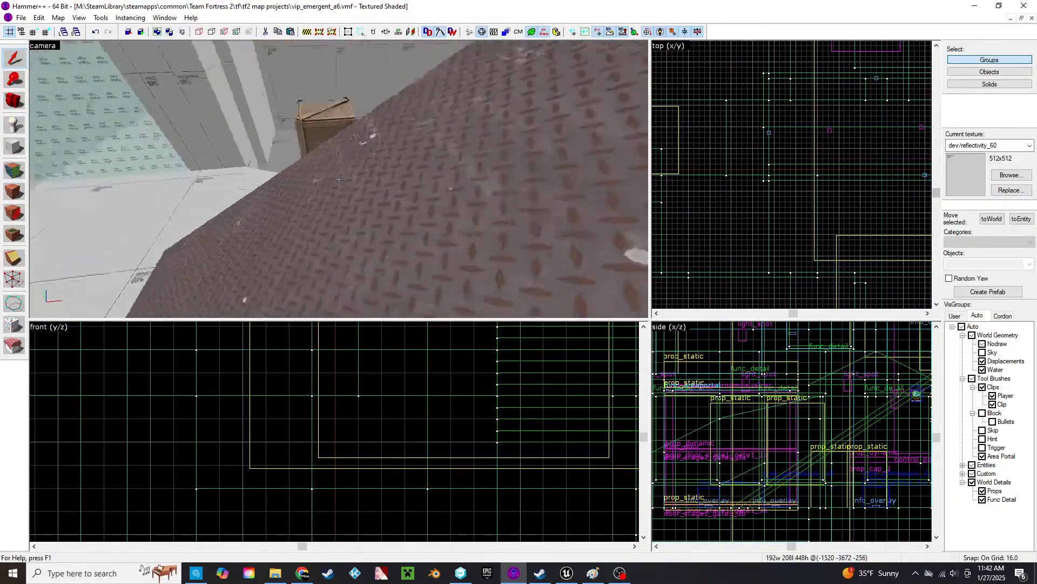
pyautogui.press('w')
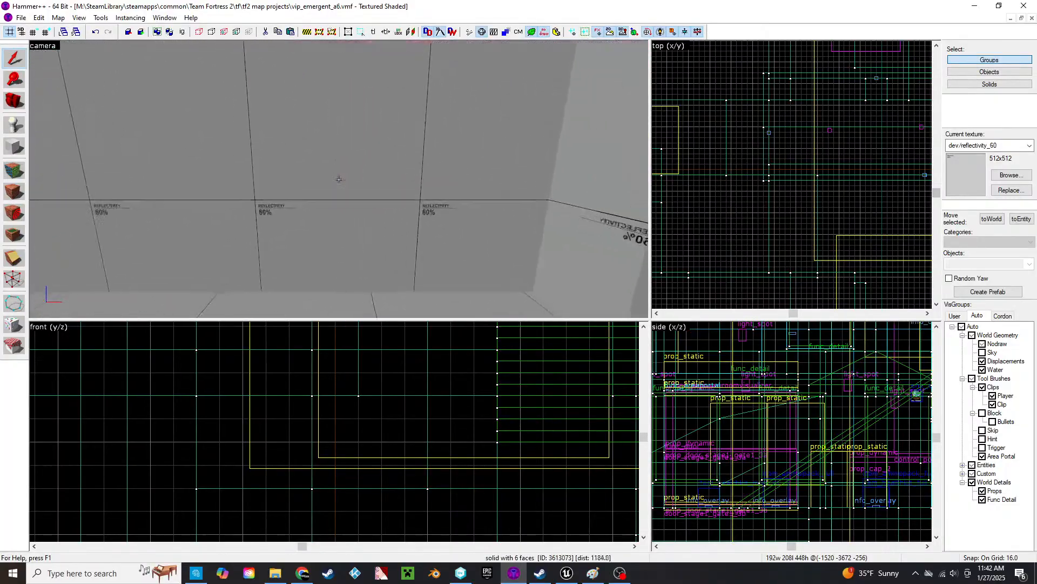
pyautogui.press('a')
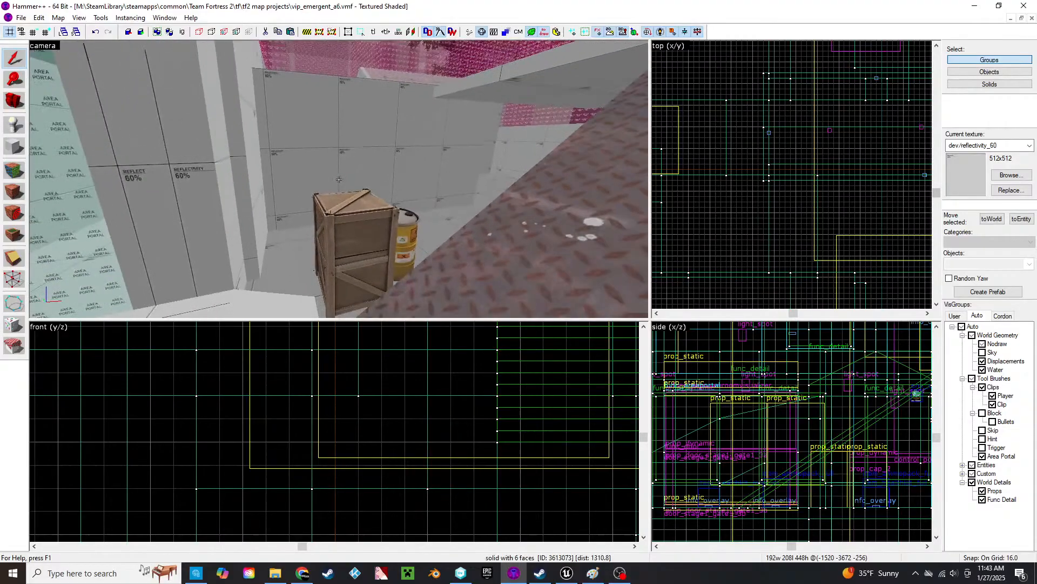
pyautogui.press('s')
pyautogui.press('w')
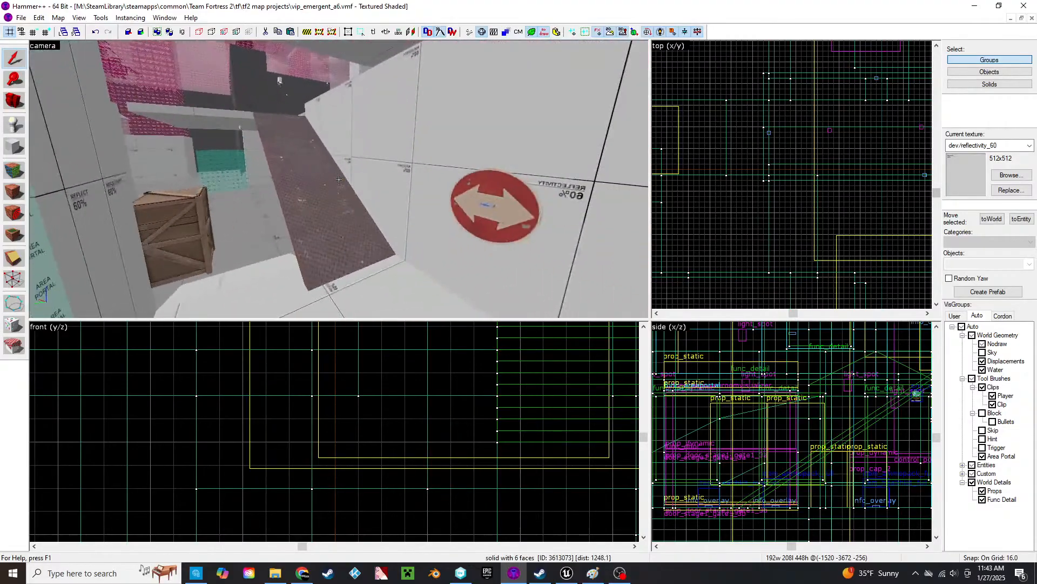
pyautogui.press('w')
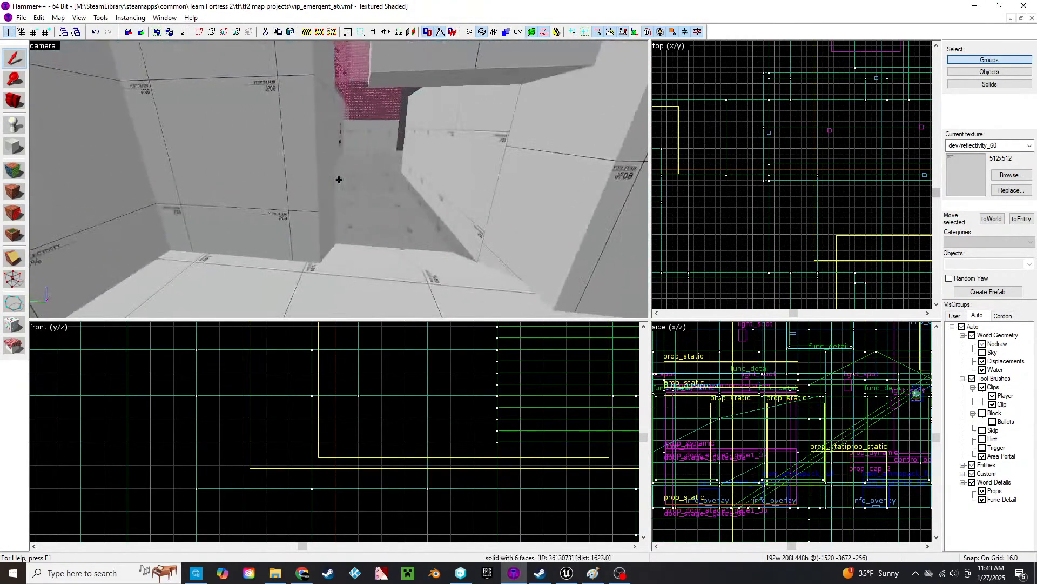
pyautogui.press('w')
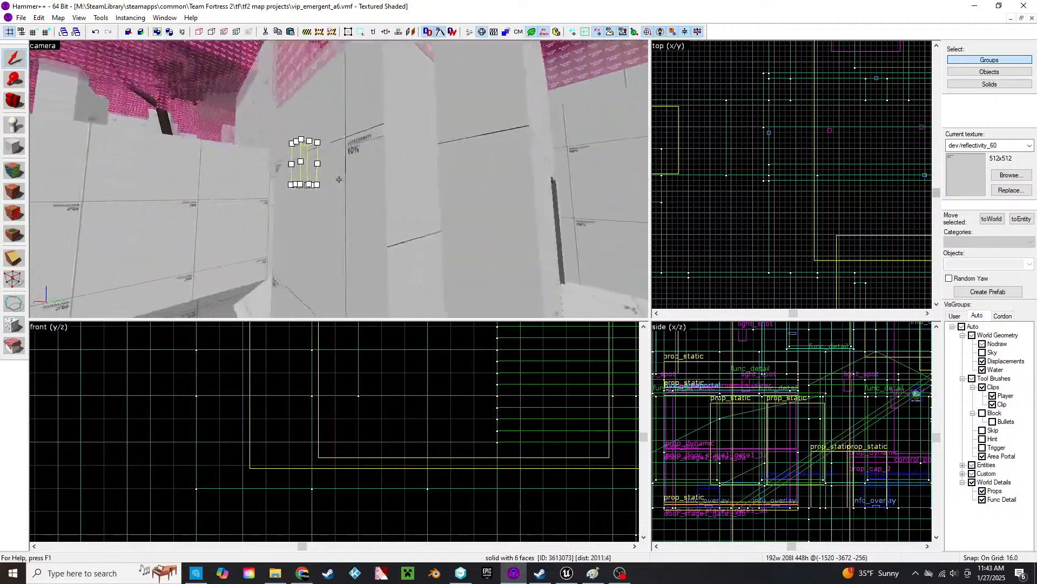
# - Lengthen the 64-unit-wide overhead block above the opening to 208 units in the top view
pyautogui.press('z')
pyautogui.scroll(-4, 802, 201)
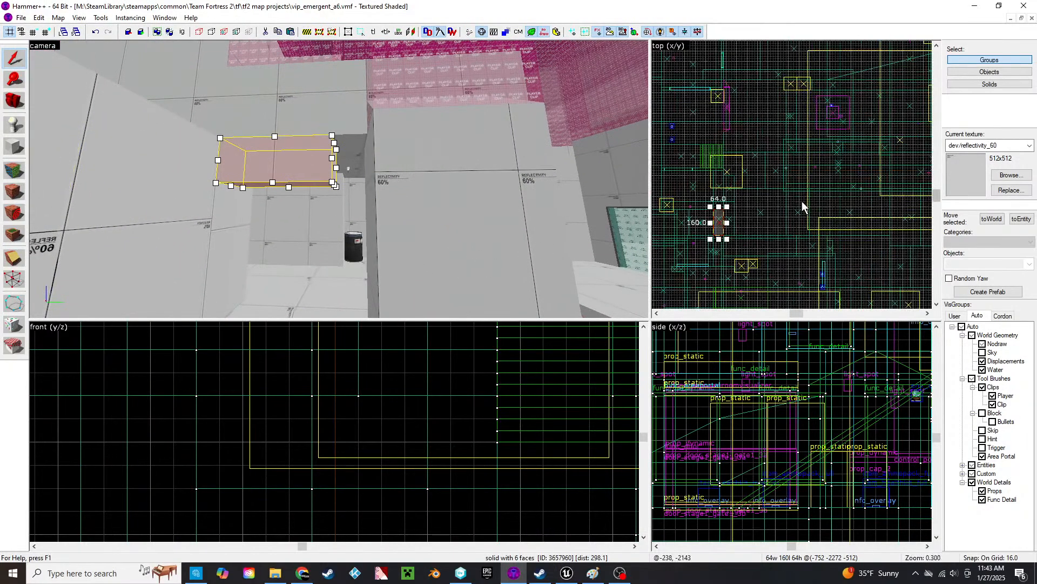
pyautogui.scroll(1, 733, 167)
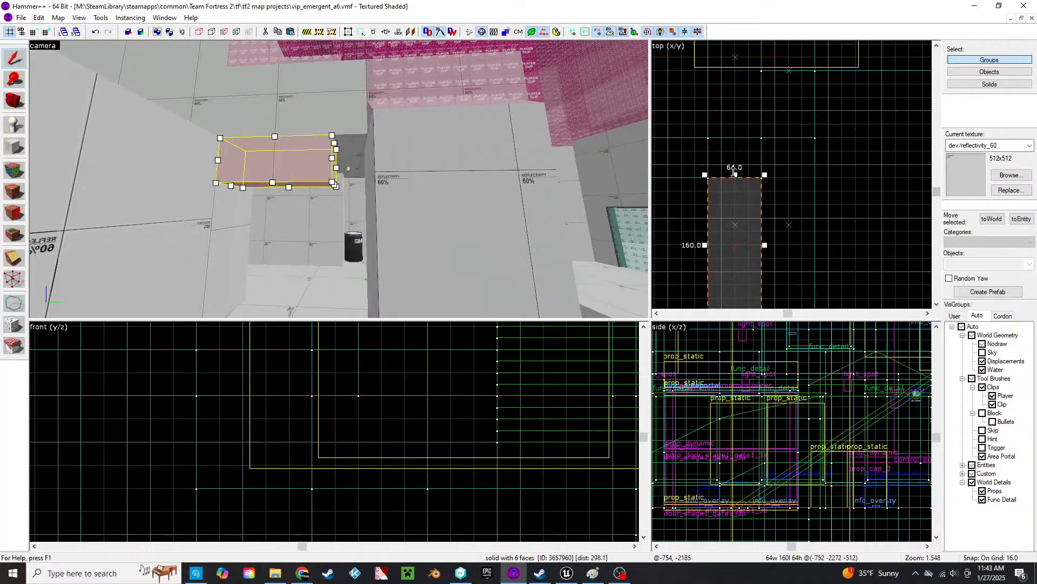
pyautogui.press('d')
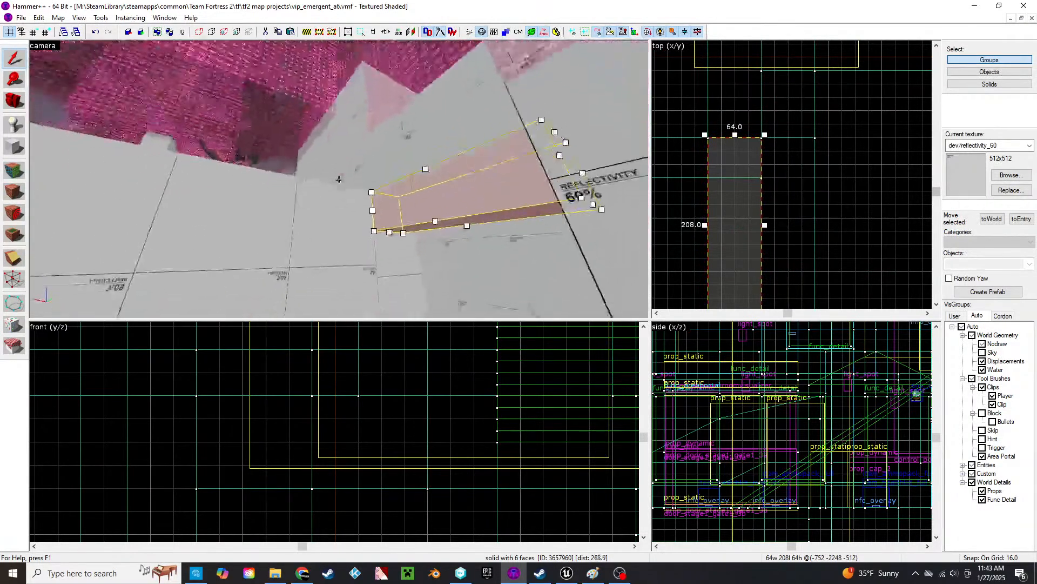
# - Examine the outdoor route from the A sign past the rocks and B sign to the grassy area and white pillars
pyautogui.press('s')
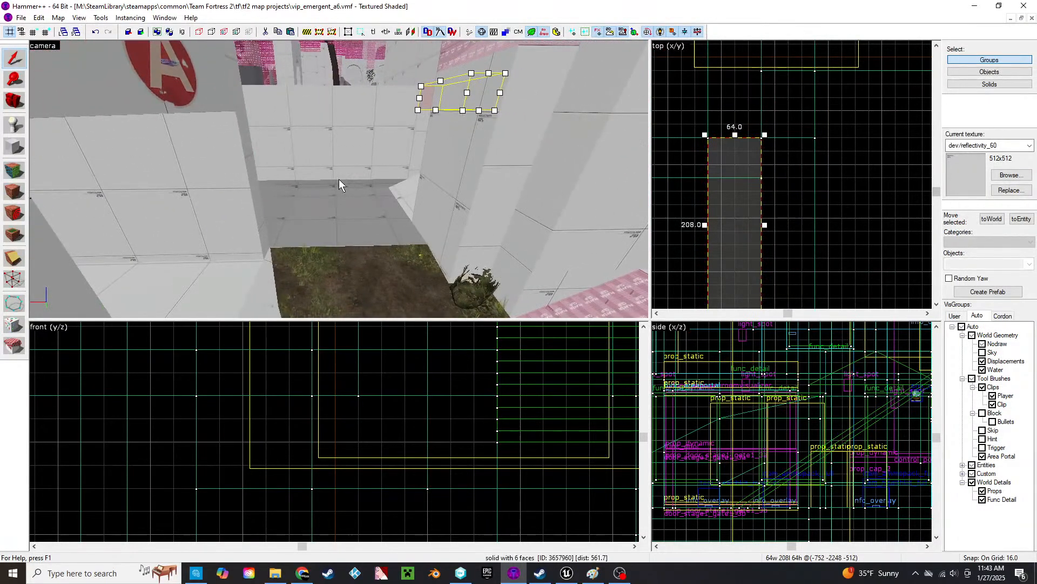
pyautogui.press('w')
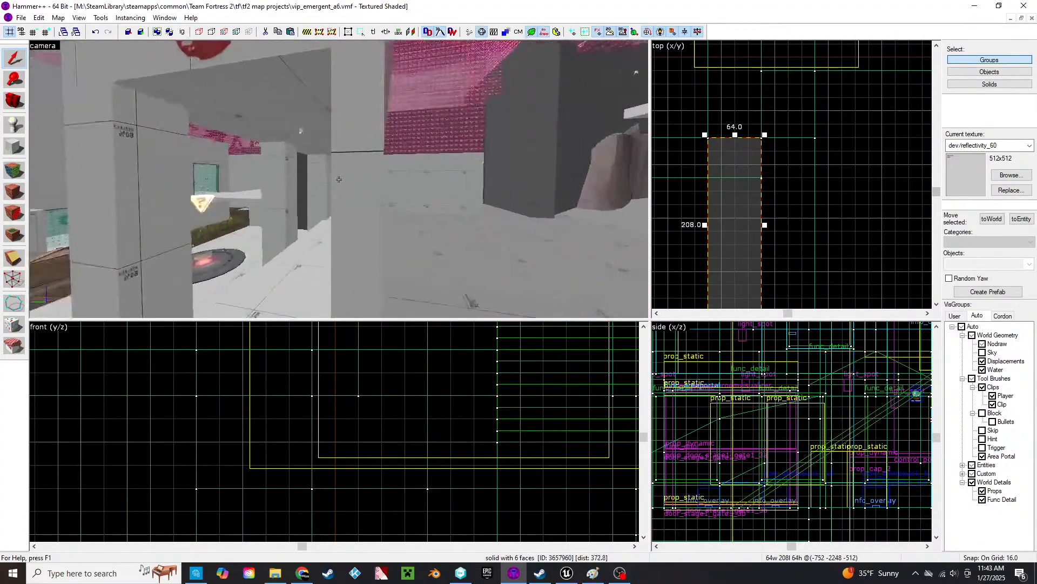
pyautogui.press('s')
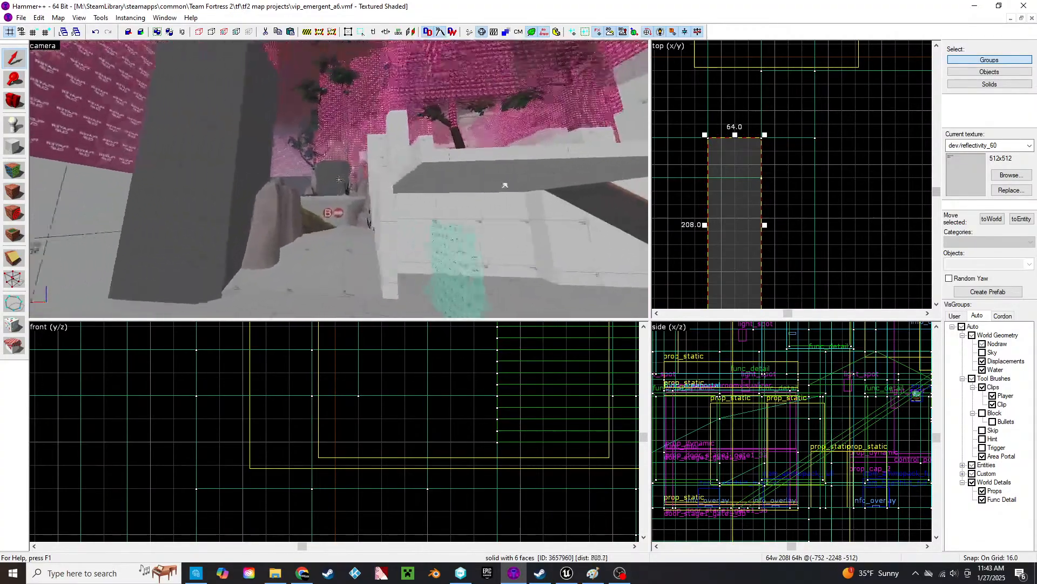
pyautogui.press('w')
pyautogui.press('s')
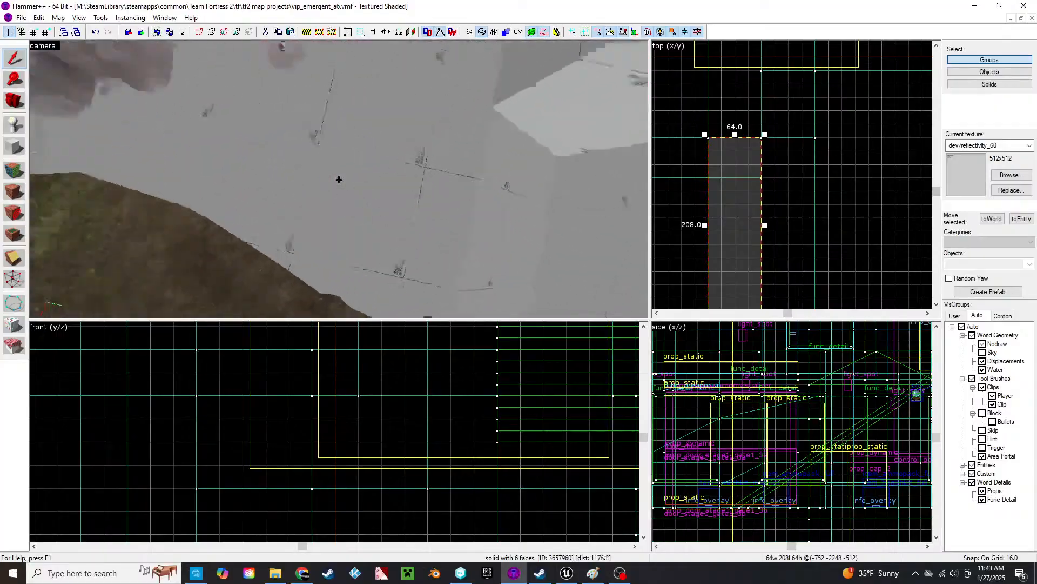
pyautogui.press('s')
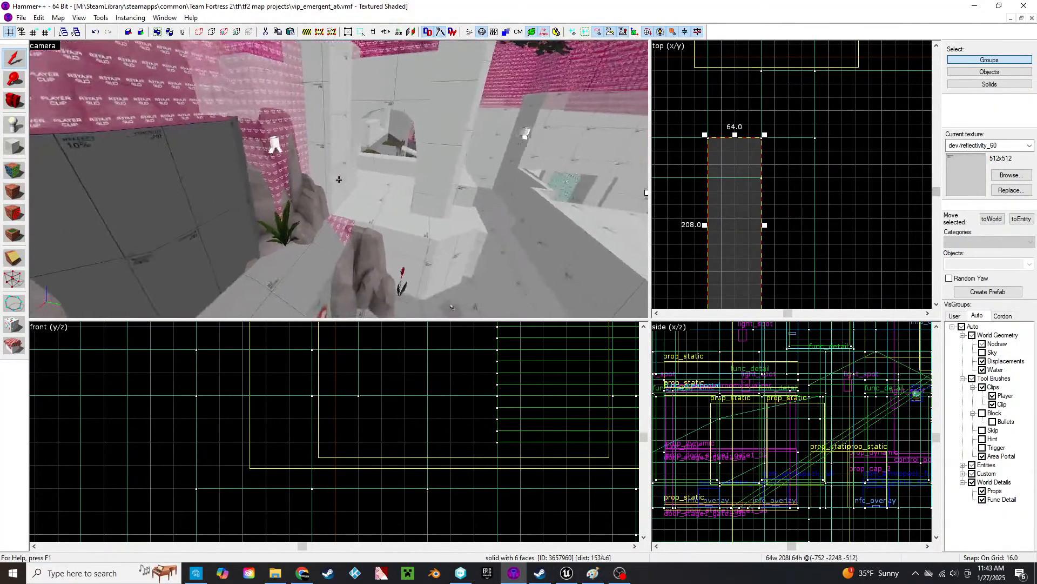
pyautogui.press('w')
pyautogui.press('w')
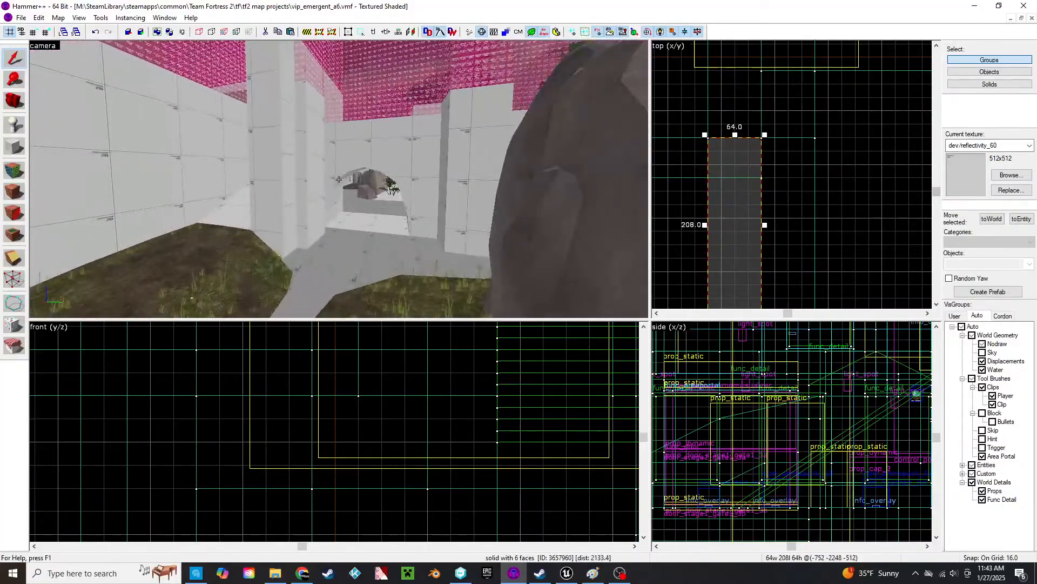
# - Examine the outdoor route around the rocks, grass patches, dark octagonal pillar and player clip brushes for open sightlines
pyautogui.press('s')
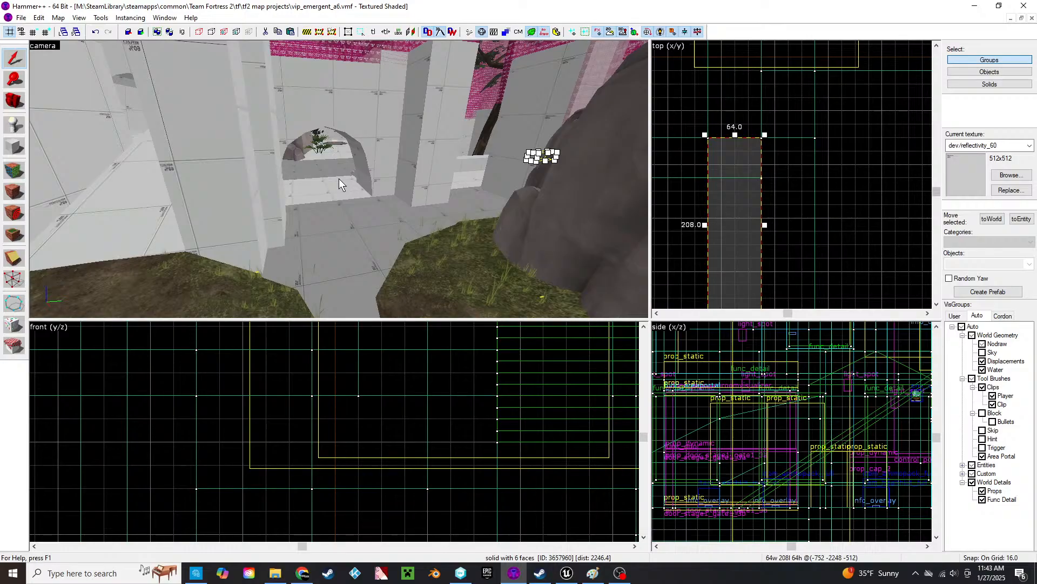
pyautogui.press('z')
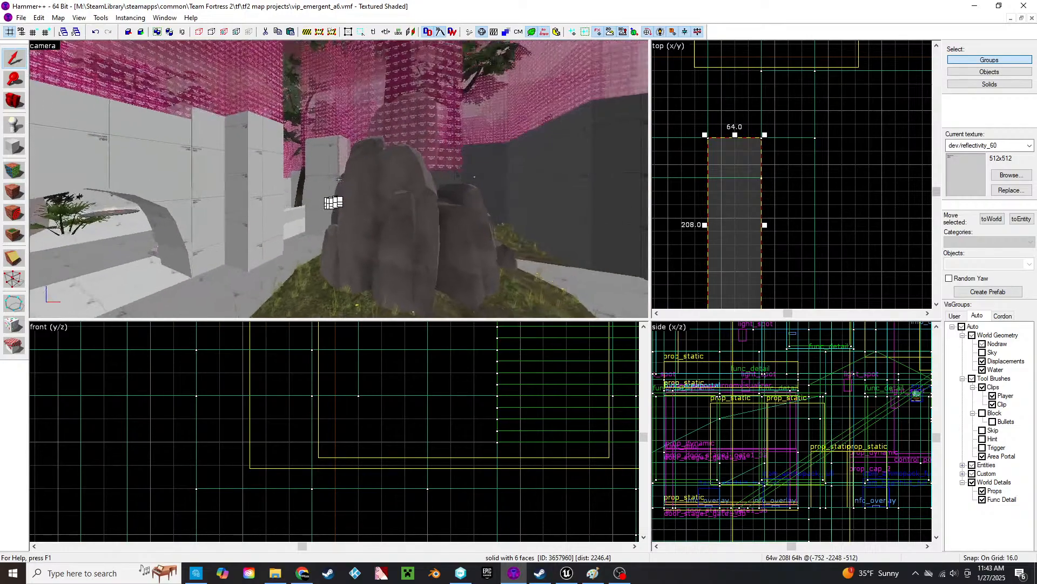
pyautogui.press('d')
pyautogui.press('w')
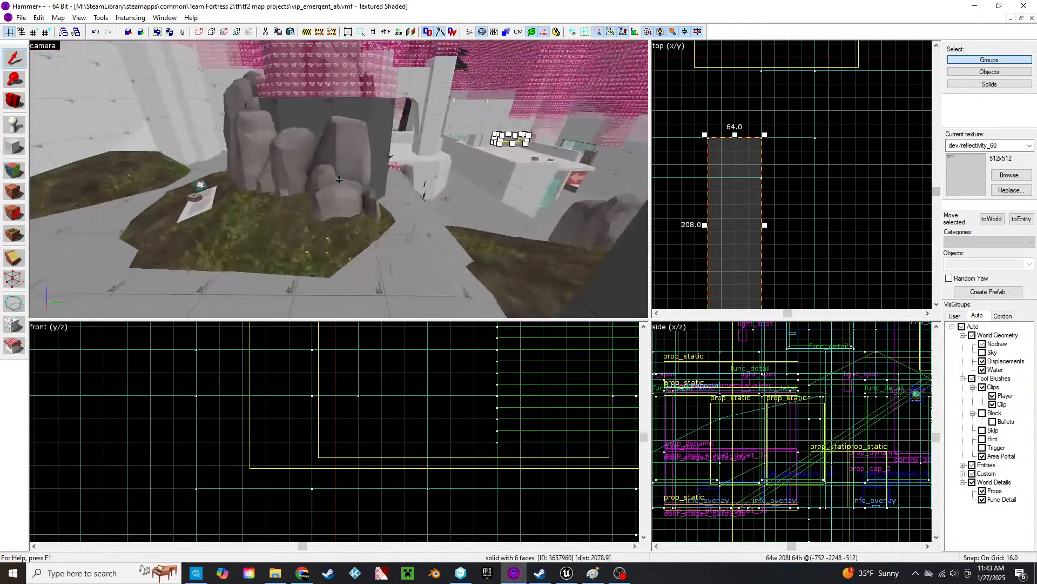
pyautogui.press('w')
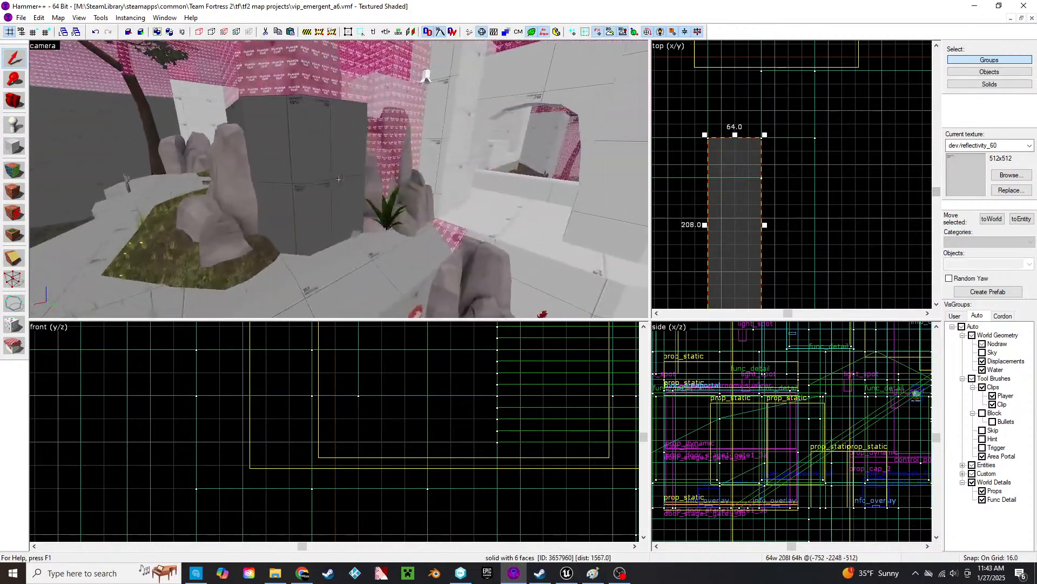
pyautogui.press('w')
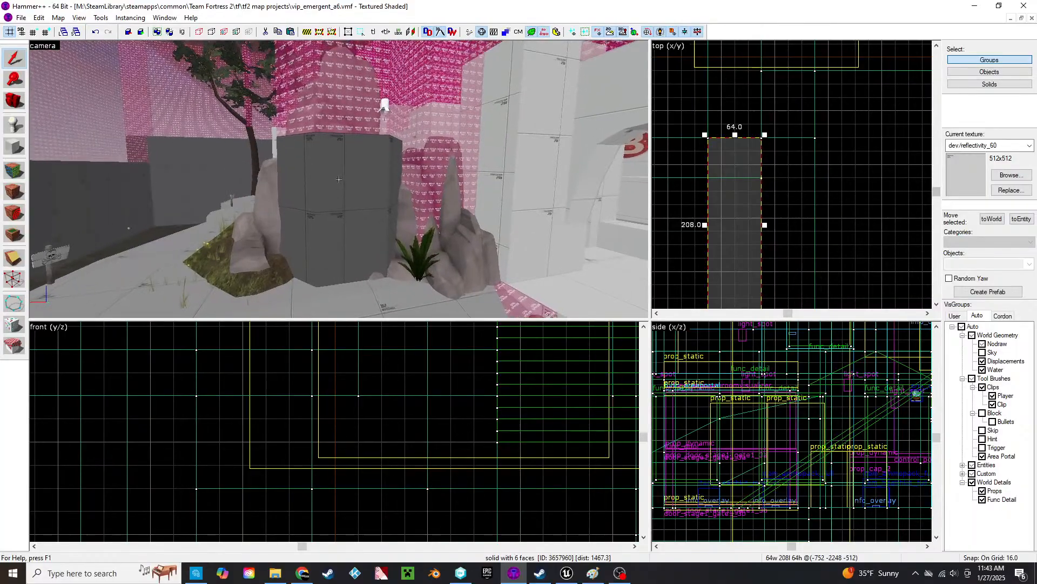
pyautogui.press('w')
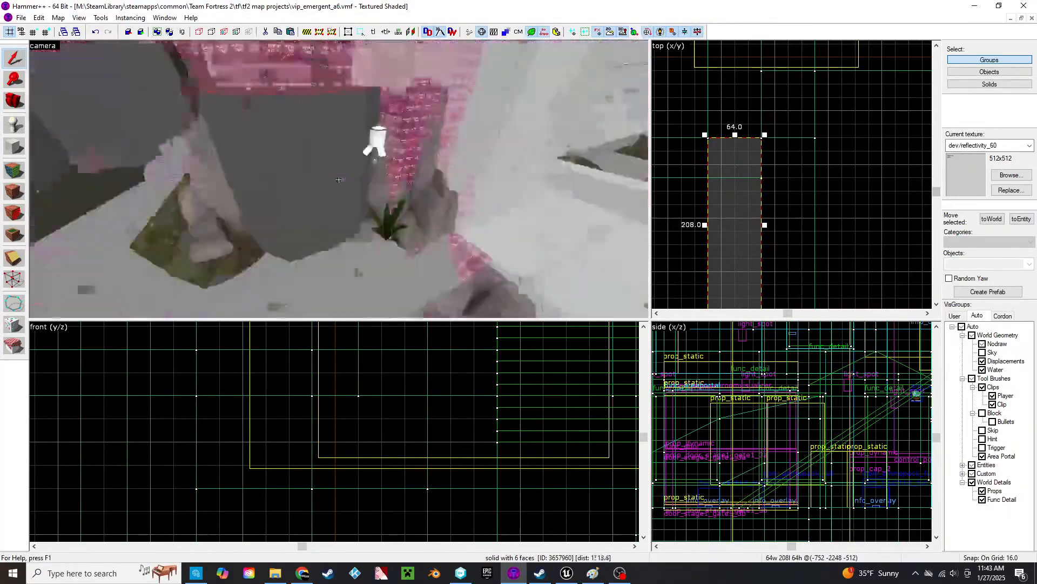
pyautogui.press('s')
pyautogui.press('a')
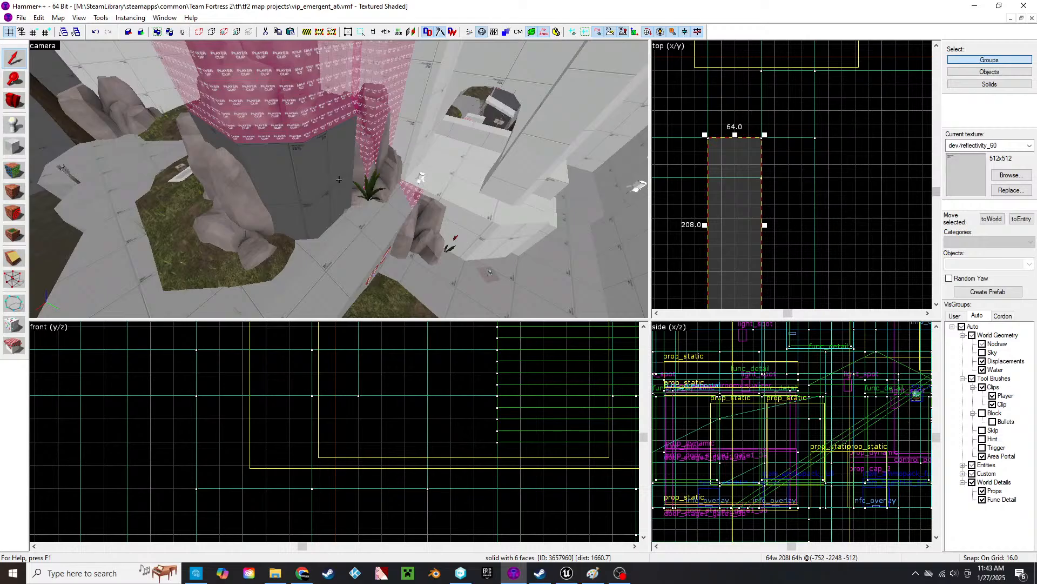
pyautogui.press('w')
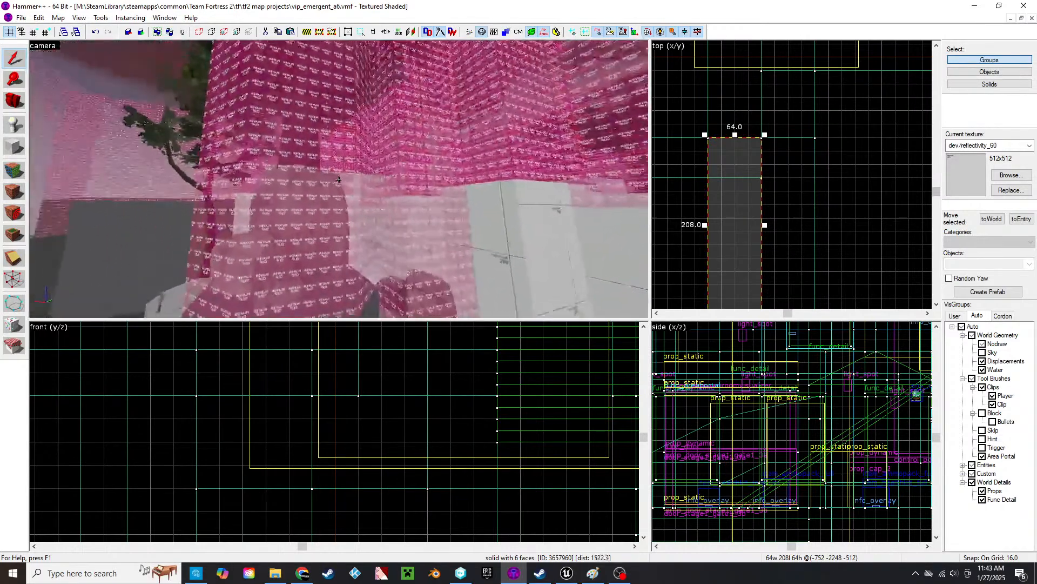
pyautogui.press('s')
pyautogui.press('w')
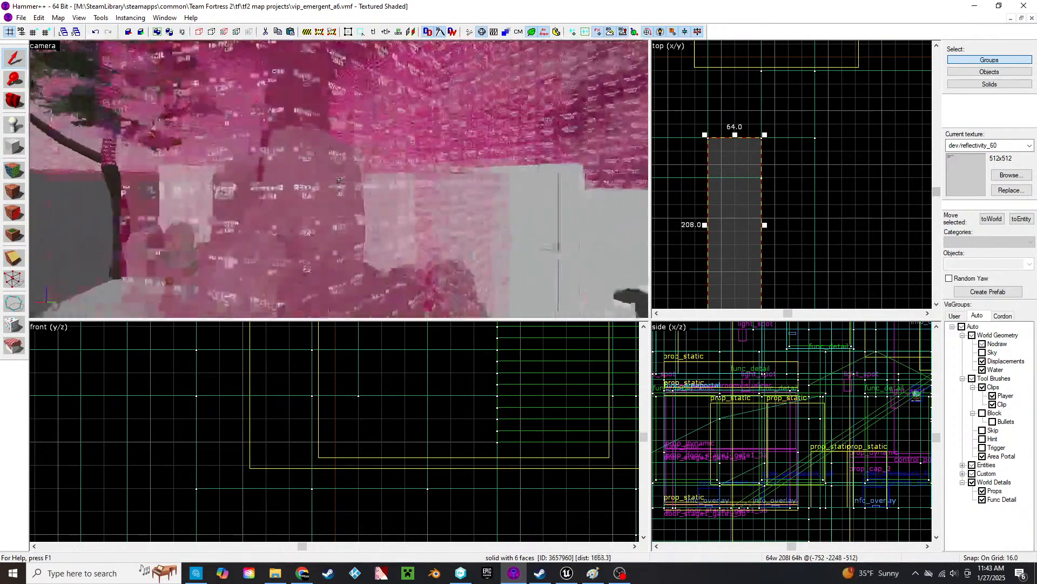
pyautogui.press('w')
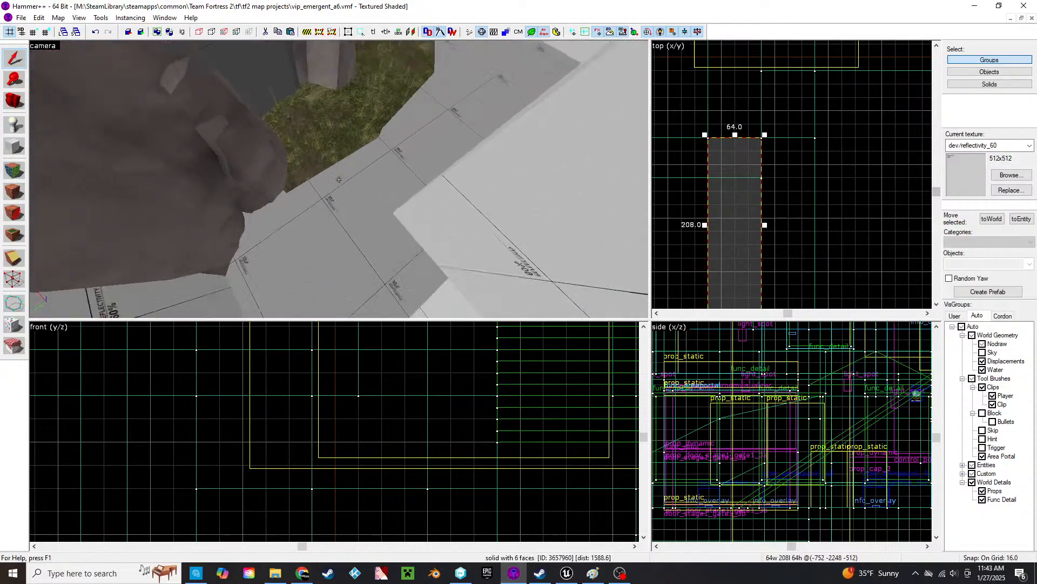
# - Select the func_detail pillar behind the rocks and the large rock prop beside it to inspect their bounds
pyautogui.press('s')
pyautogui.click(339, 179)
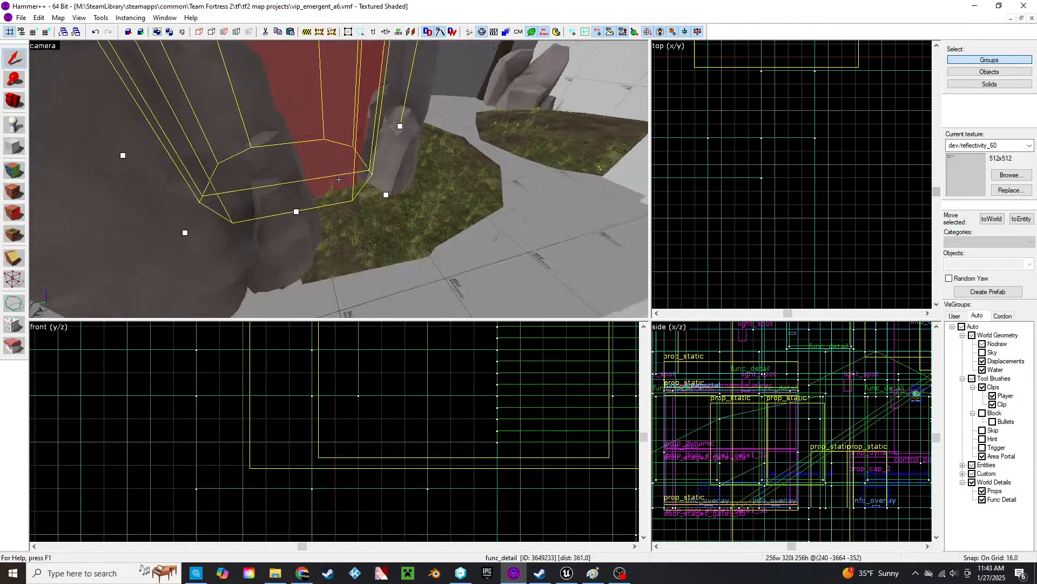
pyautogui.press('s')
pyautogui.press('z')
pyautogui.click(336, 182)
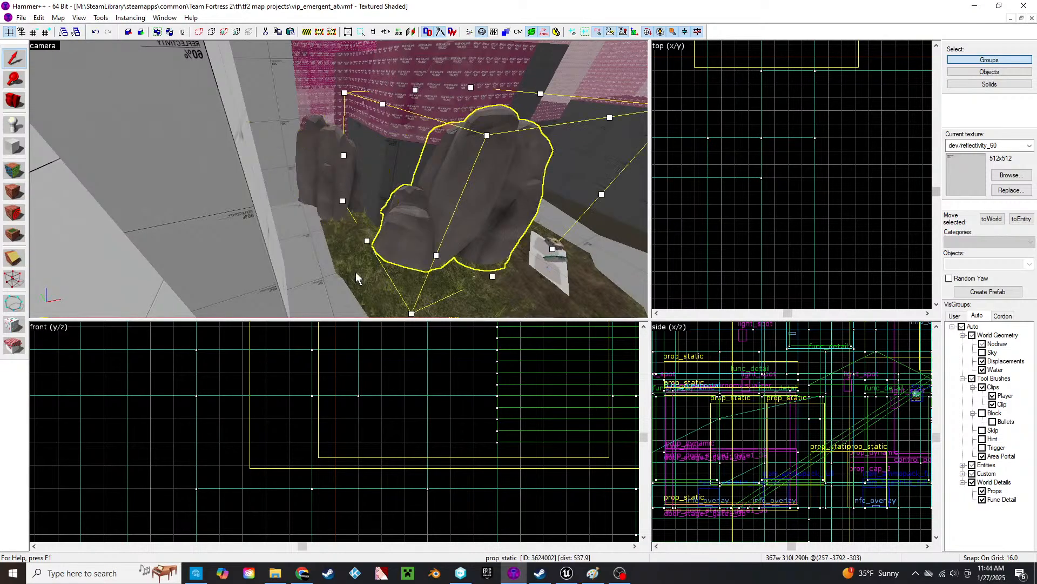
# - Duplicate the 96 by 128 unit white pillar near the rocks, placing the copy 96 units over, flush against the original
pyautogui.click(268, 283)
pyautogui.press('z')
pyautogui.press('z')
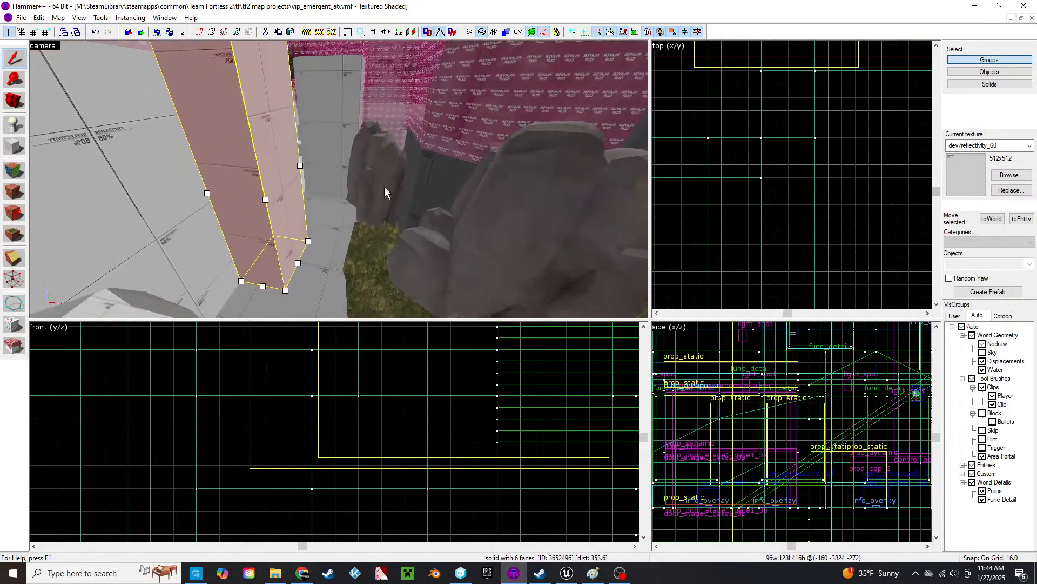
pyautogui.scroll(-6, 775, 210)
pyautogui.scroll(10, 776, 215)
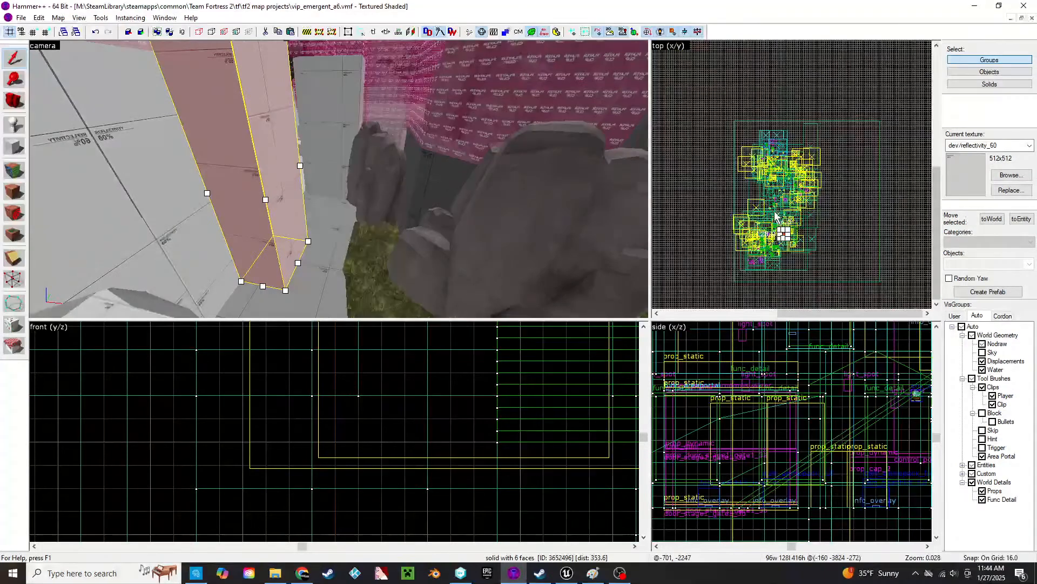
pyautogui.scroll(2, 821, 230)
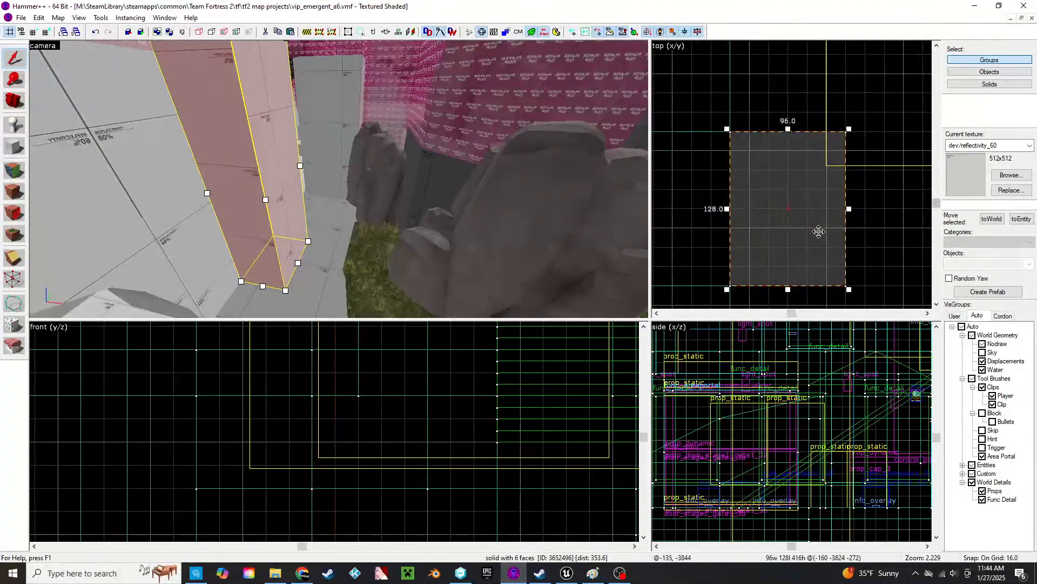
pyautogui.moveTo(821, 230); pyautogui.dragTo(794, 45)
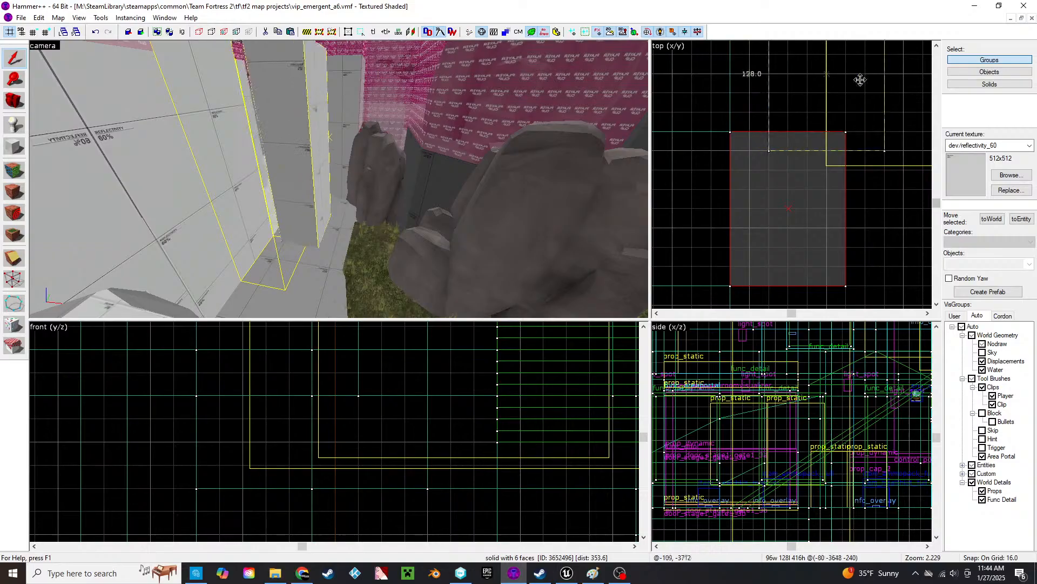
pyautogui.moveTo(860, 79)
pyautogui.keyDown('shift'); pyautogui.mouseDown()
pyautogui.moveTo(933, 203)
pyautogui.moveTo(927, 223)
pyautogui.moveTo(825, 213)
pyautogui.mouseUp(); pyautogui.keyUp('shift')
pyautogui.moveTo(839, 216); pyautogui.dragTo(681, 141, button='middle')
# - Place an info_player_teamspawn entity on the floor beside the duplicated pillar and compare its height with the surroundings
pyautogui.press('z')
pyautogui.click(339, 179)
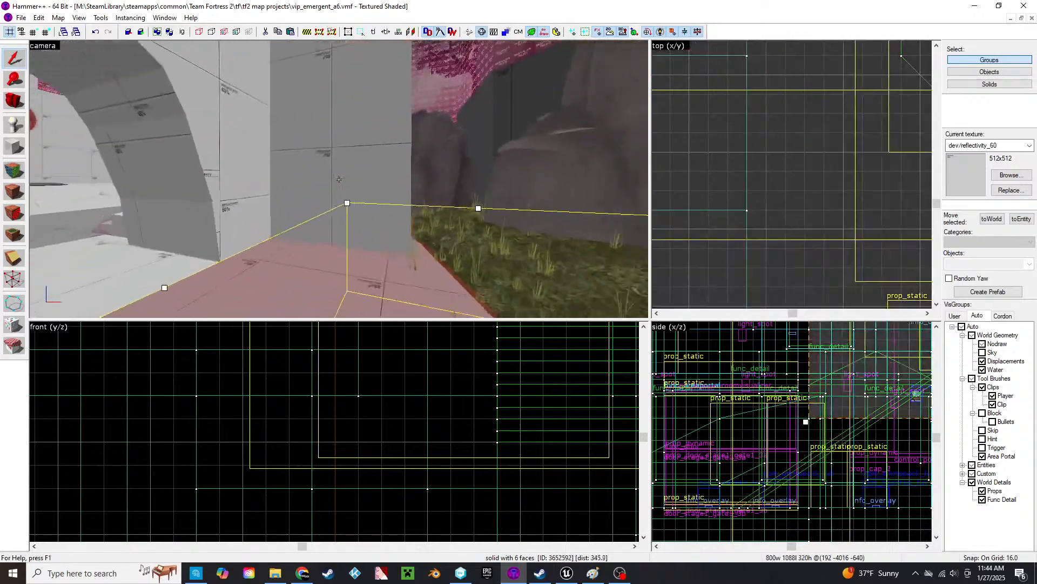
pyautogui.press('z')
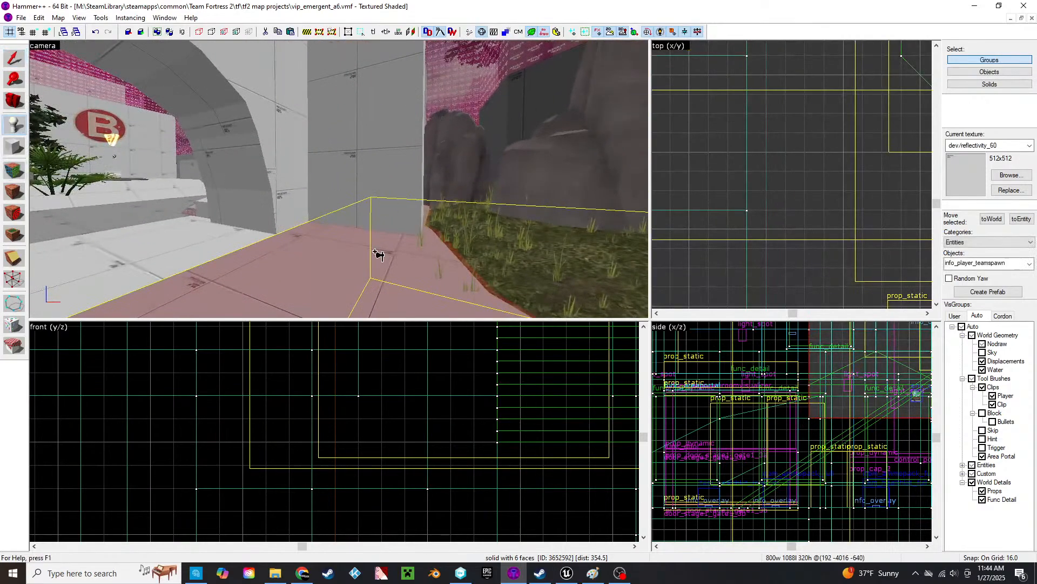
pyautogui.click(375, 252)
pyautogui.press('z')
pyautogui.press('s')
pyautogui.press('z')
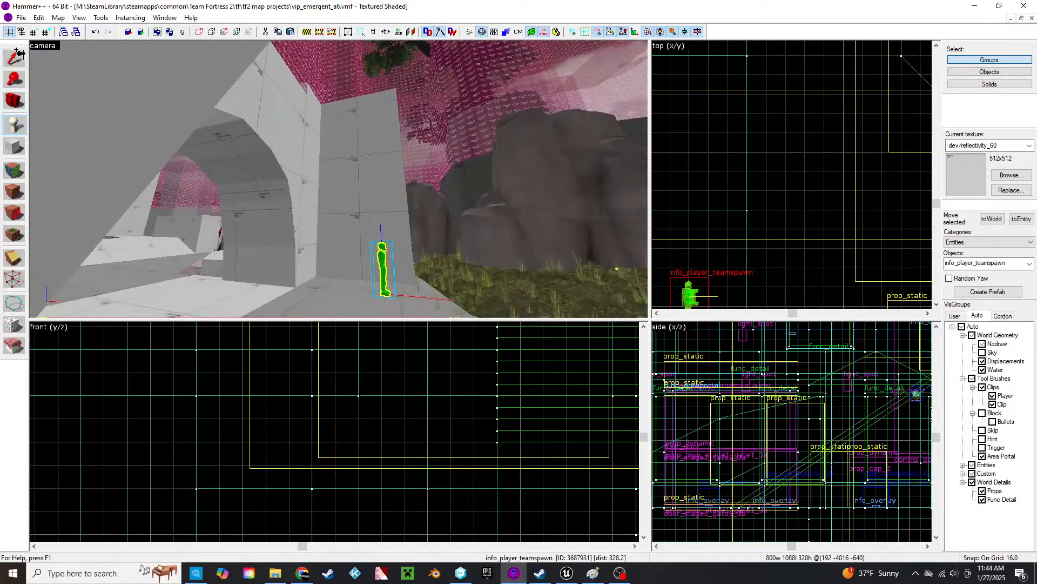
pyautogui.press('z')
pyautogui.press('d')
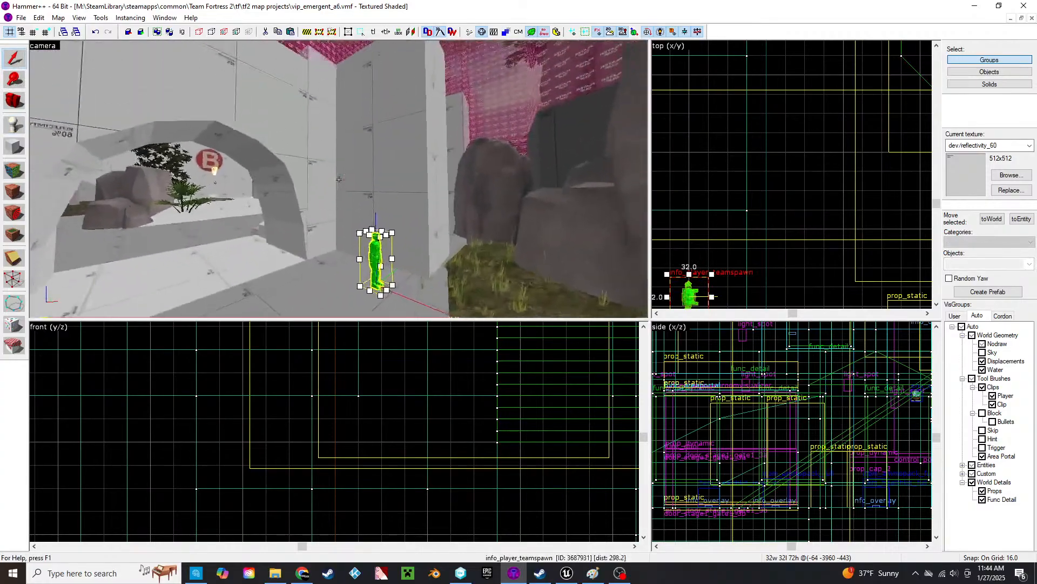
pyautogui.press('s')
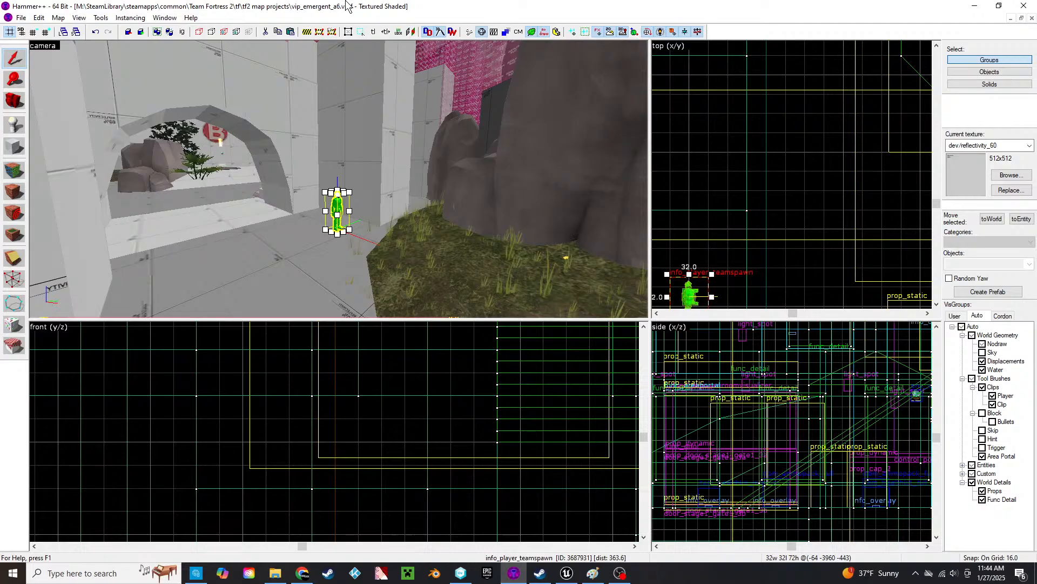
# - Copy the two connected low wall blocks past the B sign and paste them onto the floor beside the player spawn
pyautogui.press('z')
pyautogui.press('w')
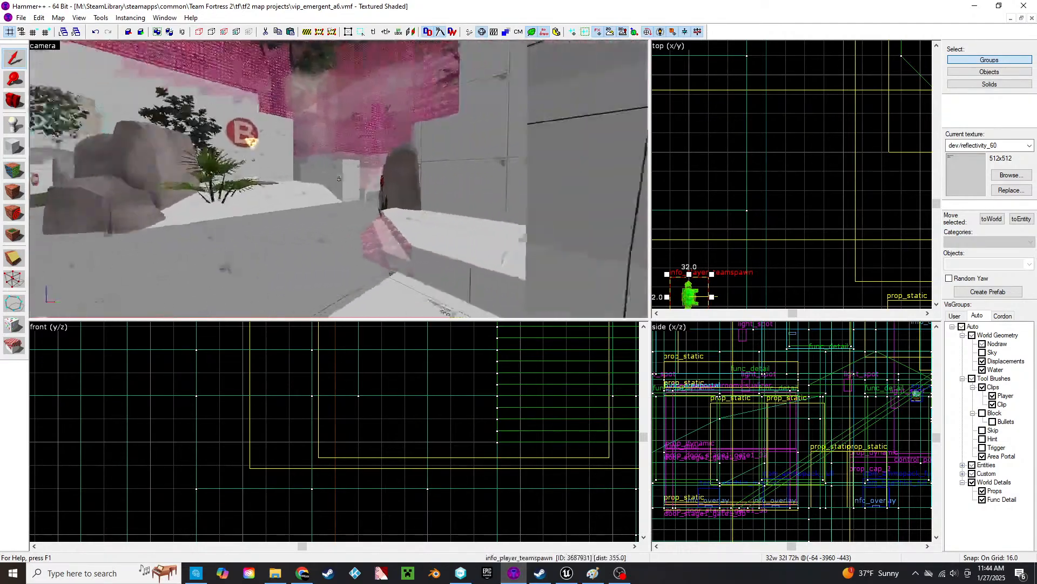
pyautogui.press('w')
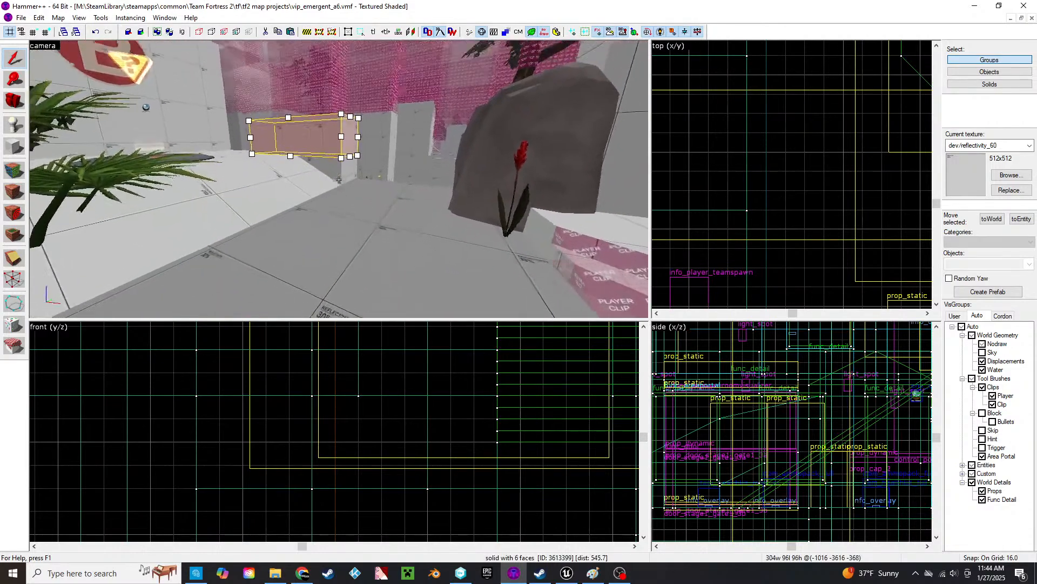
pyautogui.keyDown('ctrl'); pyautogui.click(338, 179); pyautogui.keyUp('ctrl')
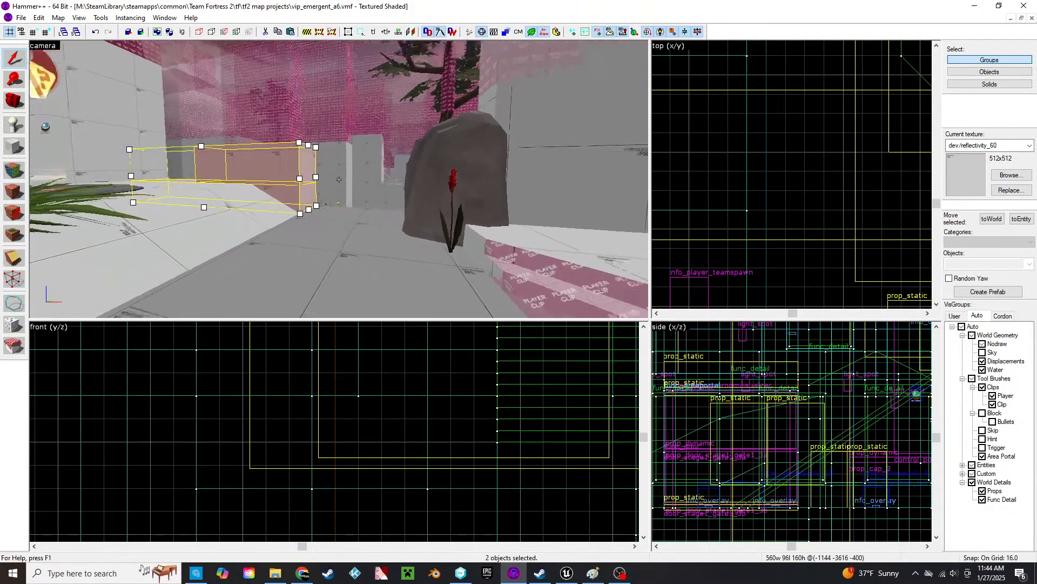
pyautogui.press('w')
pyautogui.hotkey('ctrl', 'v')
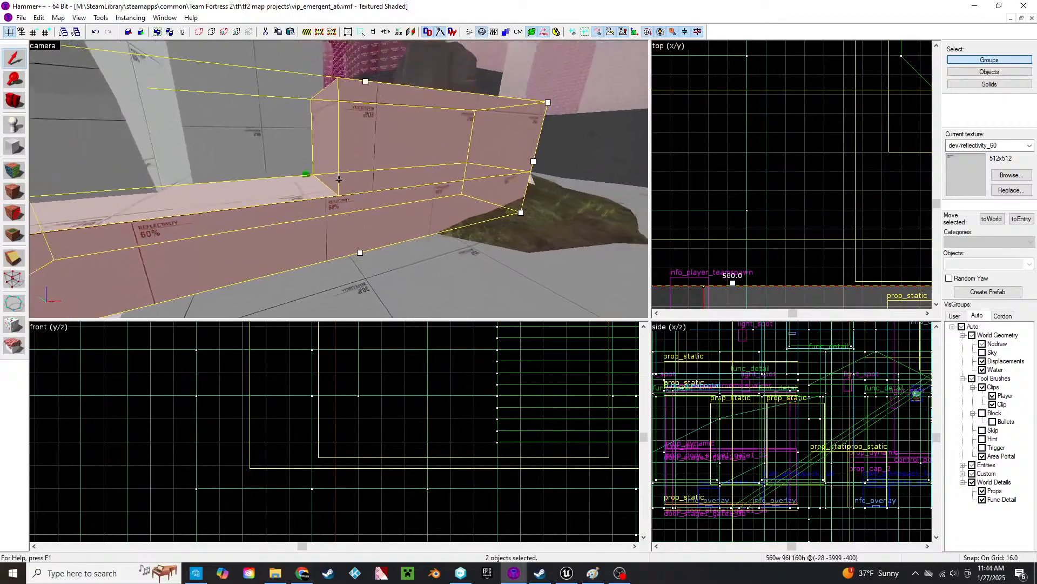
pyautogui.press('s')
pyautogui.press('w')
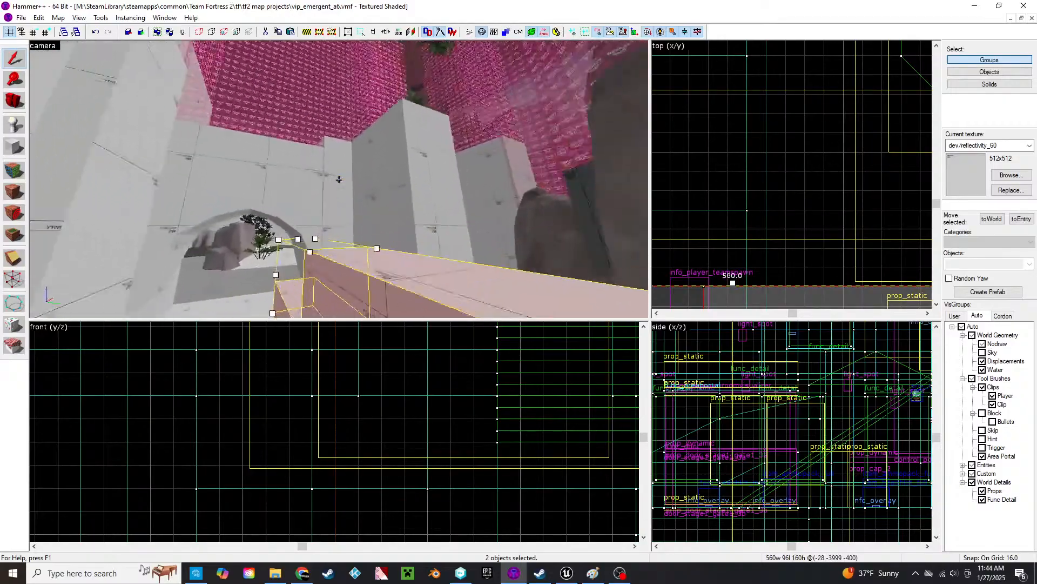
# - Delete the player spawn entity and shorten the duplicated pillar to 144 units tall in the front view
pyautogui.press('z')
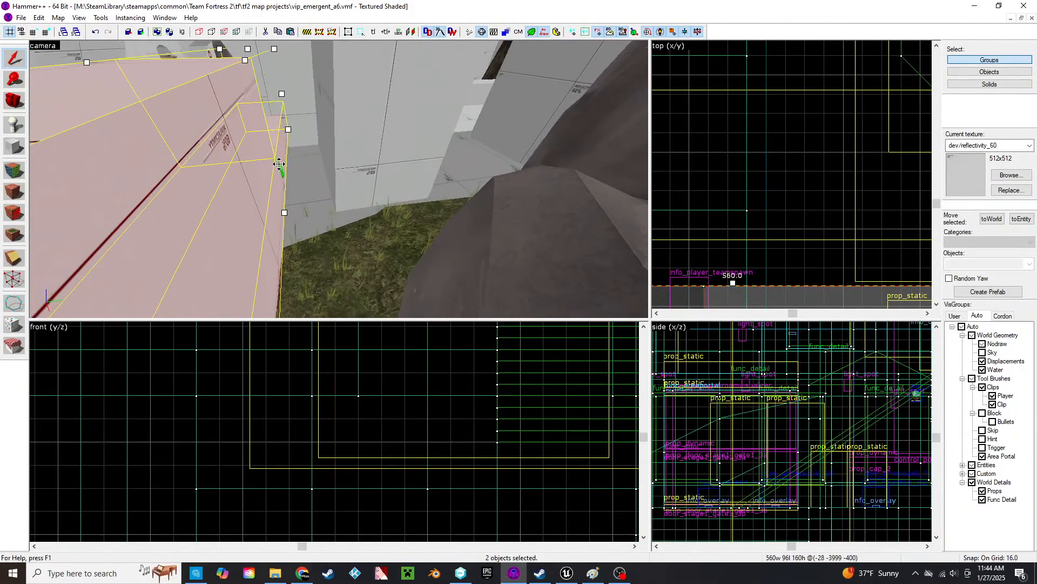
pyautogui.click(281, 170)
pyautogui.click(389, 162)
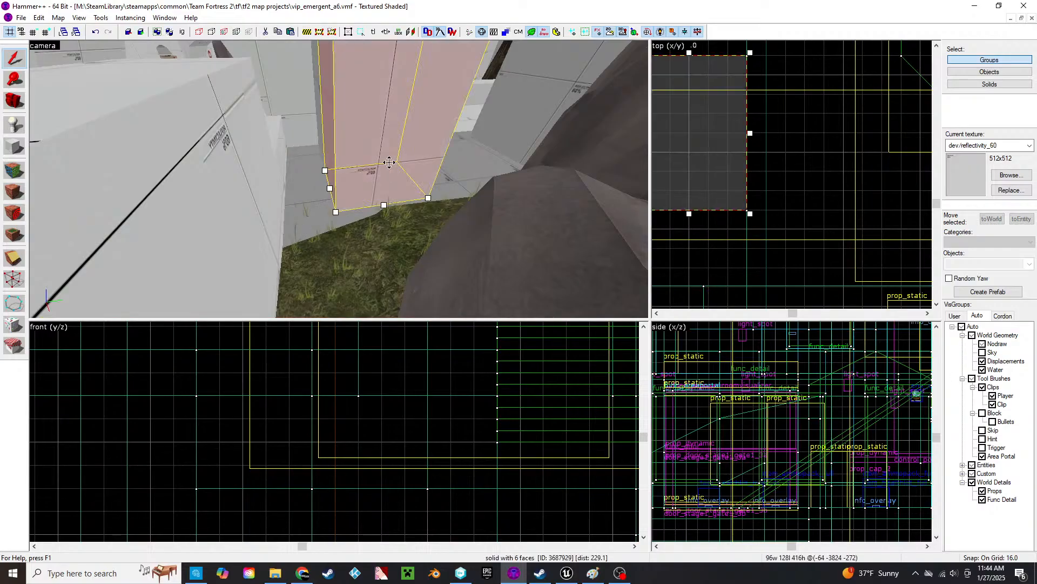
pyautogui.scroll(-10, 405, 412)
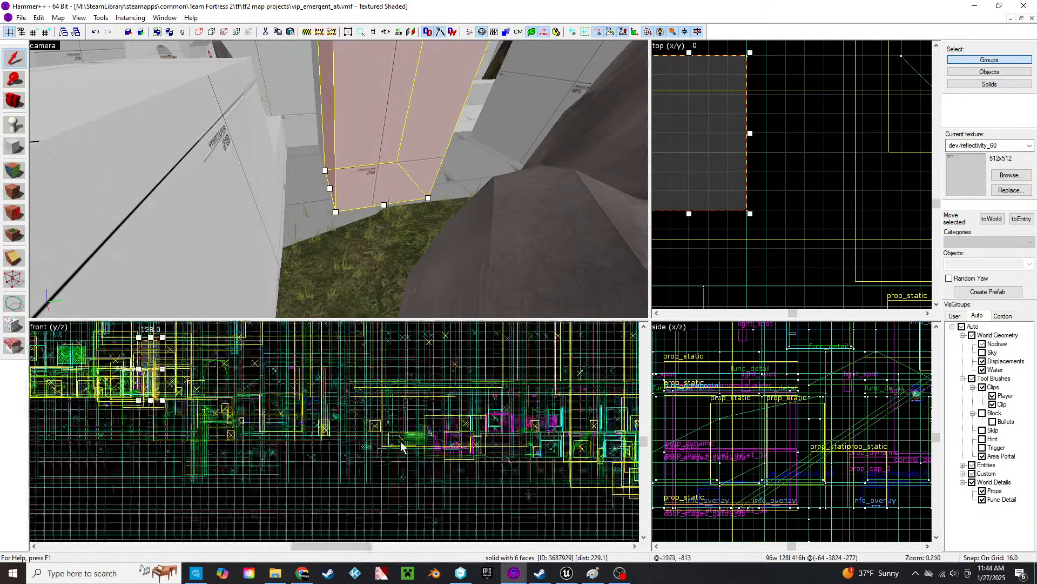
pyautogui.moveTo(281, 387); pyautogui.dragTo(281, 406)
# - Examine the shortened pillar and the tall 160 by 208 unit wall block beside it from the camera and top views
pyautogui.press('z')
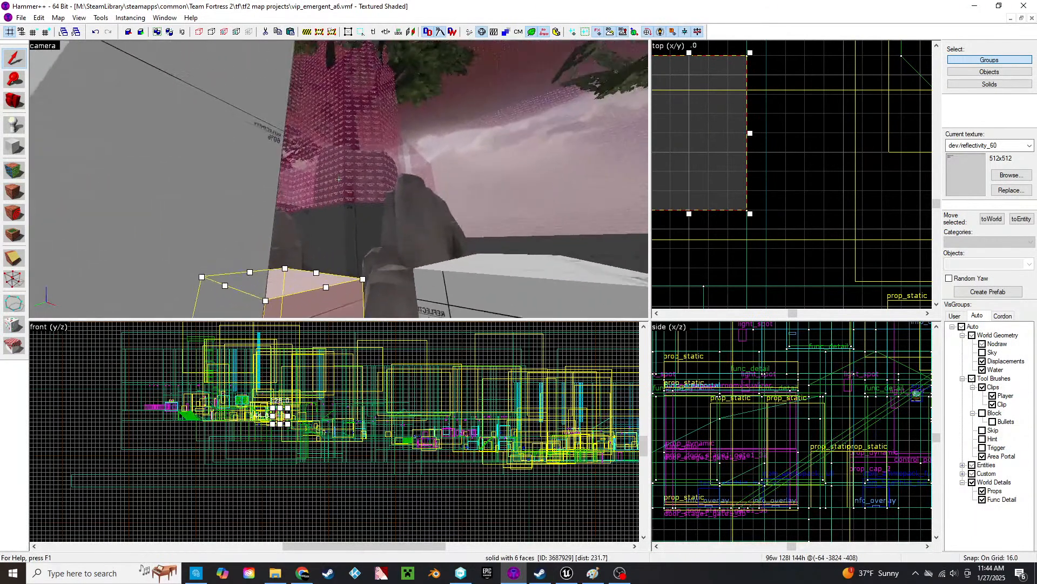
pyautogui.press('s')
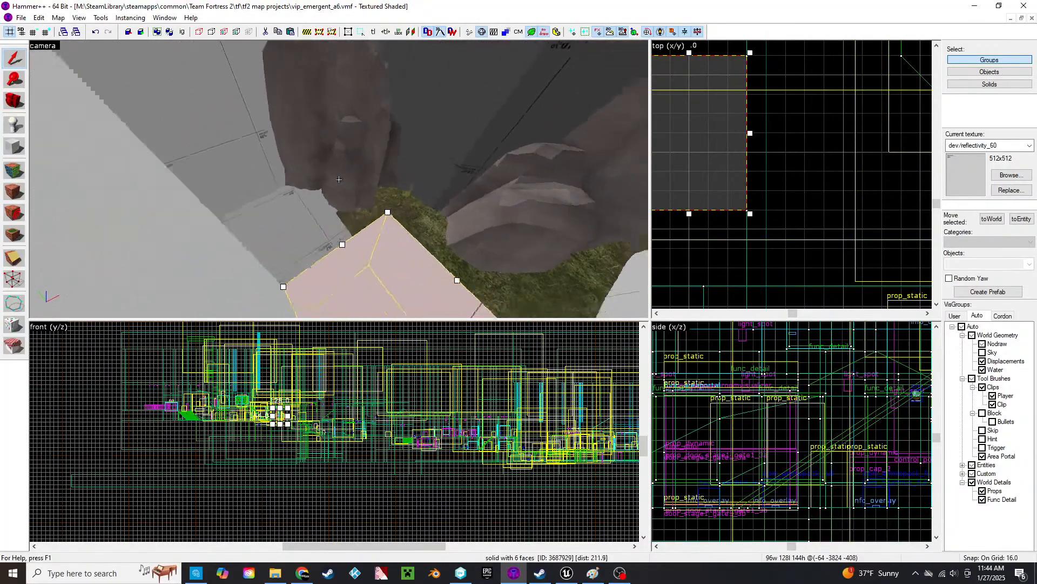
pyautogui.press('a')
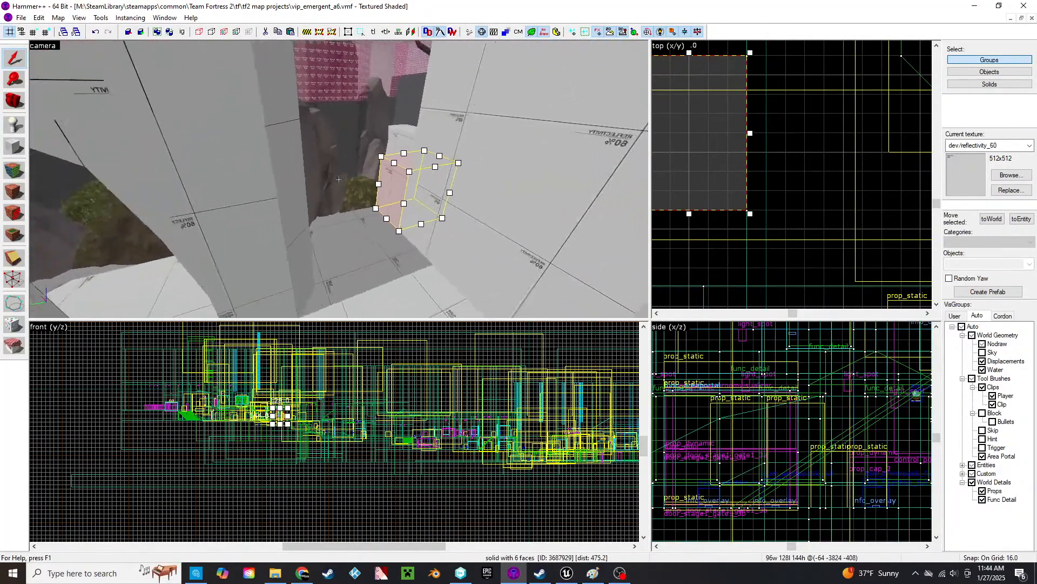
pyautogui.click(339, 179)
pyautogui.press('w')
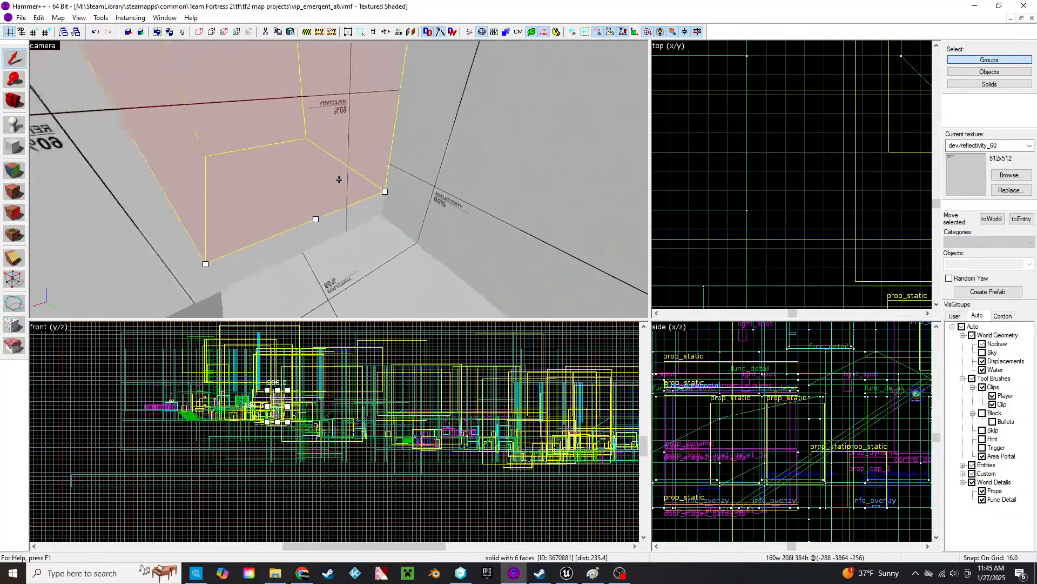
pyautogui.click(339, 179)
pyautogui.press('s')
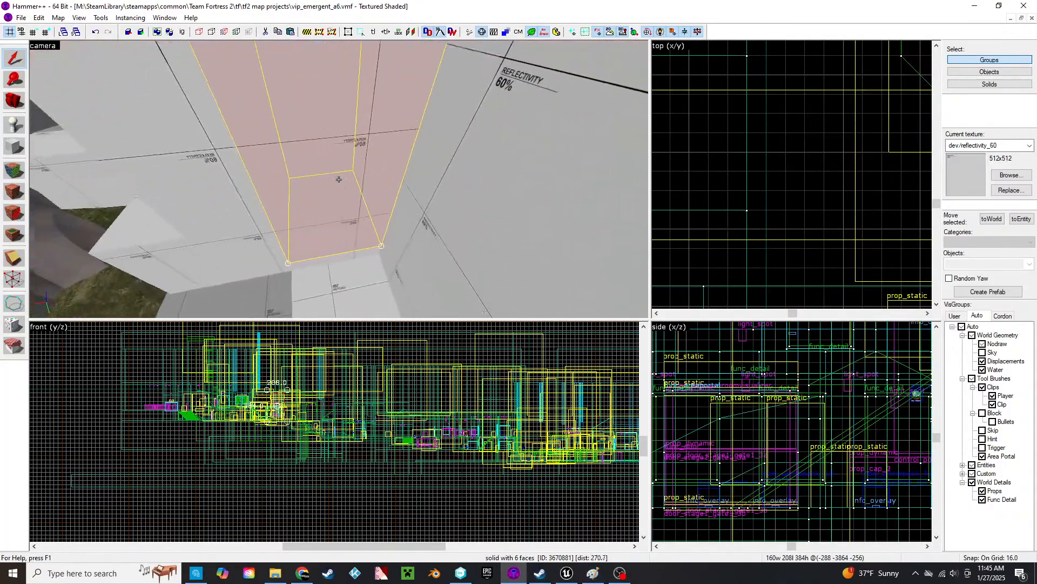
pyautogui.press('s')
pyautogui.press('z')
pyautogui.scroll(-4, 844, 186)
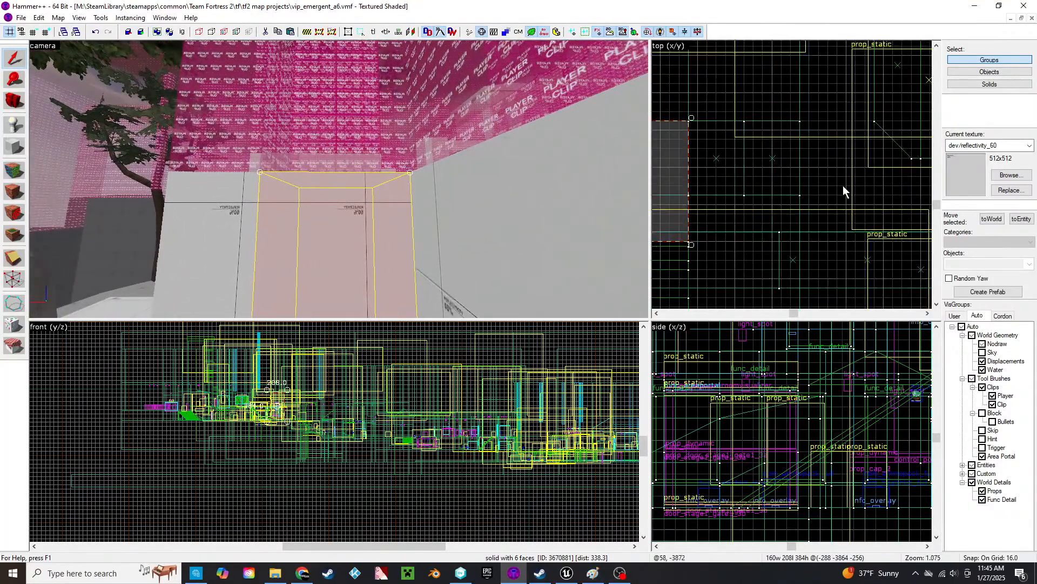
pyautogui.scroll(-5, 843, 186)
pyautogui.scroll(7, 758, 200)
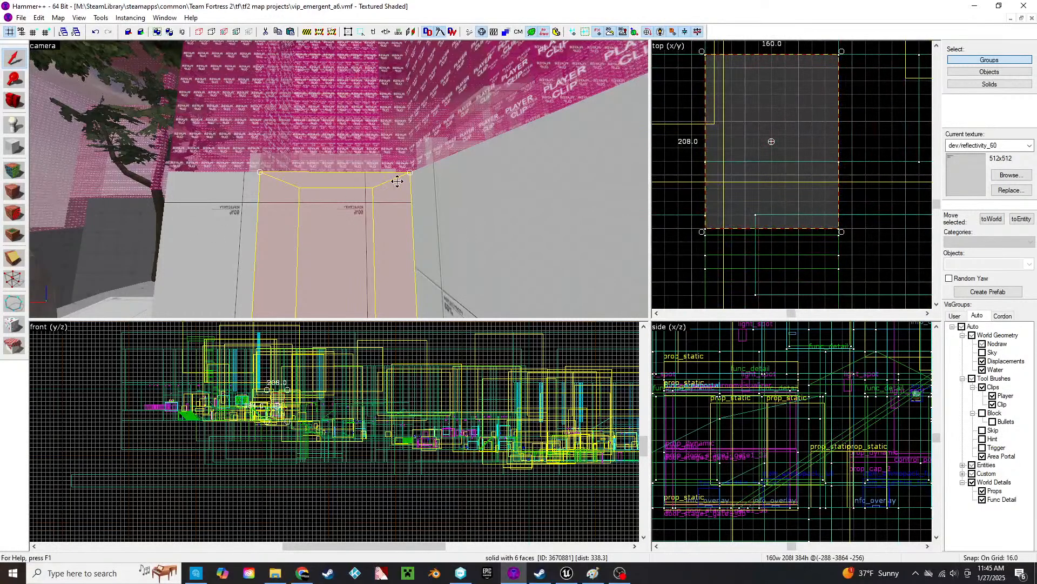
pyautogui.click(449, 207)
pyautogui.press('z')
pyautogui.click(339, 179)
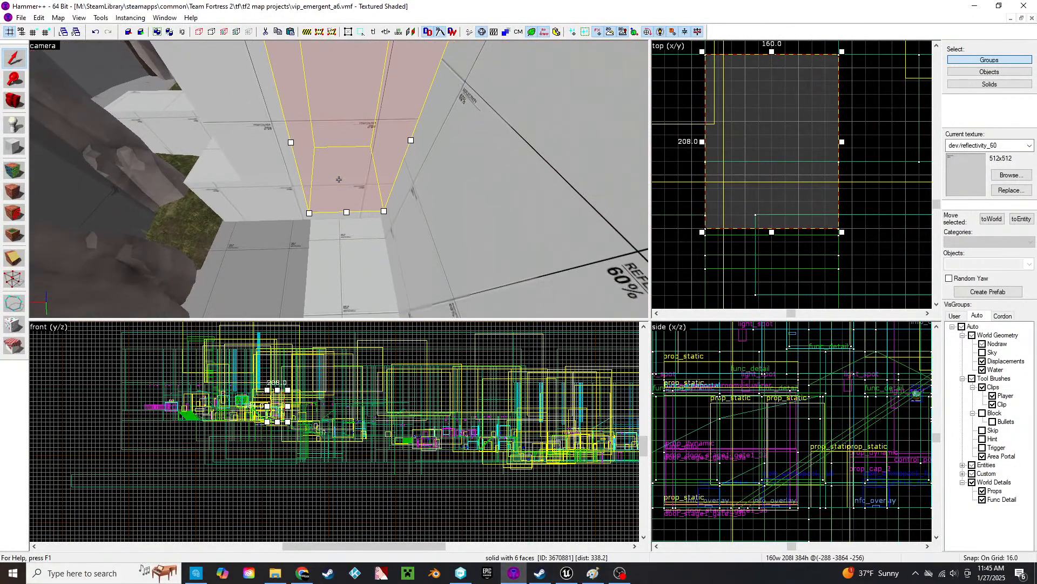
pyautogui.moveTo(801, 136); pyautogui.dragTo(804, 228, button='middle')
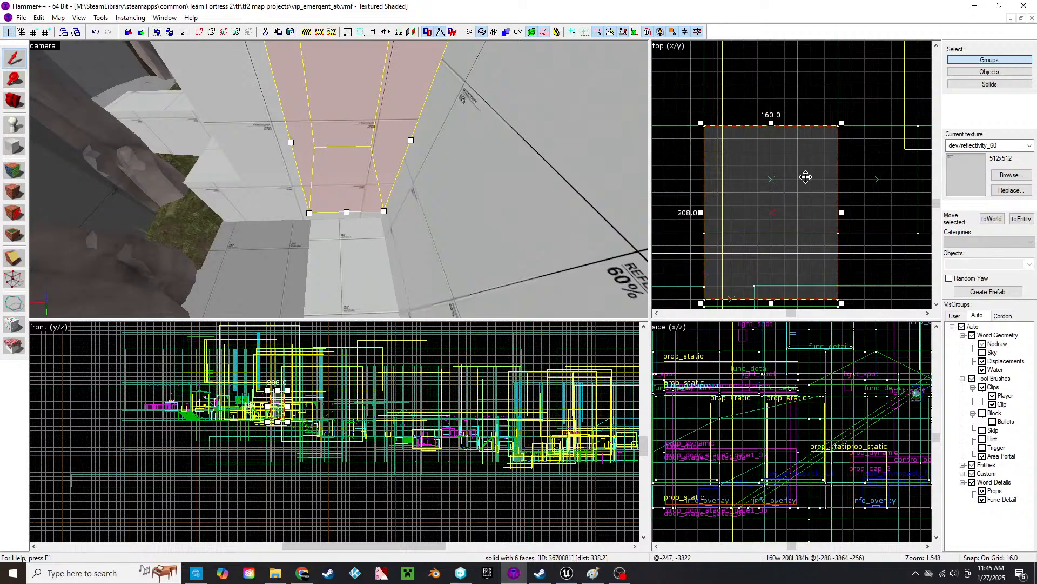
# - Inspect how the neighbouring 96 by 256 unit wall block lines up with the tall block and the passage around it
pyautogui.click(326, 247)
pyautogui.click(328, 205)
pyautogui.click(354, 216)
pyautogui.press('z')
pyautogui.click(339, 179)
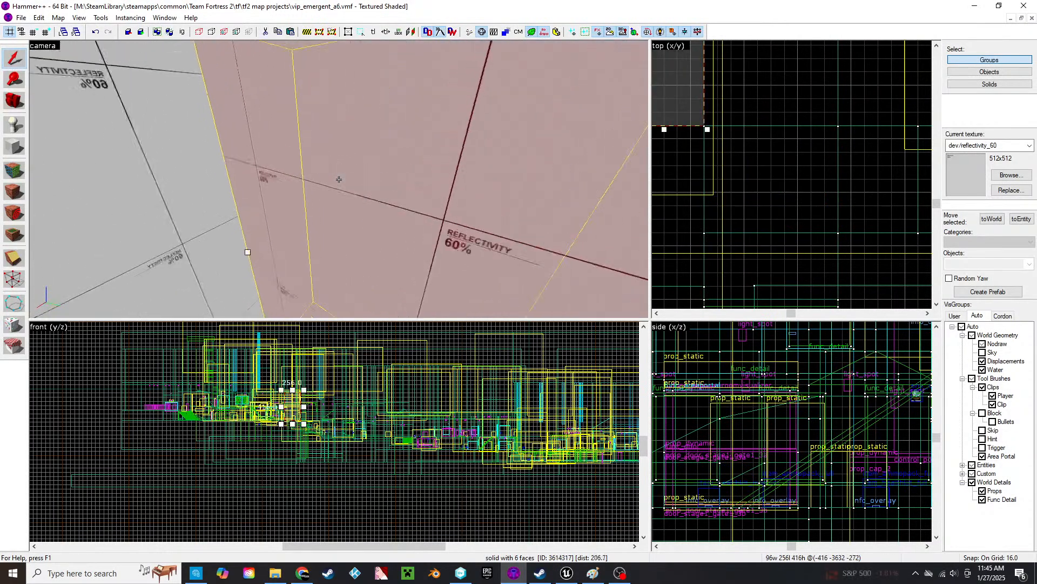
pyautogui.press('w')
pyautogui.press('a')
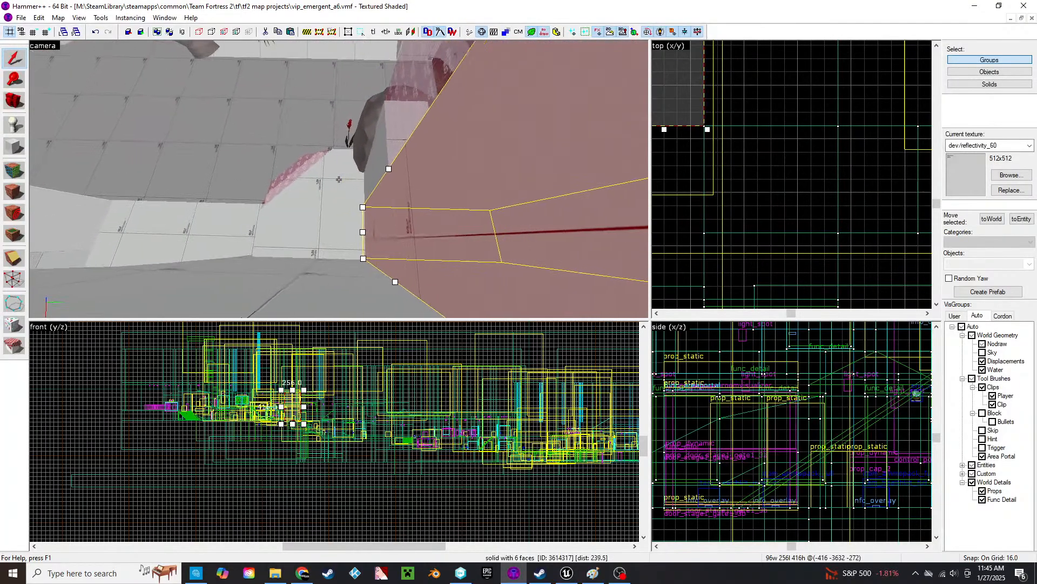
pyautogui.click(339, 179)
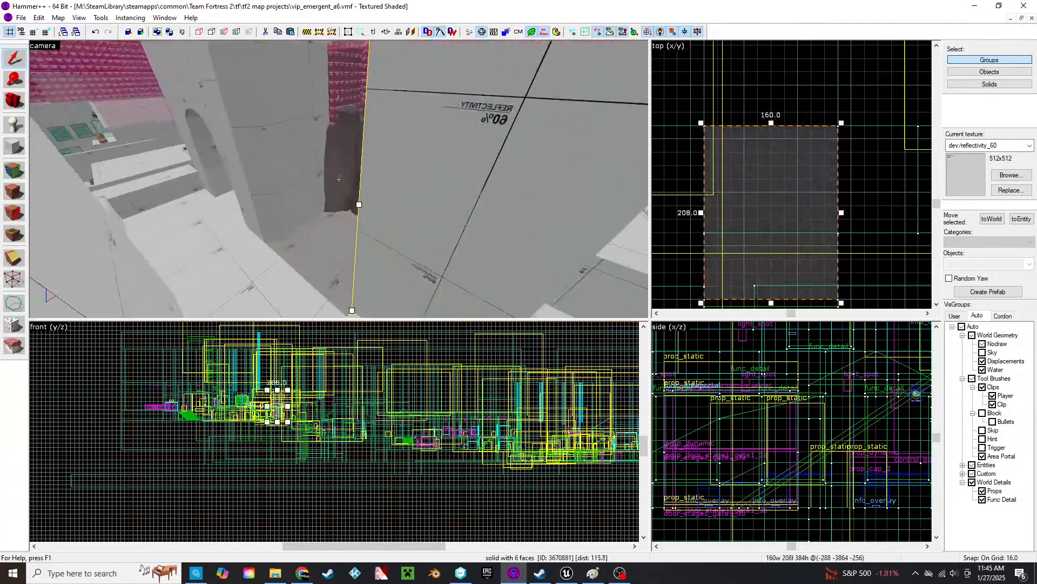
pyautogui.press('s')
pyautogui.press('z')
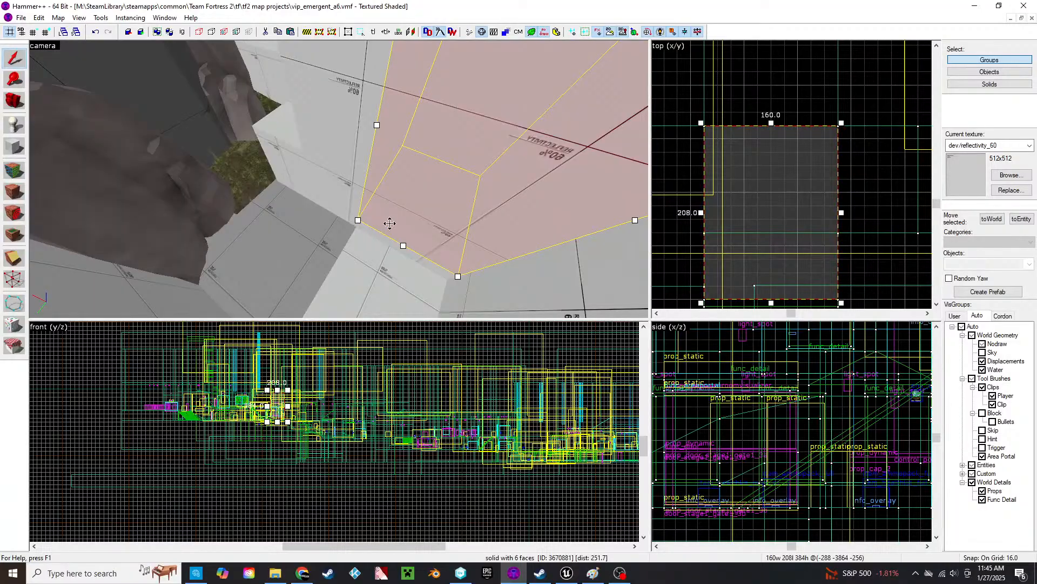
pyautogui.press('z')
# - Delete the tall rock prop standing beside the spiky plant and the player clip wall
pyautogui.click(339, 179)
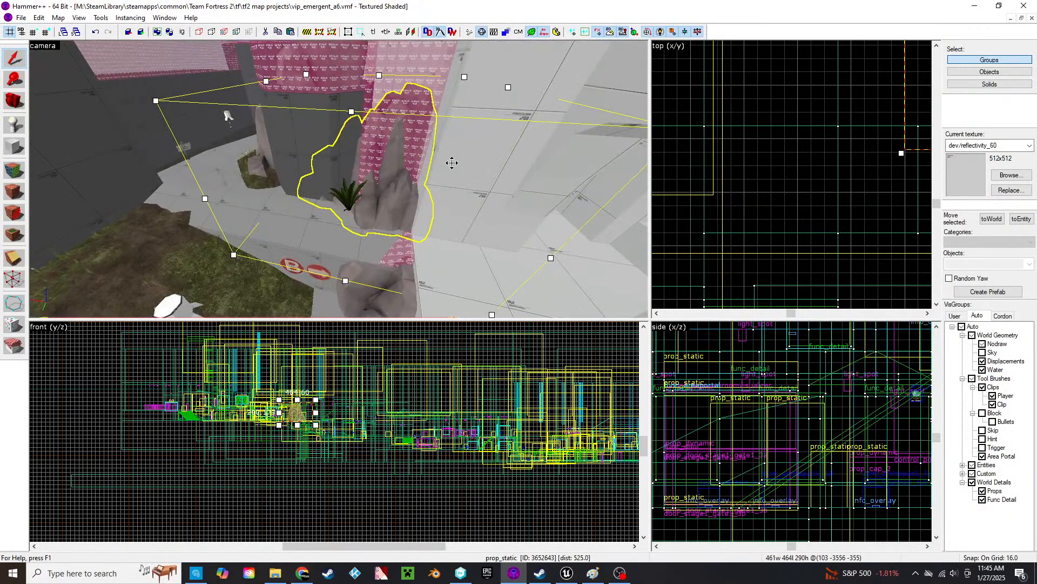
pyautogui.press('Delete')
pyautogui.press('z')
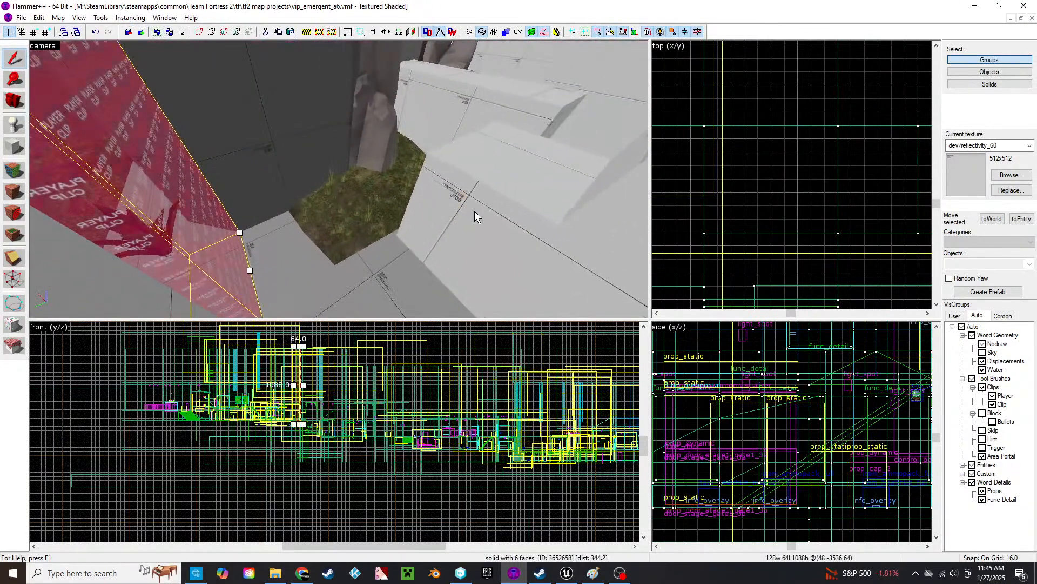
# - Delete the two pasted low wall blocks on the floor beside the shortened pillar
pyautogui.click(339, 180)
pyautogui.press('w')
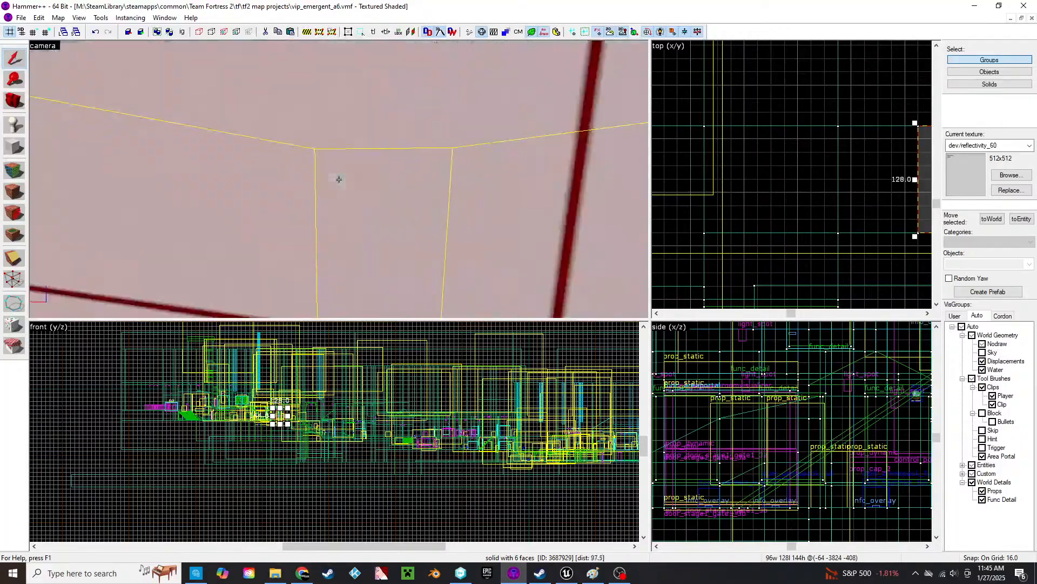
pyautogui.press('s')
pyautogui.click(315, 98)
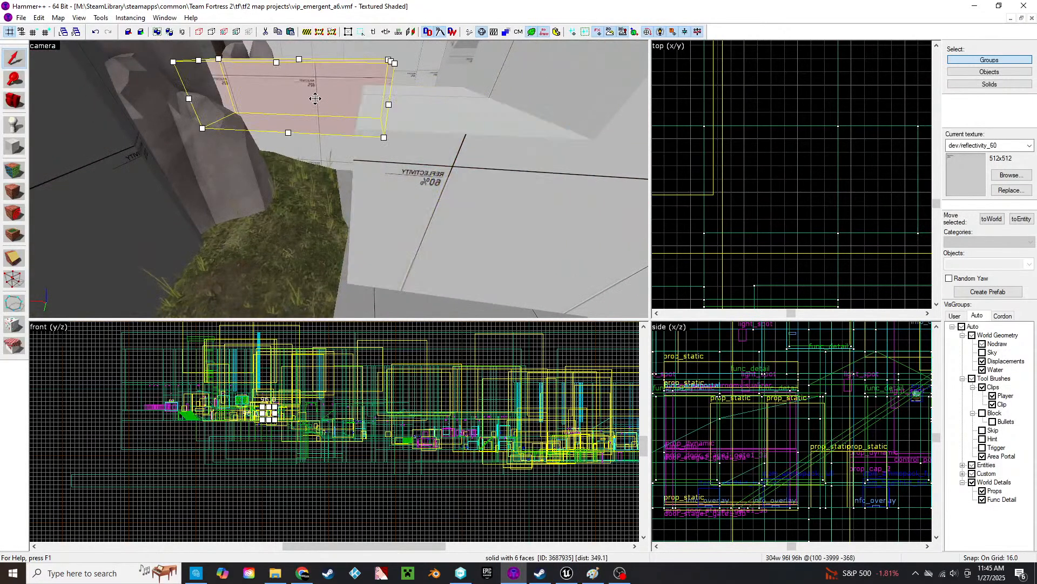
pyautogui.press('Delete')
pyautogui.click(324, 150)
pyautogui.press('Delete')
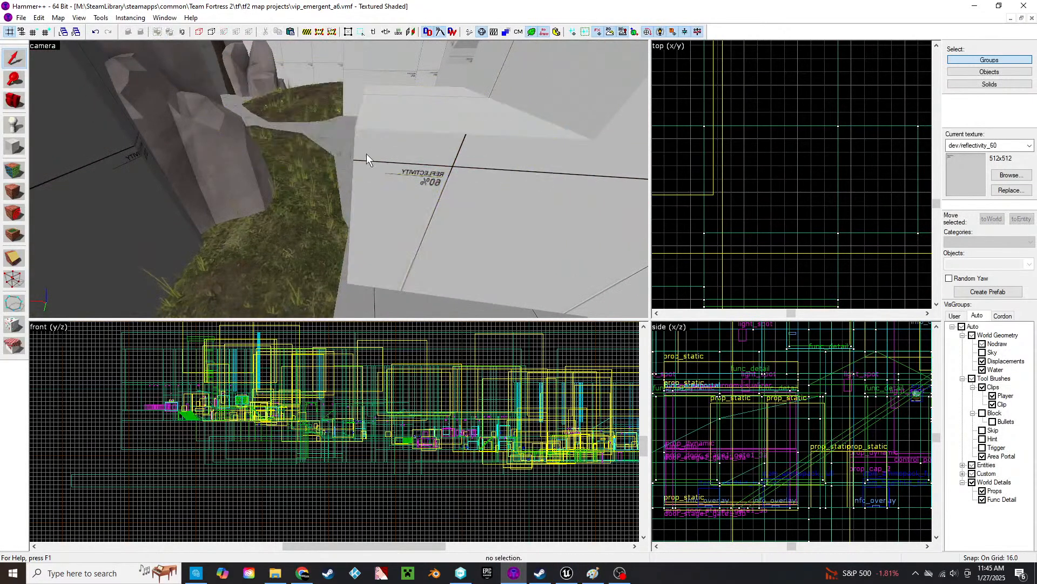
# - Enlarge the shortened 144-unit-high pillar in the top view to 224 by 336 units
pyautogui.click(367, 155)
pyautogui.moveTo(795, 221); pyautogui.dragTo(591, 228, button='middle')
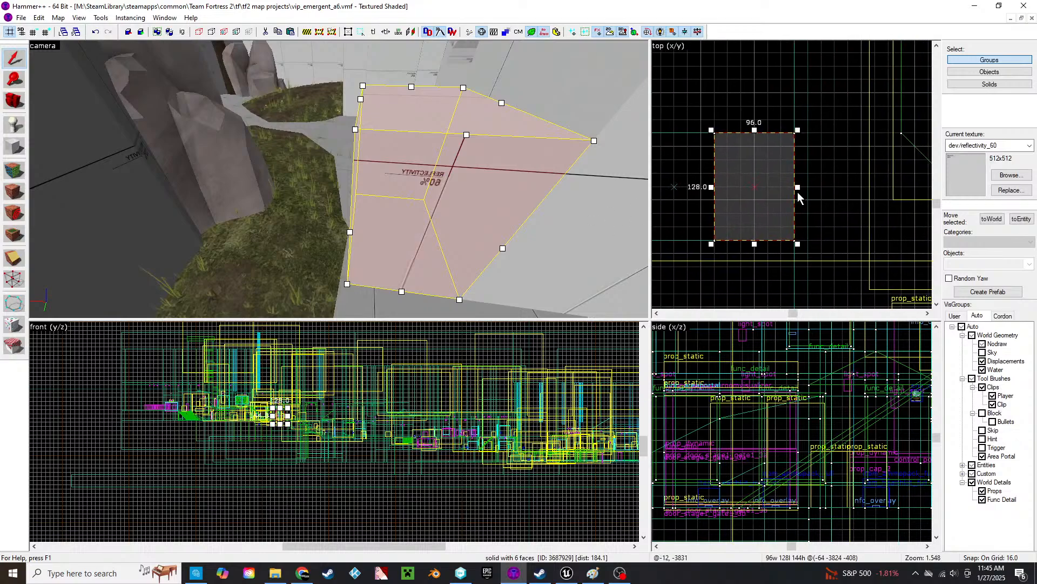
pyautogui.moveTo(797, 187); pyautogui.dragTo(904, 187)
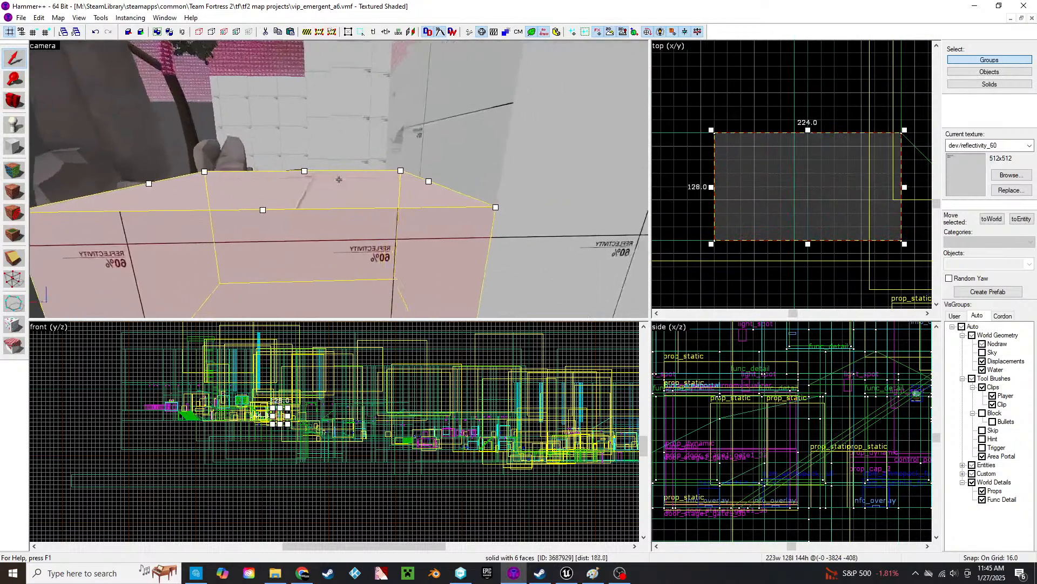
pyautogui.press('d')
pyautogui.moveTo(825, 143); pyautogui.dragTo(807, 226, button='middle')
pyautogui.moveTo(791, 215); pyautogui.dragTo(781, 43)
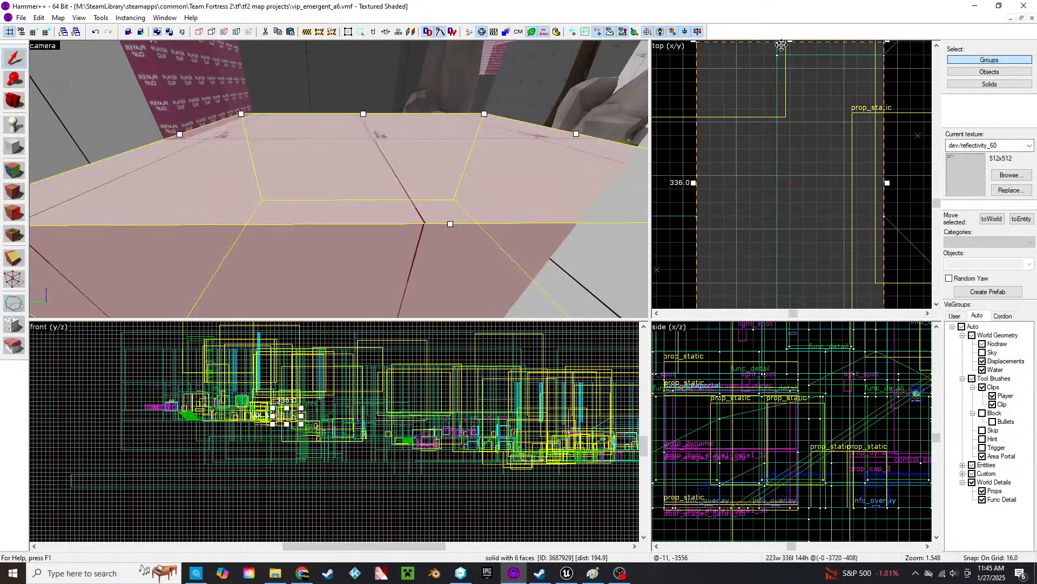
# - Trim the tall player clip brush beside the enlarged block to 48 units deep in the top view
pyautogui.press('z')
pyautogui.click(339, 180)
pyautogui.press('w')
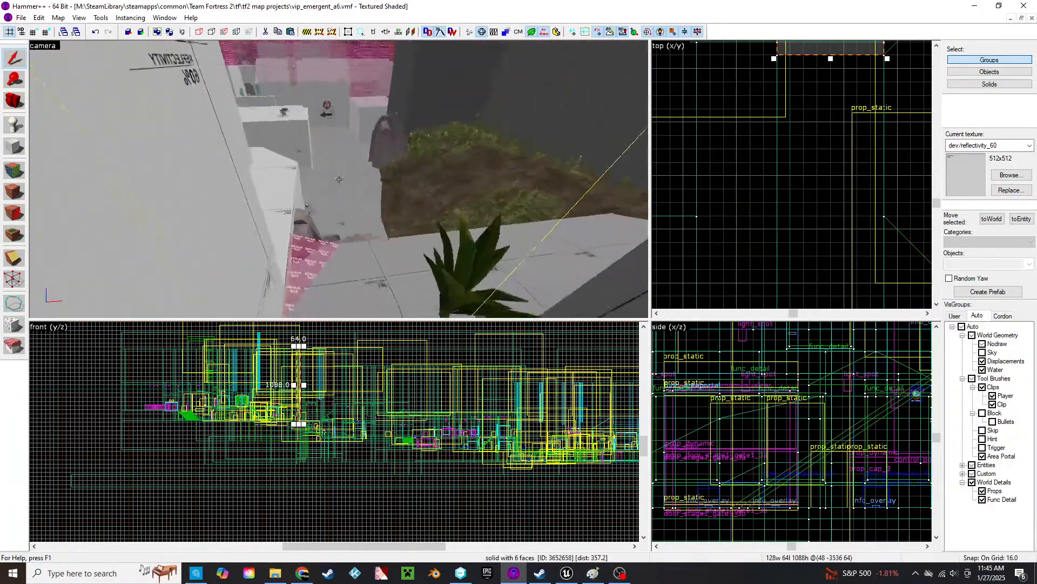
pyautogui.press('s')
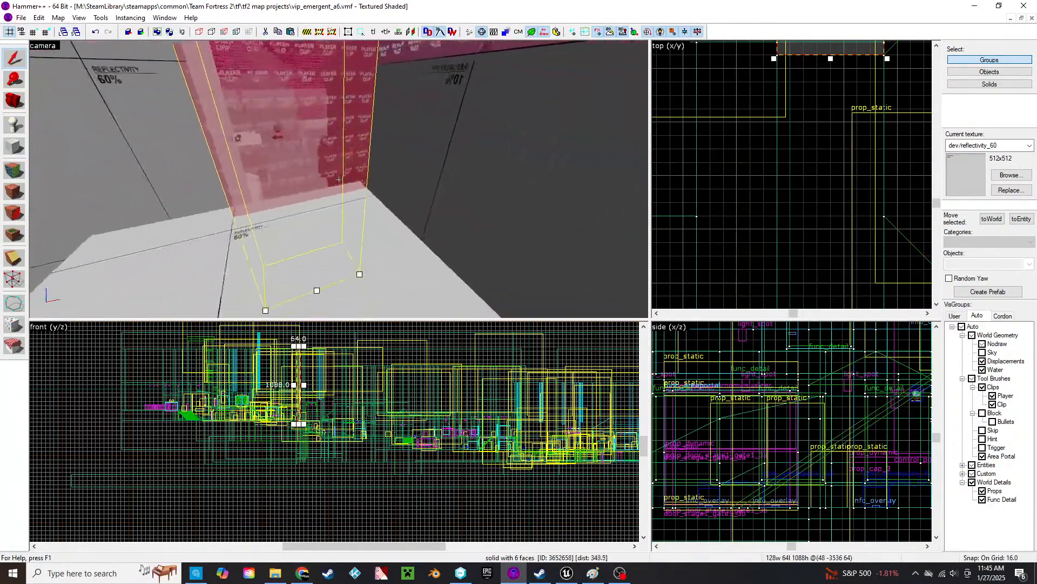
pyautogui.press('z')
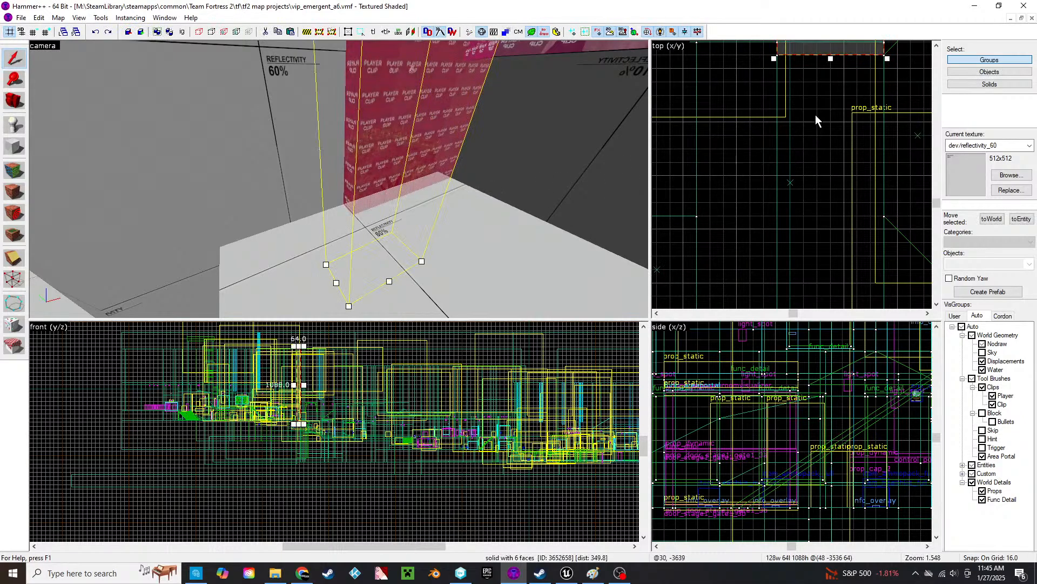
pyautogui.moveTo(815, 119); pyautogui.dragTo(803, 189, button='middle')
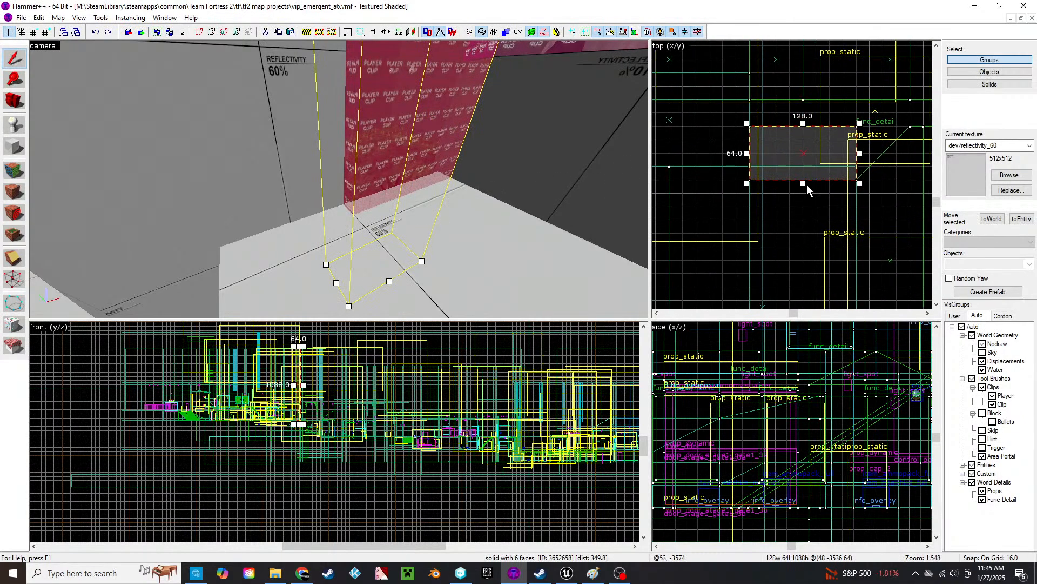
pyautogui.press('z')
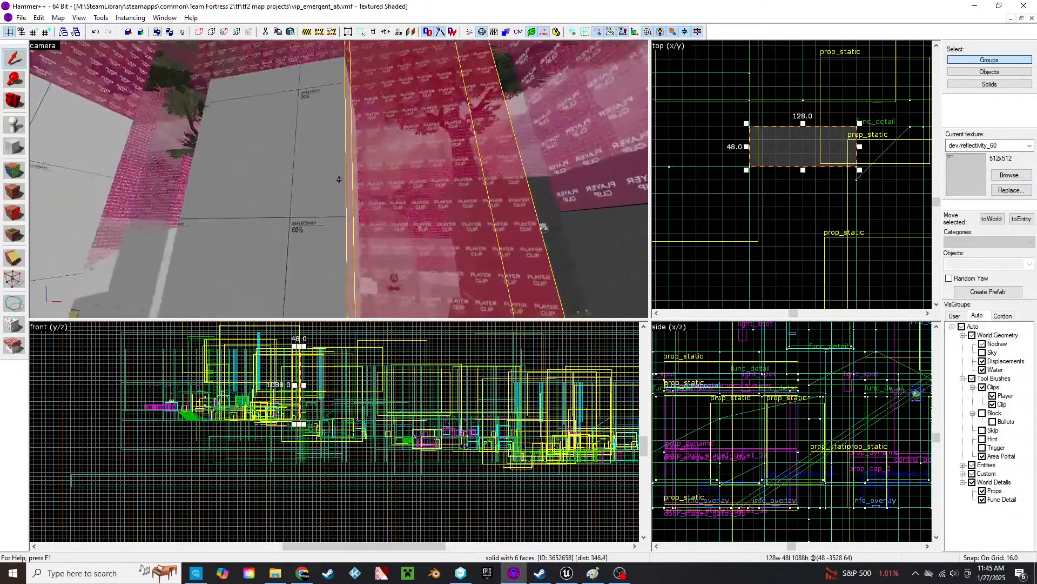
# - Duplicate the 192 by 112 unit wall block with the angled corner, placing the copy 128 units along the x axis
pyautogui.click(339, 180)
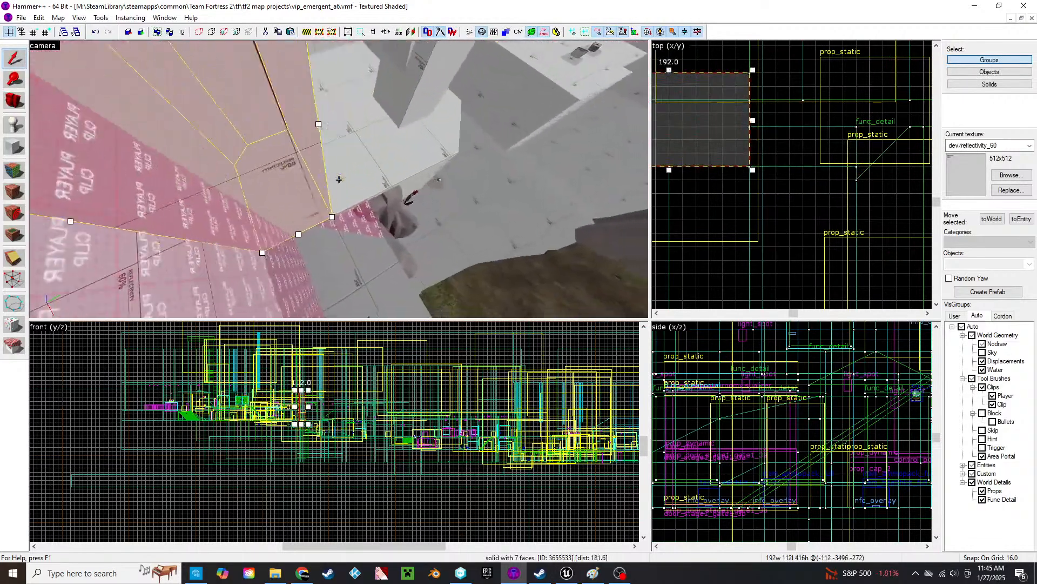
pyautogui.press('s')
pyautogui.press('z')
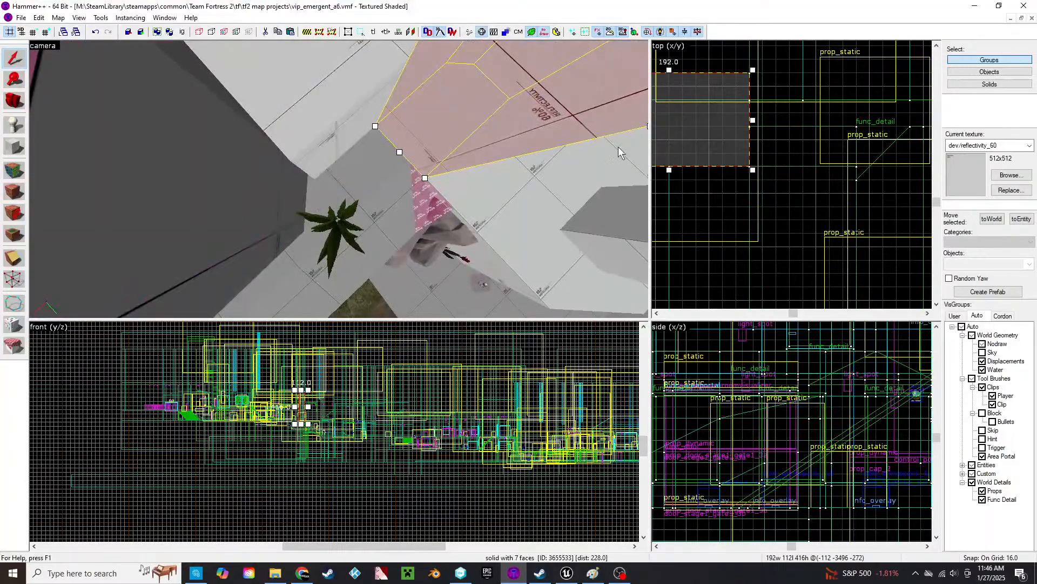
pyautogui.moveTo(736, 161); pyautogui.dragTo(757, 177, button='middle')
pyautogui.moveTo(736, 157); pyautogui.dragTo(931, 155)
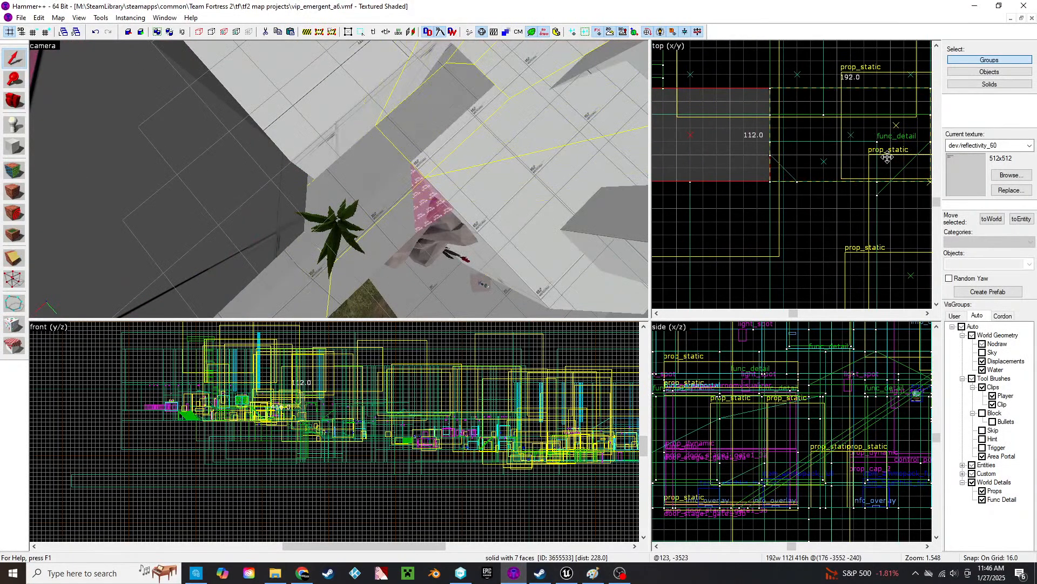
pyautogui.moveTo(844, 157); pyautogui.dragTo(819, 158)
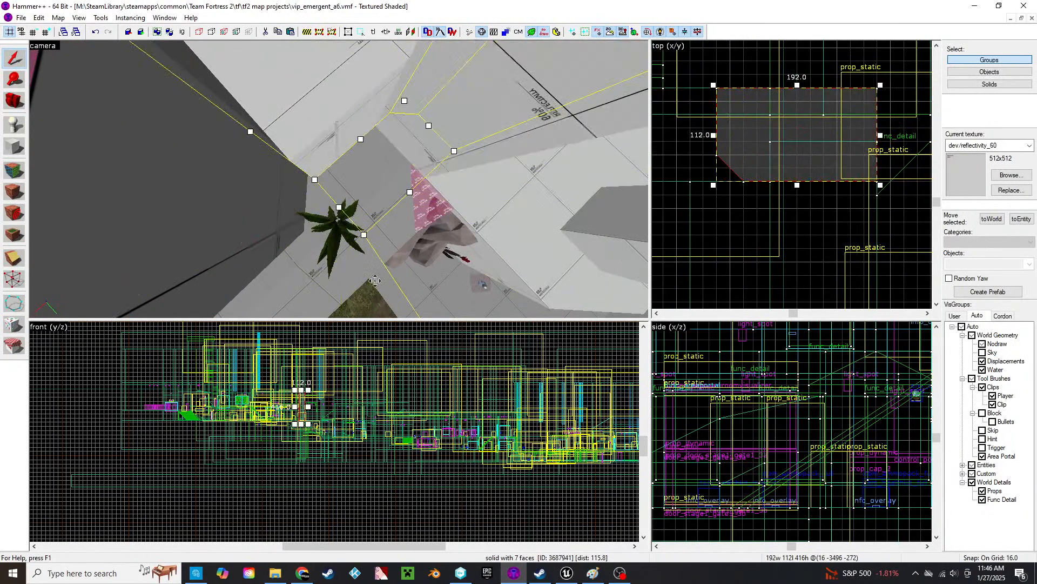
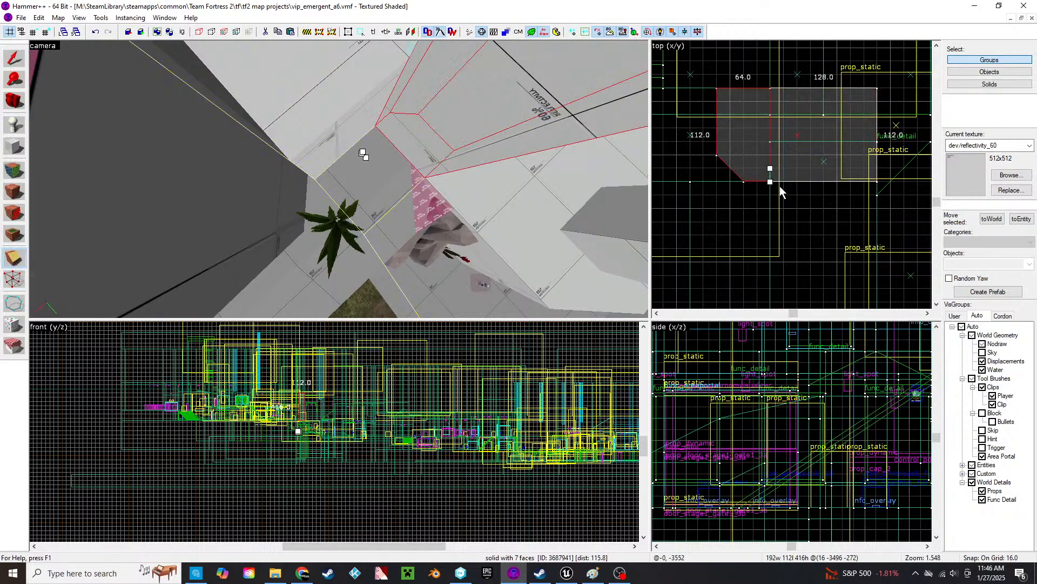
# - Clip the duplicated wall block at the original's edge, keeping only the 128 by 112 unit rectangular piece
pyautogui.press('Return')
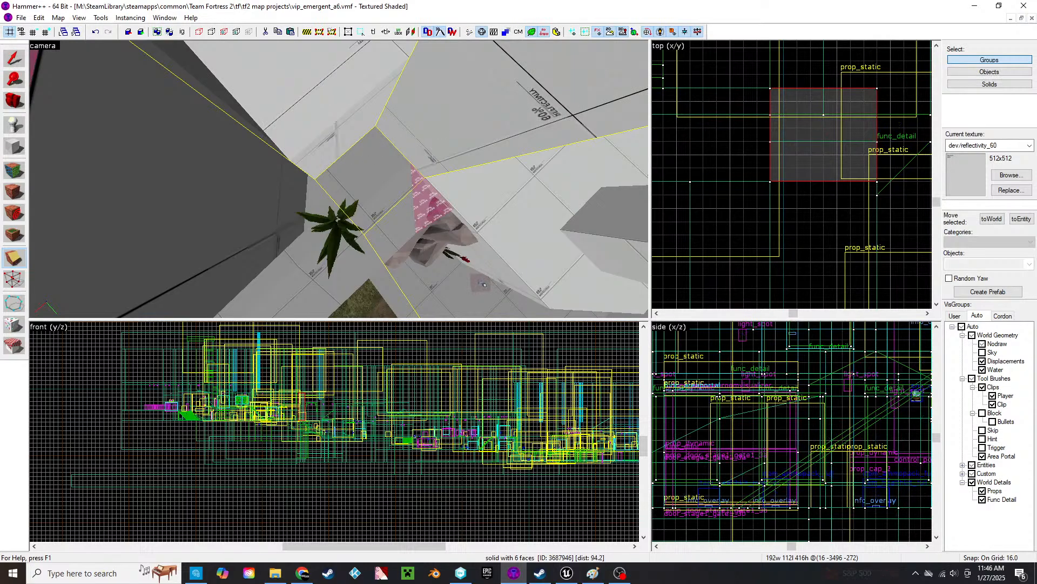
pyautogui.press('s')
pyautogui.press('z')
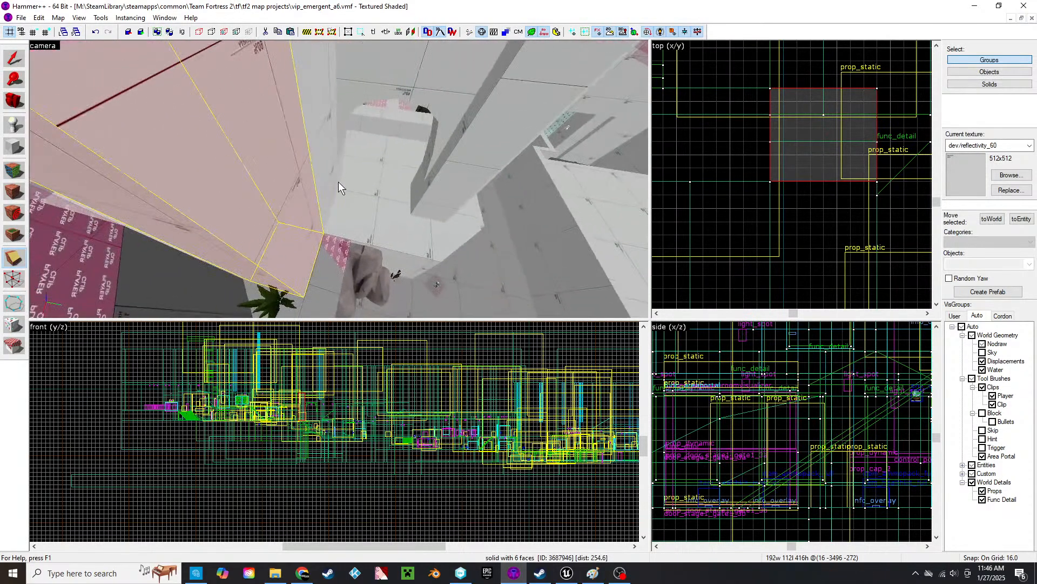
pyautogui.click(15, 61)
pyautogui.press('z')
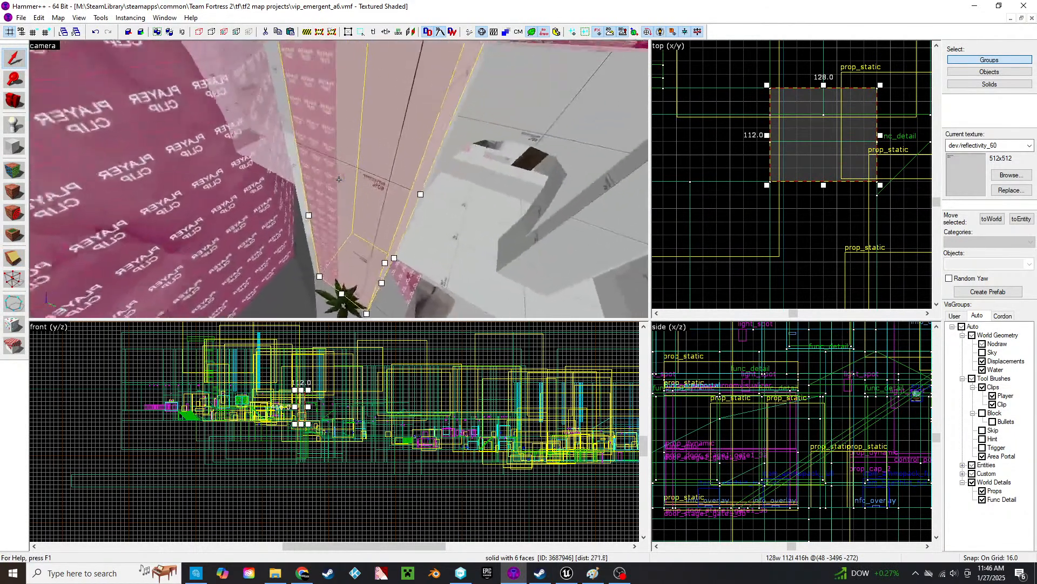
pyautogui.press('z')
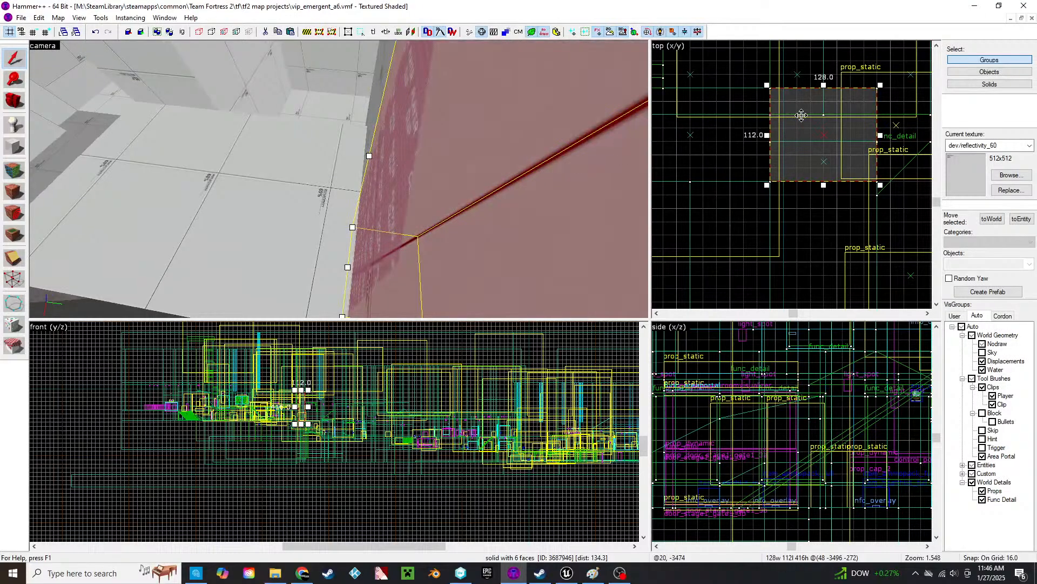
# - Shorten the selected 128-unit-wide wall brush to 48 units in the top view
pyautogui.moveTo(823, 186)
pyautogui.mouseDown()
pyautogui.moveTo(832, 114)
pyautogui.moveTo(844, 155)
pyautogui.moveTo(823, 182)
pyautogui.mouseUp()
pyautogui.click(822, 182)
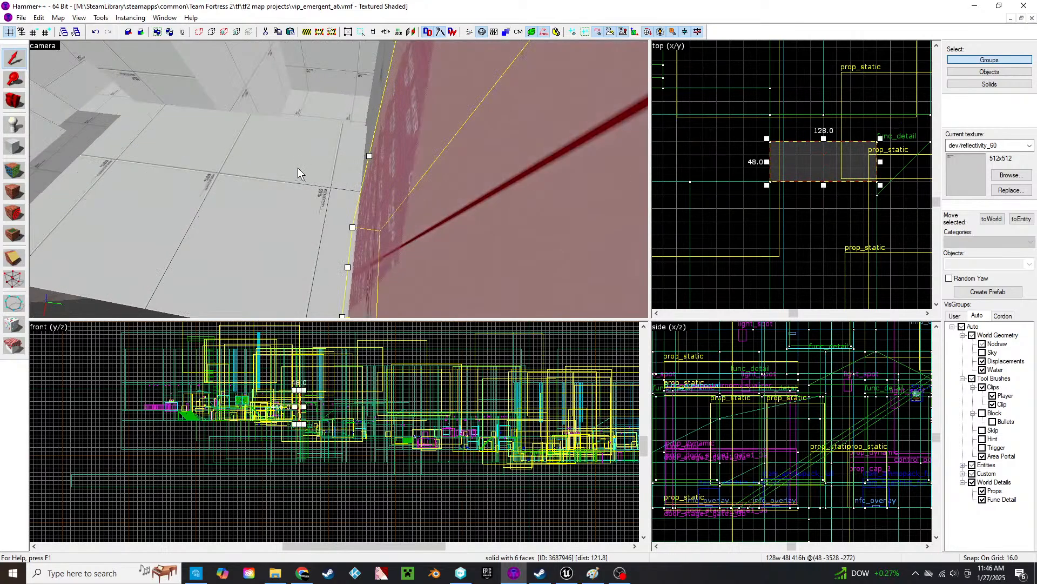
# - Square off the chamfered corner of the dark func_detail brush beside the plant by moving its corner vertices and merging the overlapping ones
pyautogui.moveTo(299, 171); pyautogui.dragTo(339, 179)
pyautogui.press('s')
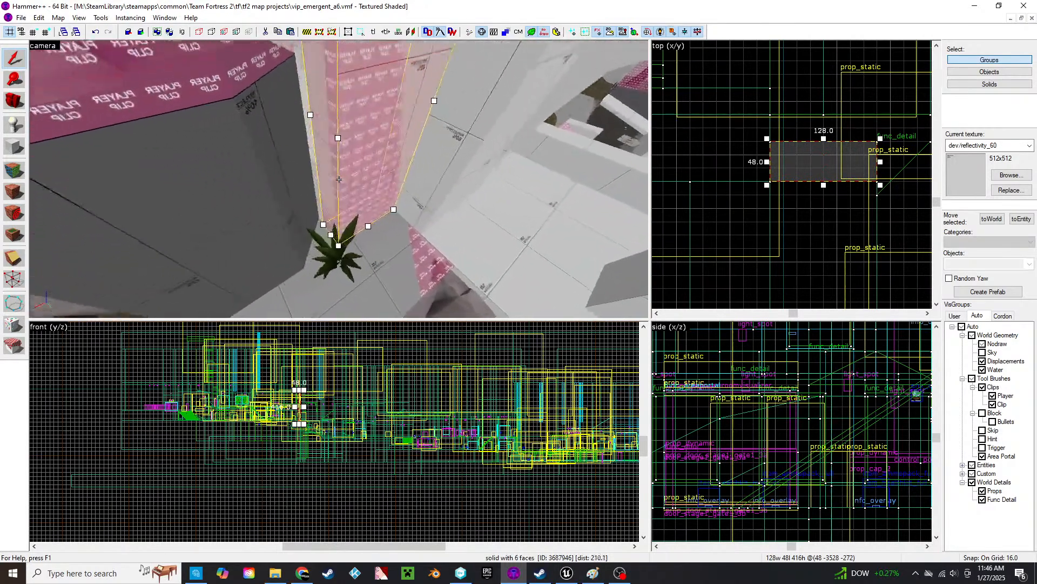
pyautogui.press('s')
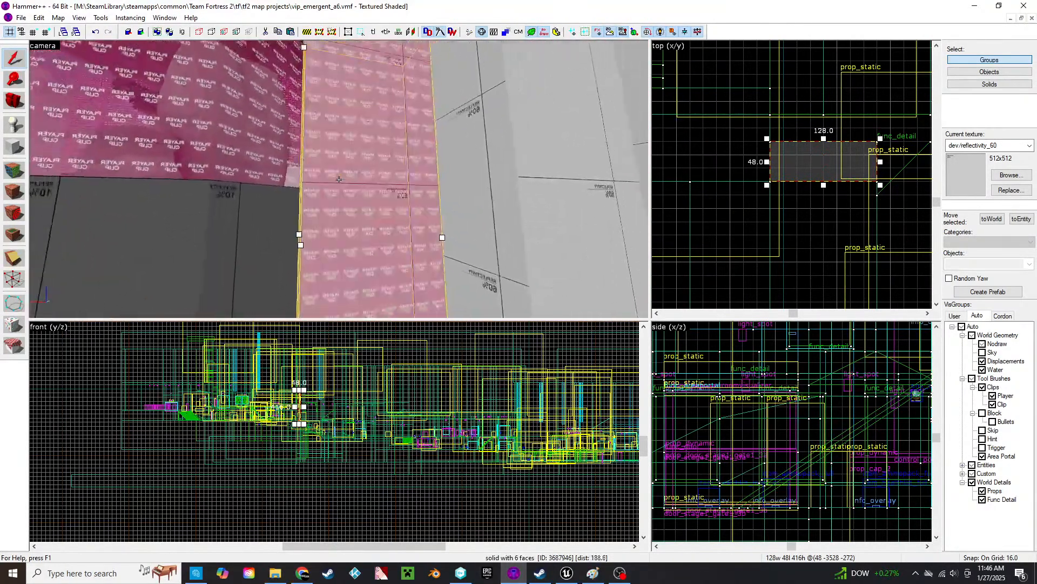
pyautogui.press('w')
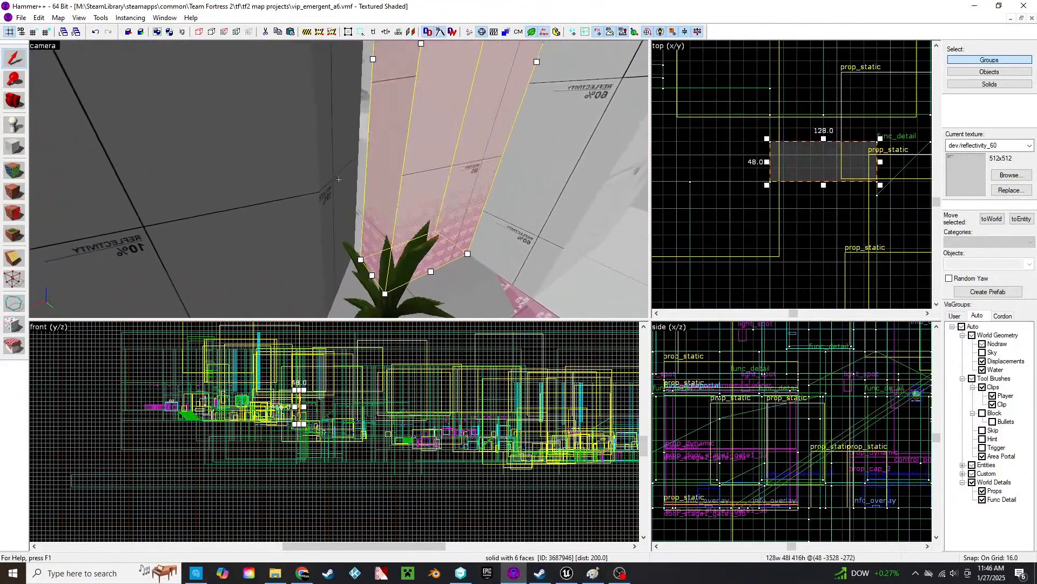
pyautogui.click(324, 163)
pyautogui.moveTo(845, 240); pyautogui.dragTo(723, 278, button='middle')
pyautogui.click(13, 281)
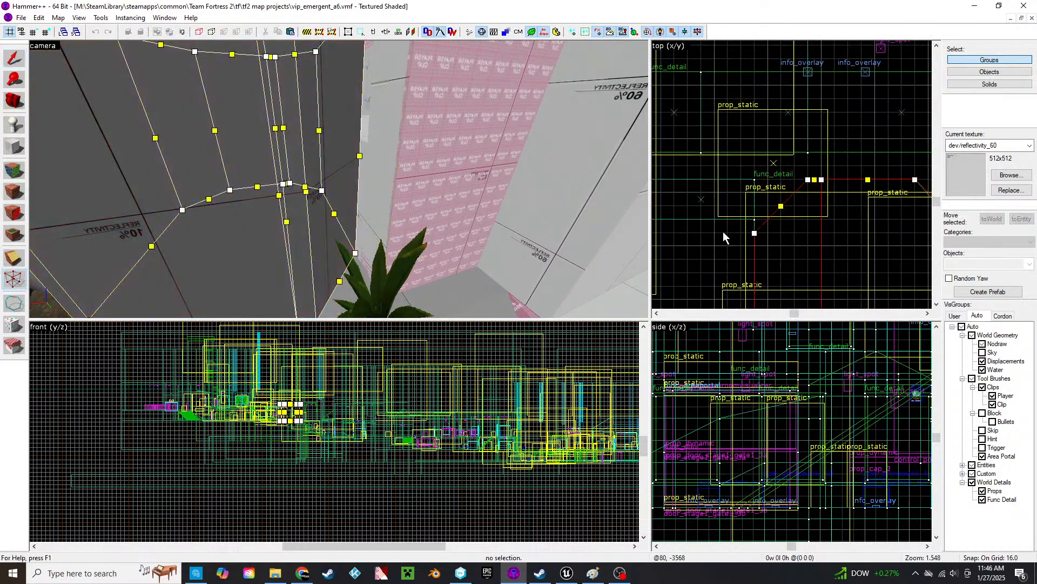
pyautogui.moveTo(754, 234)
pyautogui.mouseDown()
pyautogui.moveTo(755, 180)
pyautogui.moveTo(755, 193)
pyautogui.moveTo(765, 178)
pyautogui.moveTo(755, 179)
pyautogui.mouseUp()
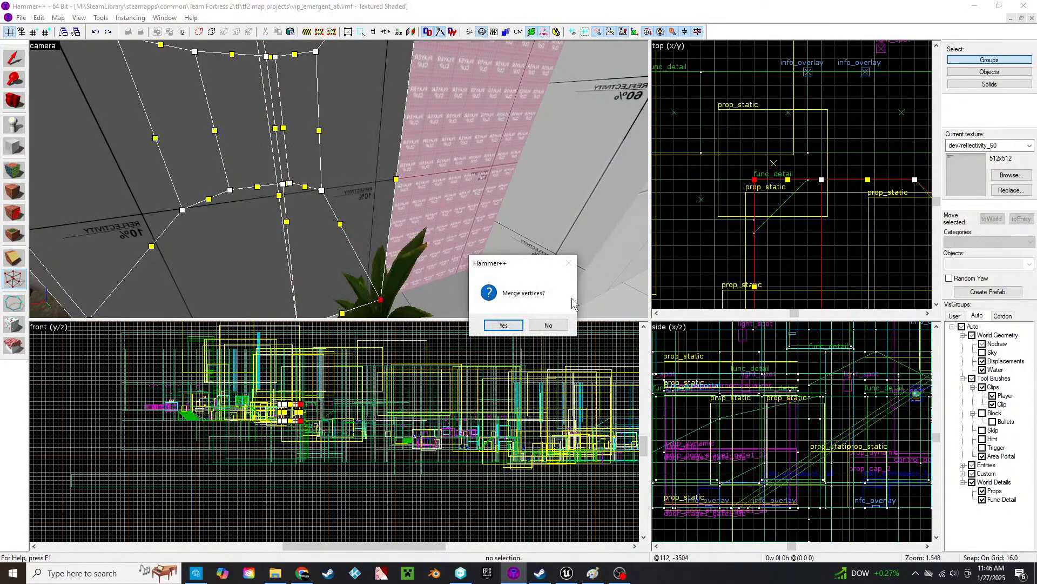
pyautogui.click(504, 324)
pyautogui.click(15, 59)
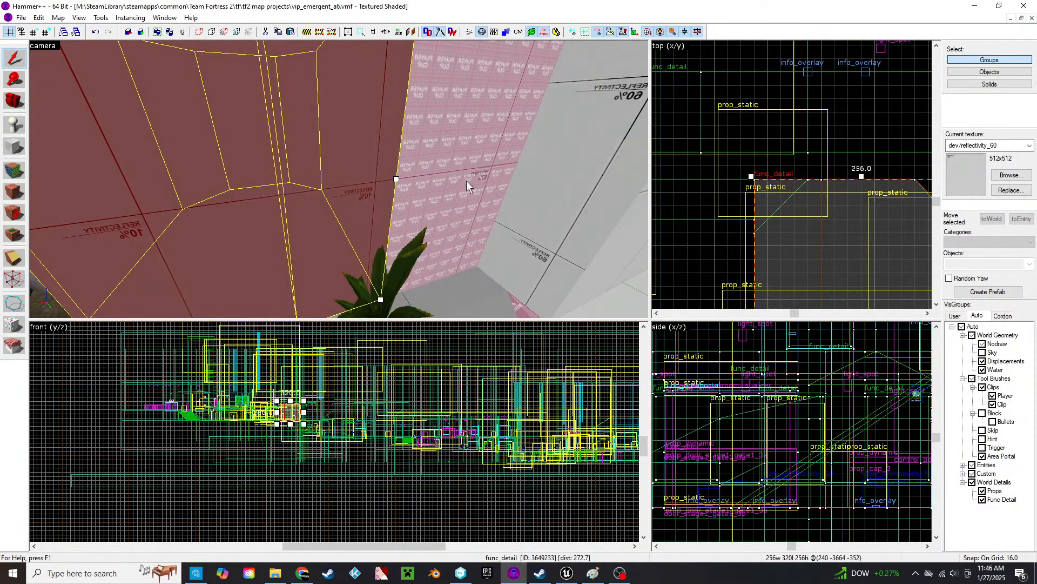
# - Examine the squared corner, the adjoining wall brushes and the floor inside the passage
pyautogui.click(477, 179)
pyautogui.click(469, 287)
pyautogui.press('z')
pyautogui.click(339, 179)
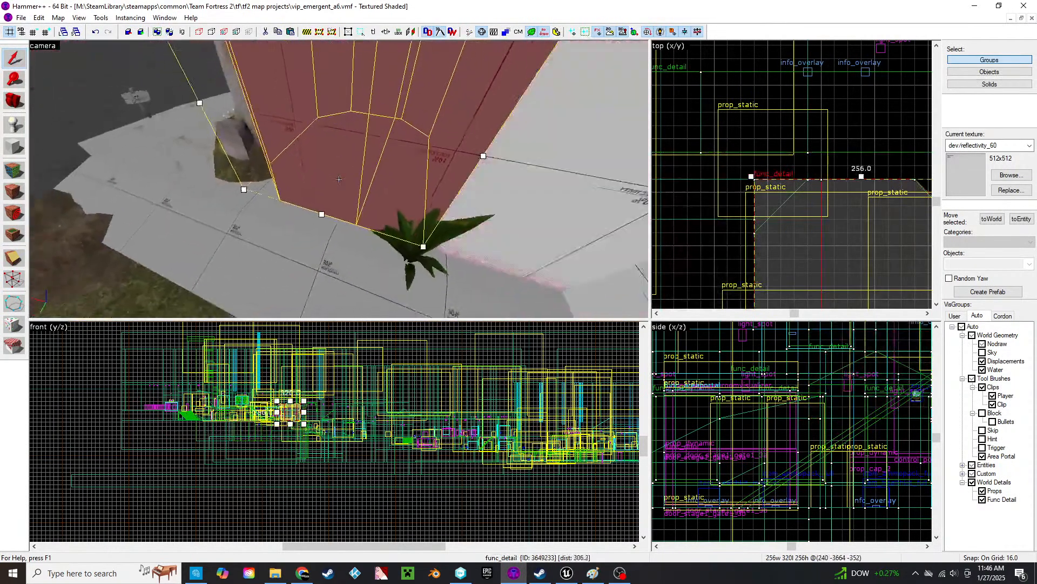
pyautogui.press('w')
pyautogui.press('s')
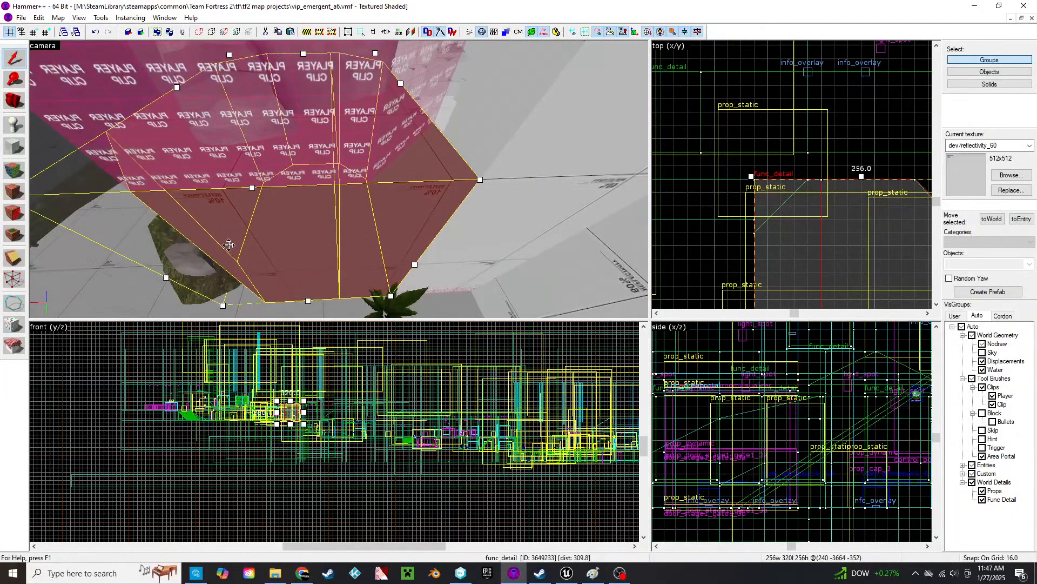
pyautogui.click(524, 165)
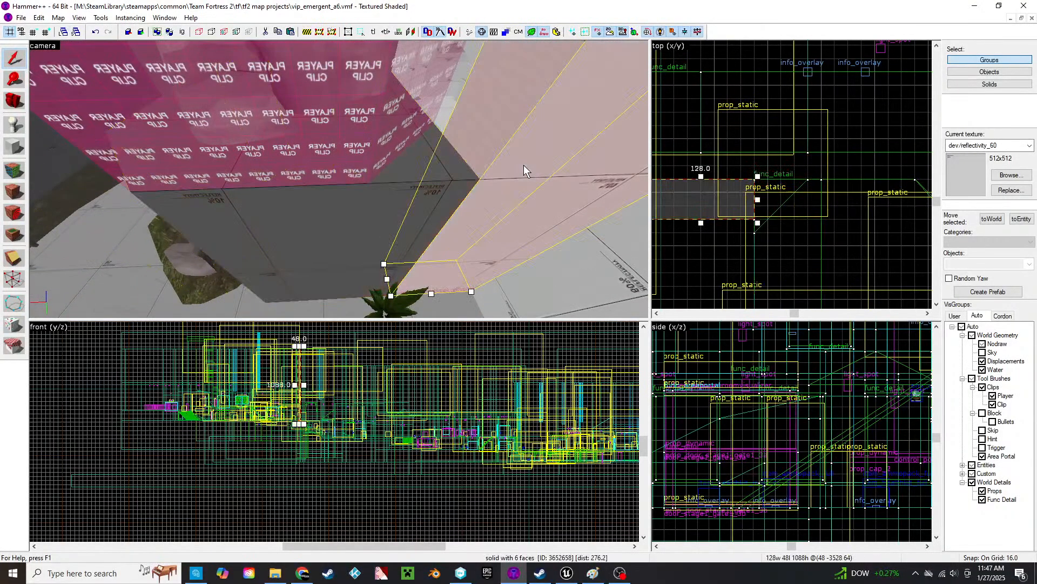
pyautogui.press('z')
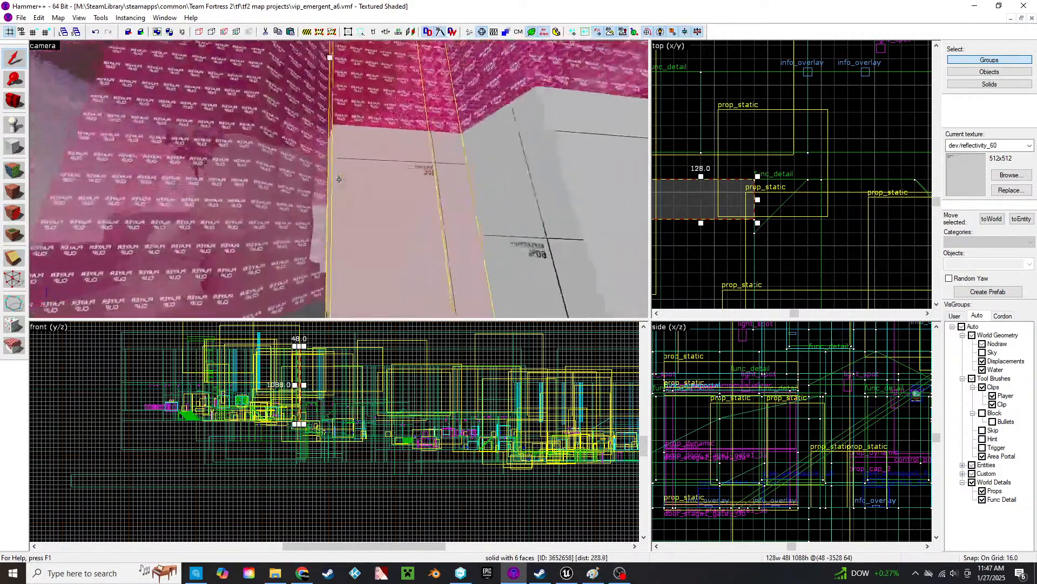
pyautogui.press('s')
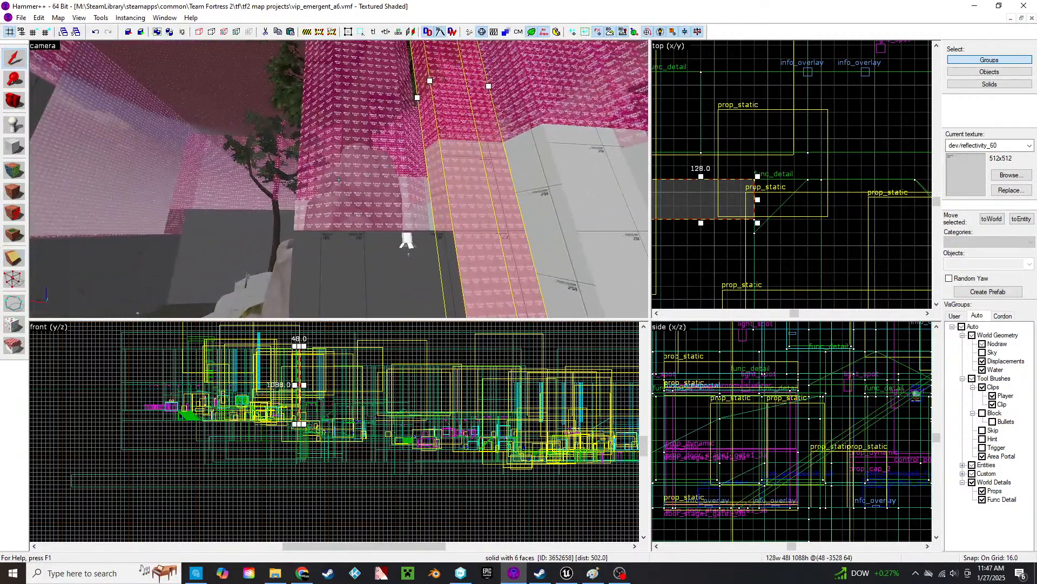
pyautogui.click(339, 178)
pyautogui.press('w')
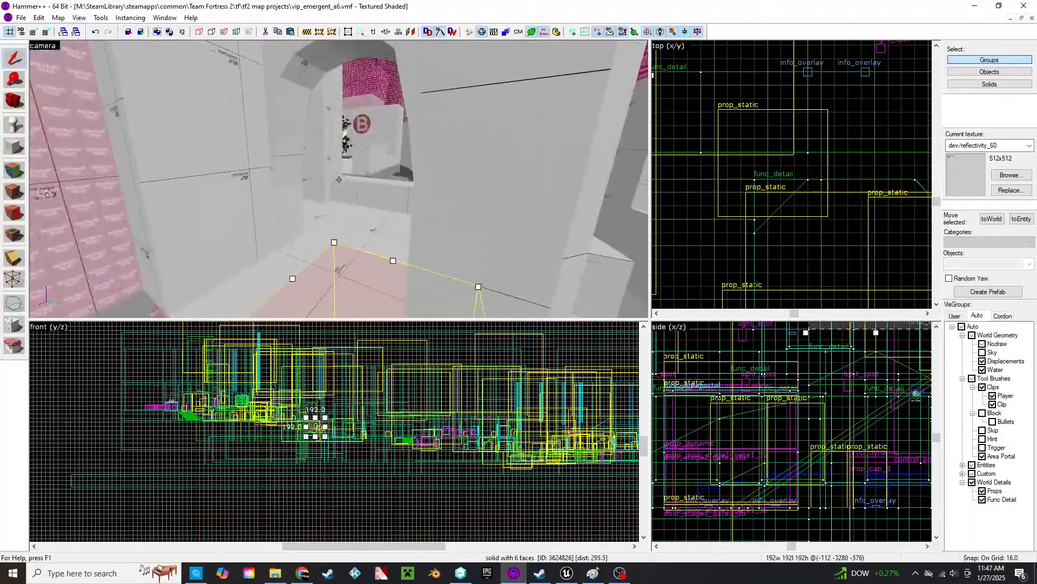
pyautogui.press('w')
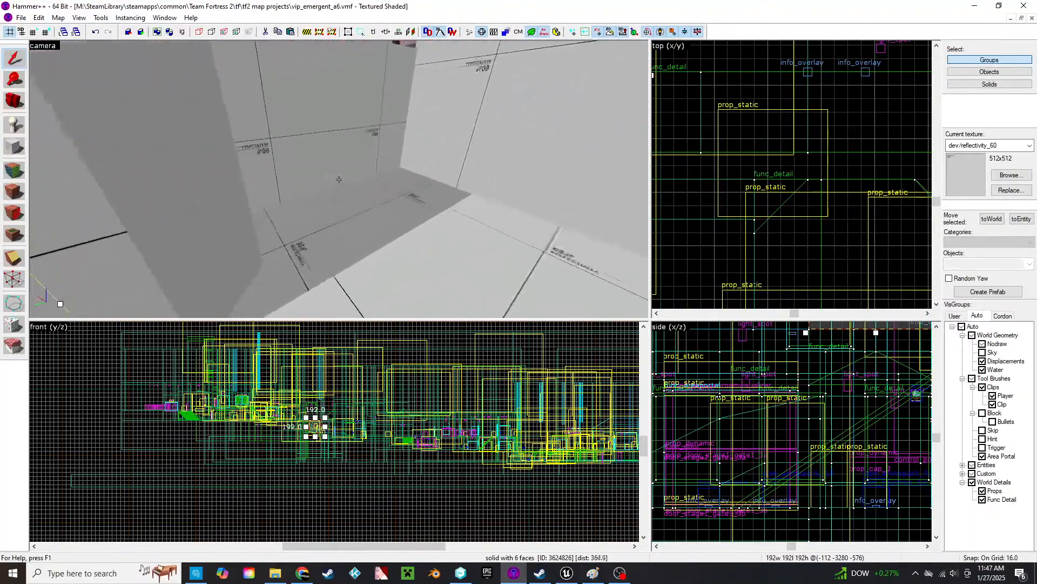
pyautogui.click(339, 179)
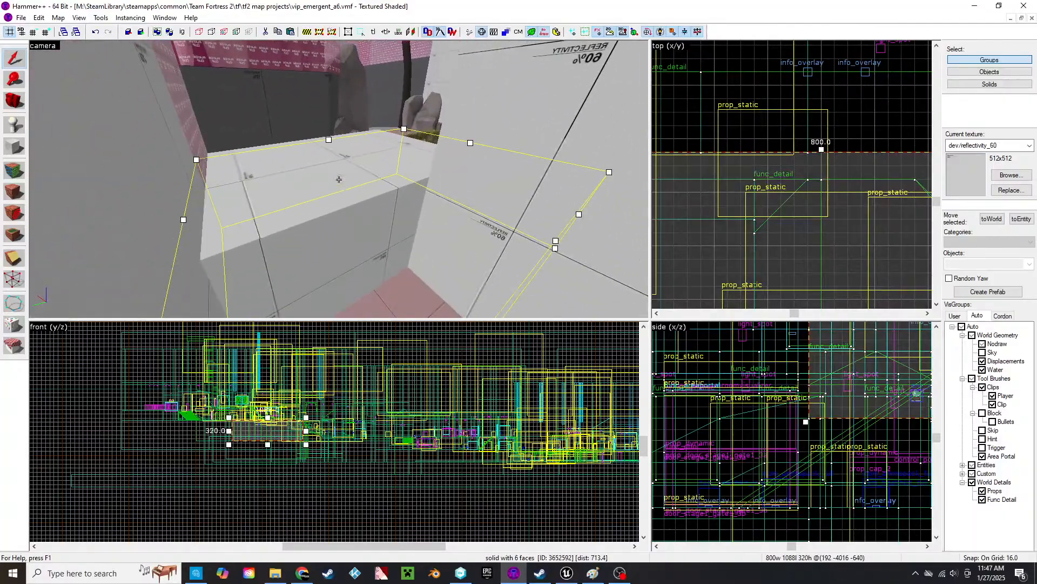
# - Lower the top of the light block beside the passage so the brush is 128 units high
pyautogui.click(339, 179)
pyautogui.press('z')
pyautogui.scroll(10, 290, 432)
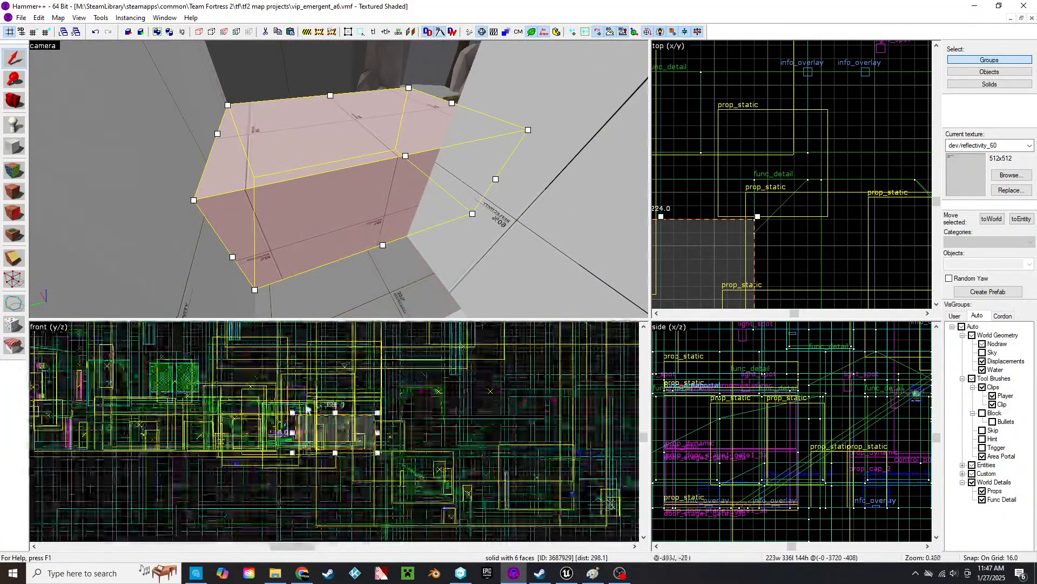
pyautogui.moveTo(346, 423); pyautogui.dragTo(347, 429)
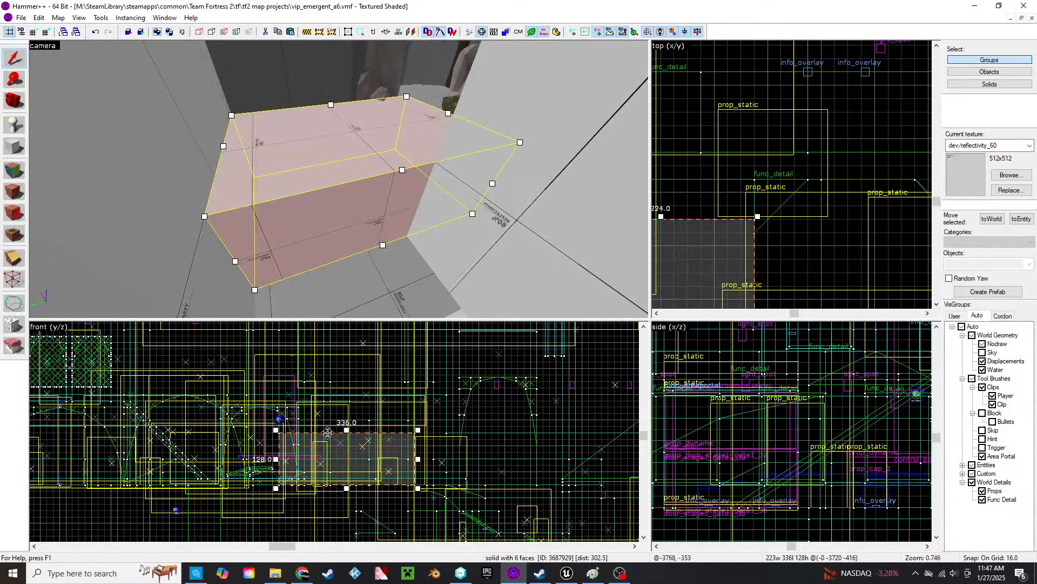
pyautogui.scroll(5, 413, 454)
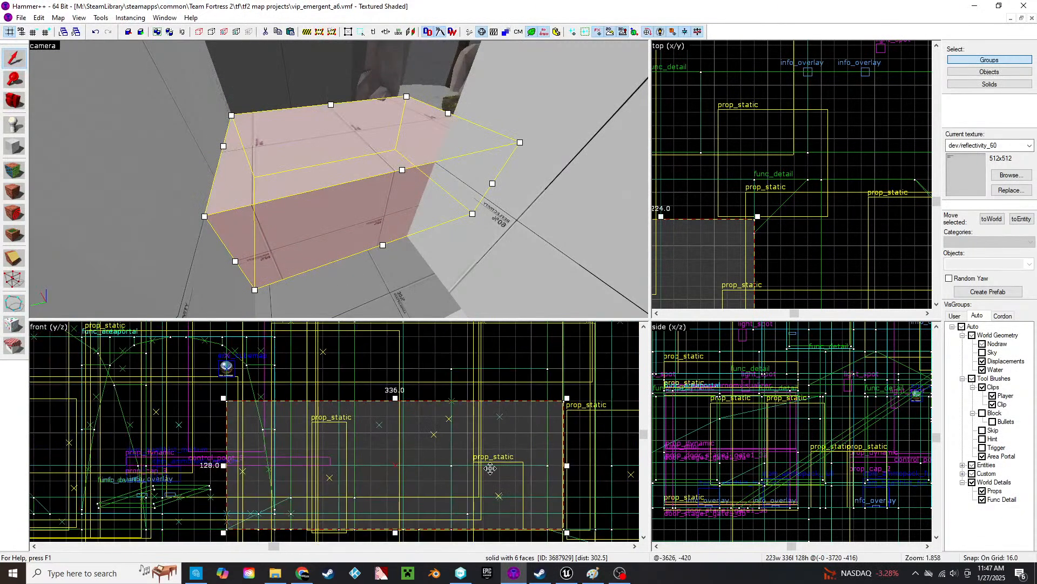
# - Shorten the 96-unit-wide wall brush and the matching brush directly above it to 112 units in the top view
pyautogui.press('z')
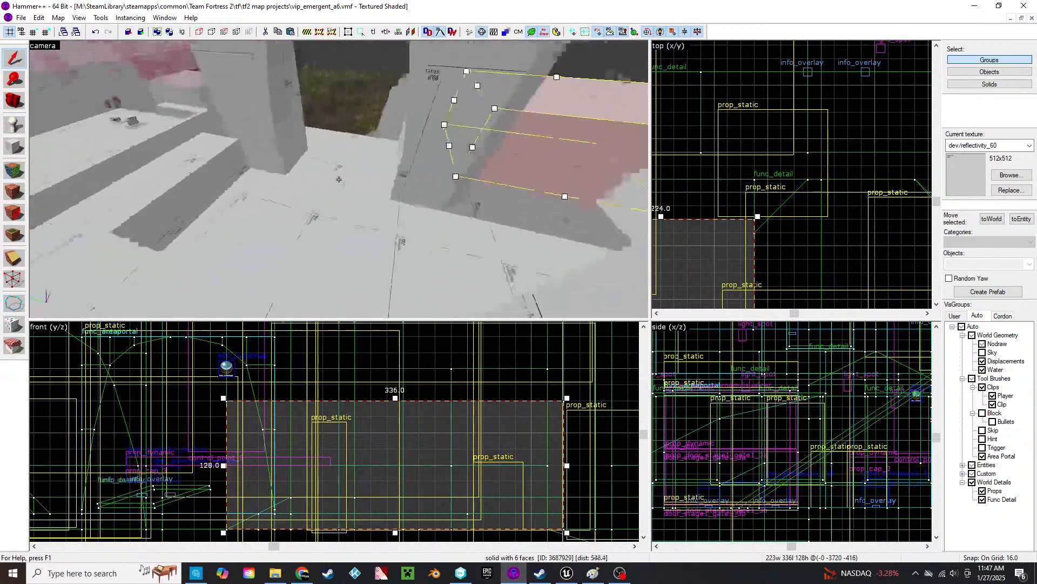
pyautogui.click(339, 179)
pyautogui.press('s')
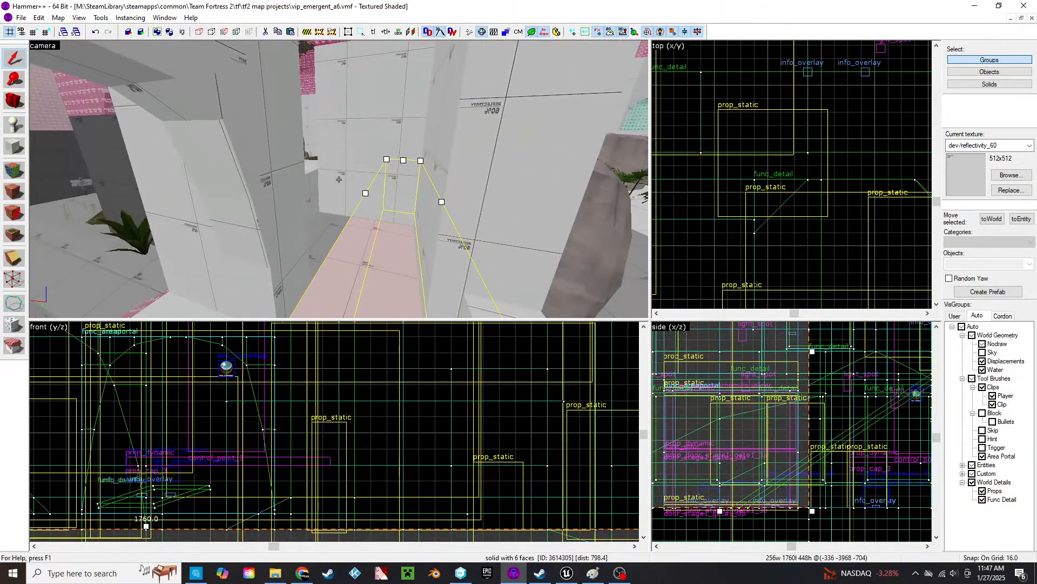
pyautogui.press('w')
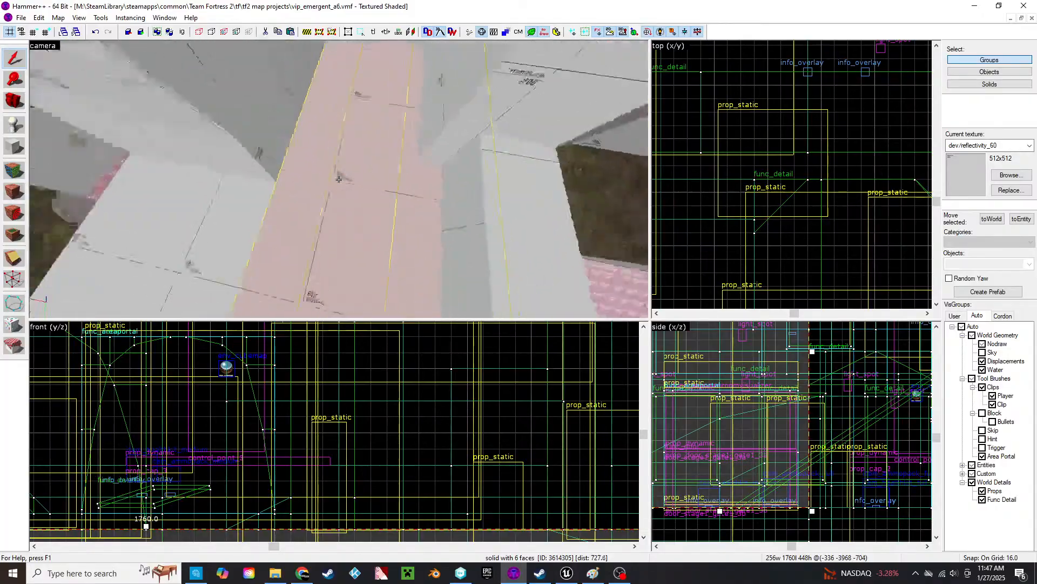
pyautogui.press('w')
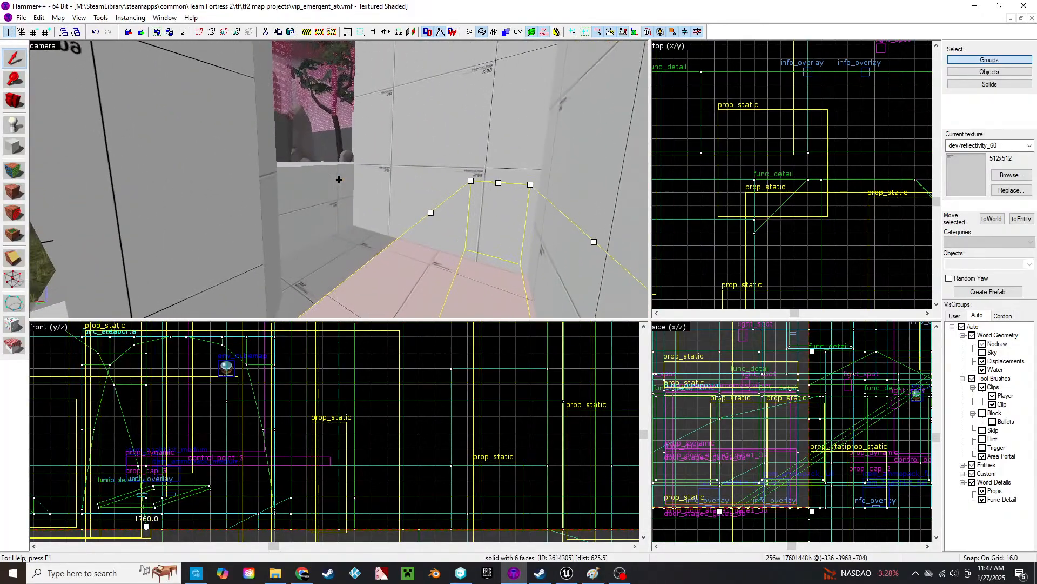
pyautogui.press('w')
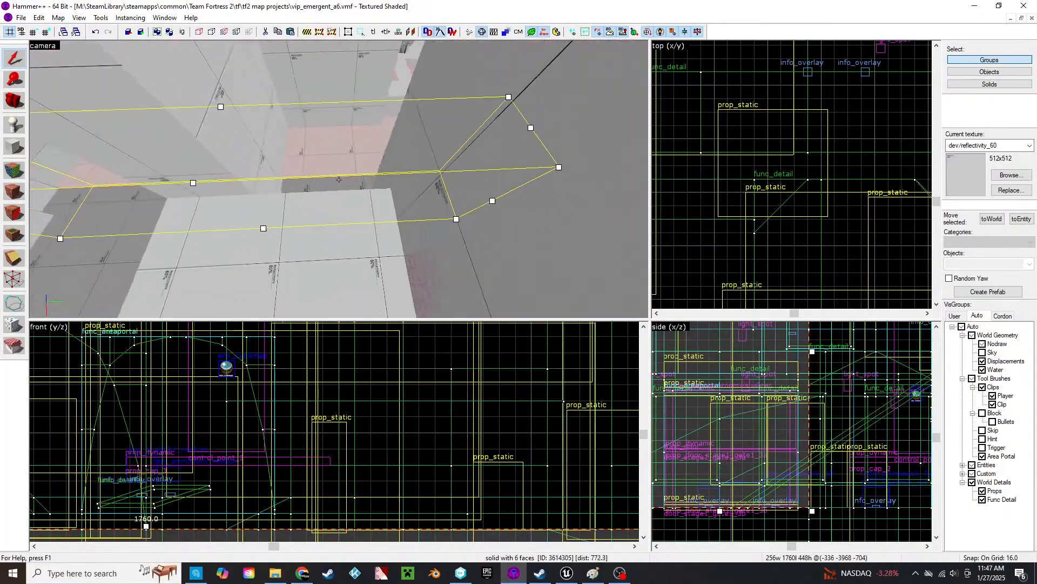
pyautogui.press('z')
pyautogui.click(323, 173)
pyautogui.press('z')
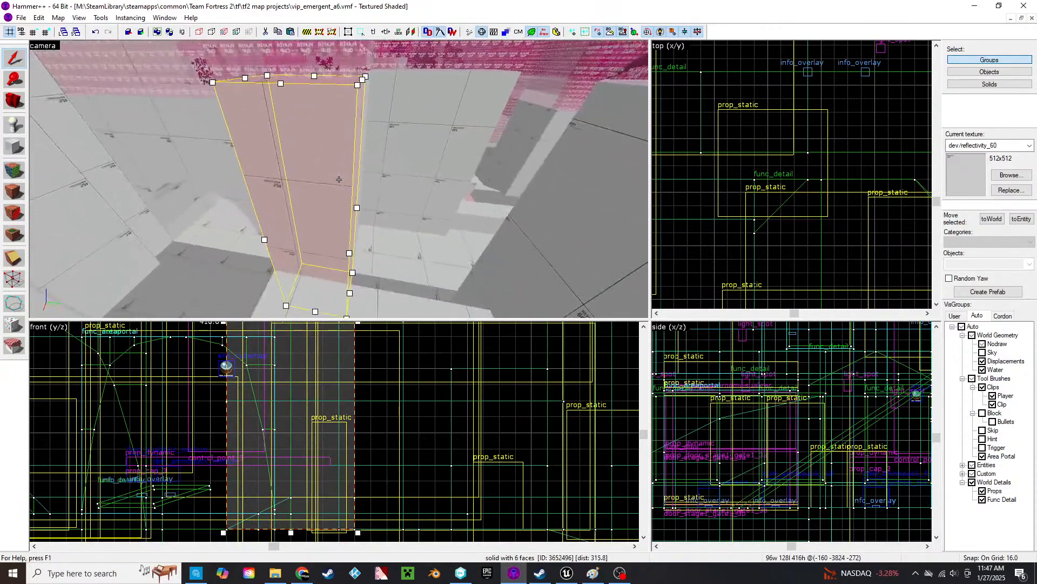
pyautogui.scroll(-7, 794, 222)
pyautogui.moveTo(775, 226); pyautogui.dragTo(824, 153, button='middle')
pyautogui.scroll(5, 779, 224)
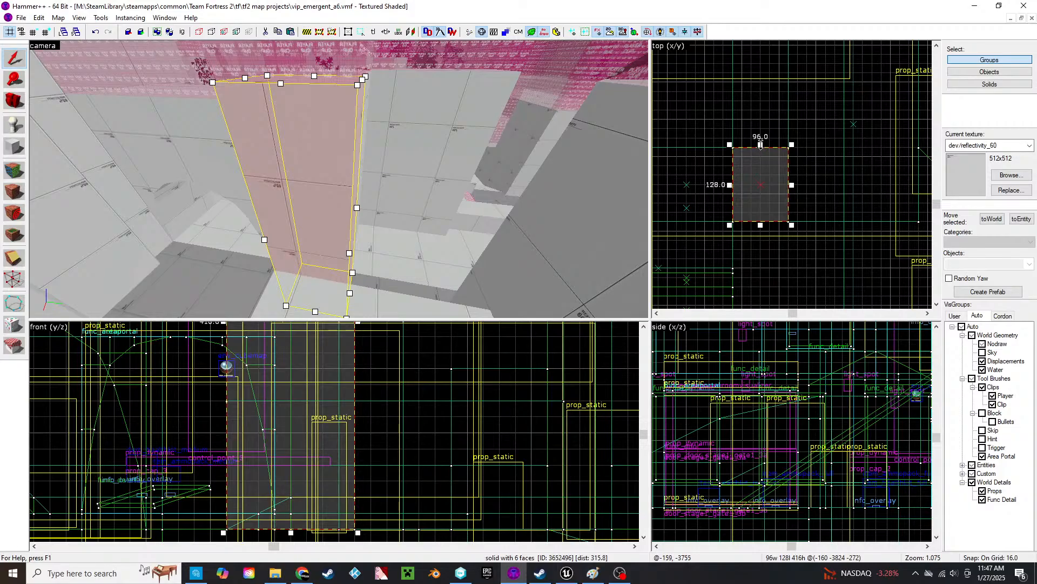
pyautogui.moveTo(761, 144); pyautogui.dragTo(760, 155)
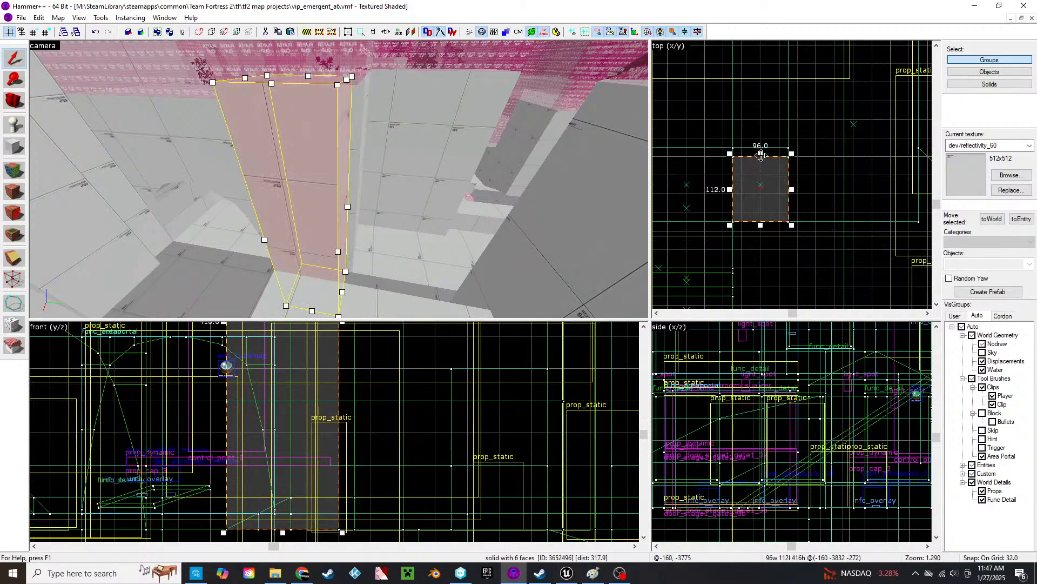
pyautogui.hotkey('ctrl', 'z')
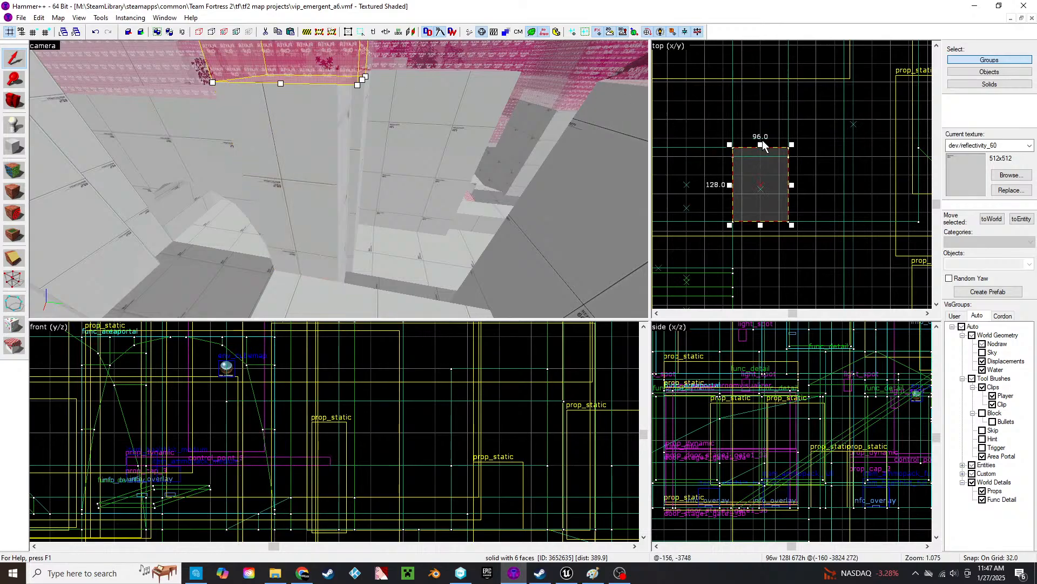
pyautogui.moveTo(761, 144); pyautogui.dragTo(760, 154)
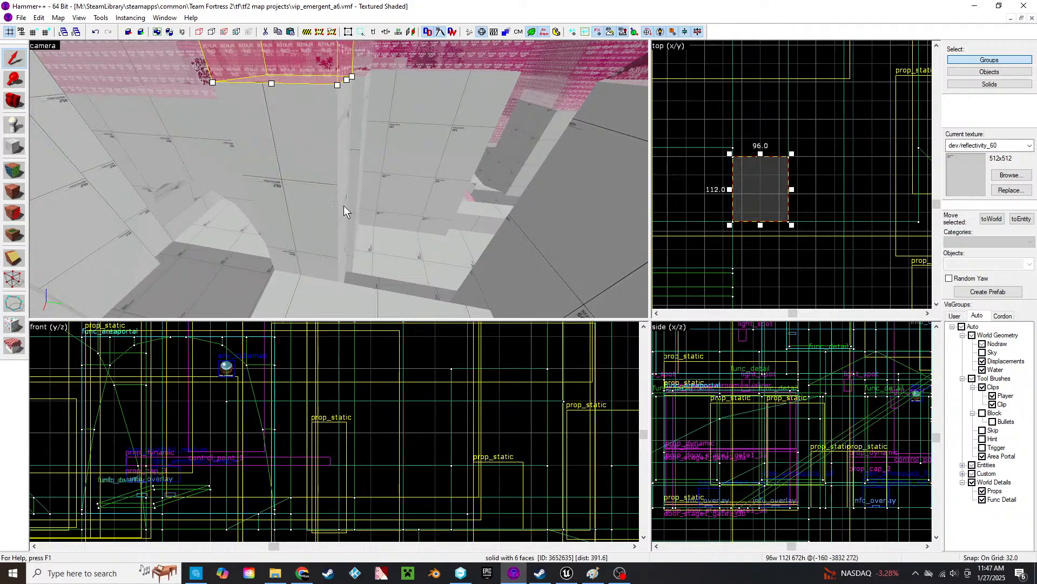
# - On a 16-unit grid, clip the 160 by 208 wall brush into 16-unit-wide and 144-unit-wide pieces, keeping both
pyautogui.click(366, 200)
pyautogui.moveTo(760, 230)
pyautogui.mouseDown(button='middle')
pyautogui.moveTo(907, 187)
pyautogui.moveTo(859, 222)
pyautogui.mouseUp(button='middle')
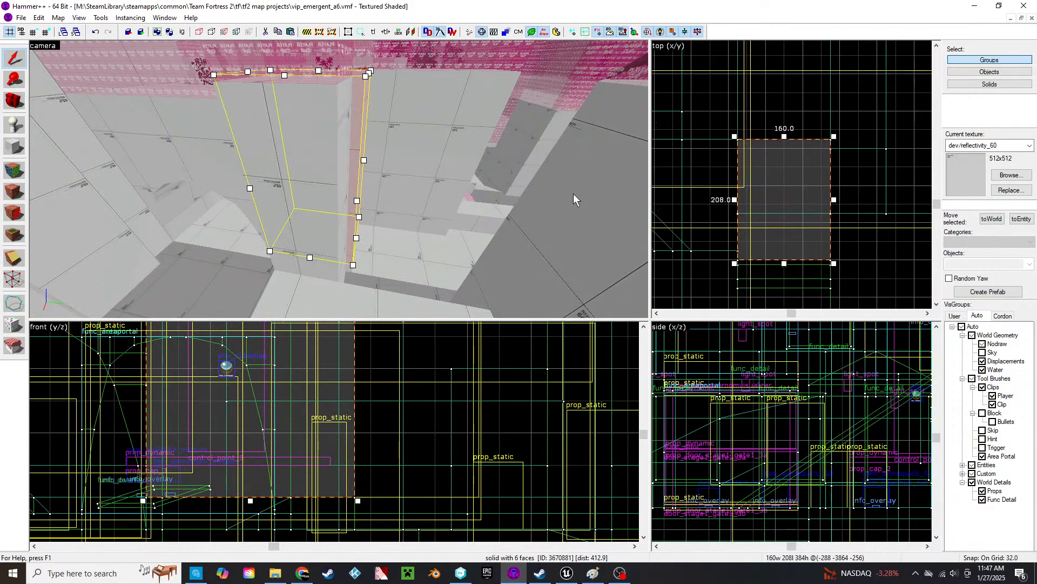
pyautogui.click(397, 142)
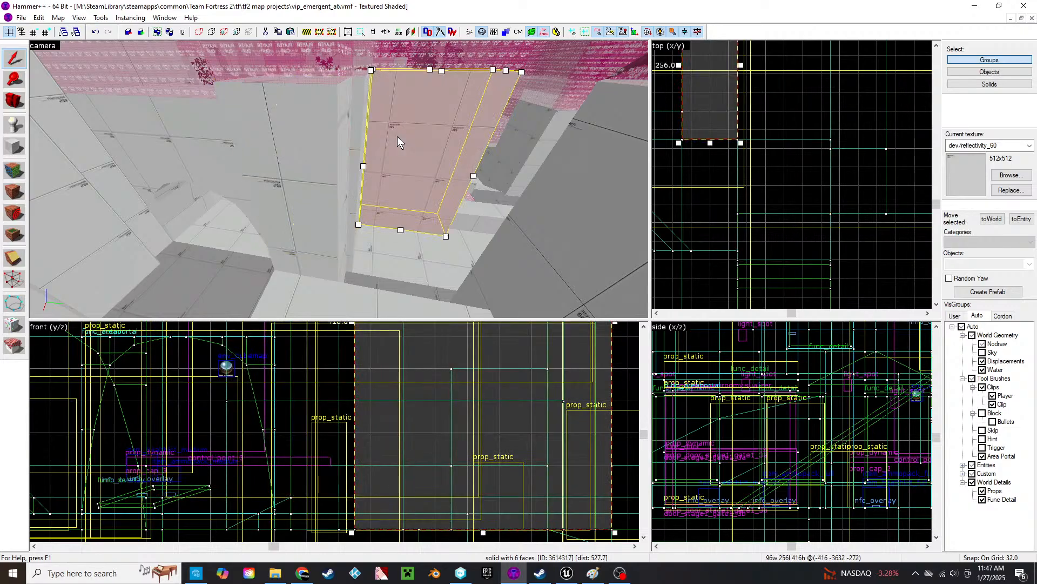
pyautogui.click(362, 168)
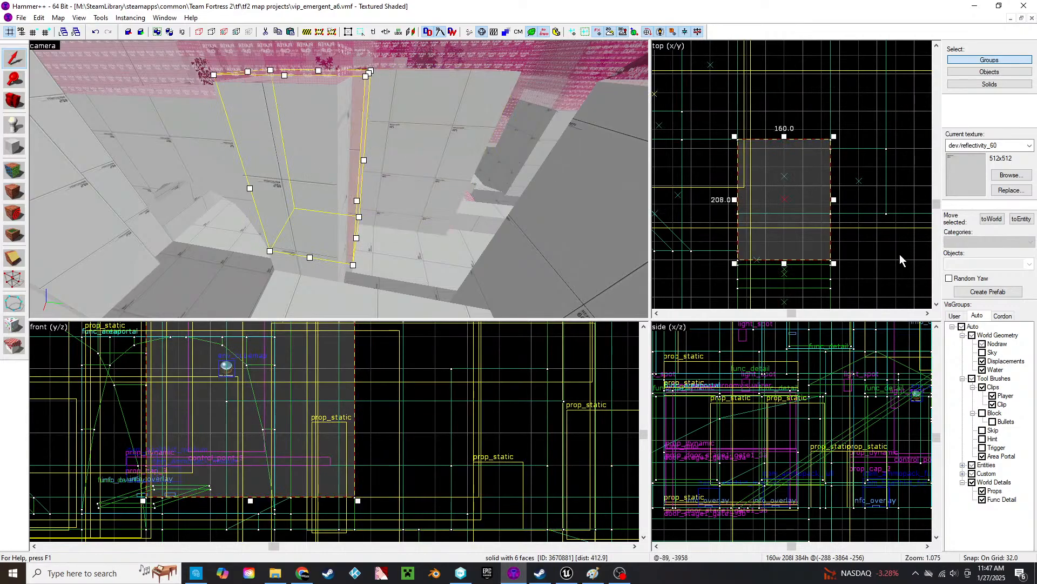
pyautogui.press(']')
pyautogui.press('[')
pyautogui.press('[')
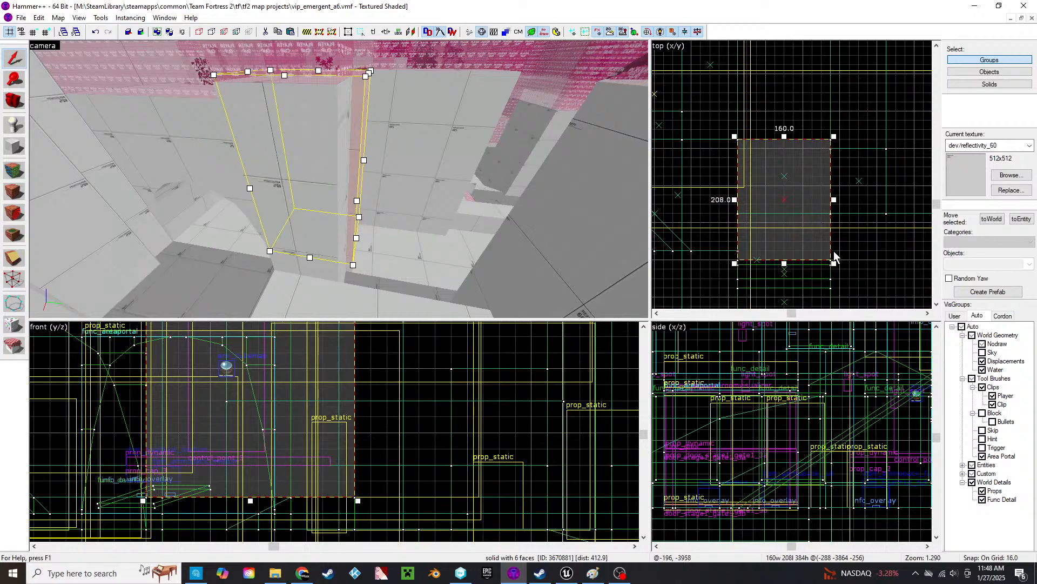
pyautogui.scroll(1, 705, 126)
pyautogui.click(16, 259)
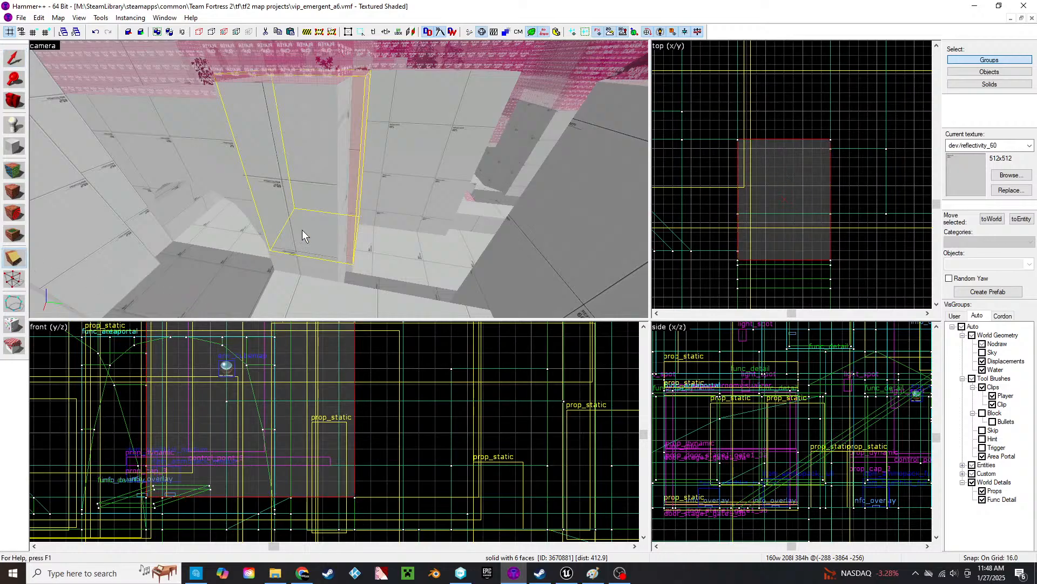
pyautogui.click(749, 144)
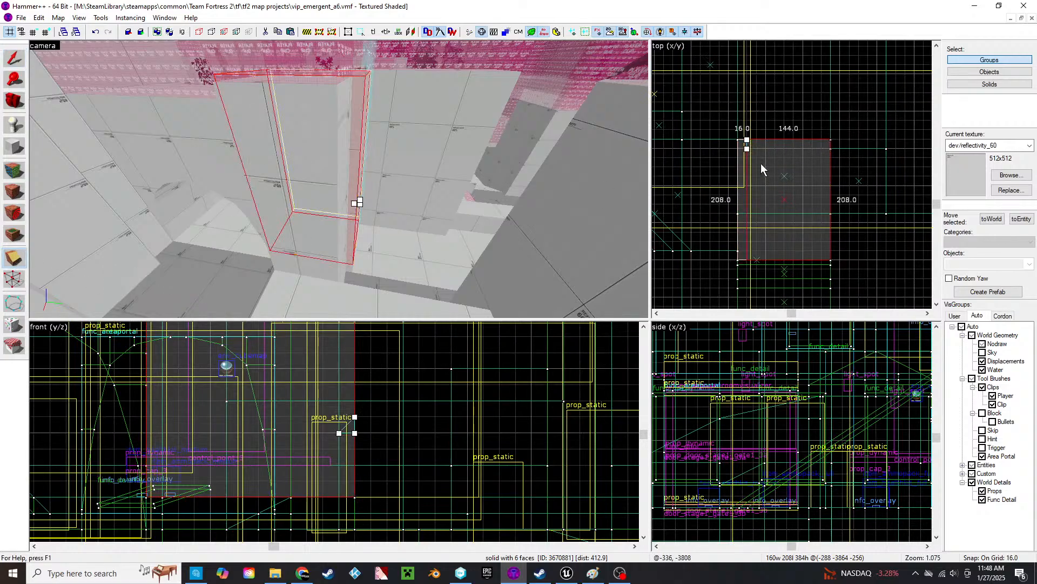
pyautogui.click(819, 189)
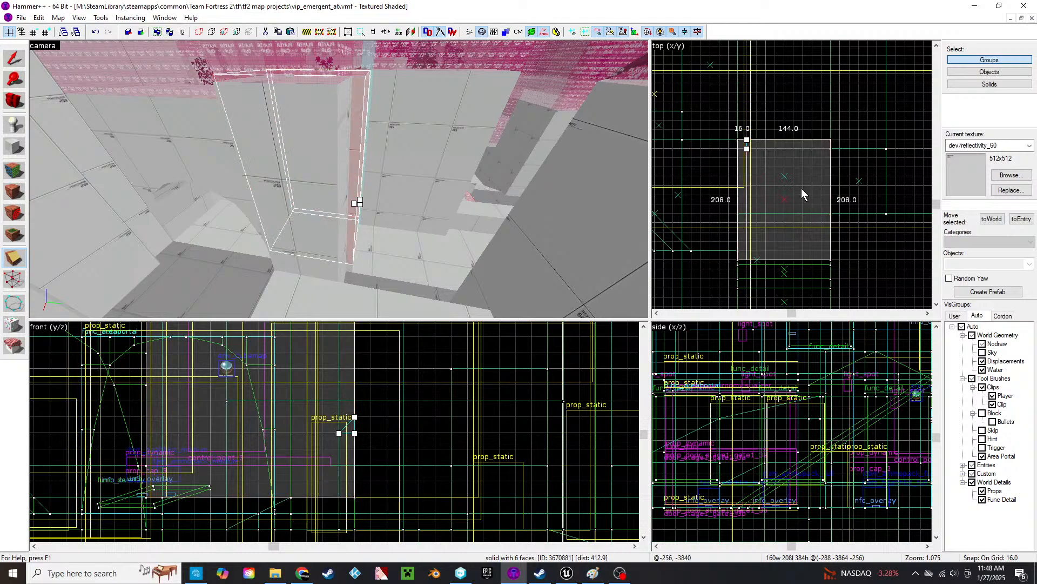
pyautogui.keyDown('ctrl'); pyautogui.click(799, 187); pyautogui.keyUp('ctrl')
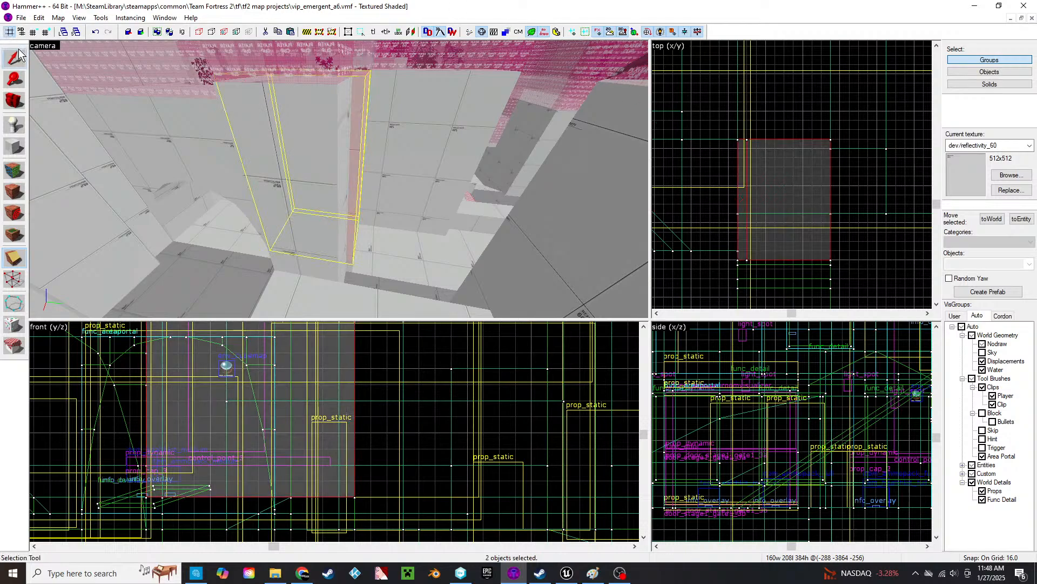
# - Shorten the 144-unit-wide wall piece to 192 units in the top view
pyautogui.click(445, 160)
pyautogui.click(361, 139)
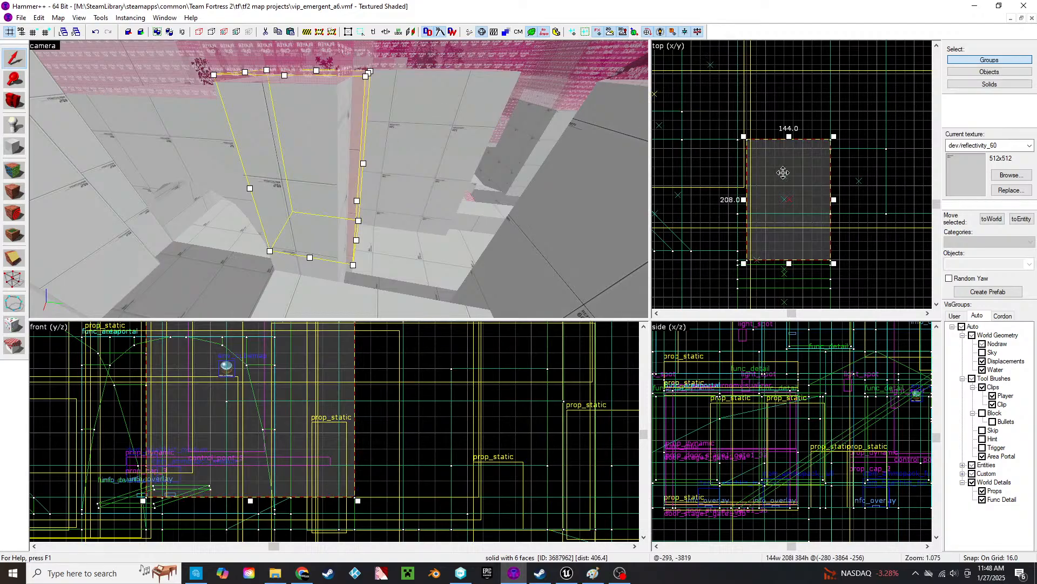
pyautogui.moveTo(789, 137); pyautogui.dragTo(789, 145)
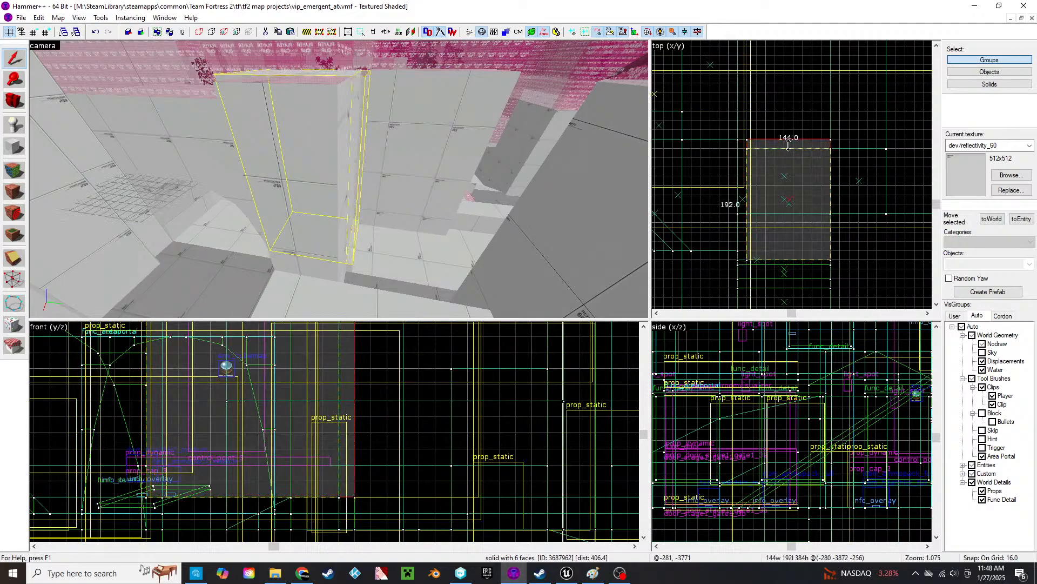
# - Shorten the 32-unit-high base block beneath the split wall to 192 units in the top view
pyautogui.click(406, 258)
pyautogui.press('z')
pyautogui.press('w')
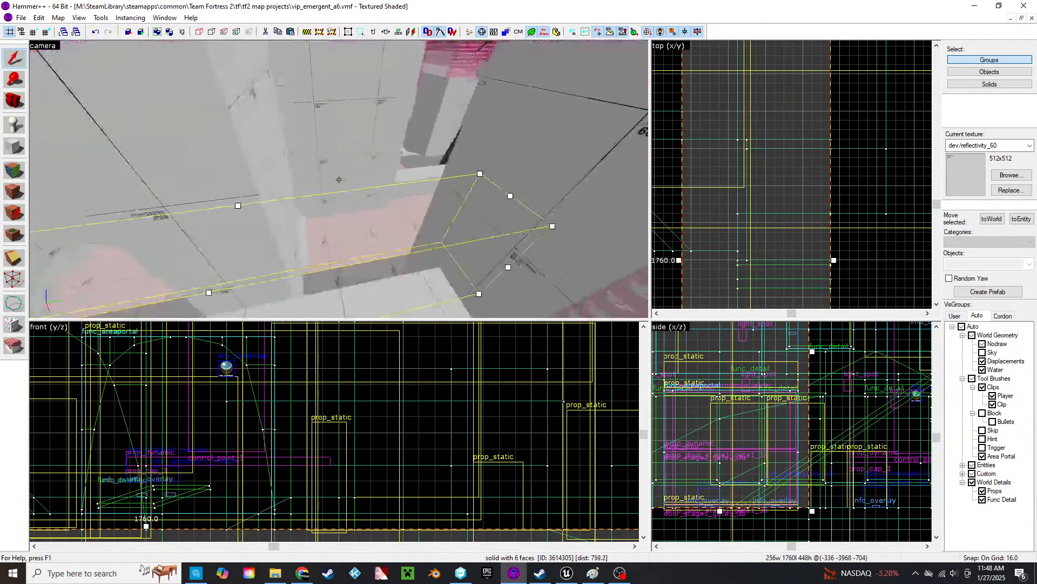
pyautogui.click(339, 179)
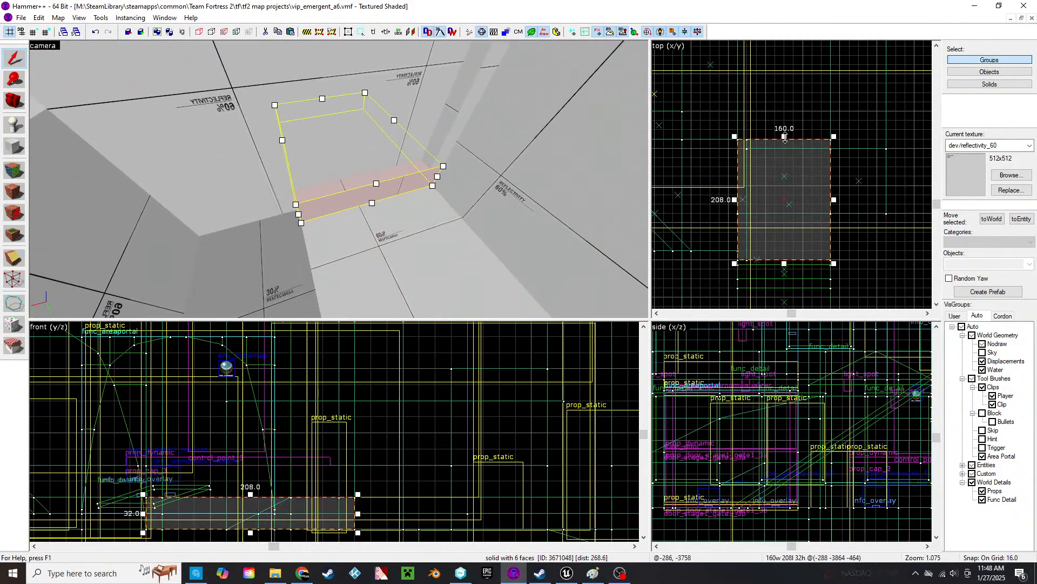
pyautogui.moveTo(785, 138); pyautogui.dragTo(785, 145)
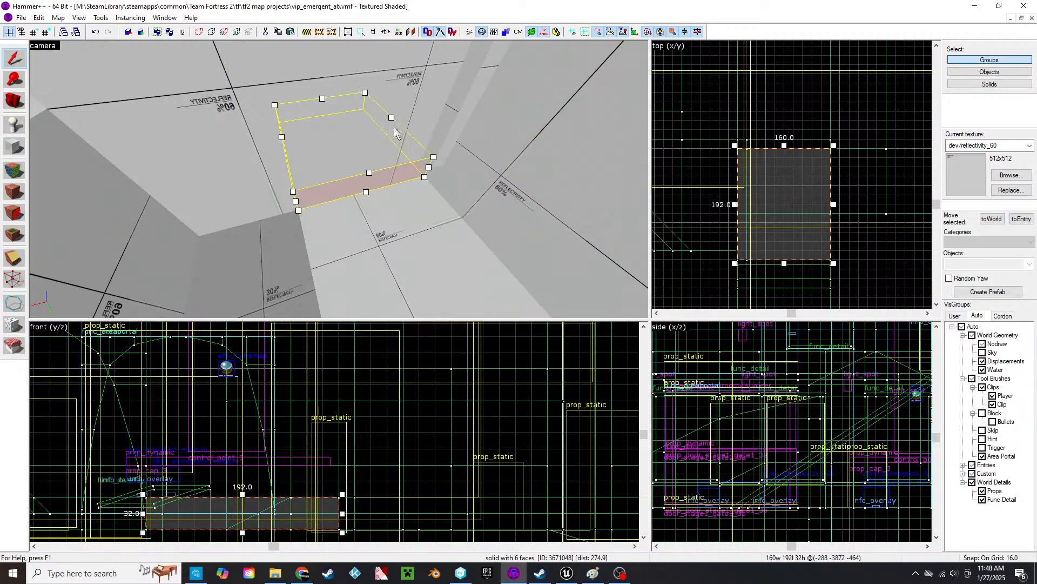
# - Examine how the shortened wall piece and base block meet the floor and the ledge beside the plant
pyautogui.click(390, 127)
pyautogui.press('z')
pyautogui.press('w')
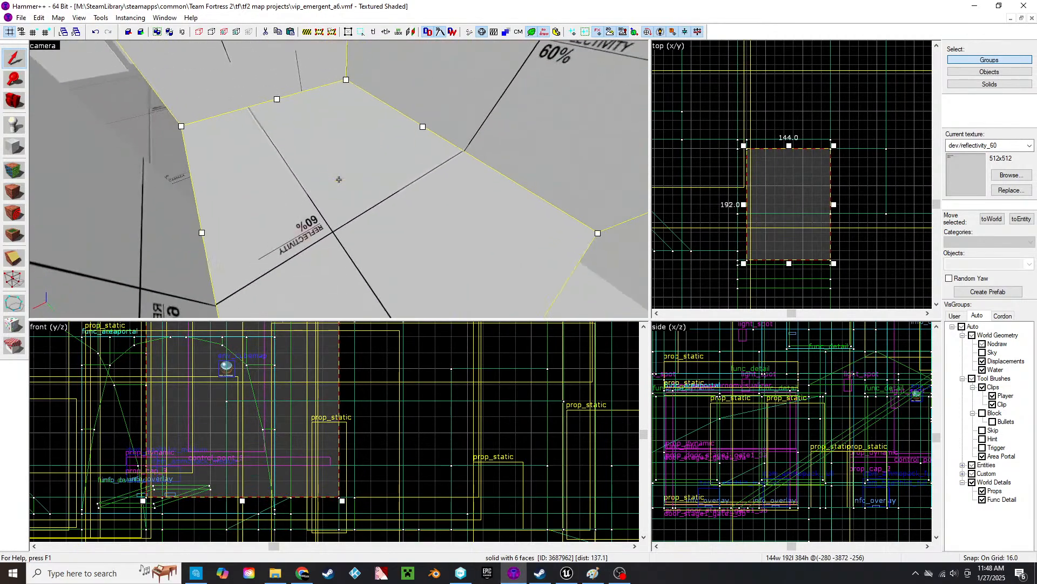
pyautogui.click(339, 179)
pyautogui.press('s')
pyautogui.press('a')
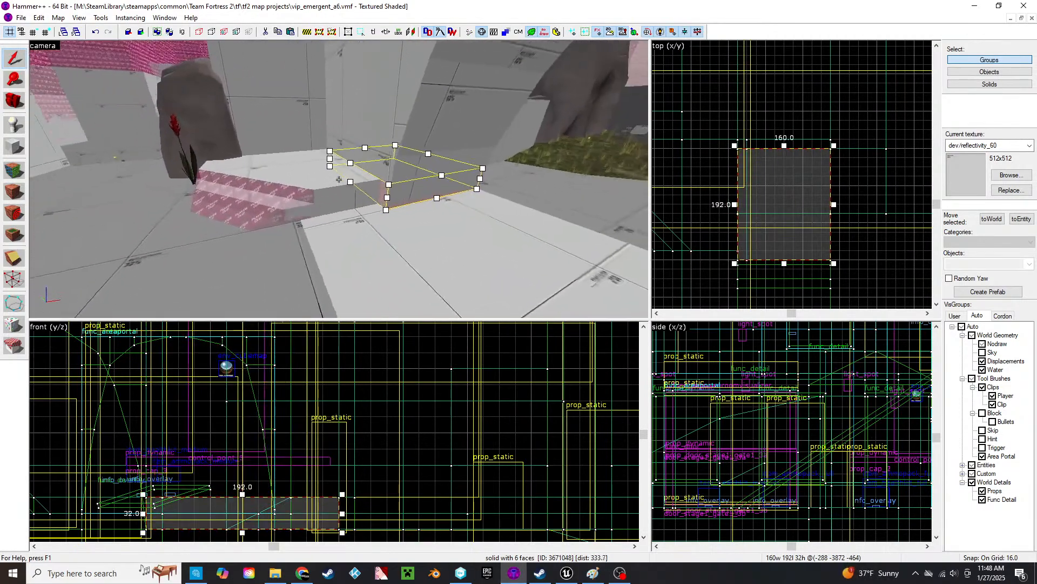
pyautogui.press('a')
pyautogui.press('z')
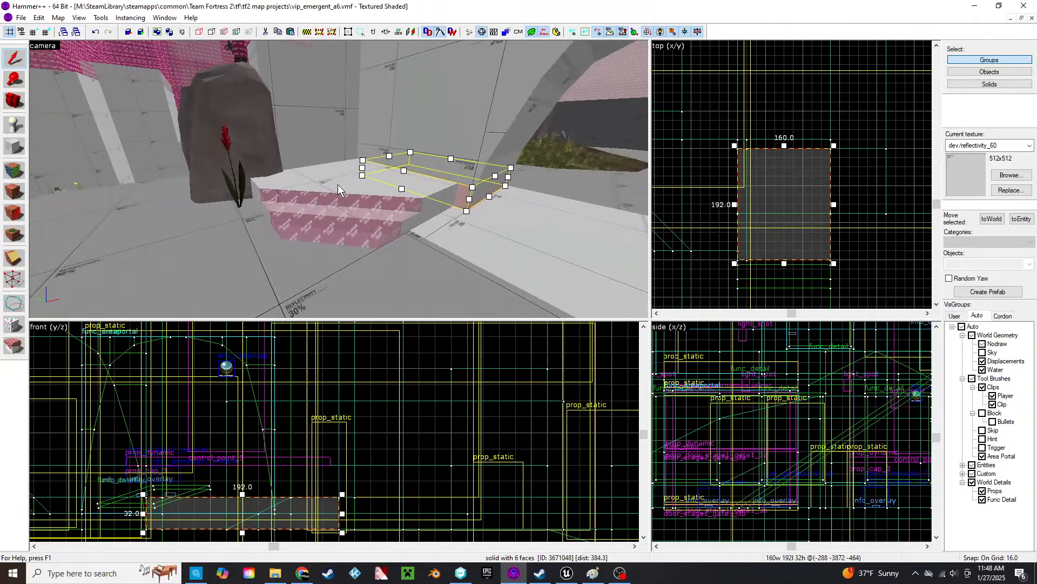
# - Extend the bottom of the 16-unit-wide wall piece down to the floor, making it 416 units high
pyautogui.click(418, 85)
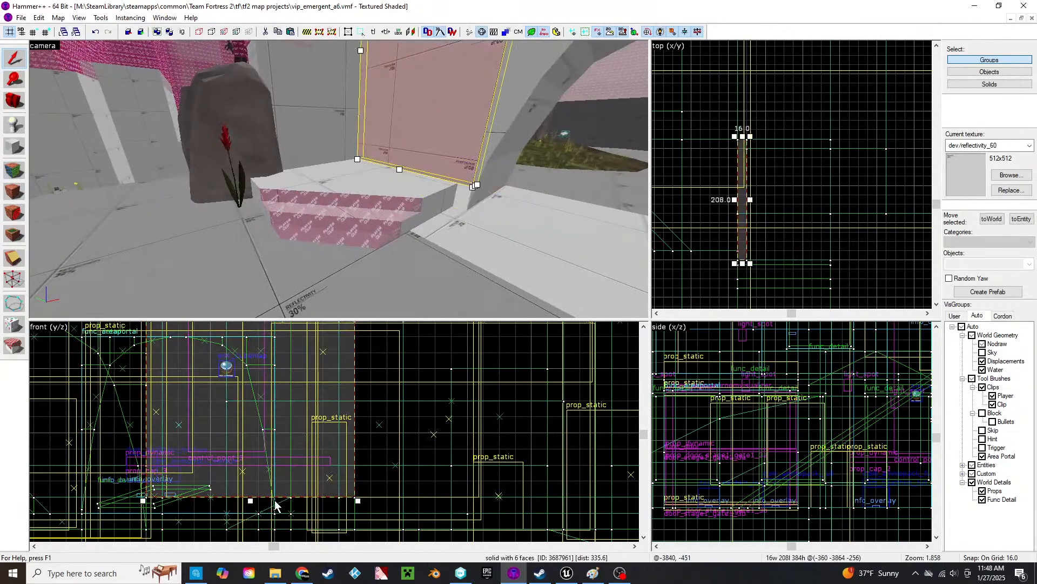
pyautogui.moveTo(250, 501); pyautogui.dragTo(250, 518)
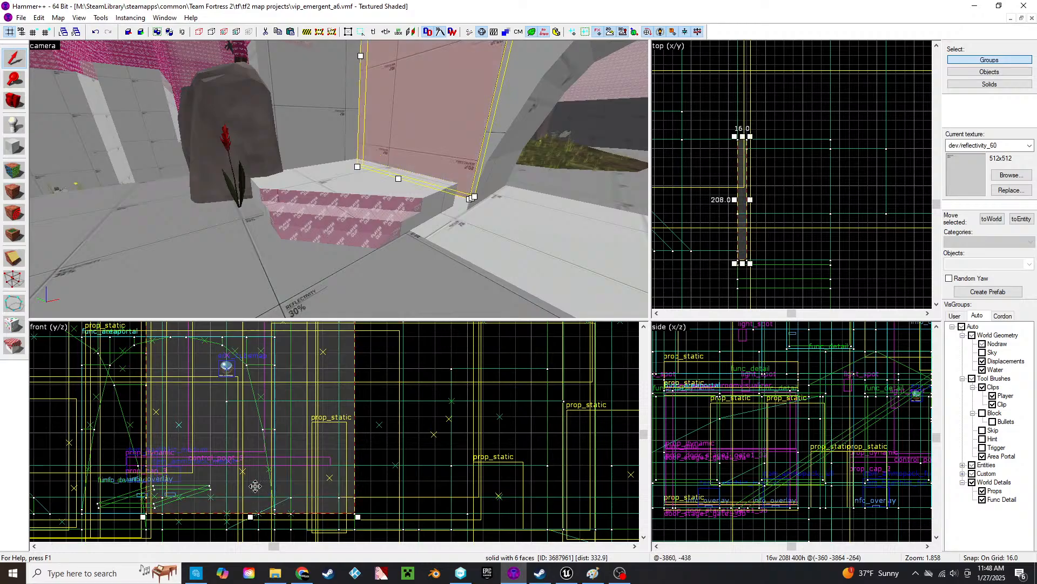
pyautogui.press('z')
pyautogui.press('w')
pyautogui.press('z')
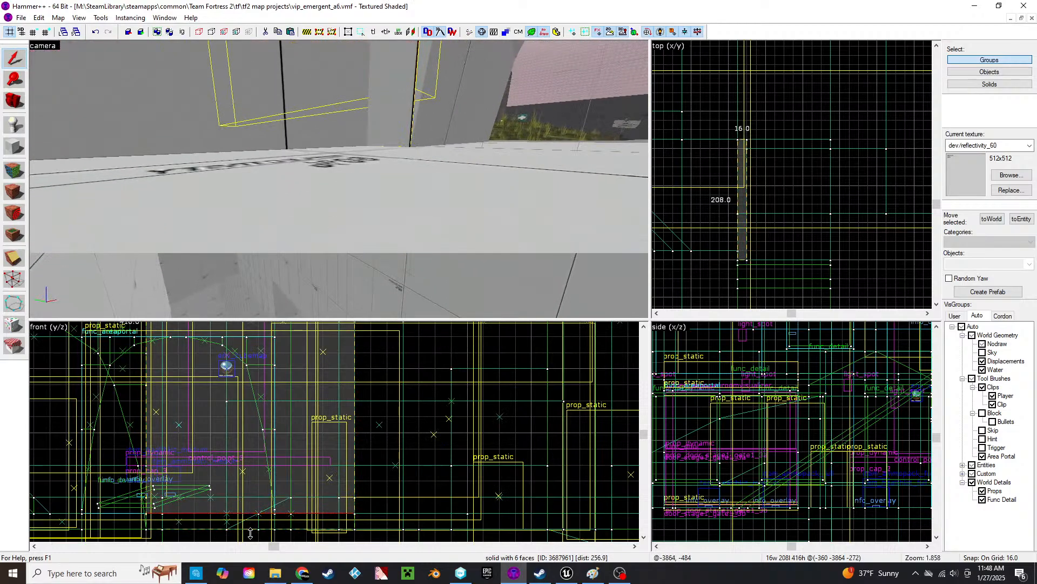
pyautogui.moveTo(250, 525); pyautogui.dragTo(247, 534)
pyautogui.press('z')
pyautogui.press('w')
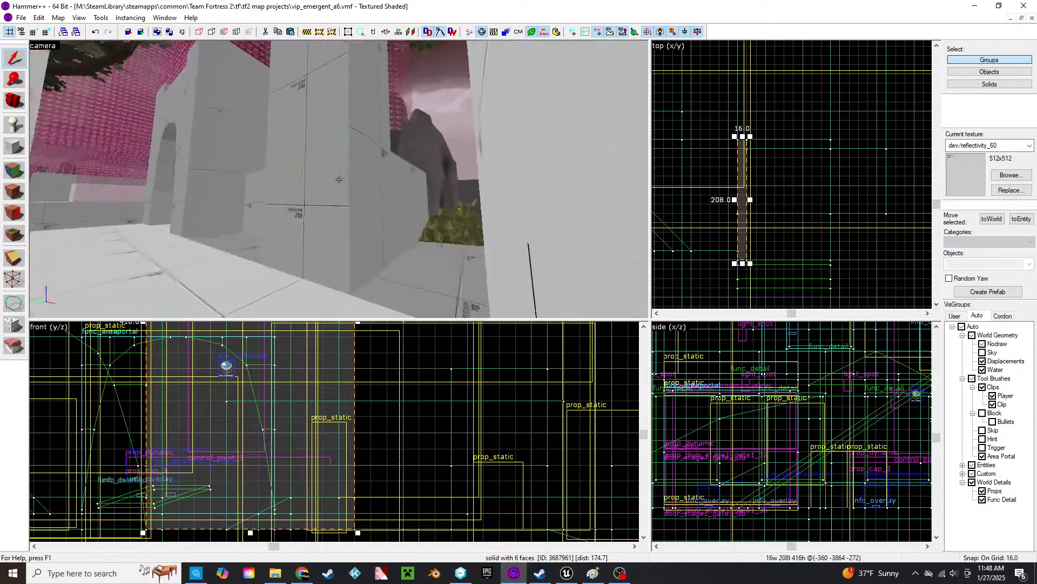
# - Extend the bottom of the 144-unit-wide wall piece down to the floor, making it 416 units high
pyautogui.click(338, 179)
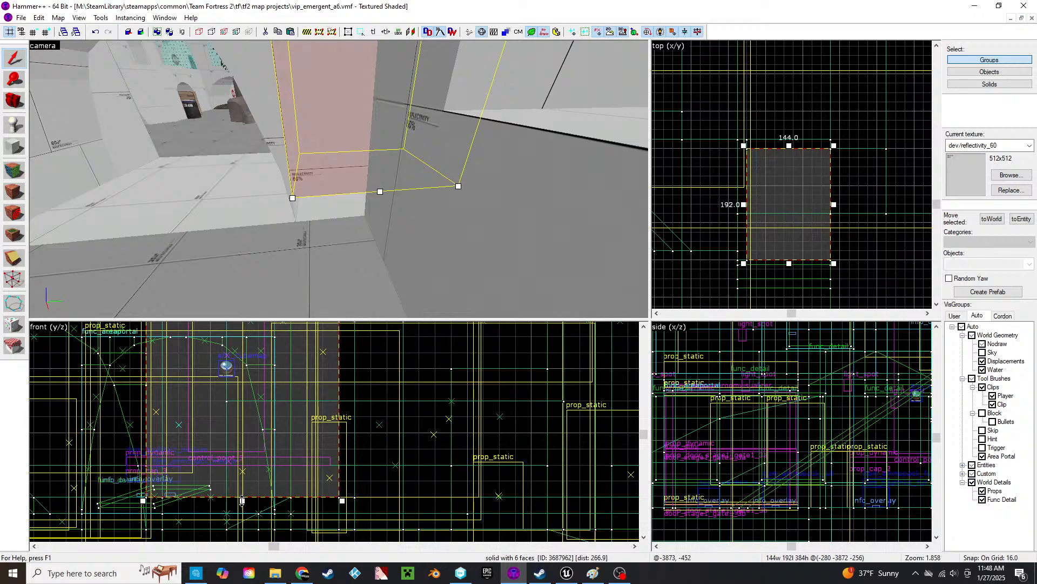
pyautogui.moveTo(242, 501); pyautogui.dragTo(242, 532)
pyautogui.press('z')
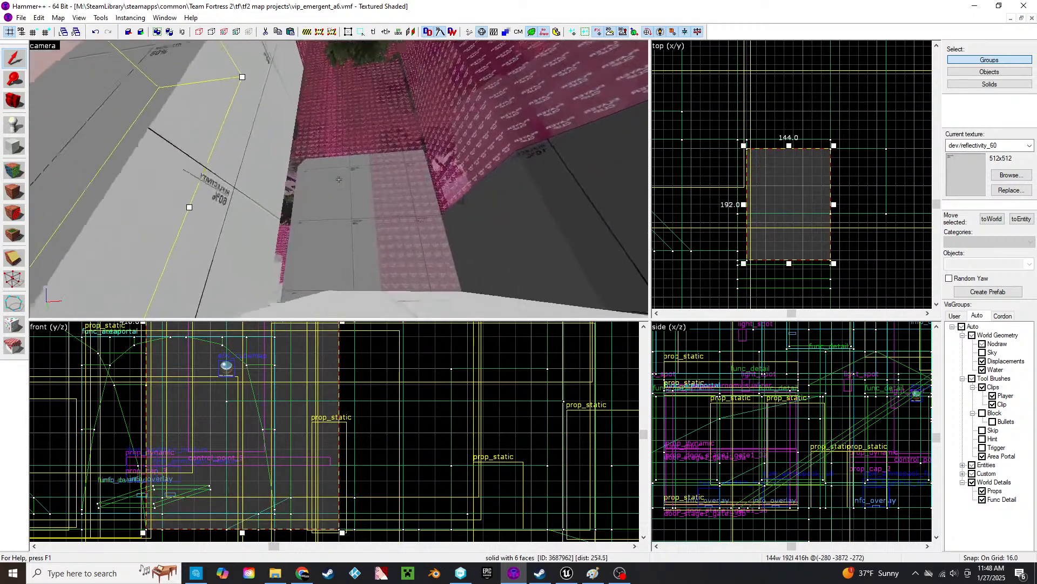
# - Examine the floor brushes, the passage and the archway around the extended wall pieces
pyautogui.click(339, 178)
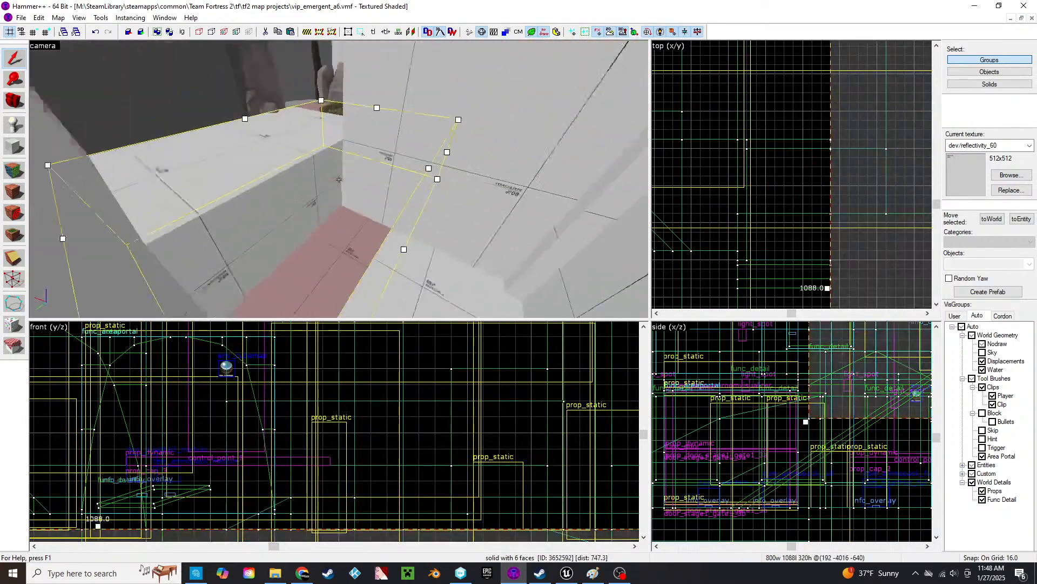
pyautogui.press('s')
pyautogui.press('z')
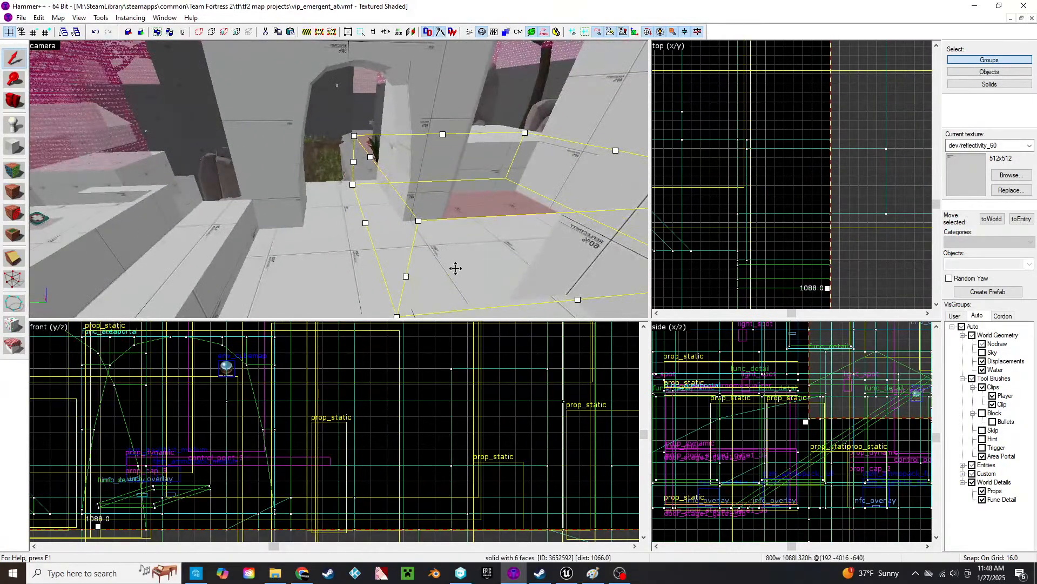
pyautogui.click(456, 268)
pyautogui.press('z')
pyautogui.press('s')
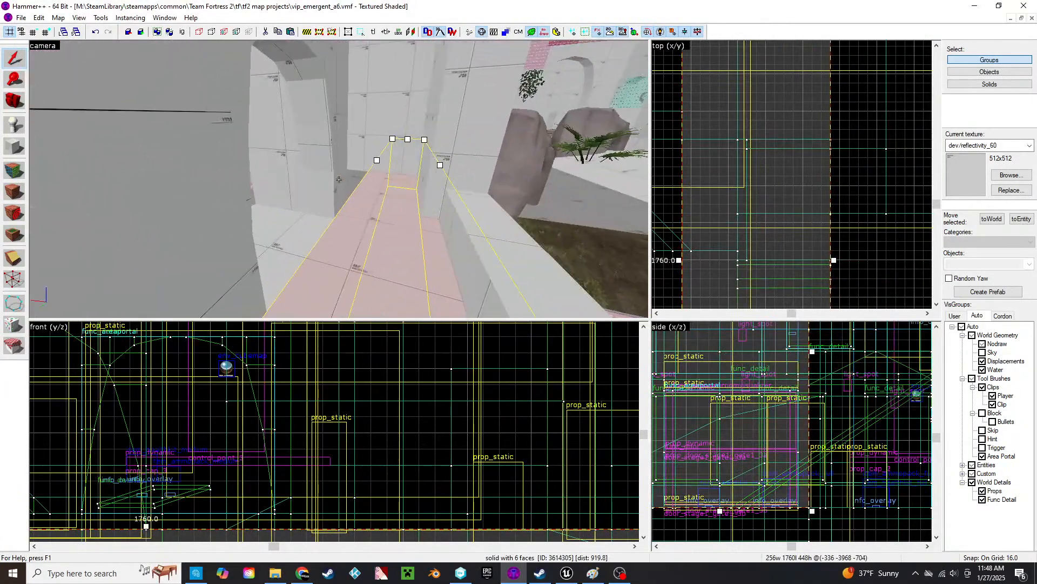
pyautogui.press('s')
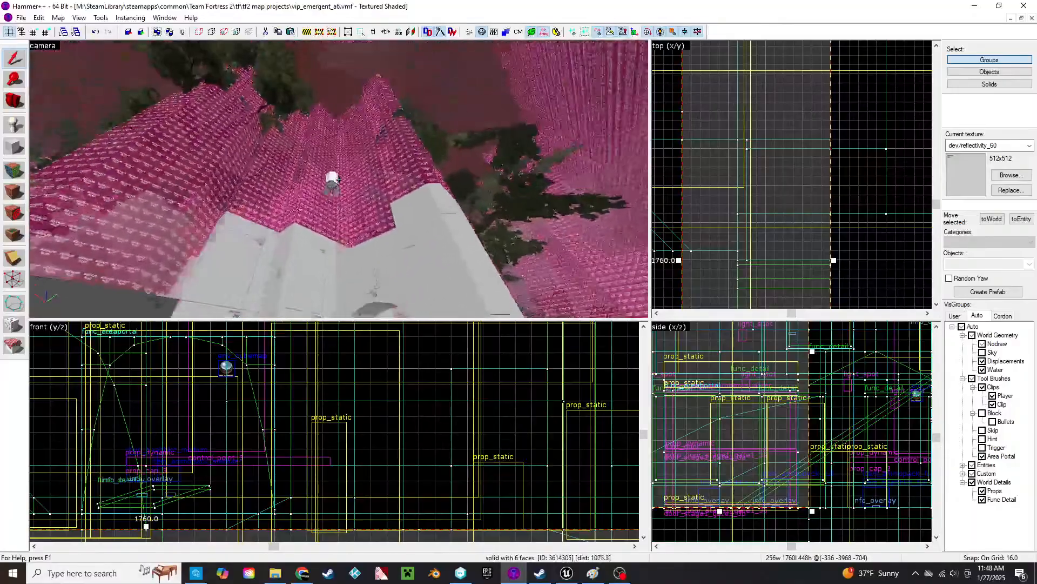
pyautogui.press('w')
pyautogui.press('z')
# - Move the archway, the wall above it and the tall brush overhead together by 32 units along the x axis
pyautogui.click(391, 143)
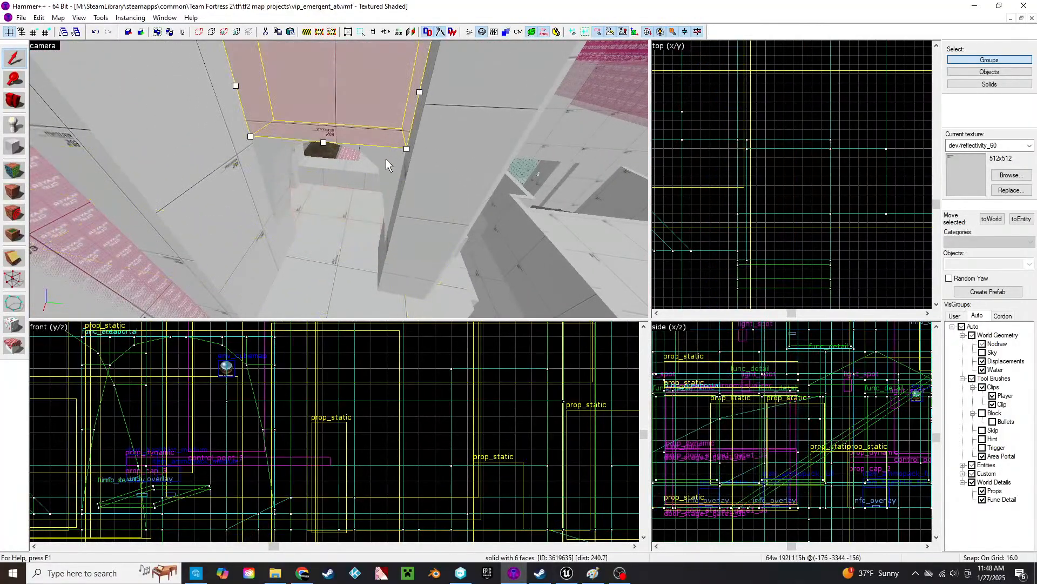
pyautogui.click(387, 161)
pyautogui.keyDown('ctrl'); pyautogui.click(355, 90); pyautogui.keyUp('ctrl')
pyautogui.press('z')
pyautogui.press('z')
pyautogui.keyDown('ctrl'); pyautogui.click(339, 90); pyautogui.keyUp('ctrl')
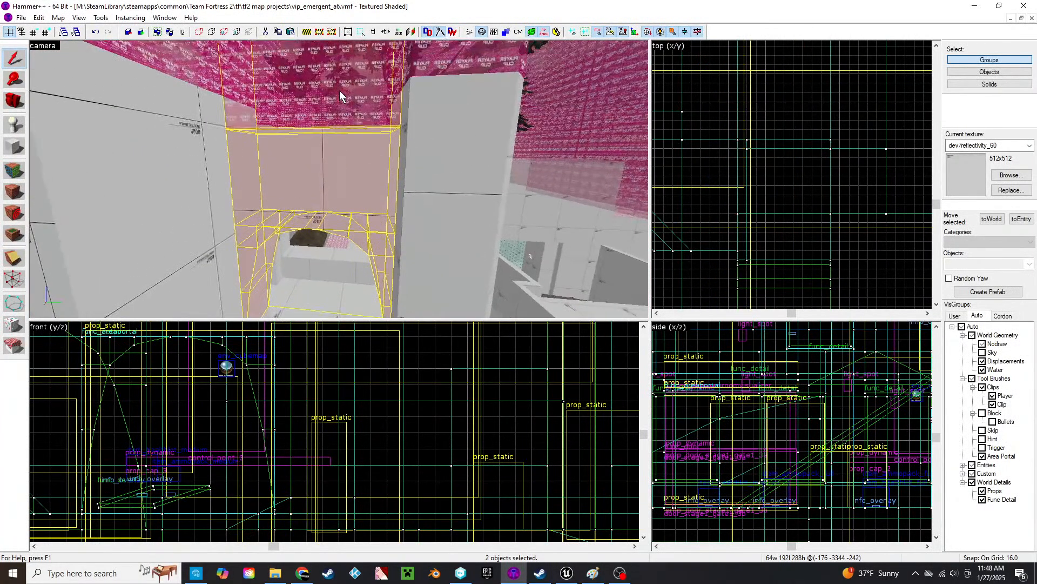
pyautogui.scroll(-8, 799, 188)
pyautogui.moveTo(812, 124); pyautogui.dragTo(812, 187, button='middle')
pyautogui.scroll(11, 824, 196)
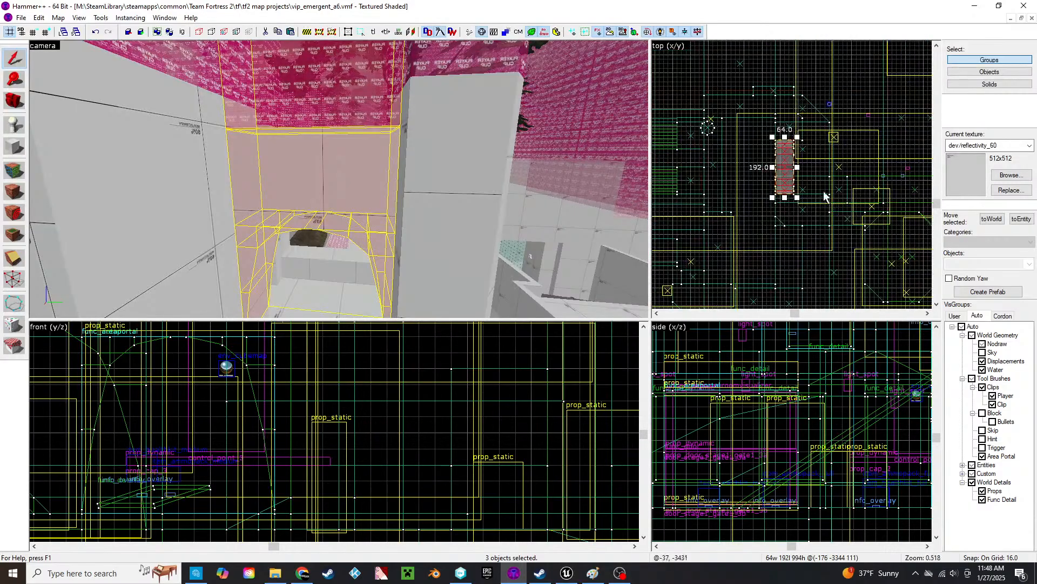
pyautogui.moveTo(755, 199); pyautogui.dragTo(787, 199)
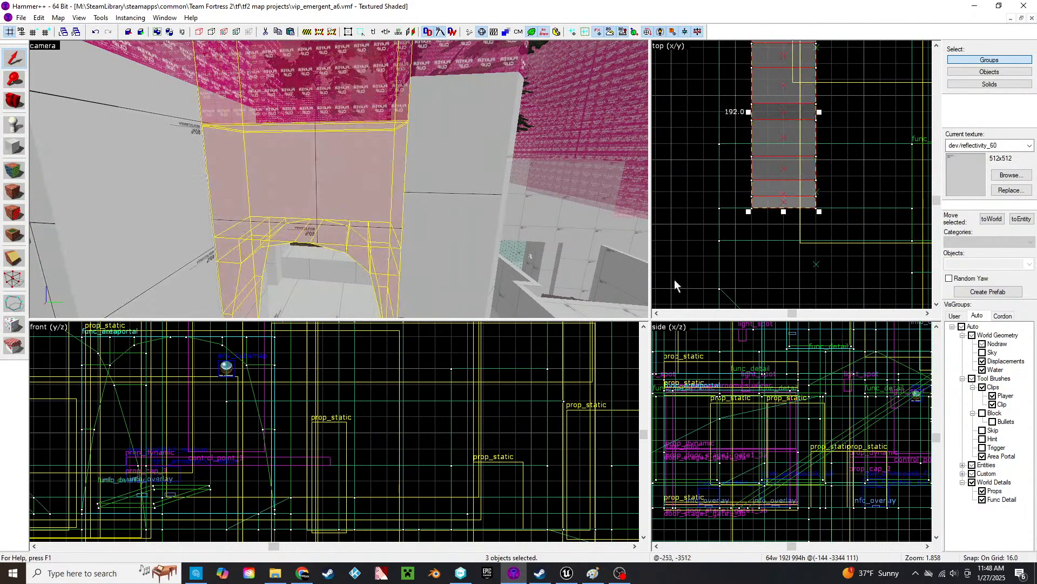
# - Clip the chamfered wall block beside the archway 32 units in from its chamfered side, keeping only the 160-unit-wide part
pyautogui.scroll(1, 339, 179)
pyautogui.press('w')
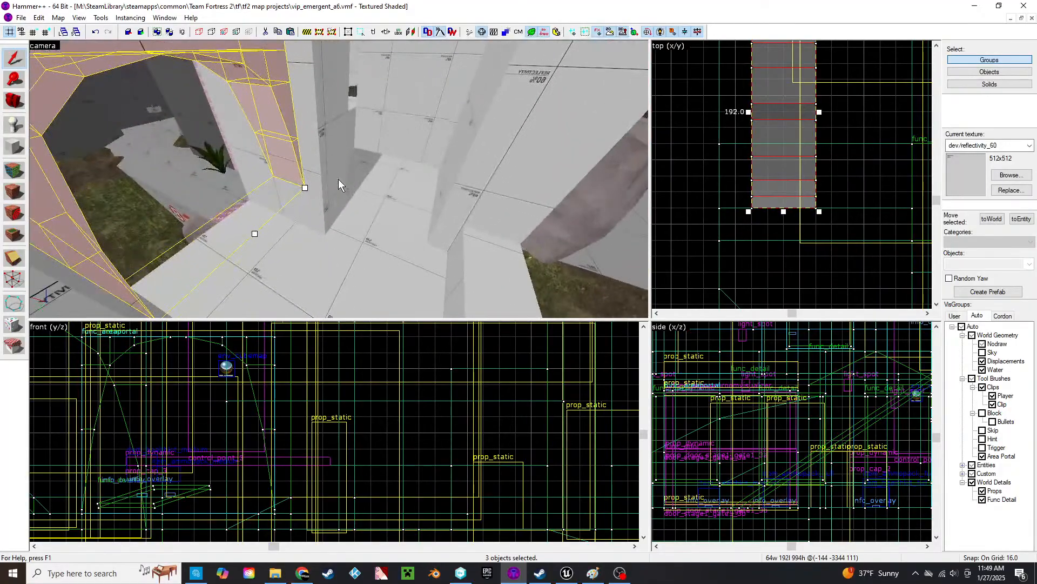
pyautogui.click(339, 179)
pyautogui.press('z')
pyautogui.press('Delete')
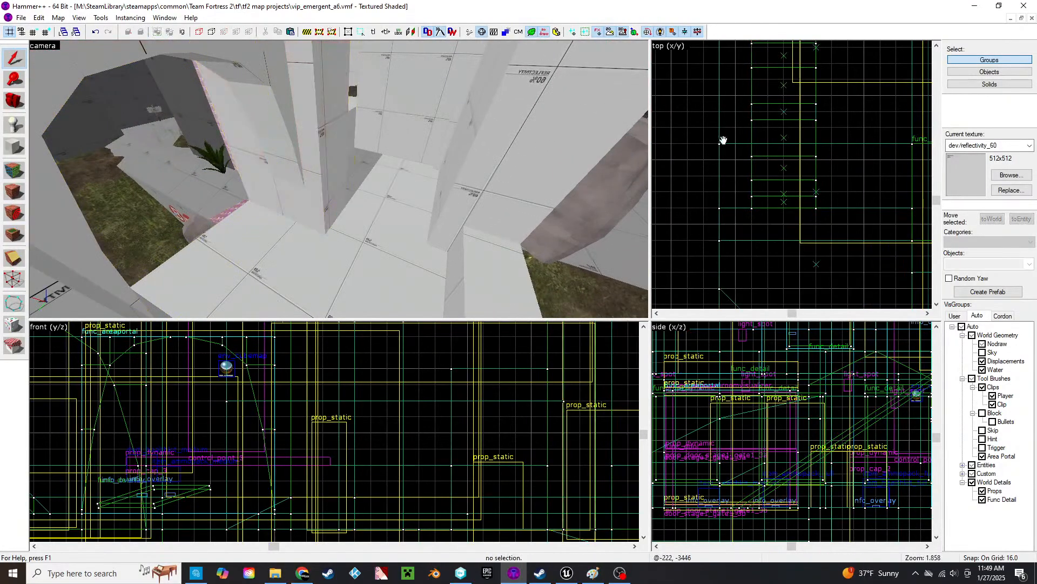
pyautogui.hotkey('ctrl', 'z')
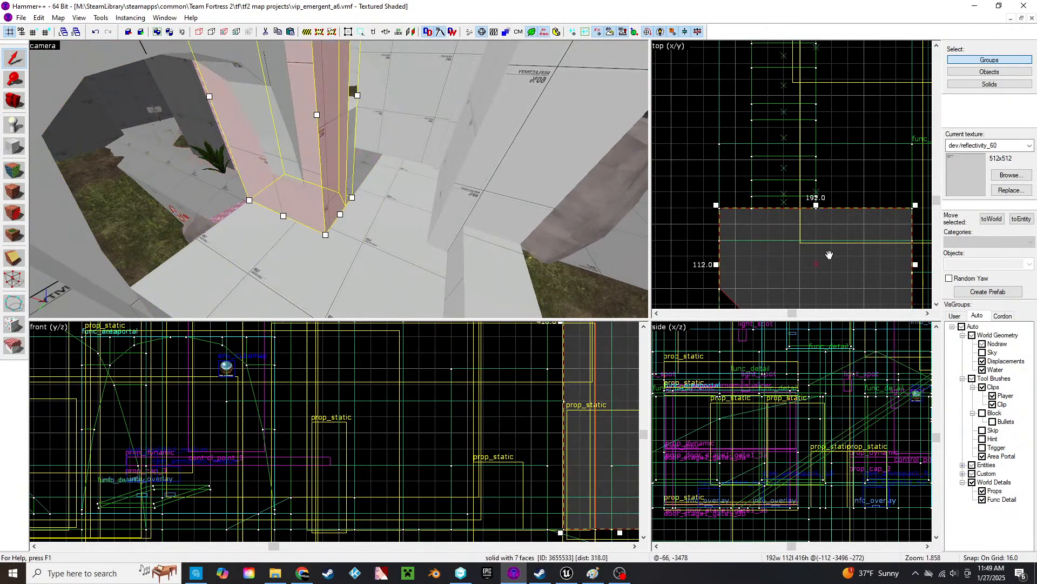
pyautogui.moveTo(829, 255); pyautogui.dragTo(831, 177)
pyautogui.click(13, 256)
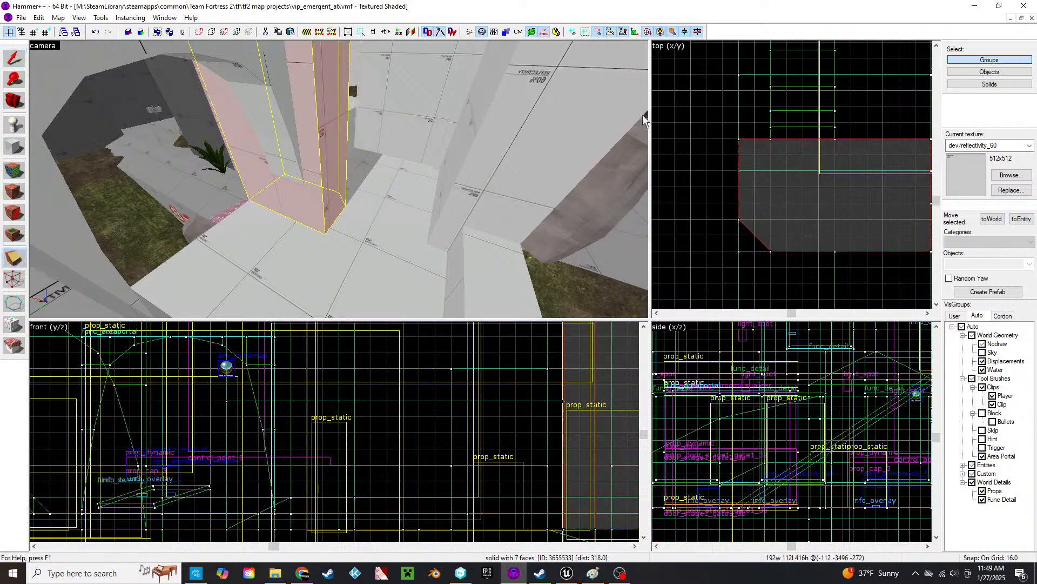
pyautogui.moveTo(771, 139); pyautogui.dragTo(772, 161)
pyautogui.hotkey('shift', 'x')
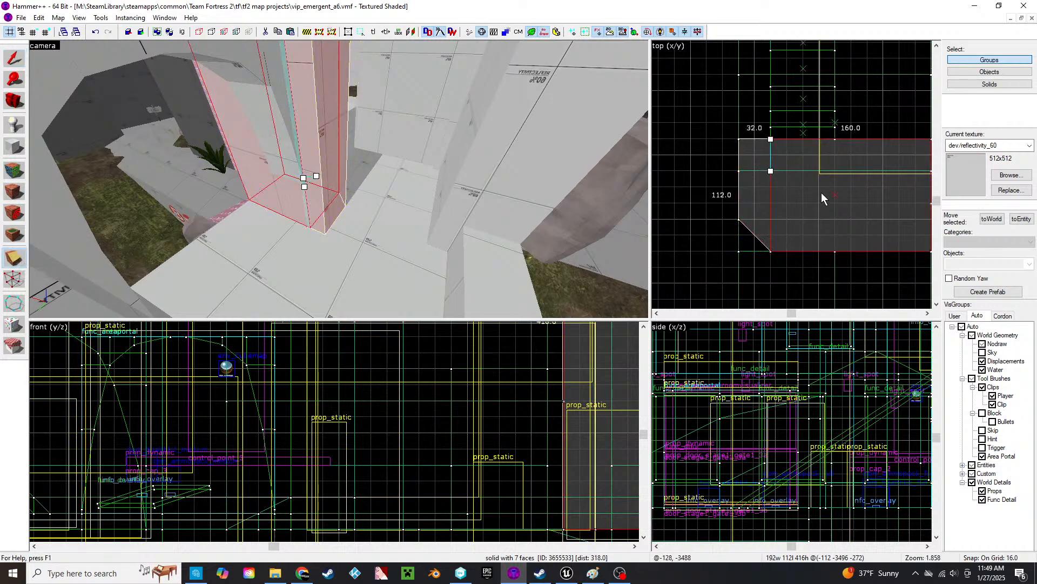
pyautogui.hotkey('shift', 'x')
pyautogui.hotkey('shift', 'x')
pyautogui.hotkey('shift', 'x')
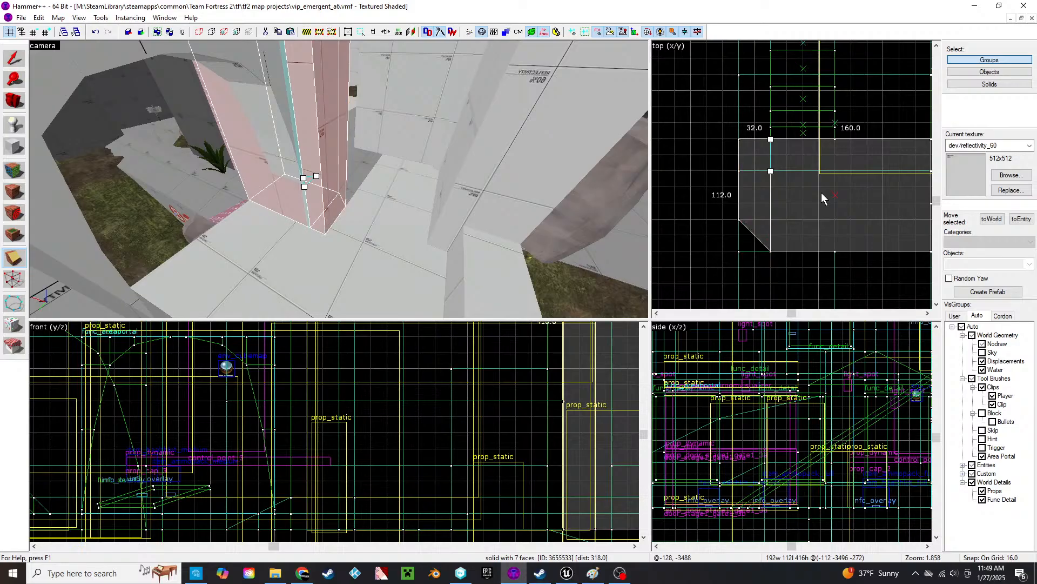
pyautogui.press('Return')
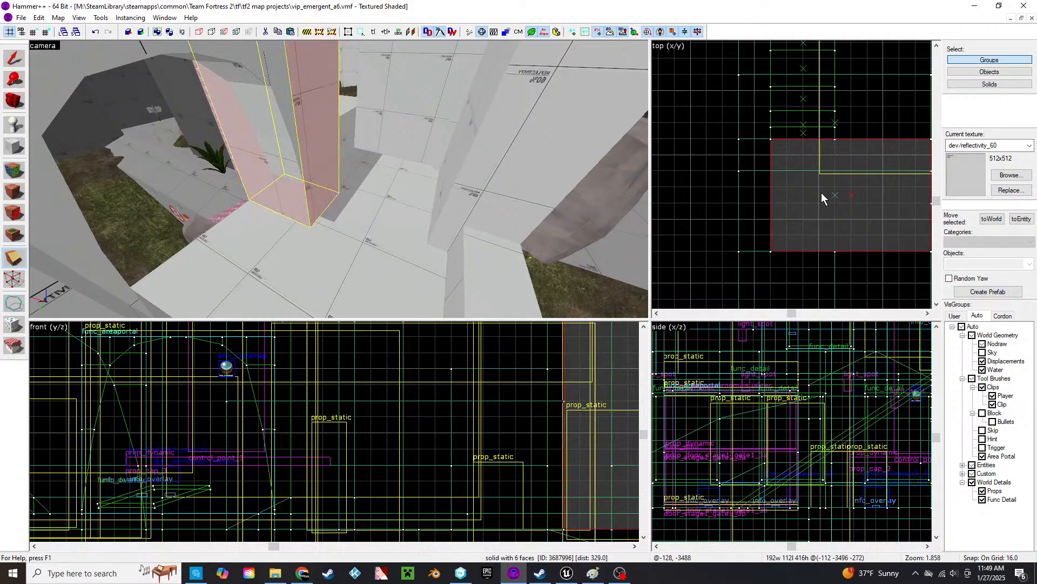
# - Examine the long passage floor, the low wall beside it and the surrounding area near the clipped block
pyautogui.click(462, 260)
pyautogui.press('z')
pyautogui.click(338, 179)
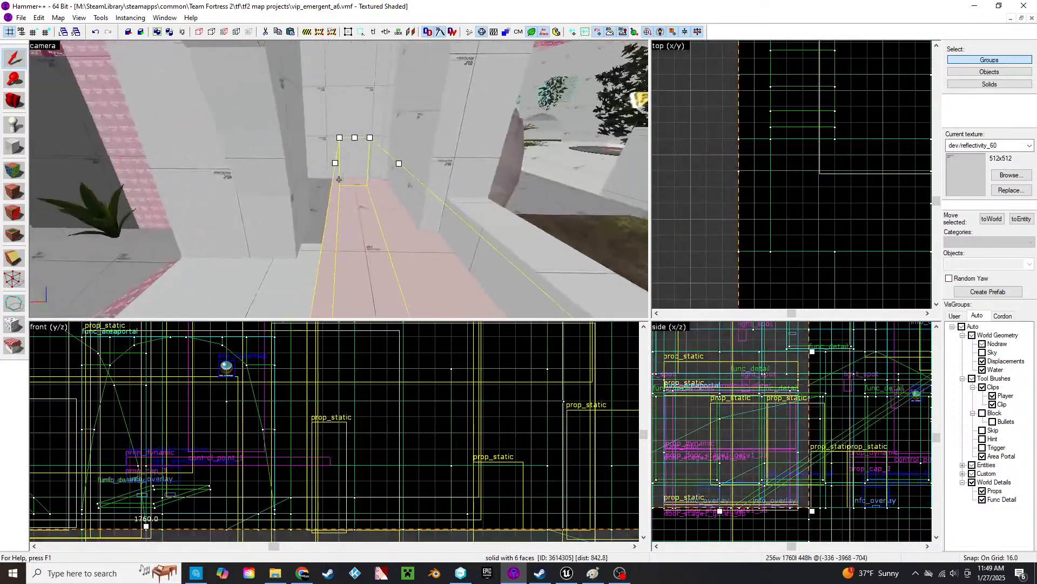
pyautogui.press('s')
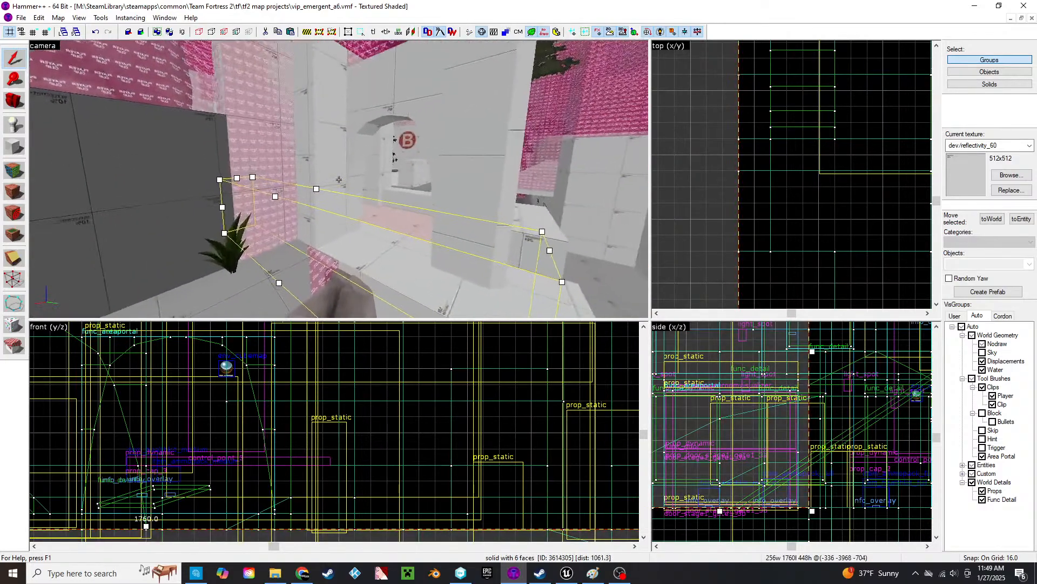
pyautogui.press('w')
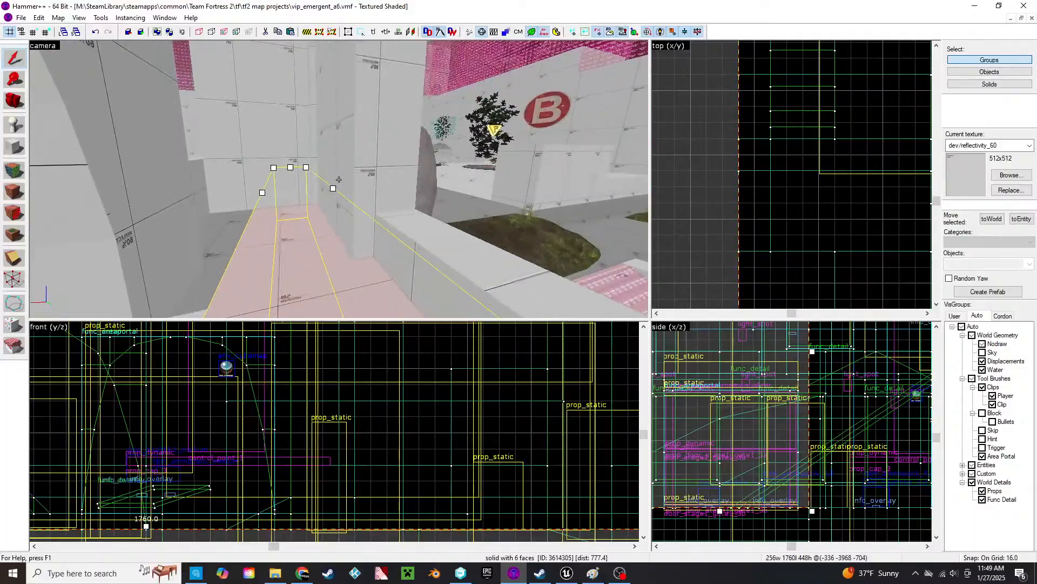
pyautogui.click(339, 179)
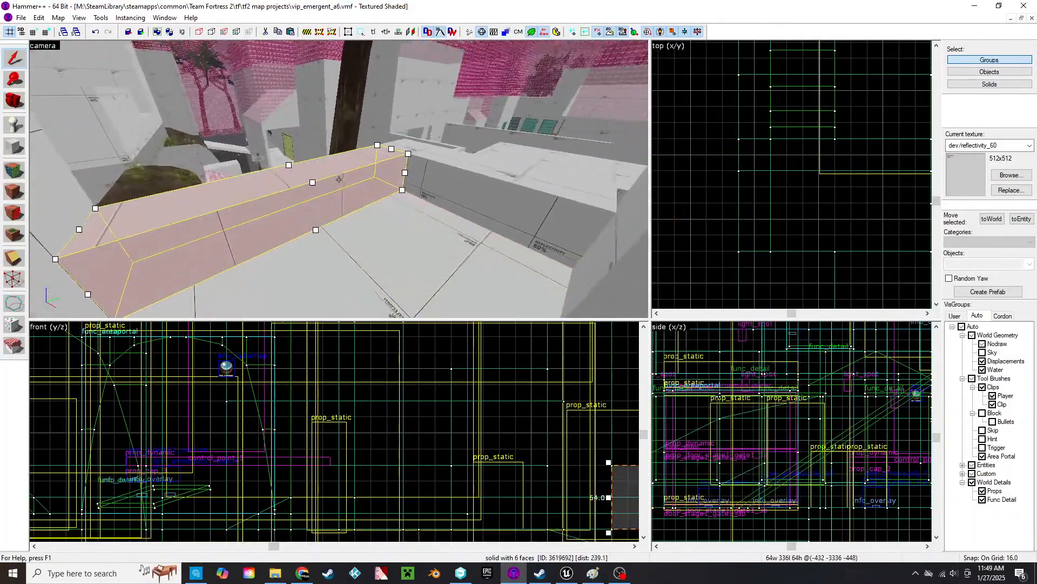
pyautogui.press('w')
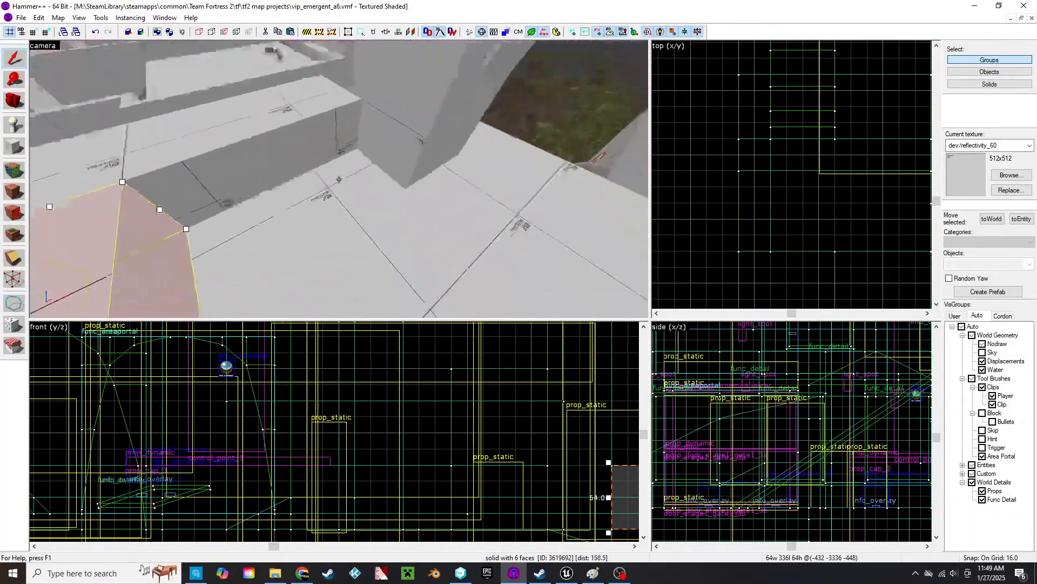
pyautogui.click(339, 180)
pyautogui.press('w')
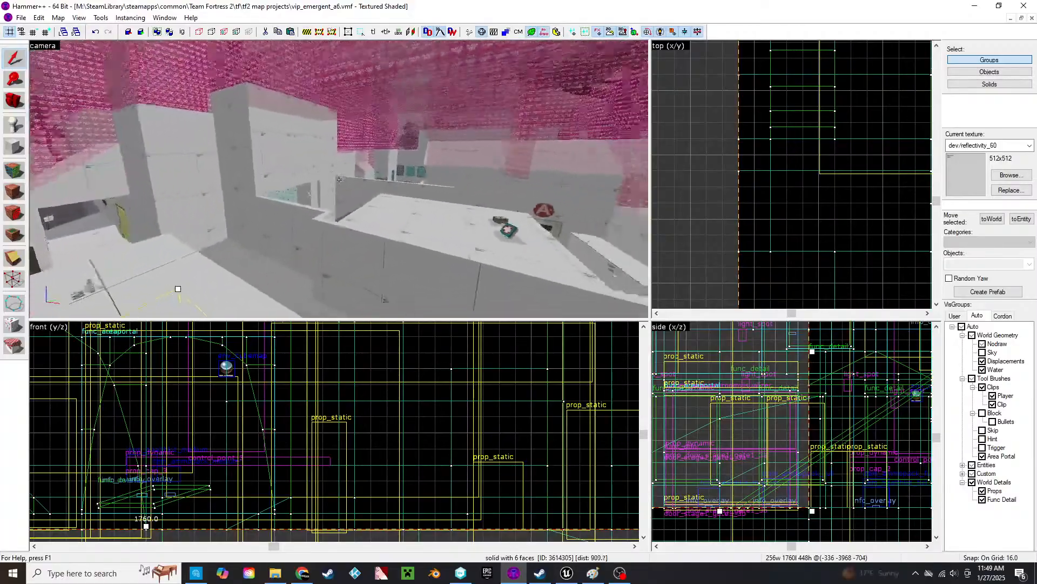
# - Delete the health kit, the ammo pack and the patch beneath the health kit on the raised platform near the A sign
pyautogui.press('w')
pyautogui.press('z')
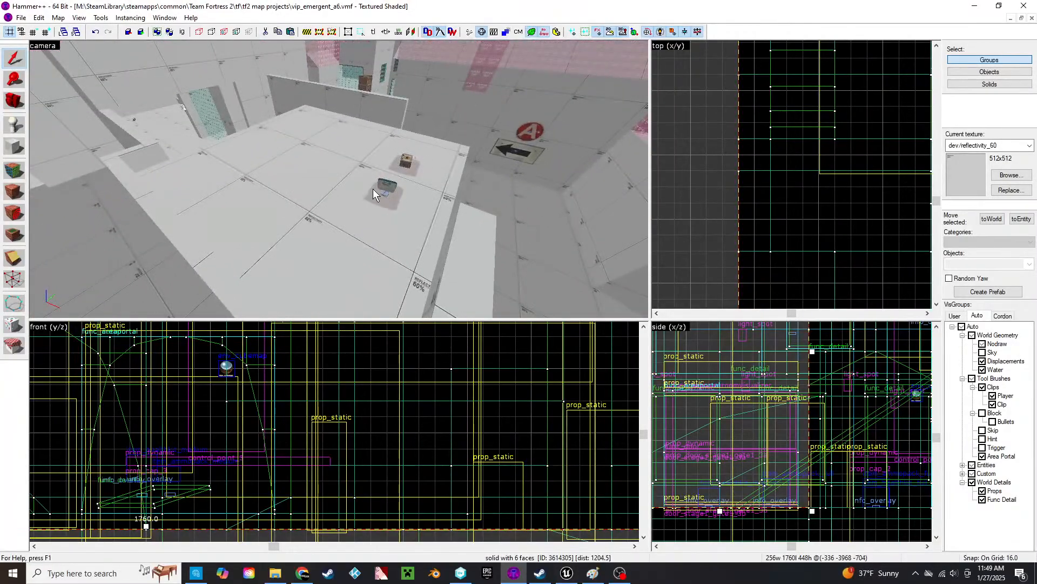
pyautogui.click(374, 190)
pyautogui.click(387, 186)
pyautogui.press('Delete')
pyautogui.click(412, 163)
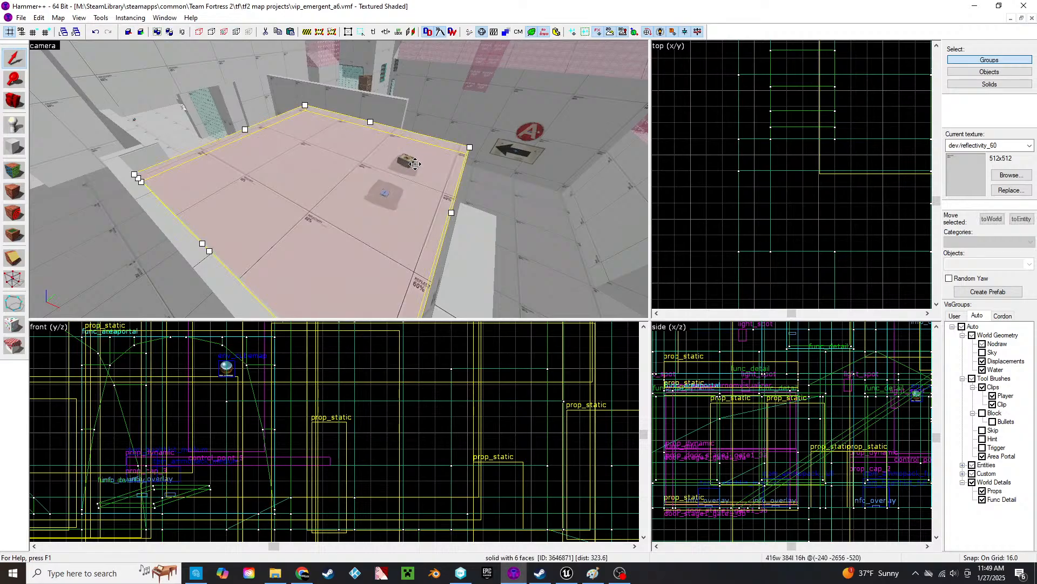
pyautogui.click(415, 163)
pyautogui.press('Delete')
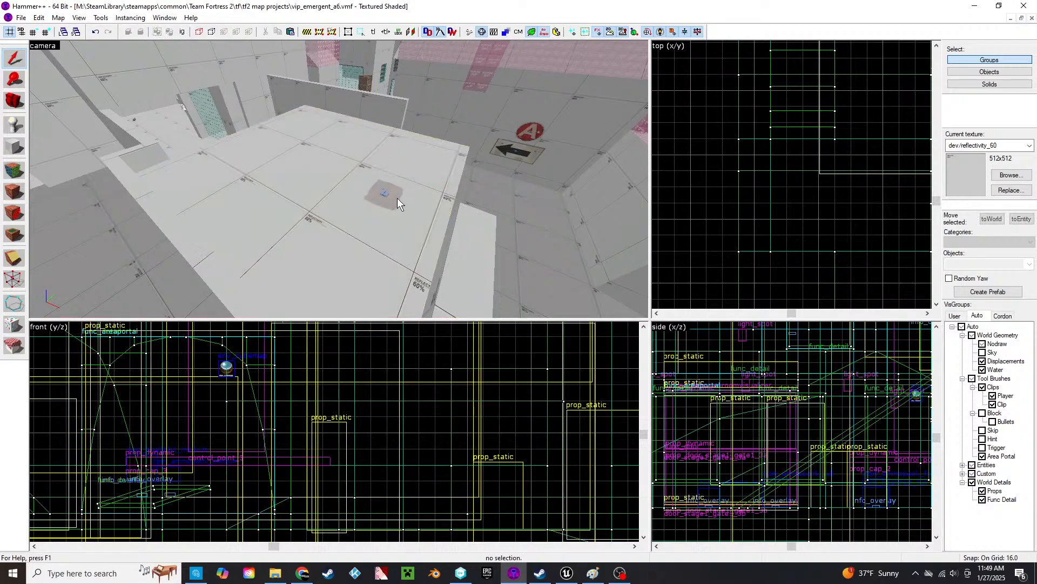
pyautogui.click(388, 193)
pyautogui.press('Delete')
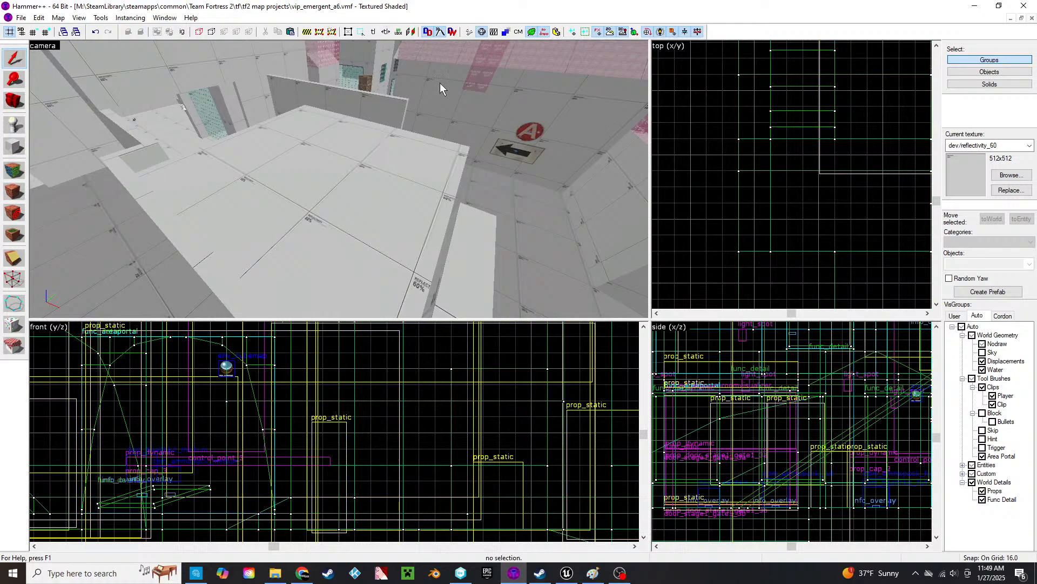
# - Examine the emptied platform, the passage and the 336-unit-long, 128-unit-high block filling the opening beside it
pyautogui.press('z')
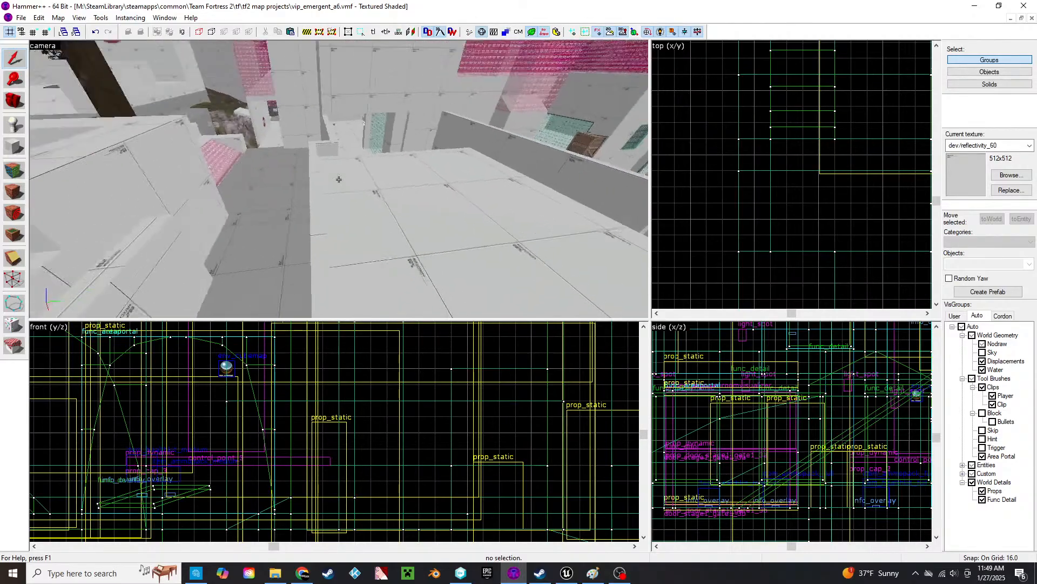
pyautogui.press('w')
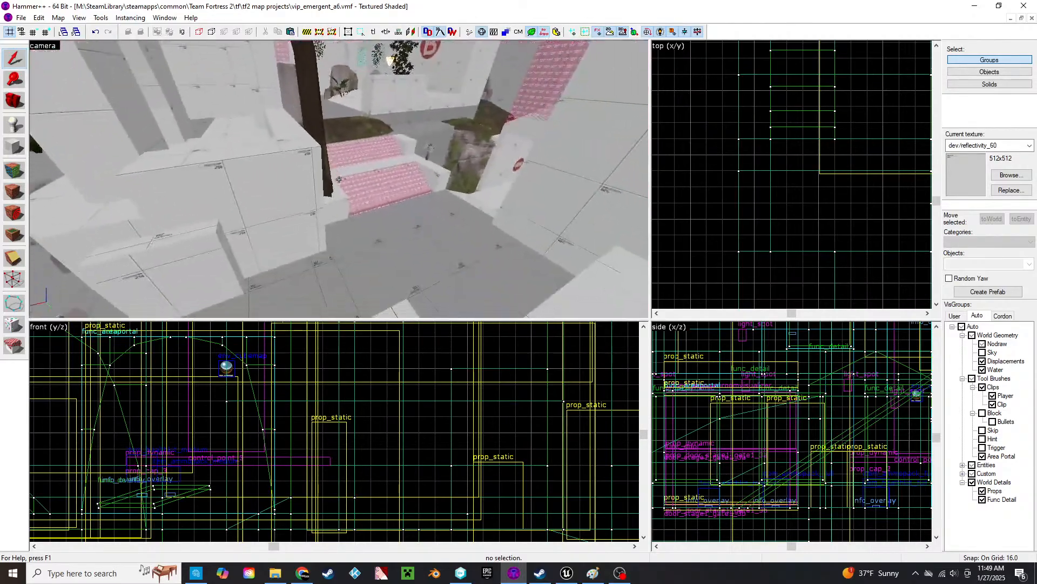
pyautogui.press('z')
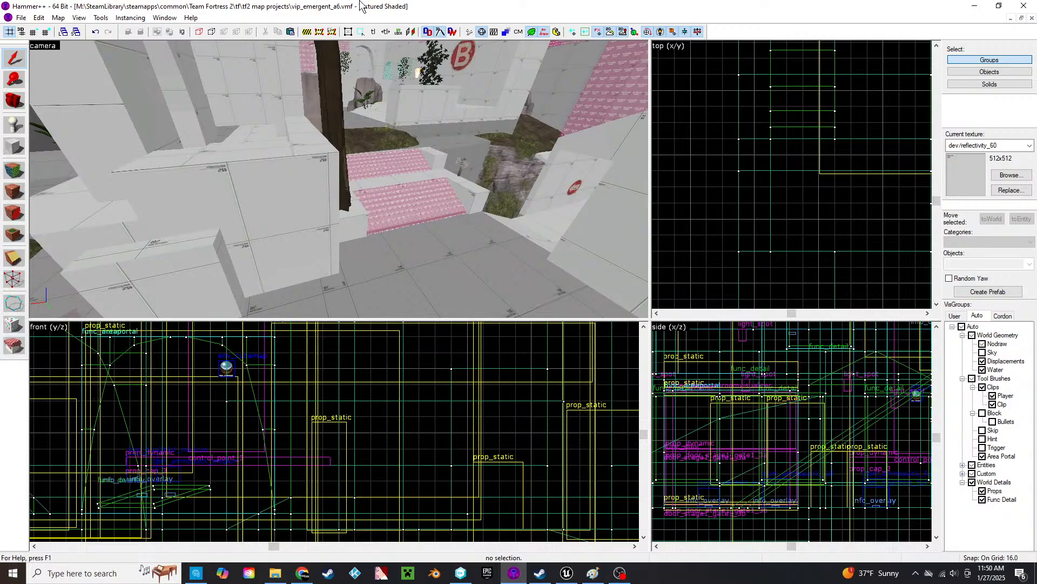
pyautogui.press('z')
pyautogui.press('w')
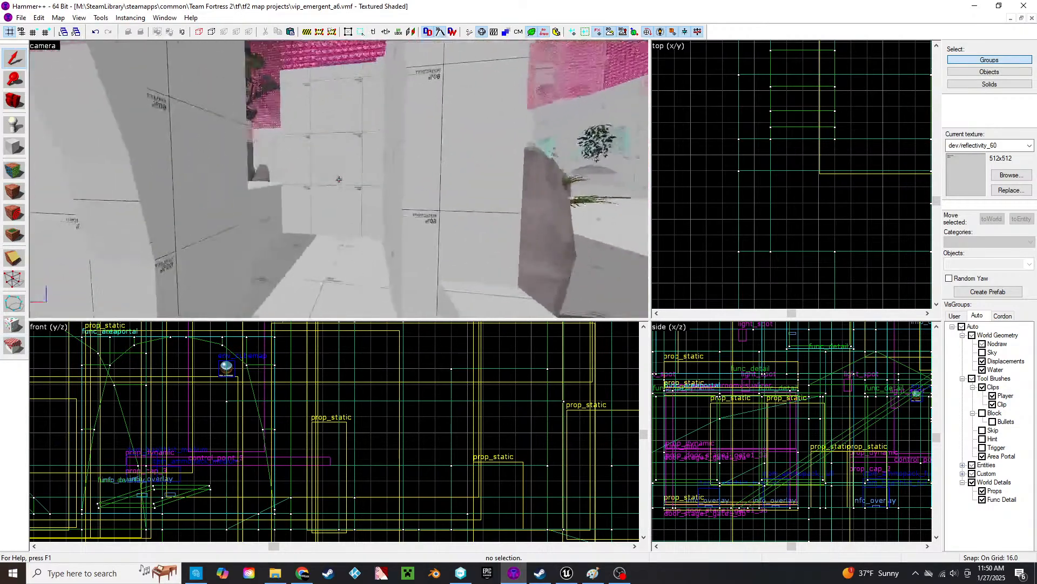
pyautogui.click(339, 179)
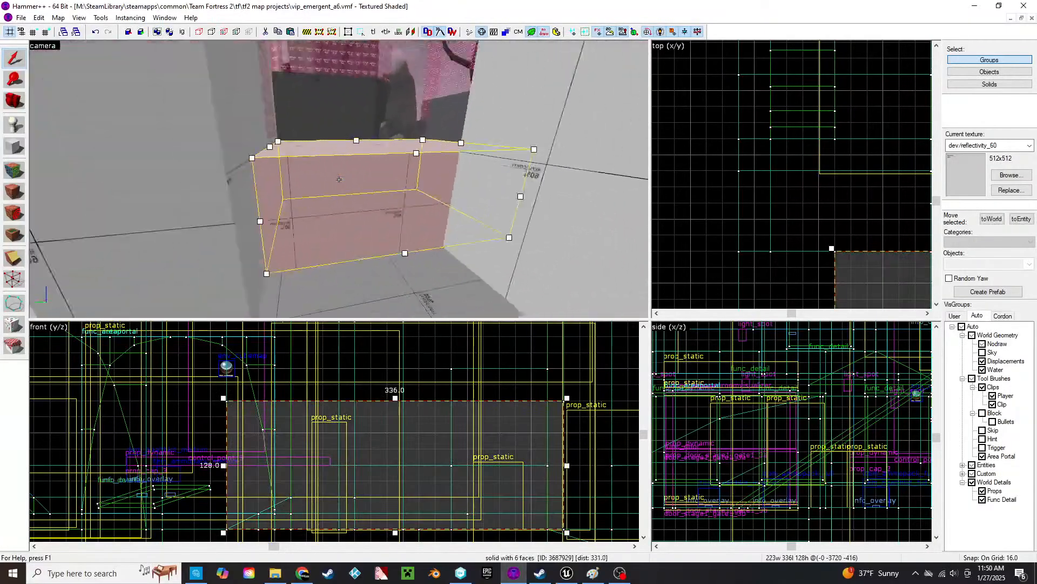
pyautogui.press('z')
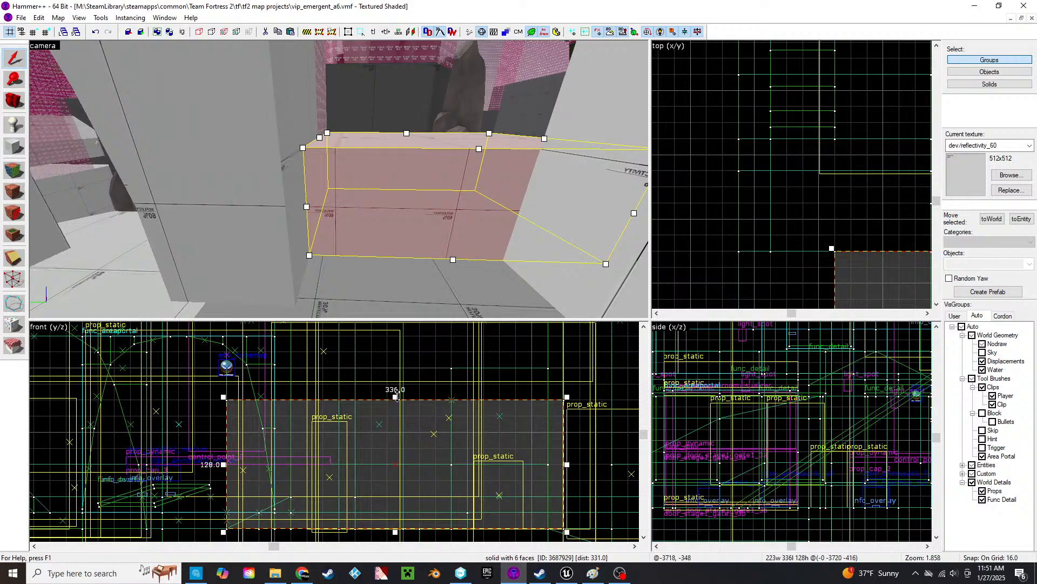
# - Place an info_player_teamspawn entity on the floor in front of the 128-unit-high block and select it
pyautogui.press('z')
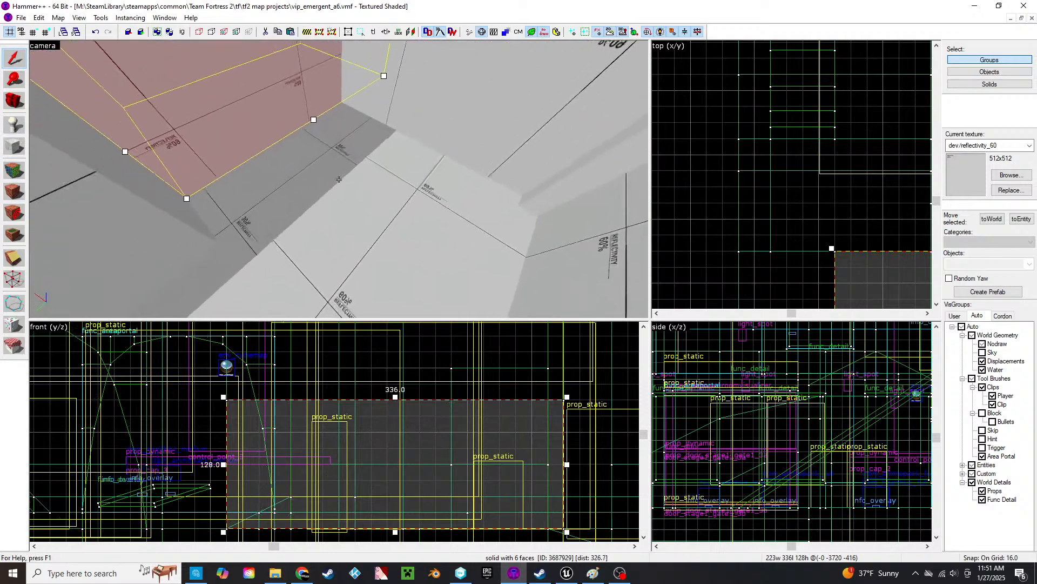
pyautogui.press('z')
pyautogui.click(8, 123)
pyautogui.click(346, 182)
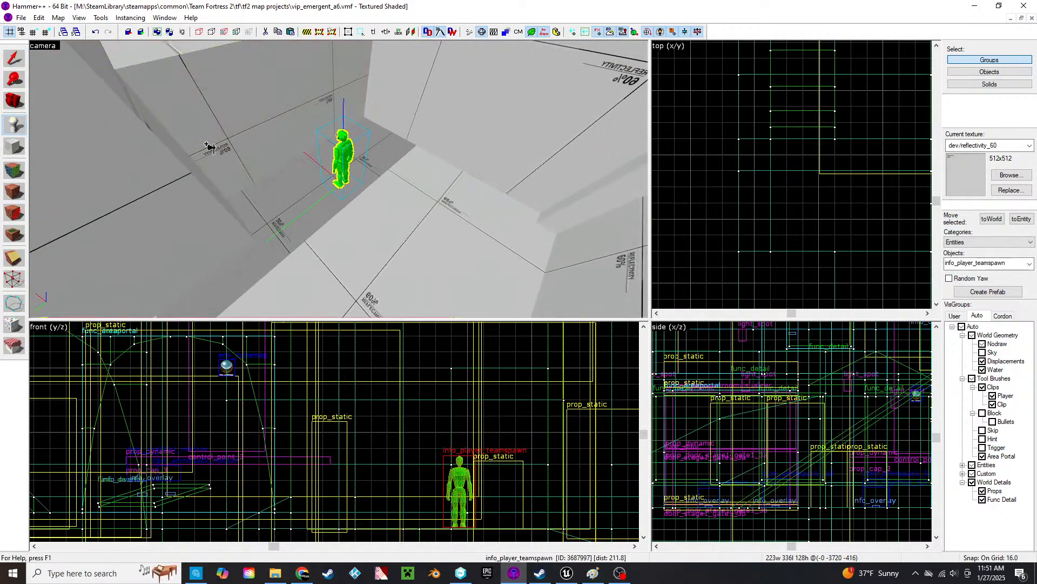
pyautogui.hotkey('shift', 's')
pyautogui.press('w')
pyautogui.press('d')
pyautogui.press('s')
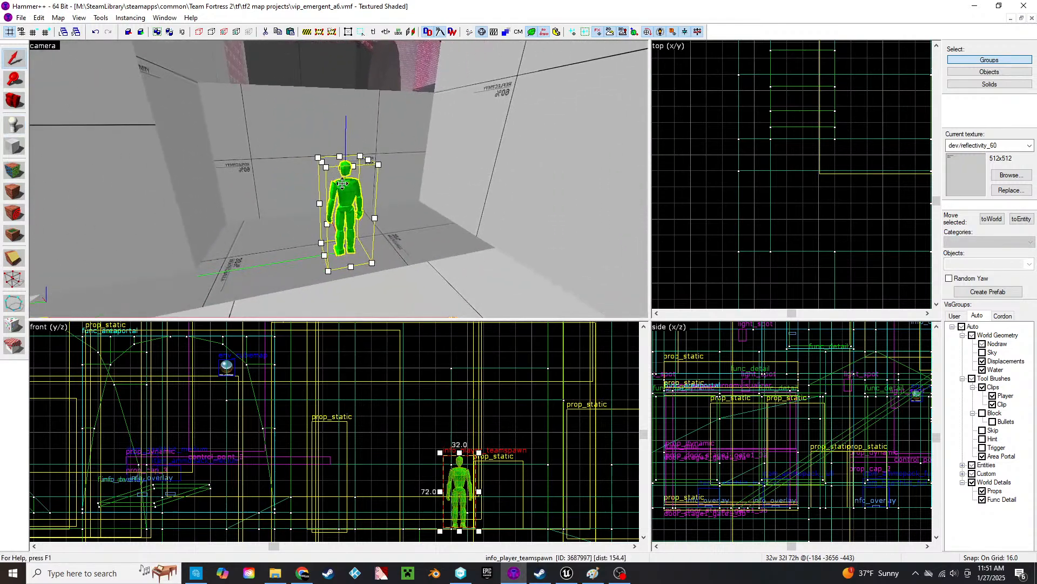
# - Change the placed spawn entity's class to prop_dynamic and apply it
pyautogui.doubleClick(348, 209)
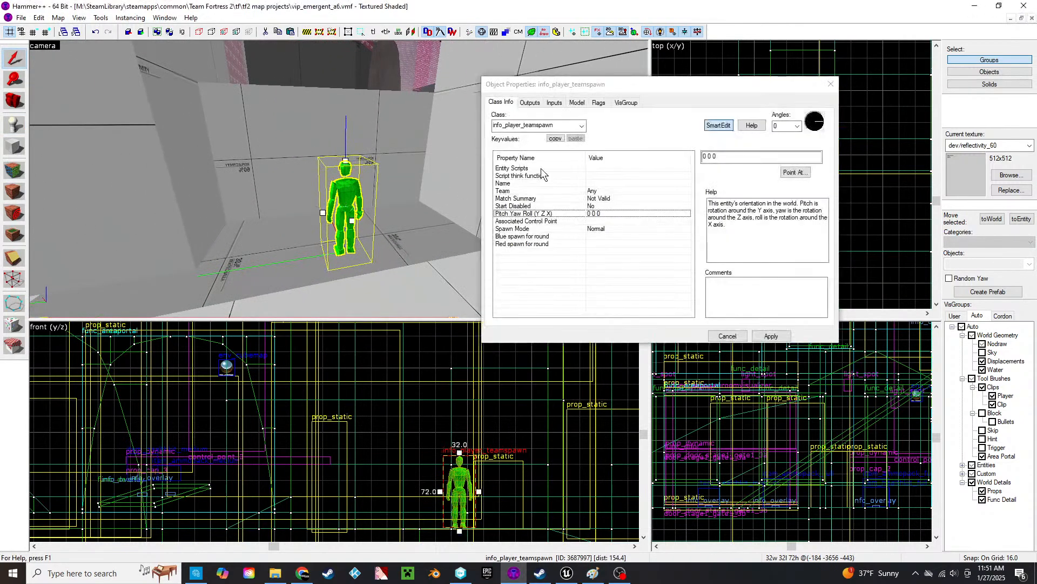
pyautogui.click(558, 126)
pyautogui.write('prop')
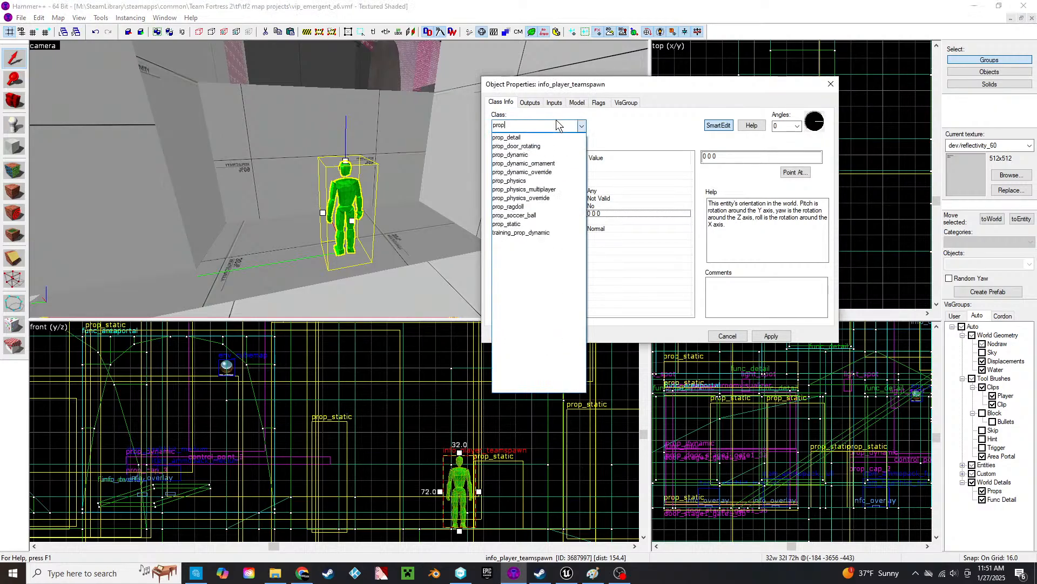
pyautogui.click(538, 155)
pyautogui.click(771, 336)
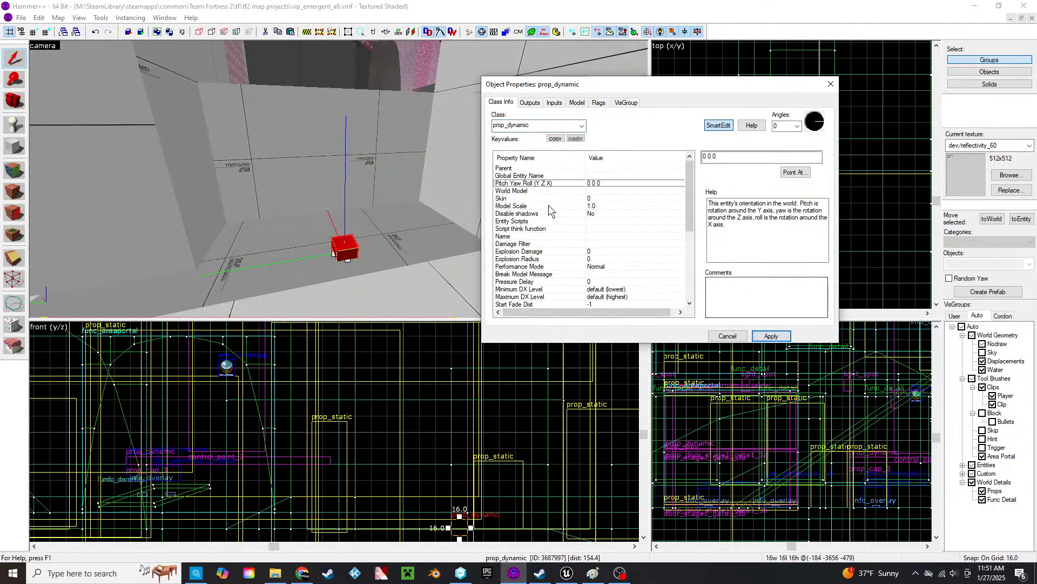
# - Set the prop_dynamic's world model to models/player/hwm/heavy.mdl, filtering the models by "heavy", and close its properties
pyautogui.click(714, 174)
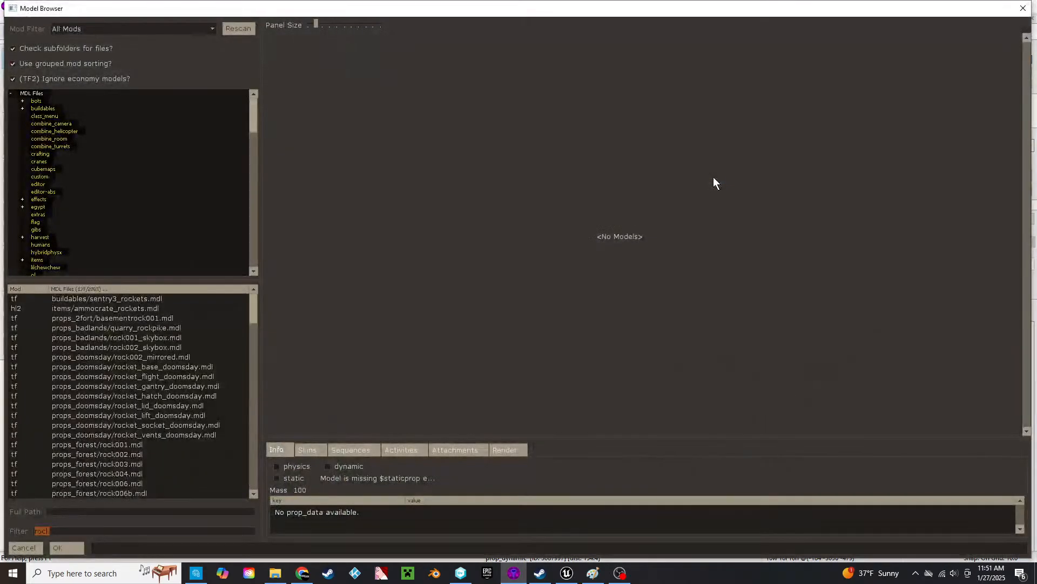
pyautogui.write('heavy')
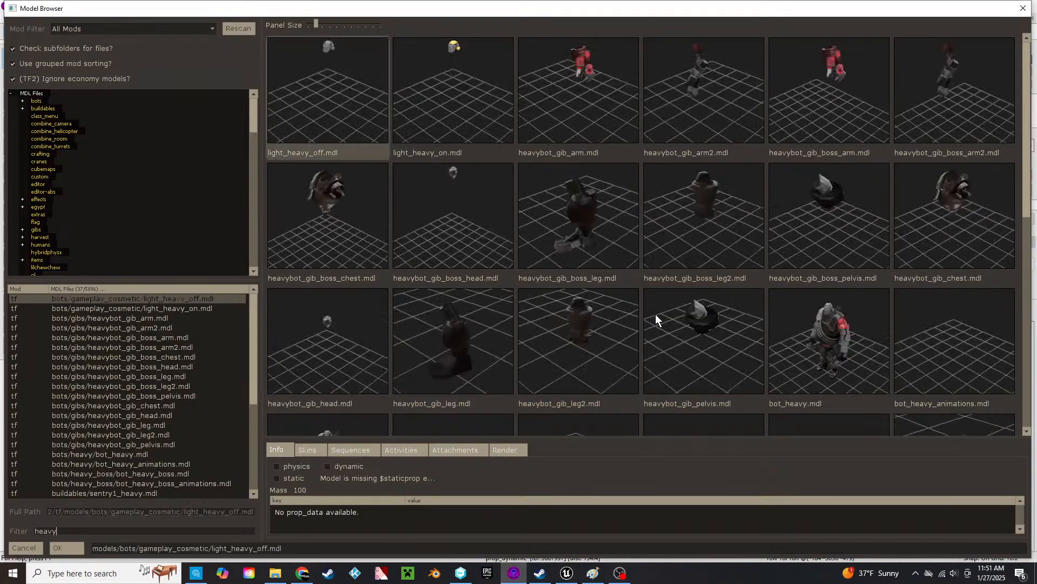
pyautogui.click(852, 328)
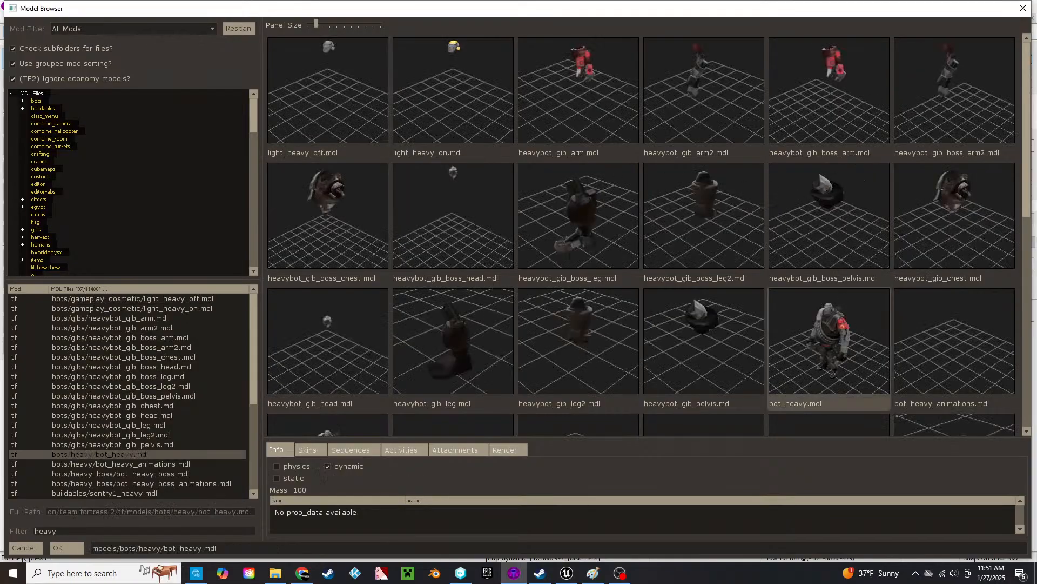
pyautogui.scroll(-4, 847, 336)
pyautogui.scroll(-3, 837, 331)
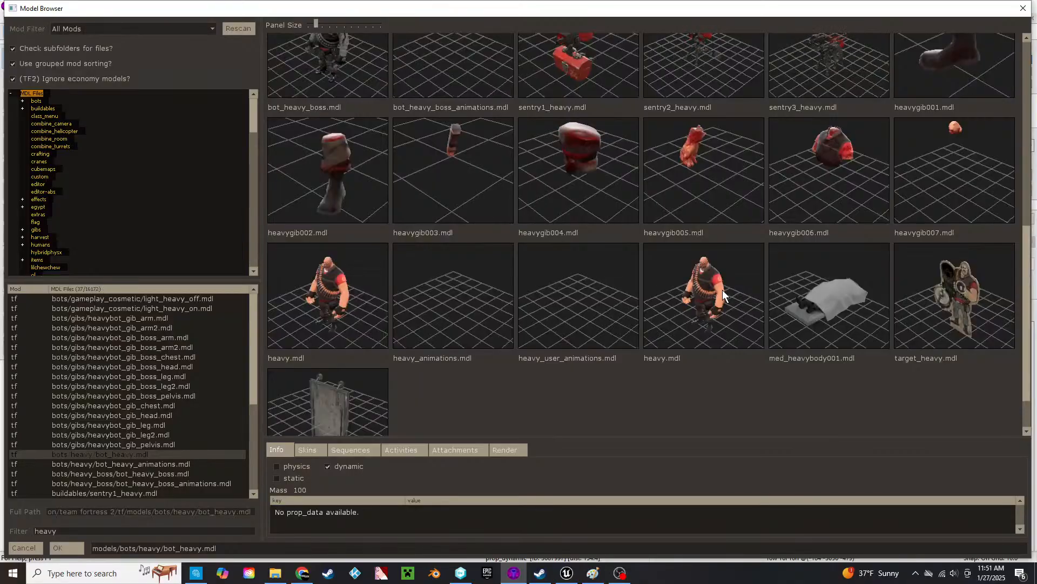
pyautogui.click(721, 290)
pyautogui.doubleClick(718, 289)
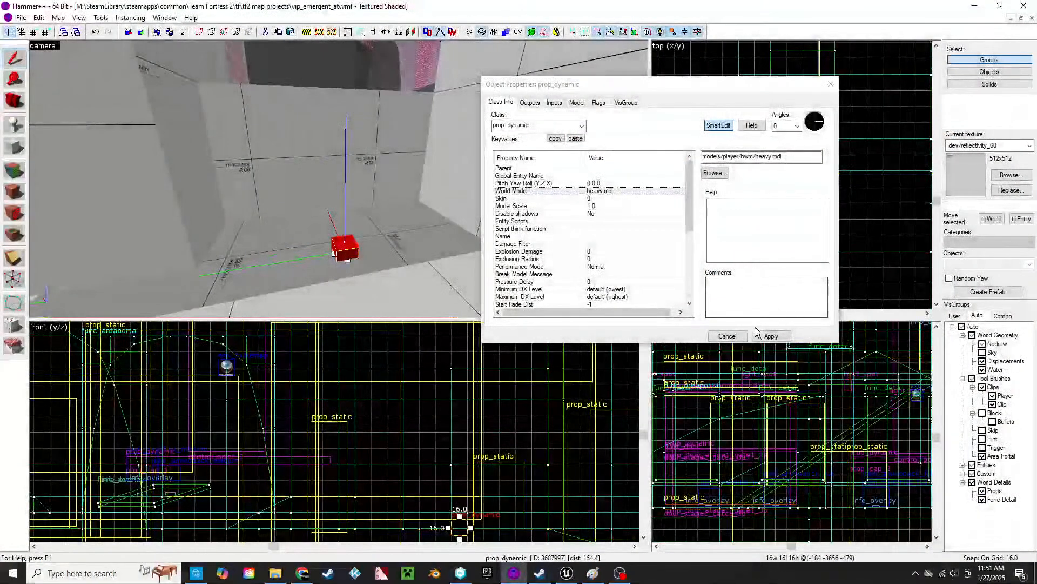
pyautogui.click(831, 84)
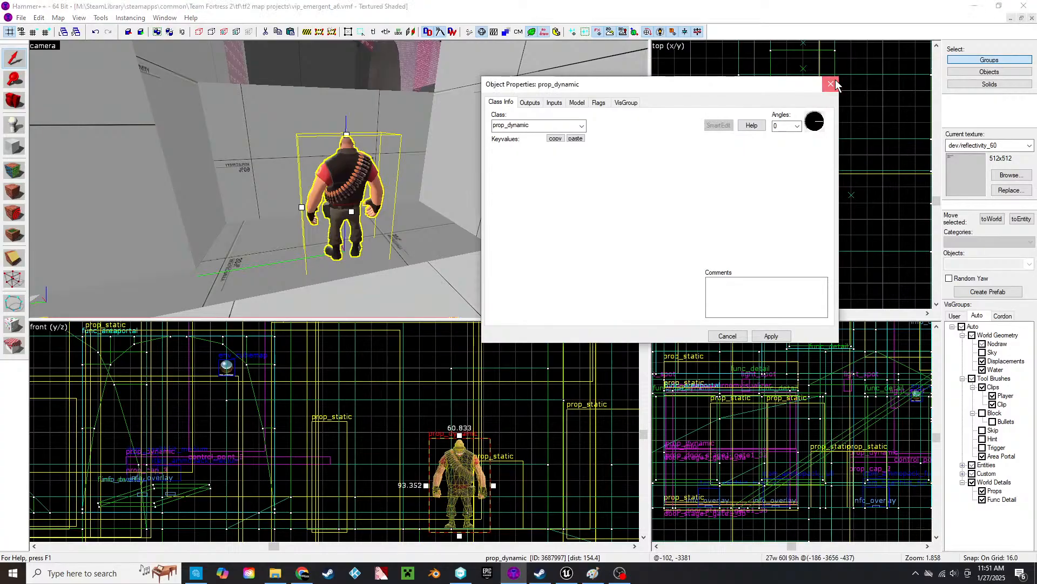
# - Select the block behind the Heavy model and lower its top so the block is 96 units high
pyautogui.click(356, 115)
pyautogui.scroll(2, 396, 432)
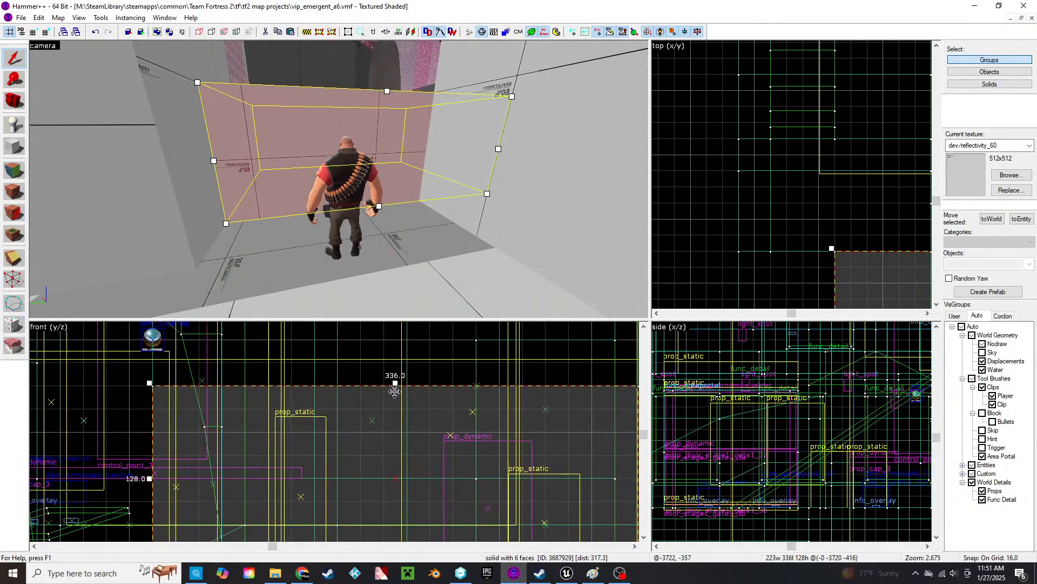
pyautogui.moveTo(399, 386); pyautogui.dragTo(400, 429)
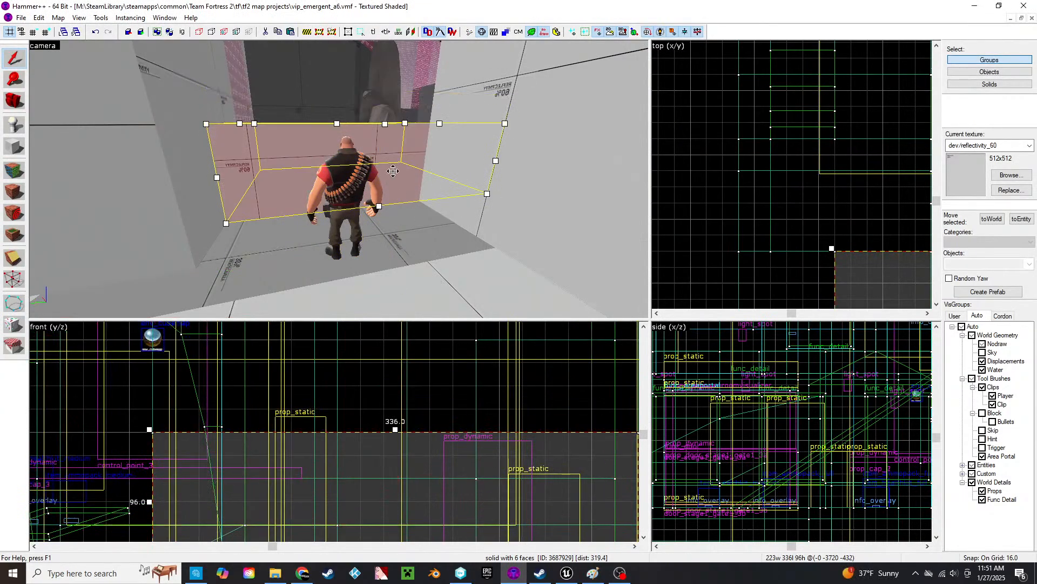
# - Examine the lowered block, the passage beside the Heavy, the arched tunnel and the surroundings towards point B
pyautogui.press('z')
pyautogui.press('a')
pyautogui.click(339, 178)
pyautogui.press('w')
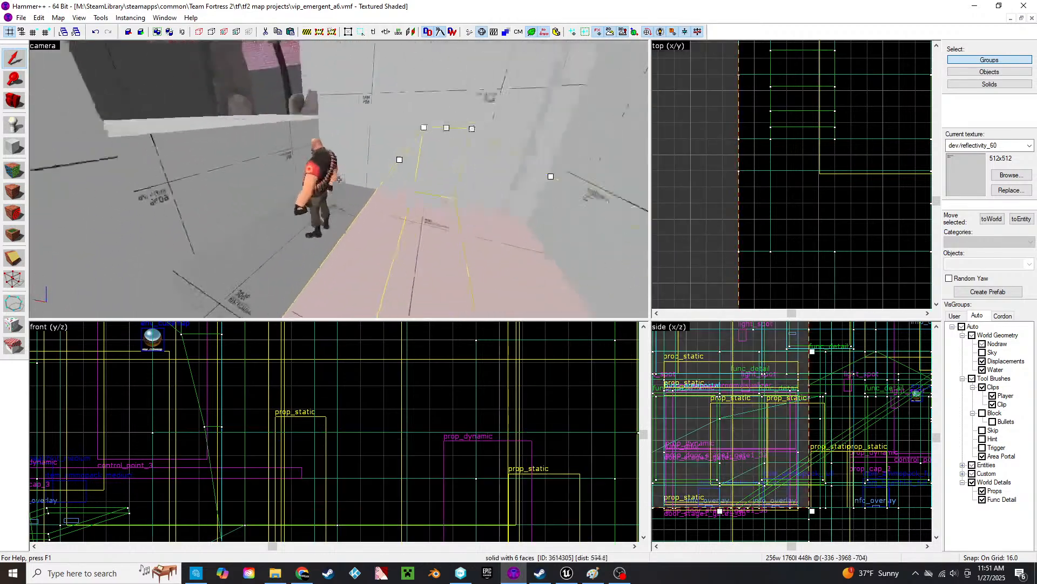
pyautogui.press('s')
pyautogui.press('w')
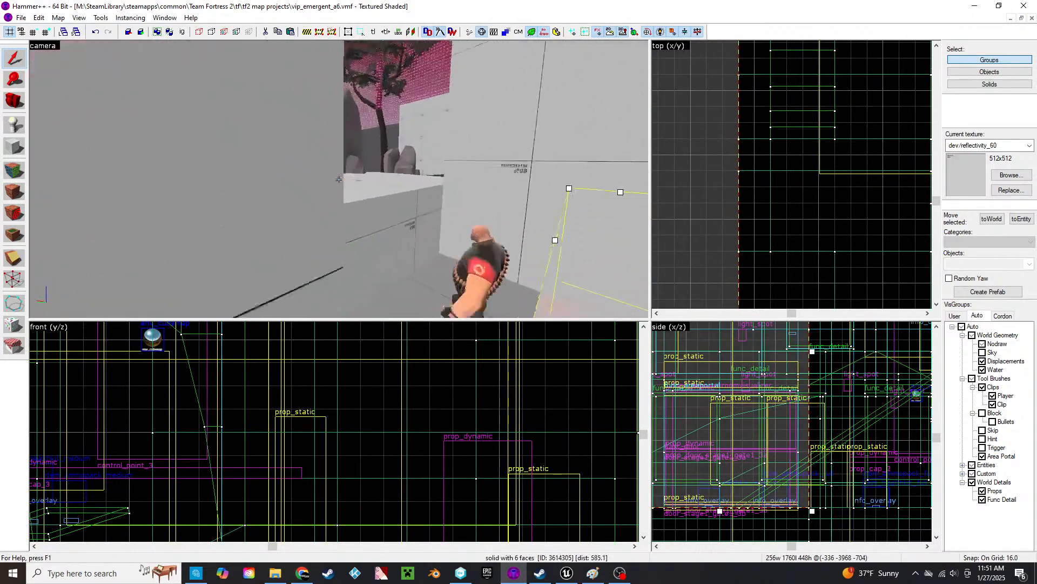
pyautogui.press('w')
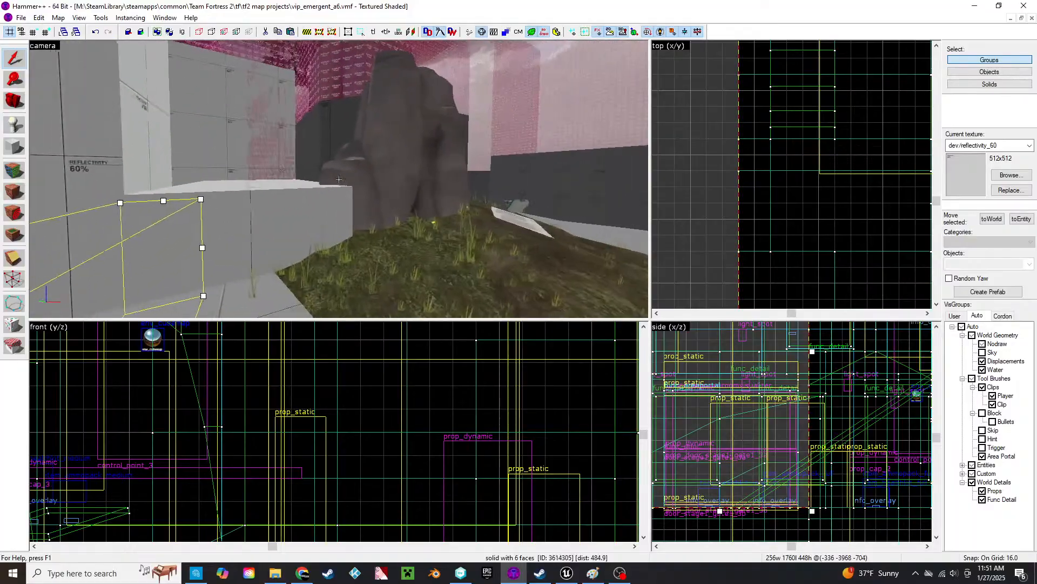
pyautogui.press('s')
pyautogui.press('w')
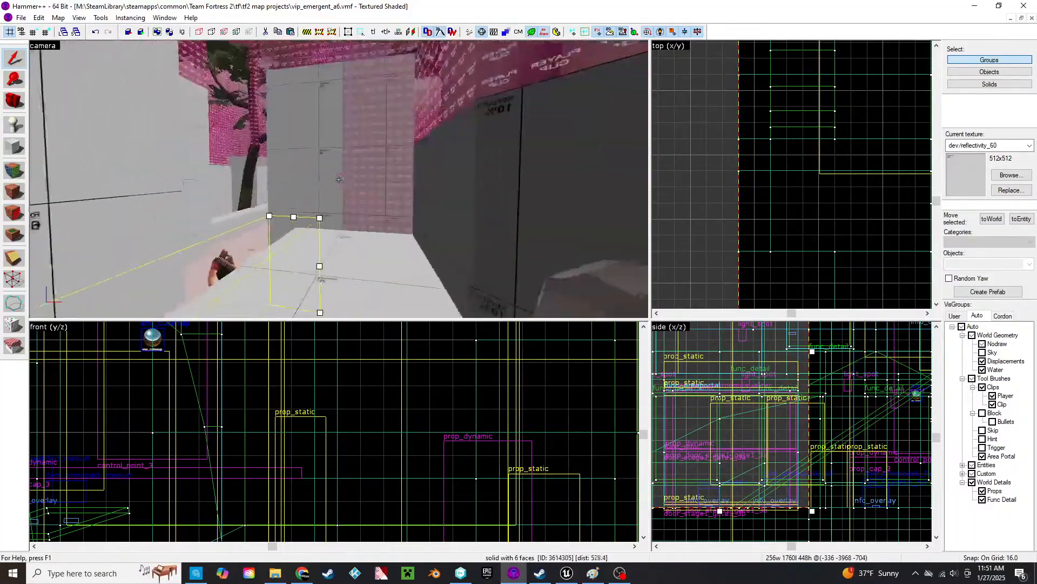
pyautogui.press('s')
pyautogui.press('w')
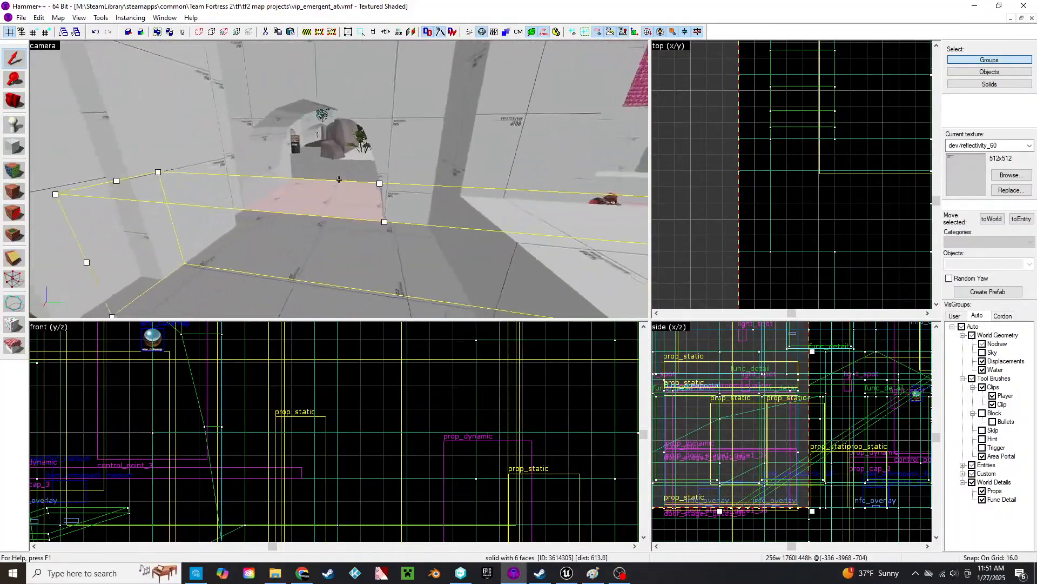
pyautogui.press('w')
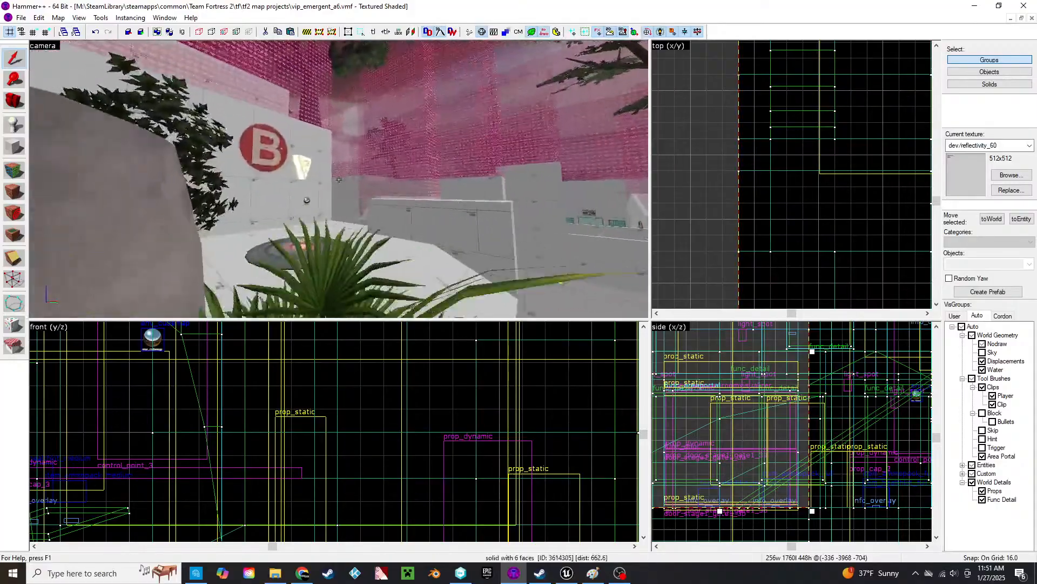
pyautogui.press('w')
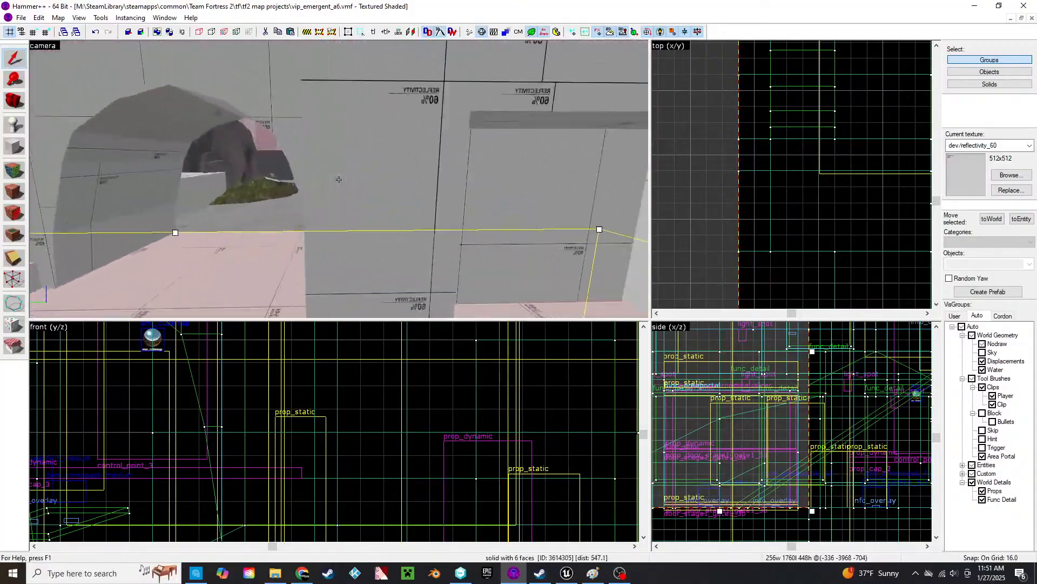
pyautogui.press('w')
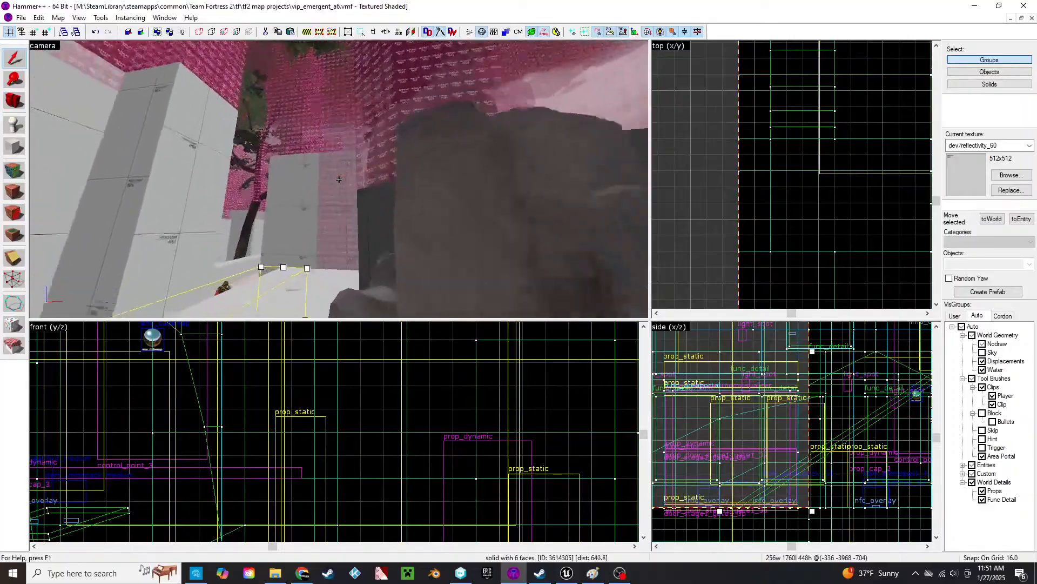
pyautogui.press('a')
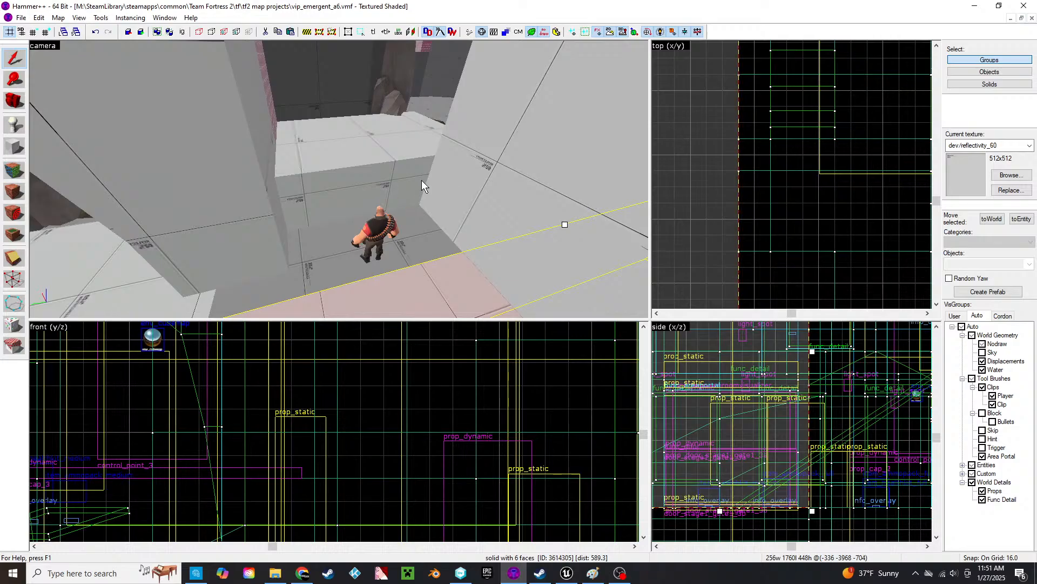
# - Inspect the route from the Heavy's passage past the point A building, and the clip-covered staircases
pyautogui.press('z')
pyautogui.press('s')
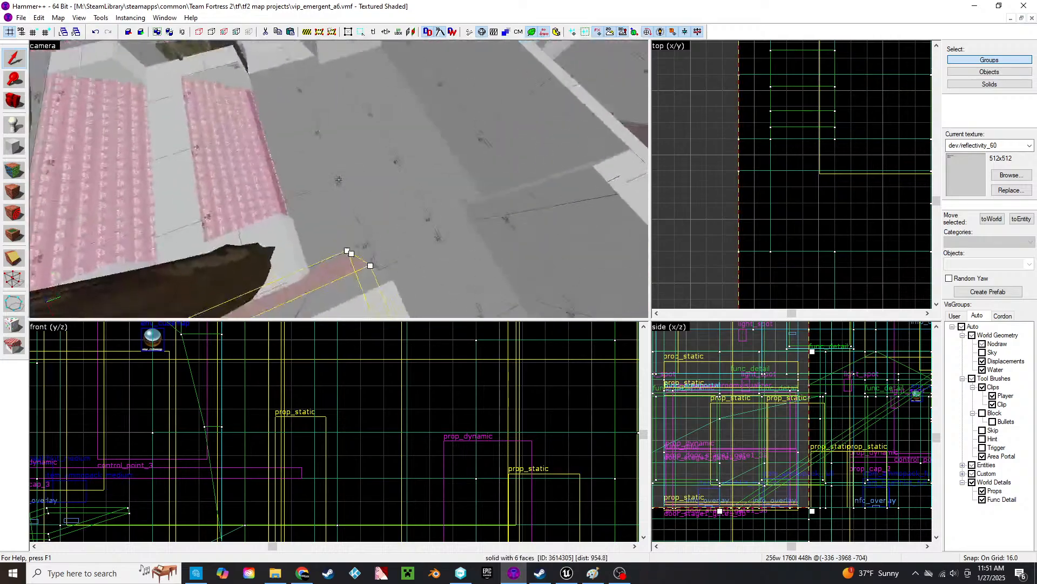
pyautogui.press('w')
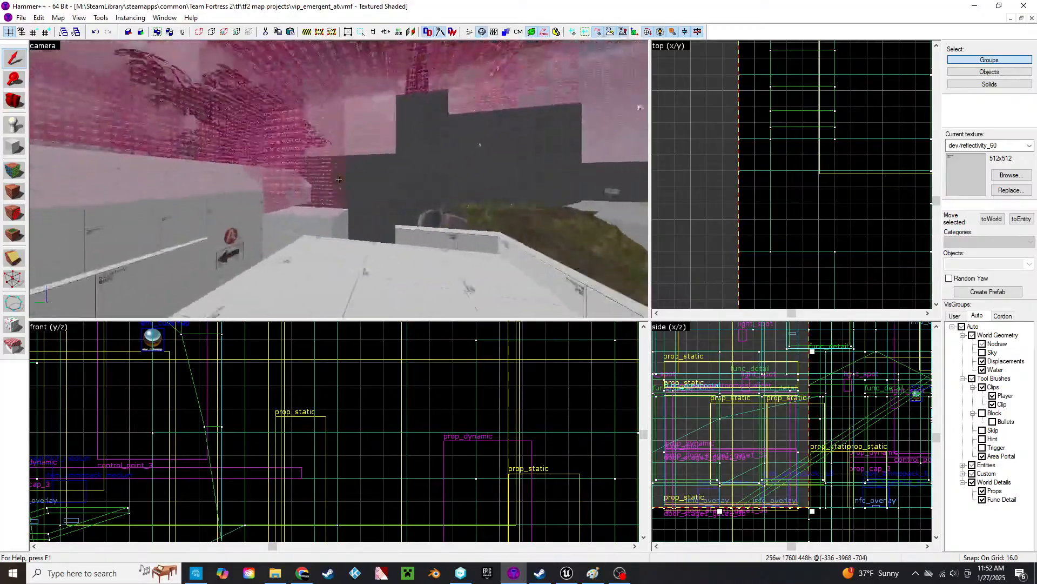
pyautogui.press('w')
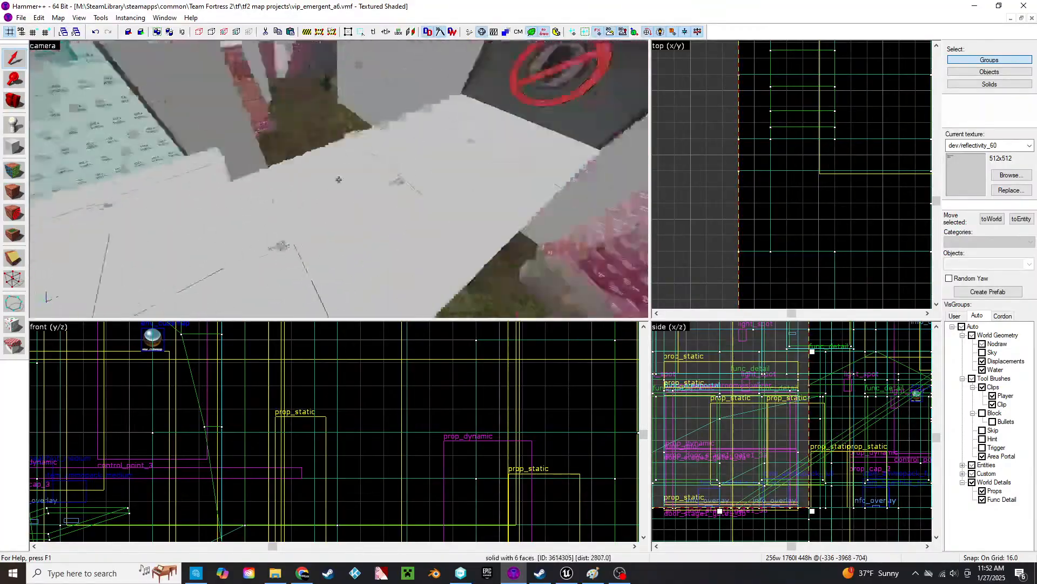
pyautogui.press('w')
pyautogui.press('z')
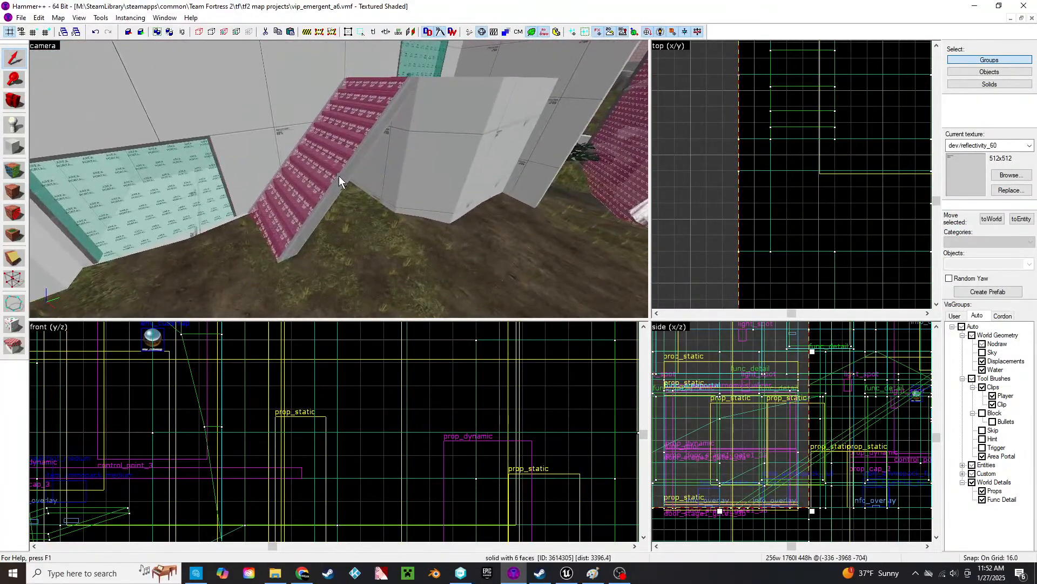
pyautogui.press('z')
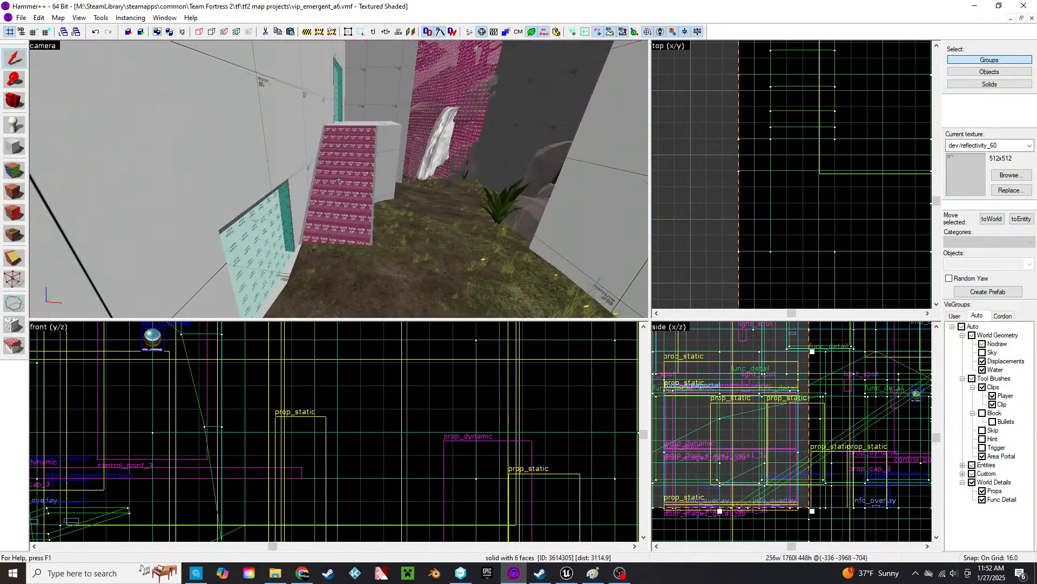
pyautogui.press('w')
pyautogui.press('w')
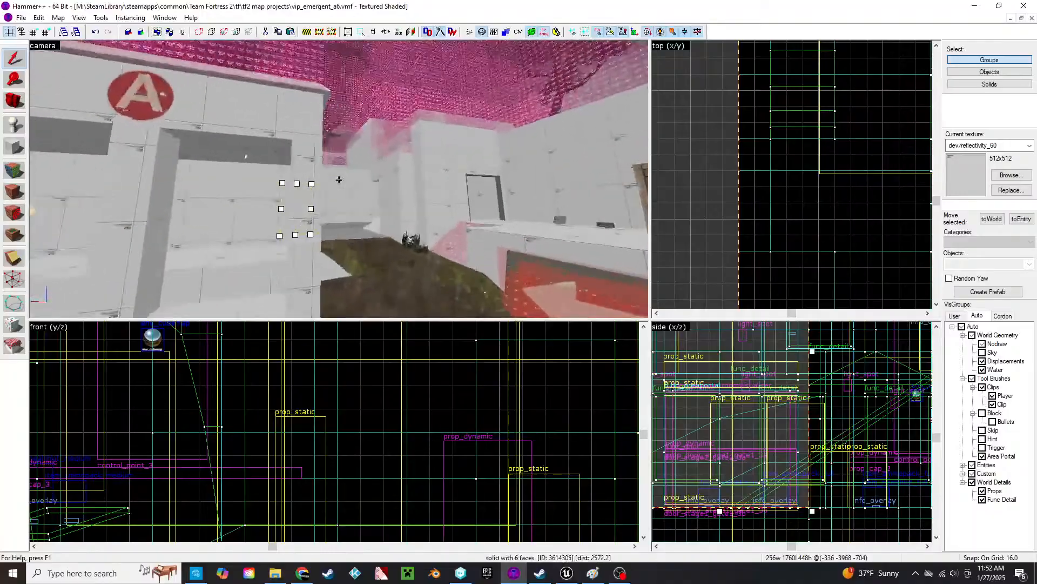
pyautogui.press('w')
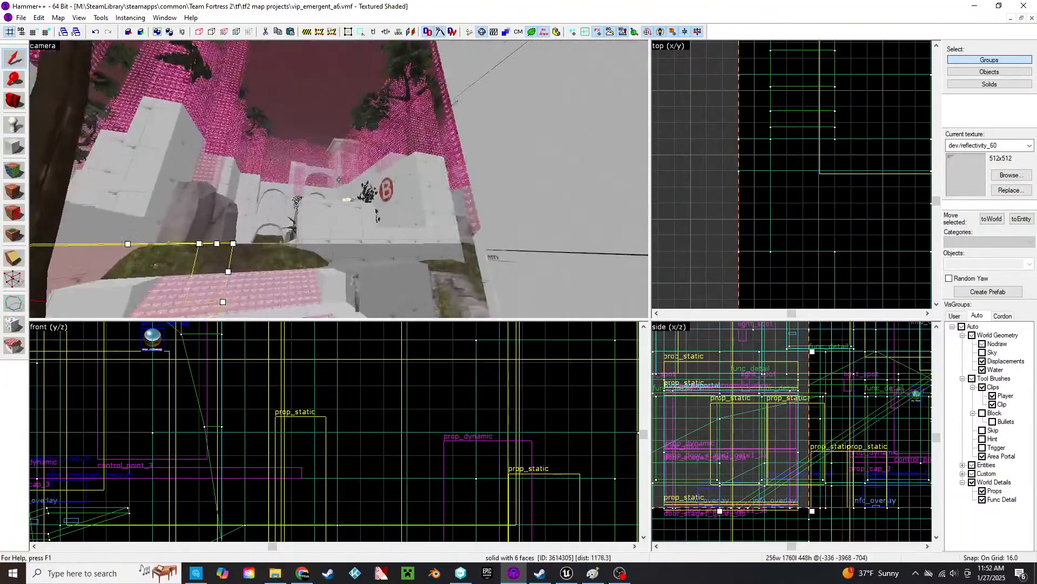
pyautogui.press('z')
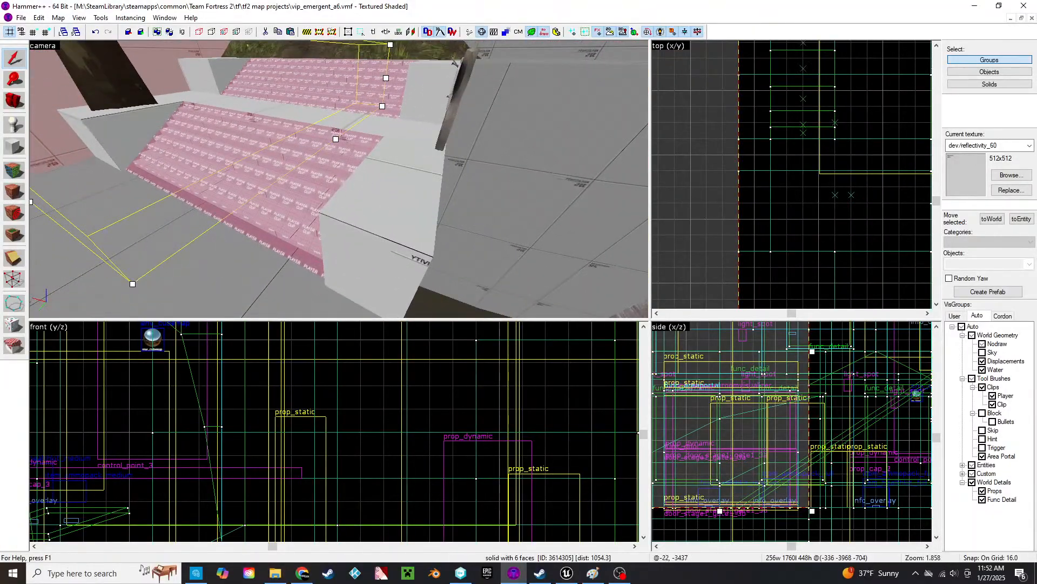
# - Hide the clip brushes and try selecting the lower staircase together with the block around it
pyautogui.click(983, 388)
pyautogui.click(301, 203)
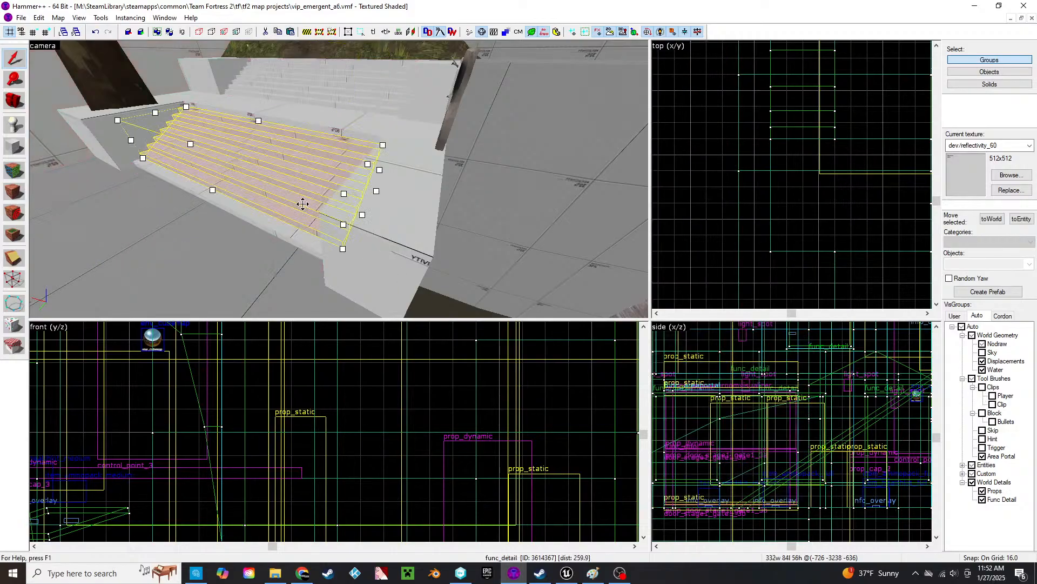
pyautogui.press('z')
pyautogui.press('s')
pyautogui.keyDown('ctrl'); pyautogui.click(341, 182); pyautogui.keyUp('ctrl')
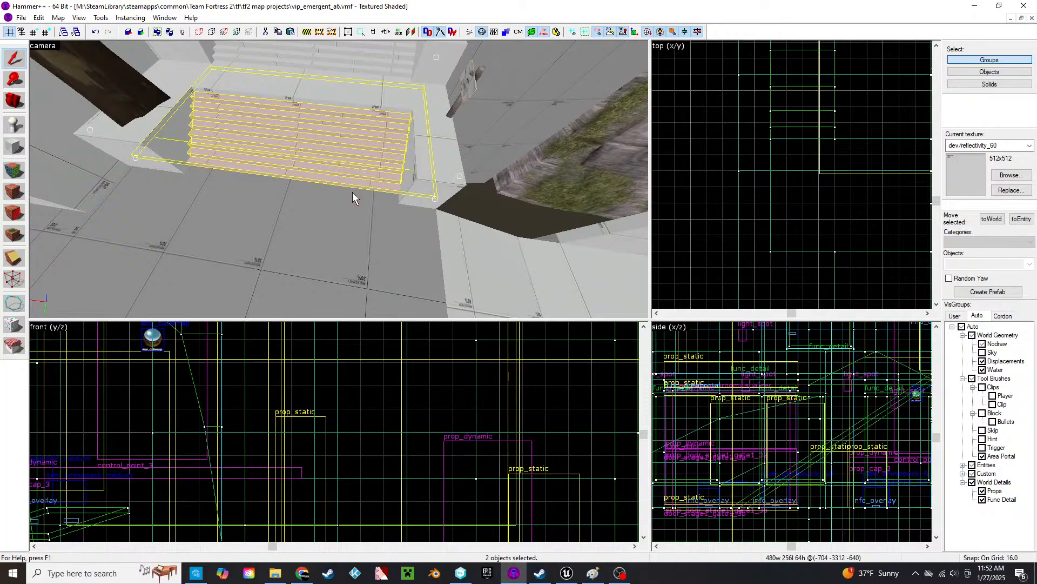
pyautogui.click(353, 193)
# - Select the upper staircase, show the clip brushes again and add the staircase's player clip to the selection
pyautogui.click(384, 64)
pyautogui.press('z')
pyautogui.press('w')
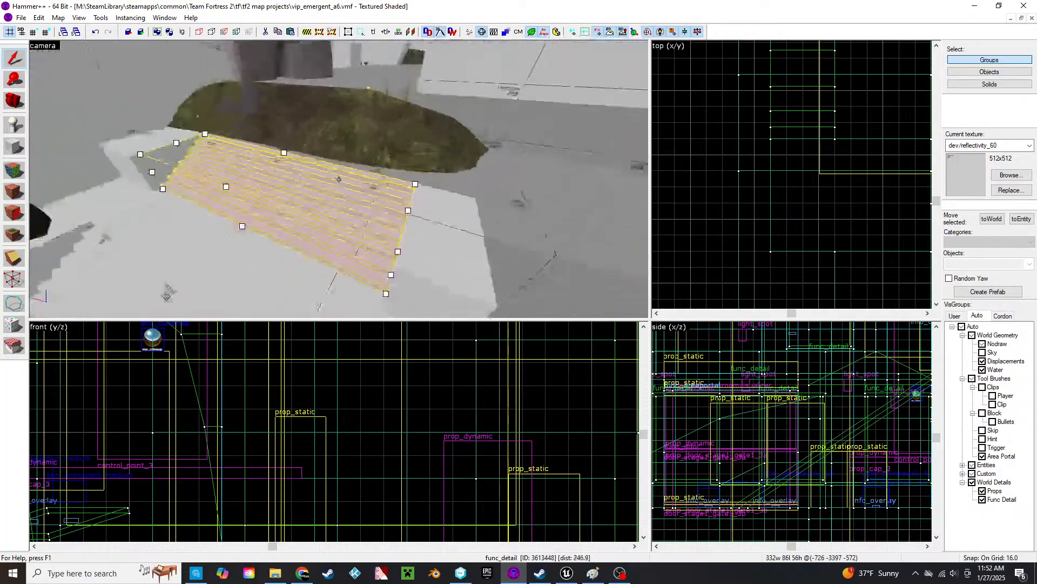
pyautogui.press('z')
pyautogui.click(983, 387)
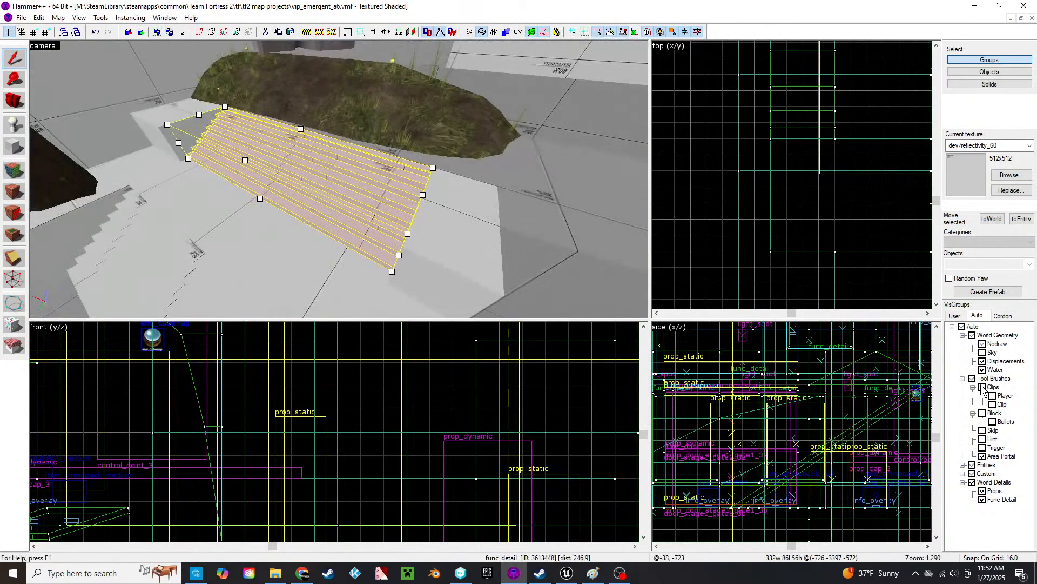
pyautogui.click(311, 199)
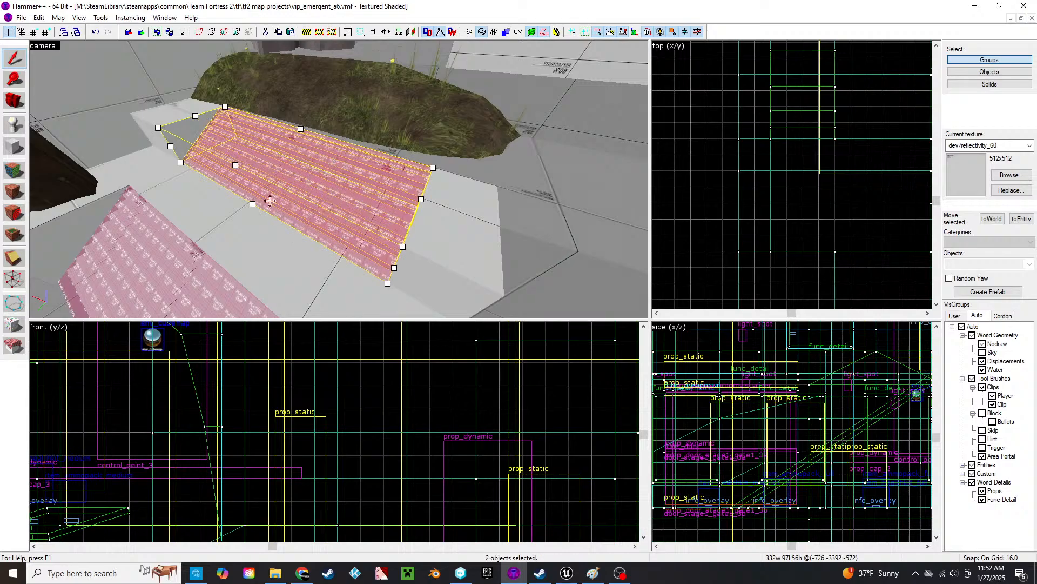
# - Paste a copy of the staircase and its player clip near the Heavy and rotate it 90 degrees about Z
pyautogui.press('z')
pyautogui.press('w')
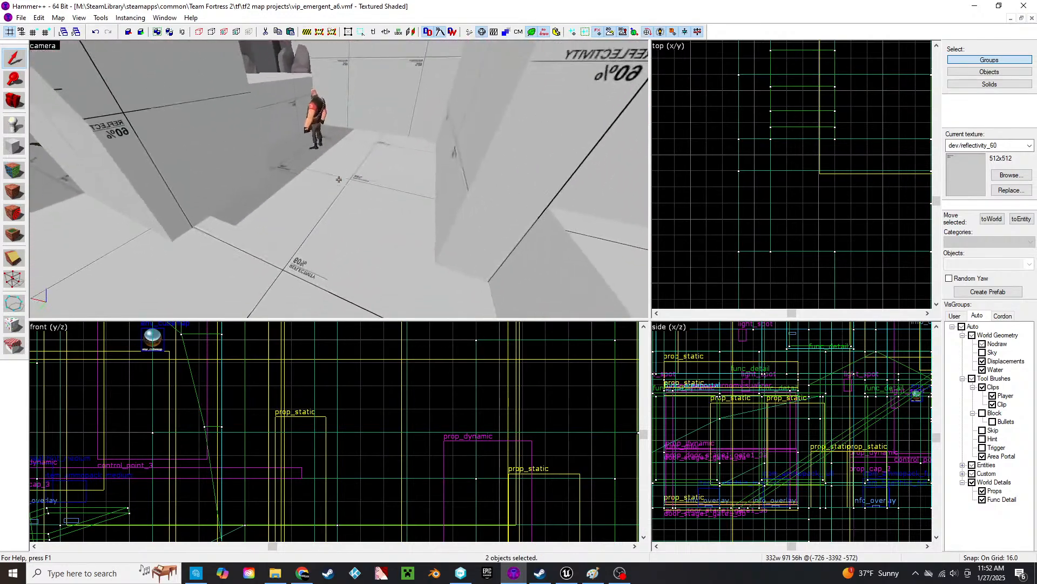
pyautogui.hotkey('ctrl', 'v')
pyautogui.press('z')
pyautogui.hotkey('ctrl', 'm')
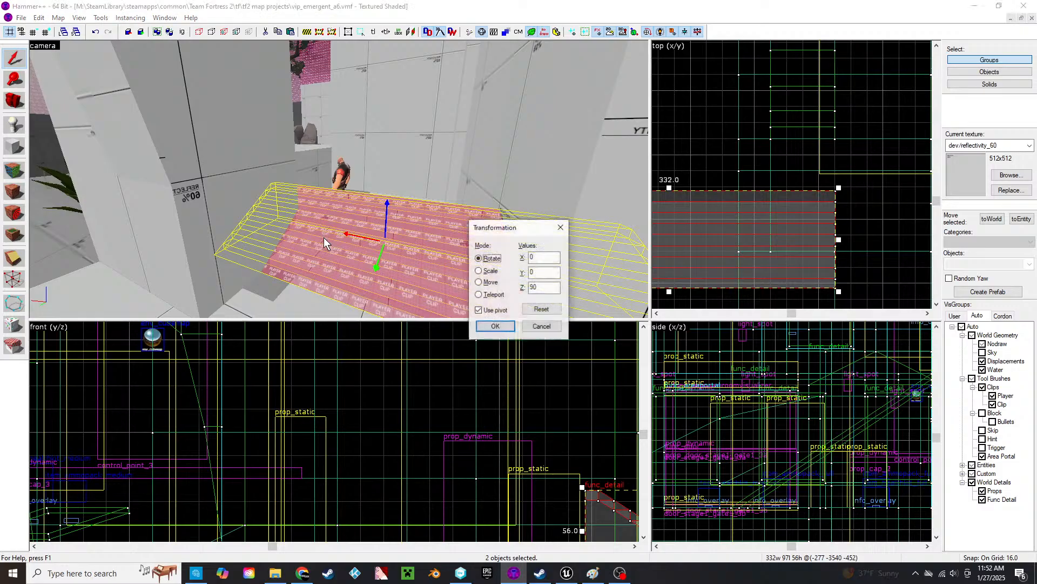
pyautogui.write('90')
pyautogui.press('Return')
# - Move the rotated staircase copy and its clip into the passage beside the Heavy, in front of the 96-unit-high block
pyautogui.moveTo(684, 133)
pyautogui.mouseDown(button='middle')
pyautogui.moveTo(711, 140)
pyautogui.moveTo(734, 93)
pyautogui.moveTo(701, 153)
pyautogui.mouseUp(button='middle')
pyautogui.moveTo(700, 153); pyautogui.dragTo(757, 178)
pyautogui.press('z')
pyautogui.press('s')
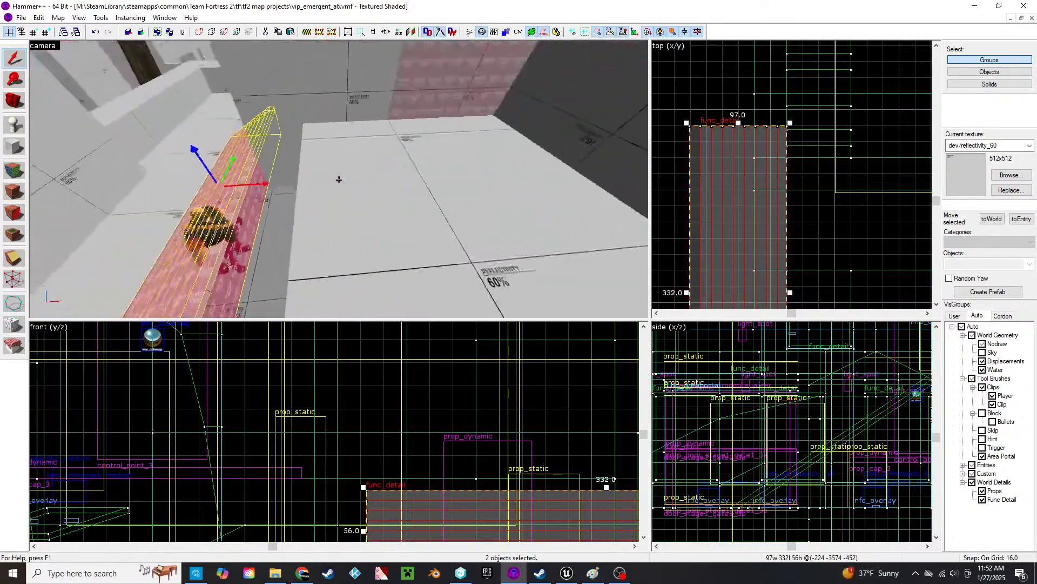
pyautogui.press('w')
pyautogui.press('z')
pyautogui.moveTo(730, 160)
pyautogui.mouseDown()
pyautogui.moveTo(822, 218)
pyautogui.moveTo(810, 192)
pyautogui.mouseUp()
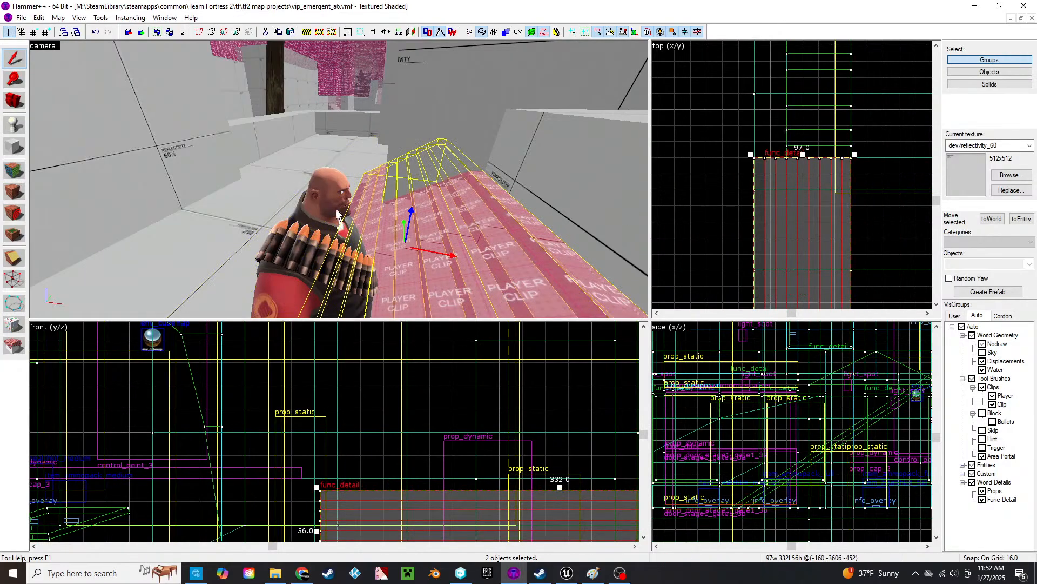
# - Shorten the copied staircase and its player clip to a length of 220 units
pyautogui.press('z')
pyautogui.press('d')
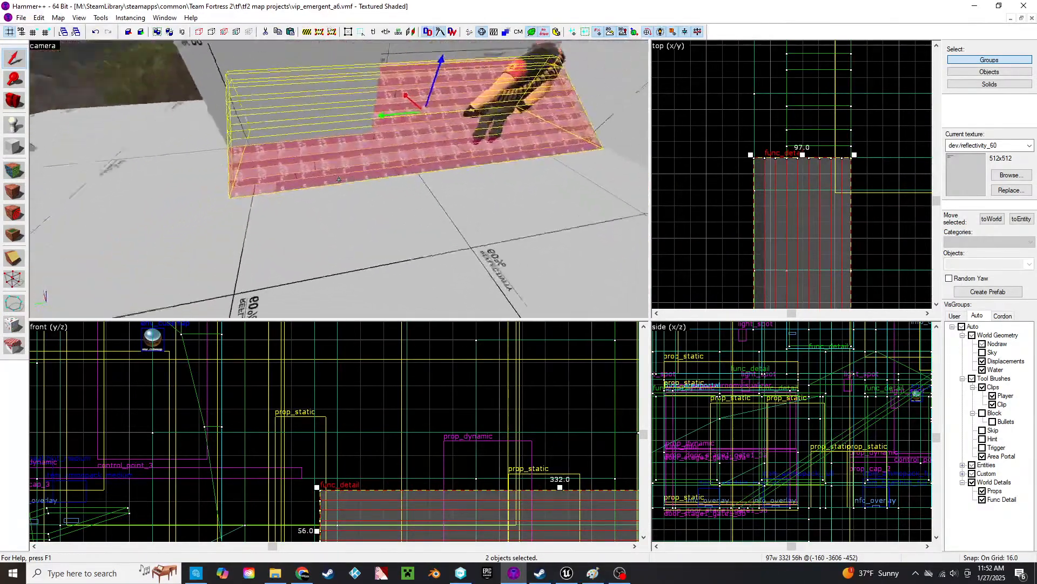
pyautogui.press('a')
pyautogui.press('z')
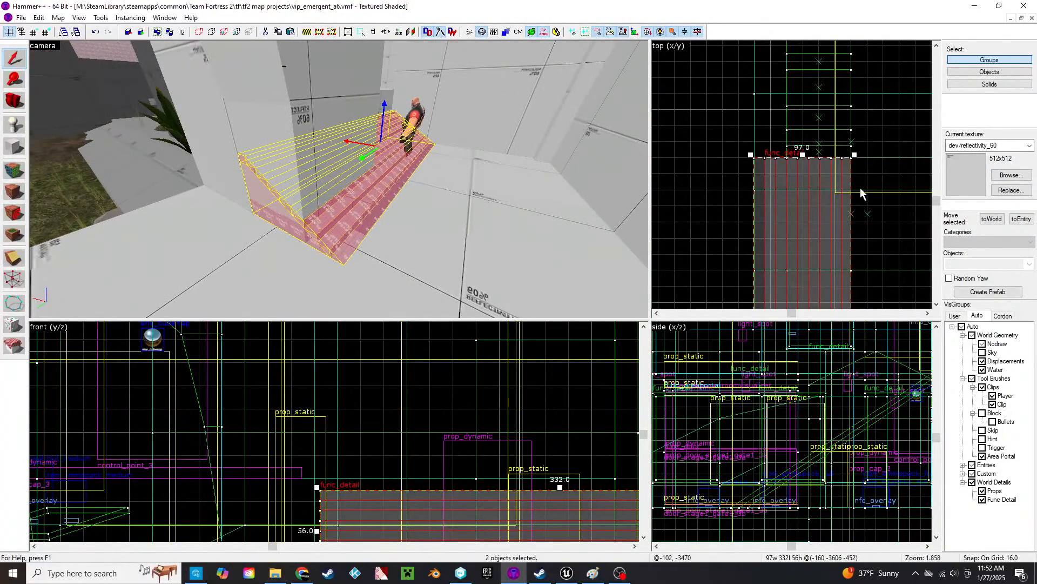
pyautogui.moveTo(804, 157); pyautogui.dragTo(811, 268)
# - Raise the shortened staircase and its player clip by 48 units in the front view
pyautogui.press('z')
pyautogui.press('w')
pyautogui.press('s')
pyautogui.press('w')
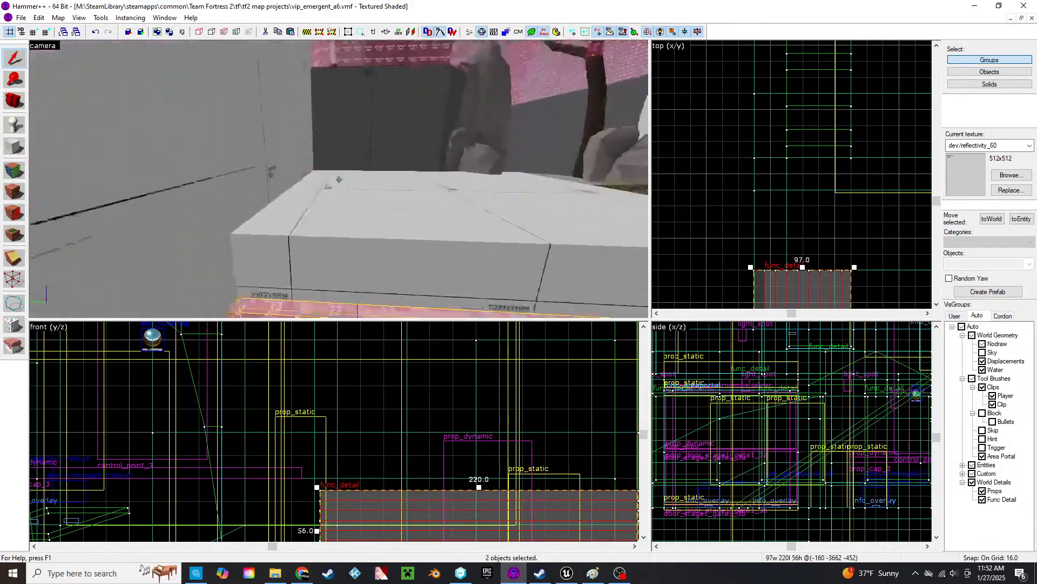
pyautogui.press('s')
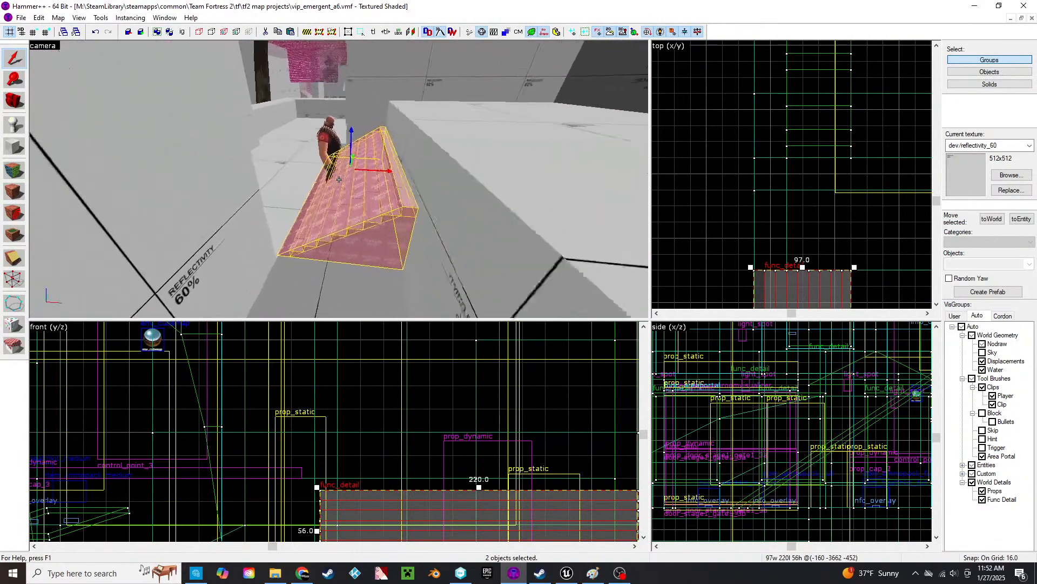
pyautogui.press('w')
pyautogui.press('s')
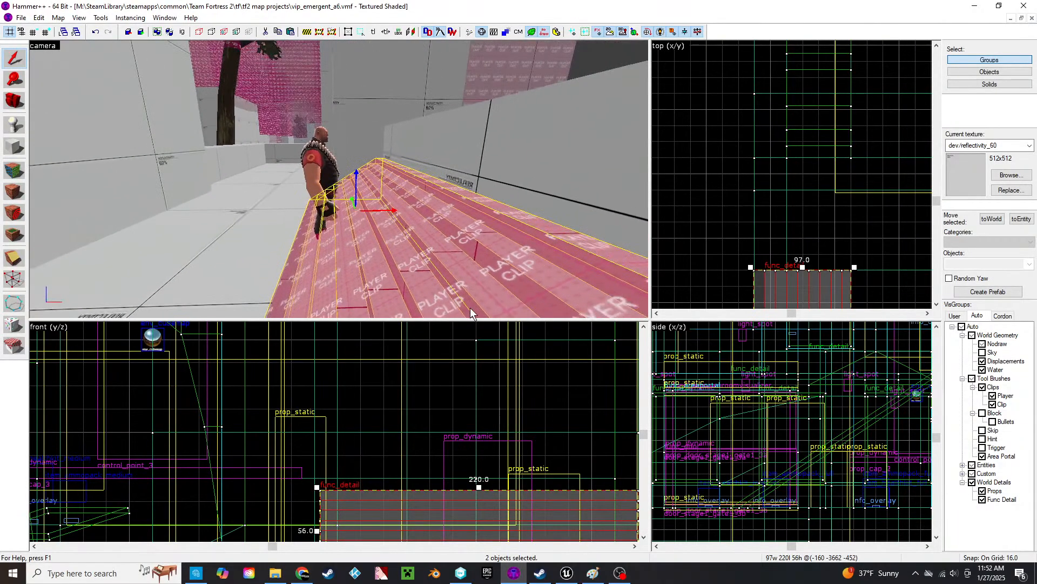
pyautogui.scroll(-2, 473, 446)
pyautogui.scroll(2, 486, 462)
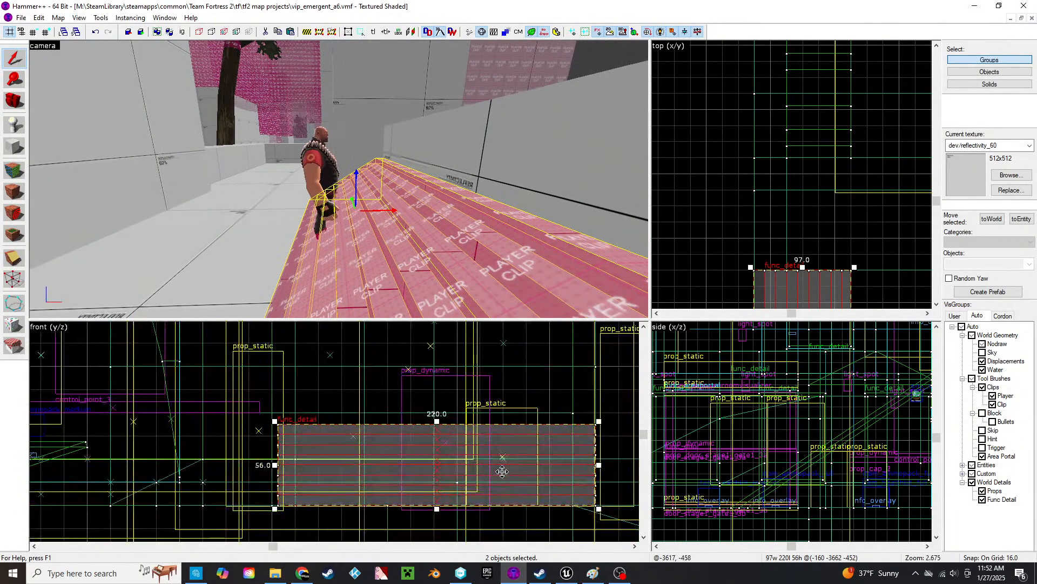
pyautogui.moveTo(503, 472); pyautogui.dragTo(503, 409)
pyautogui.press('z')
pyautogui.press('s')
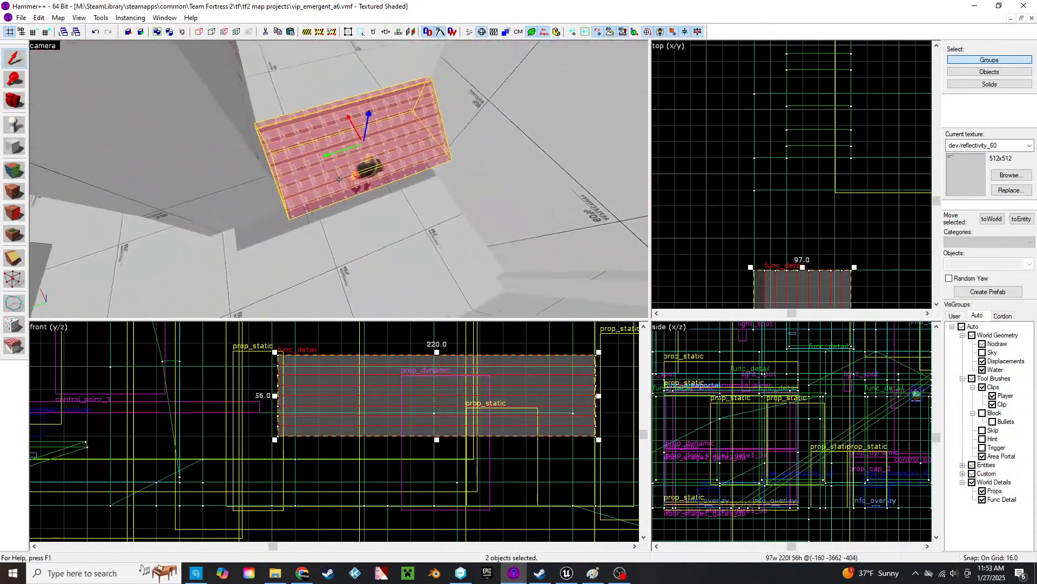
# - Move the staircase copy and its player clip 32 units along X, into the 96-unit-high block
pyautogui.press('s')
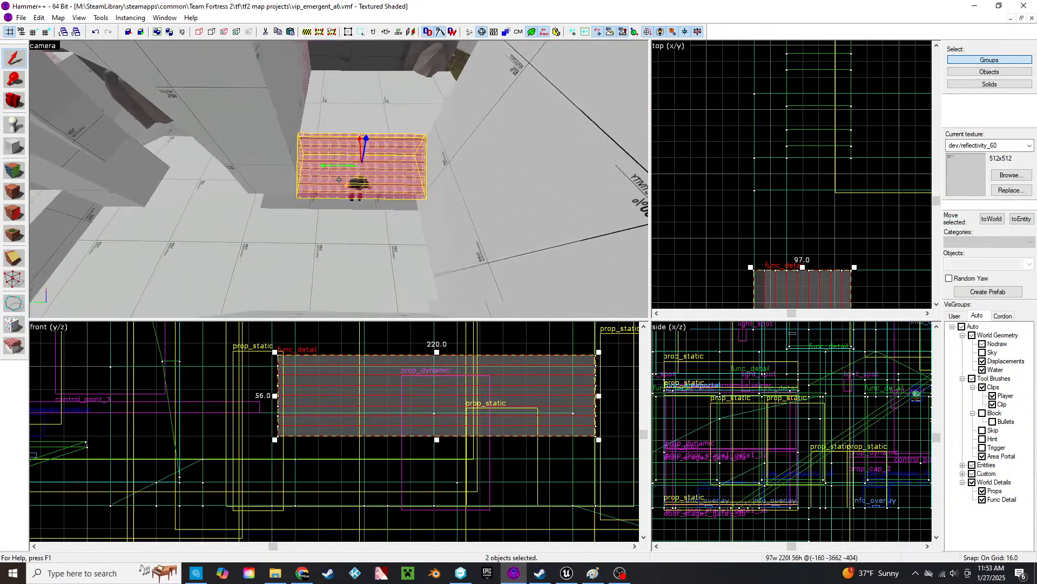
pyautogui.press('a')
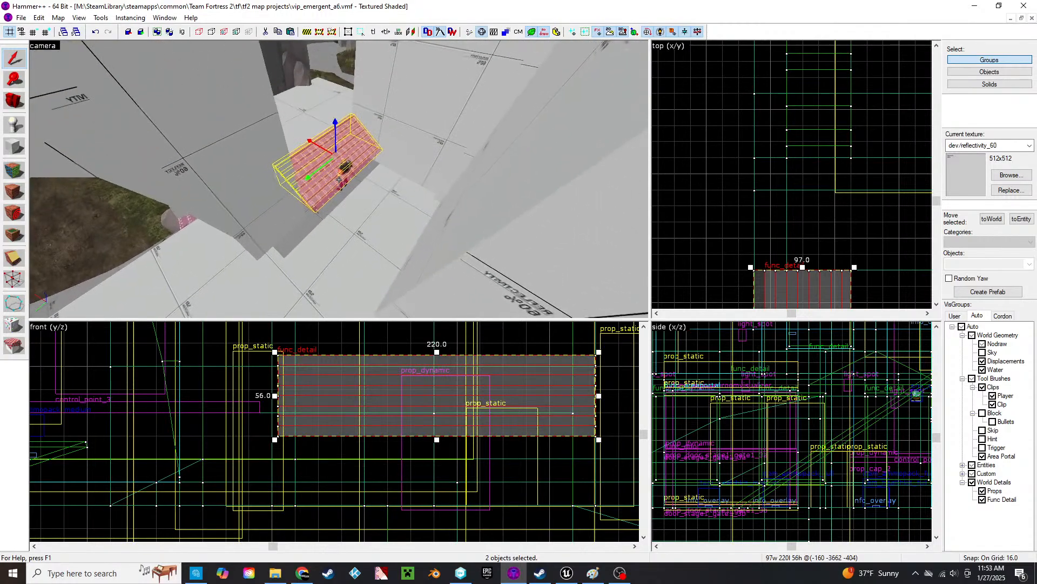
pyautogui.press('w')
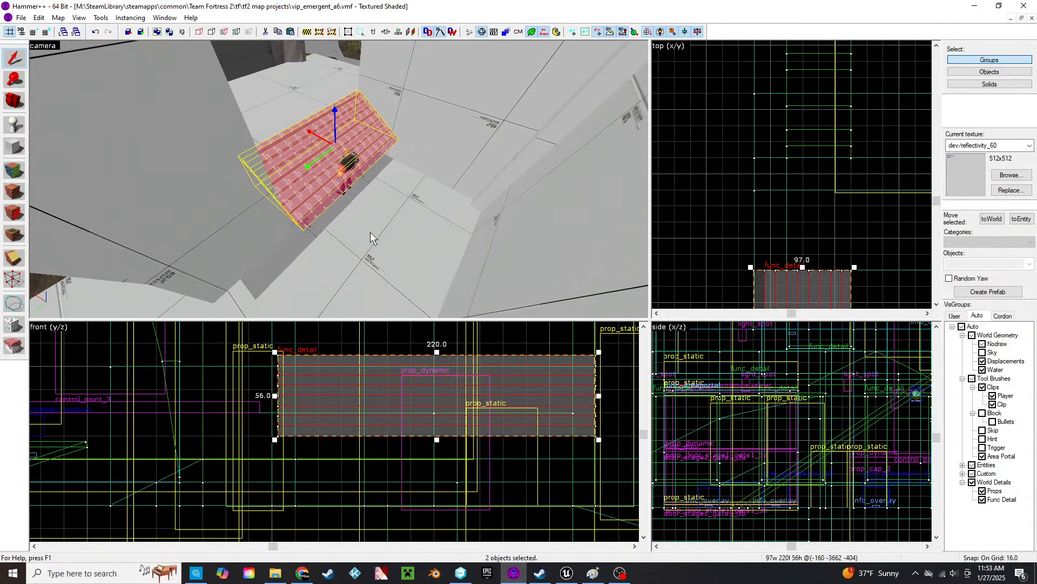
pyautogui.press('z')
pyautogui.hotkey('ctrl', 'shift', 'e')
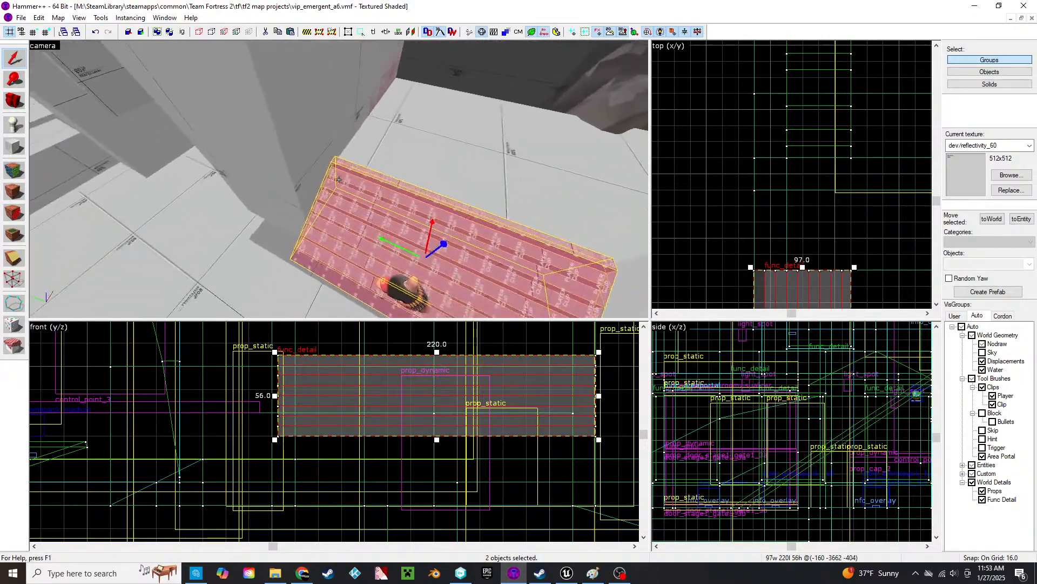
pyautogui.moveTo(800, 239); pyautogui.dragTo(776, 162, button='middle')
pyautogui.moveTo(777, 231); pyautogui.dragTo(827, 227)
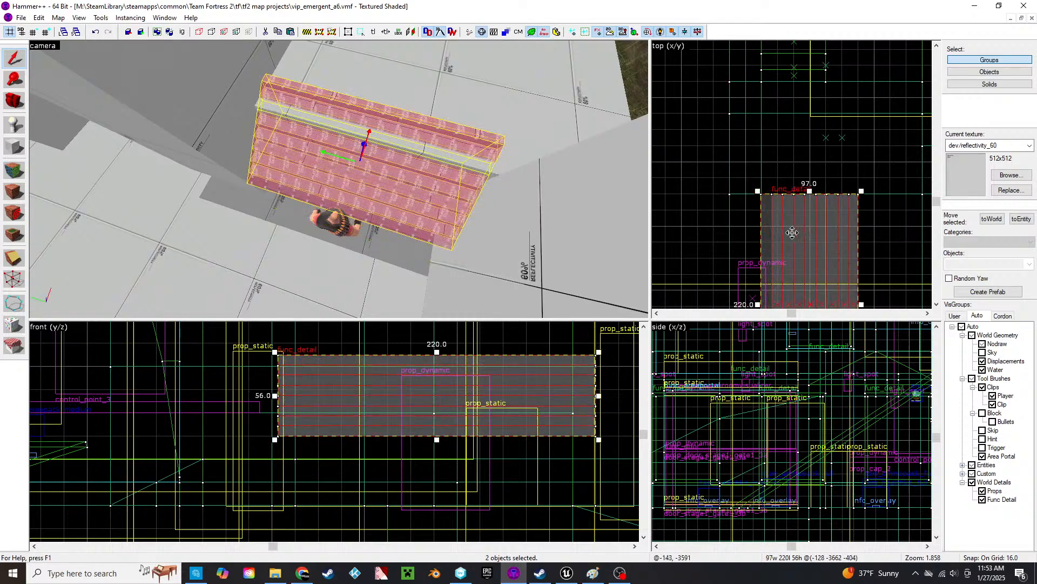
# - Examine how the ends of the staircase copy line up with the 96-unit-high block and the neighbouring wall
pyautogui.press('z')
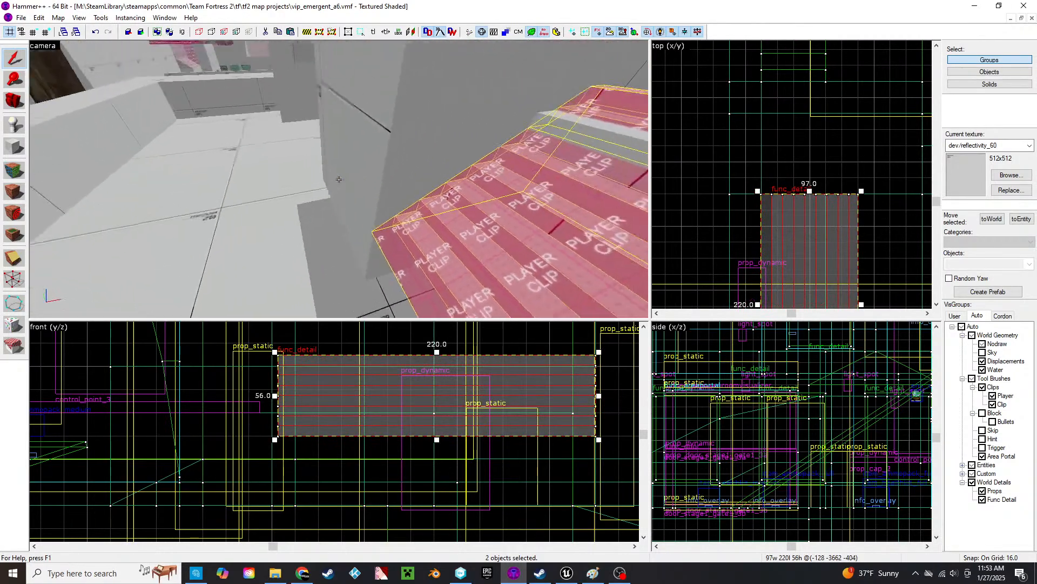
pyautogui.press('z')
pyautogui.scroll(4, 776, 234)
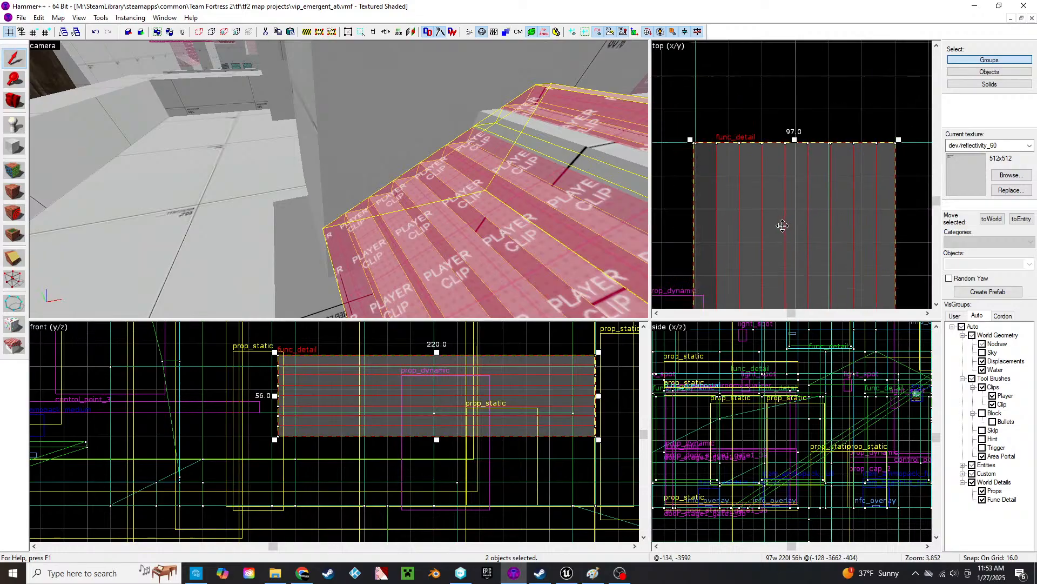
pyautogui.scroll(2, 713, 196)
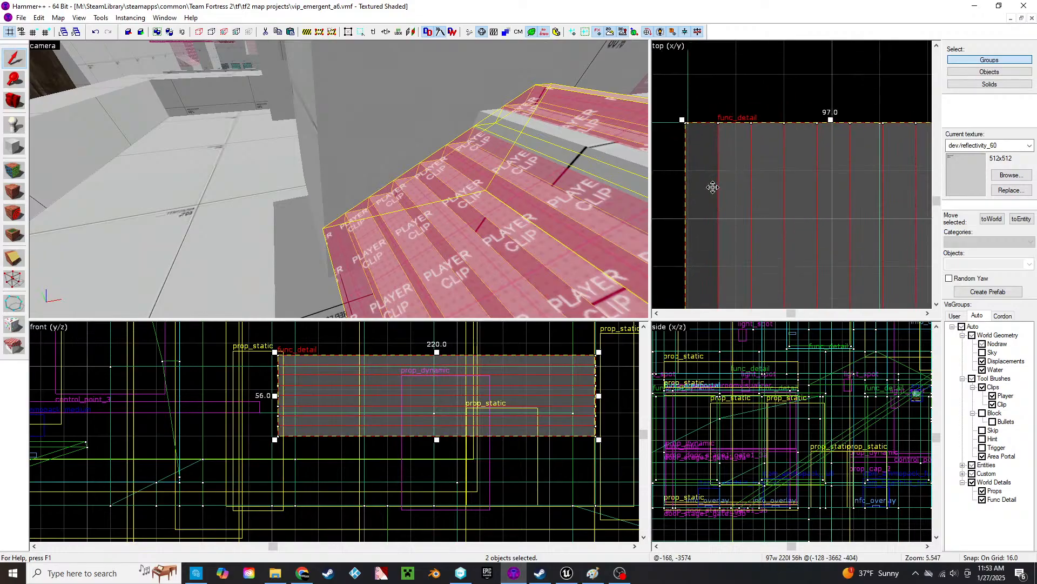
pyautogui.press('z')
pyautogui.press('z')
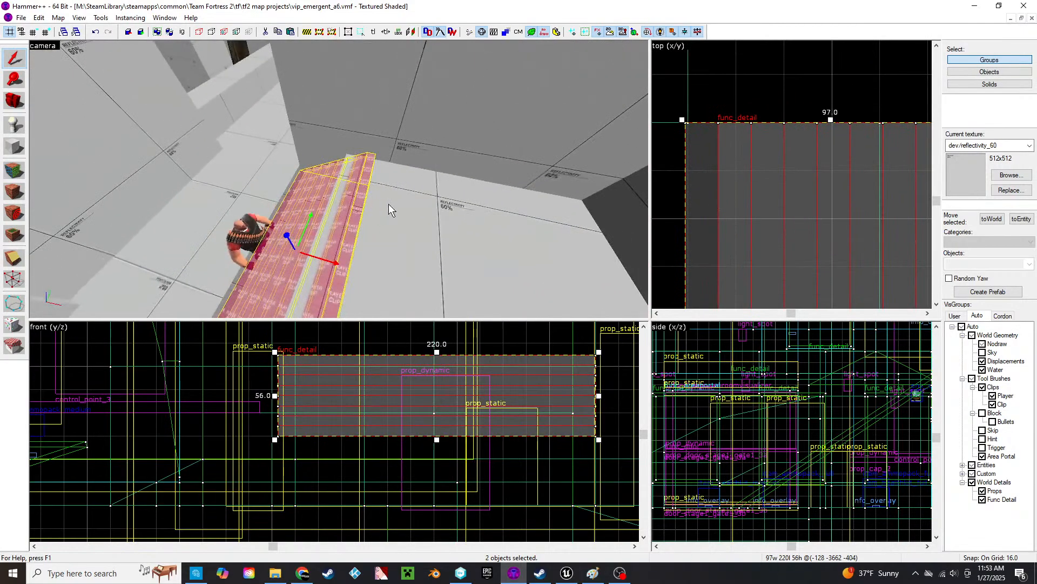
pyautogui.click(388, 203)
pyautogui.scroll(-1, 829, 185)
pyautogui.moveTo(843, 203); pyautogui.dragTo(810, 116, button='middle')
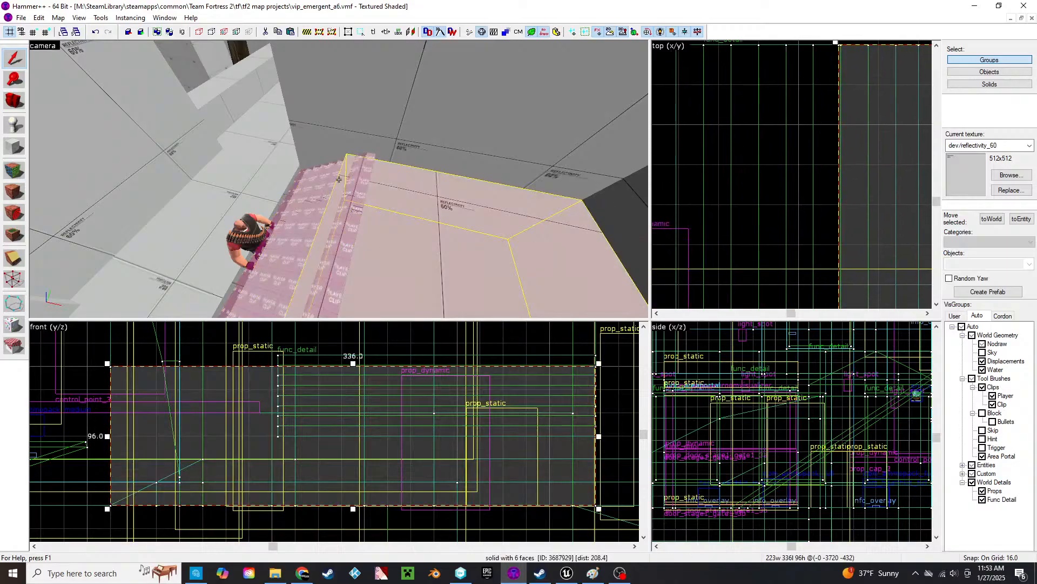
pyautogui.press('z')
pyautogui.press('z')
pyautogui.scroll(-4, 862, 180)
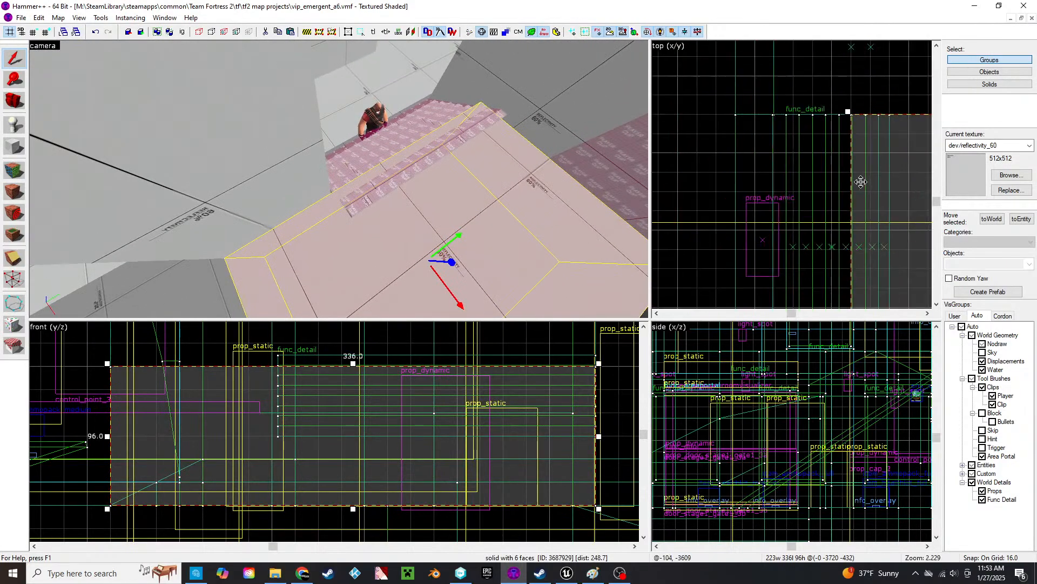
pyautogui.moveTo(859, 186); pyautogui.dragTo(794, 49, button='middle')
pyautogui.scroll(5, 796, 221)
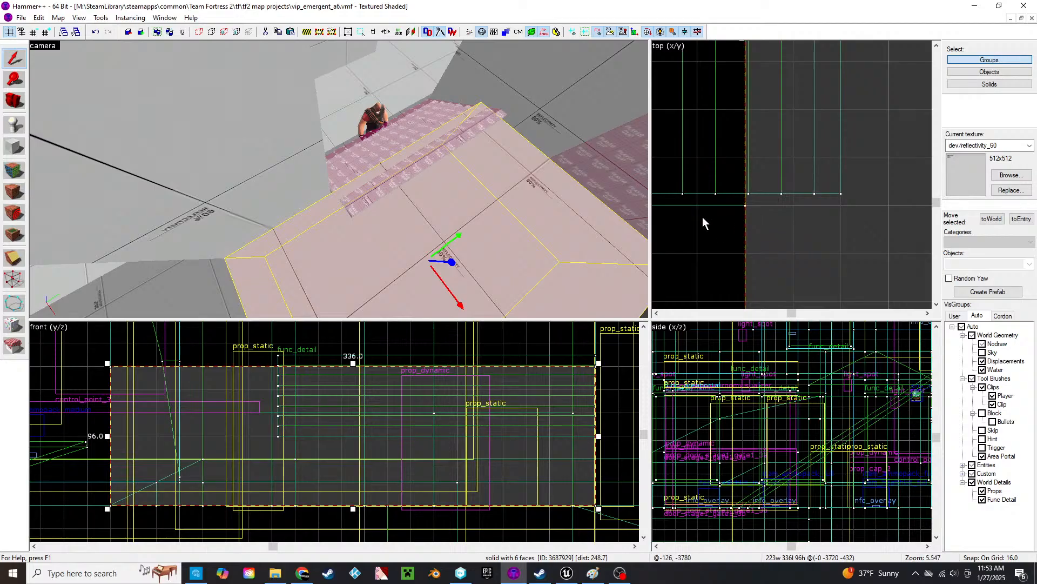
# - Set the grid snap to 4 units and lengthen the staircase and its player clip to 224 units to meet the wall
pyautogui.press('[')
pyautogui.press('[')
pyautogui.scroll(4, 745, 199)
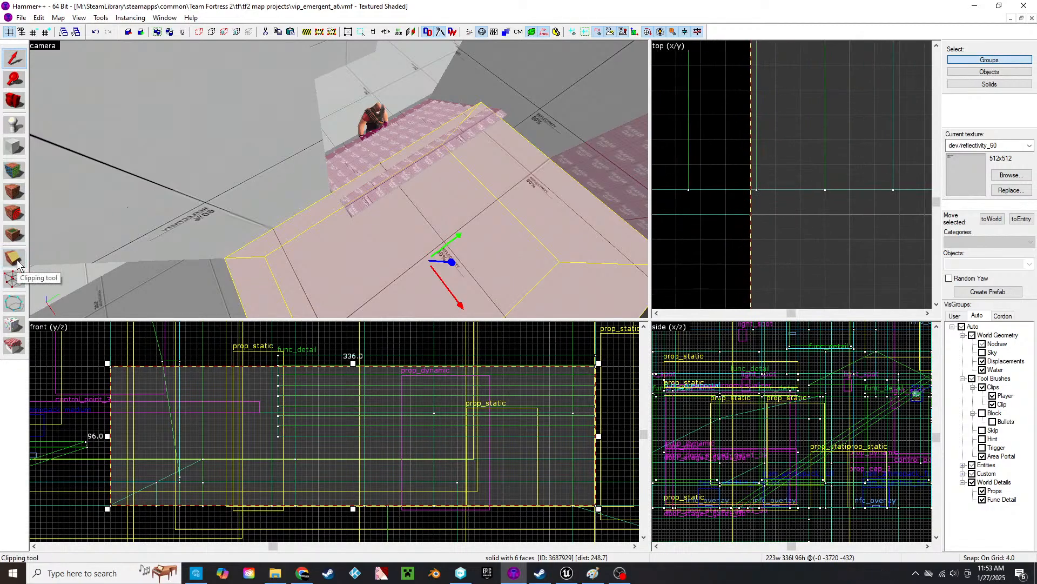
pyautogui.scroll(6, 328, 182)
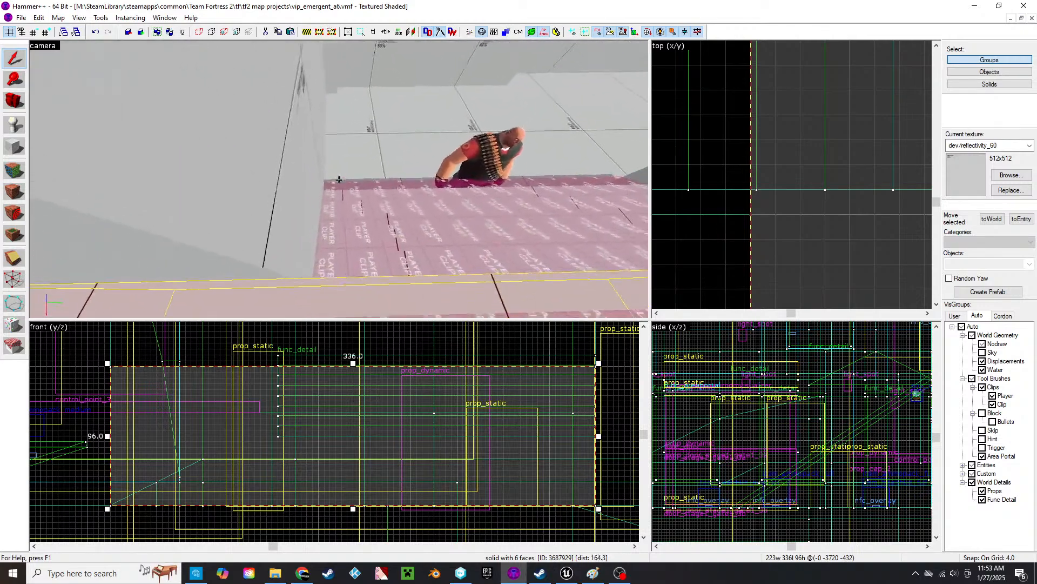
pyautogui.click(339, 180)
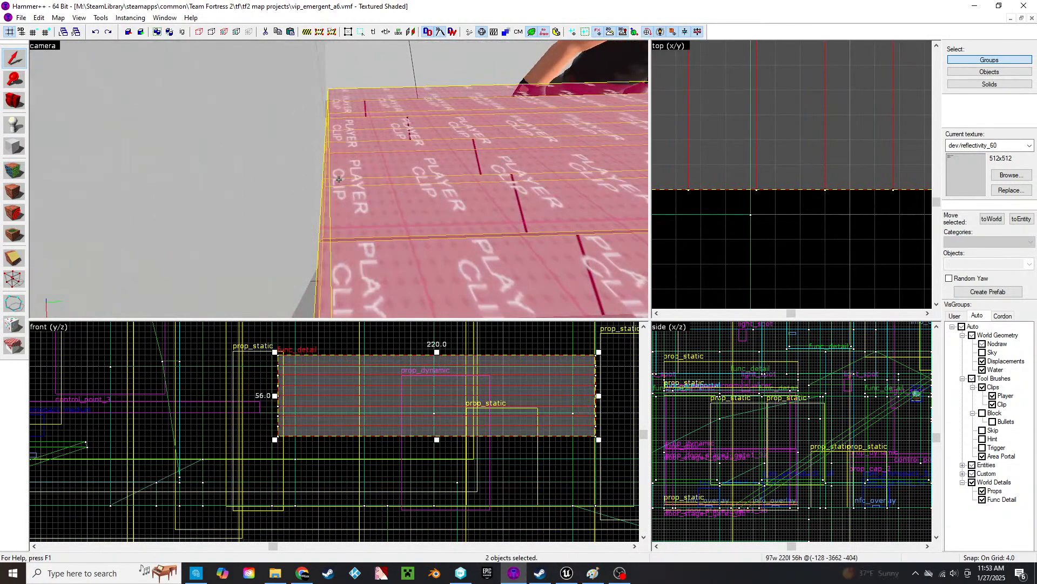
pyautogui.scroll(-8, 339, 180)
pyautogui.scroll(-6, 819, 203)
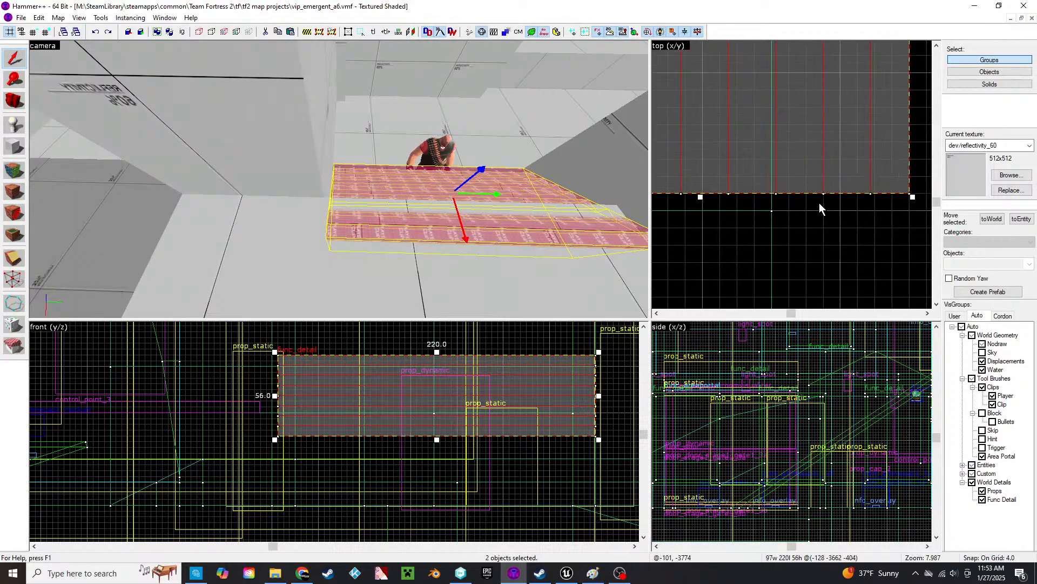
pyautogui.moveTo(787, 213); pyautogui.dragTo(788, 218)
# - Clip the 96-unit-high block in line with the staircase's end, keeping both the 224-unit and the 112-unit piece
pyautogui.click(360, 254)
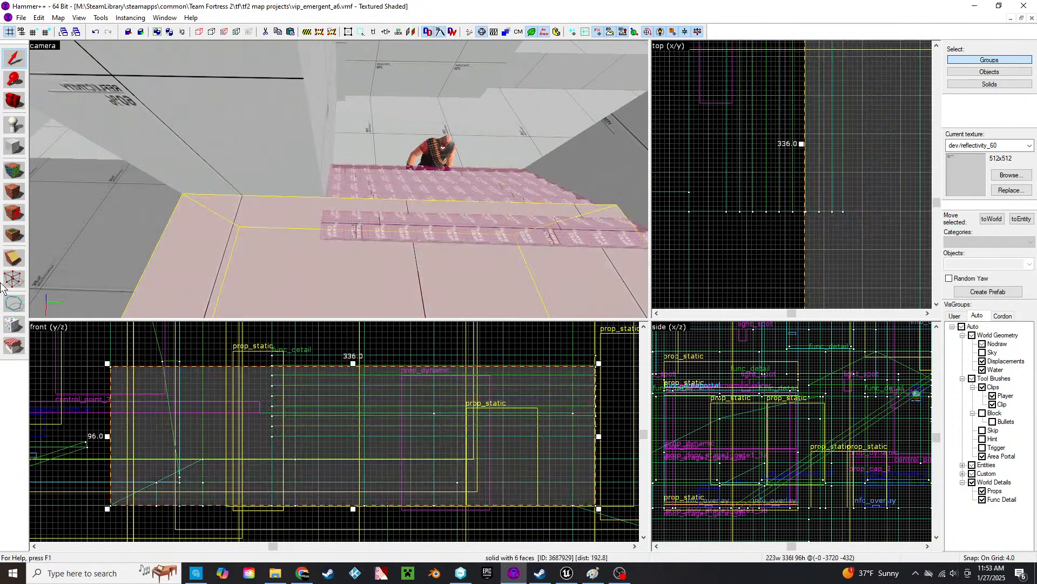
pyautogui.click(15, 262)
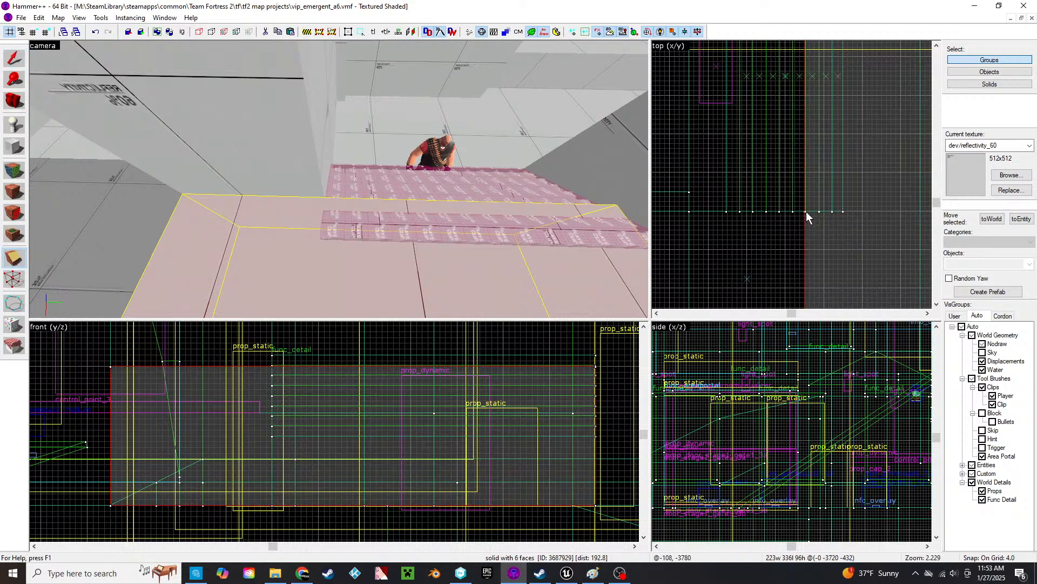
pyautogui.moveTo(806, 212); pyautogui.dragTo(829, 212)
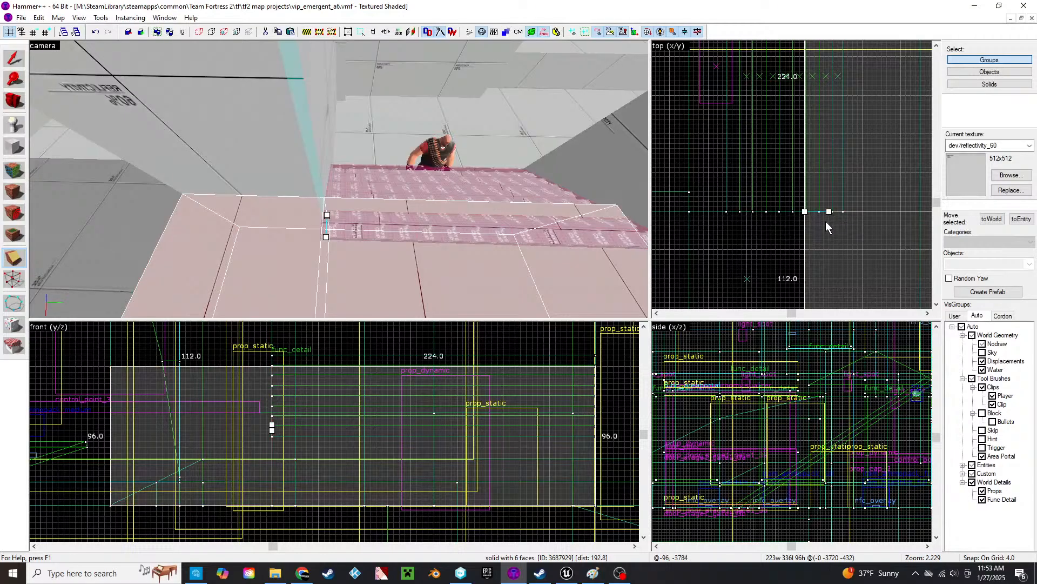
pyautogui.press('Return')
pyautogui.click(12, 59)
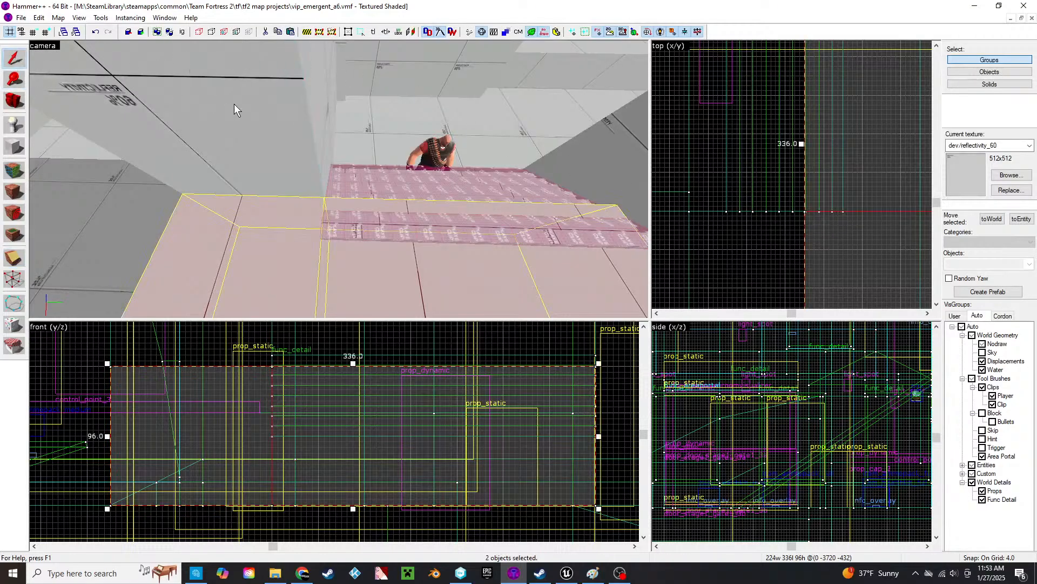
# - Narrow the 224-unit-long piece of the split block to a width of 192 units, pulling its edge back behind the staircase
pyautogui.click(260, 254)
pyautogui.click(471, 255)
pyautogui.moveTo(849, 125); pyautogui.dragTo(792, 199)
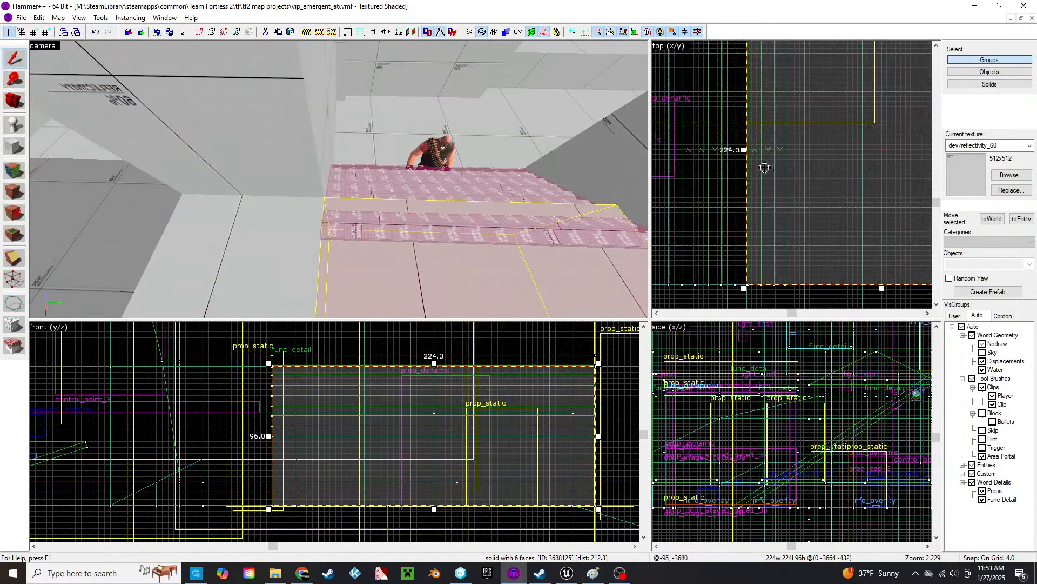
pyautogui.moveTo(744, 150); pyautogui.dragTo(782, 150)
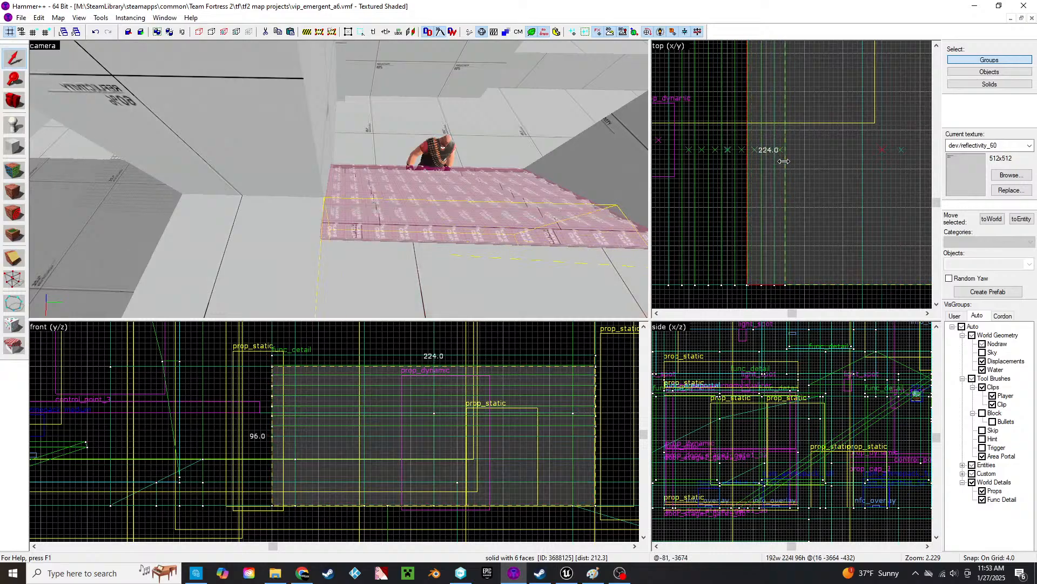
# - Duplicate the narrowed 192-unit-wide block and place the copy directly against its edge, beneath the staircase
pyautogui.click(526, 81)
pyautogui.press('z')
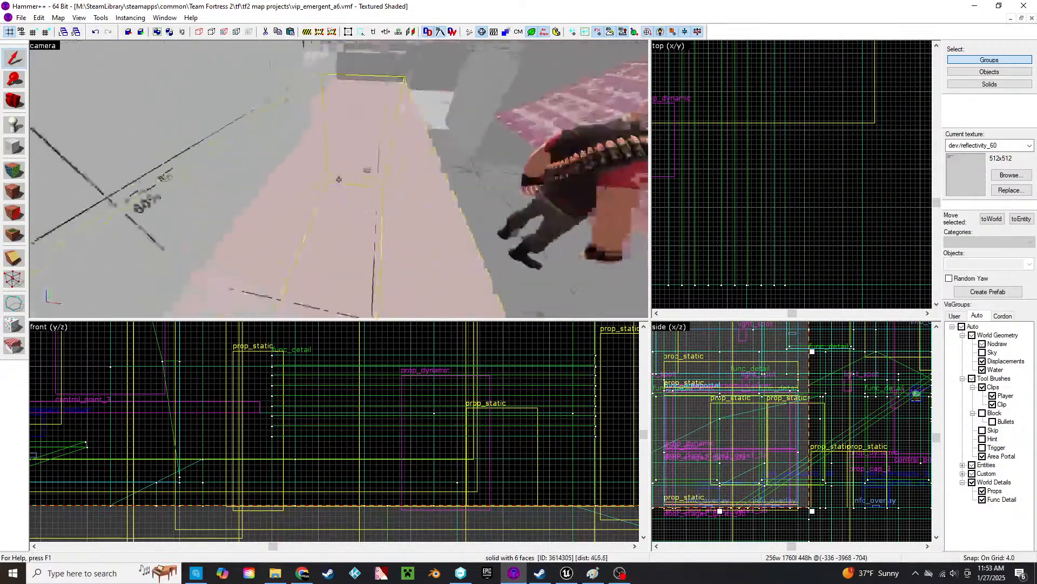
pyautogui.press('a')
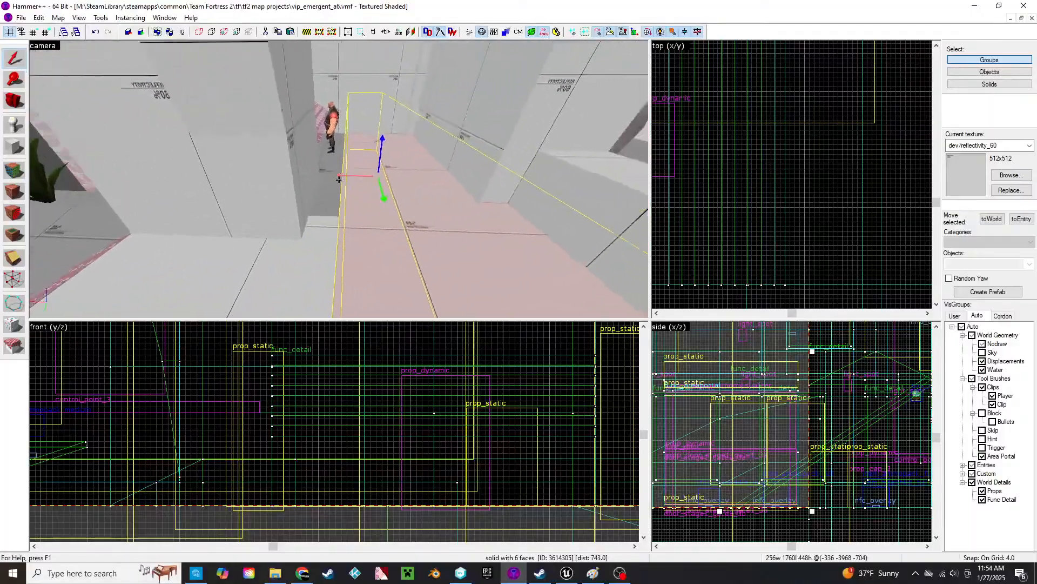
pyautogui.press('w')
pyautogui.press('z')
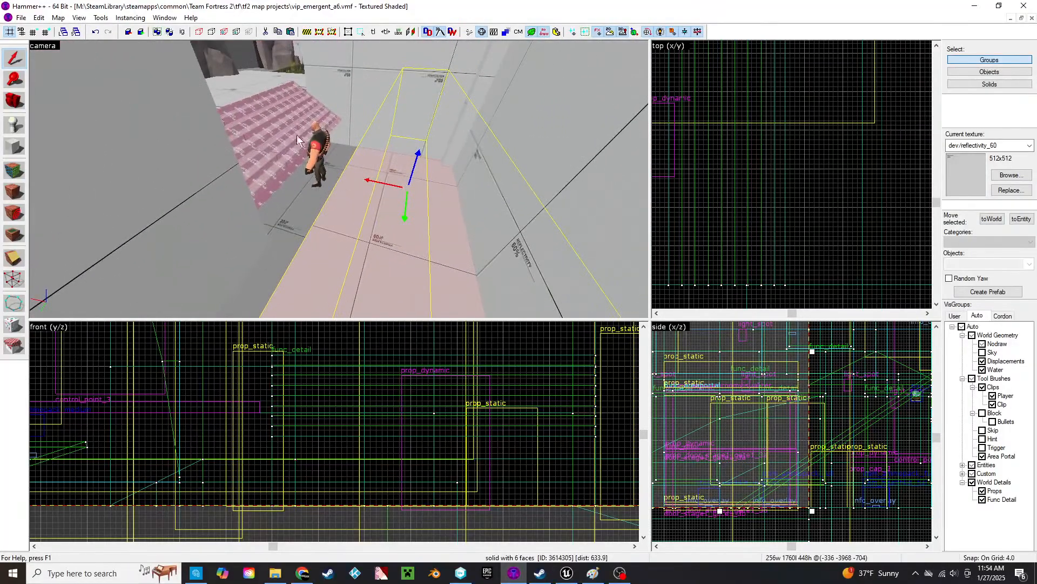
pyautogui.click(228, 93)
pyautogui.scroll(-2, 679, 143)
pyautogui.scroll(-1, 680, 142)
pyautogui.press('z')
pyautogui.press('w')
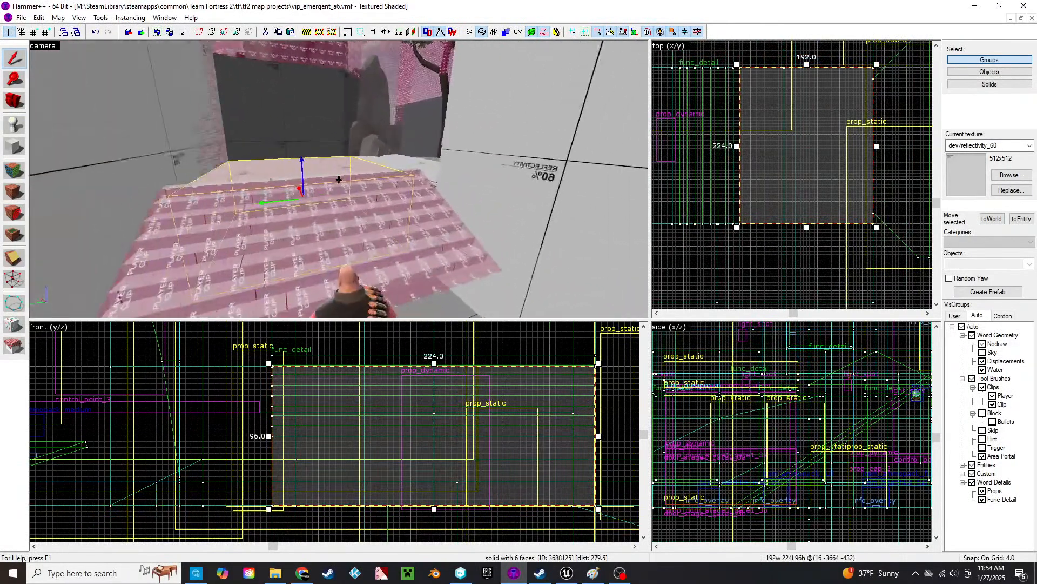
pyautogui.press('s')
pyautogui.press('z')
pyautogui.moveTo(825, 189); pyautogui.dragTo(854, 191, button='middle')
pyautogui.moveTo(883, 167)
pyautogui.mouseDown()
pyautogui.moveTo(813, 176)
pyautogui.moveTo(747, 167)
pyautogui.mouseUp()
pyautogui.moveTo(761, 172); pyautogui.dragTo(893, 157, button='middle')
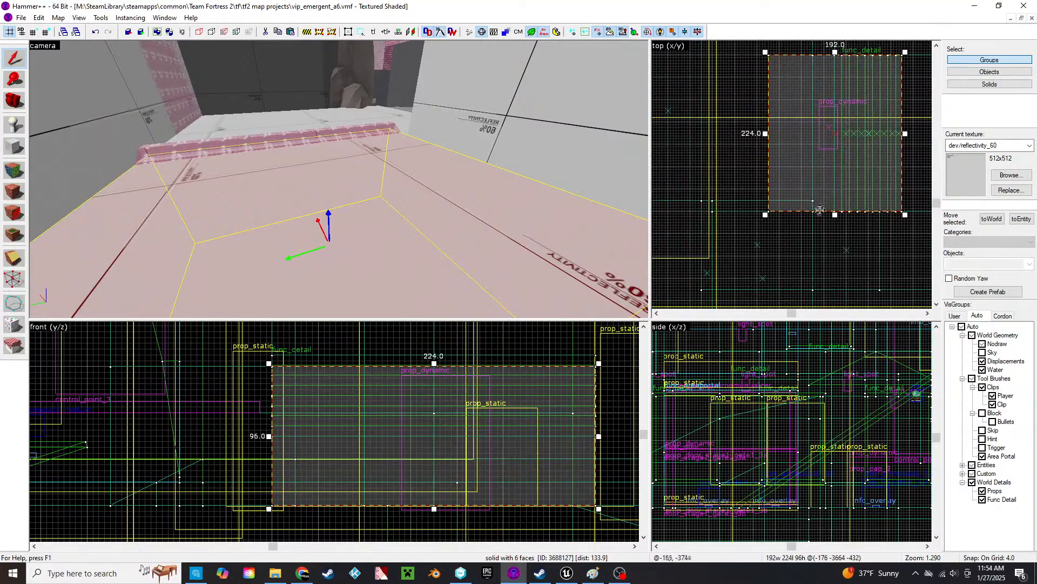
# - Reduce the copied block's height to 48 units and delete the Heavy model standing inside it
pyautogui.moveTo(434, 363); pyautogui.dragTo(434, 432)
pyautogui.press('z')
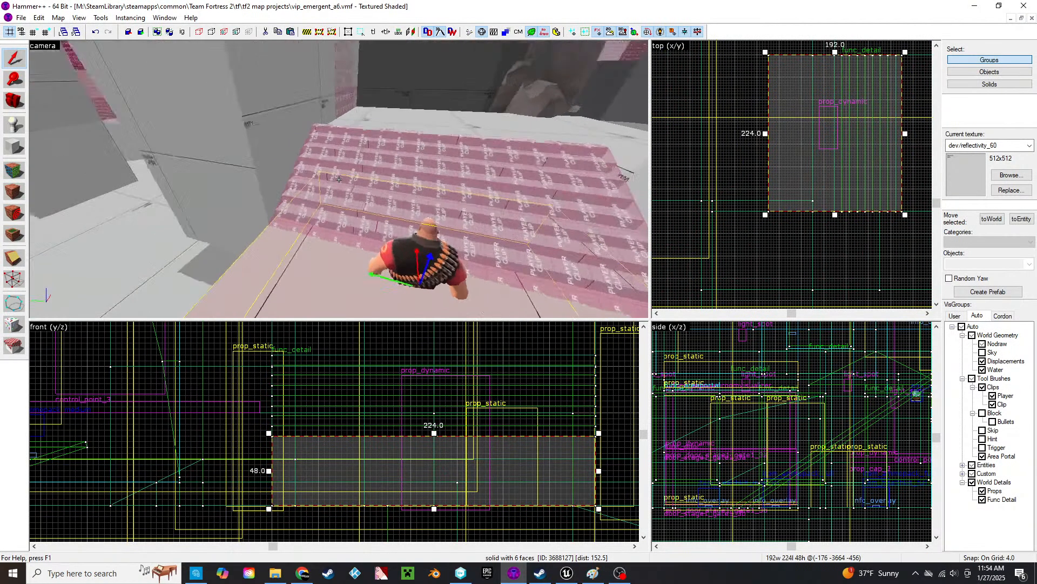
pyautogui.press('w')
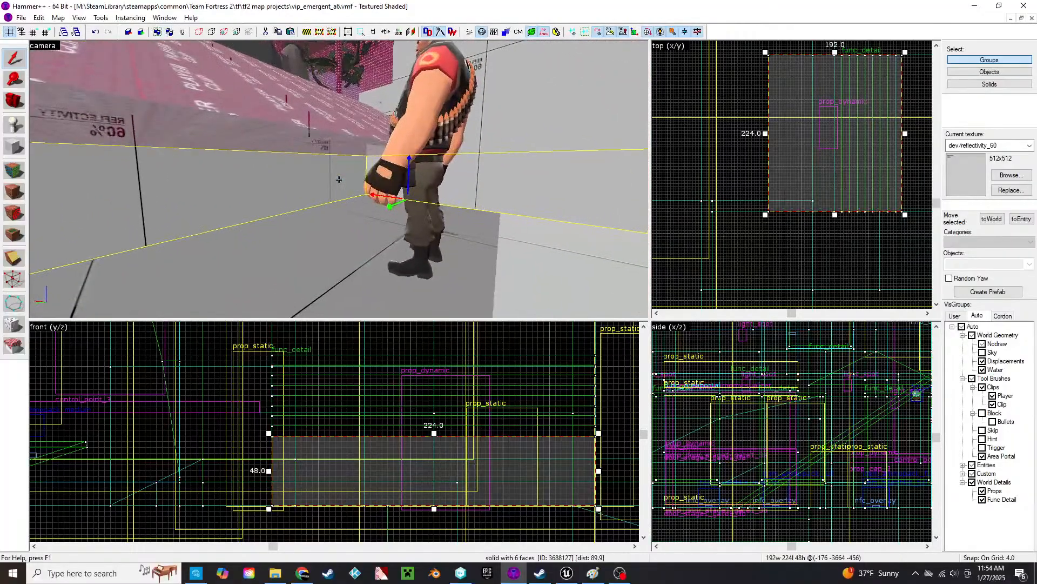
pyautogui.press('z')
pyautogui.click(330, 142)
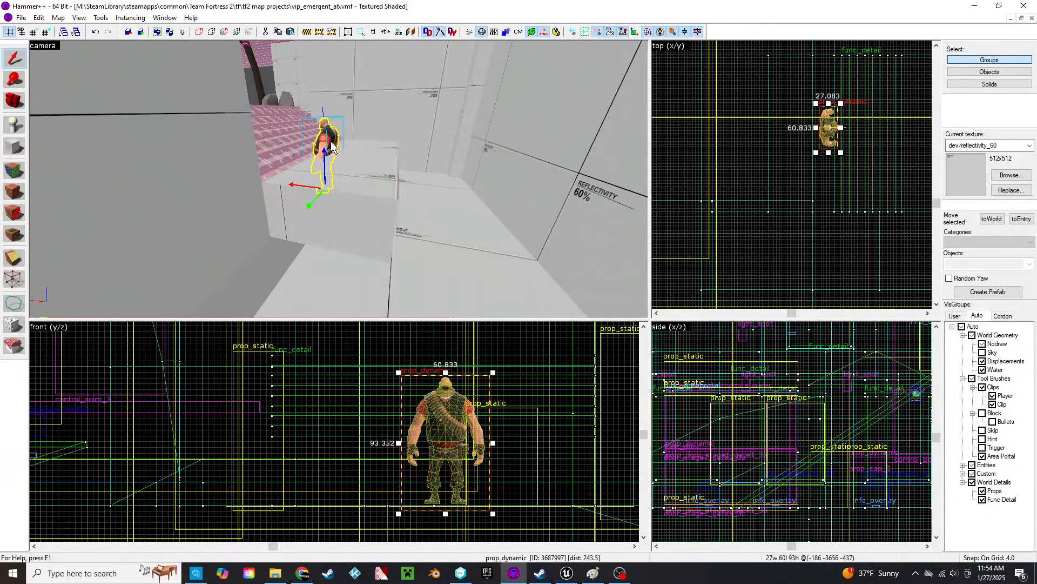
pyautogui.press('Delete')
# - Widen the 48-unit-high block to 288 units, extending it away from the staircase's foot
pyautogui.click(338, 147)
pyautogui.moveTo(794, 175); pyautogui.dragTo(836, 200, button='middle')
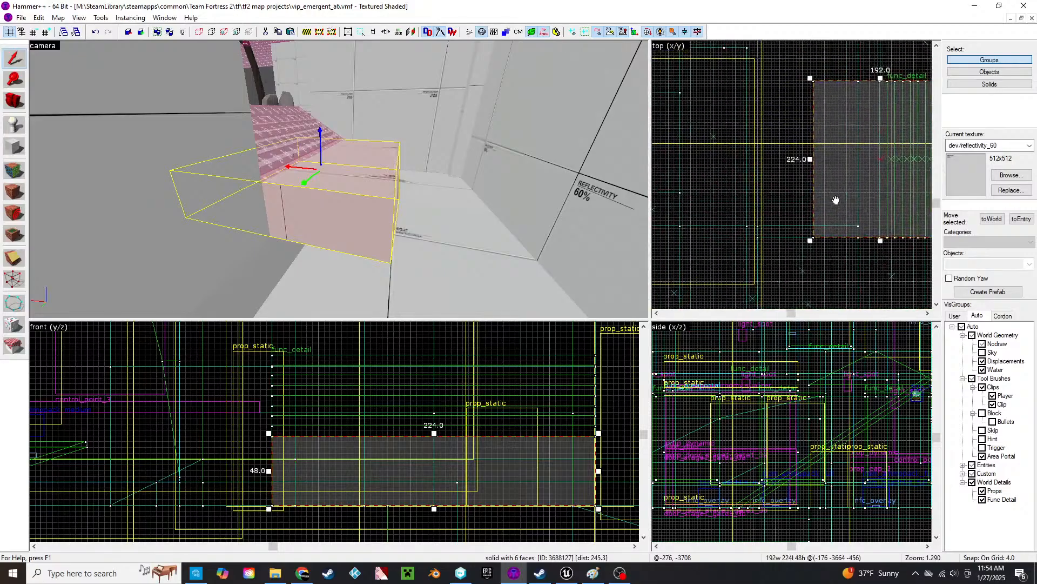
pyautogui.press('z')
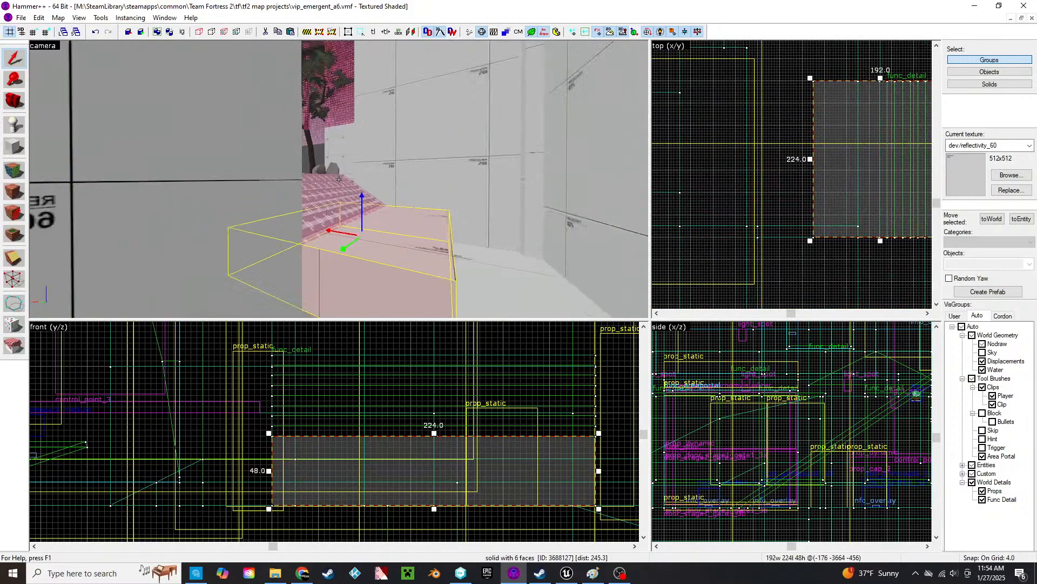
pyautogui.press('d')
pyautogui.press('s')
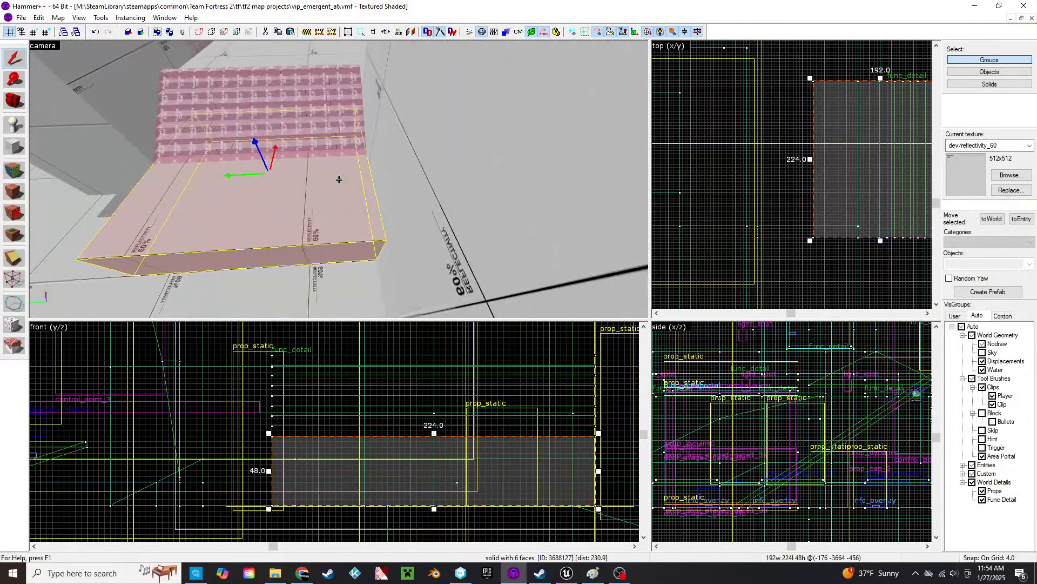
pyautogui.click(452, 177)
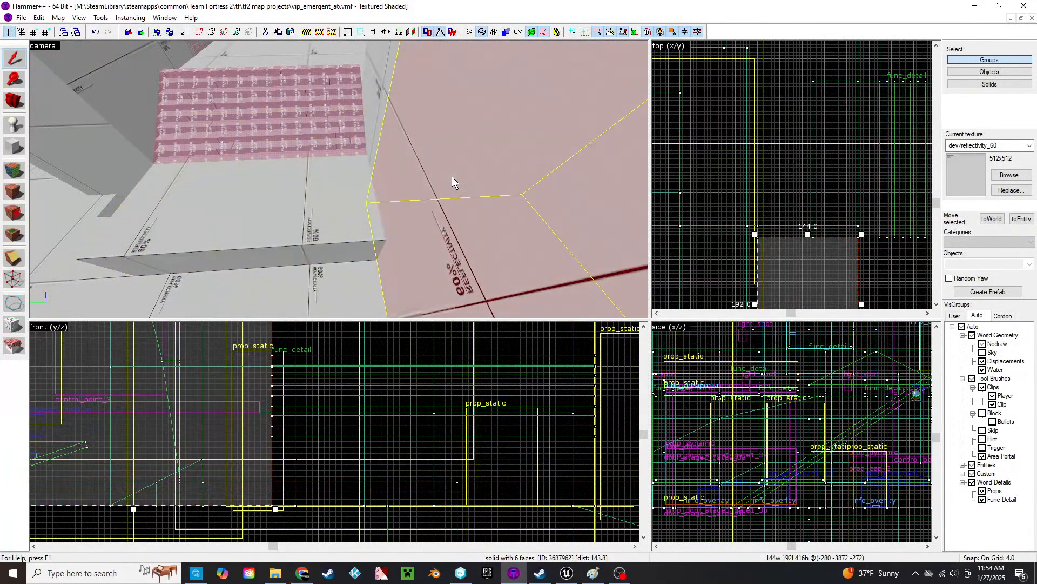
pyautogui.click(309, 193)
pyautogui.moveTo(813, 159)
pyautogui.mouseDown()
pyautogui.moveTo(726, 159)
pyautogui.moveTo(744, 159)
pyautogui.mouseUp()
pyautogui.press('z')
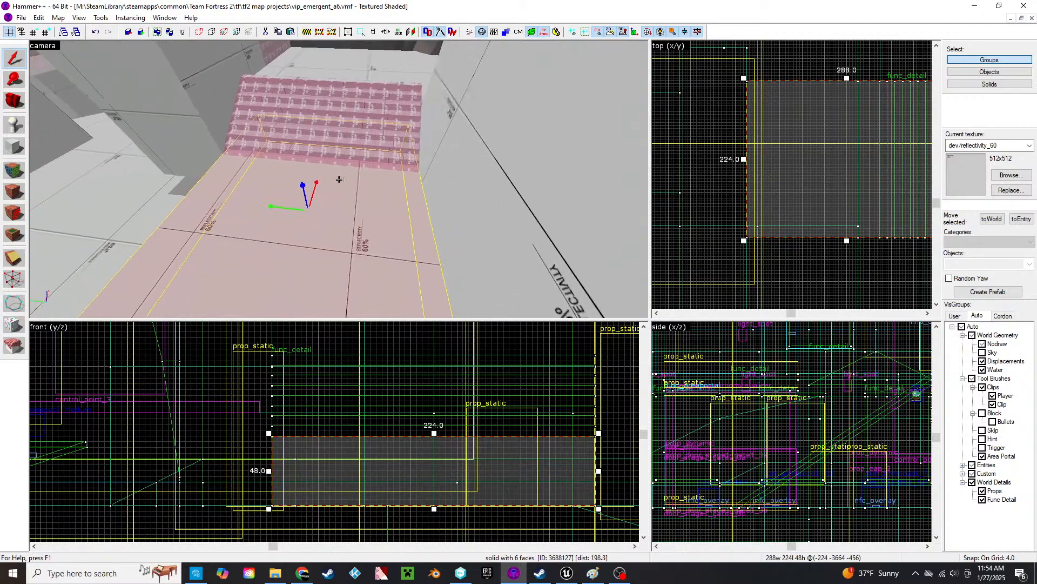
pyautogui.press('a')
pyautogui.click(339, 179)
pyautogui.press('w')
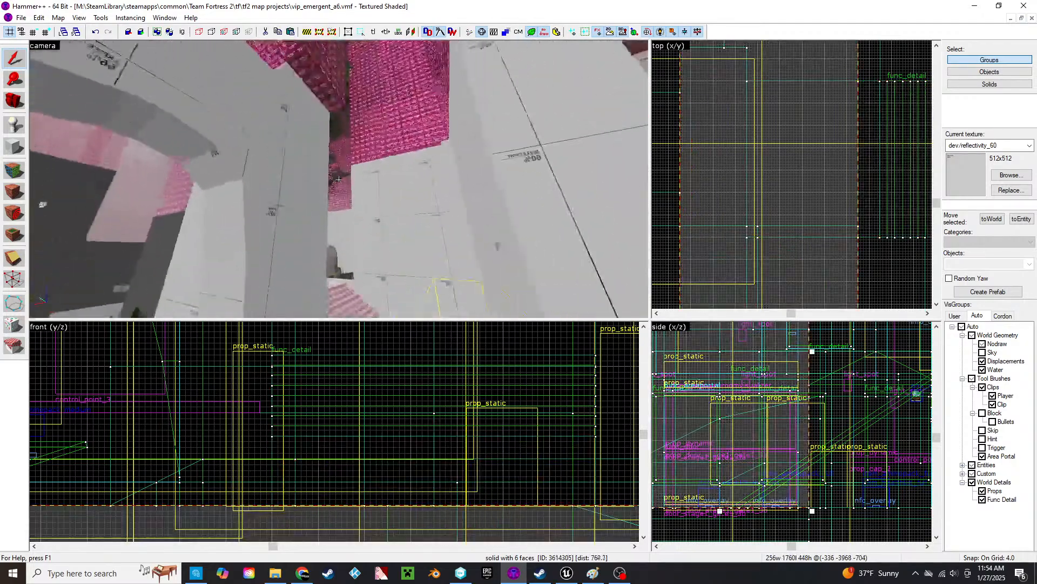
pyautogui.press('s')
pyautogui.press('z')
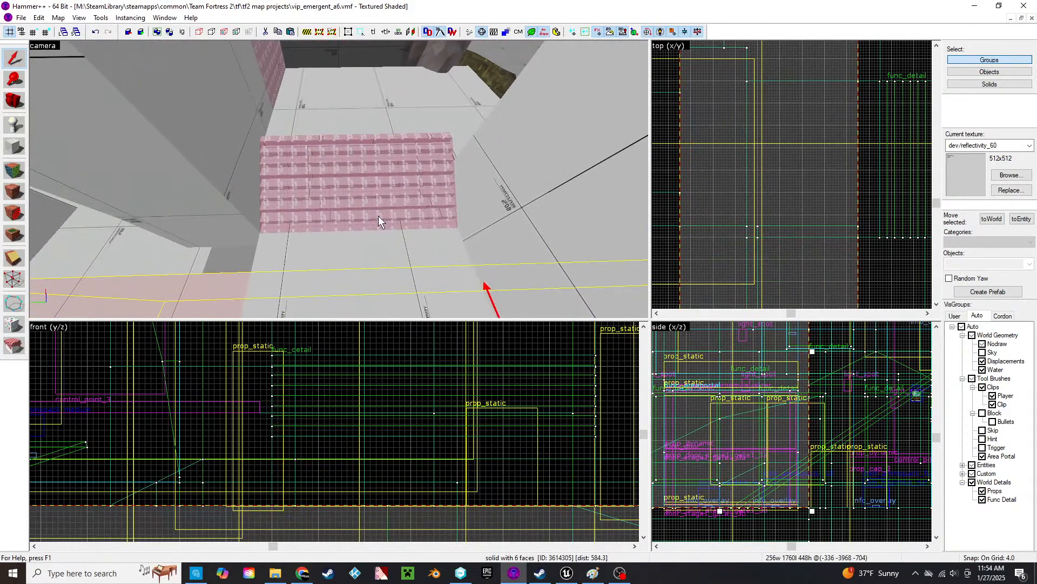
# - Select the staircase together with its player clip and shrink both from 224 units across to 128 units
pyautogui.click(983, 387)
pyautogui.click(343, 189)
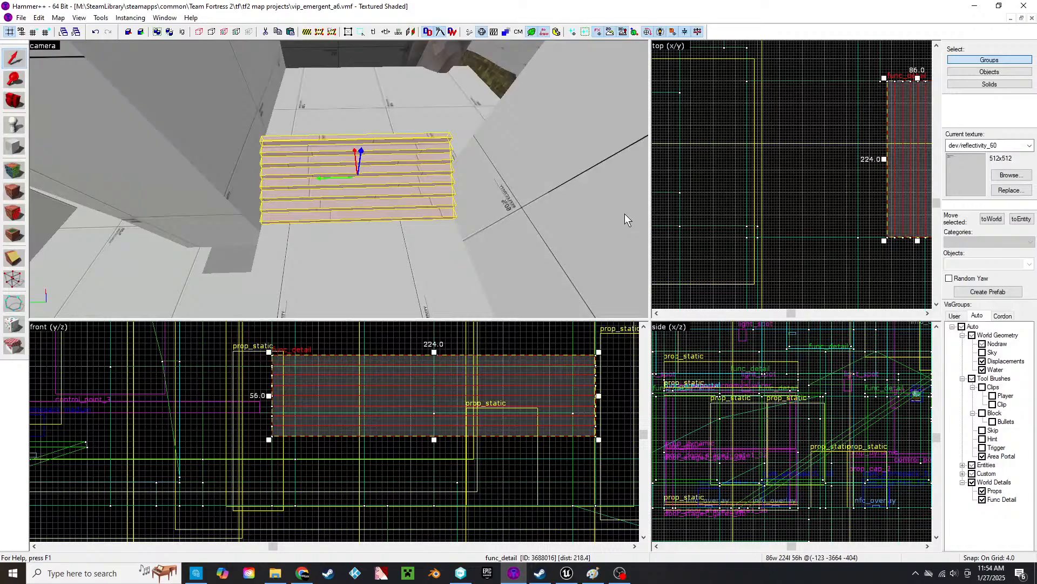
pyautogui.press('z')
pyautogui.press('a')
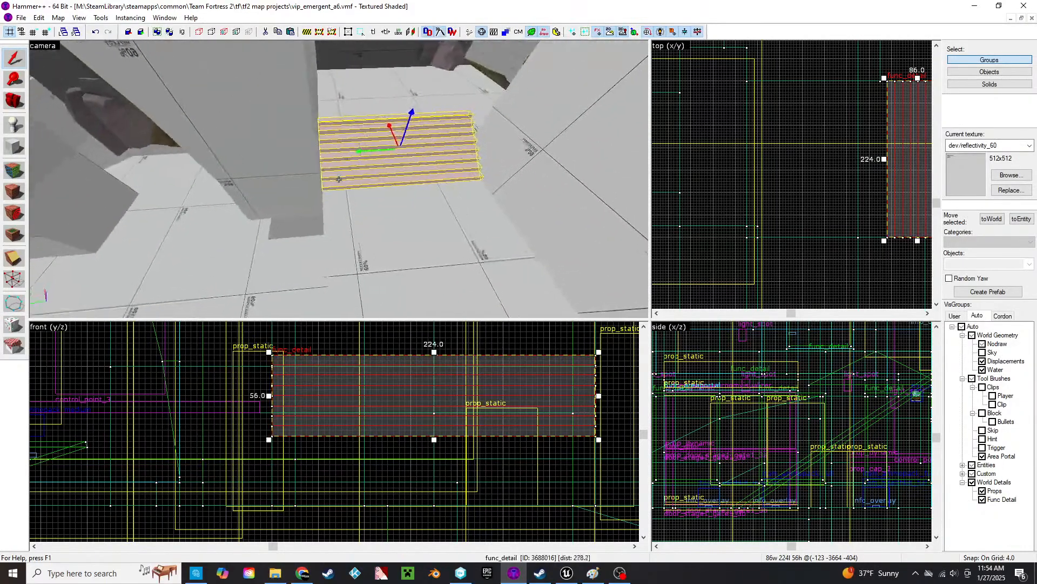
pyautogui.press('z')
pyautogui.scroll(-3, 751, 141)
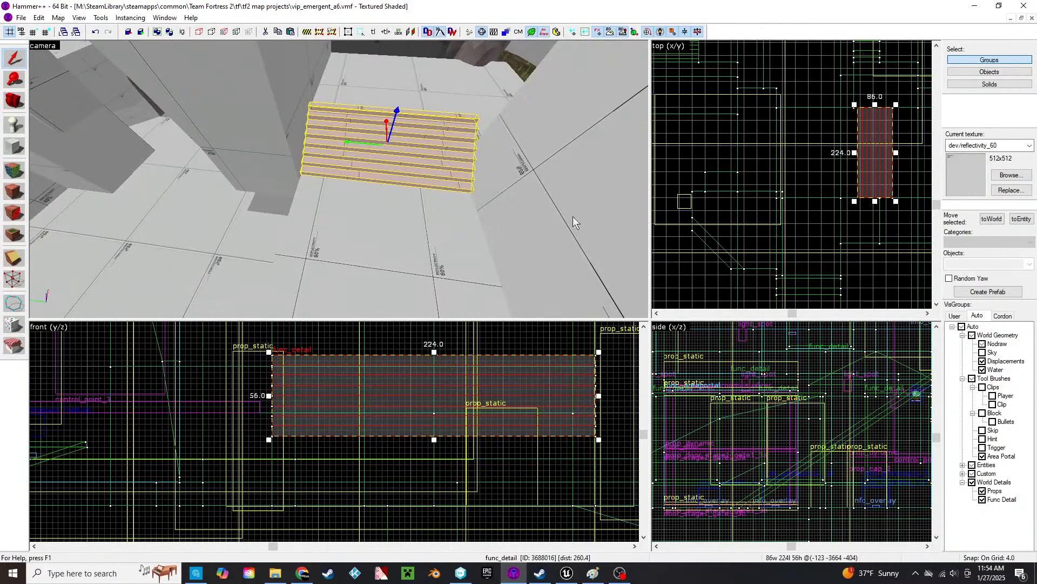
pyautogui.click(982, 387)
pyautogui.keyDown('ctrl'); pyautogui.click(377, 151); pyautogui.keyUp('ctrl')
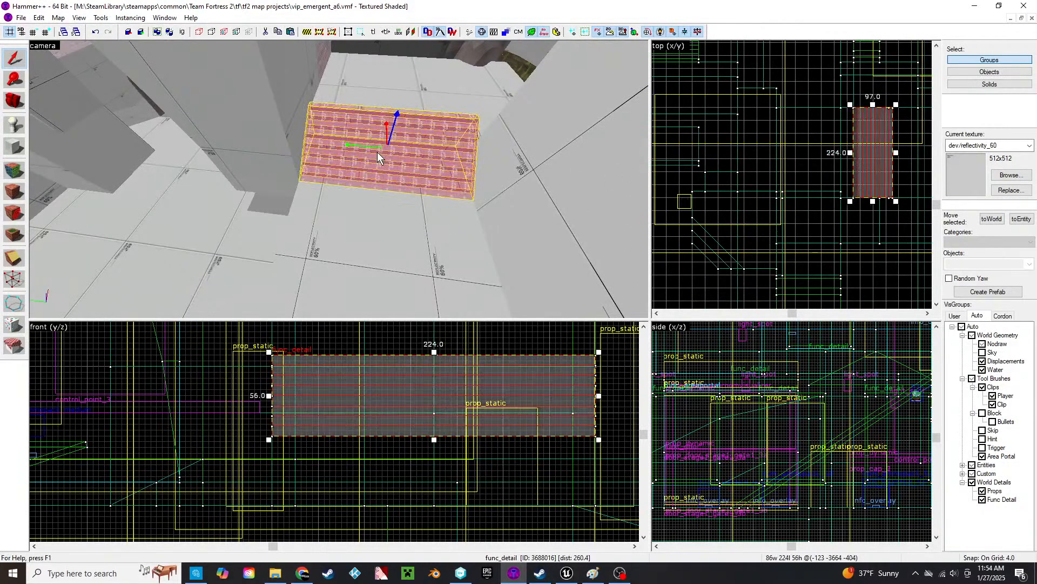
pyautogui.press(']')
pyautogui.press(']')
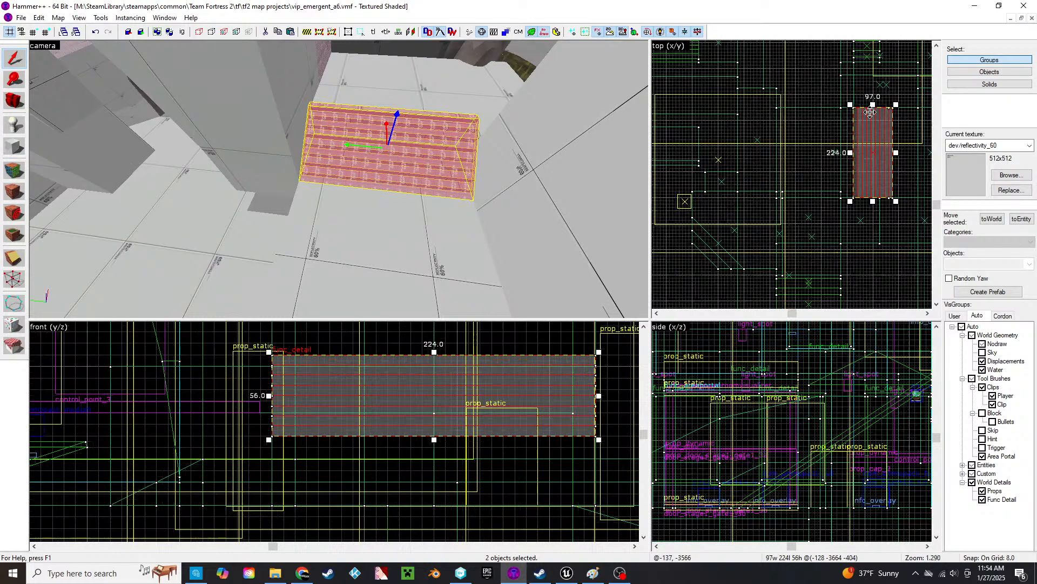
pyautogui.scroll(1, 878, 131)
pyautogui.scroll(3, 878, 132)
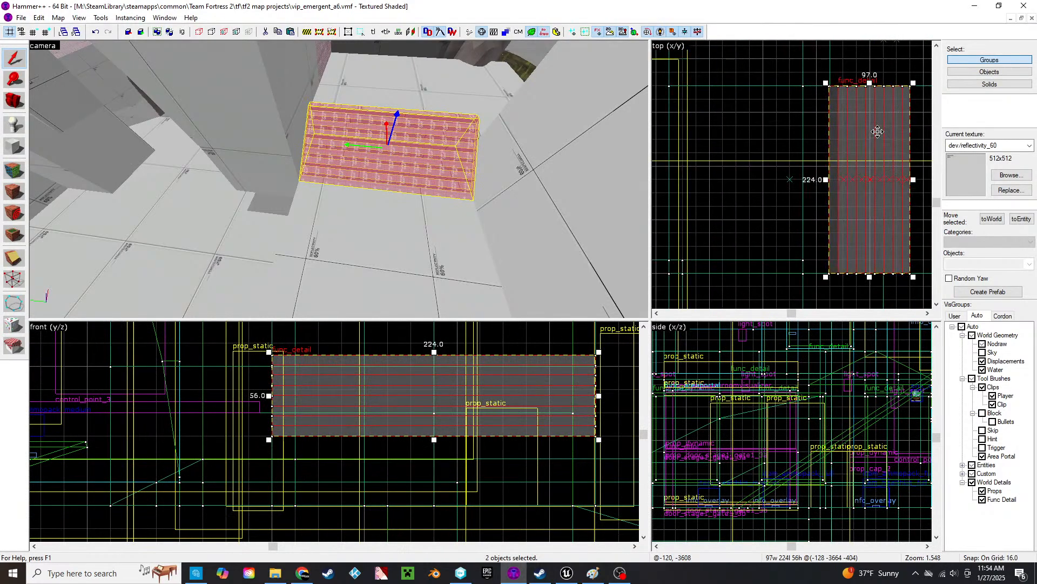
pyautogui.moveTo(870, 82); pyautogui.dragTo(871, 164)
# - Examine the 48-unit-high platform and the narrowed staircase from several sides
pyautogui.click(341, 218)
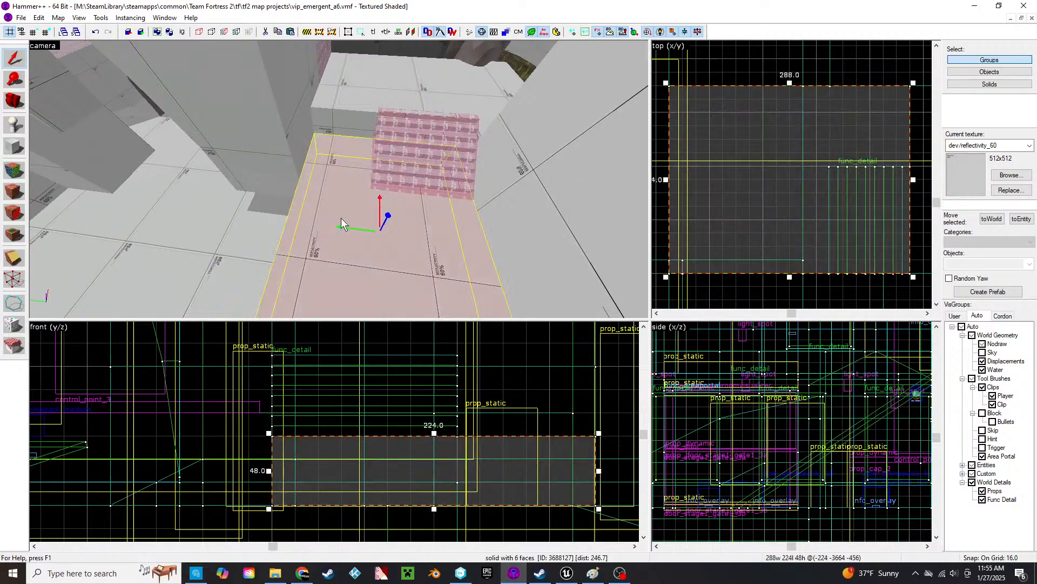
pyautogui.press('z')
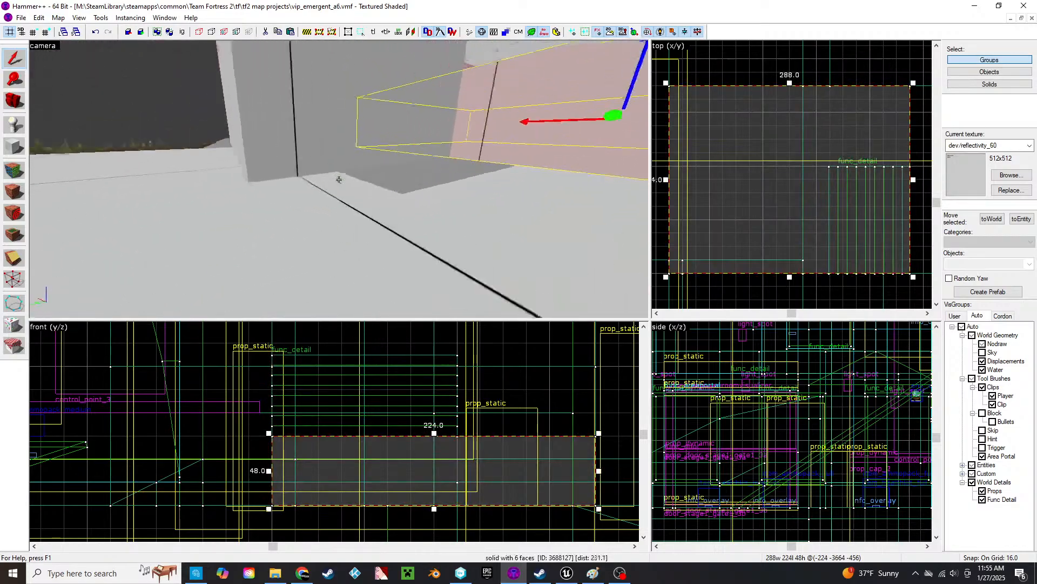
pyautogui.press('w')
pyautogui.press('s')
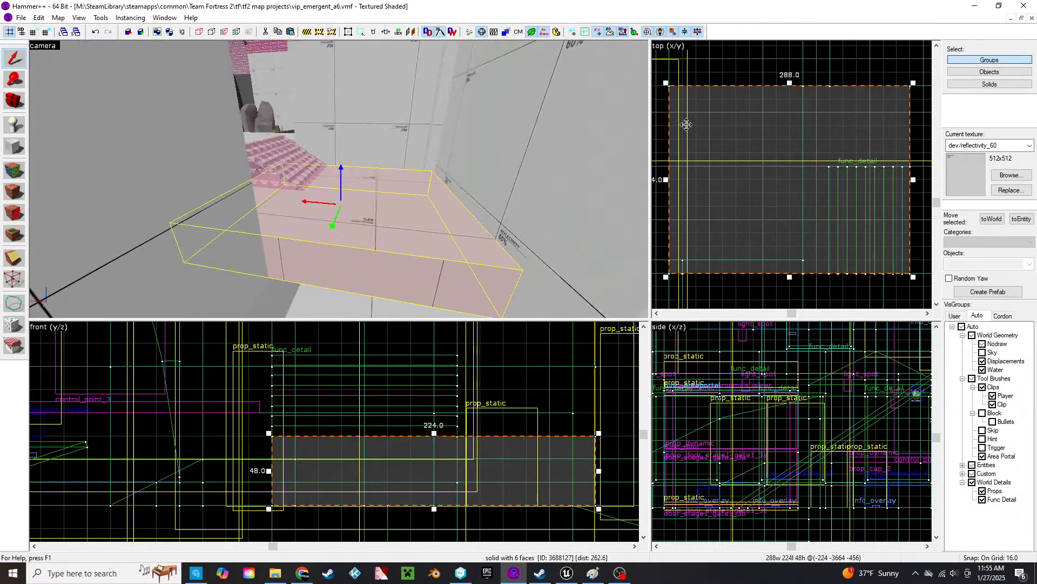
pyautogui.press('z')
pyautogui.press('w')
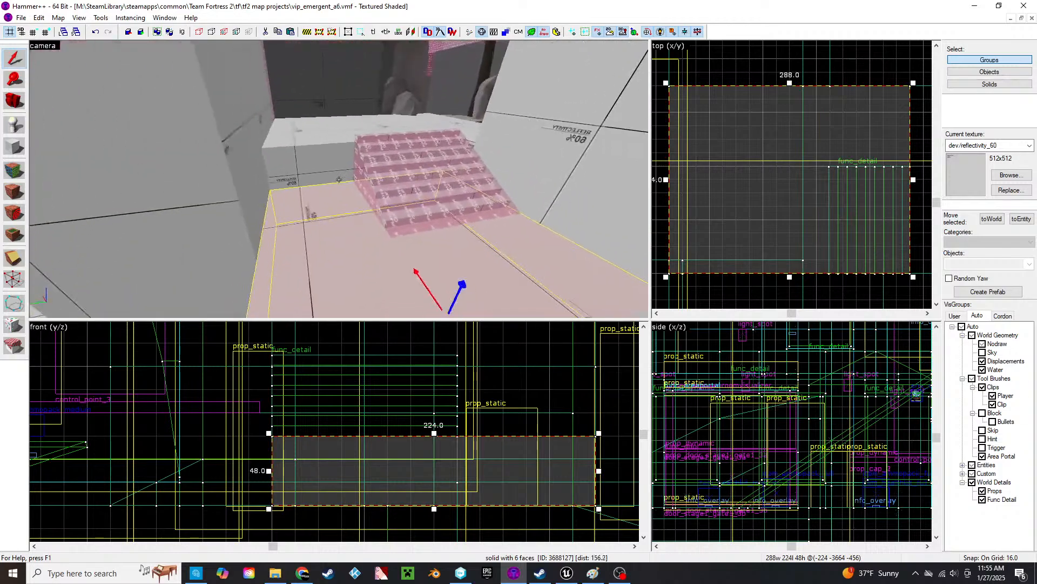
pyautogui.press('s')
pyautogui.press('z')
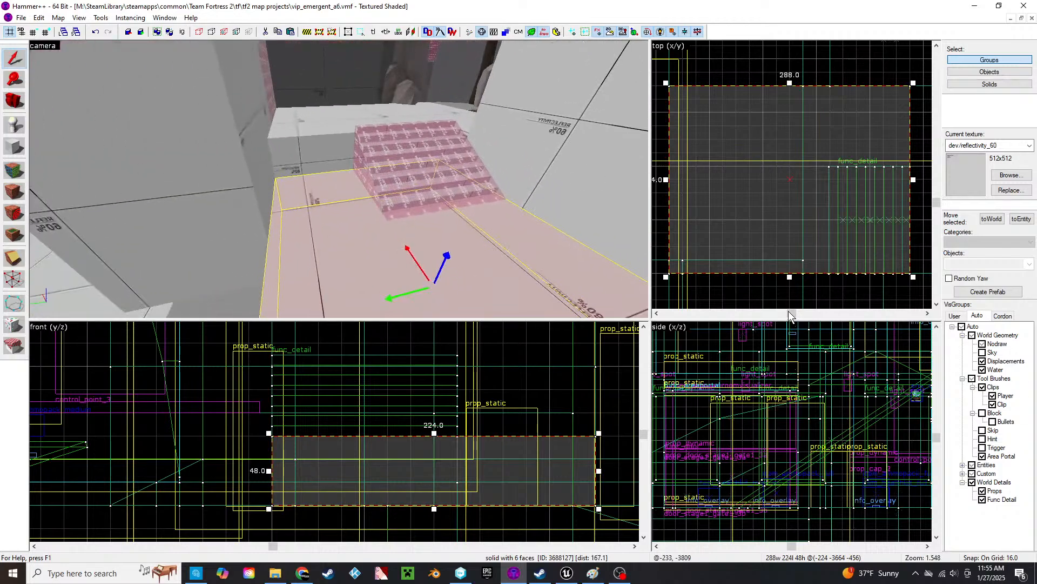
# - Duplicate the 128-unit staircase with its player clip and lower the copy to ground level beside the 48-unit-high platform
pyautogui.click(984, 388)
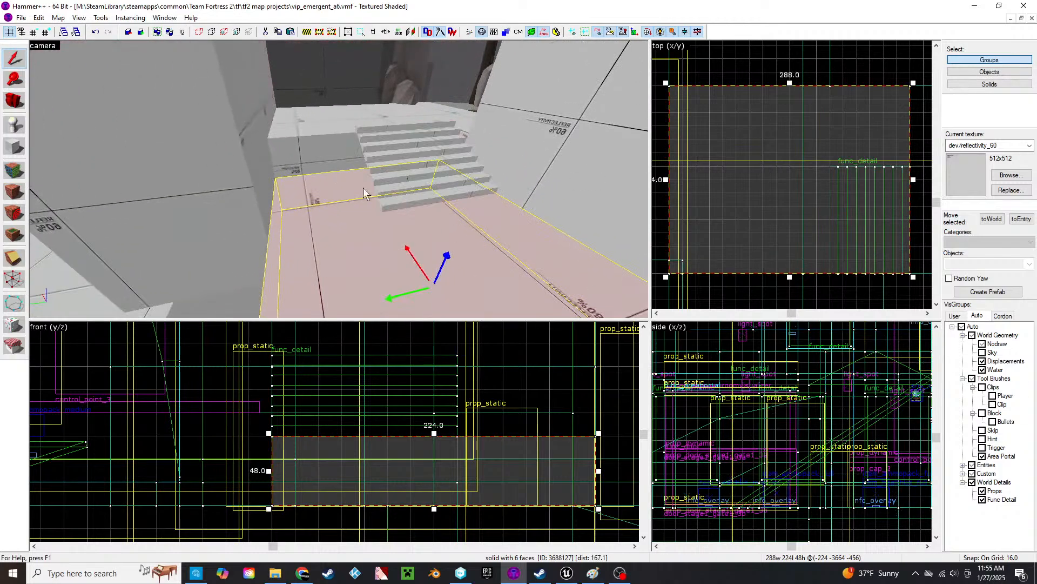
pyautogui.click(429, 169)
pyautogui.click(983, 387)
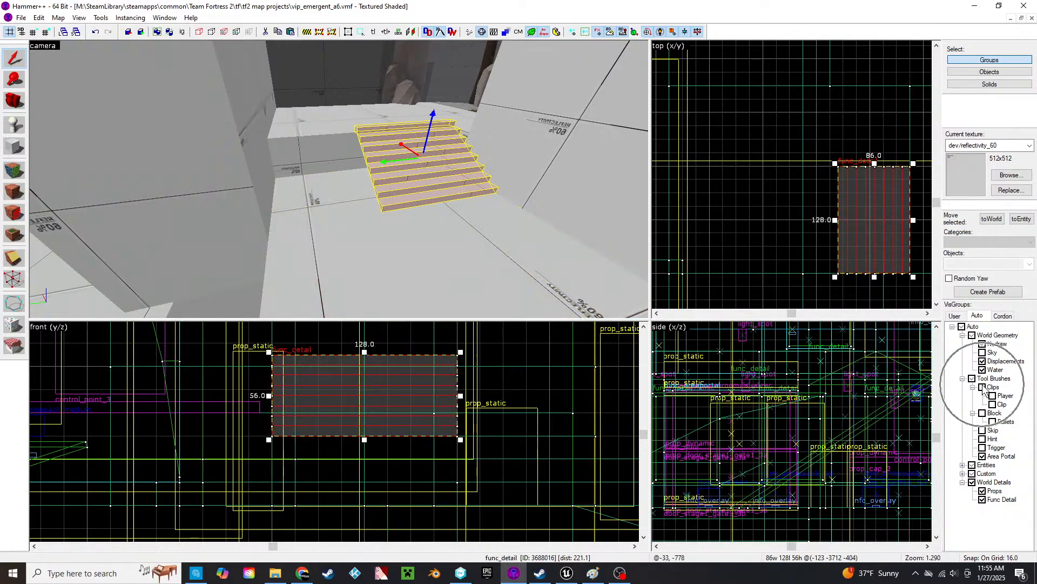
pyautogui.keyDown('ctrl'); pyautogui.click(380, 152); pyautogui.keyUp('ctrl')
pyautogui.scroll(-2, 861, 248)
pyautogui.moveTo(861, 248); pyautogui.dragTo(833, 212, button='middle')
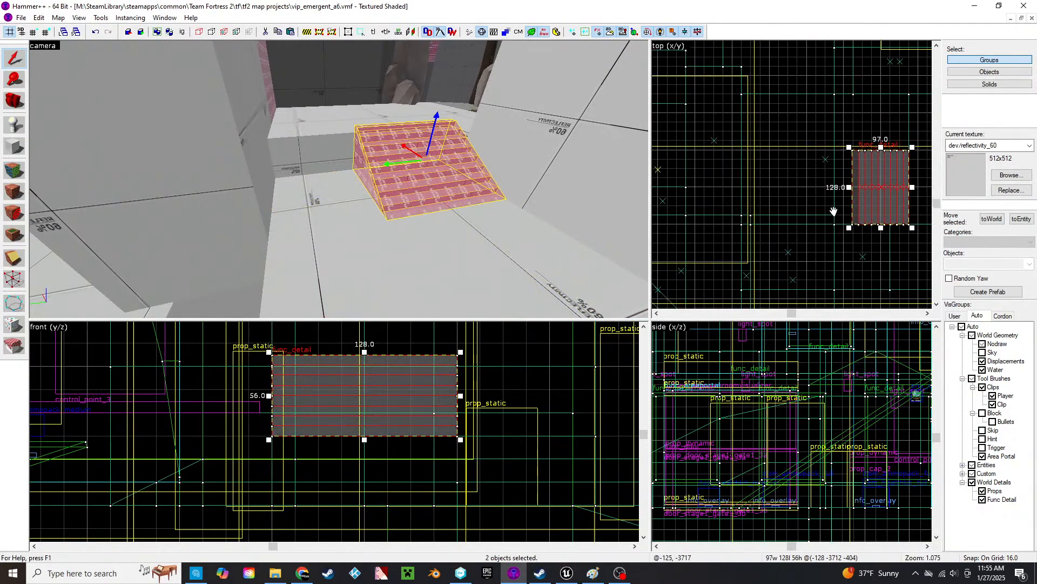
pyautogui.moveTo(866, 200); pyautogui.dragTo(830, 98)
pyautogui.moveTo(565, 388)
pyautogui.mouseDown()
pyautogui.moveTo(572, 475)
pyautogui.moveTo(557, 455)
pyautogui.mouseUp()
# - Rotate the copied staircase and its player clip by -90 degrees around the Z axis
pyautogui.scroll(1, 560, 469)
pyautogui.press('[')
pyautogui.press('z')
pyautogui.press('a')
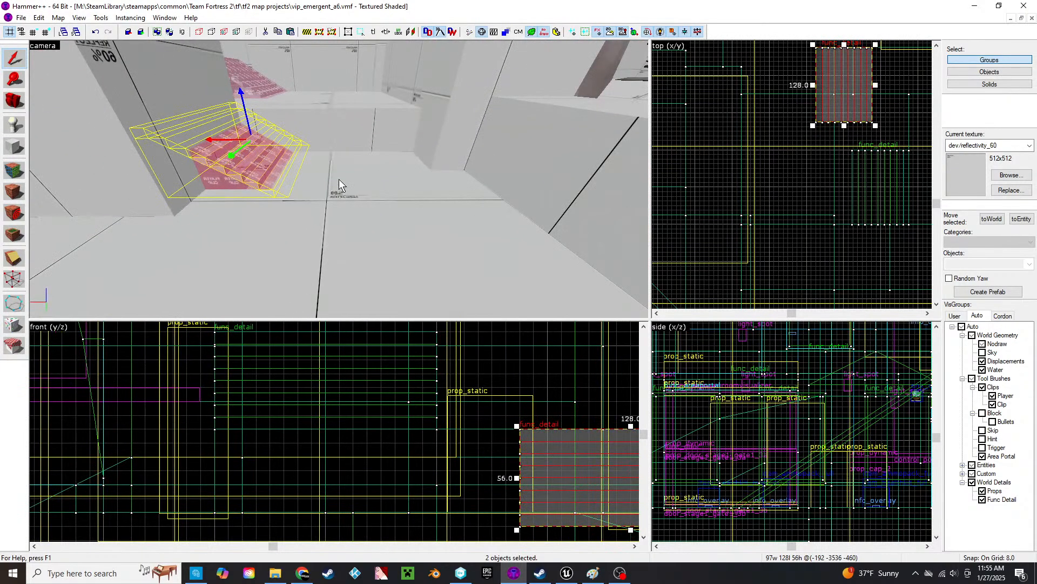
pyautogui.hotkey('ctrl', 'm')
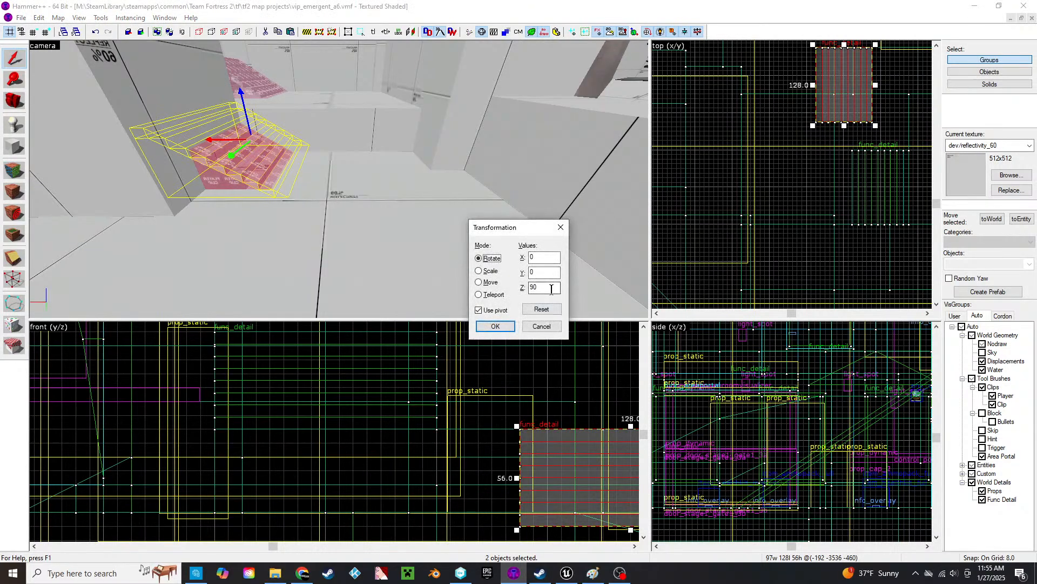
pyautogui.write('-90')
pyautogui.press('Return')
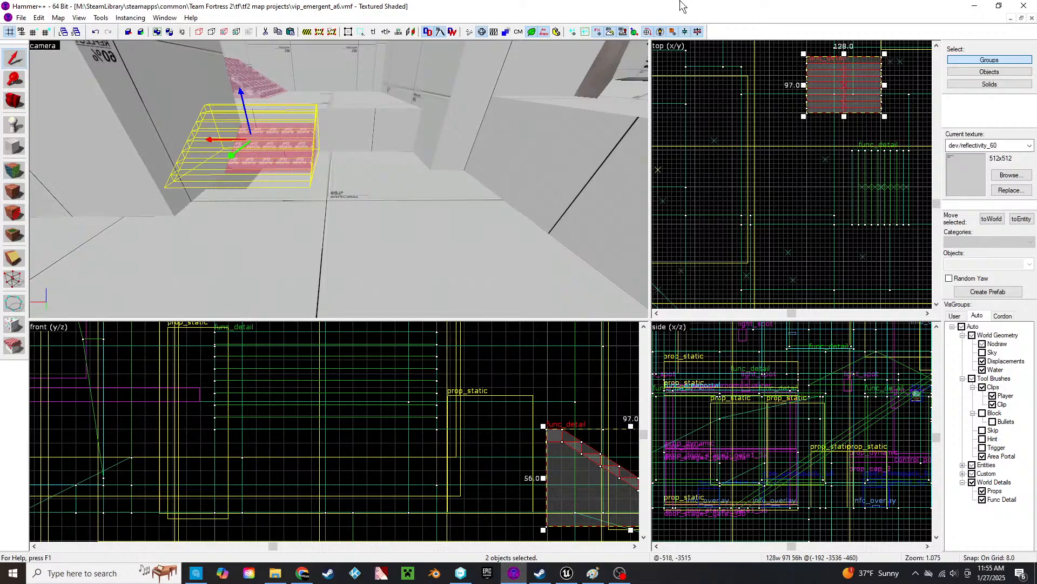
# - Move the rotated staircase copy and its clip against the long side of the 48-unit-high platform
pyautogui.scroll(4, 772, 231)
pyautogui.moveTo(773, 231)
pyautogui.mouseDown()
pyautogui.moveTo(865, 181)
pyautogui.moveTo(844, 184)
pyautogui.mouseUp()
pyautogui.press('z')
pyautogui.press('d')
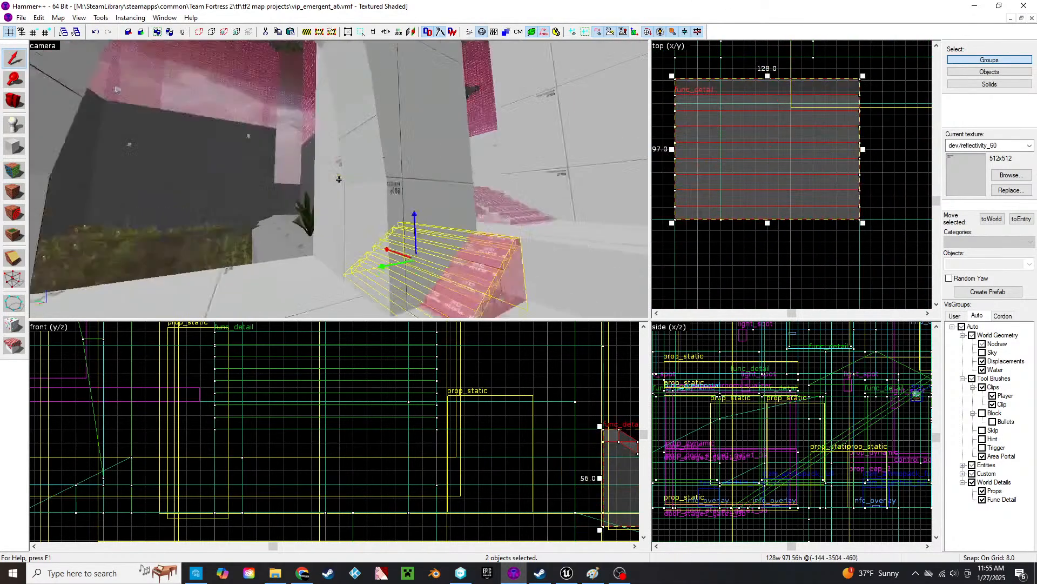
pyautogui.press('z')
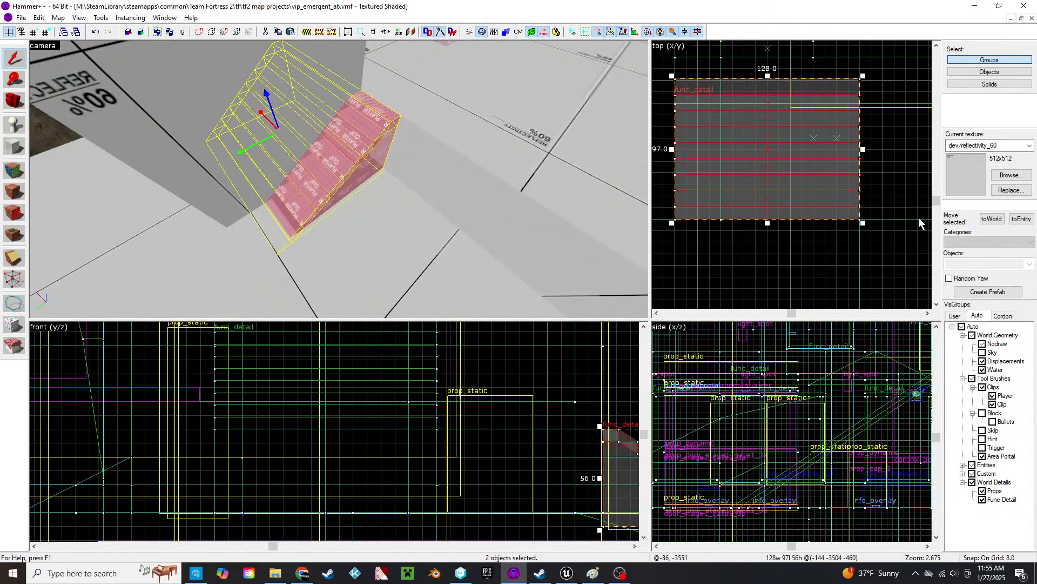
pyautogui.moveTo(800, 191); pyautogui.dragTo(836, 191, button='middle')
pyautogui.moveTo(874, 186); pyautogui.dragTo(734, 185)
# - Inspect how the copied staircase and its clip meet the platform's edge and the floor
pyautogui.press('z')
pyautogui.press('s')
pyautogui.press('w')
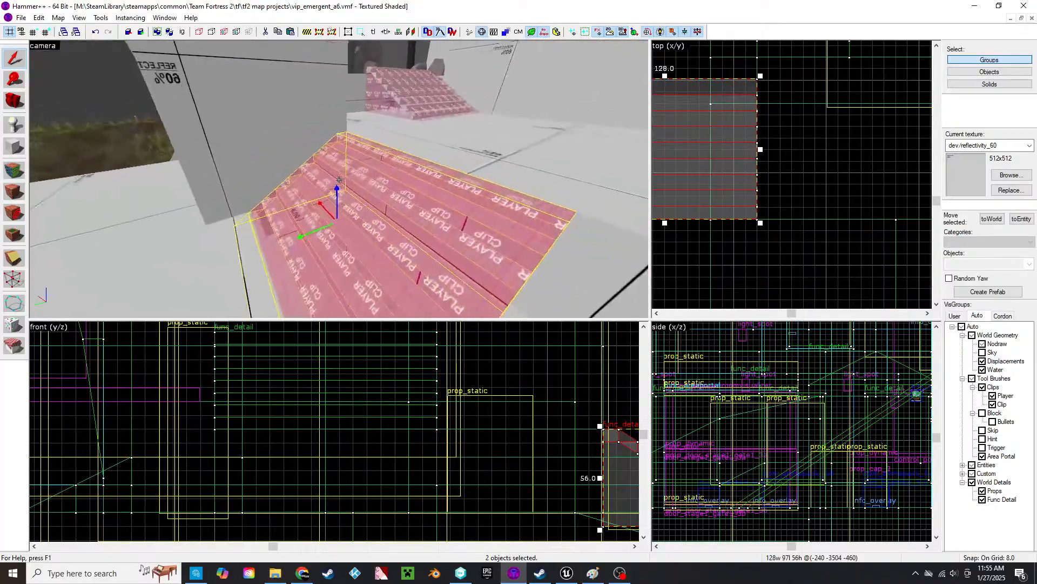
pyautogui.press('s')
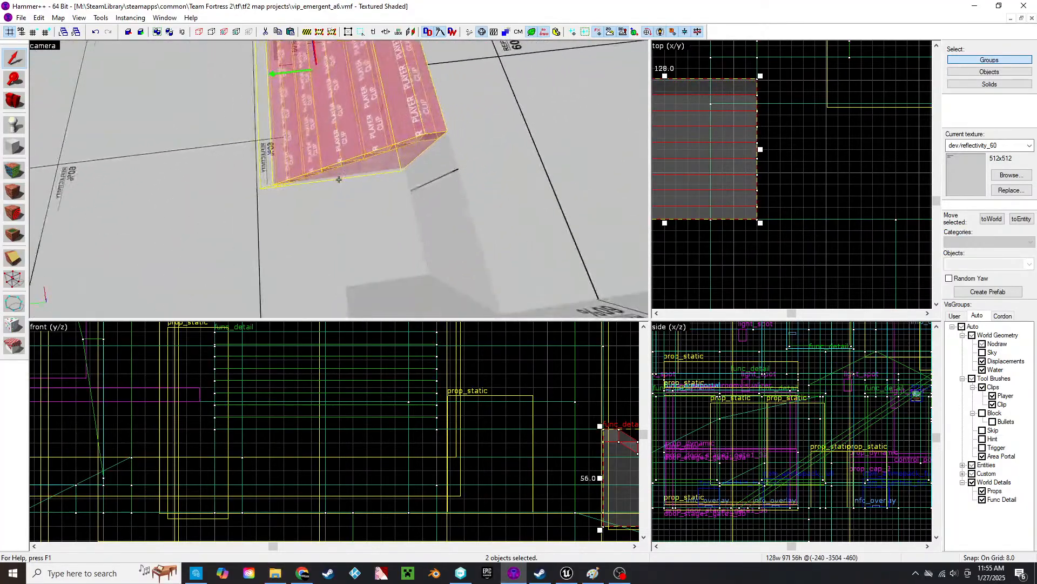
pyautogui.press('w')
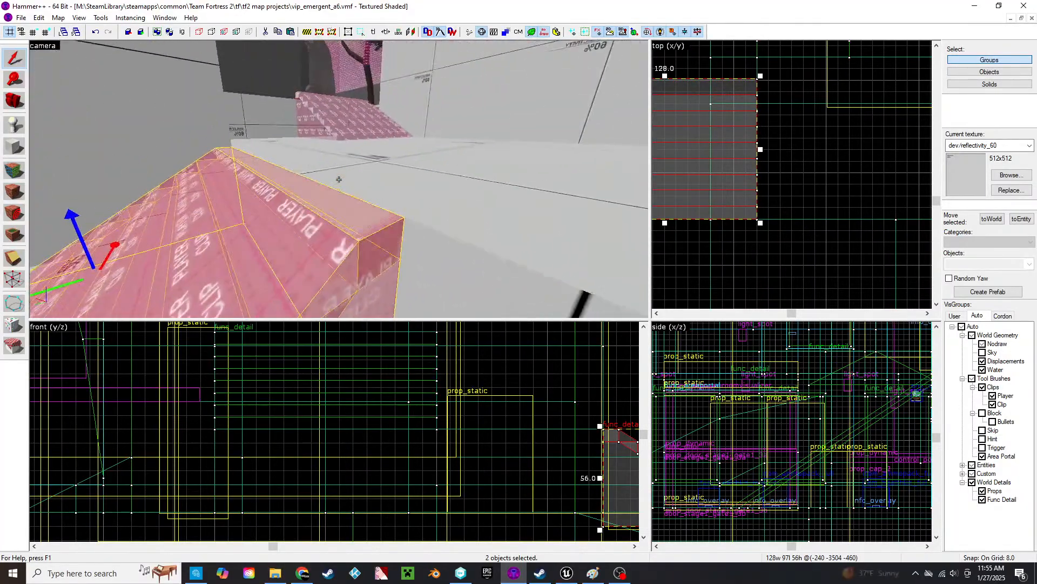
pyautogui.press('s')
pyautogui.press('w')
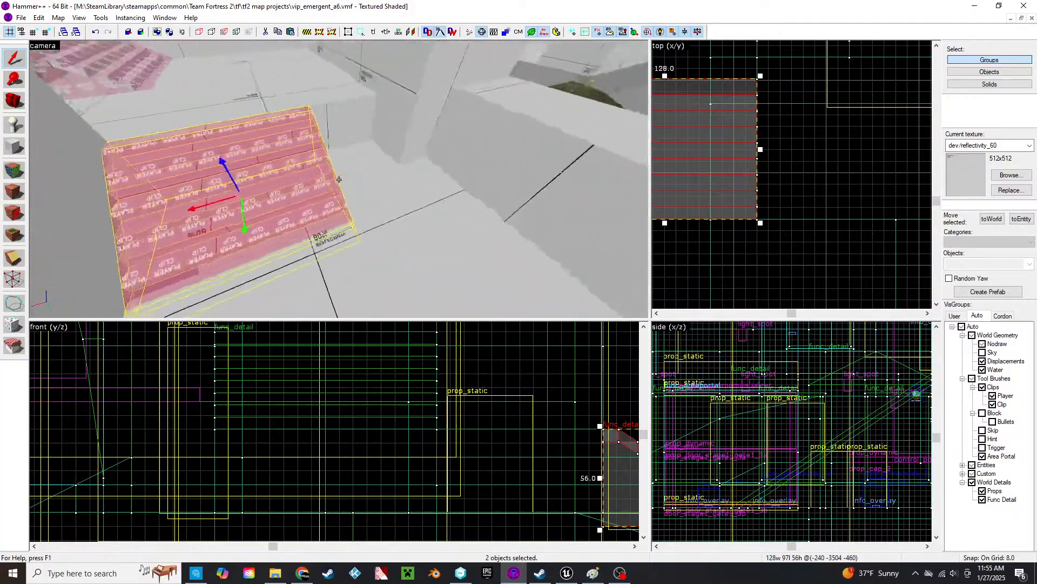
pyautogui.press('s')
pyautogui.press('w')
pyautogui.press('s')
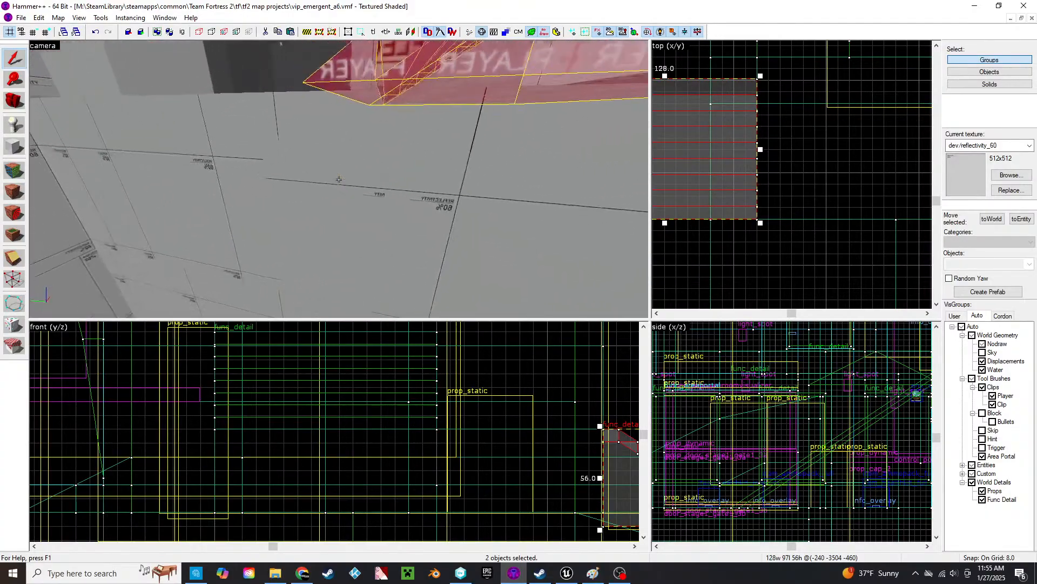
pyautogui.press('s')
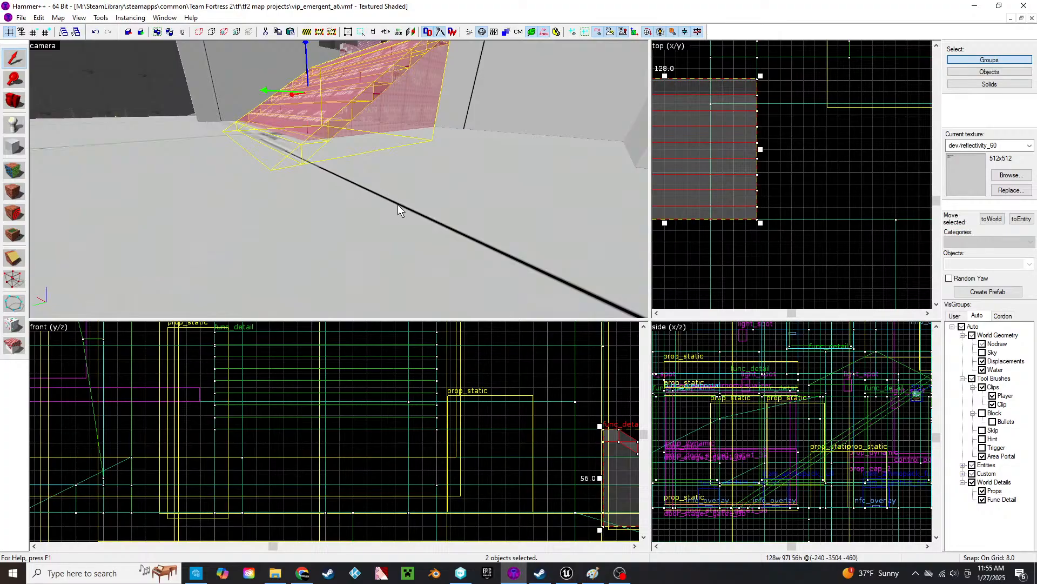
# - Raise the copied staircase and its player clip by 2 units, using a 2-unit grid
pyautogui.scroll(5, 519, 423)
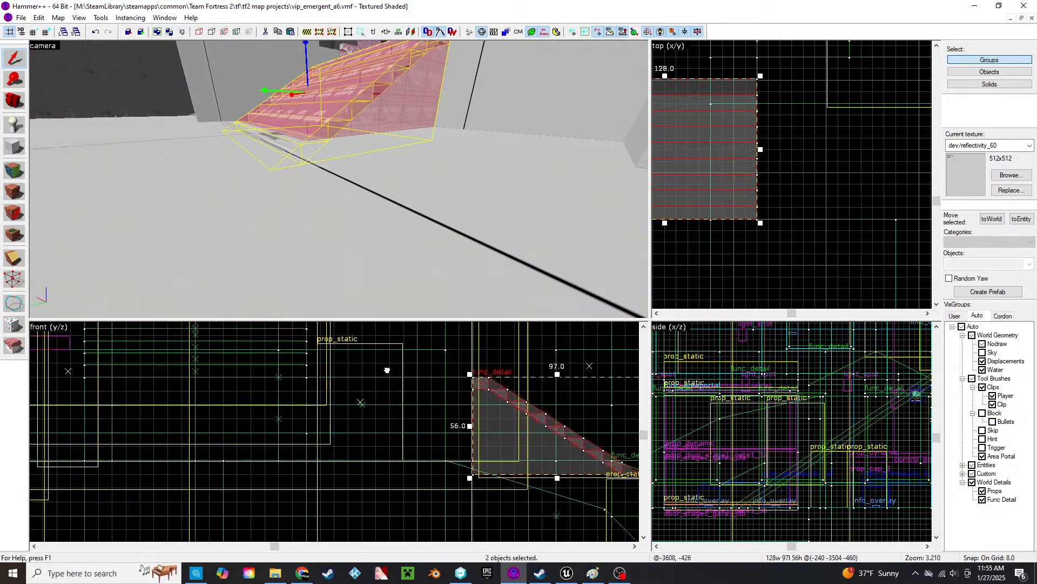
pyautogui.scroll(4, 556, 451)
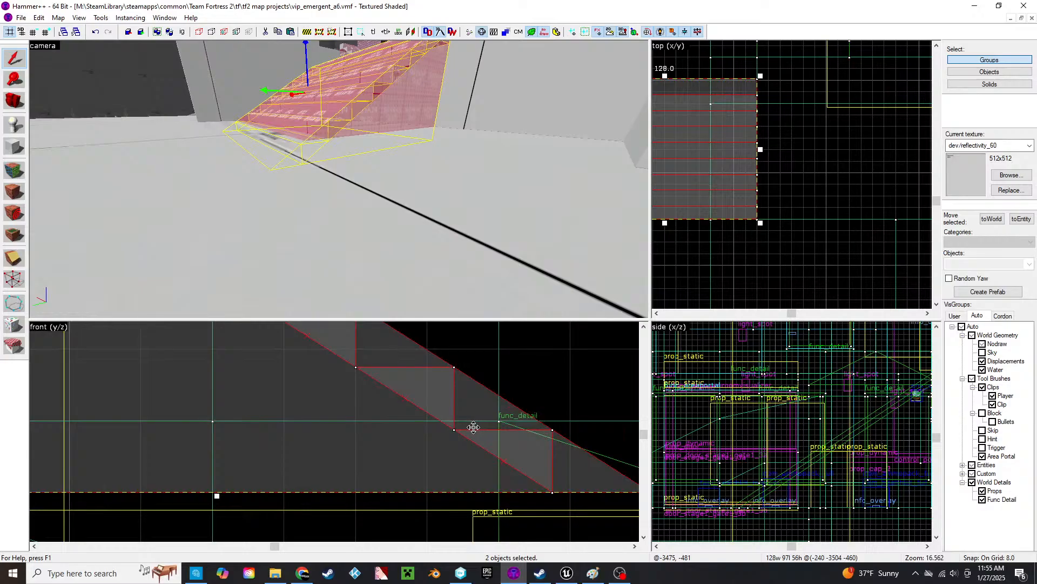
pyautogui.scroll(-2, 481, 437)
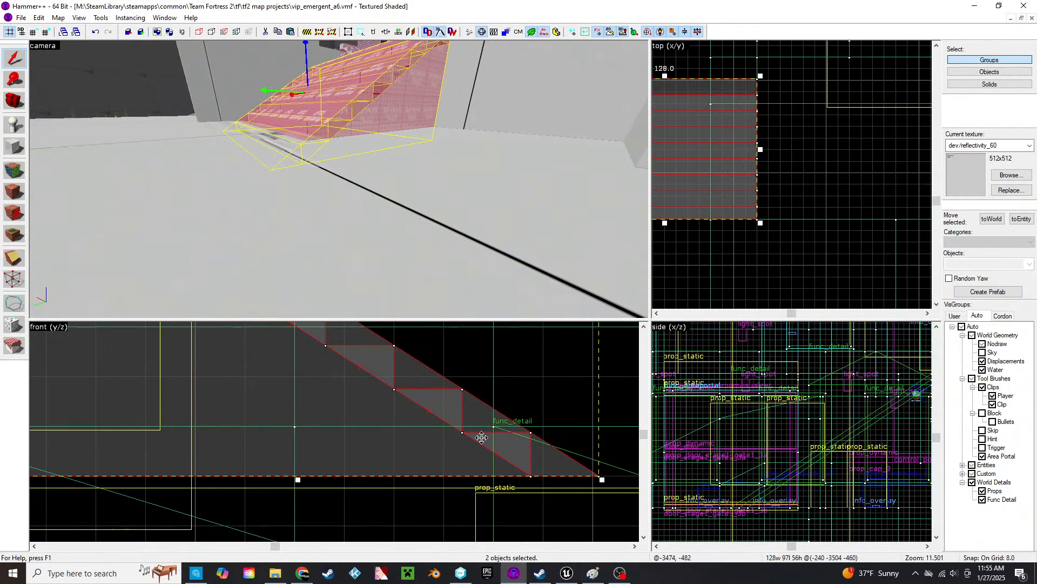
pyautogui.press('[')
pyautogui.scroll(5, 493, 451)
pyautogui.press('[')
pyautogui.moveTo(502, 450); pyautogui.dragTo(509, 420)
pyautogui.scroll(-6, 504, 428)
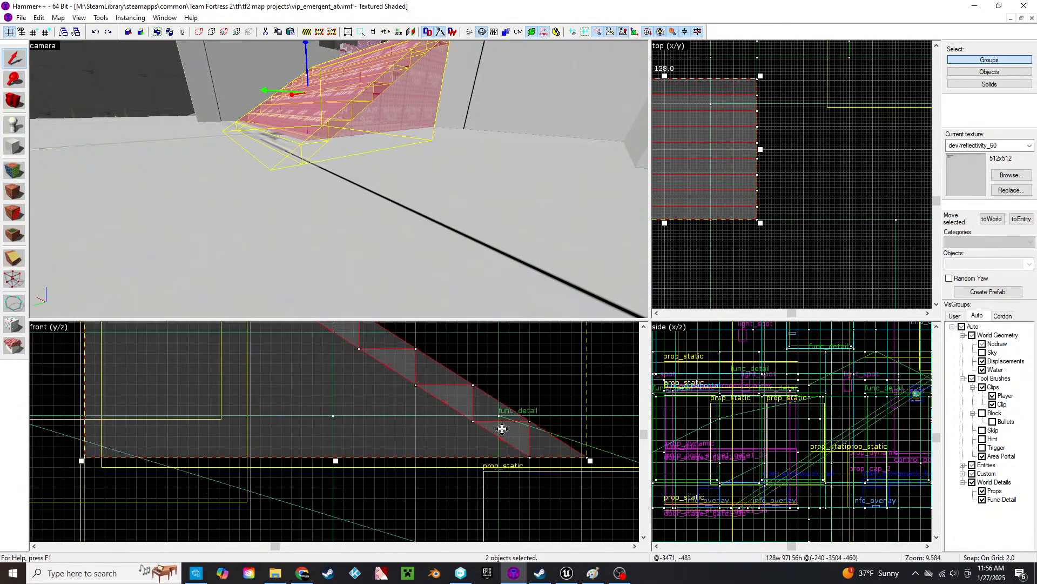
pyautogui.moveTo(502, 428); pyautogui.dragTo(604, 543, button='middle')
pyautogui.moveTo(431, 407); pyautogui.dragTo(548, 564, button='middle')
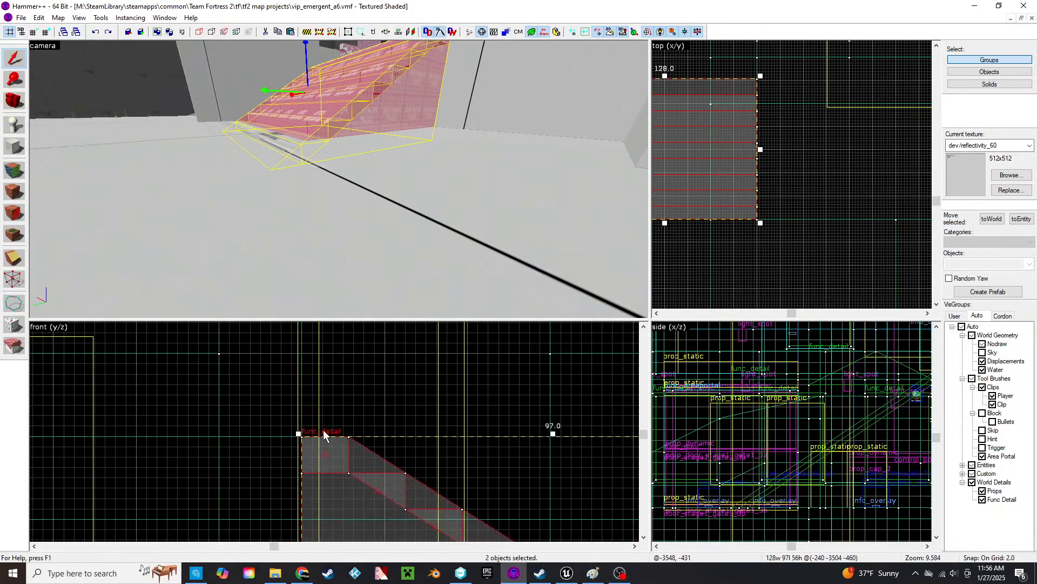
pyautogui.scroll(4, 319, 450)
pyautogui.moveTo(313, 473); pyautogui.dragTo(316, 449)
pyautogui.scroll(-7, 461, 403)
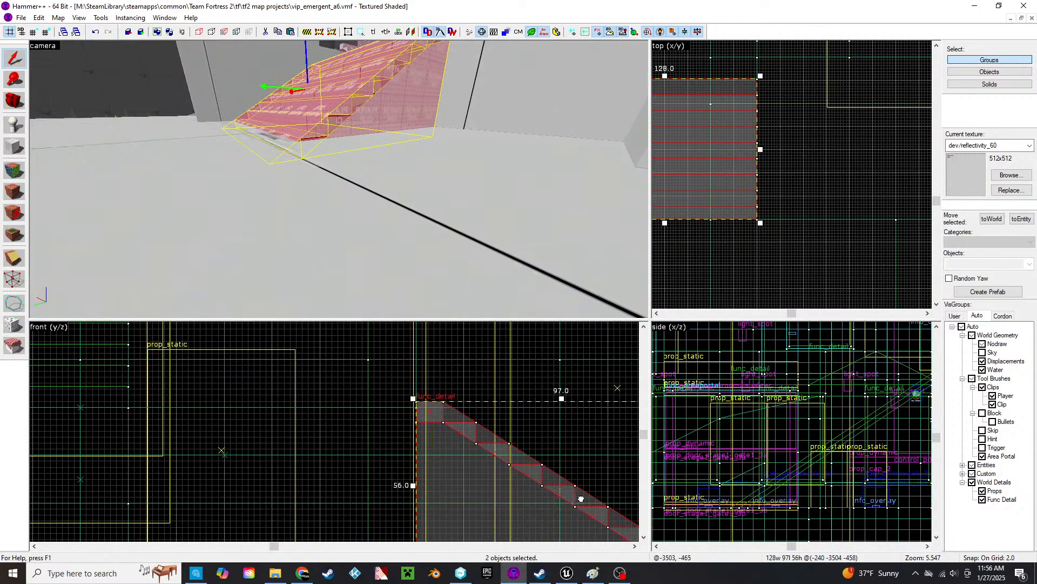
# - Reduce the grid to 1 unit and lower the copied staircase with its clip by 1 unit
pyautogui.moveTo(590, 506); pyautogui.dragTo(364, 358, button='middle')
pyautogui.scroll(7, 454, 422)
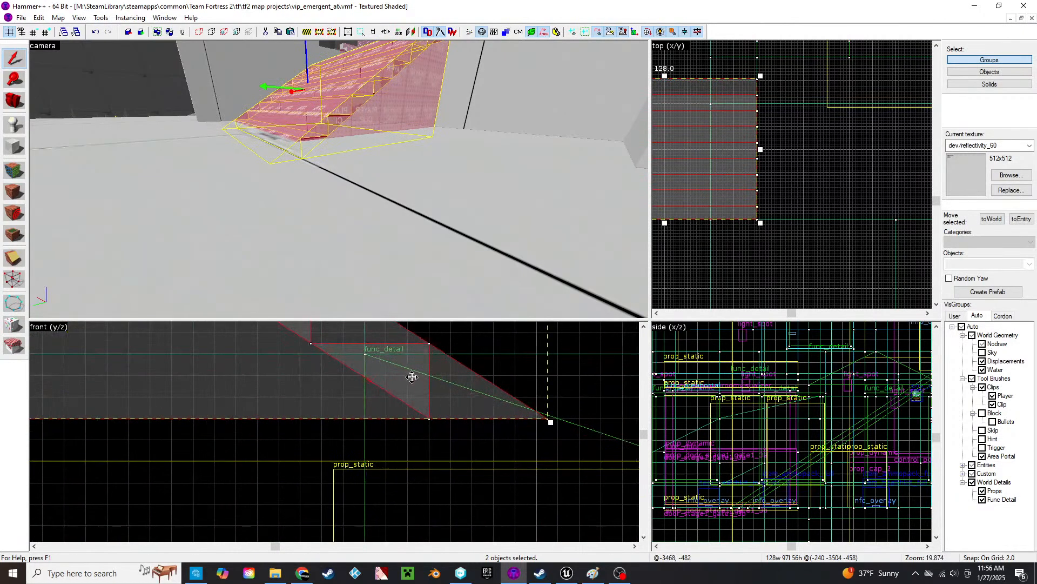
pyautogui.press('[')
pyautogui.moveTo(412, 377); pyautogui.dragTo(411, 390)
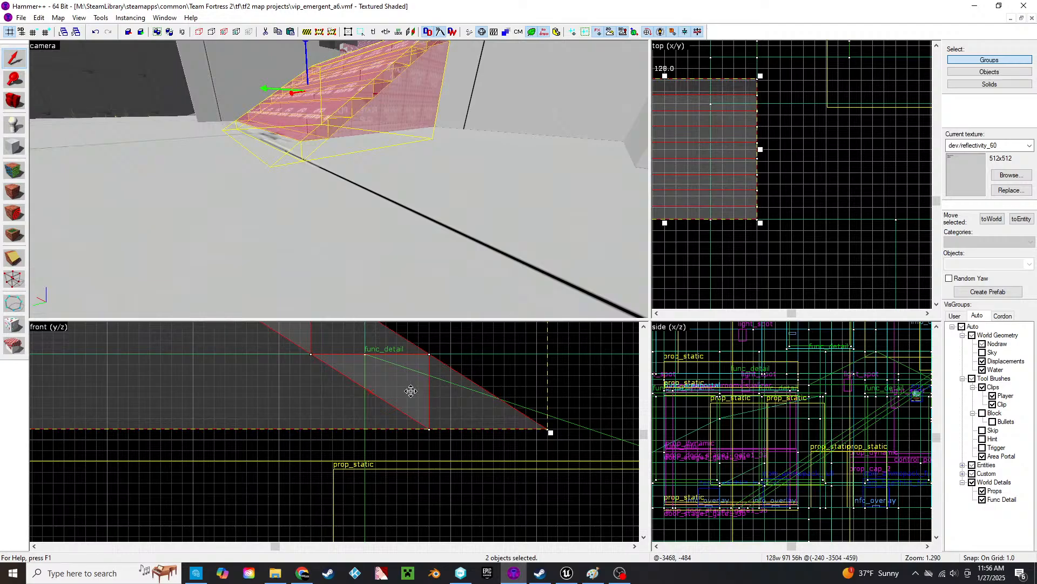
# - Shrink the copied staircase's player clip to 86 units long and 49 units high so its lower corner ends at floor level
pyautogui.click(394, 174)
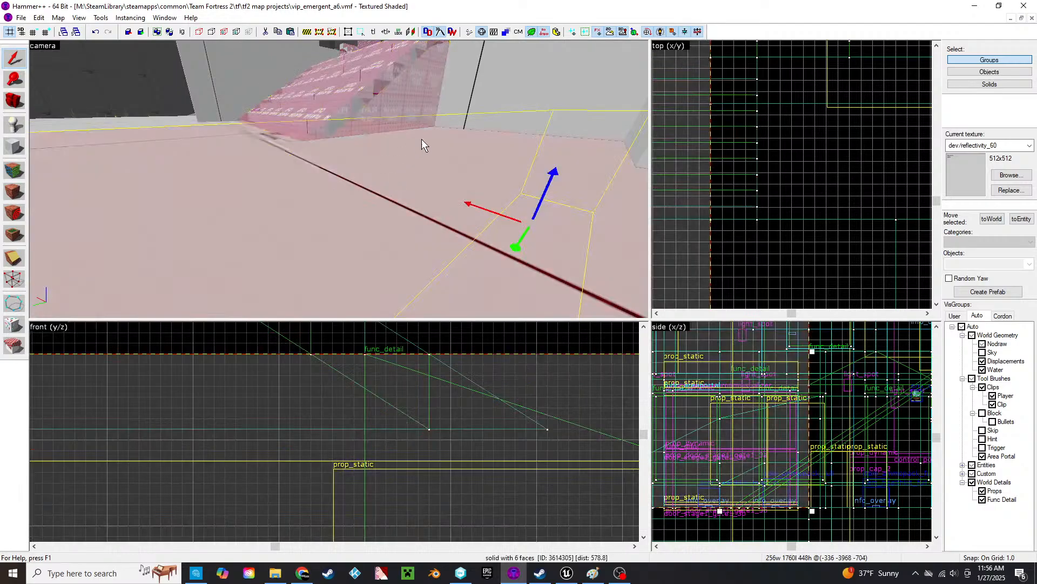
pyautogui.click(425, 98)
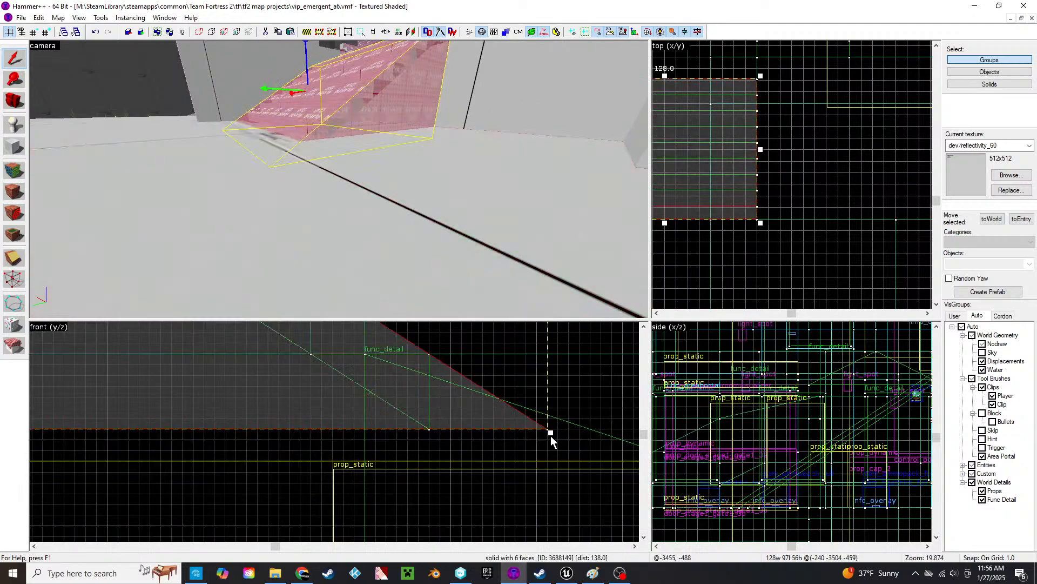
pyautogui.moveTo(549, 430); pyautogui.dragTo(432, 357)
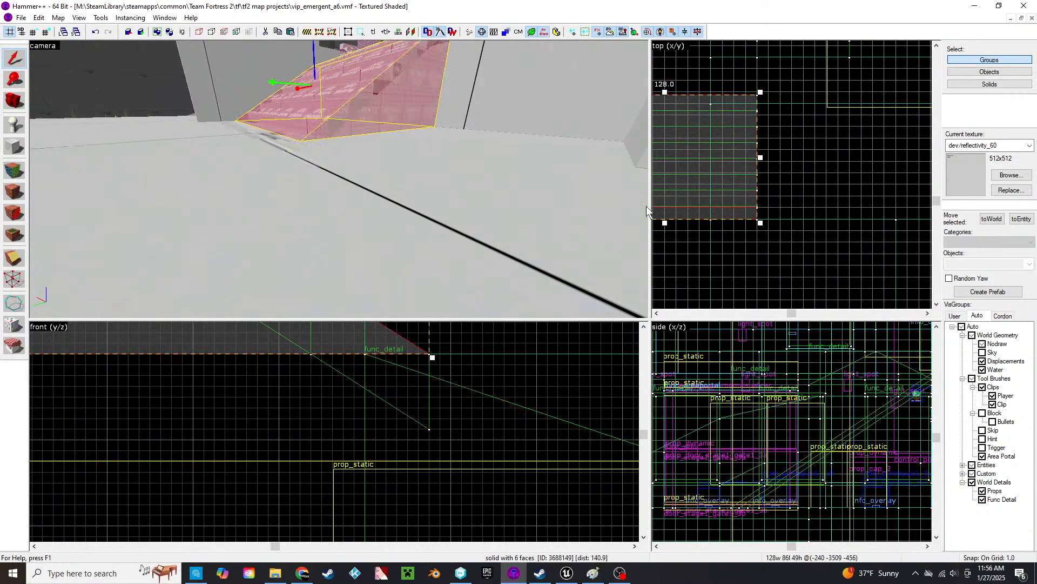
# - Delete the lowest step of the copied staircase, the wedge sunk below the floor, as an individual solid
pyautogui.click(989, 85)
pyautogui.click(323, 173)
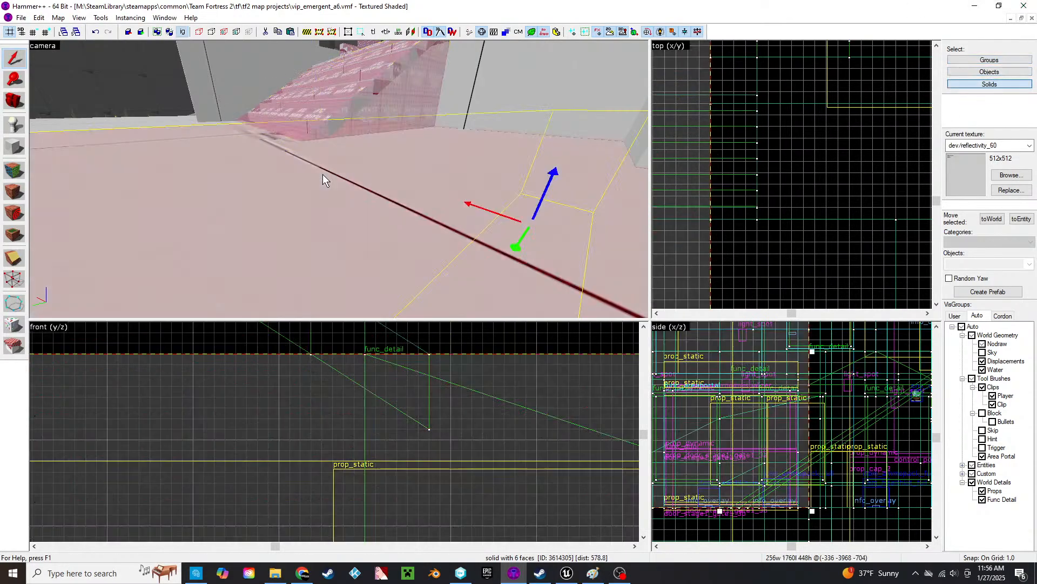
pyautogui.press('z')
pyautogui.click(326, 203)
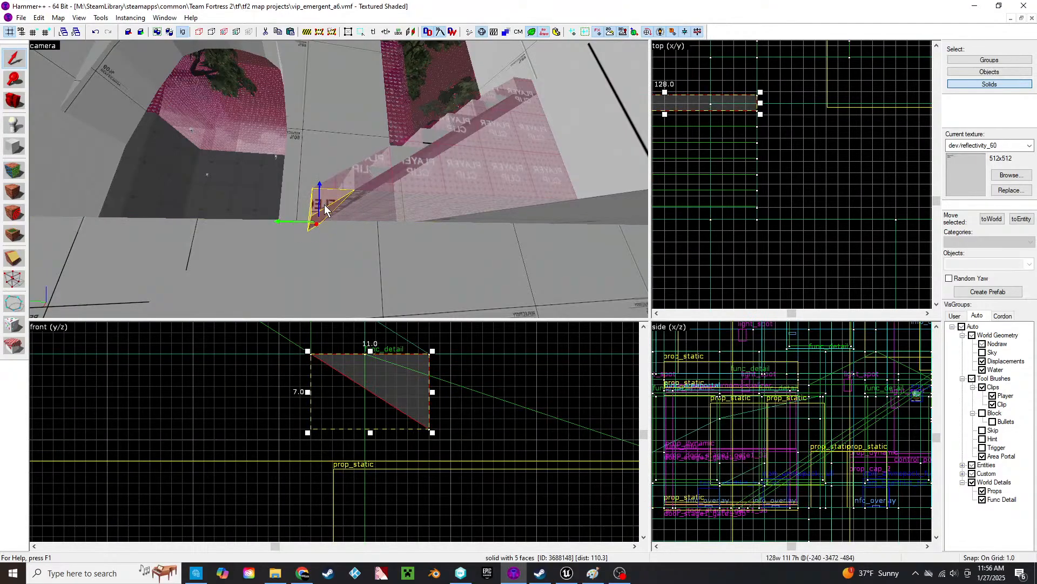
pyautogui.press('Delete')
pyautogui.press('z')
pyautogui.press('w')
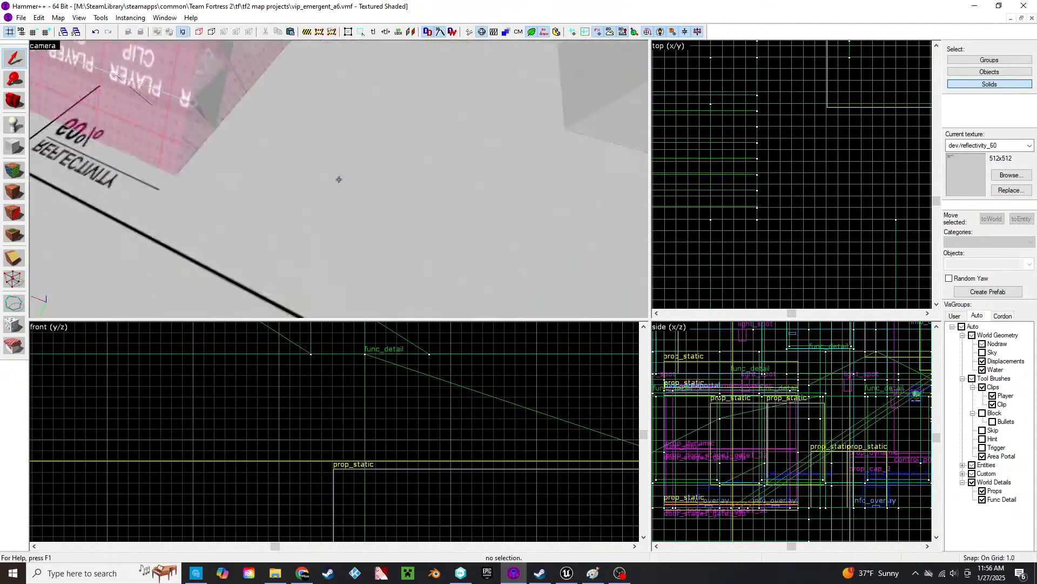
pyautogui.press('z')
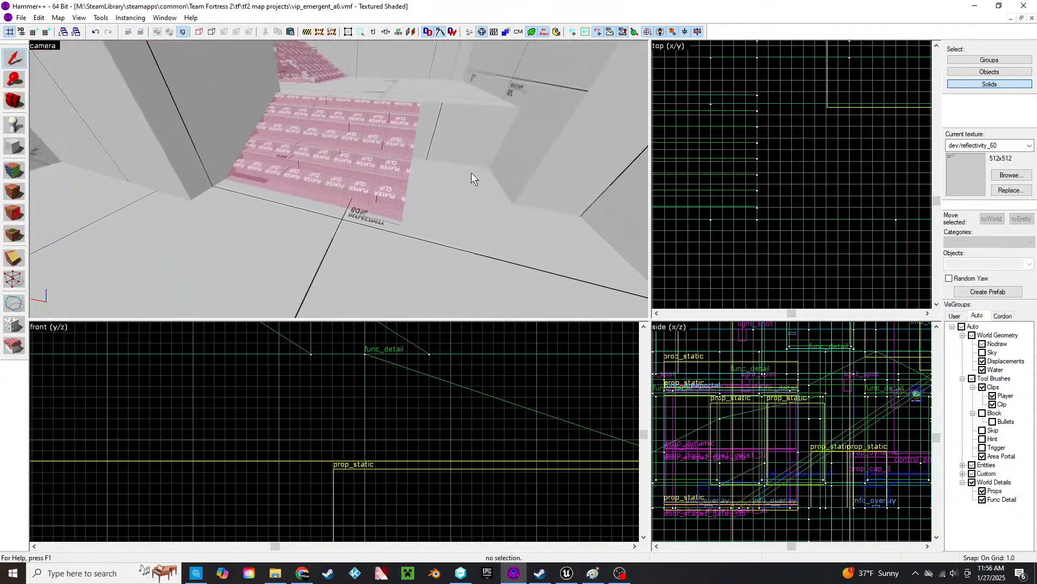
# - Select the copied staircase together with its player clip and widen both sideways, away from the adjacent pillar
pyautogui.click(982, 387)
pyautogui.click(989, 60)
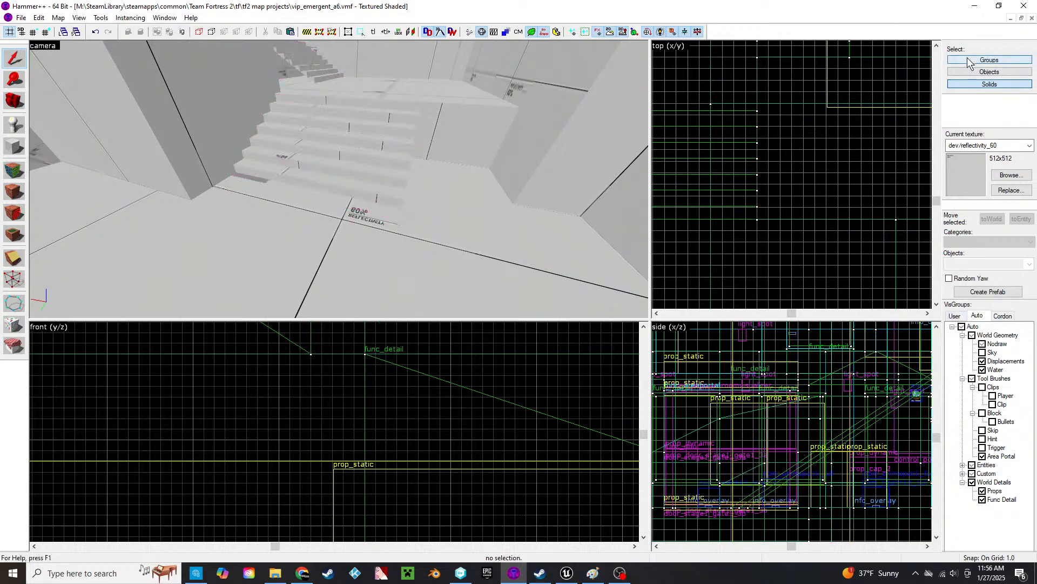
pyautogui.click(374, 164)
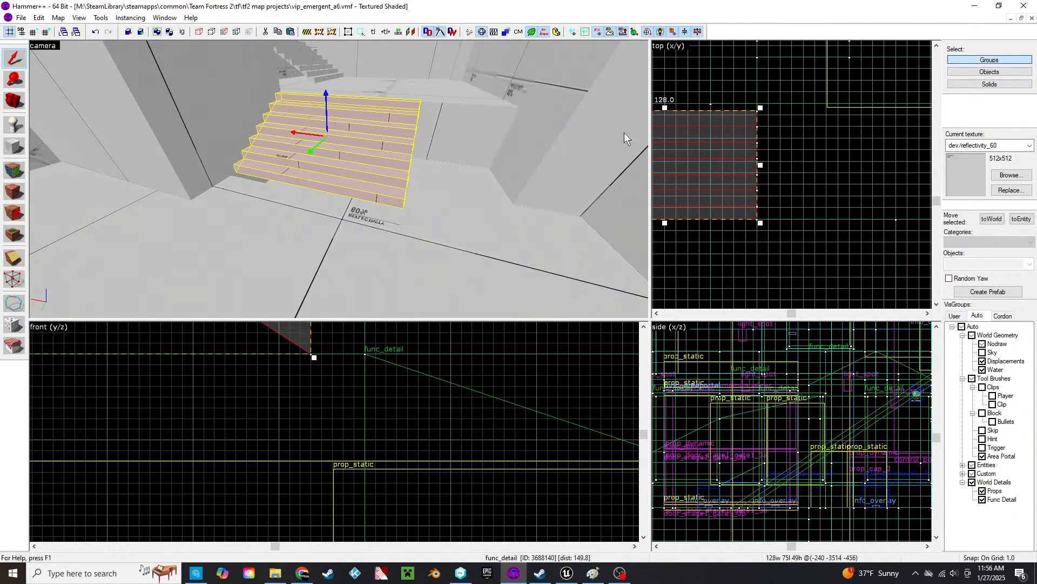
pyautogui.click(982, 386)
pyautogui.keyDown('ctrl'); pyautogui.click(352, 153); pyautogui.keyUp('ctrl')
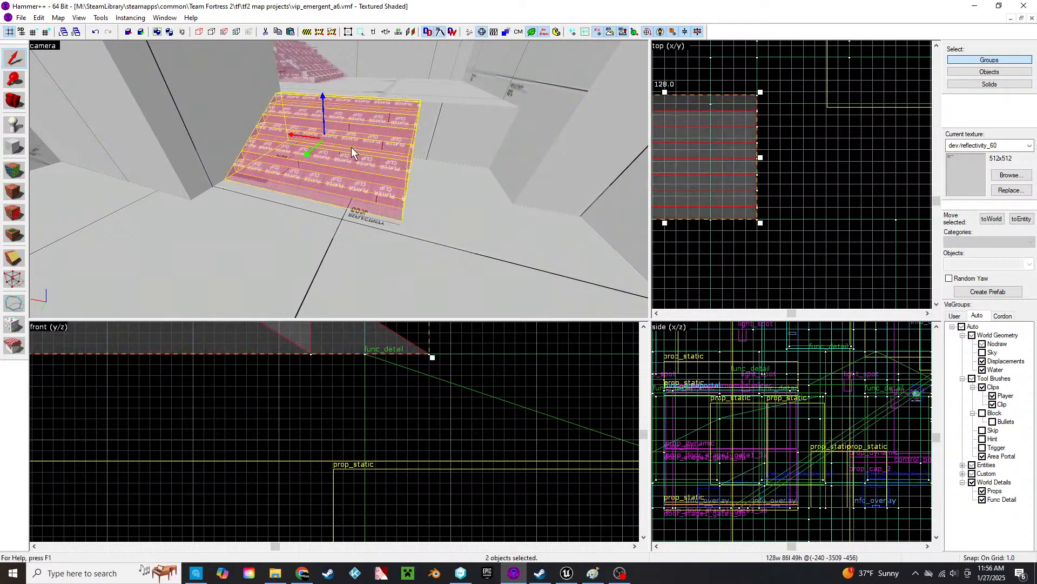
pyautogui.press('z')
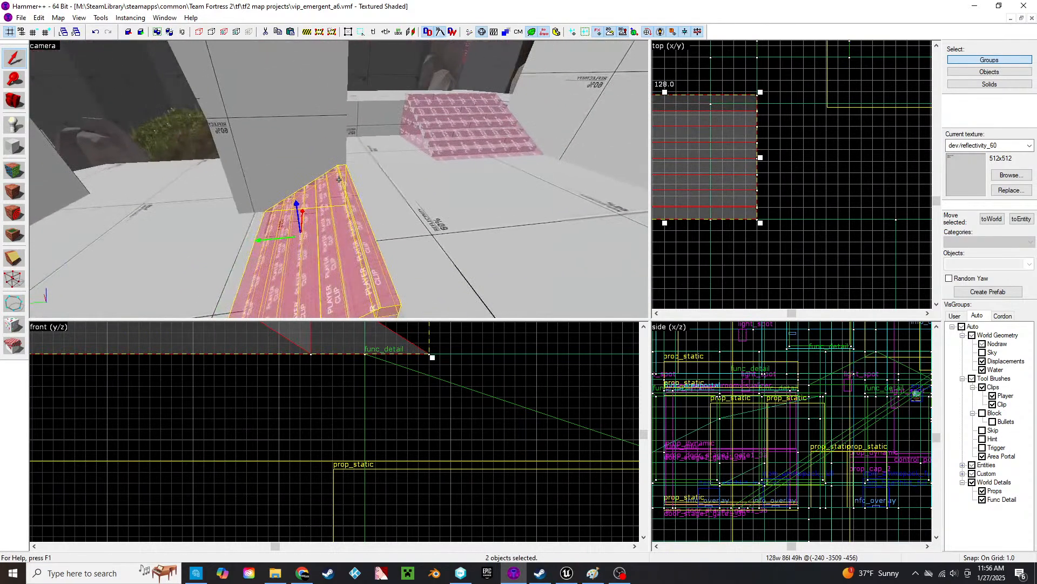
pyautogui.press('z')
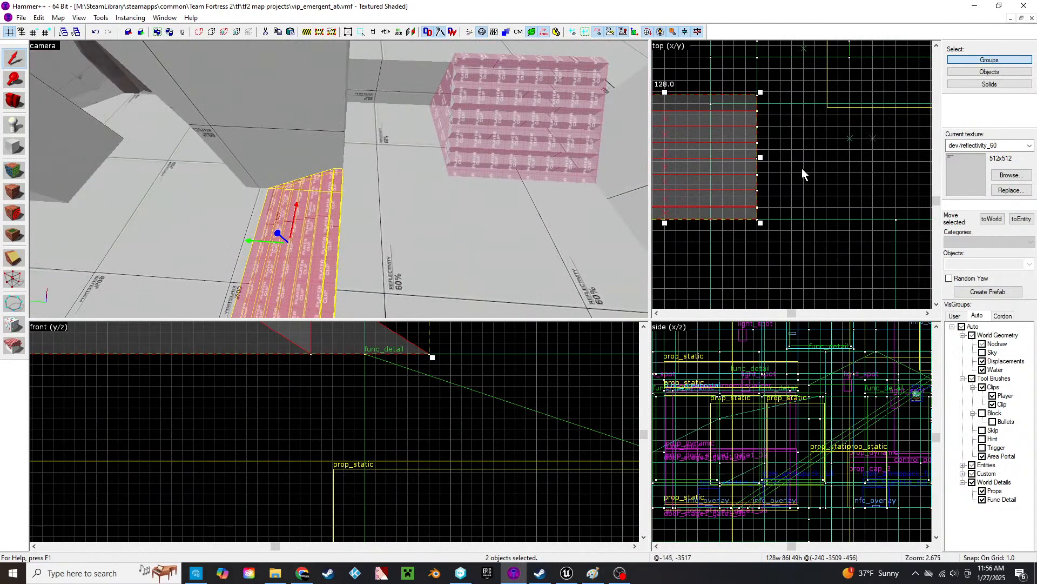
pyautogui.scroll(-5, 802, 169)
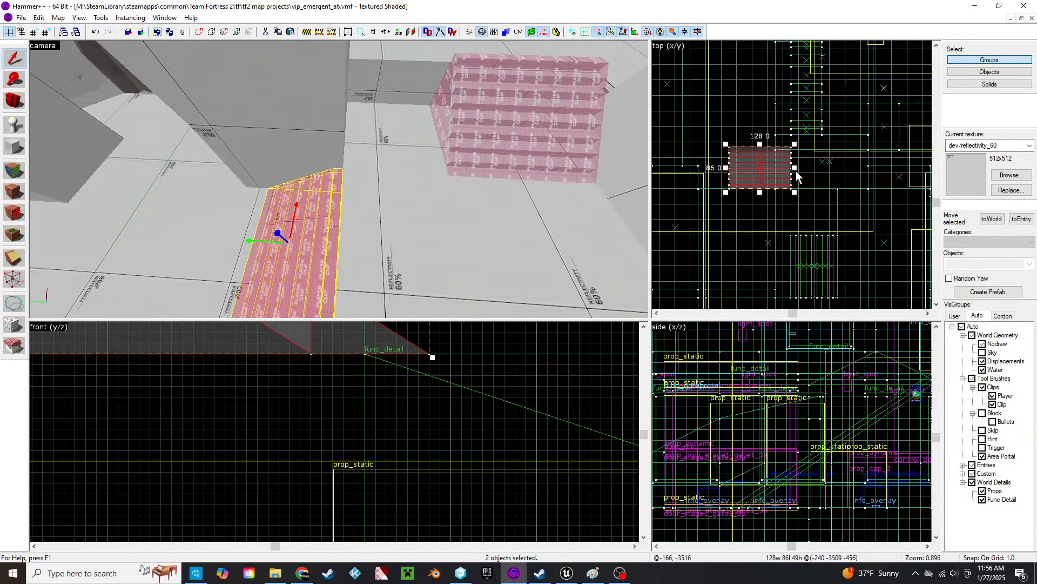
pyautogui.press('z')
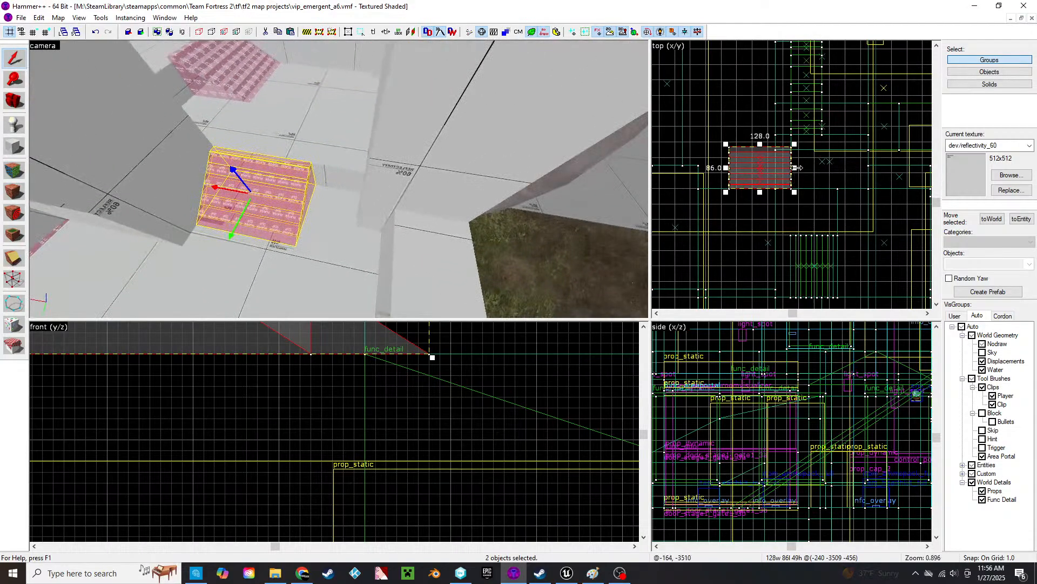
pyautogui.scroll(3, 799, 179)
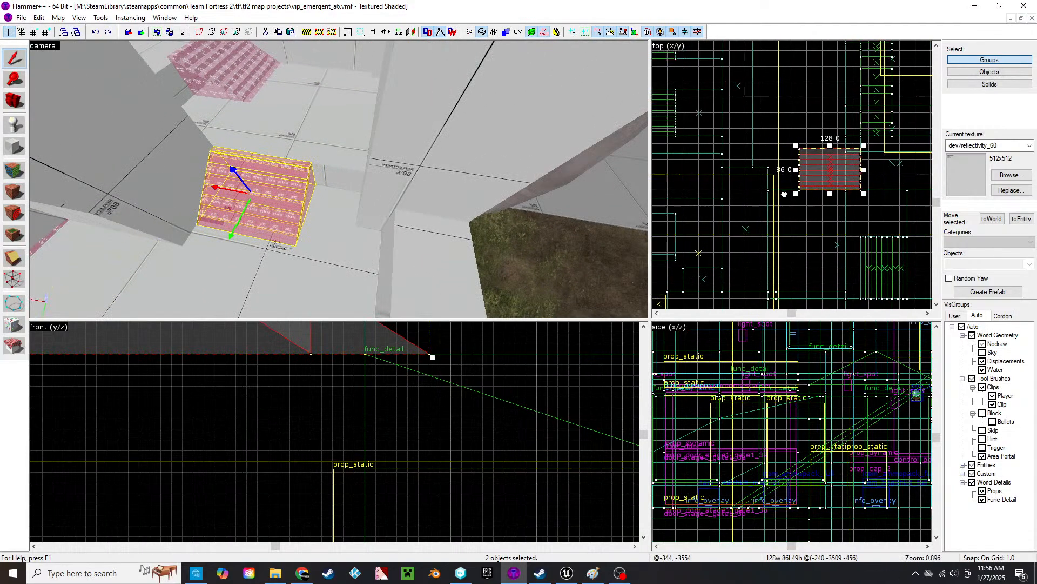
pyautogui.moveTo(819, 168); pyautogui.dragTo(756, 168)
# - Shorten the 64-unit-wide low wall beside the stairs to 296 units long and set the grid to 4 units
pyautogui.click(480, 305)
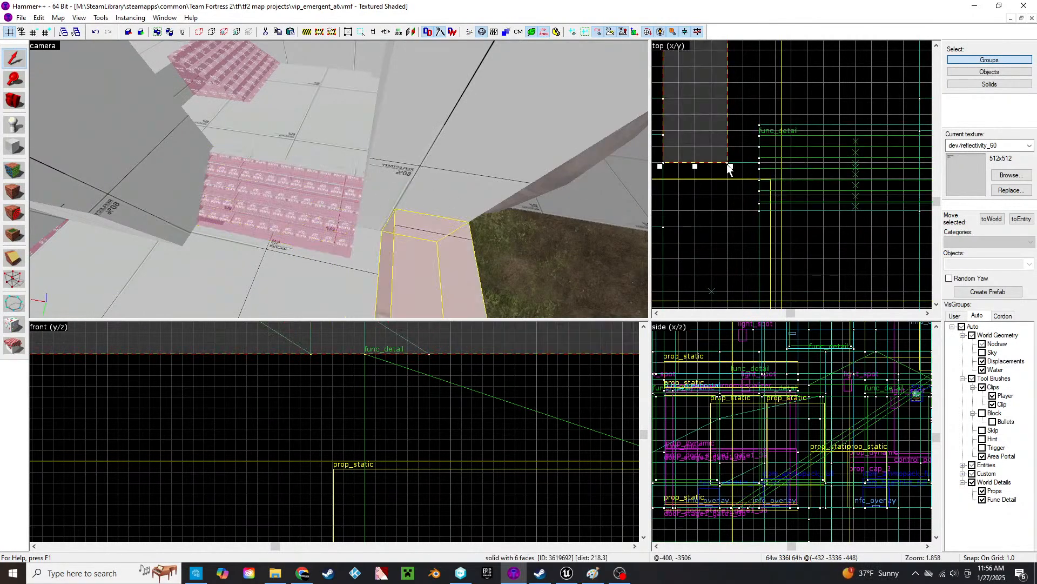
pyautogui.moveTo(727, 164); pyautogui.dragTo(723, 200, button='middle')
pyautogui.moveTo(720, 191)
pyautogui.mouseDown()
pyautogui.moveTo(721, 153)
pyautogui.moveTo(733, 155)
pyautogui.mouseUp()
pyautogui.scroll(4, 745, 157)
pyautogui.scroll(2, 744, 158)
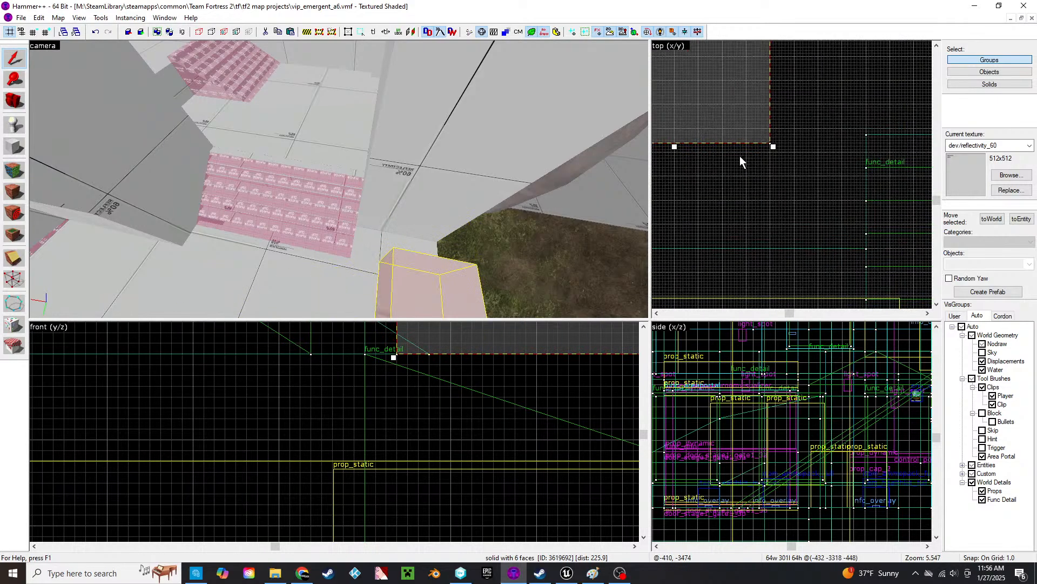
pyautogui.moveTo(675, 146); pyautogui.dragTo(676, 132)
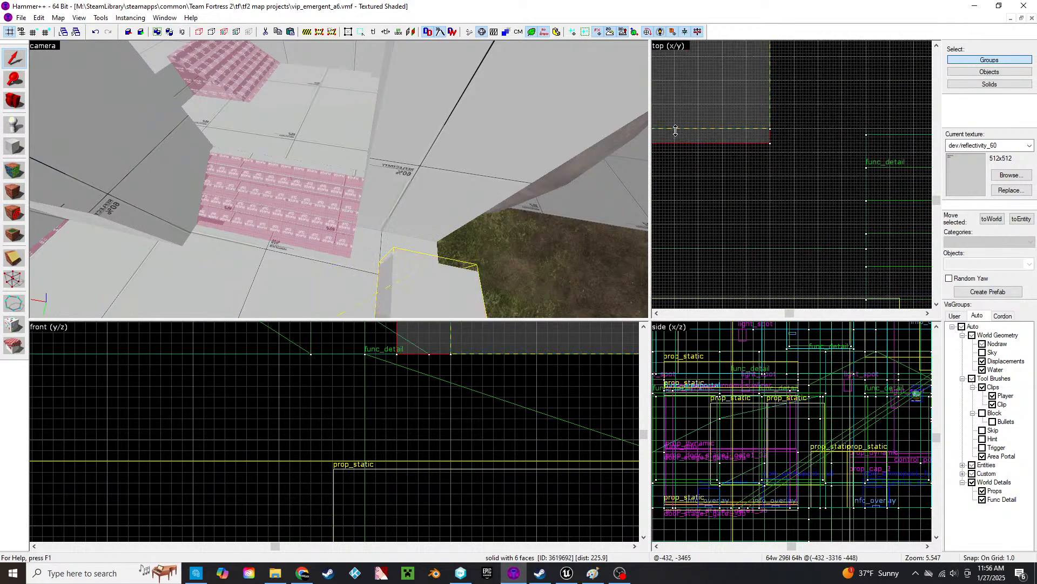
pyautogui.press(']')
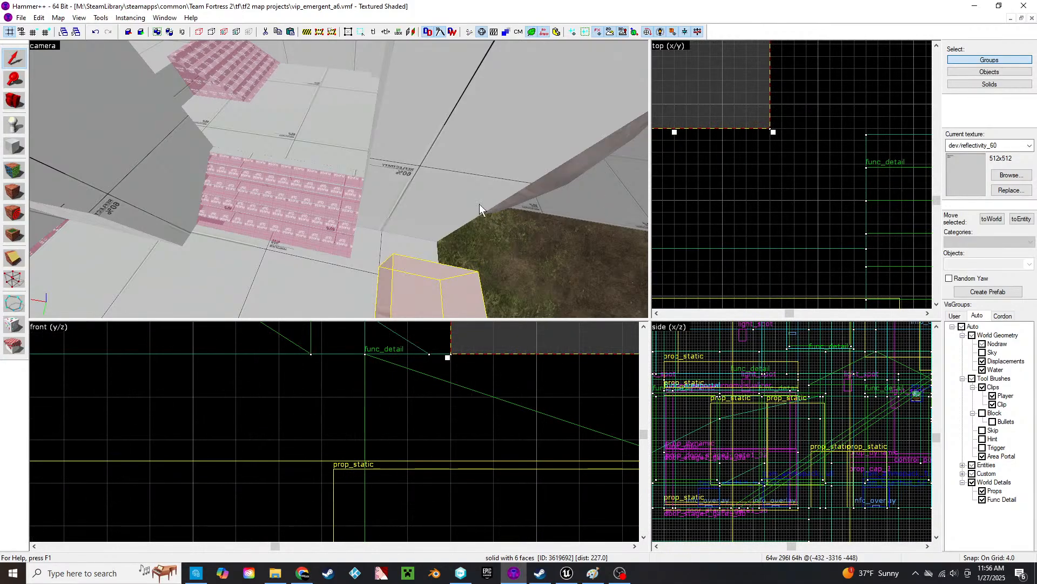
# - Lengthen the 96-unit-wide tall block toward the low wall to 296 units
pyautogui.click(492, 190)
pyautogui.press('z')
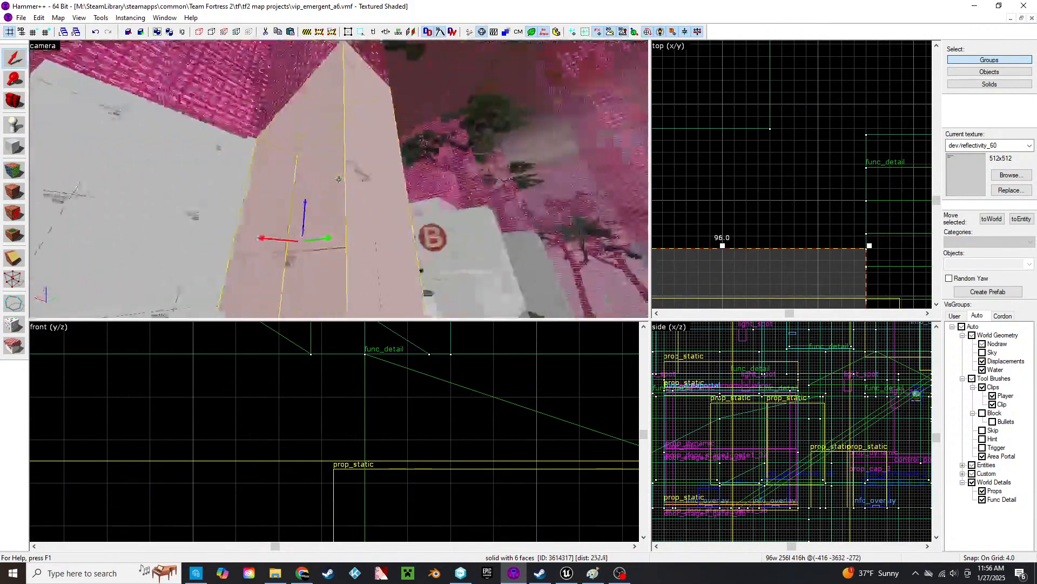
pyautogui.press('s')
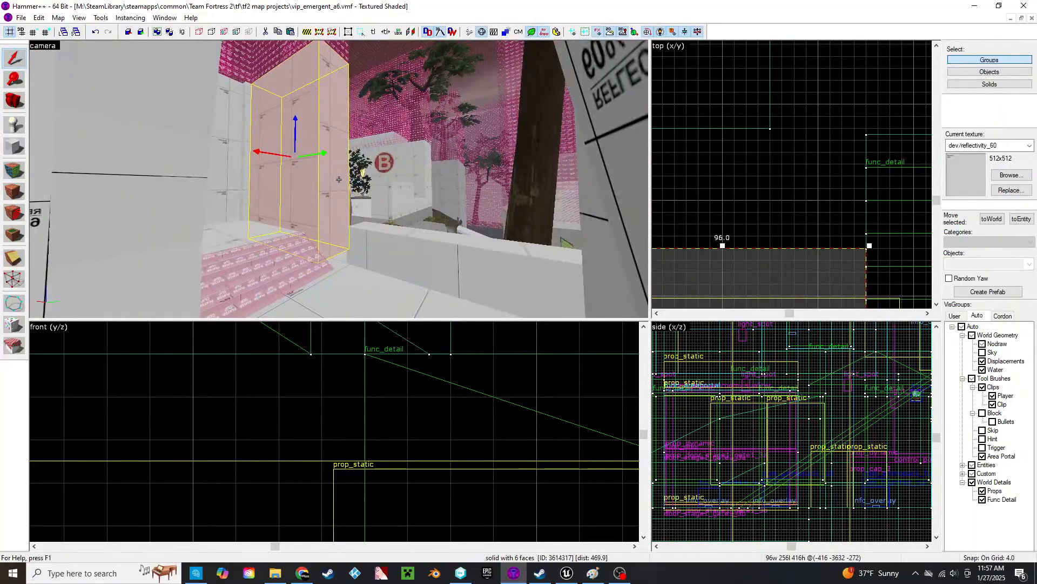
pyautogui.scroll(-3, 786, 250)
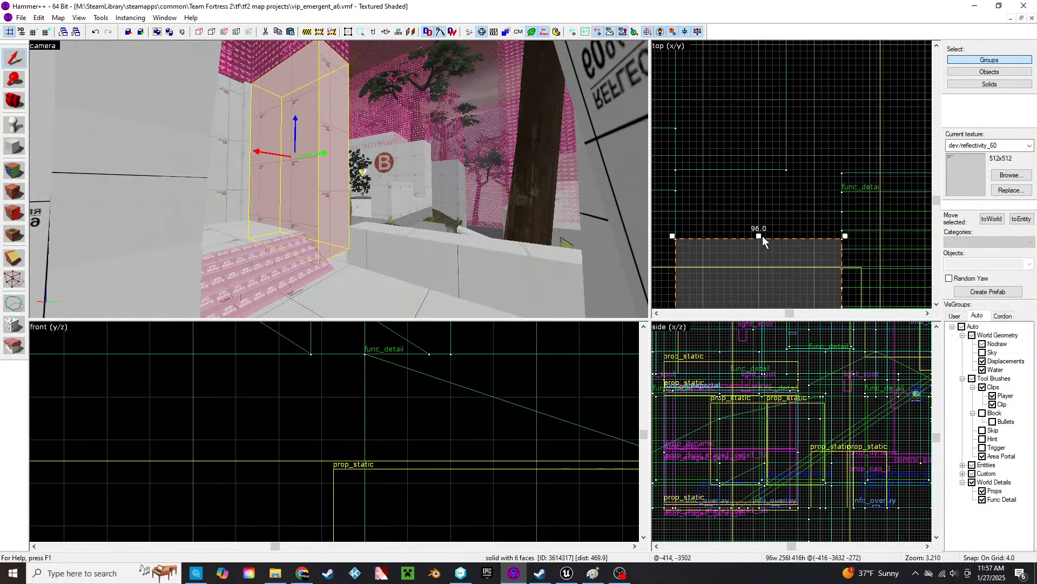
pyautogui.moveTo(759, 233); pyautogui.dragTo(768, 163)
pyautogui.press('z')
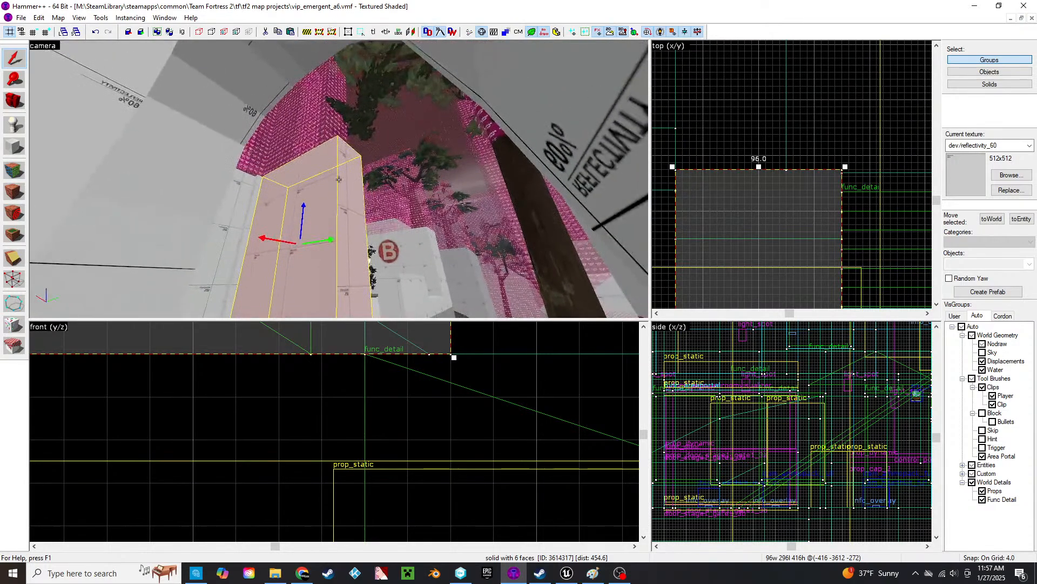
pyautogui.press('z')
# - Pull the low wall's end back a further 8 units and extend the tall block to 304 units long to meet it
pyautogui.click(391, 206)
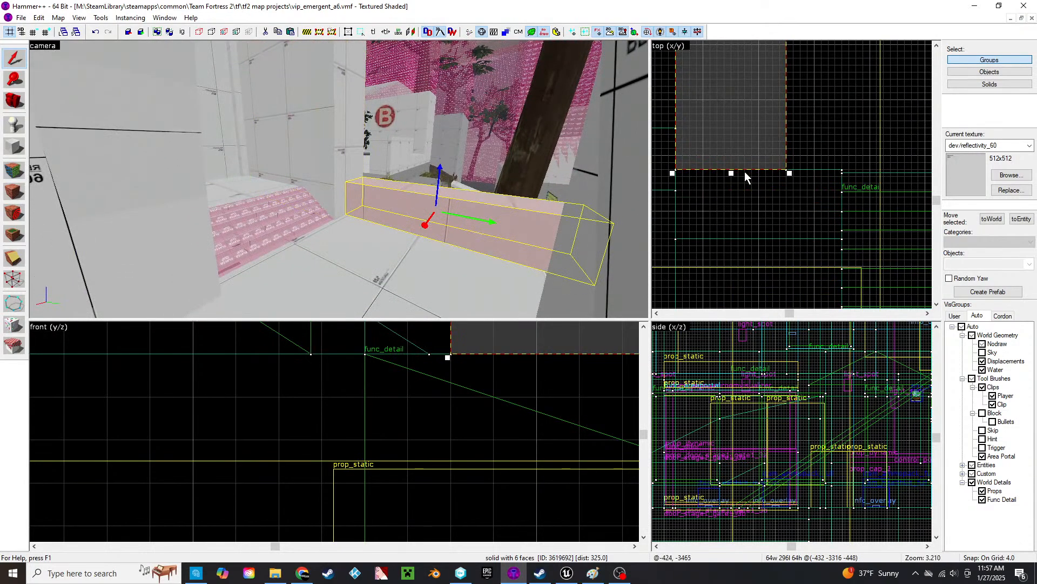
pyautogui.moveTo(731, 173)
pyautogui.mouseDown()
pyautogui.moveTo(732, 159)
pyautogui.moveTo(762, 154)
pyautogui.mouseUp()
pyautogui.click(370, 143)
pyautogui.press('z')
pyautogui.press('z')
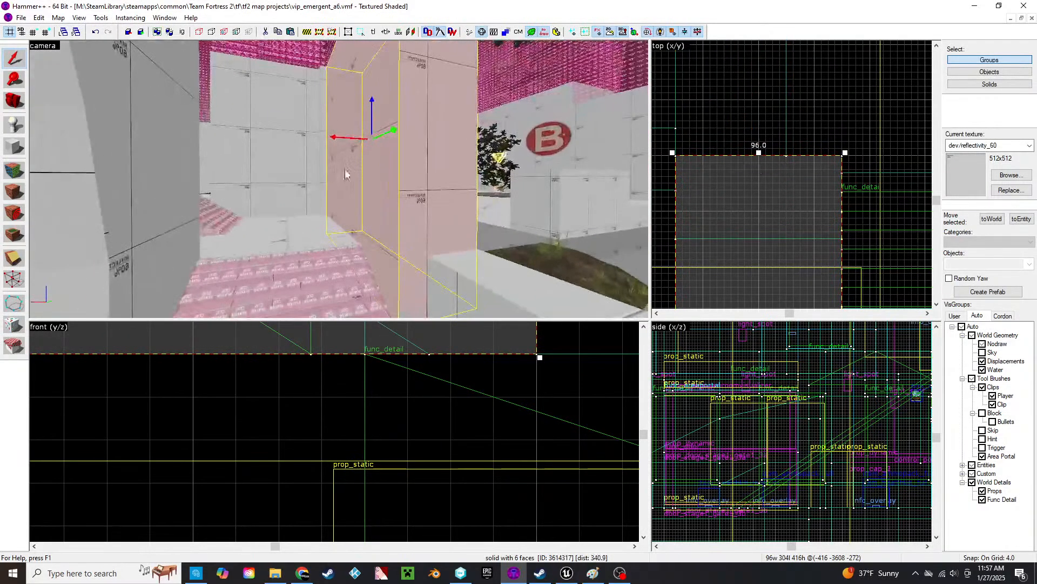
# - Extend the 672-unit-high player clip above the tall block to 304 units long, flush with the block's end
pyautogui.press('z')
pyautogui.press('z')
pyautogui.click(322, 147)
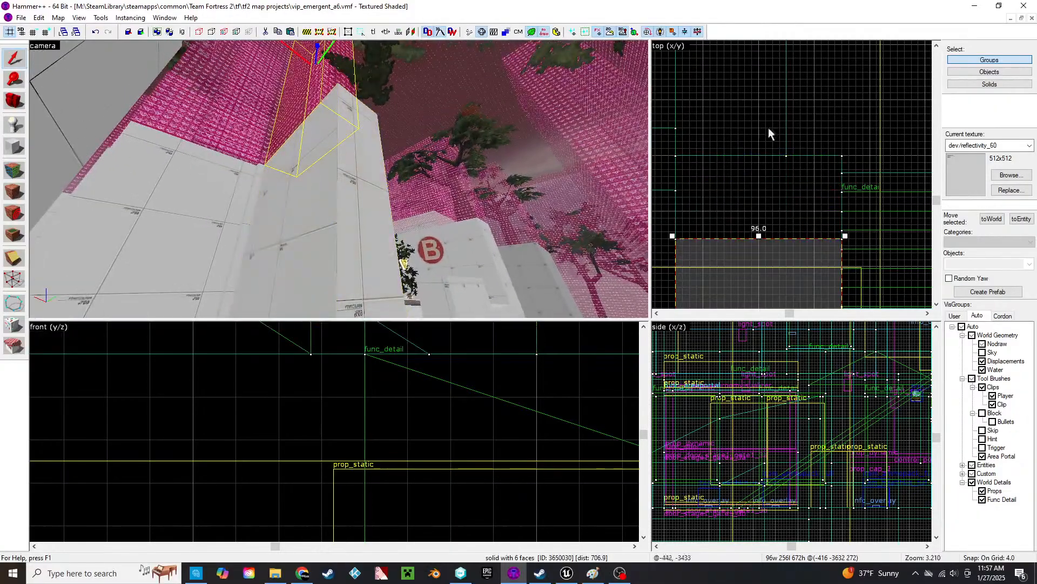
pyautogui.moveTo(759, 237); pyautogui.dragTo(776, 154)
# - Duplicate the 160 by 112-unit, 416-unit-high pillar beside the widened stairs and place the copy directly against its side, toward the other staircase
pyautogui.press('z')
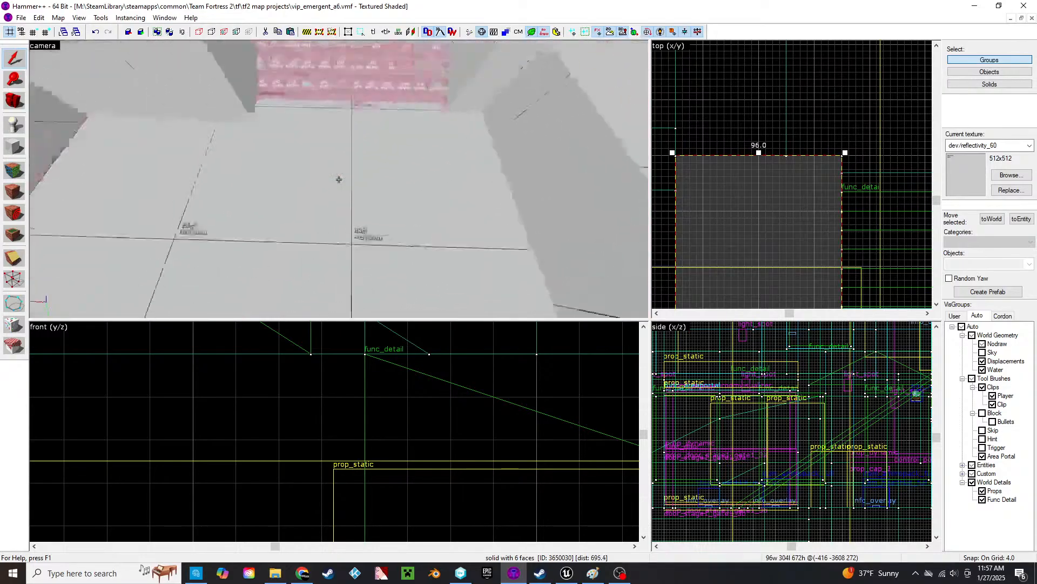
pyautogui.click(339, 179)
pyautogui.press('w')
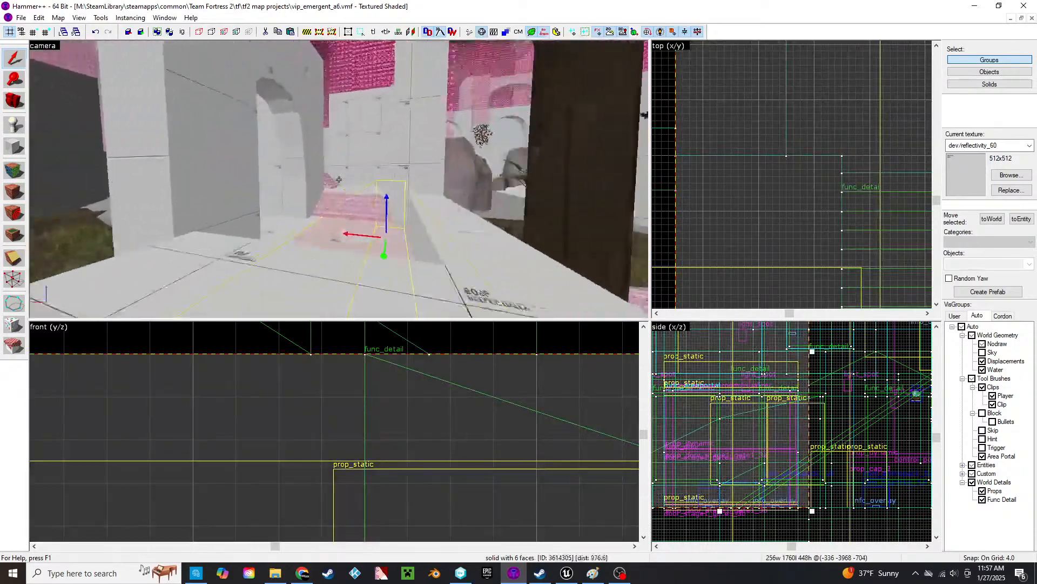
pyautogui.press('w')
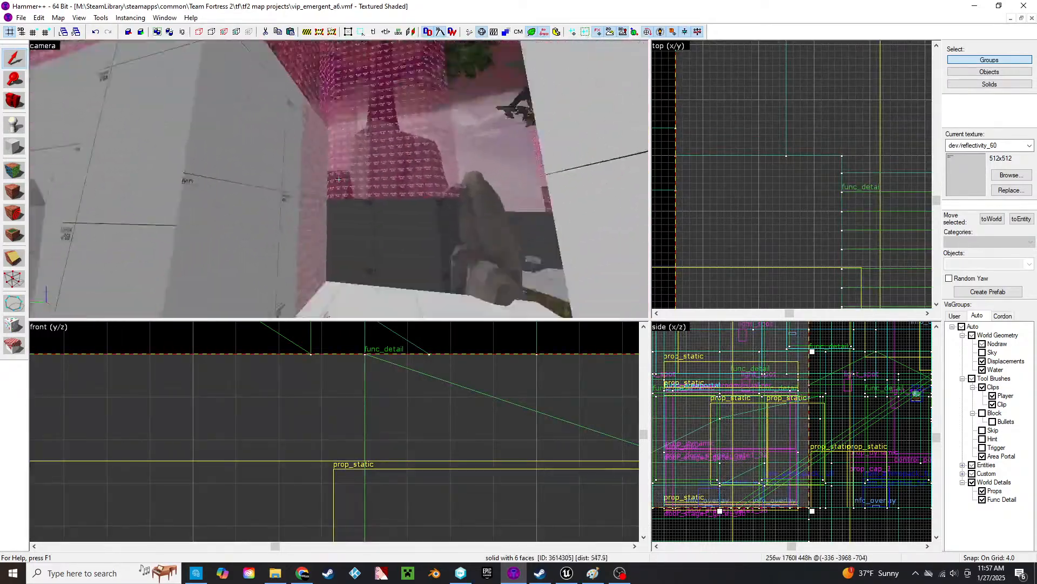
pyautogui.press('z')
pyautogui.click(395, 148)
pyautogui.click(333, 148)
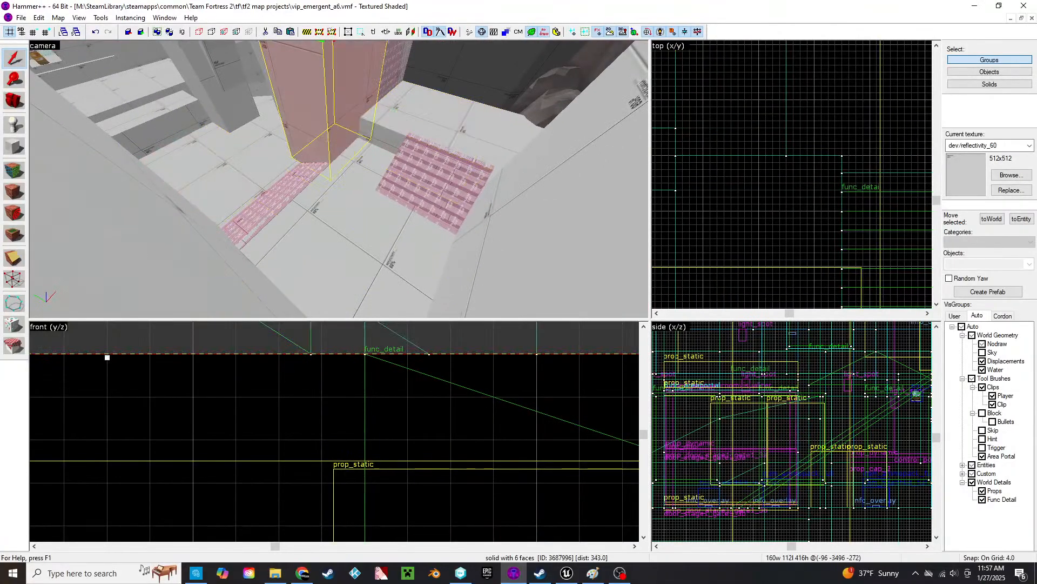
pyautogui.press('z')
pyautogui.press('w')
pyautogui.press('w')
pyautogui.press('z')
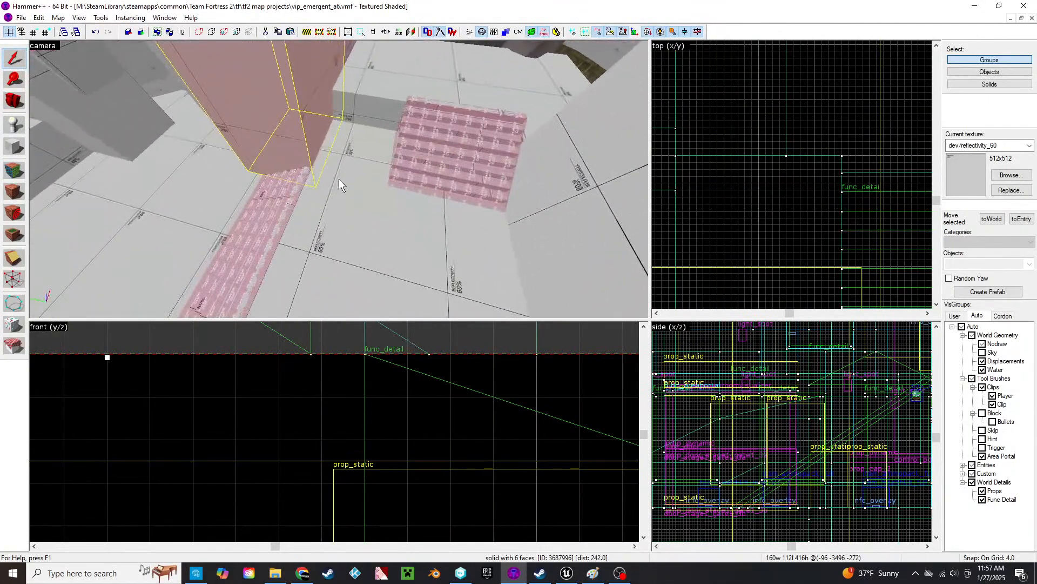
pyautogui.scroll(-8, 796, 189)
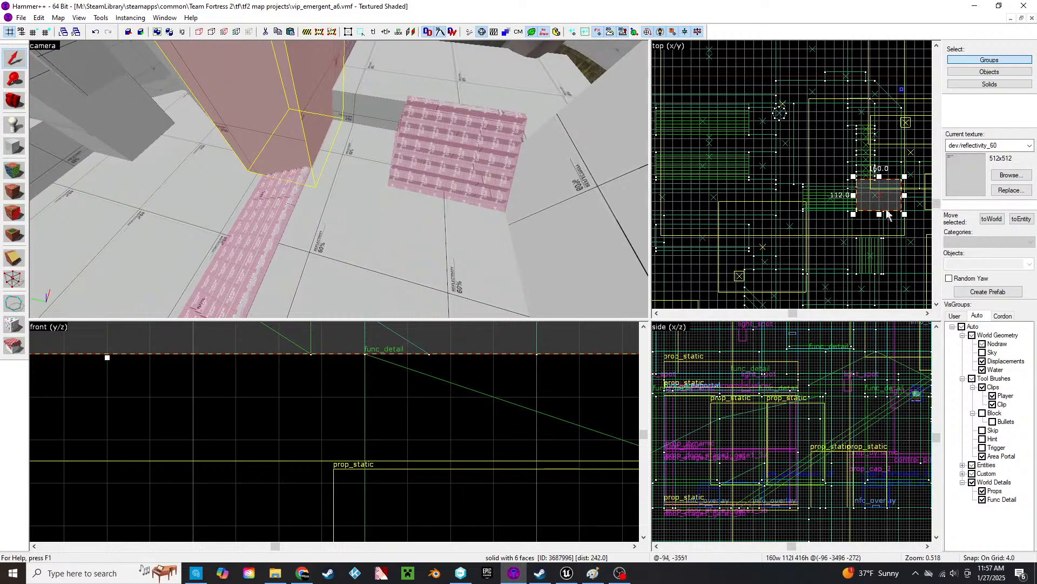
pyautogui.scroll(4, 887, 215)
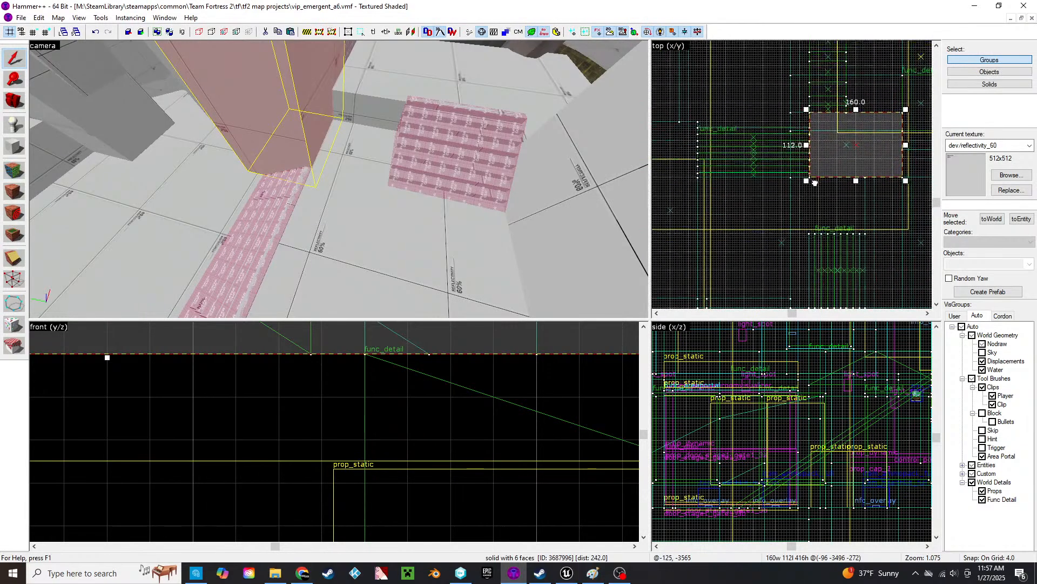
pyautogui.moveTo(814, 183); pyautogui.dragTo(815, 181, button='middle')
pyautogui.scroll(3, 868, 211)
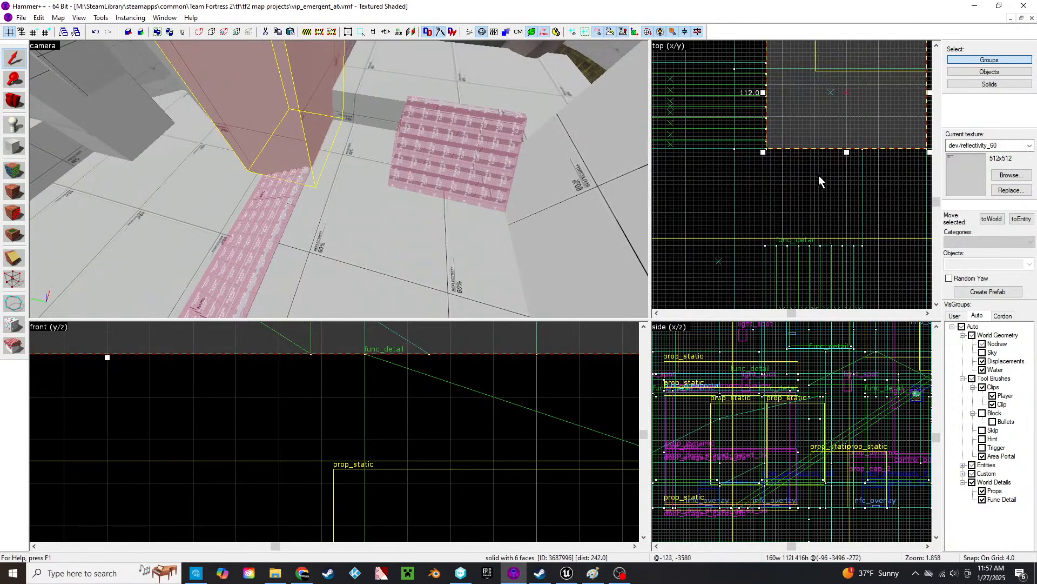
pyautogui.moveTo(828, 117); pyautogui.dragTo(829, 228)
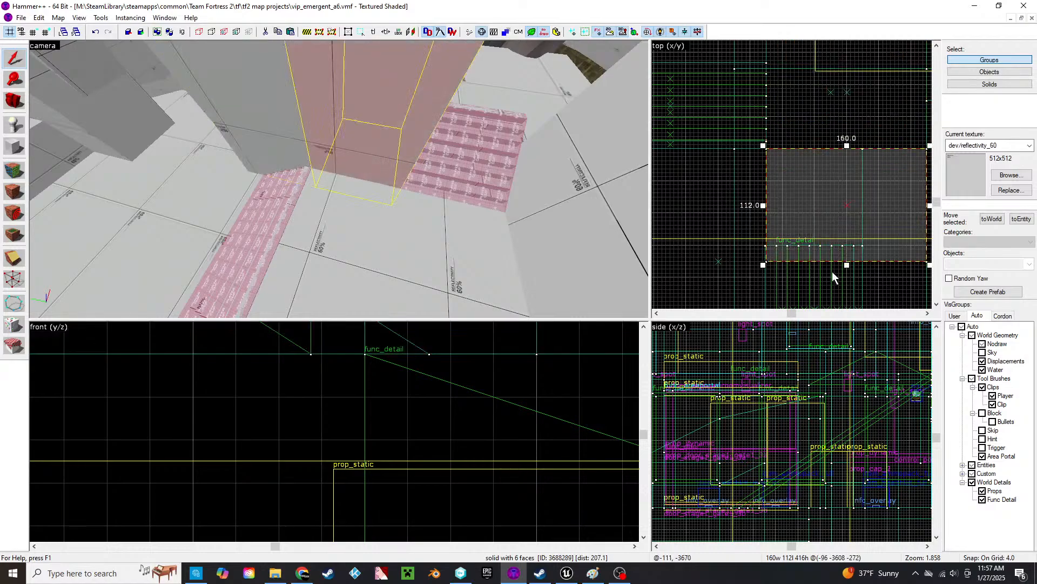
# - Shrink the duplicated pillar to 96 by 96 units so its edges line up with the adjoining staircase
pyautogui.moveTo(832, 272); pyautogui.dragTo(695, 274, button='middle')
pyautogui.moveTo(773, 259); pyautogui.dragTo(865, 240, button='middle')
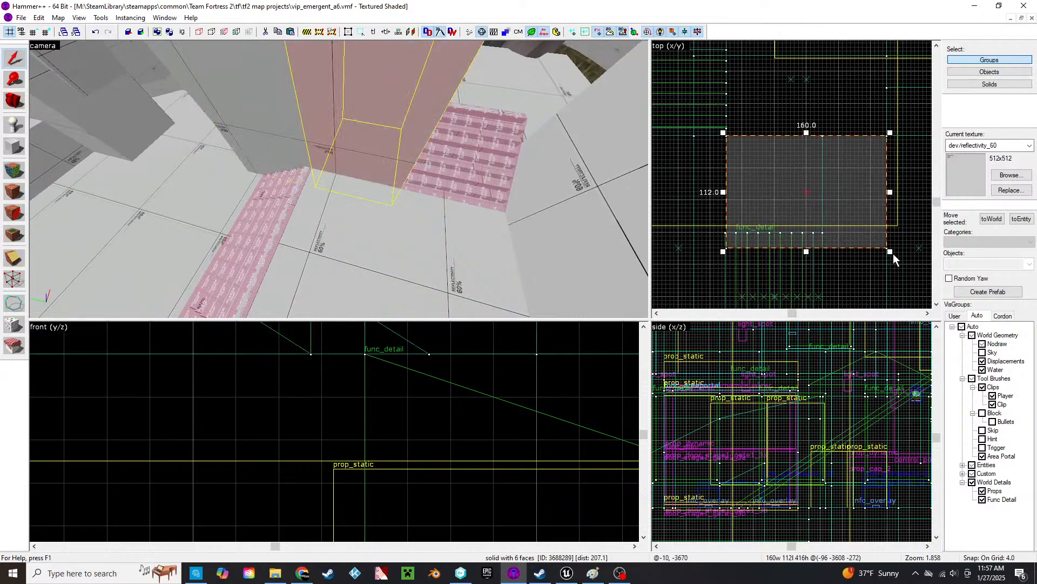
pyautogui.moveTo(889, 252); pyautogui.dragTo(824, 236)
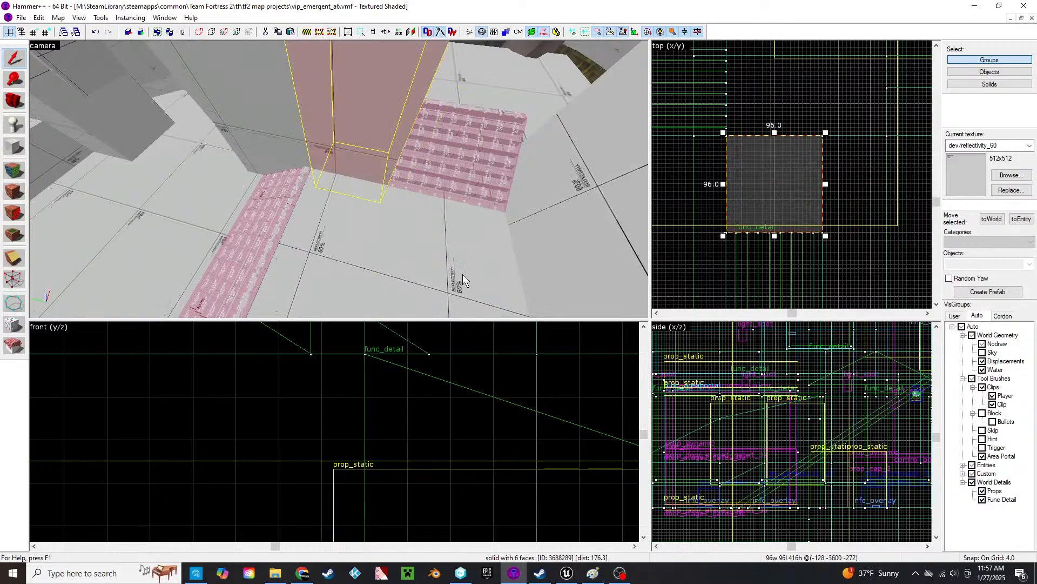
# - Inspect the resized pillar copy and the player-clipped staircases around its base from several sides
pyautogui.press('z')
pyautogui.press('w')
pyautogui.press('w')
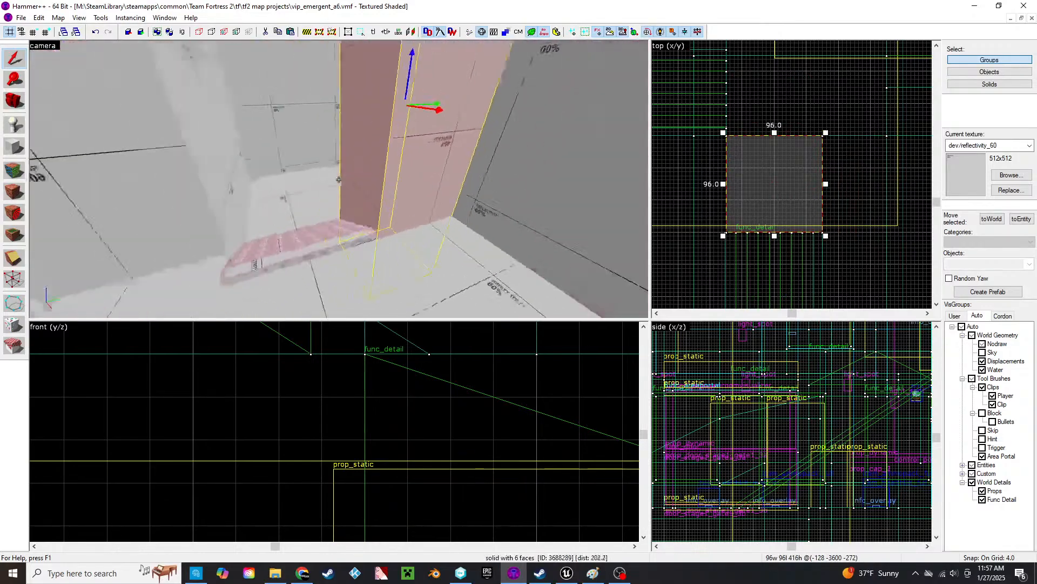
pyautogui.press('w')
pyautogui.press('d')
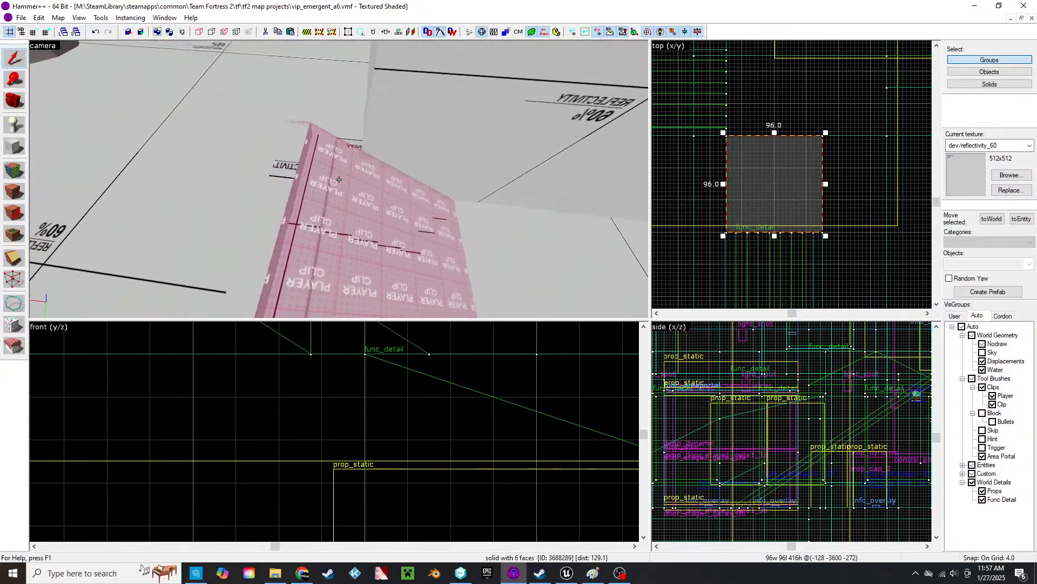
pyautogui.press('w')
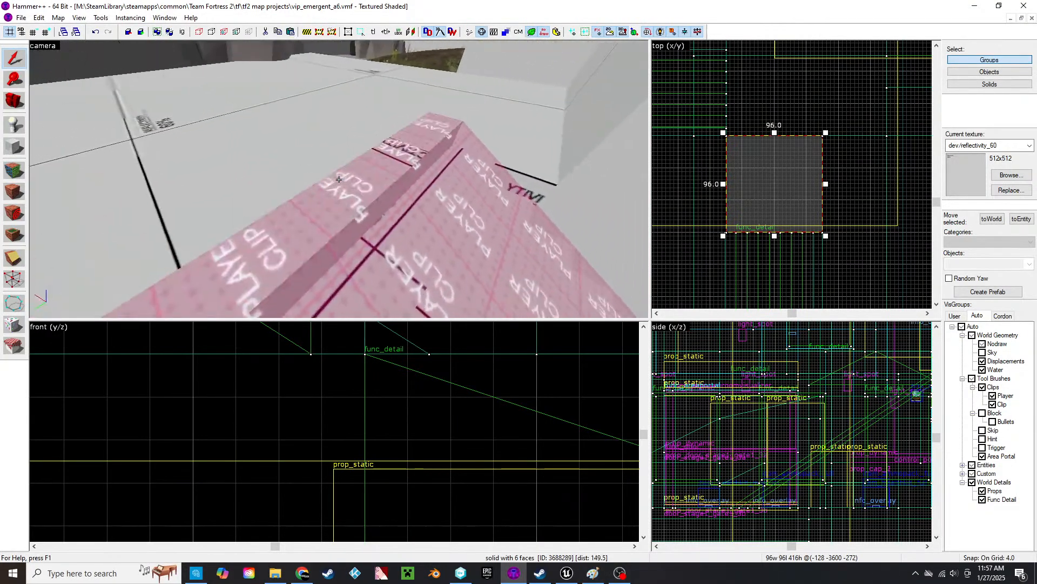
pyautogui.press('s')
pyautogui.press('s')
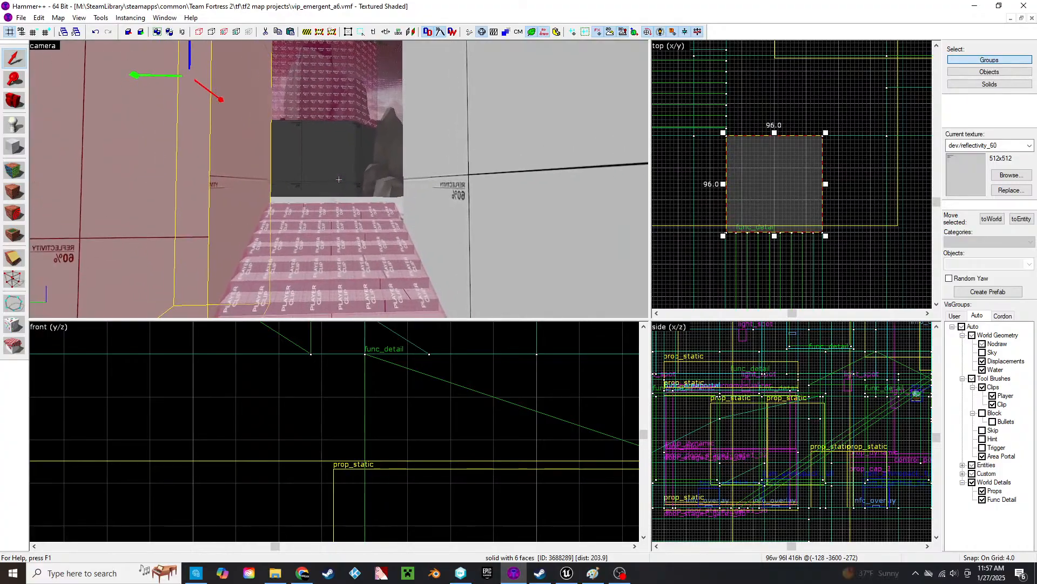
pyautogui.press('s')
pyautogui.press('z')
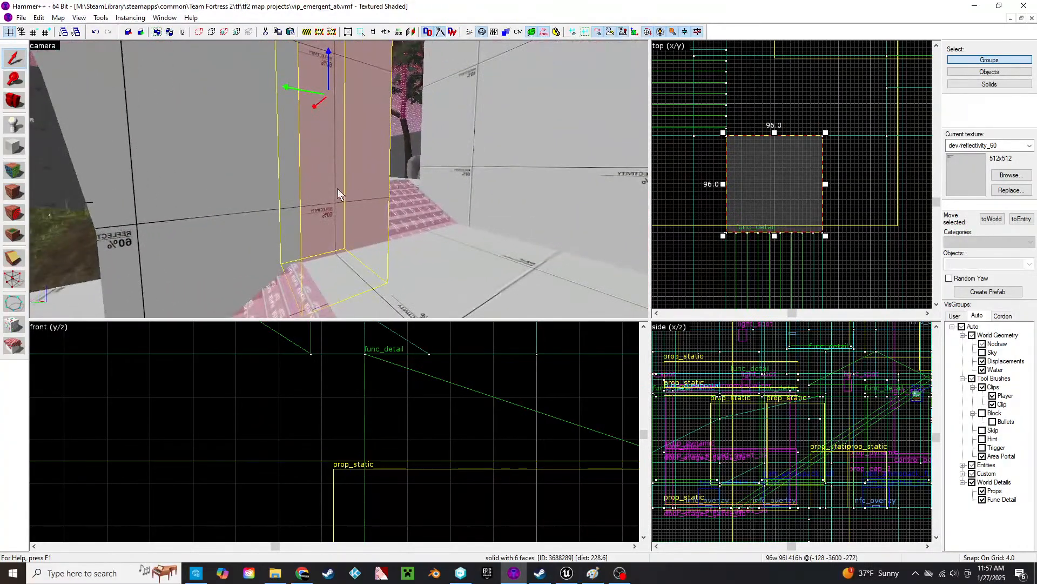
# - Raise the pillar copy's base to make it 367 units high, level with the top of the adjacent stairs, on a 1-unit grid
pyautogui.scroll(-15, 371, 463)
pyautogui.scroll(2, 312, 462)
pyautogui.scroll(2, 316, 460)
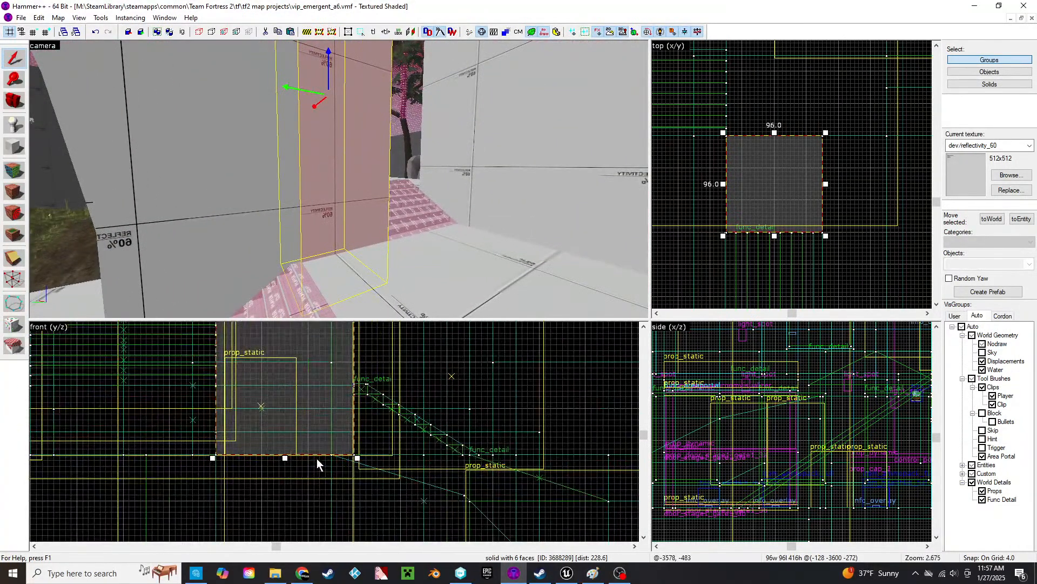
pyautogui.moveTo(285, 458); pyautogui.dragTo(306, 388)
pyautogui.scroll(7, 307, 388)
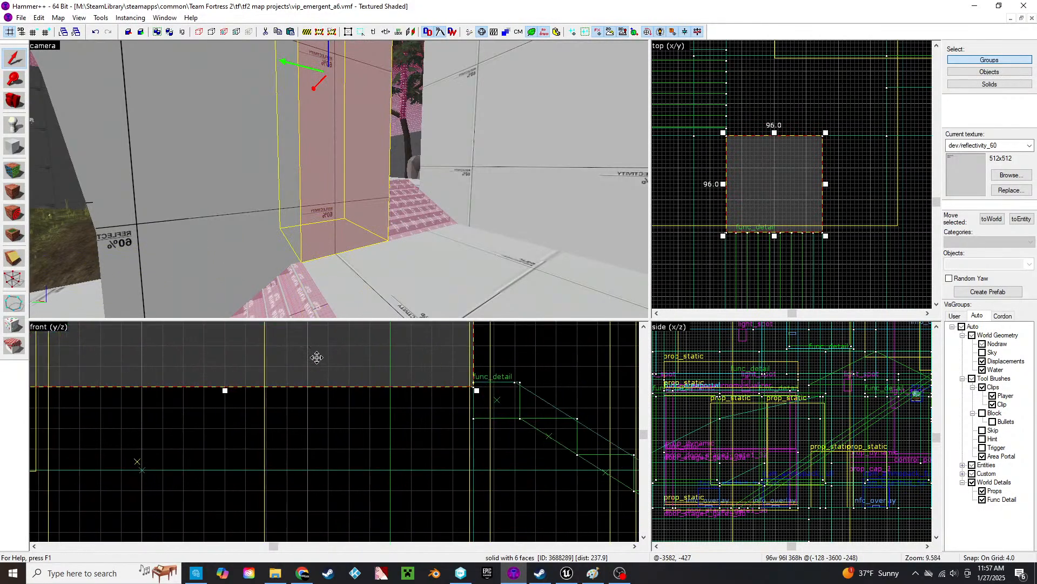
pyautogui.press('[')
pyautogui.press('[')
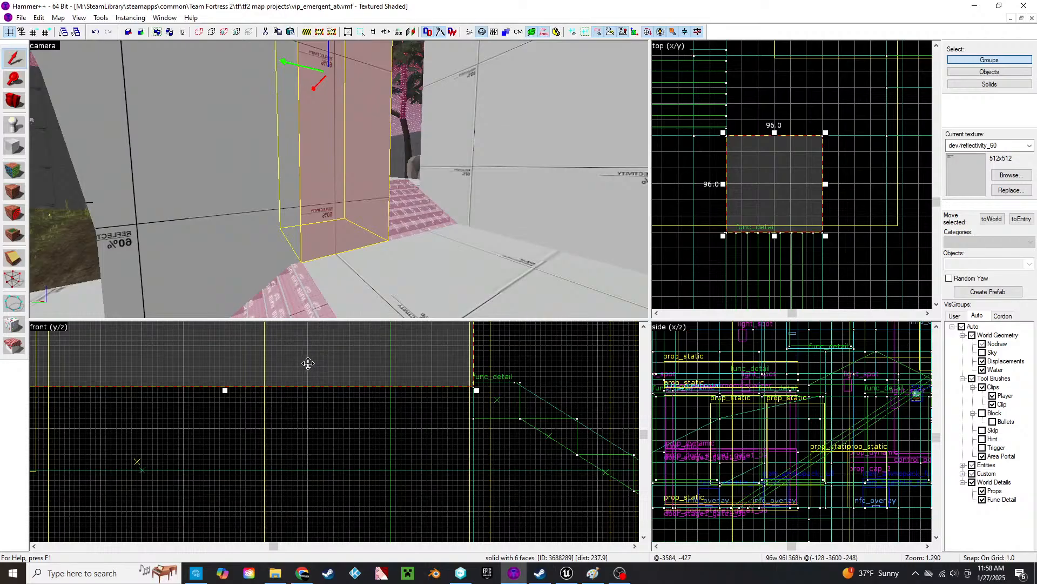
pyautogui.scroll(1, 289, 383)
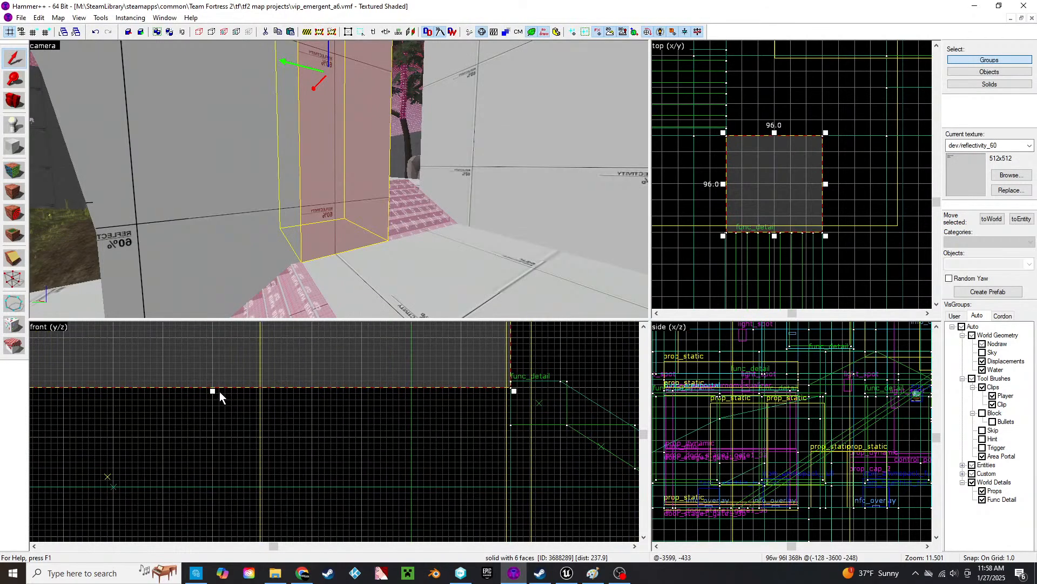
pyautogui.moveTo(213, 390); pyautogui.dragTo(214, 383)
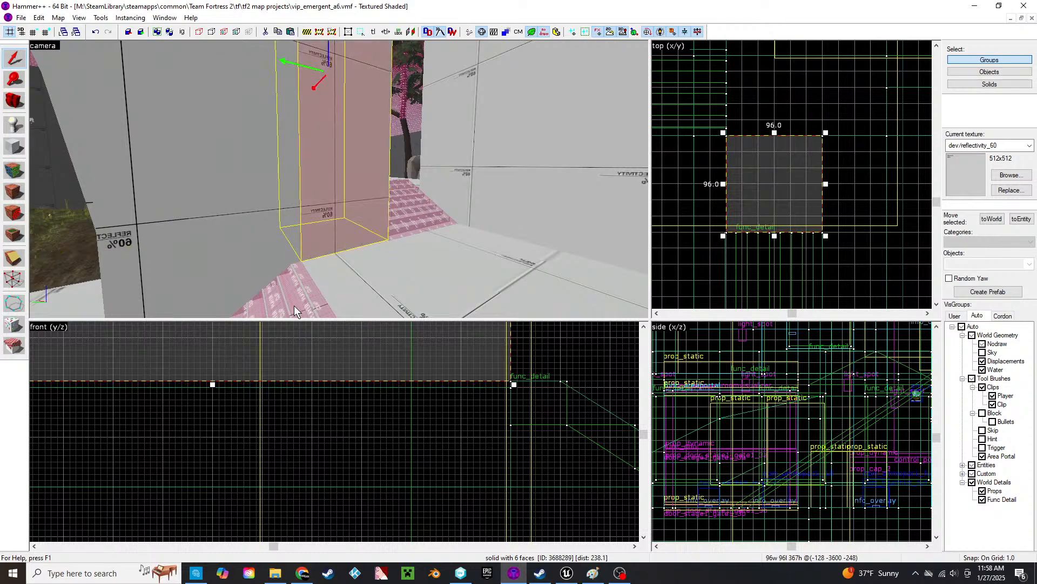
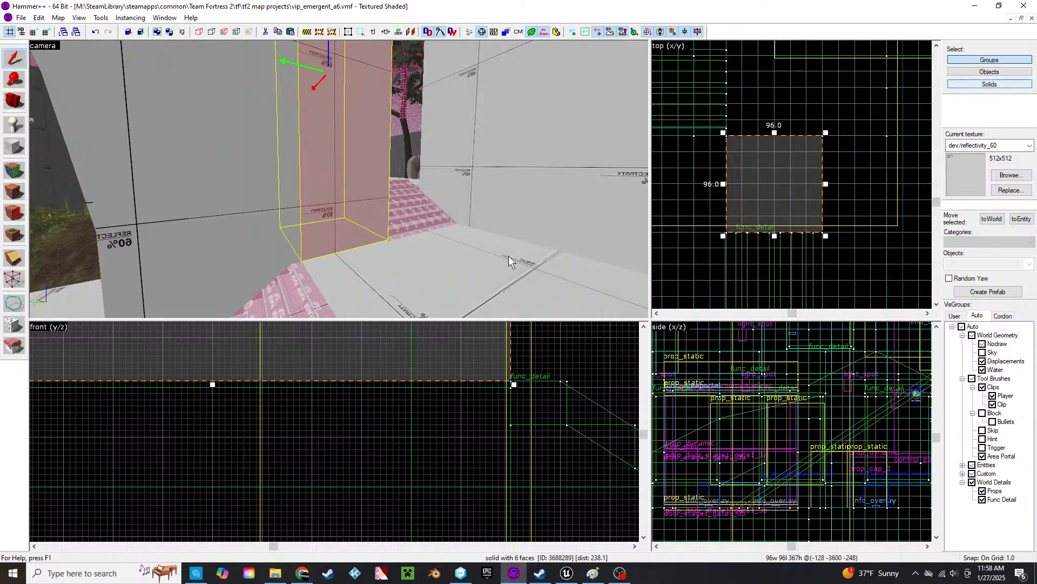
# - Shift the 192 by 86-unit player clip over the widened stairs 1 unit away from the pillar copy
pyautogui.press('z')
pyautogui.press('z')
pyautogui.click(406, 190)
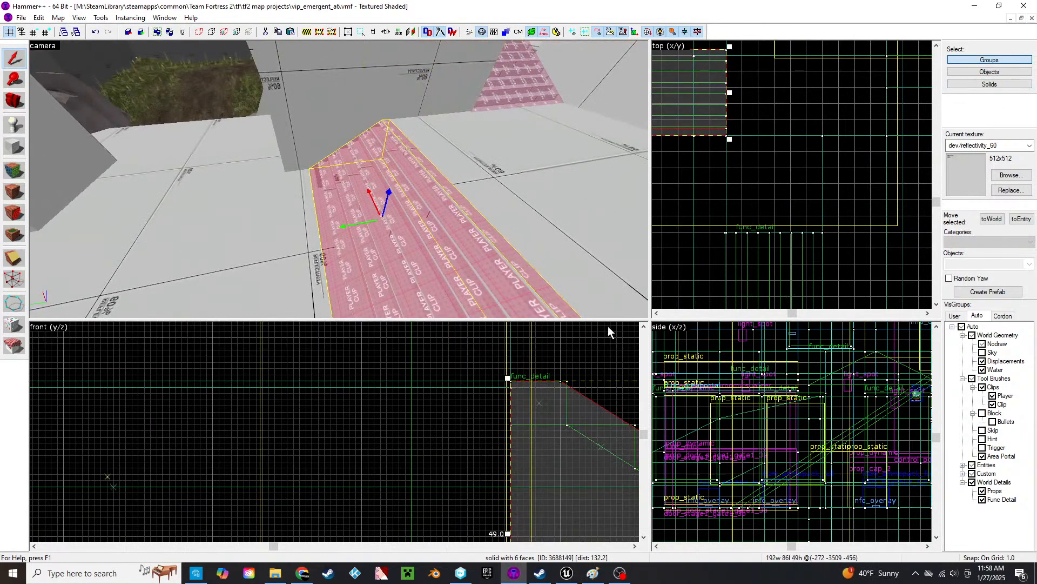
pyautogui.scroll(4, 557, 392)
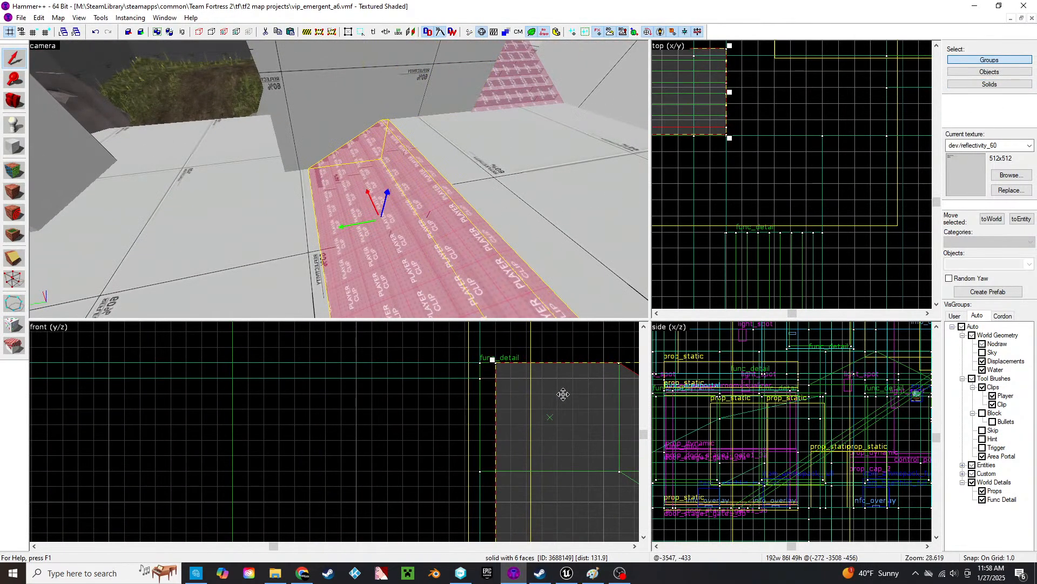
pyautogui.scroll(-3, 563, 394)
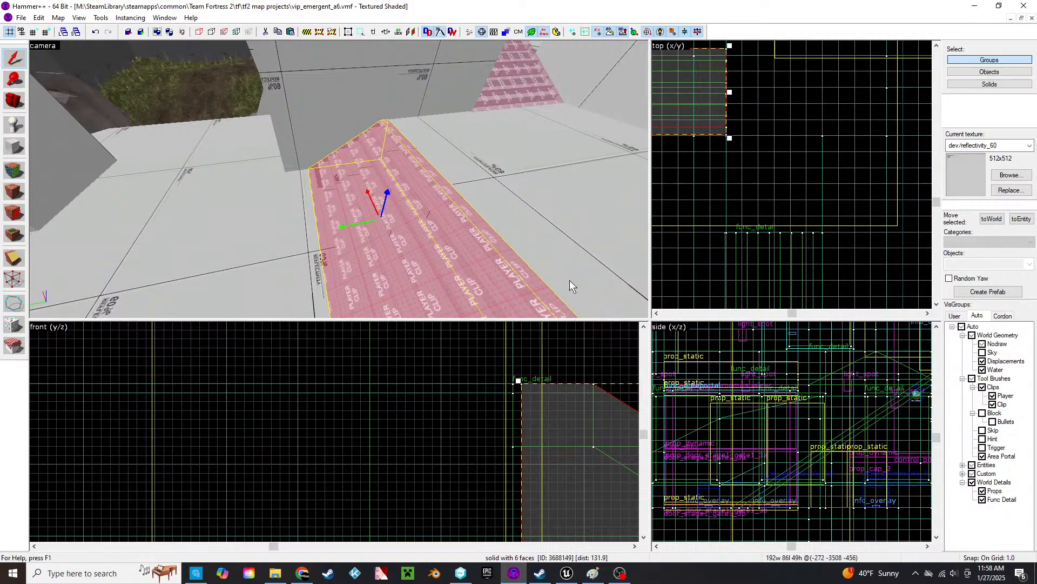
# - Shorten the pillar copy to 32 units long by pulling back its side facing the narrower stairs
pyautogui.click(527, 211)
pyautogui.press('z')
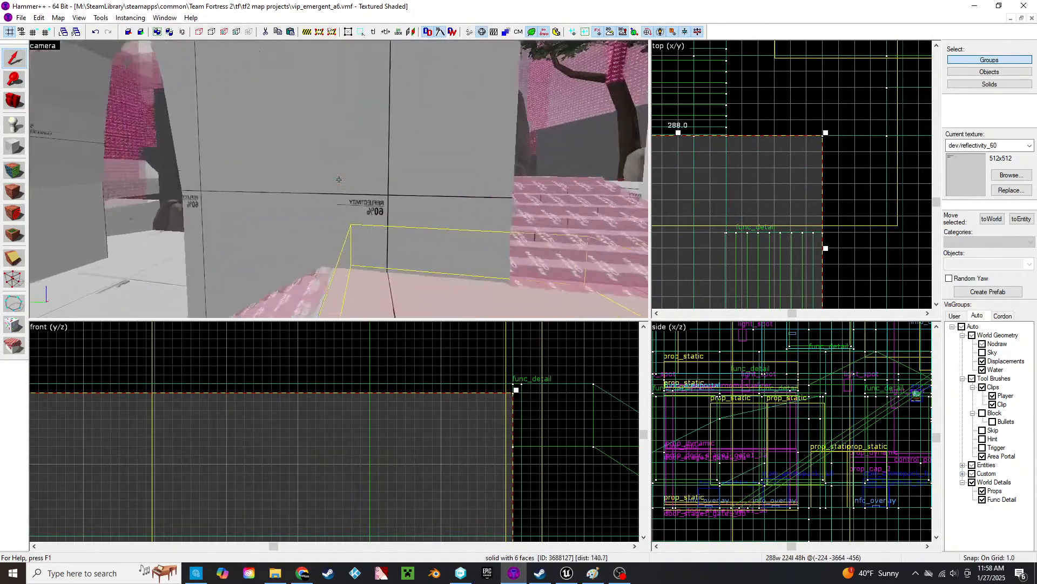
pyautogui.press('s')
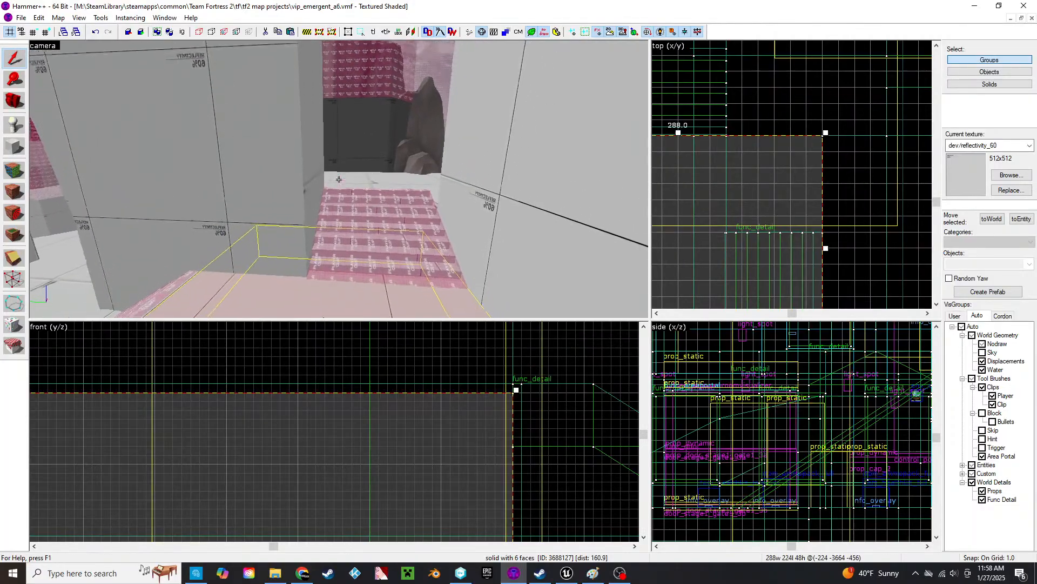
pyautogui.click(339, 179)
pyautogui.press('z')
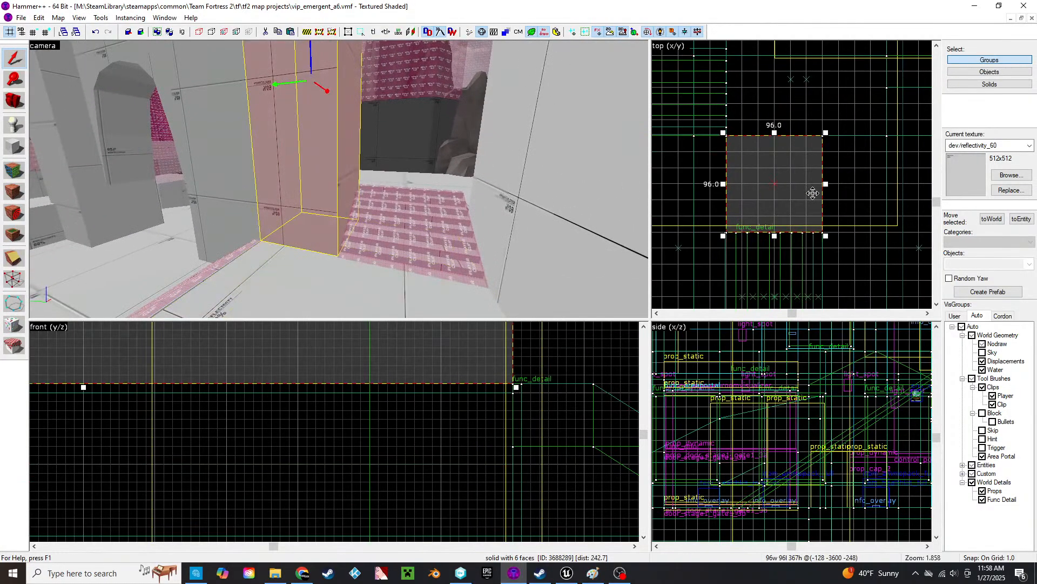
pyautogui.scroll(-2, 822, 192)
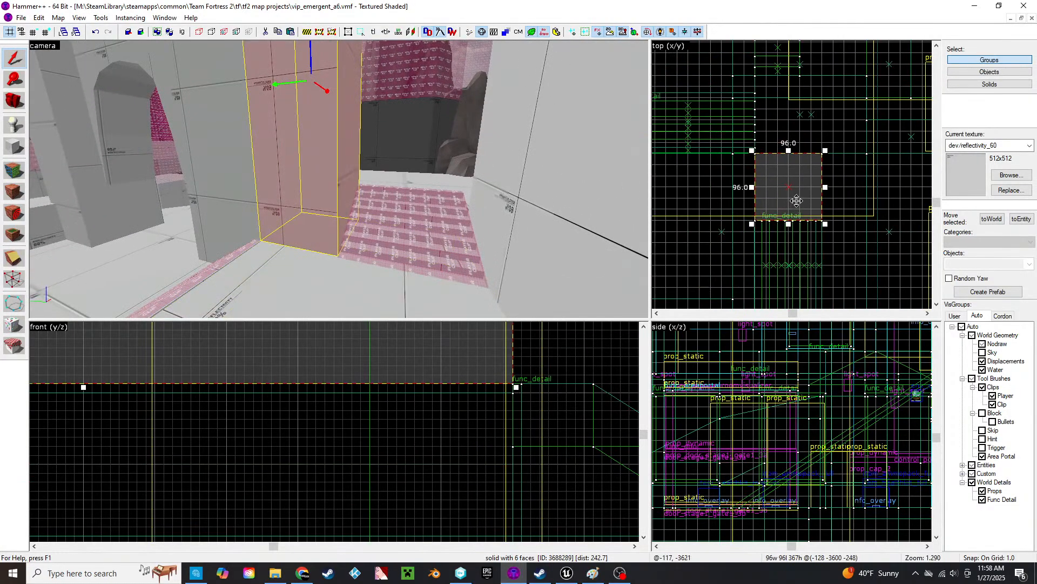
pyautogui.press('z')
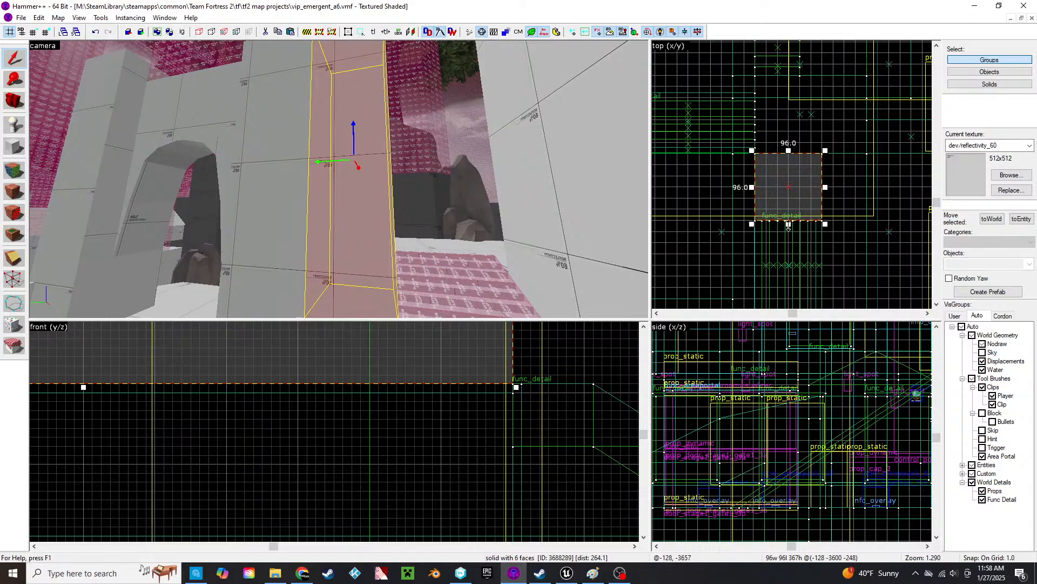
pyautogui.scroll(5, 786, 222)
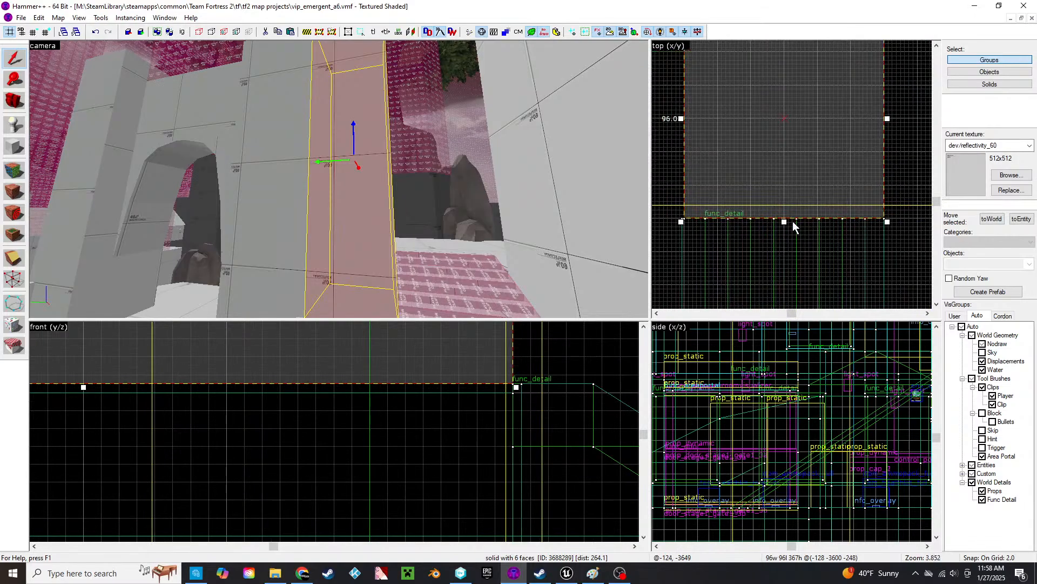
pyautogui.press(']')
pyautogui.press(']')
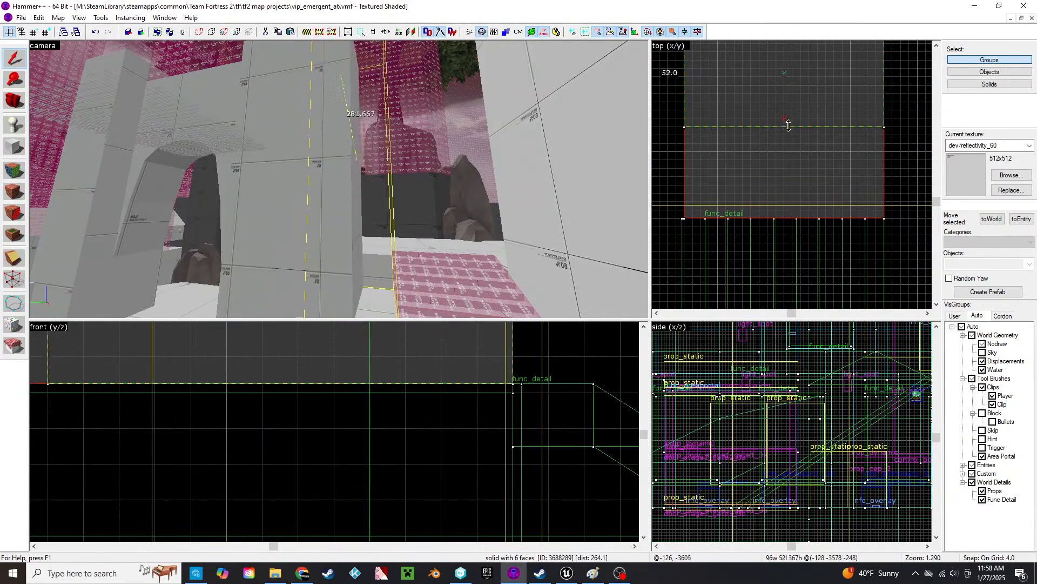
pyautogui.moveTo(784, 219); pyautogui.dragTo(785, 88)
pyautogui.press('w')
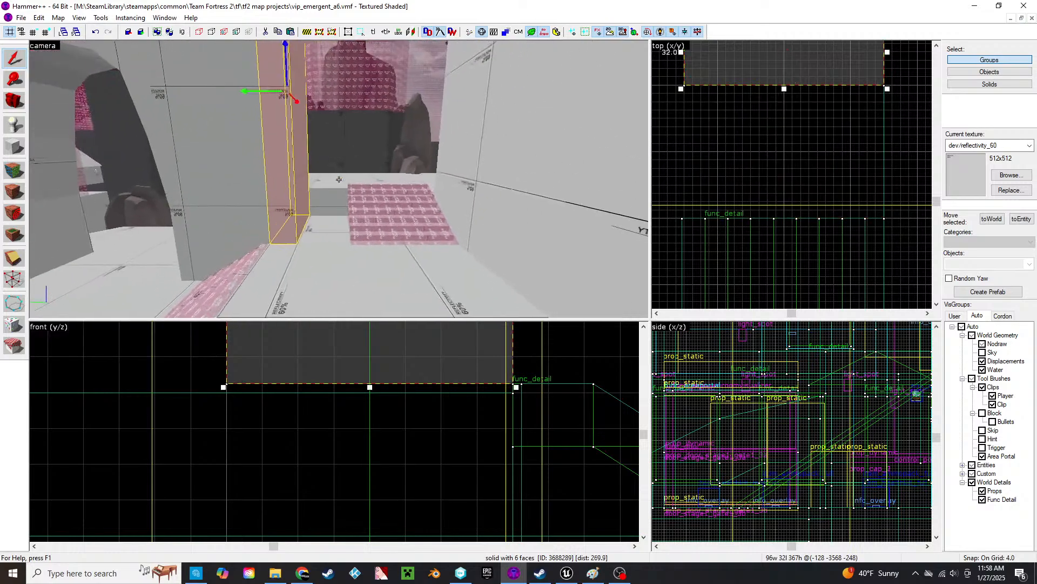
pyautogui.press('z')
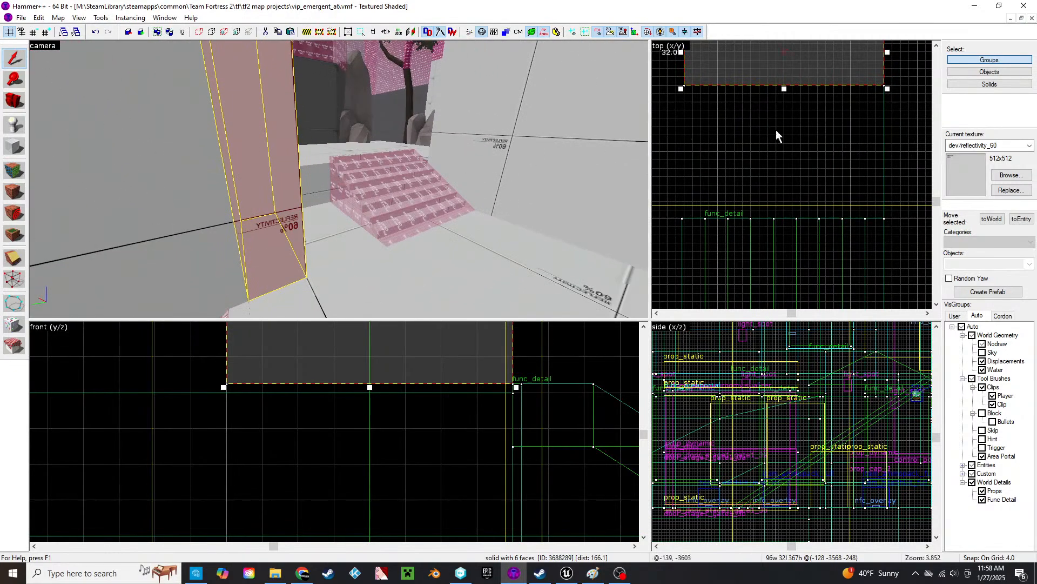
# - Stretch the narrower stairs together with their player clip to 192 units long, up to the shortened pillar
pyautogui.click(983, 386)
pyautogui.click(416, 225)
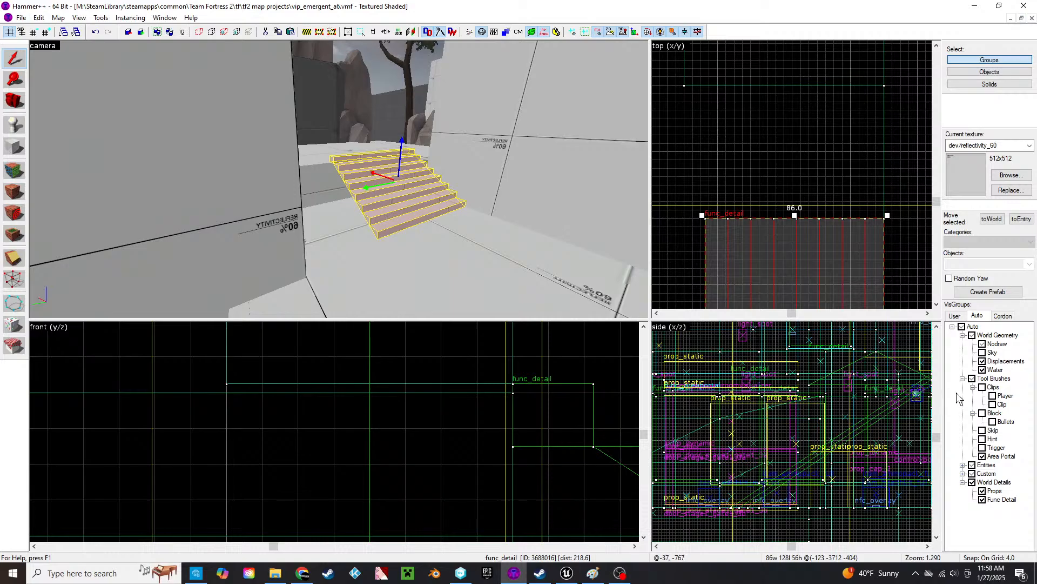
pyautogui.click(982, 387)
pyautogui.keyDown('ctrl'); pyautogui.click(417, 203); pyautogui.keyUp('ctrl')
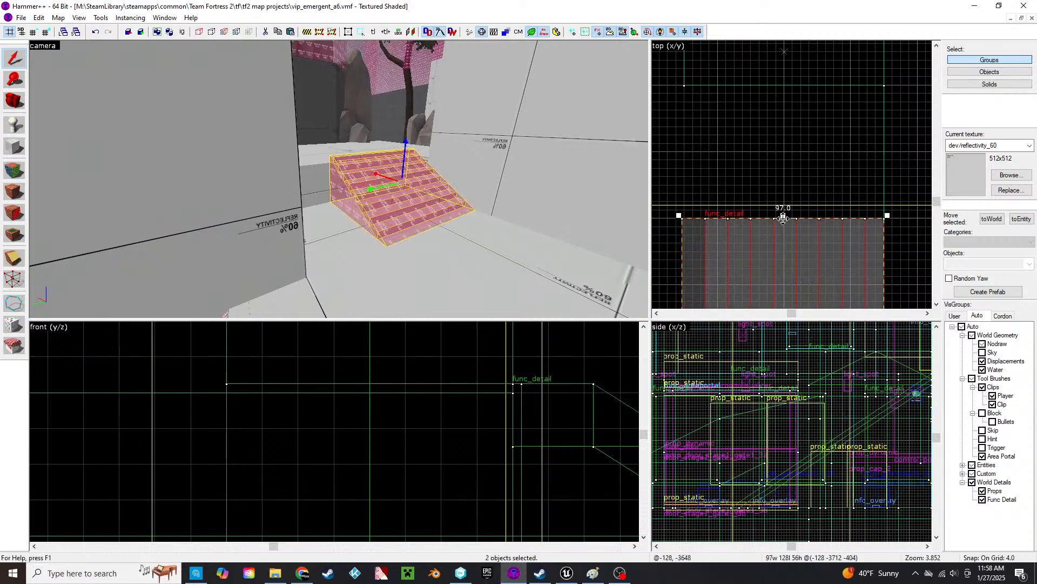
pyautogui.moveTo(783, 216)
pyautogui.mouseDown()
pyautogui.moveTo(783, 51)
pyautogui.moveTo(783, 82)
pyautogui.mouseUp()
# - Examine how the 288 by 224-unit floor block's top and edges meet the player clips of both staircases
pyautogui.click(469, 295)
pyautogui.press('z')
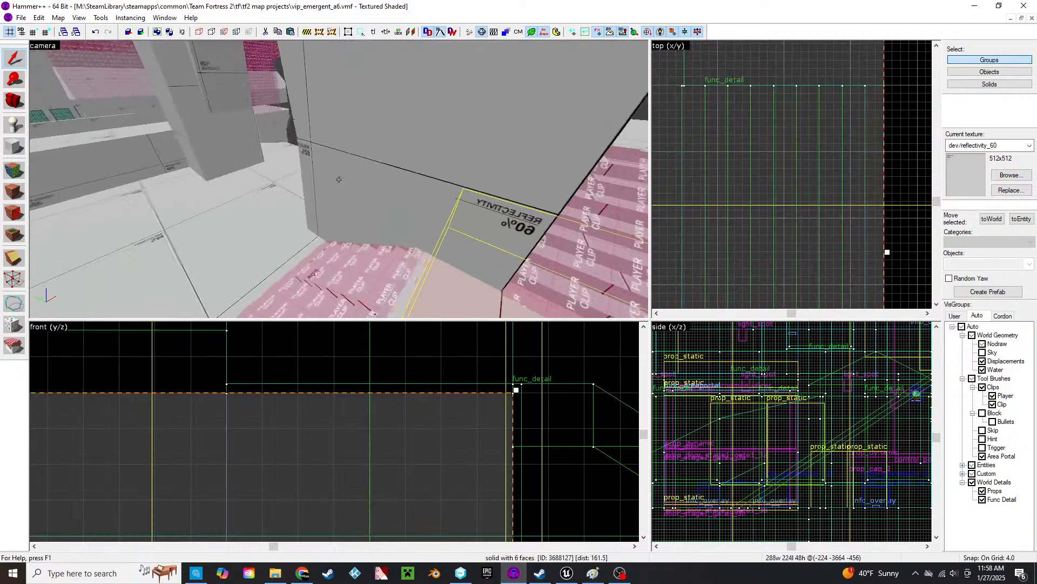
pyautogui.press('w')
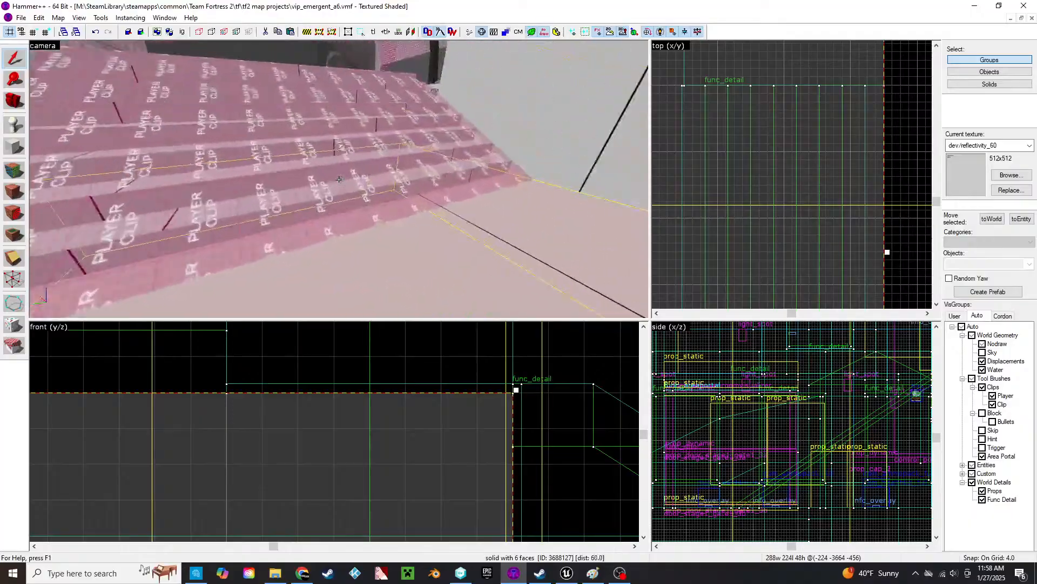
pyautogui.press('z')
pyautogui.scroll(-2, 511, 419)
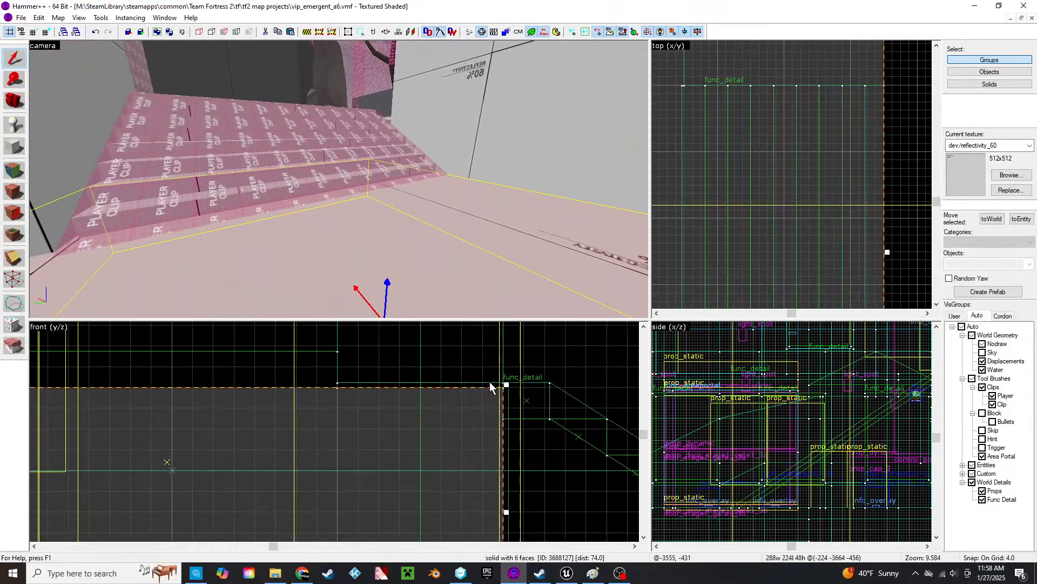
pyautogui.scroll(5, 501, 384)
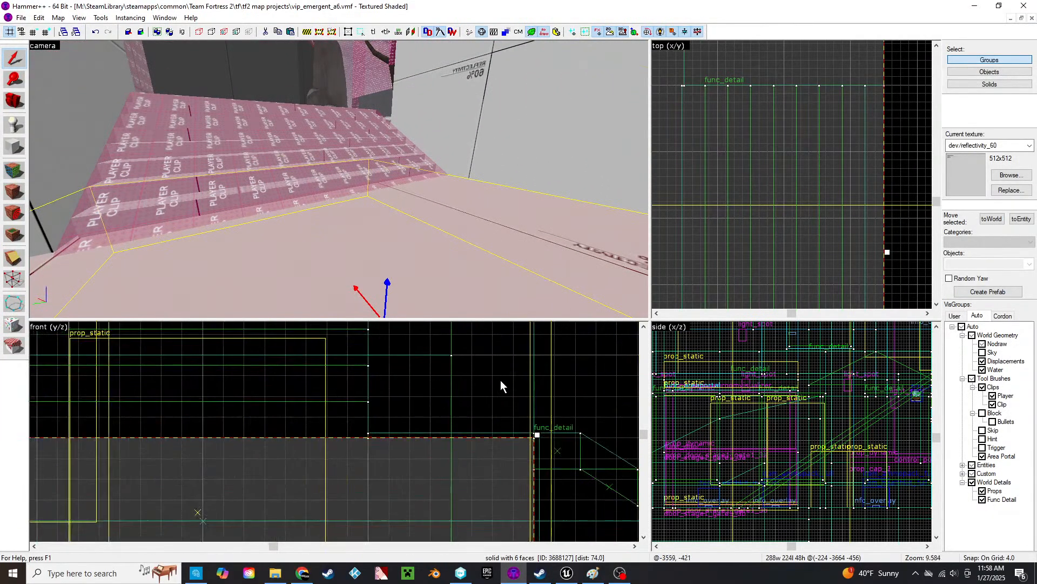
pyautogui.click(311, 190)
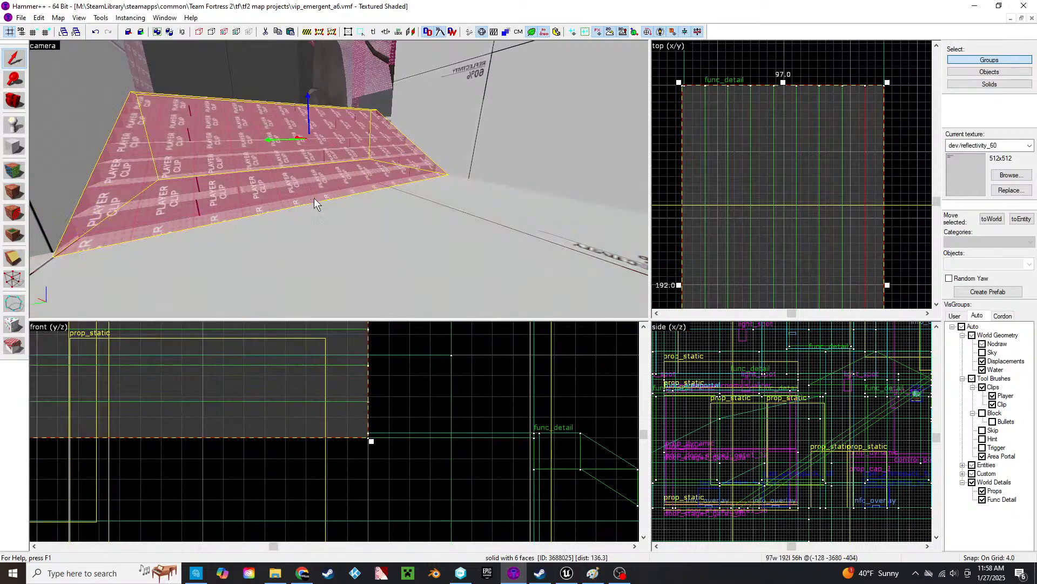
pyautogui.click(320, 227)
pyautogui.press('z')
pyautogui.press('w')
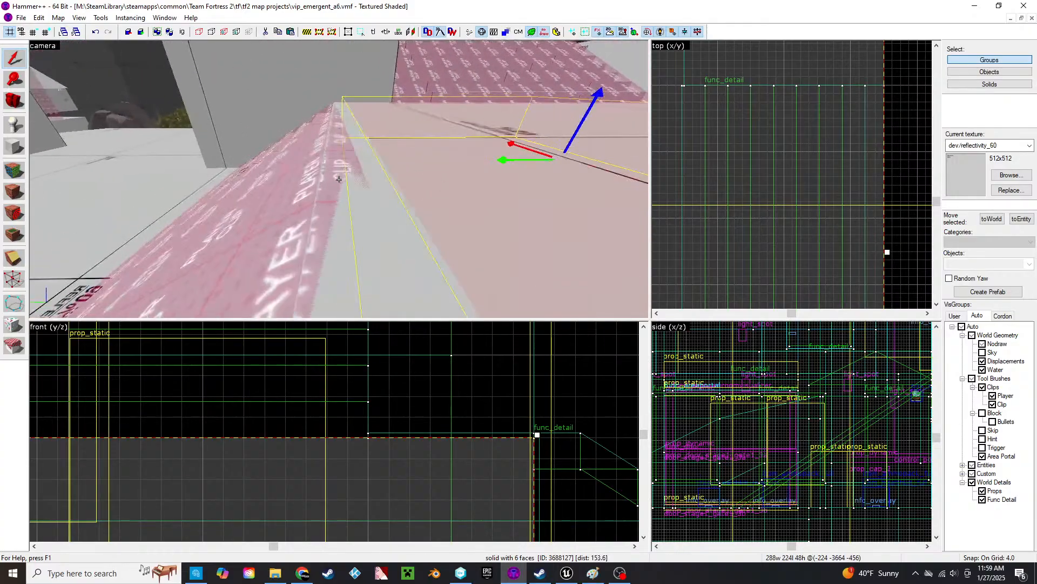
pyautogui.press('z')
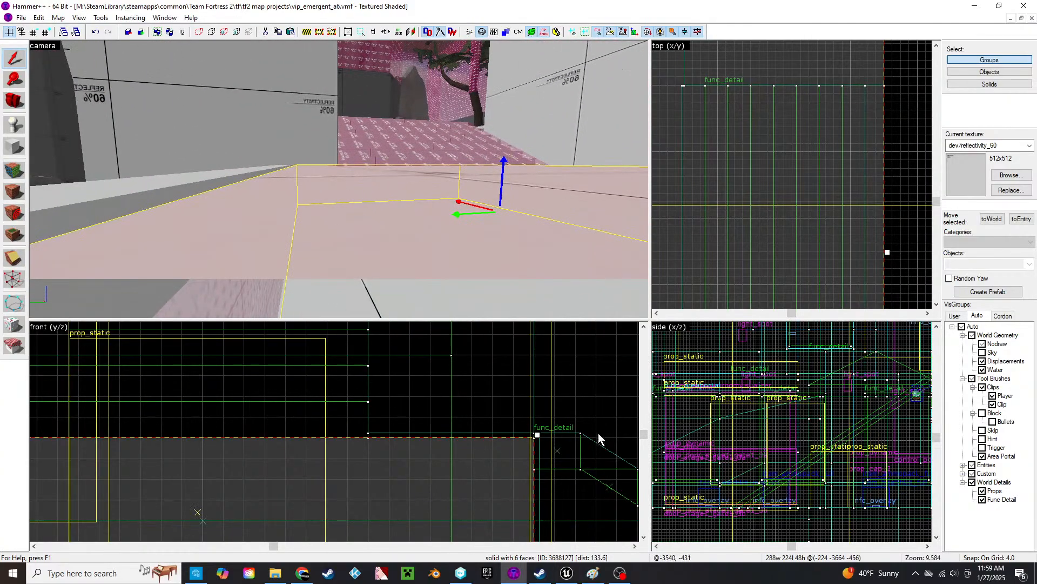
pyautogui.scroll(5, 542, 443)
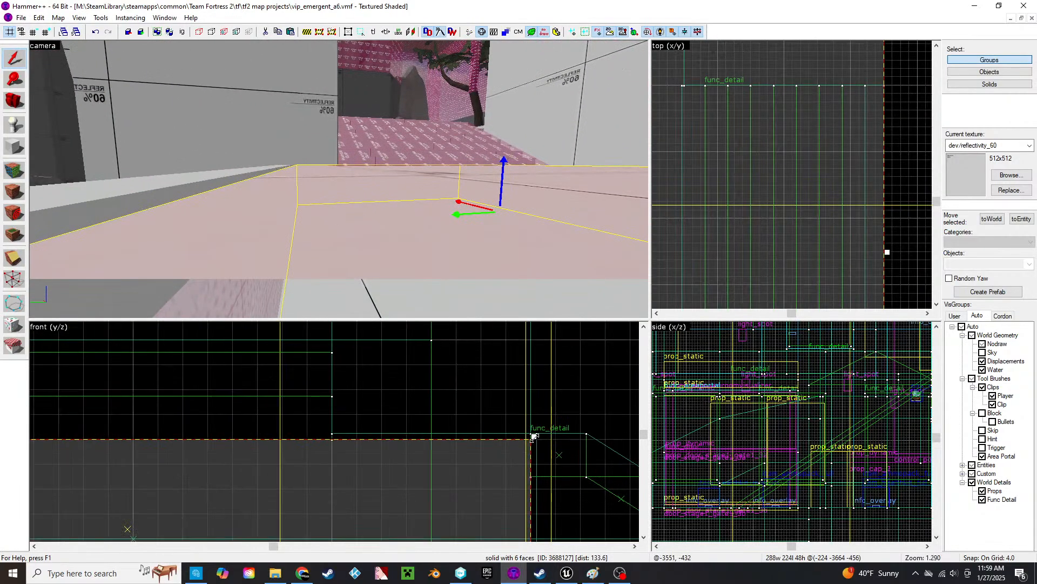
# - Refine the grid to 1 unit and raise the top of the 288 by 224-unit floor block to make it 49 units tall
pyautogui.scroll(2, 540, 442)
pyautogui.press('[')
pyautogui.moveTo(520, 431); pyautogui.dragTo(517, 415)
pyautogui.press('z')
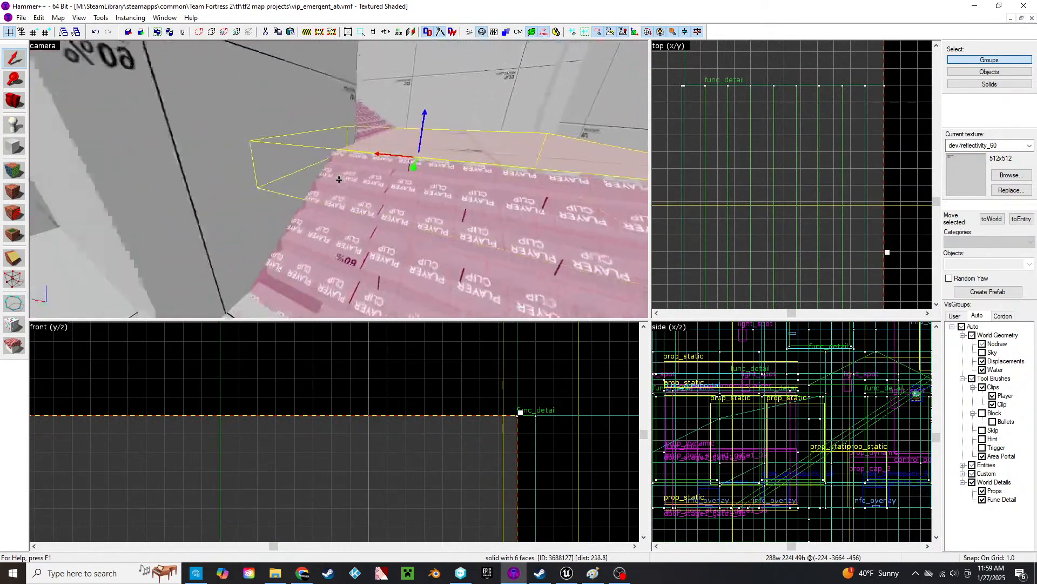
pyautogui.press('w')
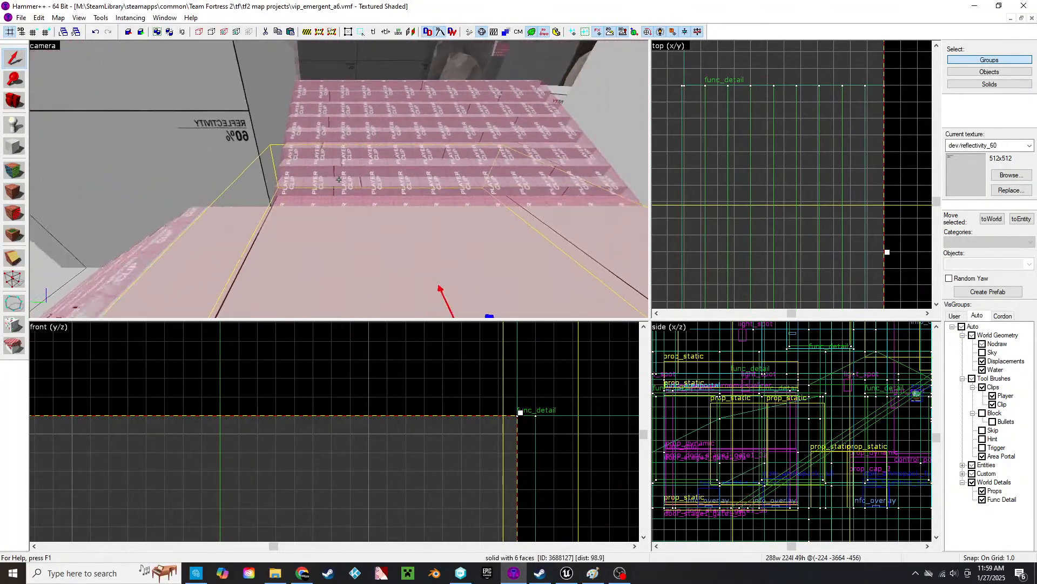
pyautogui.press('z')
# - Raise the 192 by 86-unit staircase together with its 97-unit-wide player clip by 1 unit to fit the floor block
pyautogui.click(391, 196)
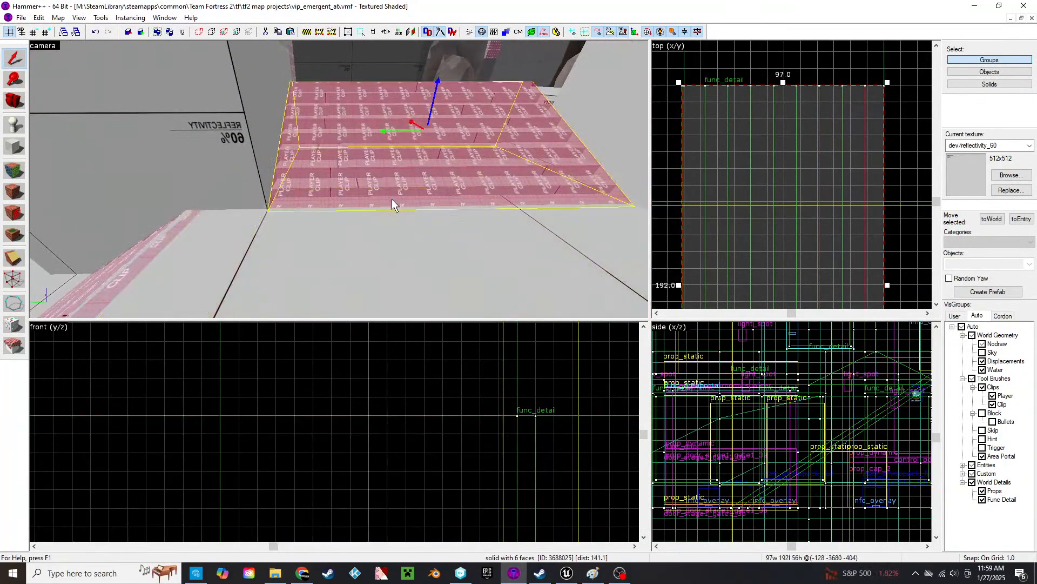
pyautogui.click(982, 387)
pyautogui.press('z')
pyautogui.click(327, 209)
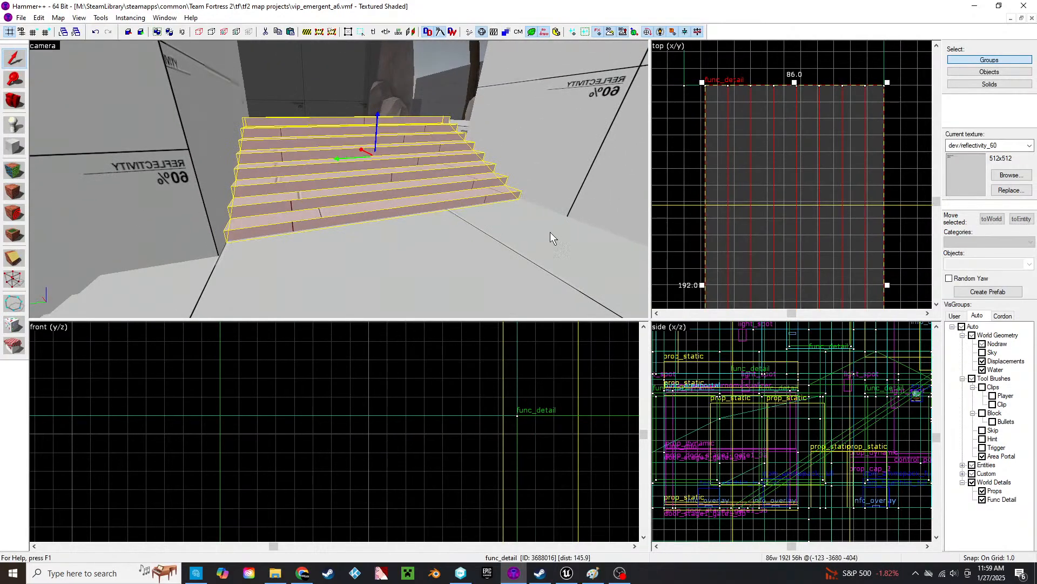
pyautogui.click(982, 387)
pyautogui.keyDown('ctrl'); pyautogui.click(410, 192); pyautogui.keyUp('ctrl')
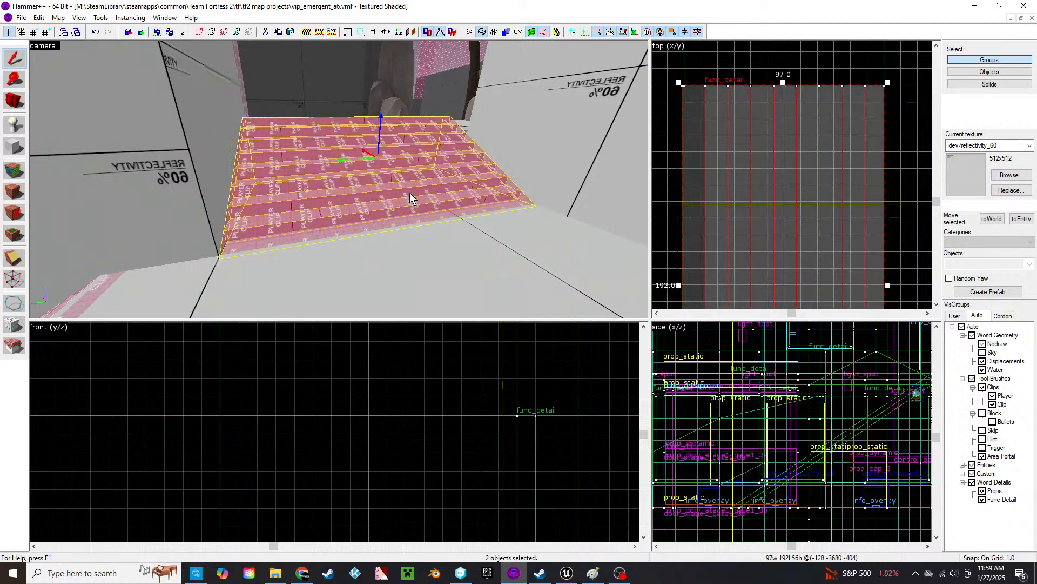
pyautogui.scroll(5, 449, 388)
pyautogui.scroll(2, 348, 400)
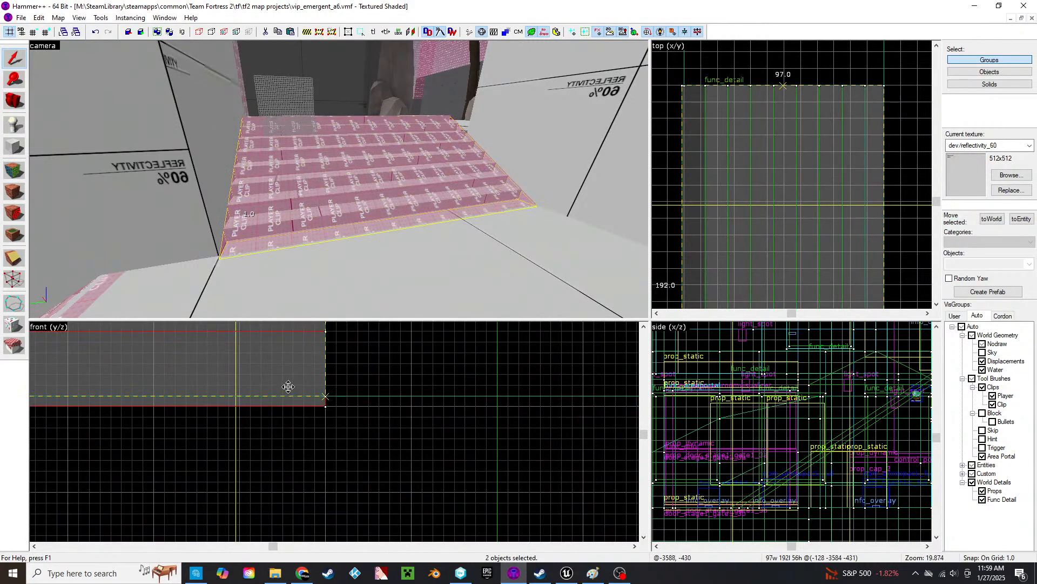
# - Raise the top of the 192 by 224-unit floor block at the upper end of the stairs to make it 98 units tall
pyautogui.press('z')
pyautogui.press('w')
pyautogui.press('z')
pyautogui.click(399, 134)
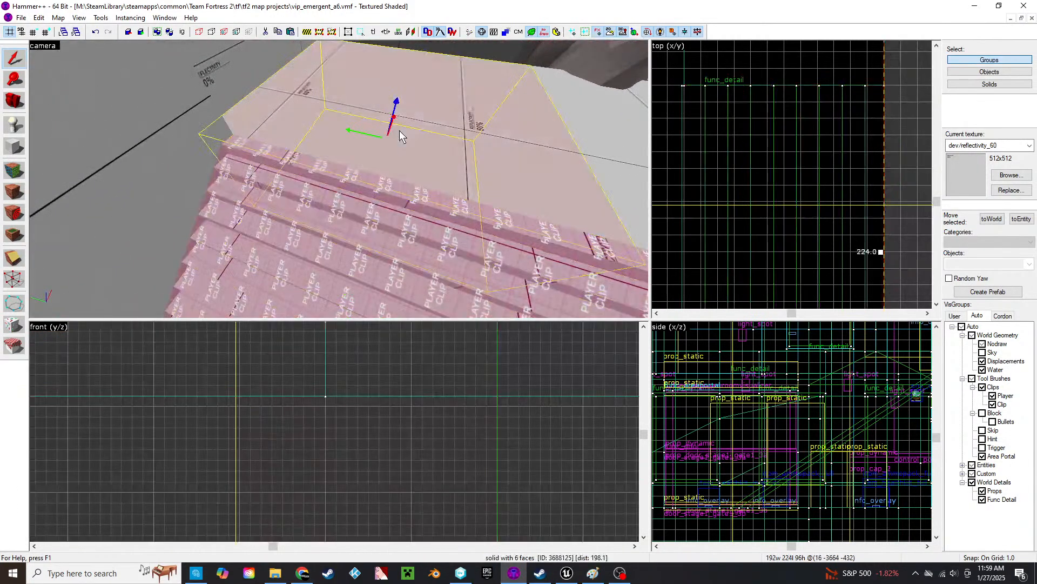
pyautogui.scroll(-8, 334, 426)
pyautogui.moveTo(340, 387); pyautogui.dragTo(378, 526, button='middle')
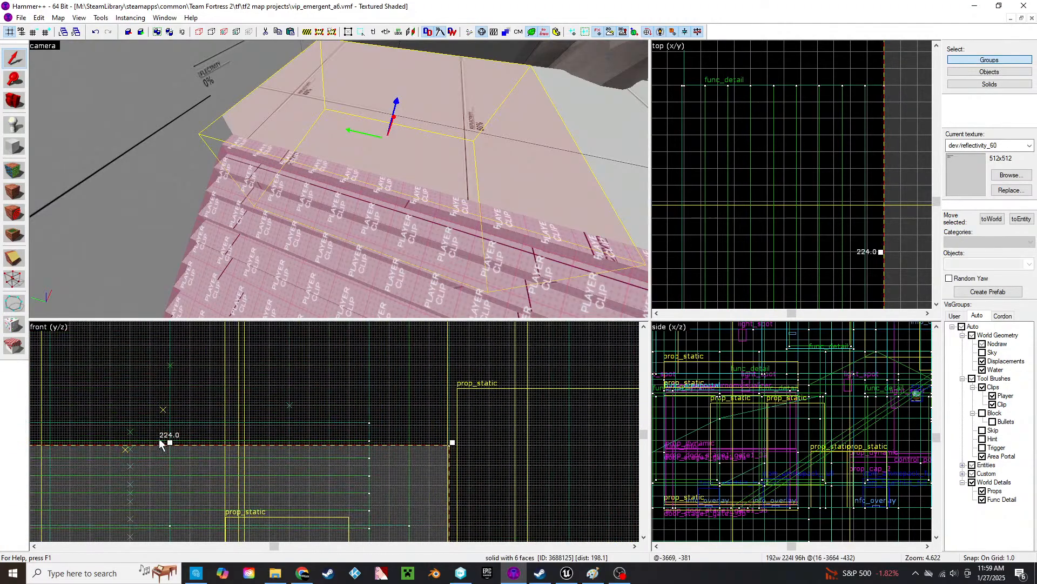
pyautogui.scroll(5, 168, 442)
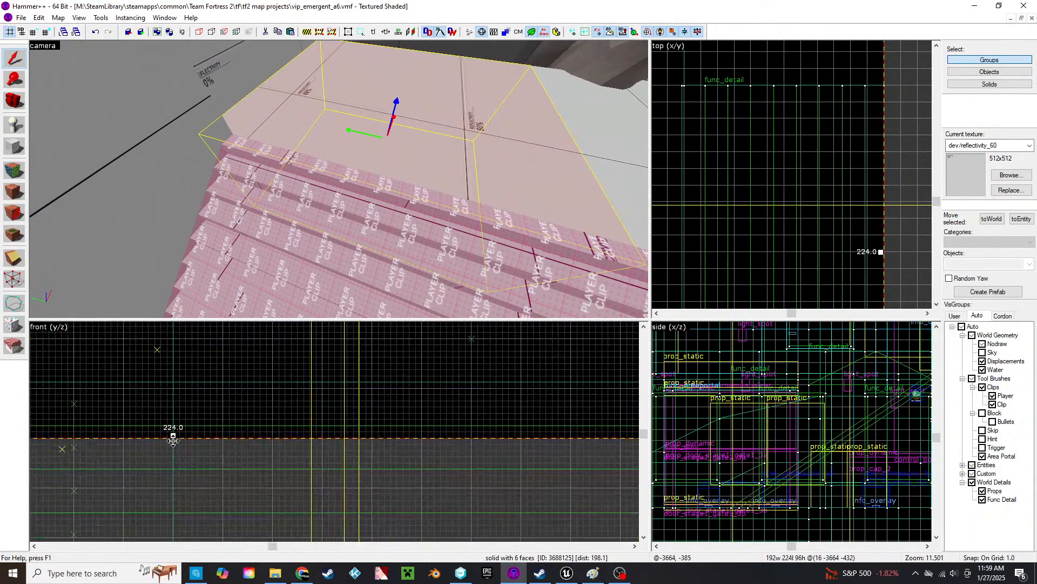
pyautogui.moveTo(172, 435); pyautogui.dragTo(173, 424)
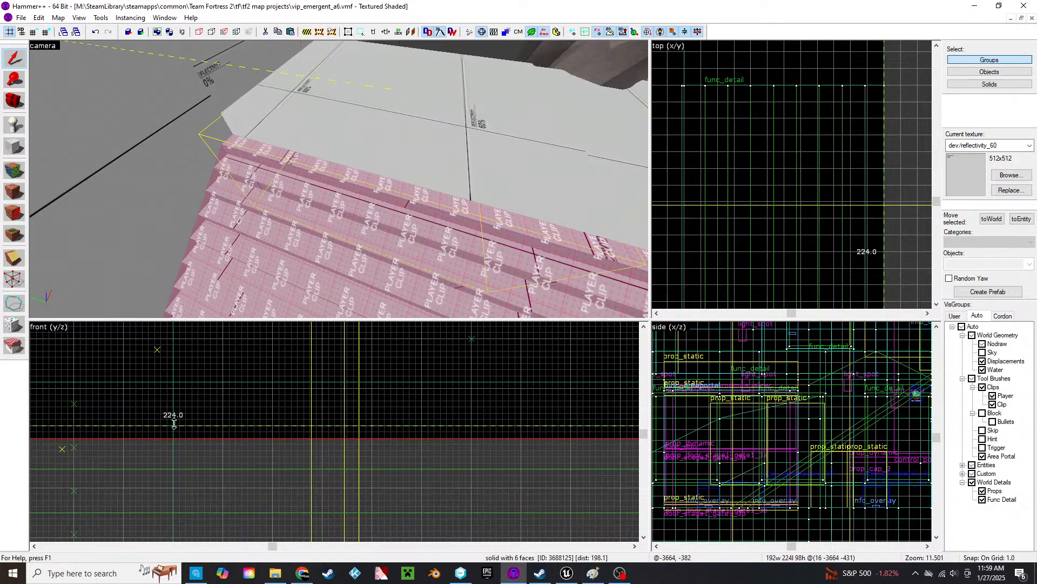
pyautogui.click(377, 178)
pyautogui.click(422, 136)
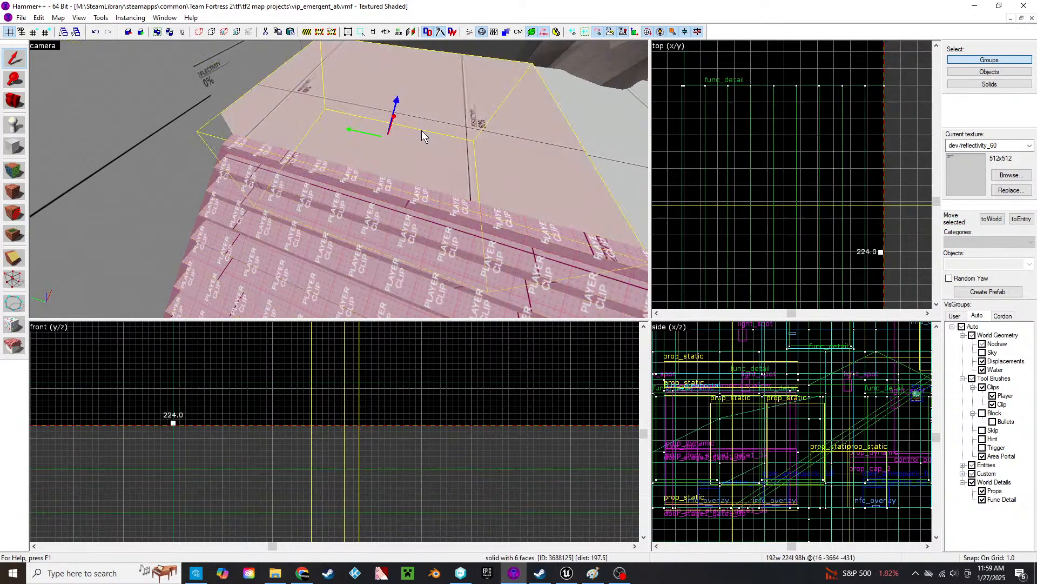
# - Check the 192 by 224-unit floor block against its surroundings and raise its top about 7 more units
pyautogui.press('z')
pyautogui.press('w')
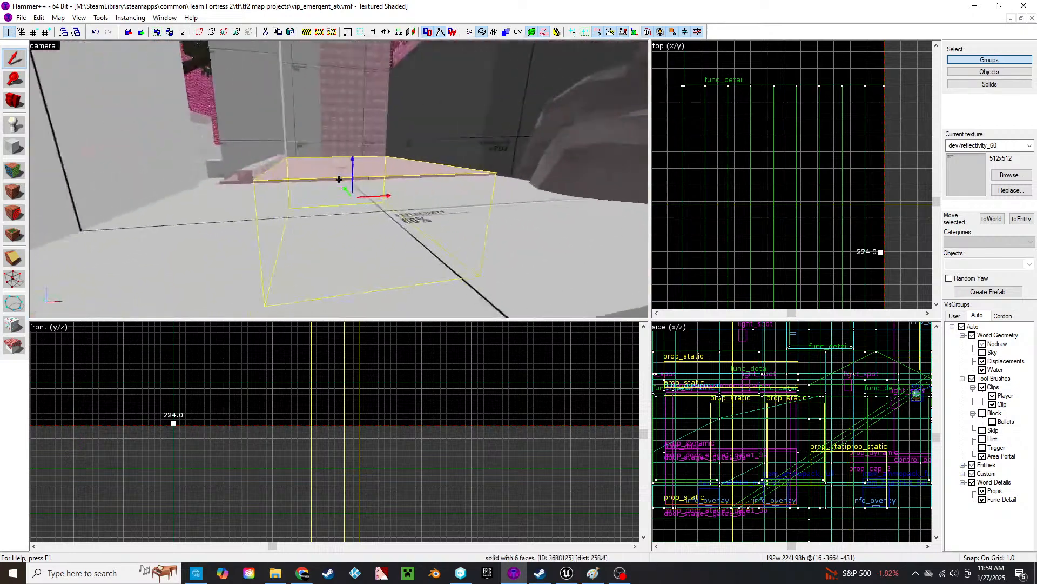
pyautogui.press('z')
pyautogui.press('w')
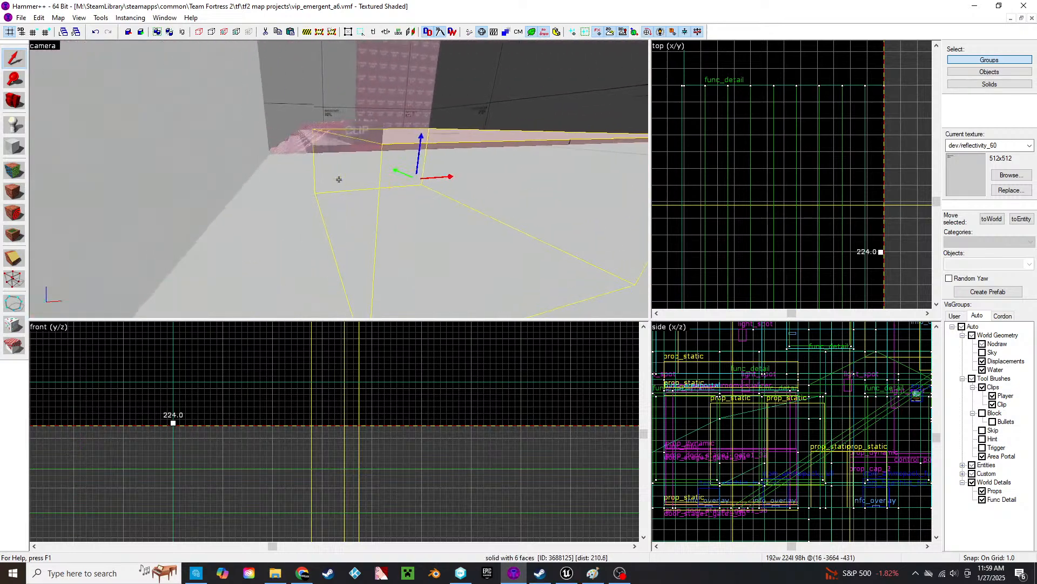
pyautogui.press('s')
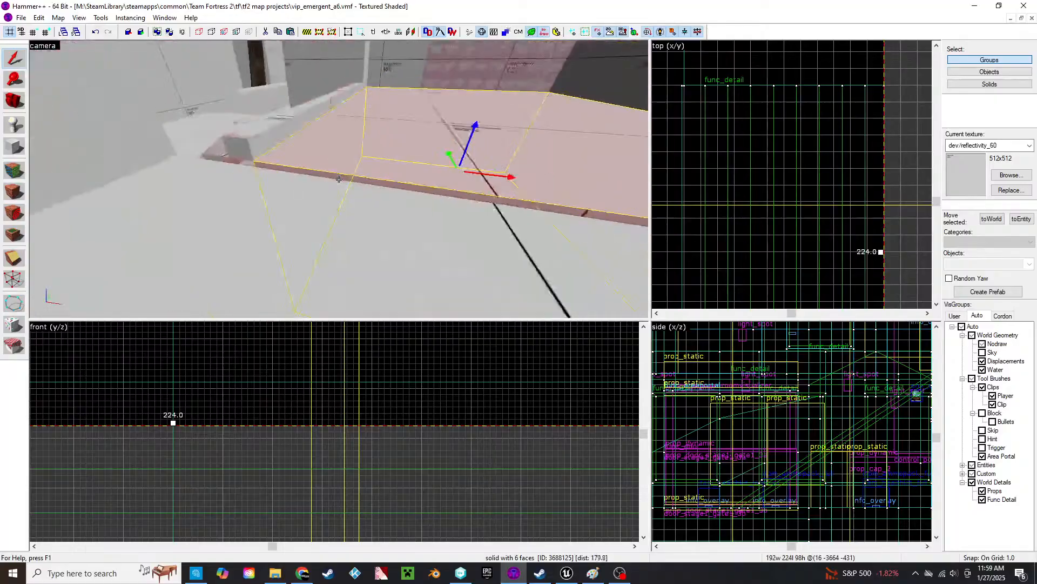
pyautogui.press('z')
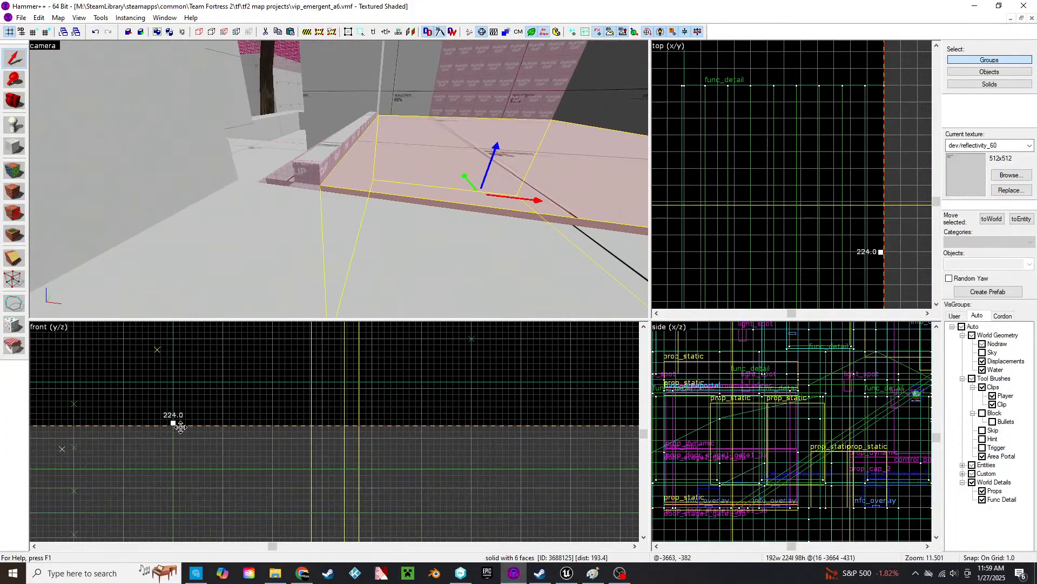
pyautogui.press('z')
pyautogui.press('s')
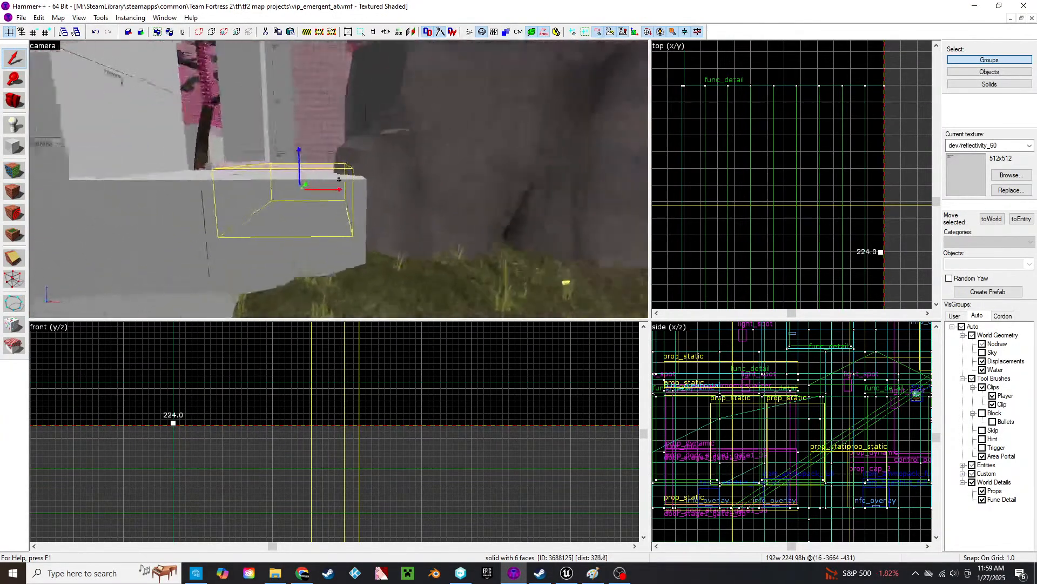
pyautogui.press('w')
pyautogui.press('z')
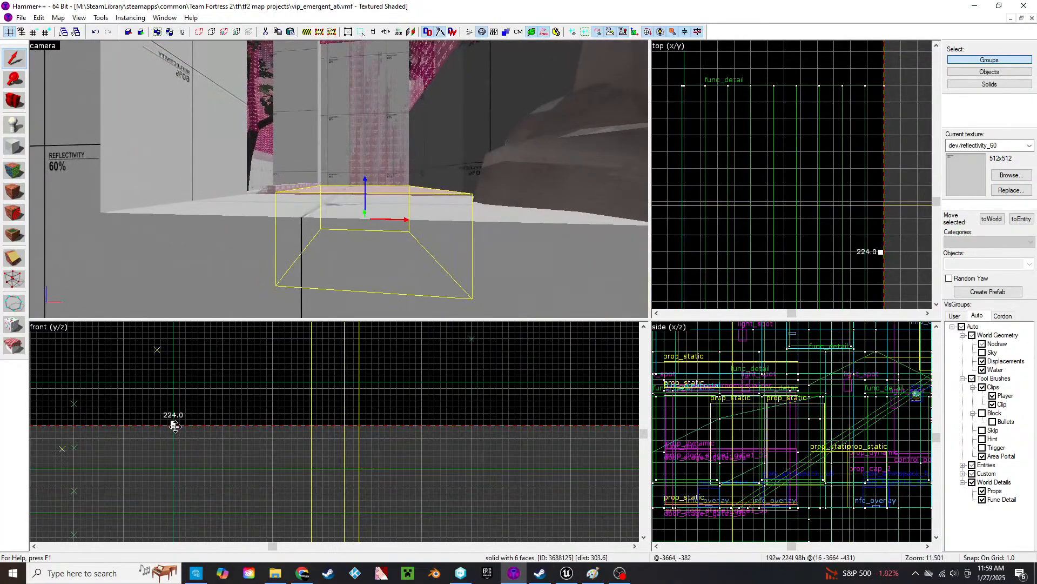
pyautogui.moveTo(172, 423); pyautogui.dragTo(175, 380)
# - Raise the adjoining 224 by 112-unit floor block to 105 units tall, level with the raised block
pyautogui.click(280, 208)
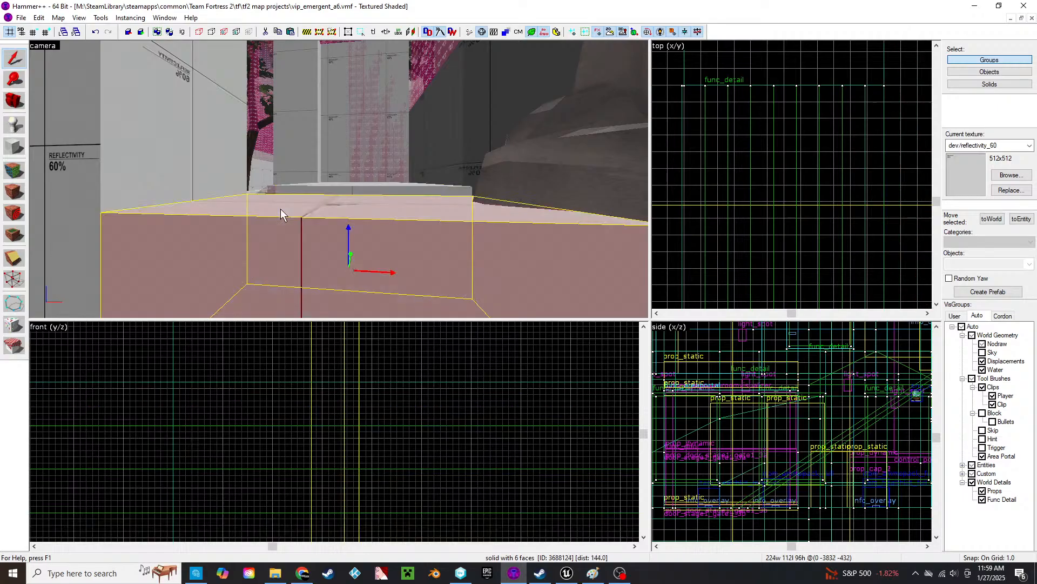
pyautogui.scroll(-4, 274, 421)
pyautogui.scroll(-8, 276, 419)
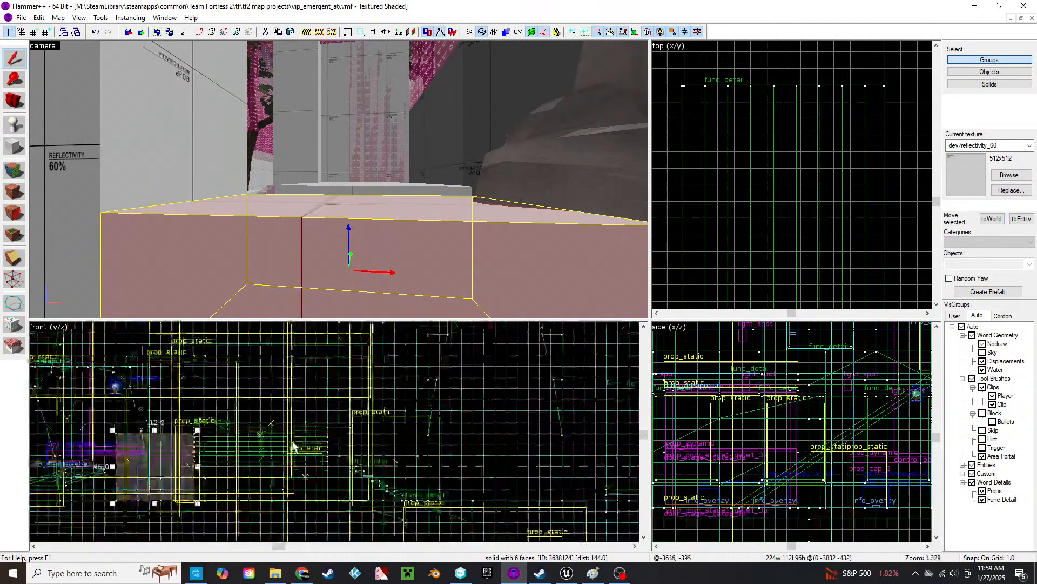
pyautogui.scroll(9, 157, 421)
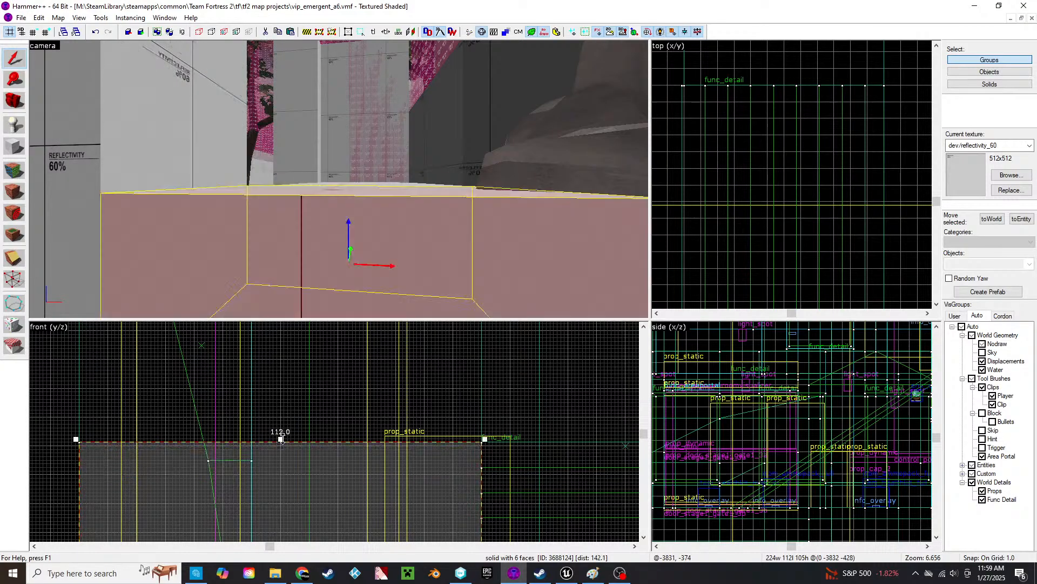
# - Inspect the raised floor, the grassy areas with rocks and the surrounding routes for how the passage fits the map
pyautogui.press('s')
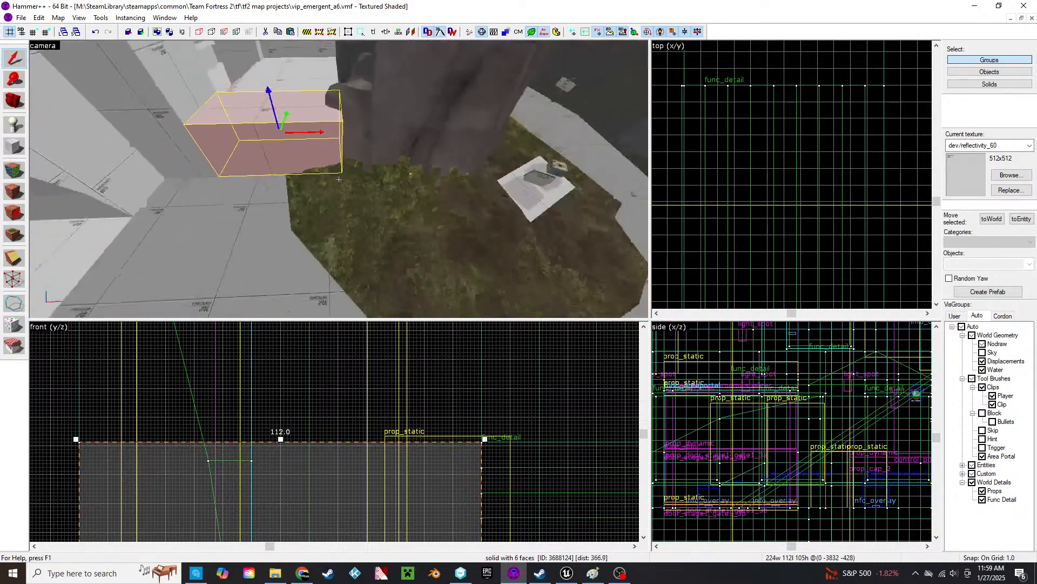
pyautogui.press('w')
pyautogui.press('s')
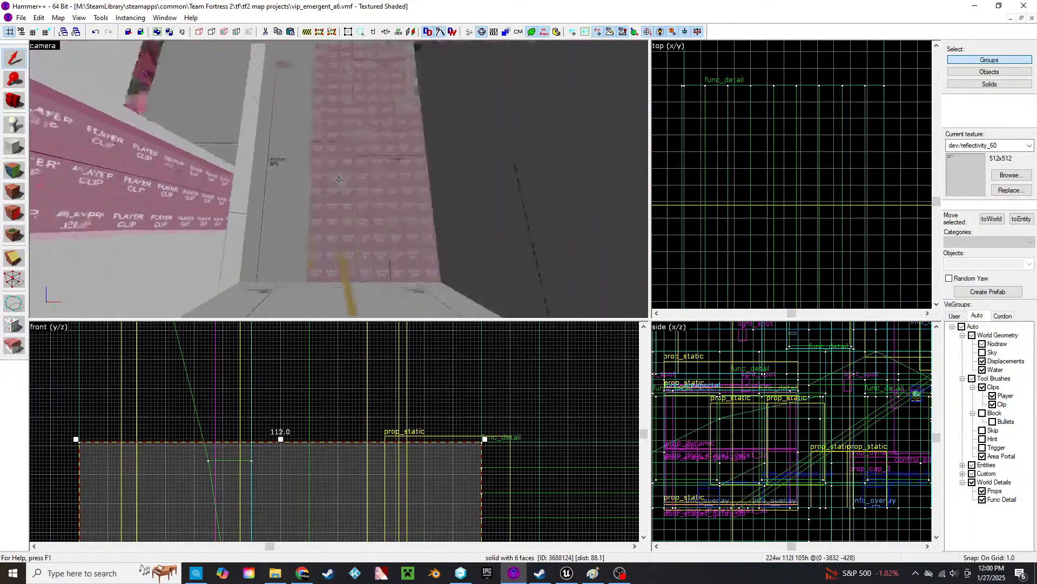
pyautogui.press('s')
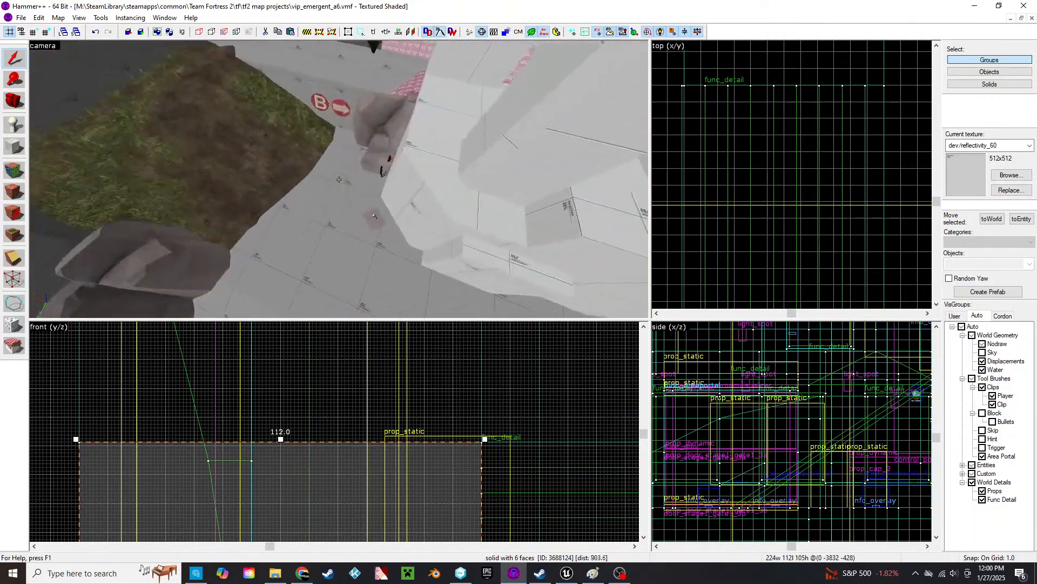
pyautogui.click(339, 179)
pyautogui.press('w')
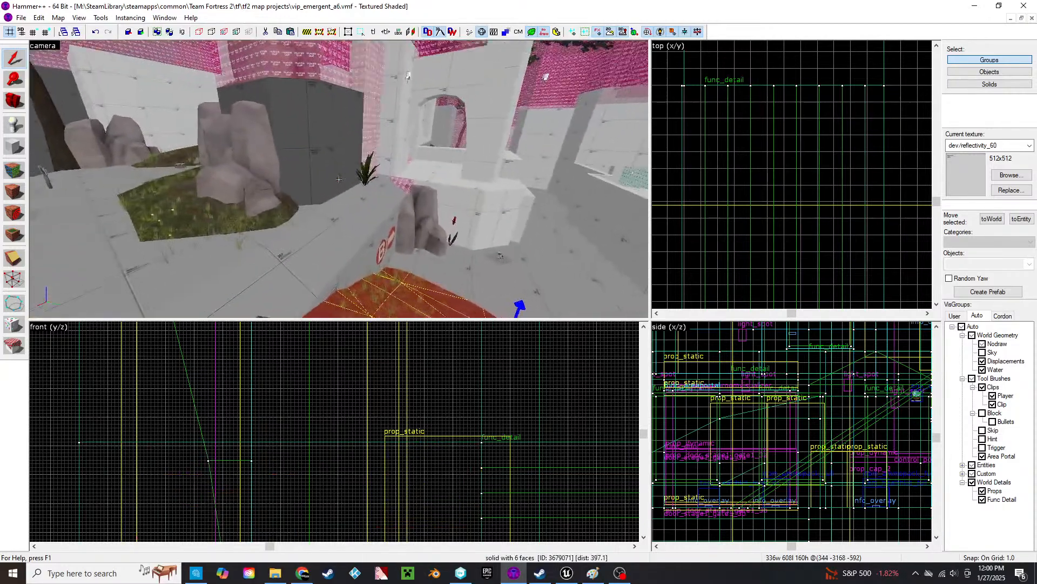
pyautogui.press('w')
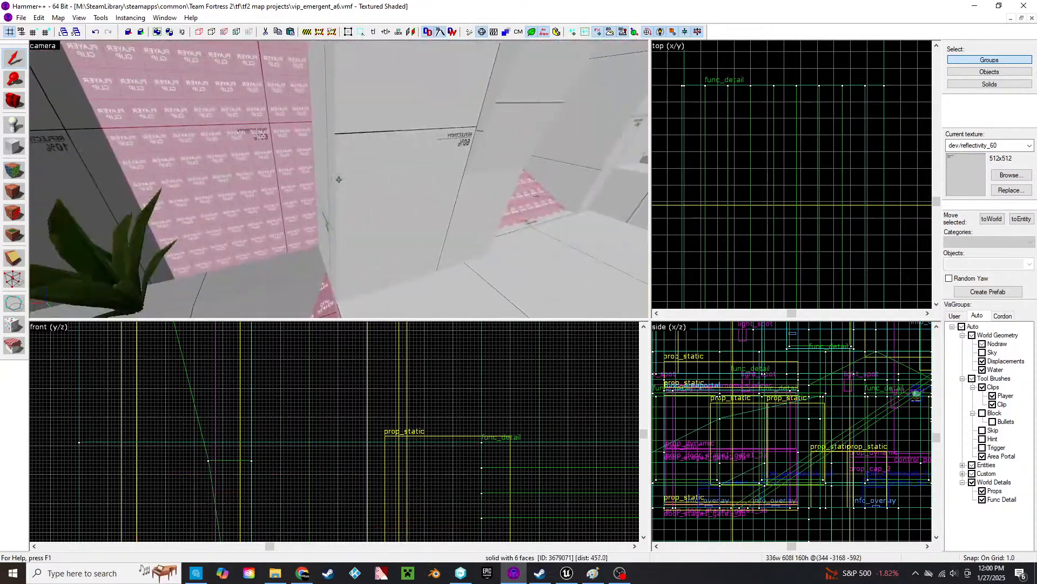
pyautogui.press('w')
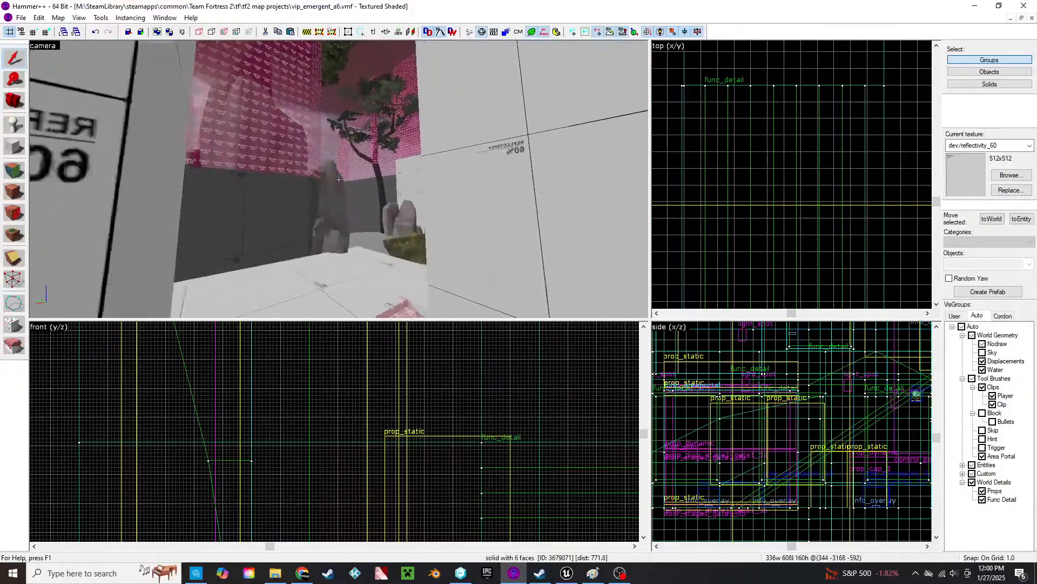
pyautogui.press('w')
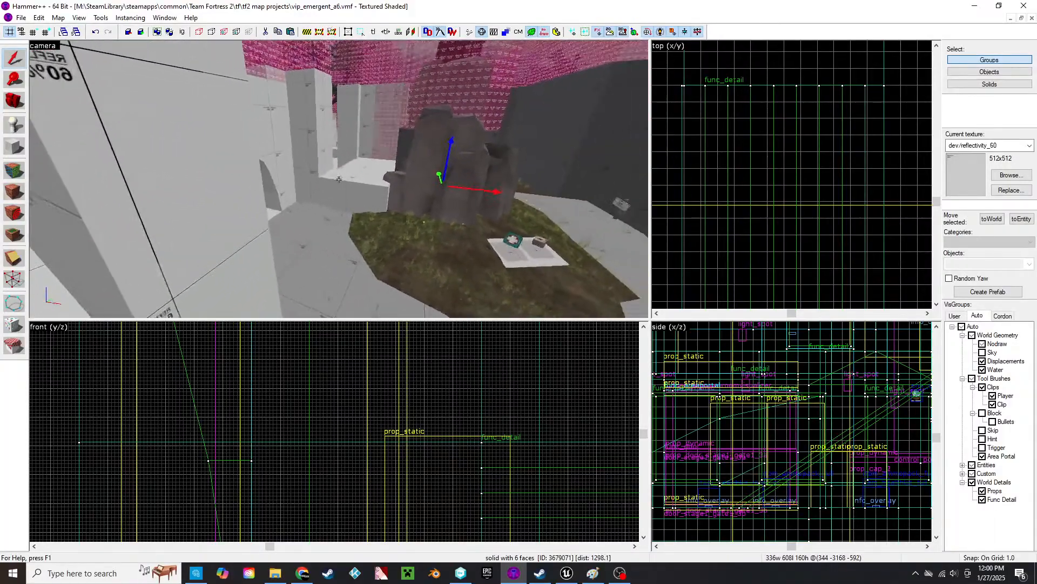
pyautogui.press('w')
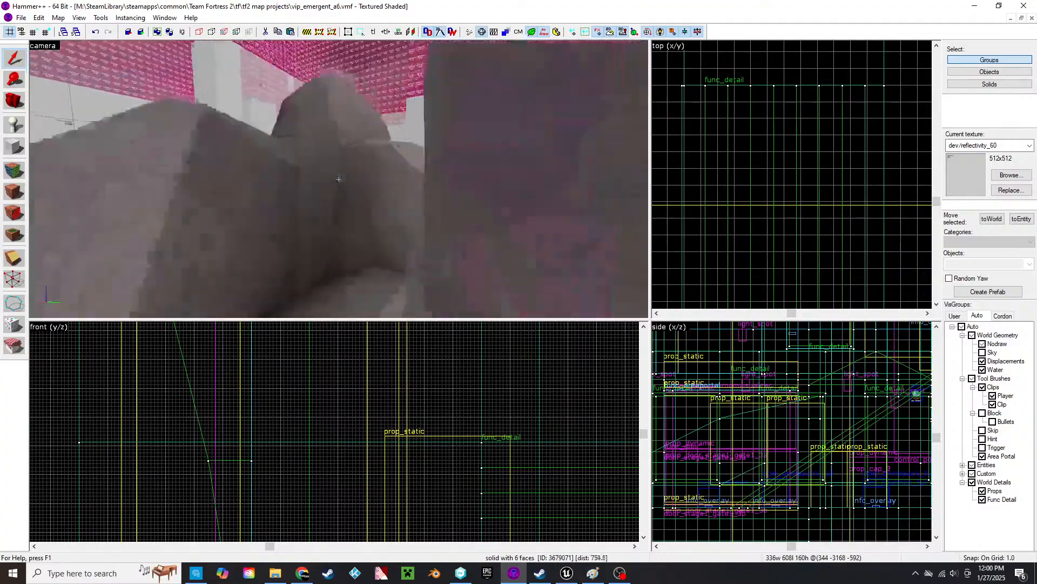
pyautogui.press('w')
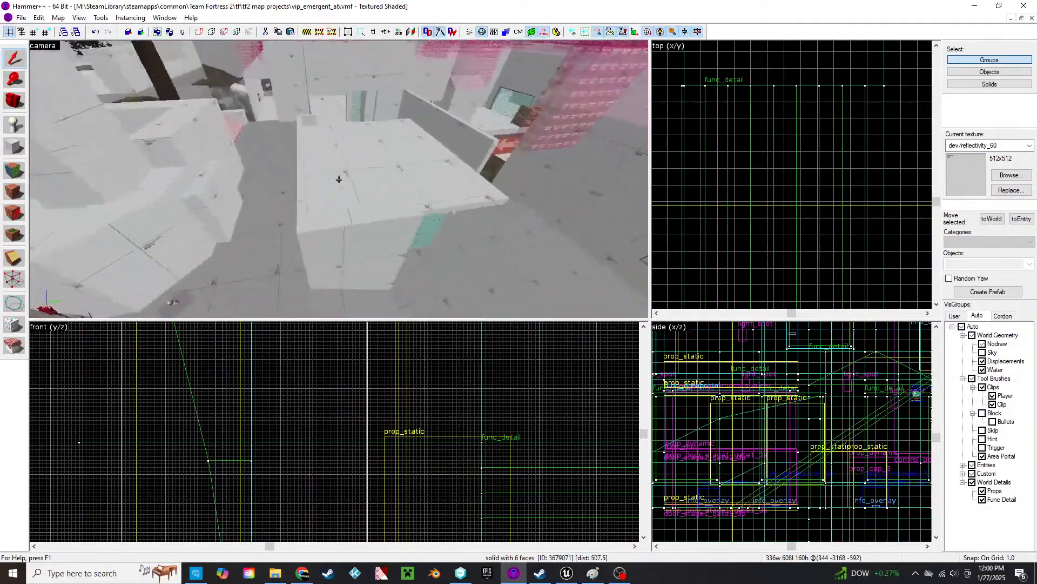
pyautogui.press('w')
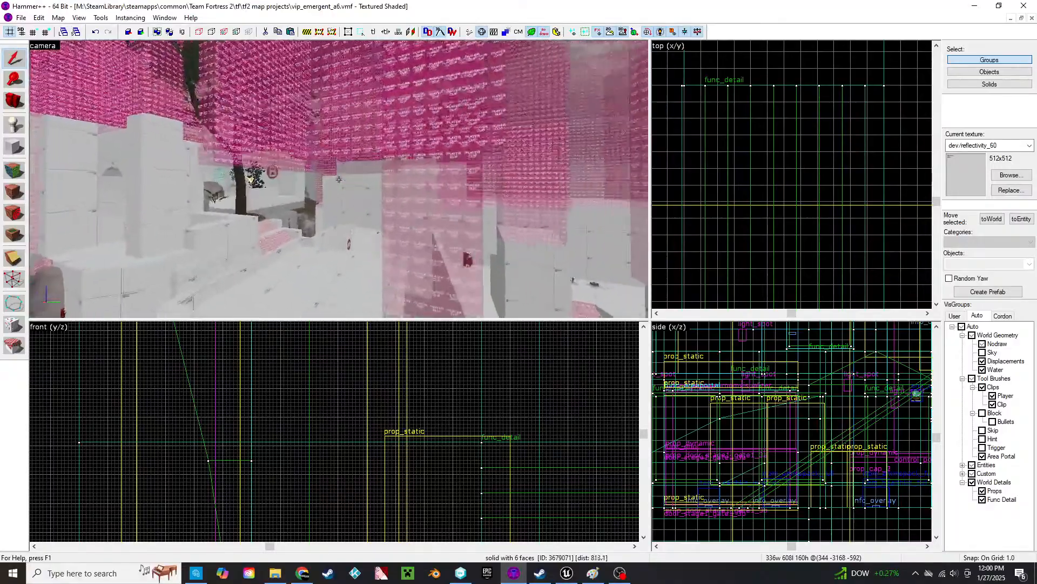
pyautogui.press('w')
# - Stretch the raised 224 by 464-unit block sideways over the passage to a width of 474 units
pyautogui.press('z')
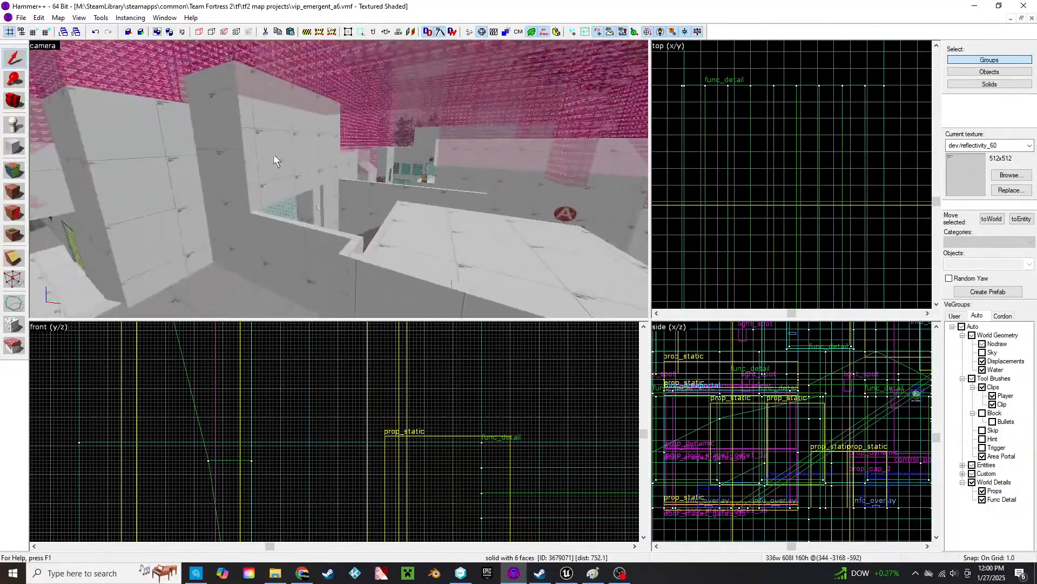
pyautogui.press('z')
pyautogui.press('s')
pyautogui.press('z')
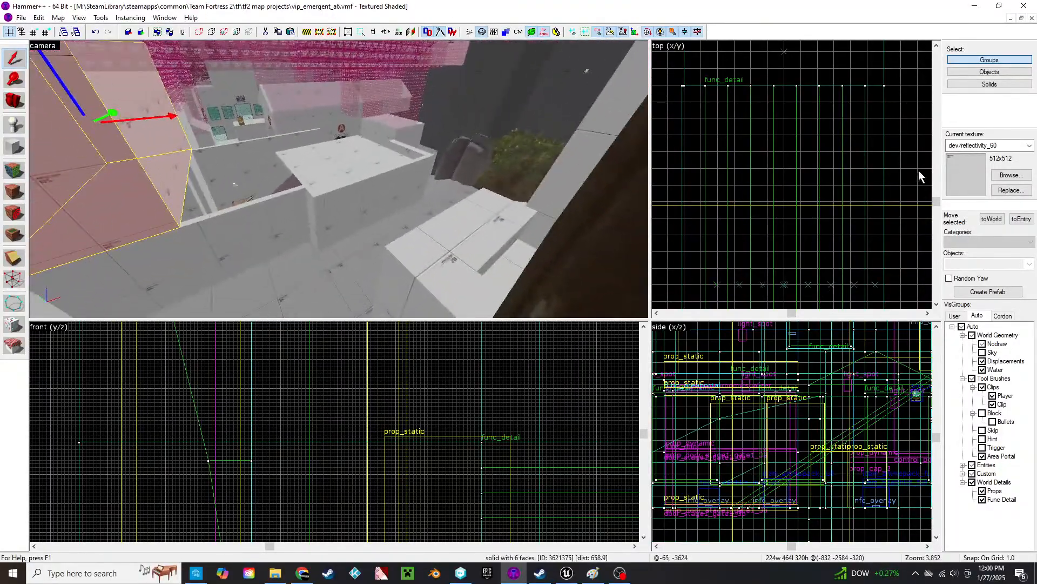
pyautogui.scroll(-5, 922, 184)
pyautogui.scroll(-7, 892, 204)
pyautogui.press('z')
pyautogui.press('w')
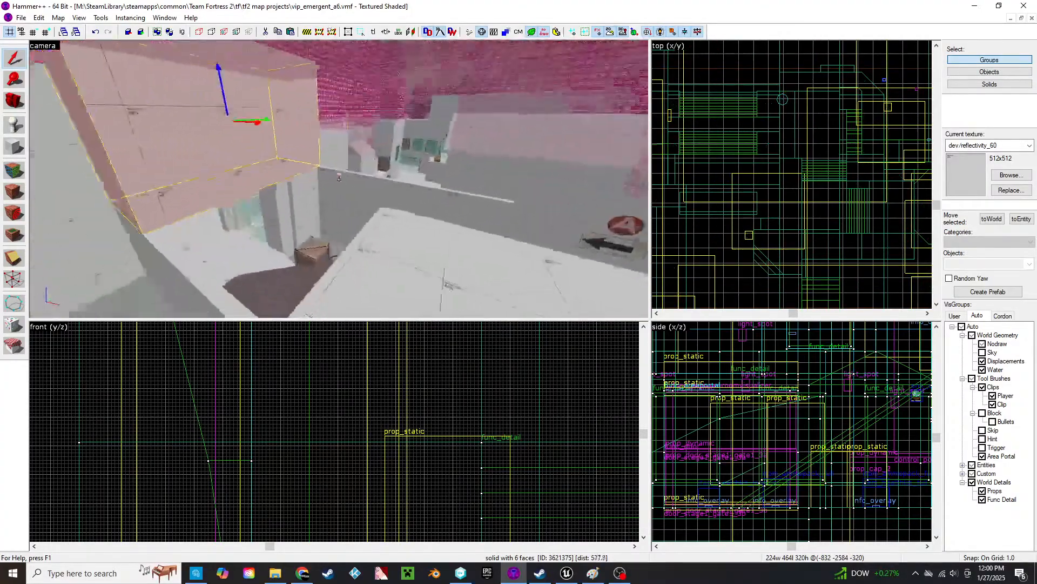
pyautogui.press('d')
pyautogui.press('z')
pyautogui.scroll(-9, 796, 194)
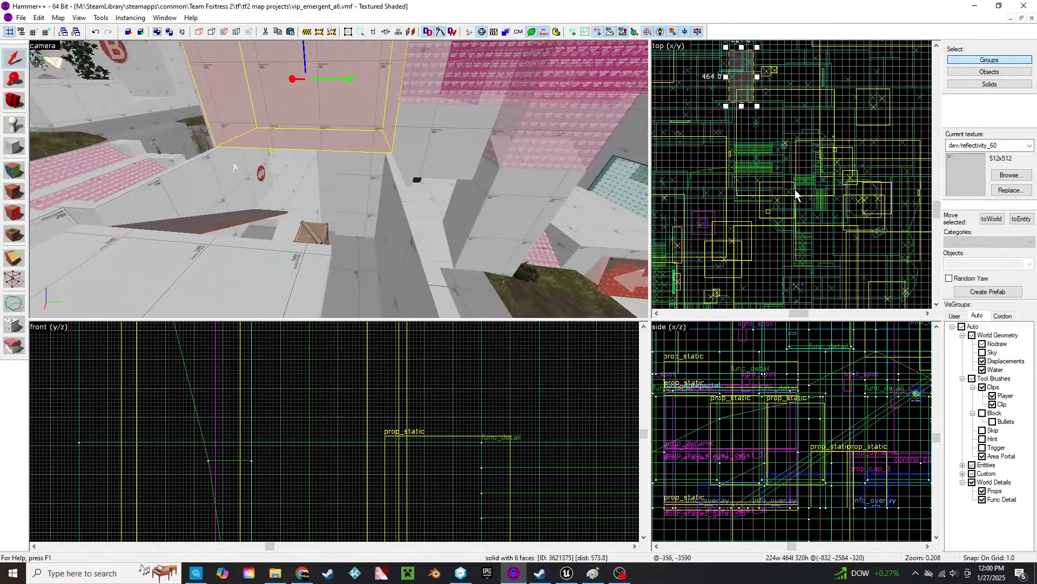
pyautogui.scroll(8, 775, 150)
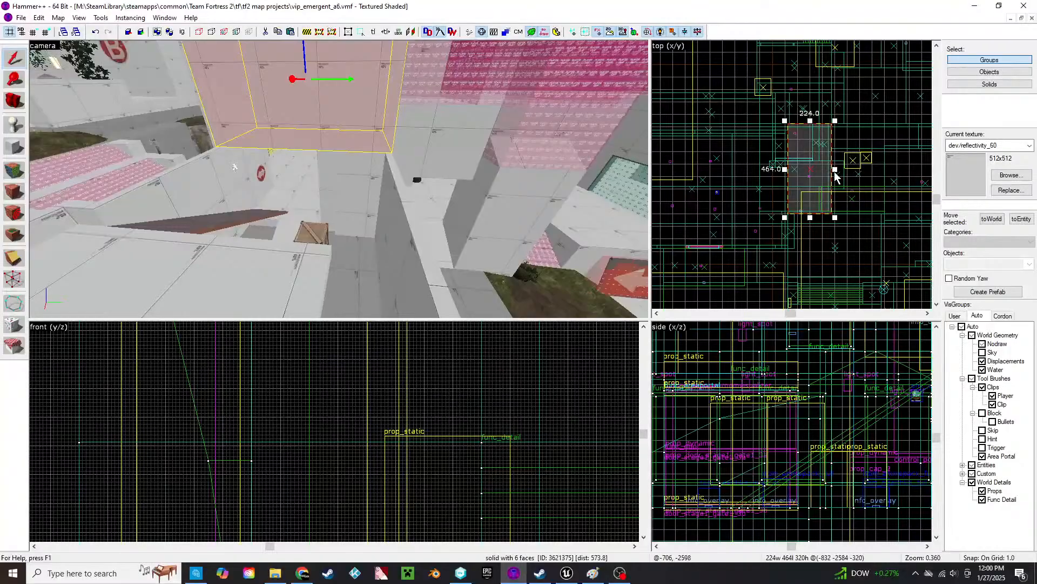
pyautogui.moveTo(836, 169); pyautogui.dragTo(865, 169)
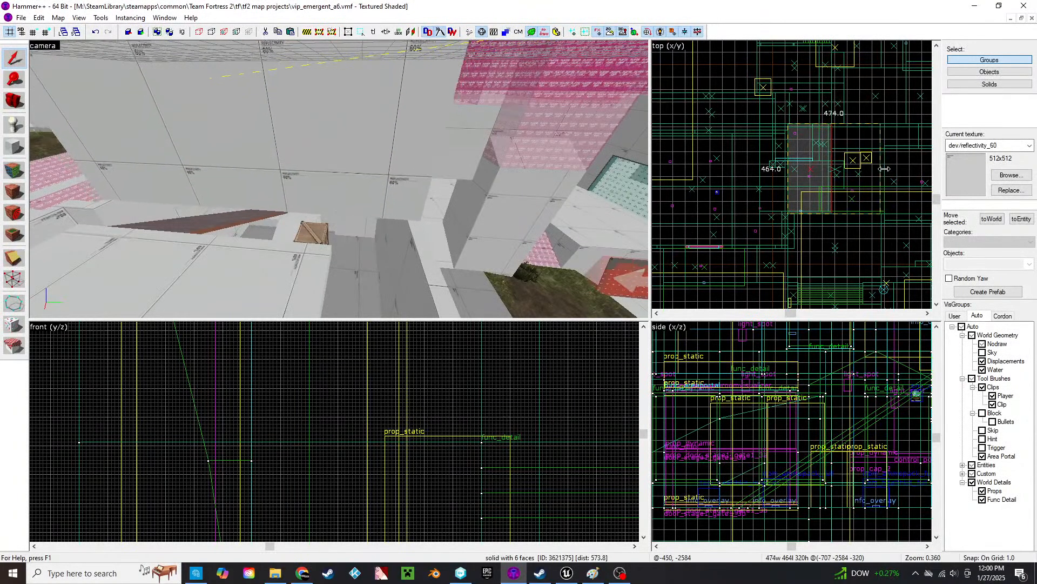
pyautogui.moveTo(885, 170); pyautogui.dragTo(884, 169)
# - Set the grid snap to 8 units and widen the stretched block to 480 units, aligned to the grid
pyautogui.scroll(7, 907, 175)
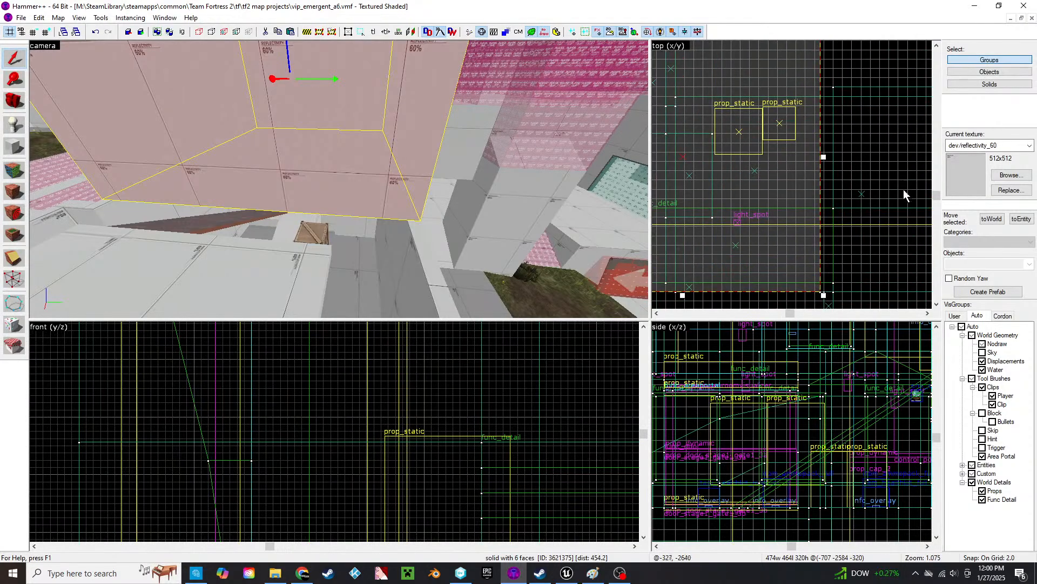
pyautogui.scroll(6, 828, 299)
pyautogui.press(']')
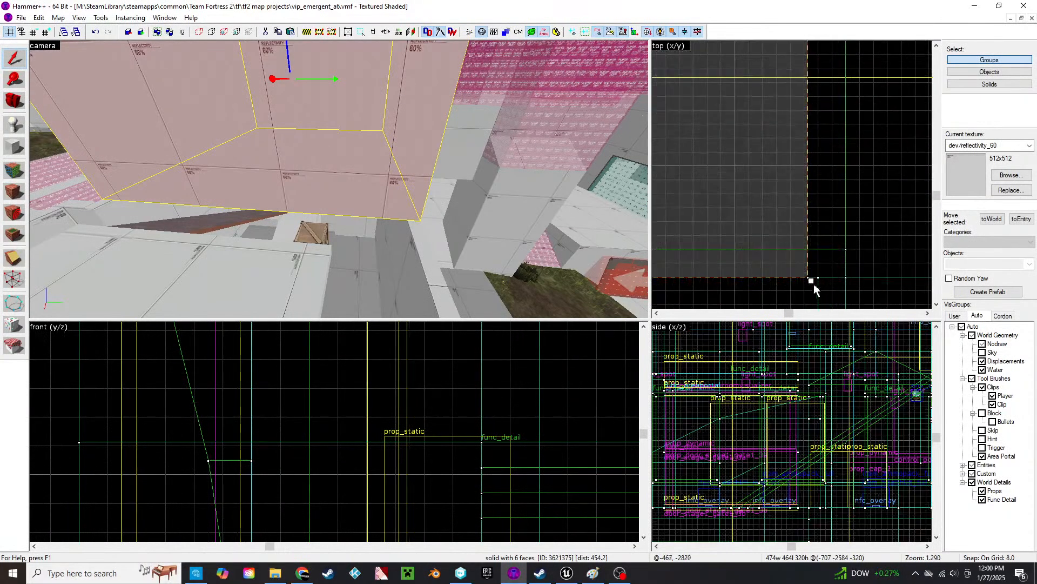
pyautogui.moveTo(811, 280); pyautogui.dragTo(820, 279)
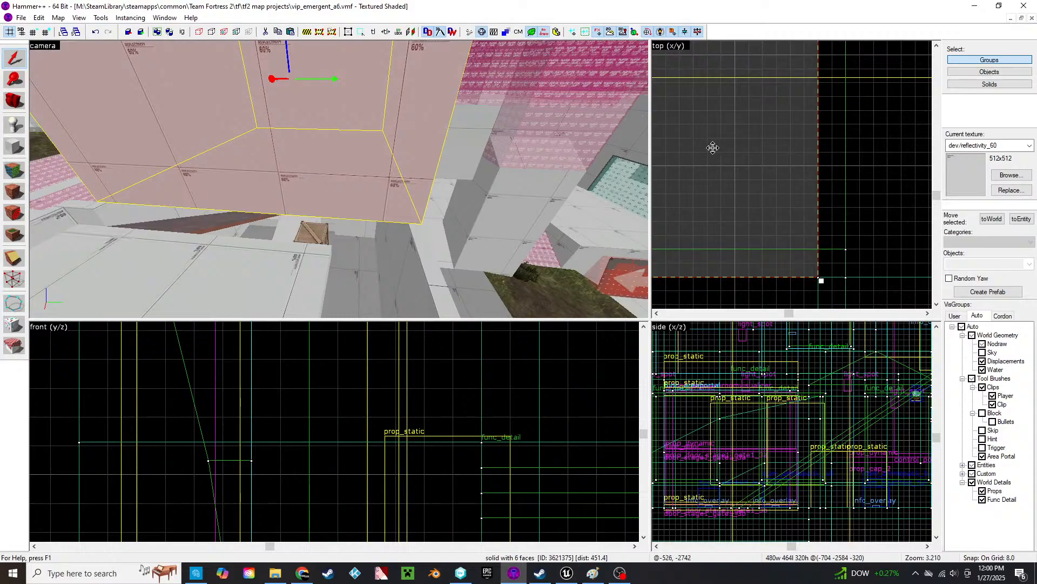
# - Duplicate the 480 by 464-unit block and place the copy edge to edge beside the original
pyautogui.scroll(-10, 714, 147)
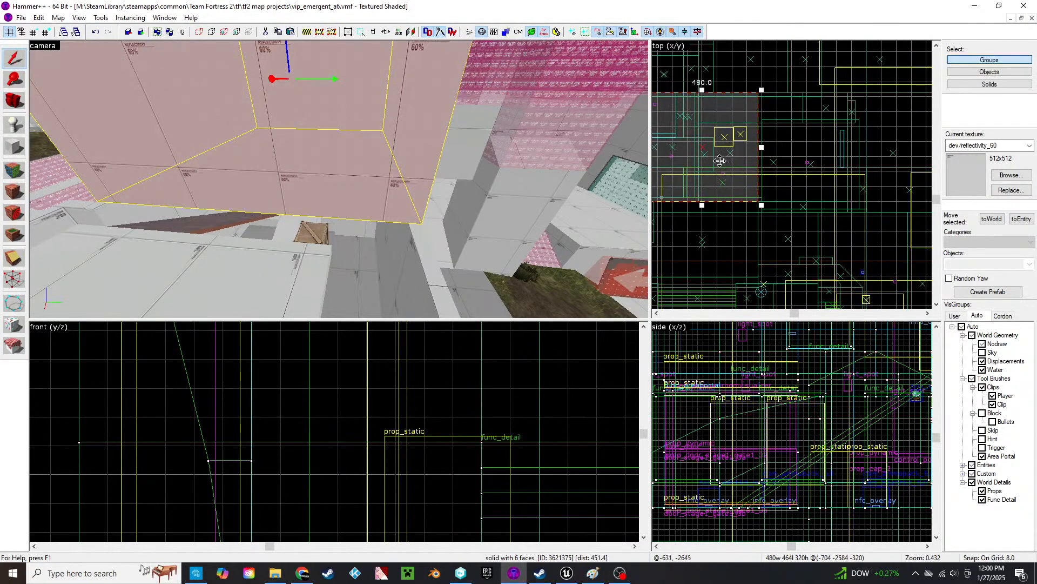
pyautogui.moveTo(720, 160); pyautogui.dragTo(837, 160)
pyautogui.scroll(7, 803, 112)
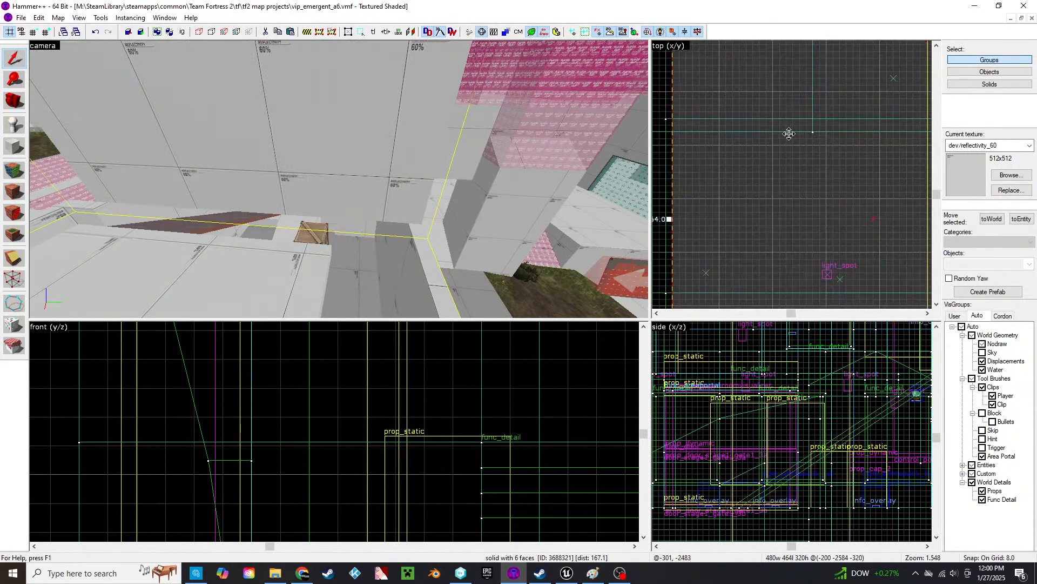
pyautogui.scroll(-2, 784, 146)
pyautogui.moveTo(771, 146); pyautogui.dragTo(790, 172, button='middle')
pyautogui.moveTo(775, 171); pyautogui.dragTo(775, 171)
pyautogui.scroll(-4, 834, 138)
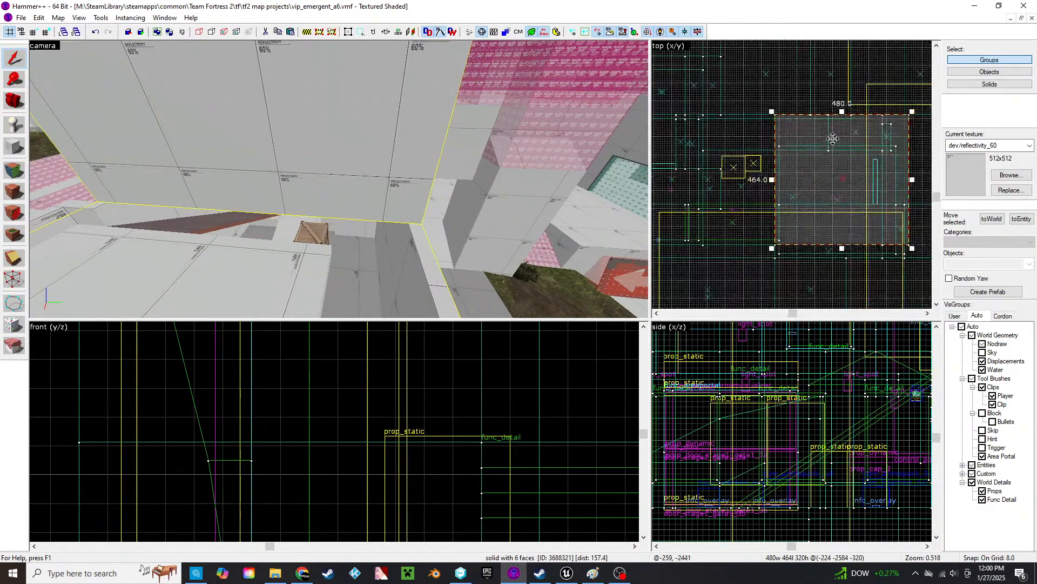
# - Resize the copied block's footprint to 464 by 512 units
pyautogui.moveTo(865, 254); pyautogui.dragTo(864, 219, button='middle')
pyautogui.scroll(1, 864, 218)
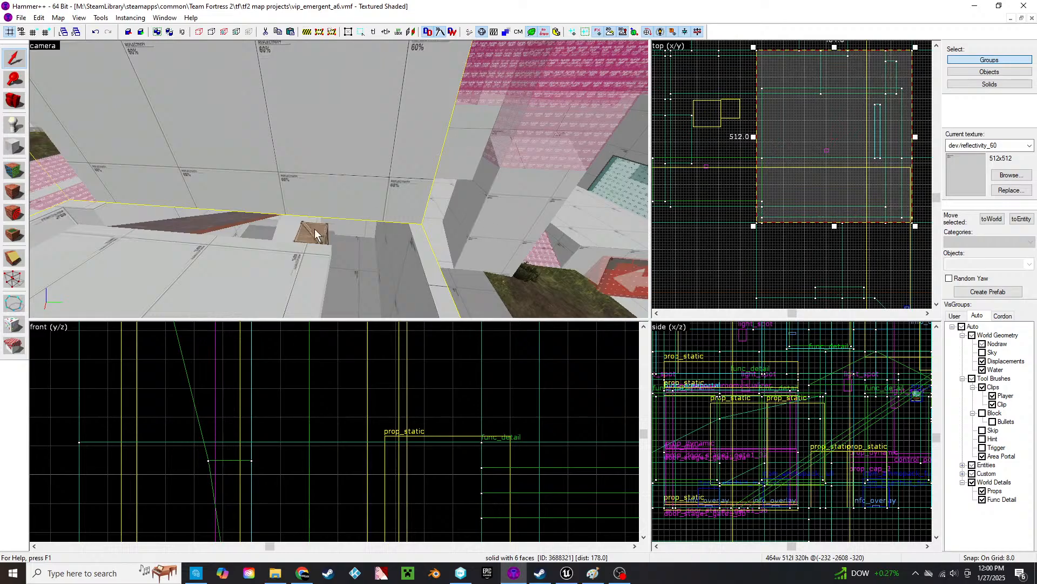
pyautogui.press('z')
pyautogui.press('s')
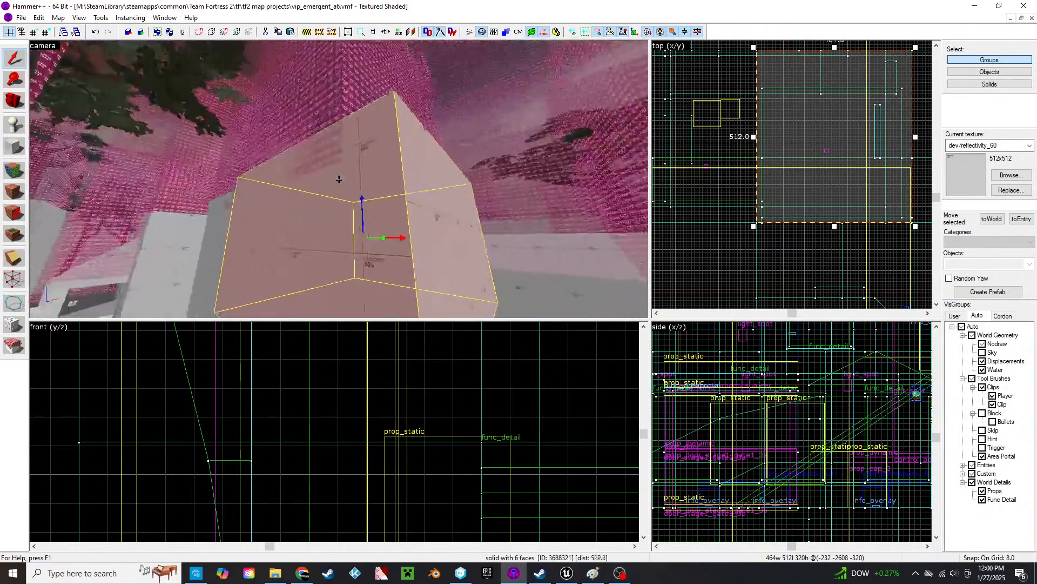
# - Check the copied block against the wall and passage below it and narrow it to 384 units wide
pyautogui.click(339, 179)
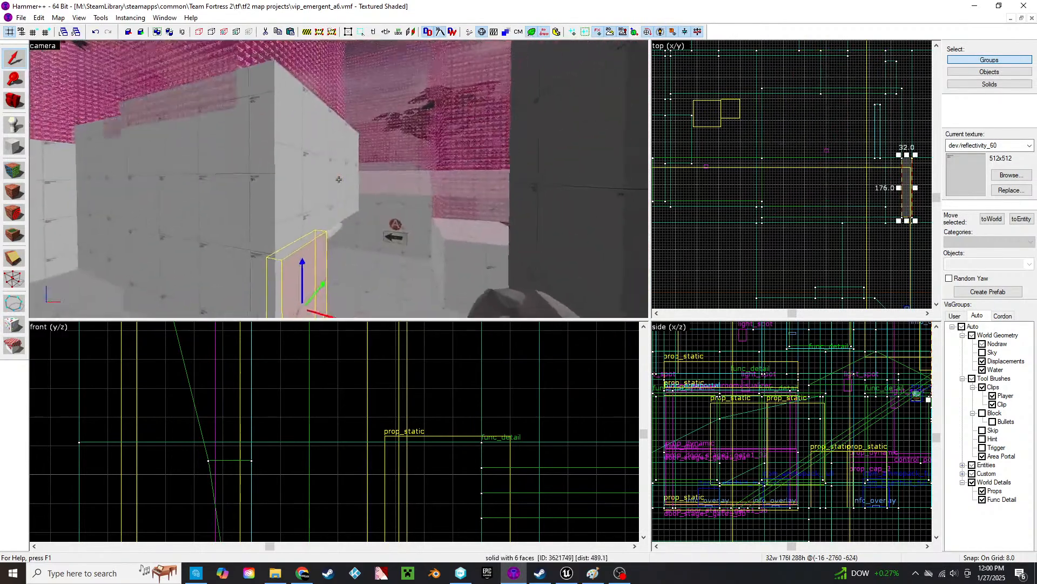
pyautogui.press('w')
pyautogui.press('s')
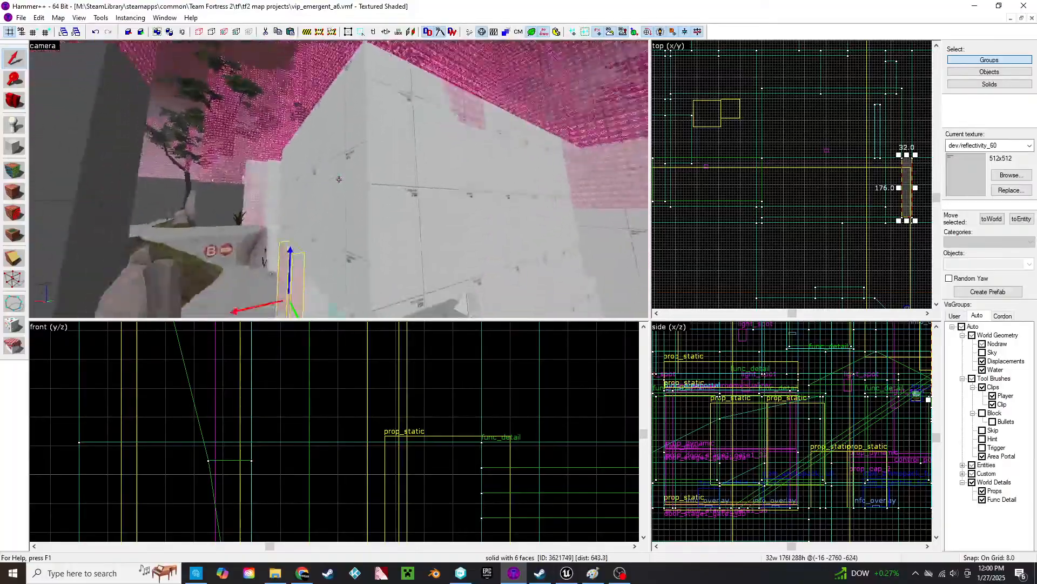
pyautogui.click(339, 179)
pyautogui.press('a')
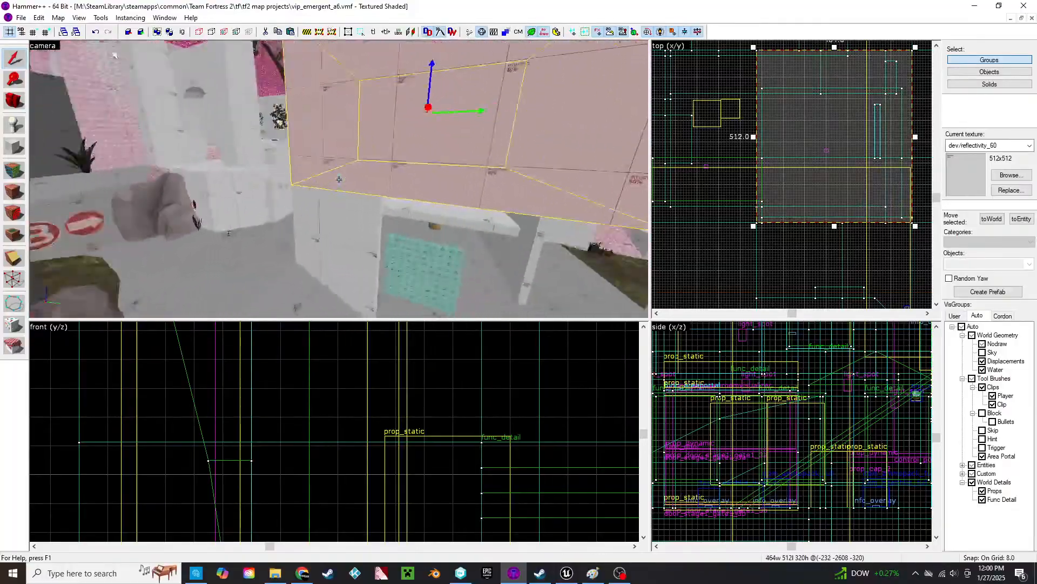
pyautogui.press('w')
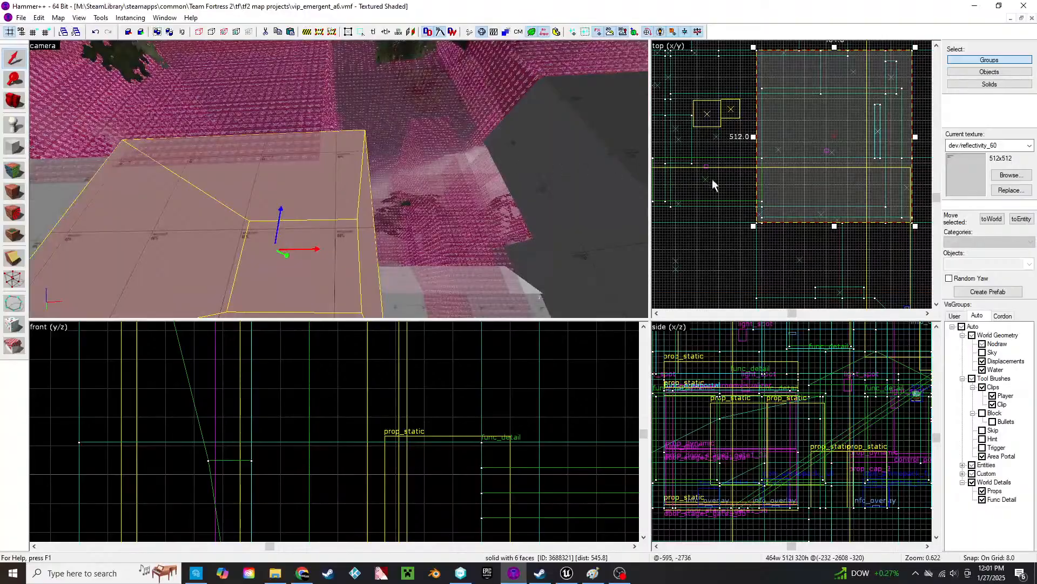
pyautogui.scroll(-2, 716, 186)
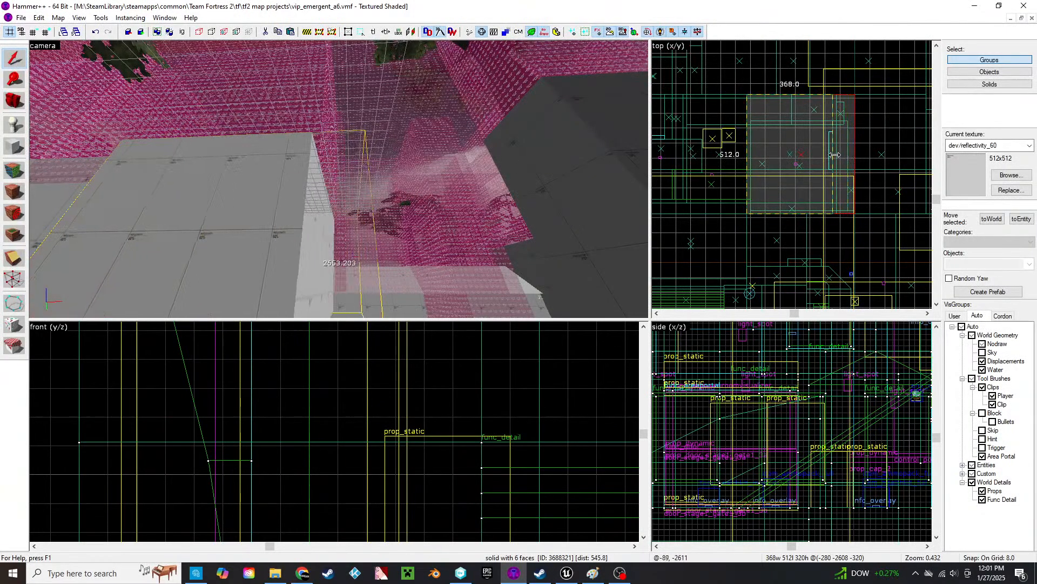
pyautogui.press('z')
pyautogui.press('w')
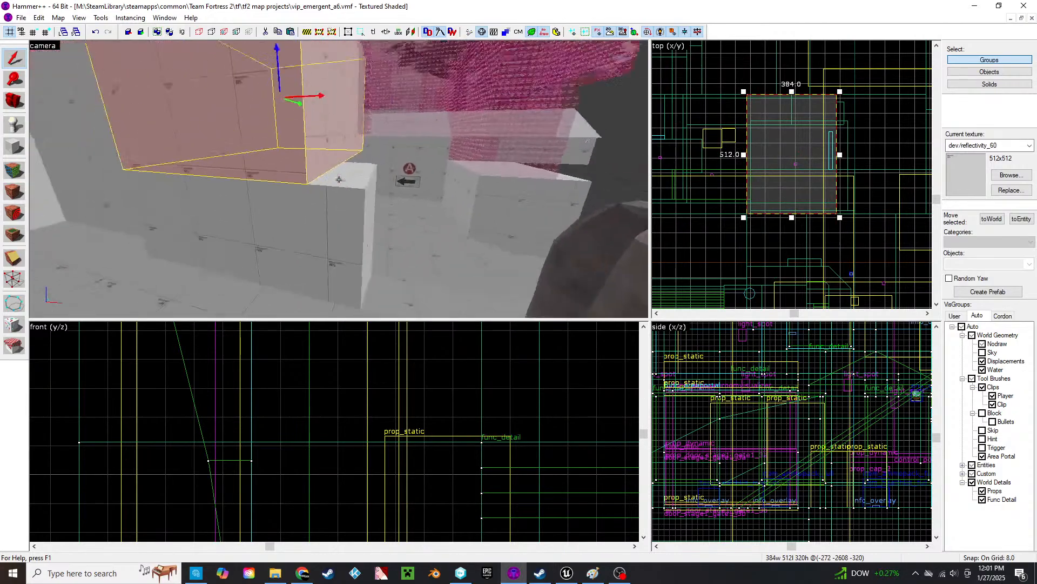
# - Check the walls beneath the copied block and shorten the 448 by 16-unit wall to near the block's narrowed edge
pyautogui.click(339, 180)
pyautogui.press('w')
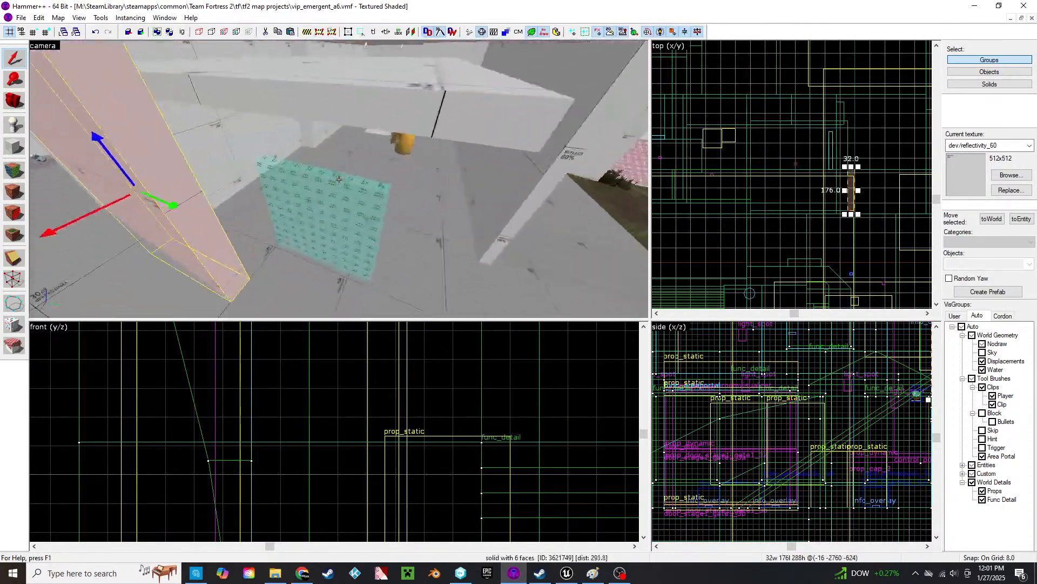
pyautogui.press('a')
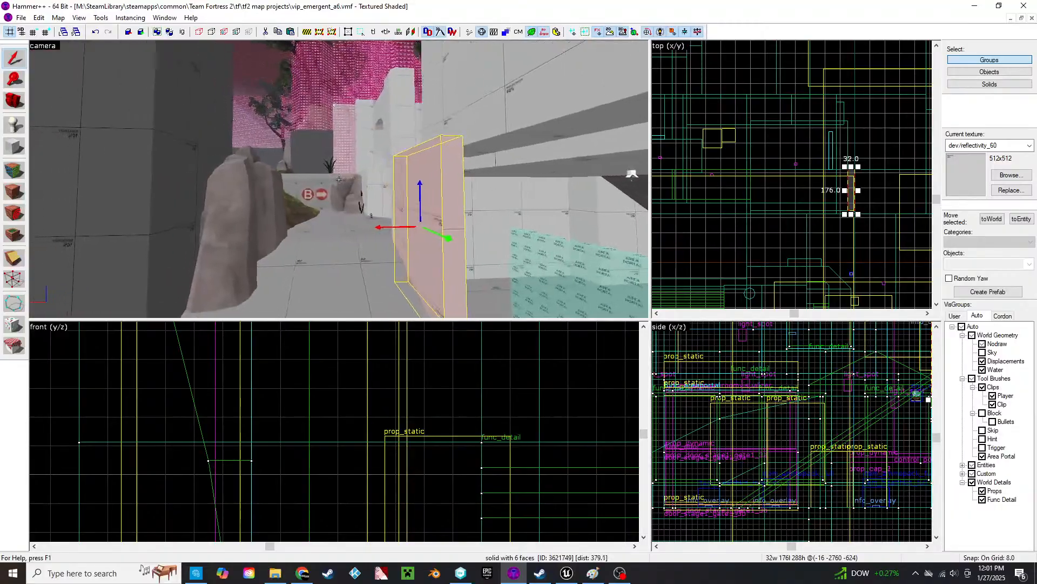
pyautogui.press('w')
pyautogui.press('s')
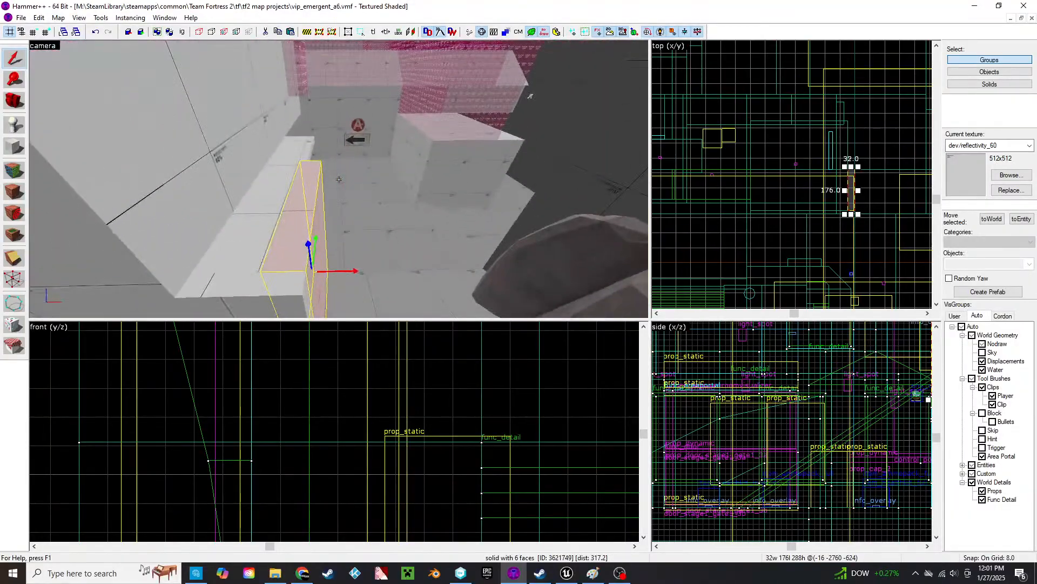
pyautogui.press('z')
pyautogui.click(241, 196)
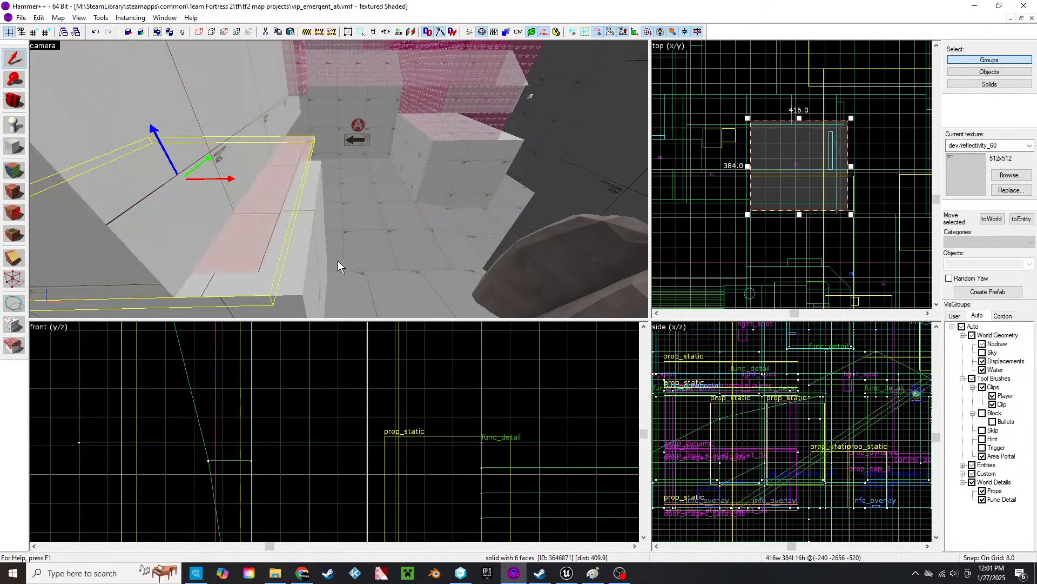
pyautogui.click(314, 269)
pyautogui.click(295, 305)
pyautogui.press('z')
pyautogui.press('s')
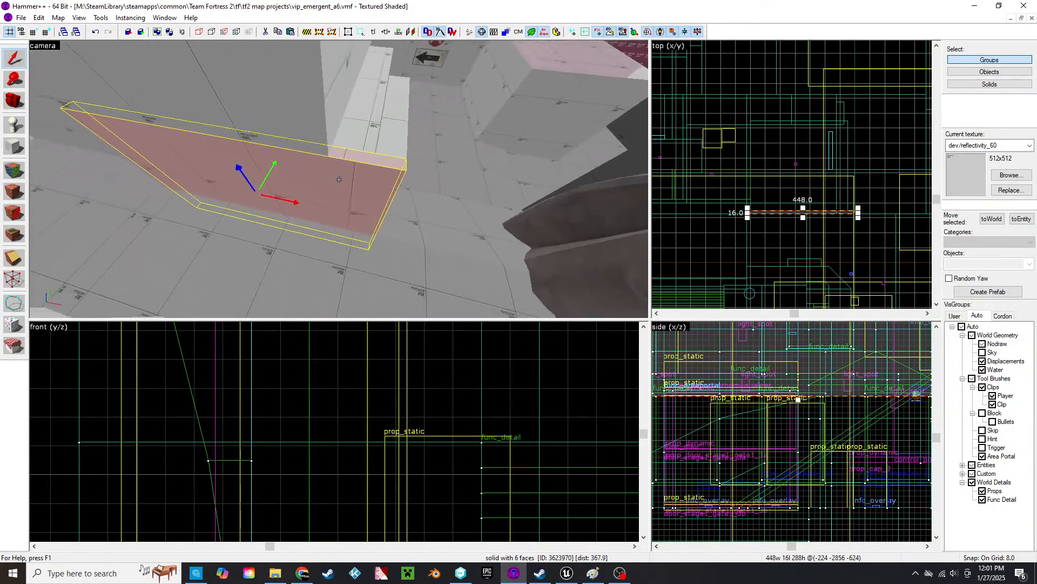
pyautogui.scroll(6, 862, 202)
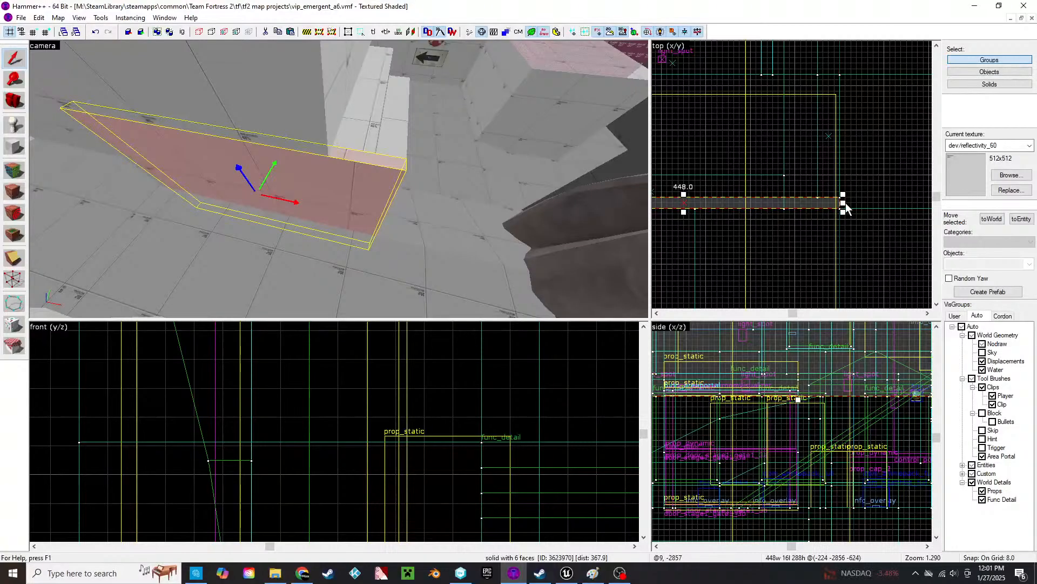
# - Narrow the 416 by 384-unit ceiling slab beneath the copied block to 368 units wide
pyautogui.click(396, 132)
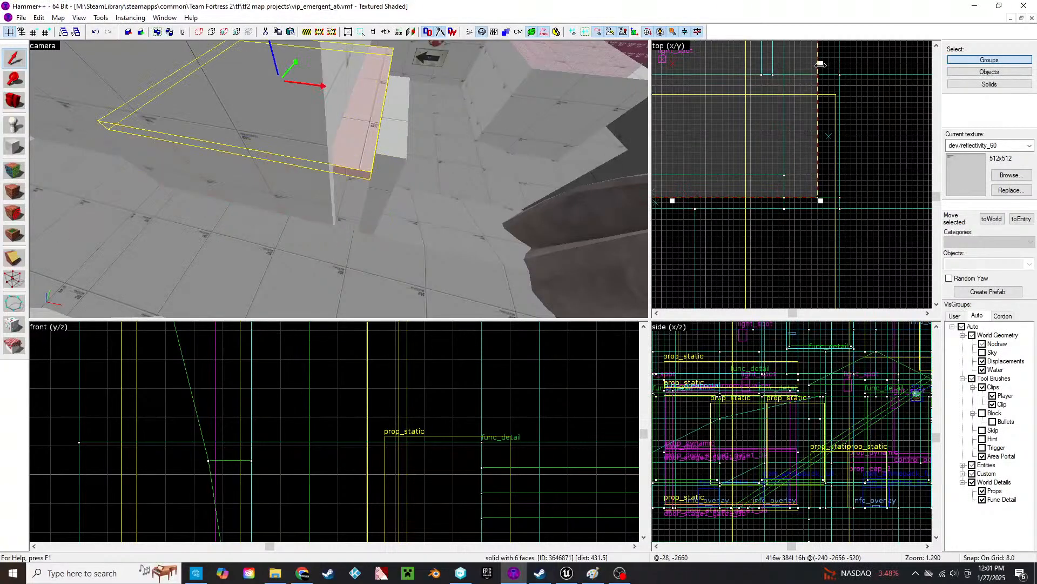
pyautogui.moveTo(788, 66); pyautogui.dragTo(788, 66)
pyautogui.press('z')
pyautogui.press('d')
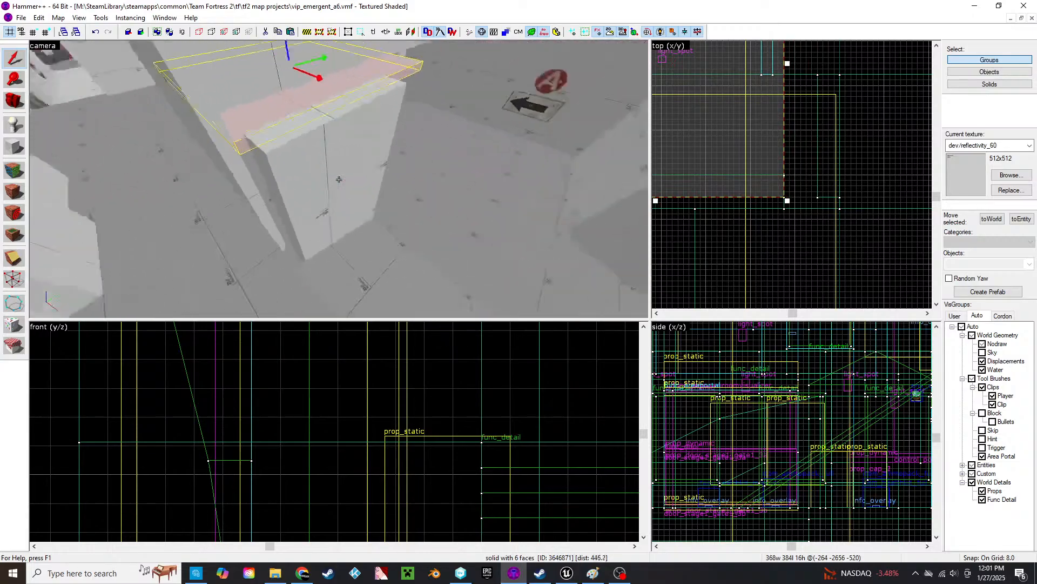
# - Check the 16-unit-thick ceiling slab beneath the copied block from below the overhang and delete it
pyautogui.press('d')
pyautogui.press('w')
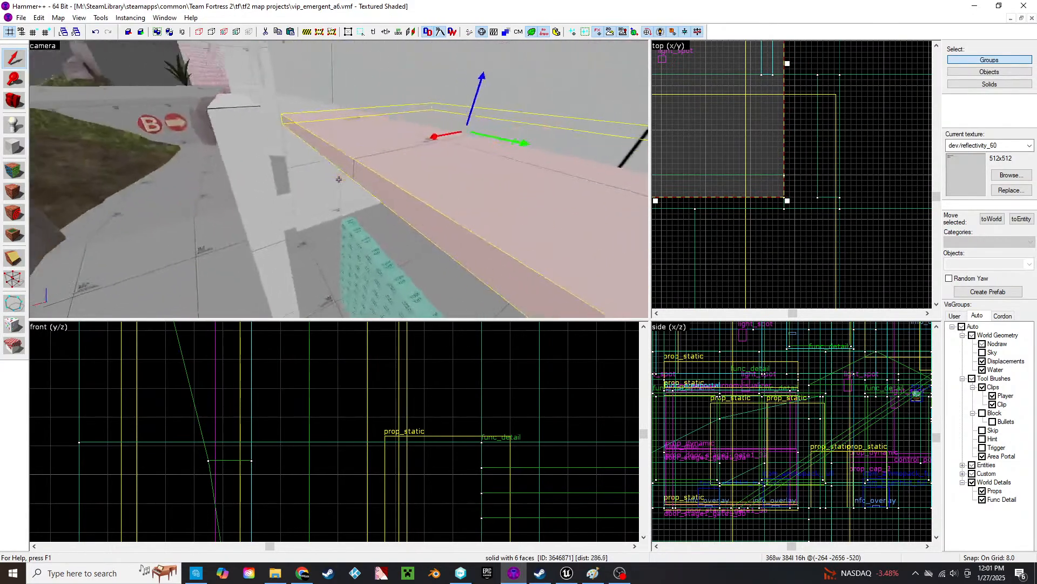
pyautogui.press('z')
pyautogui.moveTo(727, 206); pyautogui.dragTo(827, 206, button='middle')
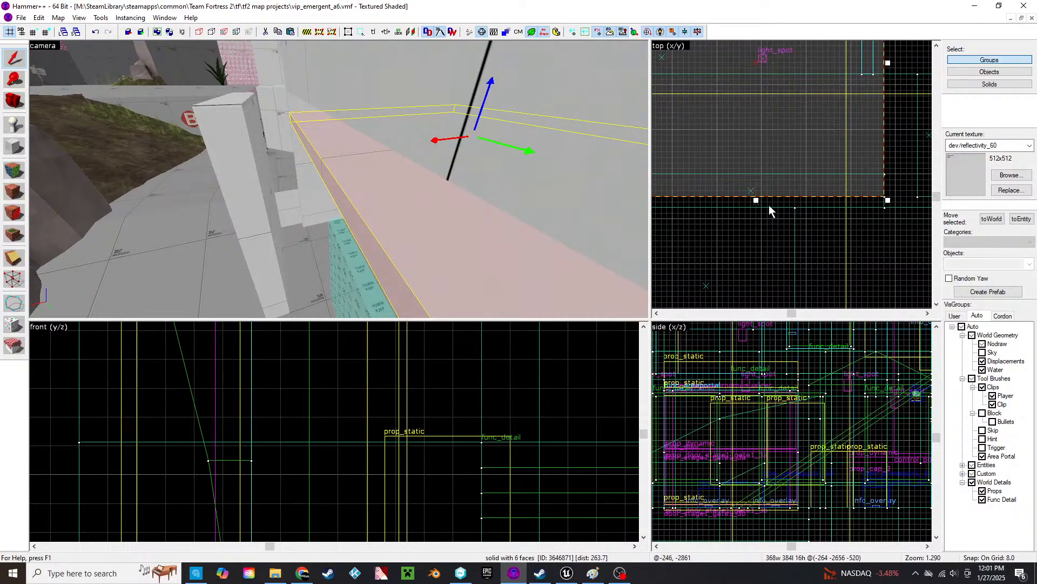
pyautogui.press('Delete')
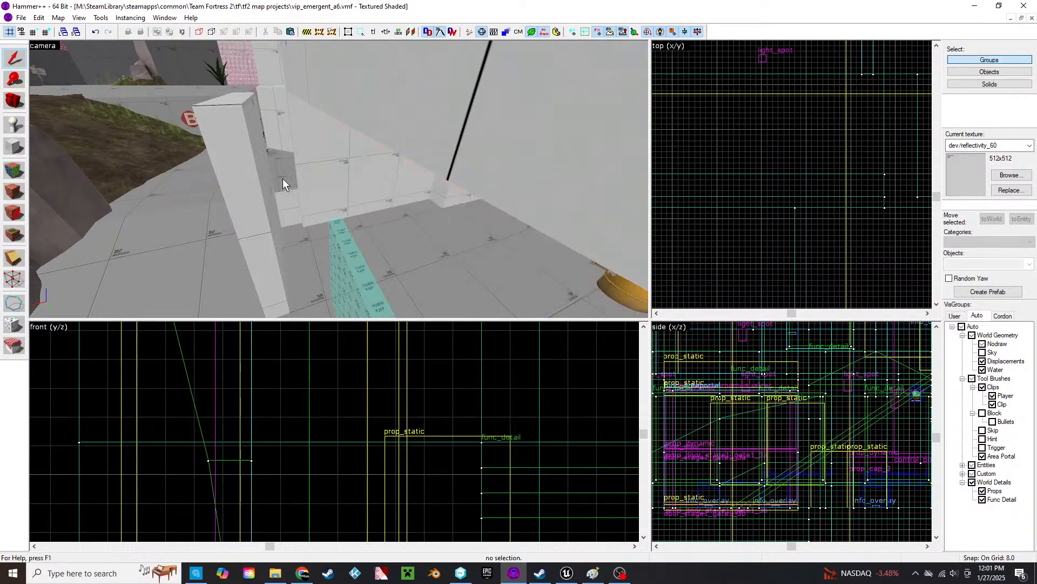
# - Move the 32 by 176-unit wall 80 units inward under the edge of the copied block and check the passage beside it
pyautogui.moveTo(919, 160); pyautogui.dragTo(884, 167, button='middle')
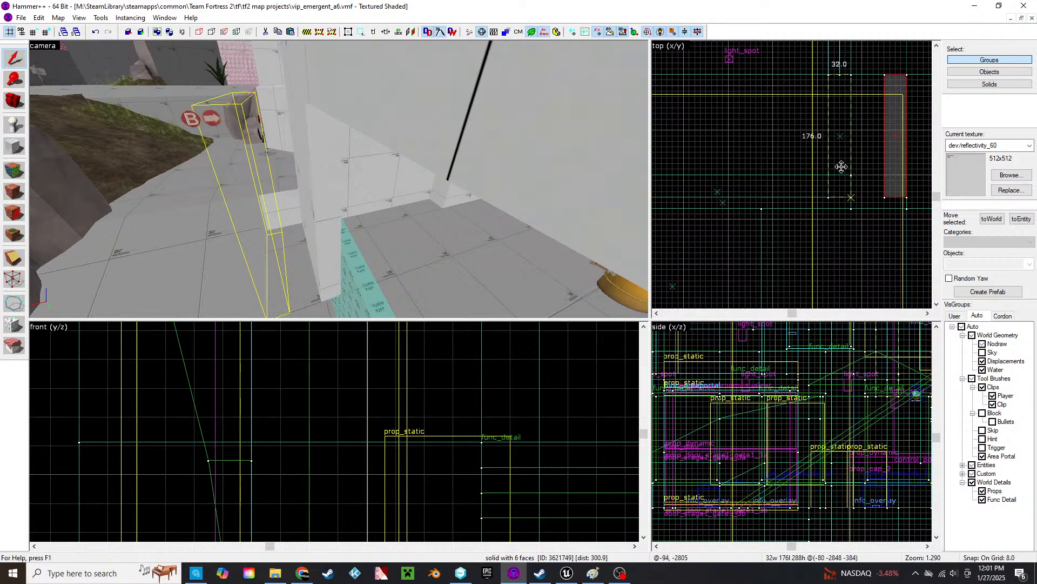
pyautogui.press('z')
pyautogui.press('w')
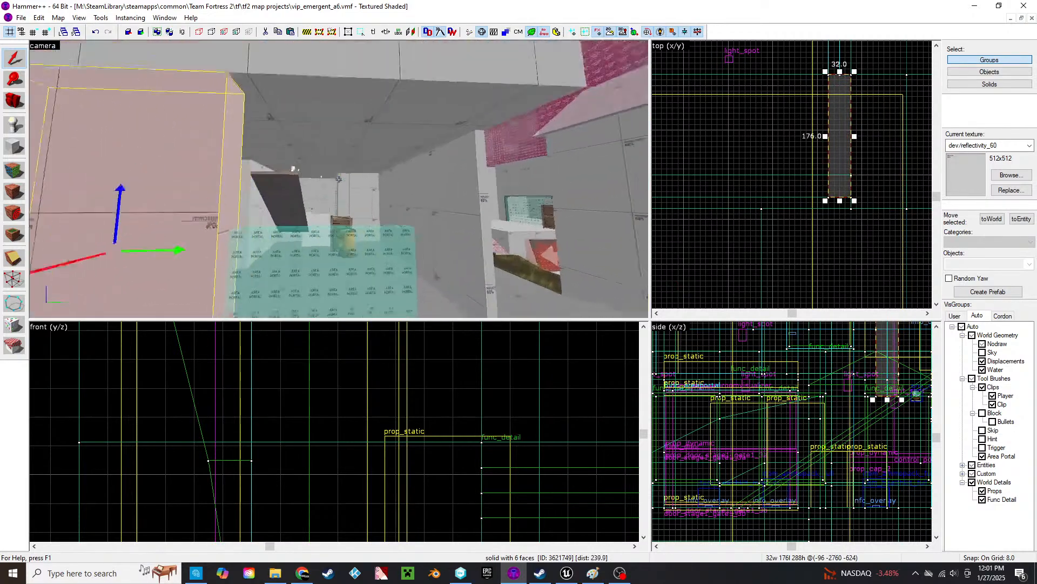
pyautogui.press('s')
pyautogui.press('d')
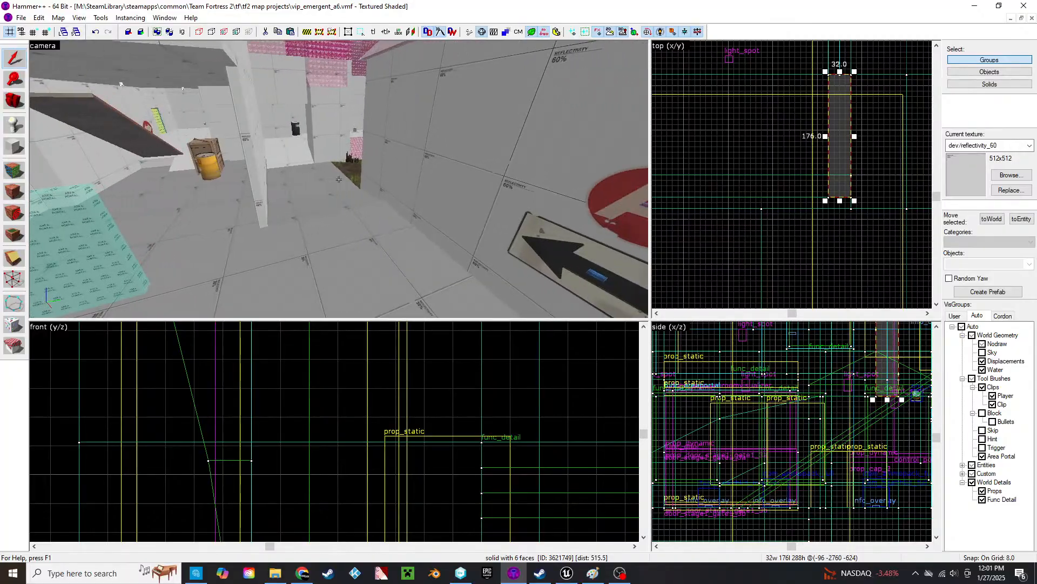
# - Select the 384 by 16-unit wall panel further along the passage and examine its base
pyautogui.press('z')
pyautogui.click(309, 187)
pyautogui.scroll(-5, 827, 169)
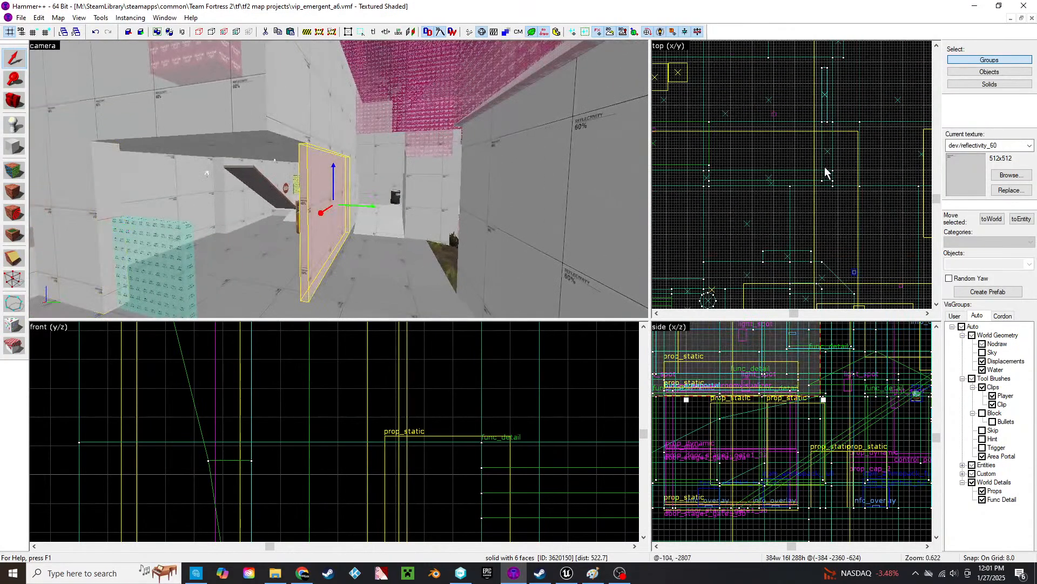
pyautogui.press('z')
pyautogui.press('w')
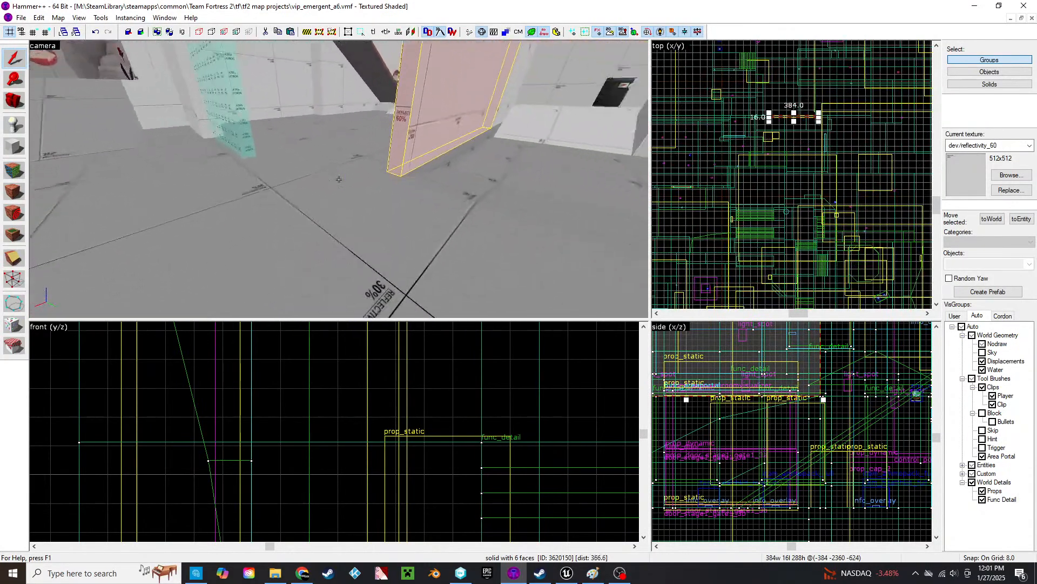
# - Lengthen the 16-unit-thick wall brush beside the passage to 496 units
pyautogui.press('z')
pyautogui.scroll(10, 831, 127)
pyautogui.moveTo(778, 75); pyautogui.dragTo(760, 163, button='middle')
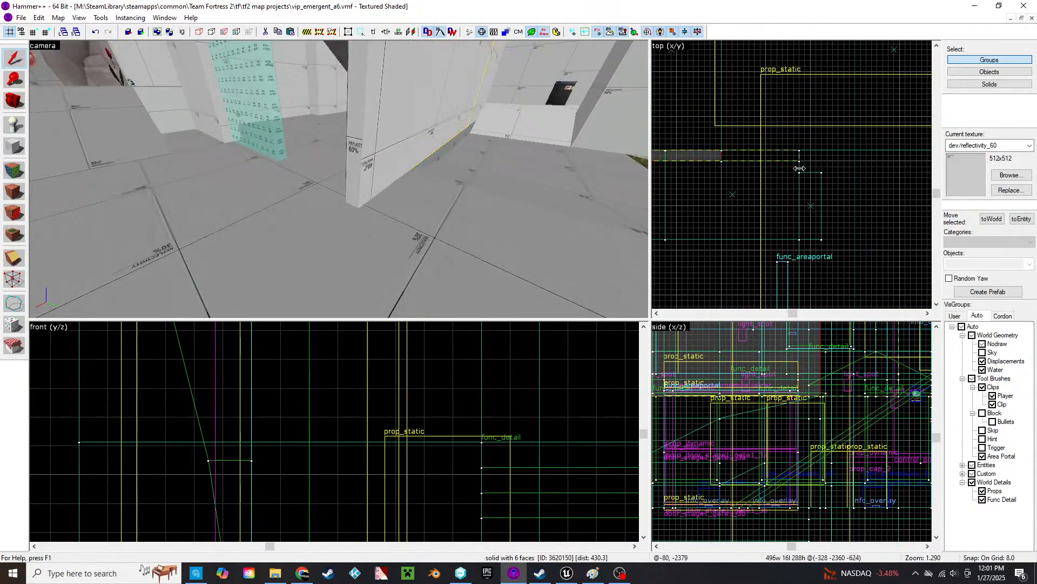
pyautogui.press('z')
pyautogui.press('w')
pyautogui.press('s')
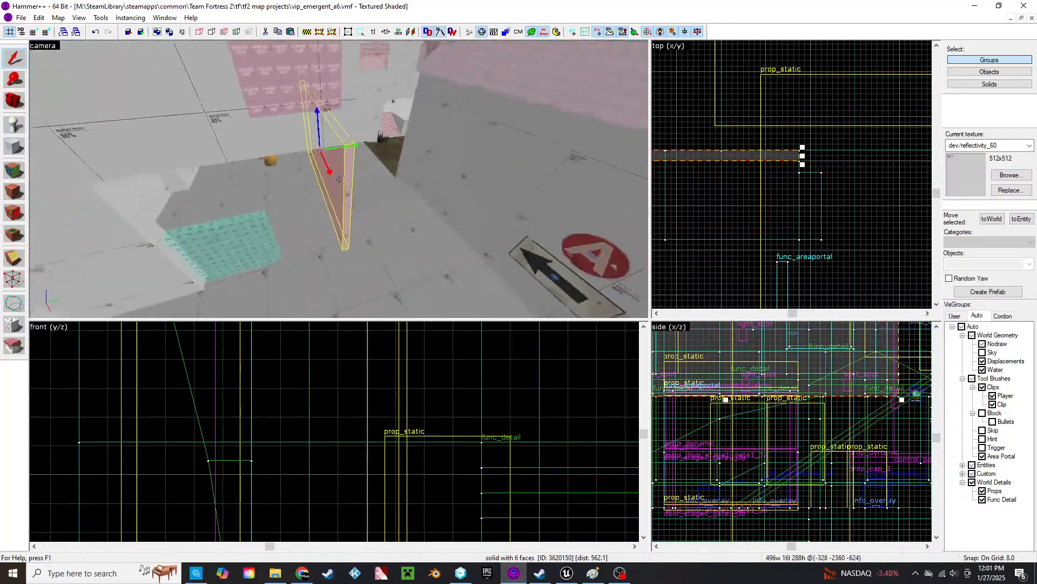
pyautogui.press('z')
pyautogui.press('z')
pyautogui.press('w')
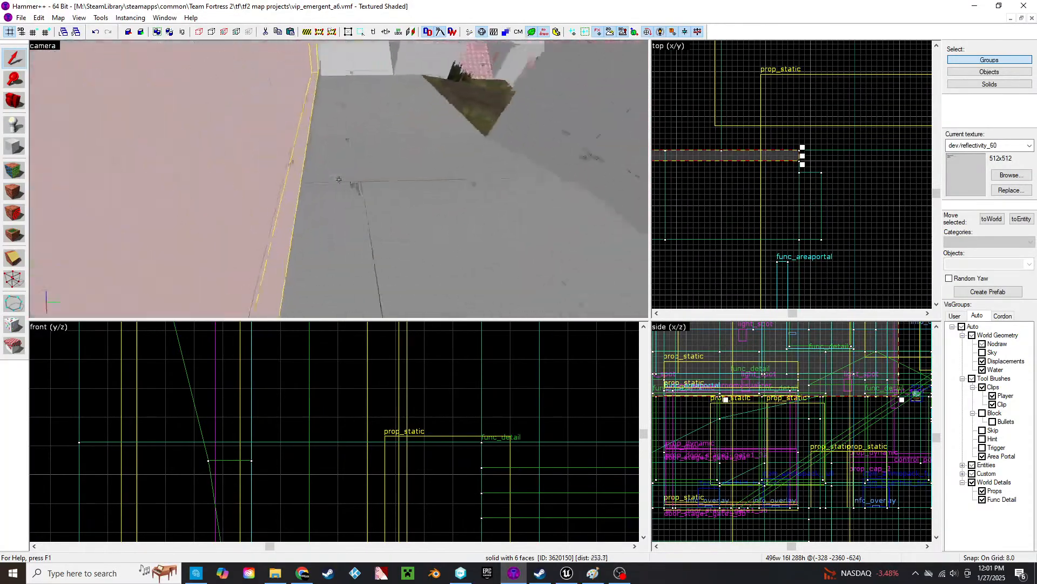
pyautogui.press('s')
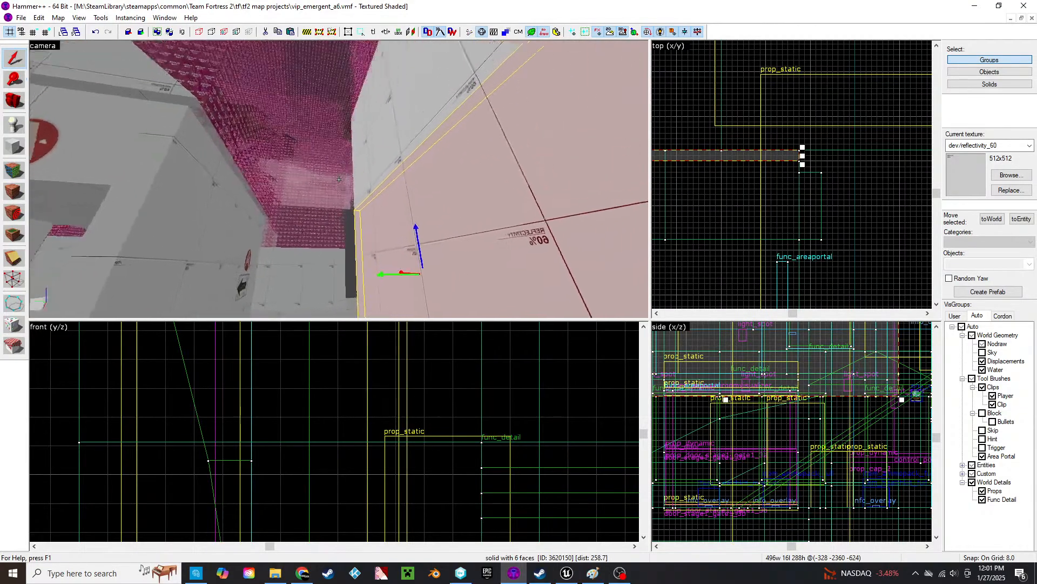
# - Delete the tall 32 by 96 unit solid standing near the end of the lengthened wall
pyautogui.click(339, 179)
pyautogui.click(339, 179)
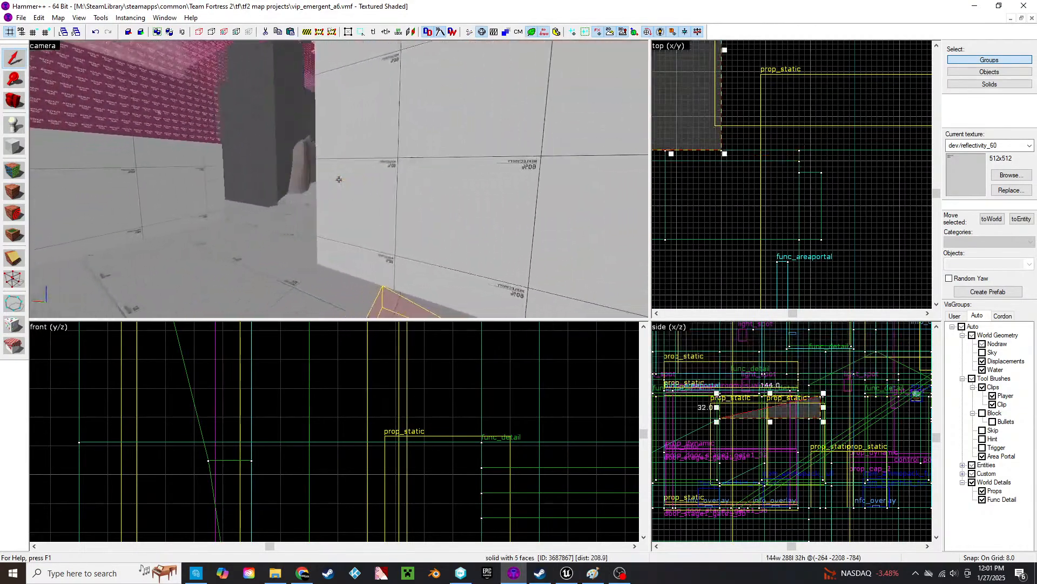
pyautogui.click(339, 179)
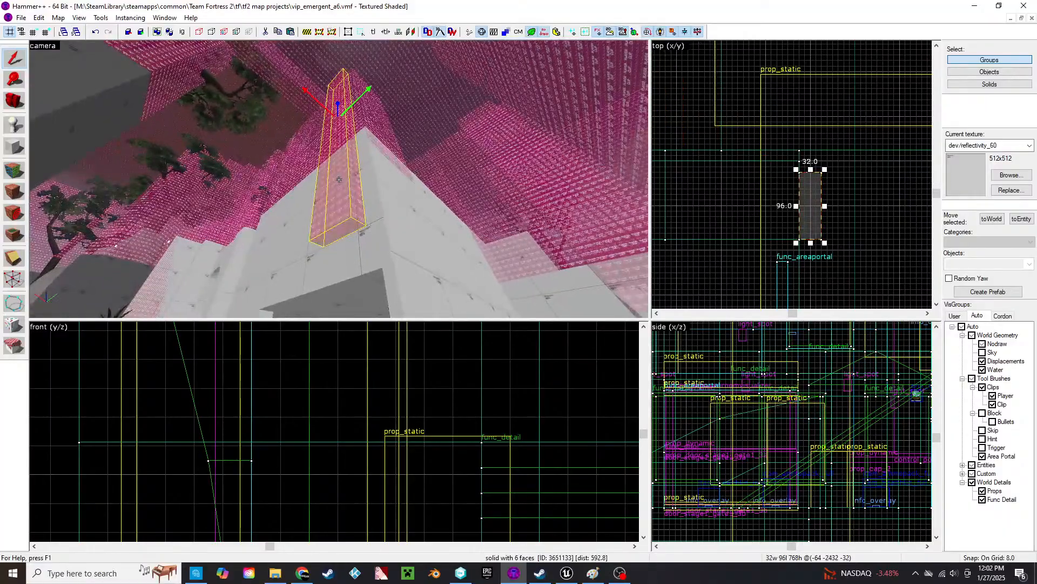
pyautogui.press('Delete')
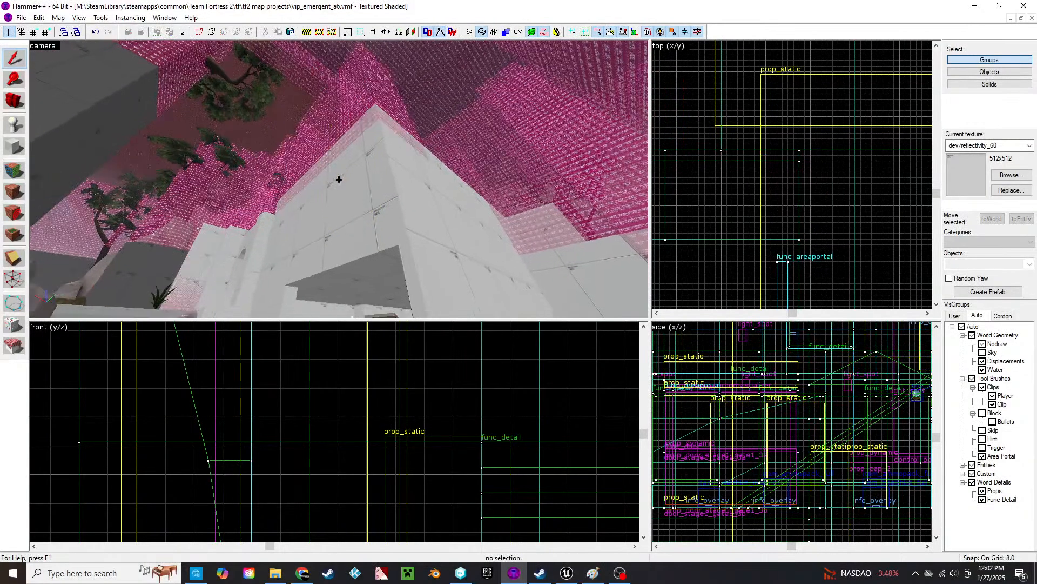
# - Duplicate the 176-unit-long wall beside the area portal opening and stretch the copy across the opening to 304 units
pyautogui.press('w')
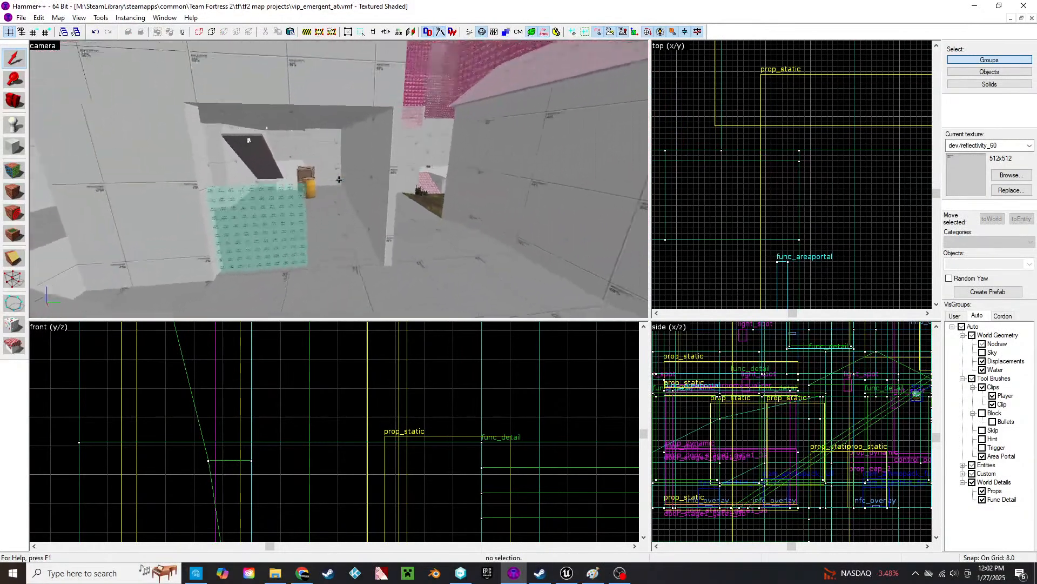
pyautogui.click(339, 179)
pyautogui.press('z')
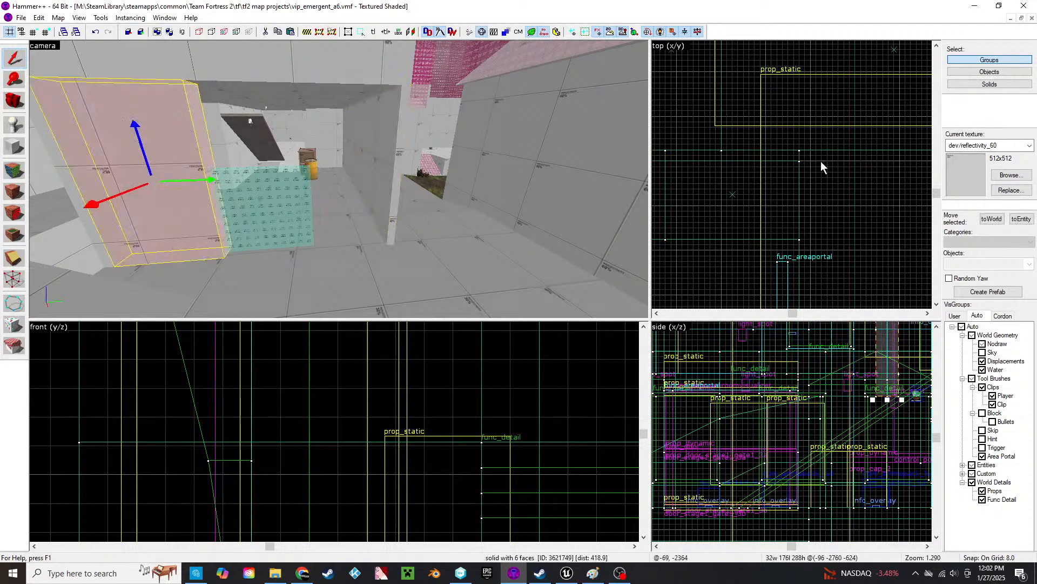
pyautogui.scroll(-10, 821, 161)
pyautogui.scroll(10, 841, 259)
pyautogui.moveTo(820, 197); pyautogui.dragTo(838, 119)
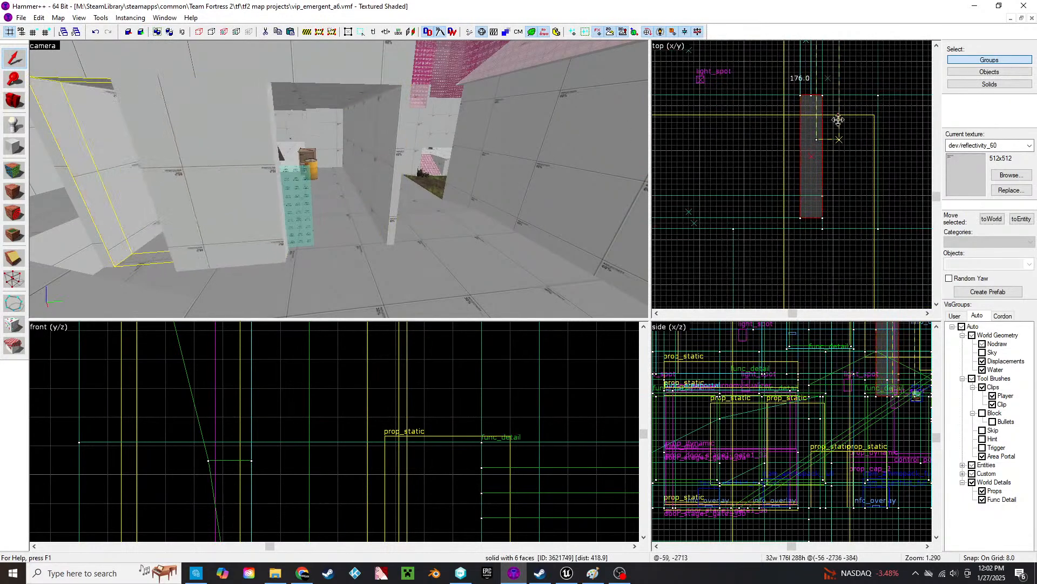
pyautogui.keyDown('shift'); pyautogui.moveTo(822, 78); pyautogui.dragTo(822, 79); pyautogui.keyUp('shift')
pyautogui.moveTo(774, 176); pyautogui.dragTo(755, 386, button='middle')
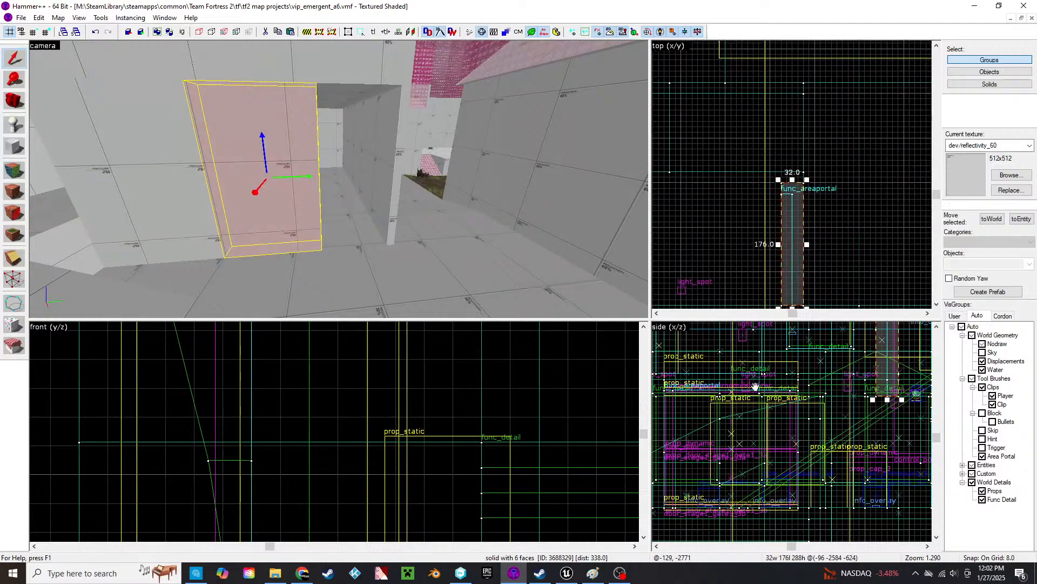
pyautogui.moveTo(792, 179); pyautogui.dragTo(792, 91)
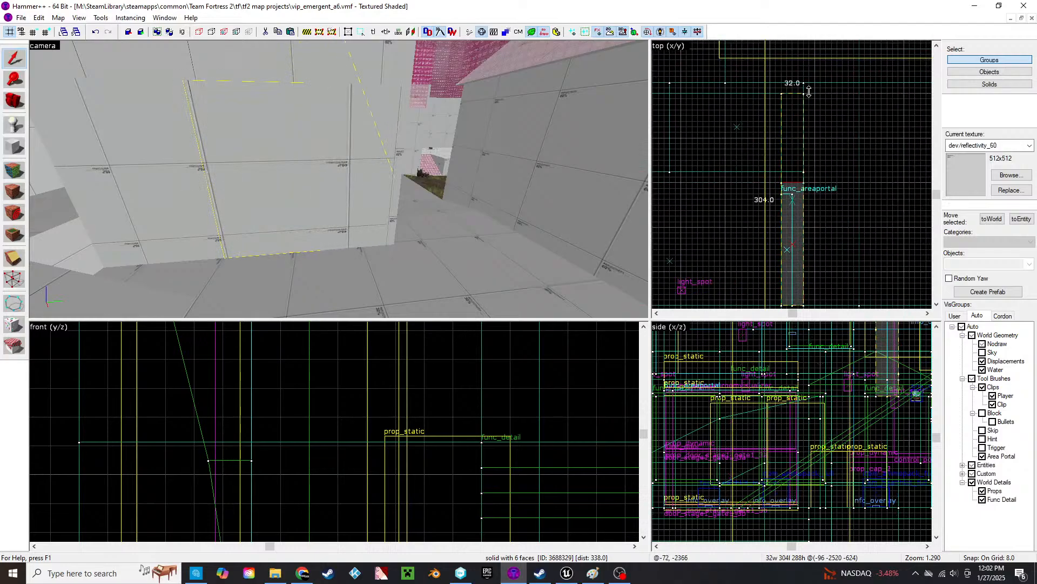
# - Raise the bottom of the copied wall to form a 32-unit-high header over the opening
pyautogui.moveTo(765, 278); pyautogui.dragTo(766, 226, button='middle')
pyautogui.moveTo(873, 400); pyautogui.dragTo(732, 494, button='middle')
pyautogui.moveTo(745, 493); pyautogui.dragTo(743, 463)
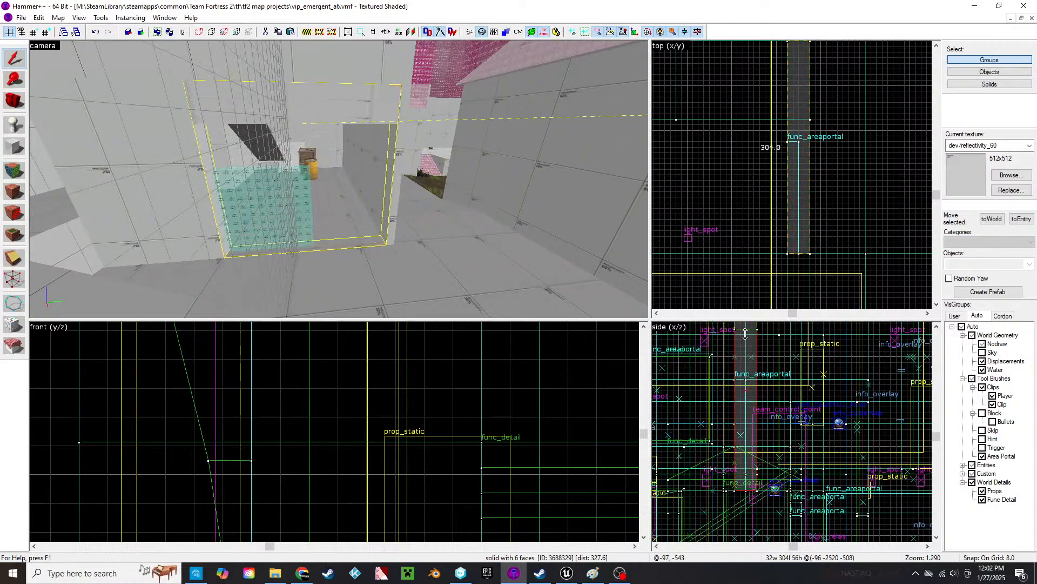
pyautogui.moveTo(745, 322); pyautogui.dragTo(742, 346)
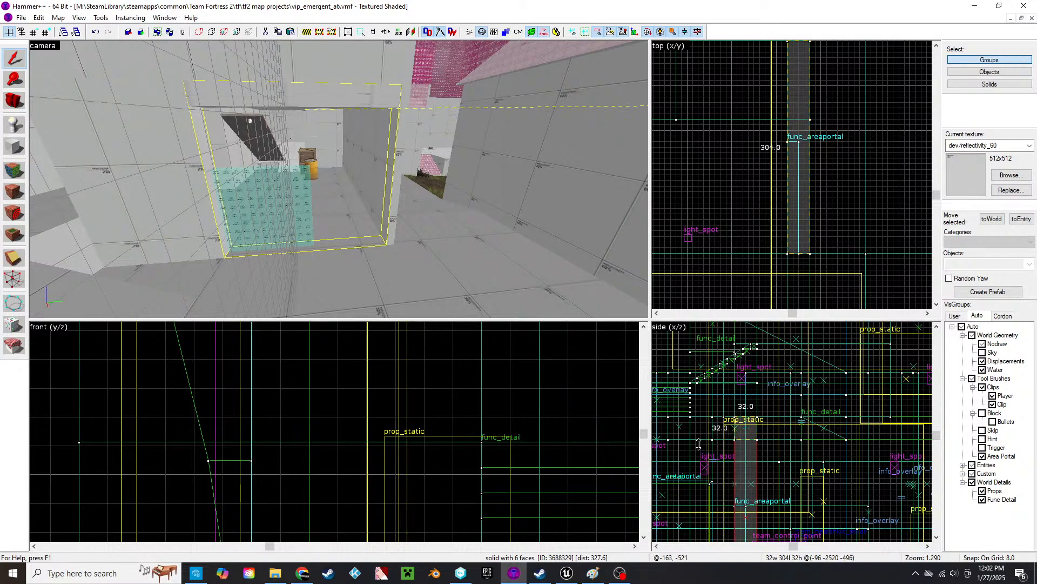
# - Check the opening from both sides and set the header's height to 64 units
pyautogui.press('z')
pyautogui.press('w')
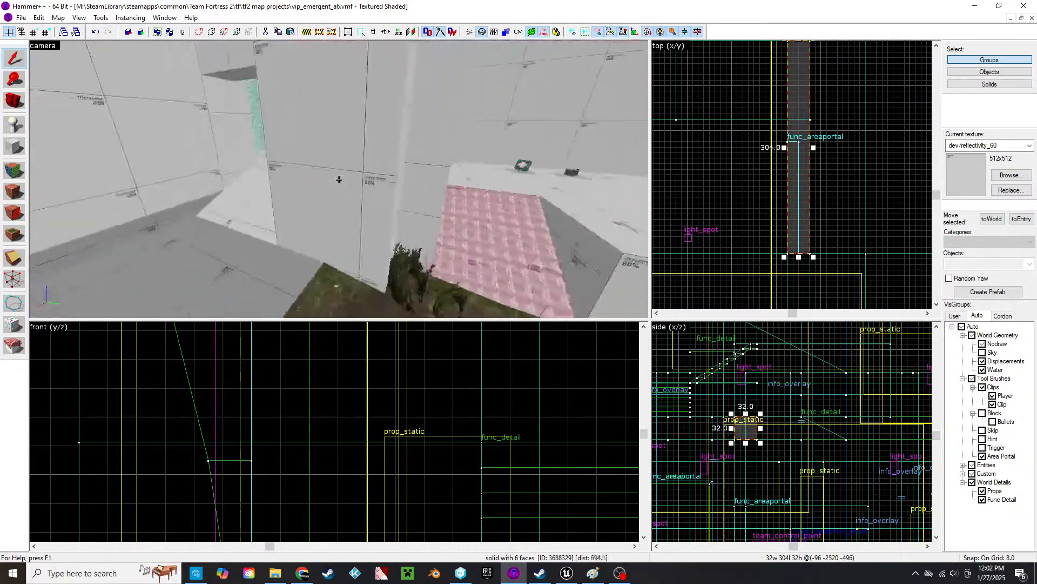
pyautogui.press('w')
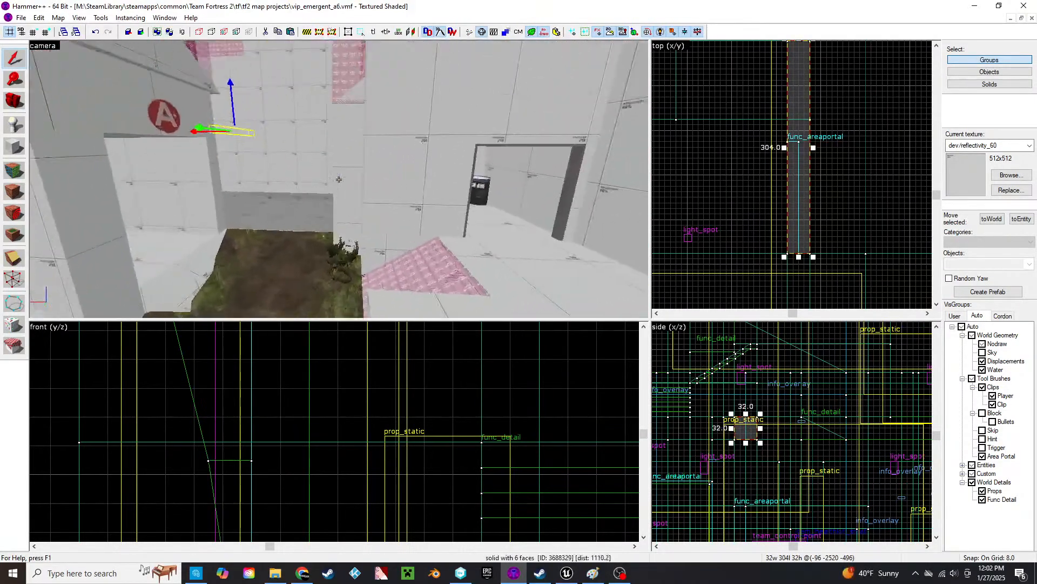
pyautogui.press('w')
pyautogui.click(339, 179)
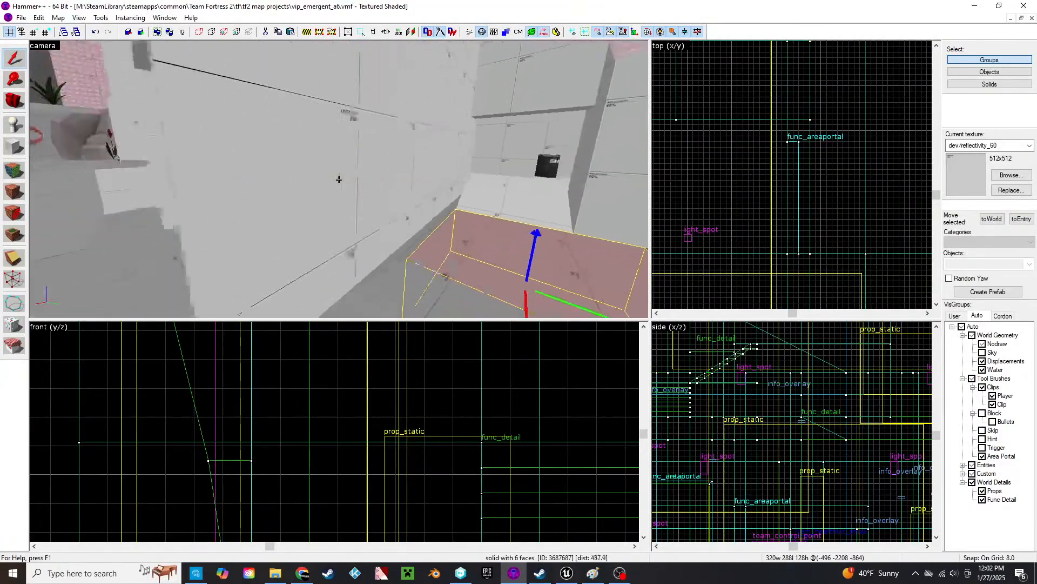
pyautogui.press('s')
pyautogui.press('w')
pyautogui.press('z')
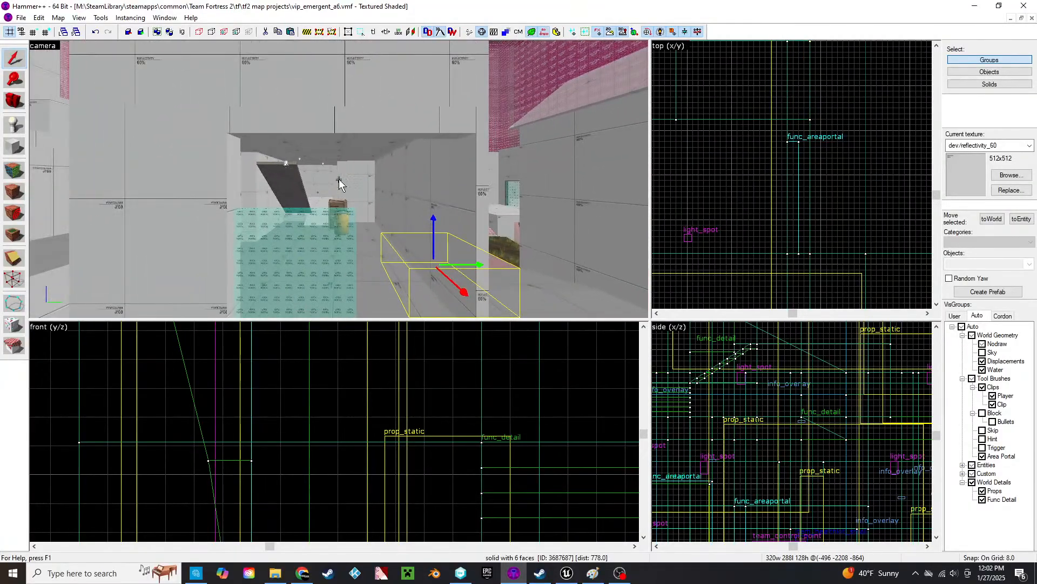
pyautogui.scroll(3, 796, 441)
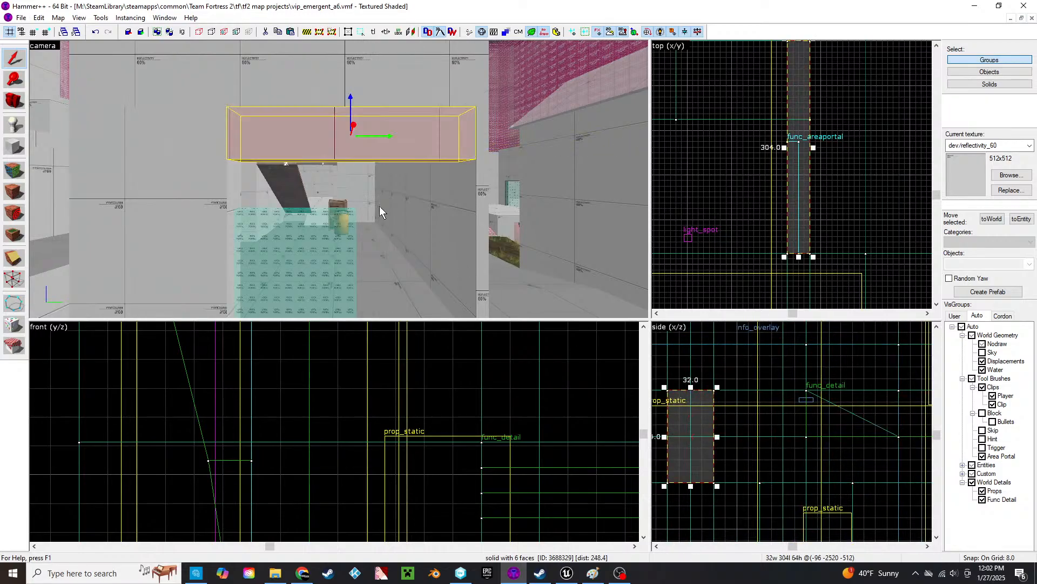
# - Delete the slanted func_detail beam hanging below the ceiling of the room behind the opening
pyautogui.press('z')
pyautogui.press('s')
pyautogui.press('w')
pyautogui.press('z')
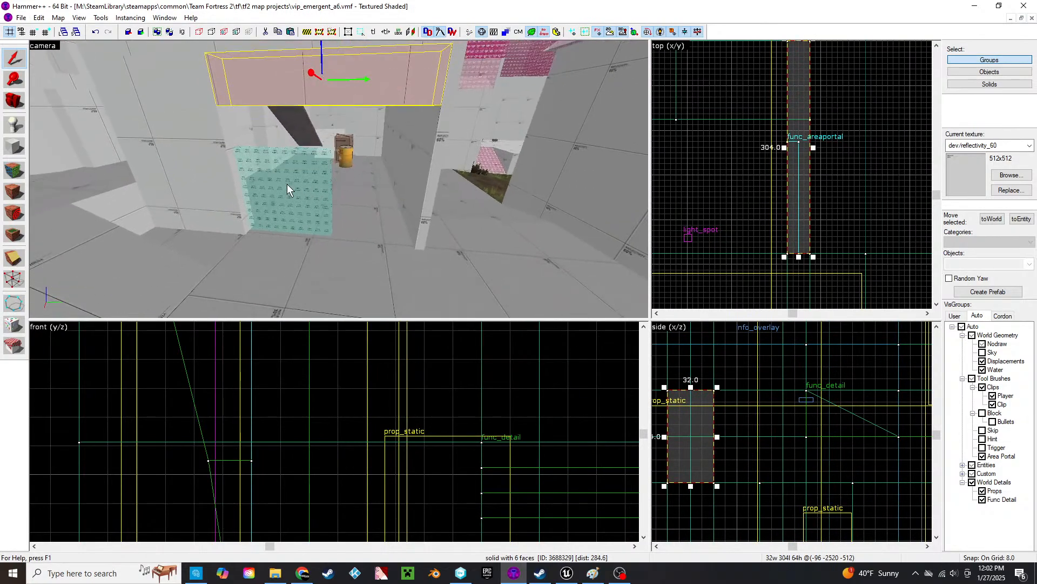
pyautogui.press('z')
pyautogui.press('w')
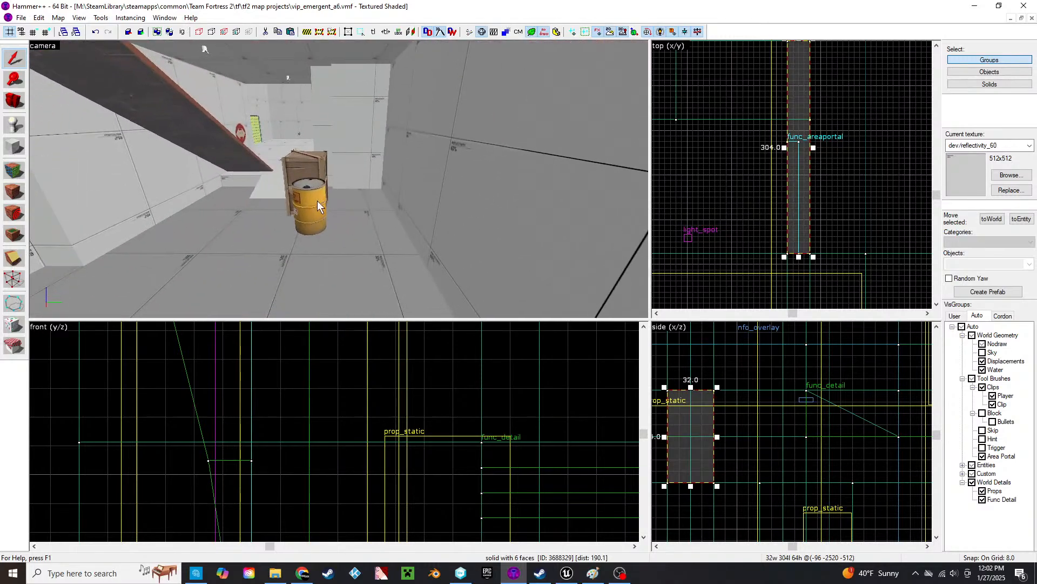
pyautogui.press('z')
pyautogui.press('w')
pyautogui.press('z')
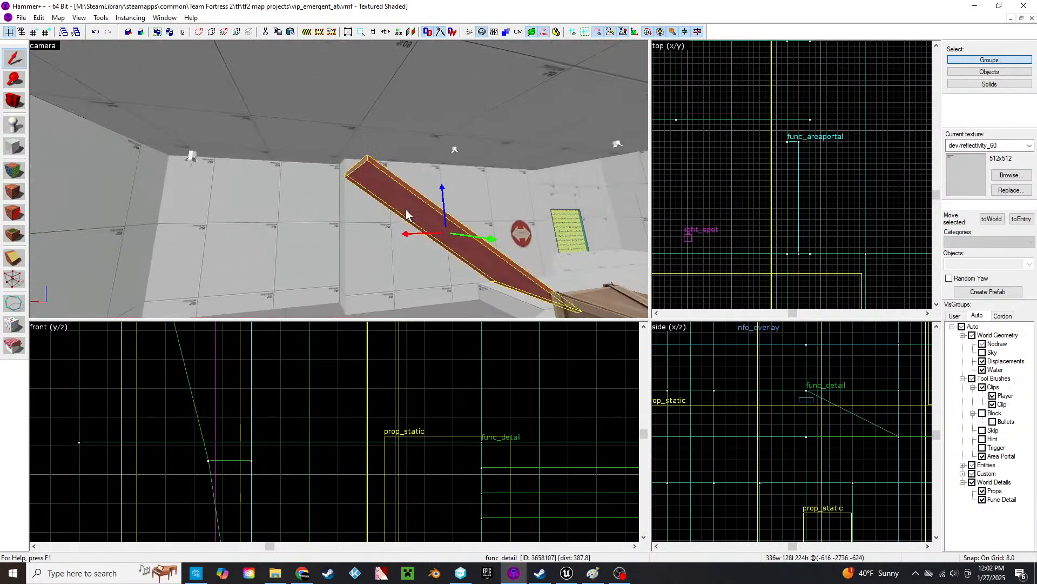
pyautogui.press('Delete')
pyautogui.click(413, 104)
pyautogui.click(354, 108)
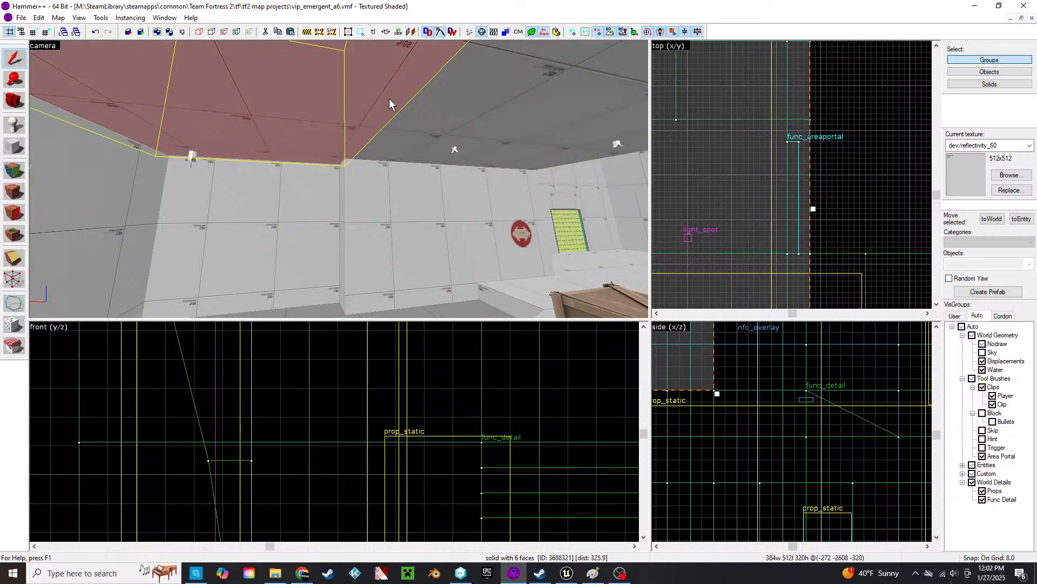
# - Delete the wooden crate and the yellow barrel props from the room
pyautogui.press('z')
pyautogui.click(338, 179)
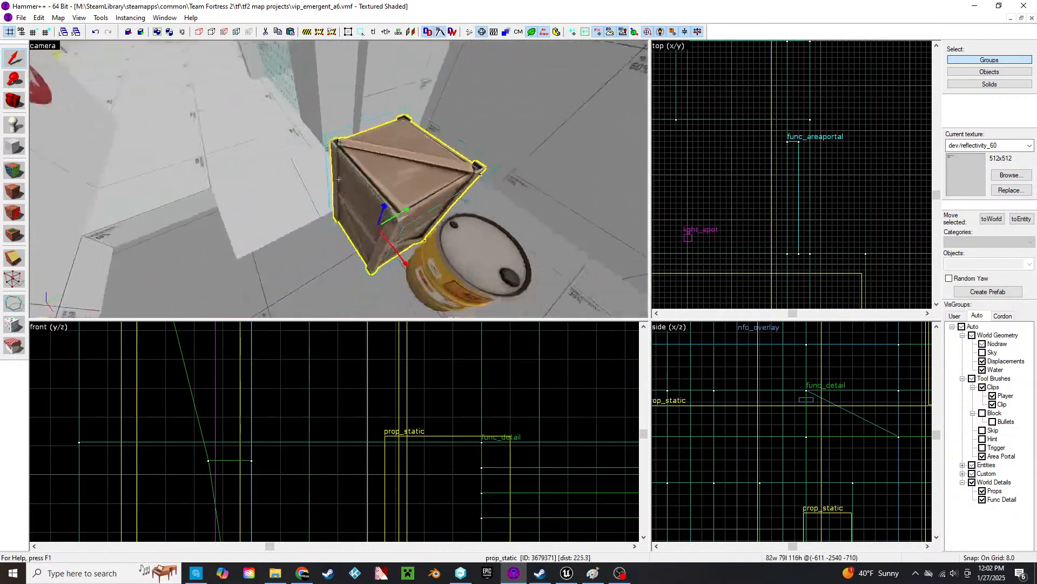
pyautogui.press('a')
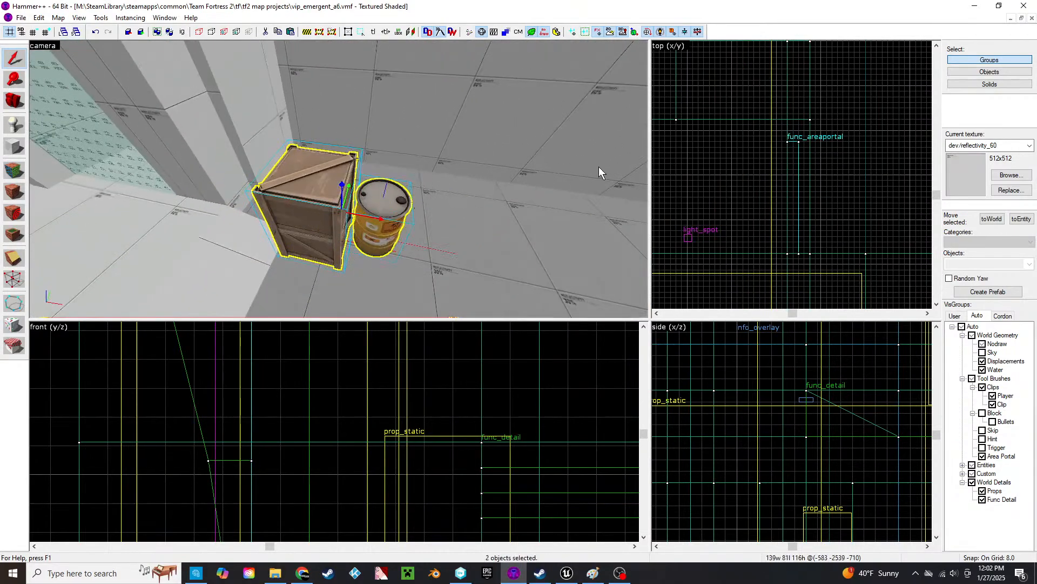
pyautogui.press('Delete')
# - Show all auto VisGroups and delete the orange tool brush in the room's corner
pyautogui.press('z')
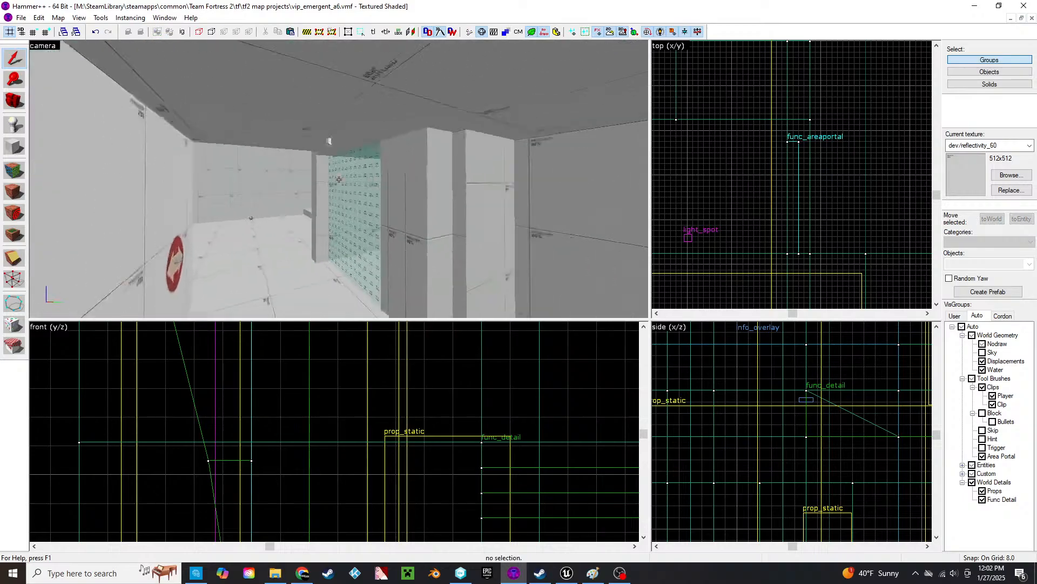
pyautogui.press('w')
pyautogui.press('z')
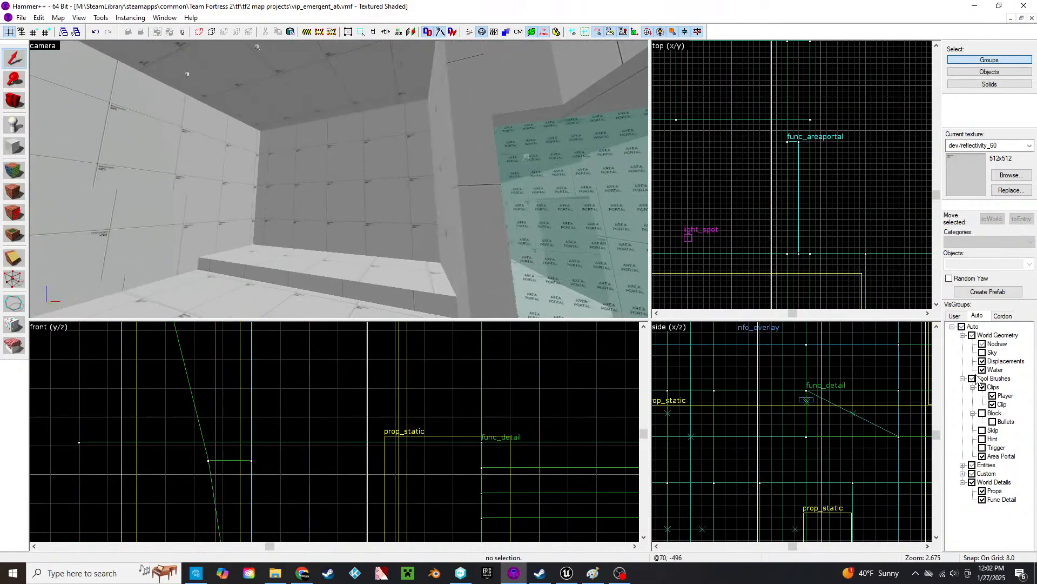
pyautogui.click(962, 327)
pyautogui.click(962, 327)
pyautogui.press('z')
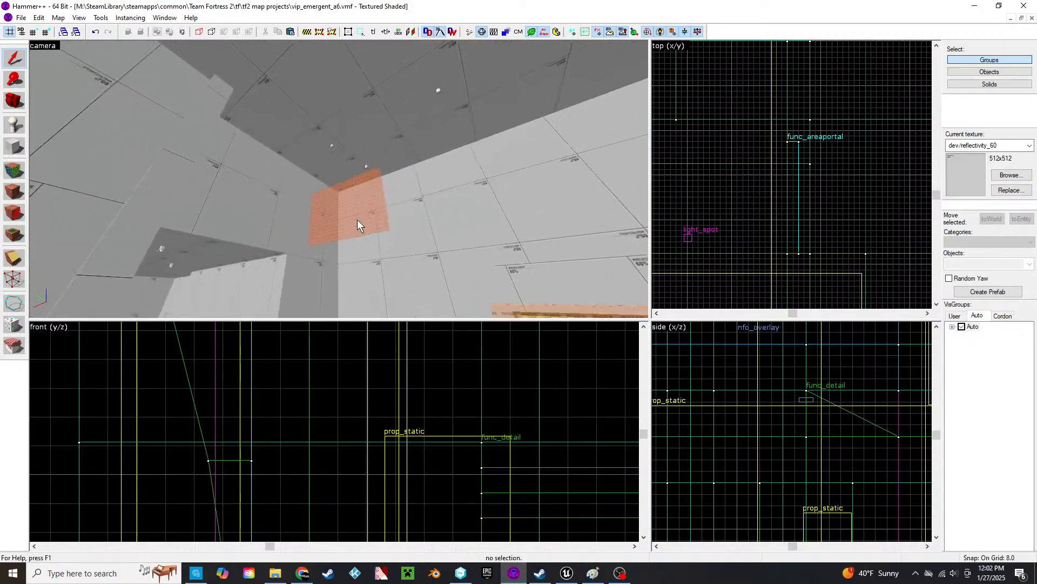
pyautogui.press('Delete')
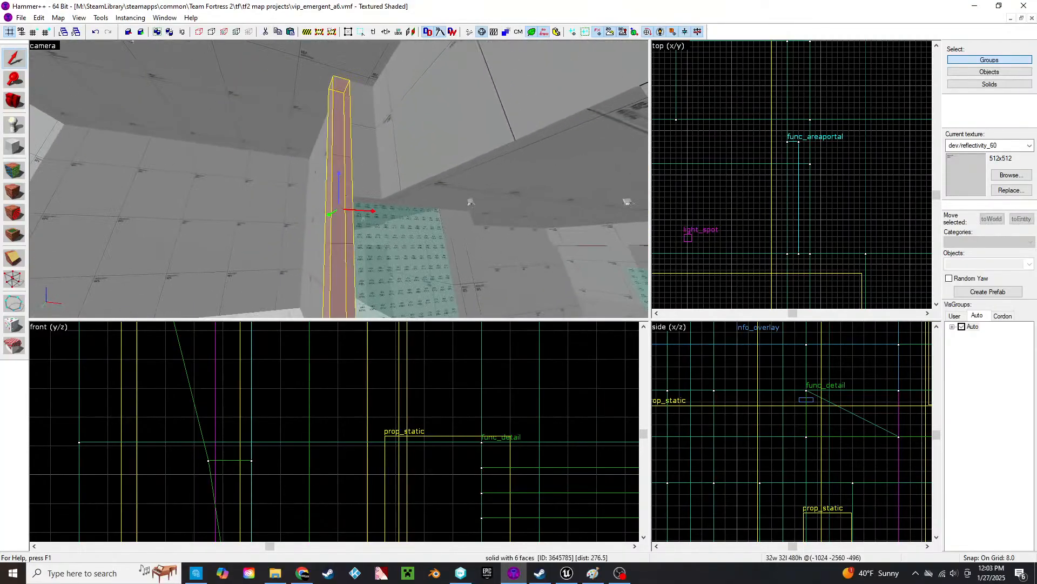
# - Examine the long raised ledge brush along the room's wall and locate its extents in the top and front views
pyautogui.press('w')
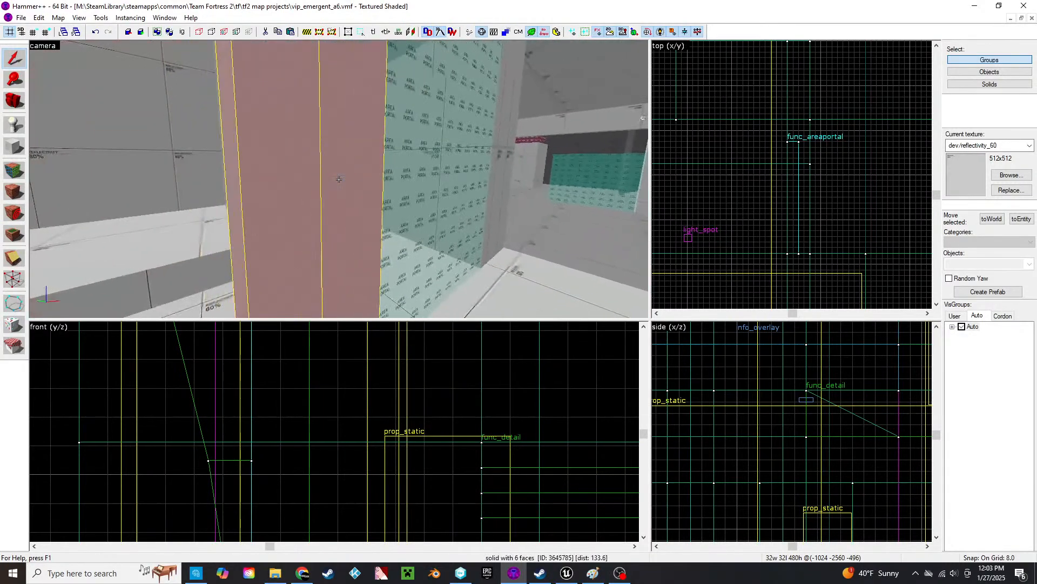
pyautogui.click(339, 178)
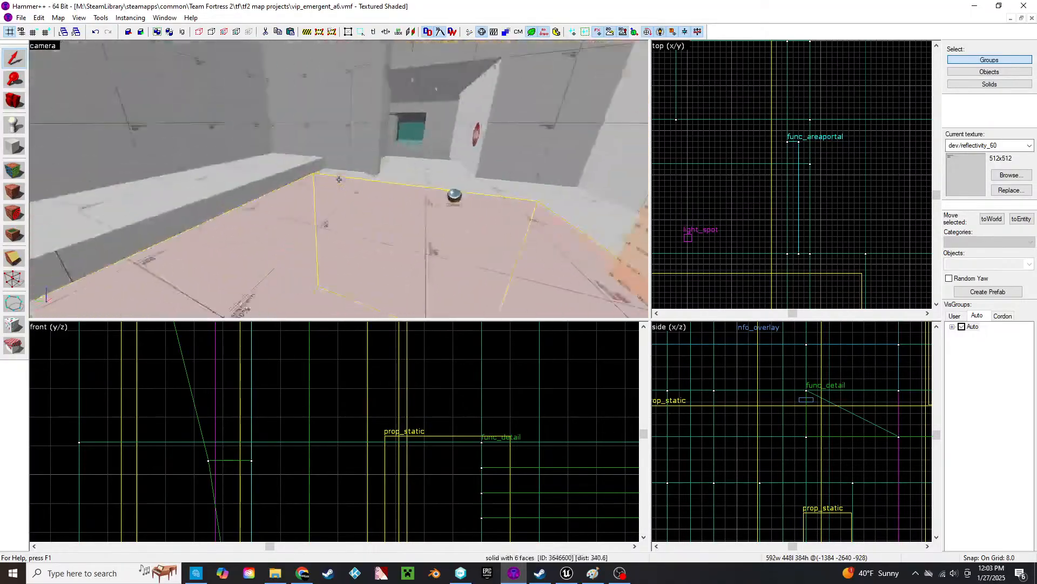
pyautogui.press('z')
pyautogui.click(325, 180)
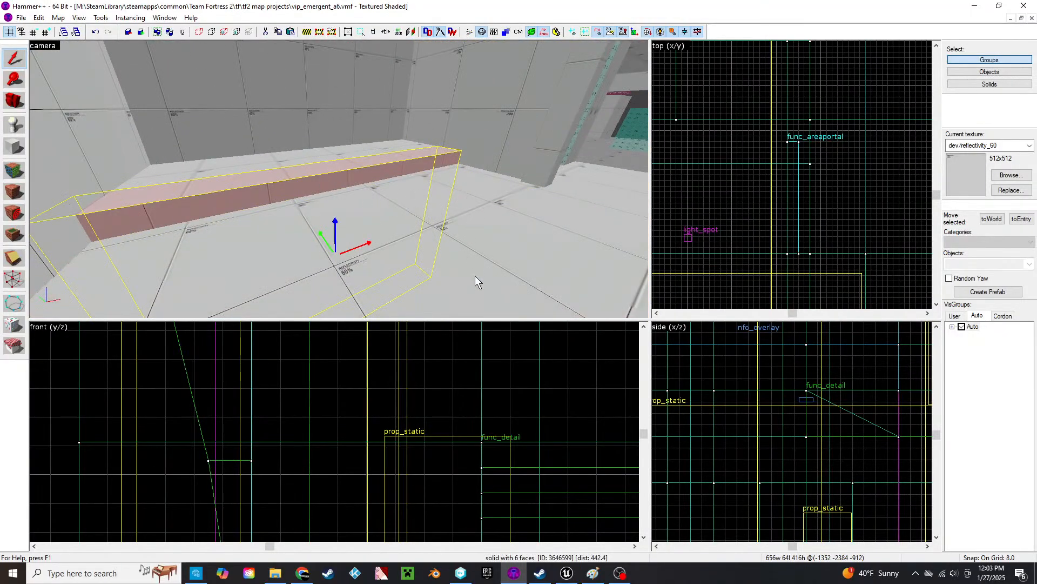
pyautogui.scroll(-2, 665, 195)
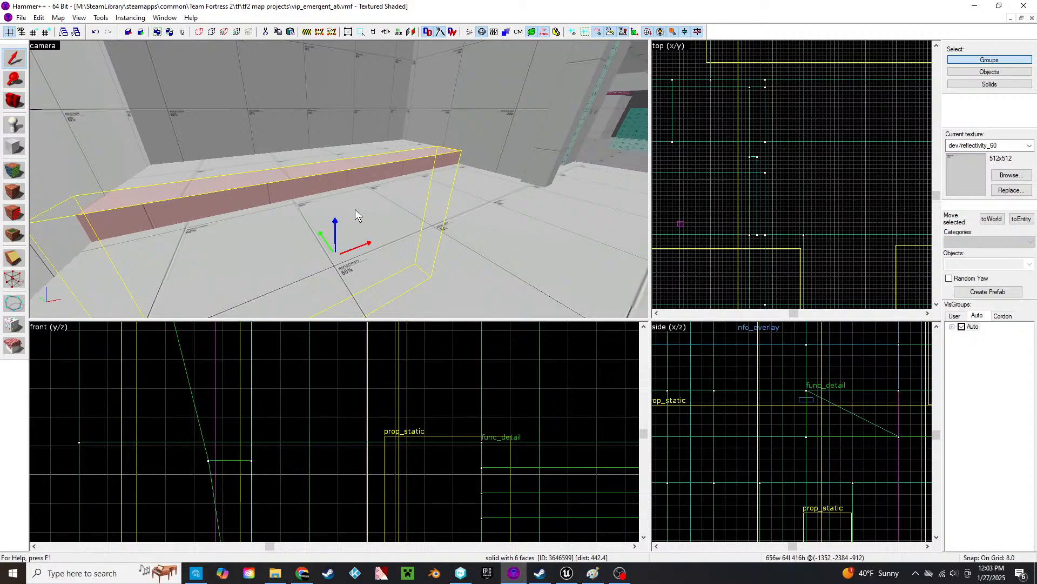
pyautogui.scroll(-5, 766, 211)
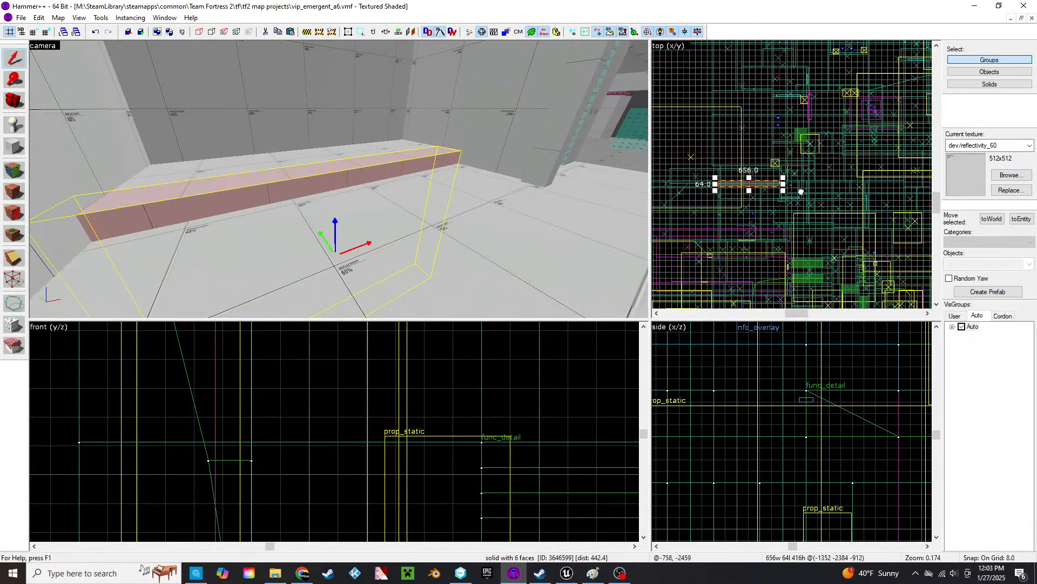
pyautogui.scroll(6, 737, 170)
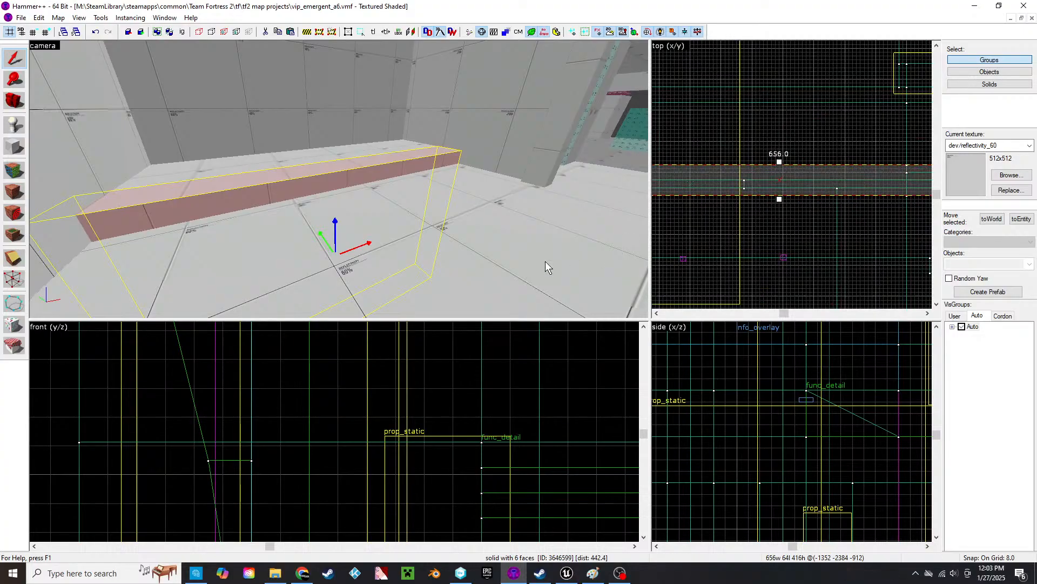
pyautogui.scroll(-10, 298, 405)
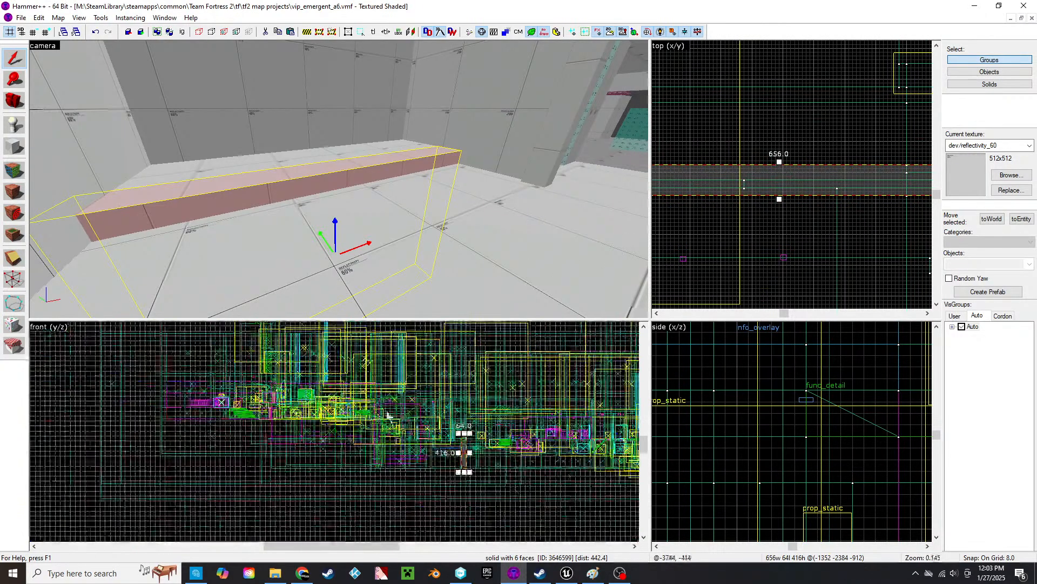
pyautogui.scroll(7, 459, 433)
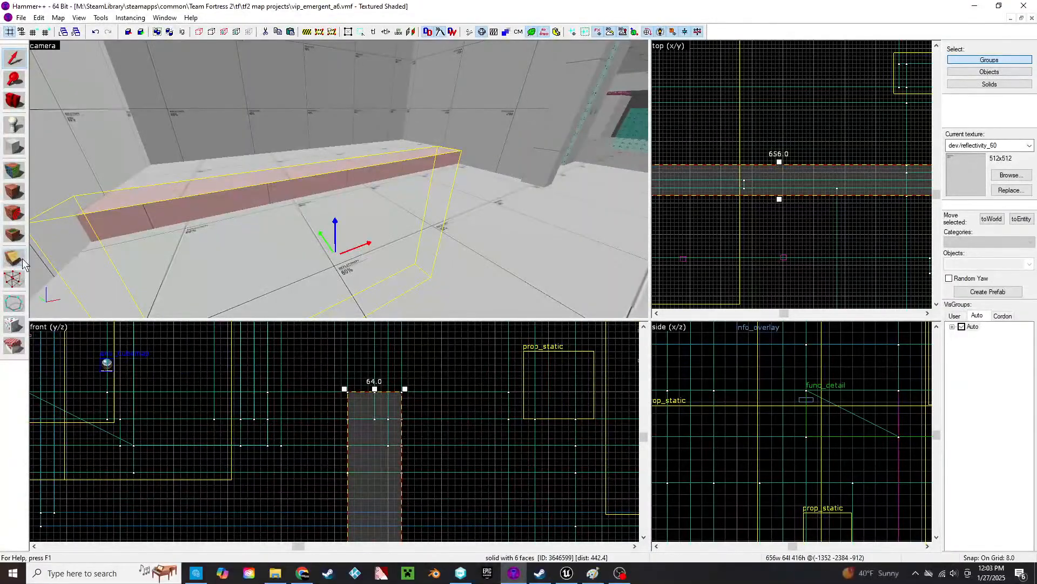
pyautogui.scroll(-2, 864, 156)
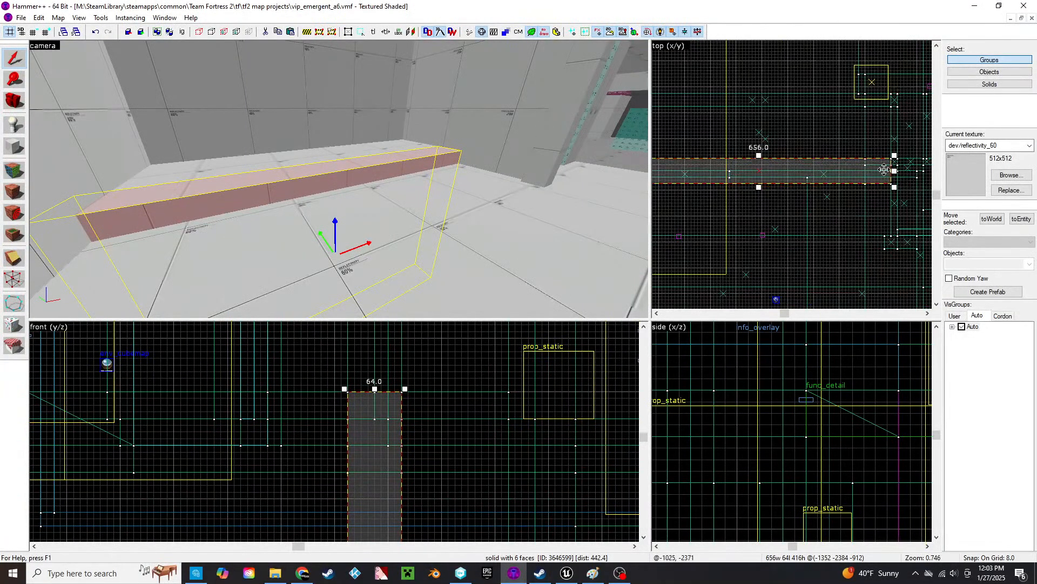
# - Split the 656-unit-long ledge brush across its width, 32 units from its west end, keeping both pieces
pyautogui.click(43, 154)
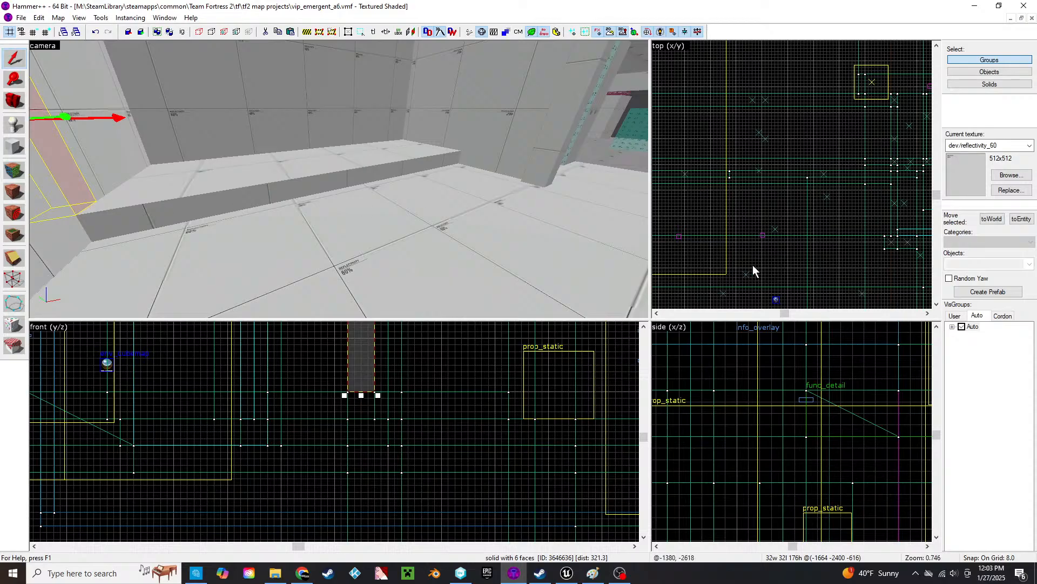
pyautogui.scroll(-3, 753, 264)
pyautogui.scroll(4, 707, 225)
pyautogui.moveTo(697, 216); pyautogui.dragTo(744, 219, button='middle')
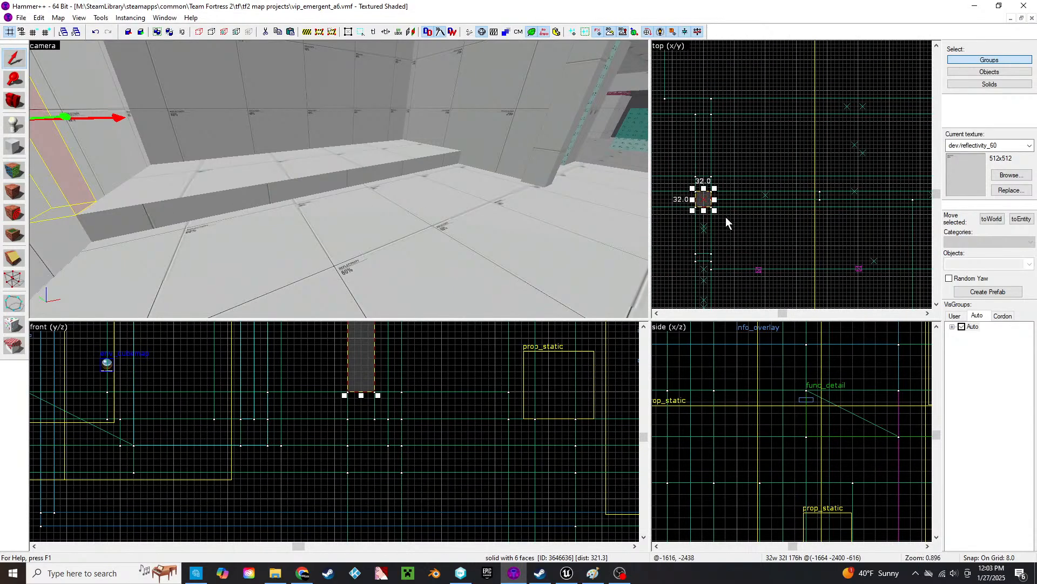
pyautogui.scroll(4, 720, 211)
pyautogui.click(154, 217)
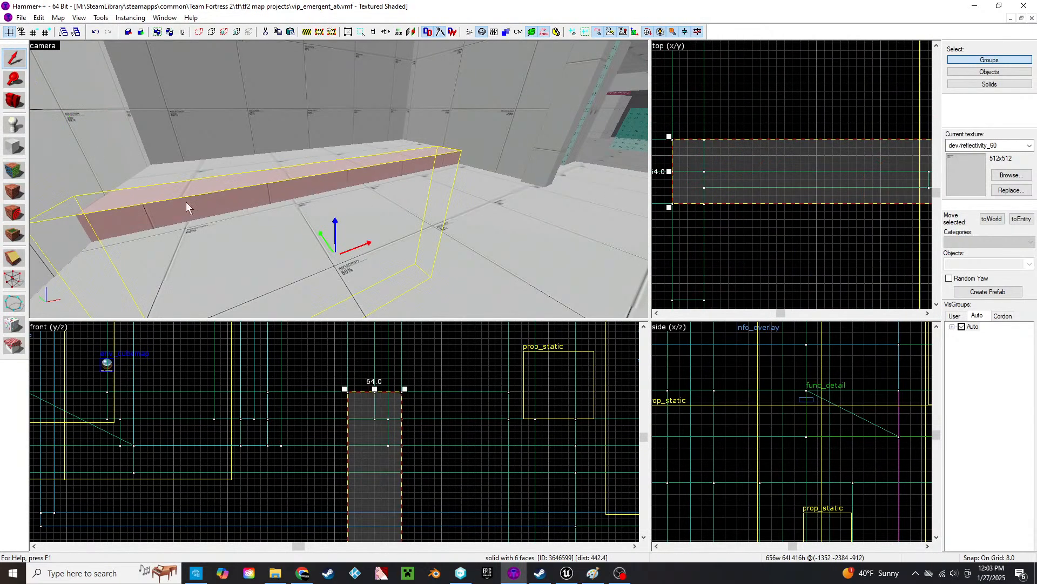
pyautogui.click(17, 256)
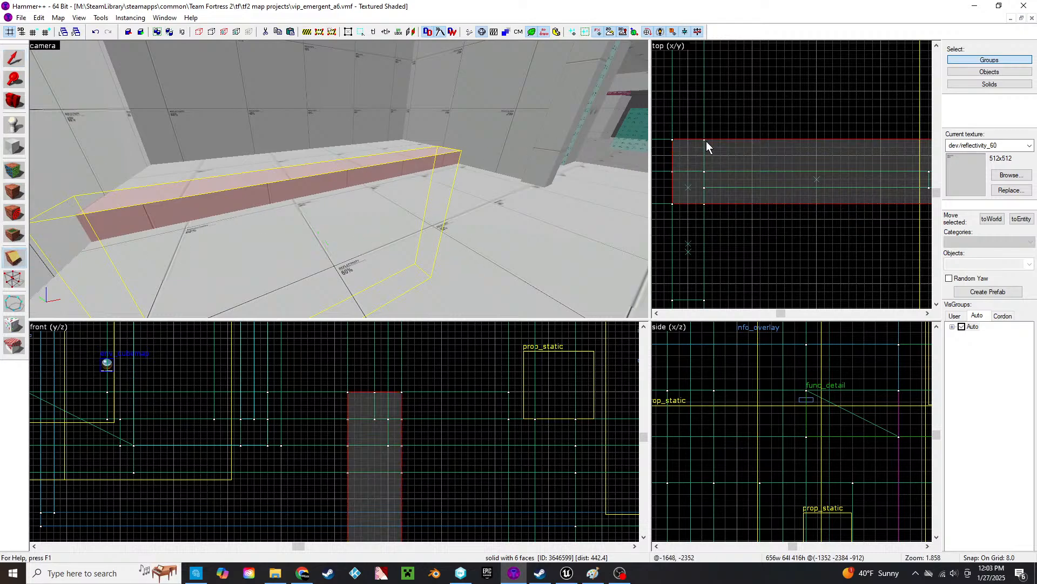
pyautogui.moveTo(705, 141); pyautogui.dragTo(708, 166)
pyautogui.press('Return')
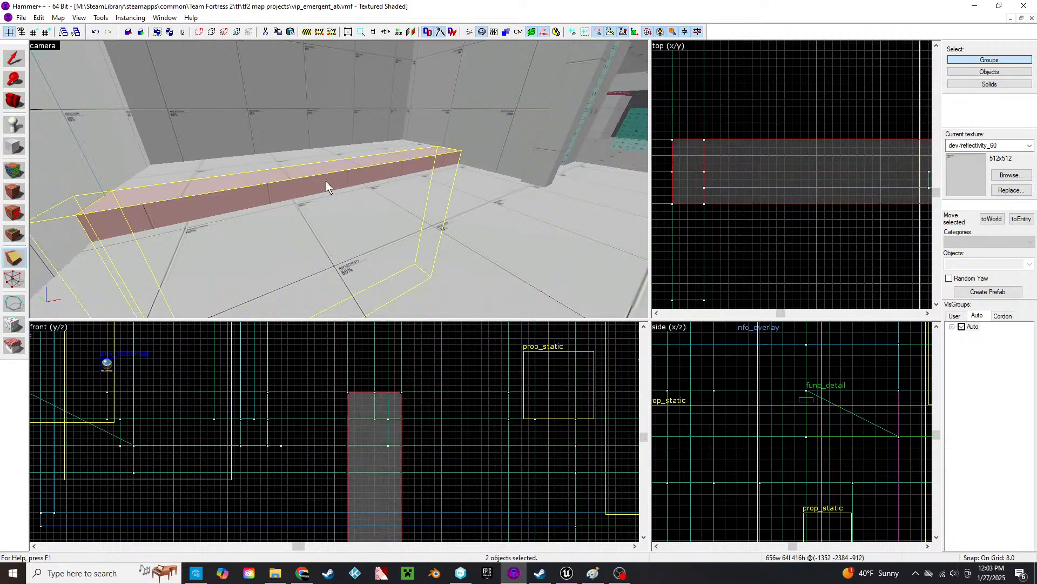
# - Slope the top of the ledge's long piece by lowering its room-side top edge 32 units with vertex editing
pyautogui.click(16, 58)
pyautogui.click(134, 63)
pyautogui.click(285, 199)
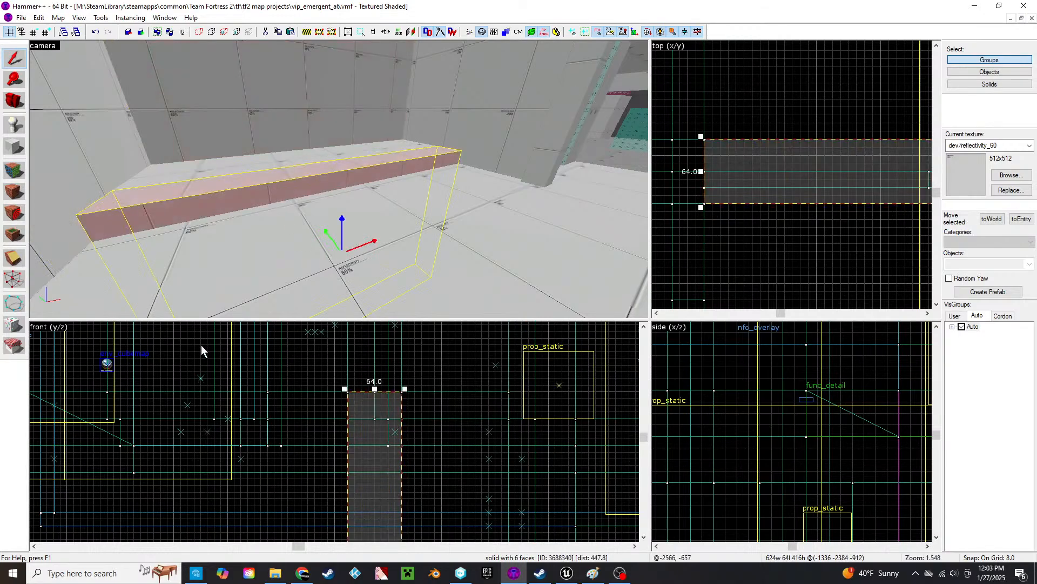
pyautogui.hotkey('shift', 'v')
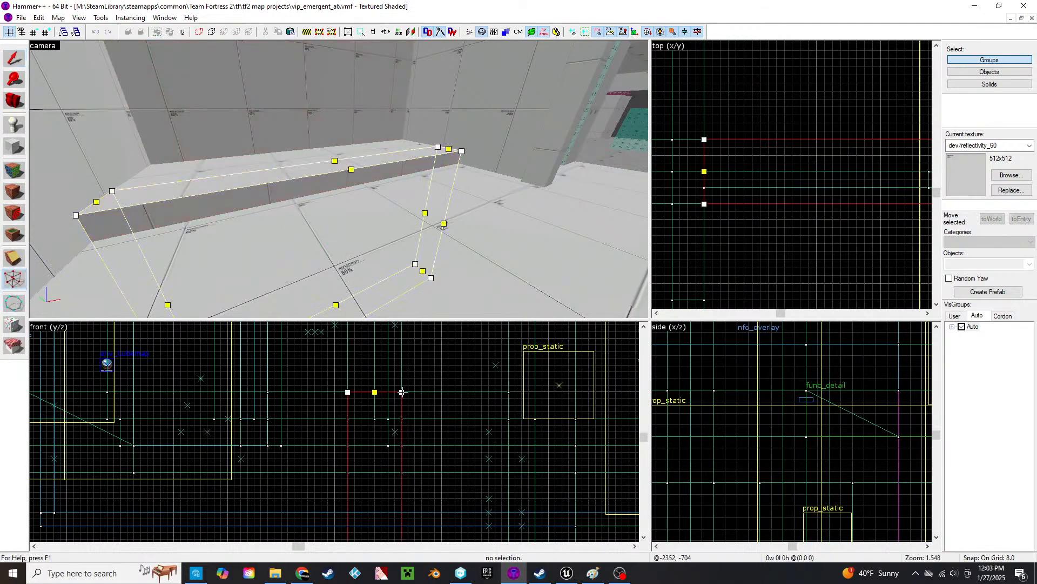
pyautogui.moveTo(402, 391); pyautogui.dragTo(402, 411)
pyautogui.hotkey('ctrl', 'z')
pyautogui.moveTo(347, 391); pyautogui.dragTo(344, 417)
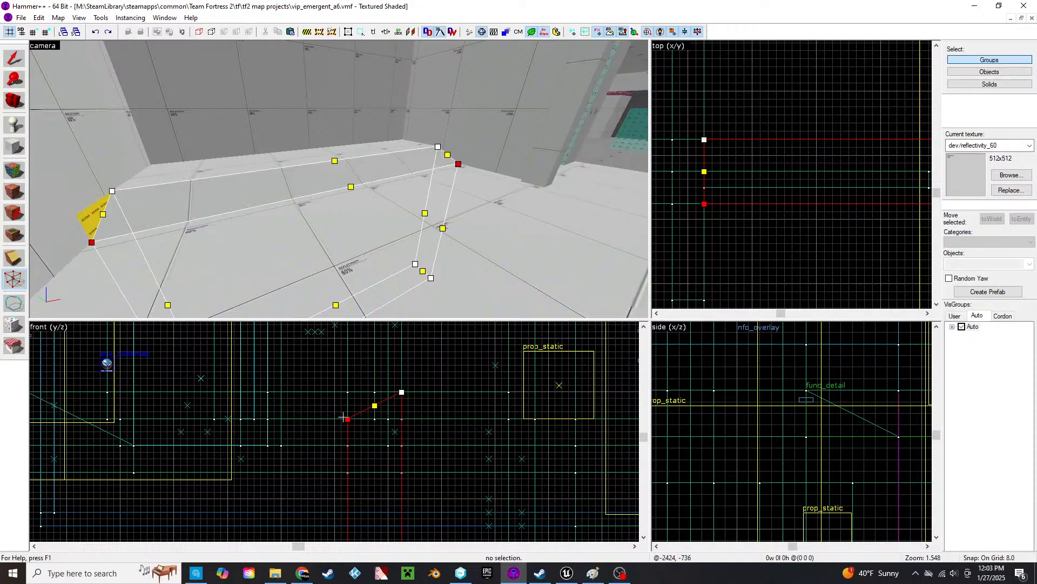
pyautogui.click(225, 232)
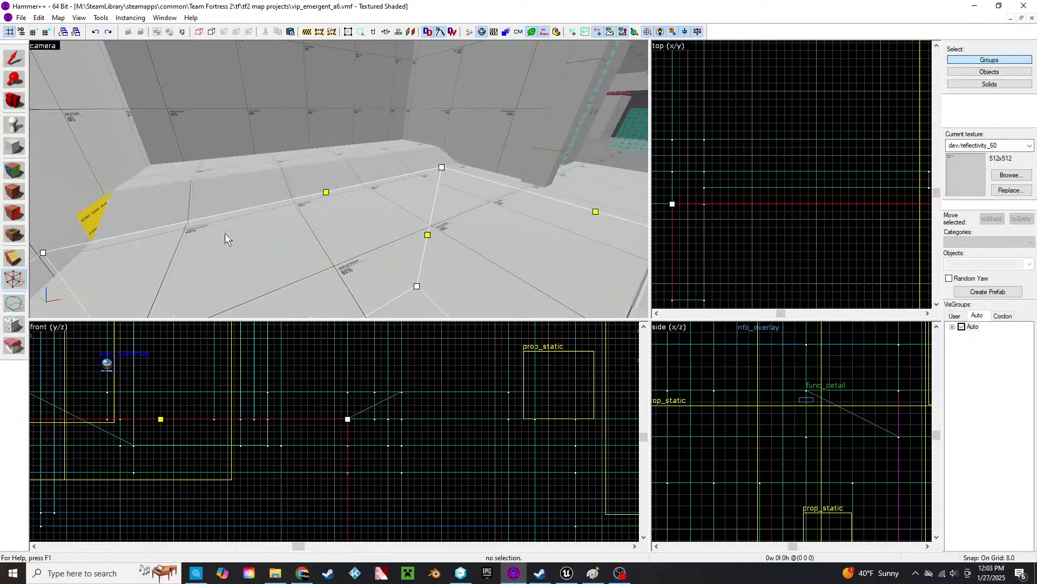
# - Texture the exposed yellow face at the end of the sloped ledge with dev/reflectivity_60
pyautogui.click(12, 170)
pyautogui.click(72, 199)
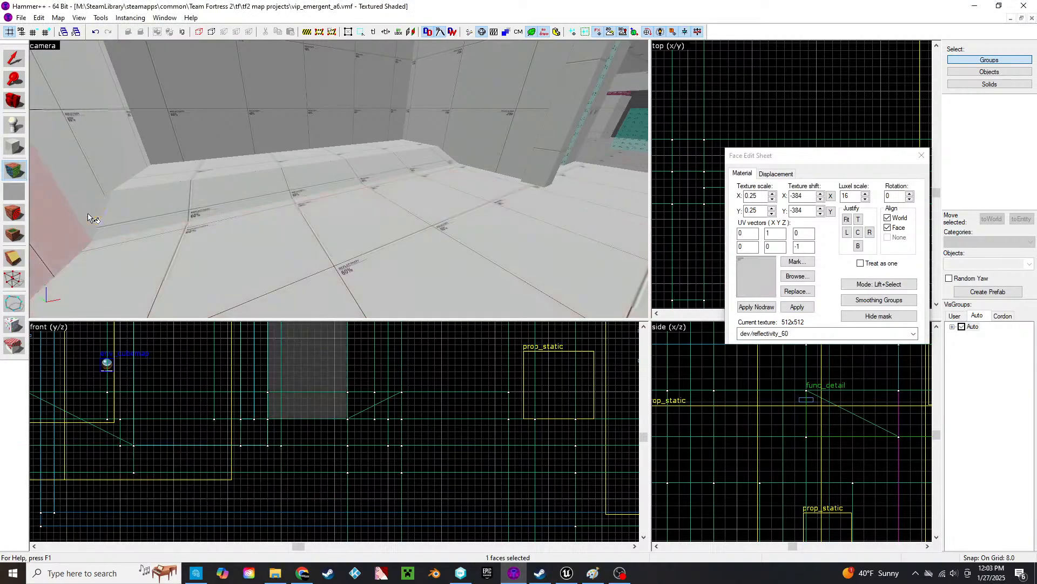
pyautogui.click(270, 245)
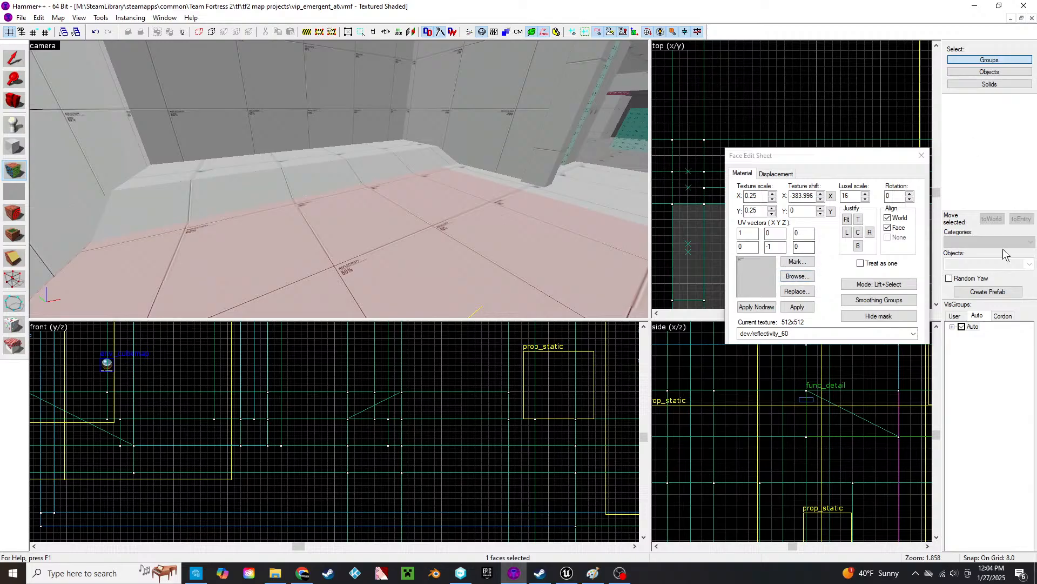
pyautogui.click(921, 156)
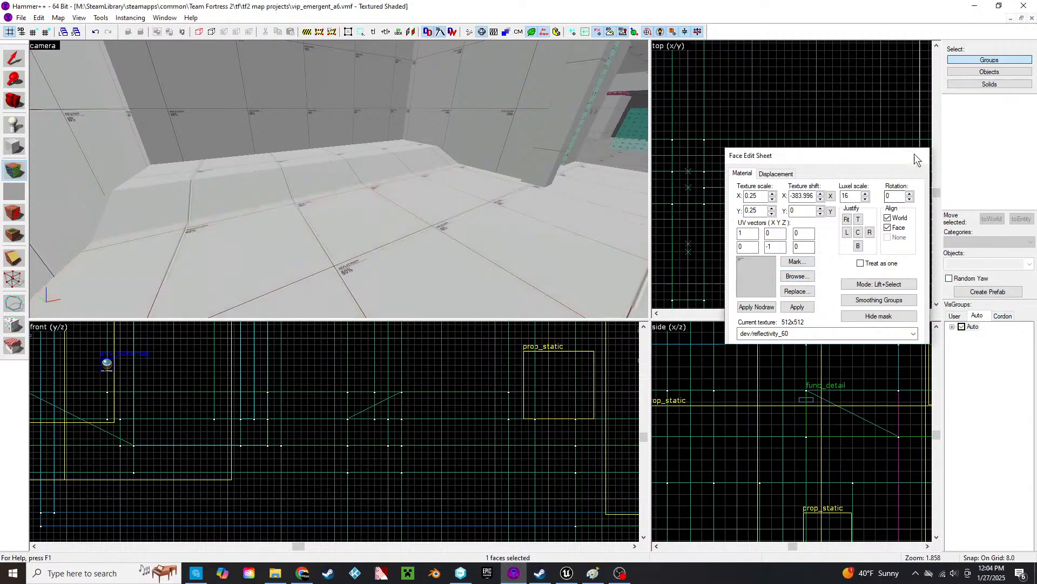
# - Inspect the sloped ledge and the surrounding room from several angles
pyautogui.press('z')
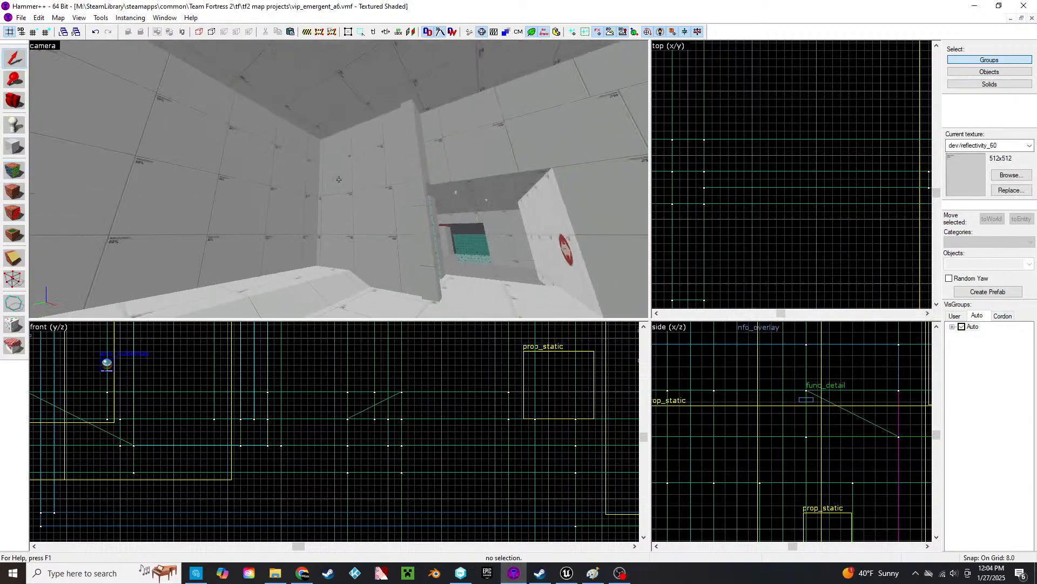
pyautogui.press('w')
pyautogui.press('s')
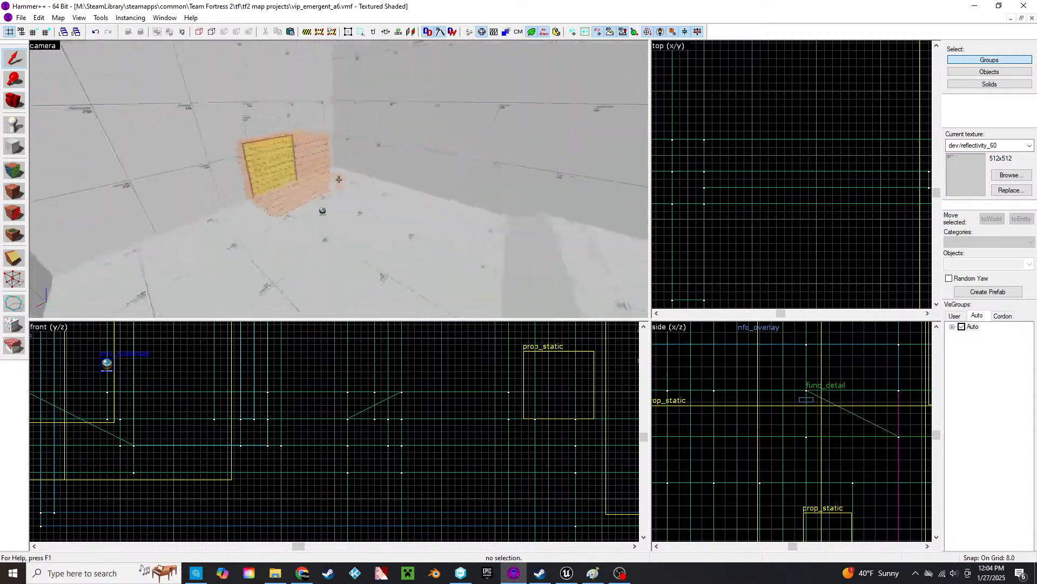
pyautogui.press('w')
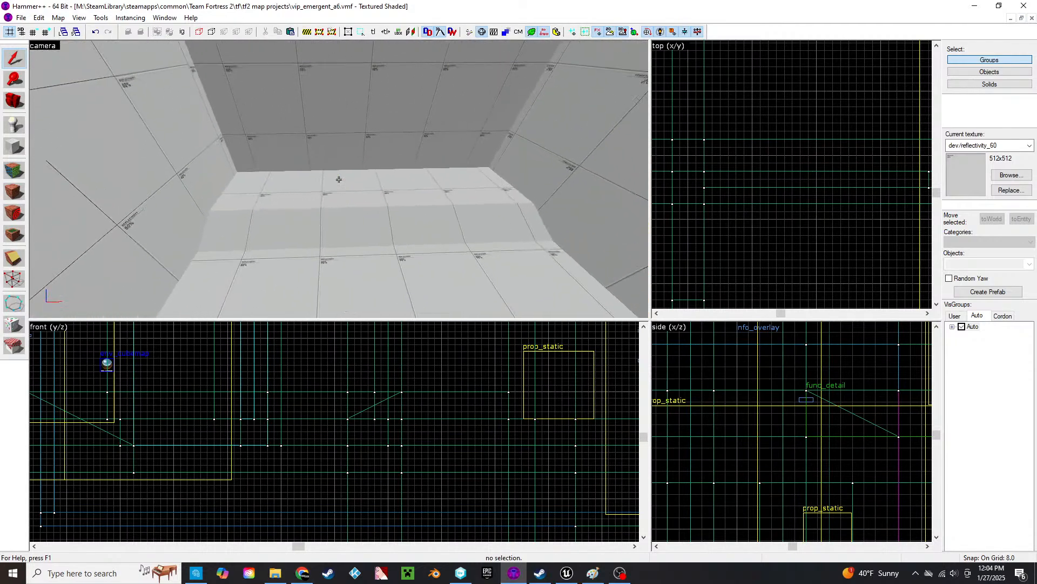
pyautogui.press('z')
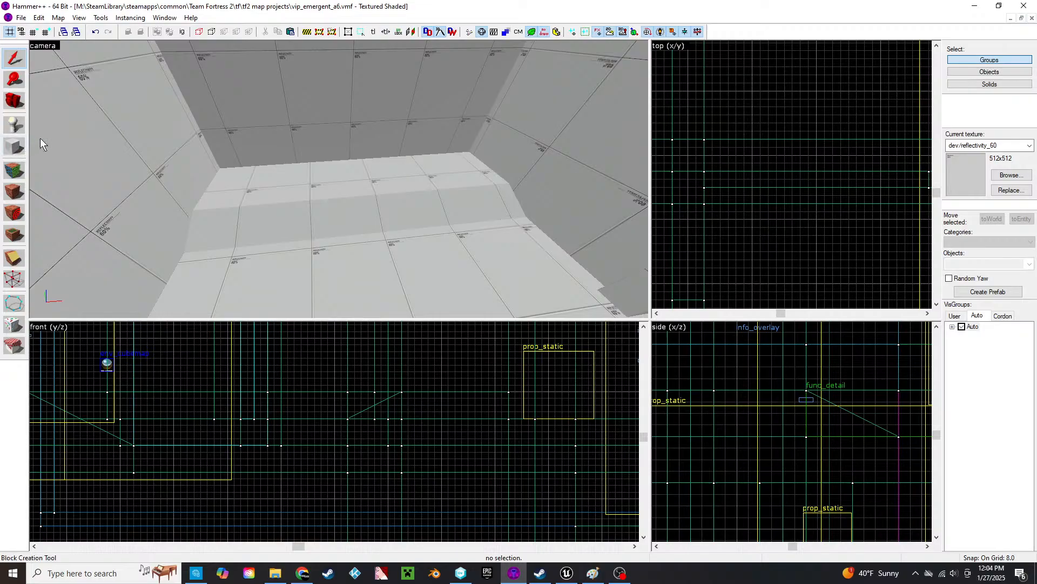
pyautogui.press('z')
pyautogui.press('w')
pyautogui.press('z')
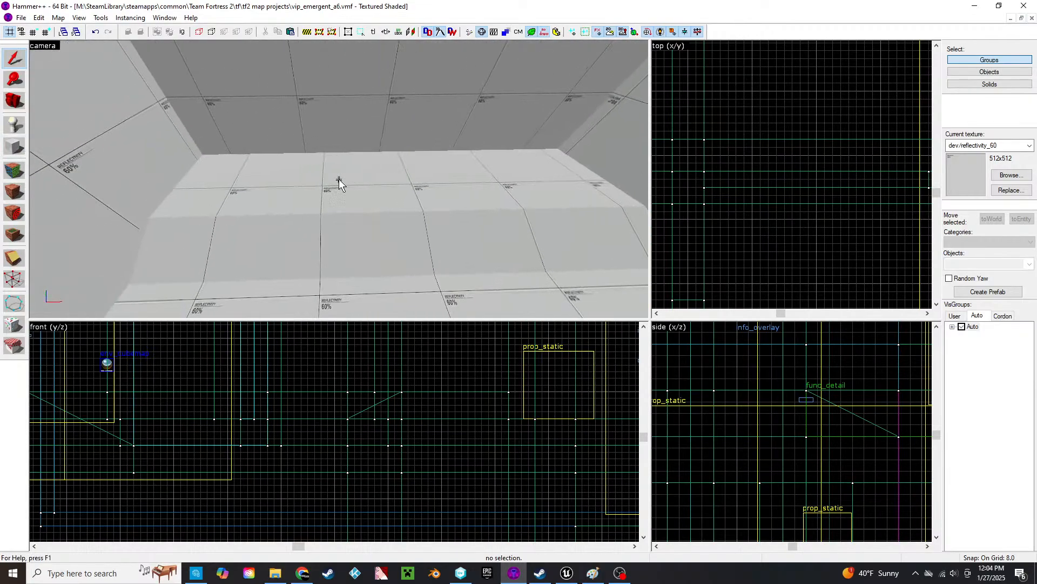
# - Place two info_player_teamspawn entities side by side on the flat area behind the sloped ledge
pyautogui.click(14, 124)
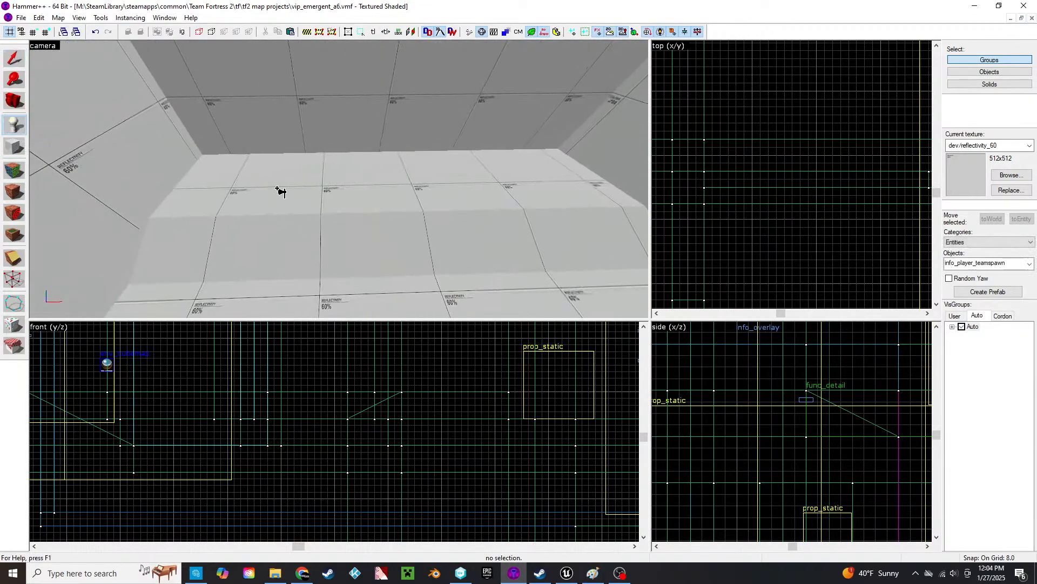
pyautogui.click(249, 189)
pyautogui.click(301, 189)
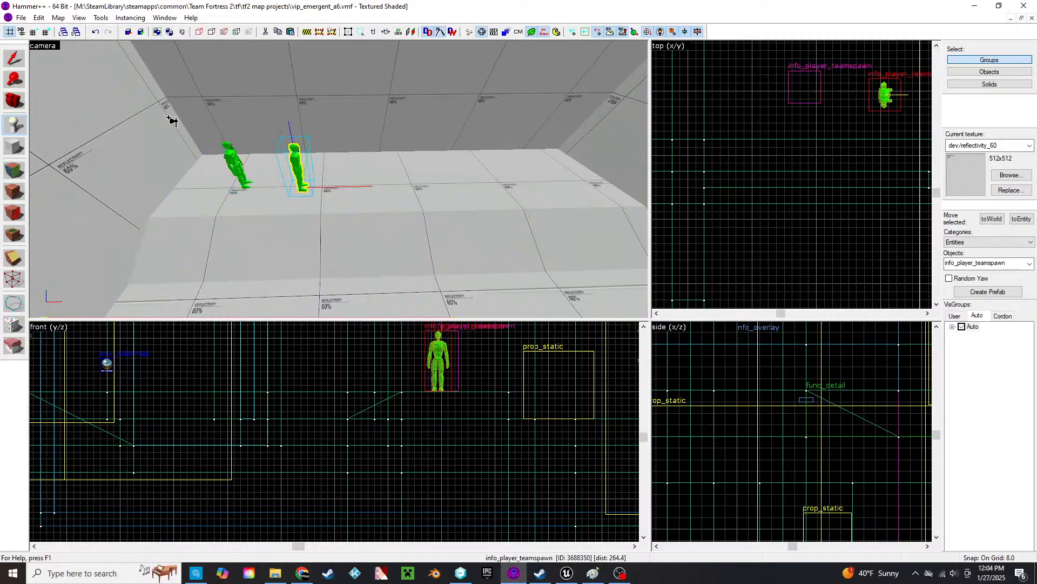
pyautogui.hotkey('shift', 's')
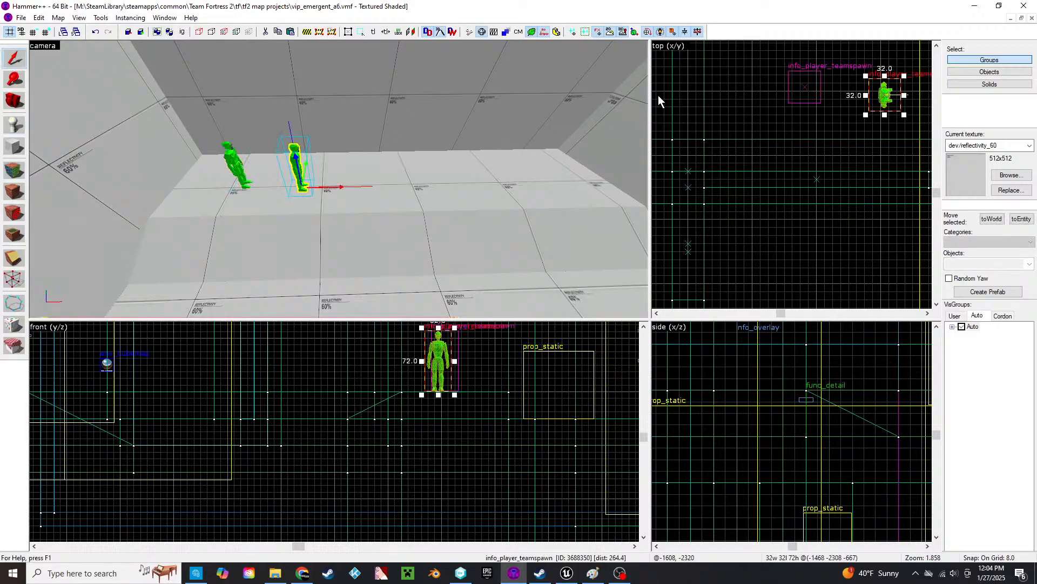
# - Filter the texture browser for overlay and choose overlays/patch005 as the current texture
pyautogui.click(1004, 173)
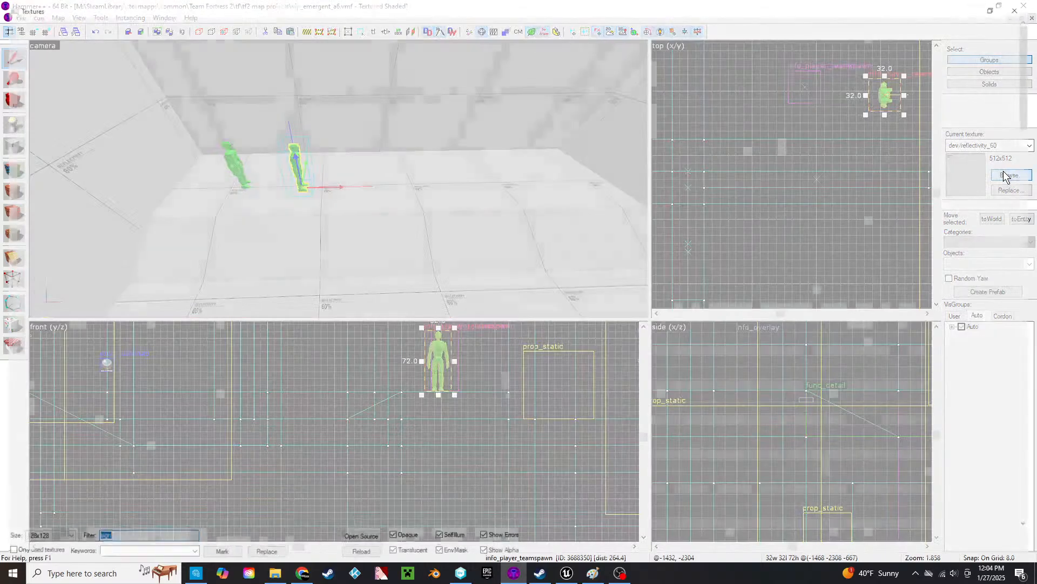
pyautogui.write('opv')
pyautogui.press('BackSpace')
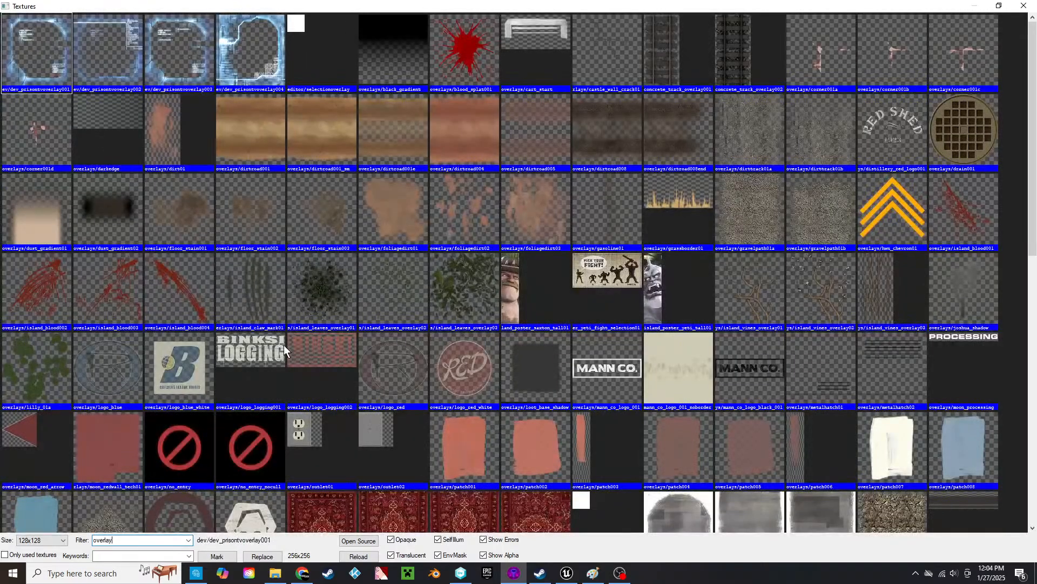
pyautogui.doubleClick(742, 430)
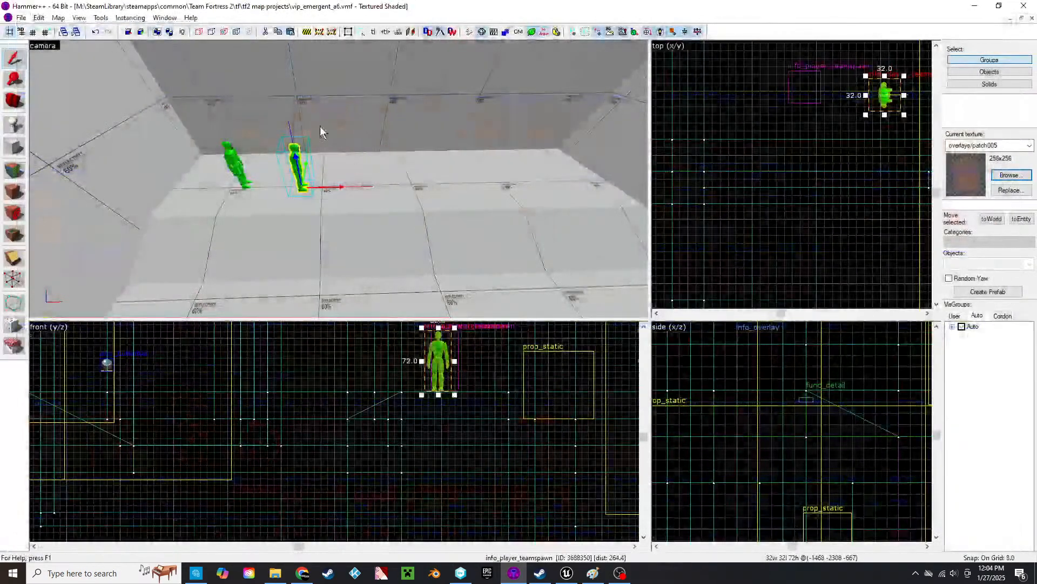
# - Place an overlays/patch005 overlay on the floor beside the first player spawn on the raised area
pyautogui.click(9, 242)
pyautogui.press('z')
pyautogui.press('w')
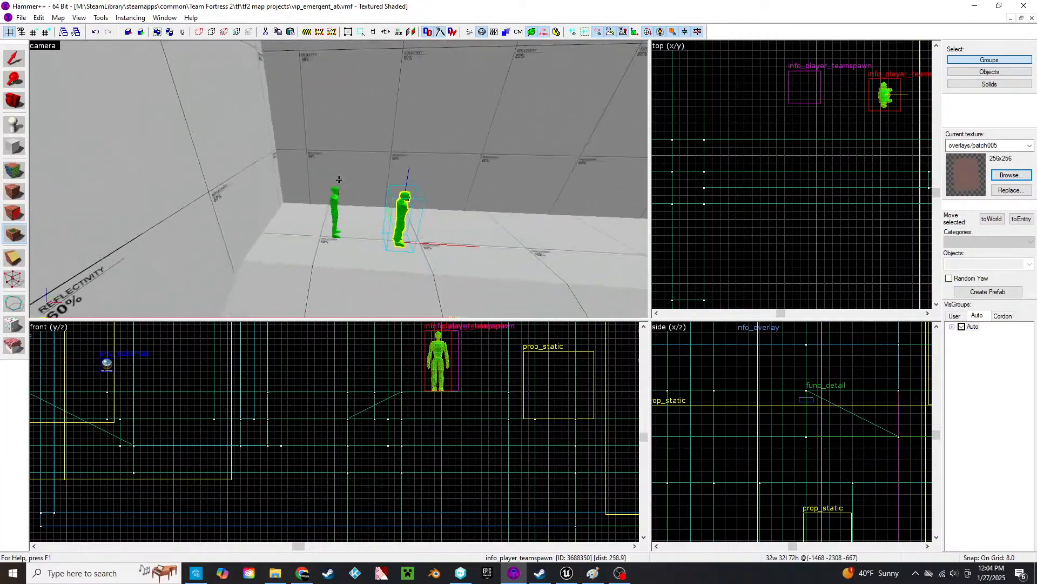
pyautogui.click(338, 179)
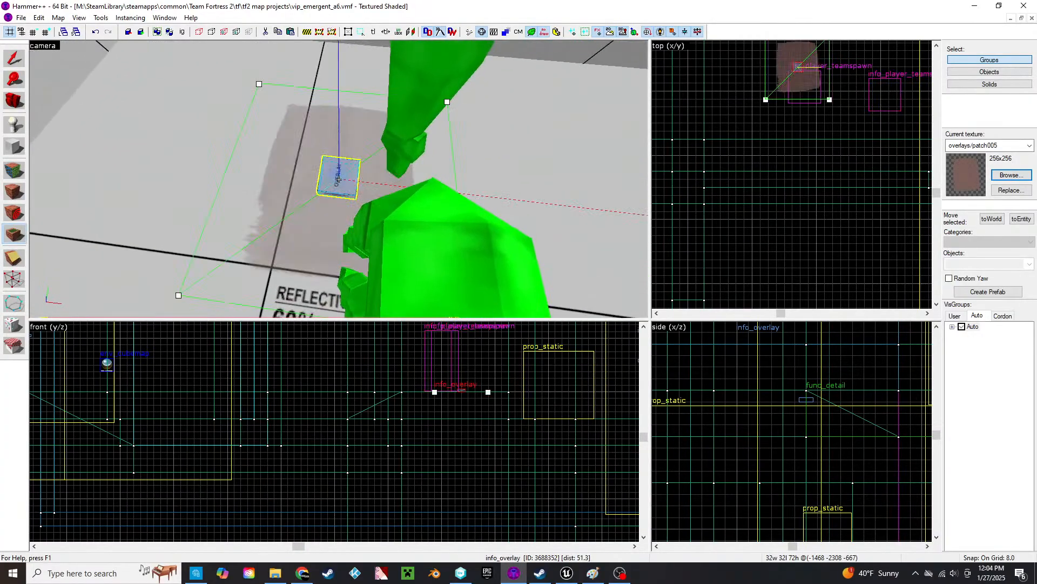
pyautogui.moveTo(895, 126); pyautogui.dragTo(872, 245, button='middle')
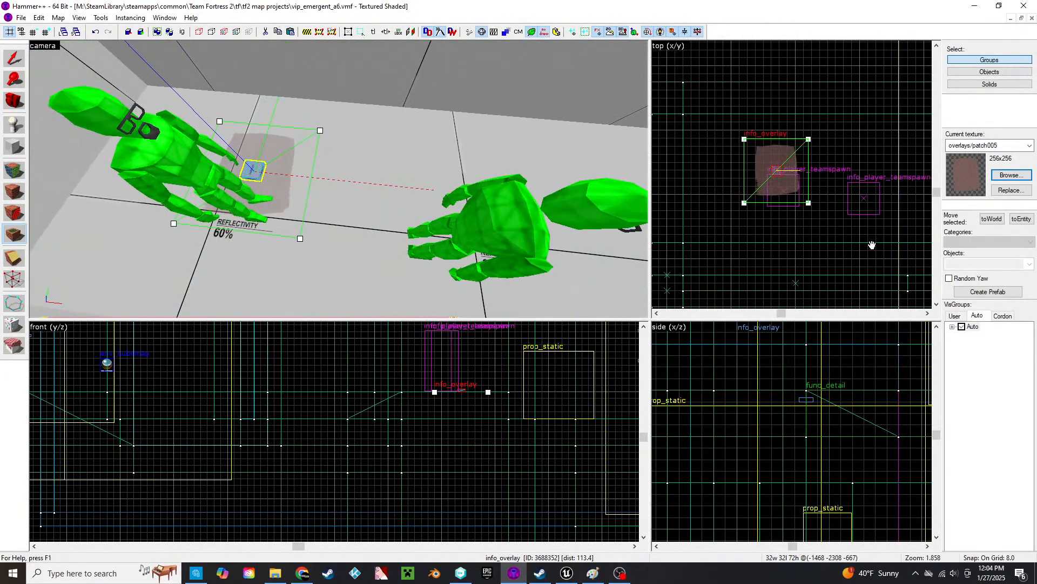
# - Place a second overlays/patch005 overlay beside the second player spawn and shift both overlays into line with each other
pyautogui.click(434, 192)
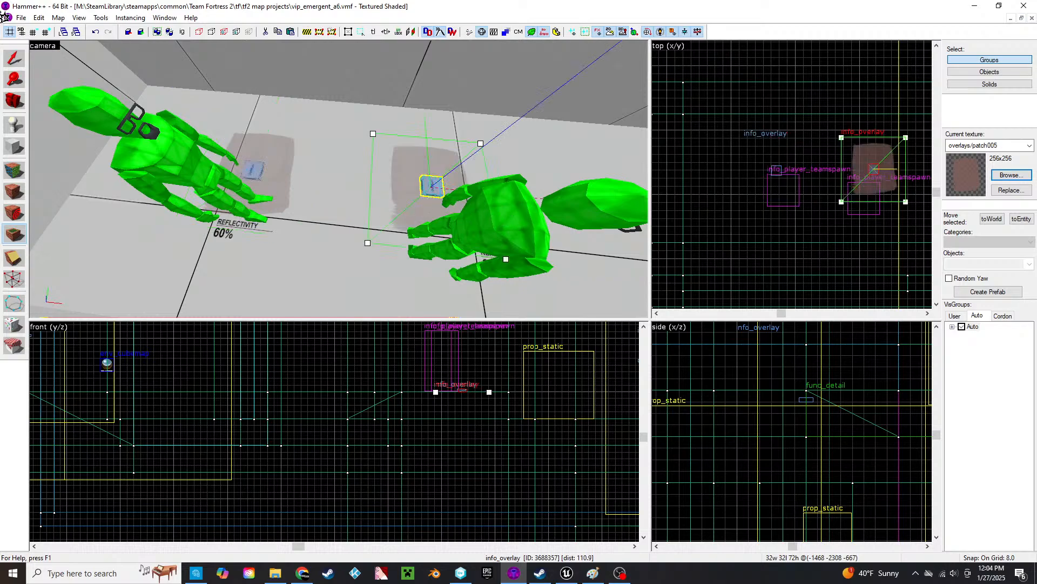
pyautogui.click(14, 59)
pyautogui.click(255, 170)
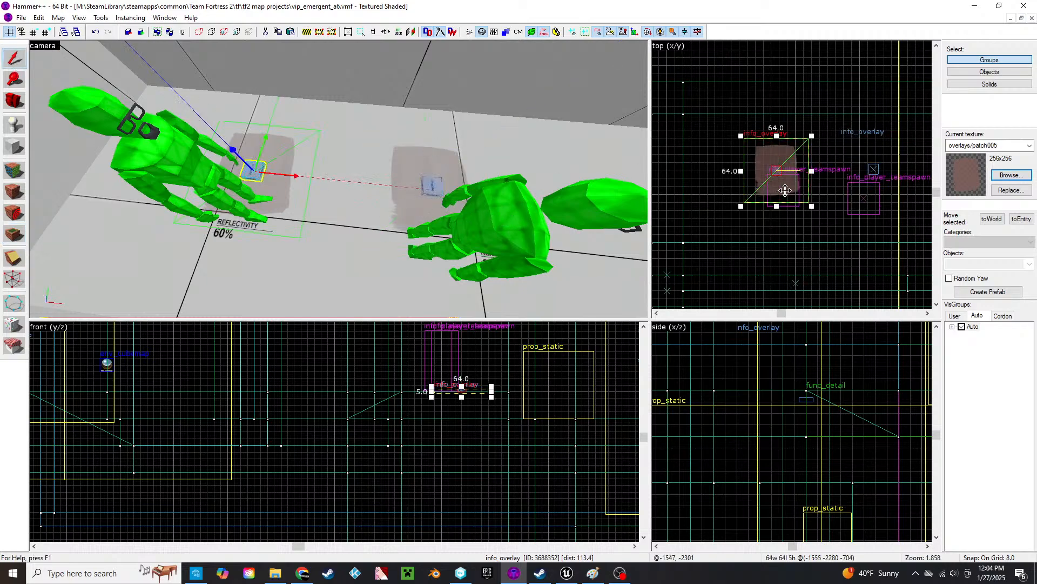
pyautogui.scroll(3, 768, 171)
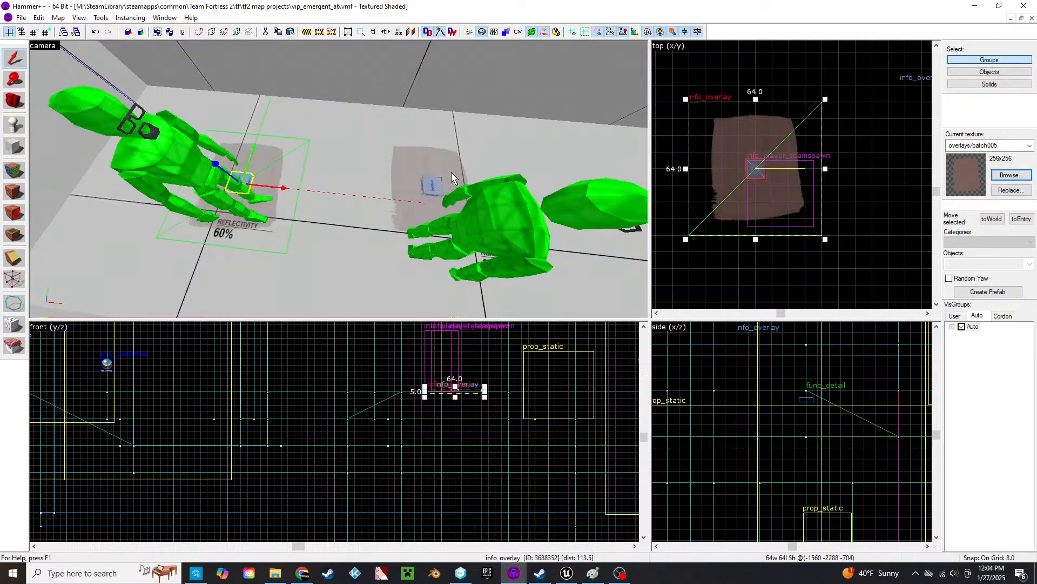
pyautogui.click(434, 190)
pyautogui.scroll(-3, 808, 181)
pyautogui.moveTo(808, 181); pyautogui.dragTo(790, 197)
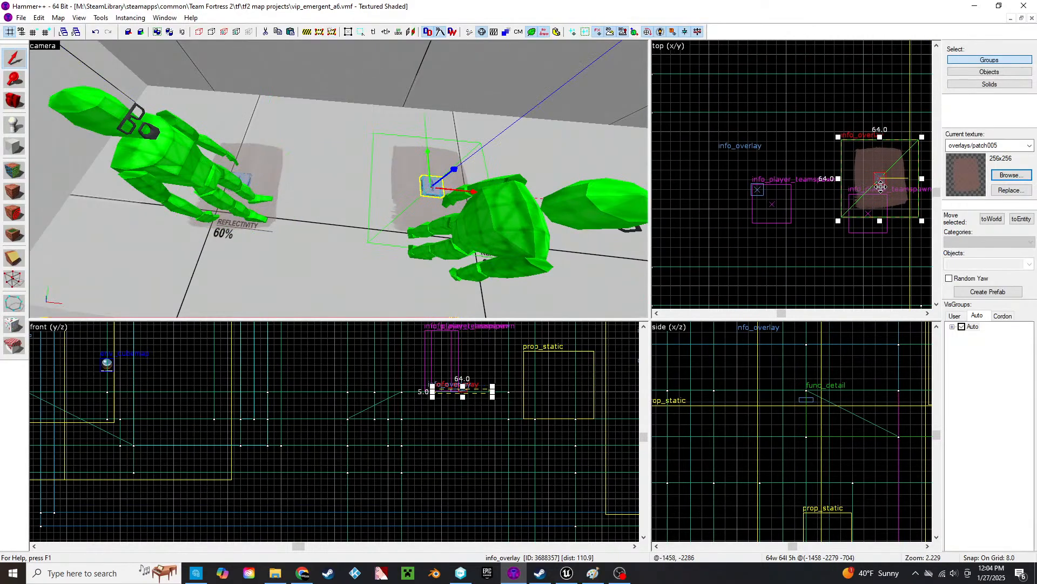
pyautogui.moveTo(881, 186); pyautogui.dragTo(889, 195)
# - Move the two info_player_teamspawn entities so each is centred on its own floor overlay
pyautogui.click(511, 213)
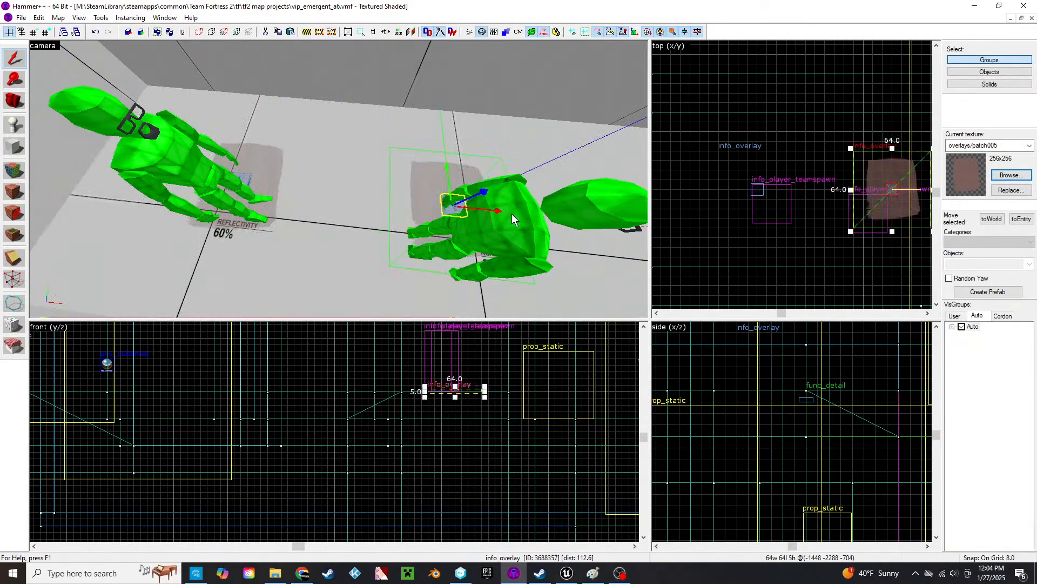
pyautogui.moveTo(869, 215); pyautogui.dragTo(894, 190)
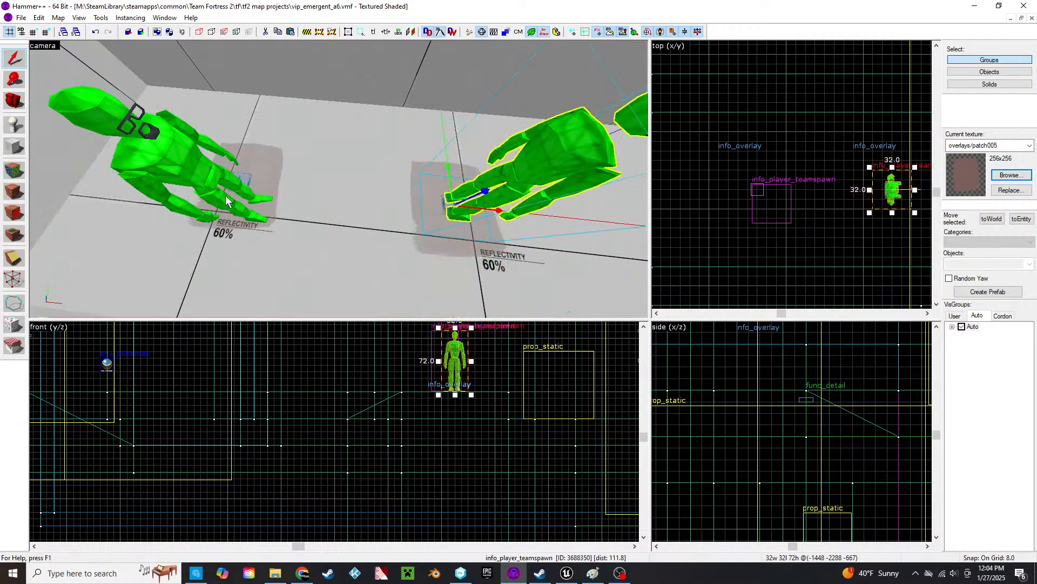
pyautogui.click(174, 170)
pyautogui.moveTo(778, 210); pyautogui.dragTo(763, 197)
# - Change the class of the first player spawn to item_healthkit_medium and apply it
pyautogui.doubleClick(170, 114)
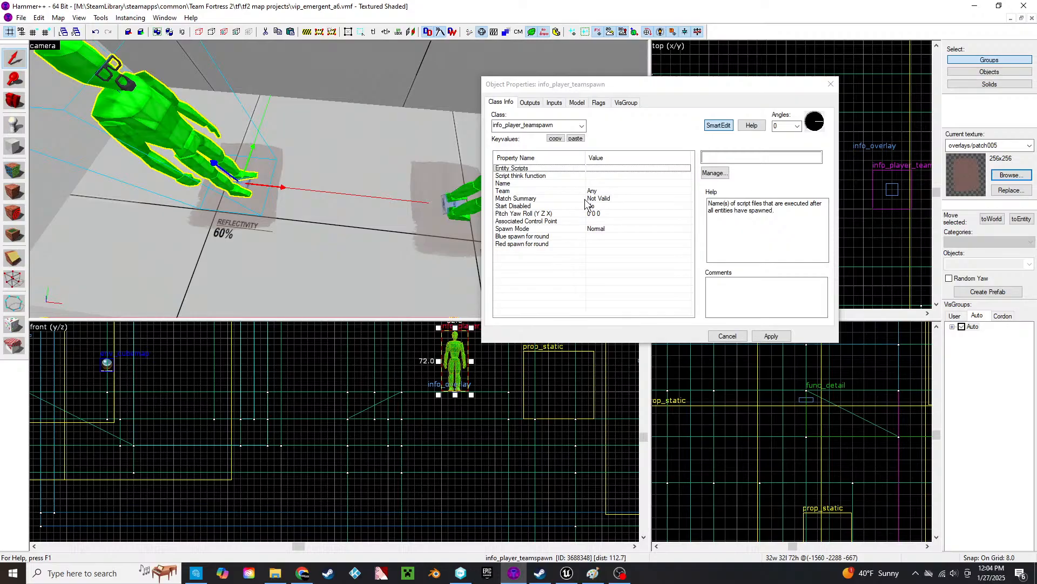
pyautogui.click(537, 125)
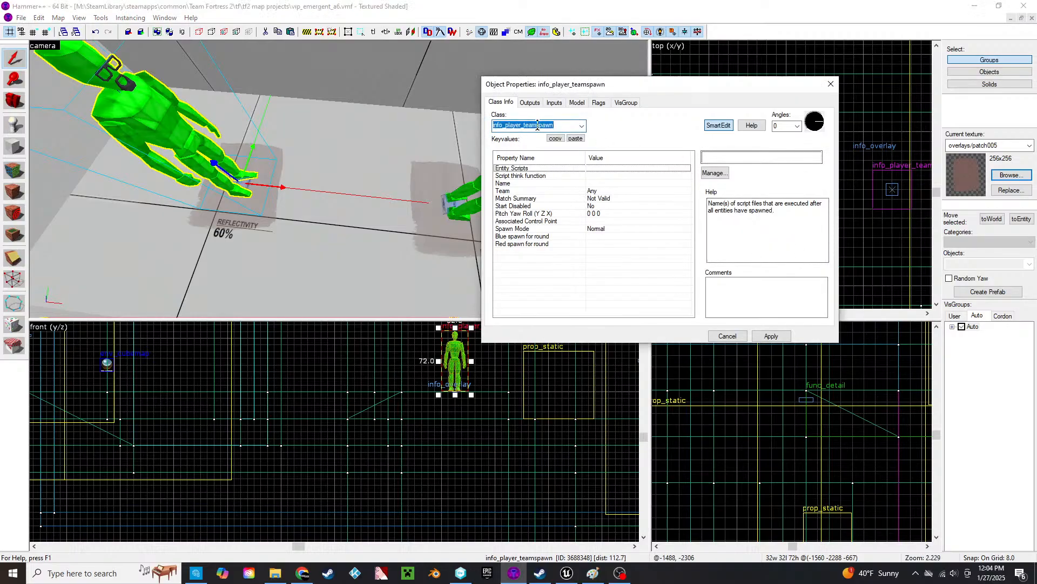
pyautogui.write('health')
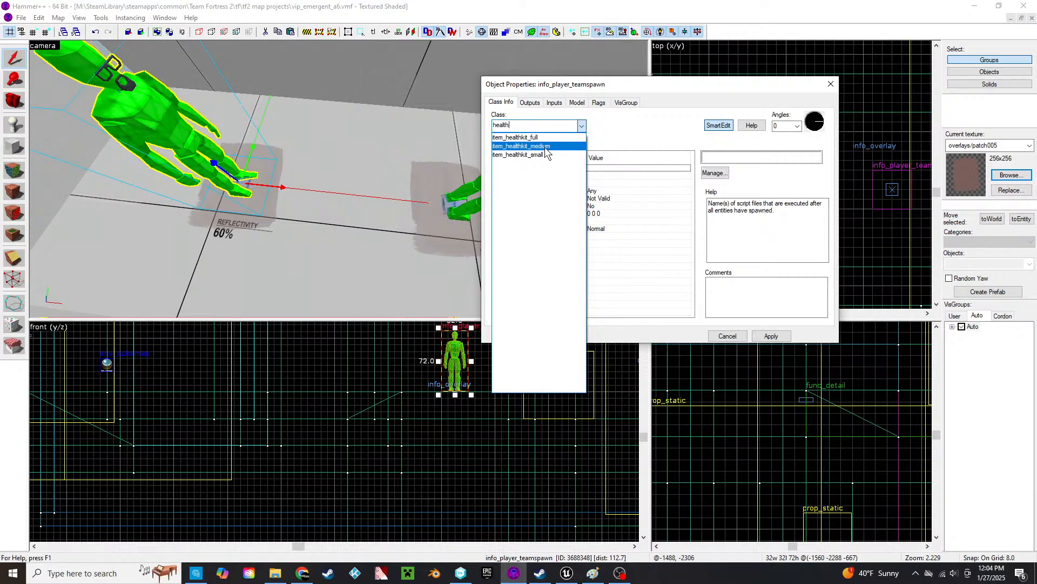
pyautogui.click(544, 146)
pyautogui.click(772, 336)
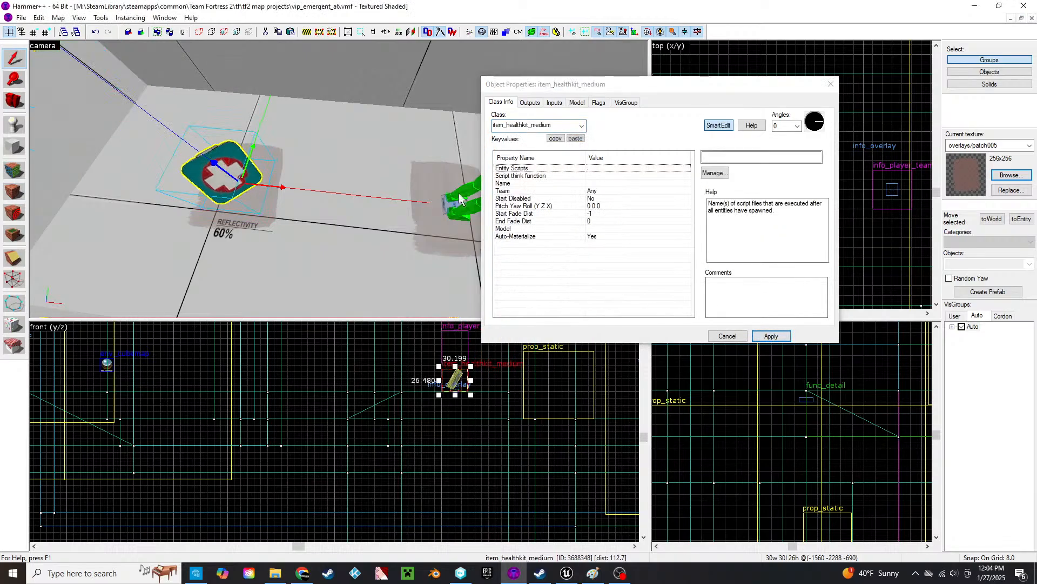
# - Change the class of the second player spawn to item_ammopack_medium, apply it and close the object properties
pyautogui.click(449, 208)
pyautogui.doubleClick(560, 127)
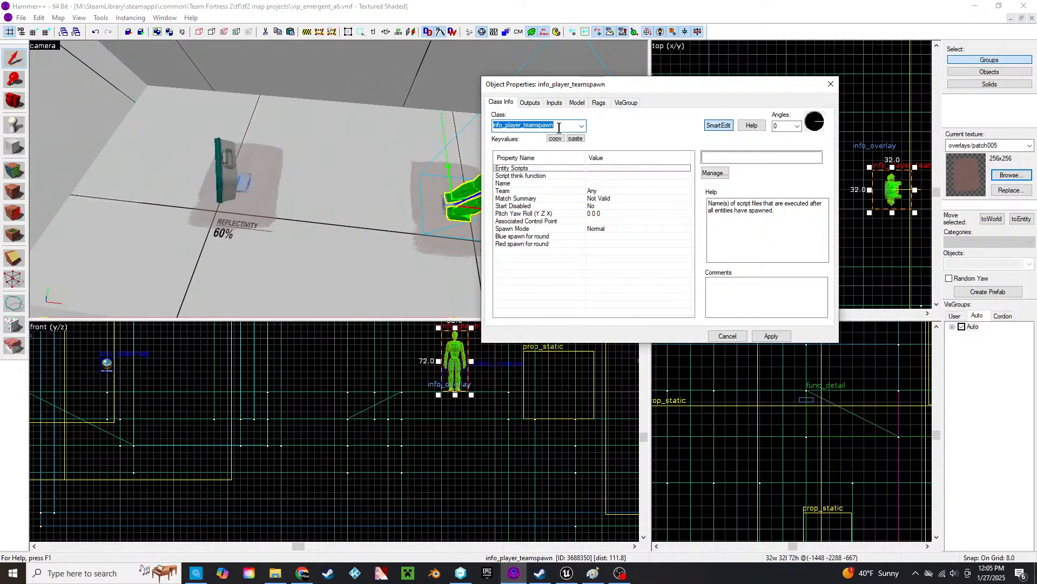
pyautogui.write('health')
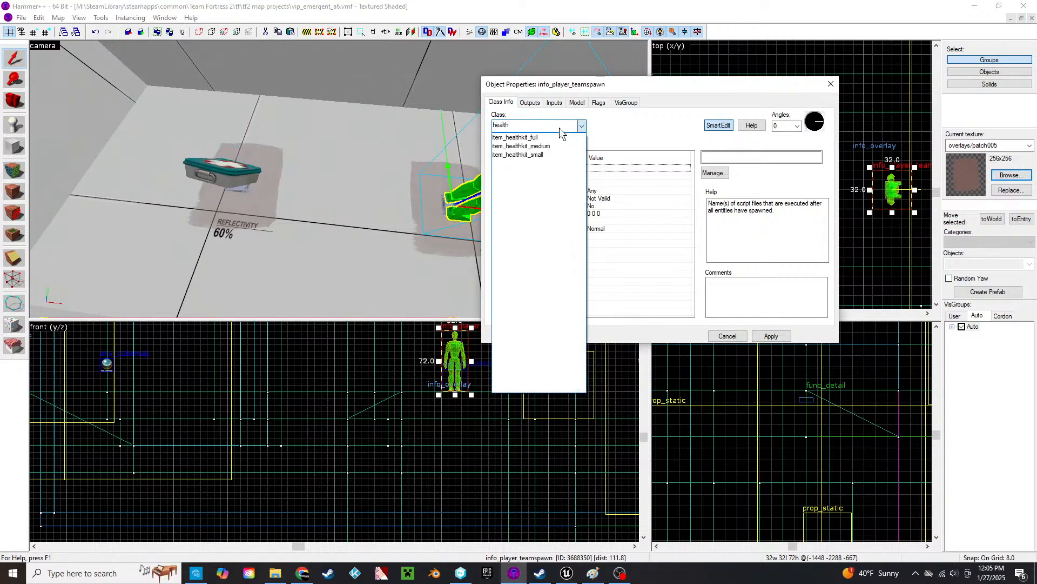
pyautogui.press('BackSpace')
pyautogui.press('BackSpace')
pyautogui.press('BackSpace')
pyautogui.press('BackSpace')
pyautogui.press('BackSpace')
pyautogui.press('BackSpace')
pyautogui.write('a')
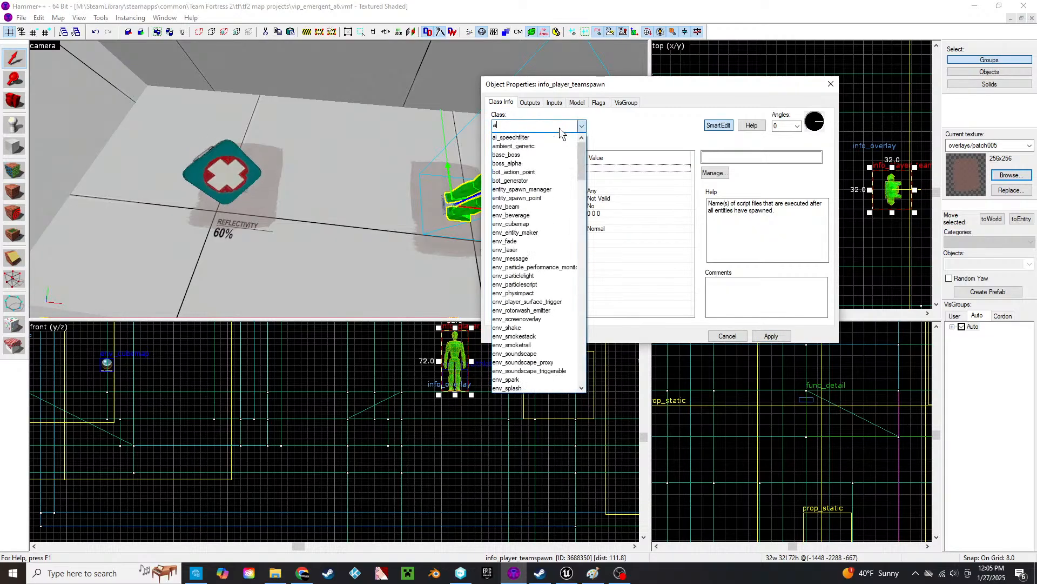
pyautogui.write('mmo')
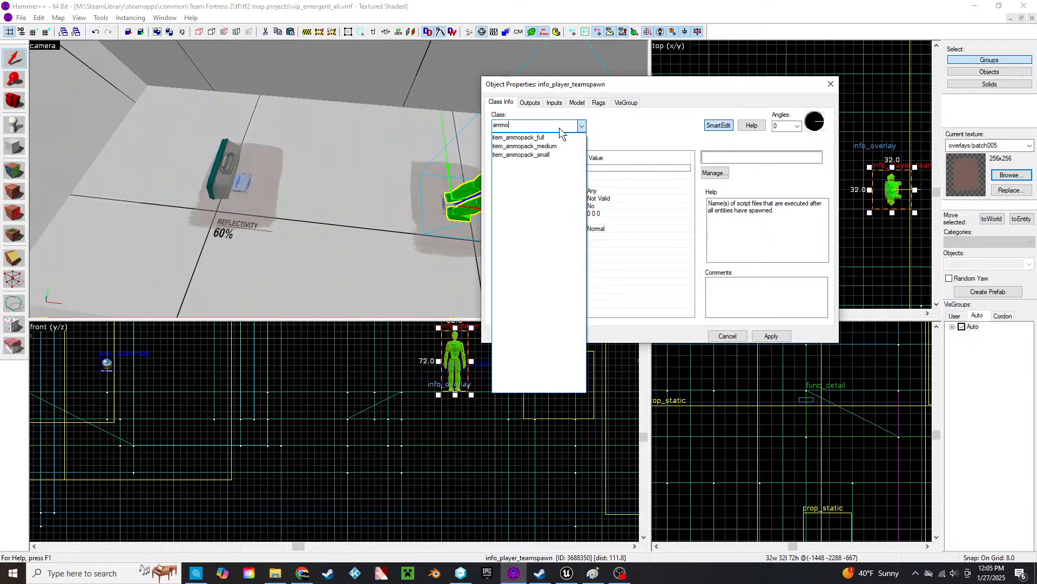
pyautogui.click(556, 144)
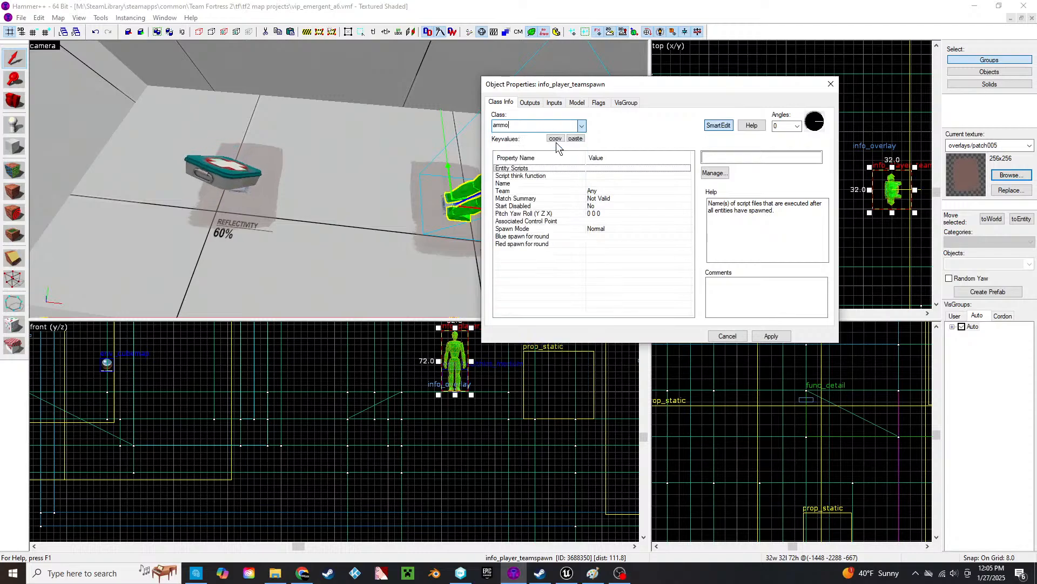
pyautogui.click(771, 335)
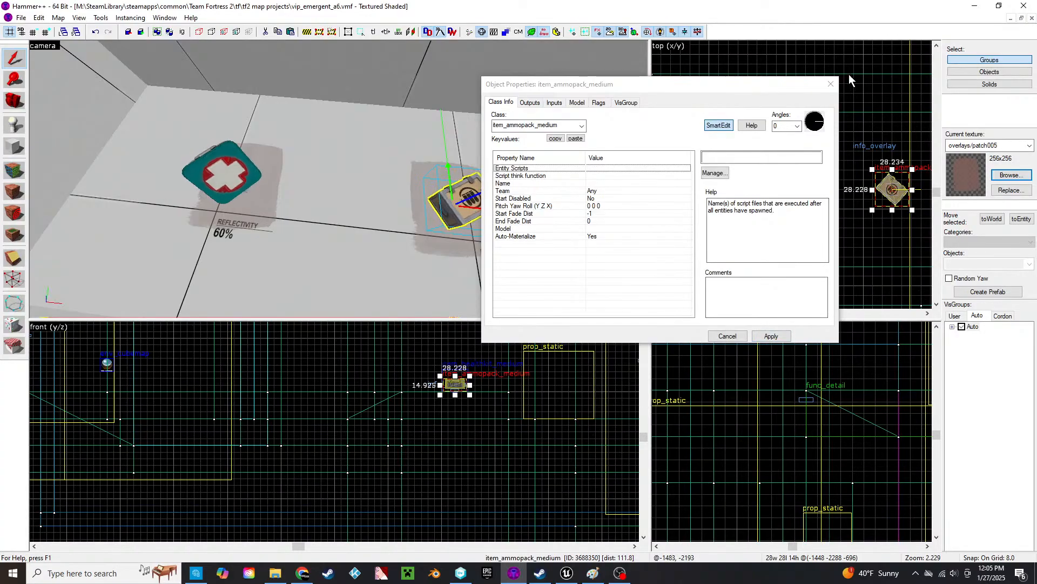
pyautogui.click(826, 86)
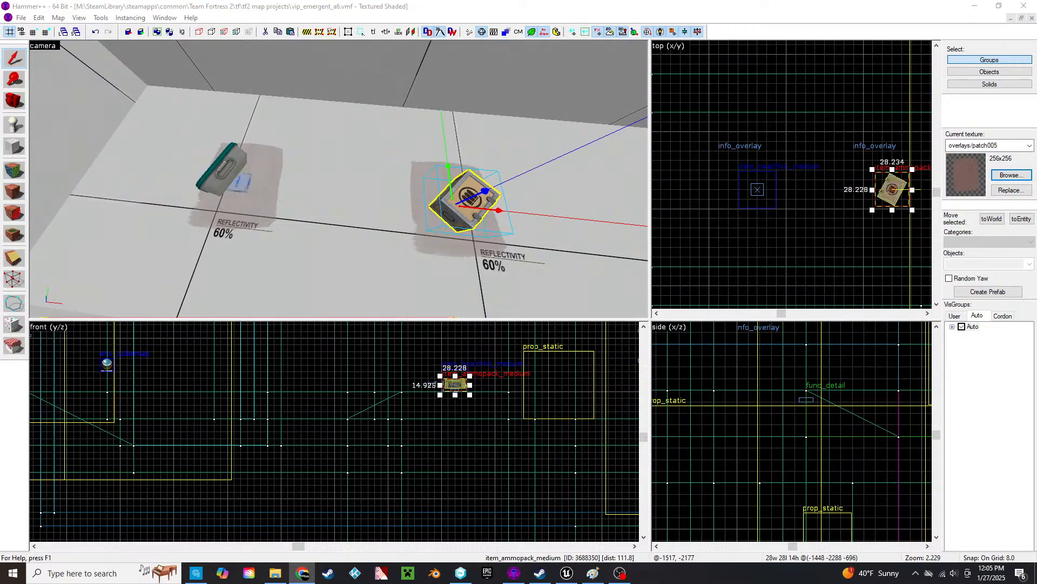
# - Examine the room, its exits and the outdoor route leading to the doorway with the areaportal
pyautogui.click(351, 7)
pyautogui.press('z')
pyautogui.press('s')
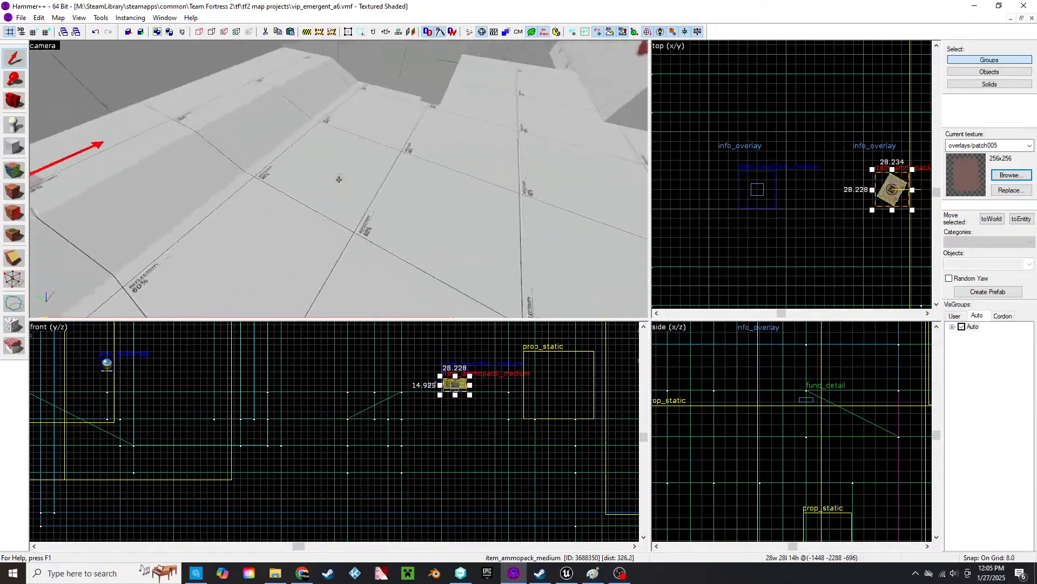
pyautogui.click(338, 179)
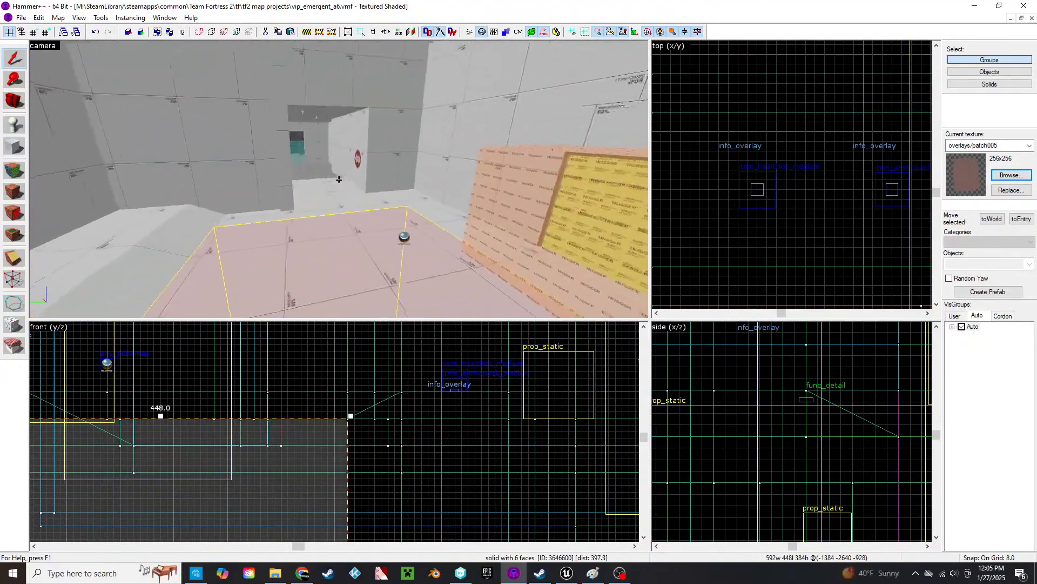
pyautogui.press('a')
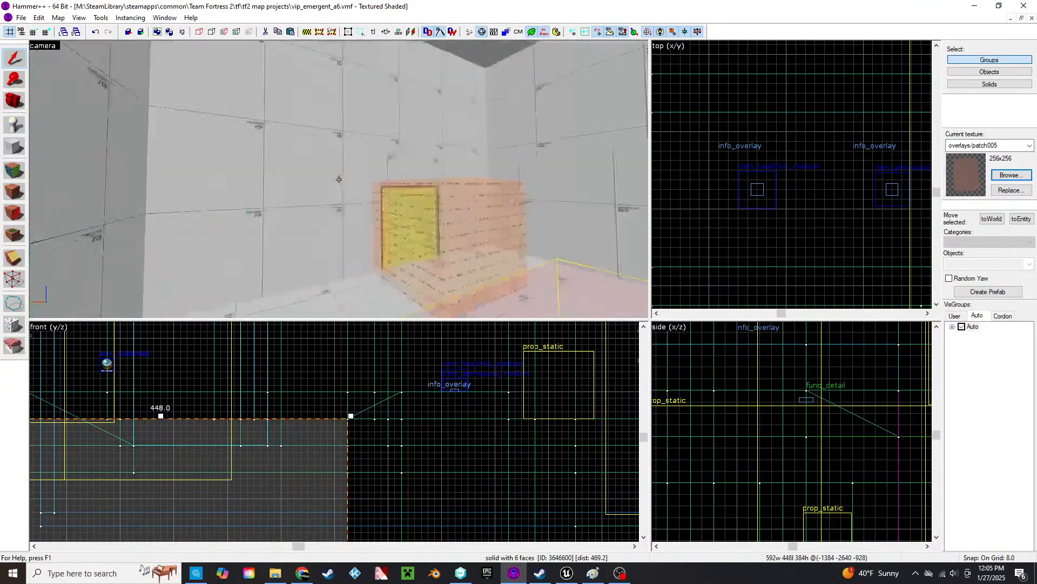
pyautogui.press('w')
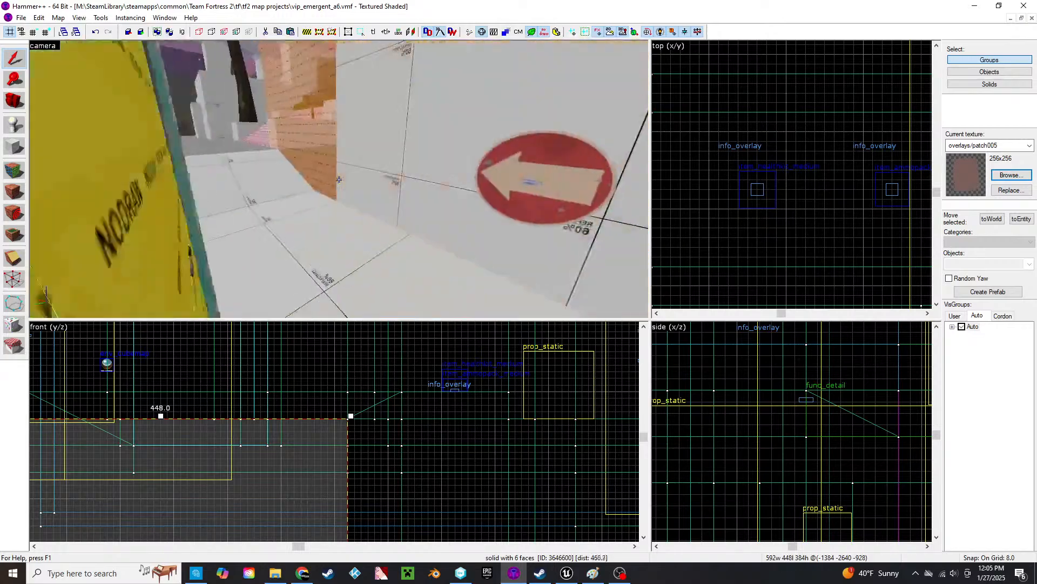
pyautogui.press('w')
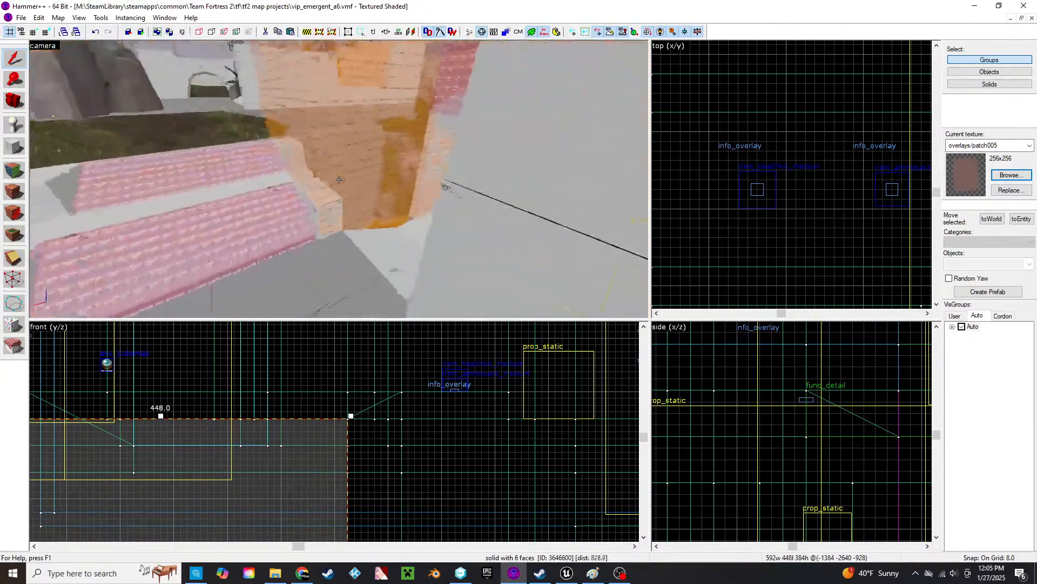
pyautogui.press('s')
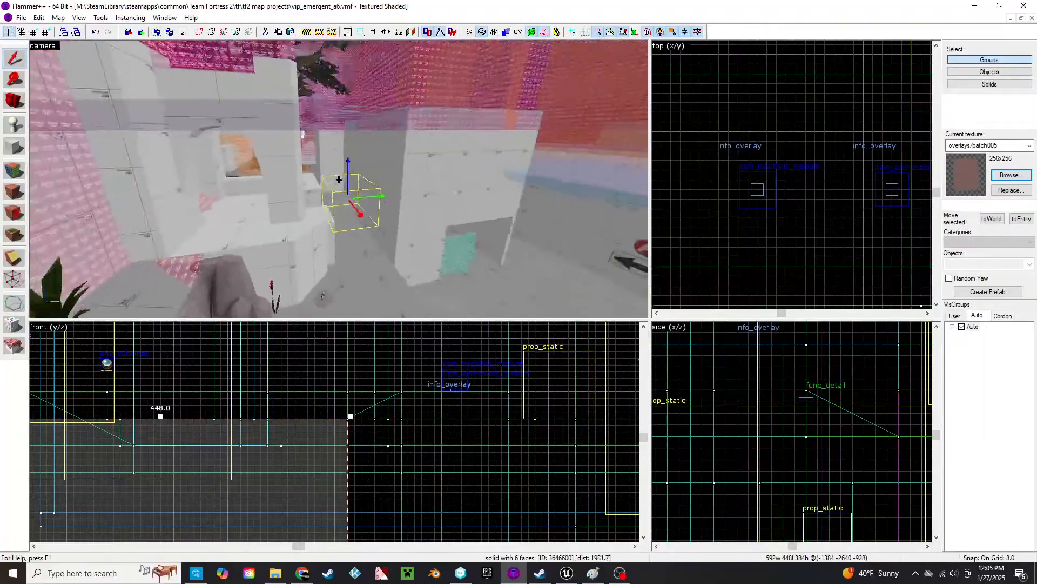
pyautogui.press('w')
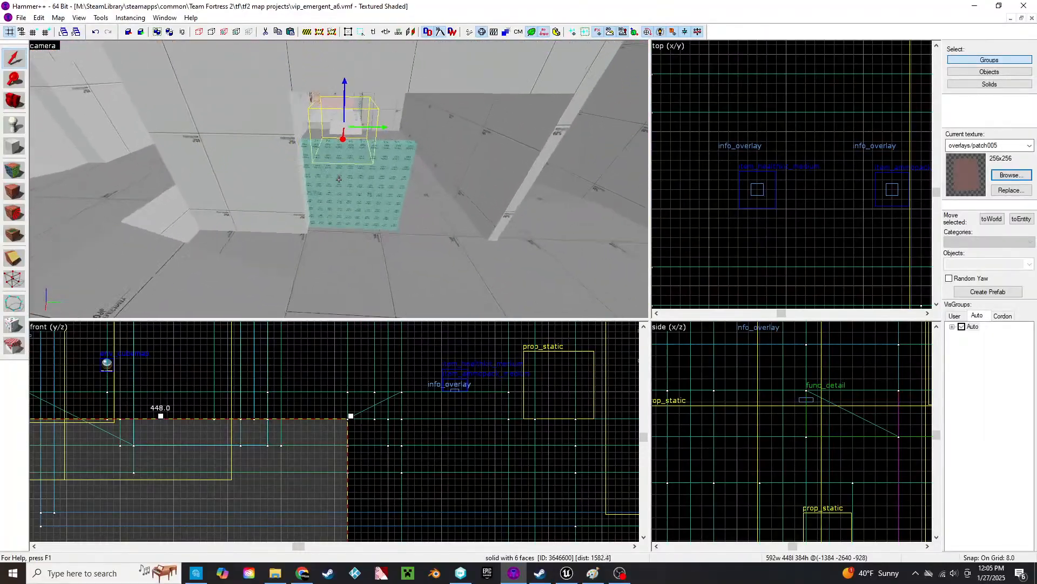
# - Inspect the func_areaportal and the wall brushes on both sides of its doorway
pyautogui.click(339, 180)
pyautogui.press('z')
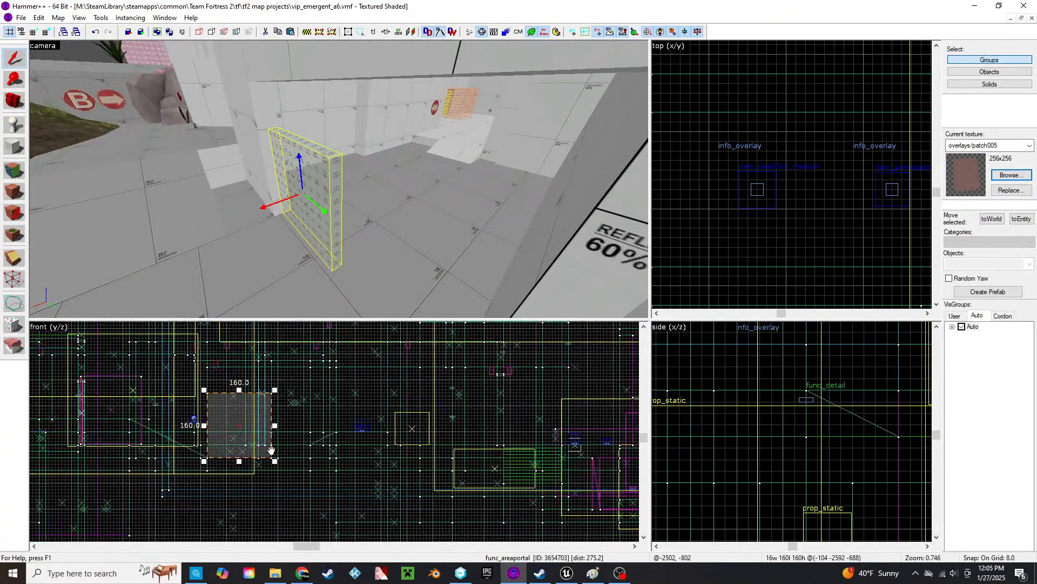
pyautogui.scroll(4, 271, 450)
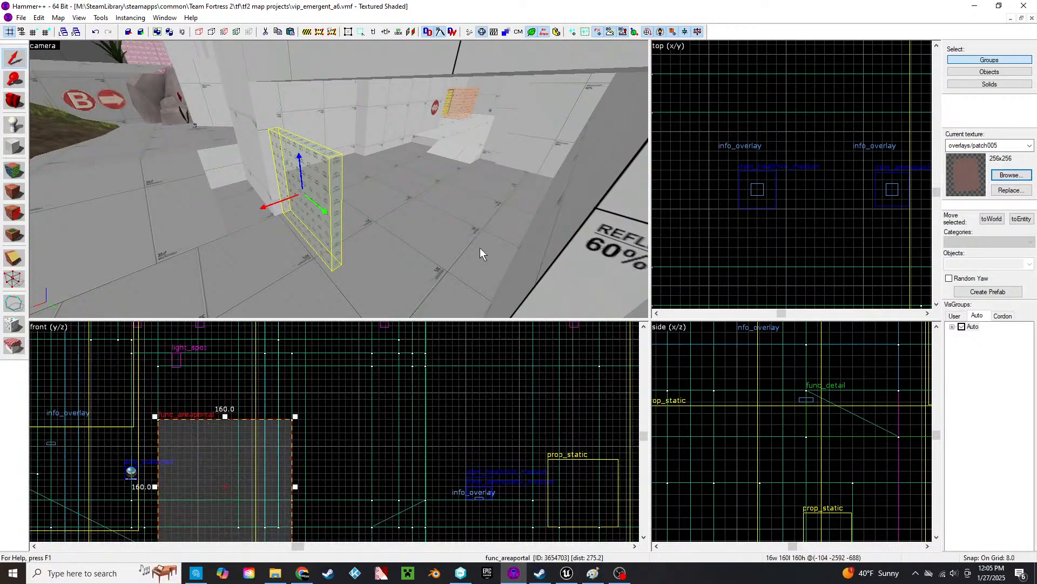
pyautogui.press('z')
pyautogui.press('s')
pyautogui.press('z')
pyautogui.click(440, 184)
pyautogui.click(409, 194)
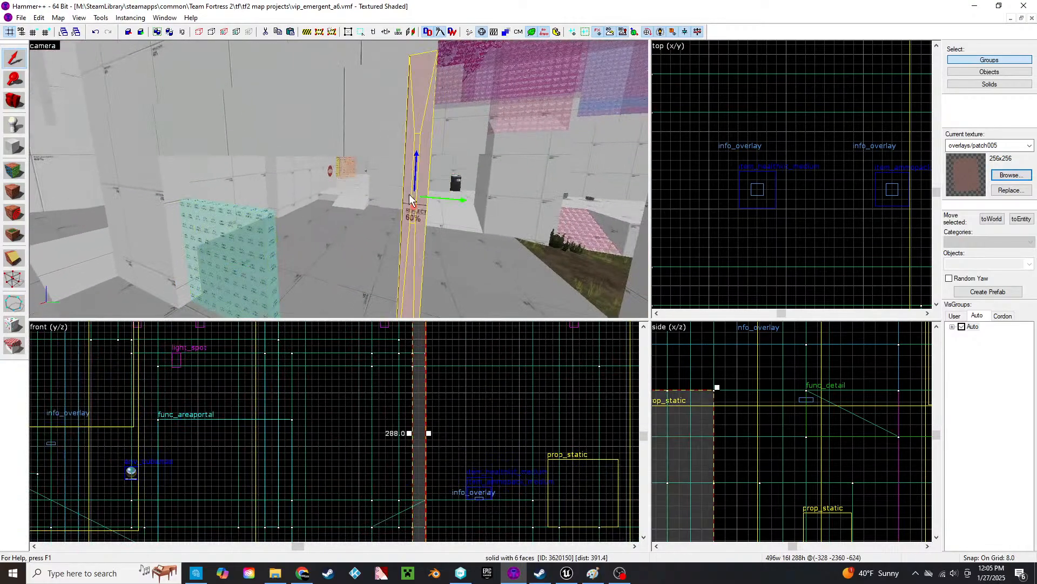
pyautogui.press('z')
pyautogui.press('s')
pyautogui.press('z')
pyautogui.click(250, 208)
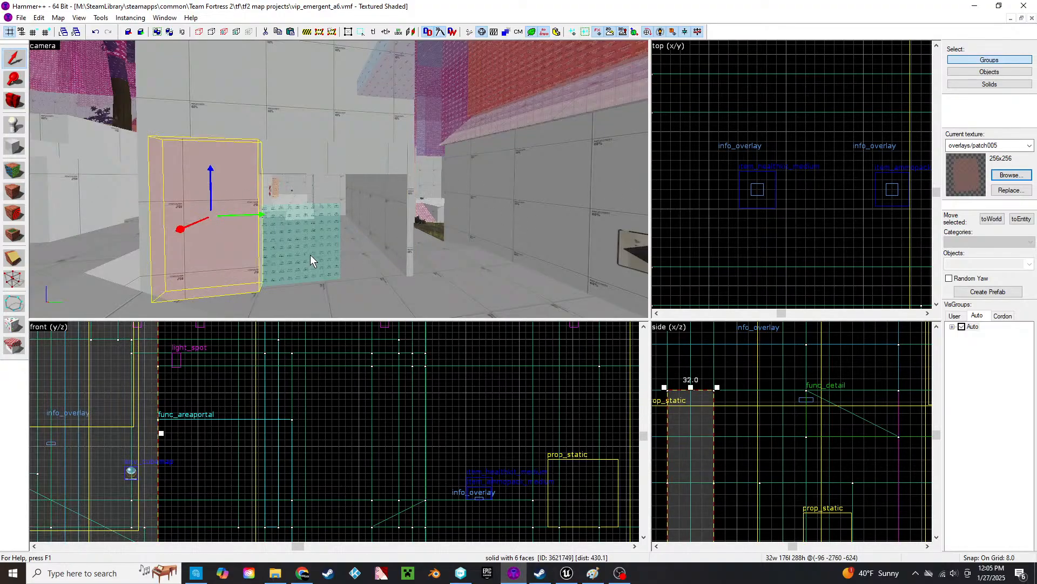
# - Shorten the header brush above the areaportal doorway to 240 units long, pulling in its end farthest from the thick wall
pyautogui.scroll(-8, 725, 182)
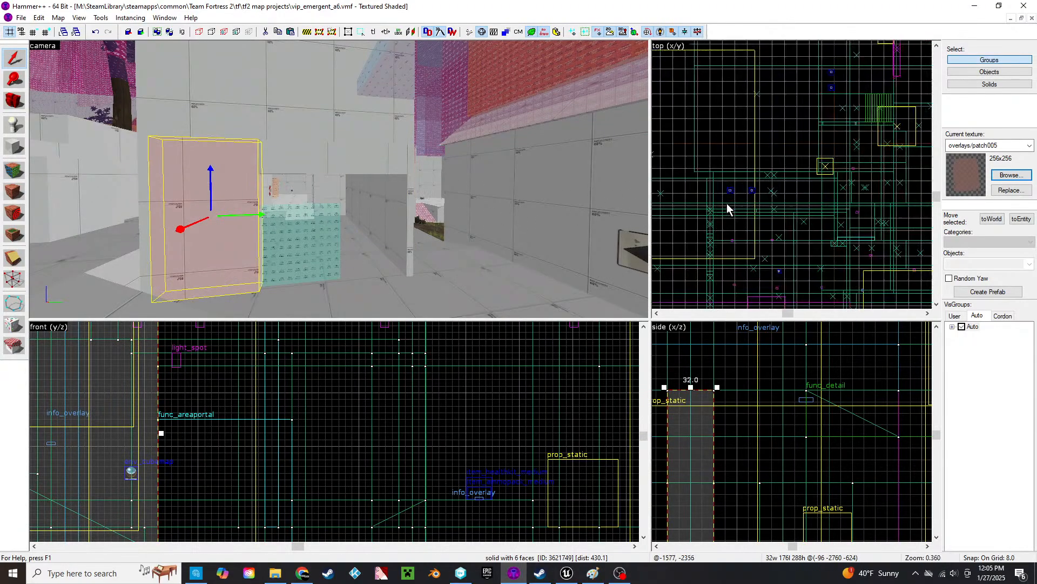
pyautogui.scroll(6, 825, 201)
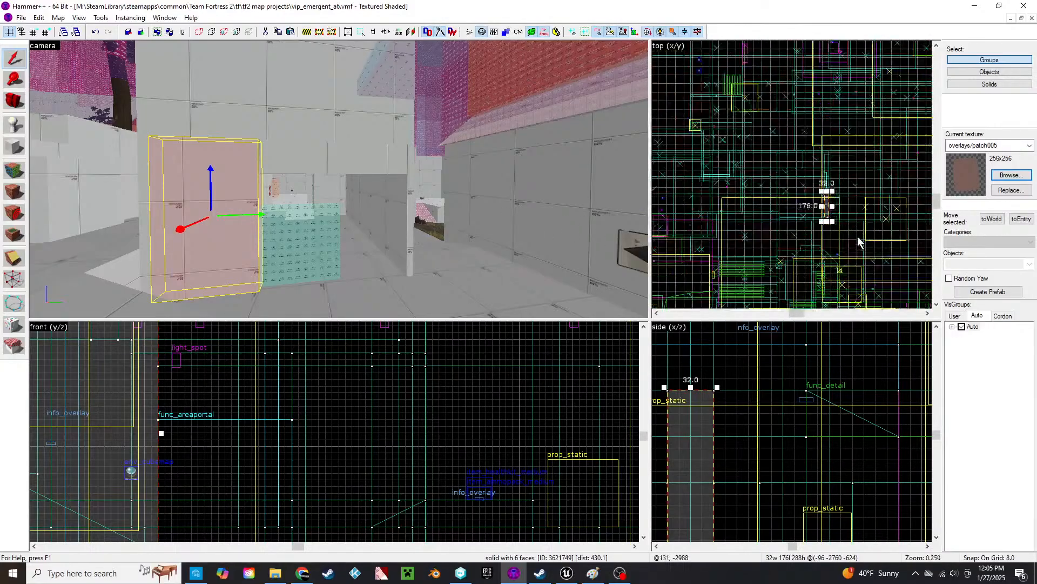
pyautogui.scroll(3, 831, 199)
pyautogui.moveTo(830, 199); pyautogui.dragTo(759, 250, button='middle')
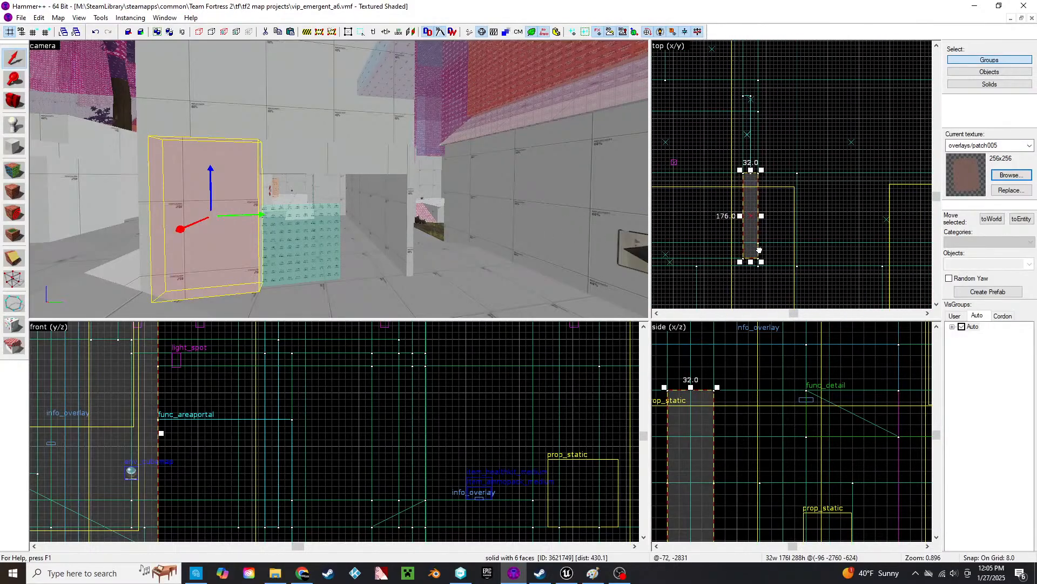
pyautogui.click(296, 165)
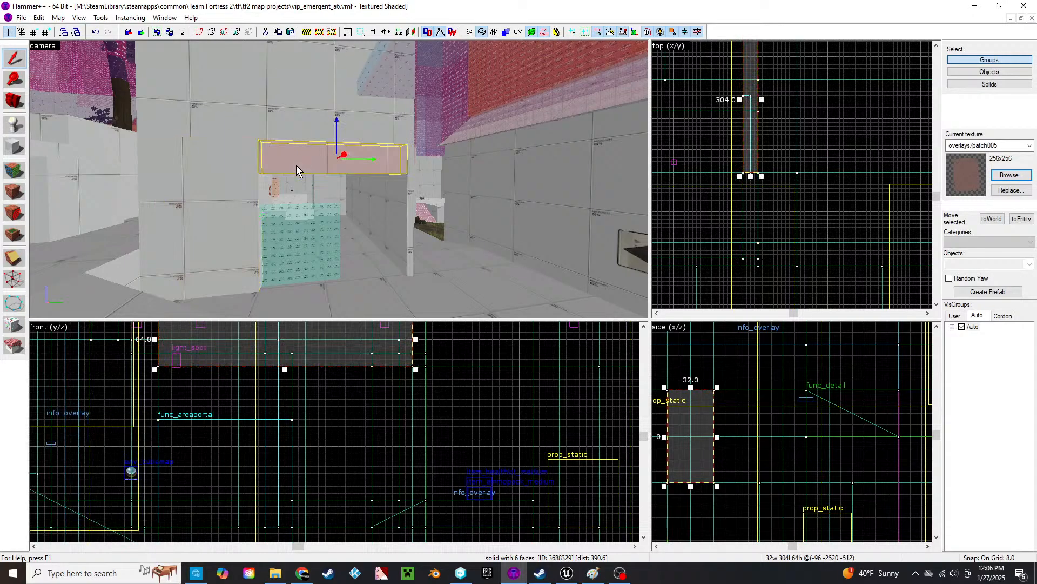
pyautogui.moveTo(699, 129); pyautogui.dragTo(720, 233, button='middle')
pyautogui.scroll(2, 774, 134)
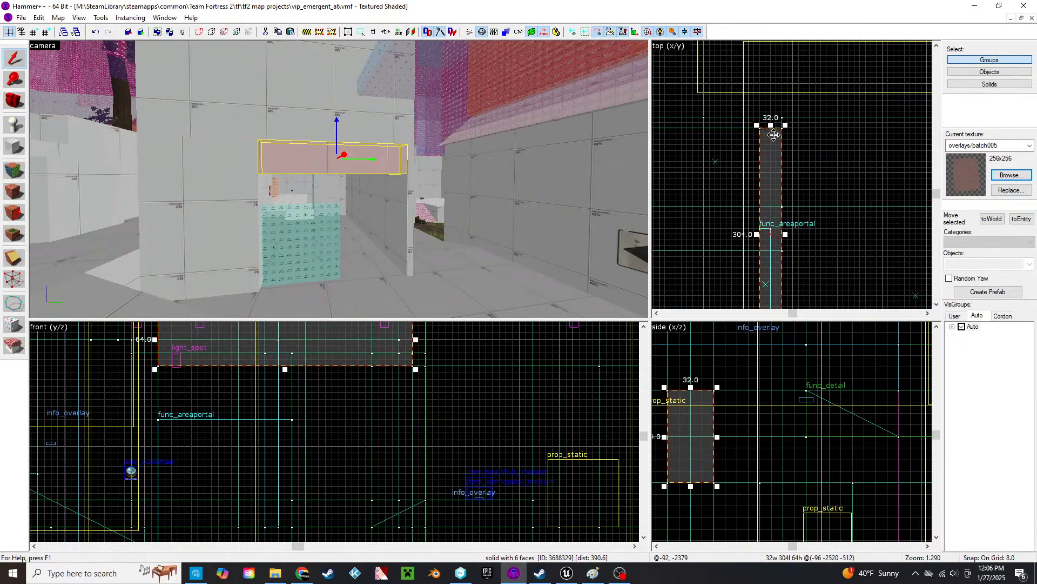
pyautogui.moveTo(769, 126); pyautogui.dragTo(770, 171)
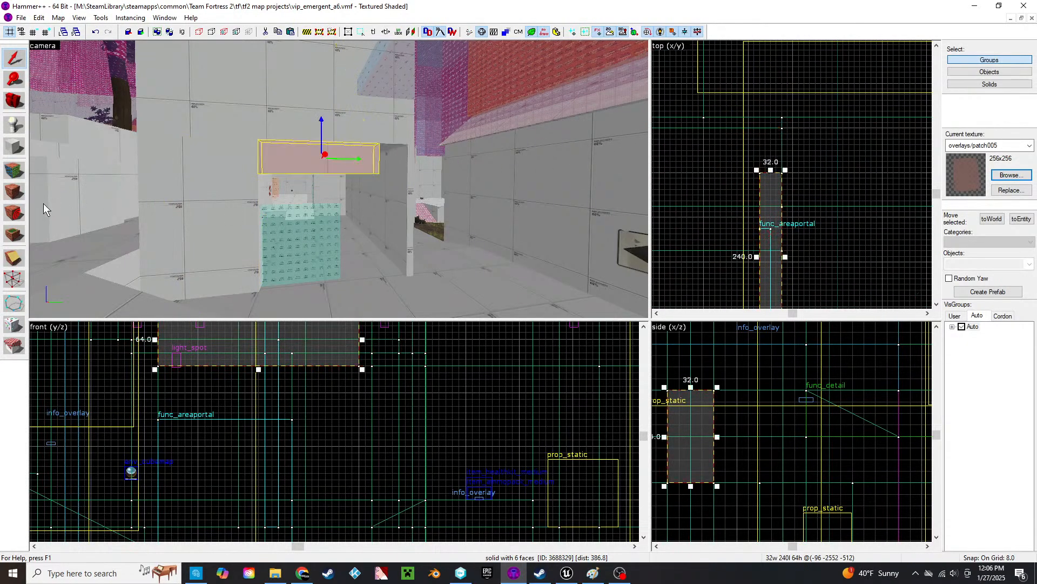
# - Duplicate the thick wall brush to the opposite side of the areaportal doorway and shorten the copy to fill the gap there
pyautogui.click(220, 178)
pyautogui.scroll(-2, 797, 206)
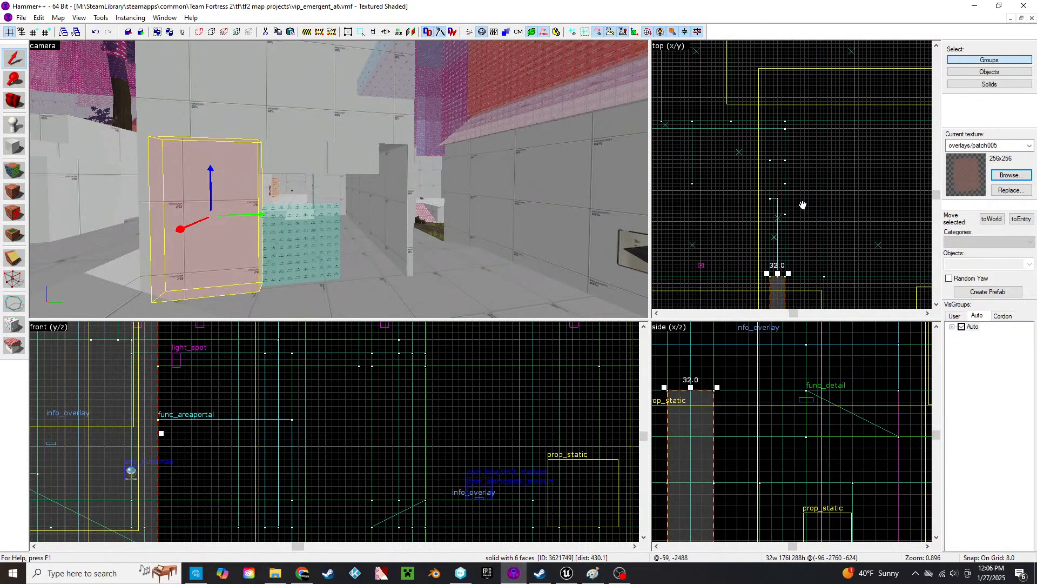
pyautogui.moveTo(780, 299); pyautogui.dragTo(778, 153)
pyautogui.moveTo(777, 217); pyautogui.dragTo(777, 163)
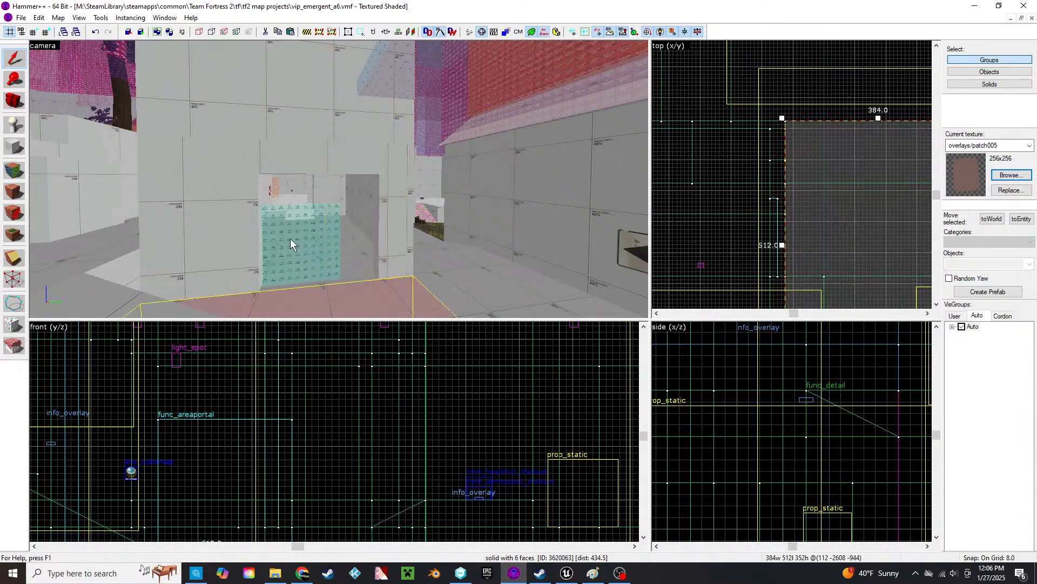
# - Enlarge the func_areaportal to 240 units long and 224 units high to fill the doorway
pyautogui.click(290, 238)
pyautogui.moveTo(773, 193); pyautogui.dragTo(774, 157)
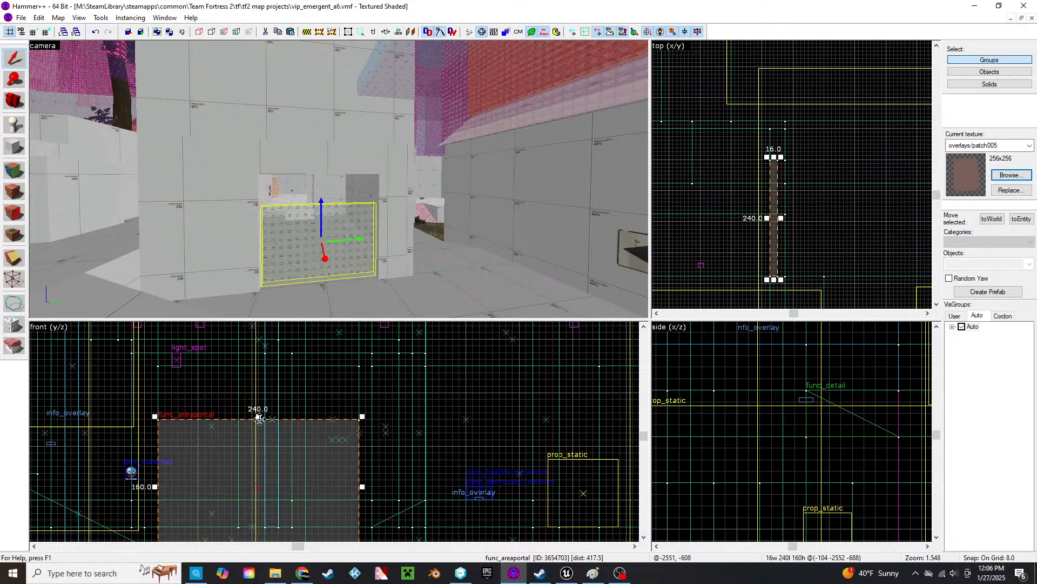
pyautogui.moveTo(258, 416); pyautogui.dragTo(258, 362)
# - Inspect the areaportal, header and floor from both sides of the doorway and along the adjoining corridor
pyautogui.click(491, 281)
pyautogui.press('z')
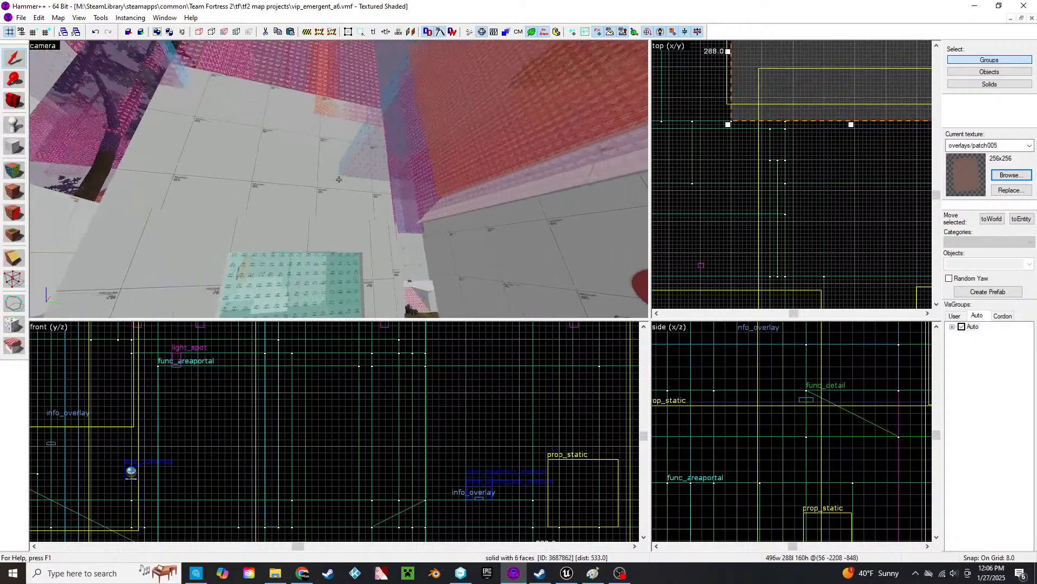
pyautogui.press('w')
pyautogui.click(339, 180)
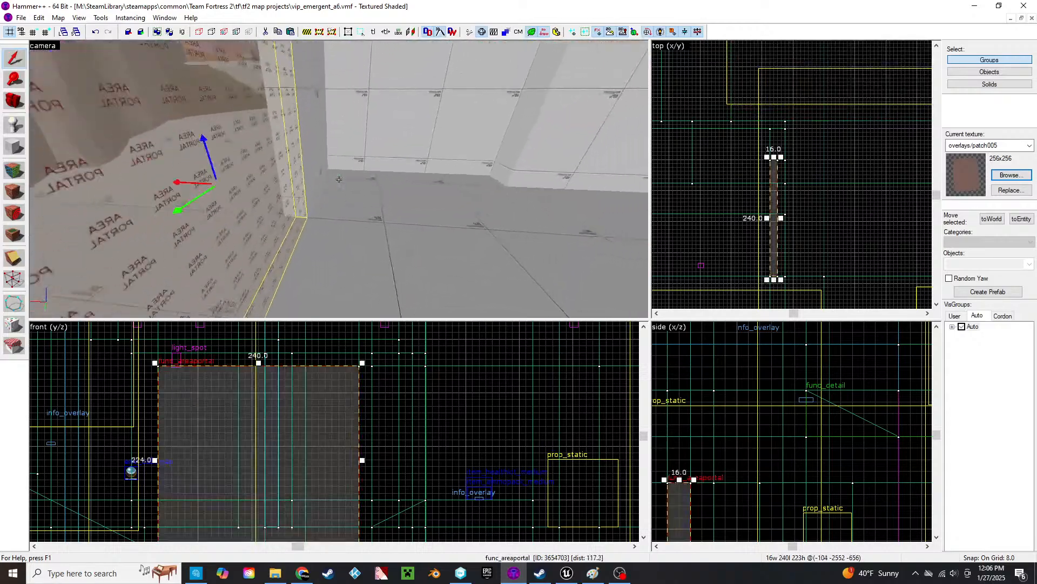
pyautogui.click(338, 180)
pyautogui.press('w')
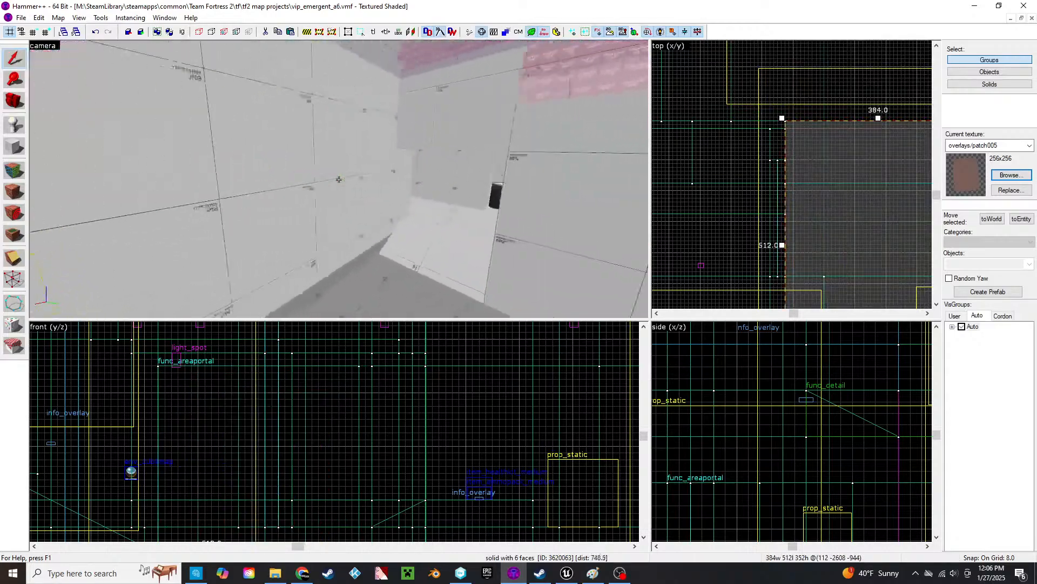
pyautogui.press('w')
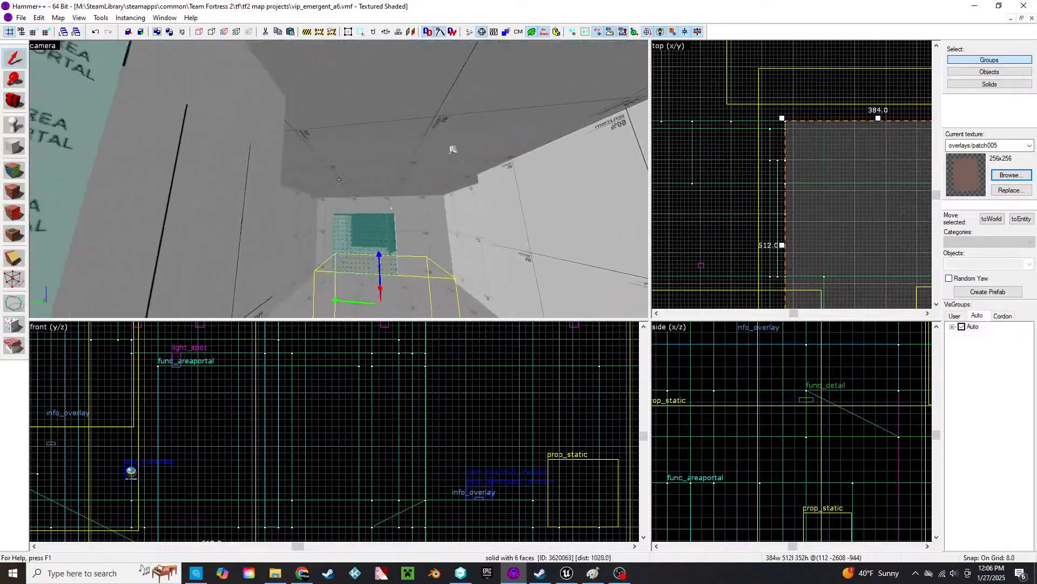
pyautogui.press('w')
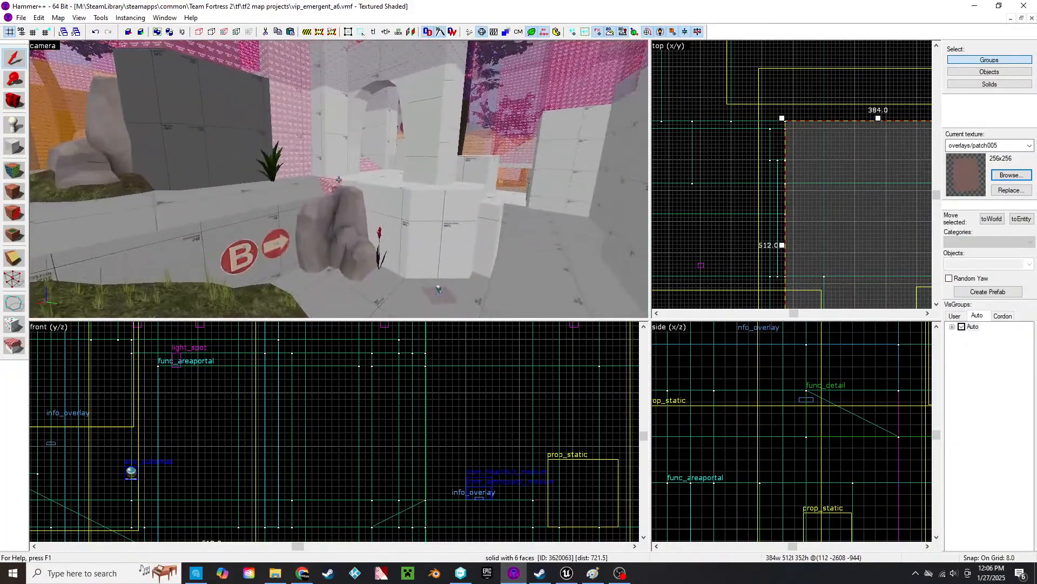
# - Examine the outdoor area around the areaportal doorway, including the raised ledge, the B sign, the rocks and the arched structure
pyautogui.press('w')
pyautogui.press('w')
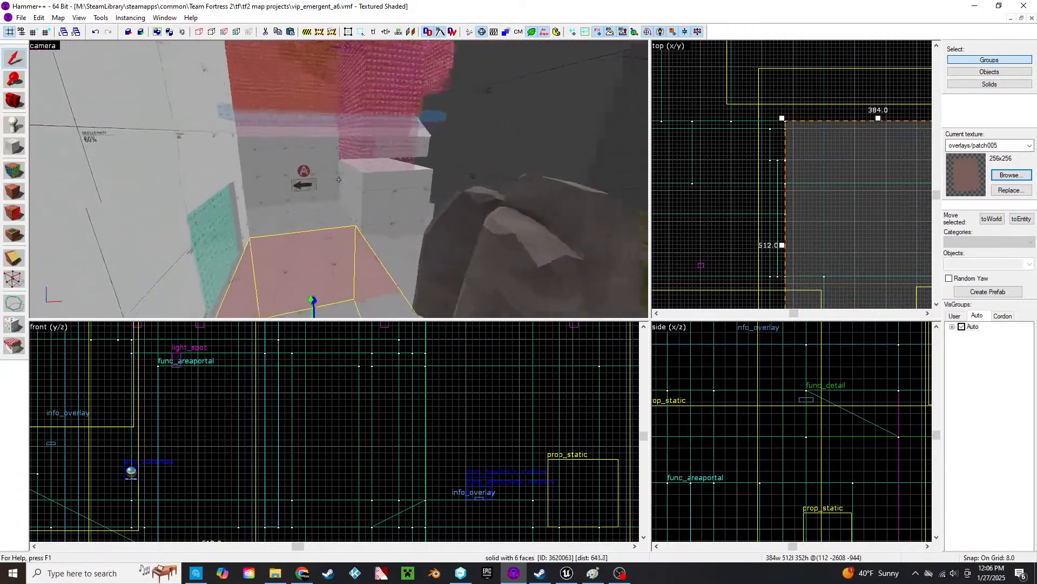
pyautogui.press('w')
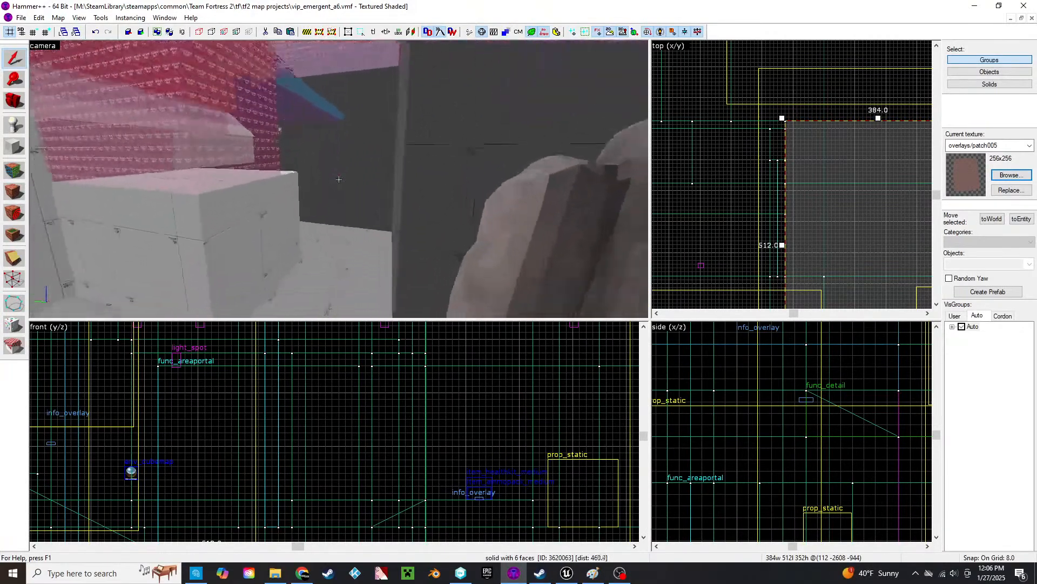
pyautogui.press('w')
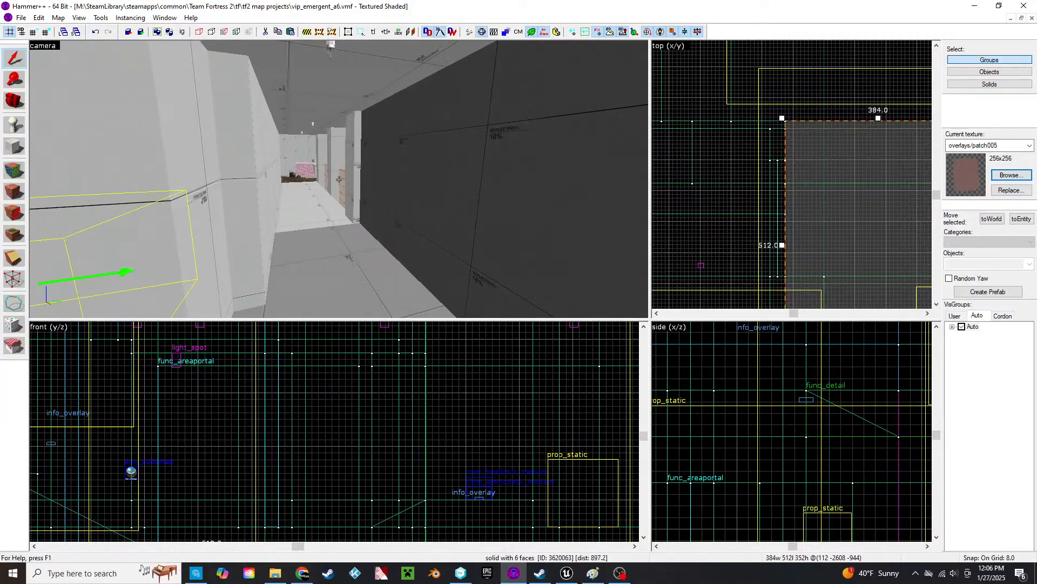
pyautogui.press('w')
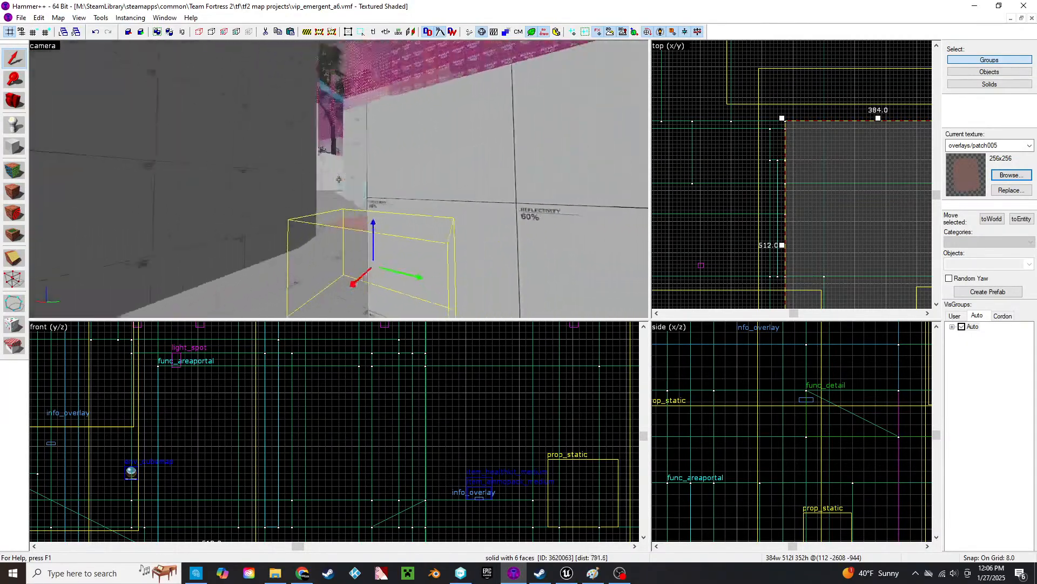
pyautogui.press('w')
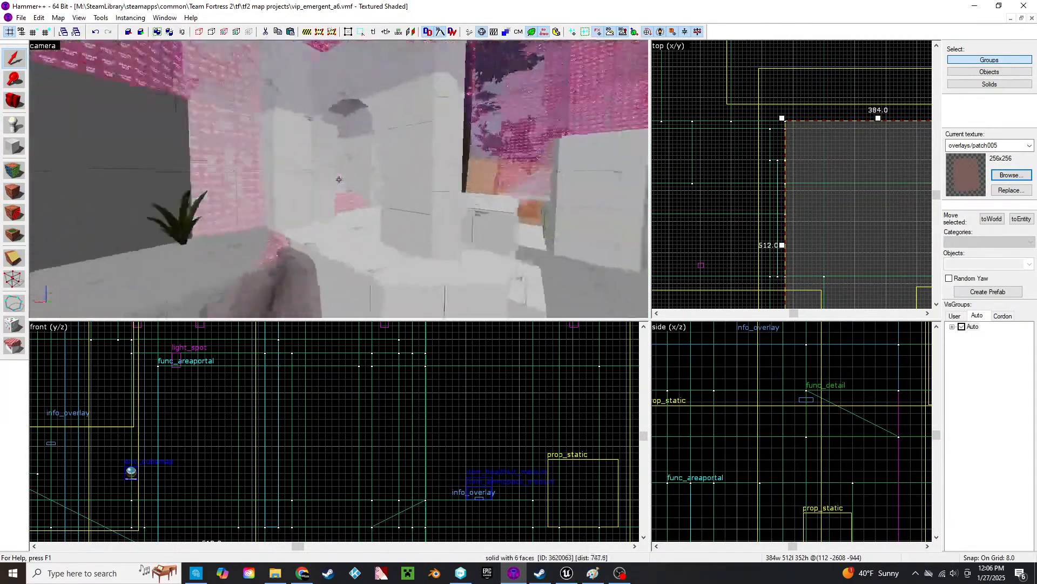
pyautogui.press('w')
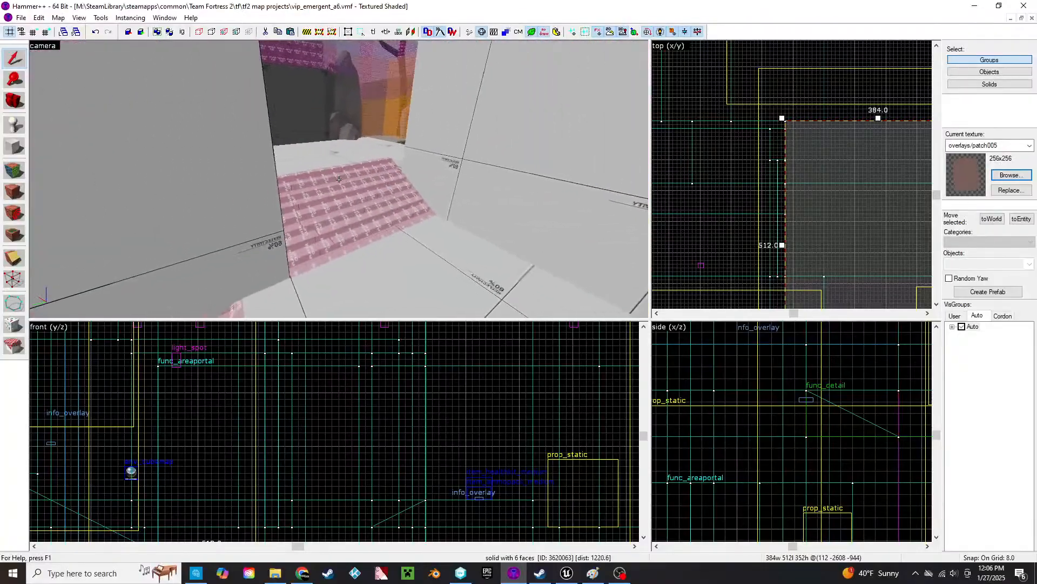
pyautogui.press('w')
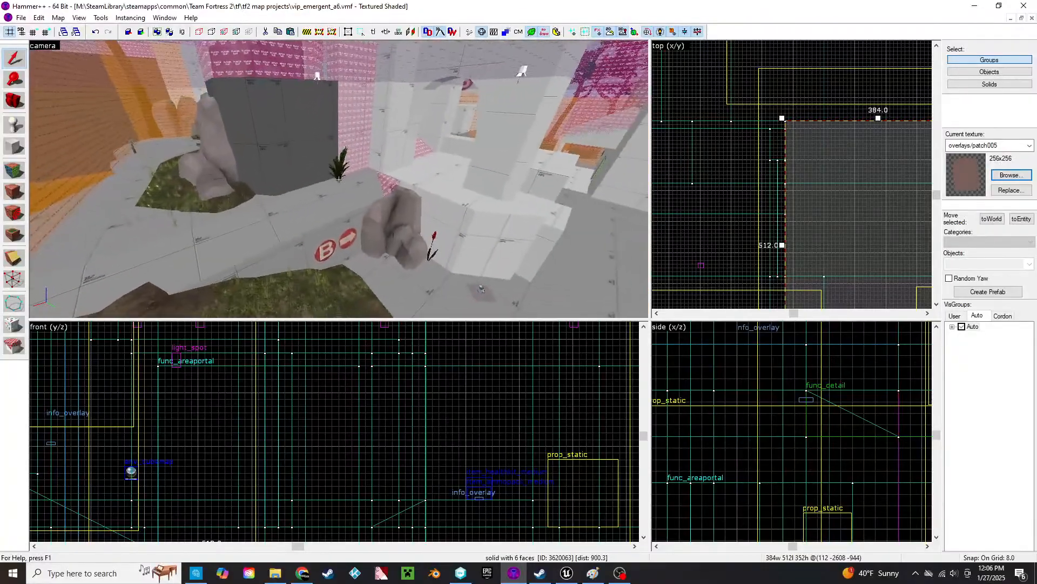
pyautogui.press('a')
pyautogui.press('z')
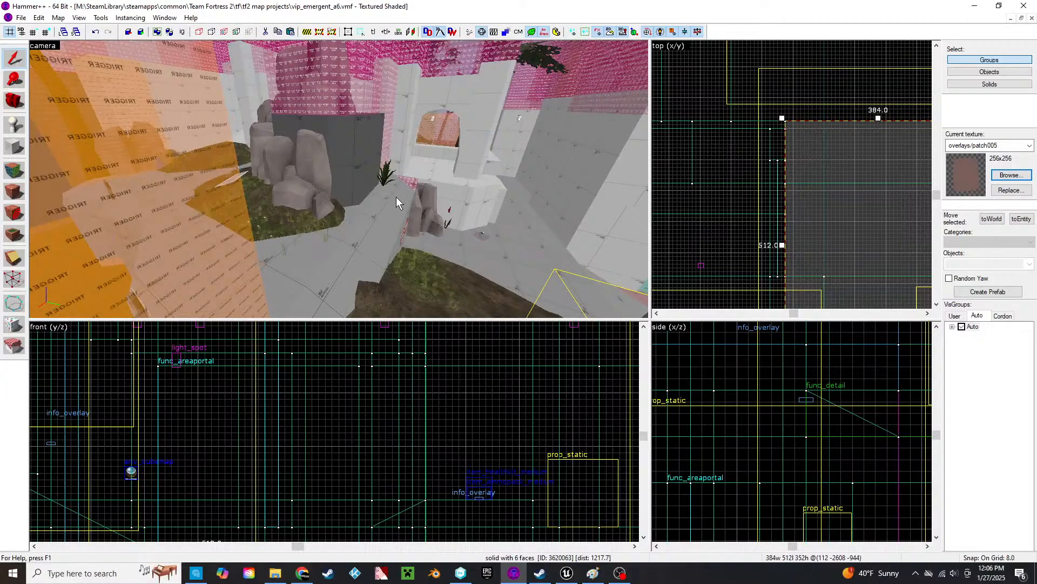
pyautogui.press('w')
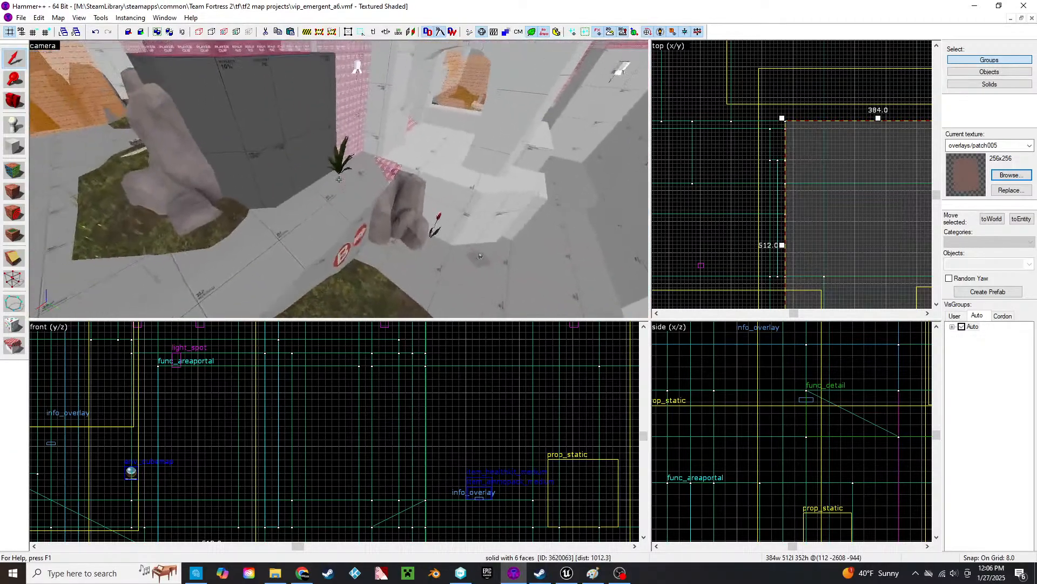
pyautogui.press('w')
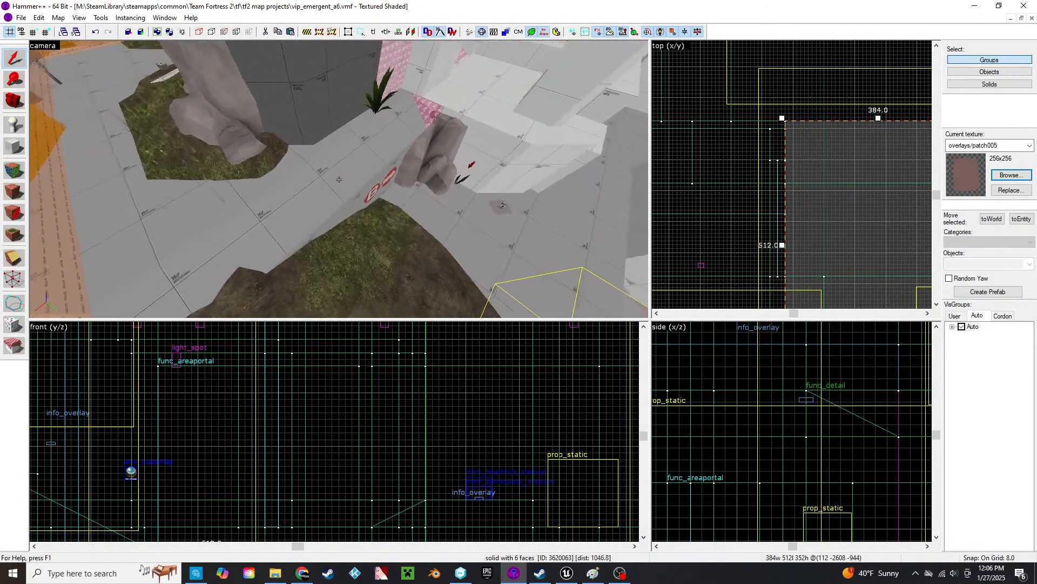
# - Move the rock beside the B sign together with its red flower about 24 units sideways and 56 units away from the ledge
pyautogui.click(338, 179)
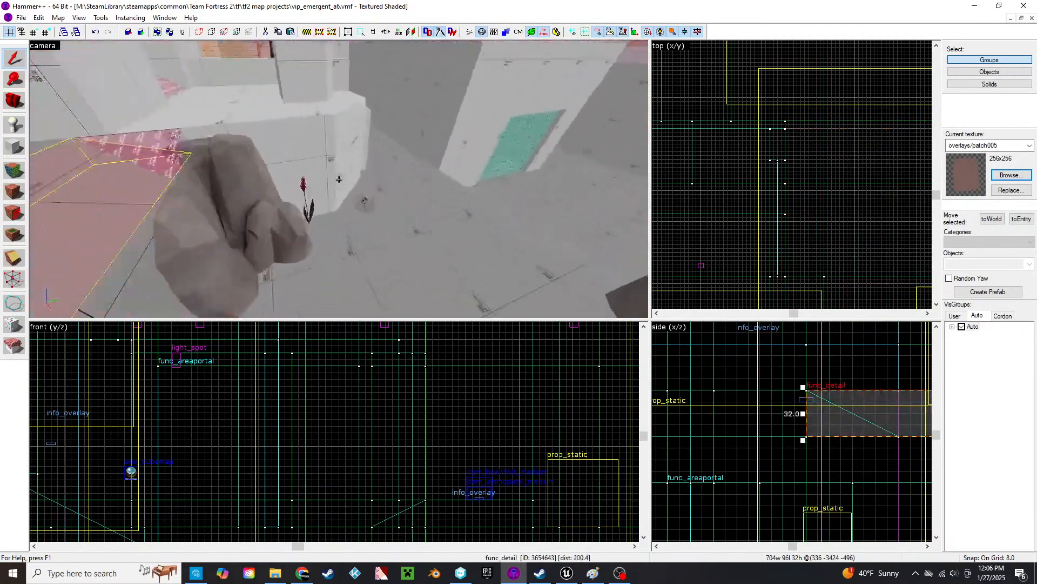
pyautogui.press('s')
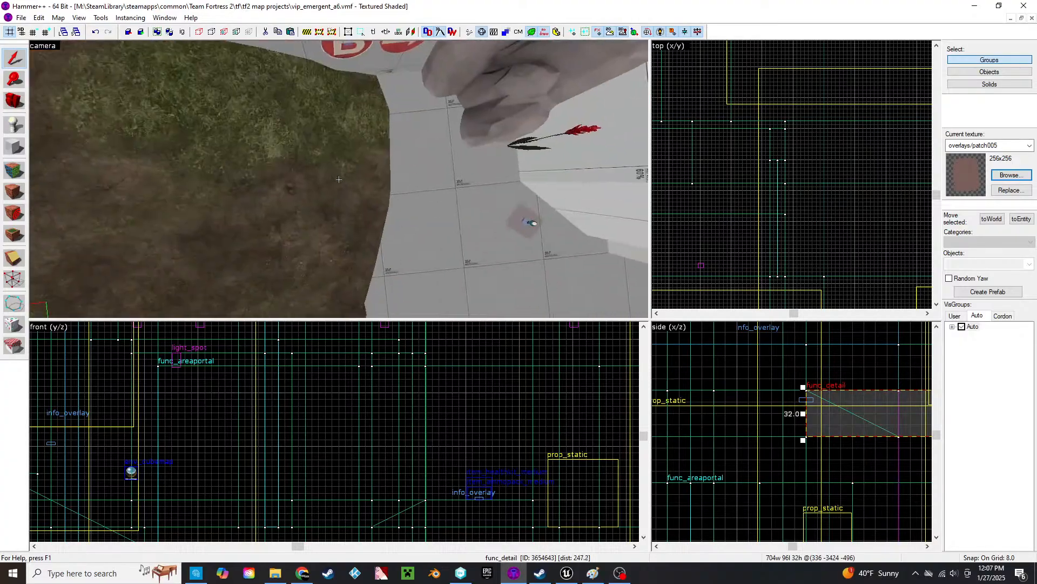
pyautogui.click(339, 179)
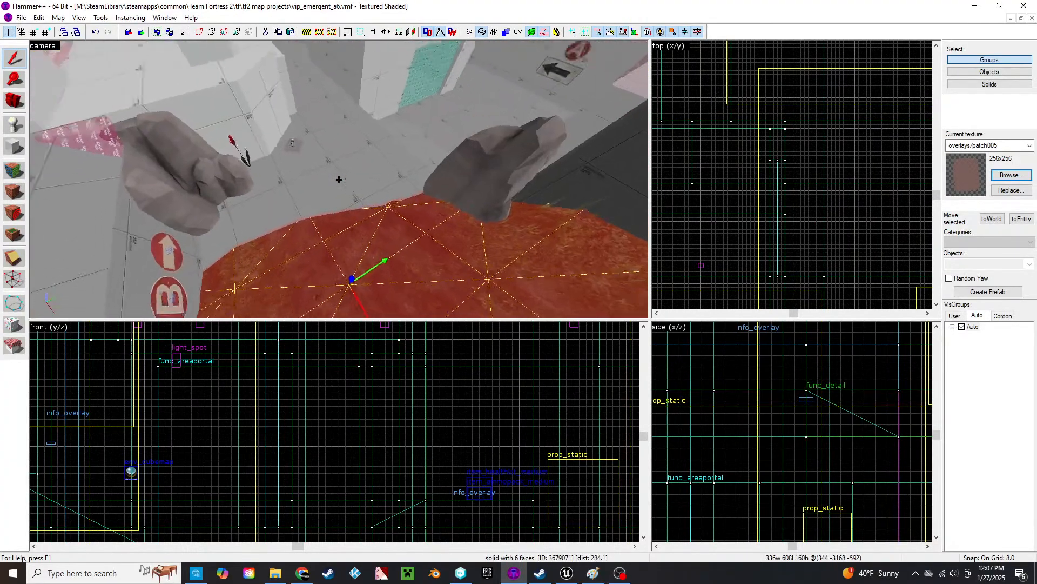
pyautogui.press('z')
pyautogui.click(312, 142)
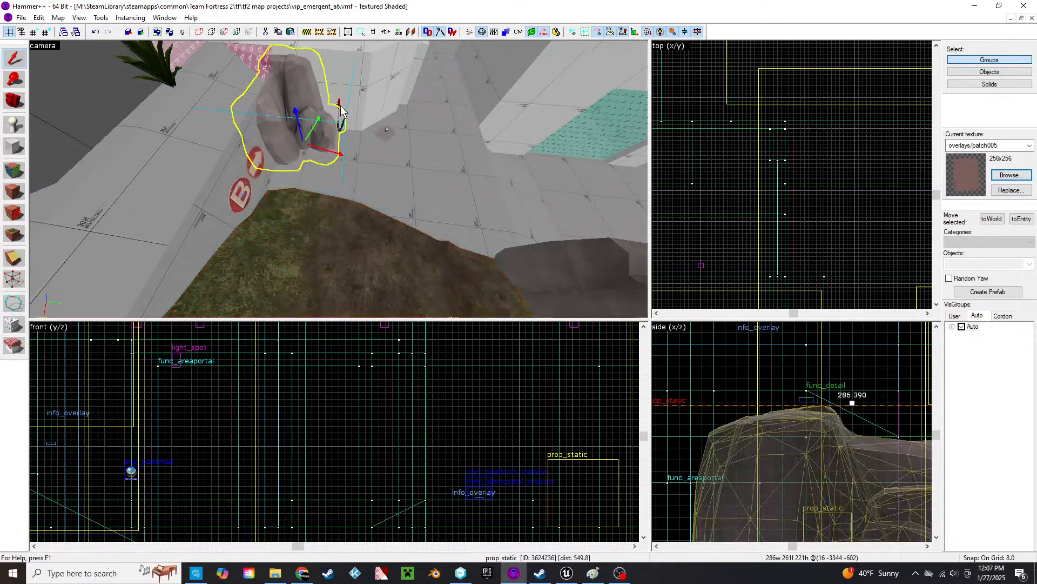
pyautogui.scroll(-6, 782, 209)
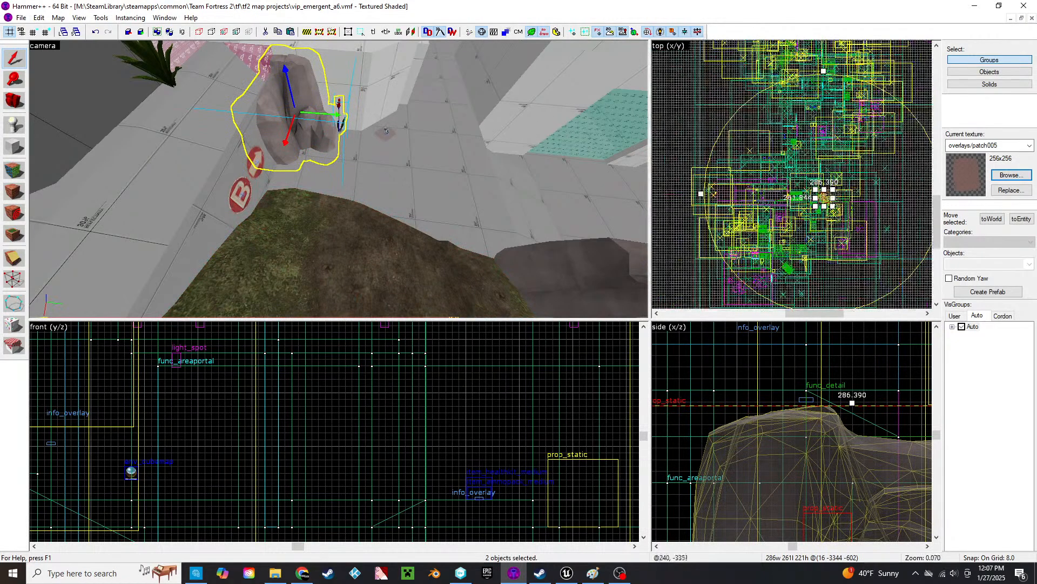
pyautogui.scroll(6, 808, 177)
pyautogui.moveTo(803, 174); pyautogui.dragTo(811, 155)
# - Move the B and arrow sign overlays together about 48 units outward from the ledge's side wall
pyautogui.click(327, 258)
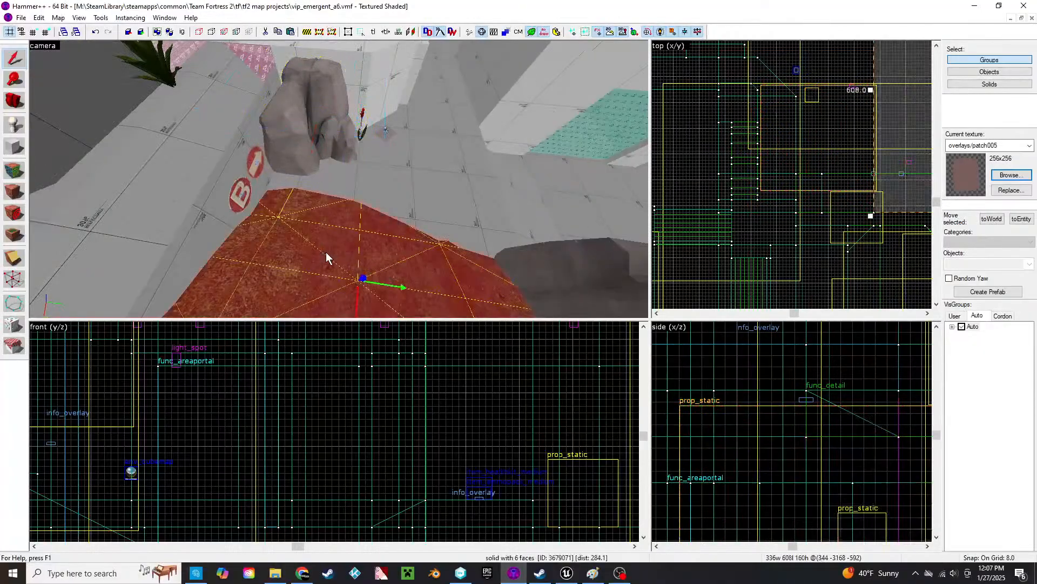
pyautogui.click(257, 159)
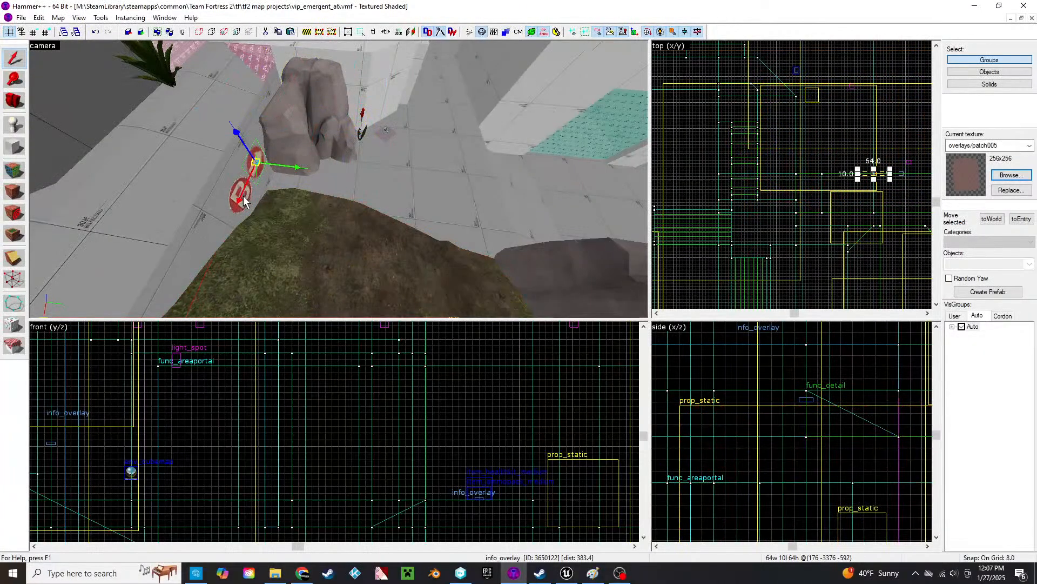
pyautogui.press('z')
pyautogui.press('w')
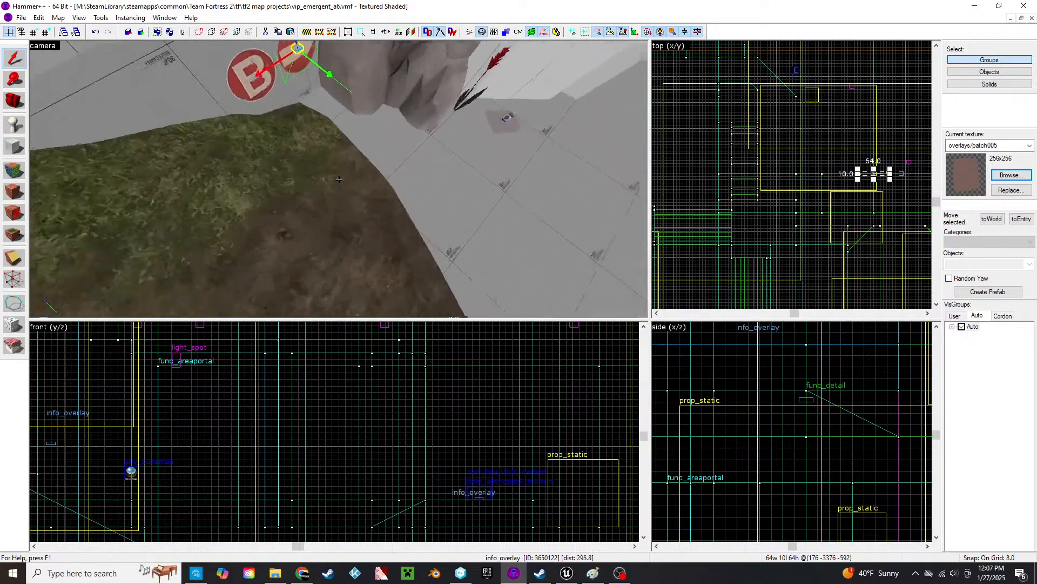
pyautogui.press('w')
pyautogui.press('z')
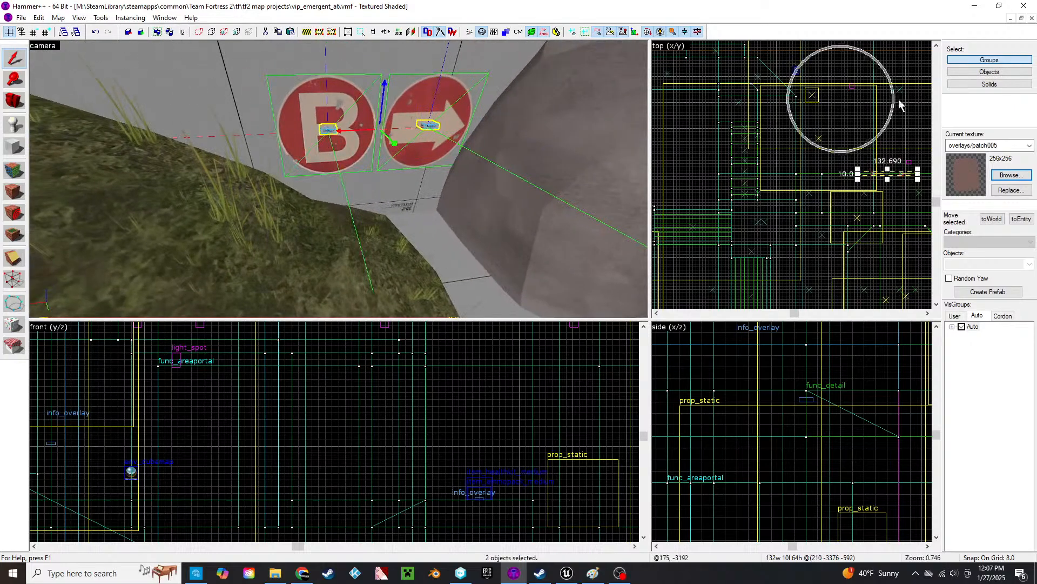
pyautogui.scroll(5, 853, 184)
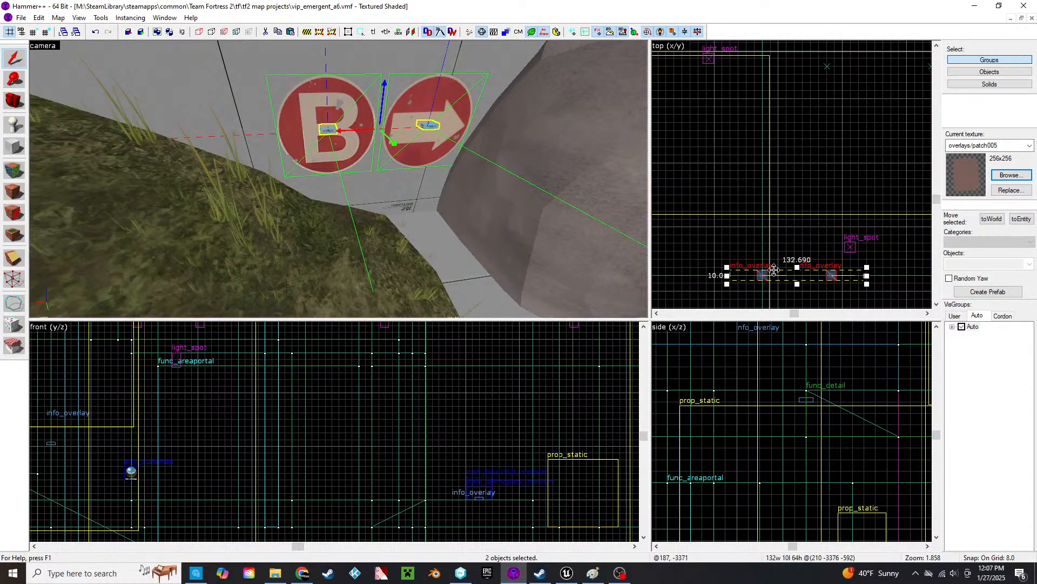
pyautogui.moveTo(767, 276); pyautogui.dragTo(767, 228)
pyautogui.press('z')
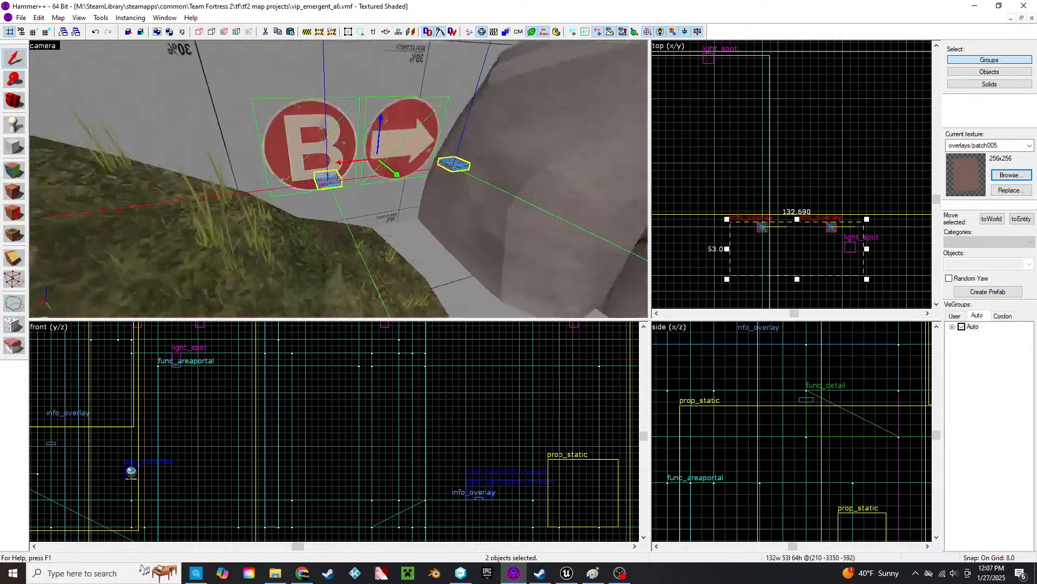
pyautogui.press('s')
pyautogui.press('z')
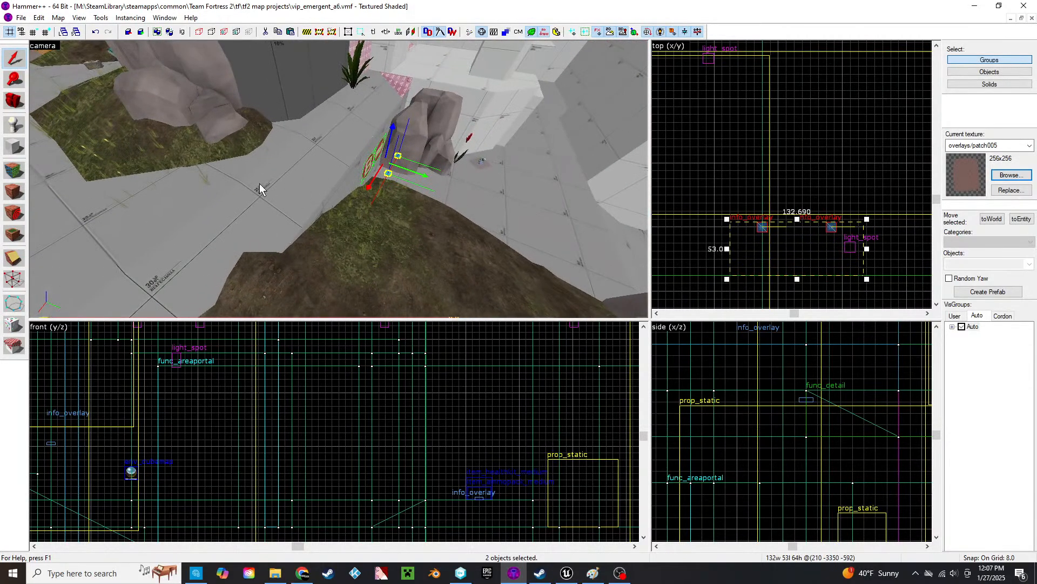
# - Inspect the sloped ledge brush behind the B sign, the rock in front of it and the neighbouring block
pyautogui.click(297, 187)
pyautogui.click(342, 189)
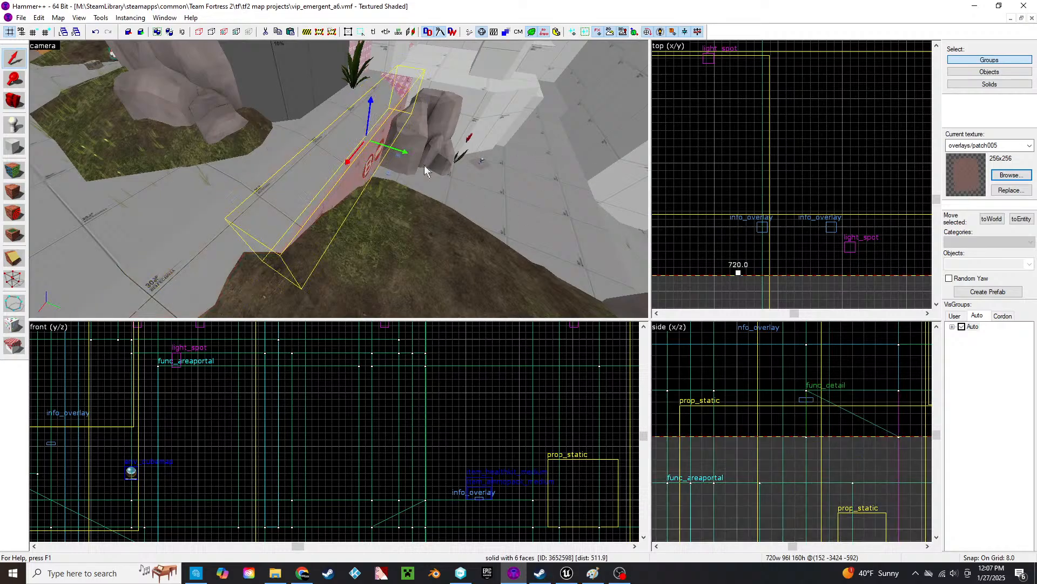
pyautogui.press('z')
pyautogui.press('w')
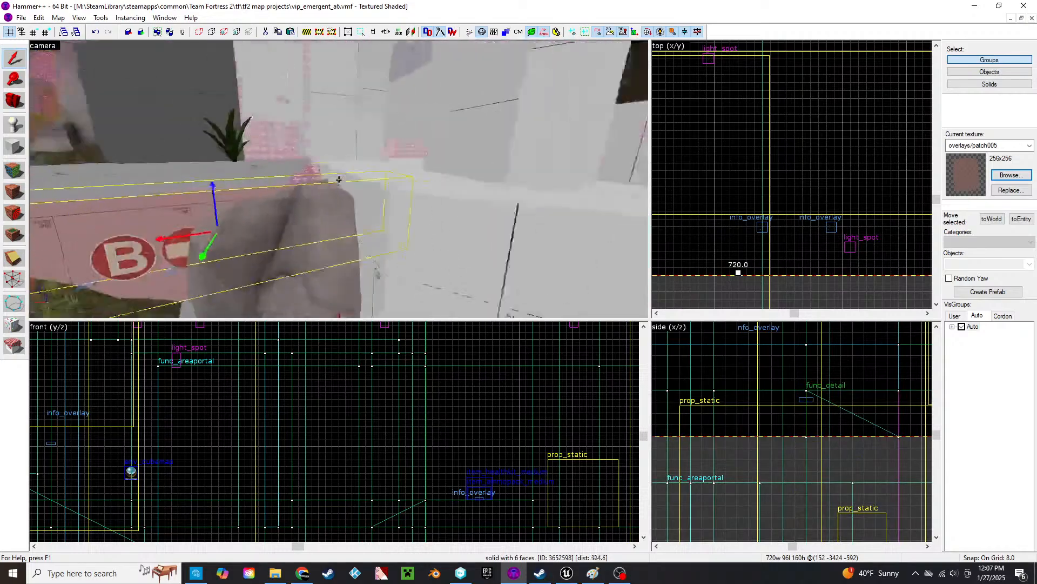
pyautogui.click(339, 179)
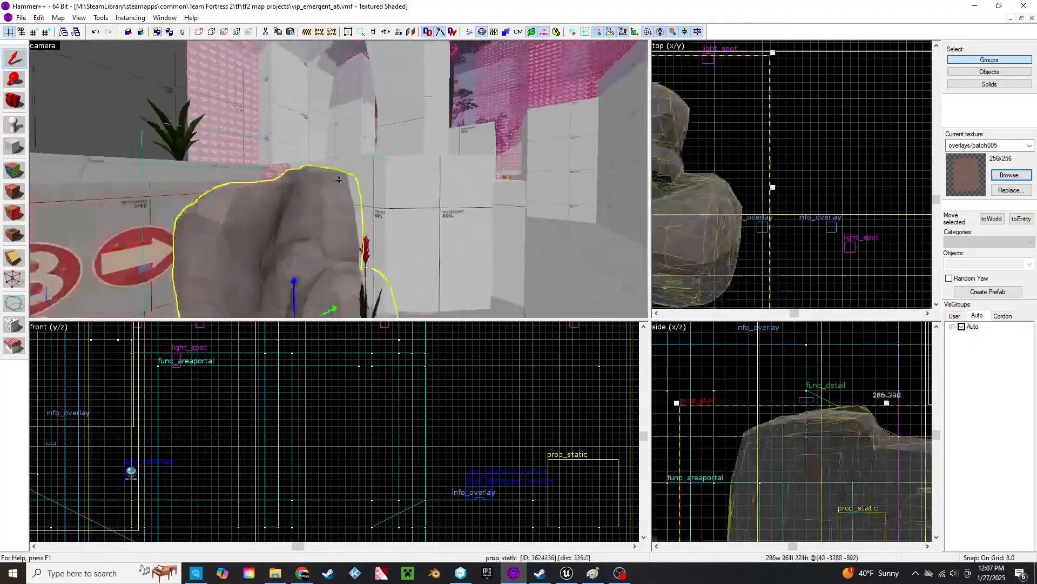
pyautogui.click(339, 180)
pyautogui.click(339, 179)
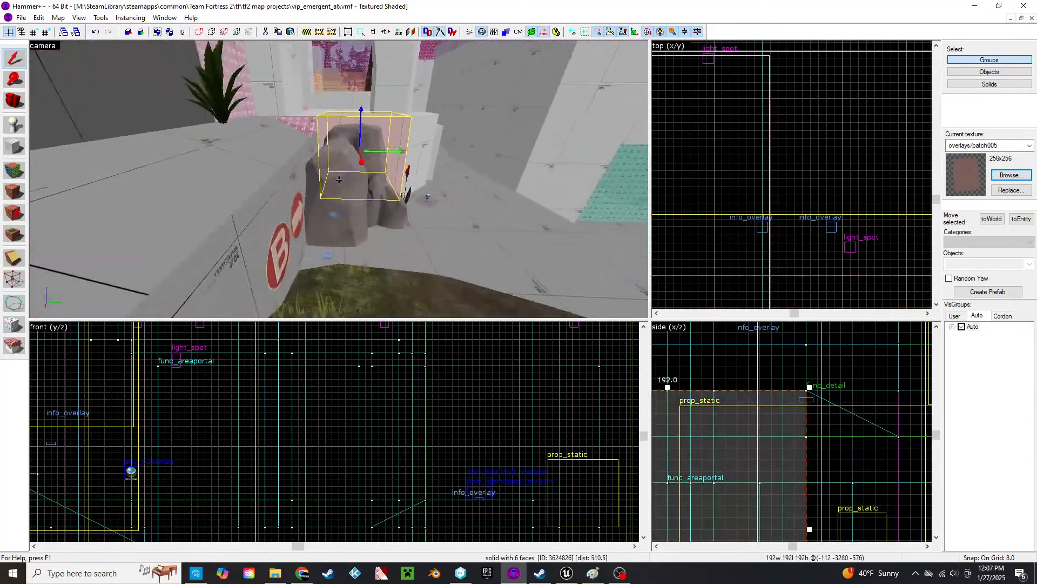
pyautogui.click(339, 179)
pyautogui.click(339, 180)
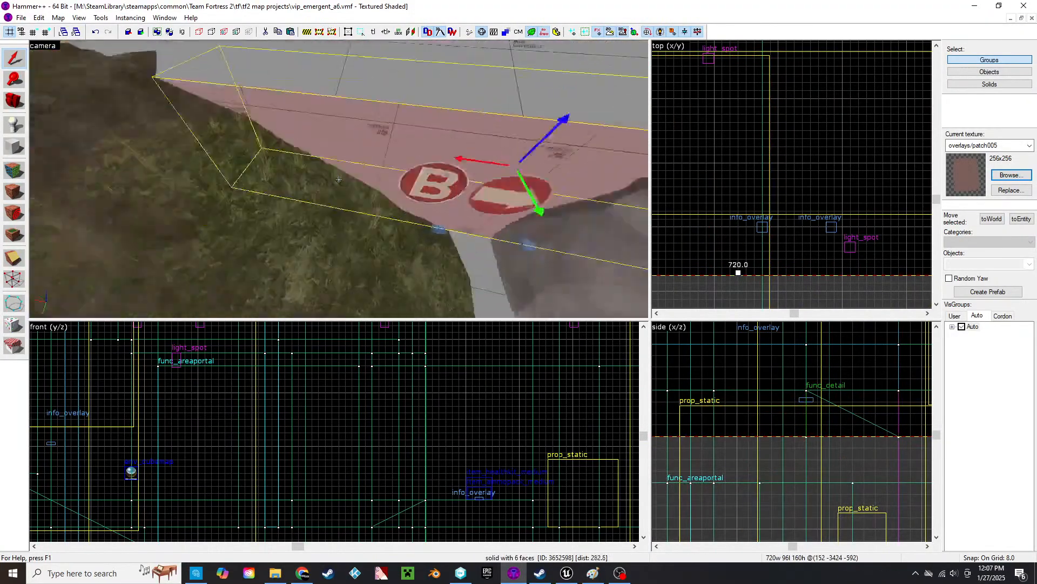
# - Clip the ledge brush behind the B sign crosswise, keeping both parts, into 192-unit and 528-unit wide pieces
pyautogui.press('z')
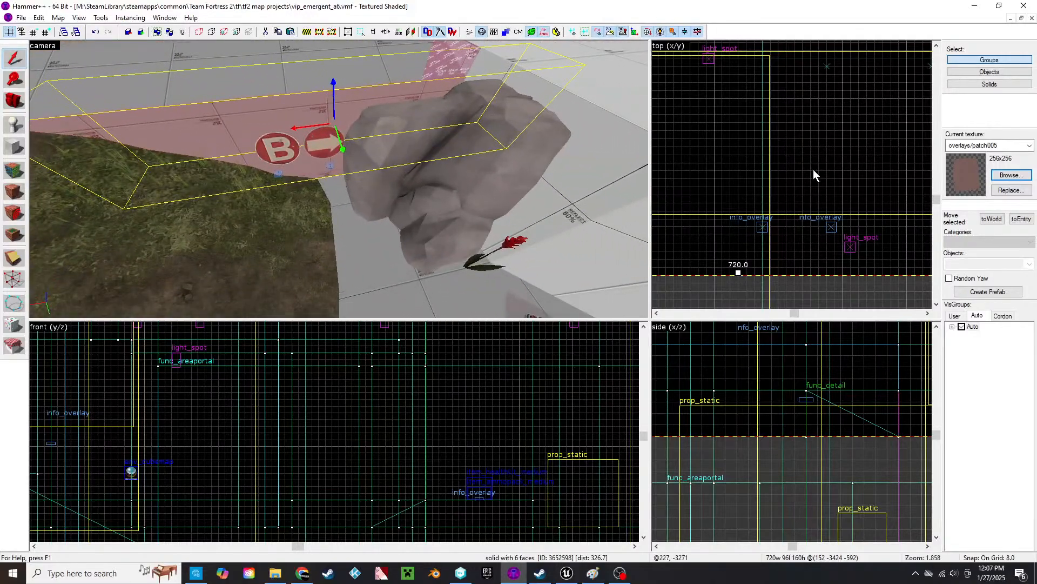
pyautogui.scroll(-8, 861, 207)
pyautogui.scroll(6, 777, 239)
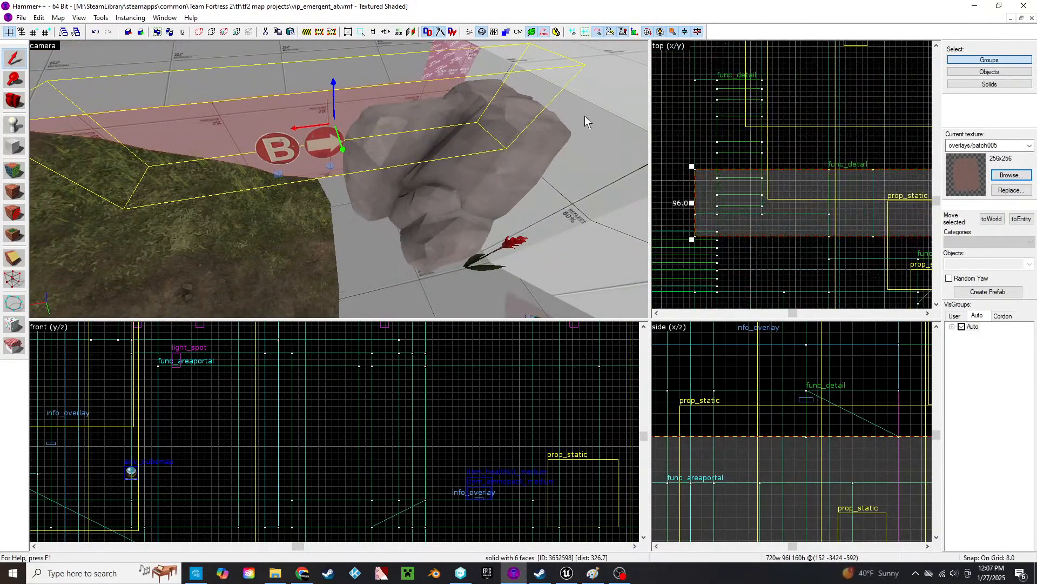
pyautogui.click(465, 134)
pyautogui.click(381, 100)
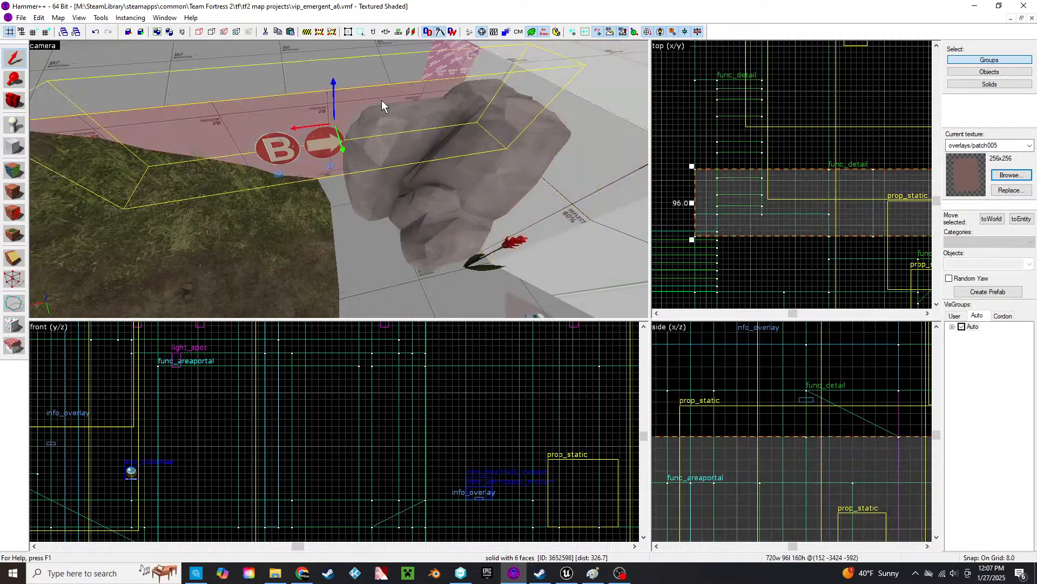
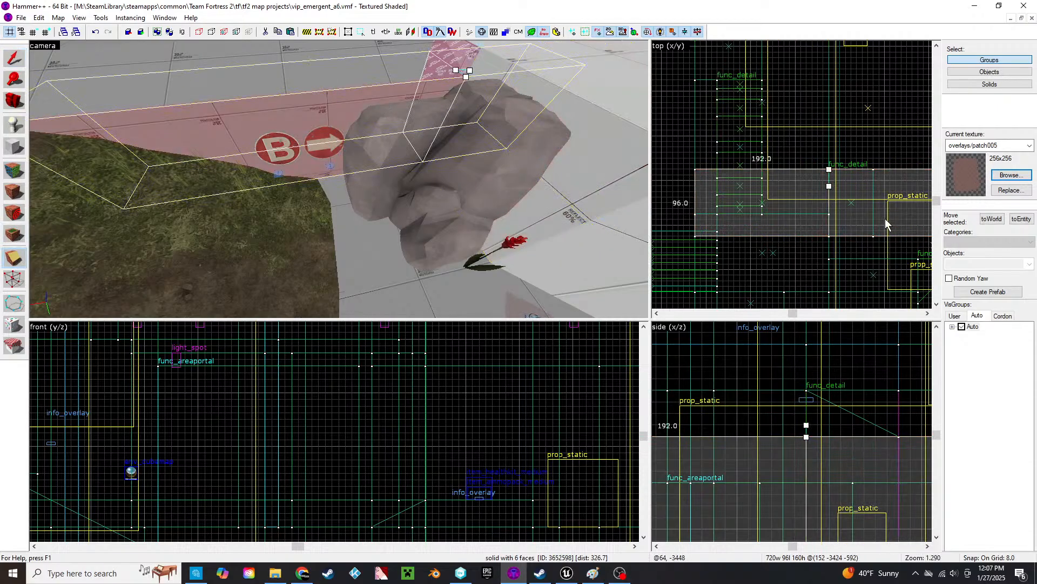
pyautogui.press('Return')
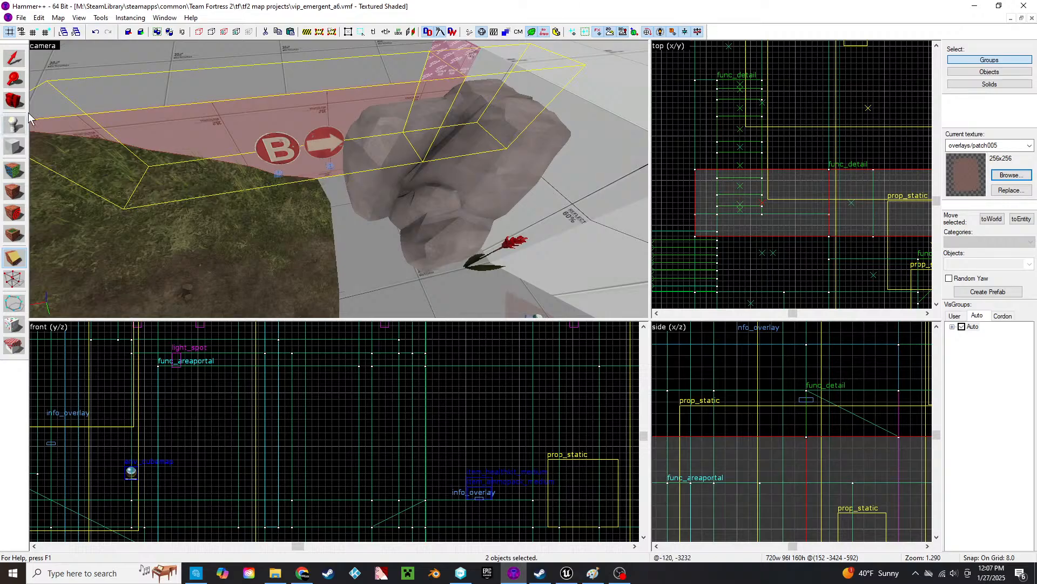
# - Extend the 528-unit ledge piece and the func_detail slab above it outward to a depth of 144 units
pyautogui.click(210, 145)
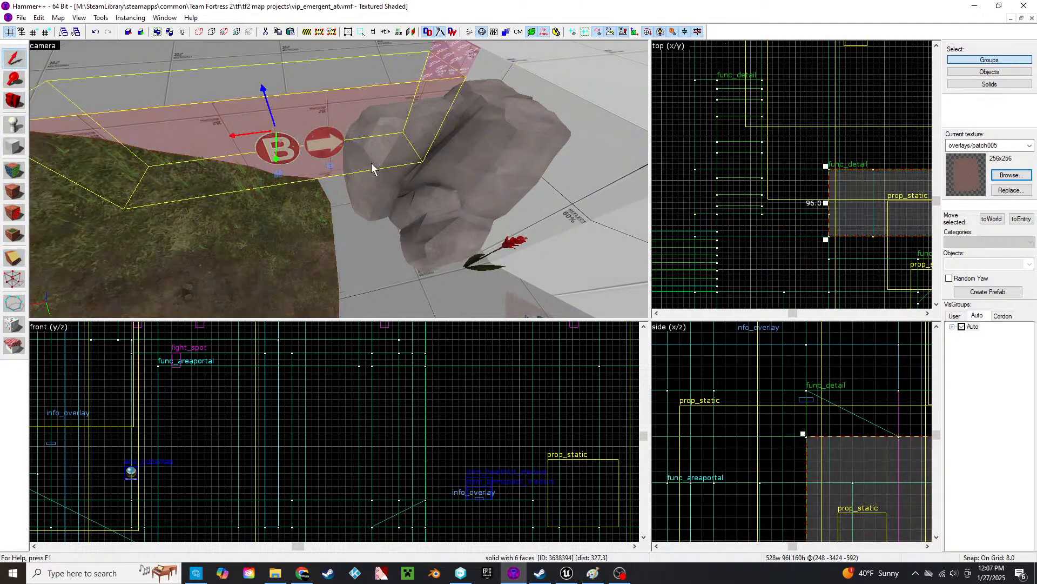
pyautogui.moveTo(814, 176); pyautogui.dragTo(662, 204, button='middle')
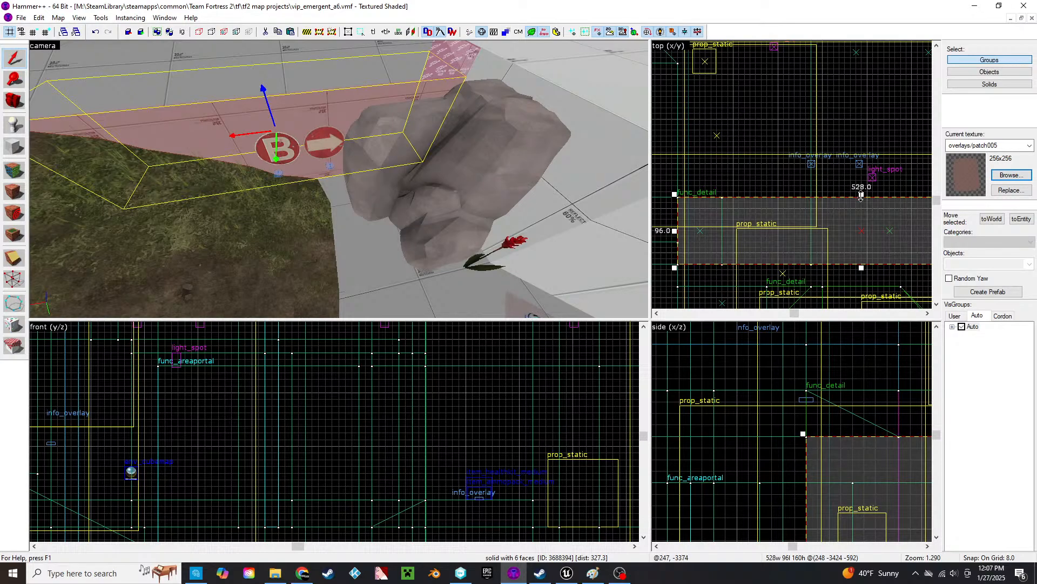
pyautogui.moveTo(861, 196); pyautogui.dragTo(859, 179)
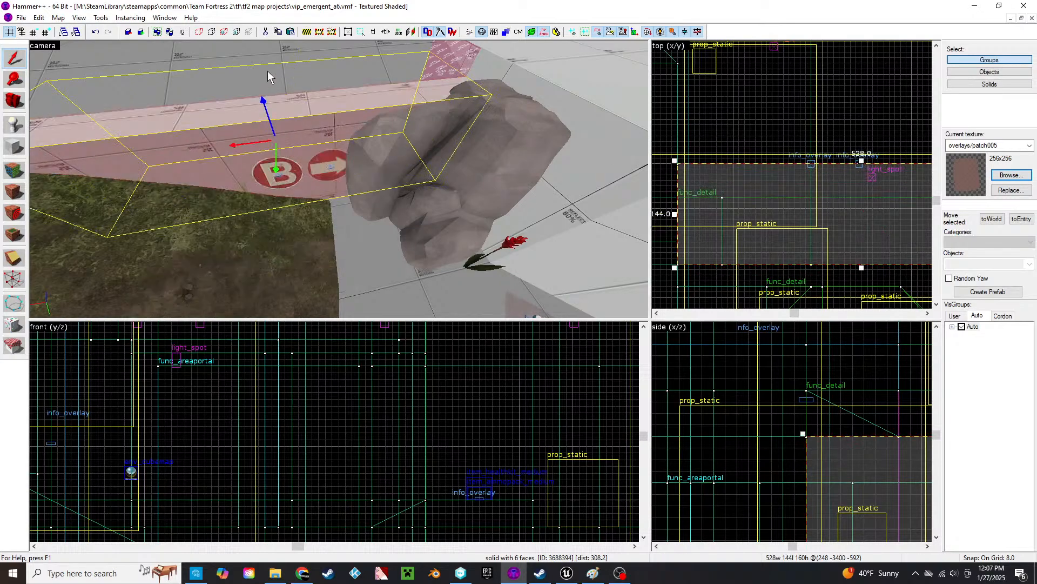
pyautogui.click(297, 67)
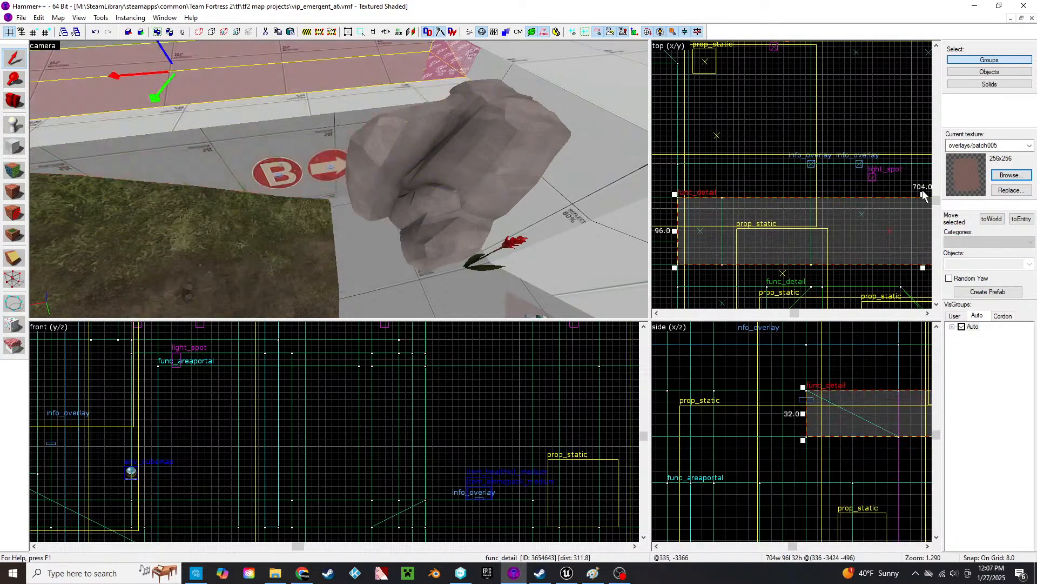
pyautogui.moveTo(923, 195); pyautogui.dragTo(916, 159)
pyautogui.press('z')
pyautogui.press('w')
pyautogui.press('z')
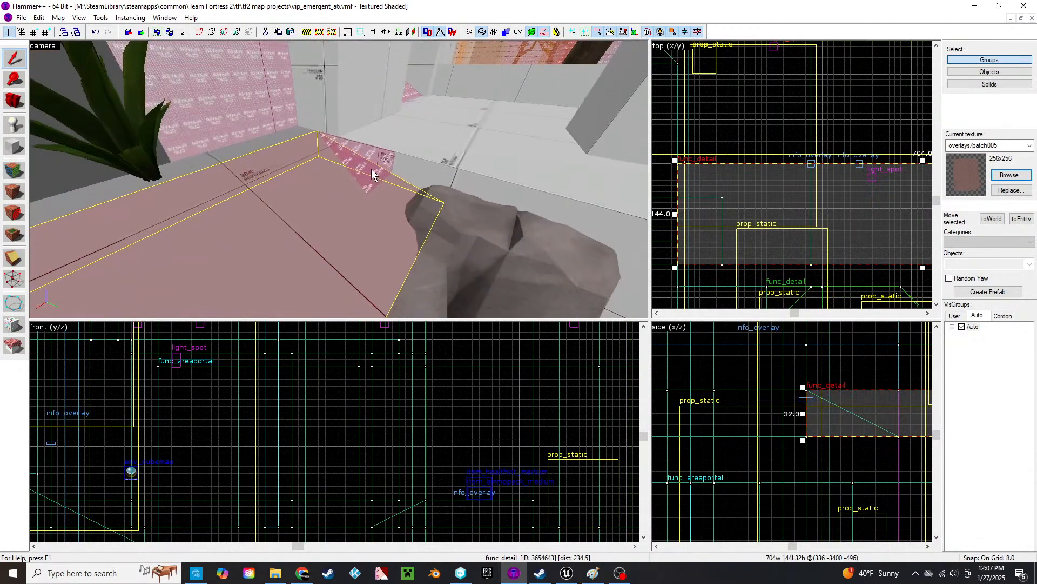
# - Lengthen the sloped player-clip wedge at the ledge's end beside the rock to 144 units
pyautogui.click(371, 174)
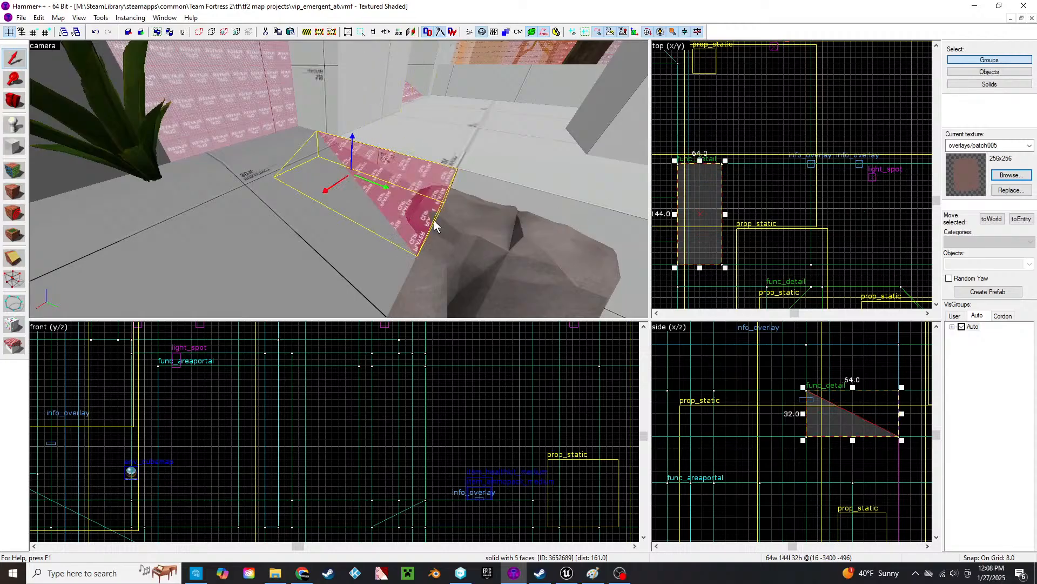
pyautogui.press('z')
pyautogui.press('s')
# - Stretch the lower ledge brush under the dirt slope to a width of 704 units, toward the dark wall
pyautogui.click(340, 180)
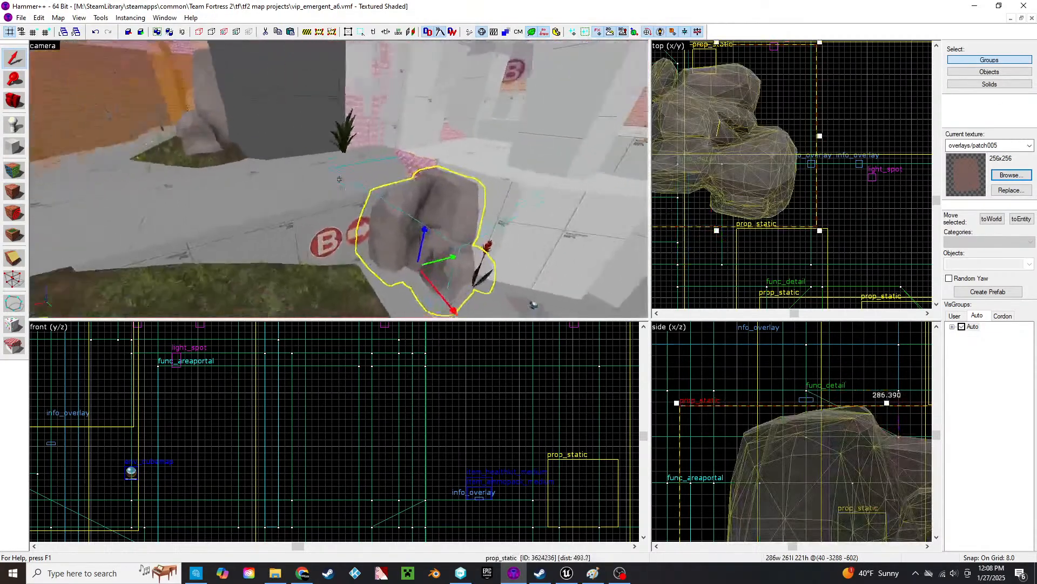
pyautogui.click(340, 180)
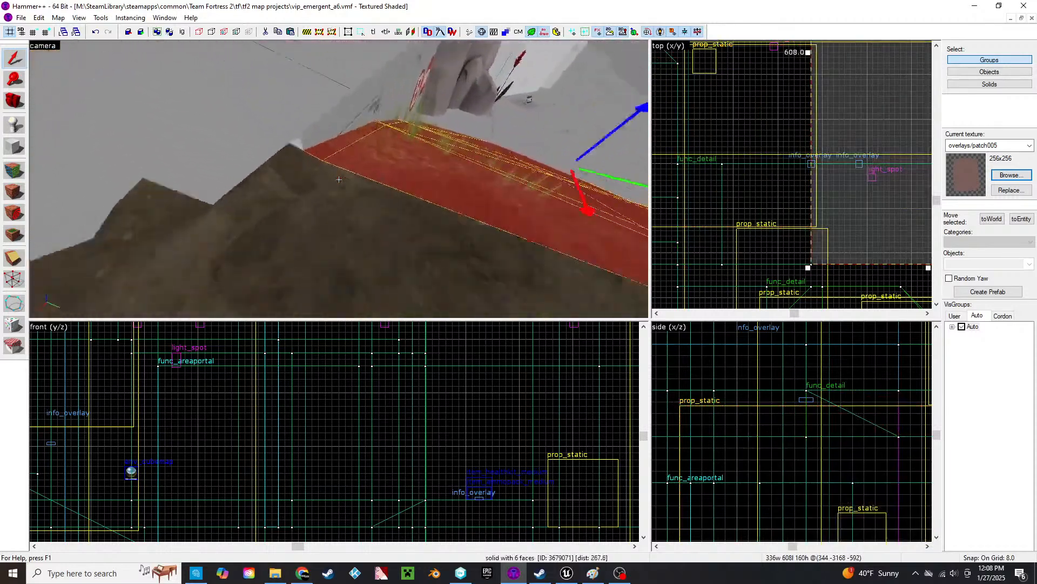
pyautogui.click(339, 180)
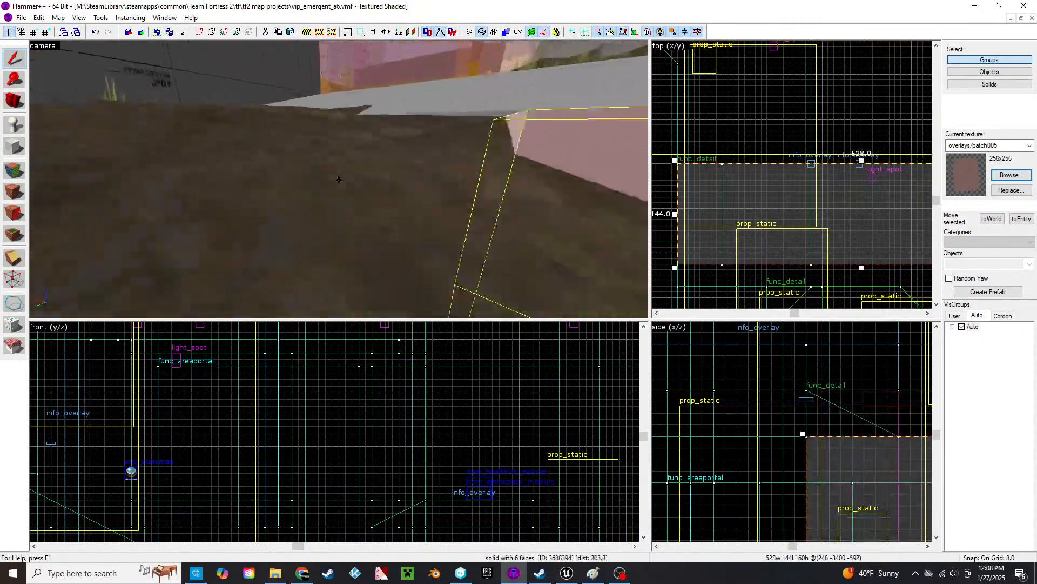
pyautogui.press('s')
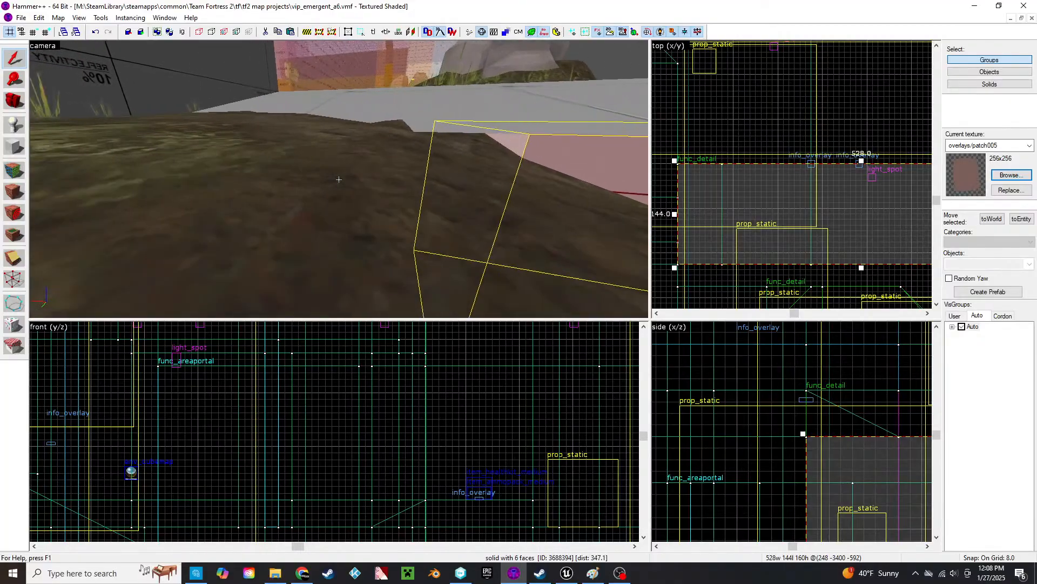
pyautogui.press('w')
pyautogui.scroll(-3, 738, 182)
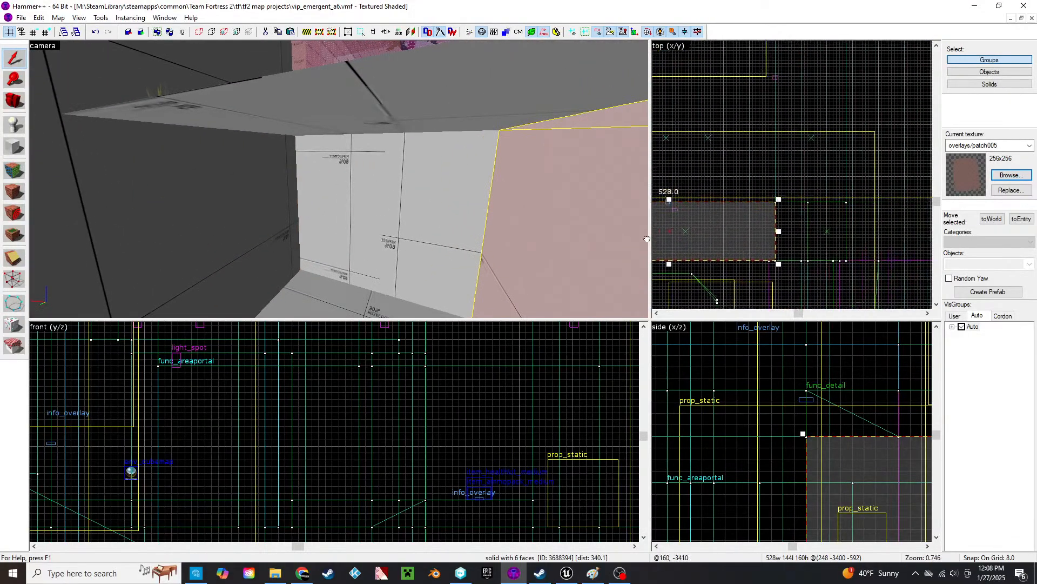
pyautogui.moveTo(773, 231); pyautogui.dragTo(805, 233)
pyautogui.press('z')
pyautogui.press('s')
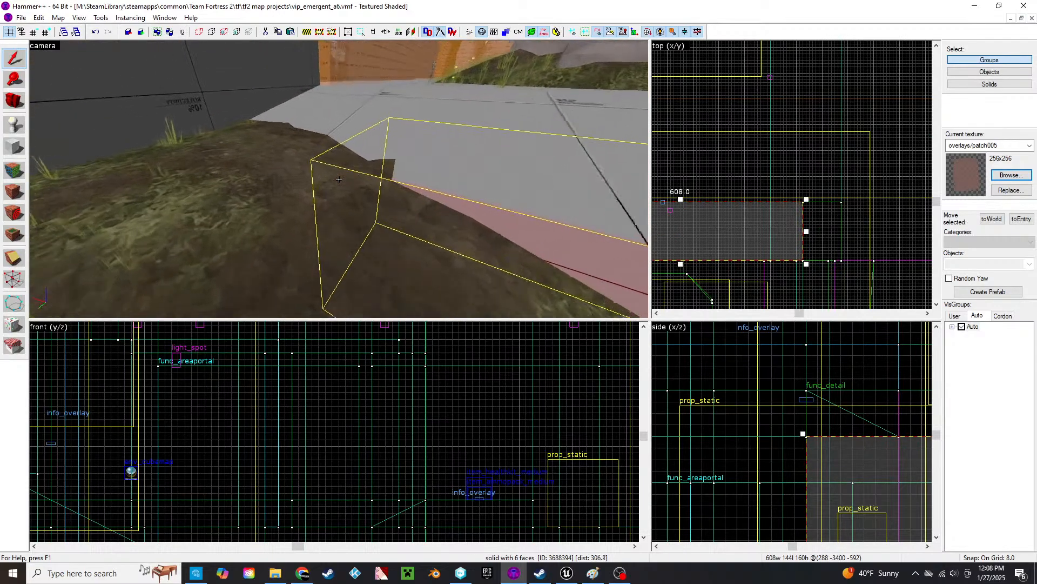
pyautogui.press('w')
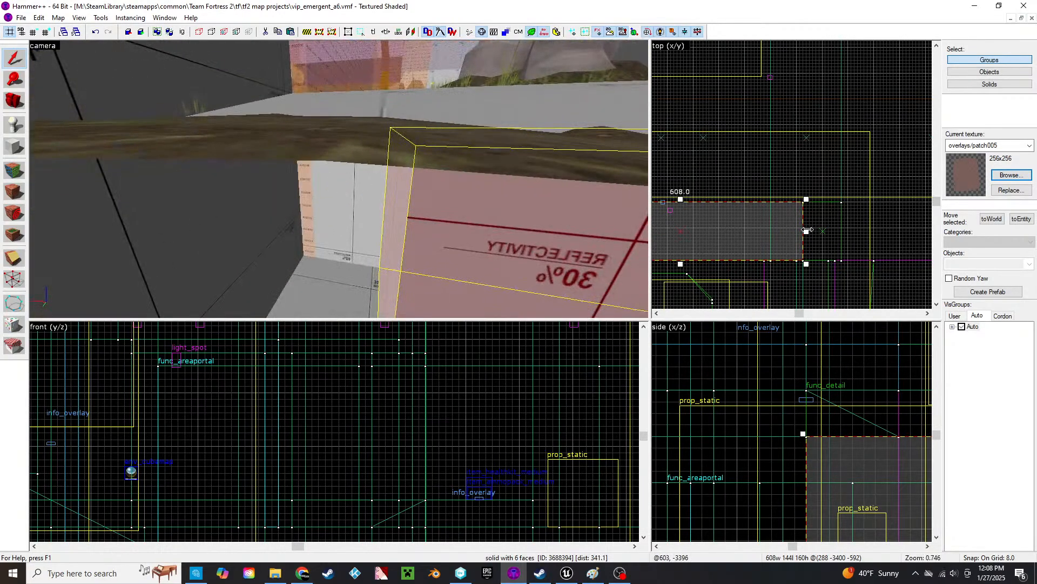
pyautogui.moveTo(808, 231); pyautogui.dragTo(839, 232)
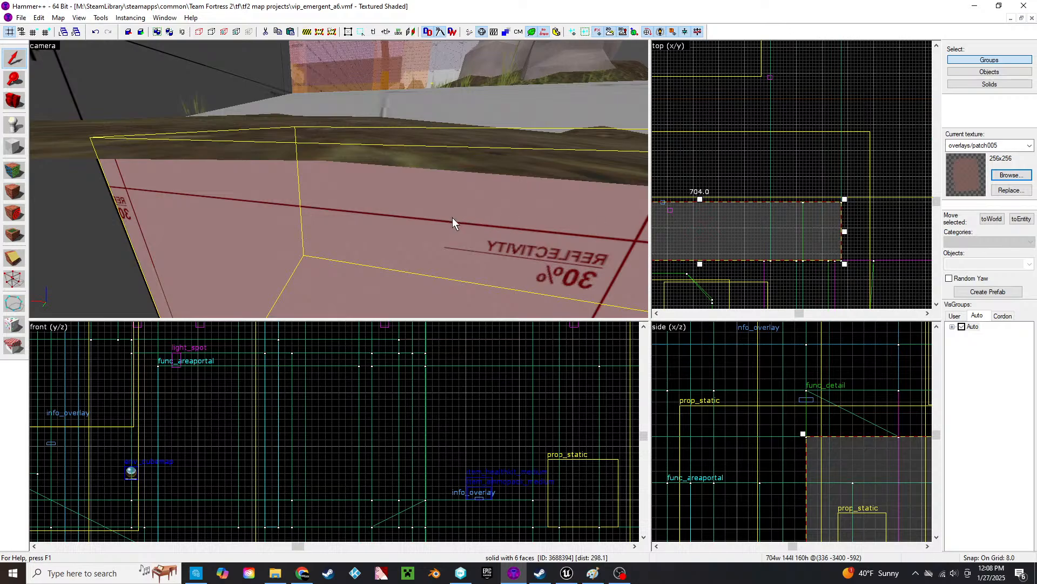
# - Examine the extended ledge, the grassy slope against it and the floor around the B sign and rock
pyautogui.press('z')
pyautogui.press('s')
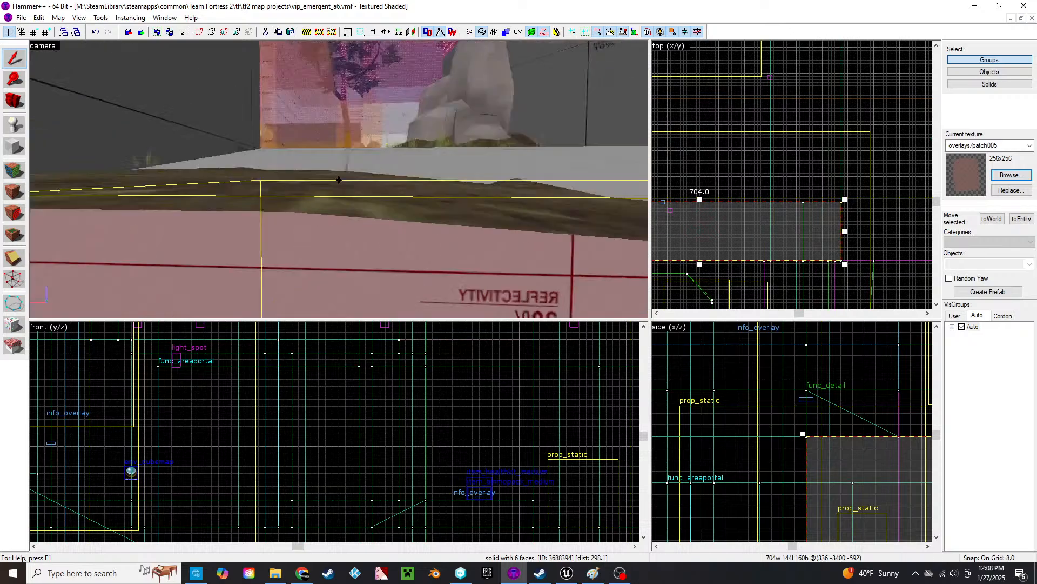
pyautogui.click(339, 179)
pyautogui.press('w')
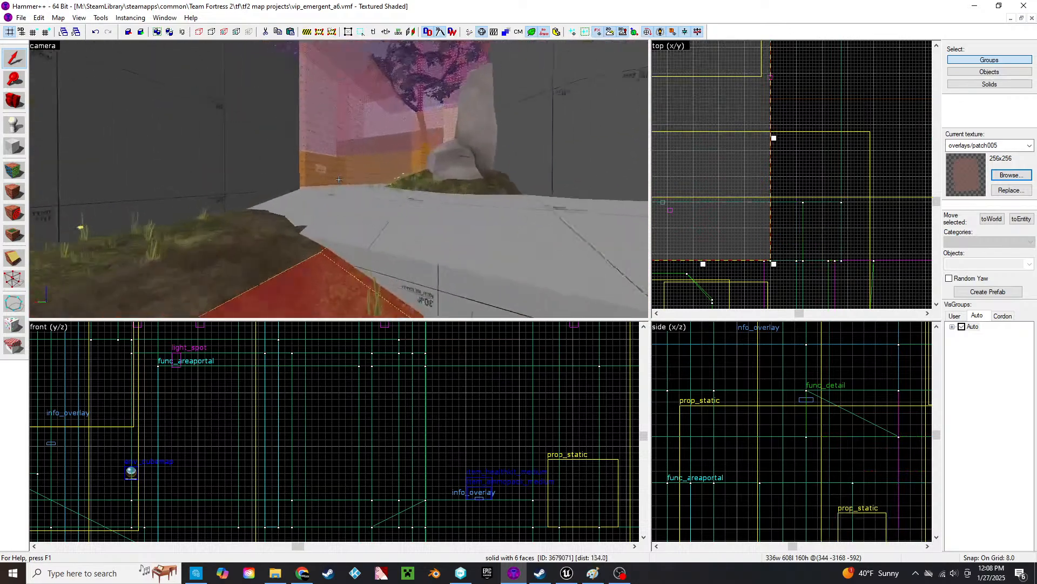
pyautogui.press('w')
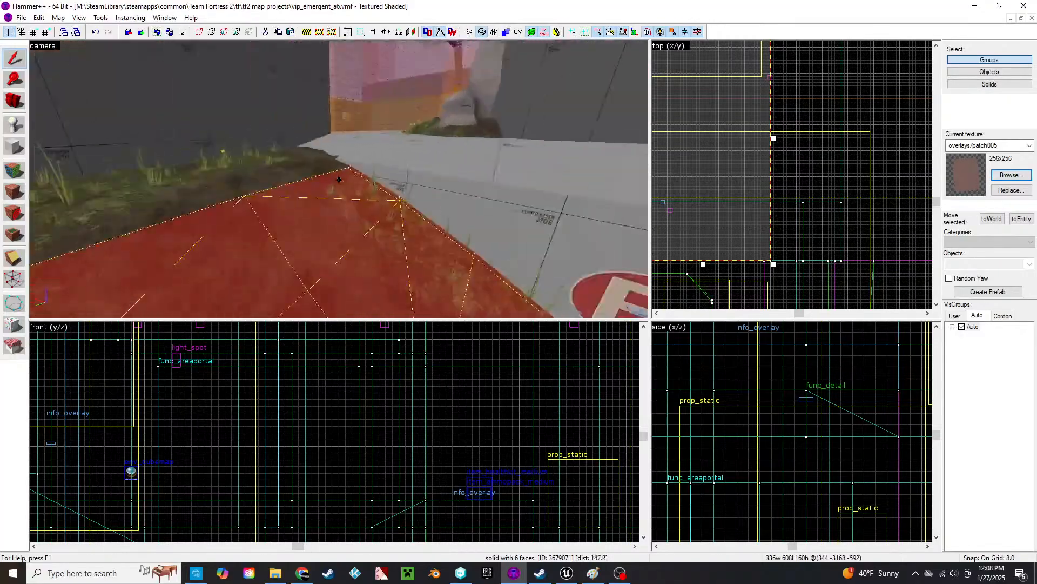
pyautogui.press('s')
pyautogui.click(339, 179)
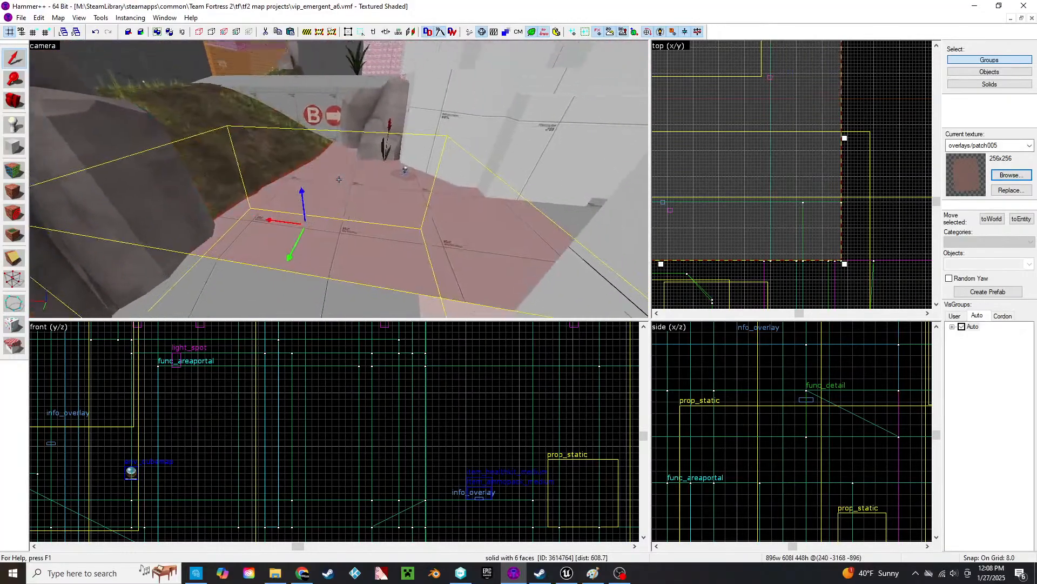
pyautogui.press('a')
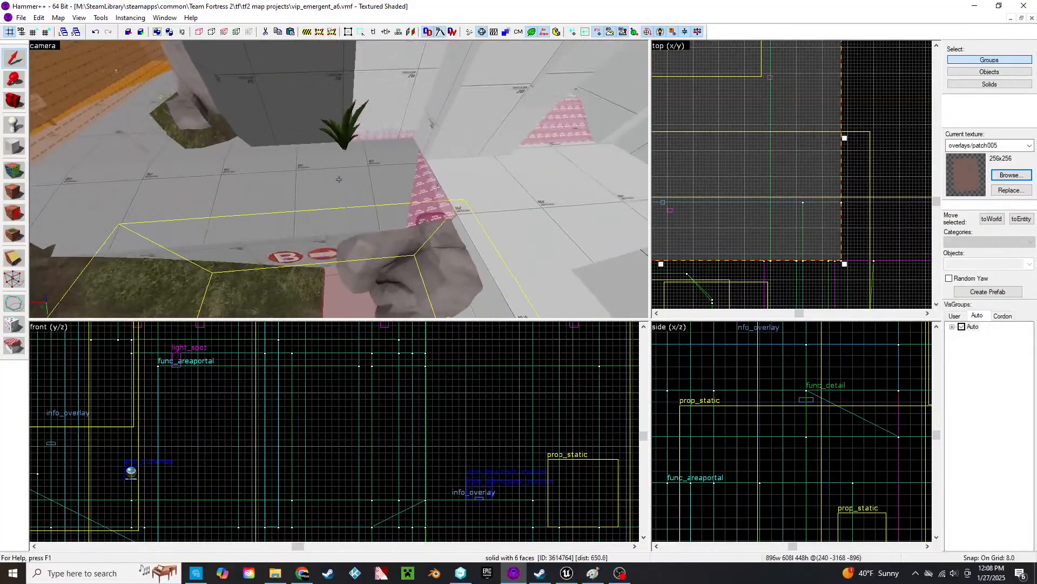
# - Move the spiky green plant on the ledge about 125 units toward the player-clip wall, and nudge it at the corner
pyautogui.click(331, 186)
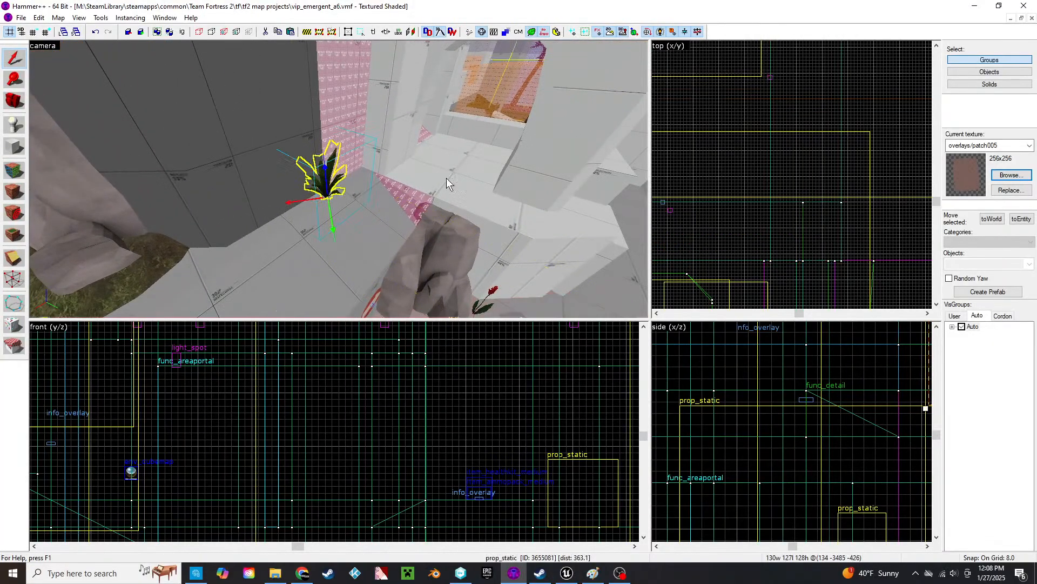
pyautogui.scroll(-5, 825, 147)
pyautogui.scroll(8, 780, 127)
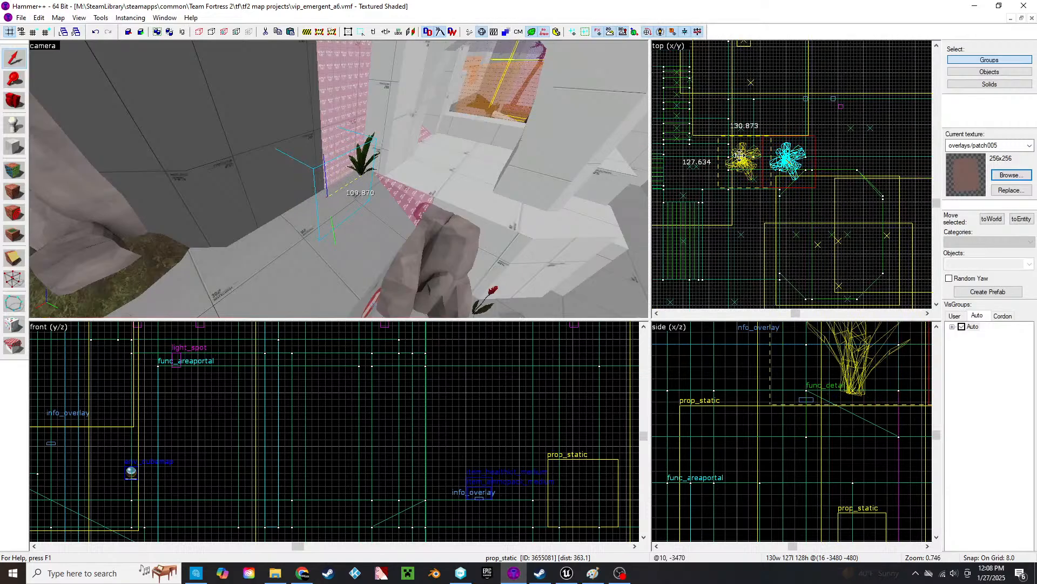
pyautogui.press('z')
pyautogui.press('w')
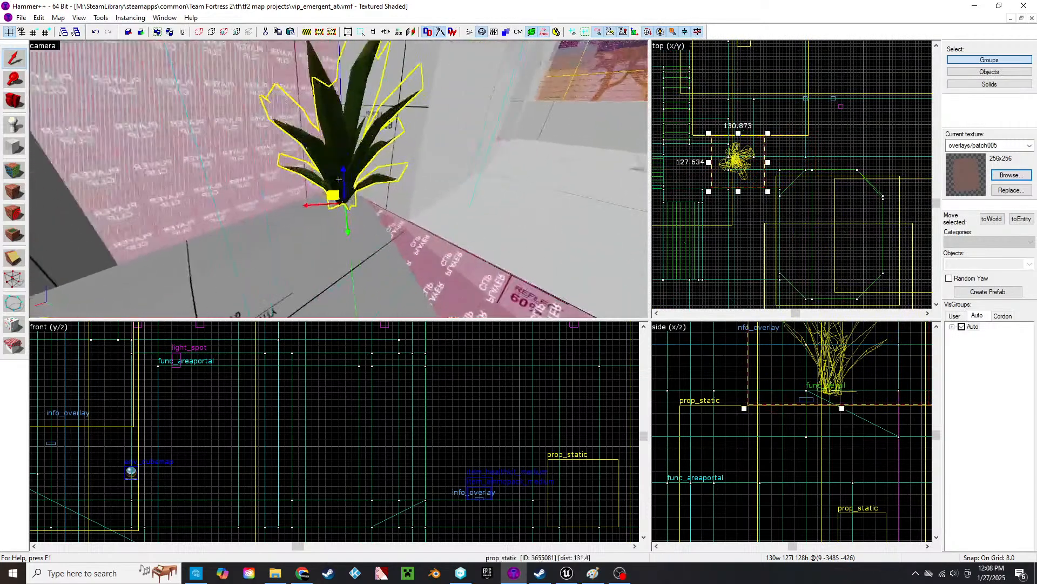
pyautogui.press('d')
pyautogui.scroll(3, 718, 186)
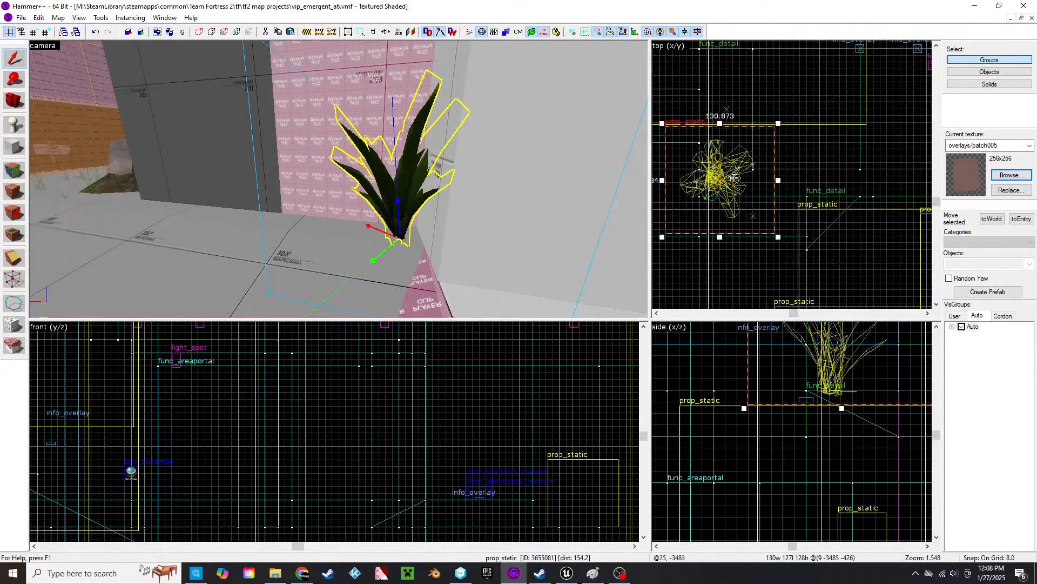
pyautogui.moveTo(718, 189); pyautogui.dragTo(726, 178)
# - Examine the widened ledge, the arched structure and the white blocks beside the rock and red flower
pyautogui.click(307, 232)
pyautogui.press('z')
pyautogui.press('w')
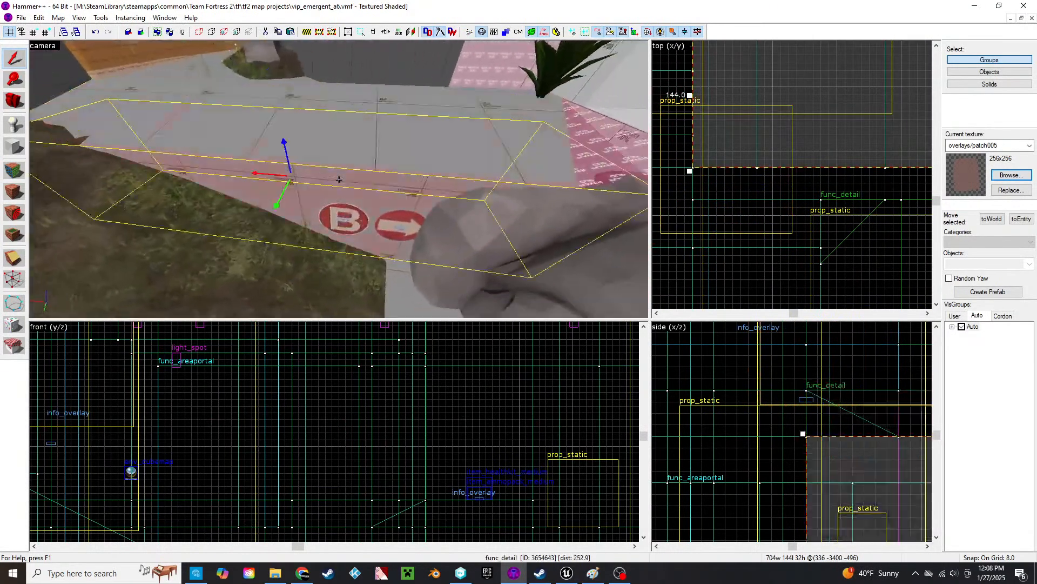
pyautogui.click(339, 180)
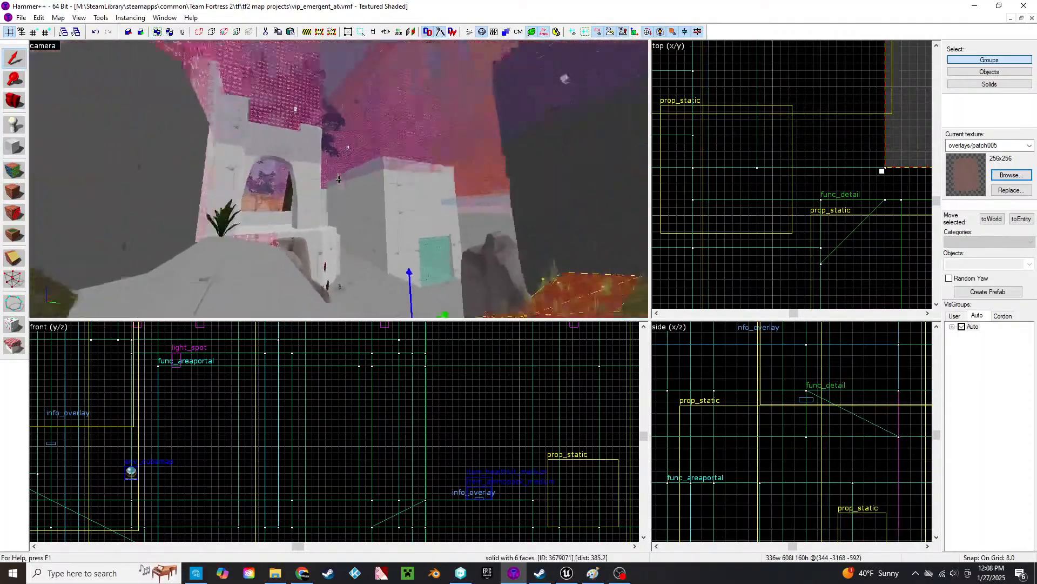
pyautogui.press('w')
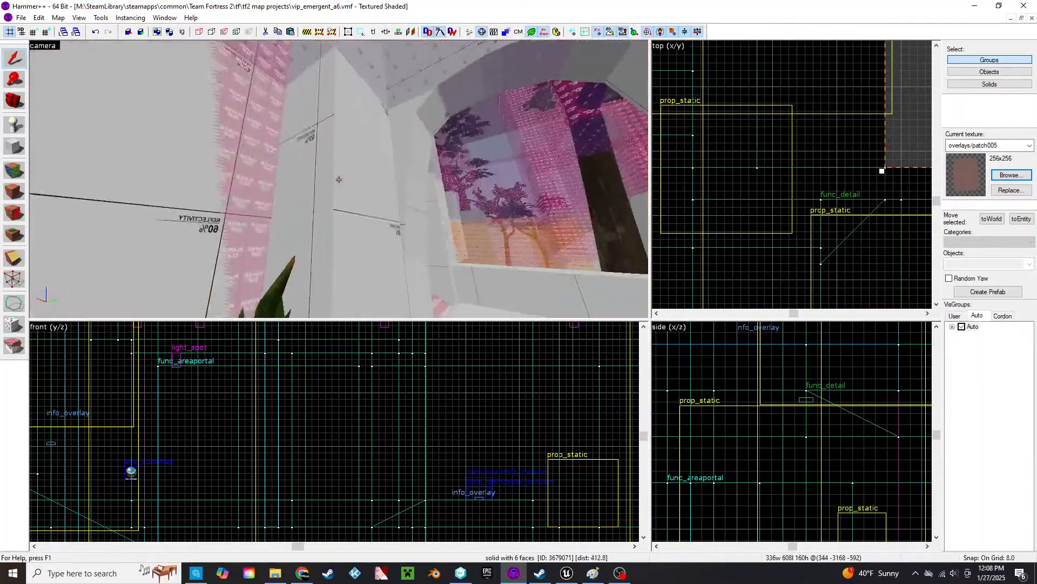
pyautogui.press('s')
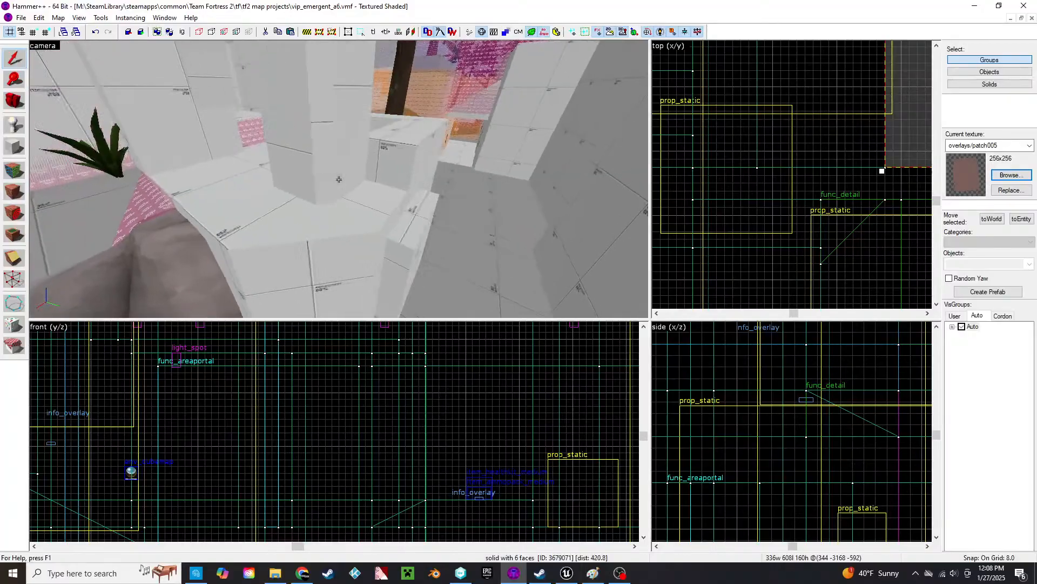
pyautogui.press('s')
pyautogui.press('w')
pyautogui.press('s')
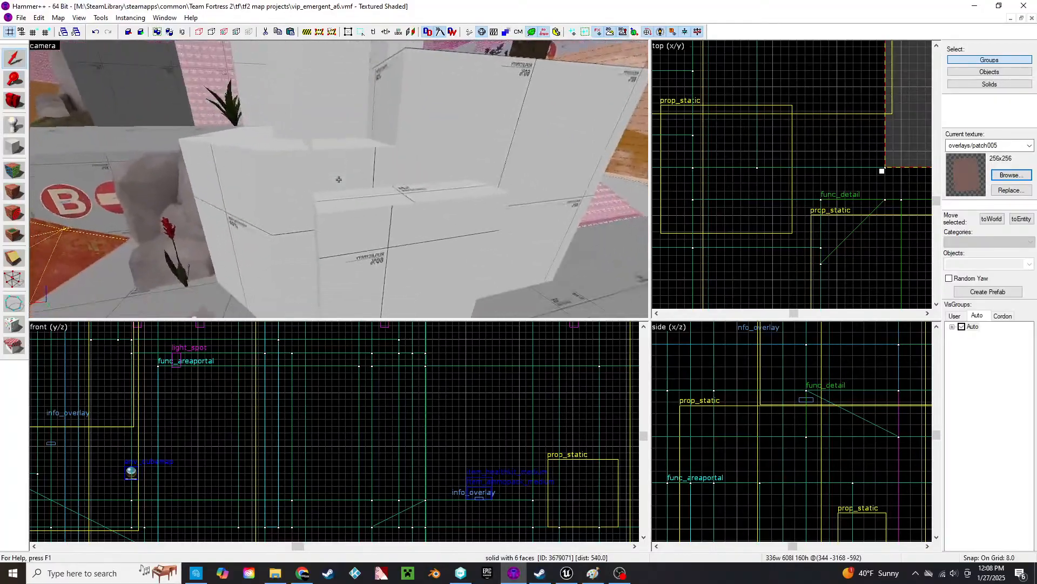
# - Raise the thin white block at the front of the ledge beside the floor pickup to a height of 192 units
pyautogui.click(339, 179)
pyautogui.press('w')
pyautogui.press('s')
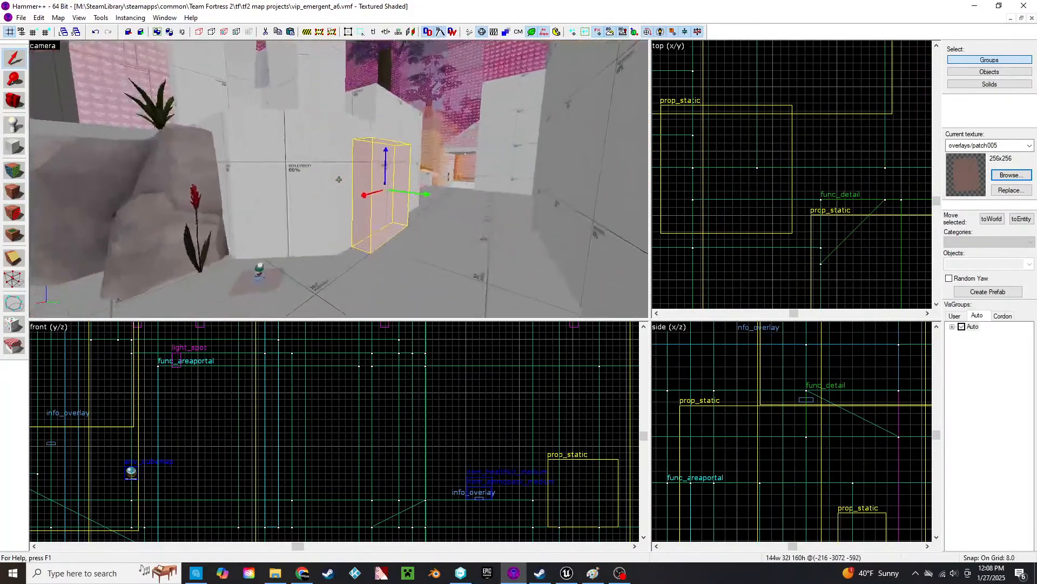
pyautogui.press('s')
pyautogui.scroll(-8, 301, 380)
pyautogui.scroll(9, 174, 390)
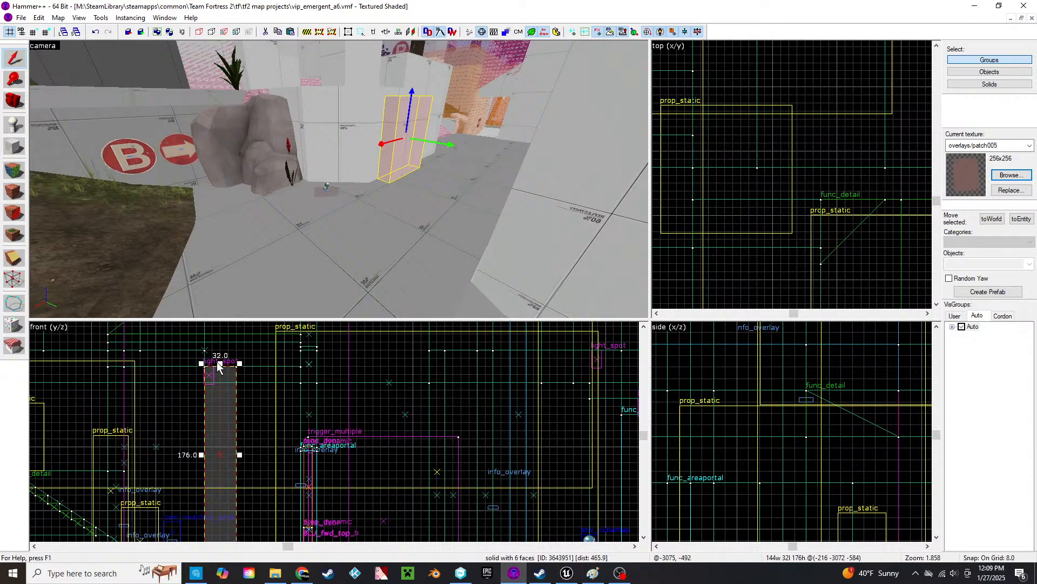
pyautogui.click(353, 240)
pyautogui.press('z')
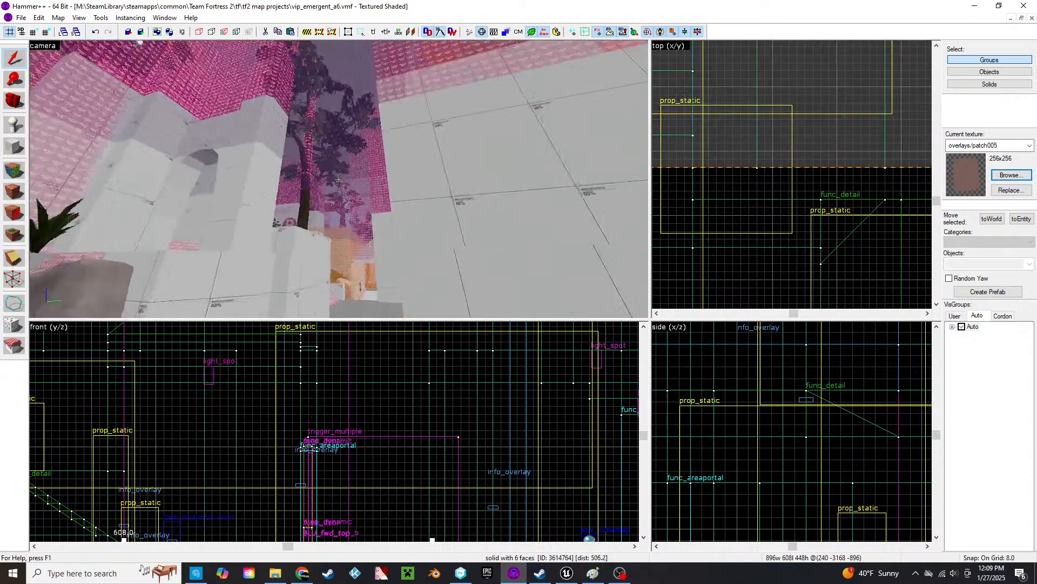
pyautogui.press('w')
pyautogui.click(339, 179)
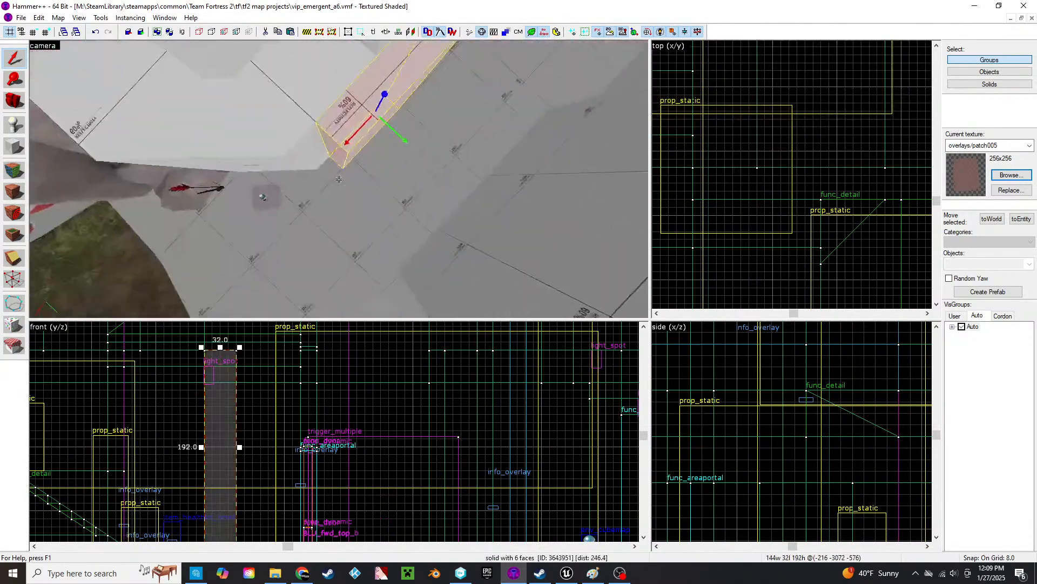
# - Lengthen the thin white block to 176 units along its long side, toward the rock and red flower
pyautogui.press('z')
pyautogui.scroll(-5, 724, 105)
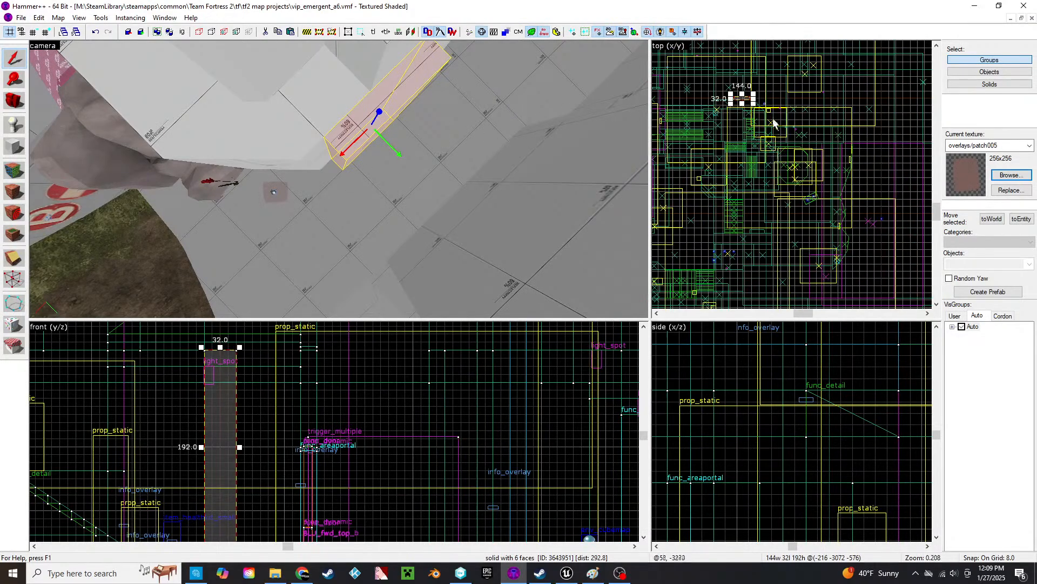
pyautogui.scroll(5, 759, 116)
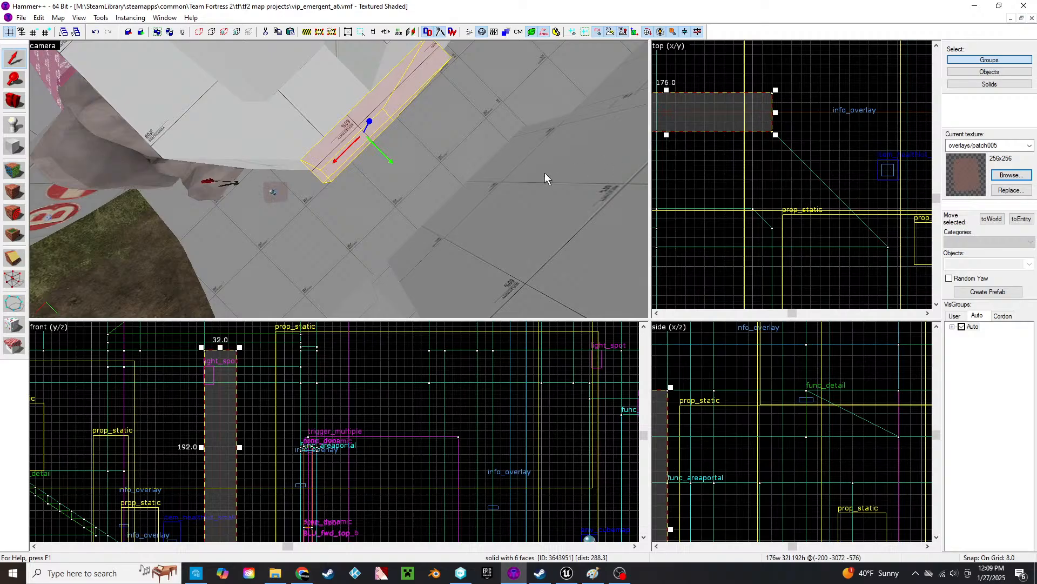
pyautogui.click(385, 241)
pyautogui.press('z')
pyautogui.press('z')
pyautogui.click(357, 187)
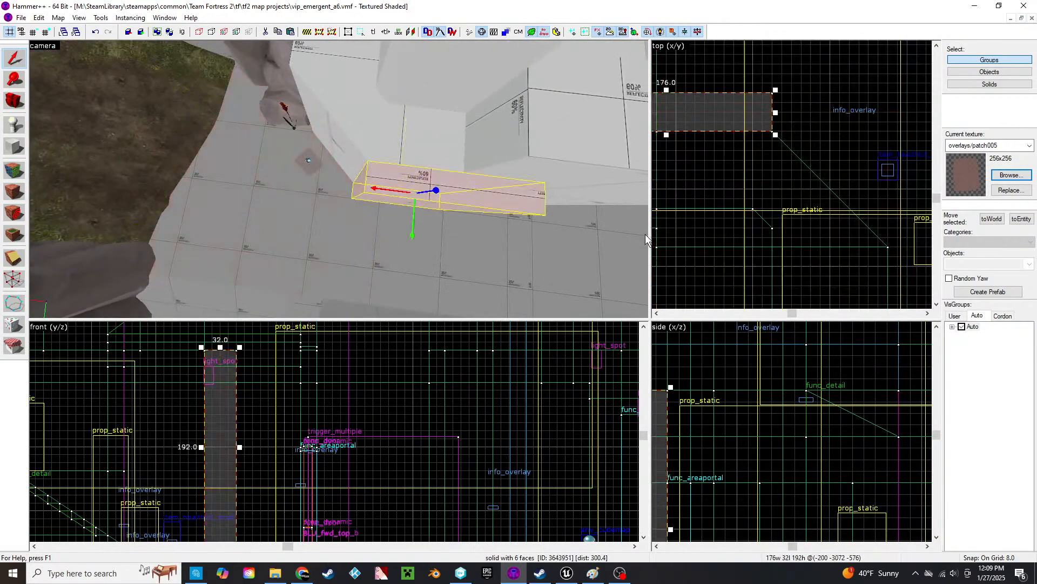
# - Chamfer the thin block's rock-side end diagonally by moving its inner corner vertices back about 32 units
pyautogui.moveTo(786, 164); pyautogui.dragTo(830, 214, button='middle')
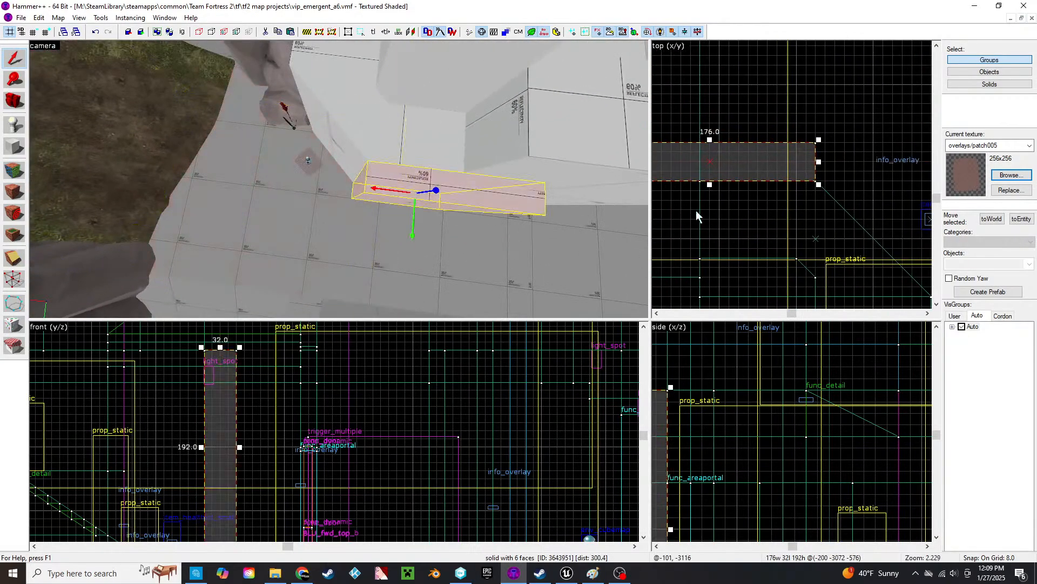
pyautogui.click(21, 280)
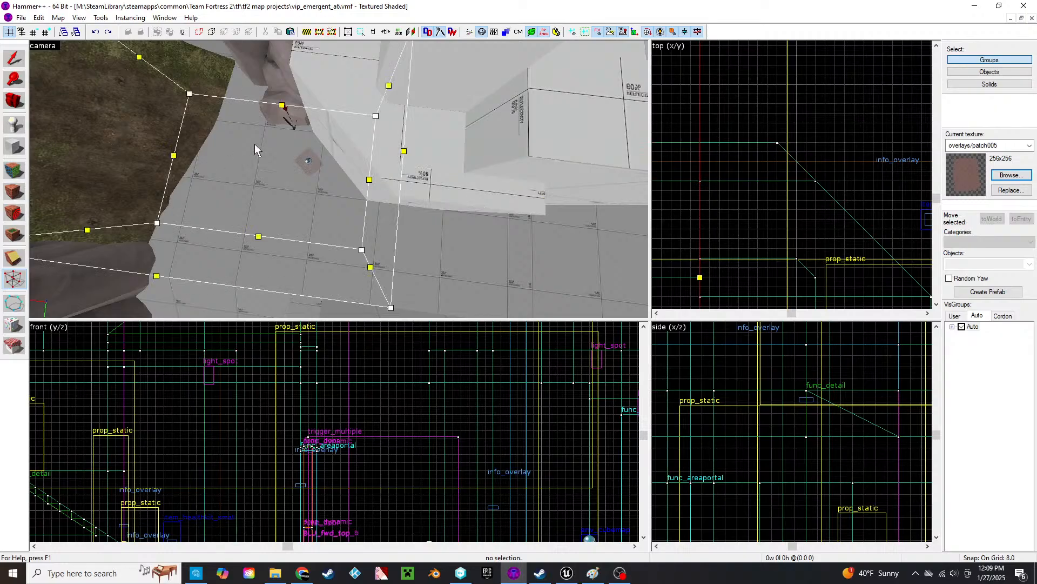
pyautogui.press('z')
# - Select the ledge's connected upper faces and align their dev/reflectivity_60 texture in the Face Edit Sheet
pyautogui.hotkey('shift', 'a')
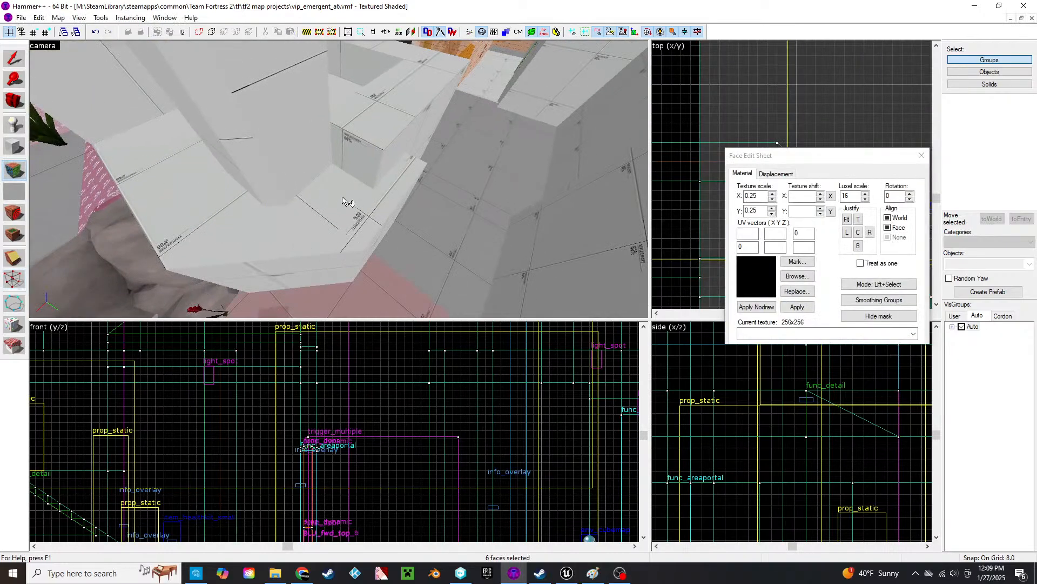
pyautogui.click(347, 203)
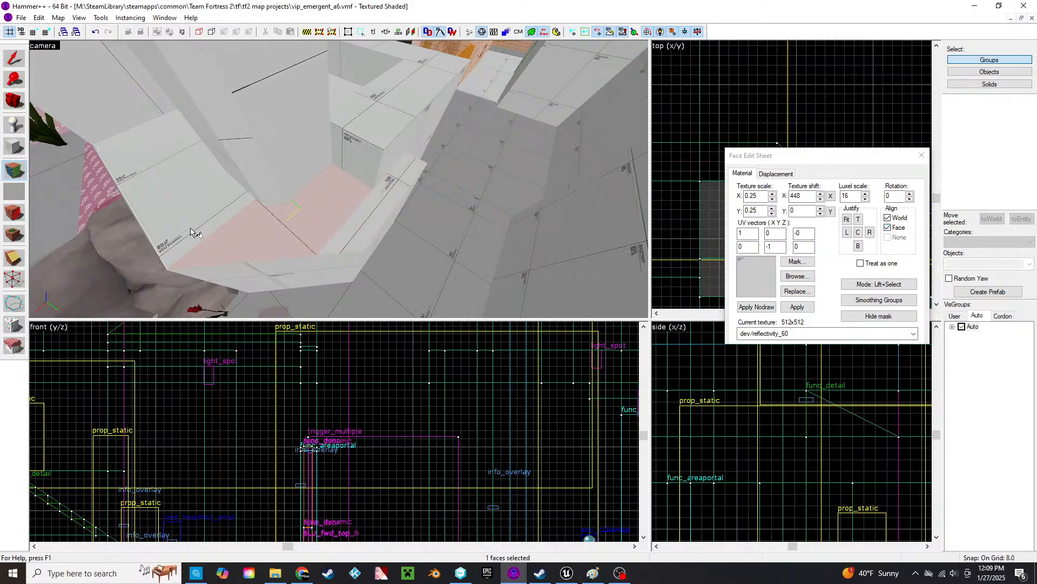
pyautogui.click(190, 209)
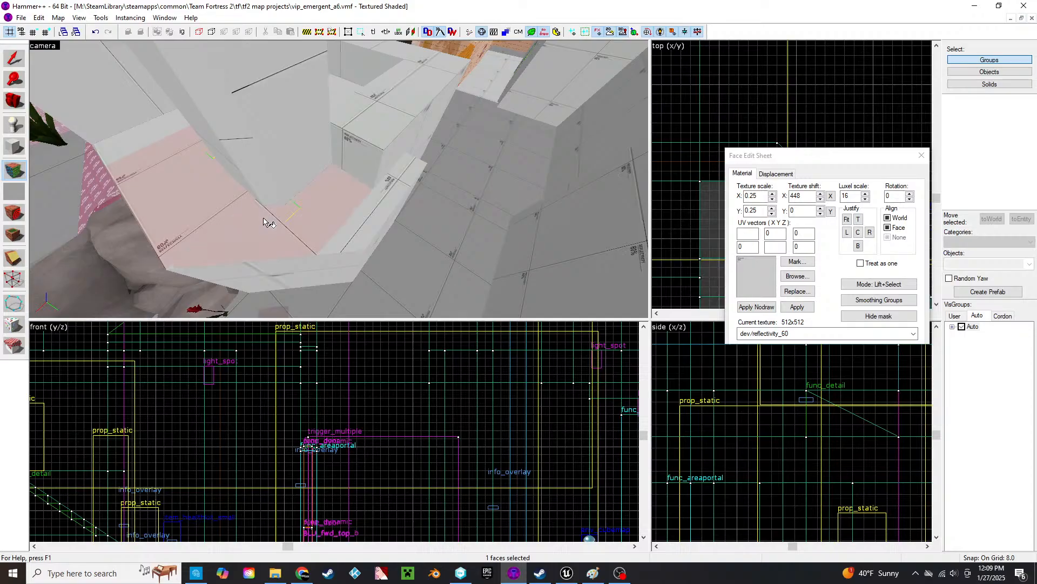
pyautogui.press('z')
pyautogui.press('a')
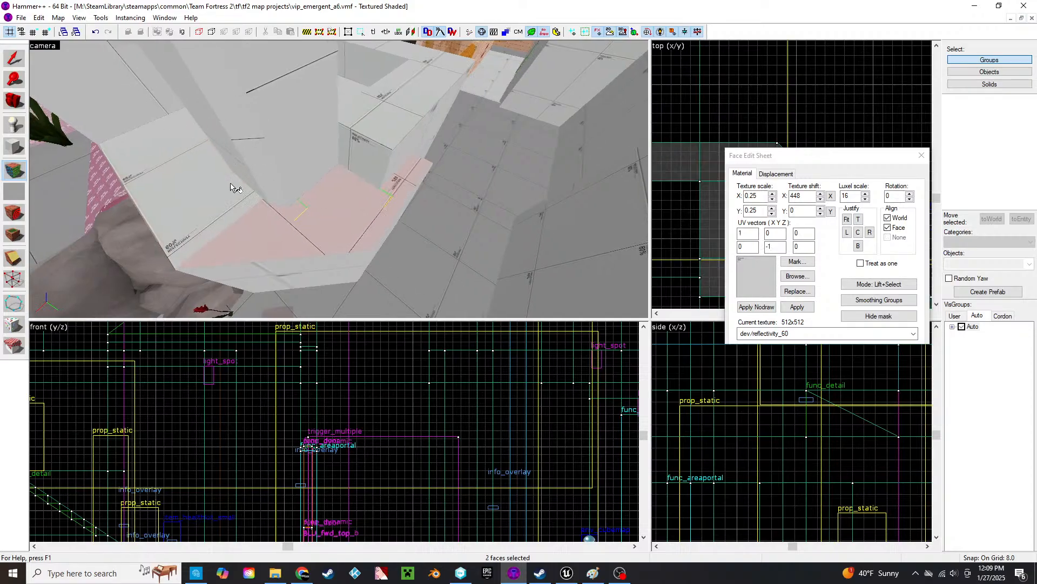
pyautogui.press('z')
pyautogui.keyDown('ctrl'); pyautogui.click(346, 218); pyautogui.keyUp('ctrl')
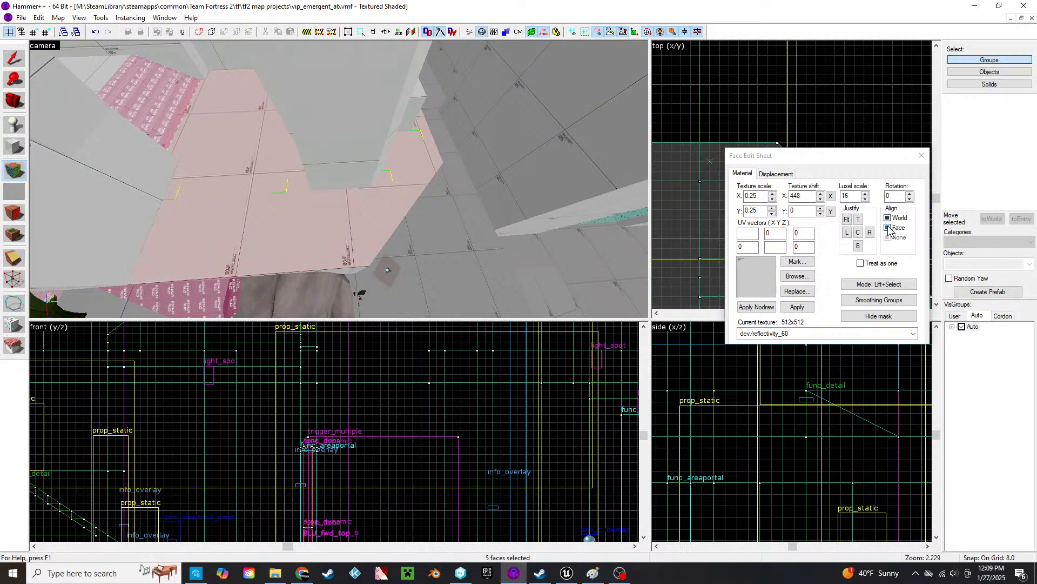
pyautogui.click(921, 155)
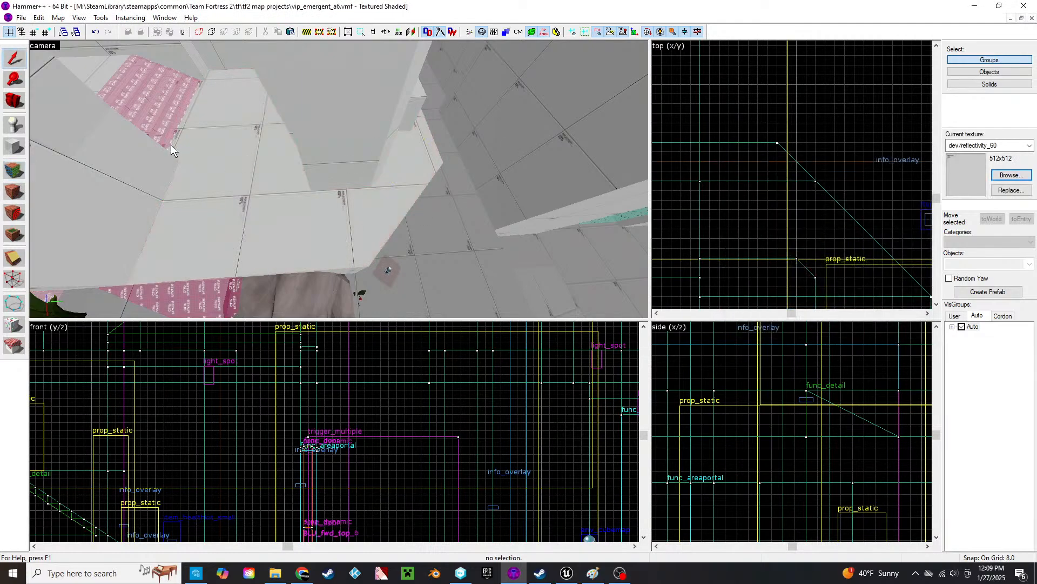
# - Examine the route around the ledge, including the grassy mounds, the arch, the B sign area, the corridors and the areaportal doorways
pyautogui.press('z')
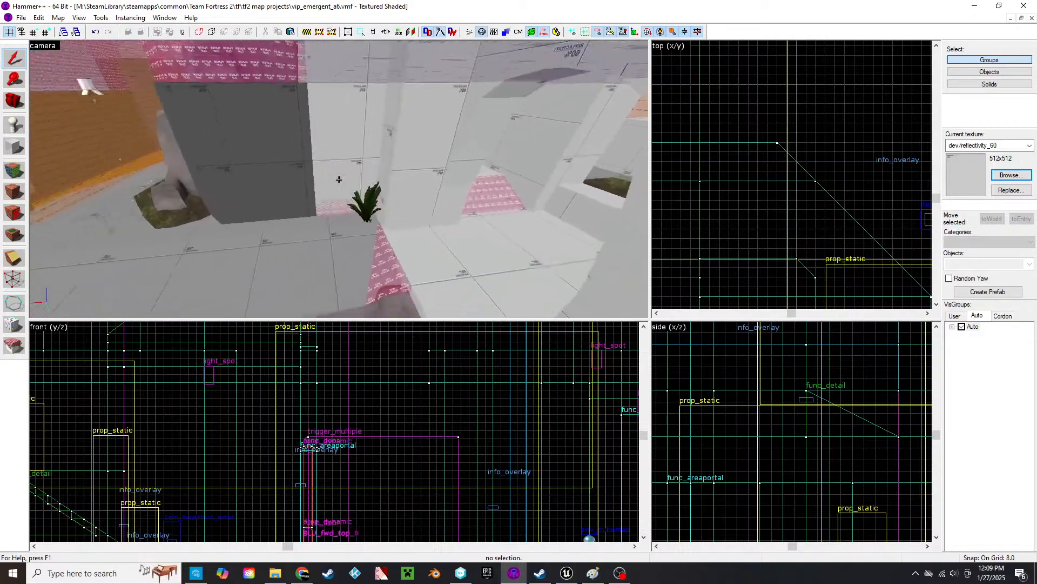
pyautogui.press('w')
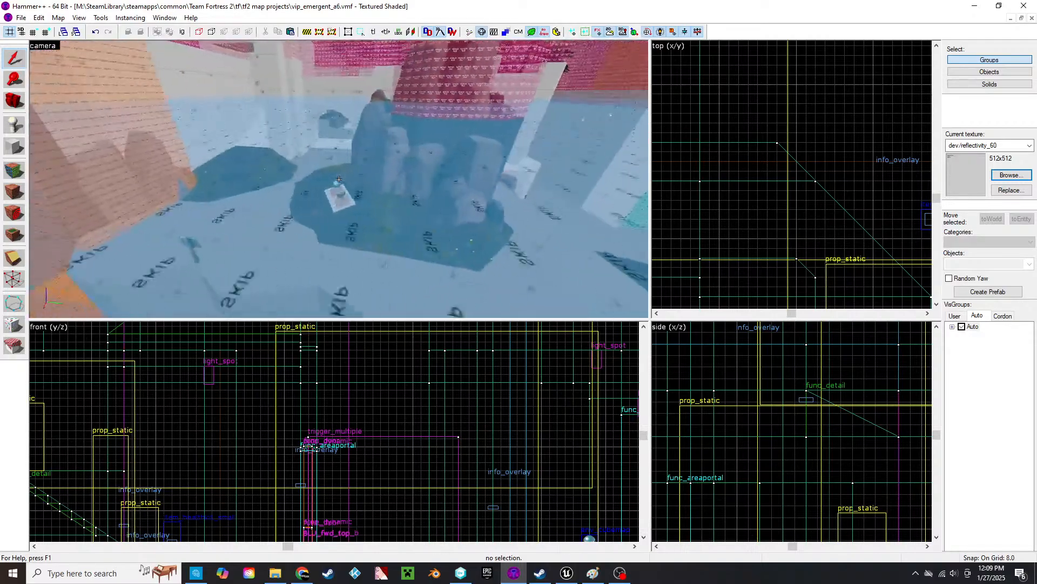
pyautogui.press('w')
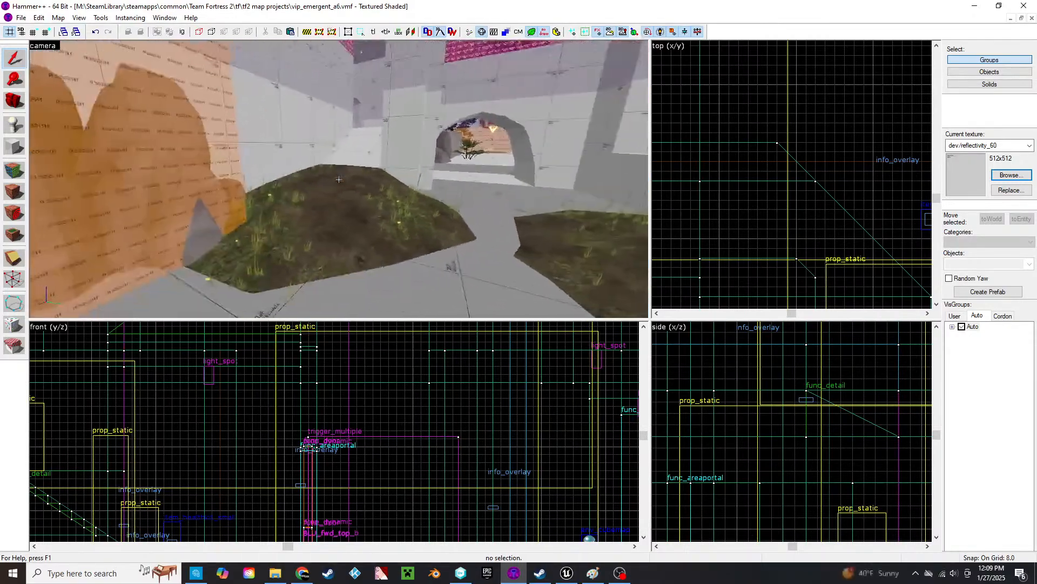
pyautogui.press('w')
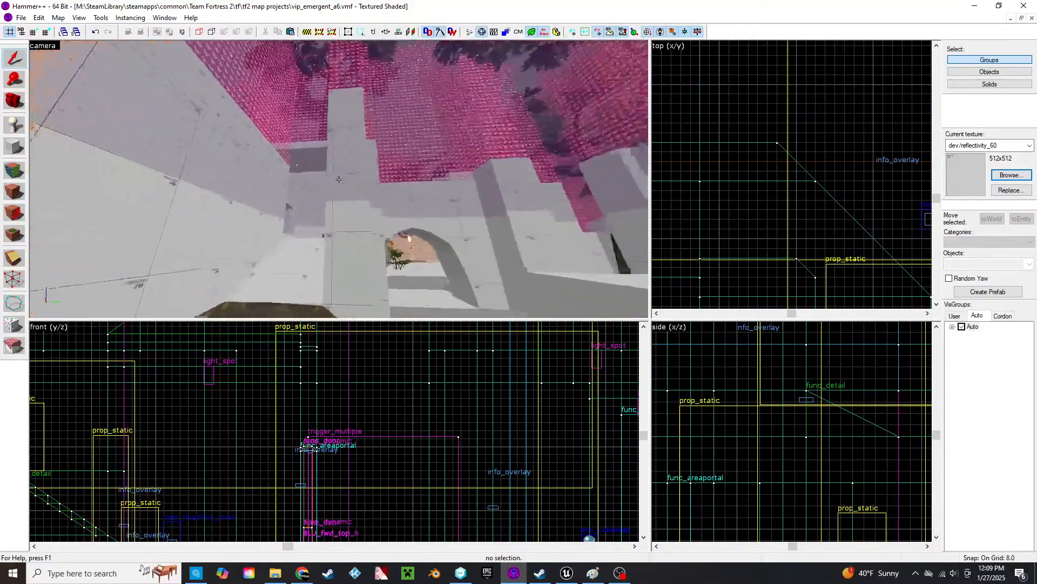
pyautogui.press('w')
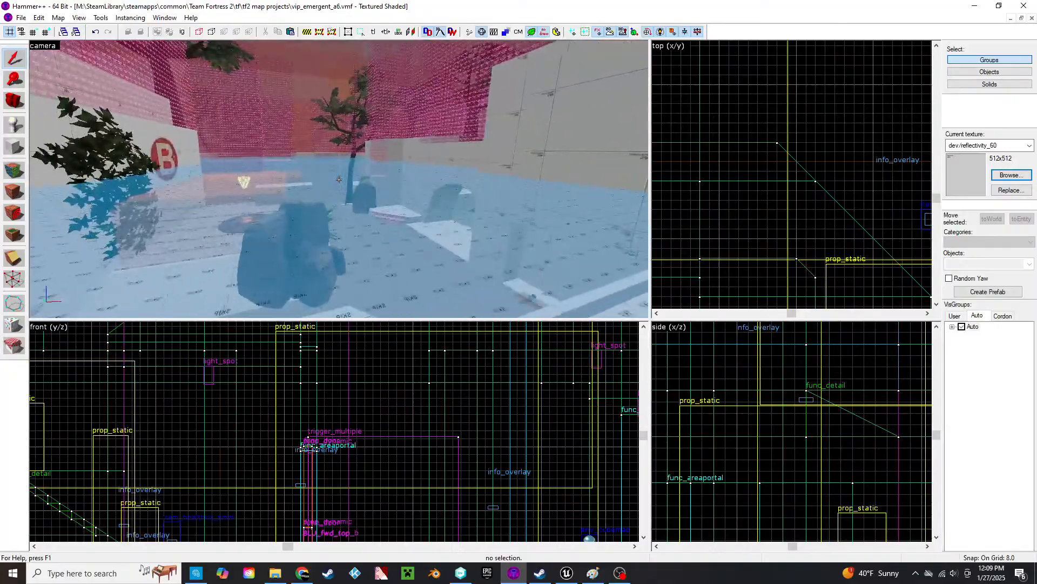
pyautogui.press('w')
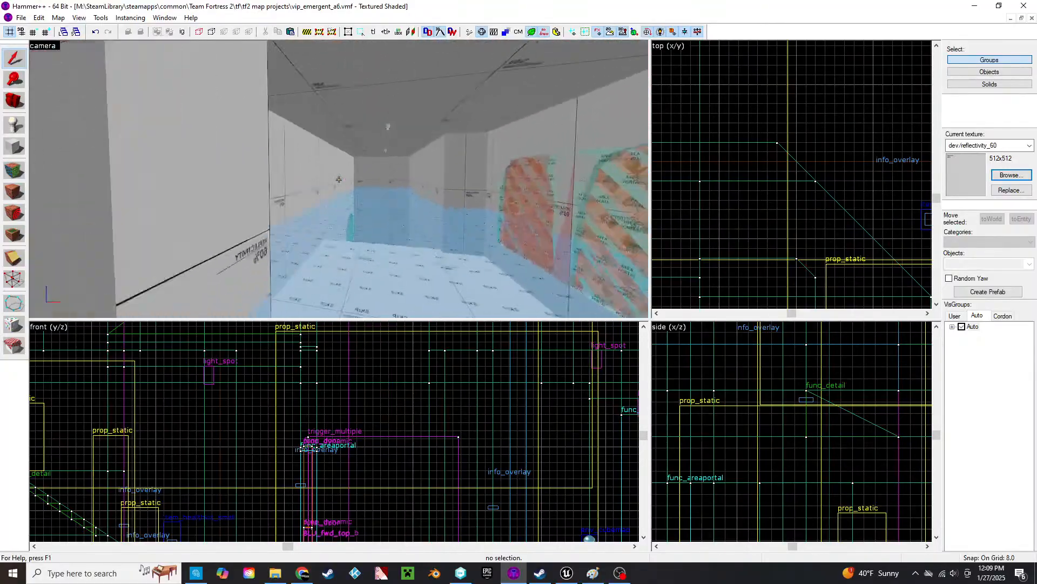
pyautogui.press('w')
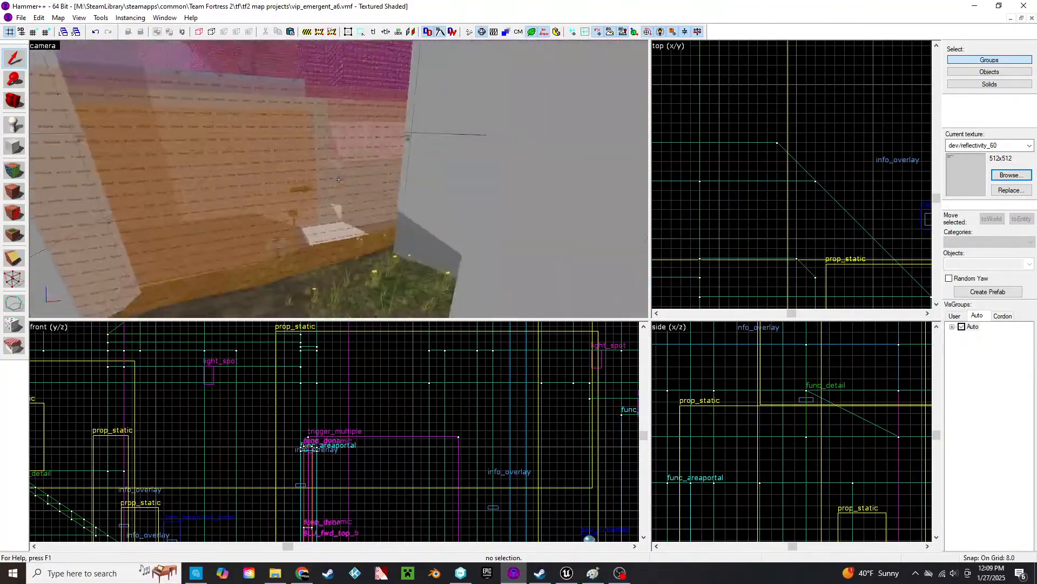
pyautogui.press('w')
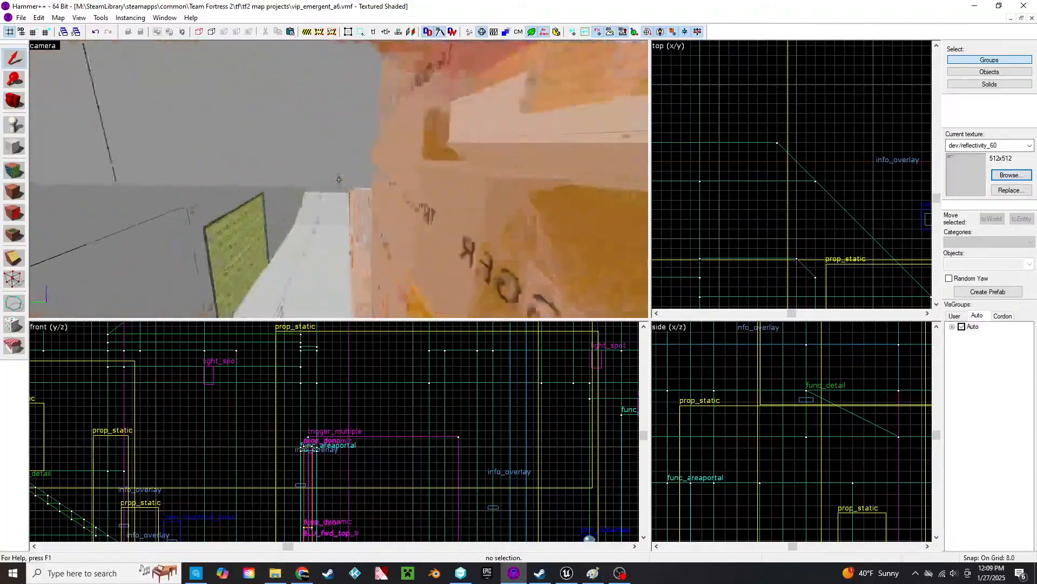
pyautogui.press('w')
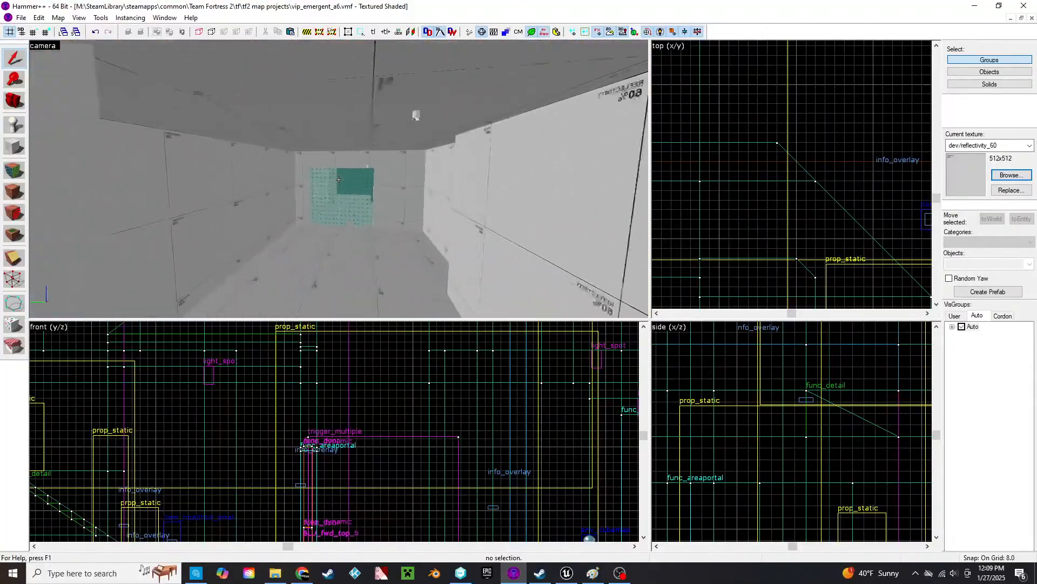
pyautogui.press('w')
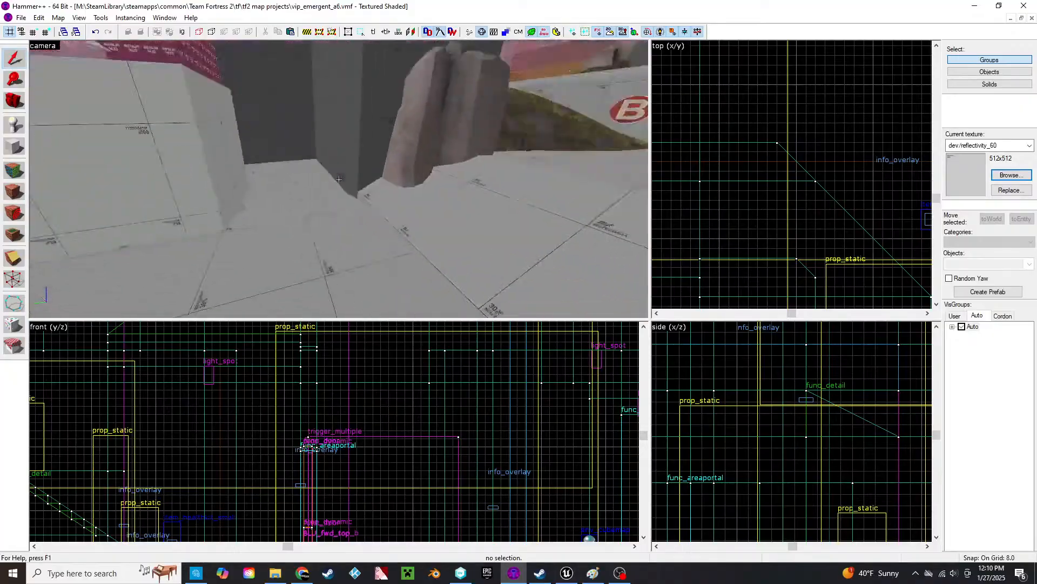
pyautogui.press('s')
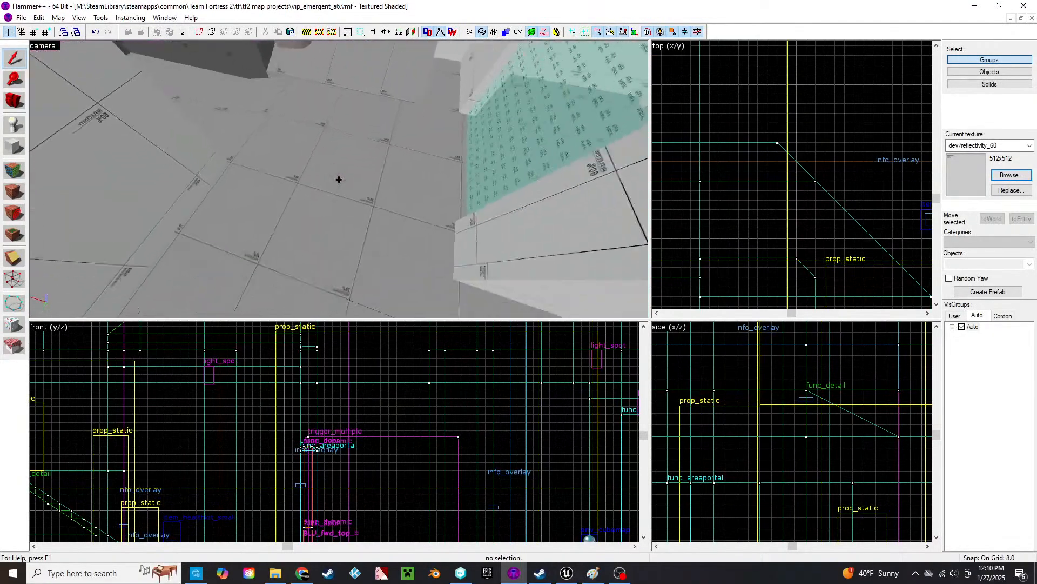
pyautogui.press('s')
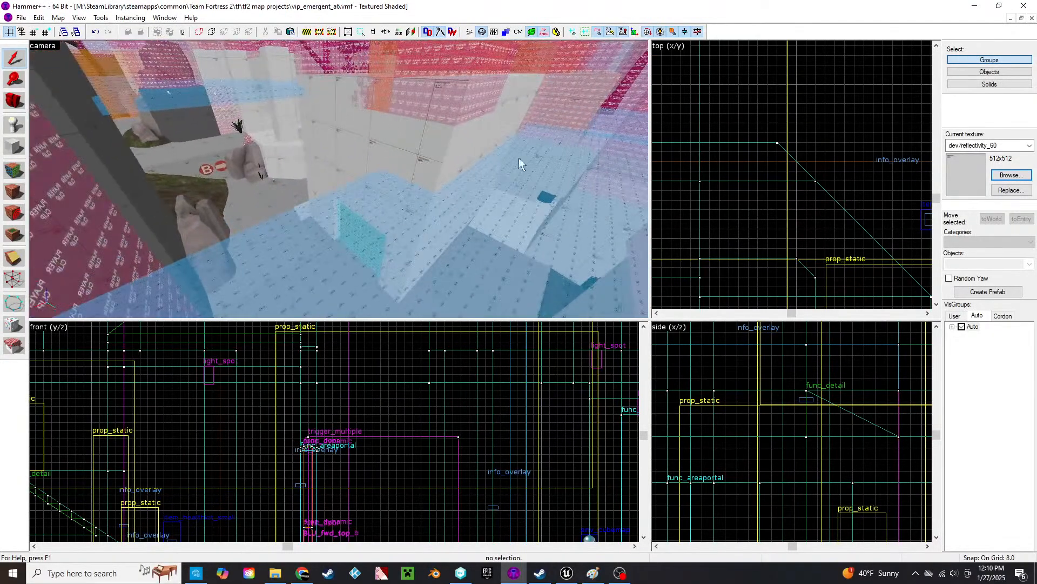
# - Examine the reshaped ledge from several angles, along with the rocks, the spiky plant, the block opposite and the A sign passage
pyautogui.press('z')
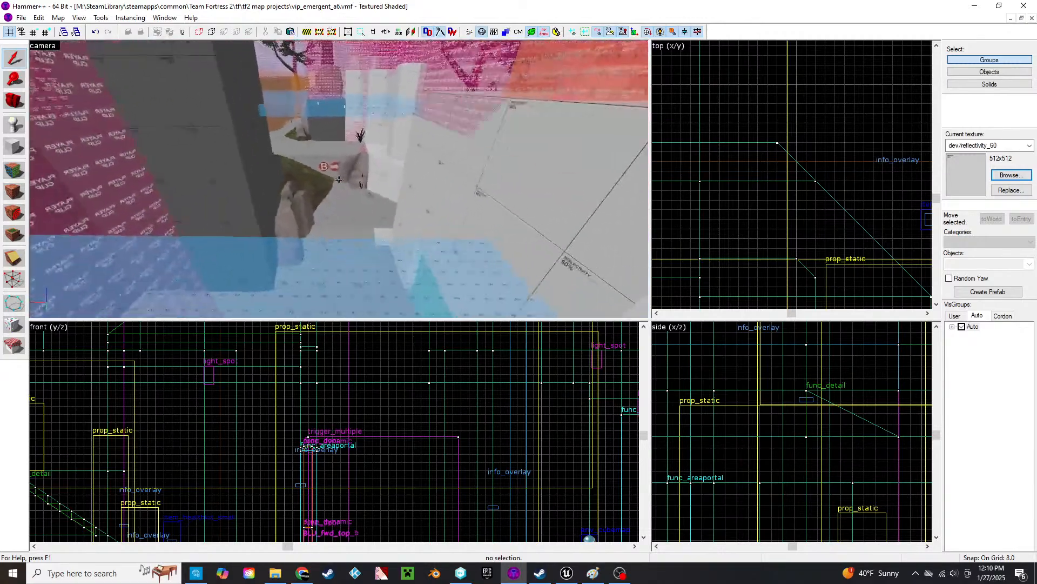
pyautogui.press('w')
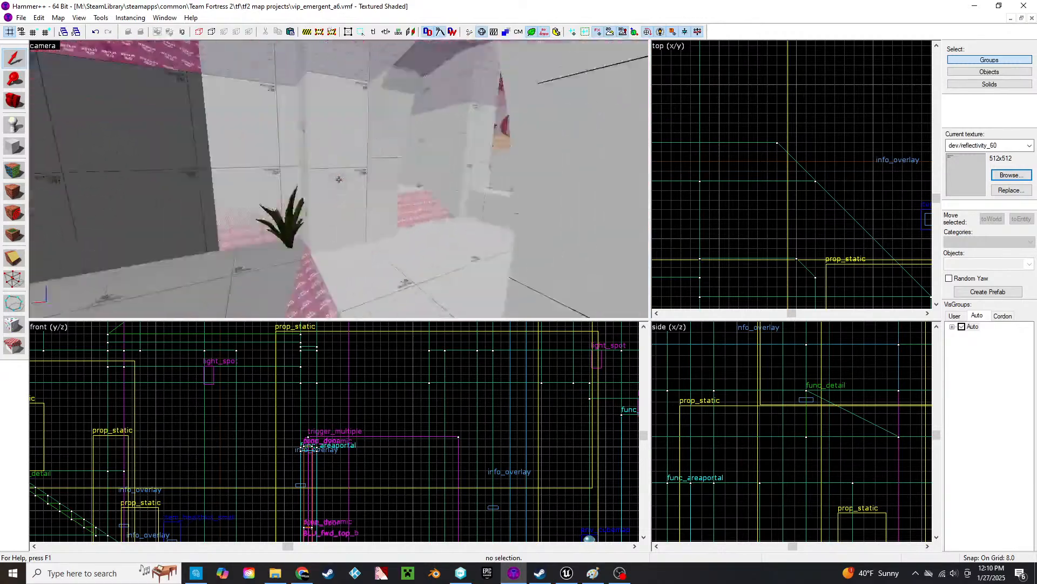
pyautogui.press('w')
pyautogui.press('s')
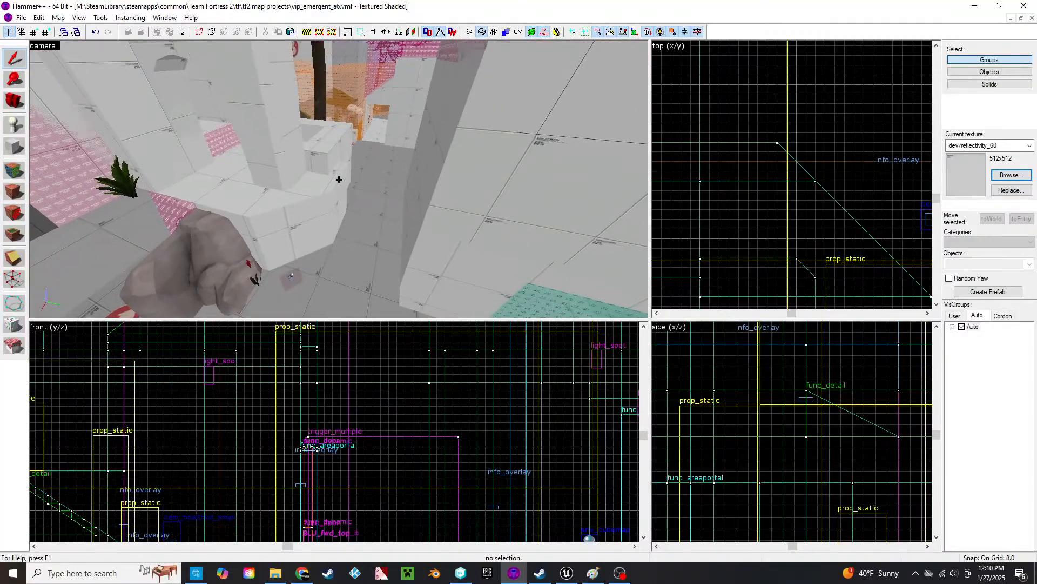
pyautogui.press('a')
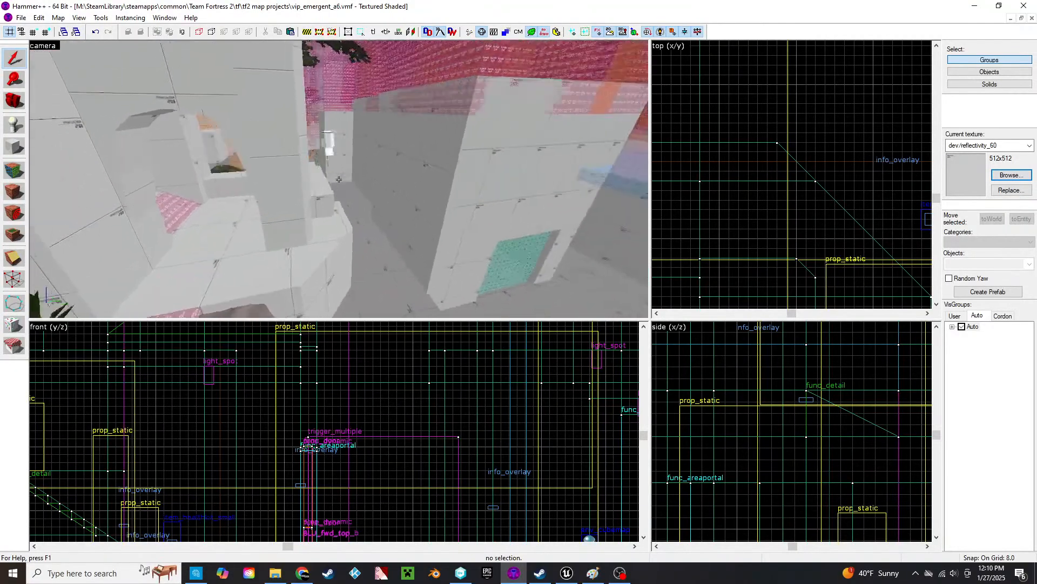
pyautogui.press('a')
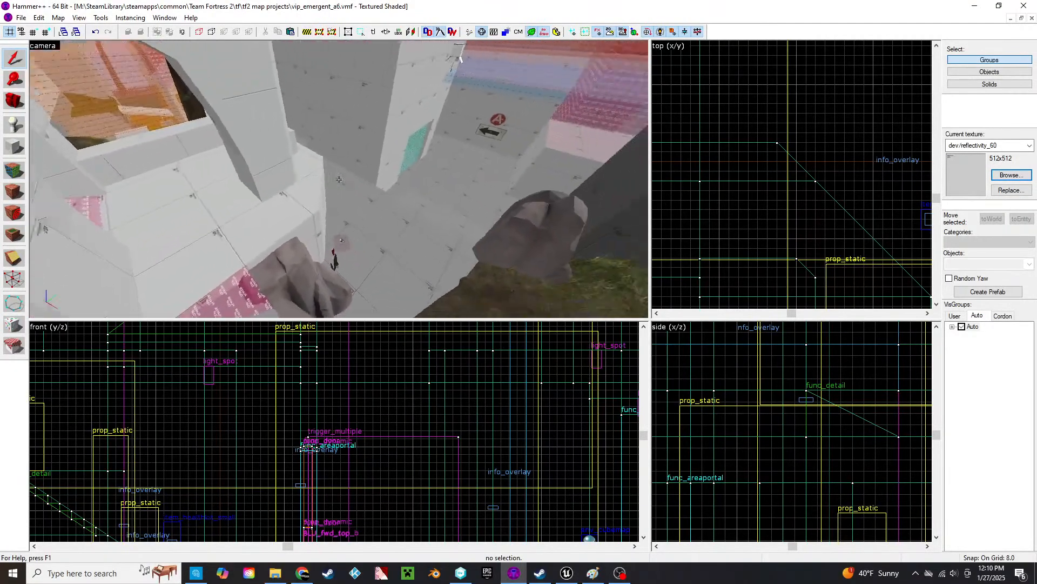
pyautogui.press('z')
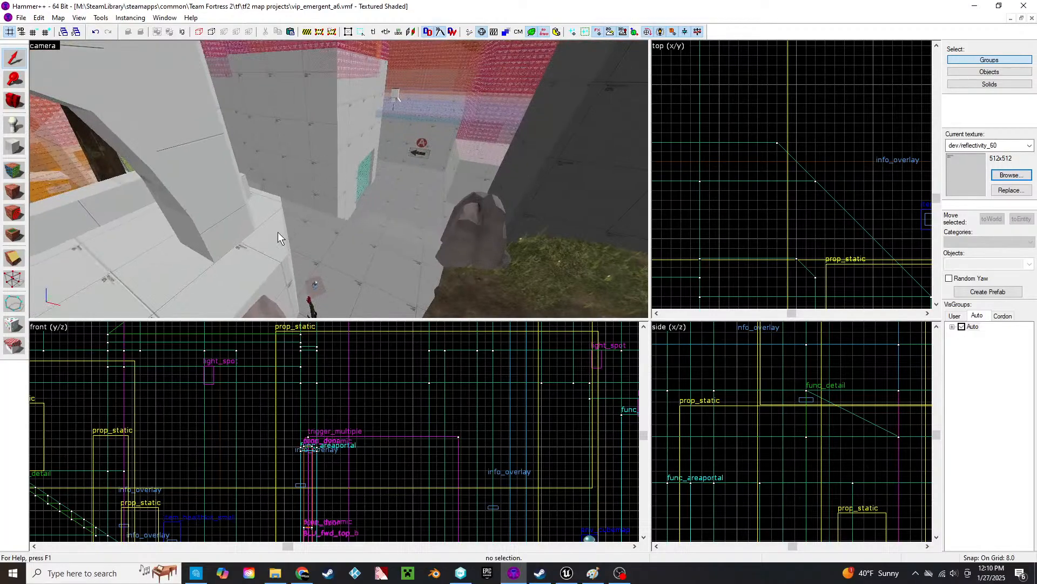
pyautogui.press('z')
pyautogui.press('w')
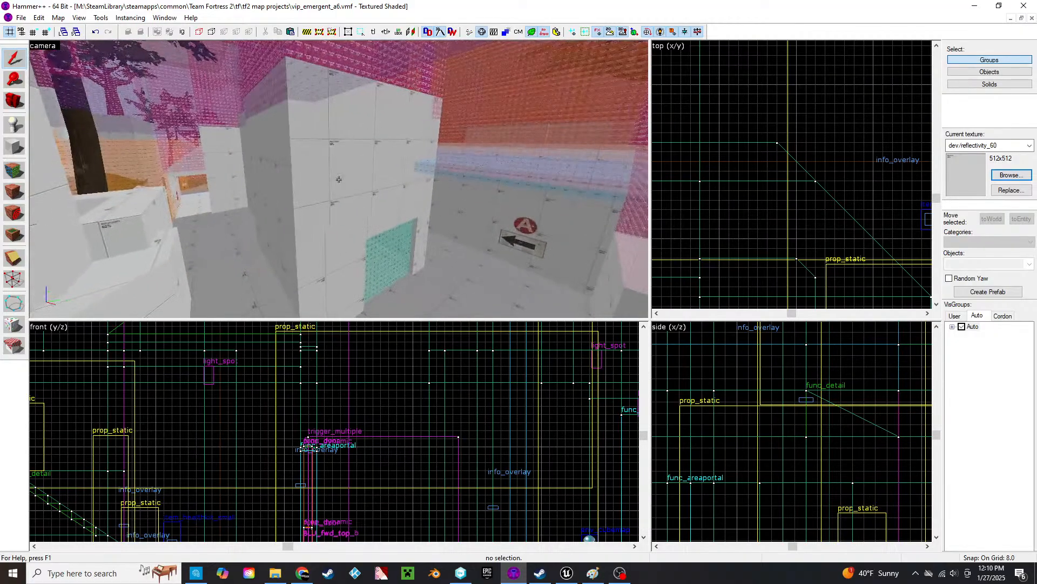
pyautogui.press('s')
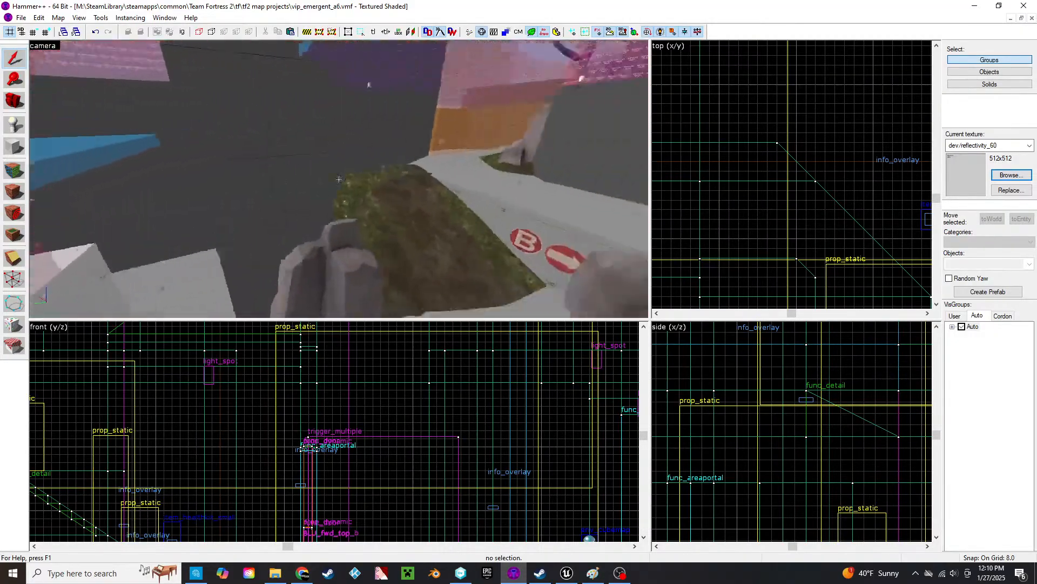
# - Examine the grassy slope beside the ledge, the dark nodraw wall and the rocks leading to the A sign passage
pyautogui.press('w')
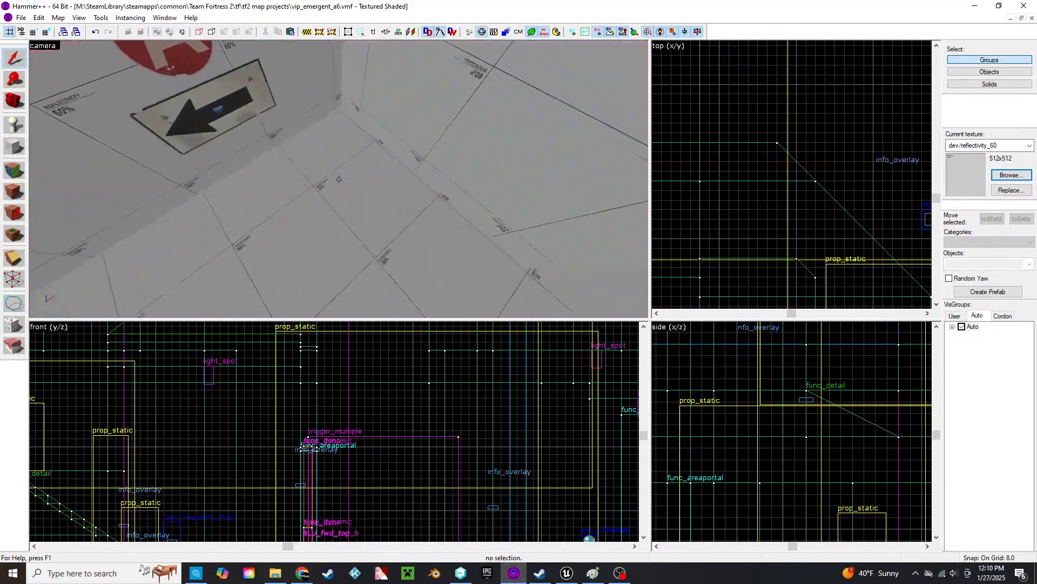
pyautogui.press('w')
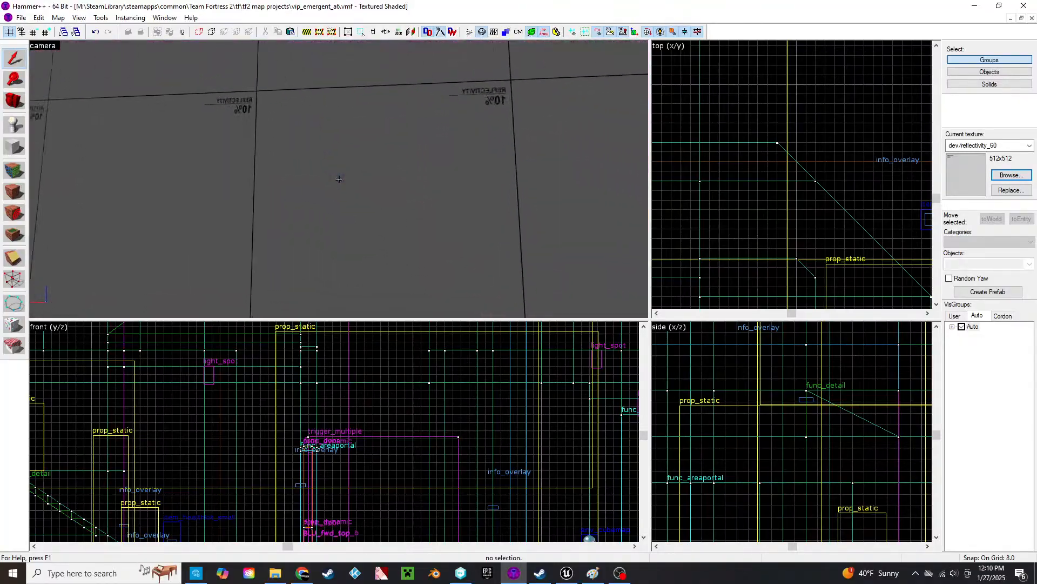
pyautogui.press('s')
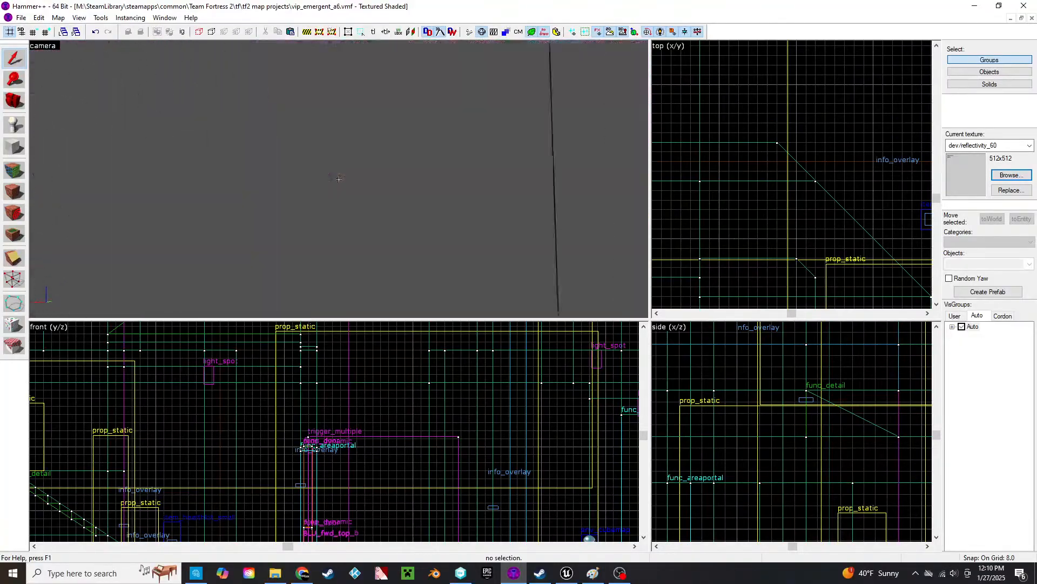
pyautogui.press('w')
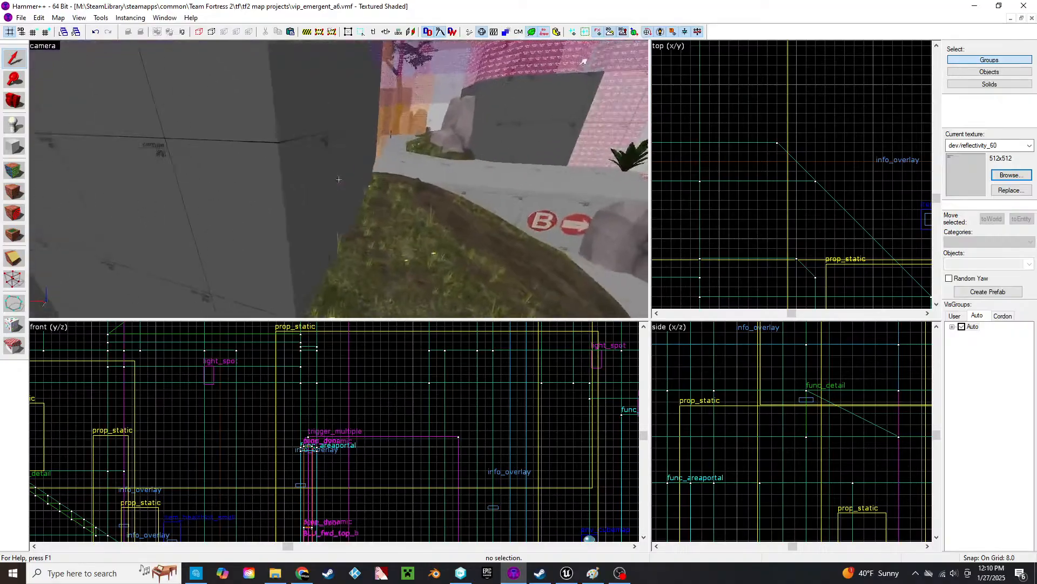
pyautogui.press('z')
pyautogui.doubleClick(340, 181)
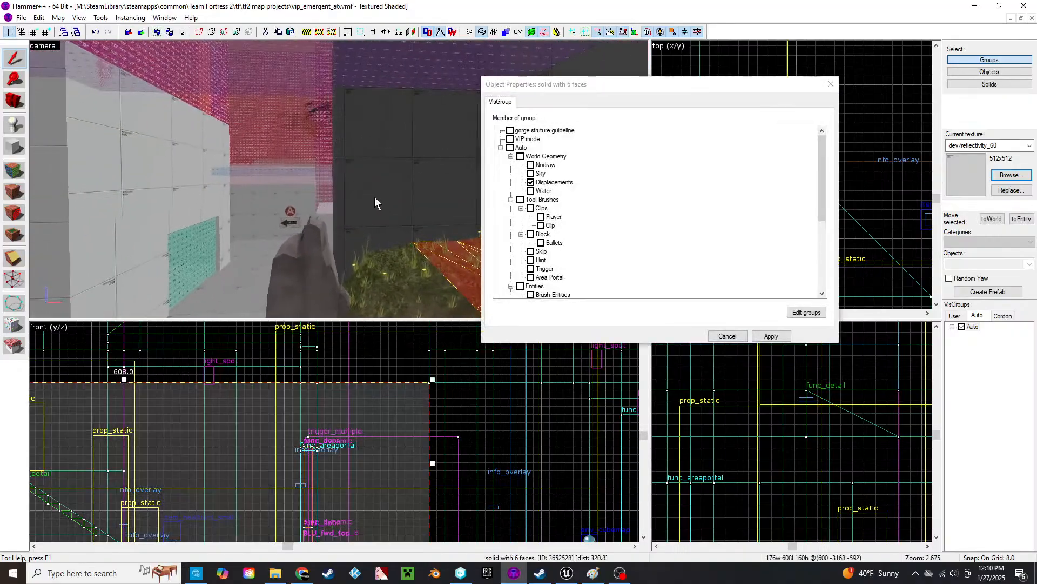
pyautogui.click(378, 245)
pyautogui.press('z')
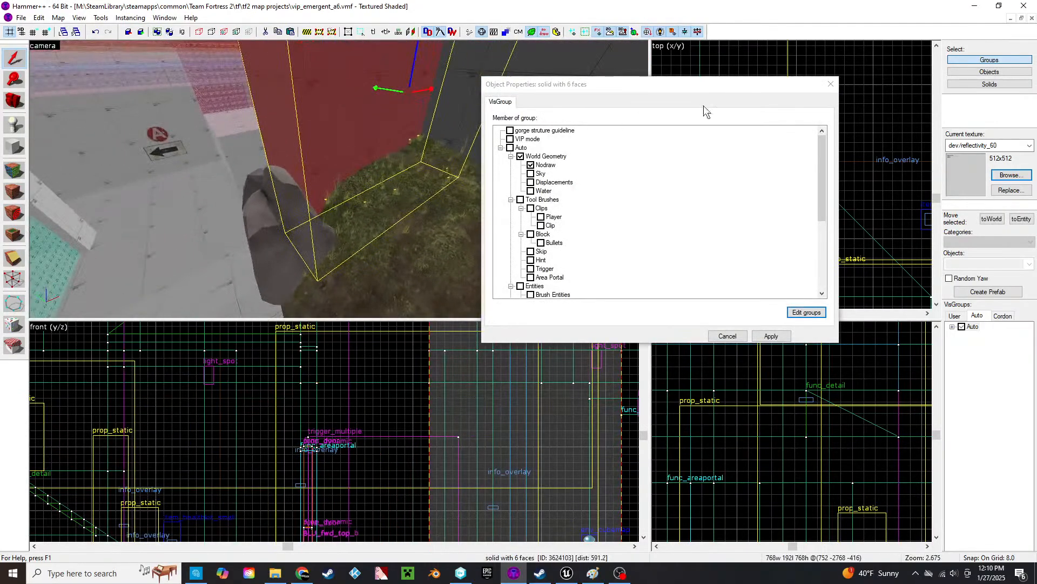
pyautogui.click(831, 84)
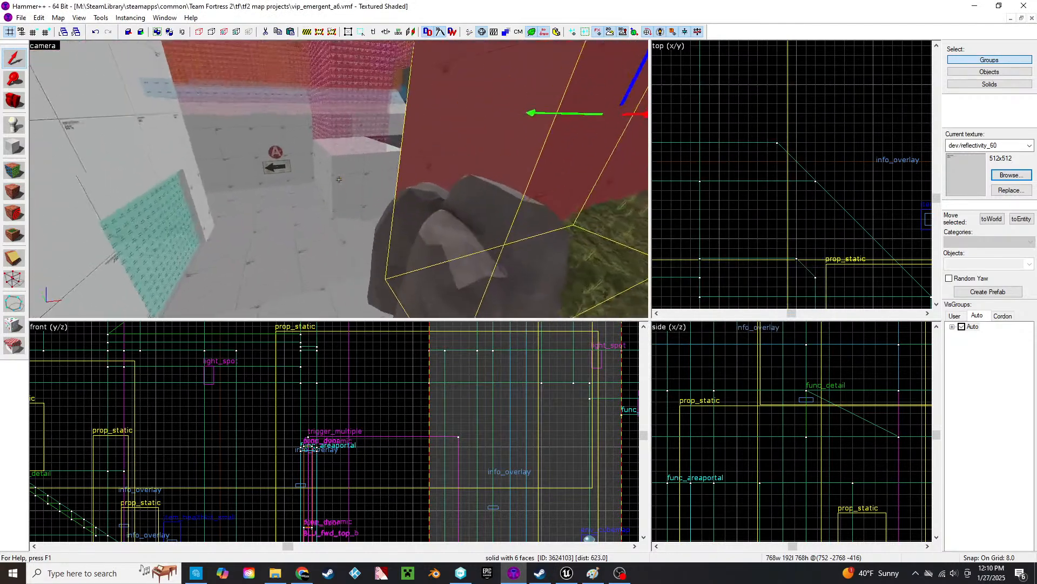
pyautogui.press('w')
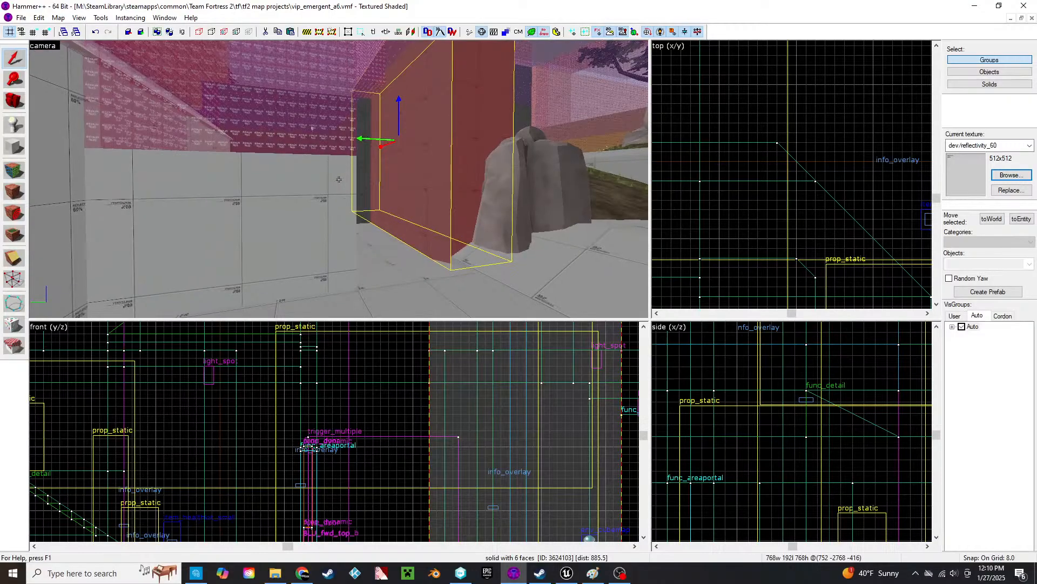
pyautogui.press('a')
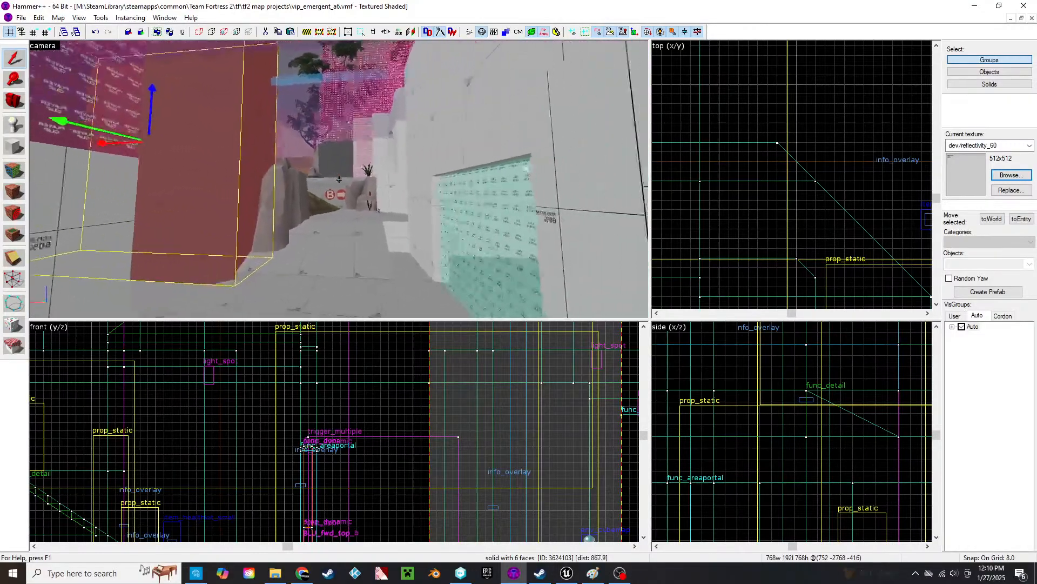
# - Widen the floor block between the rocks and the areaportal wall to 448 units, extending it toward that wall
pyautogui.click(339, 179)
pyautogui.press('w')
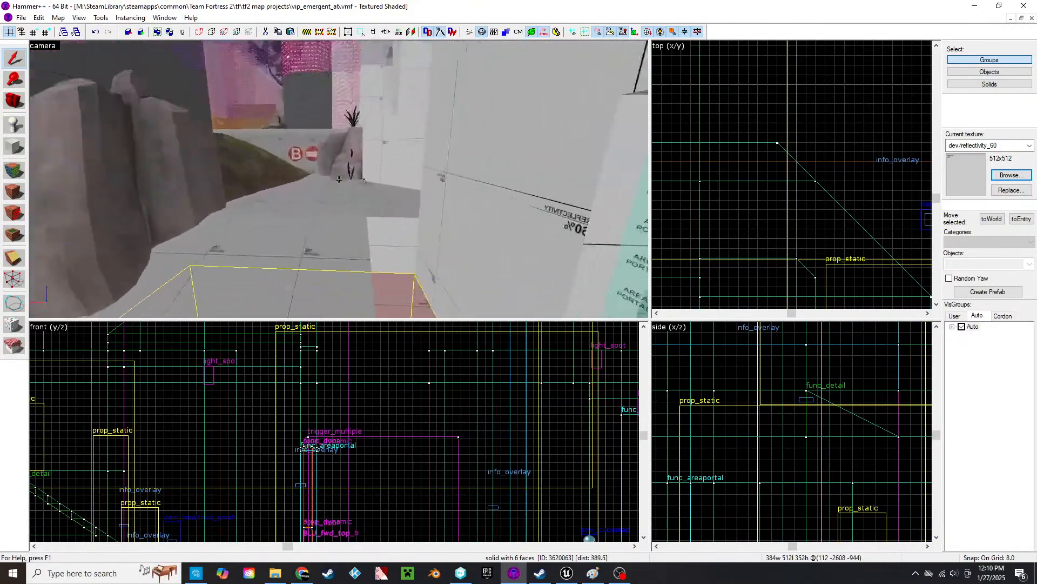
pyautogui.press('z')
pyautogui.scroll(-12, 782, 151)
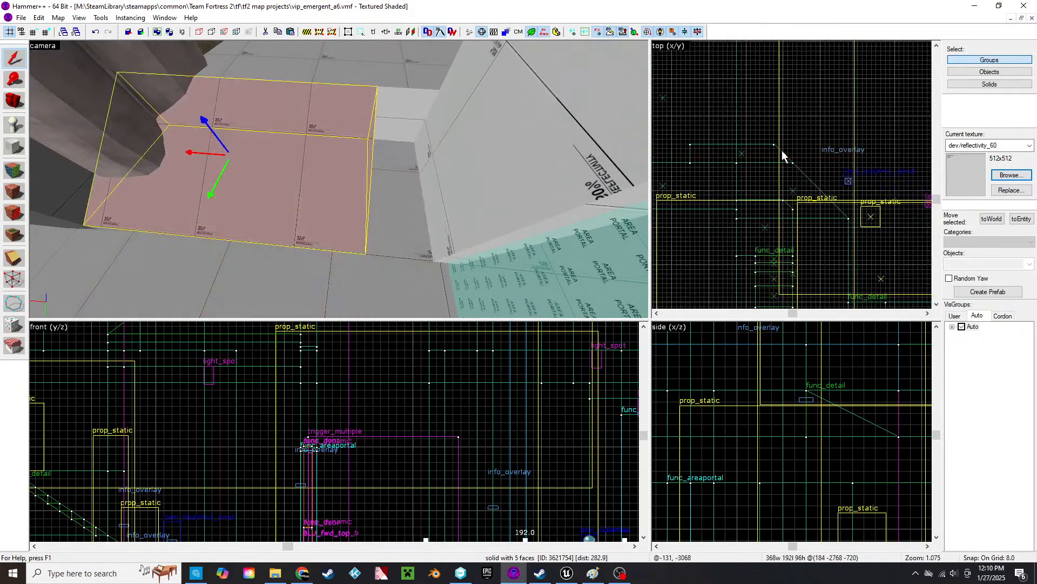
pyautogui.scroll(6, 813, 138)
pyautogui.scroll(3, 847, 96)
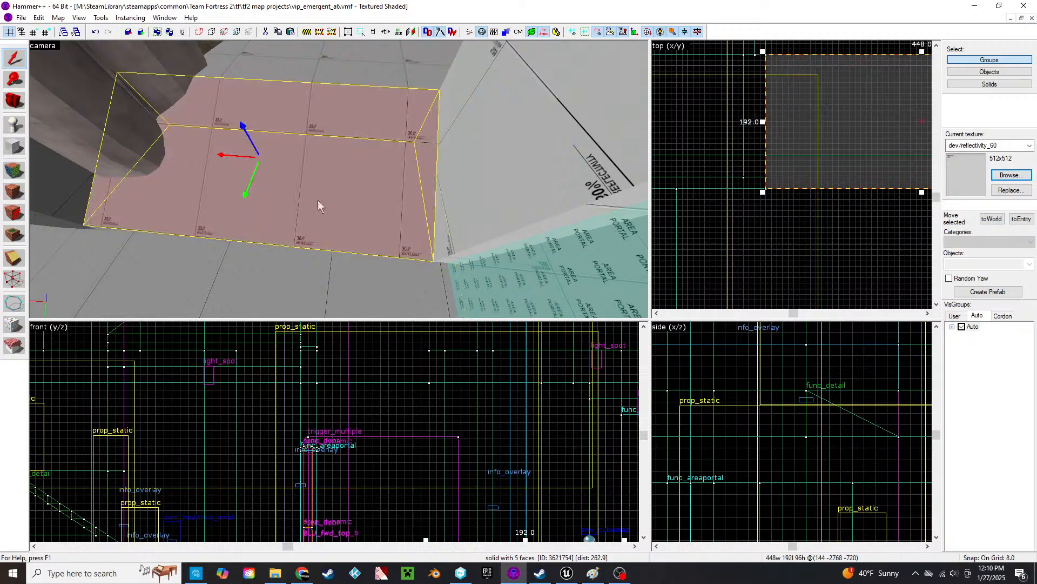
# - Toggle the Auto visgroup off and back on
pyautogui.press('z')
pyautogui.click(339, 179)
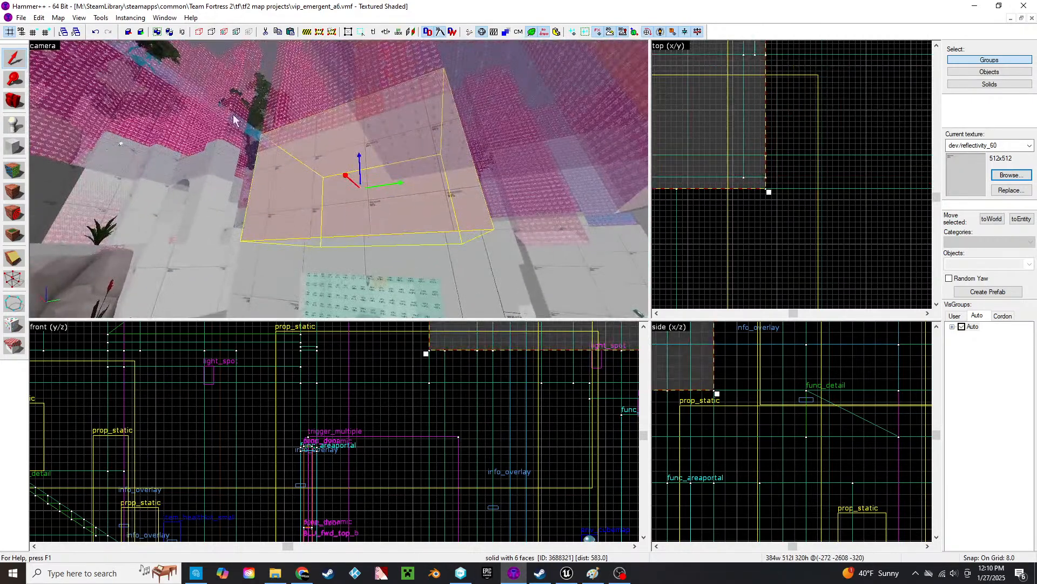
pyautogui.click(58, 19)
pyautogui.click(106, 117)
pyautogui.click(962, 327)
pyautogui.click(962, 327)
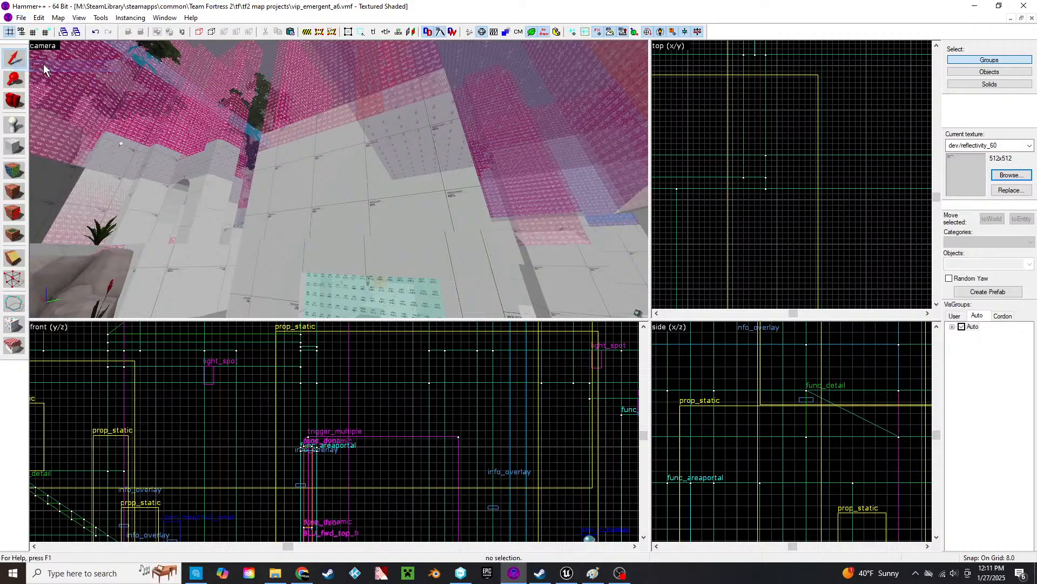
# - Run a test compile of the map with normal BSP, VIS and RAD, and stop it at the VIS stage
pyautogui.press('z')
pyautogui.press('z')
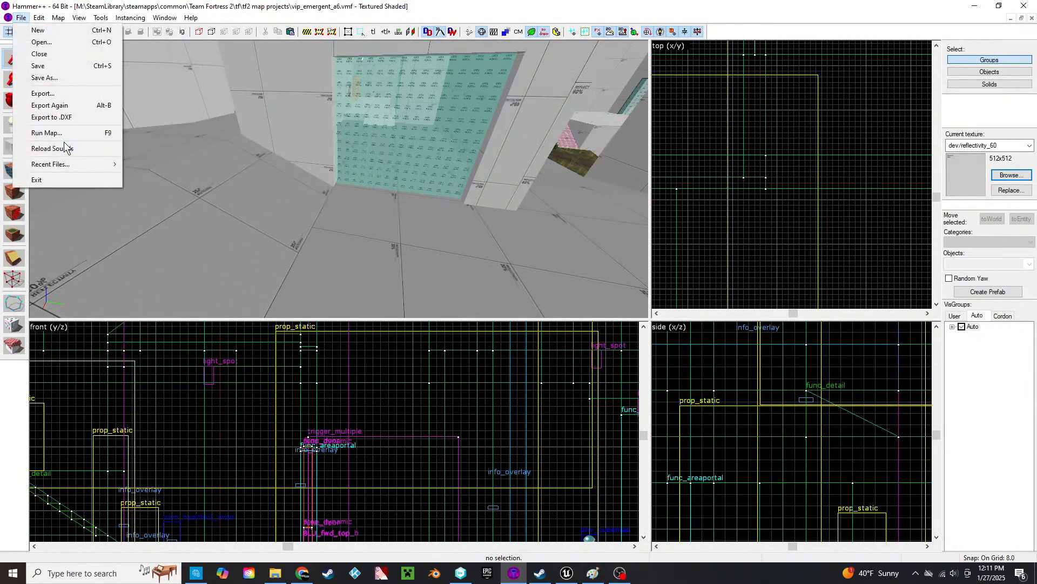
pyautogui.click(54, 133)
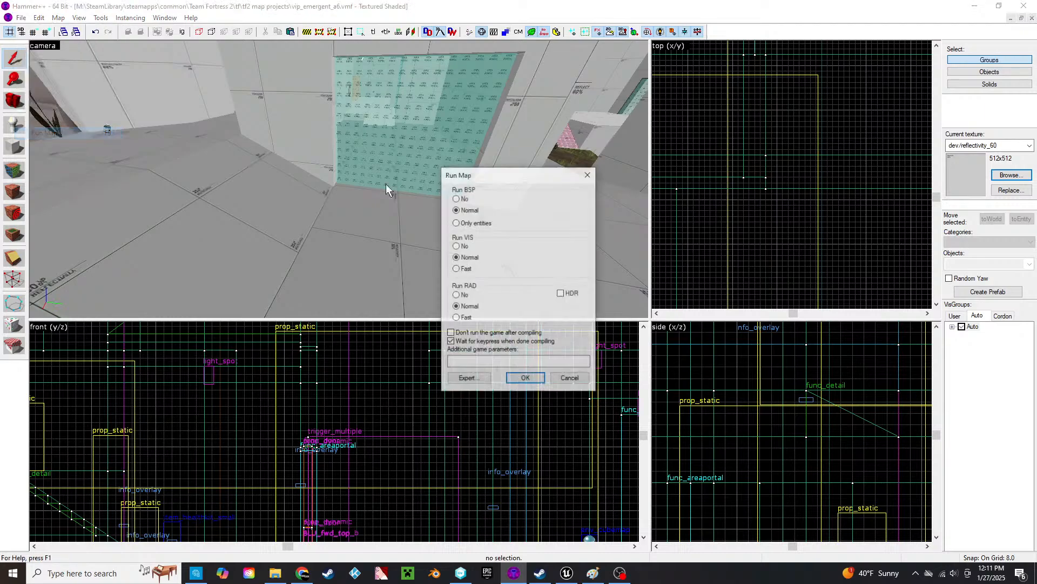
pyautogui.click(525, 379)
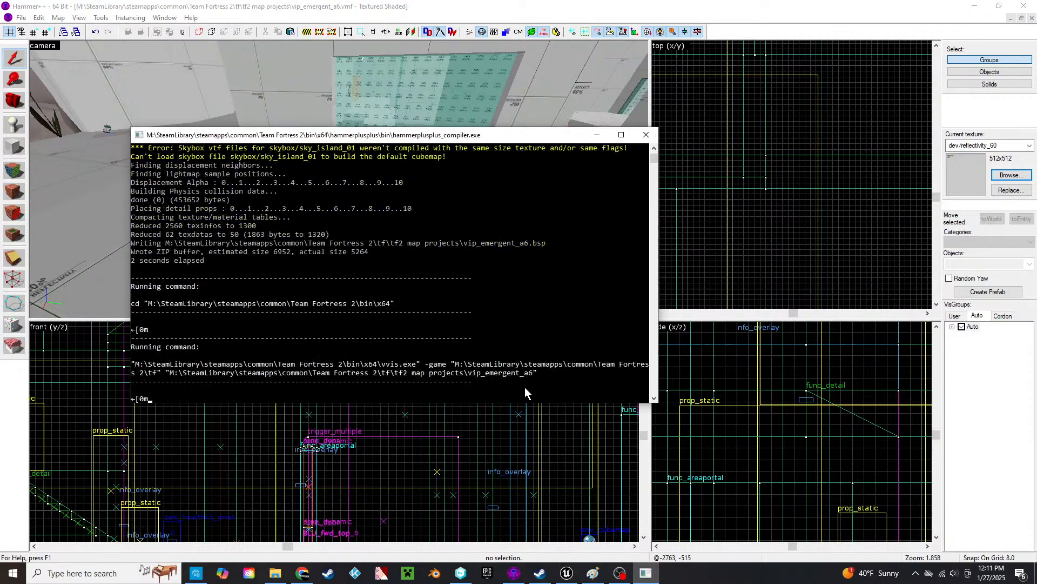
pyautogui.click(647, 135)
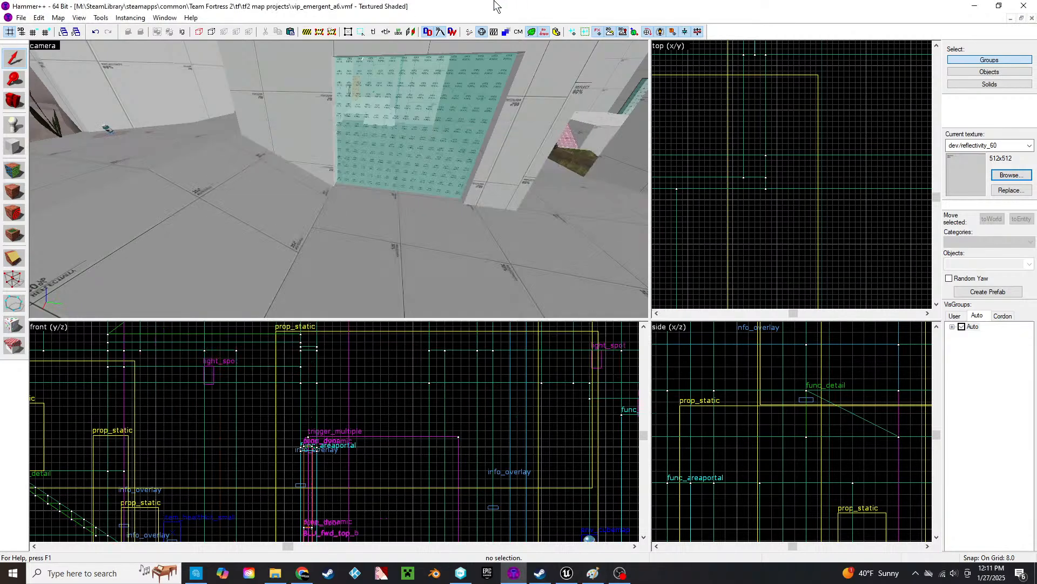
# - Examine the arch, the A sign passage and the raised walkway beside the rocks and dark wall
pyautogui.press('z')
pyautogui.press('w')
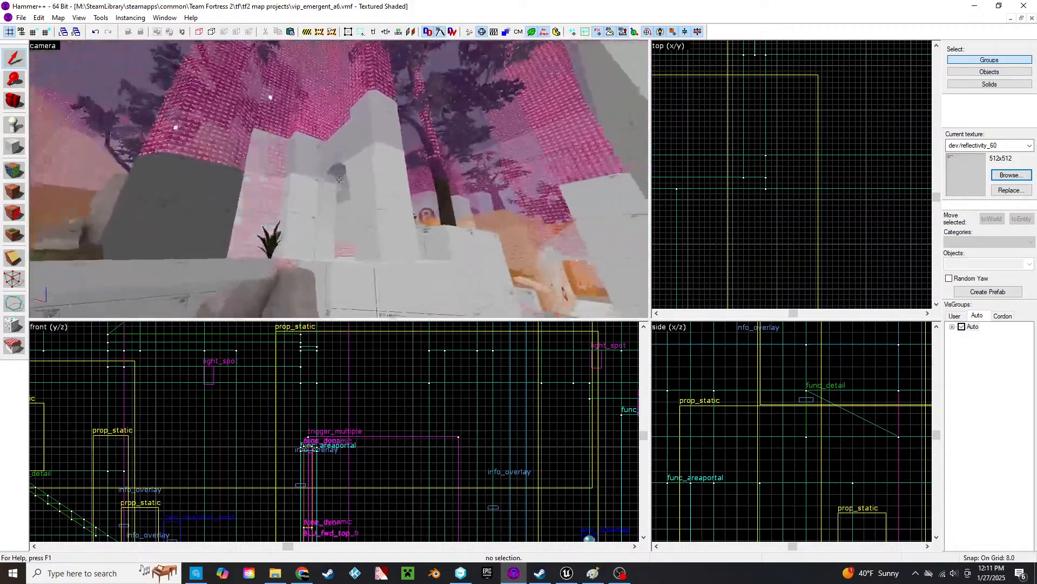
pyautogui.press('w')
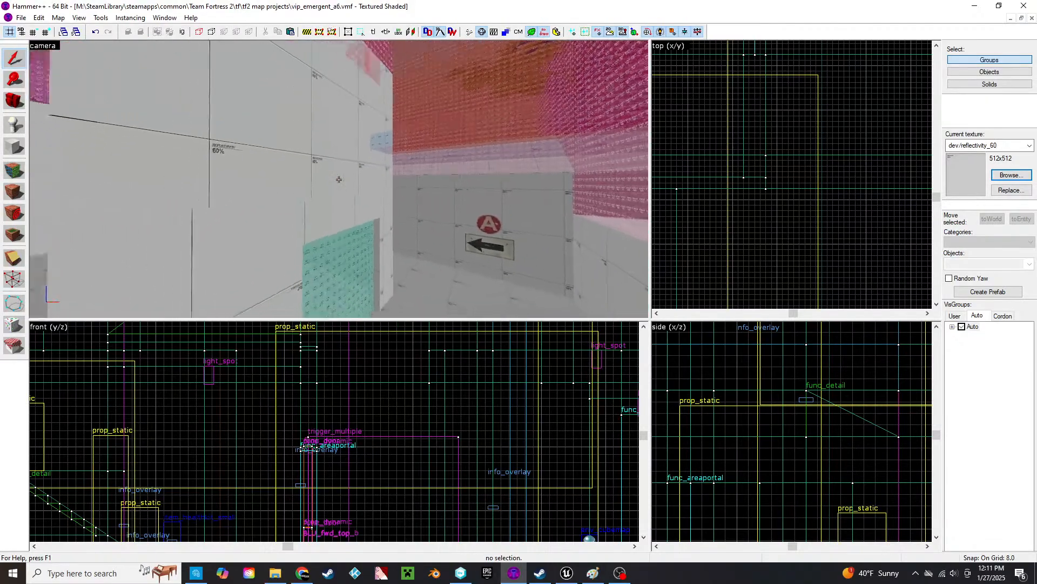
pyautogui.press('s')
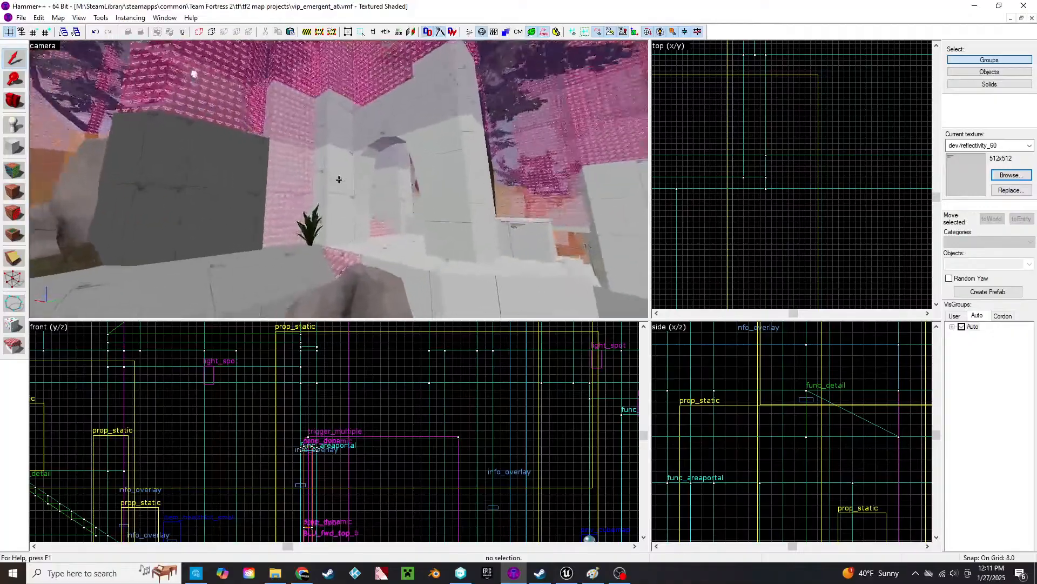
pyautogui.press('w')
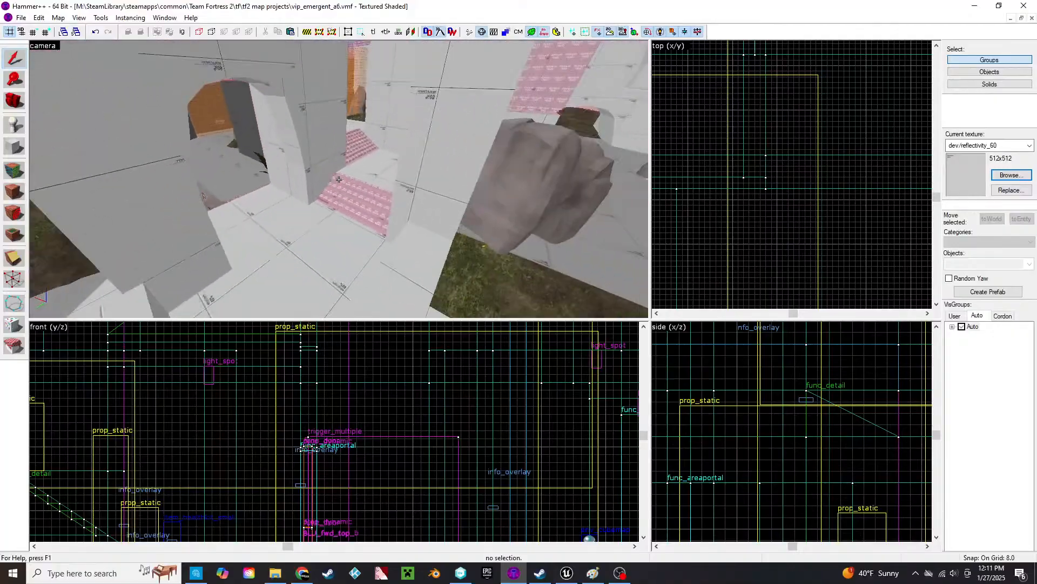
pyautogui.press('w')
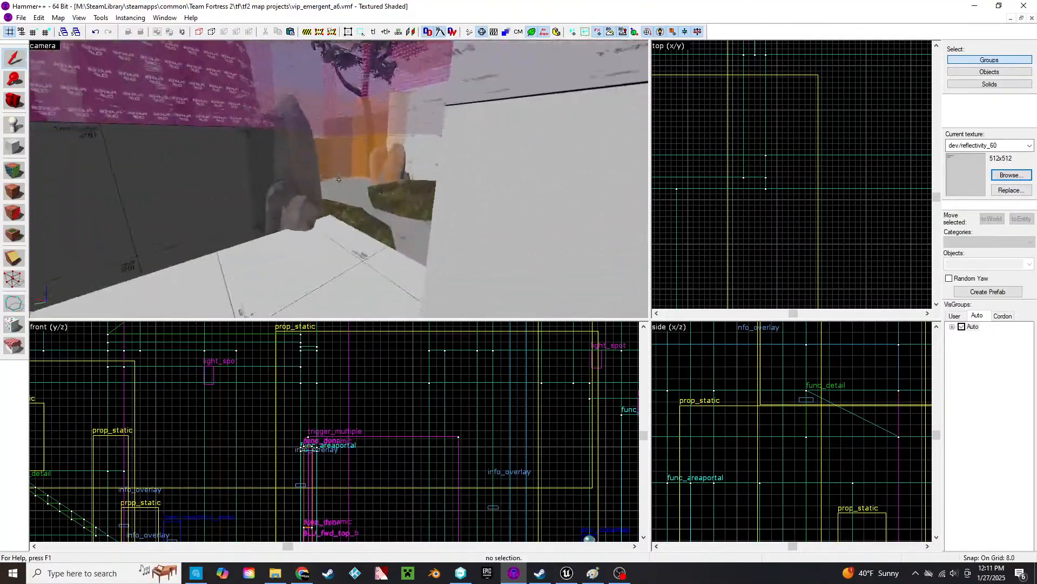
pyautogui.press('w')
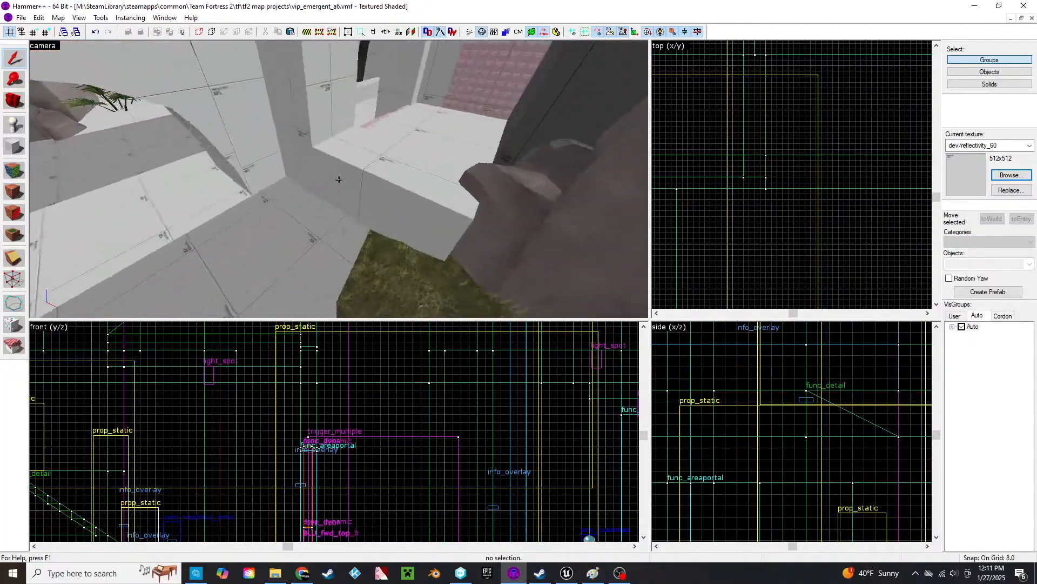
# - Widen the ledge block beside the large rocks to 240 units by extending its rock-side end
pyautogui.click(339, 178)
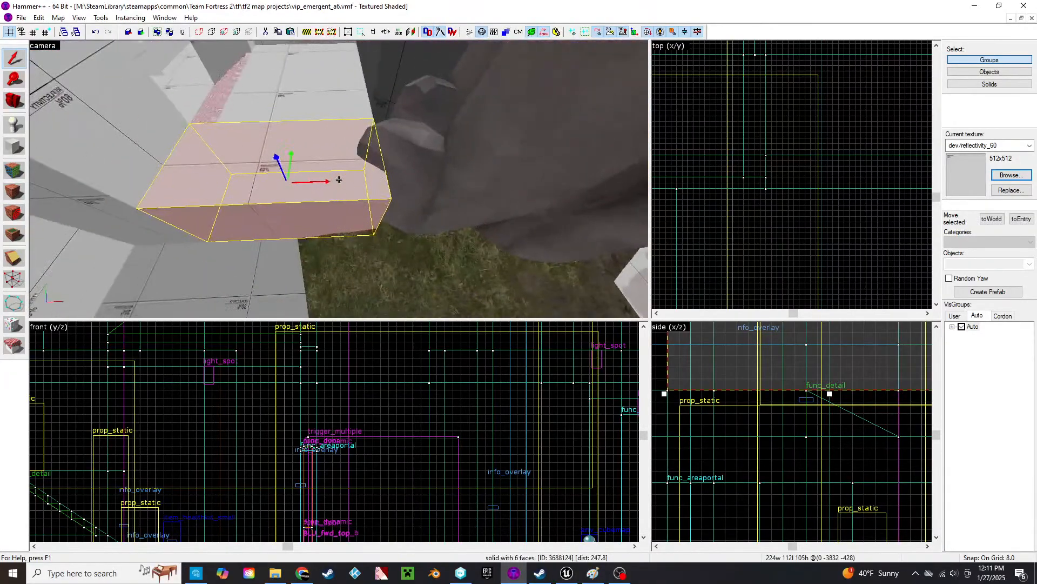
pyautogui.scroll(-10, 756, 195)
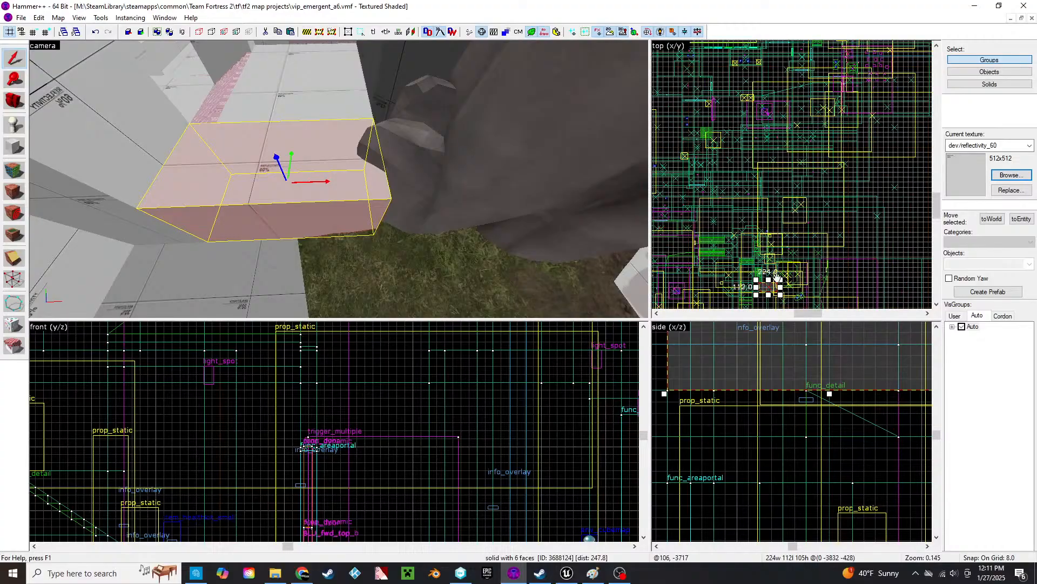
pyautogui.scroll(10, 777, 278)
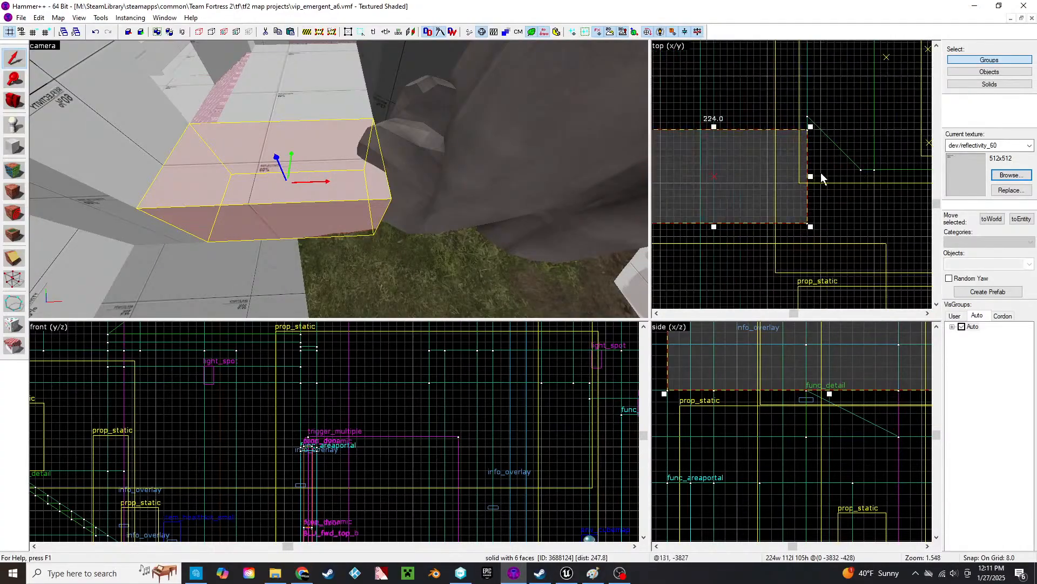
pyautogui.scroll(3, 813, 179)
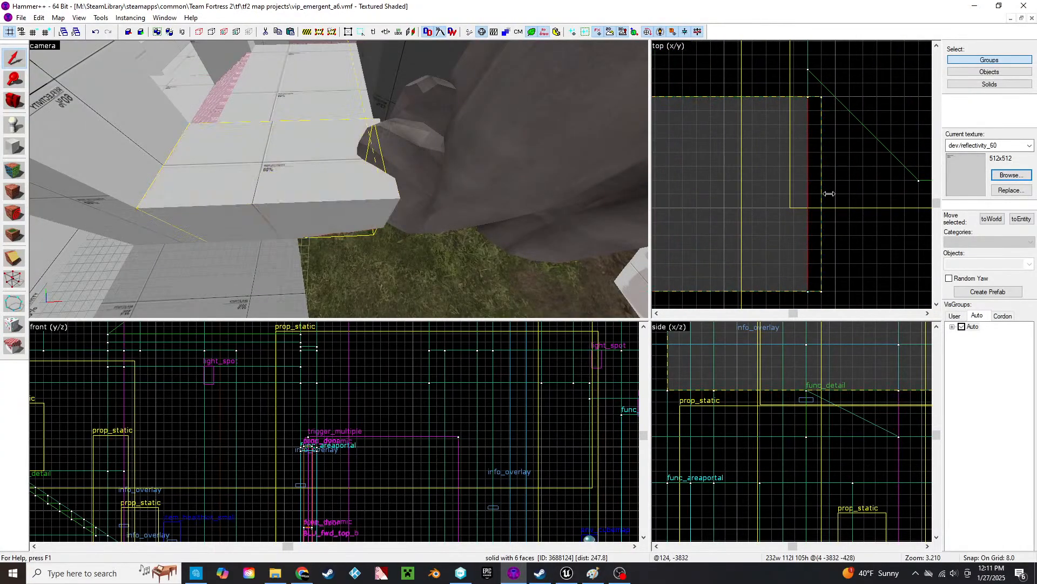
pyautogui.moveTo(830, 194); pyautogui.dragTo(842, 197)
pyautogui.moveTo(848, 236); pyautogui.dragTo(783, 199, button='middle')
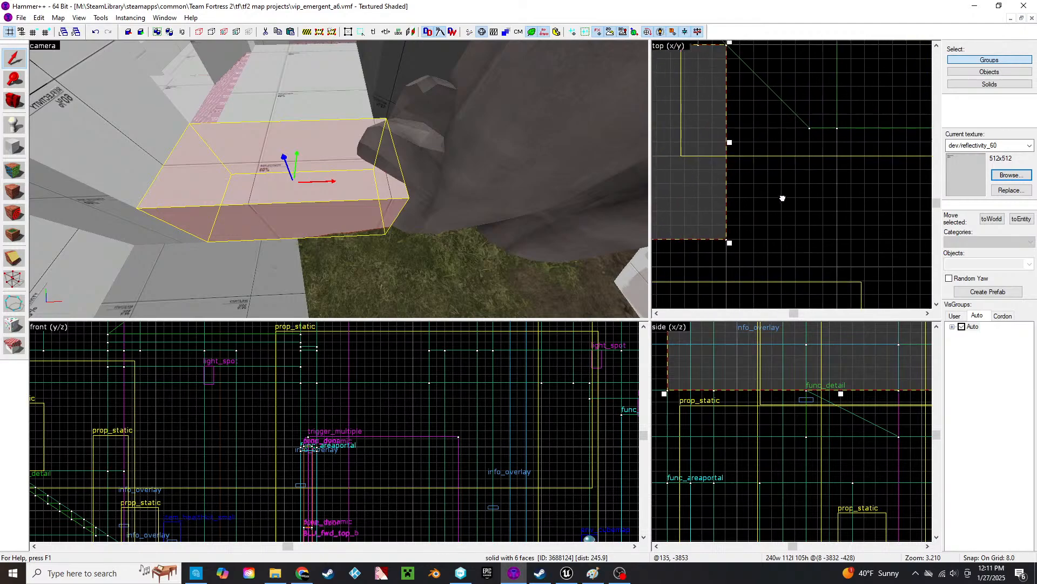
# - Angle the ledge block's rock-side end diagonally by moving its outer corner vertices about 112 units outward
pyautogui.click(13, 278)
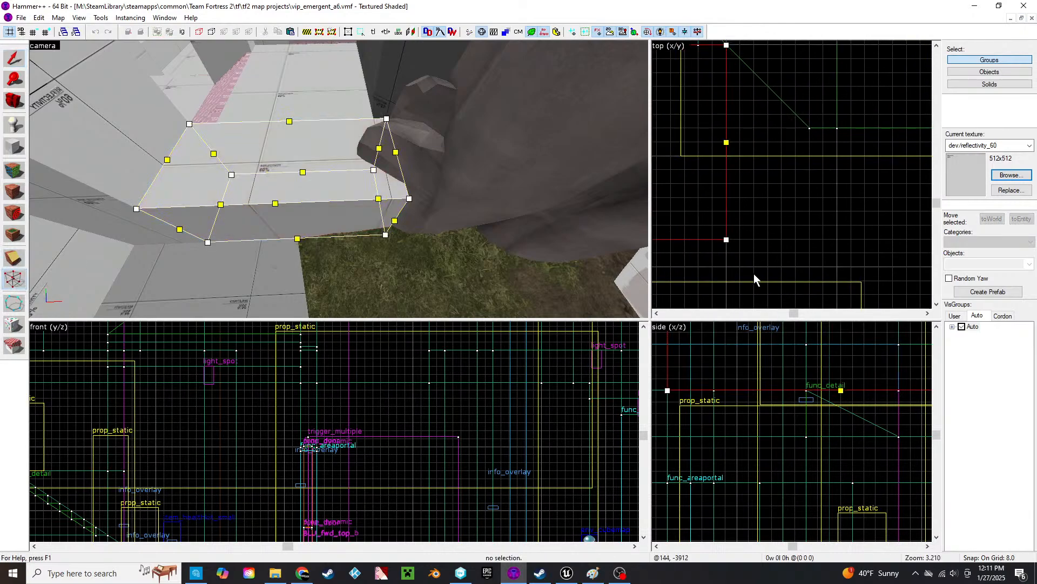
pyautogui.moveTo(728, 241); pyautogui.dragTo(848, 236)
pyautogui.moveTo(921, 254); pyautogui.dragTo(941, 254)
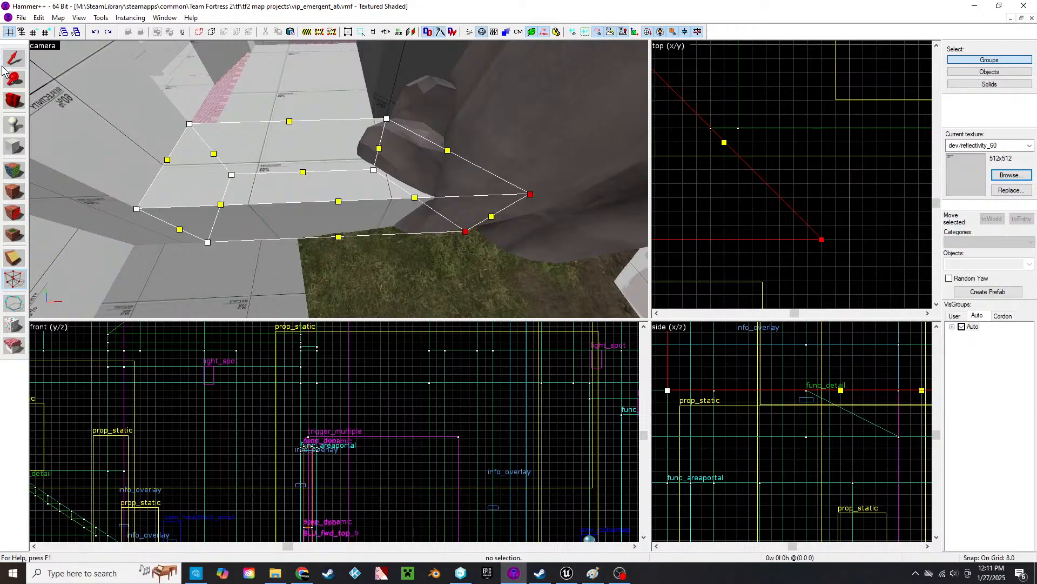
pyautogui.press('Escape')
# - Examine the ledge vertices and the corner where the ledge meets the dark wall and the rocks
pyautogui.press('z')
pyautogui.press('w')
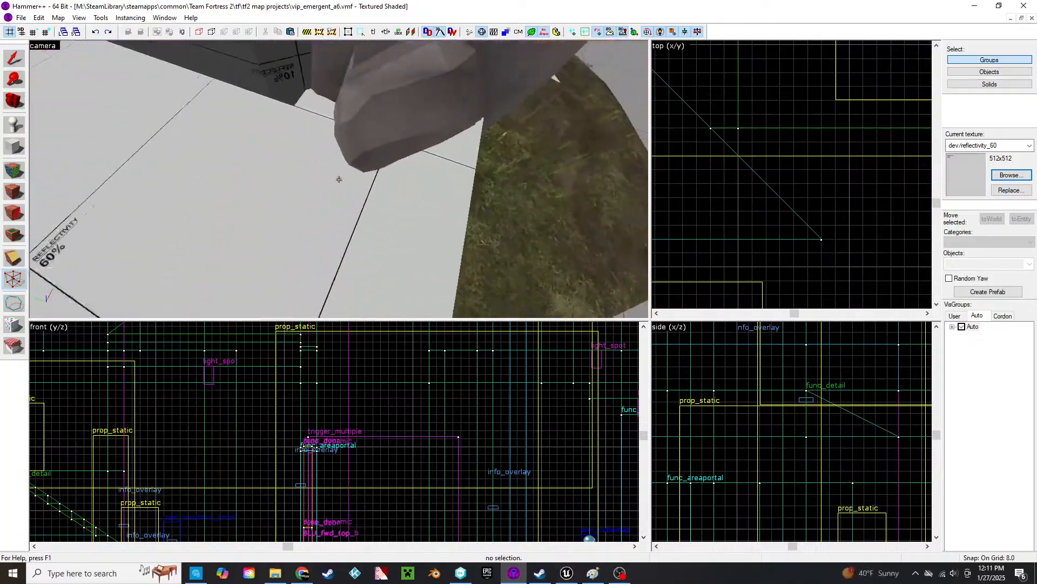
pyautogui.click(338, 178)
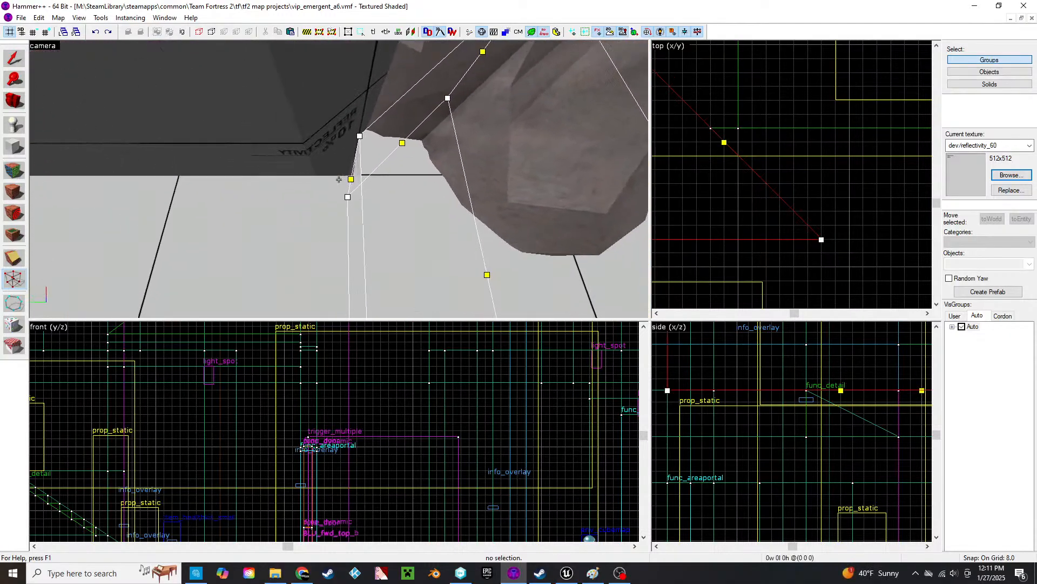
pyautogui.click(339, 179)
pyautogui.click(339, 179)
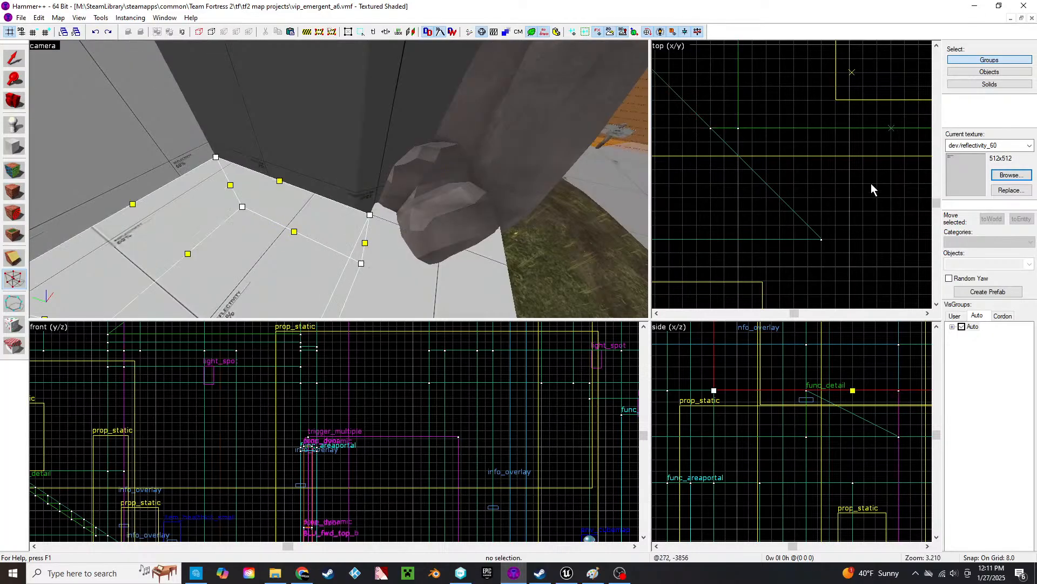
pyautogui.scroll(-5, 817, 165)
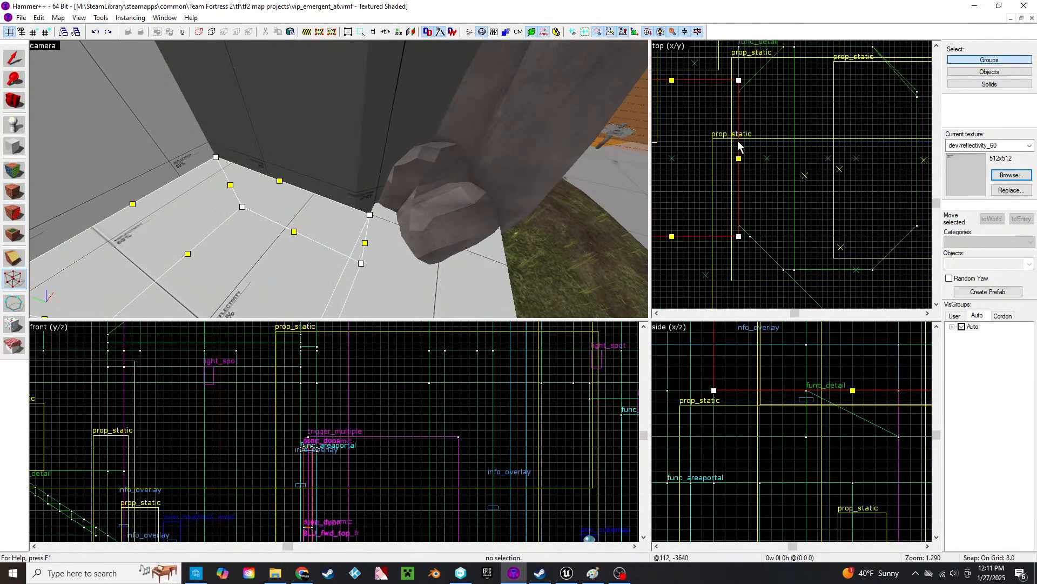
pyautogui.scroll(1, 739, 142)
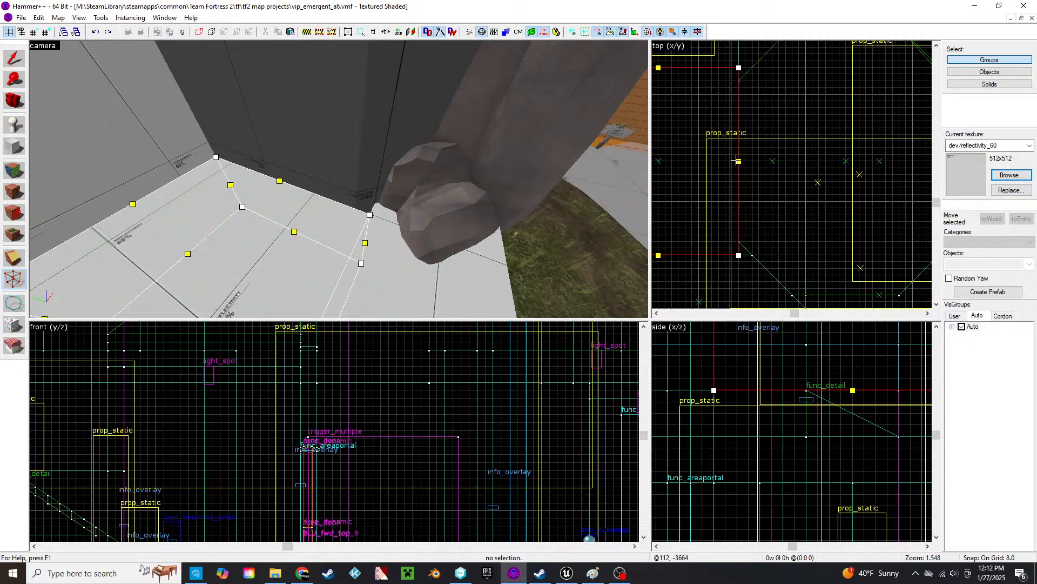
# - Square off a chamfered corner of the player clip above the dark wall by moving its vertices about 64 units and merging them
pyautogui.click(20, 59)
pyautogui.click(280, 74)
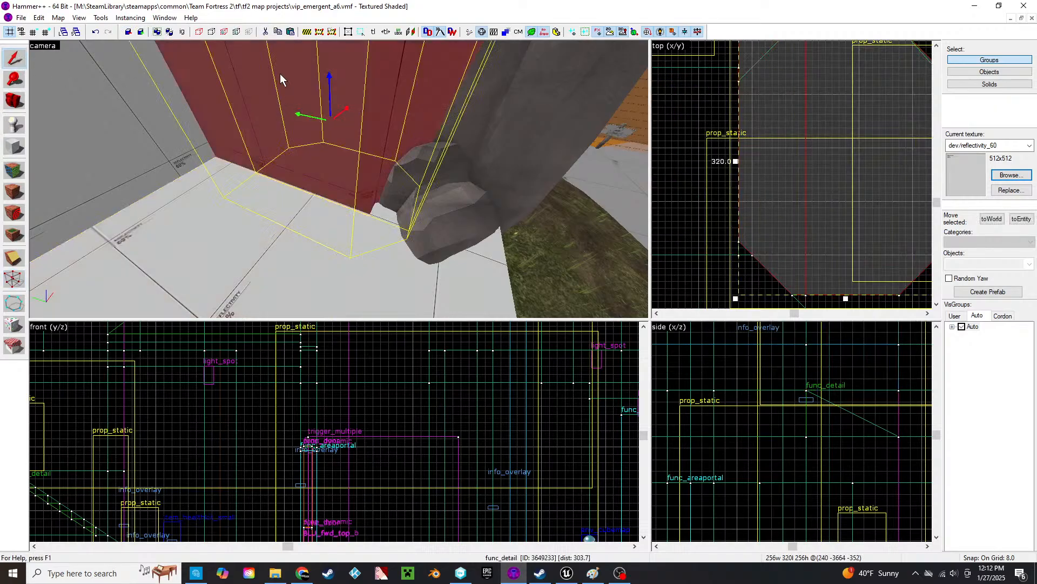
pyautogui.press('z')
pyautogui.click(338, 179)
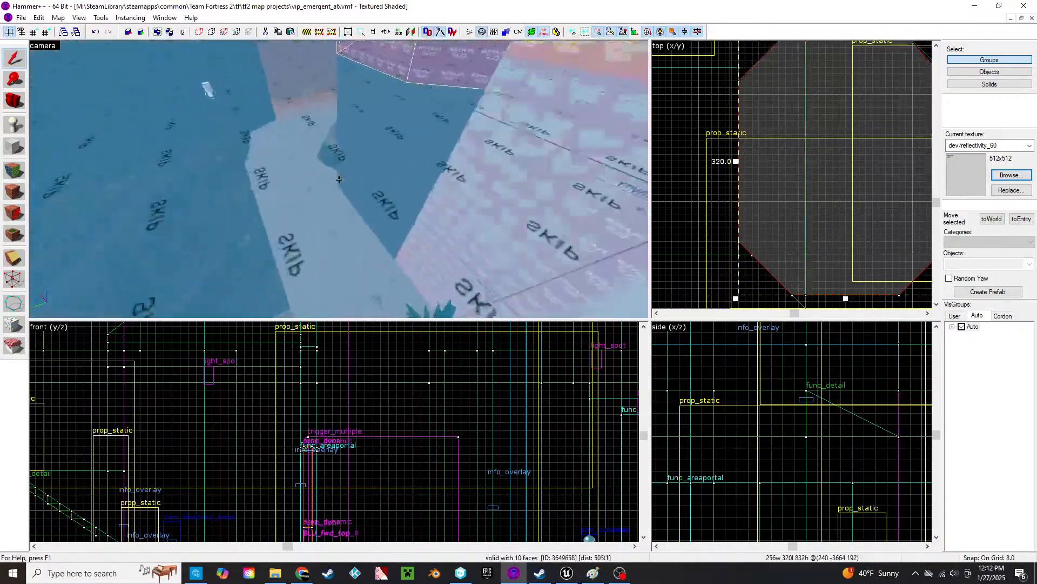
pyautogui.press('z')
pyautogui.moveTo(770, 158); pyautogui.dragTo(751, 292, button='middle')
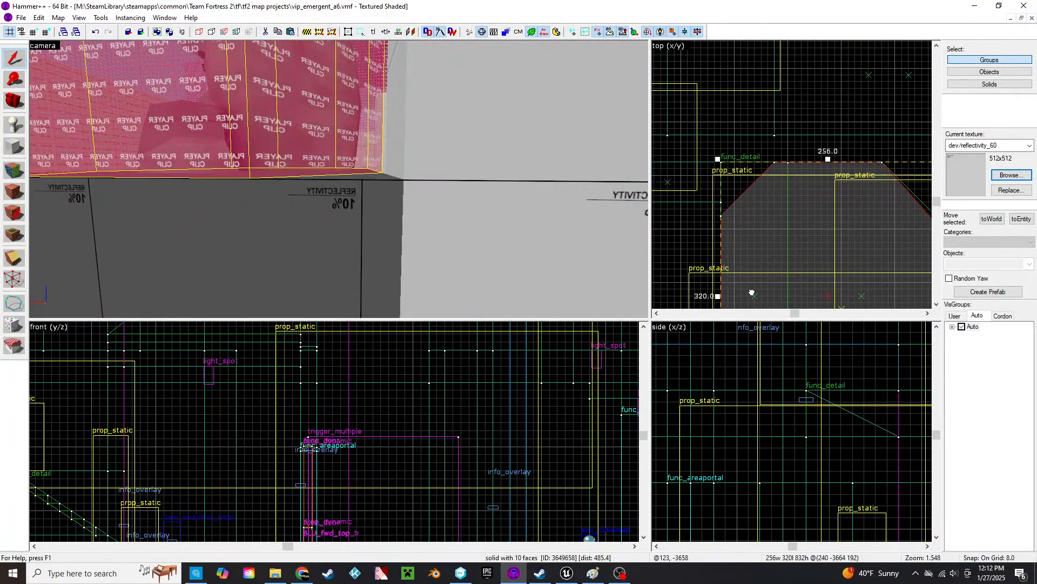
pyautogui.click(7, 279)
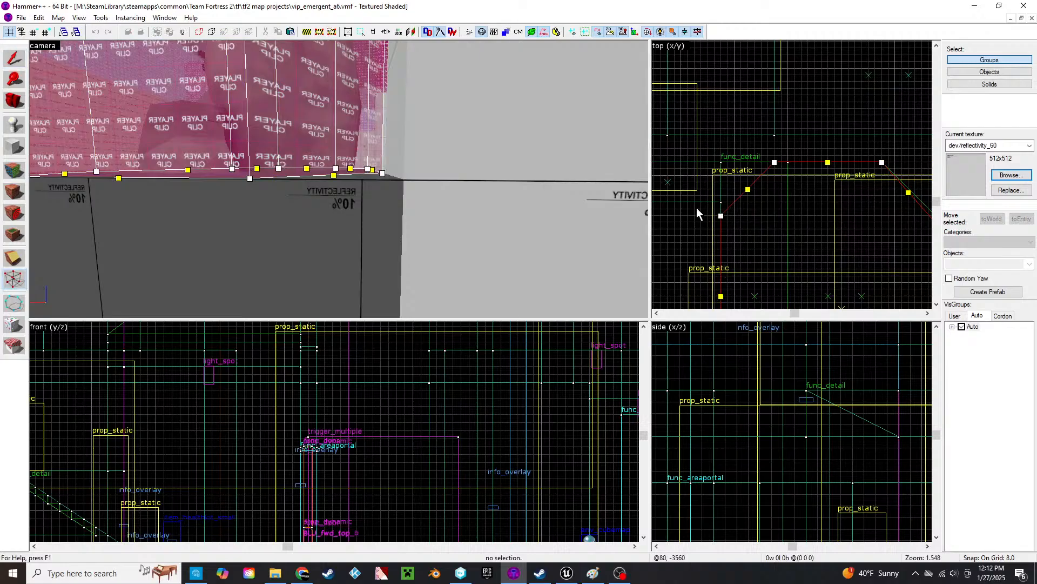
pyautogui.moveTo(721, 210); pyautogui.dragTo(721, 162)
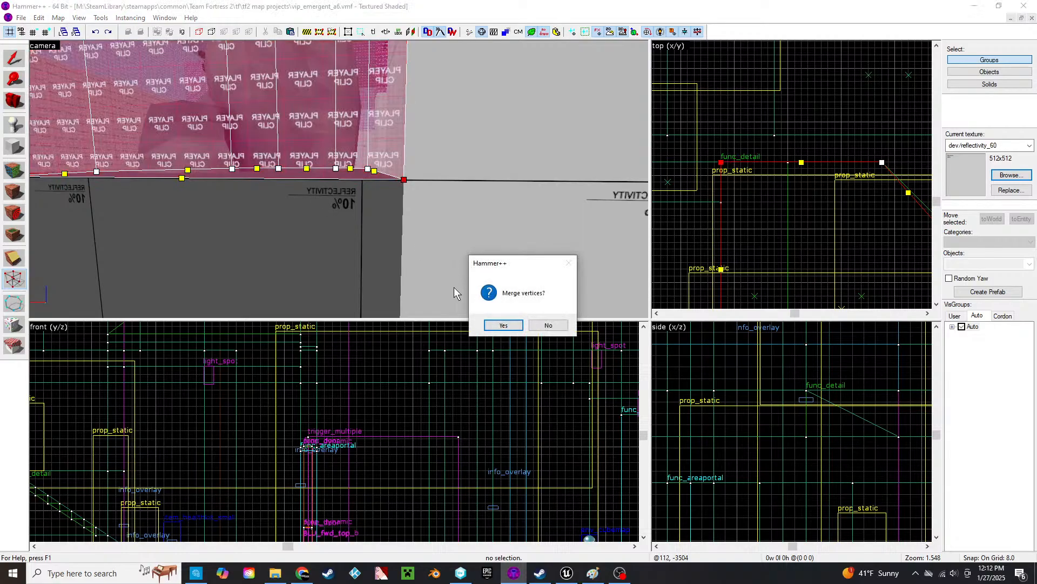
pyautogui.click(18, 62)
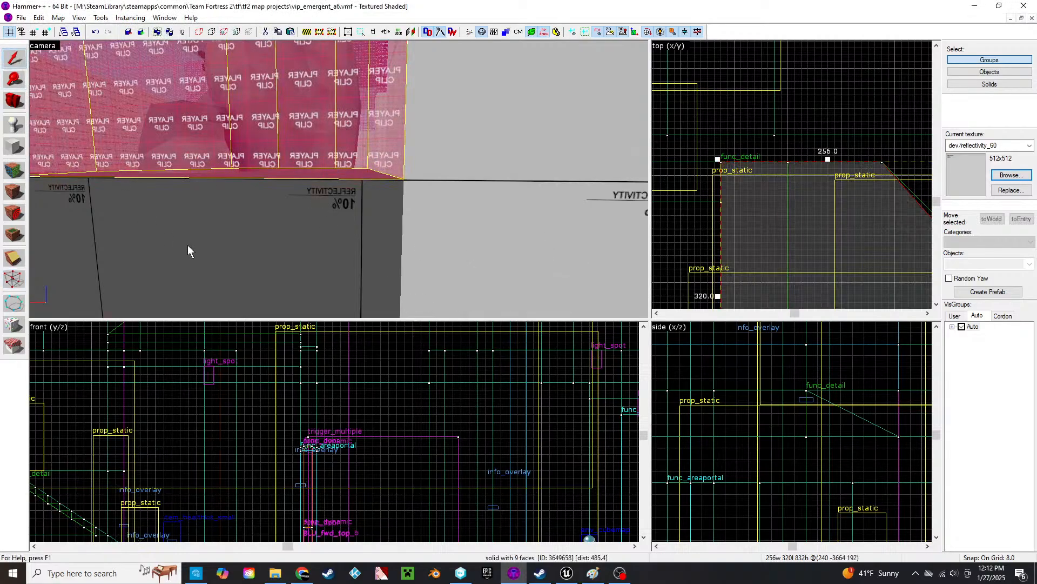
# - Examine the walkways, openings and sightlines around the ledge, the dark wall and the rock area
pyautogui.press('z')
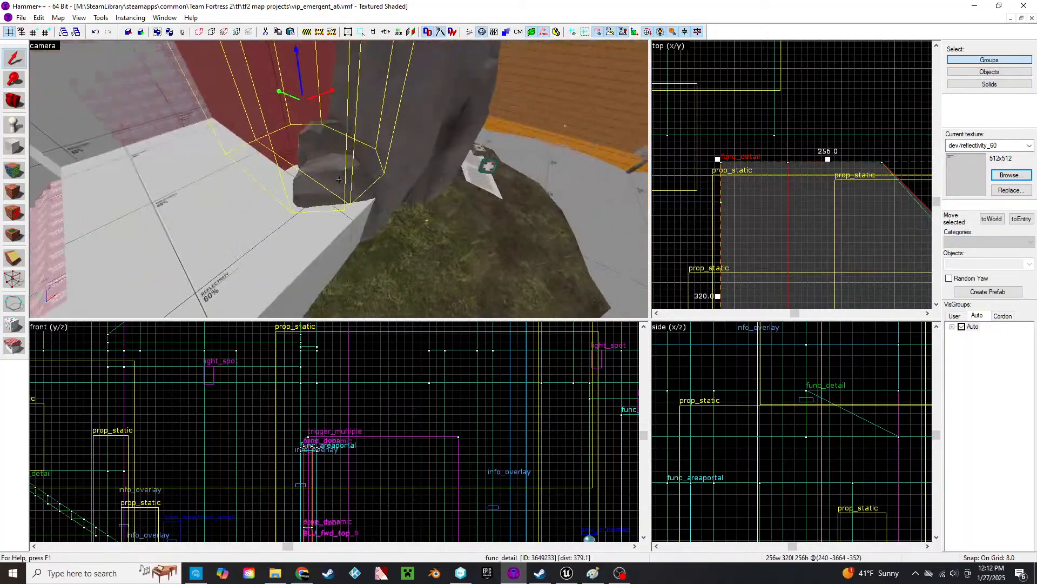
pyautogui.click(339, 179)
pyautogui.press('w')
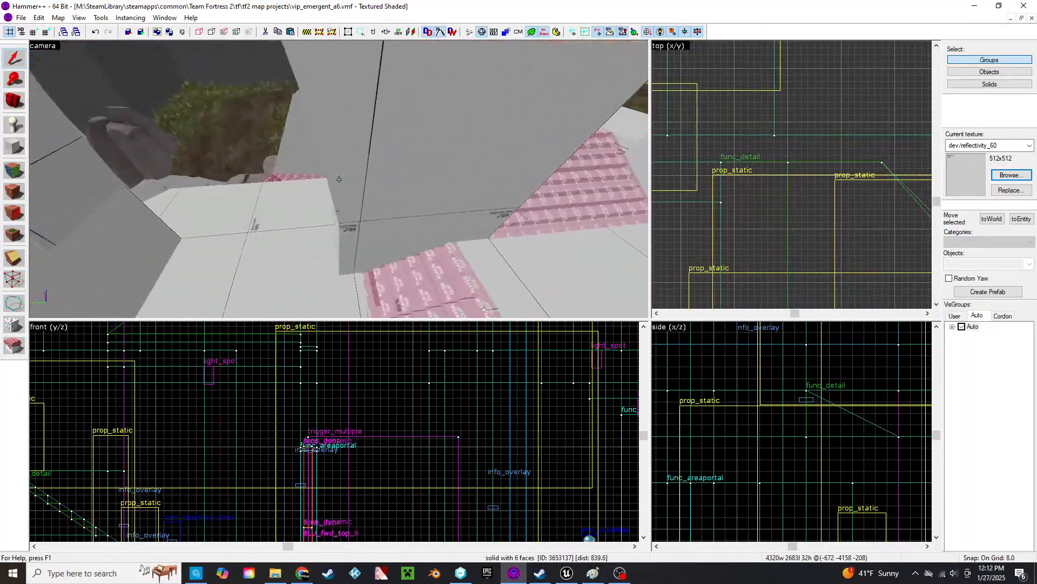
pyautogui.press('w')
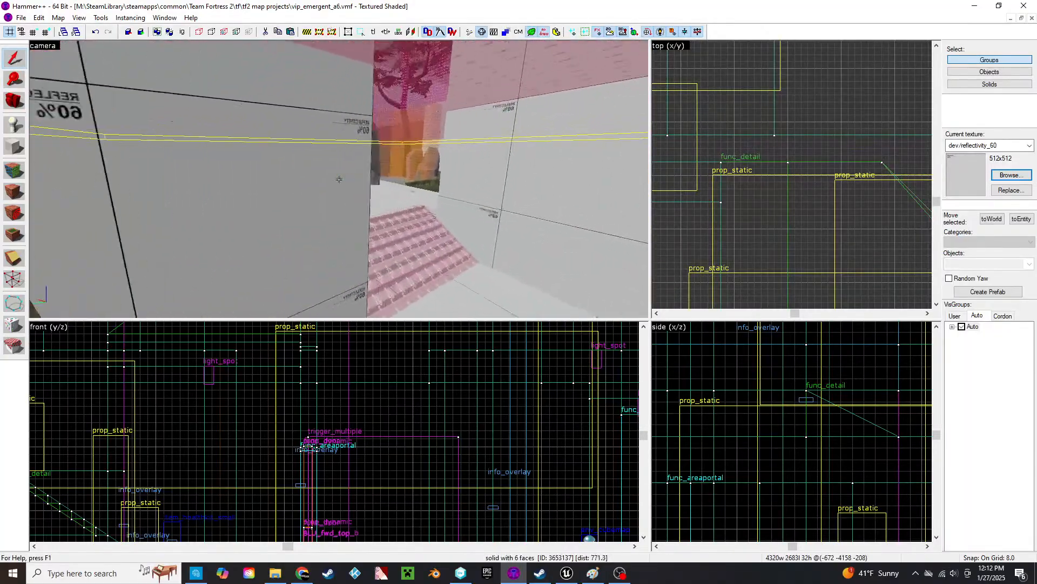
pyautogui.press('w')
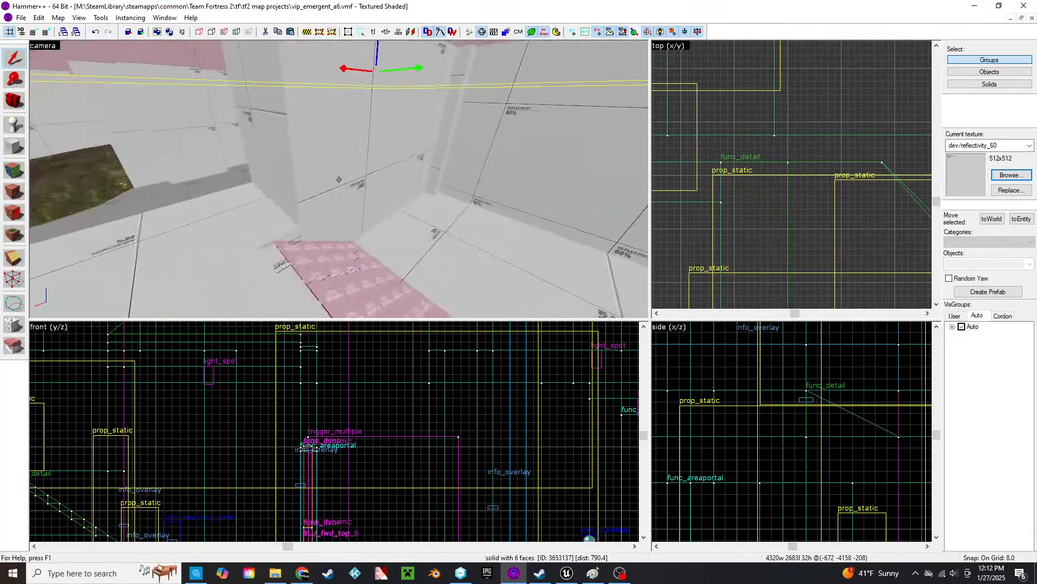
pyautogui.press('w')
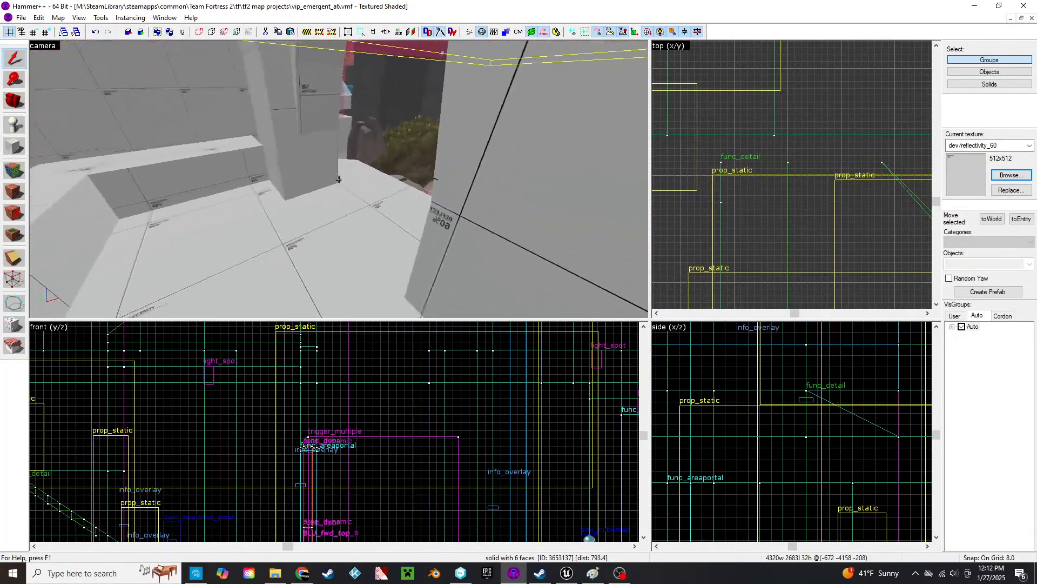
pyautogui.press('w')
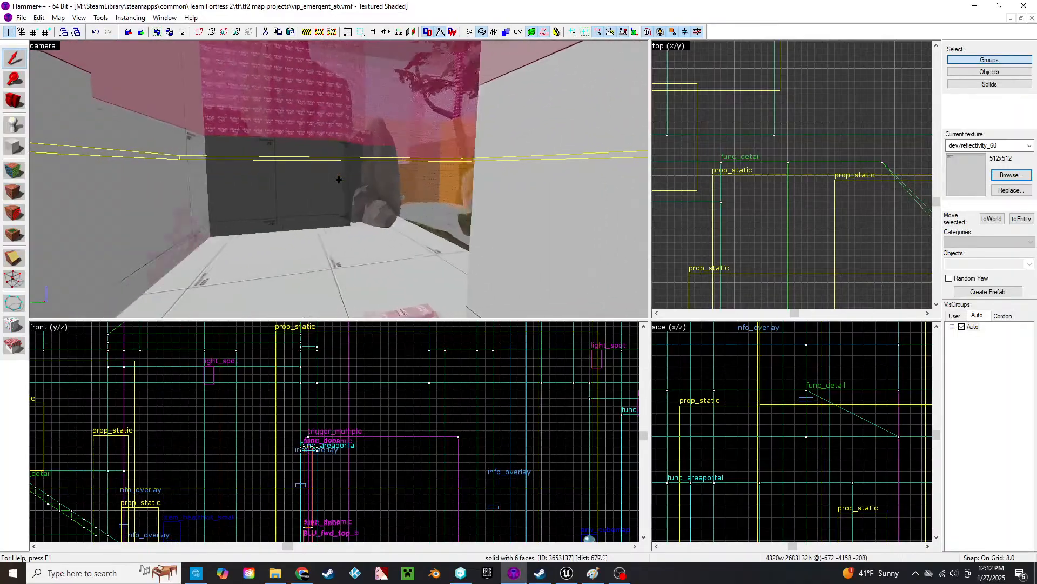
pyautogui.press('w')
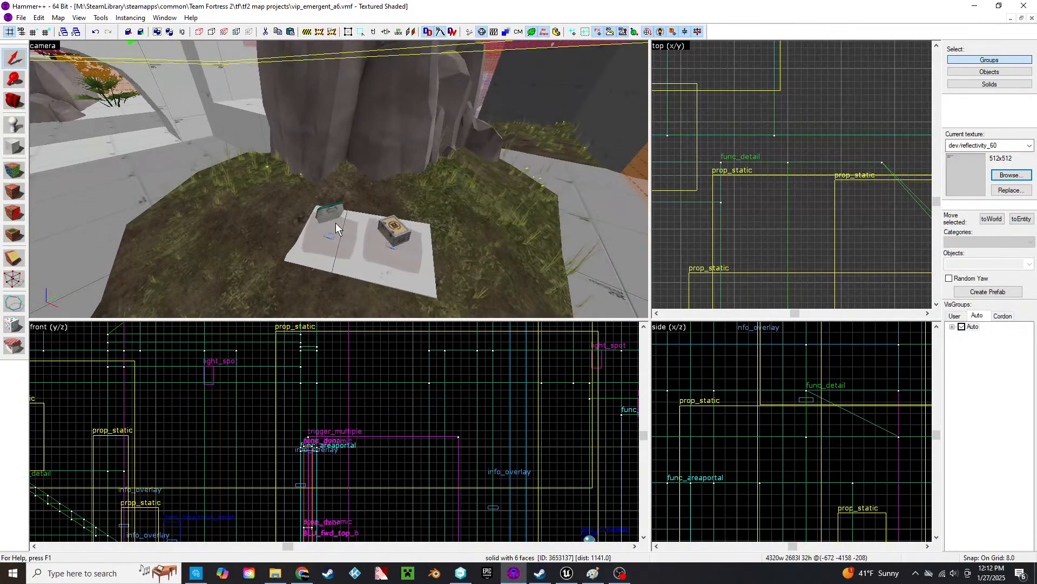
# - Narrow the grassy ground displacement beneath the large rocks to 480 units
pyautogui.press('z')
pyautogui.press('s')
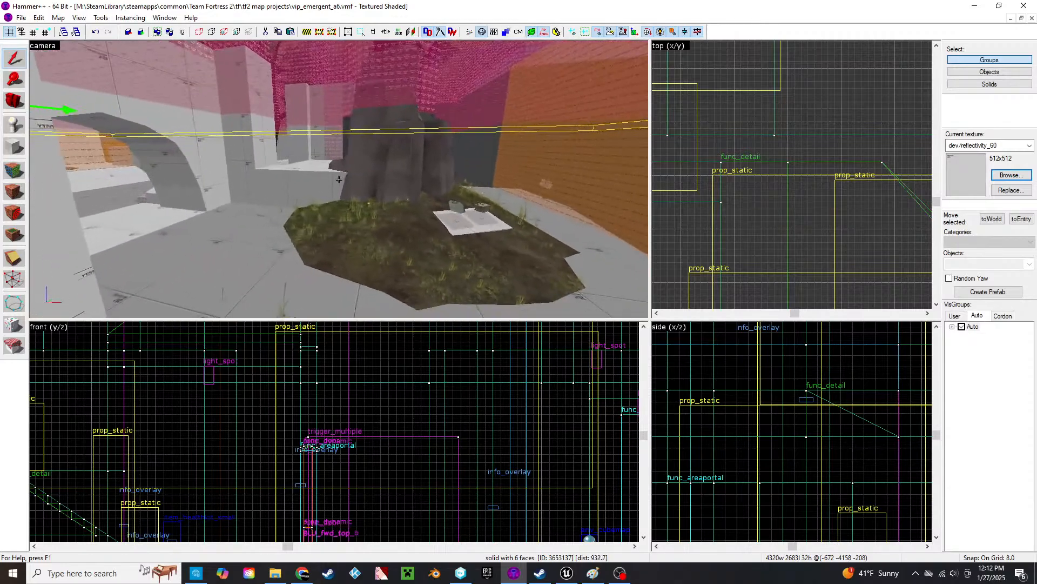
pyautogui.press('w')
pyautogui.press('z')
pyautogui.click(470, 276)
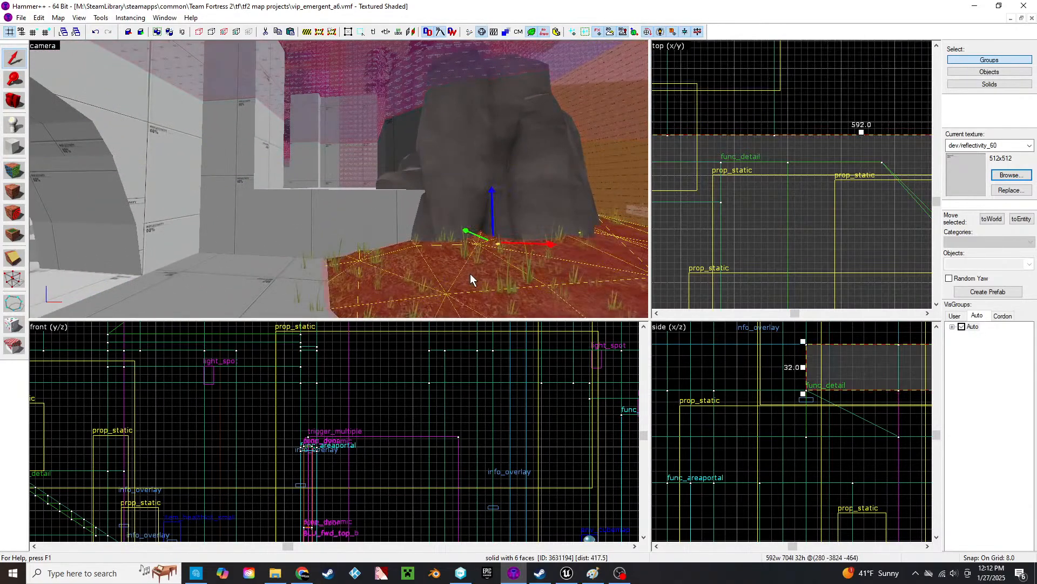
pyautogui.press('s')
pyautogui.press('z')
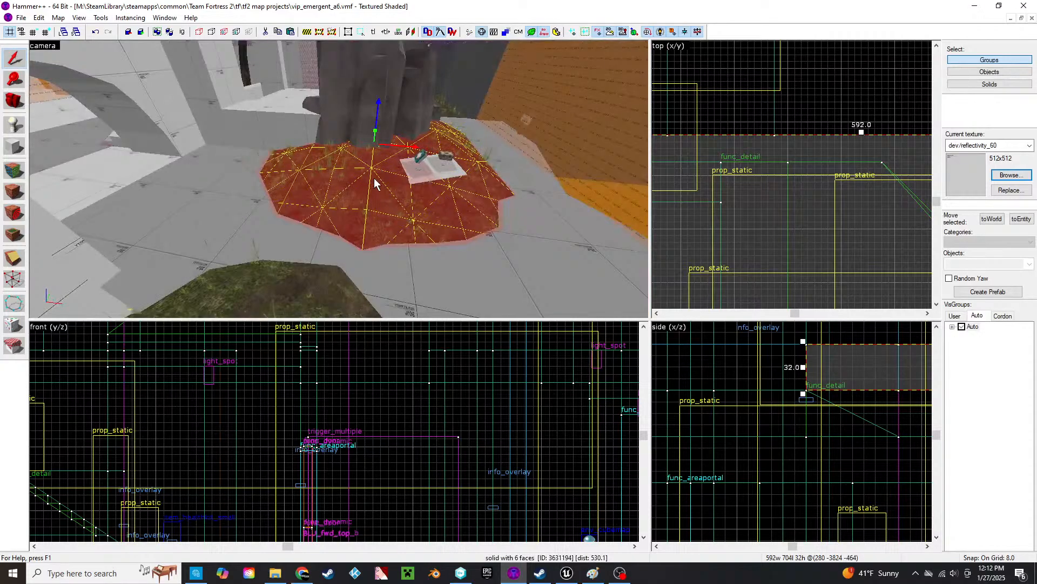
pyautogui.scroll(-6, 848, 192)
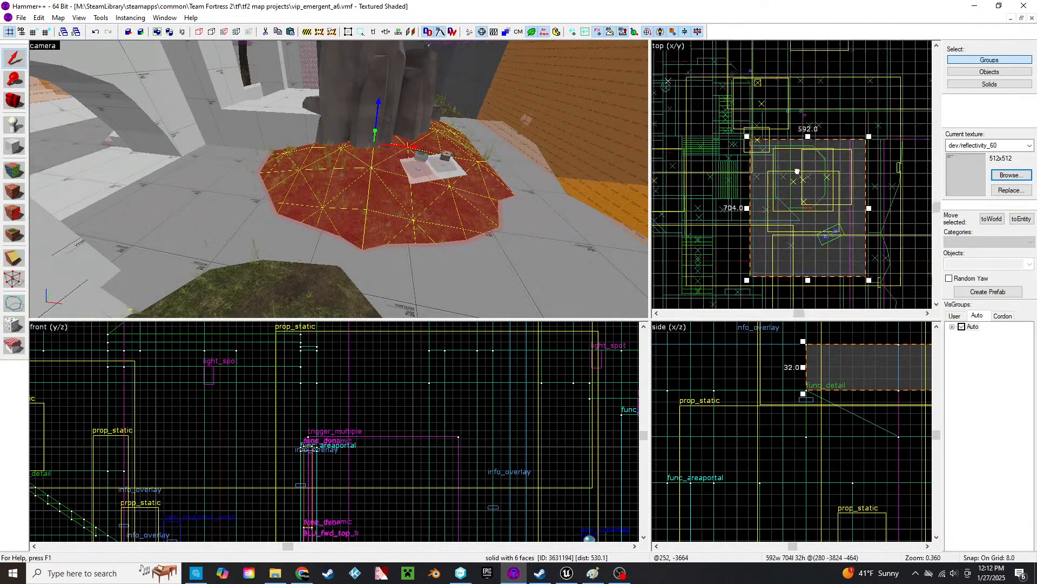
pyautogui.press('z')
pyautogui.press('d')
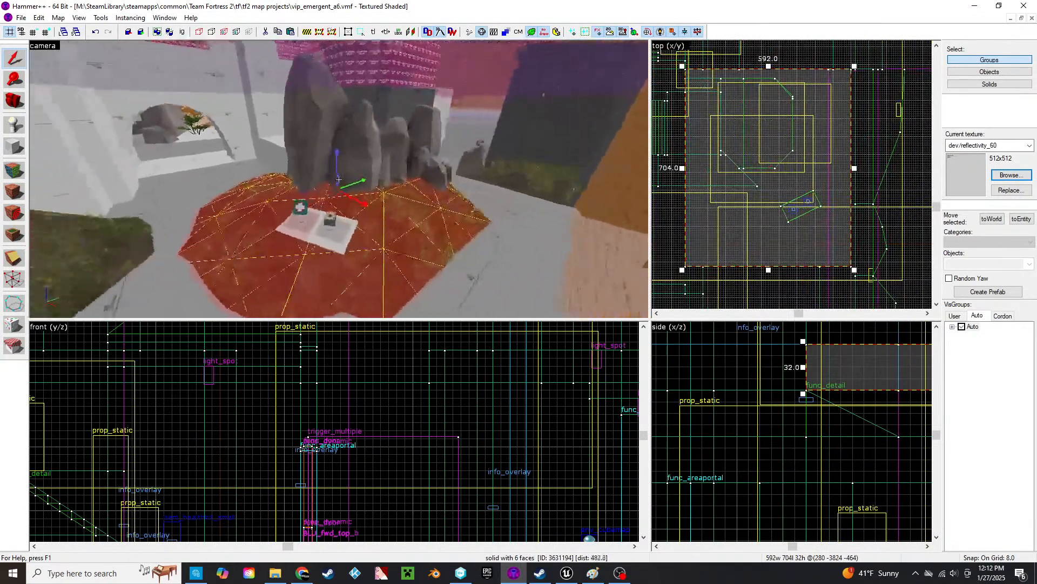
pyautogui.press('a')
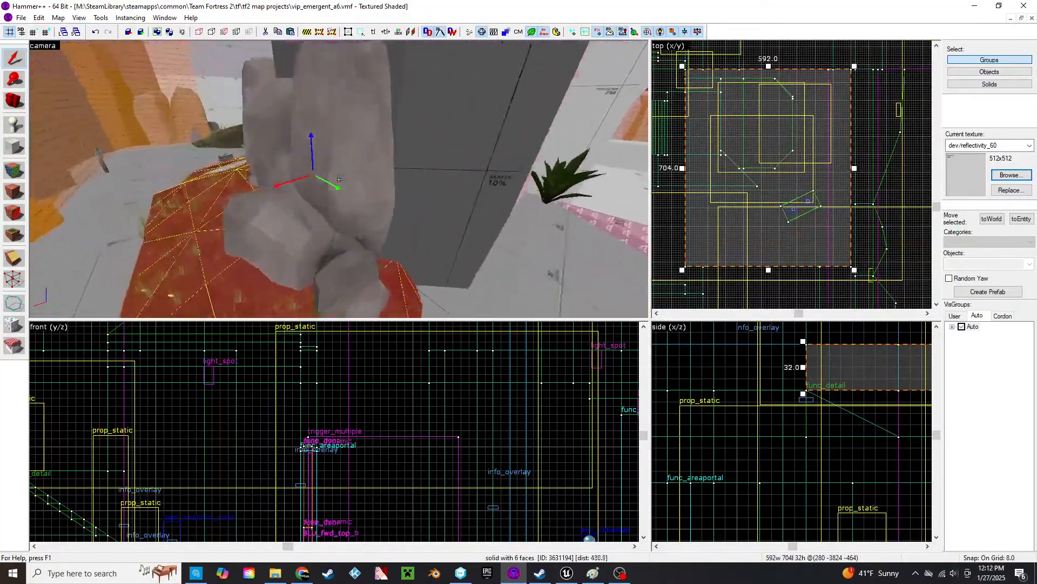
pyautogui.press('z')
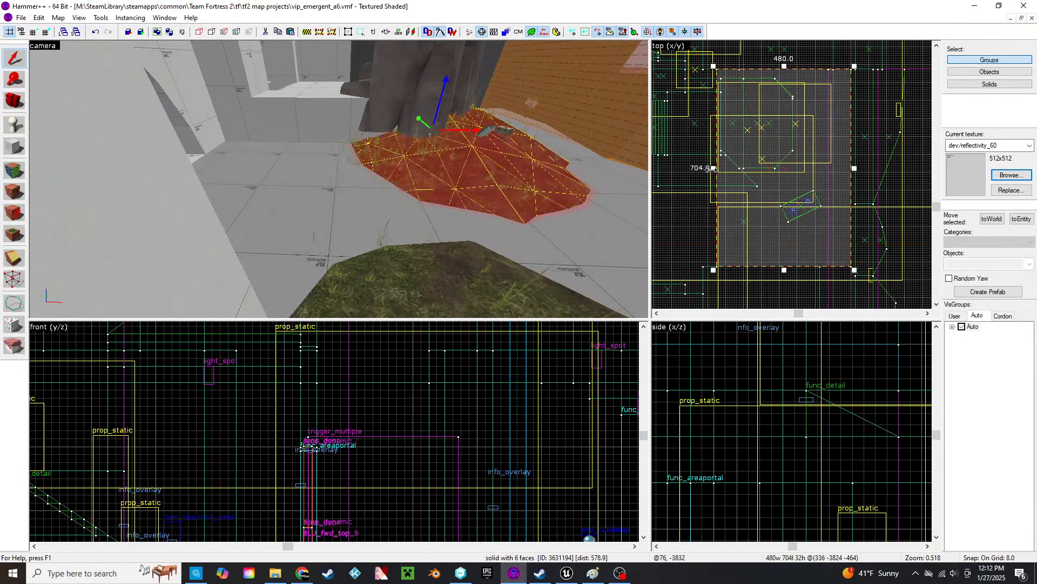
# - Lower the large rock prop about 40 units into the ground beside the ledge
pyautogui.press('w')
pyautogui.press('z')
pyautogui.click(415, 153)
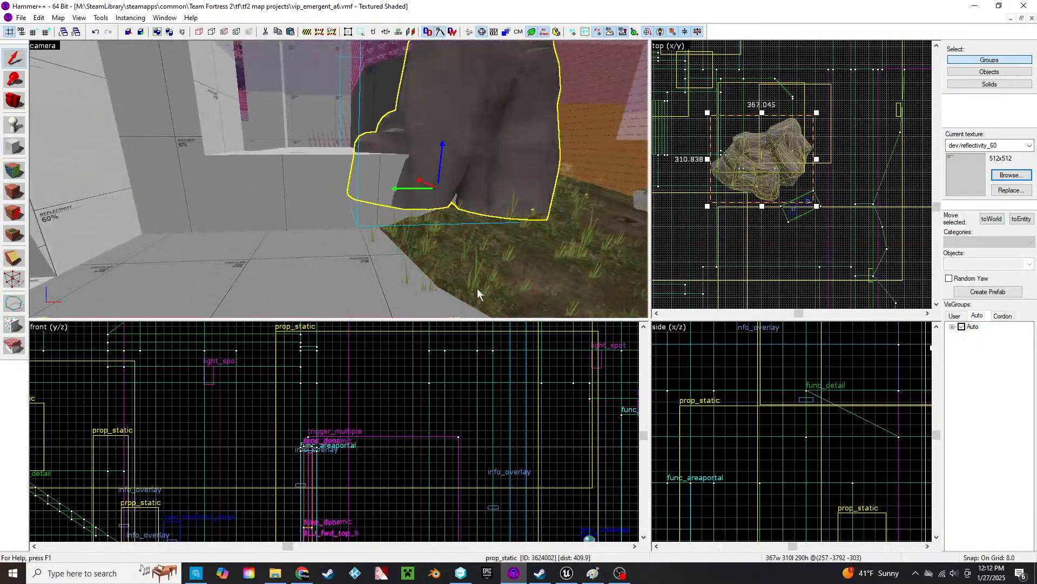
pyautogui.scroll(-3, 357, 408)
pyautogui.scroll(-4, 355, 407)
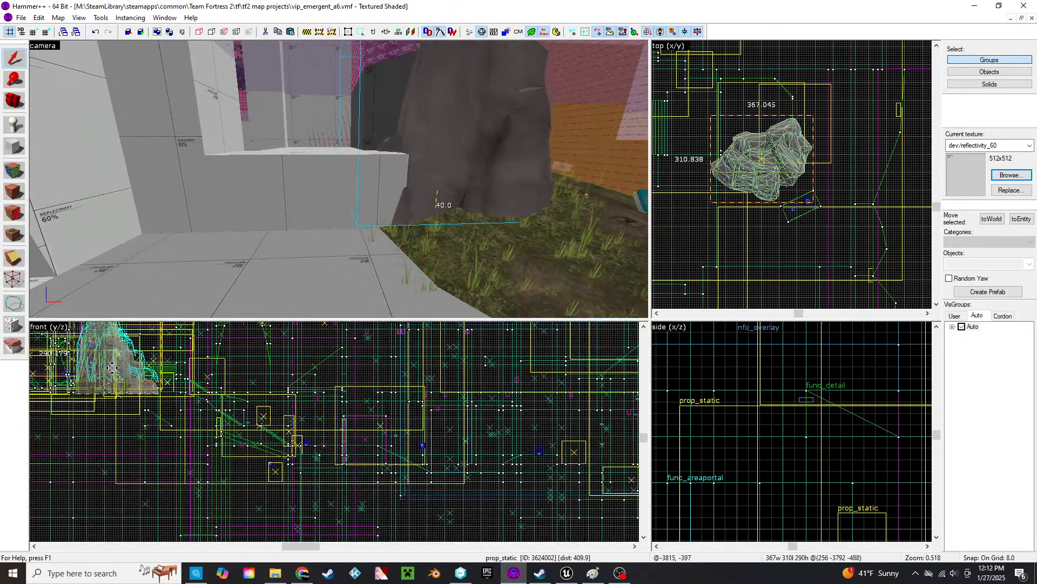
pyautogui.click(282, 261)
pyautogui.press('z')
pyautogui.press('s')
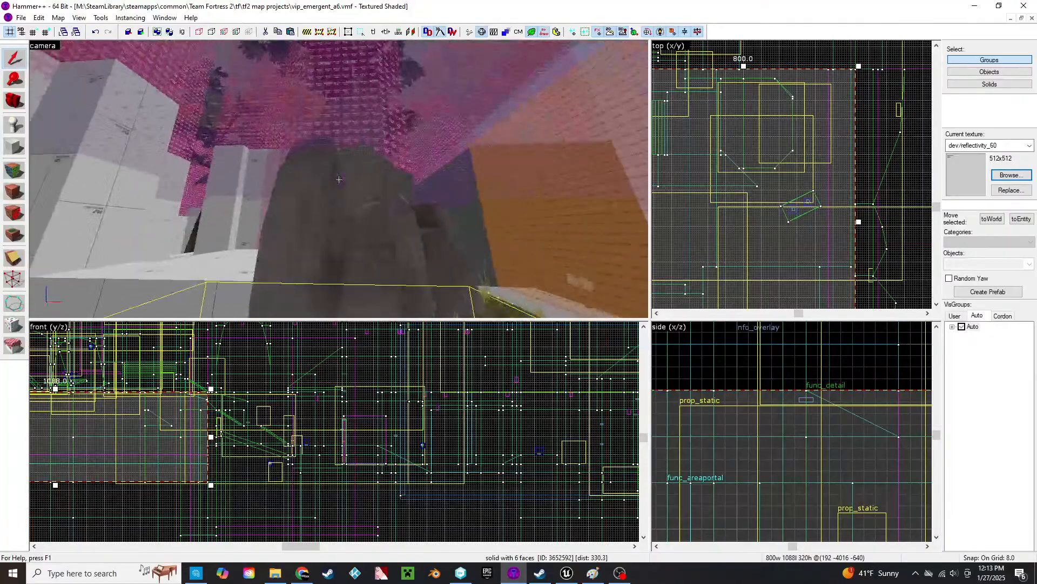
pyautogui.press('d')
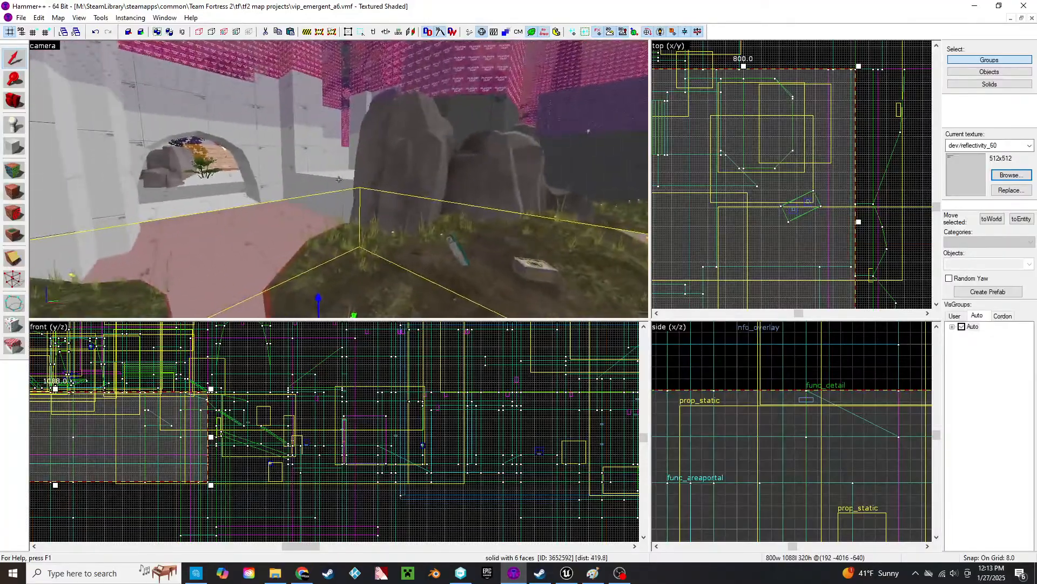
# - Delete the small white slab and its two overlays beneath the health kit and ammo pickup
pyautogui.press('z')
pyautogui.click(307, 223)
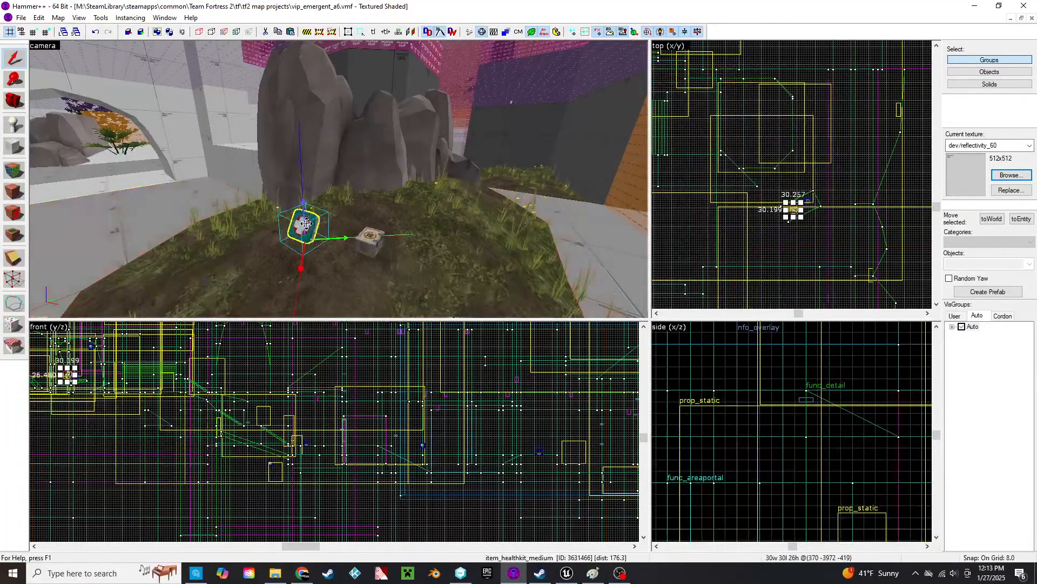
pyautogui.press('z')
pyautogui.press('w')
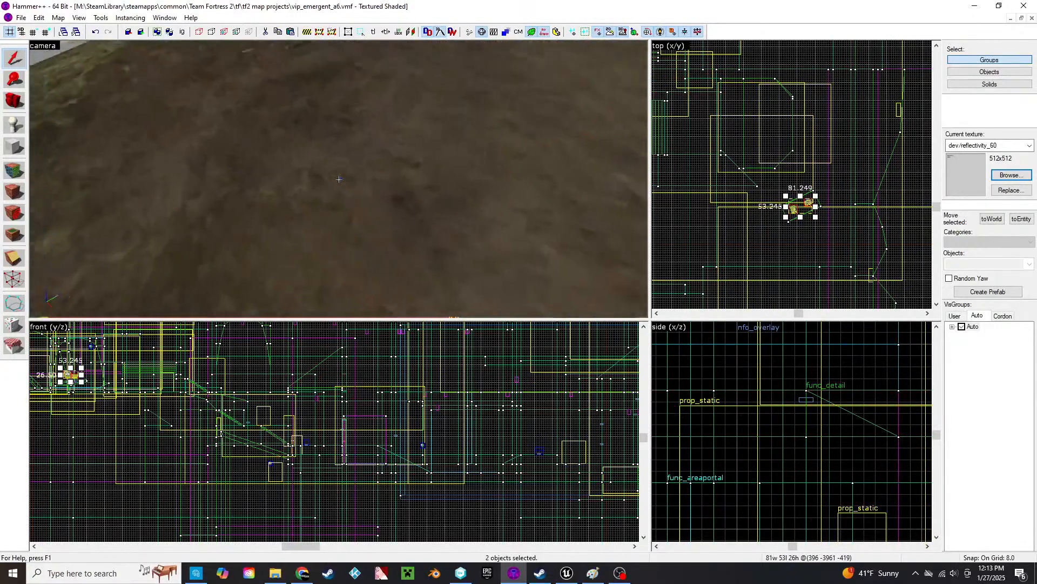
pyautogui.press('s')
pyautogui.press('w')
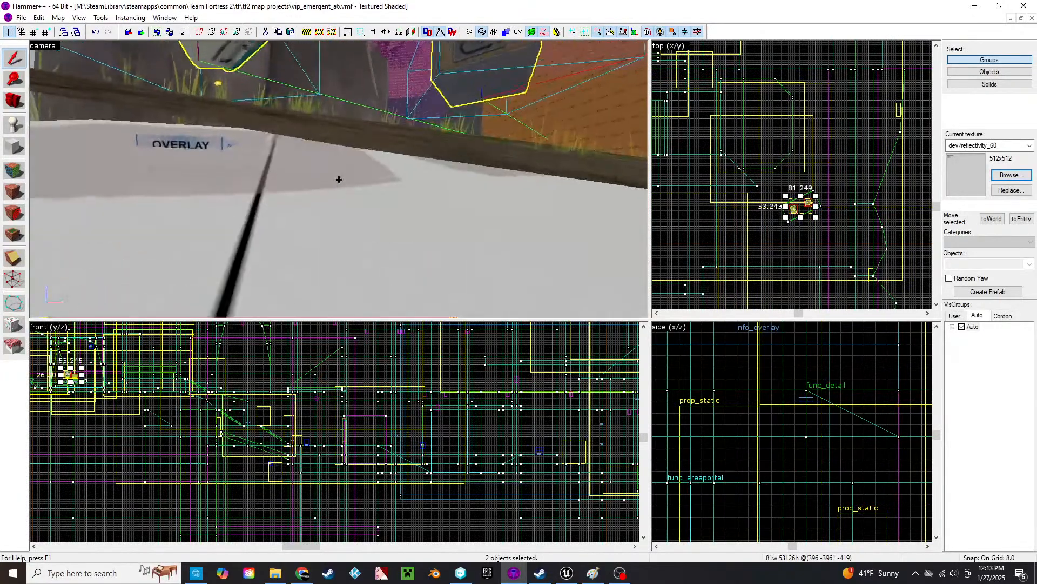
pyautogui.click(182, 146)
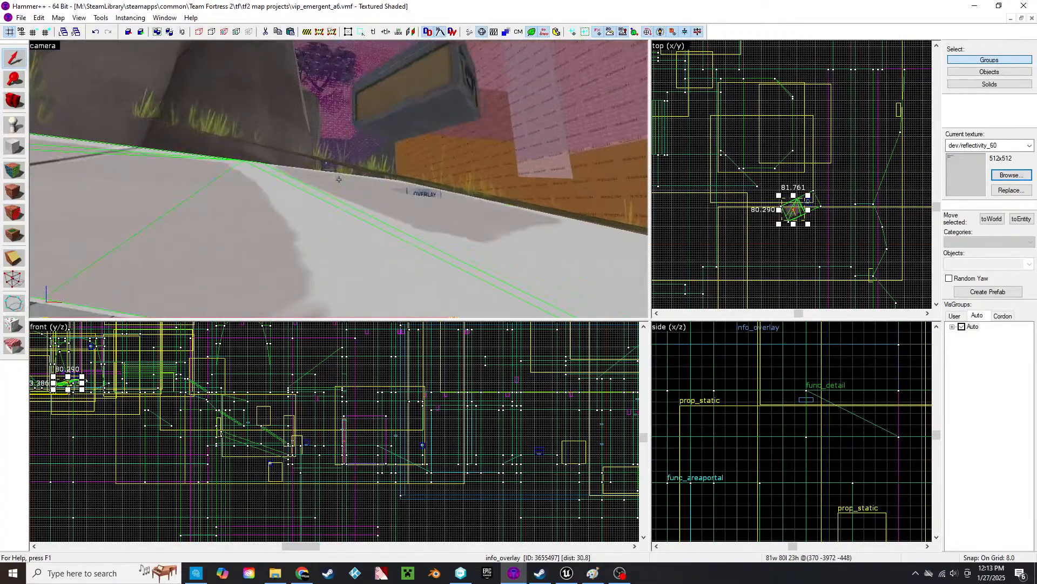
pyautogui.keyDown('ctrl'); pyautogui.click(339, 179); pyautogui.keyUp('ctrl')
pyautogui.keyDown('ctrl'); pyautogui.click(339, 180); pyautogui.keyUp('ctrl')
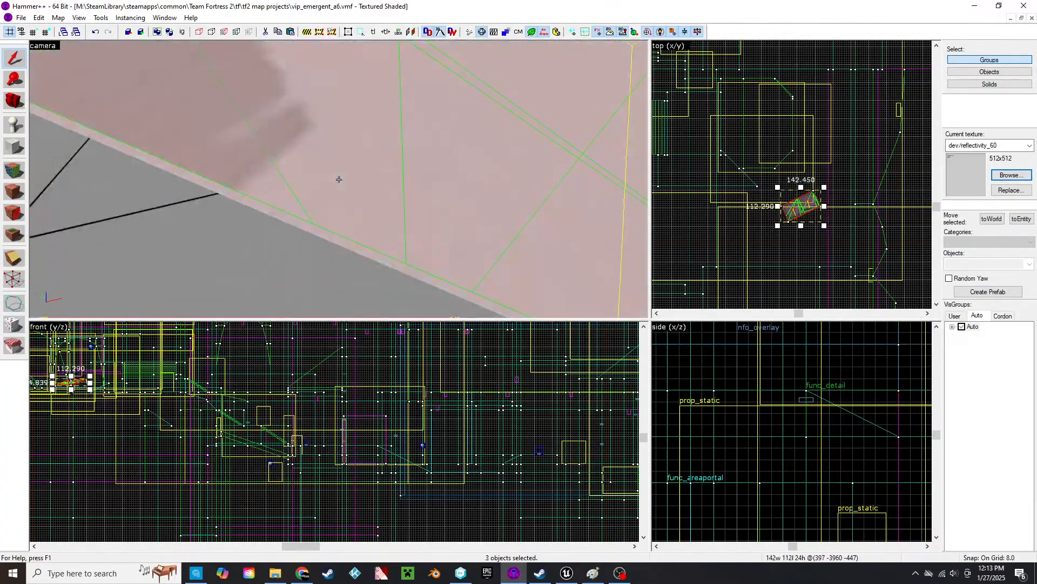
pyautogui.press('Delete')
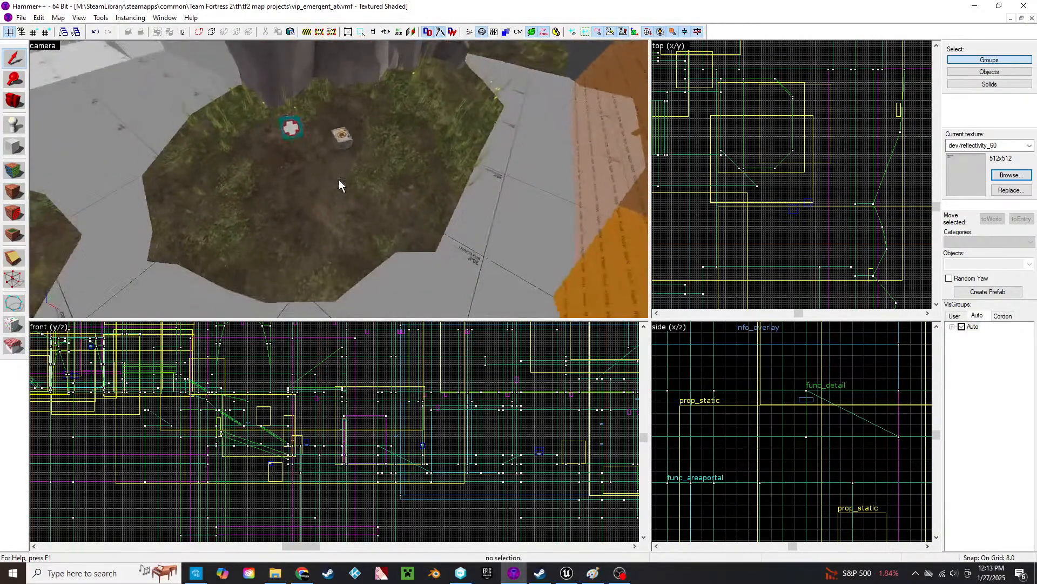
# - Remove the health kit and ammo pickup from the grassy ground beside the large rocks
pyautogui.click(343, 145)
pyautogui.keyDown('ctrl'); pyautogui.click(283, 129); pyautogui.keyUp('ctrl')
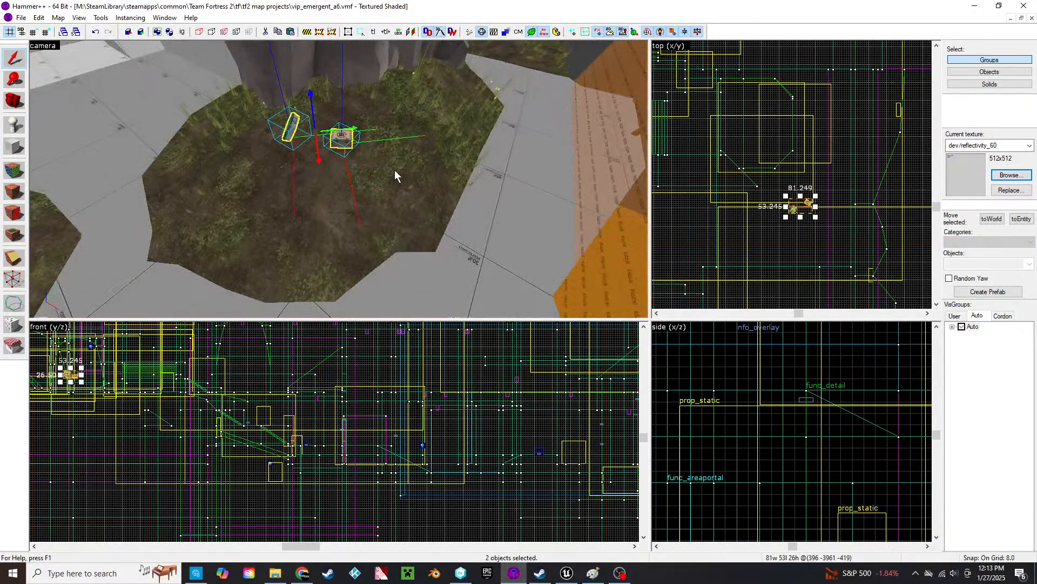
pyautogui.press('Delete')
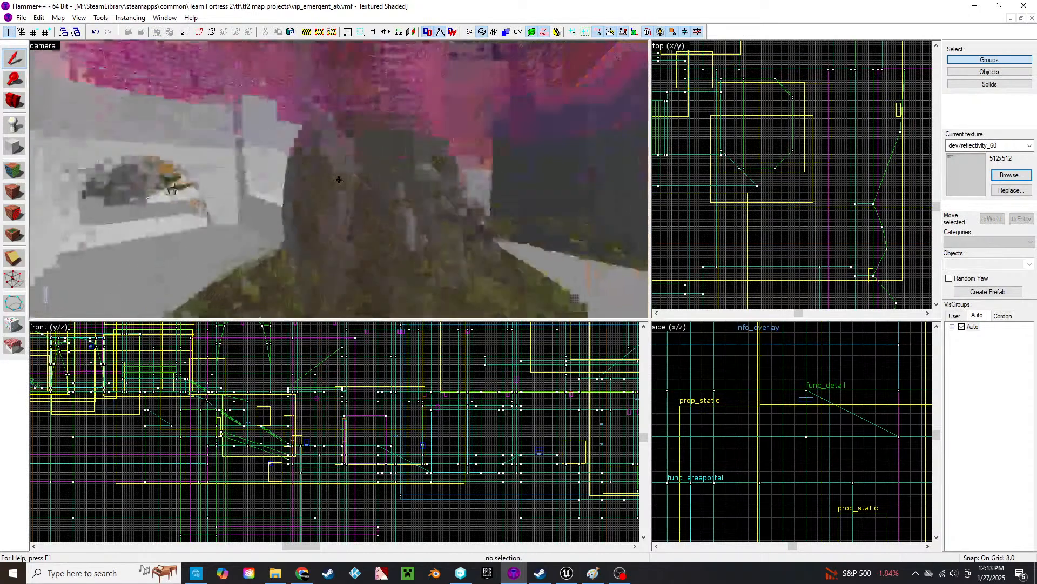
pyautogui.hotkey('ctrl', 'v')
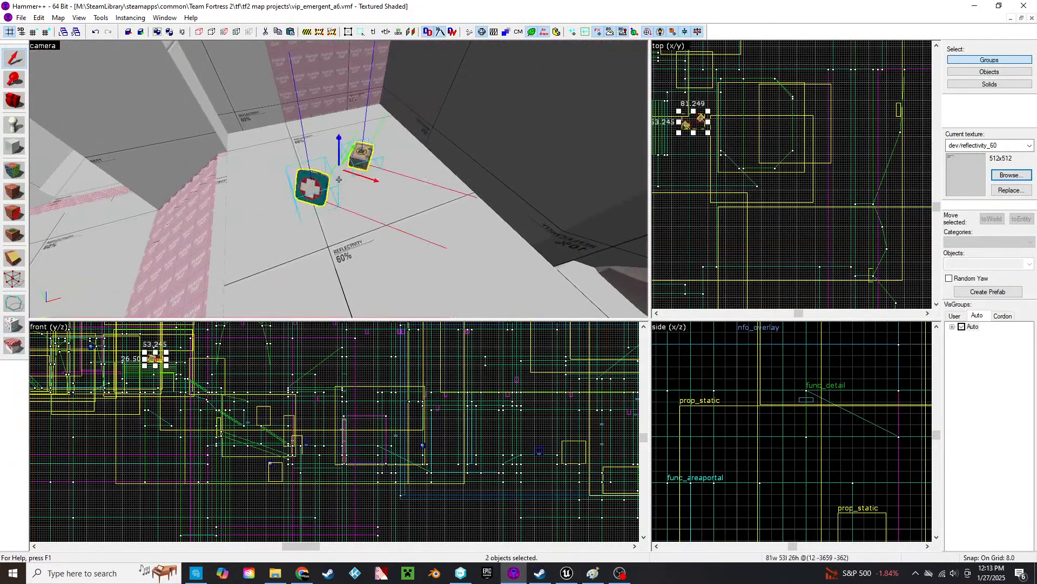
pyautogui.press('z')
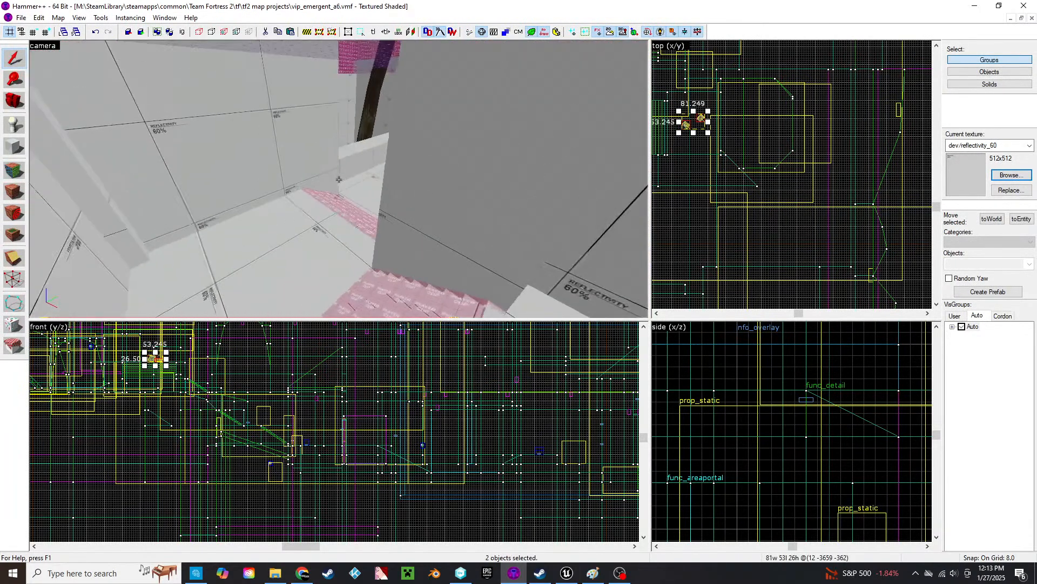
pyautogui.hotkey('ctrl', 'z')
# - Paste the health kit and ammo pickup onto the white floor behind the low wall
pyautogui.press('w')
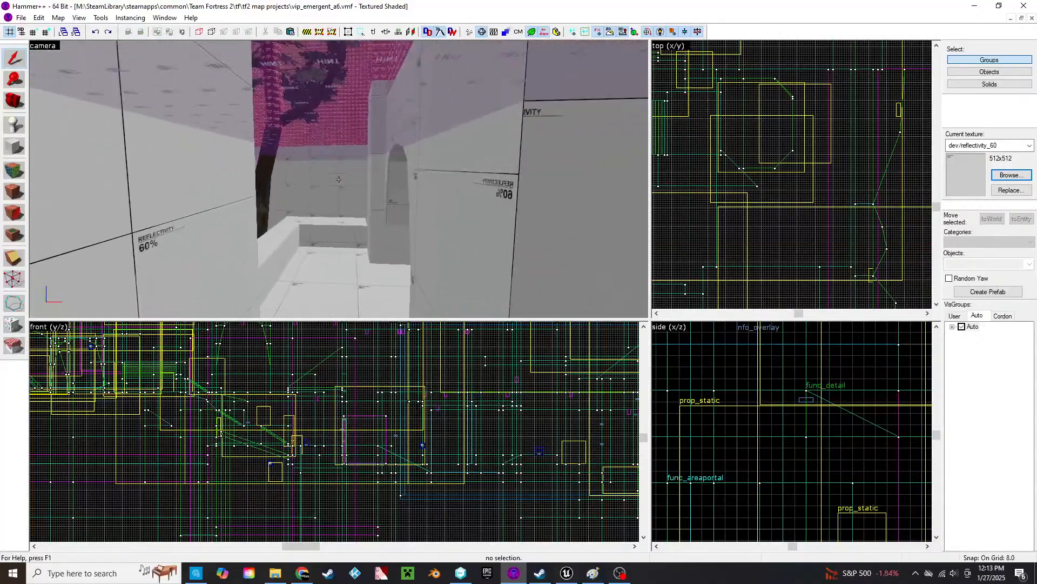
pyautogui.hotkey('ctrl', 'v')
pyautogui.press('z')
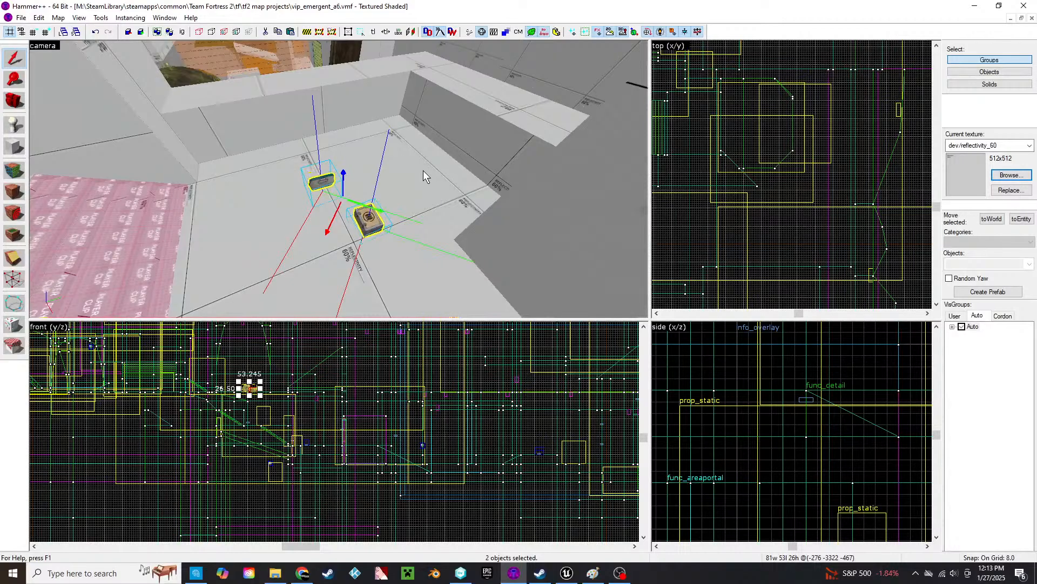
pyautogui.hotkey('shift', 'e')
pyautogui.click(233, 190)
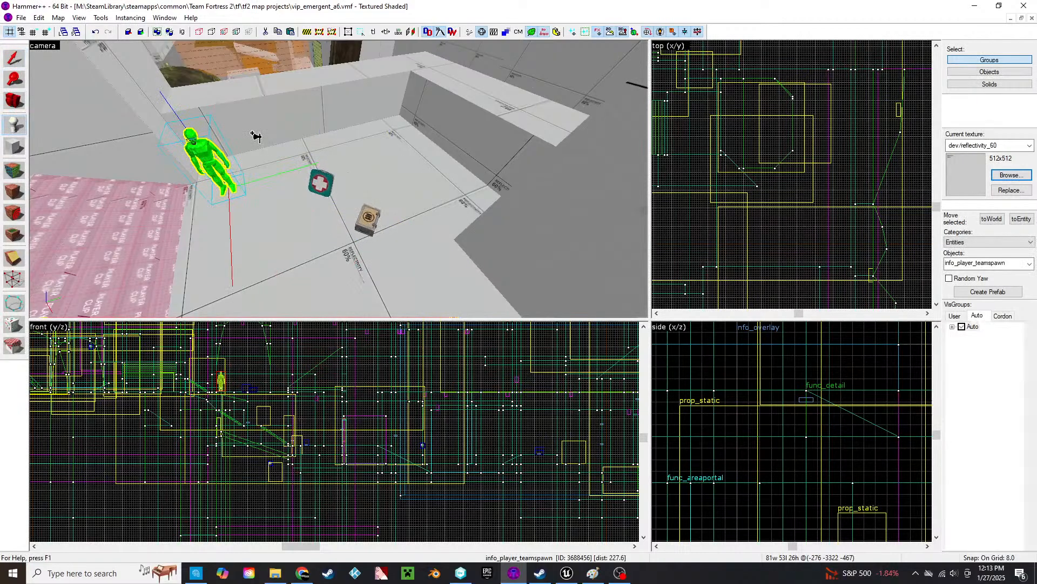
pyautogui.press('Delete')
pyautogui.press('z')
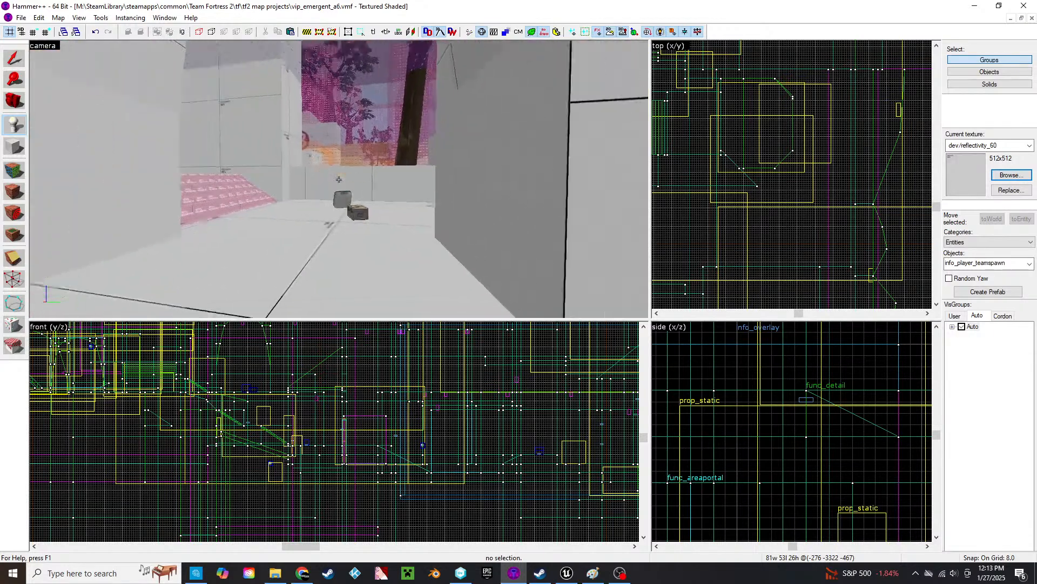
# - Move the ammo pickup closer to the low wall and set the grid spacing to 16 units
pyautogui.press('w')
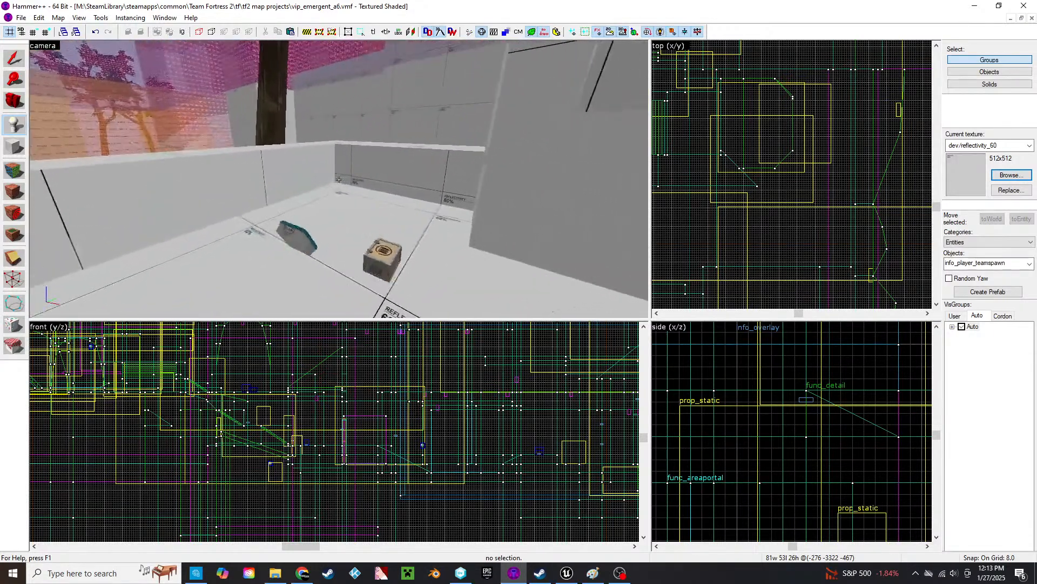
pyautogui.press('z')
pyautogui.click(15, 58)
pyautogui.press('z')
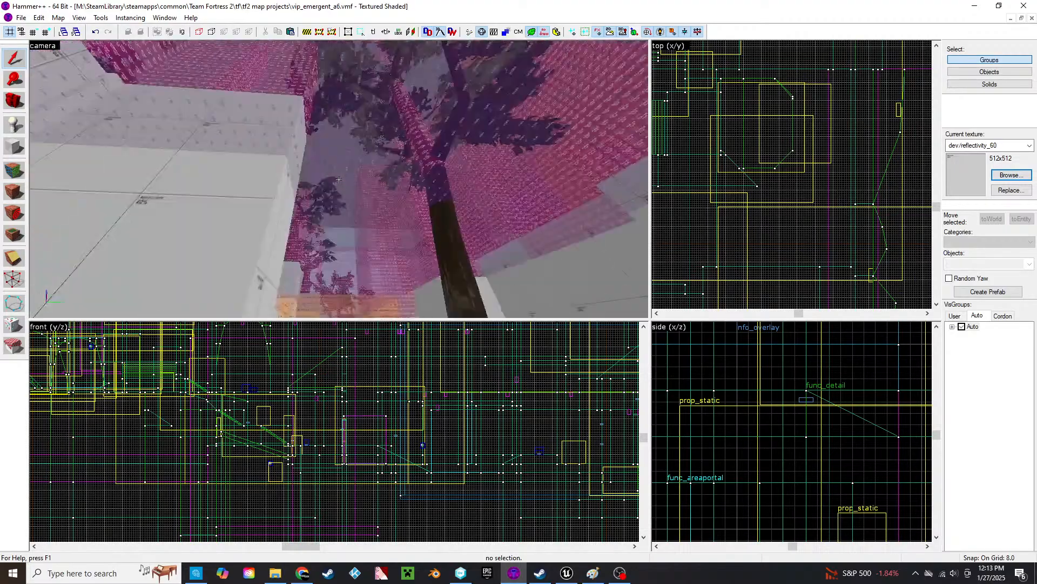
pyautogui.press('w')
pyautogui.press('s')
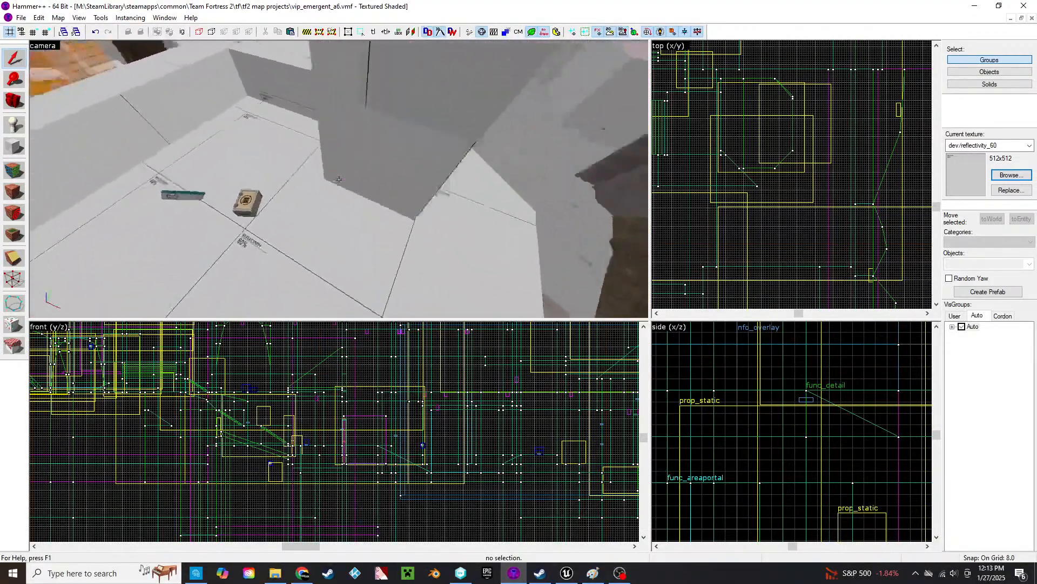
pyautogui.press('s')
pyautogui.press('z')
pyautogui.click(338, 205)
pyautogui.scroll(5, 794, 225)
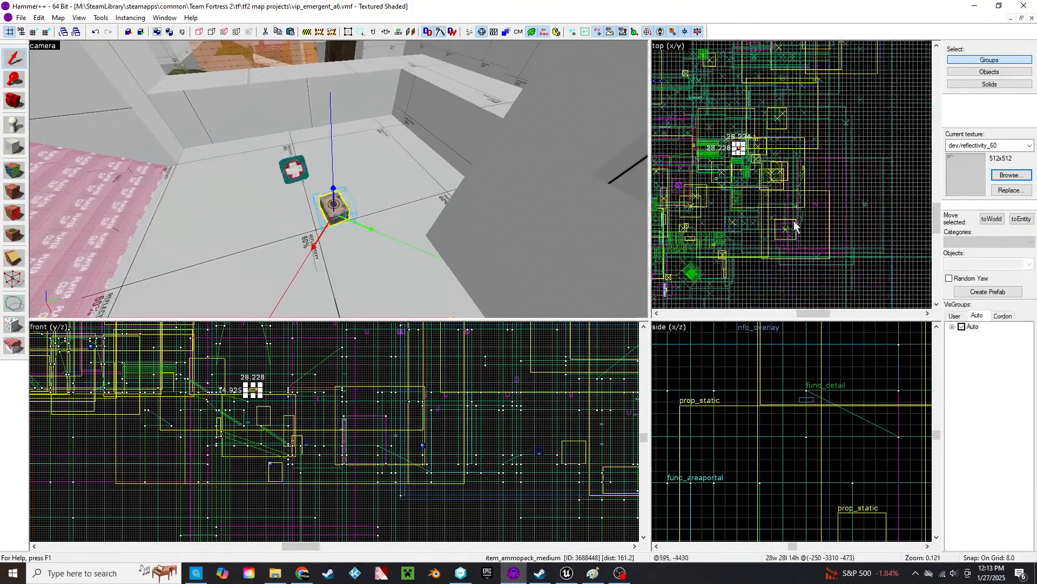
pyautogui.scroll(4, 695, 147)
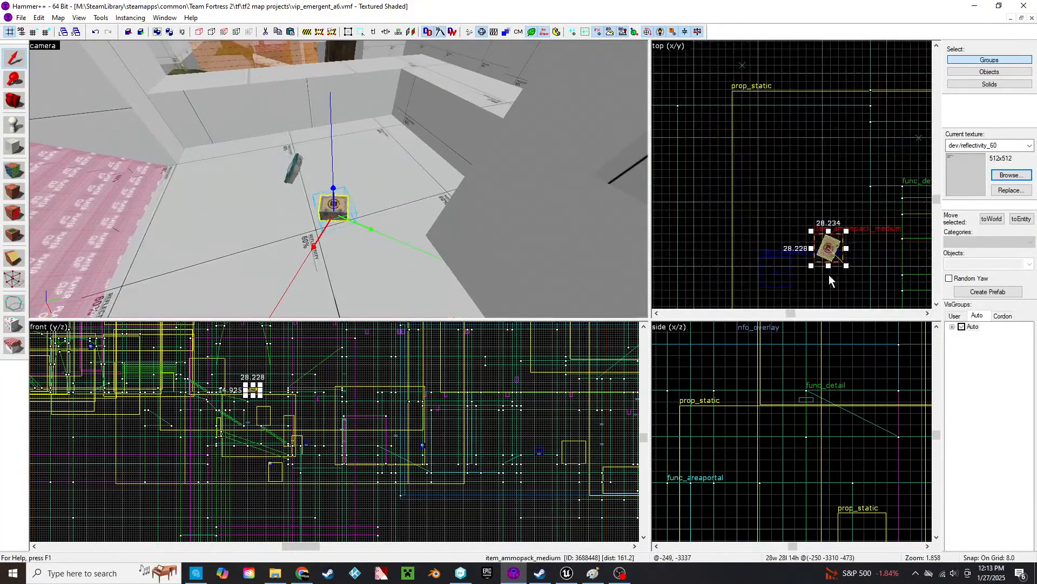
pyautogui.moveTo(837, 254); pyautogui.dragTo(735, 185)
pyautogui.press(']')
# - Line up the health kit and ammo pickup along the low wall at x -352, 80 units apart
pyautogui.click(288, 174)
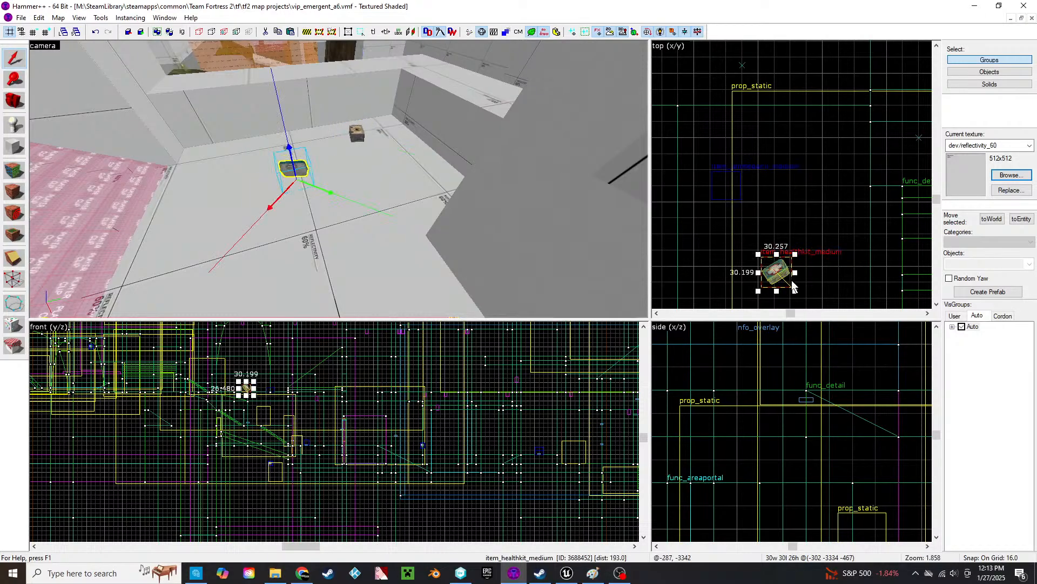
pyautogui.moveTo(772, 270)
pyautogui.mouseDown()
pyautogui.moveTo(723, 278)
pyautogui.moveTo(725, 264)
pyautogui.moveTo(724, 300)
pyautogui.mouseUp()
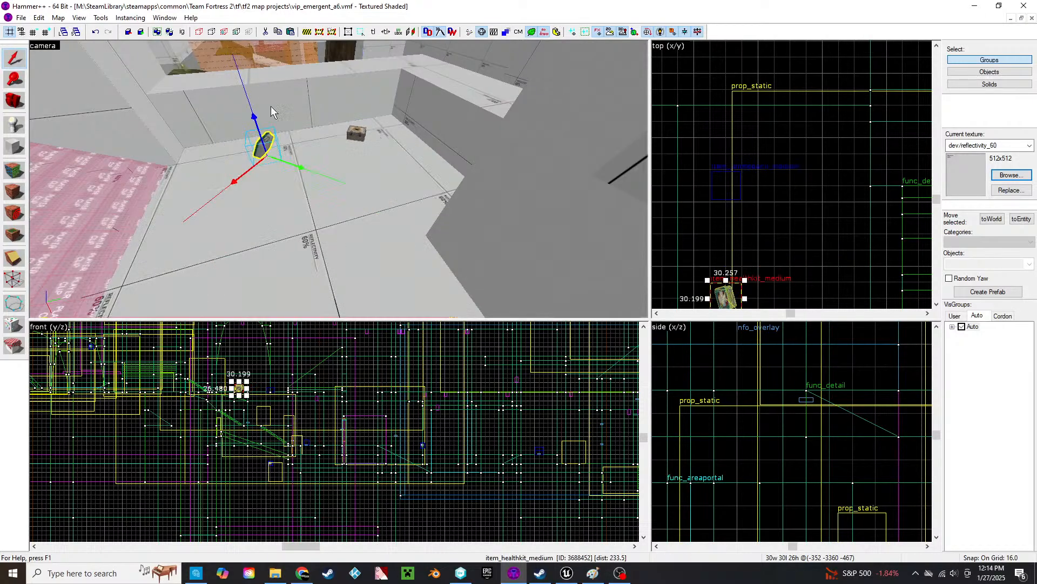
pyautogui.click(355, 135)
pyautogui.moveTo(729, 189); pyautogui.dragTo(729, 237)
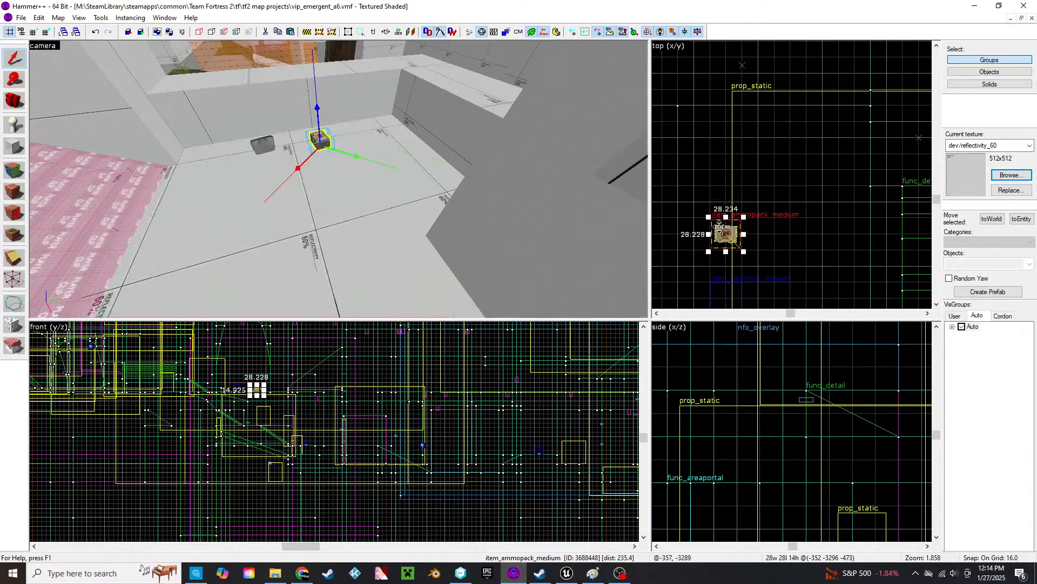
pyautogui.click(265, 146)
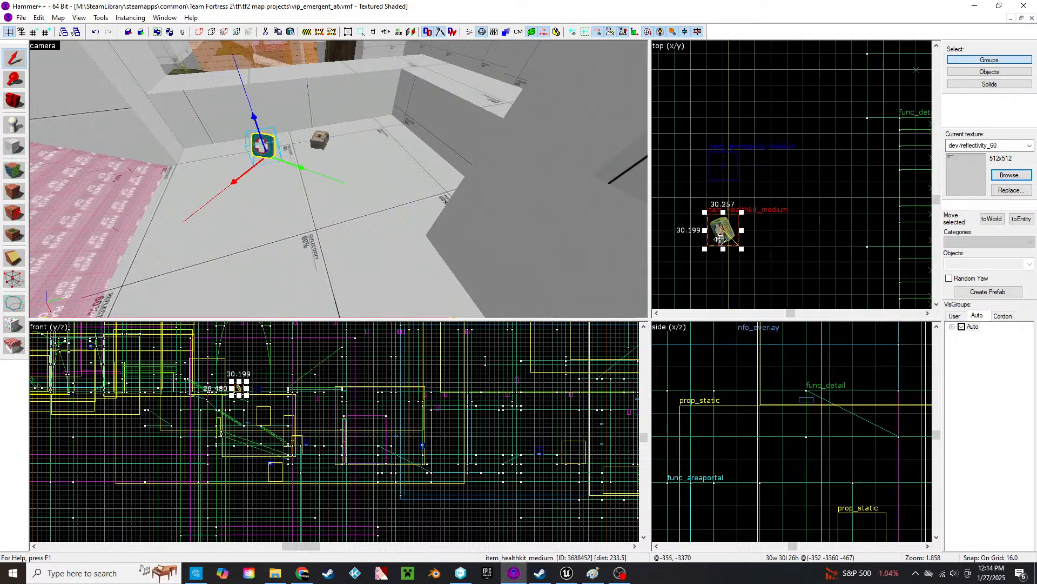
pyautogui.moveTo(721, 240); pyautogui.dragTo(721, 259)
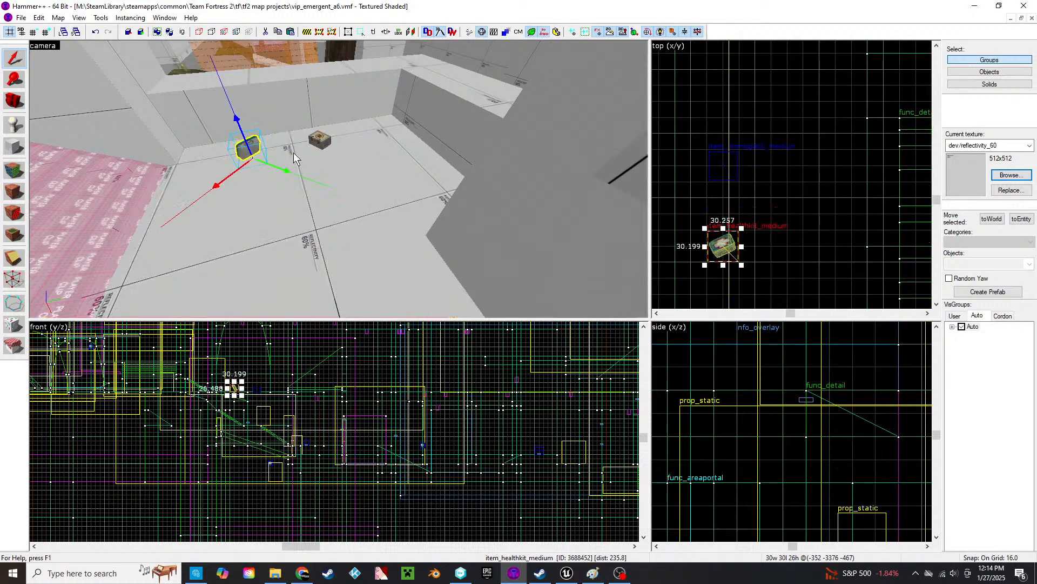
# - Place two overlays/patch005 overlays on the floor, one beside the ammo pickup and one beside the health kit
pyautogui.click(1008, 175)
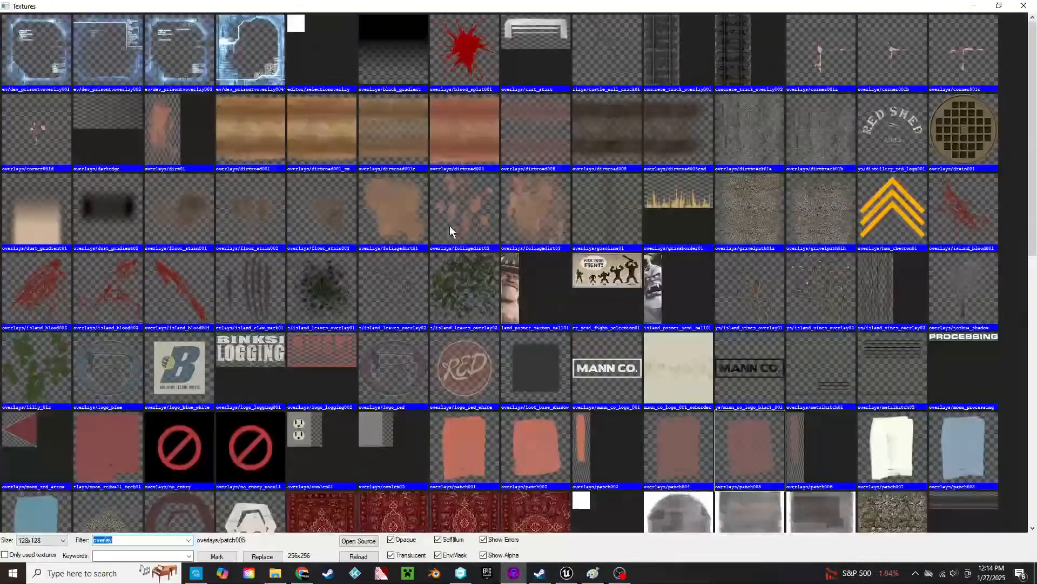
pyautogui.doubleClick(732, 439)
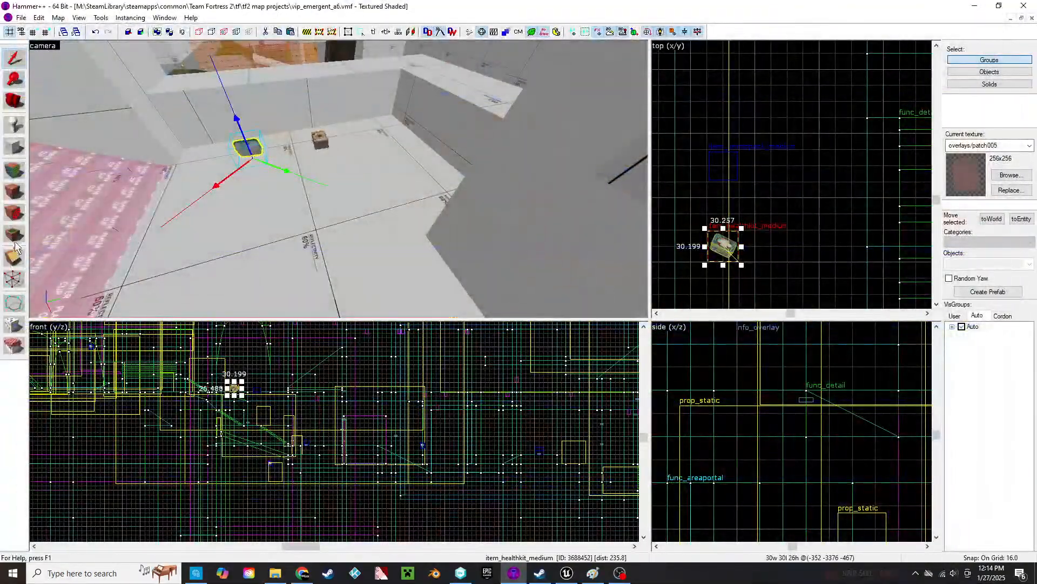
pyautogui.press('z')
pyautogui.press('w')
pyautogui.press('z')
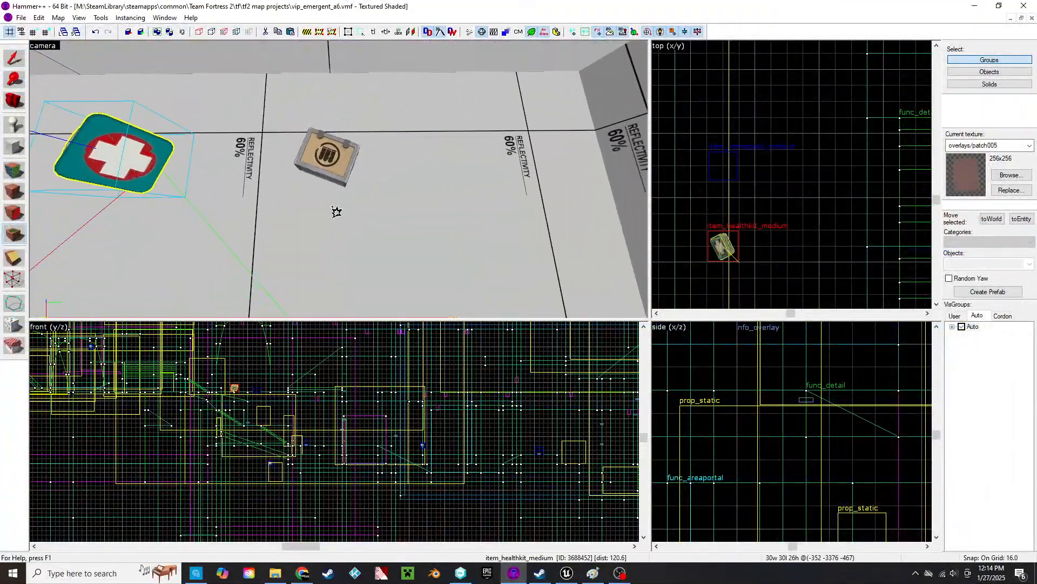
pyautogui.click(333, 205)
pyautogui.click(154, 196)
pyautogui.hotkey('shift', 's')
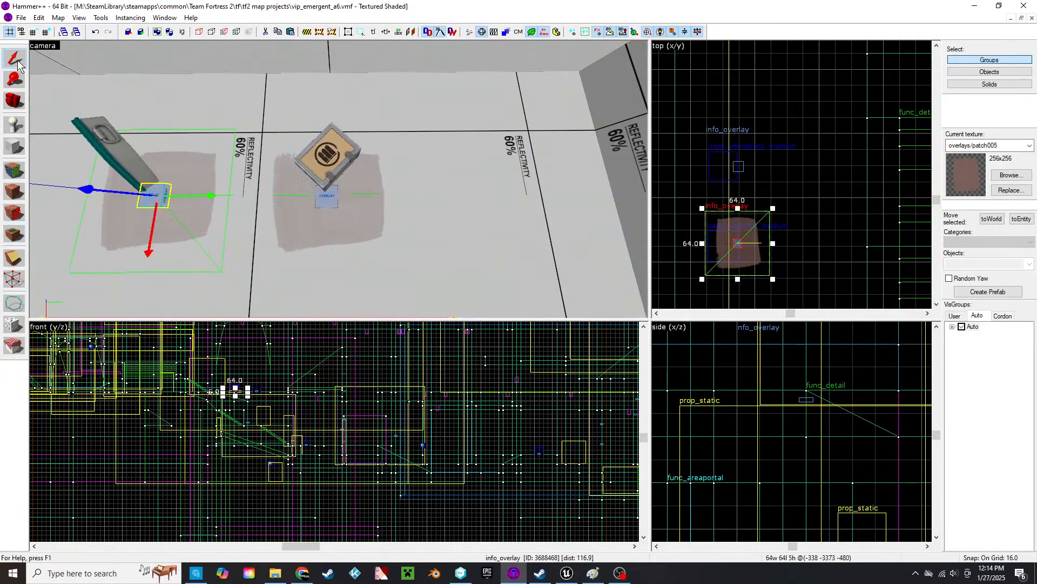
# - Center the two floor patch overlays beneath the ammo pickup and the health kit
pyautogui.click(327, 199)
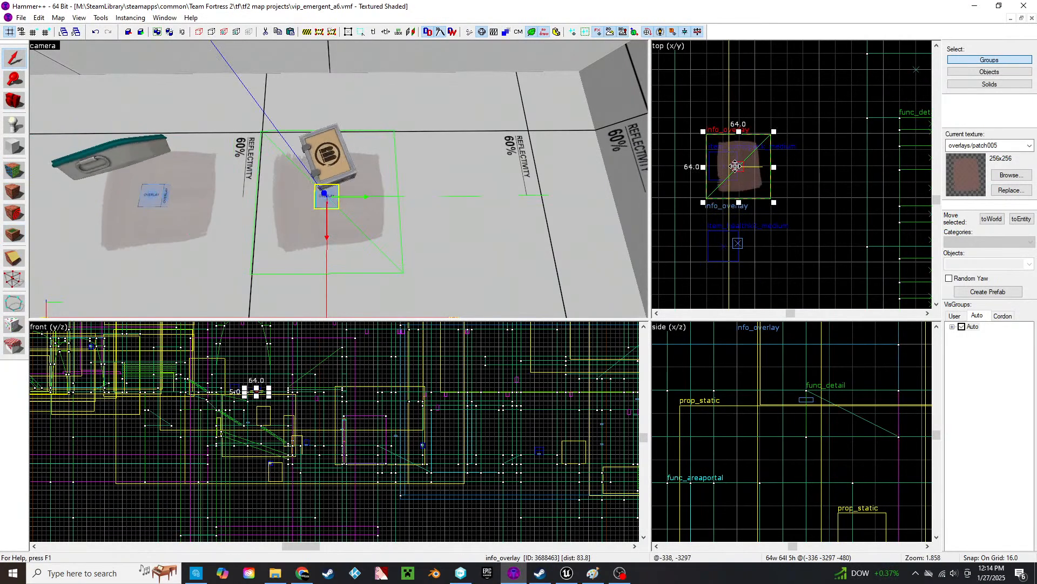
pyautogui.moveTo(740, 168); pyautogui.dragTo(724, 166)
pyautogui.click(157, 195)
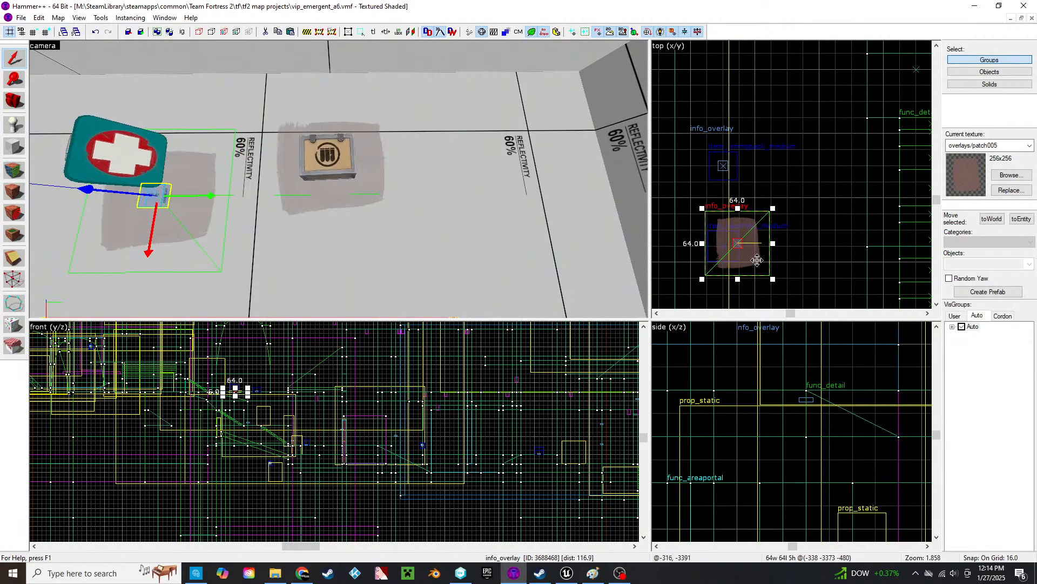
pyautogui.moveTo(722, 253); pyautogui.dragTo(735, 252)
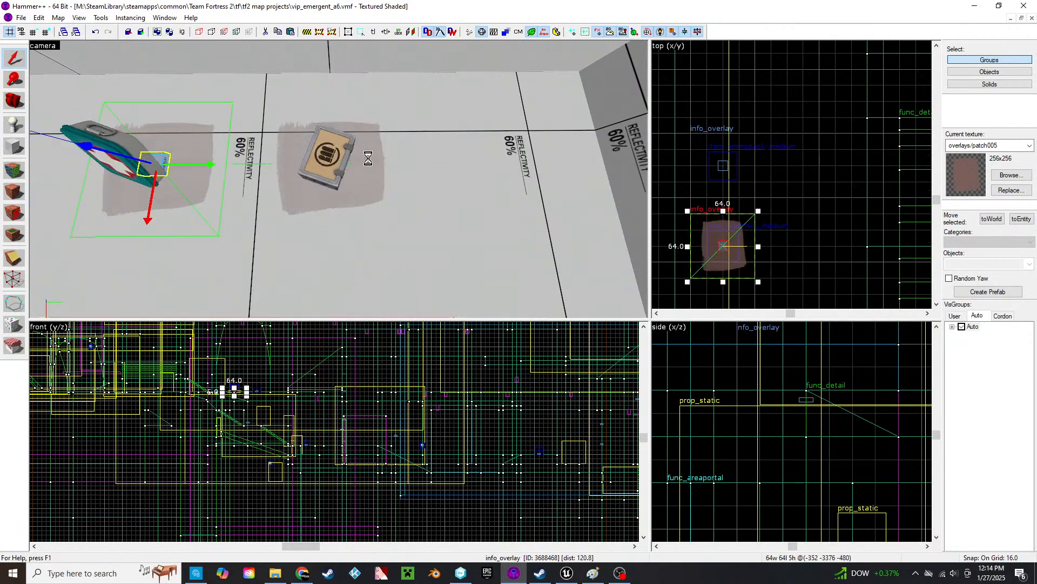
# - Examine the ledges, archways, rock area and route leading to the areaportal doorway near the A sign
pyautogui.click(433, 187)
pyautogui.press('z')
pyautogui.press('w')
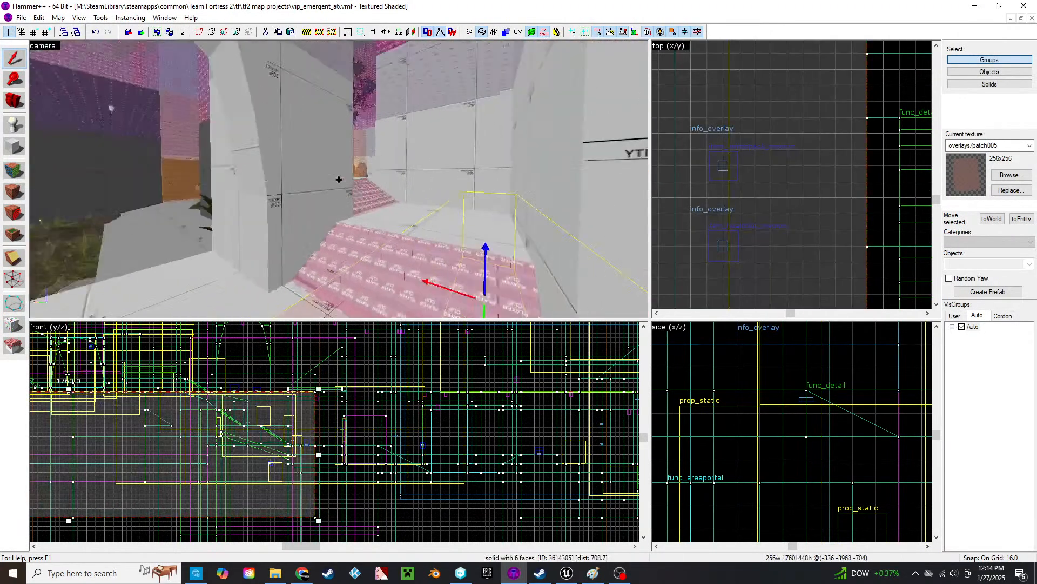
pyautogui.press('w')
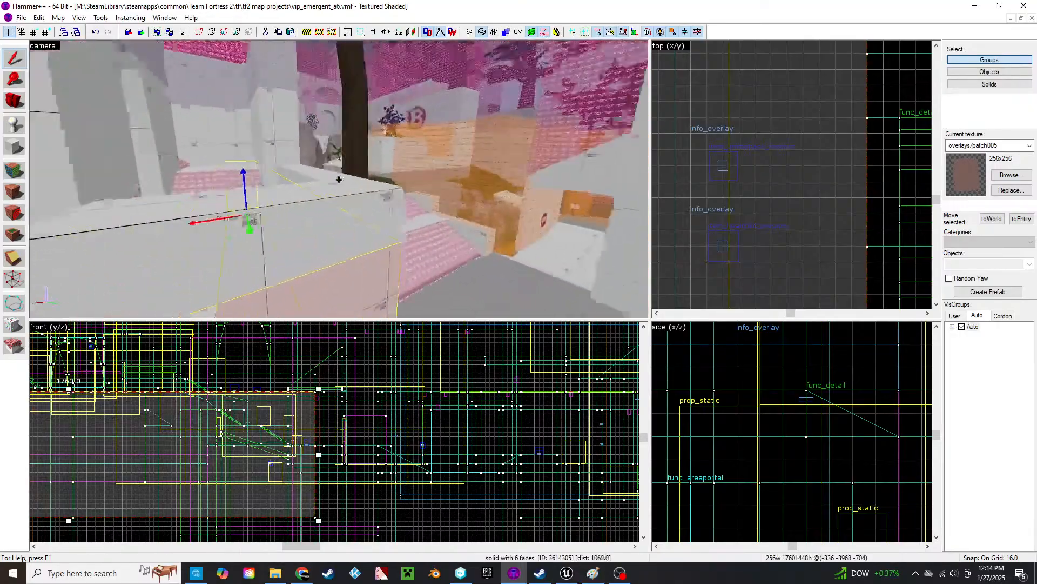
pyautogui.press('a')
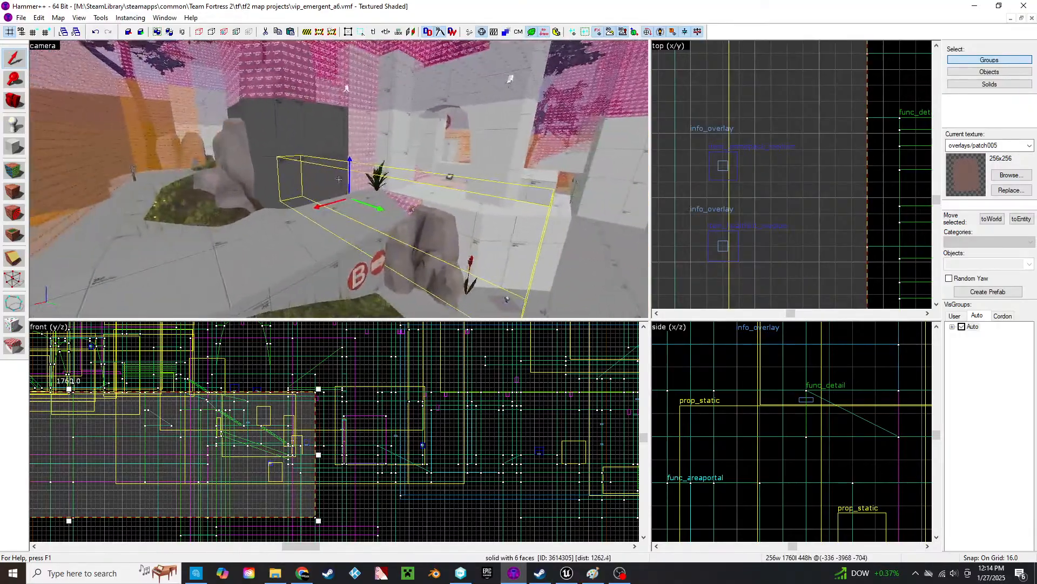
pyautogui.press('a')
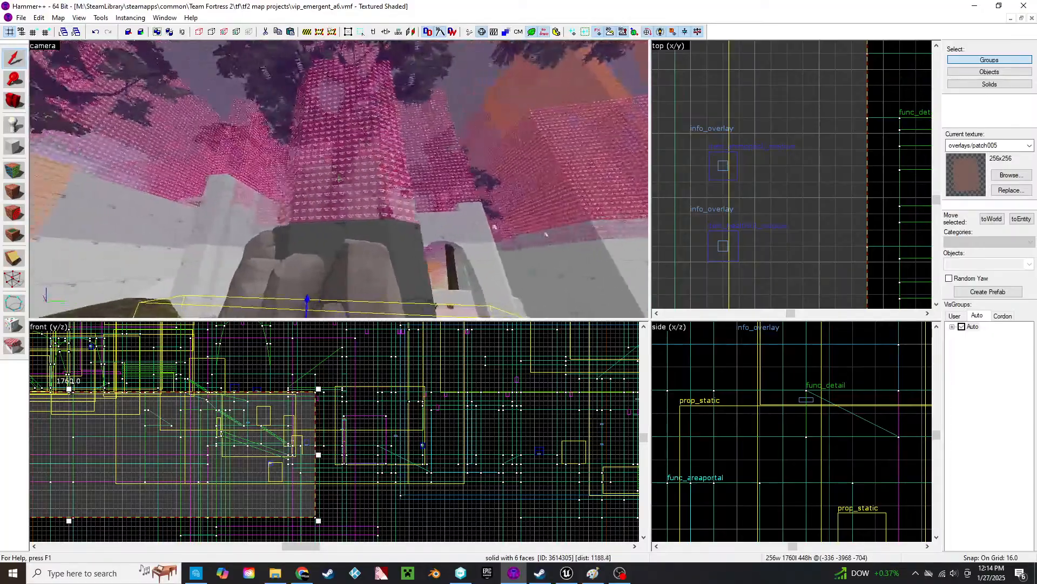
pyautogui.press('w')
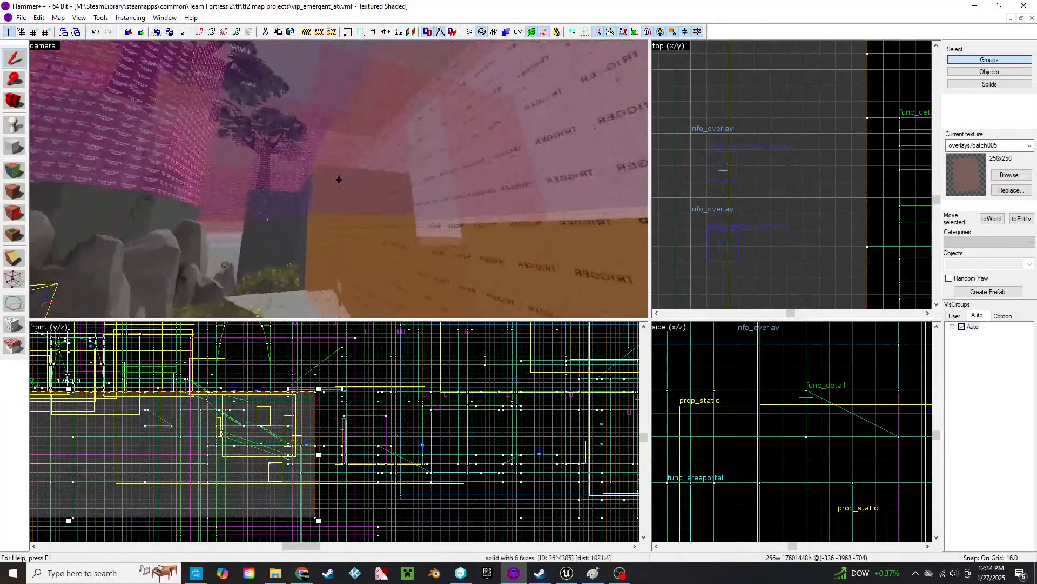
pyautogui.press('w')
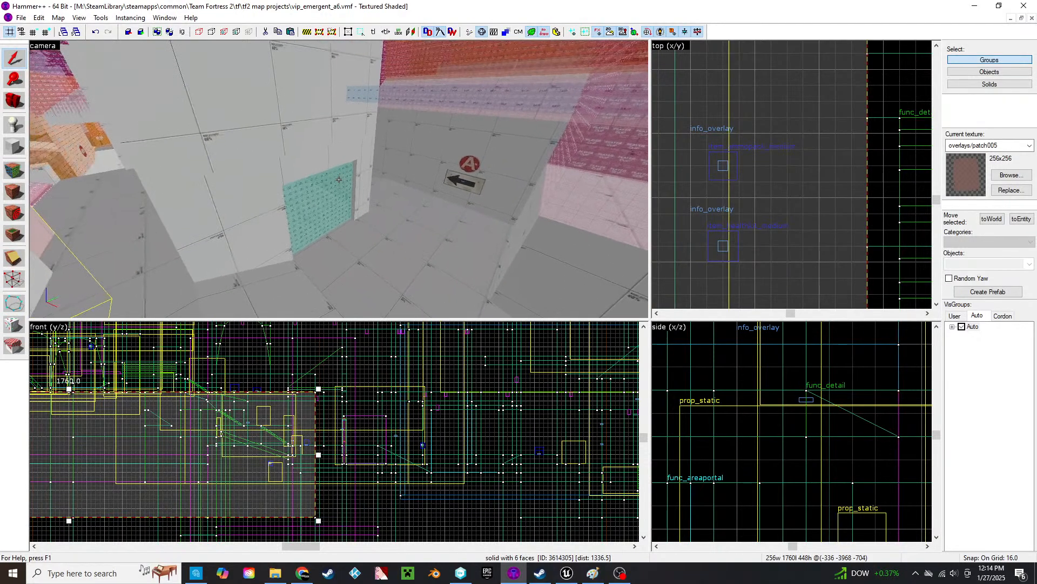
# - Thicken the func_areaportal in the doorway near the A sign to 32 units
pyautogui.press('z')
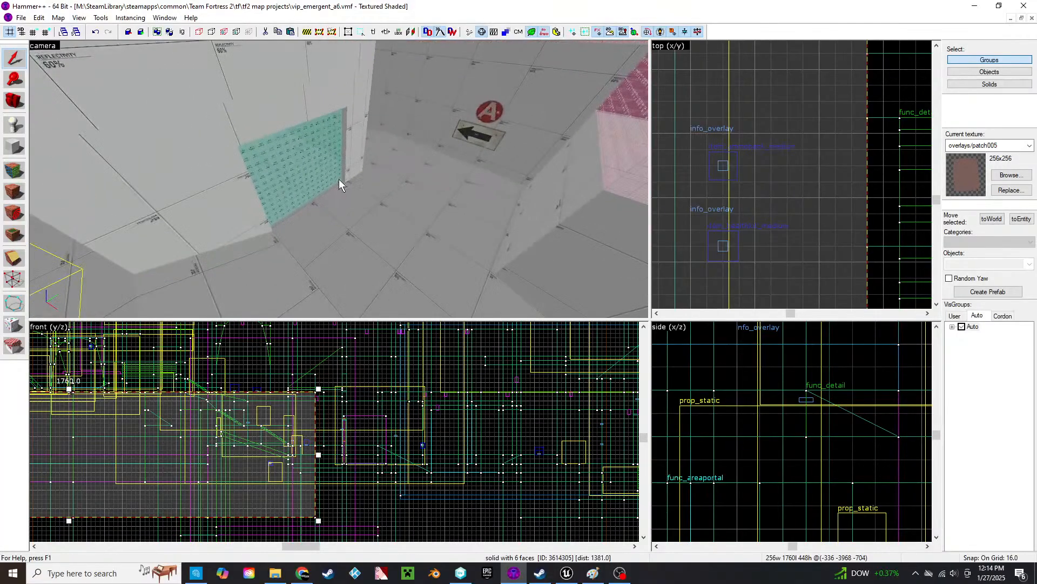
pyautogui.click(317, 154)
pyautogui.scroll(-12, 770, 203)
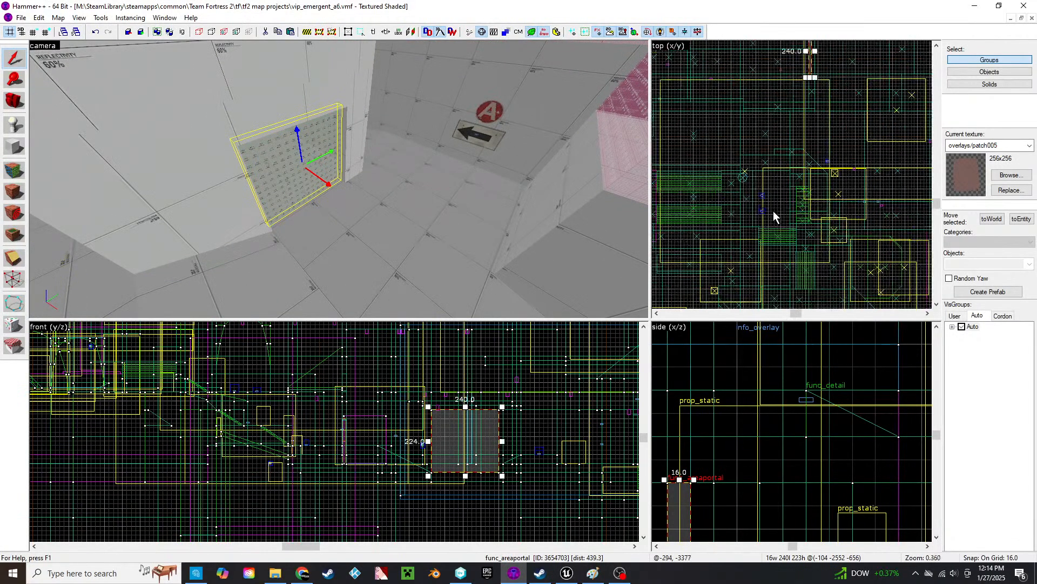
pyautogui.scroll(7, 803, 98)
pyautogui.scroll(5, 770, 145)
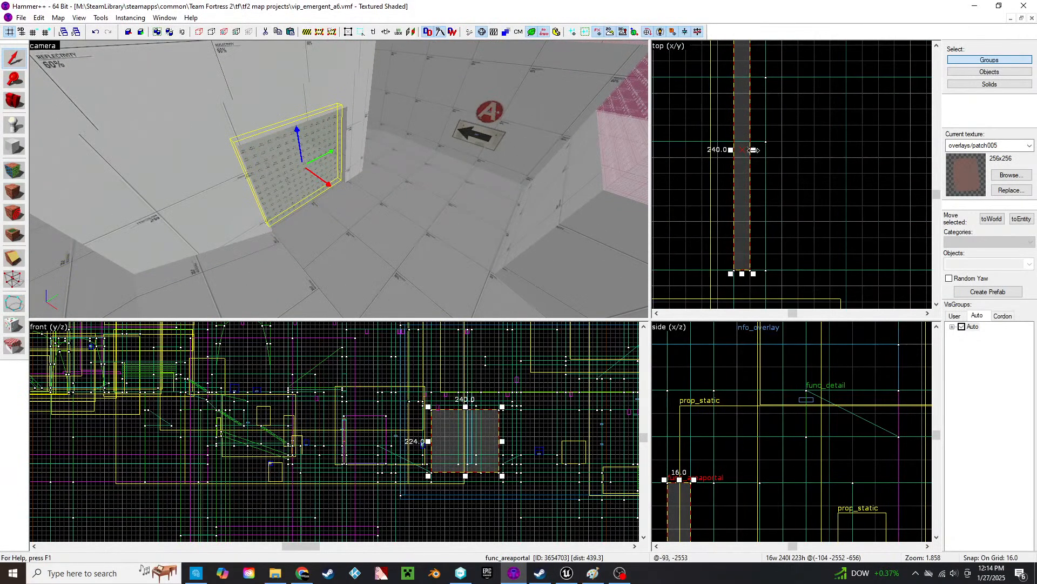
pyautogui.moveTo(754, 150); pyautogui.dragTo(766, 150)
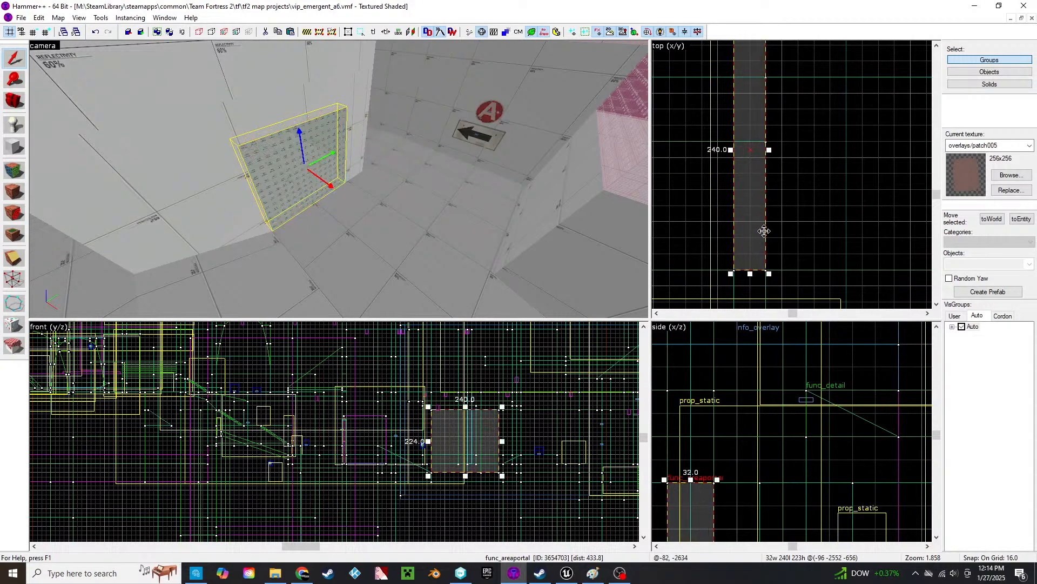
# - Place two info_player_teamspawn entities on the floor near the skull sign, inside the orange trigger area
pyautogui.click(376, 255)
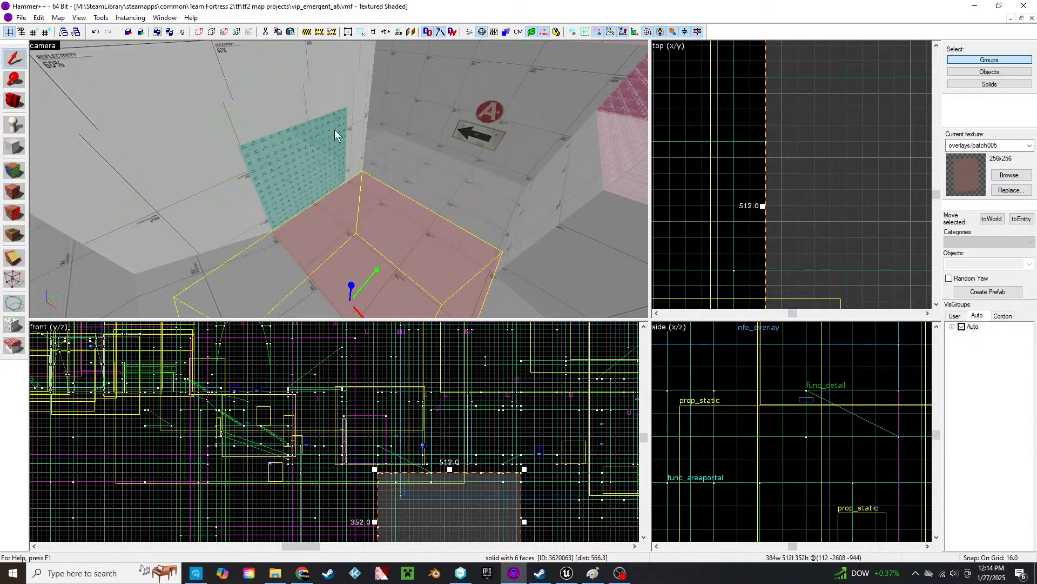
pyautogui.press('z')
pyautogui.press('w')
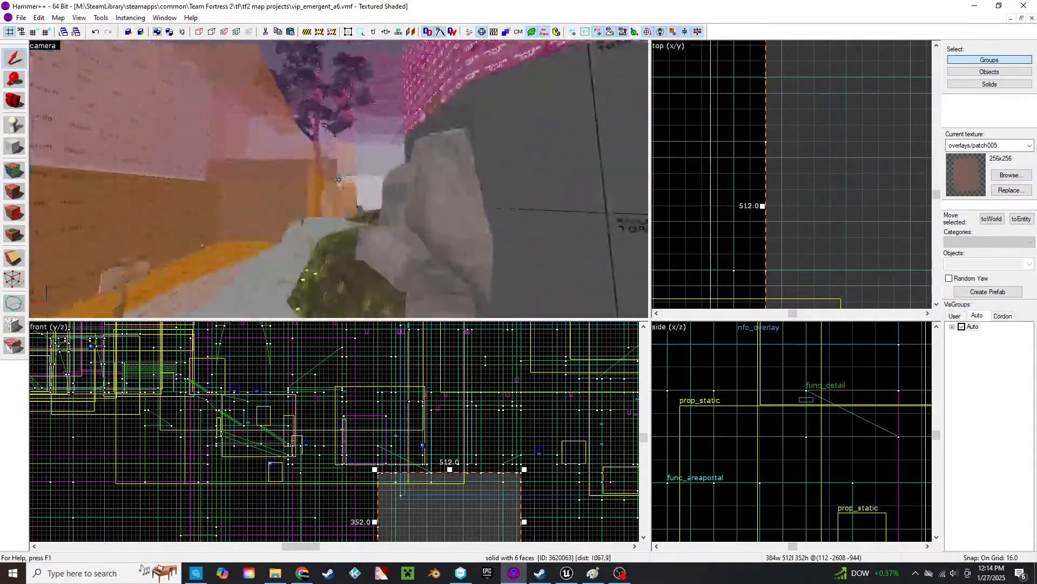
pyautogui.press('w')
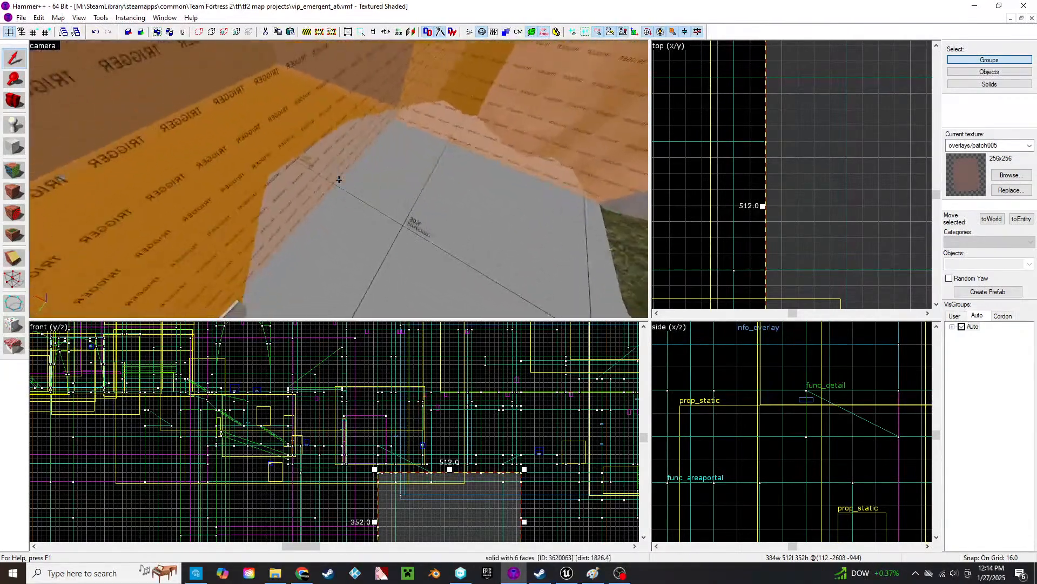
pyautogui.press('d')
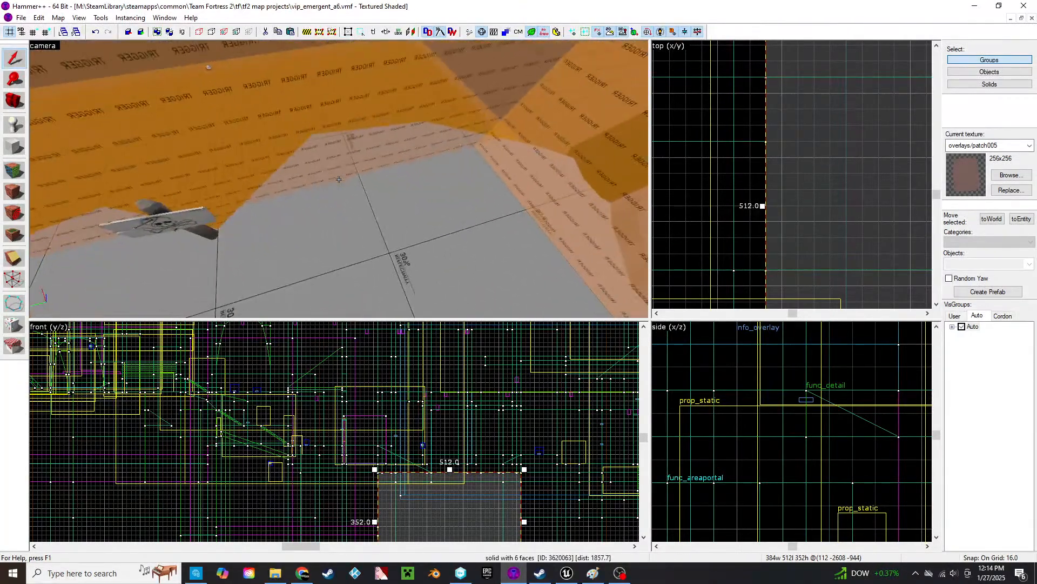
pyautogui.click(21, 124)
pyautogui.click(314, 243)
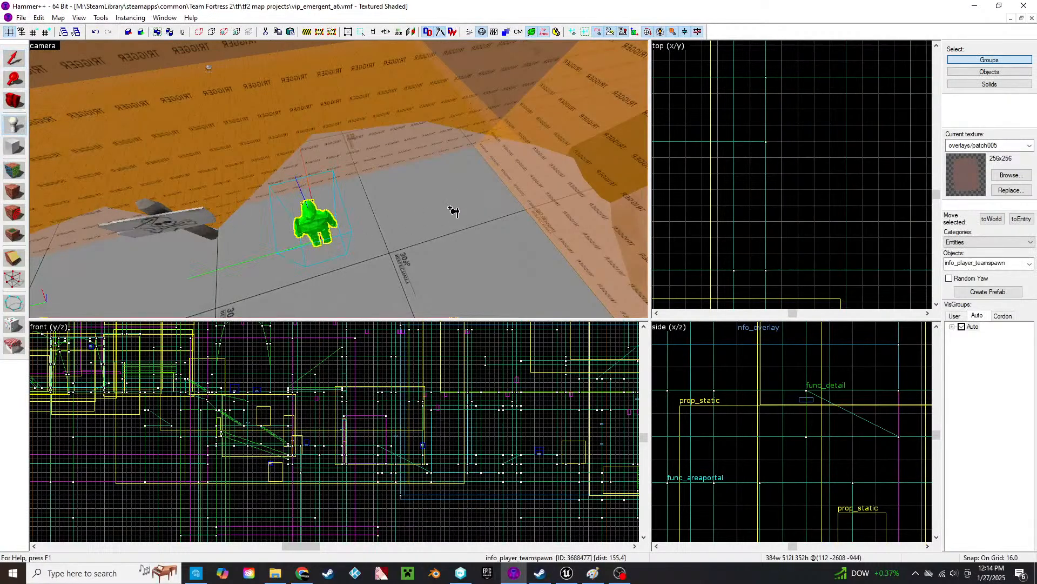
pyautogui.click(453, 210)
pyautogui.click(11, 59)
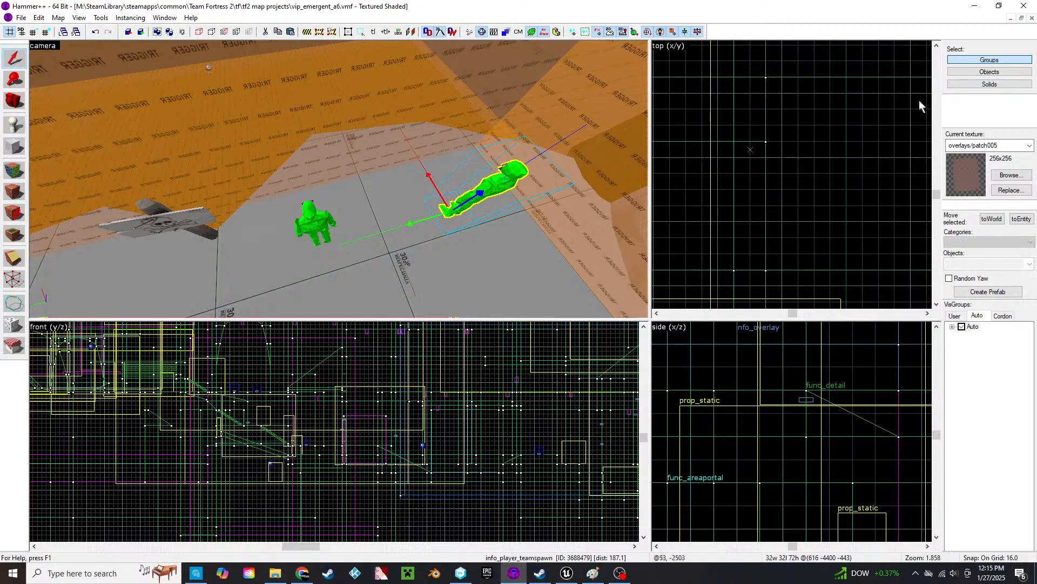
# - Place two overlays/patch005 overlays on the floor, one beside each new info_player_teamspawn near the skull sign
pyautogui.click(1009, 175)
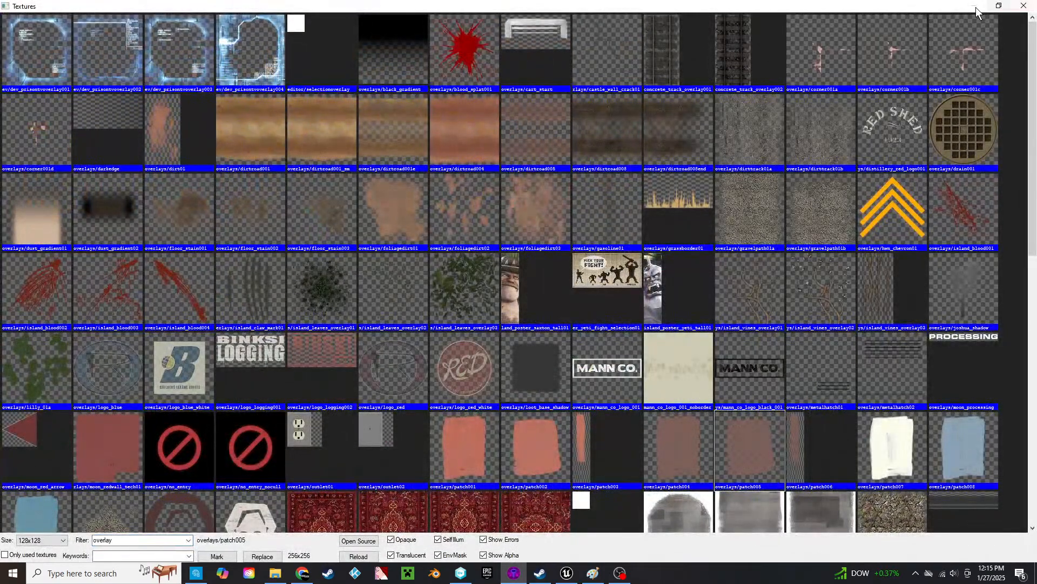
pyautogui.click(1025, 7)
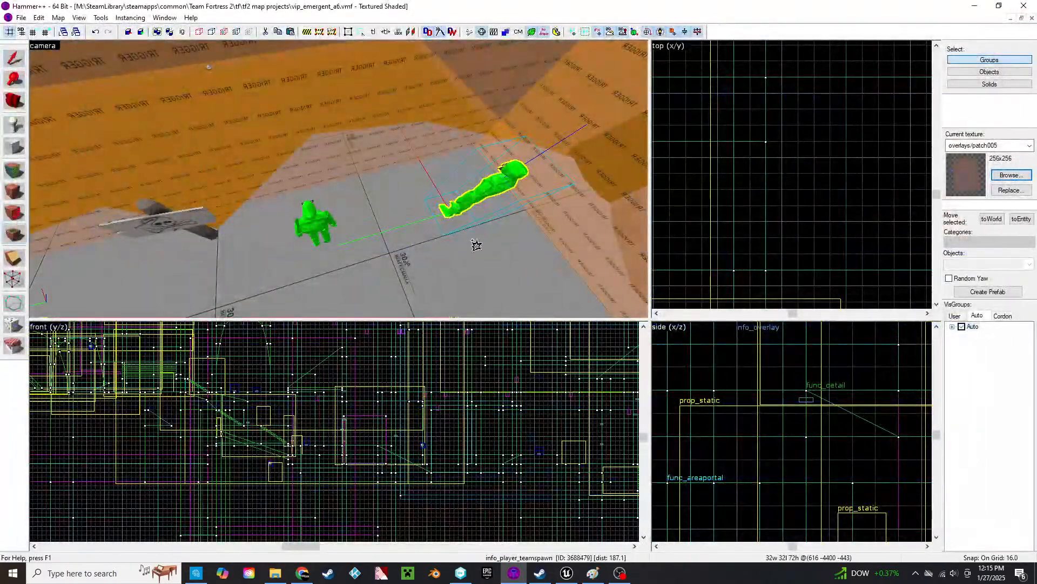
pyautogui.click(446, 247)
pyautogui.click(317, 279)
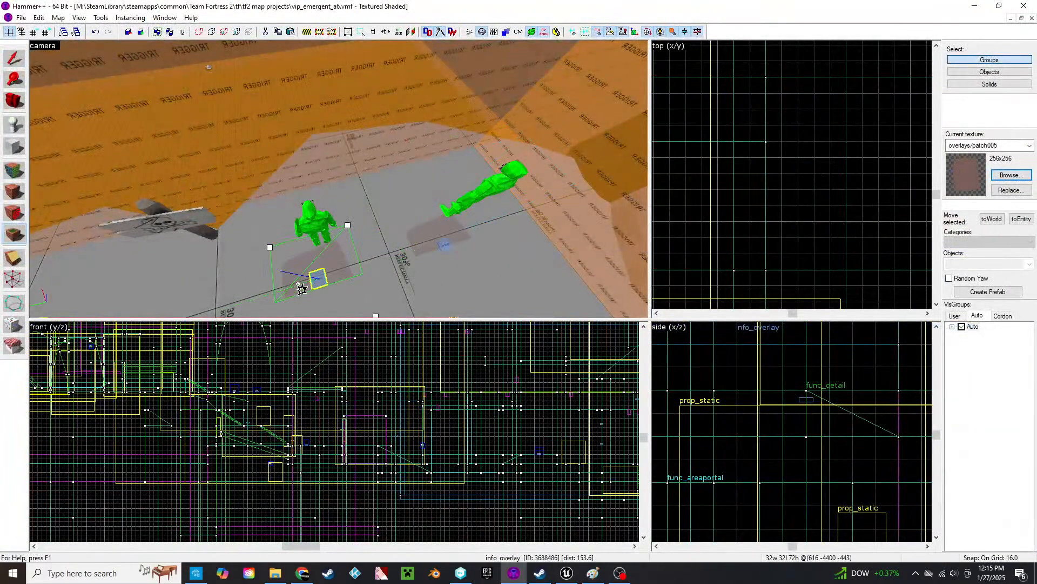
pyautogui.click(16, 59)
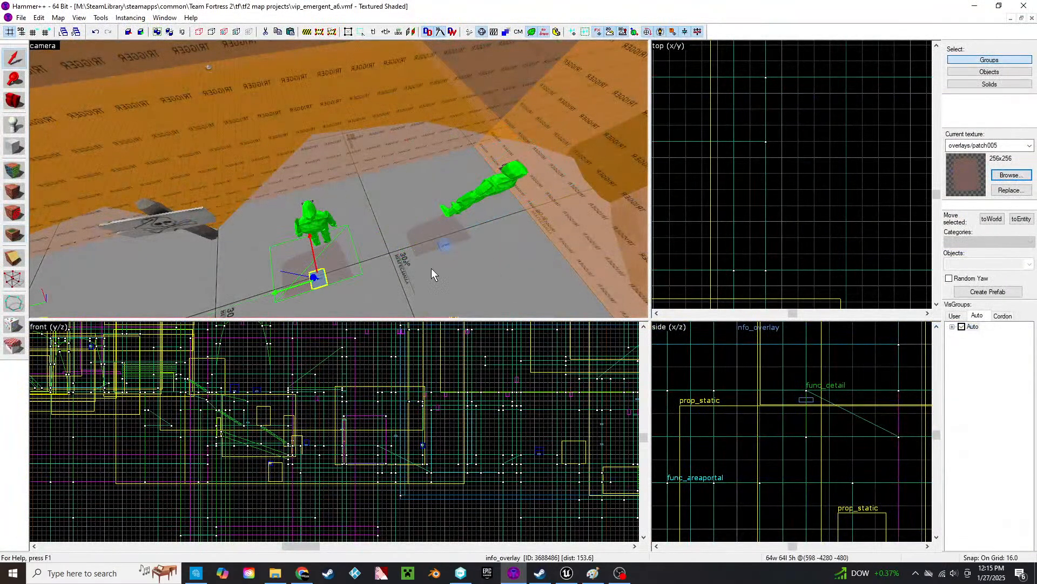
pyautogui.doubleClick(324, 281)
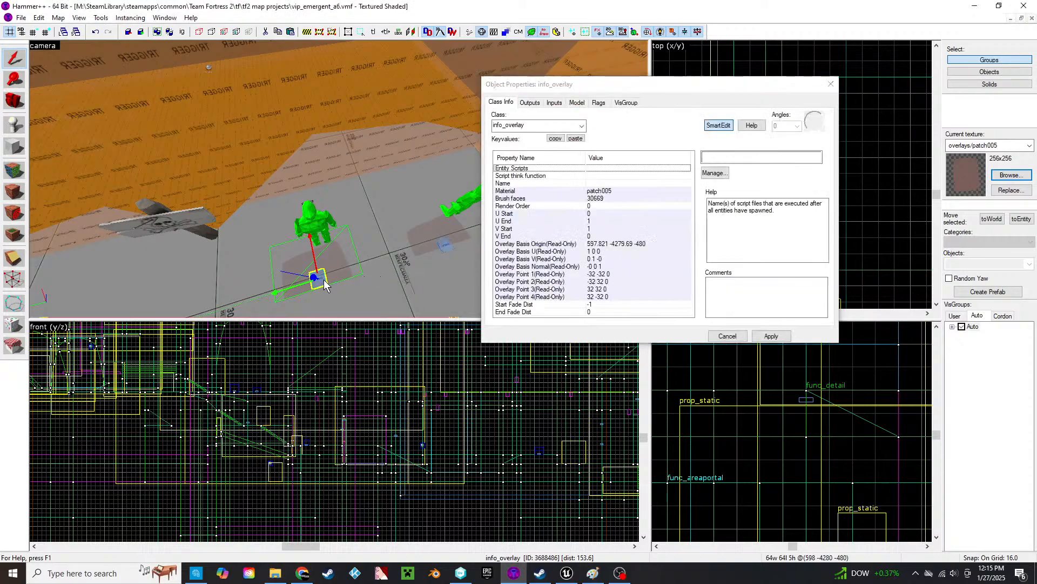
pyautogui.click(656, 198)
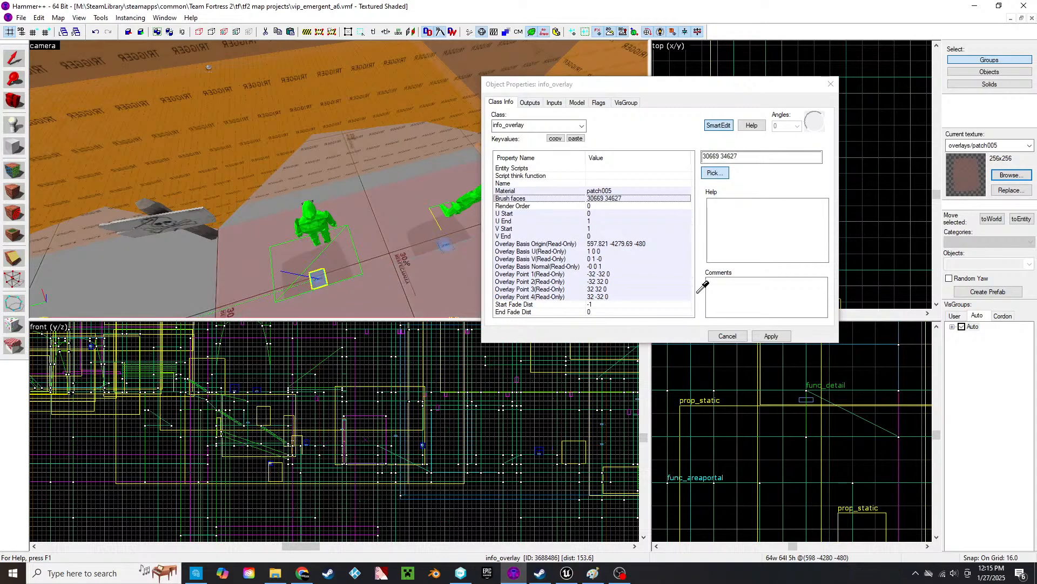
pyautogui.click(771, 336)
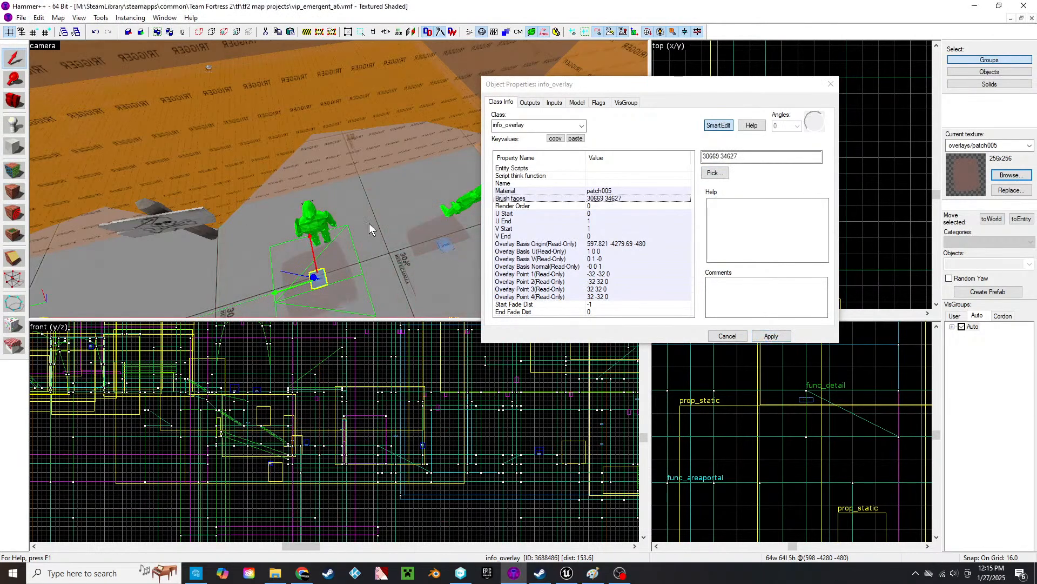
pyautogui.click(444, 251)
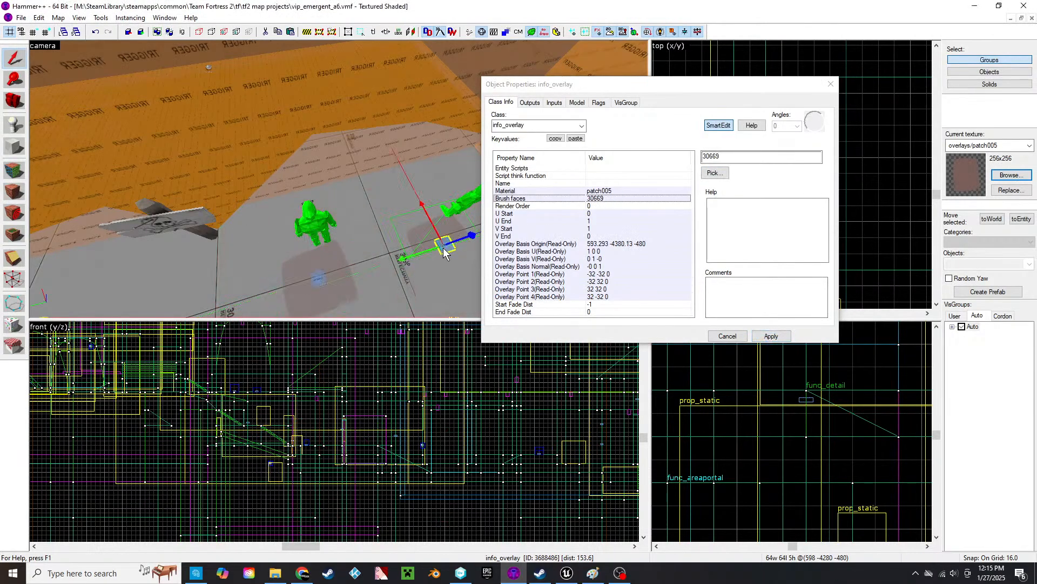
pyautogui.click(713, 173)
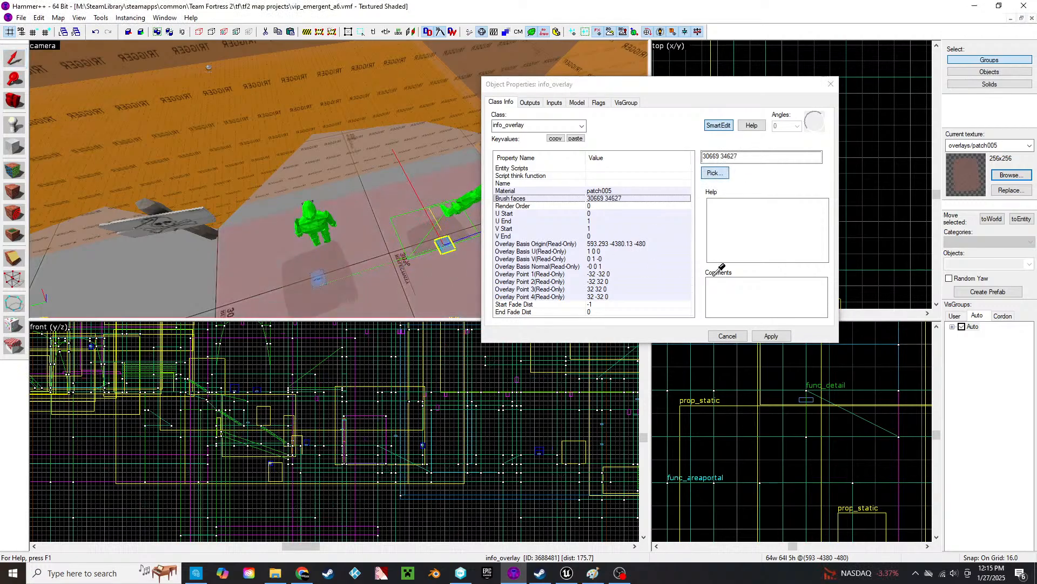
pyautogui.click(771, 336)
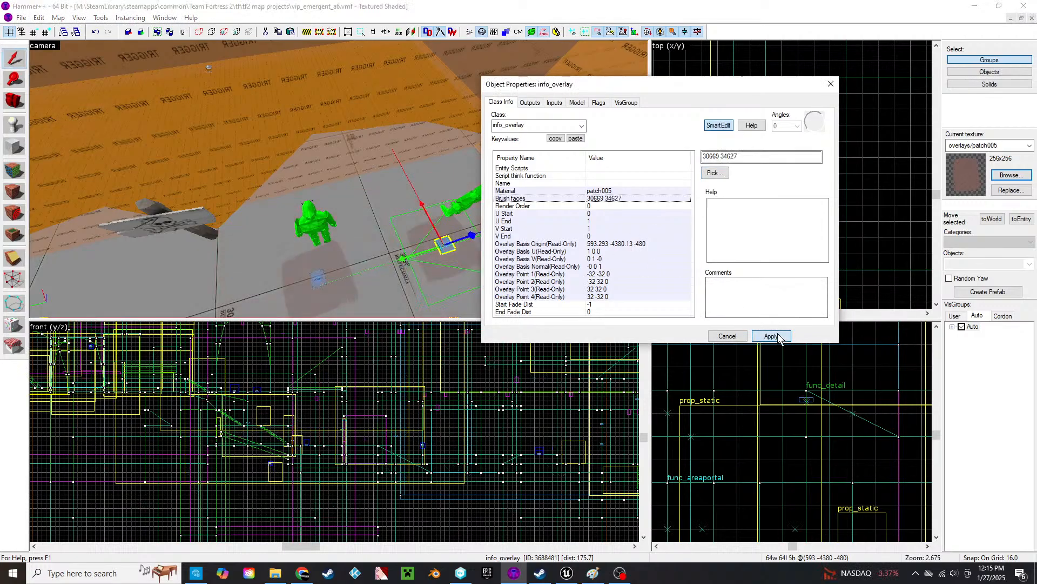
pyautogui.click(831, 83)
# - Align the two patch overlays and the two info_player_teamspawn entities so each entity sits centered on its patch
pyautogui.scroll(-10, 796, 196)
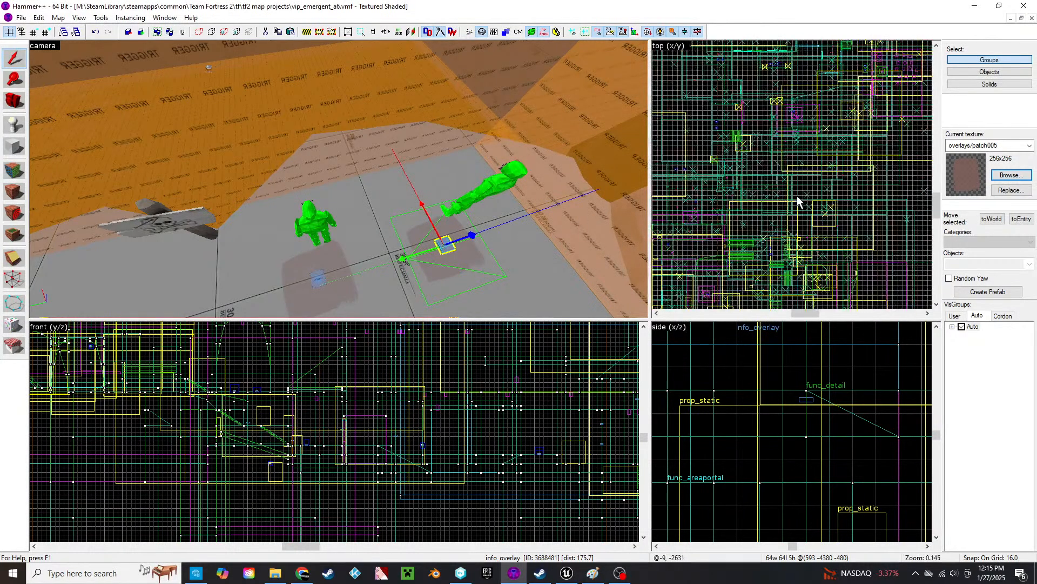
pyautogui.scroll(10, 809, 225)
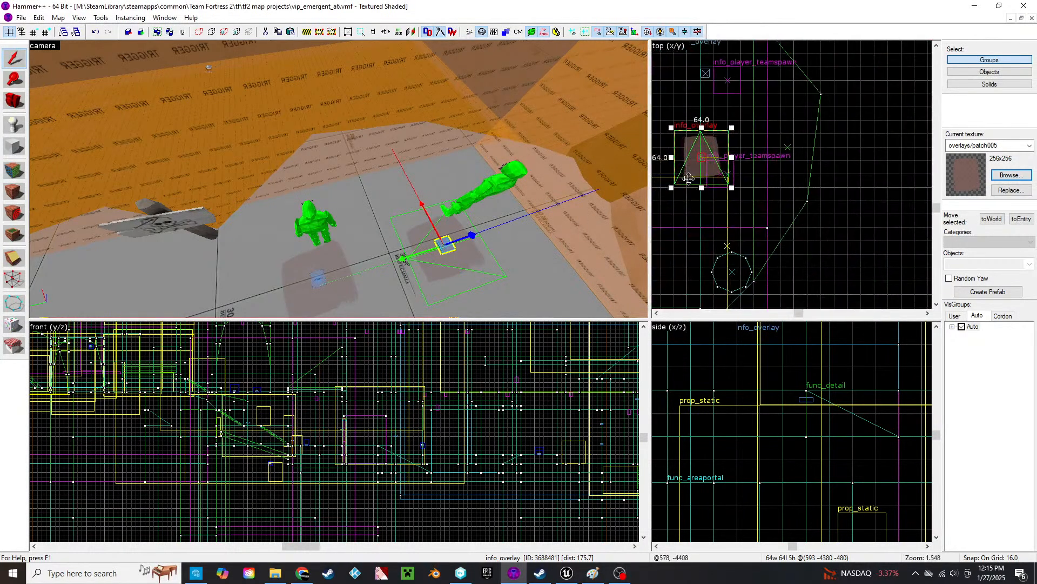
pyautogui.moveTo(710, 156); pyautogui.dragTo(702, 174)
pyautogui.click(486, 190)
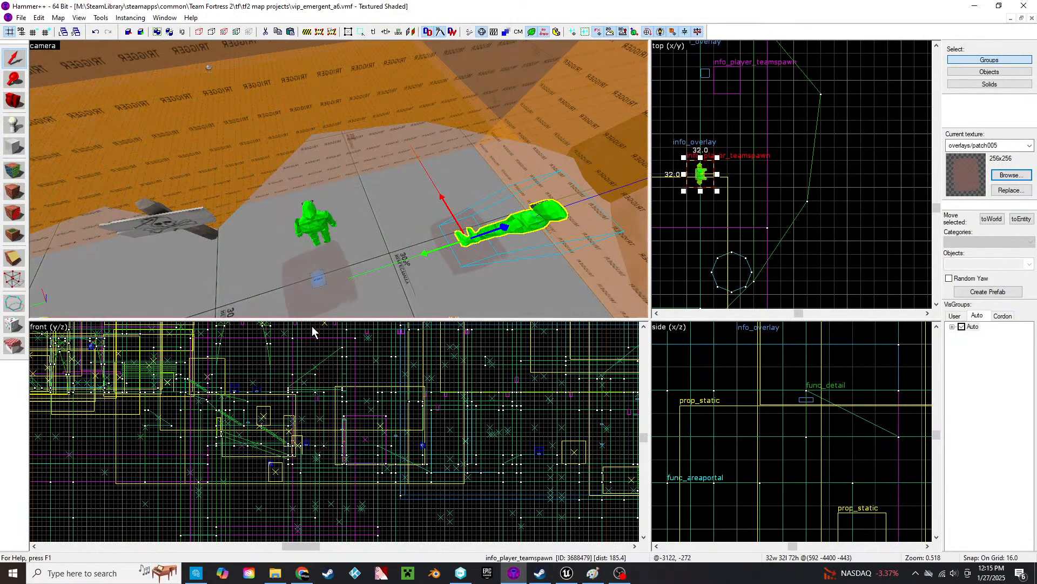
pyautogui.click(318, 280)
pyautogui.moveTo(711, 72); pyautogui.dragTo(706, 81)
pyautogui.click(322, 234)
# - Change the class of the info_player_teamspawn nearer the orange trigger corner to item_healthkit_small
pyautogui.doubleClick(534, 216)
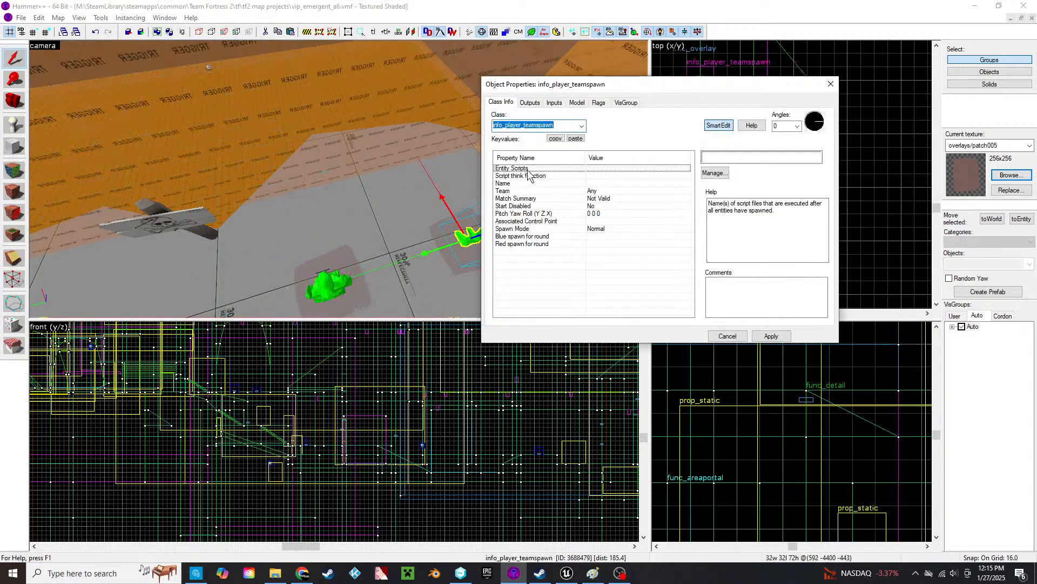
pyautogui.write('HEA')
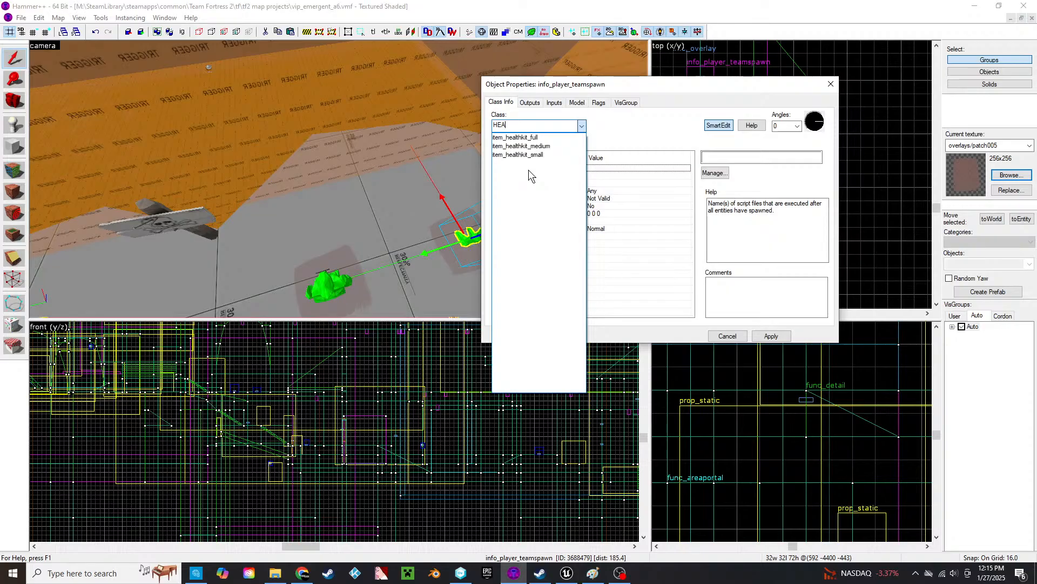
pyautogui.write('ea')
pyautogui.click(534, 155)
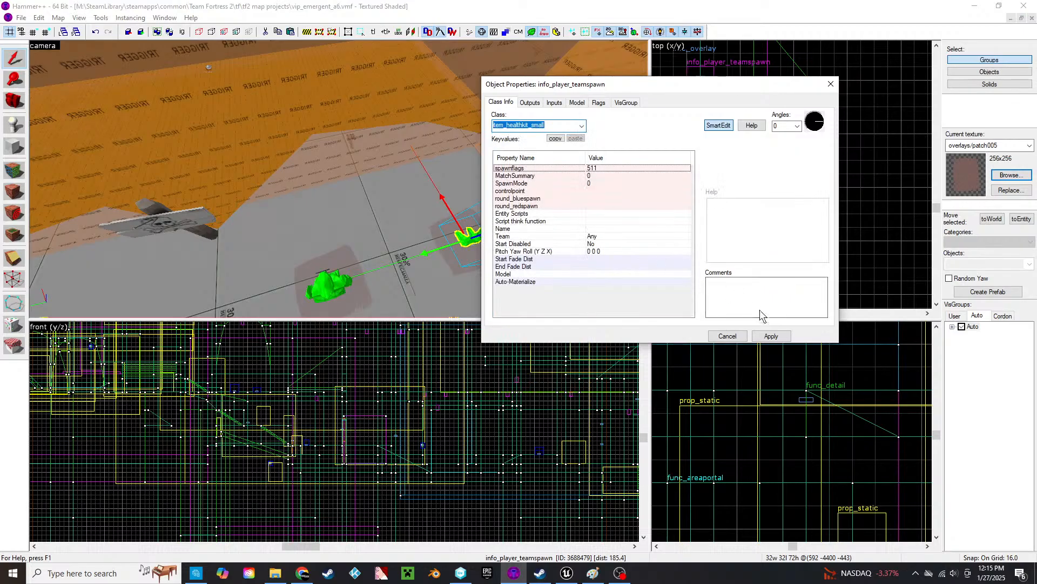
pyautogui.click(772, 336)
# - Change the class of the remaining info_player_teamspawn on the other patch to item_ammopack_small
pyautogui.click(337, 287)
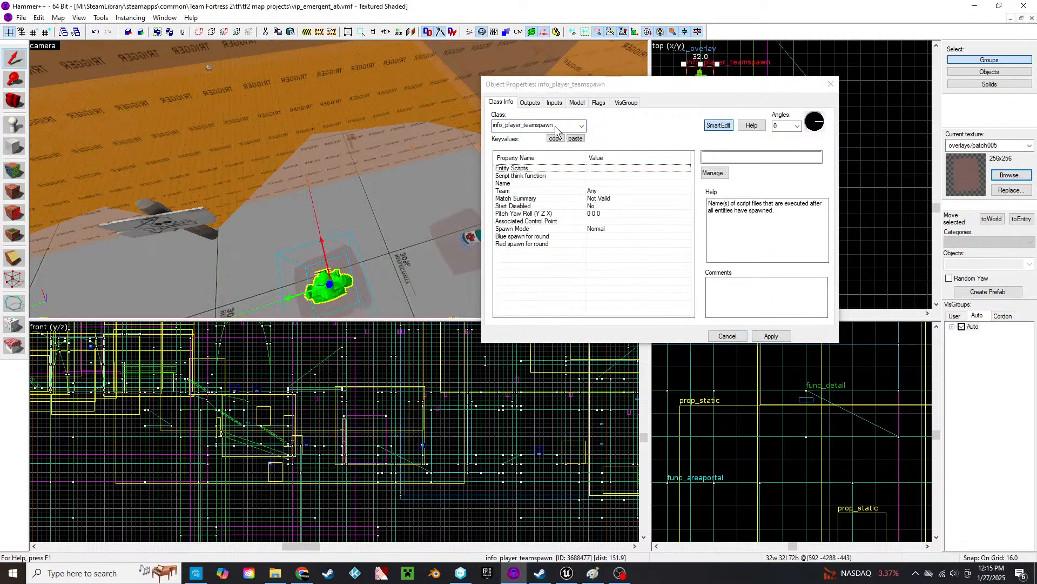
pyautogui.click(555, 124)
pyautogui.write('ammo')
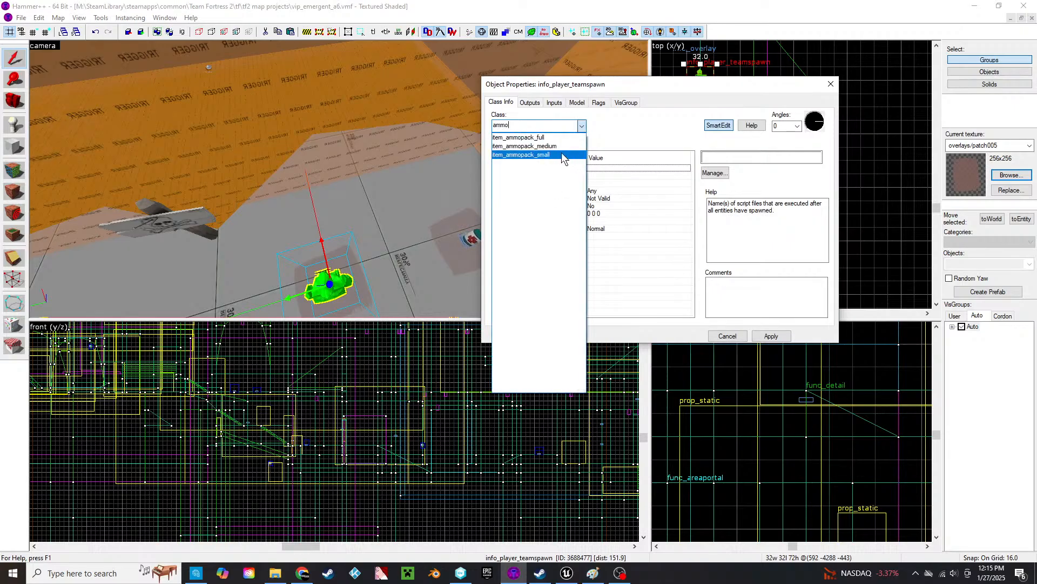
pyautogui.click(562, 155)
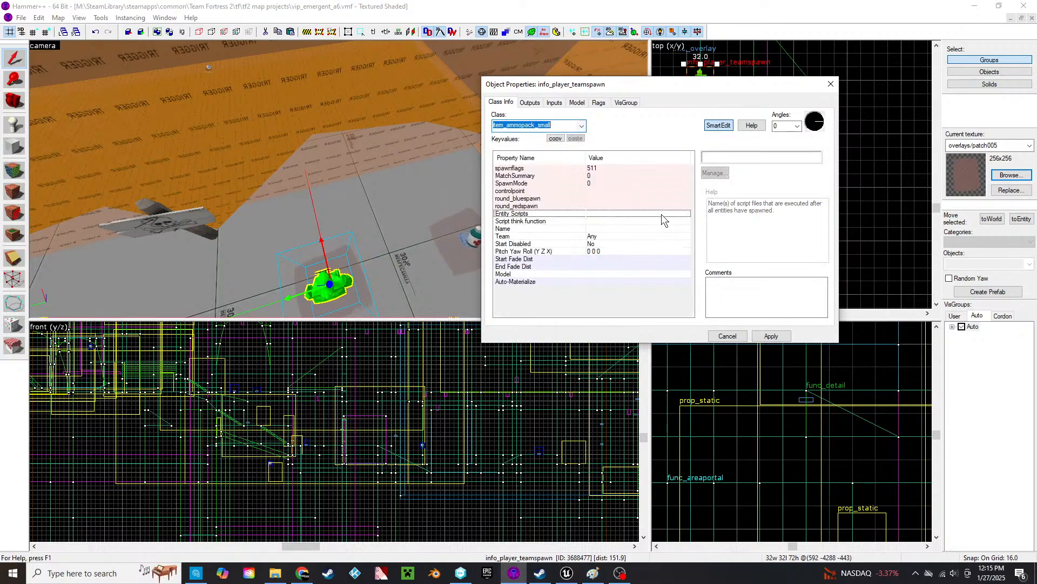
pyautogui.click(770, 336)
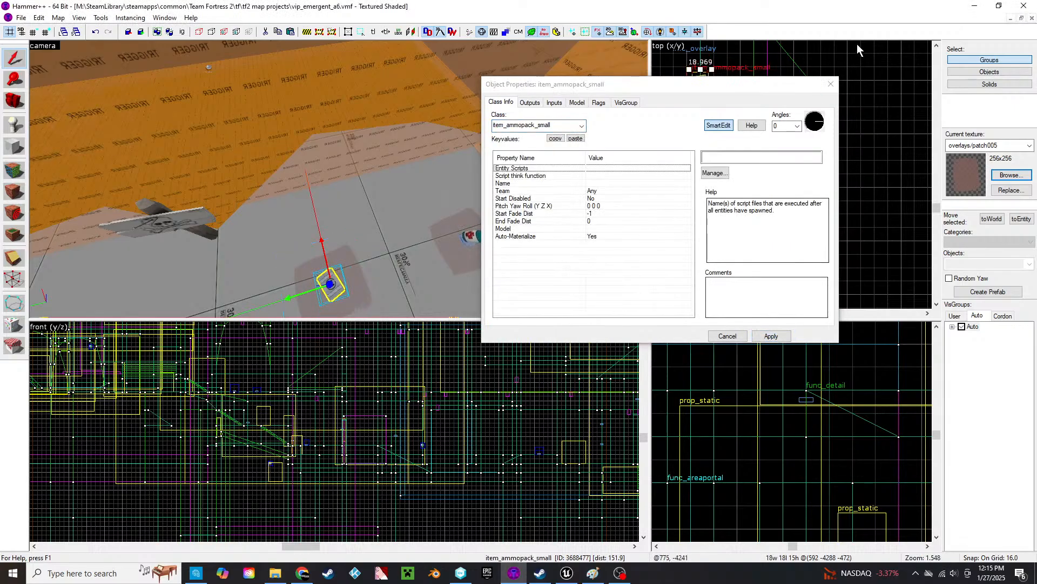
pyautogui.click(833, 88)
# - Examine the route from the new pickups past the rocks and areaportal doorway to the passage beside the no-entry sign
pyautogui.press('z')
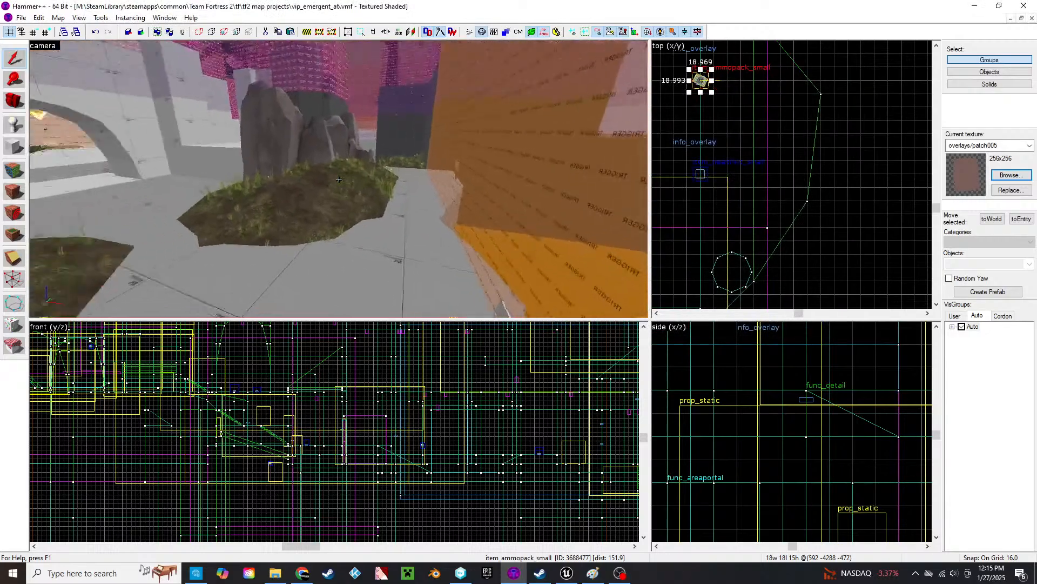
pyautogui.press('w')
pyautogui.press('w')
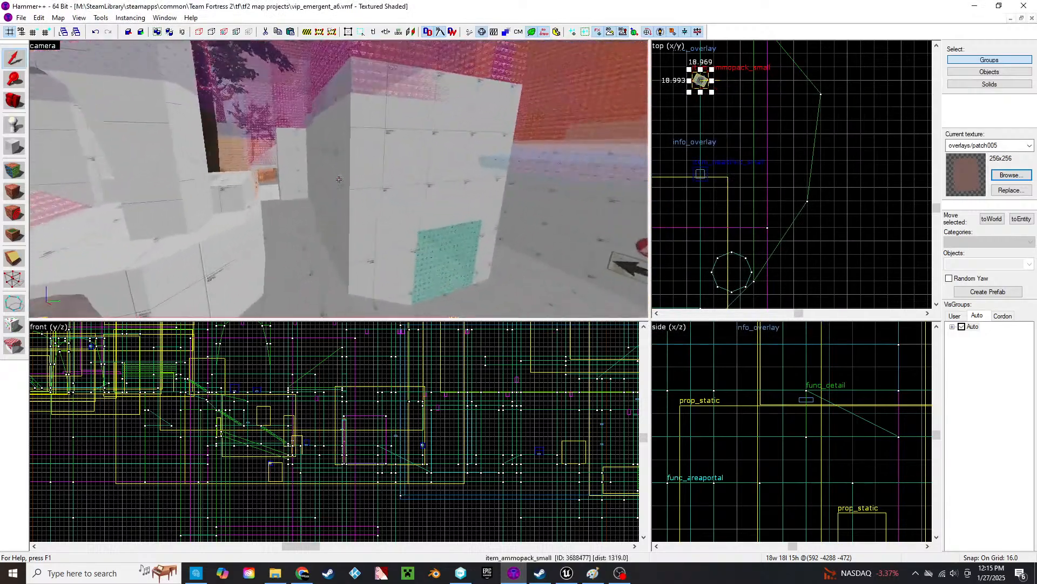
pyautogui.press('w')
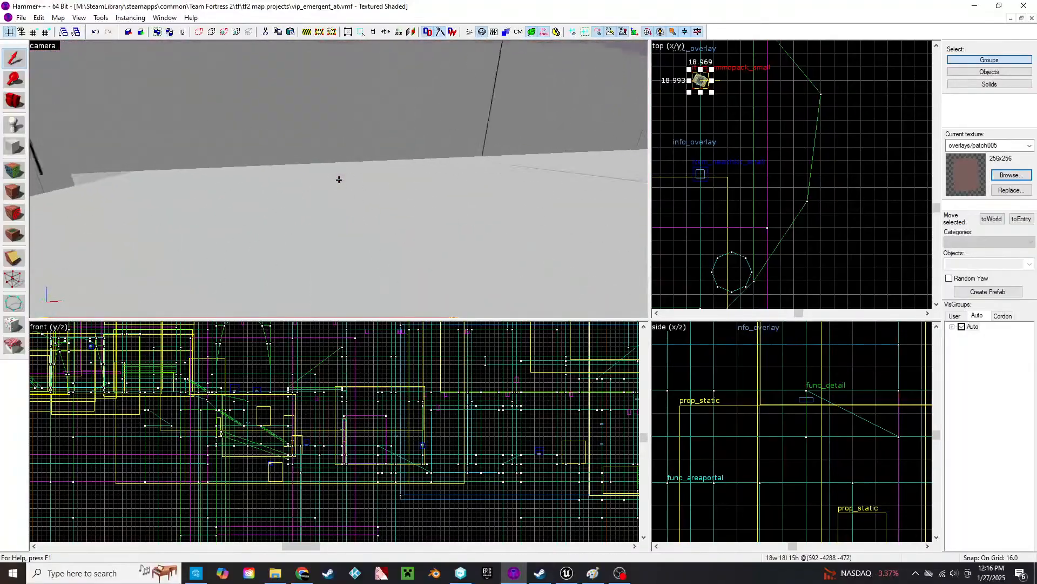
pyautogui.press('w')
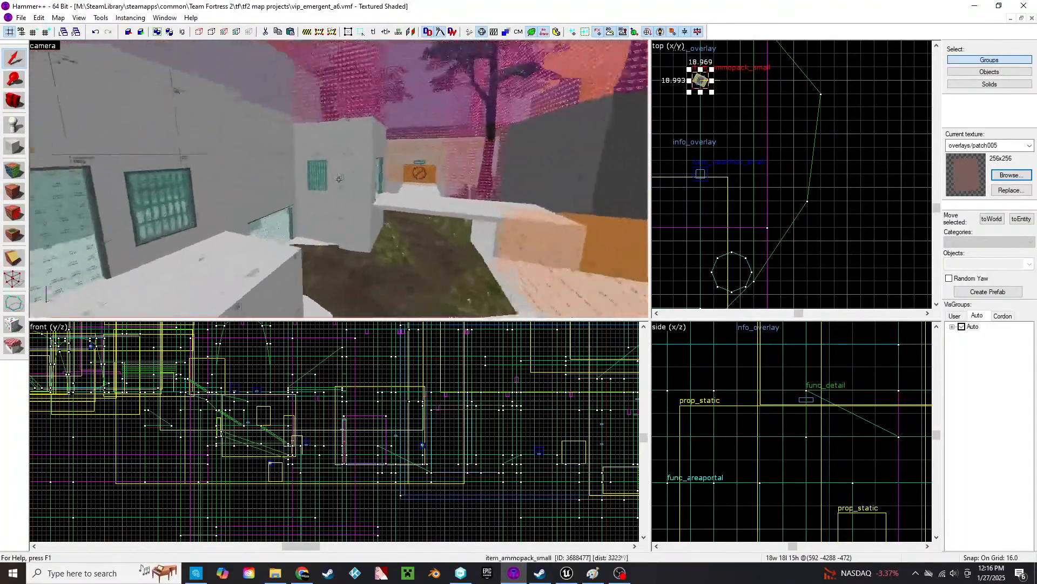
pyautogui.press('w')
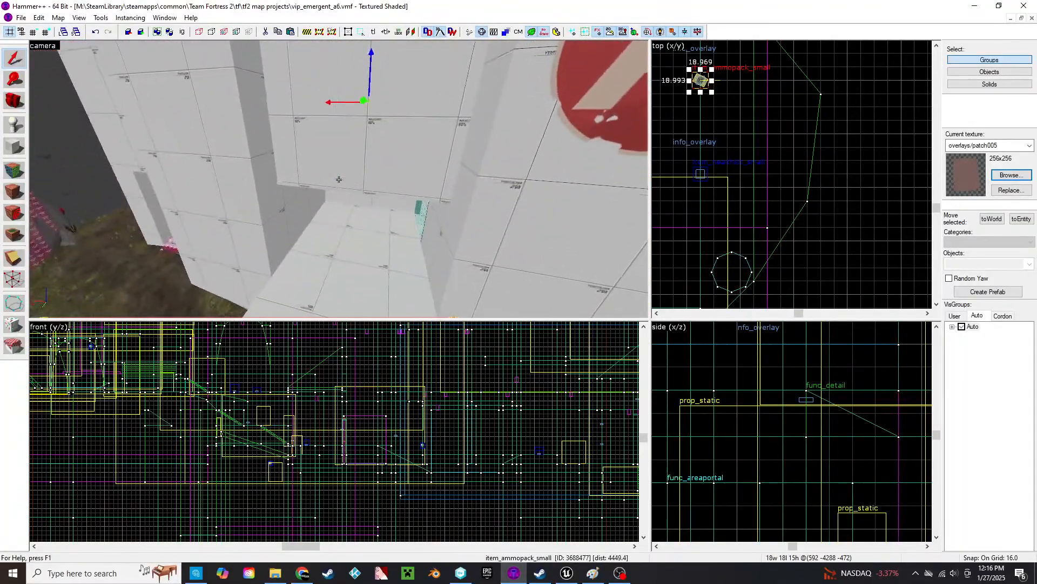
pyautogui.press('z')
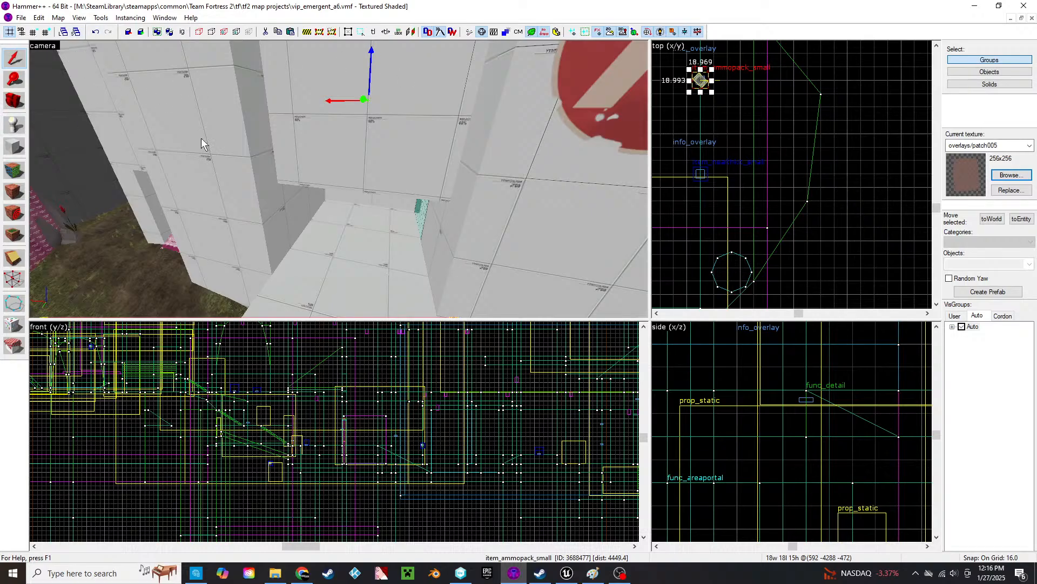
pyautogui.hotkey('alt', 'Return')
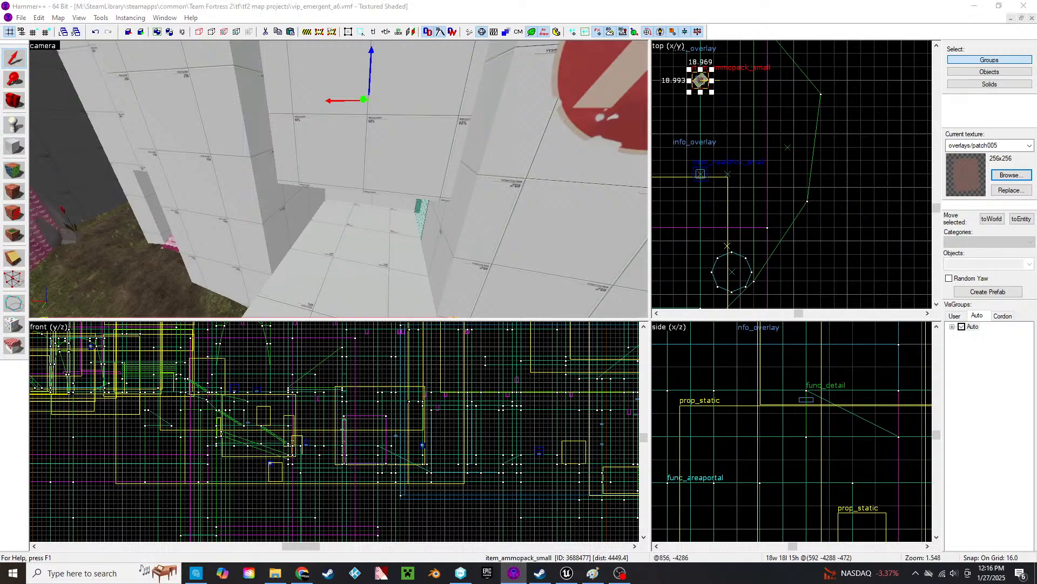